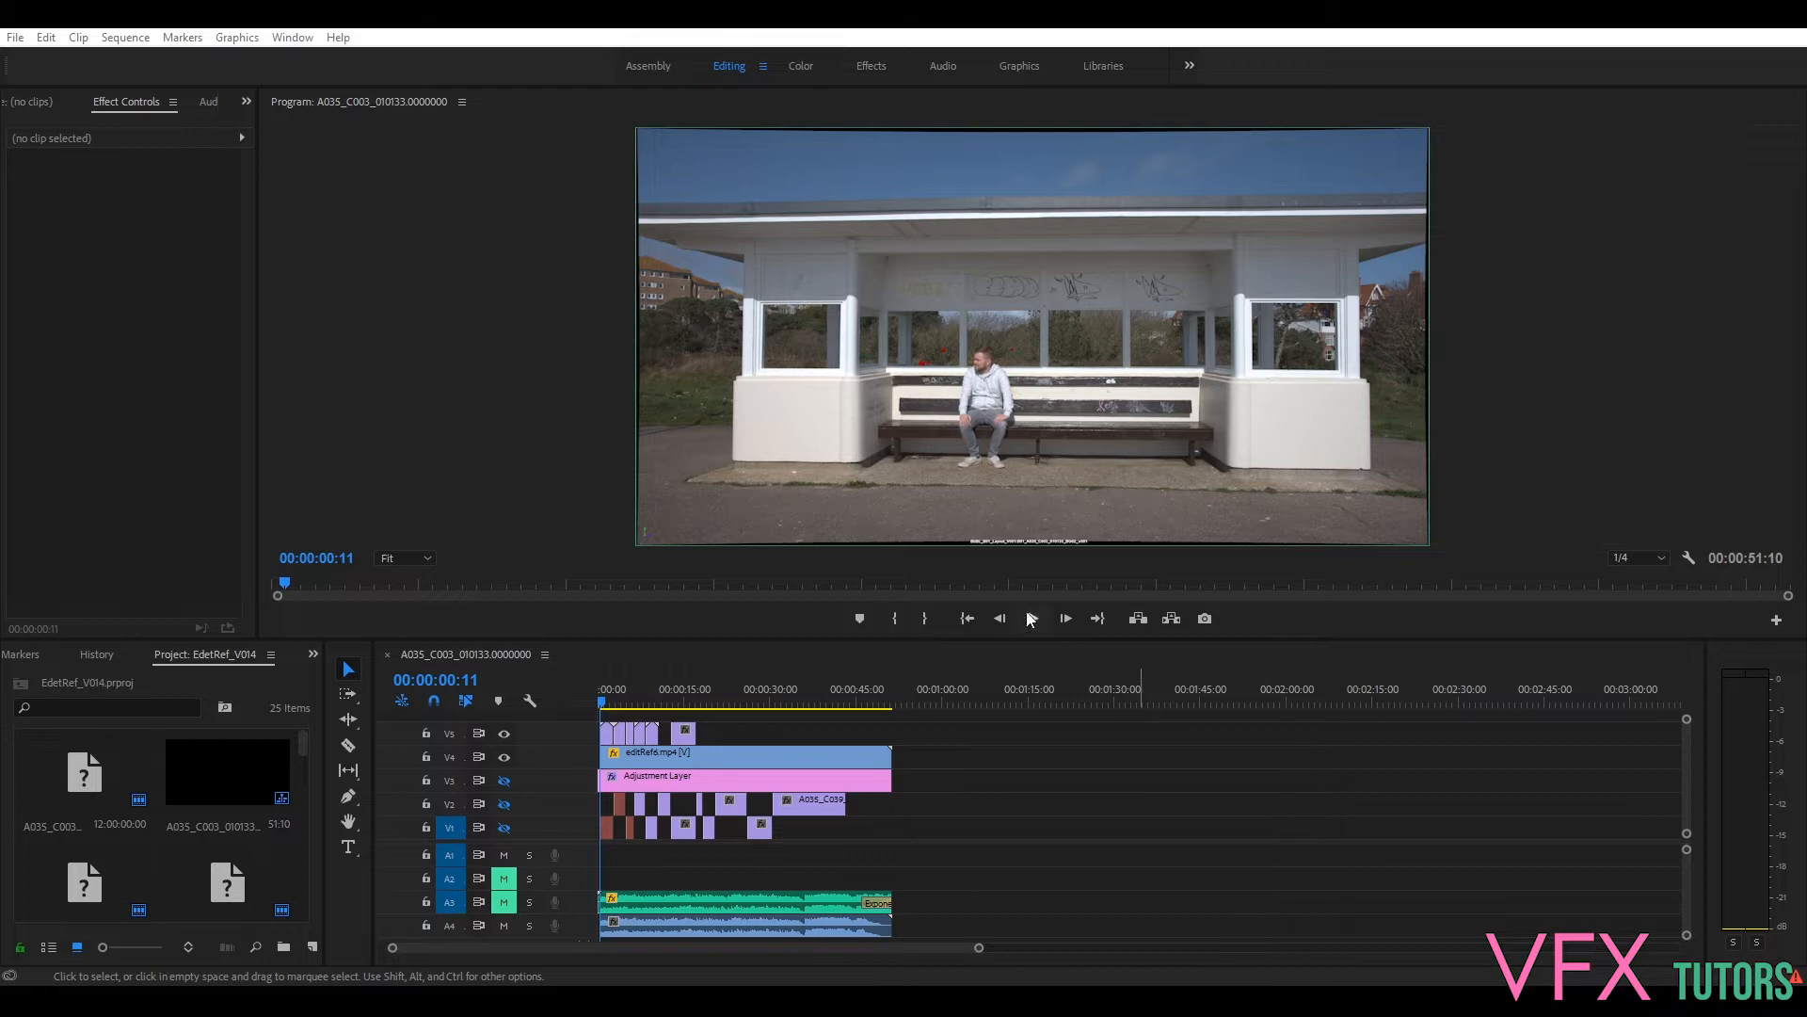
Step: Set the system volume to 14 and play the edit from its beginning to about 00:00:18:17
click(1640, 998)
click(1563, 958)
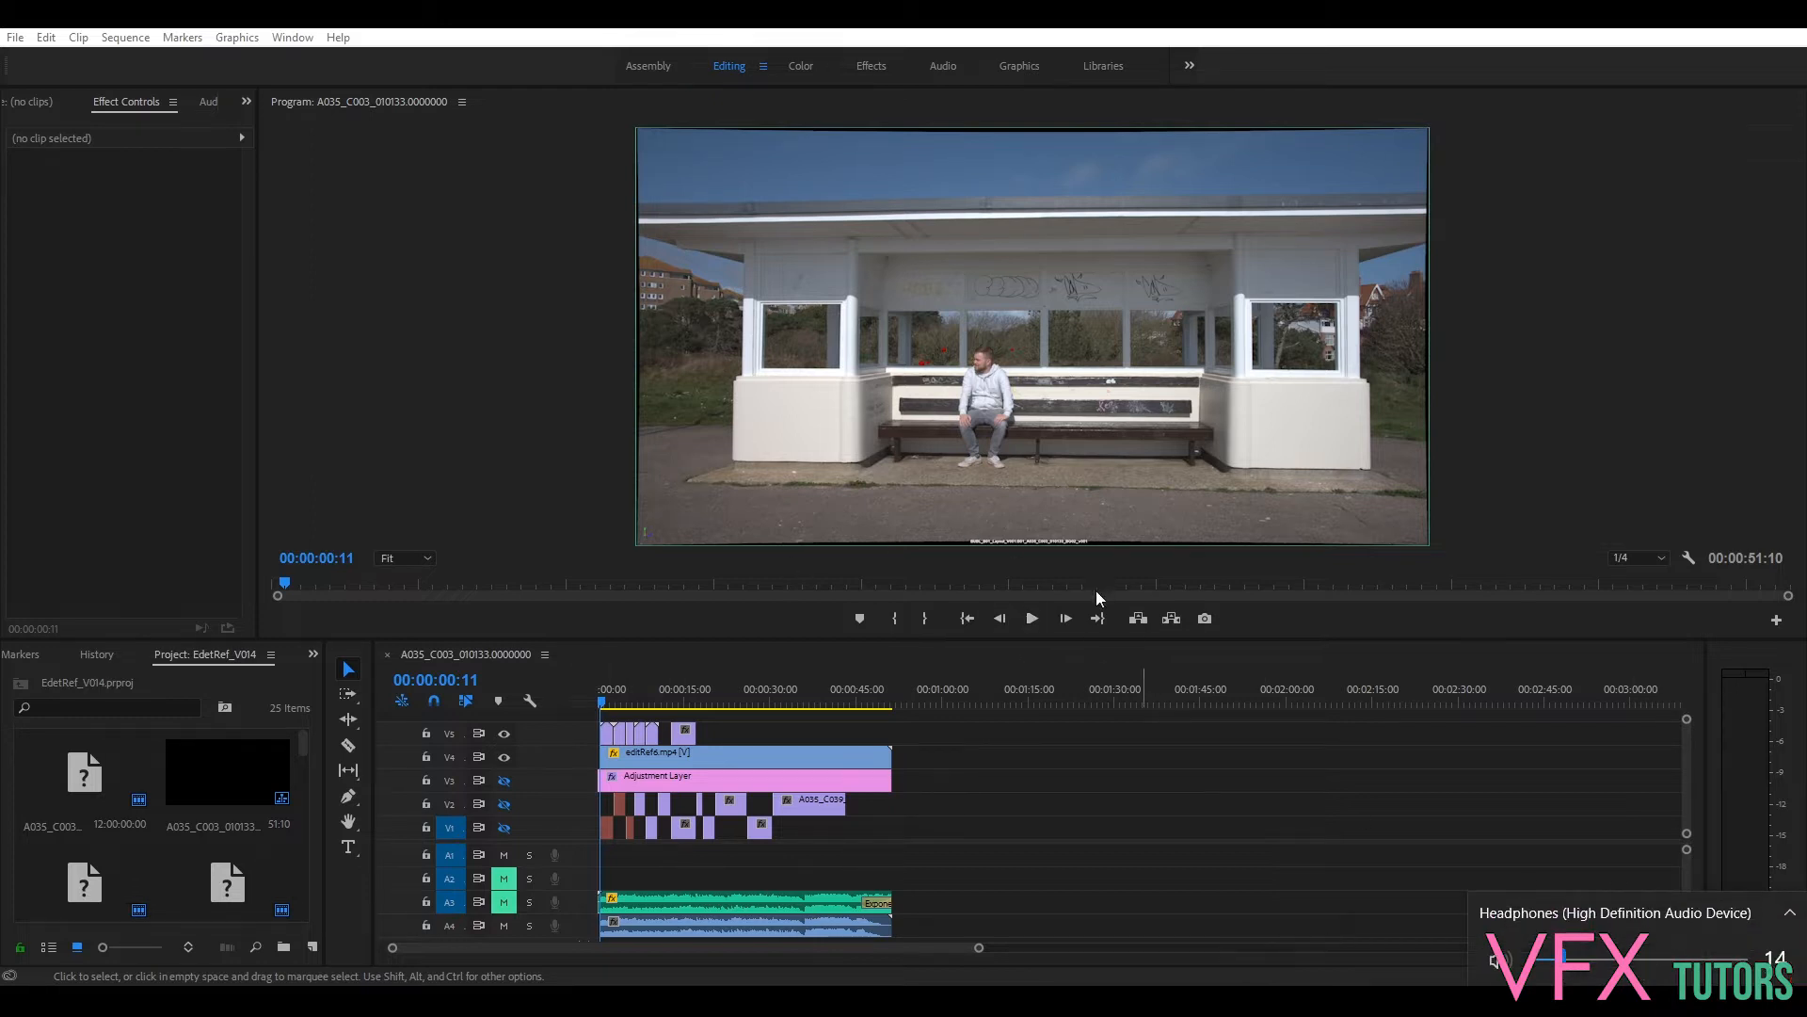
click(1031, 620)
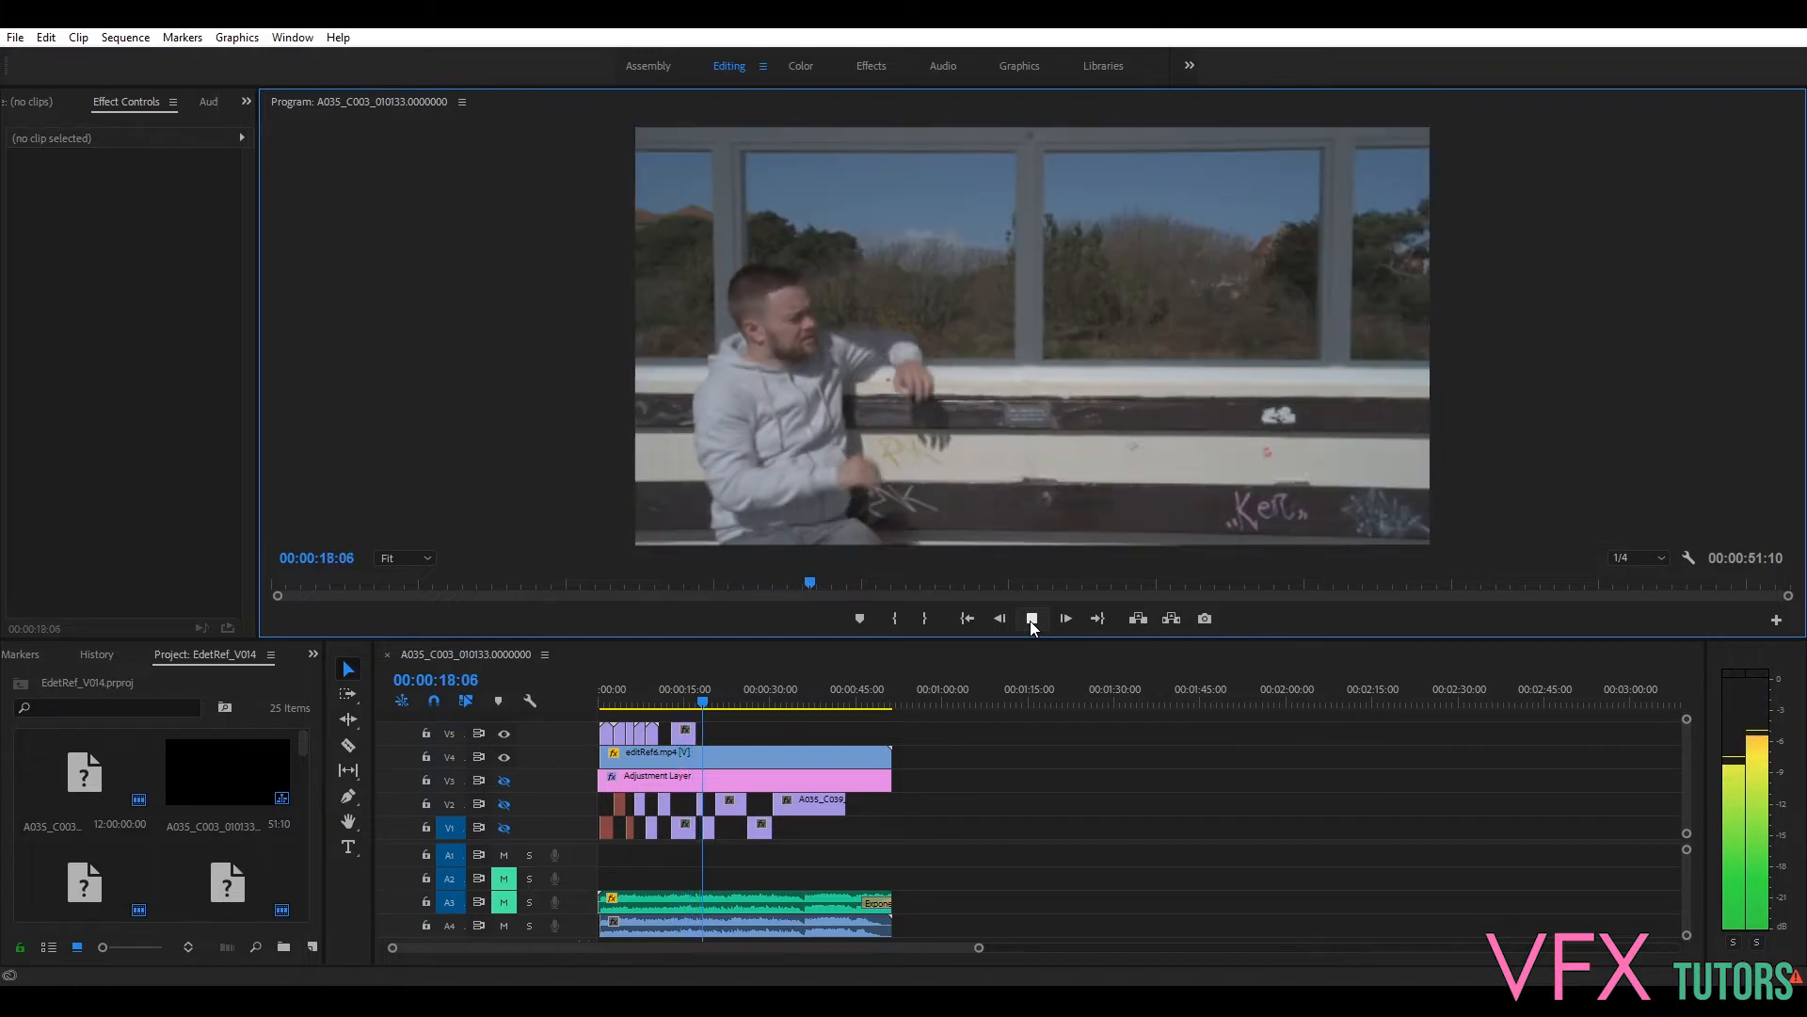
click(1030, 619)
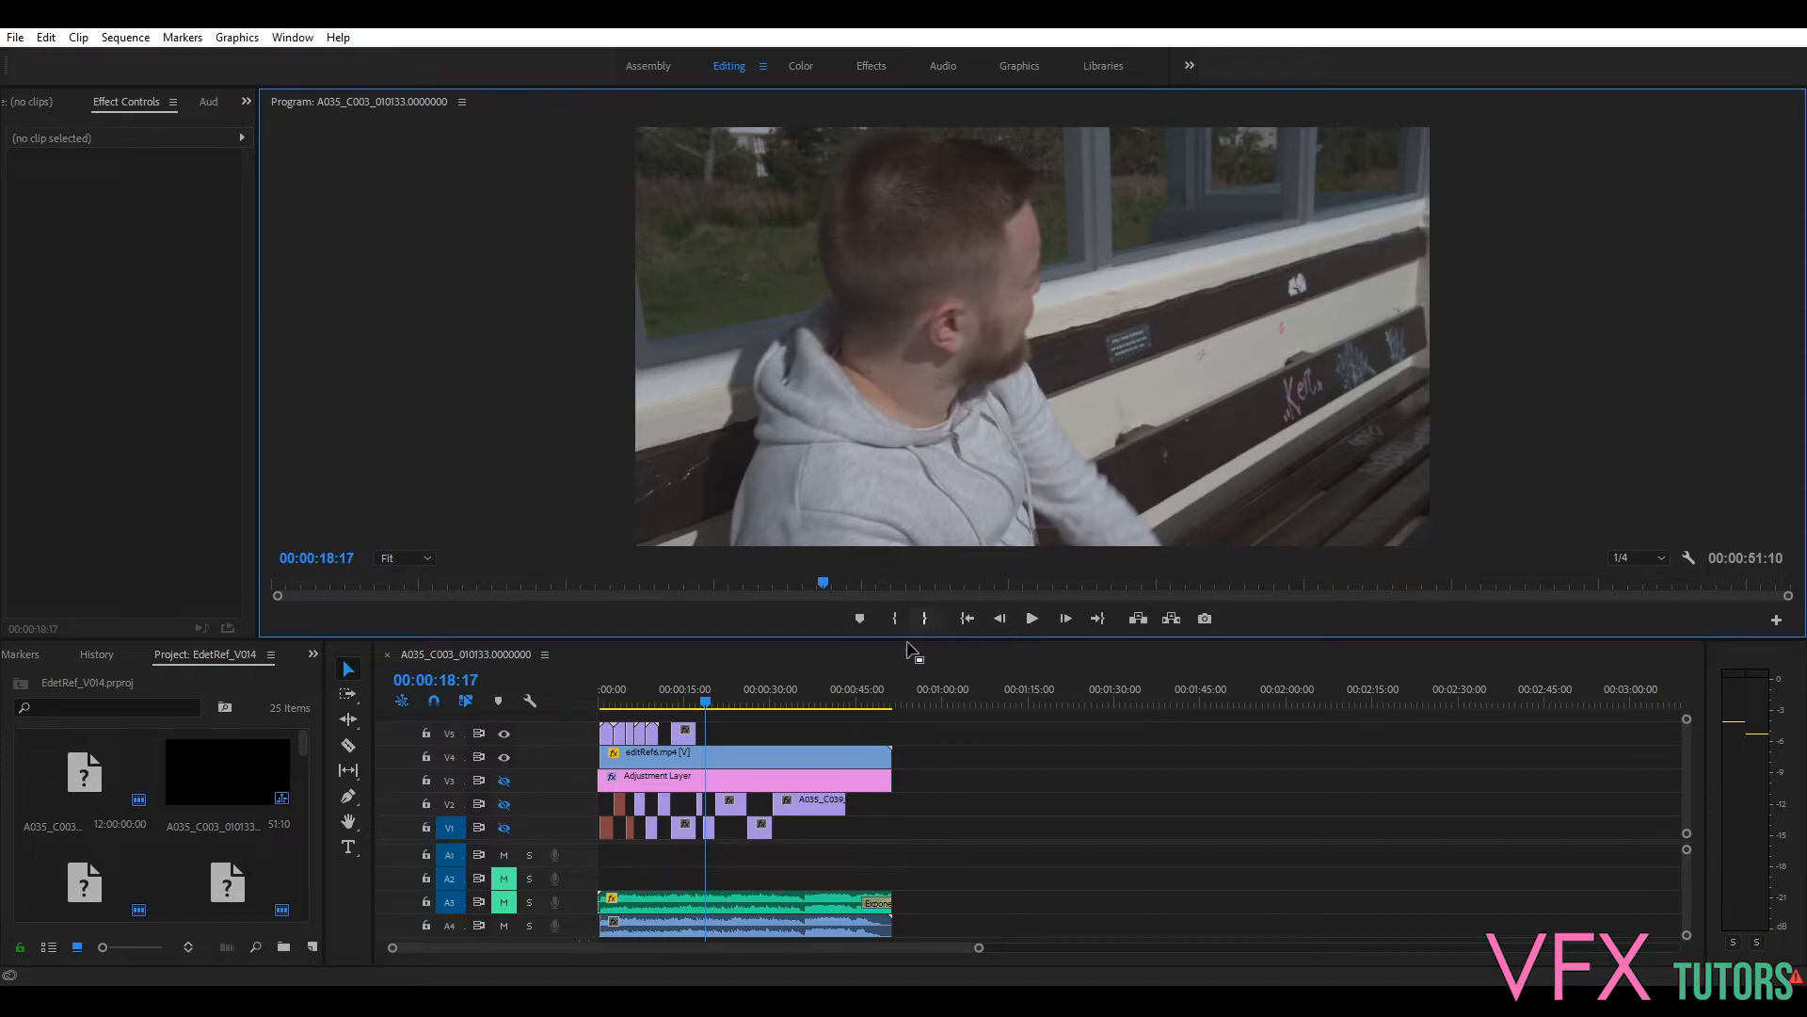
Step: Return the playhead to 00:00:01:00 and show the preview at 100% zoom and Full playback resolution
drag(708, 701, 603, 711)
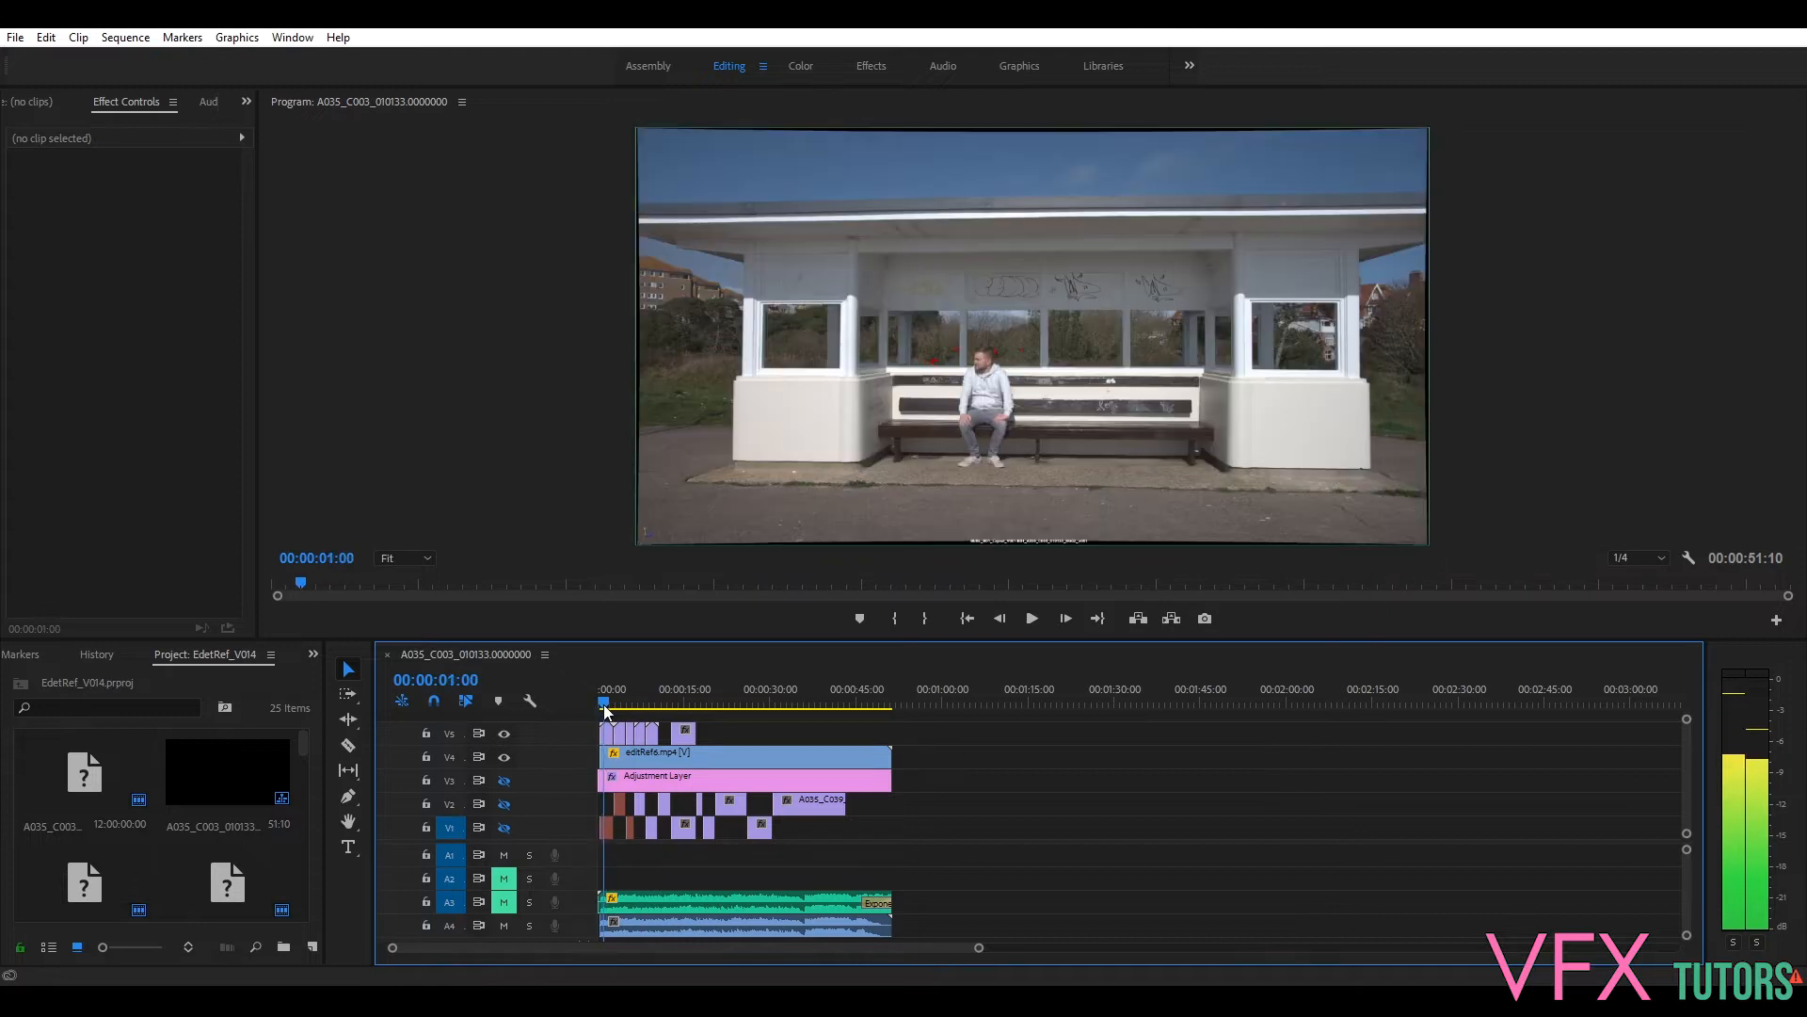
click(346, 668)
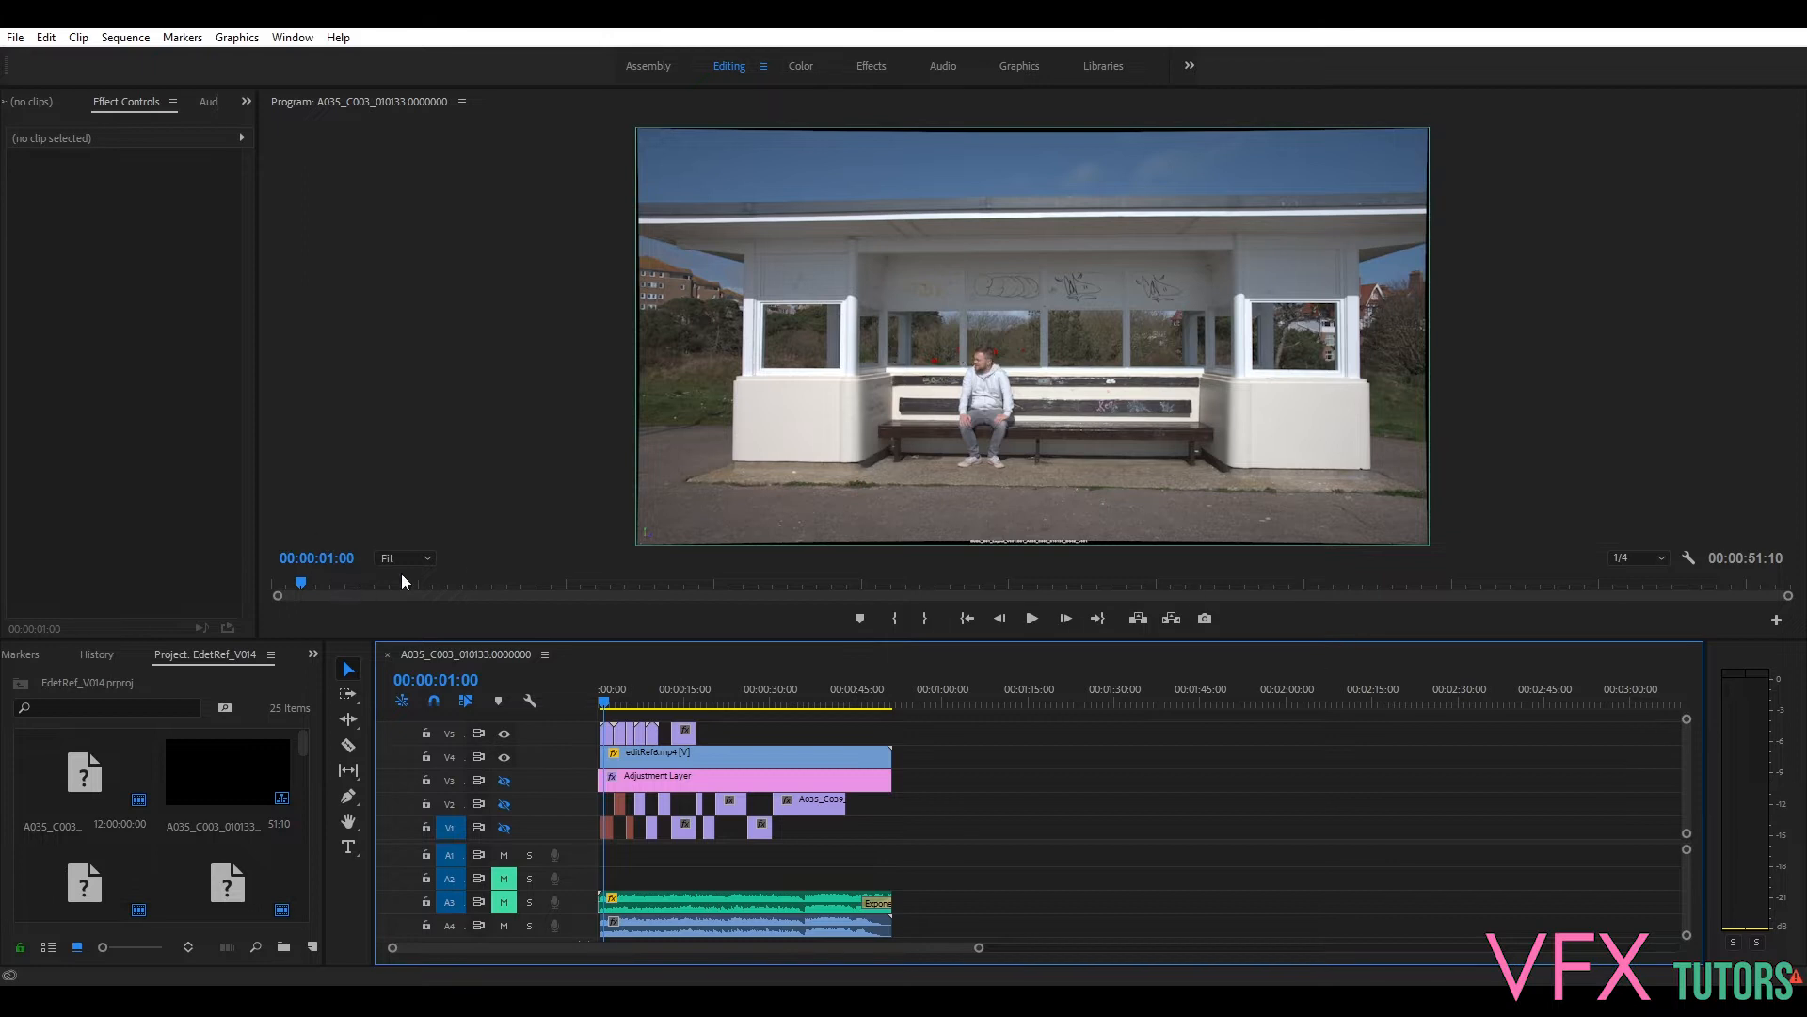
click(430, 558)
click(439, 682)
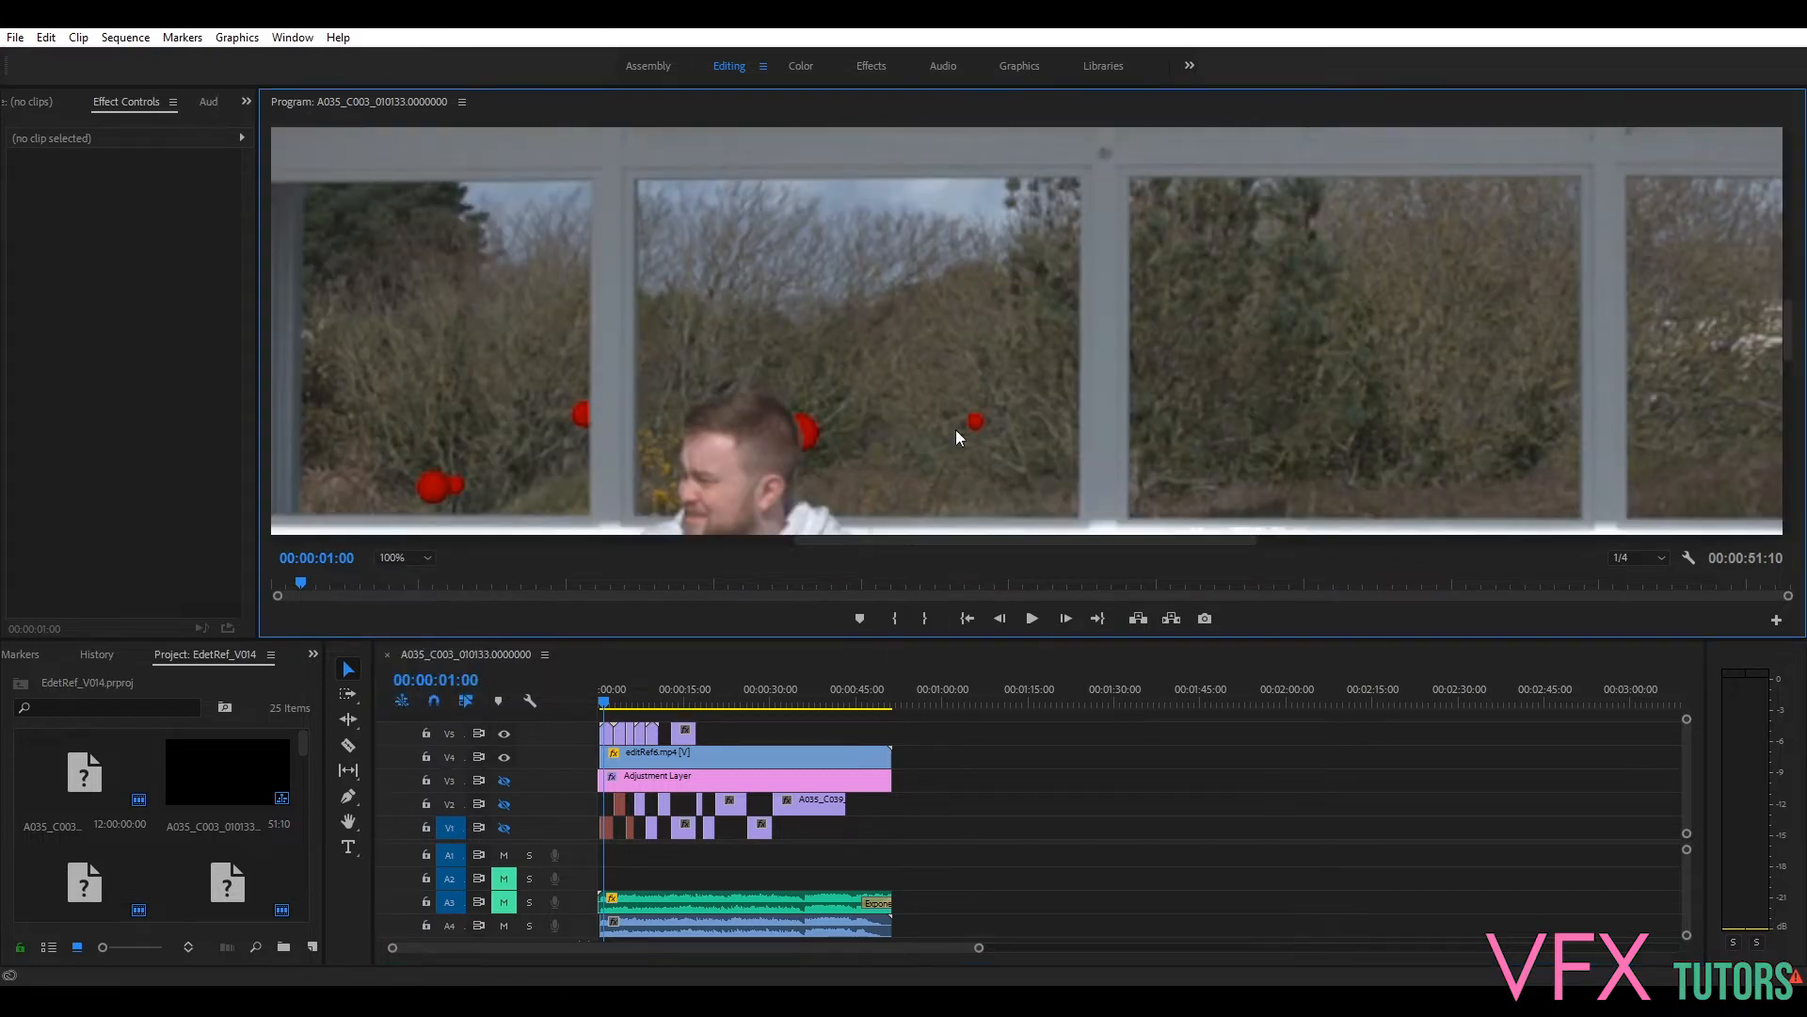
click(1645, 557)
click(1653, 582)
Step: Advance frame by frame to 00:00:01:04 and examine the red spheres around the seated man
key(Right)
key(Right)
key(Right)
key(Right)
drag(1178, 540, 1080, 556)
click(1643, 559)
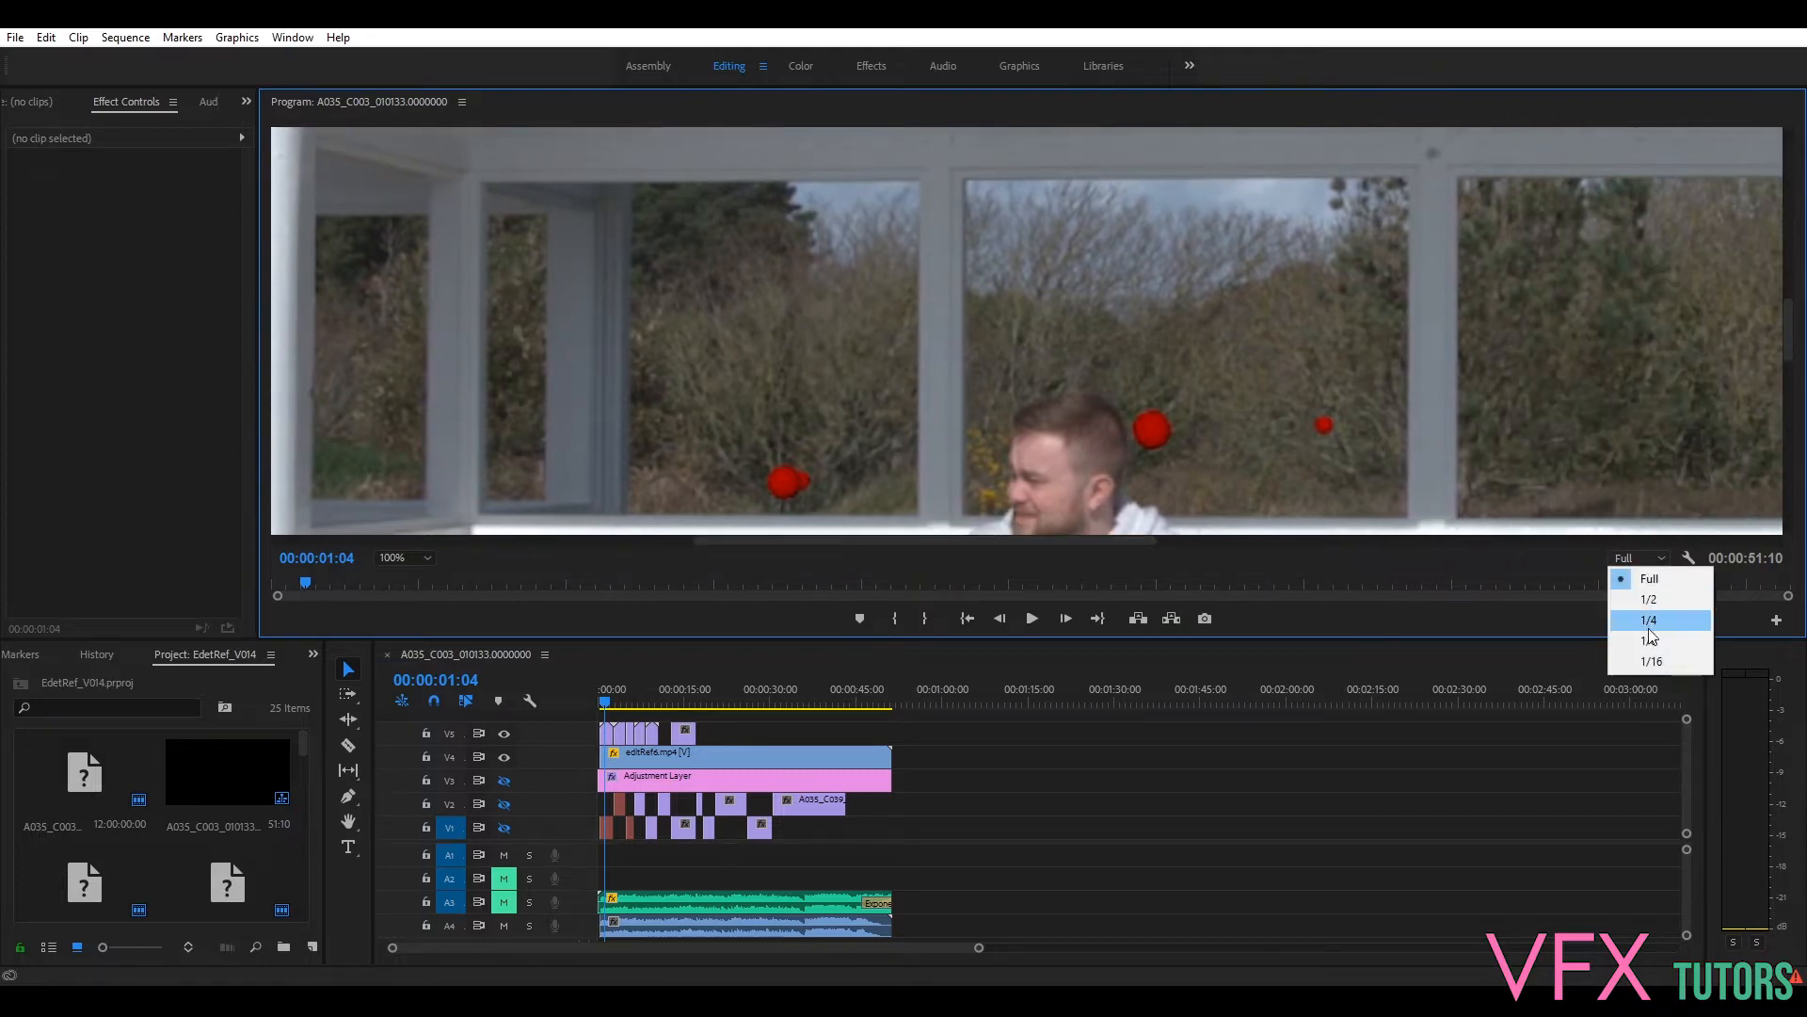
Step: Set the program preview's zoom level to 25%
click(429, 558)
click(414, 666)
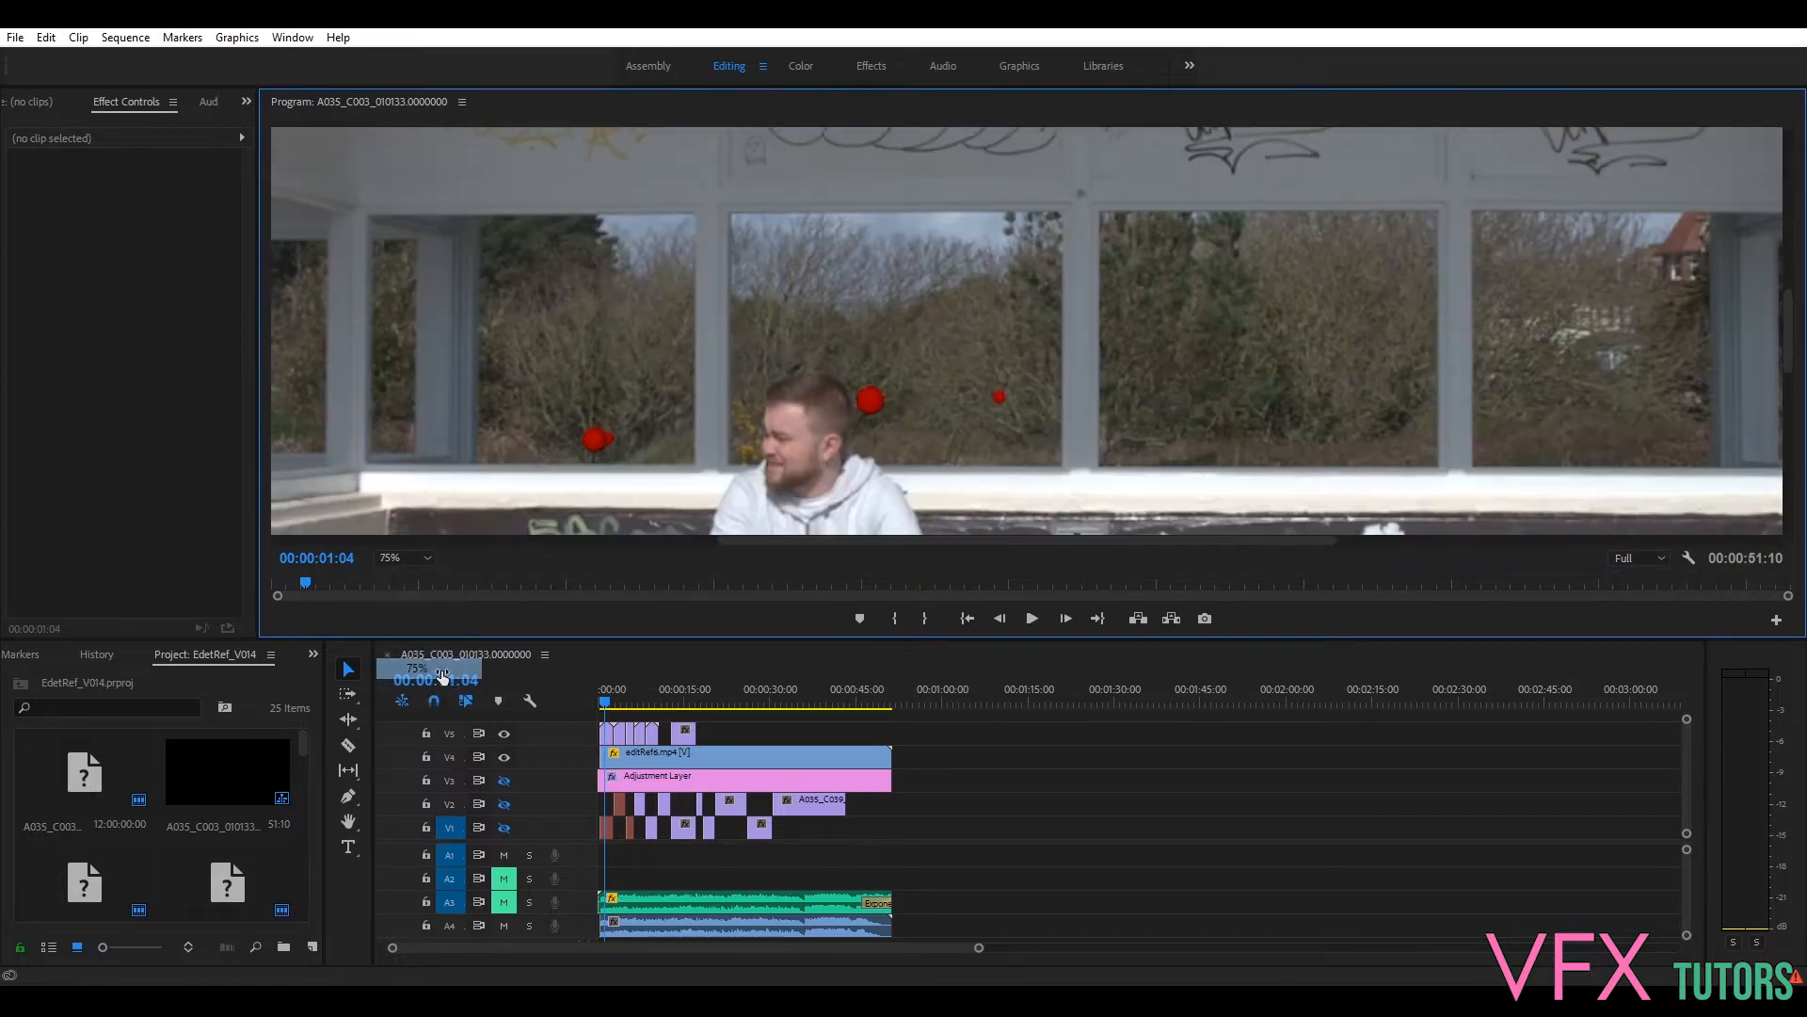
click(395, 559)
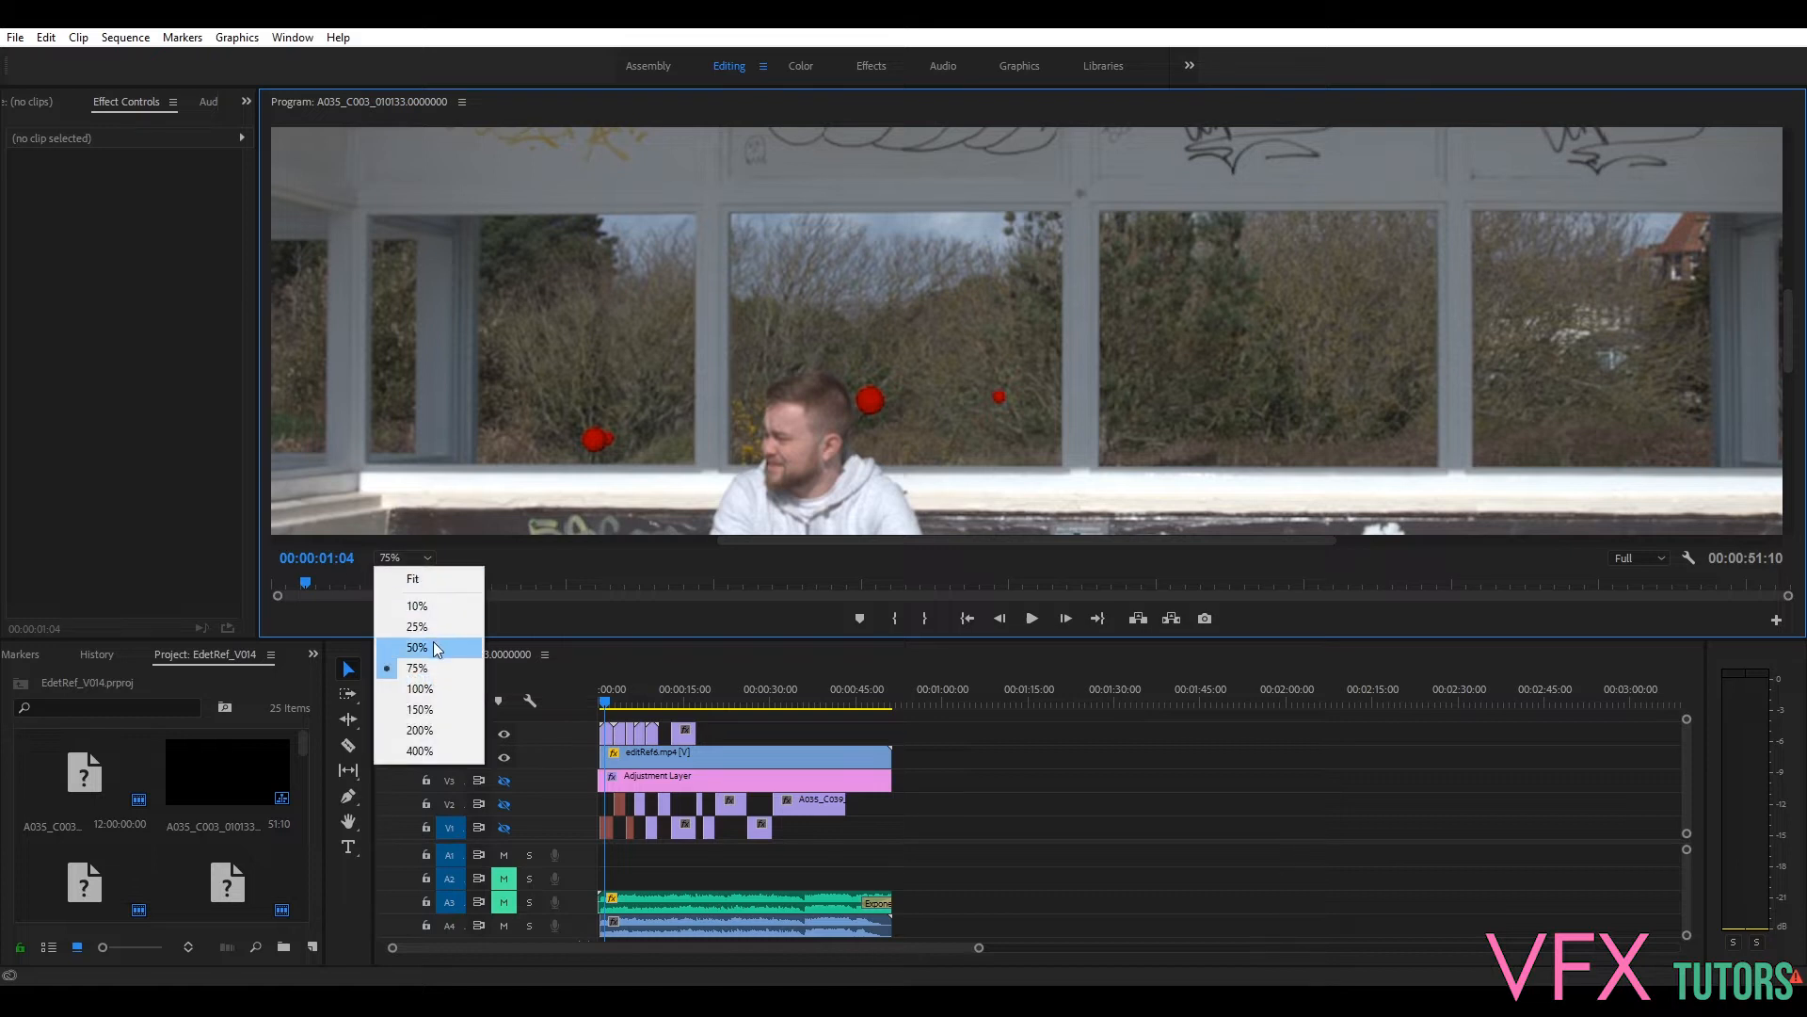
click(432, 628)
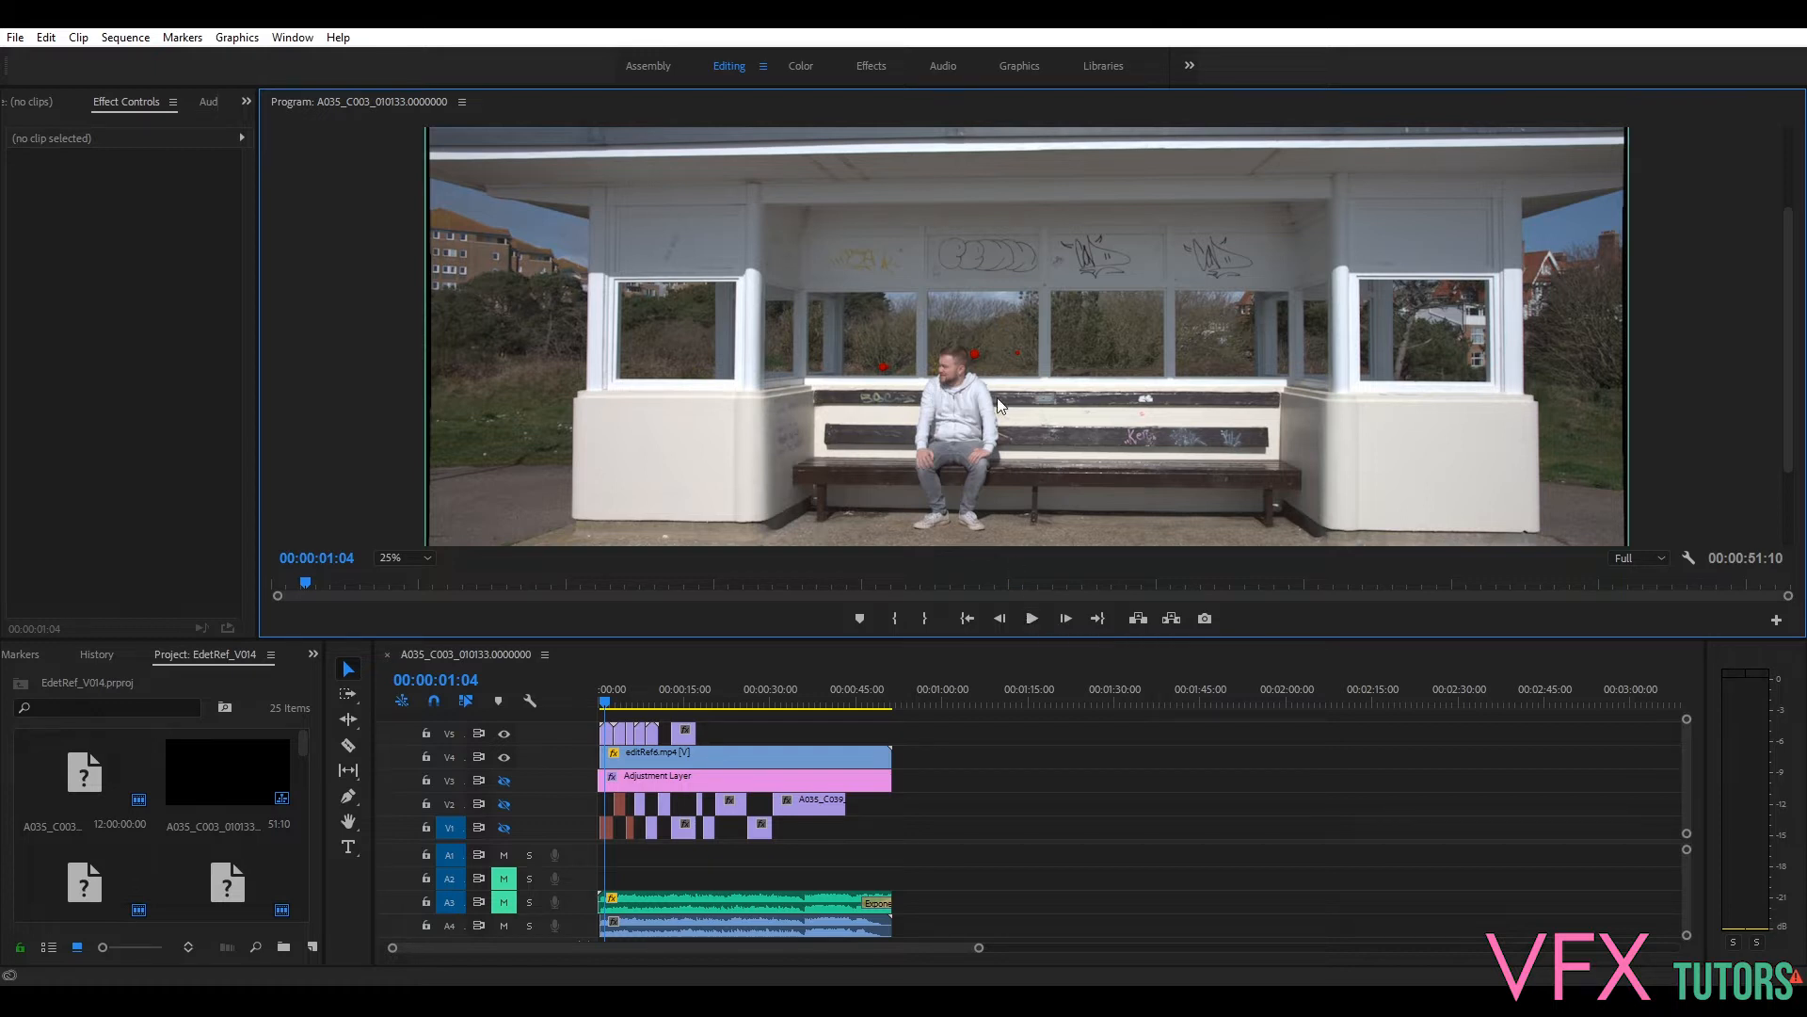
Step: Play and scrub through the wide shelter shot up to 00:00:03:05, examining how the red spheres move
click(1033, 619)
click(1033, 618)
mouse_move(325, 582)
mouse_down()
mouse_move(354, 596)
mouse_move(317, 593)
mouse_up()
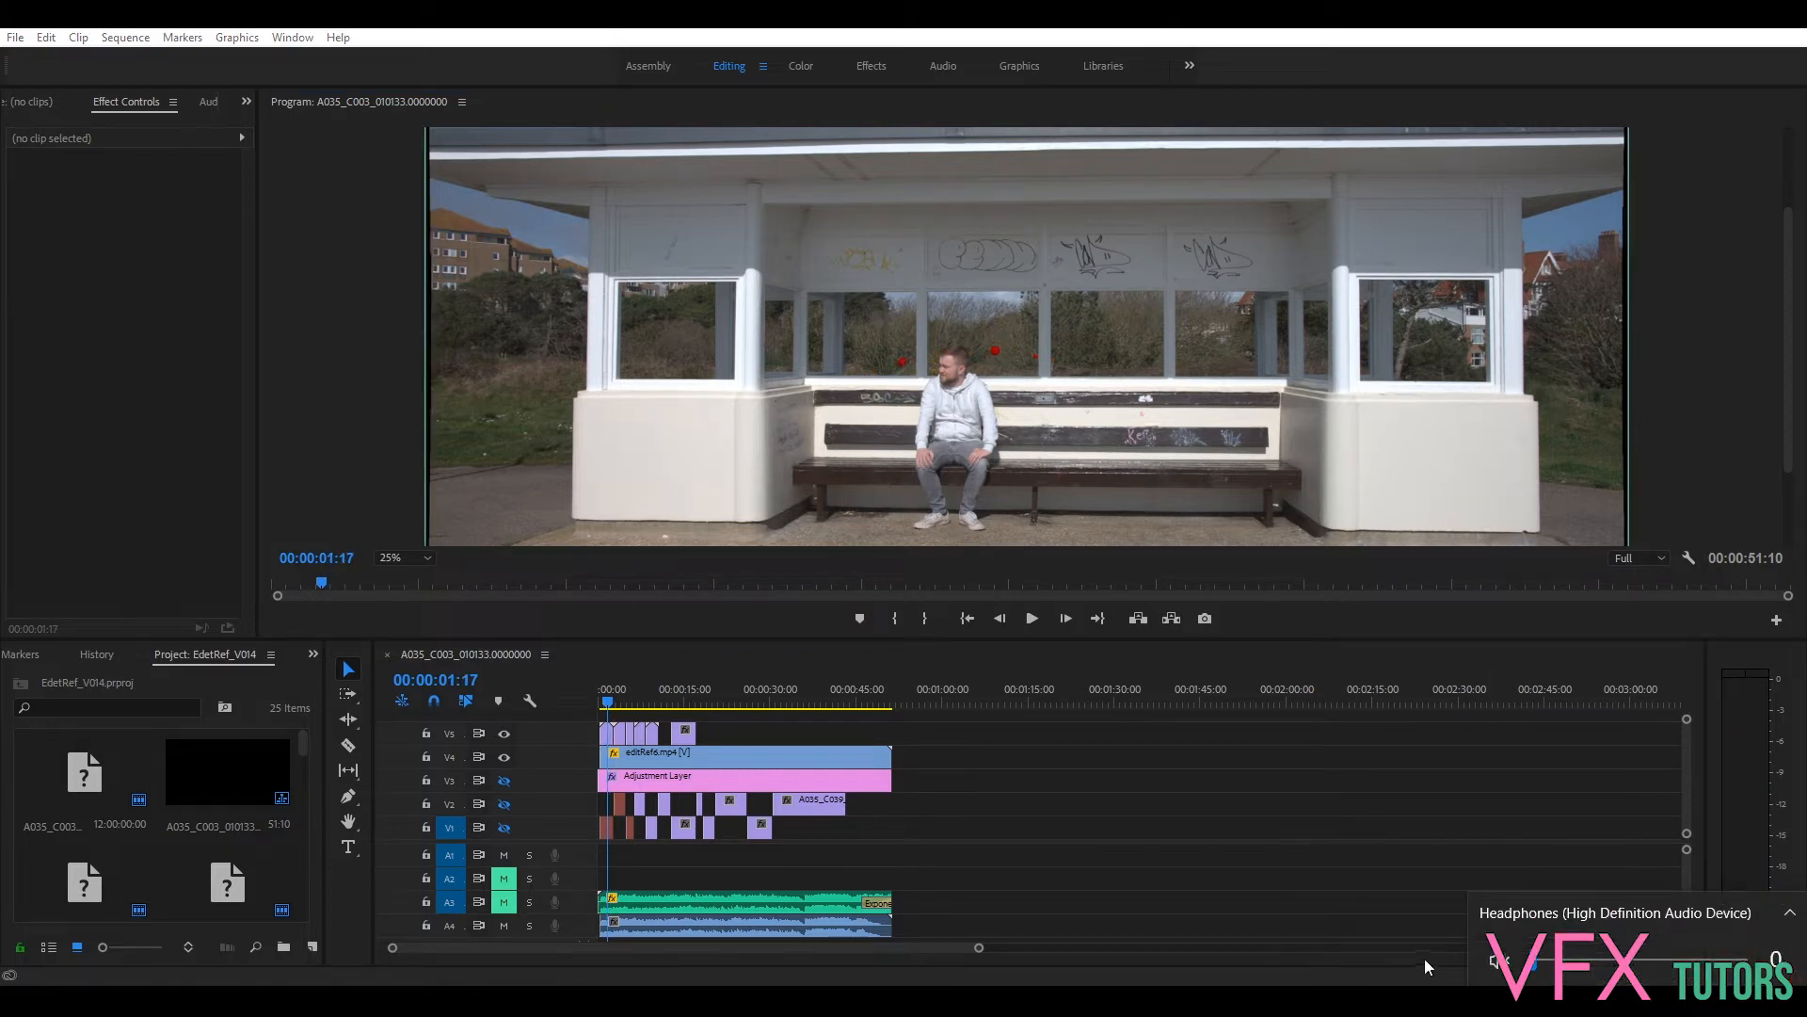
drag(320, 584, 343, 629)
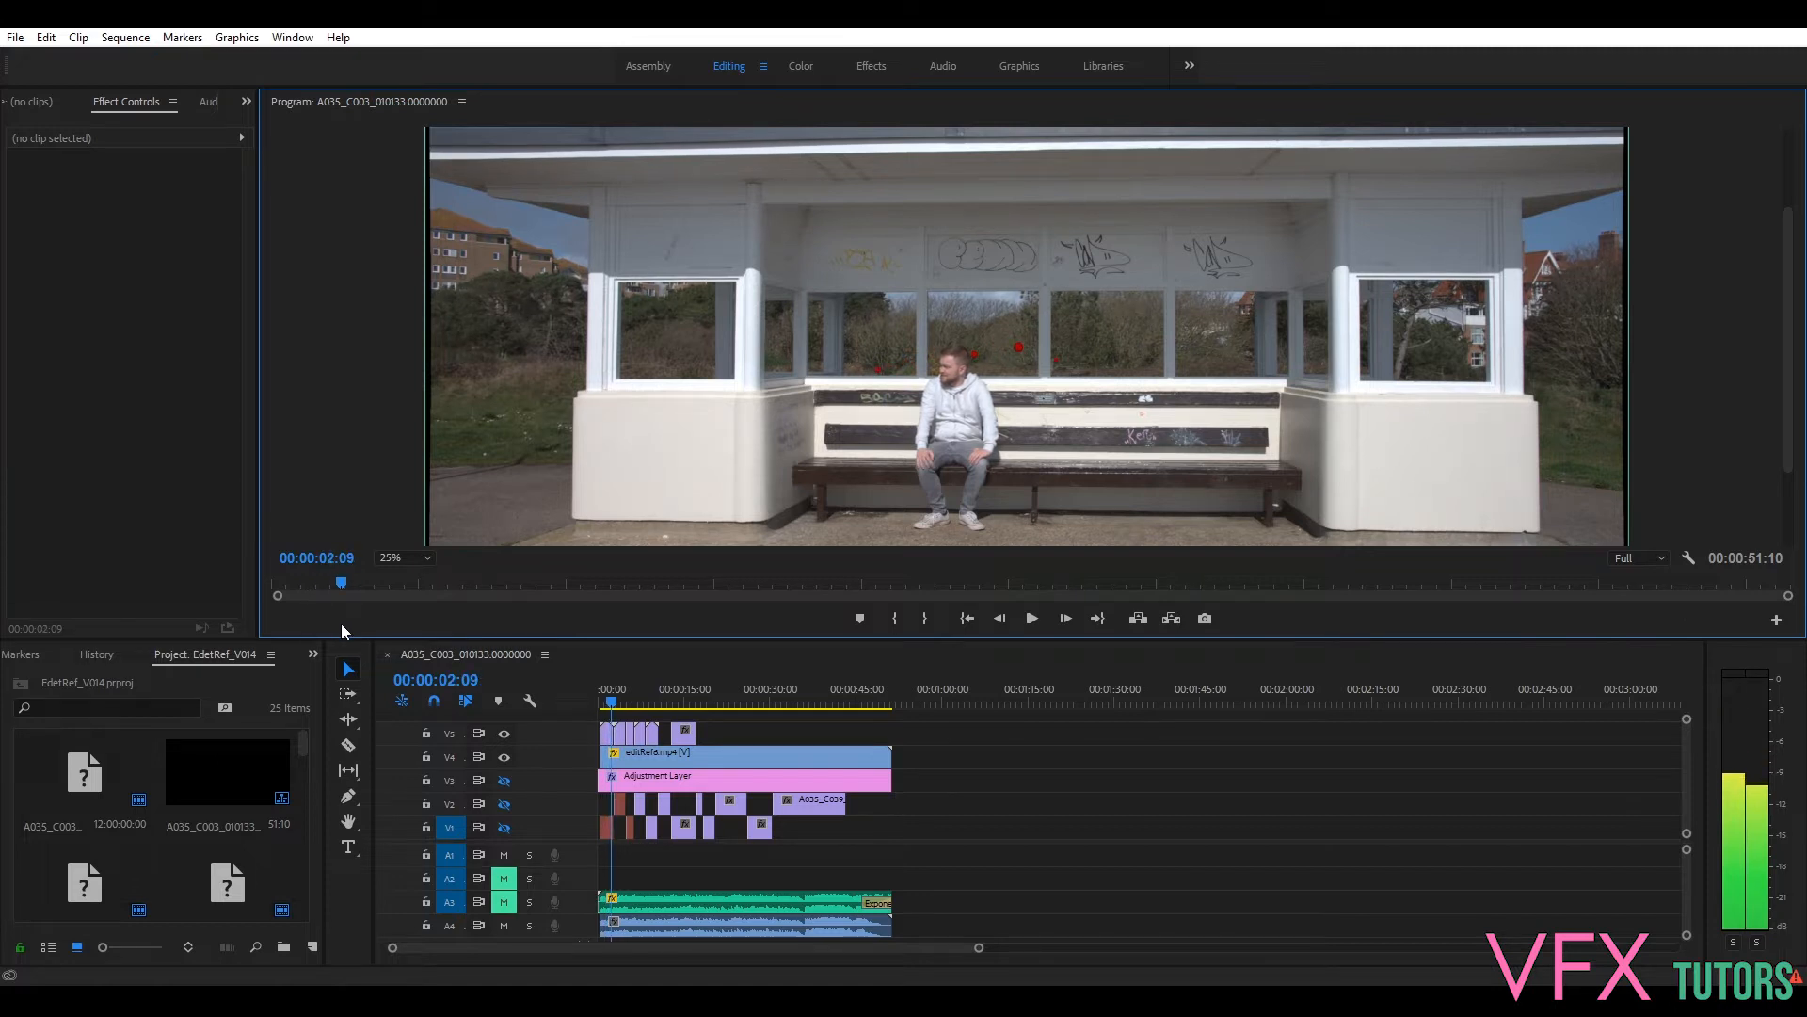
drag(343, 629, 341, 626)
drag(345, 632, 350, 632)
drag(351, 635, 367, 648)
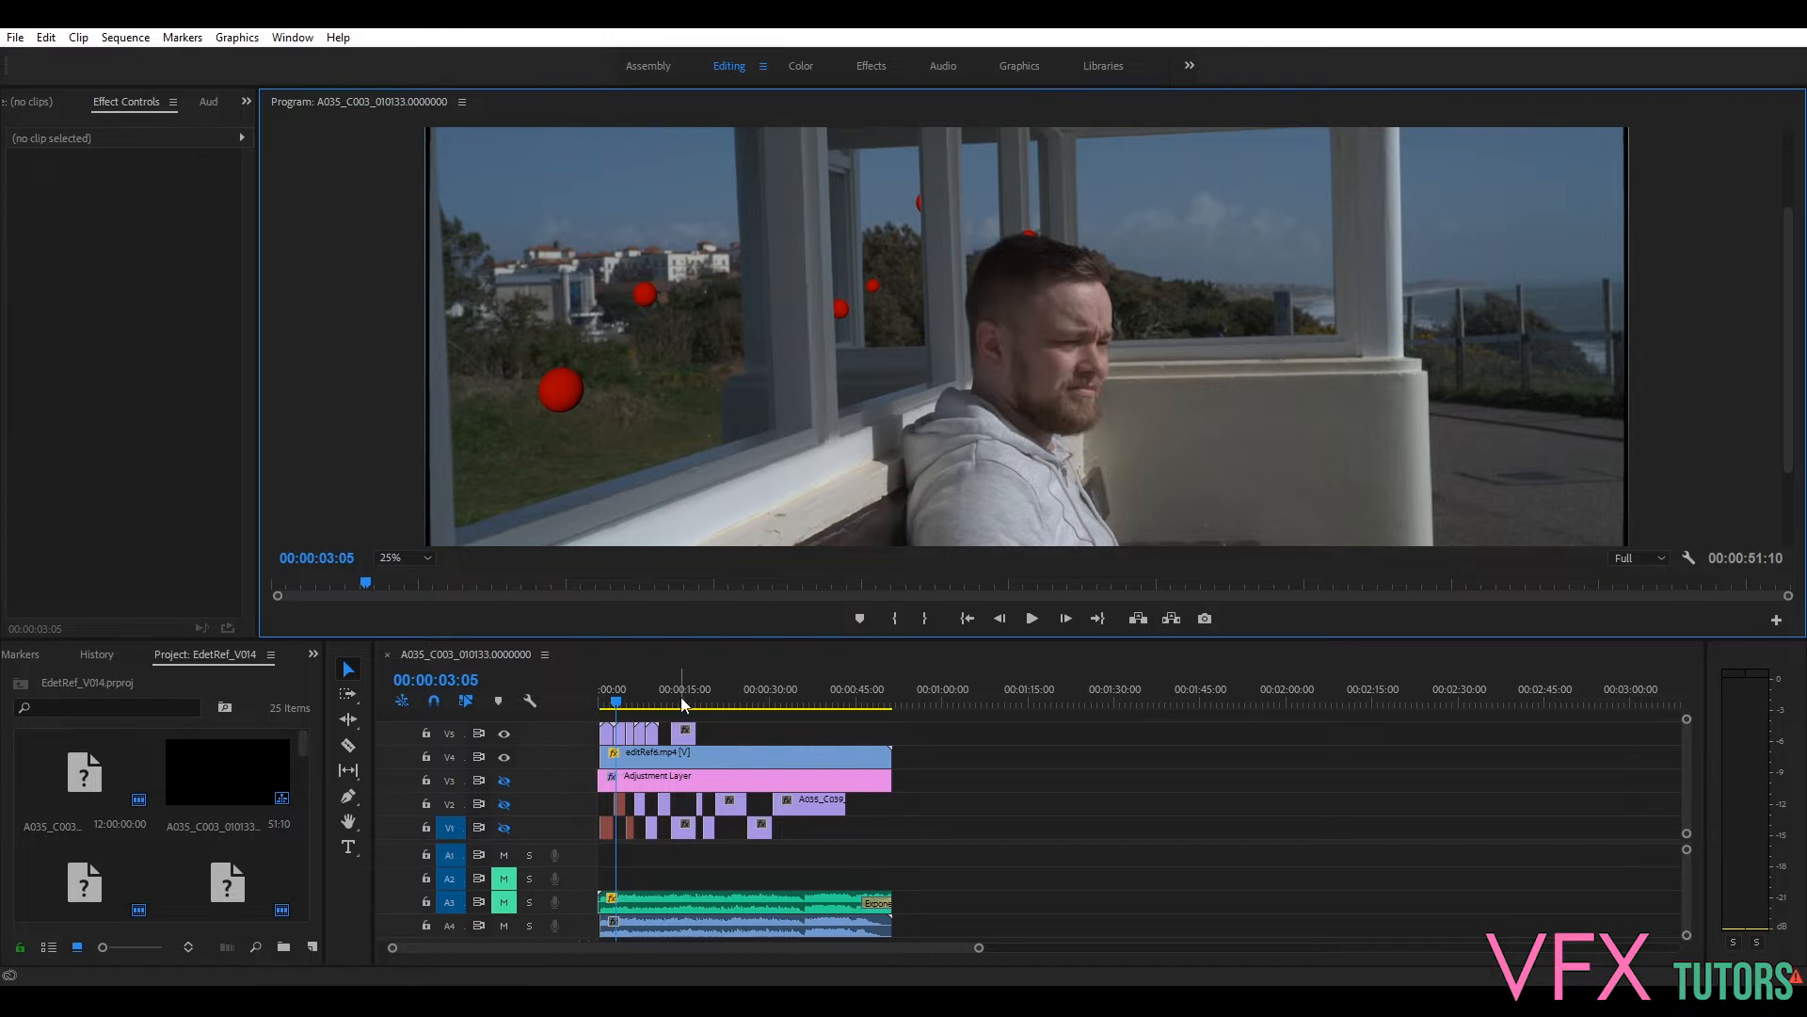
Step: Scrub through the following shots from 00:00:03:05 to 00:00:08:13, checking the sphere placement in each
drag(616, 704, 623, 708)
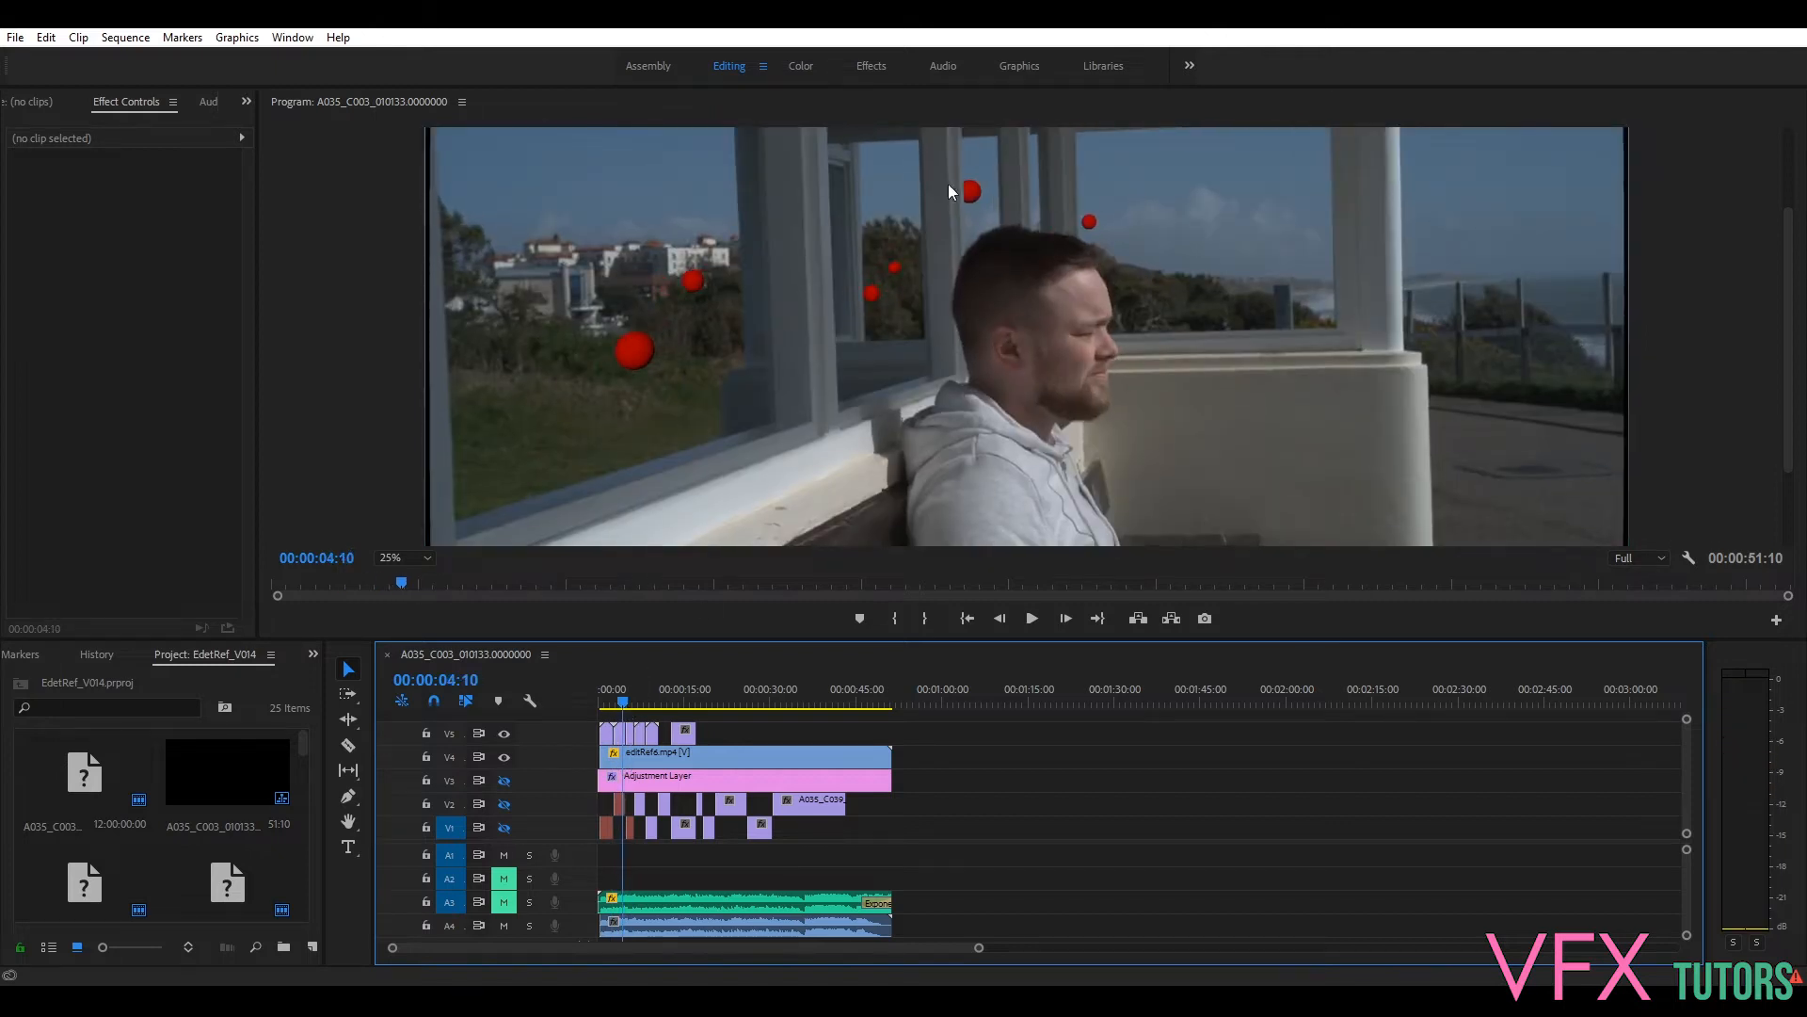
drag(622, 705, 630, 706)
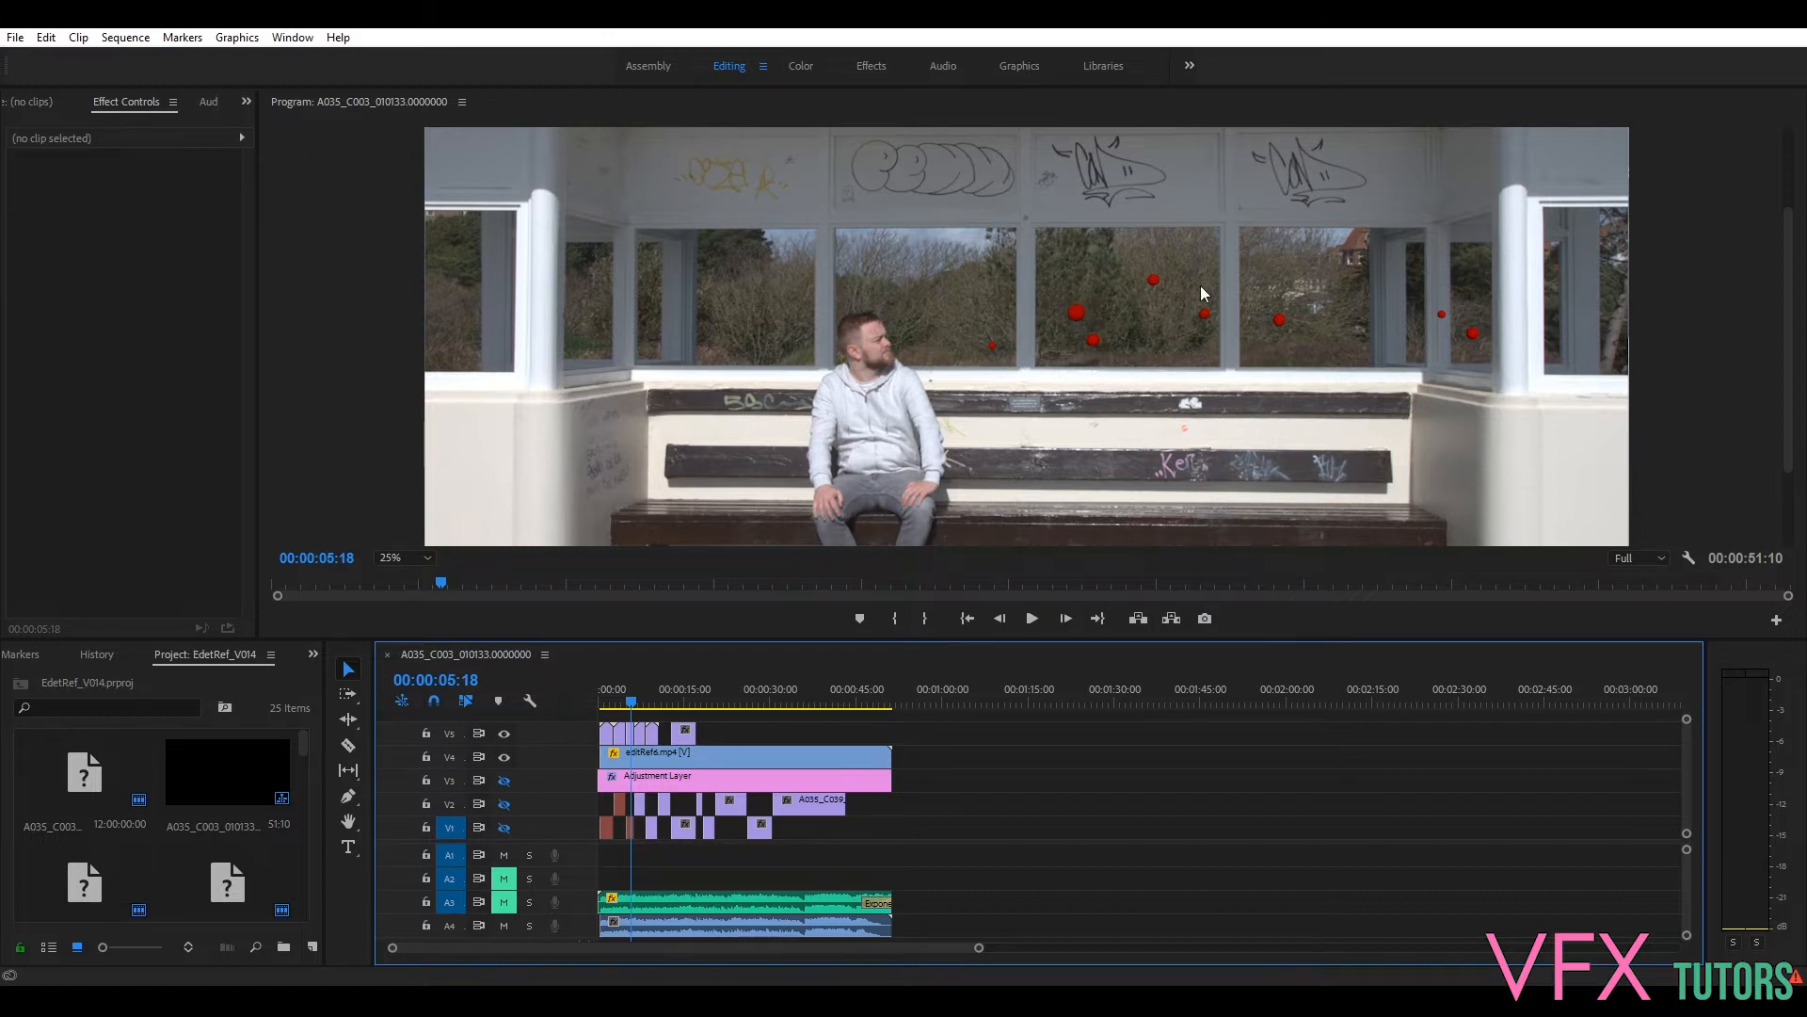
drag(632, 706, 647, 729)
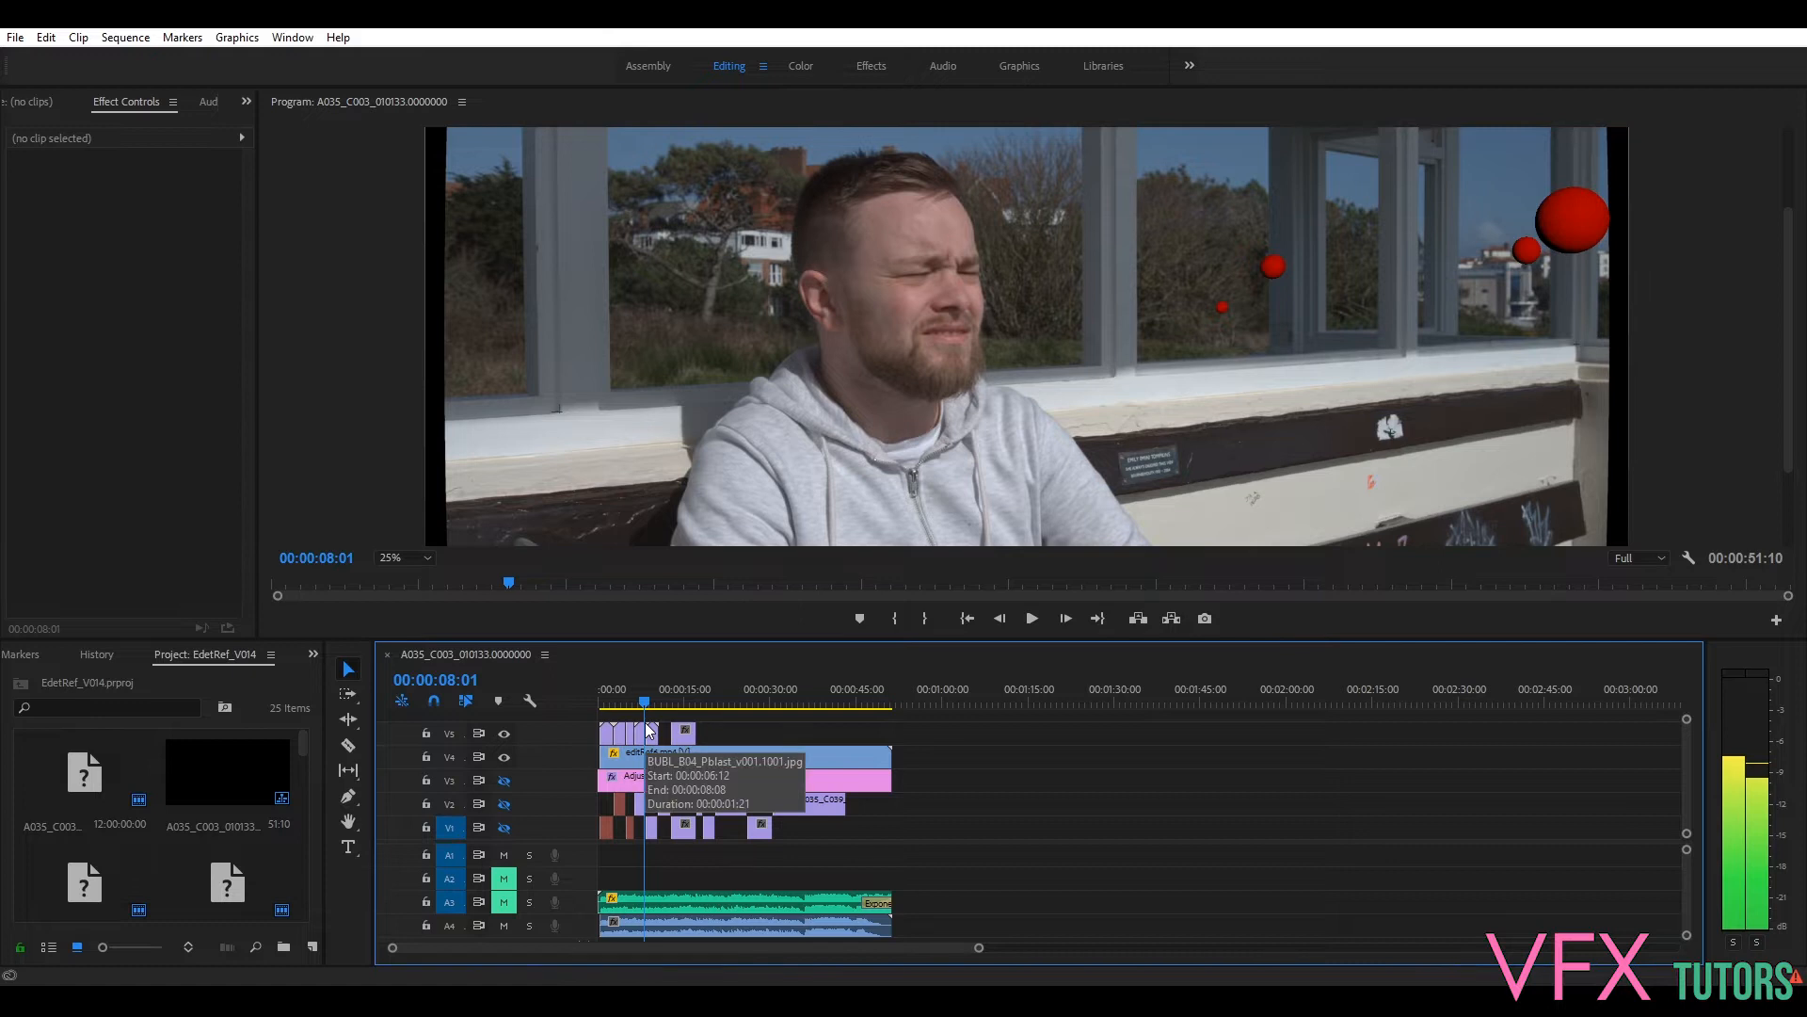
drag(646, 724, 649, 724)
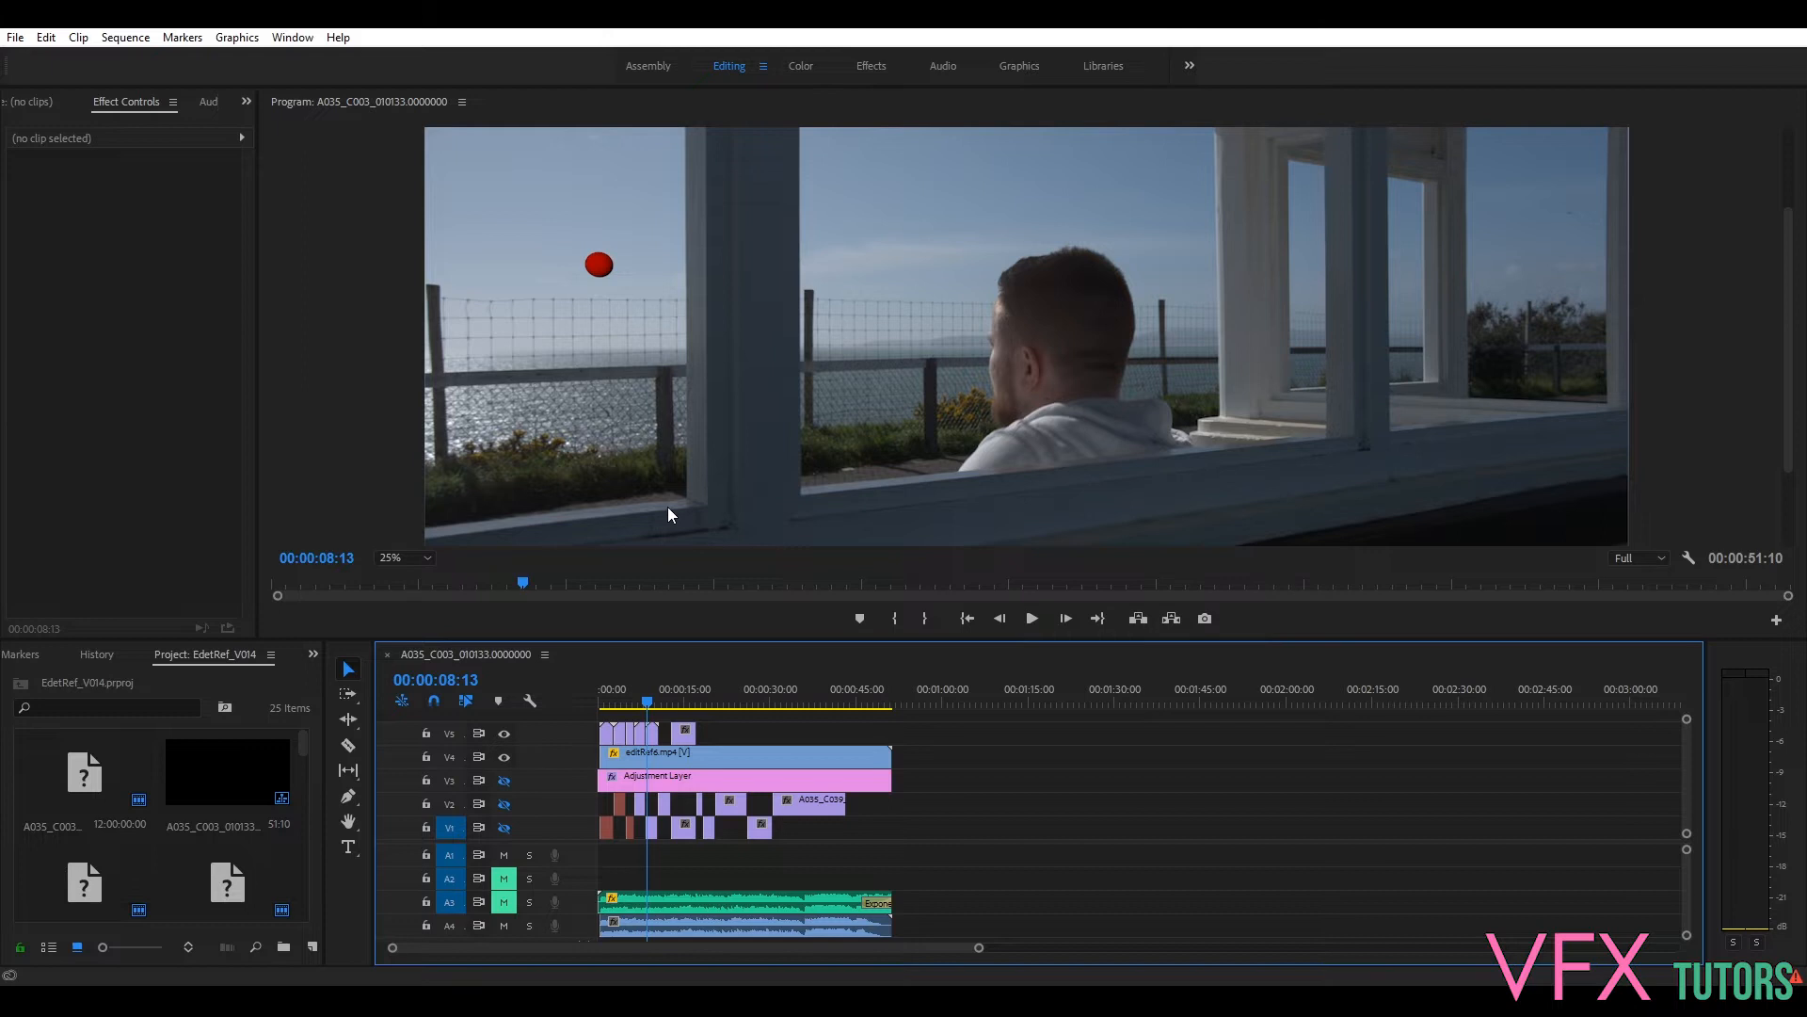
Step: Review the shot from behind the shelter windows between 00:00:08:11 and 00:00:11:05, examining the man's turn and the placeholder objects
click(518, 582)
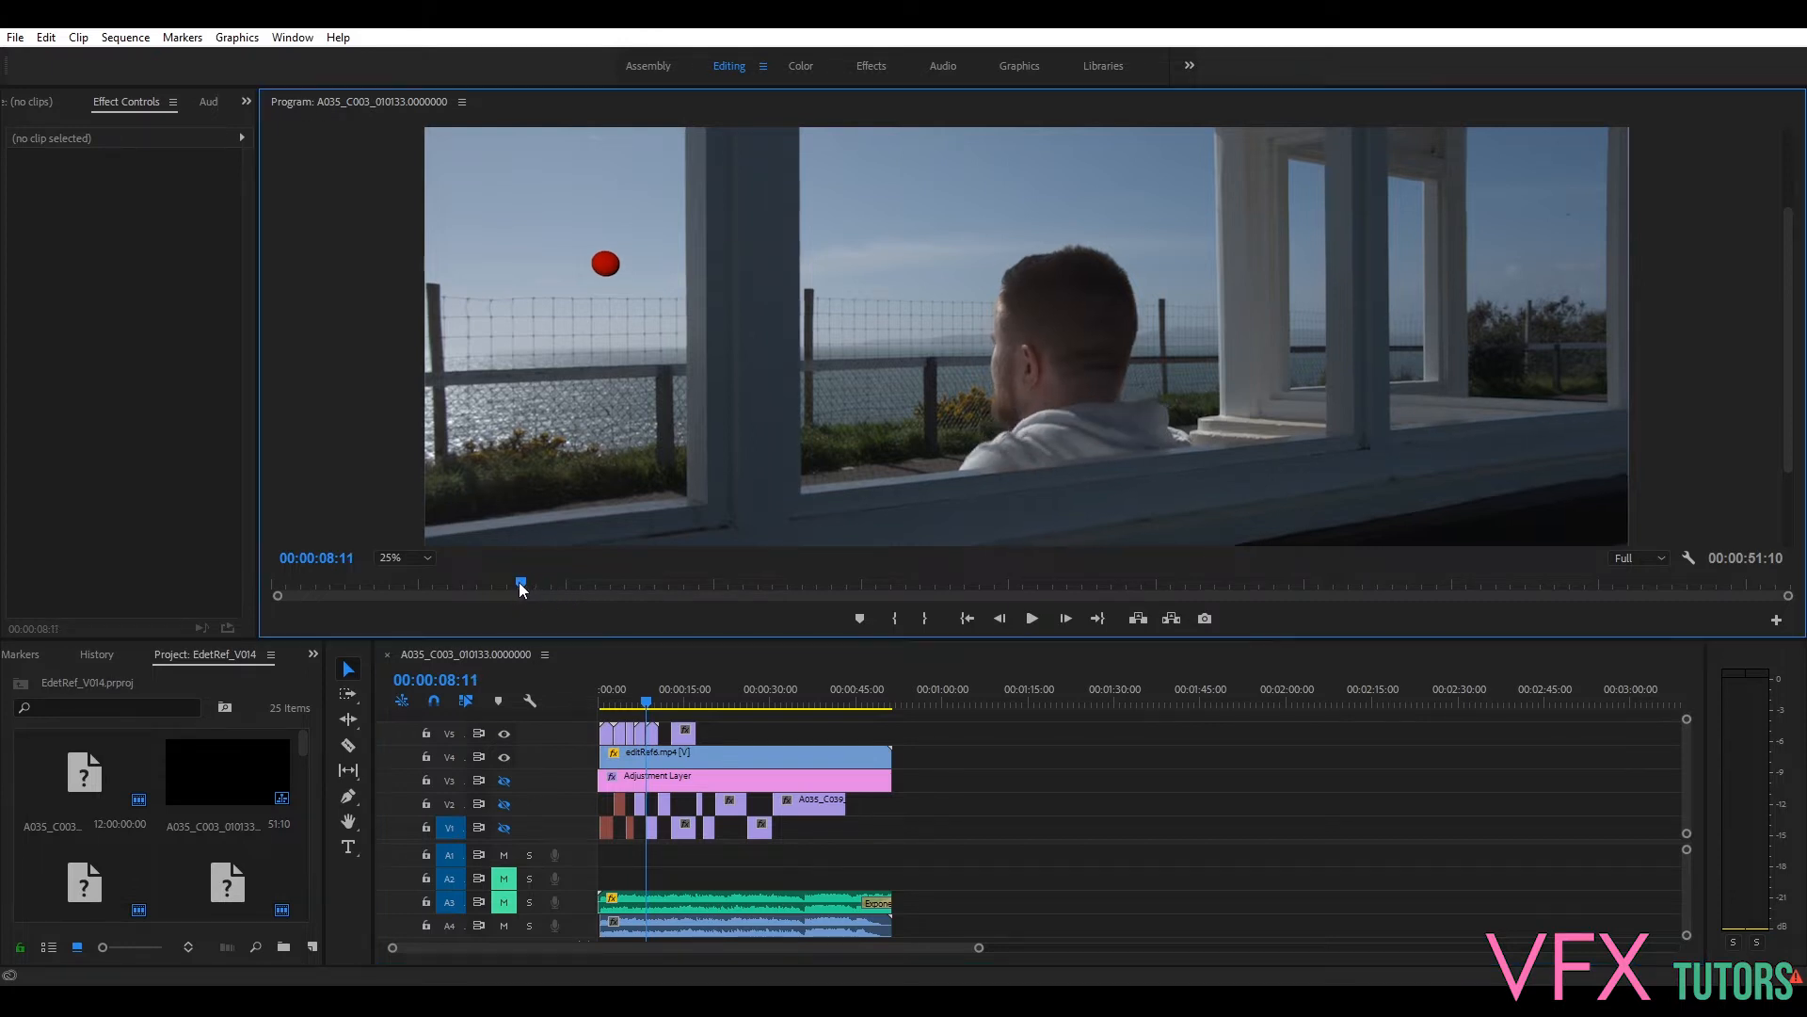
drag(518, 583, 566, 597)
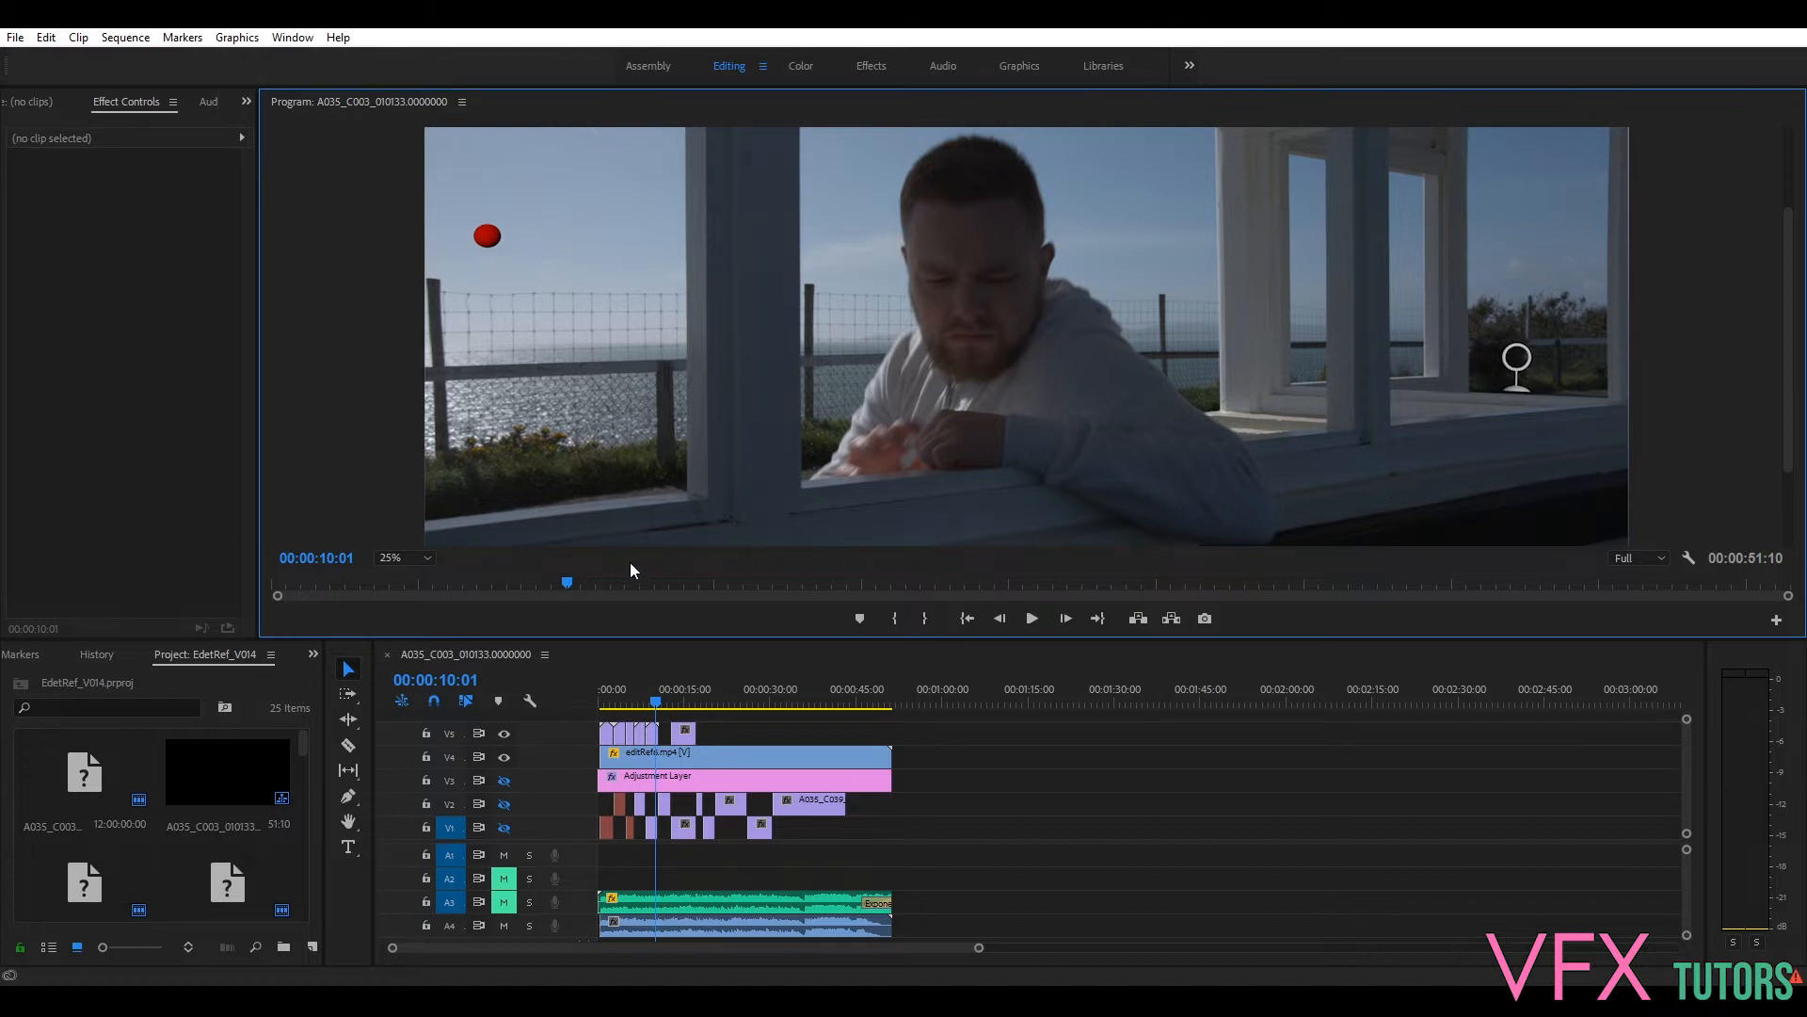
drag(566, 589, 537, 572)
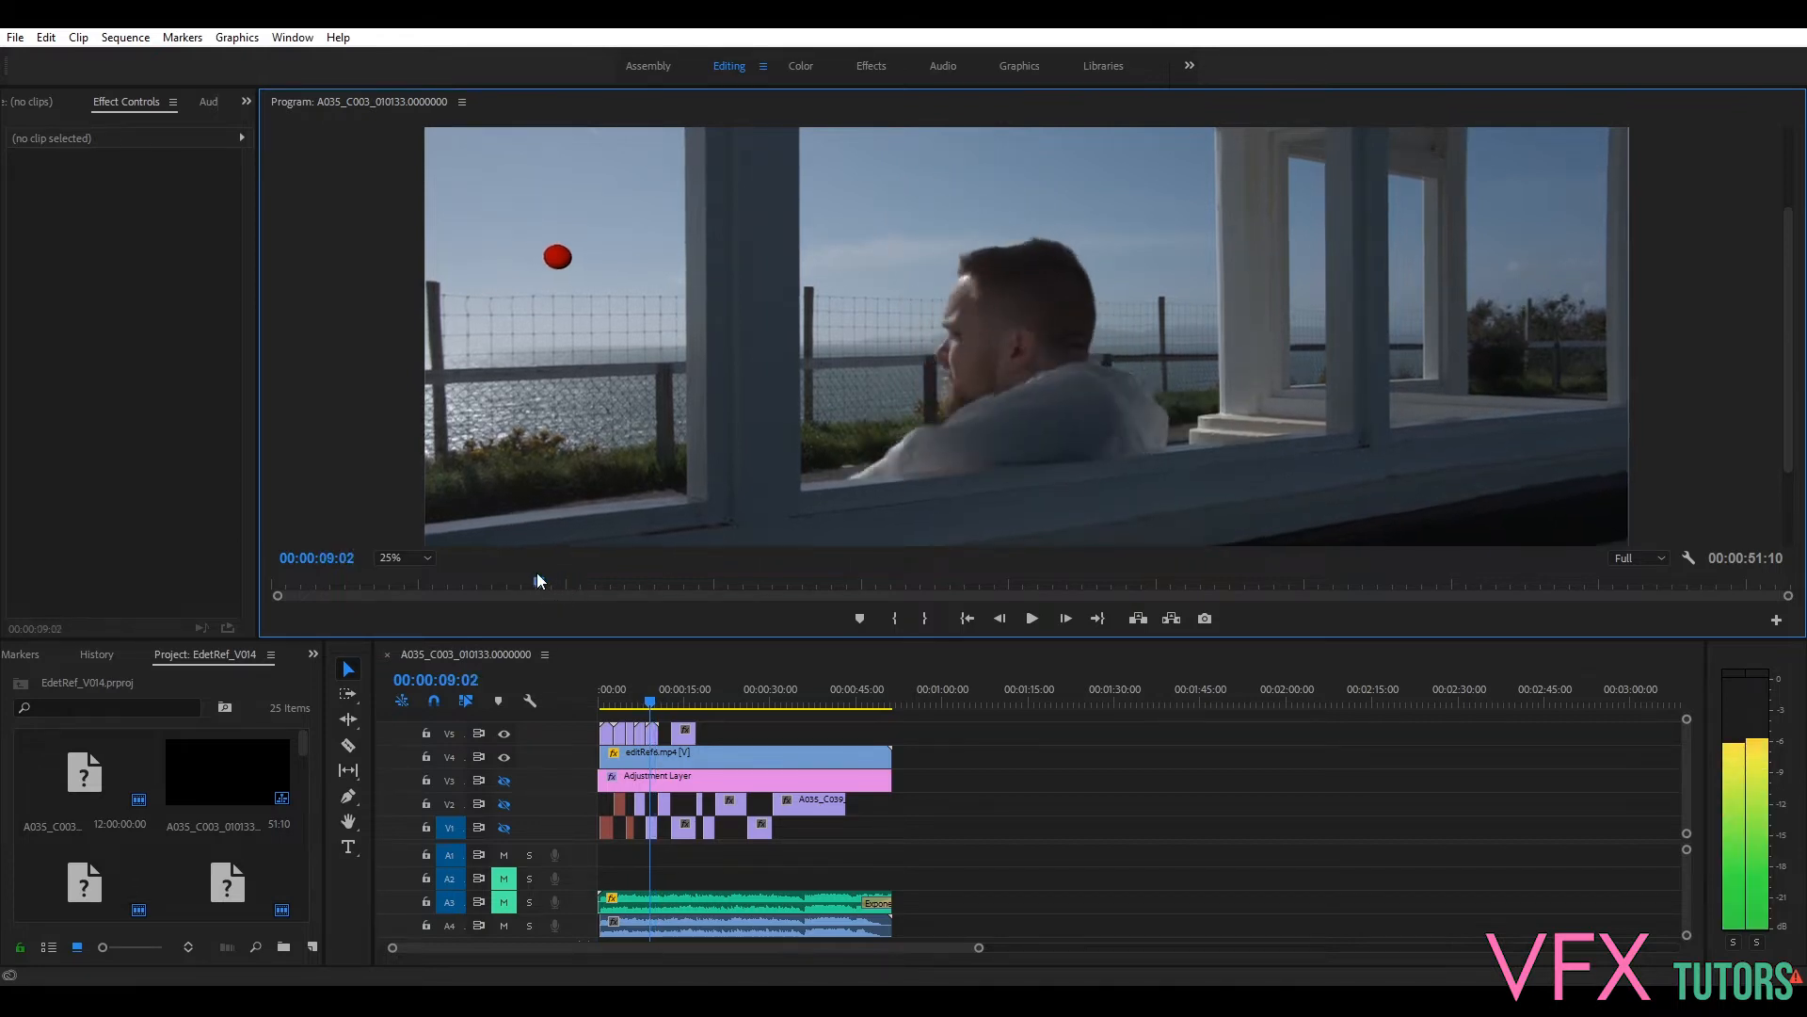
click(1041, 617)
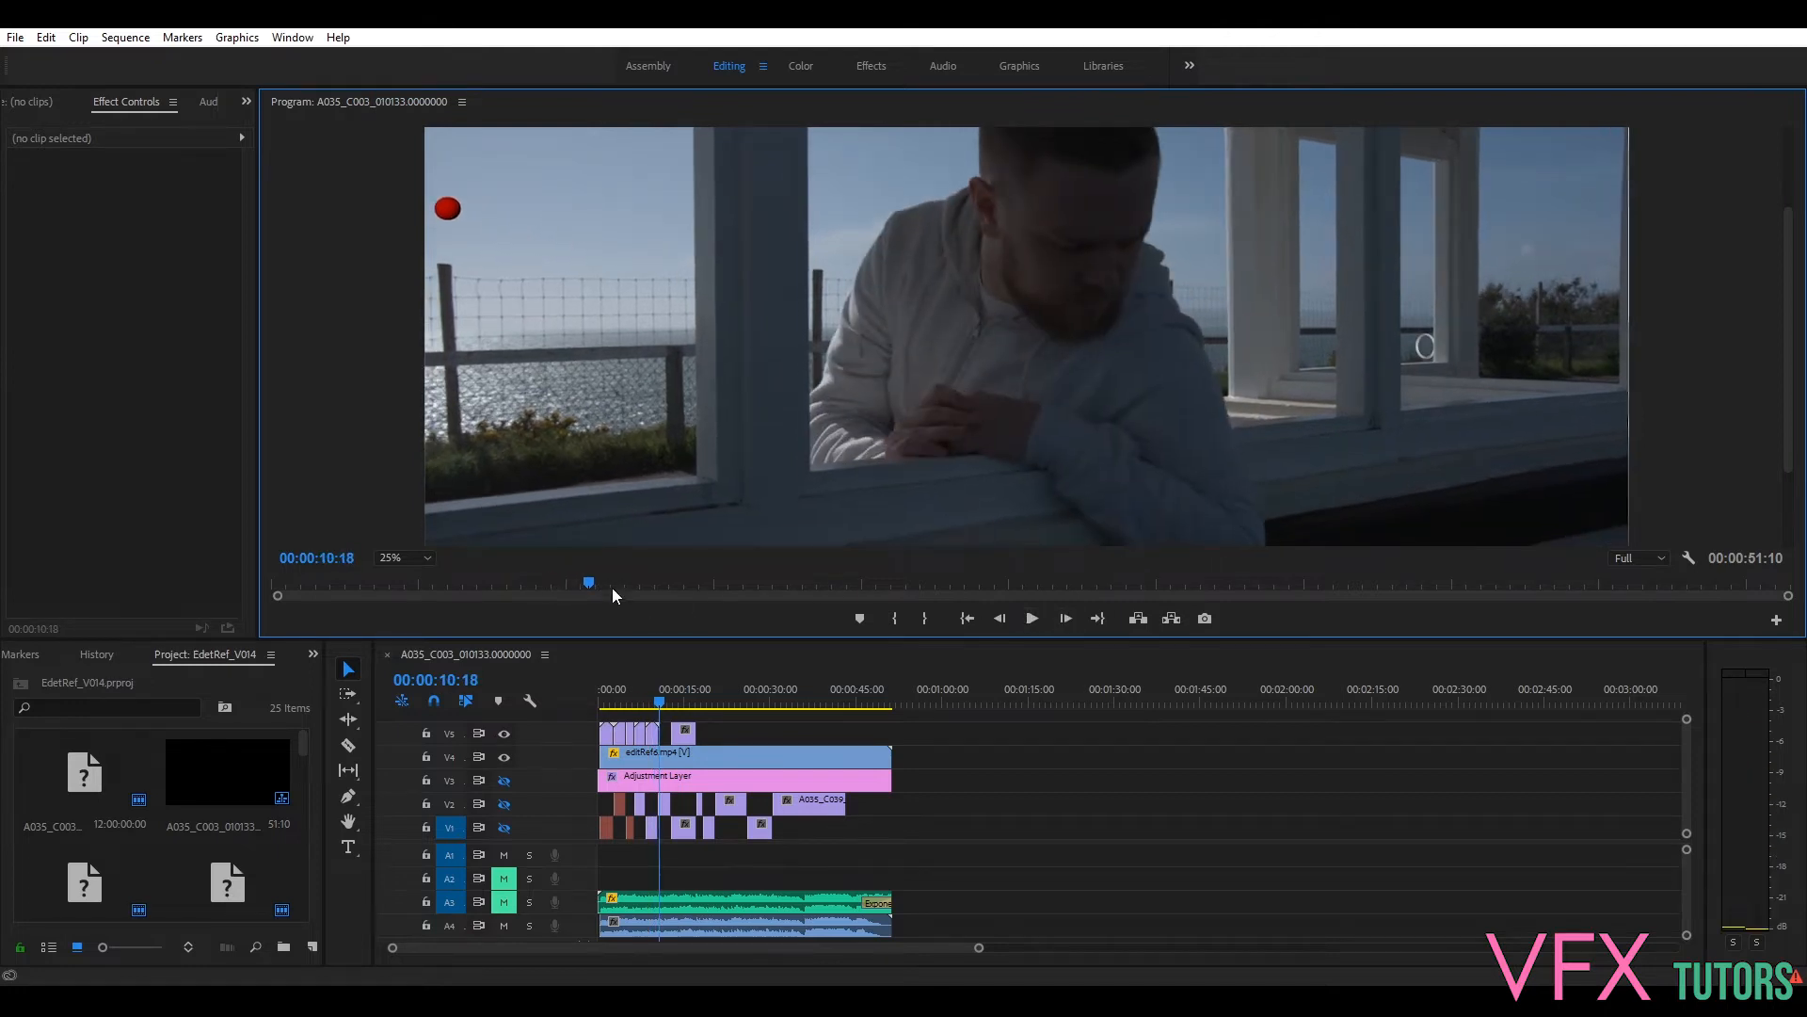
drag(589, 584, 552, 611)
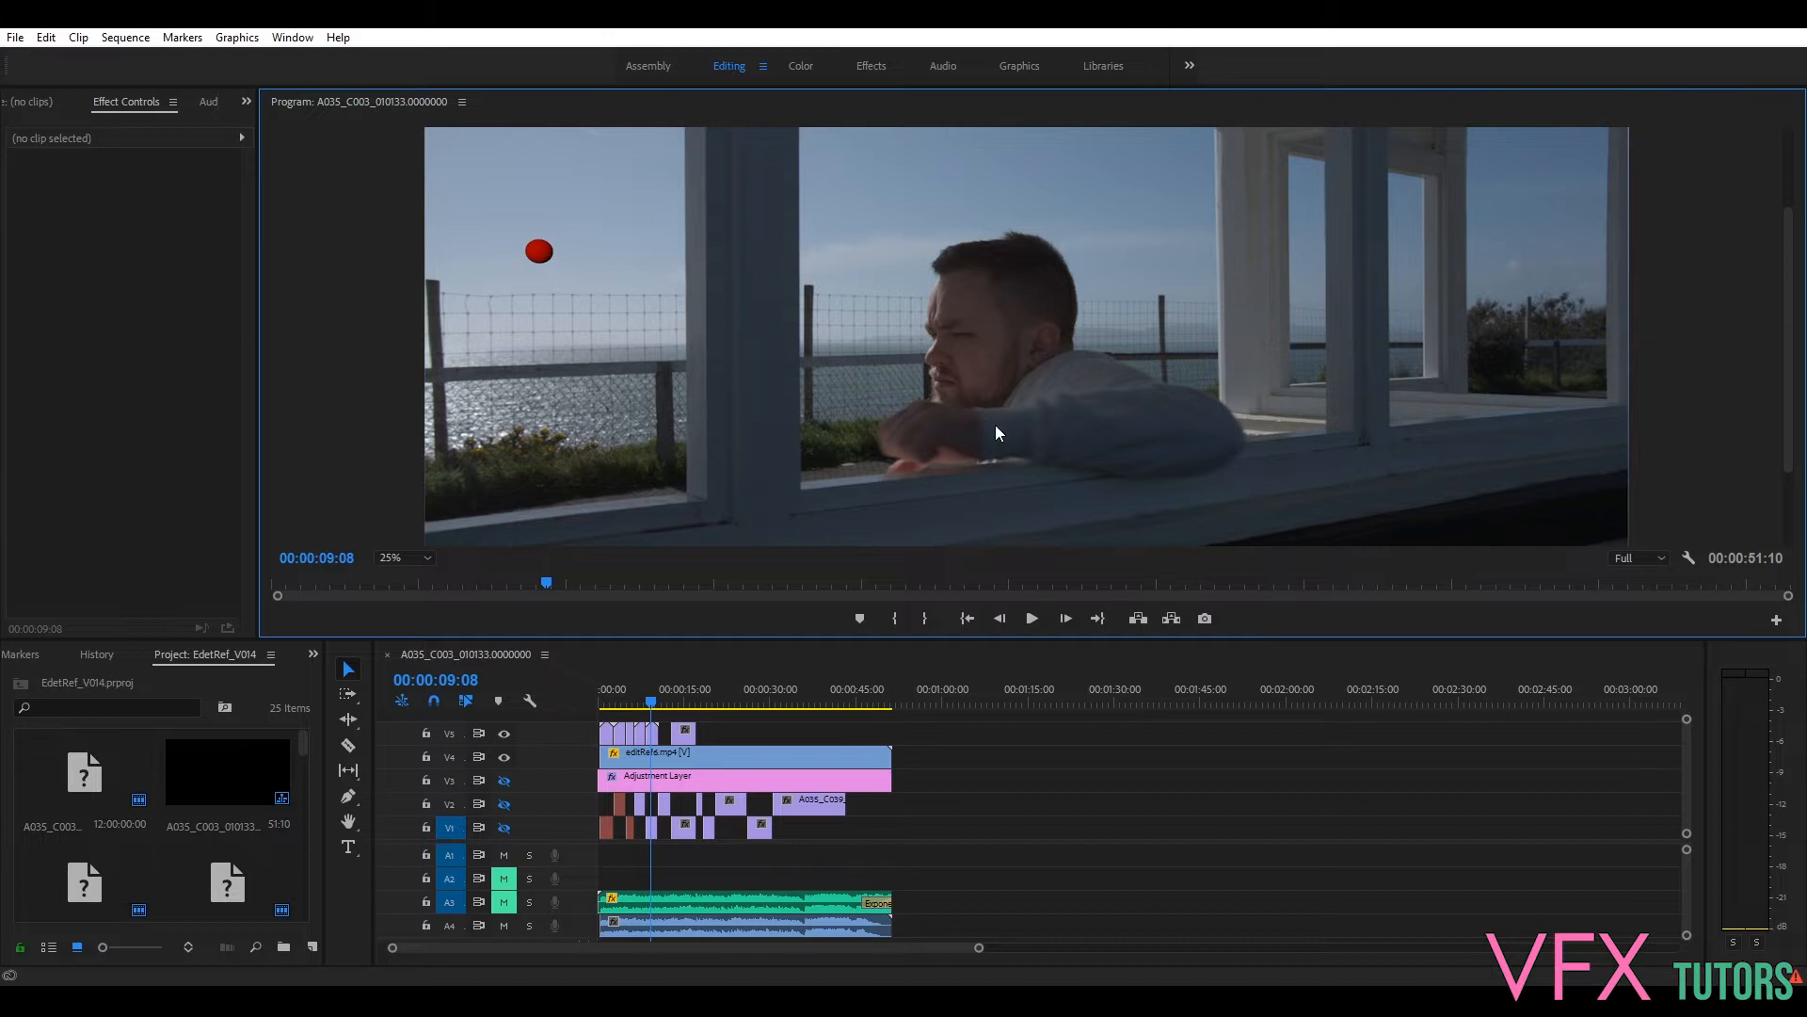
drag(544, 585, 561, 584)
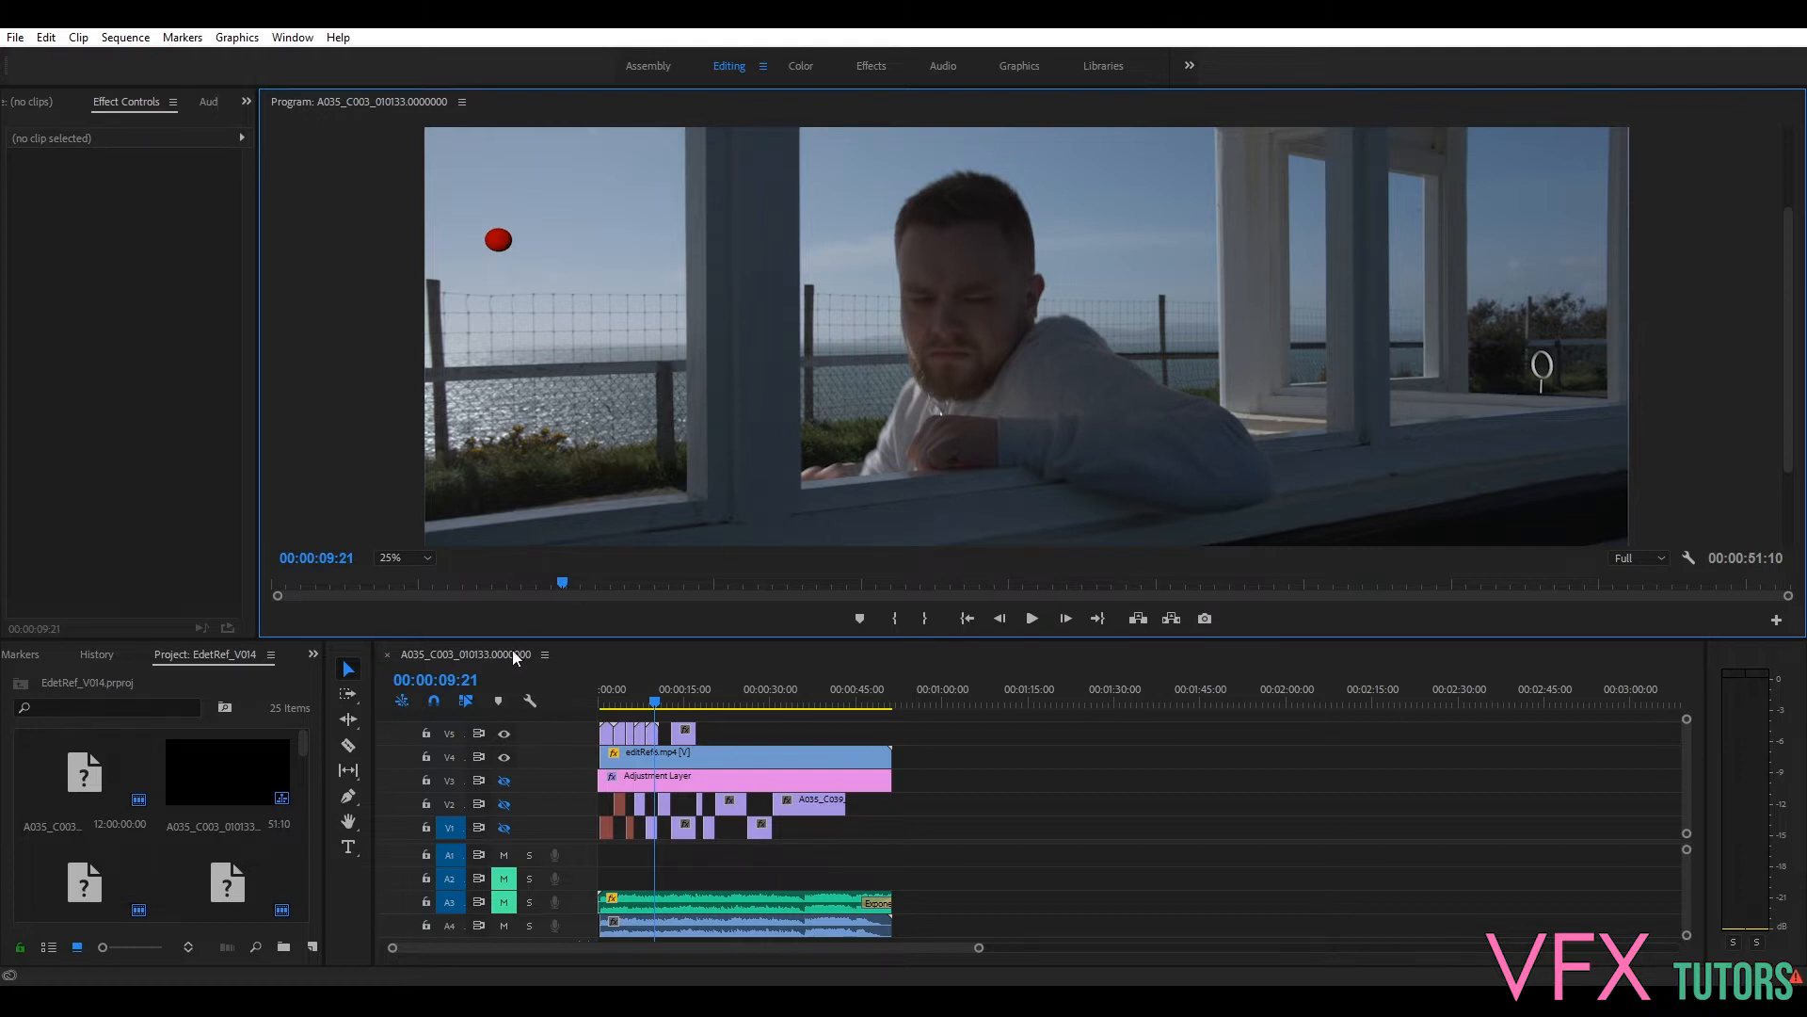
drag(563, 578, 606, 589)
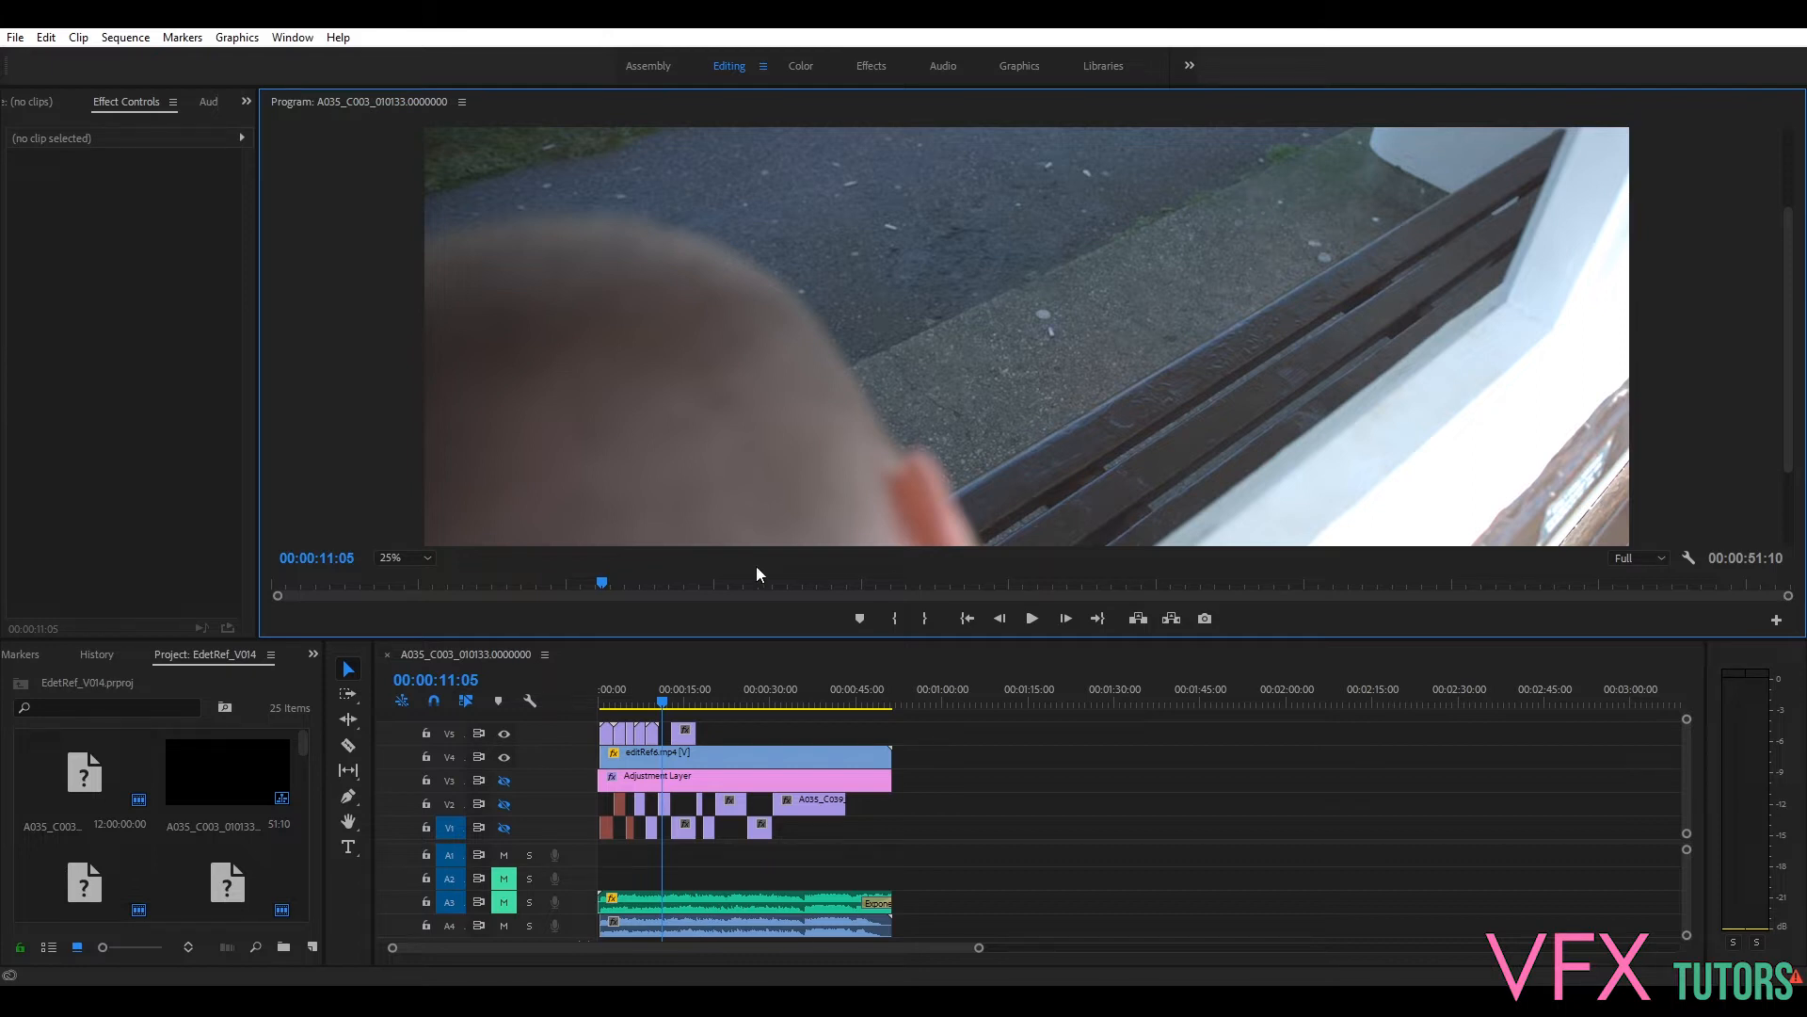
Step: Select the editRef6.mp4 clip on track V4 and move the playhead back to 00:00:10:04
click(664, 705)
drag(663, 702, 665, 702)
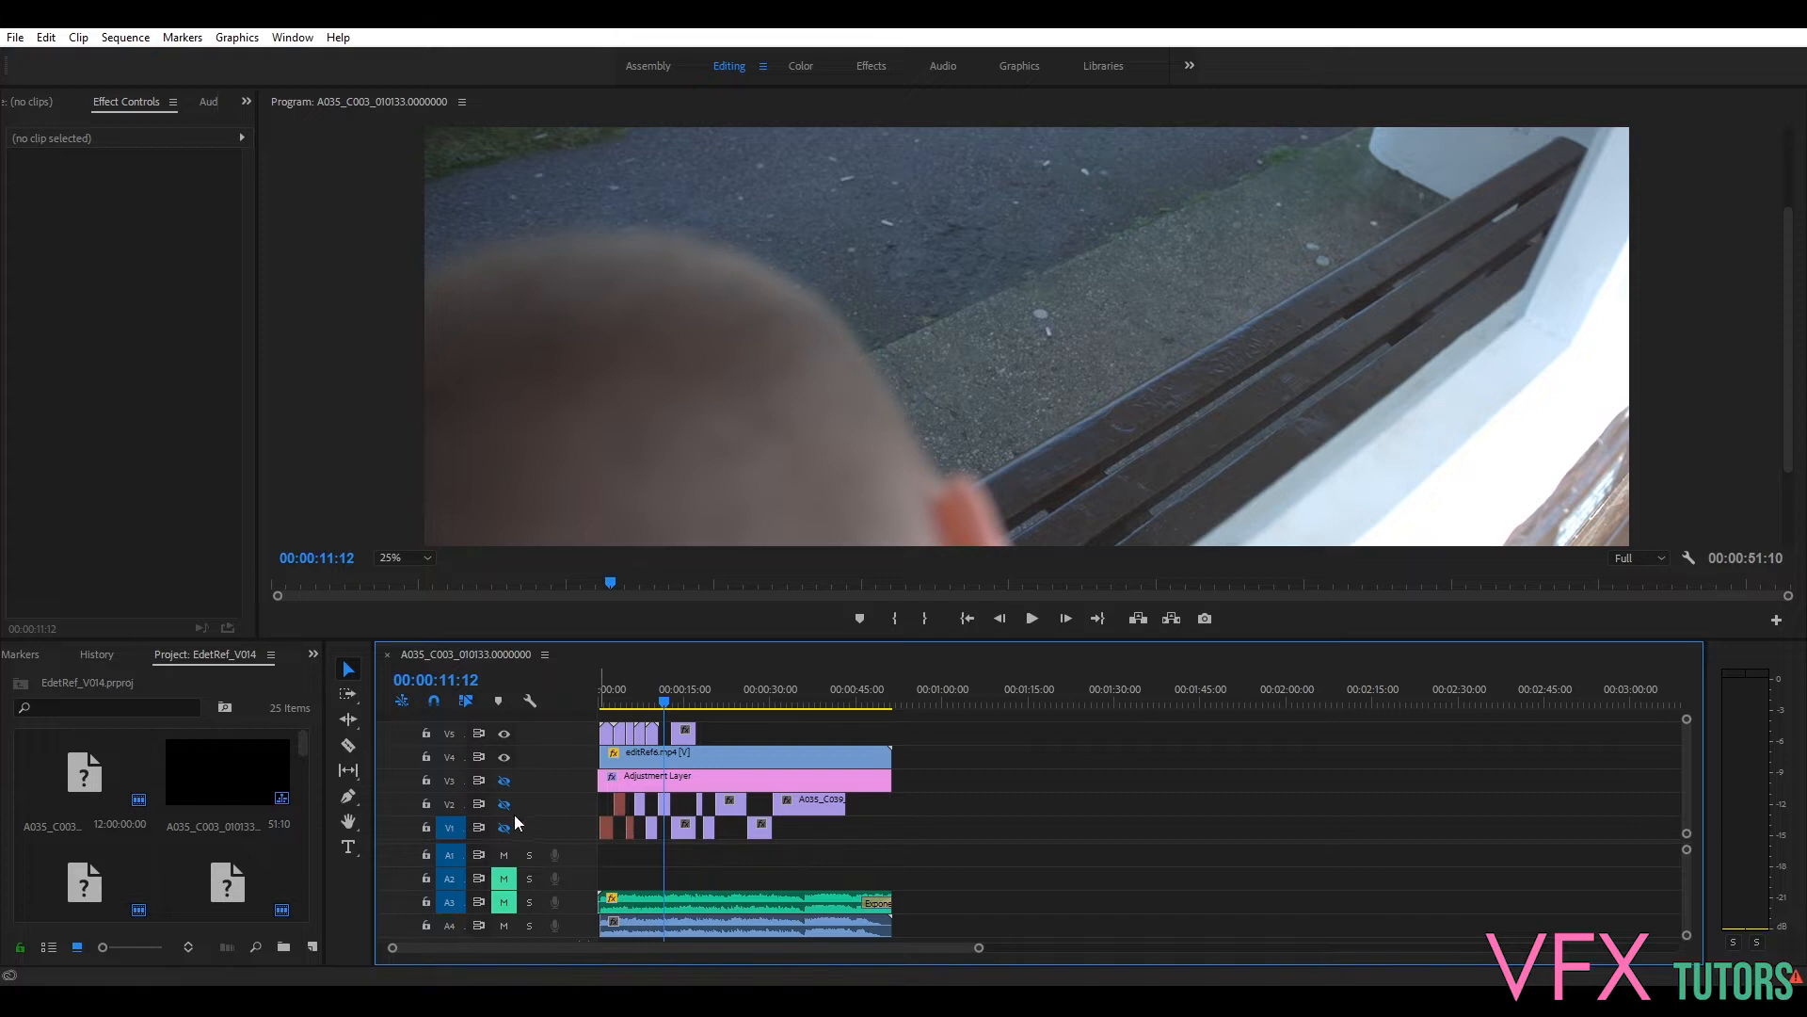
click(635, 780)
click(633, 754)
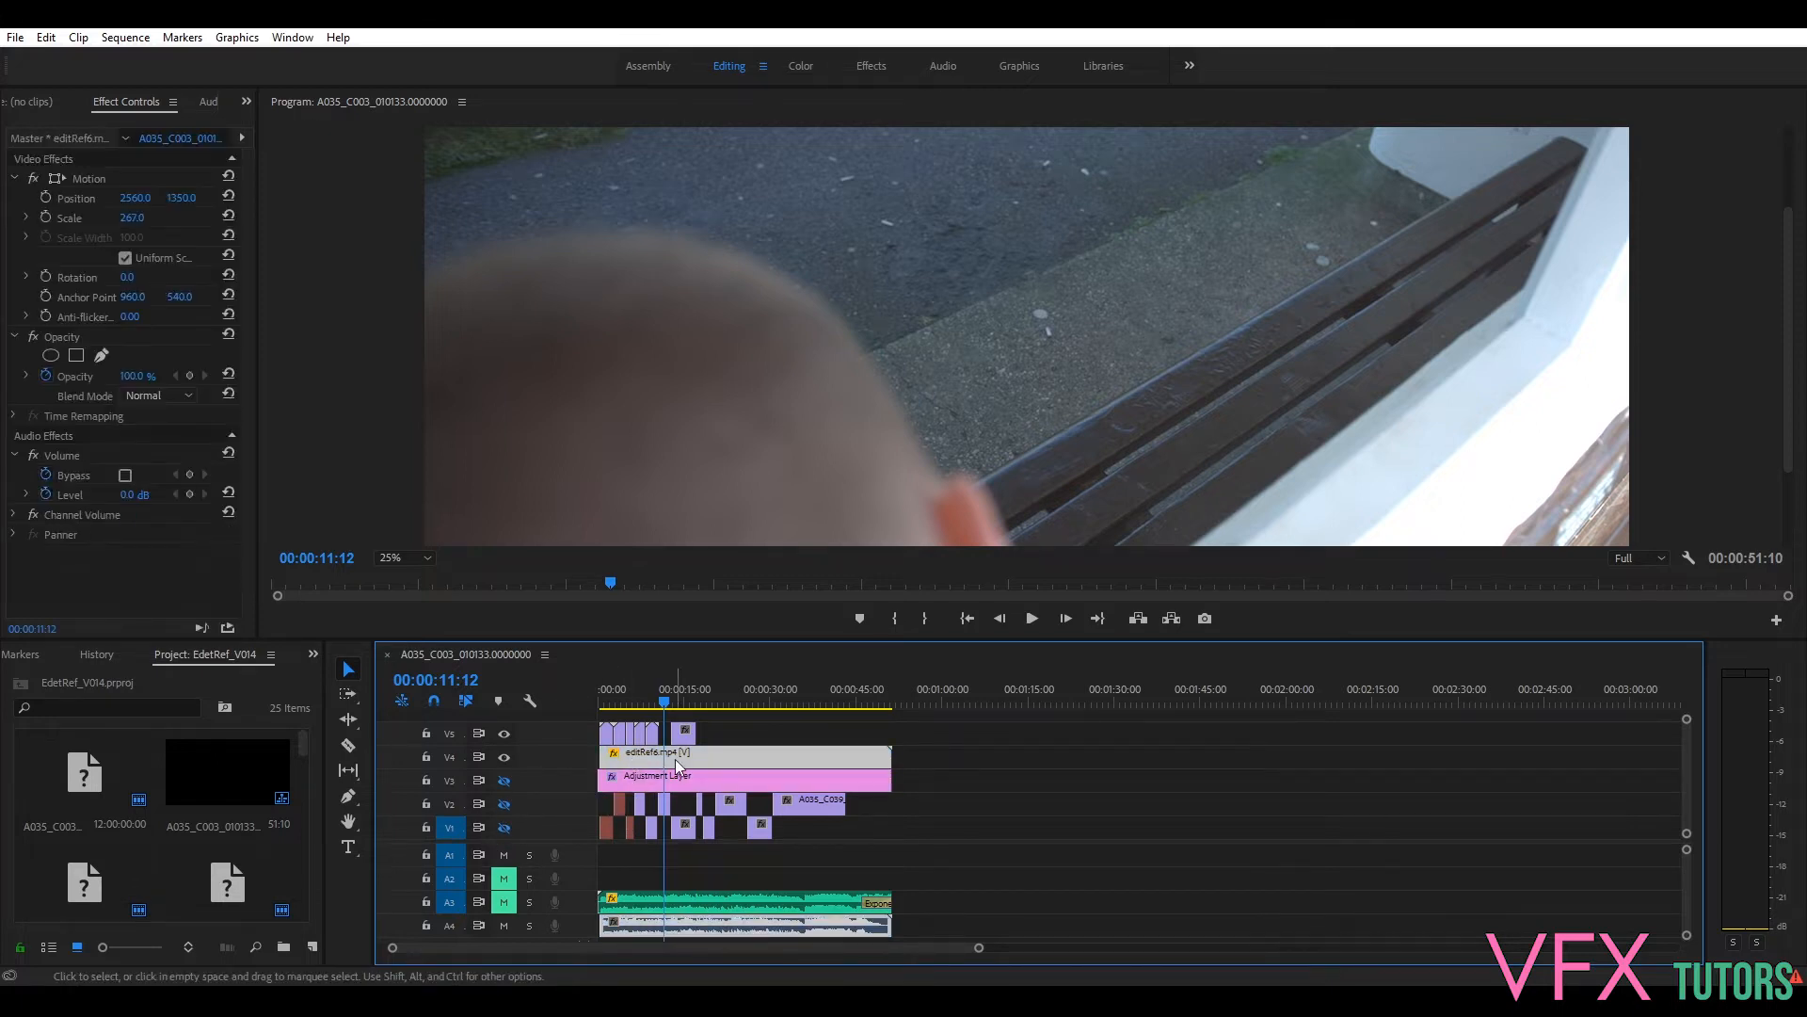
drag(662, 698, 655, 701)
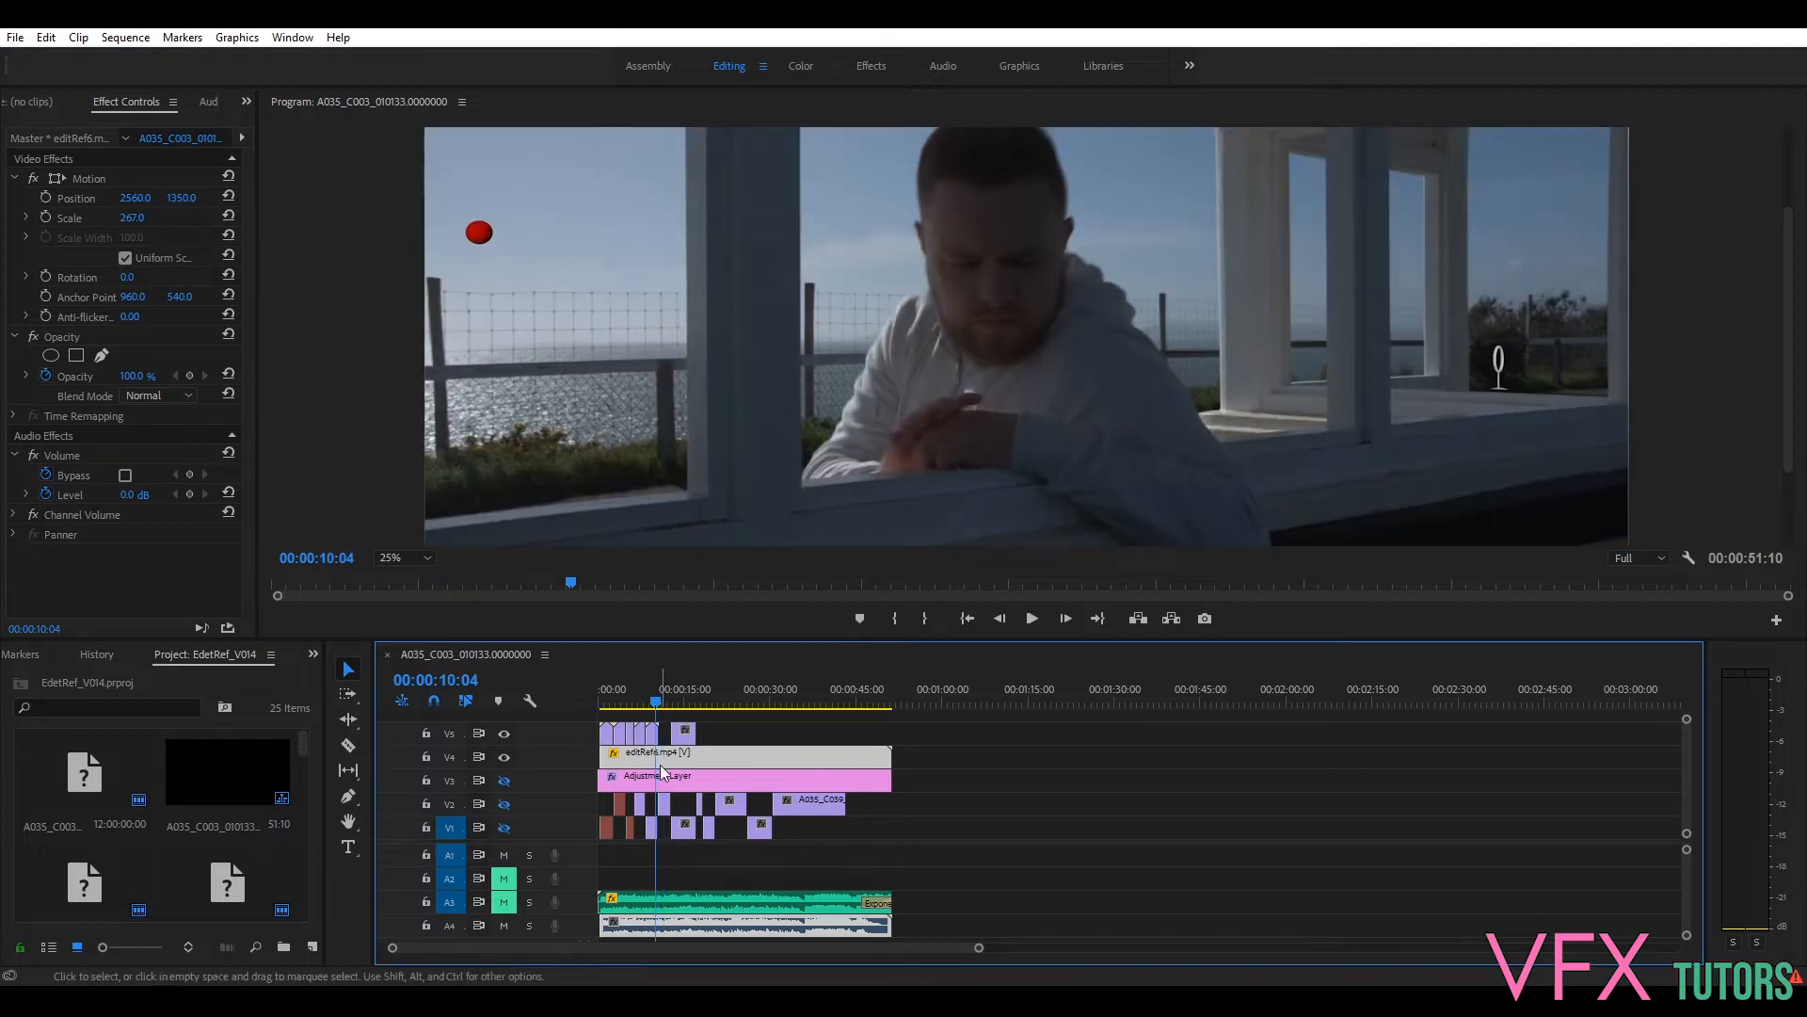
Step: Enlarge the timeline scale so the sequence fills its width, and move the playhead to 00:00:12:23
drag(979, 947, 657, 947)
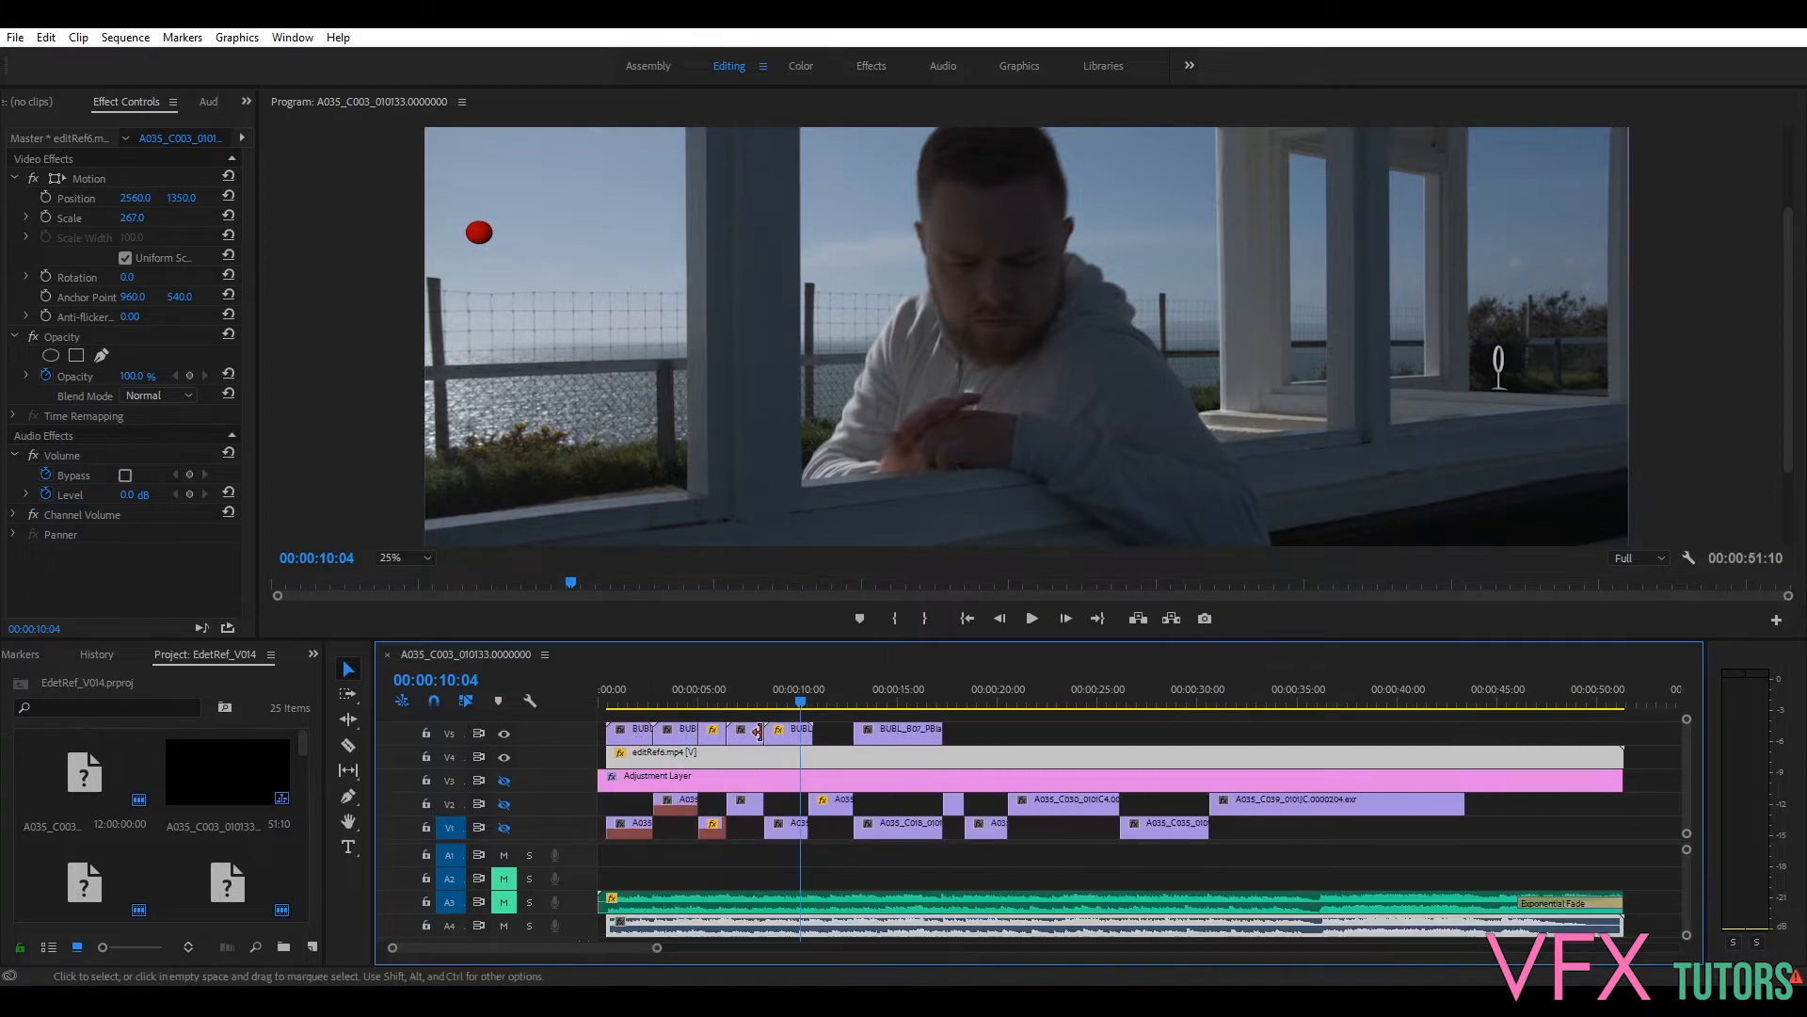
click(805, 705)
drag(804, 708, 798, 708)
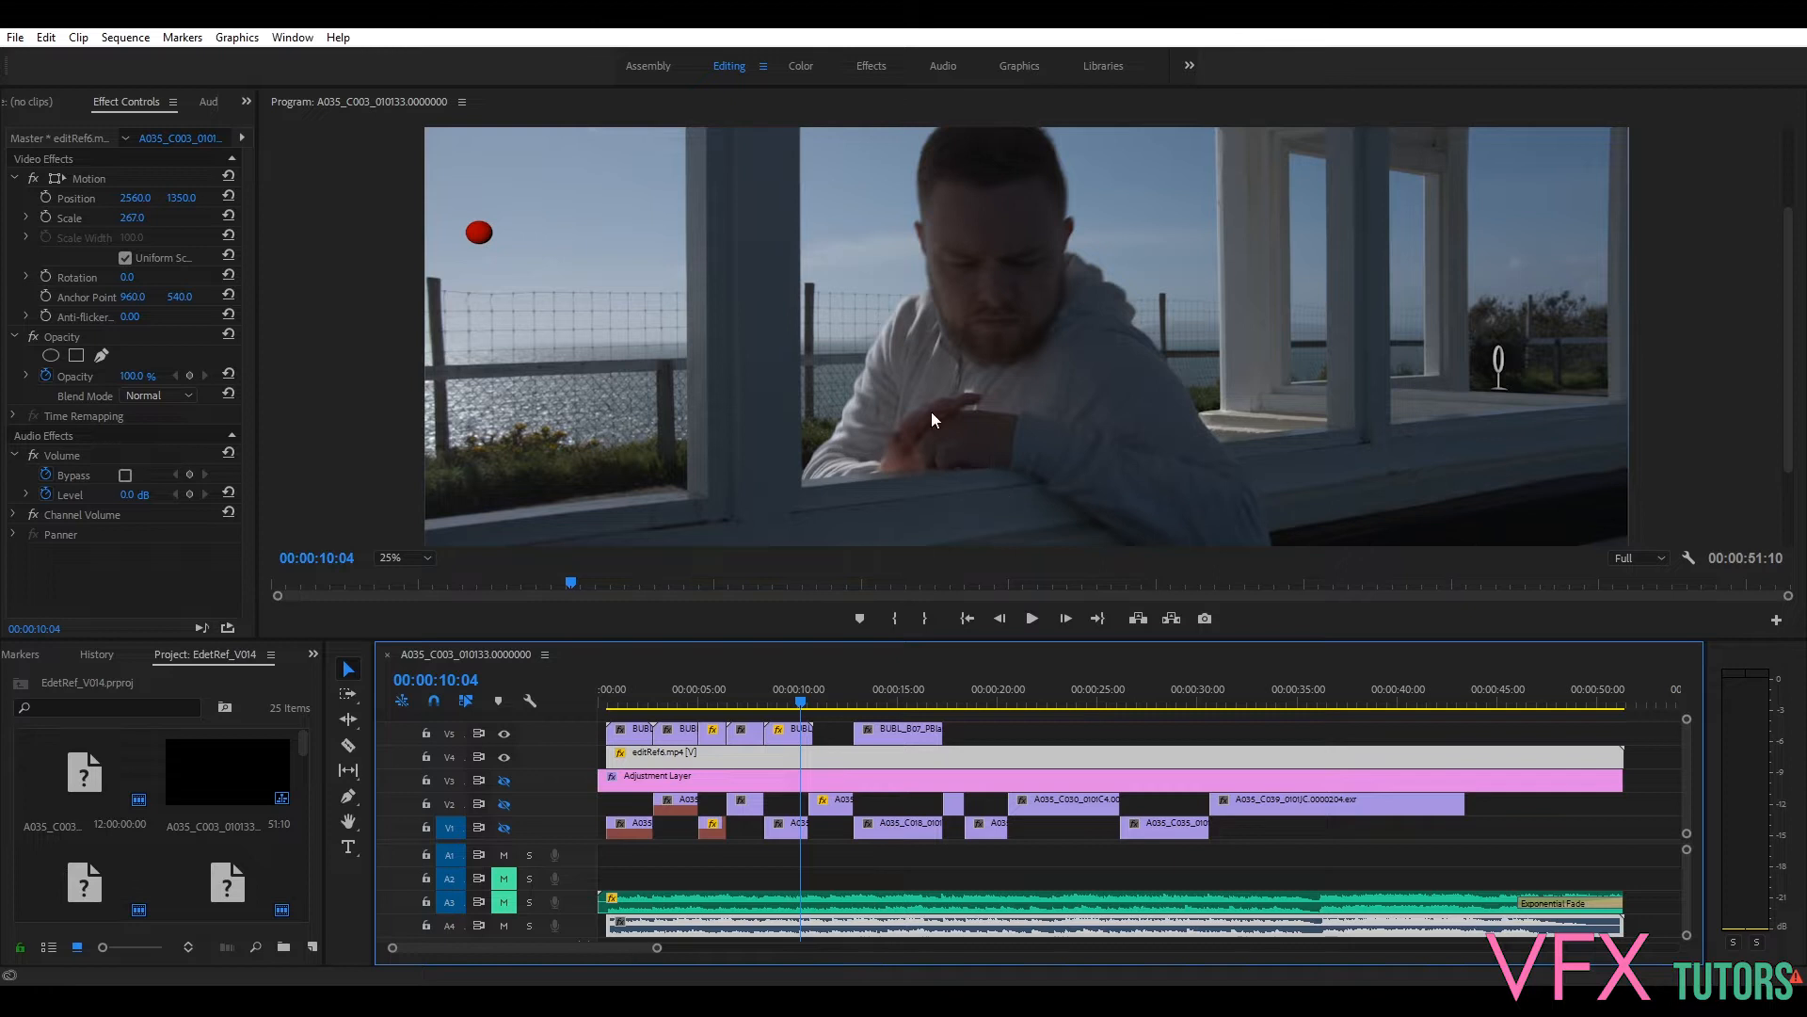
drag(800, 702, 856, 714)
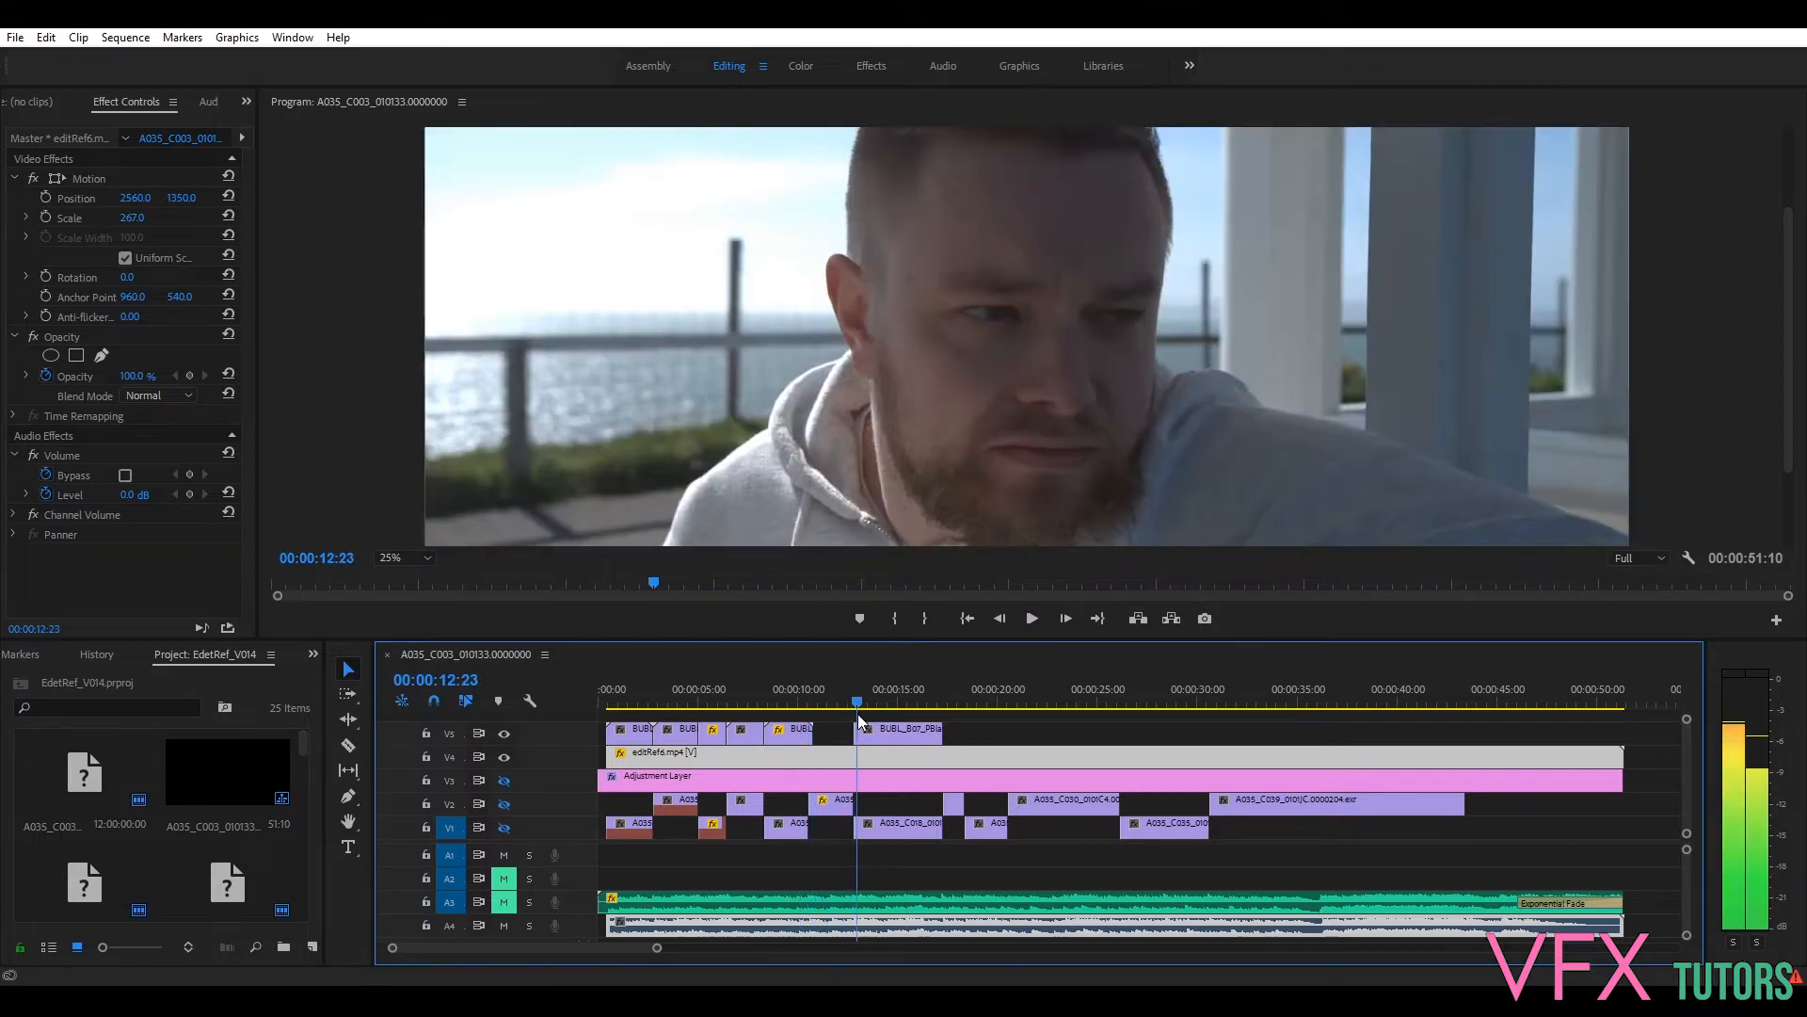
Step: Fit the whole frame in the preview and review the robot's entrance in the close-up shot up to 00:00:16:12
click(388, 558)
click(428, 580)
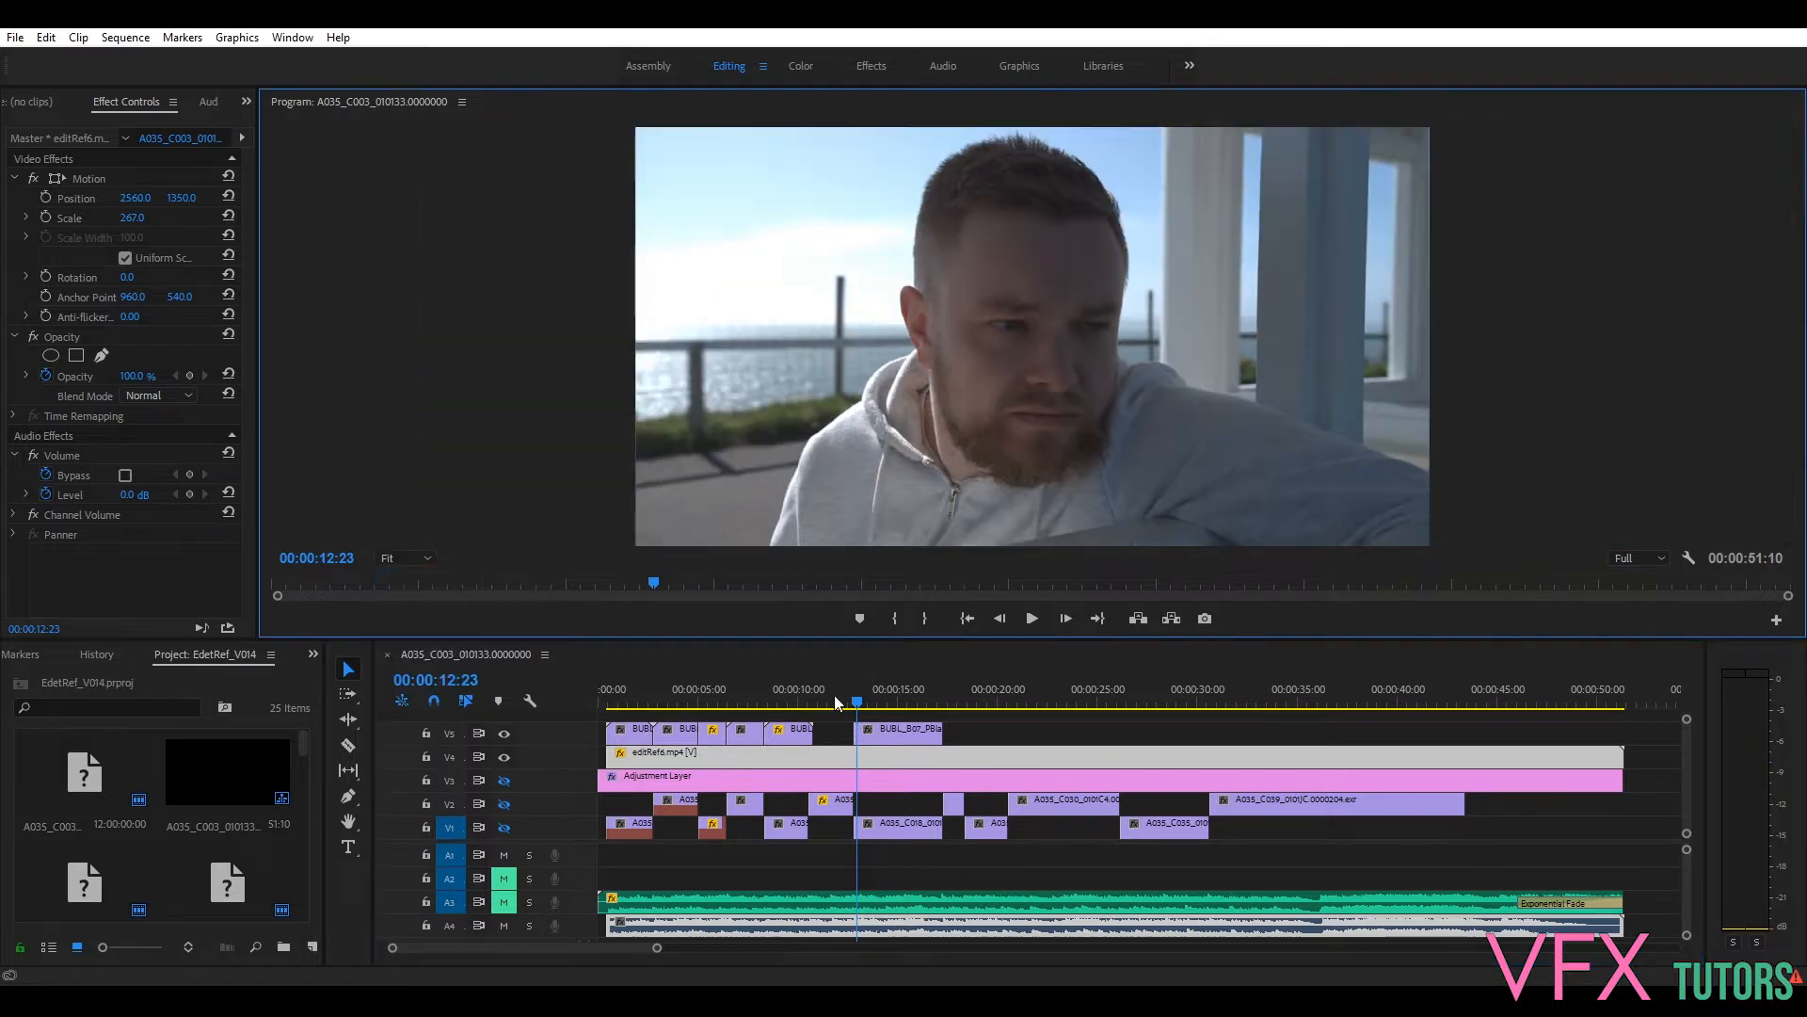
drag(857, 704, 842, 706)
click(1028, 620)
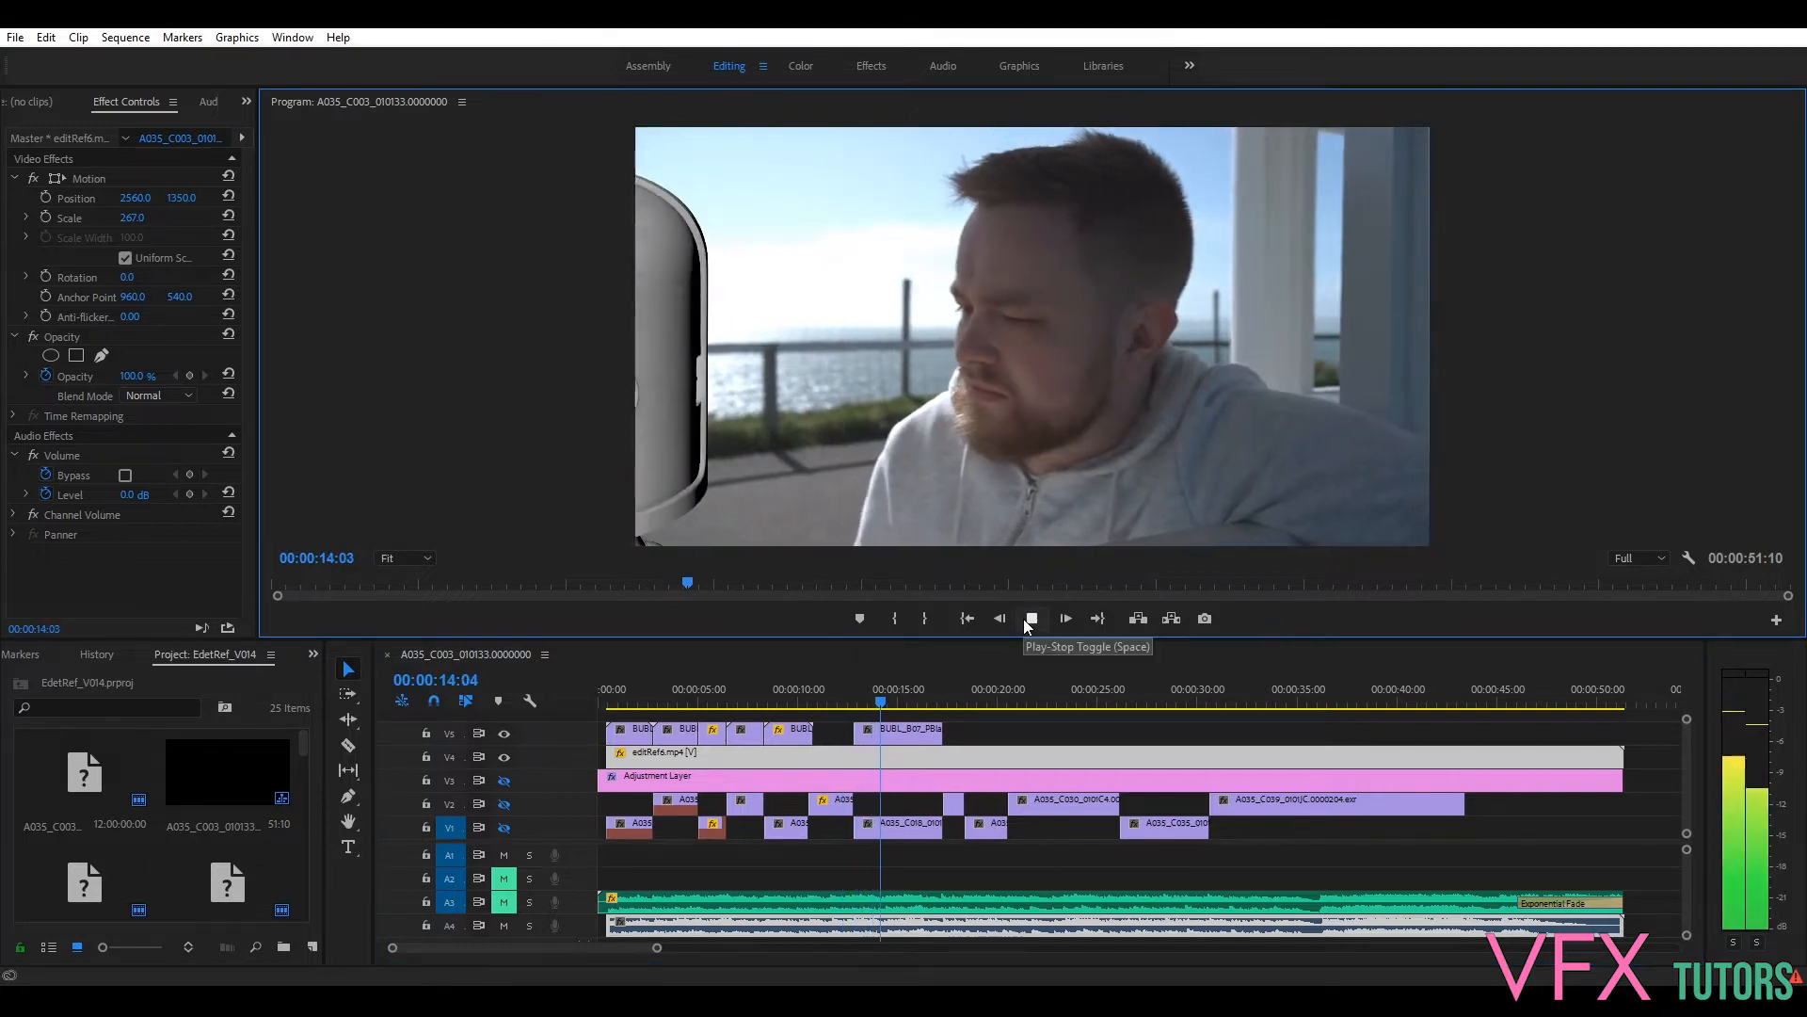
click(1030, 618)
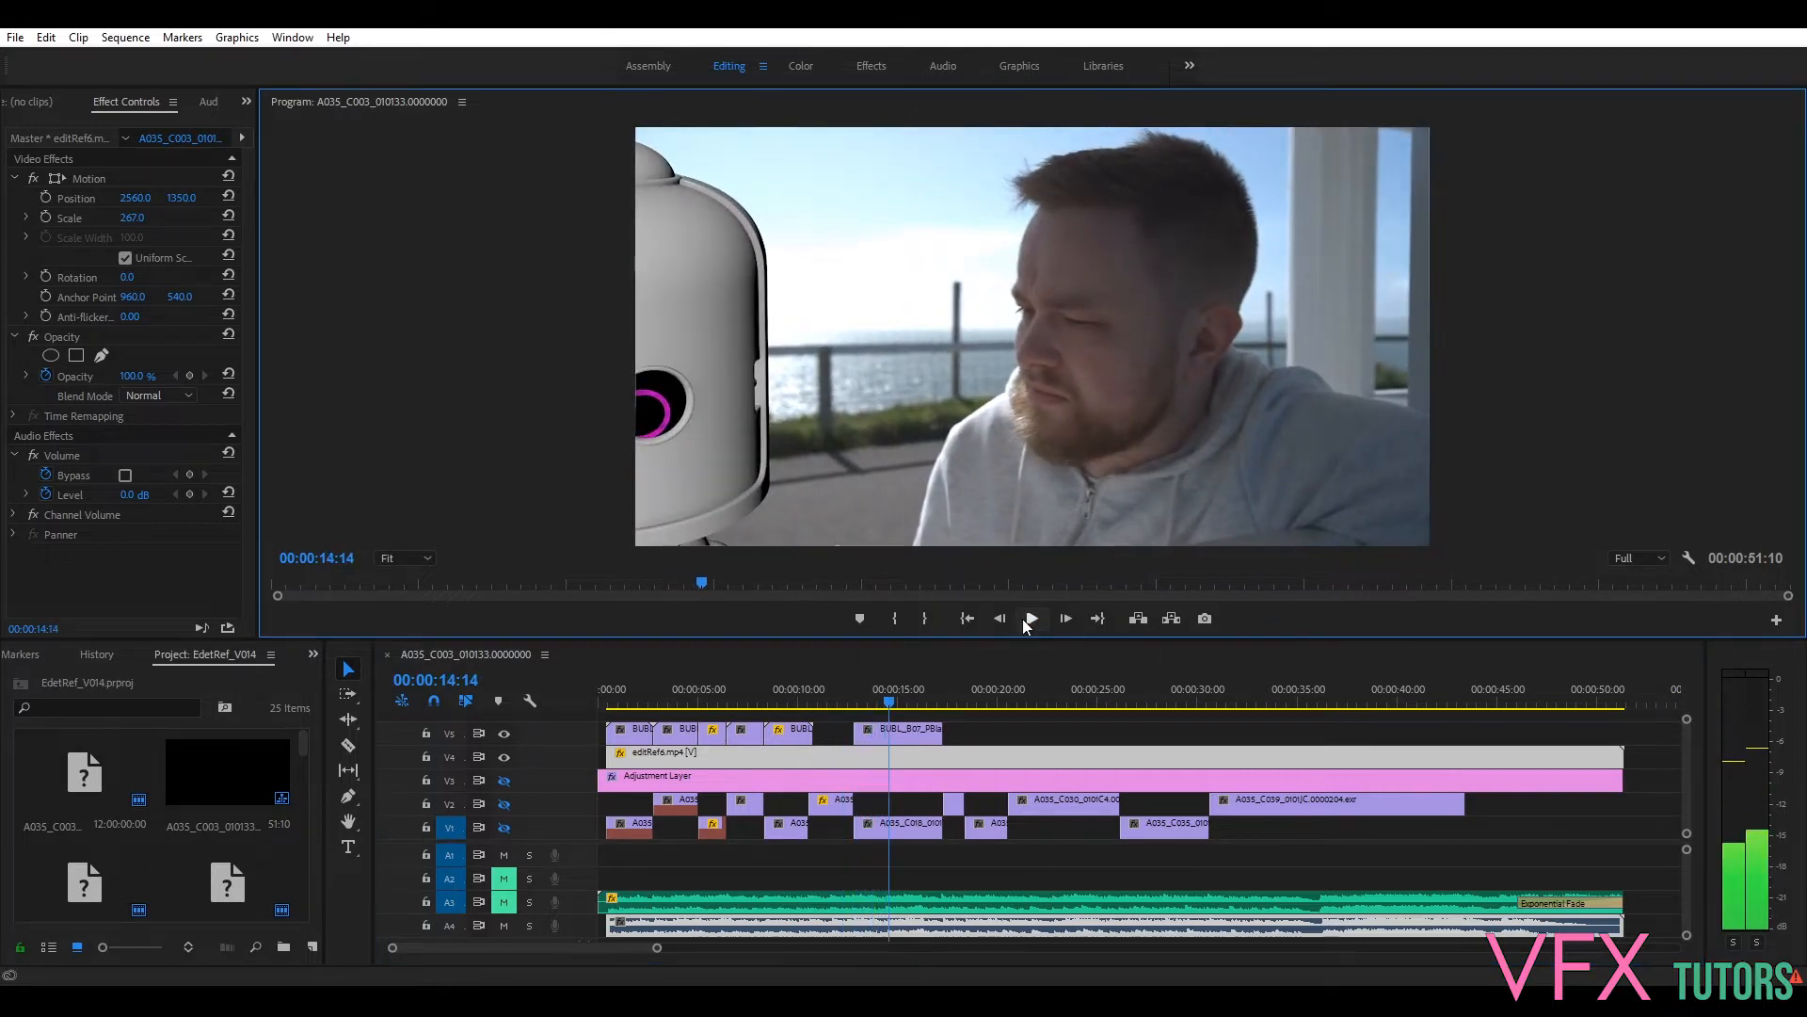
click(891, 708)
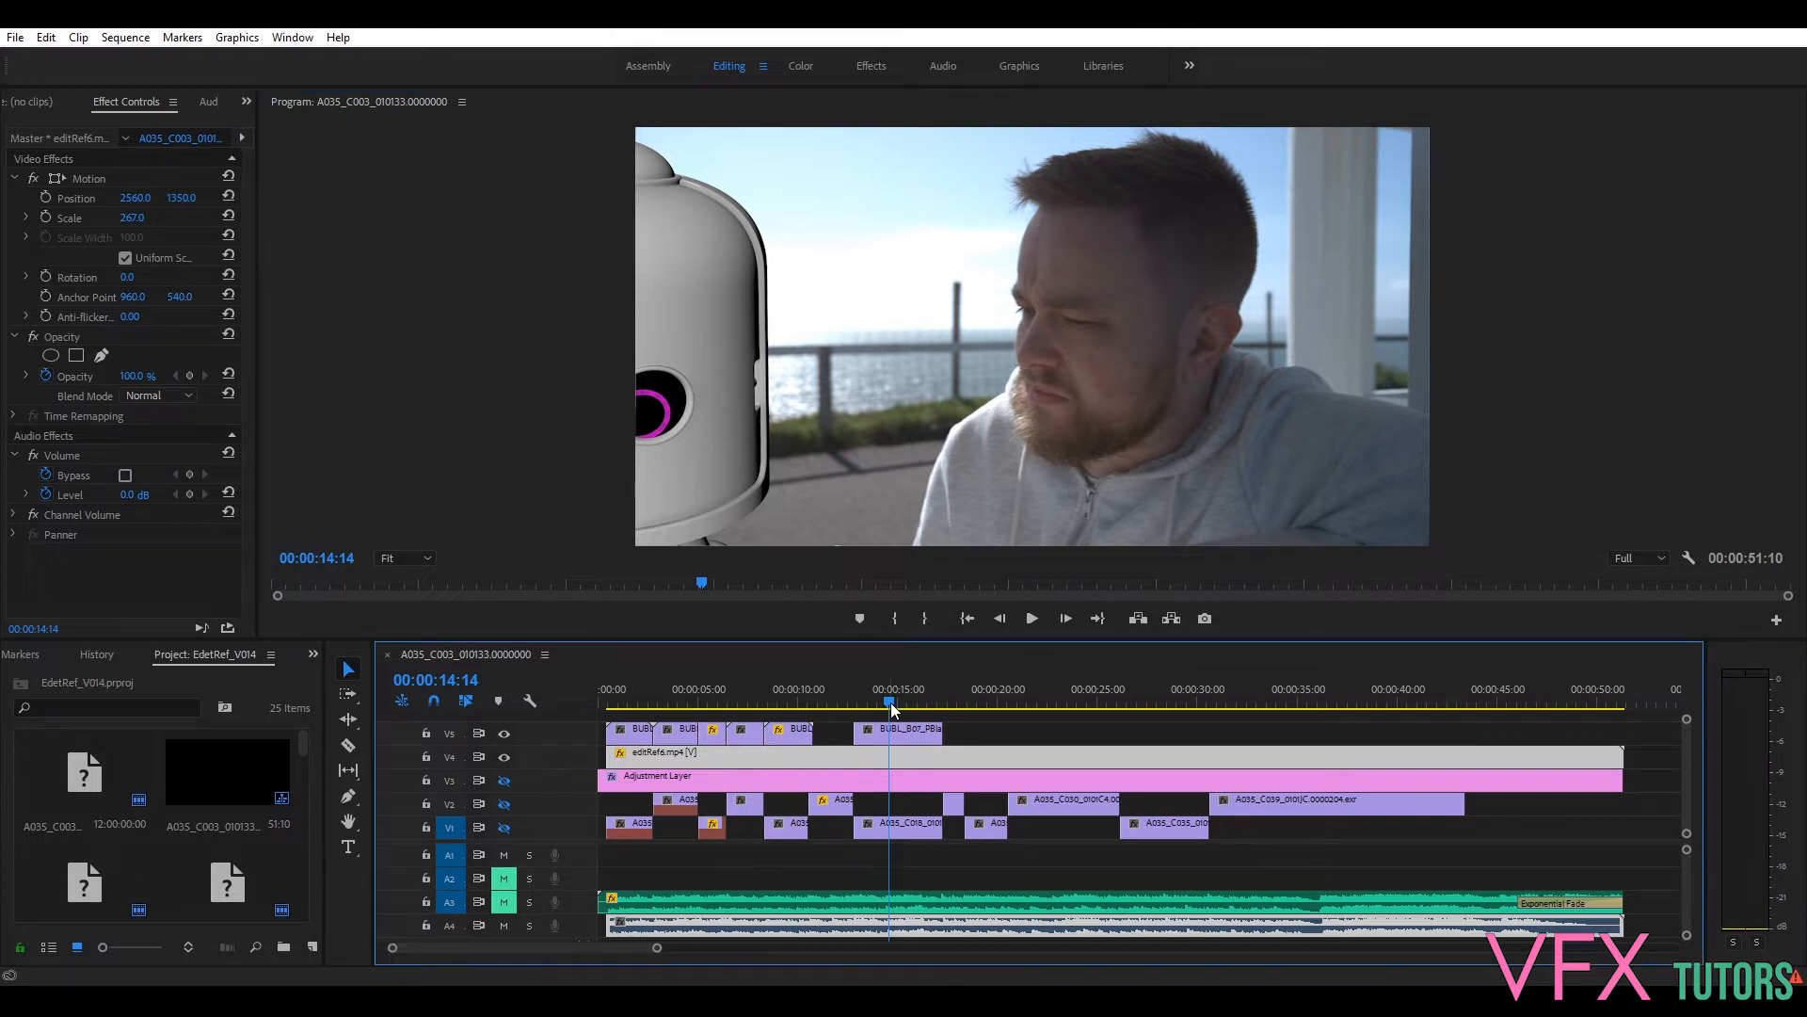
drag(891, 703, 928, 749)
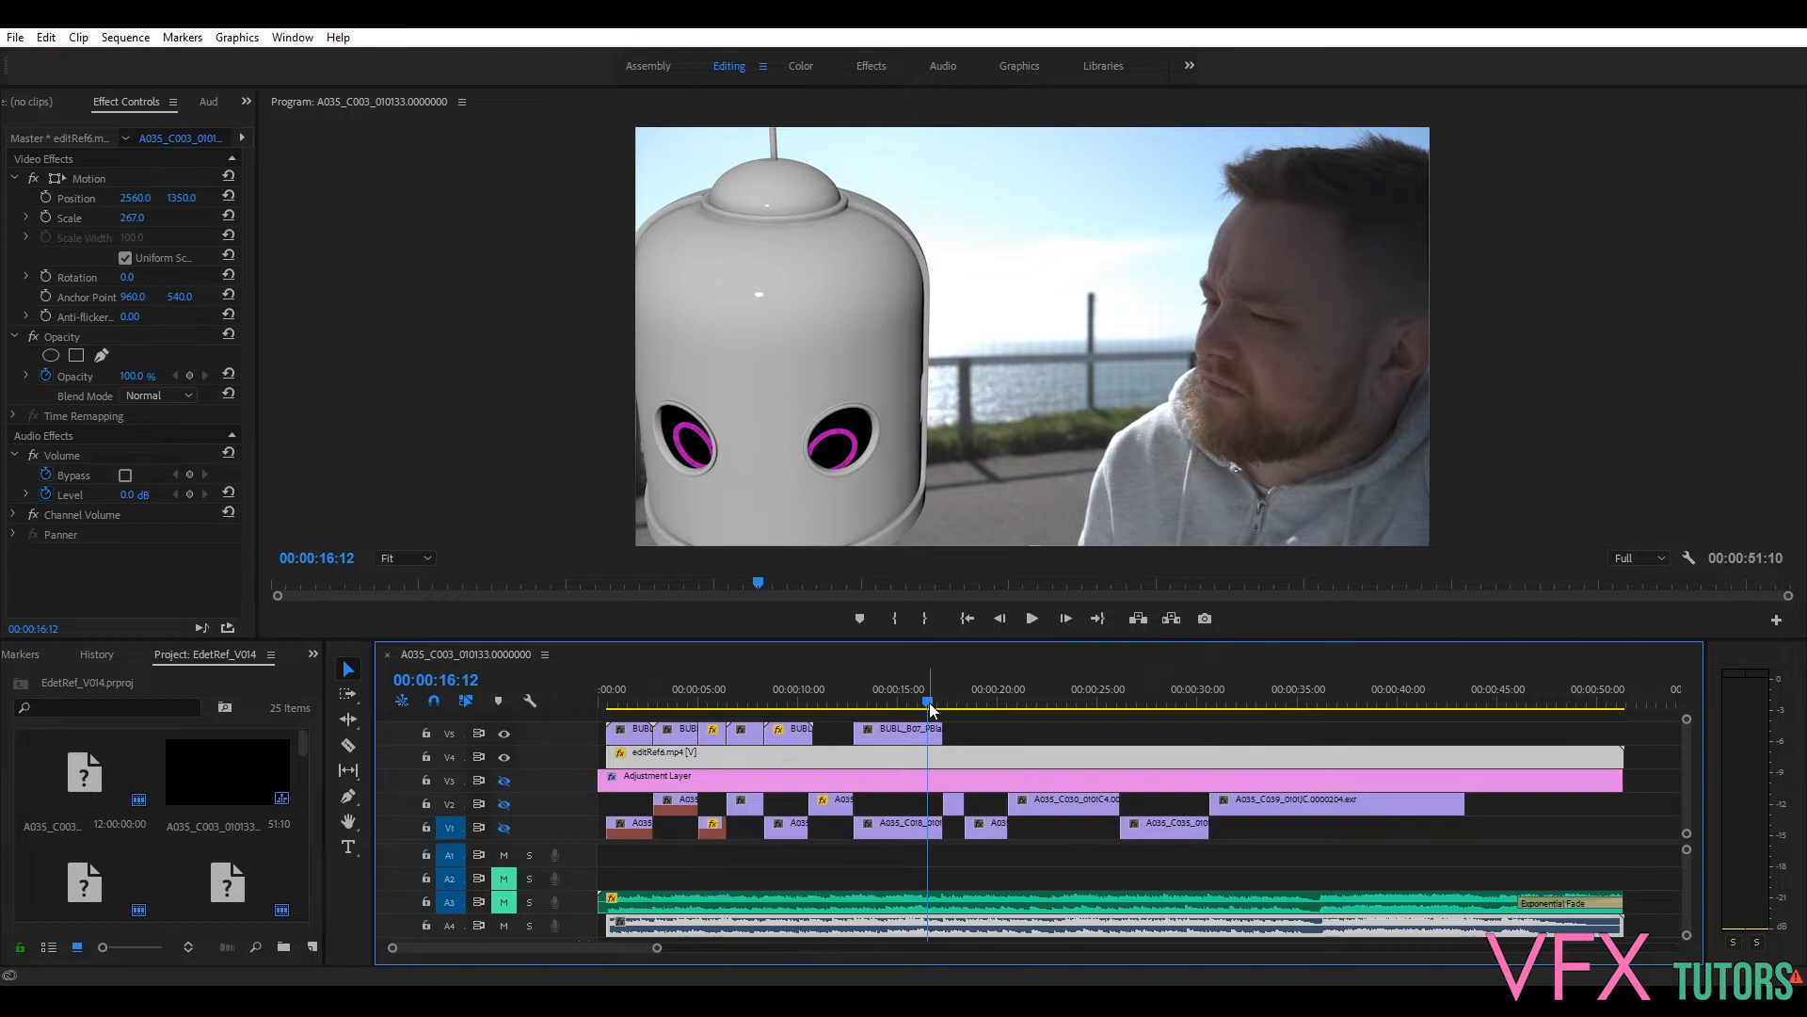
Step: Review the robot close-up around 00:00:16:12, recheck the window shot at 00:00:09:23, and examine the bench shot at 00:00:17:13
mouse_move(928, 706)
mouse_down()
mouse_move(945, 708)
mouse_move(867, 704)
mouse_move(928, 740)
mouse_up()
key(space)
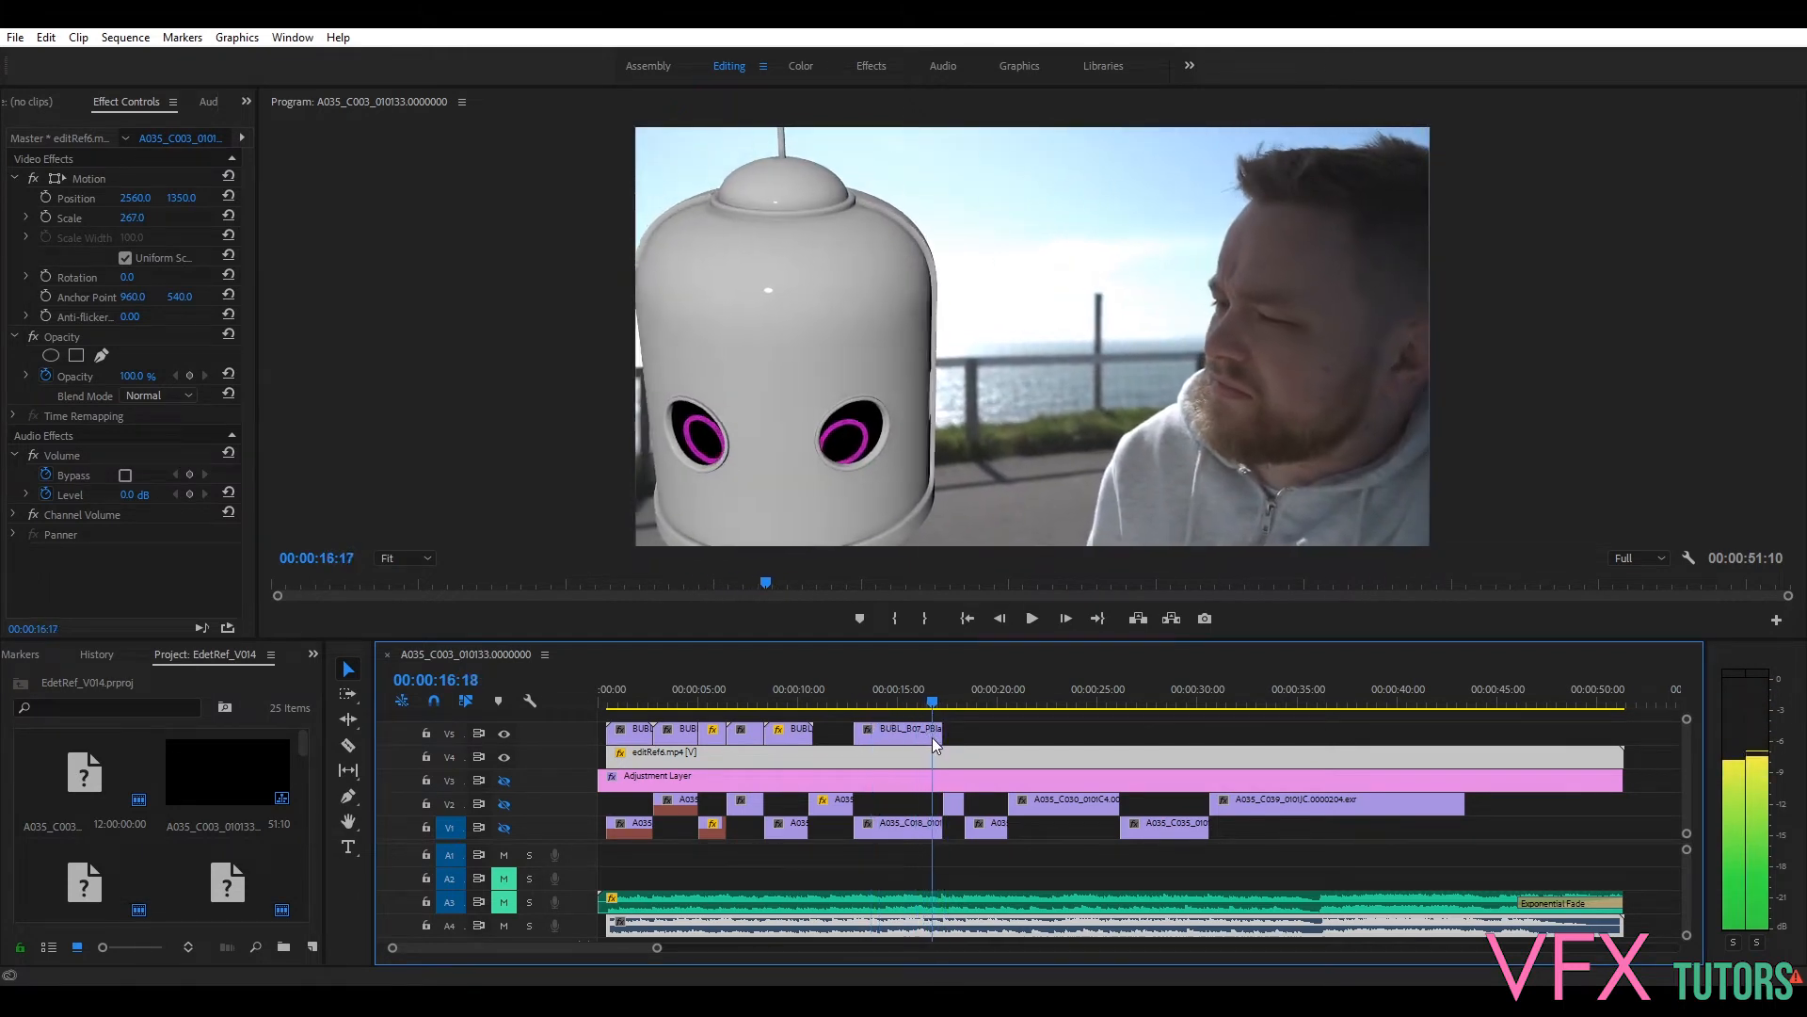
key(space)
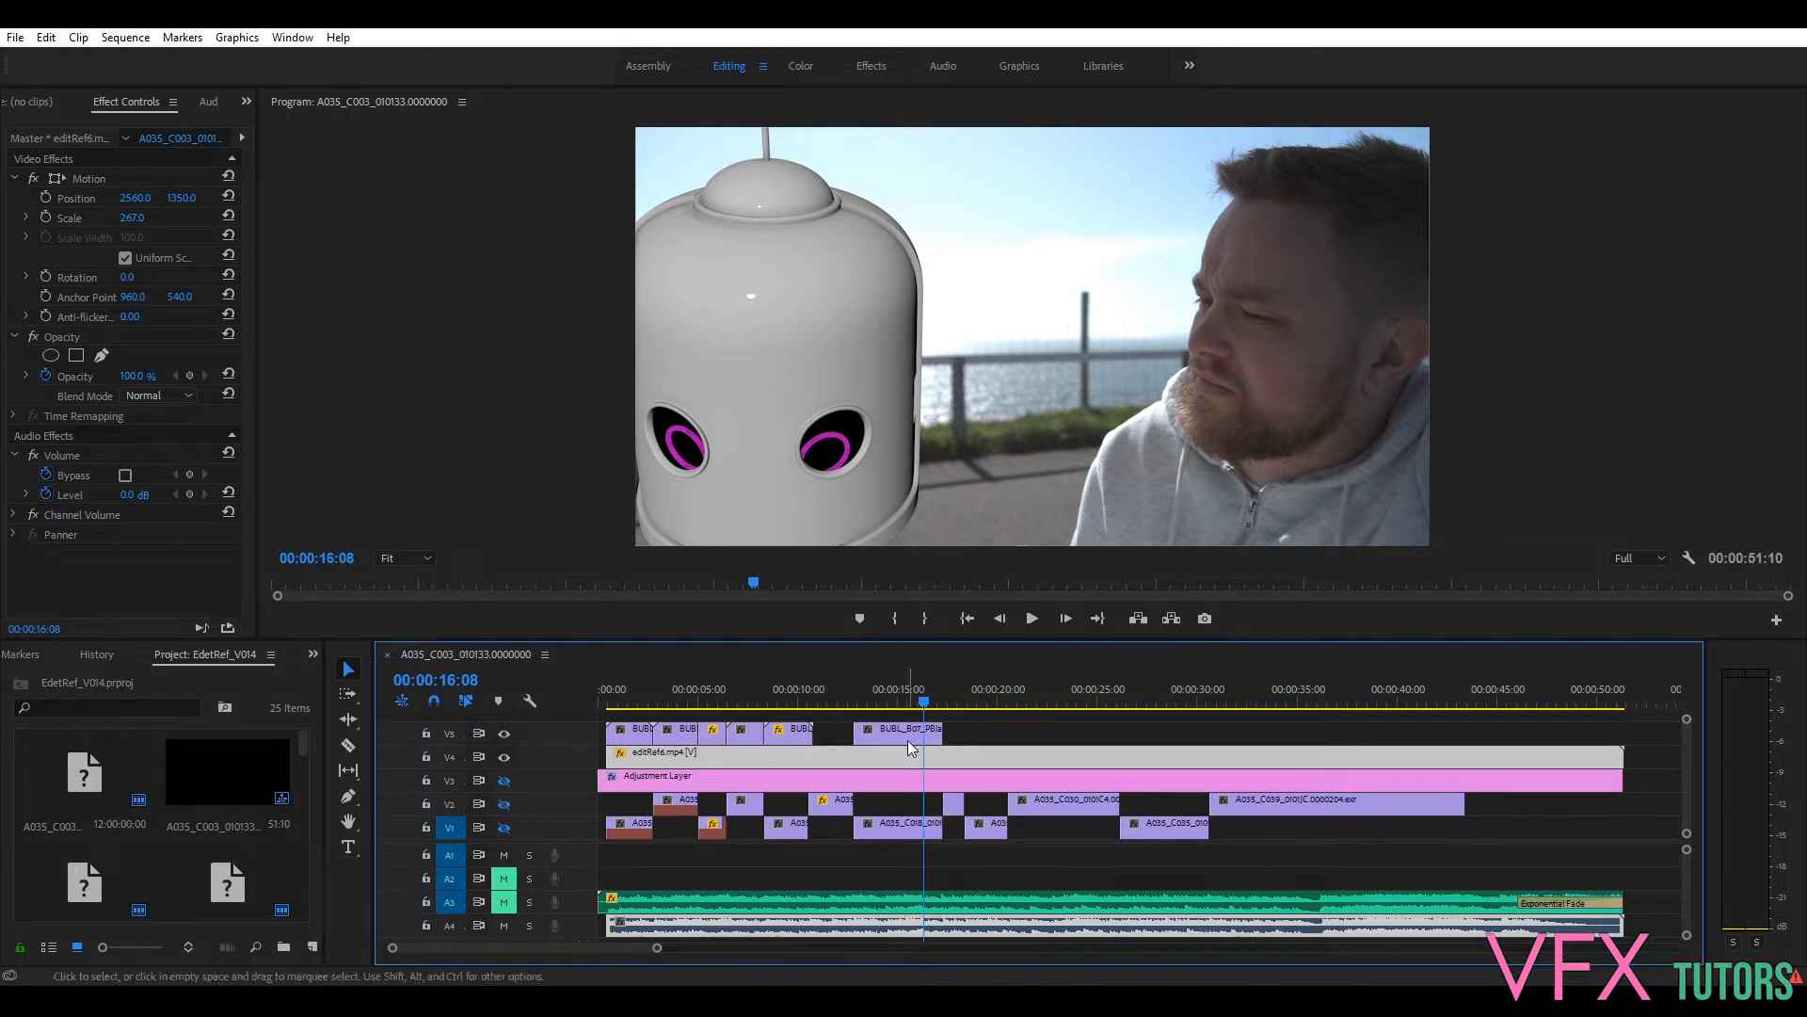
drag(924, 706, 797, 712)
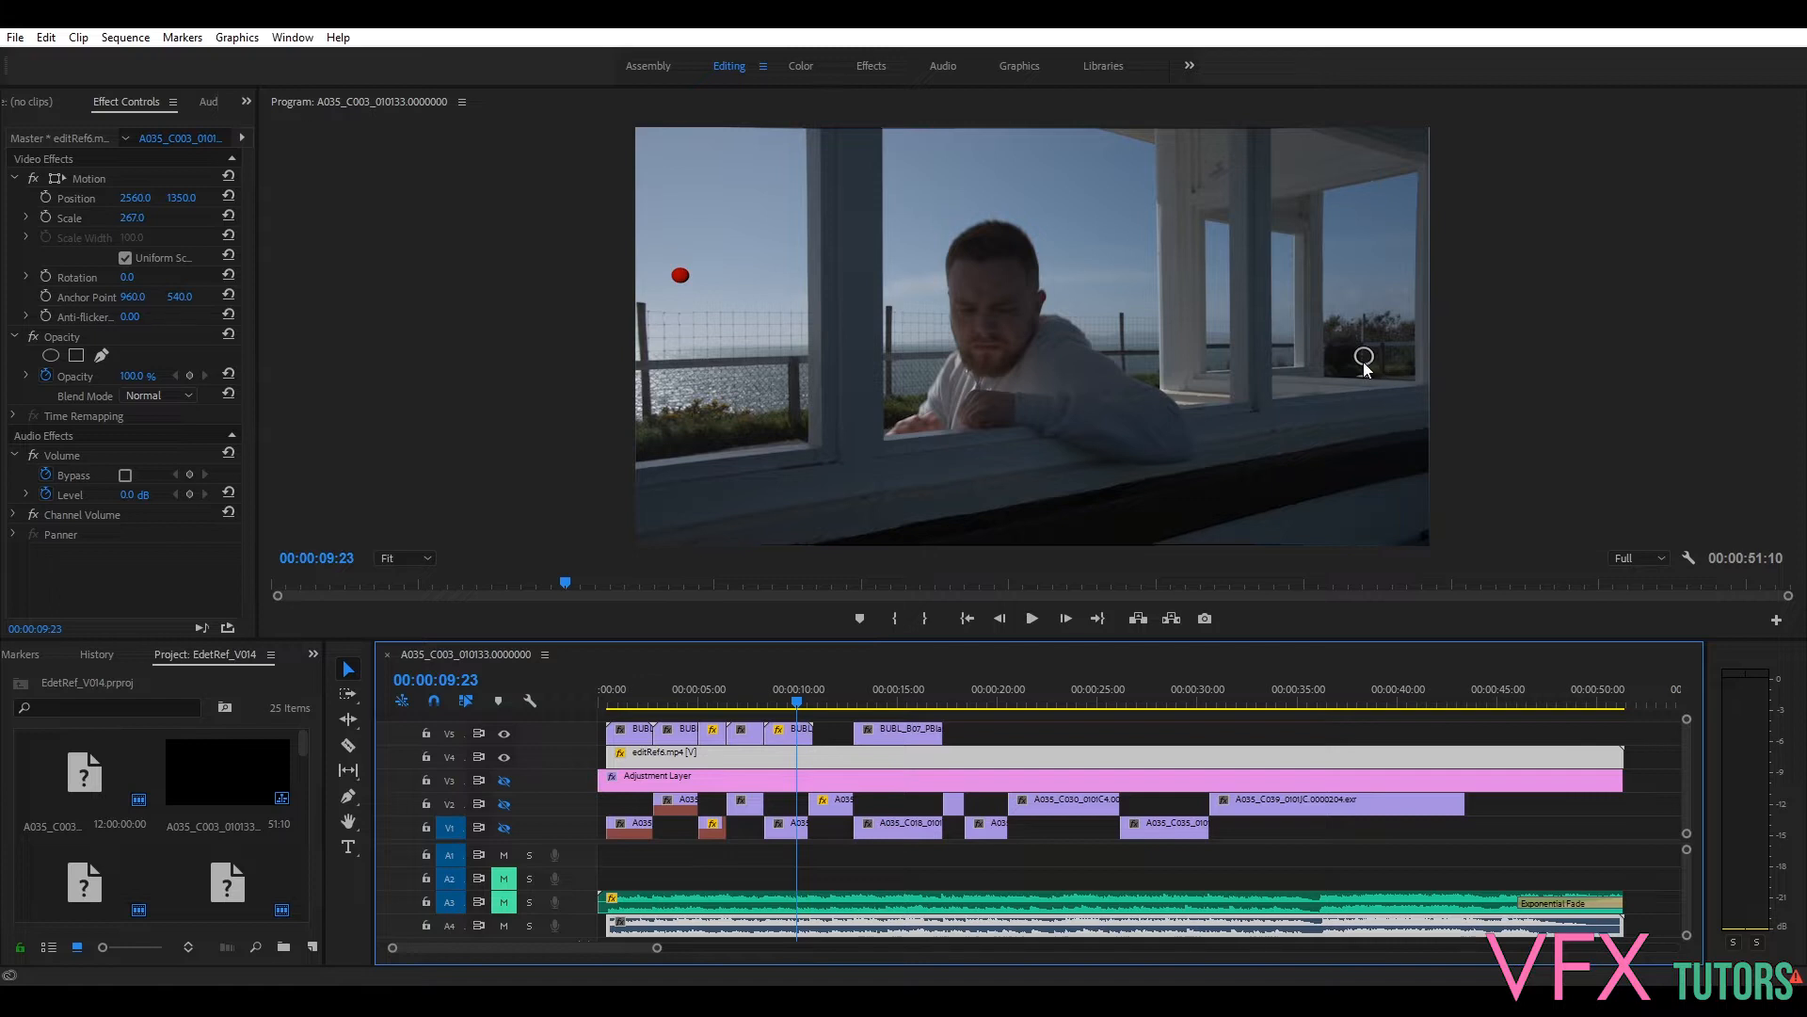
drag(796, 704, 948, 731)
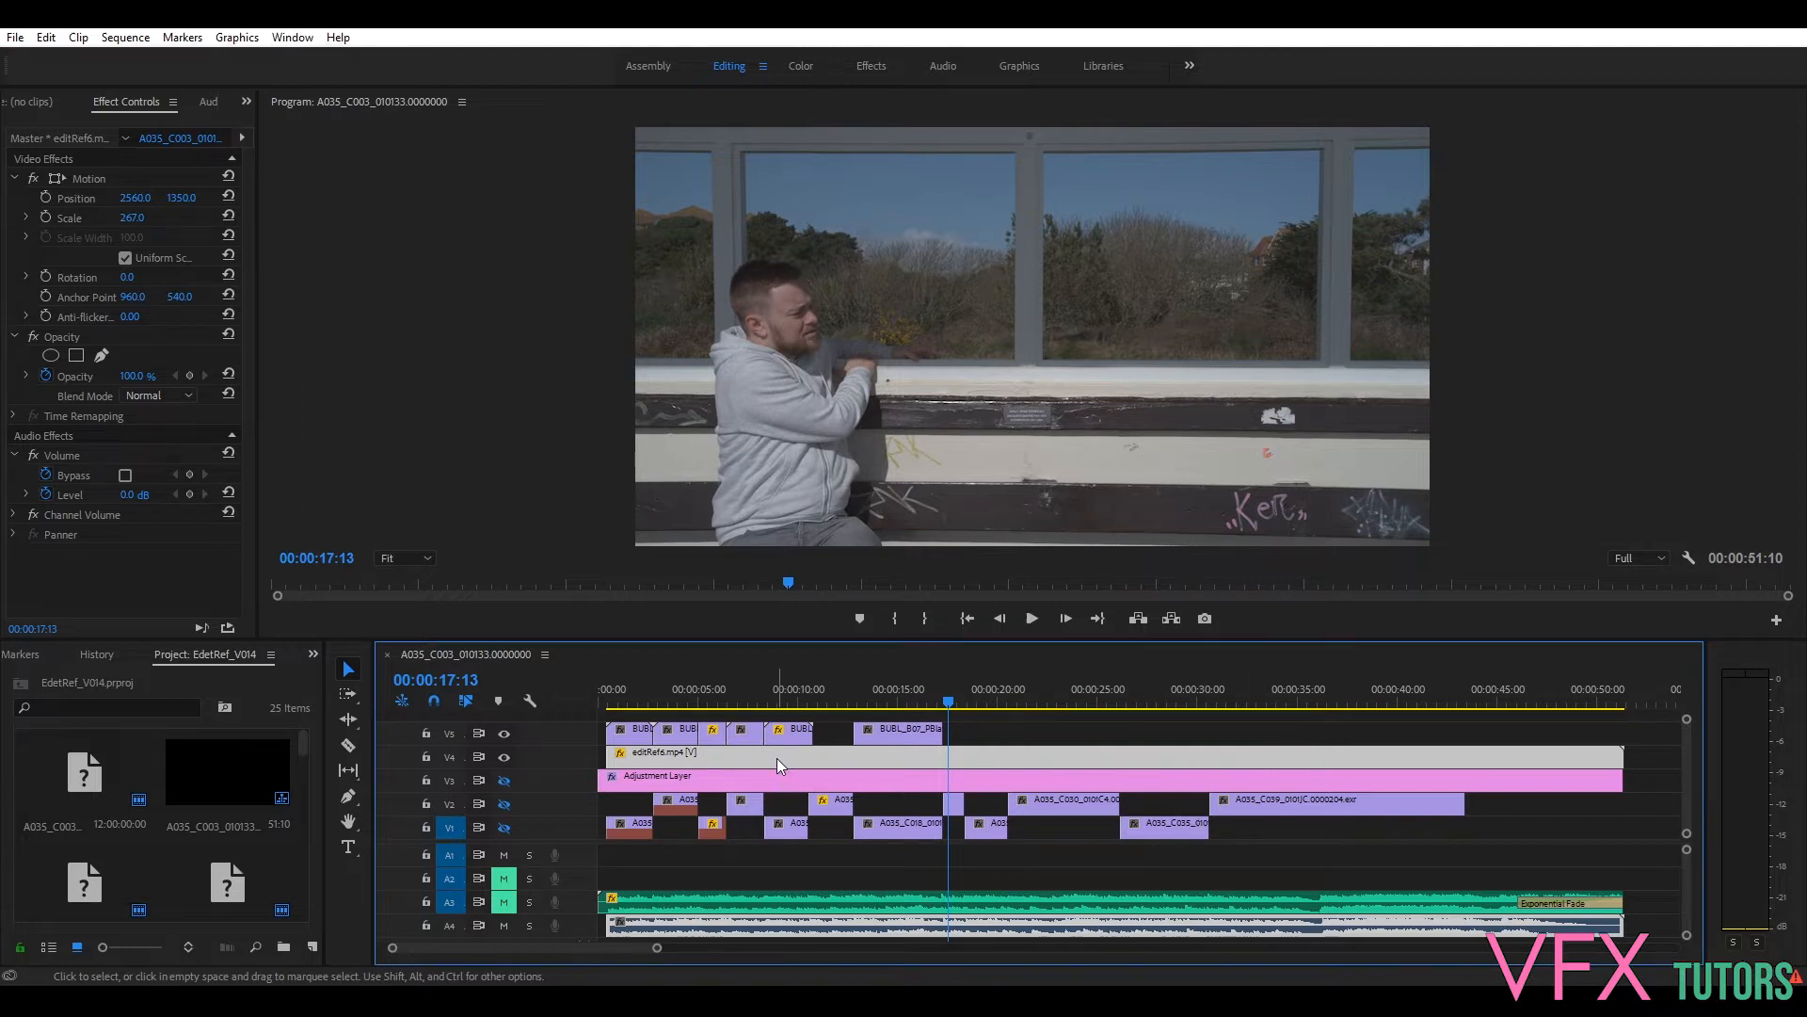
mouse_move(777, 758)
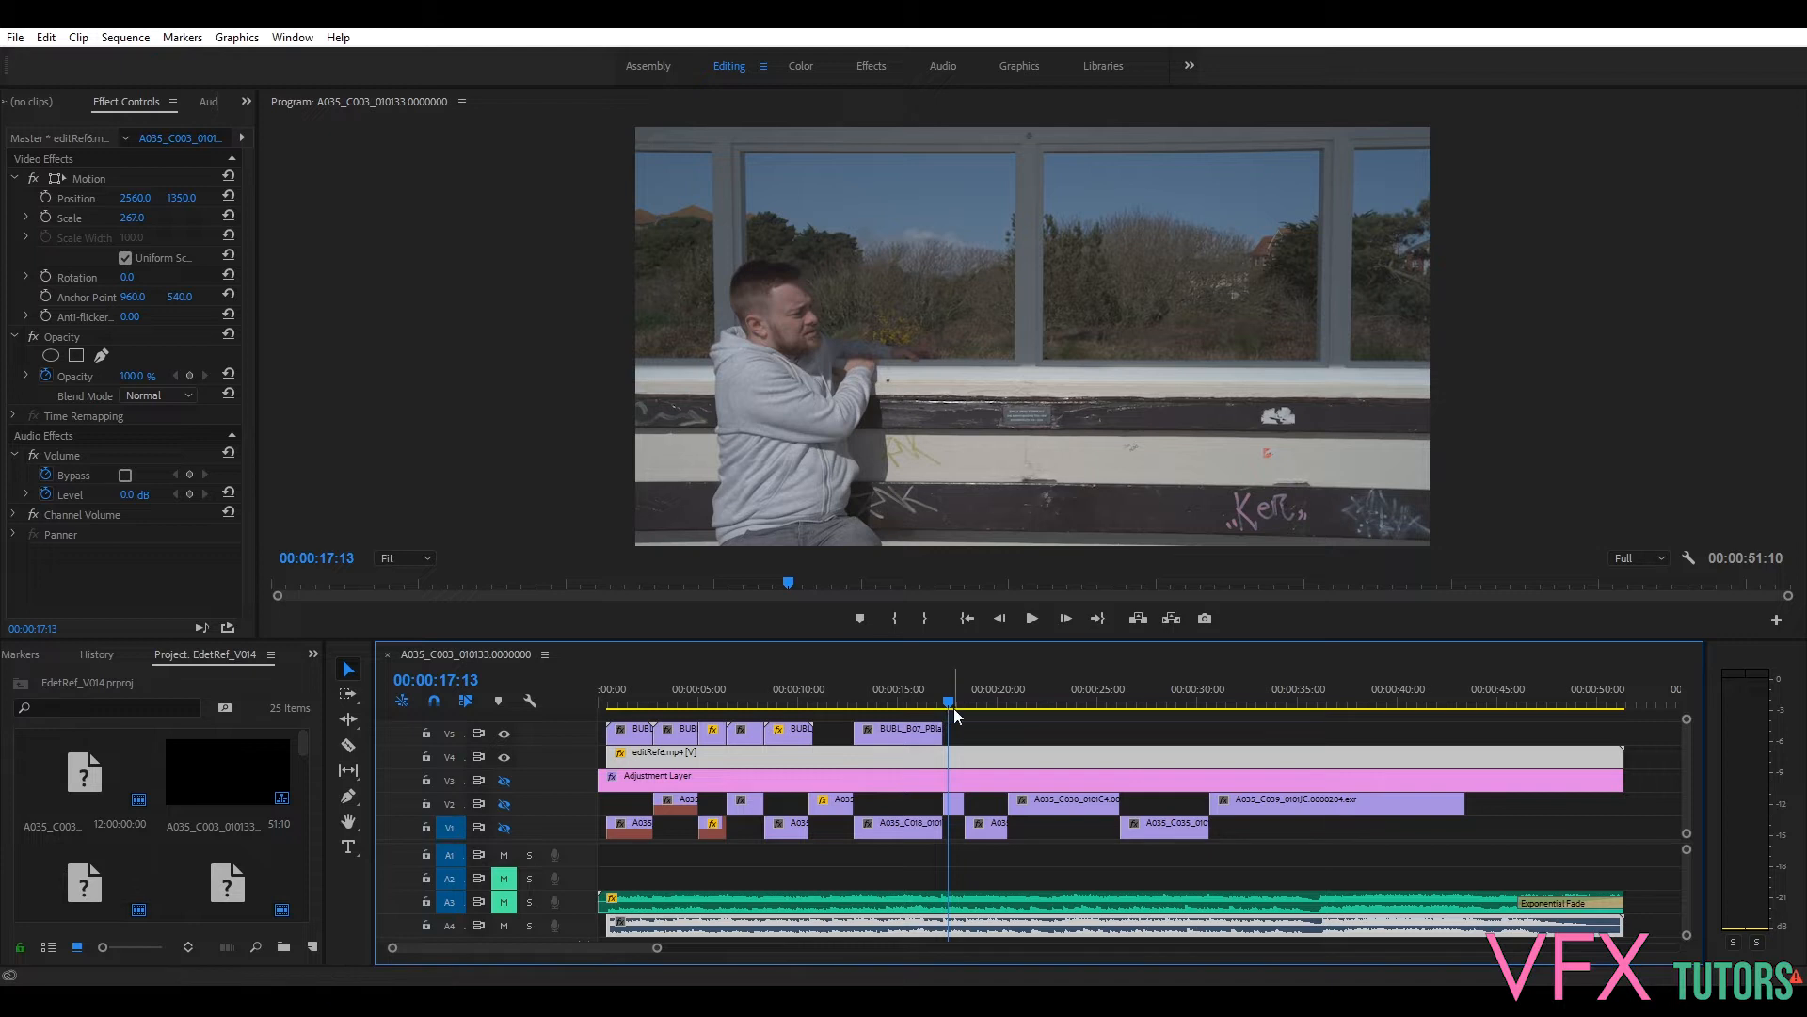
drag(950, 706, 950, 710)
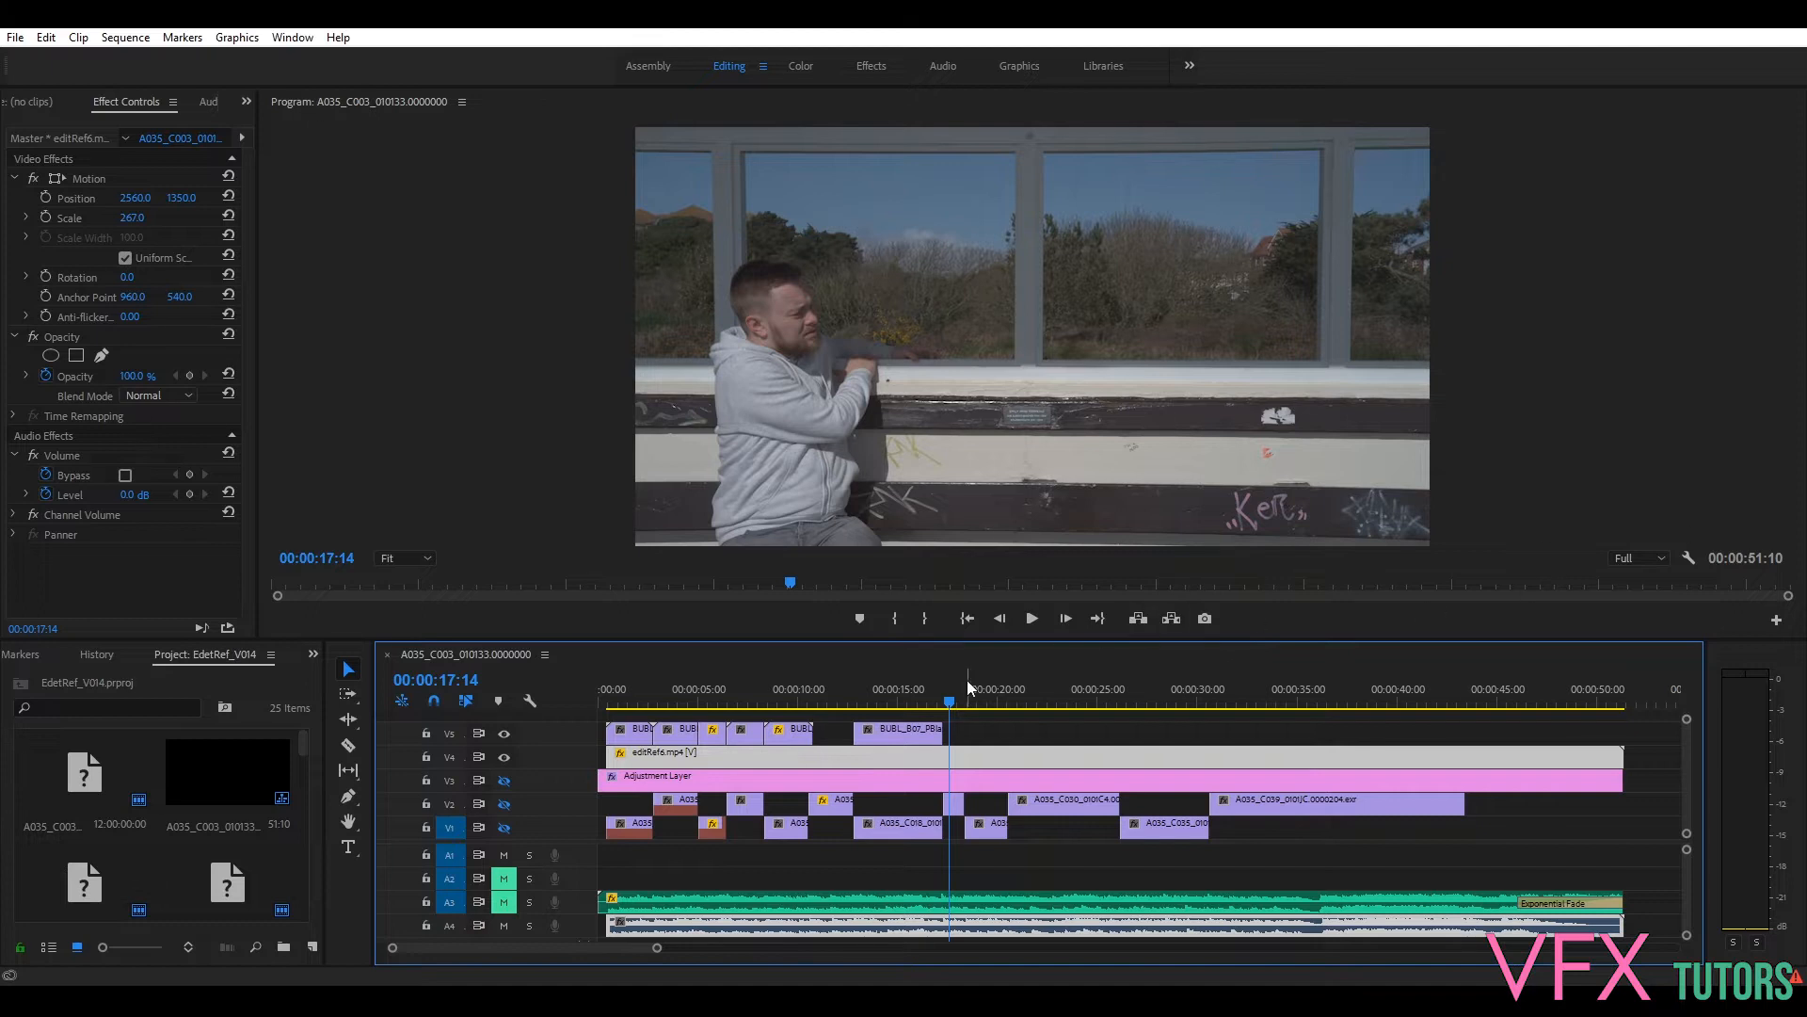
Step: Play the edit from 00:00:01:14 into the bench shot and review the man's movement there between 00:00:17:18 and 00:00:18:06
drag(948, 706, 630, 708)
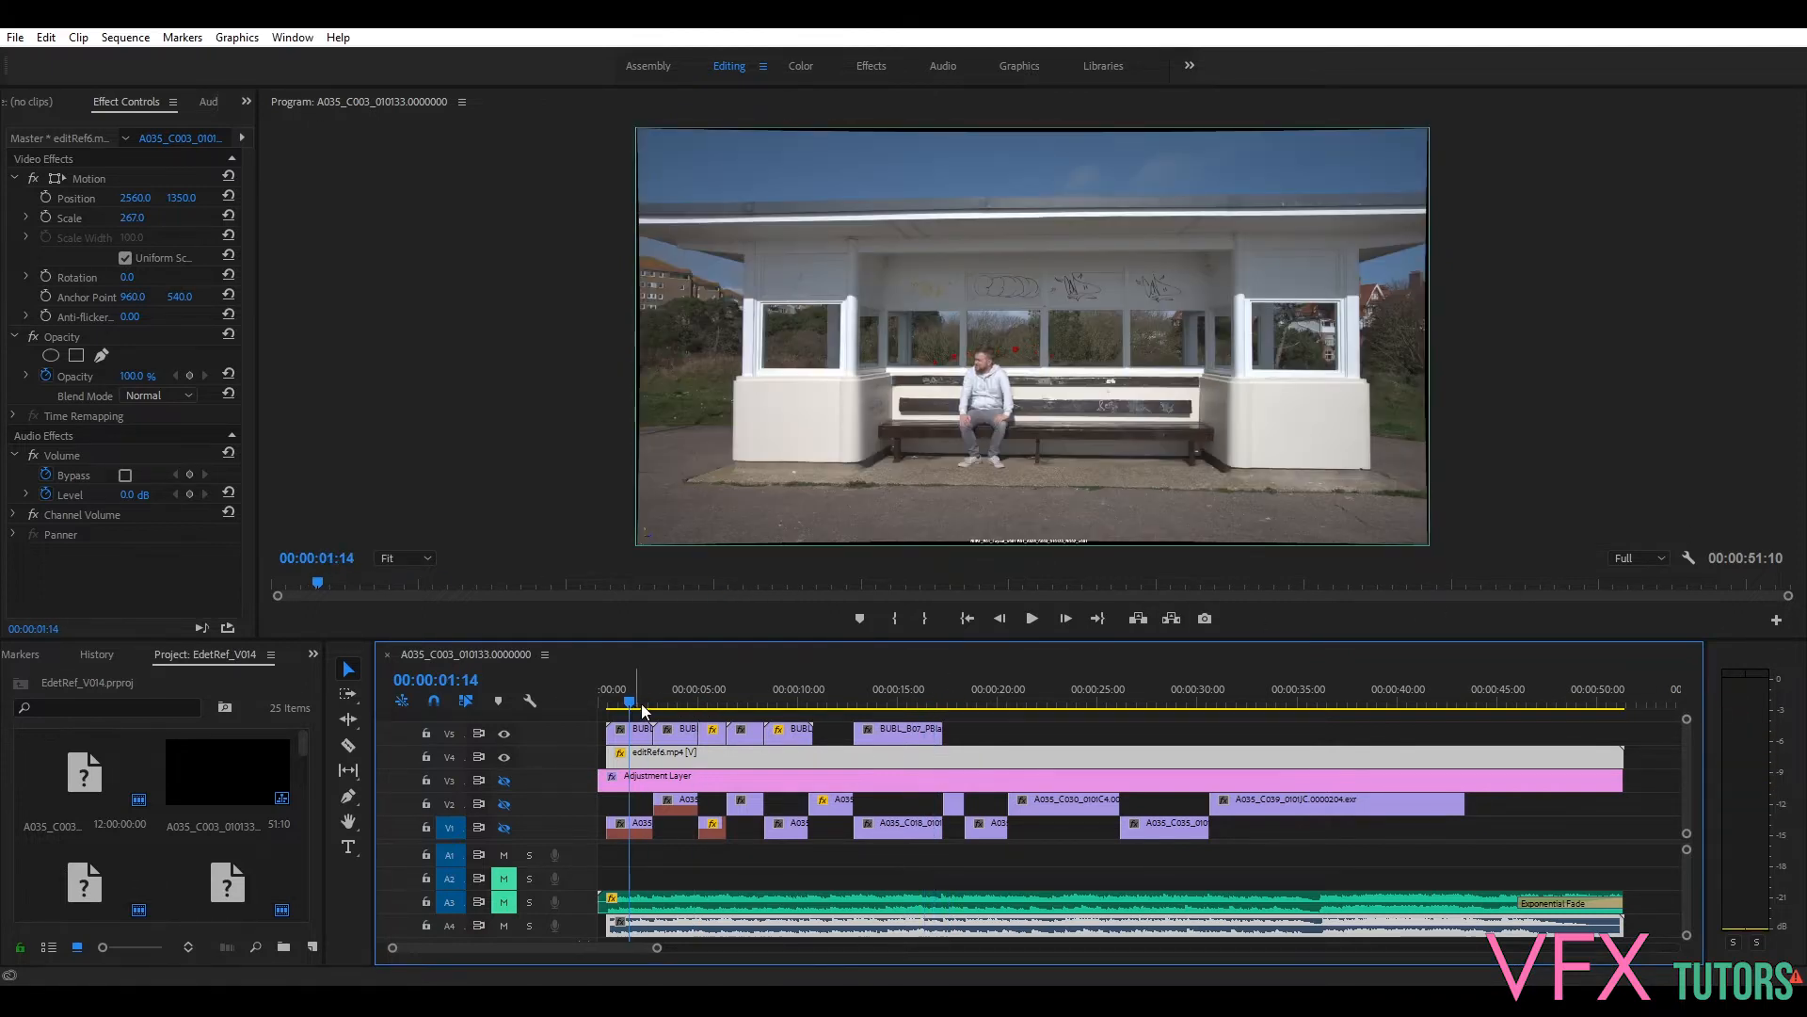
click(1033, 618)
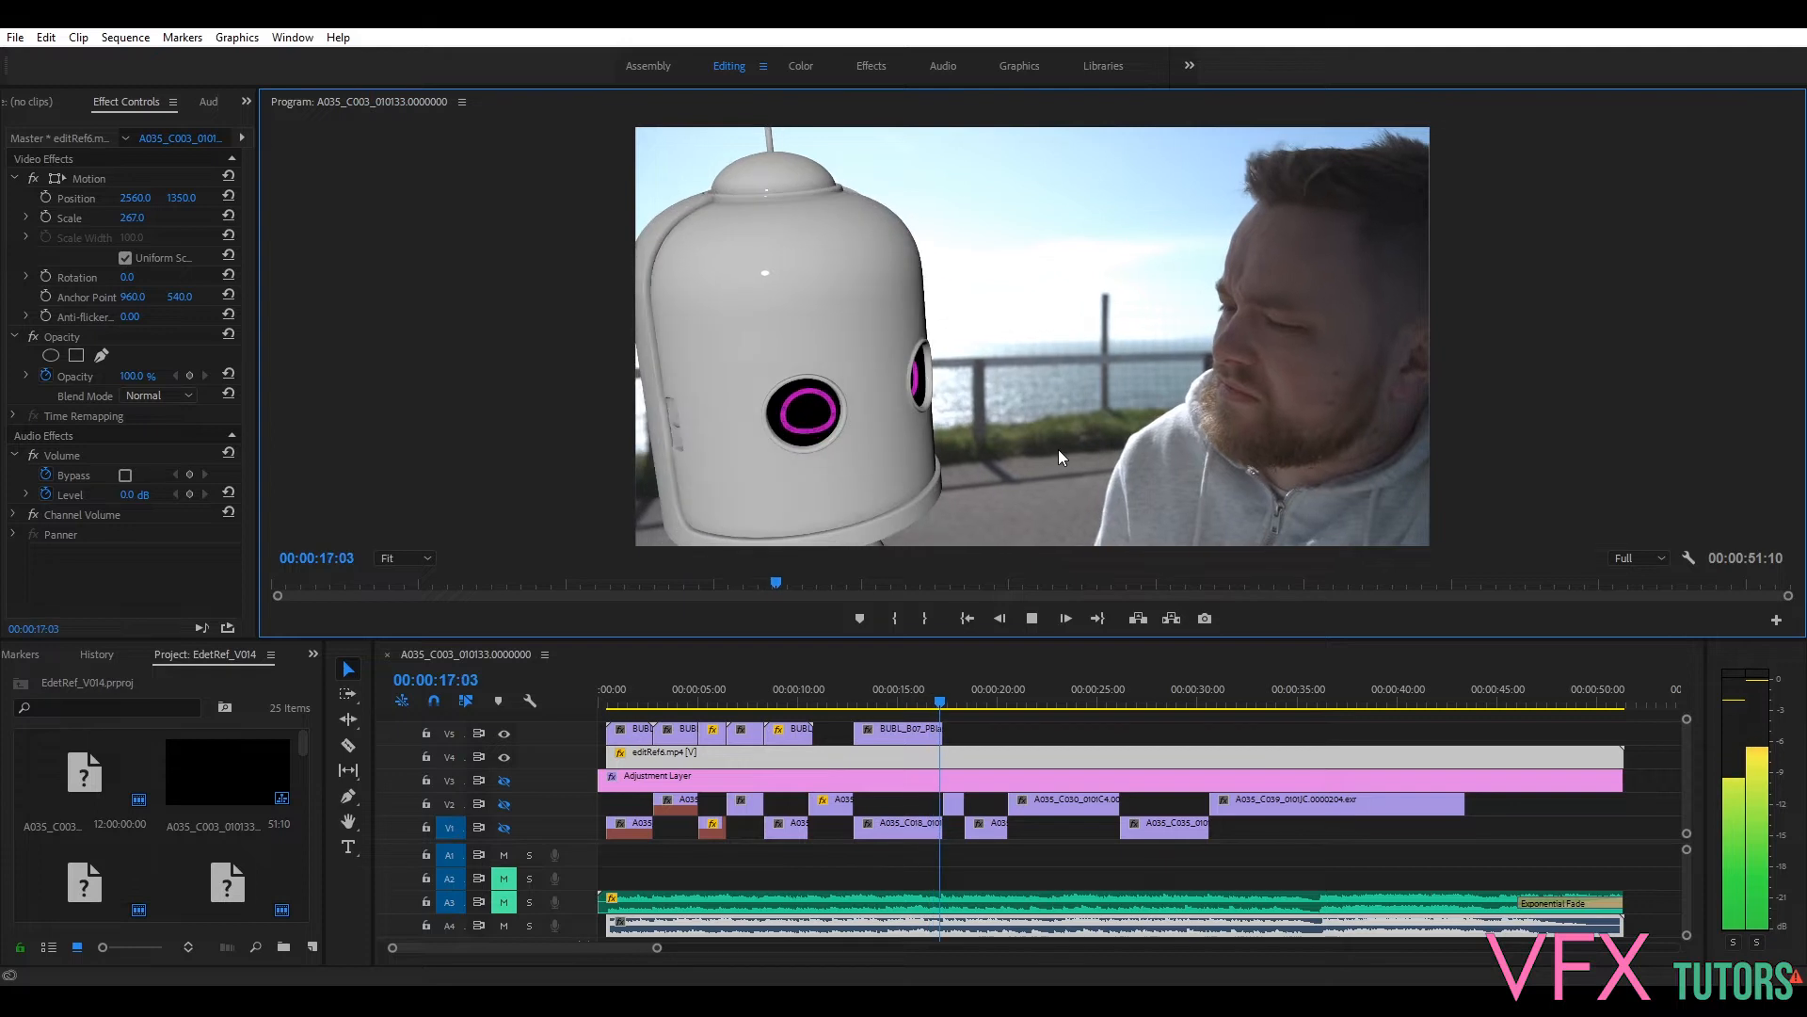
click(1031, 619)
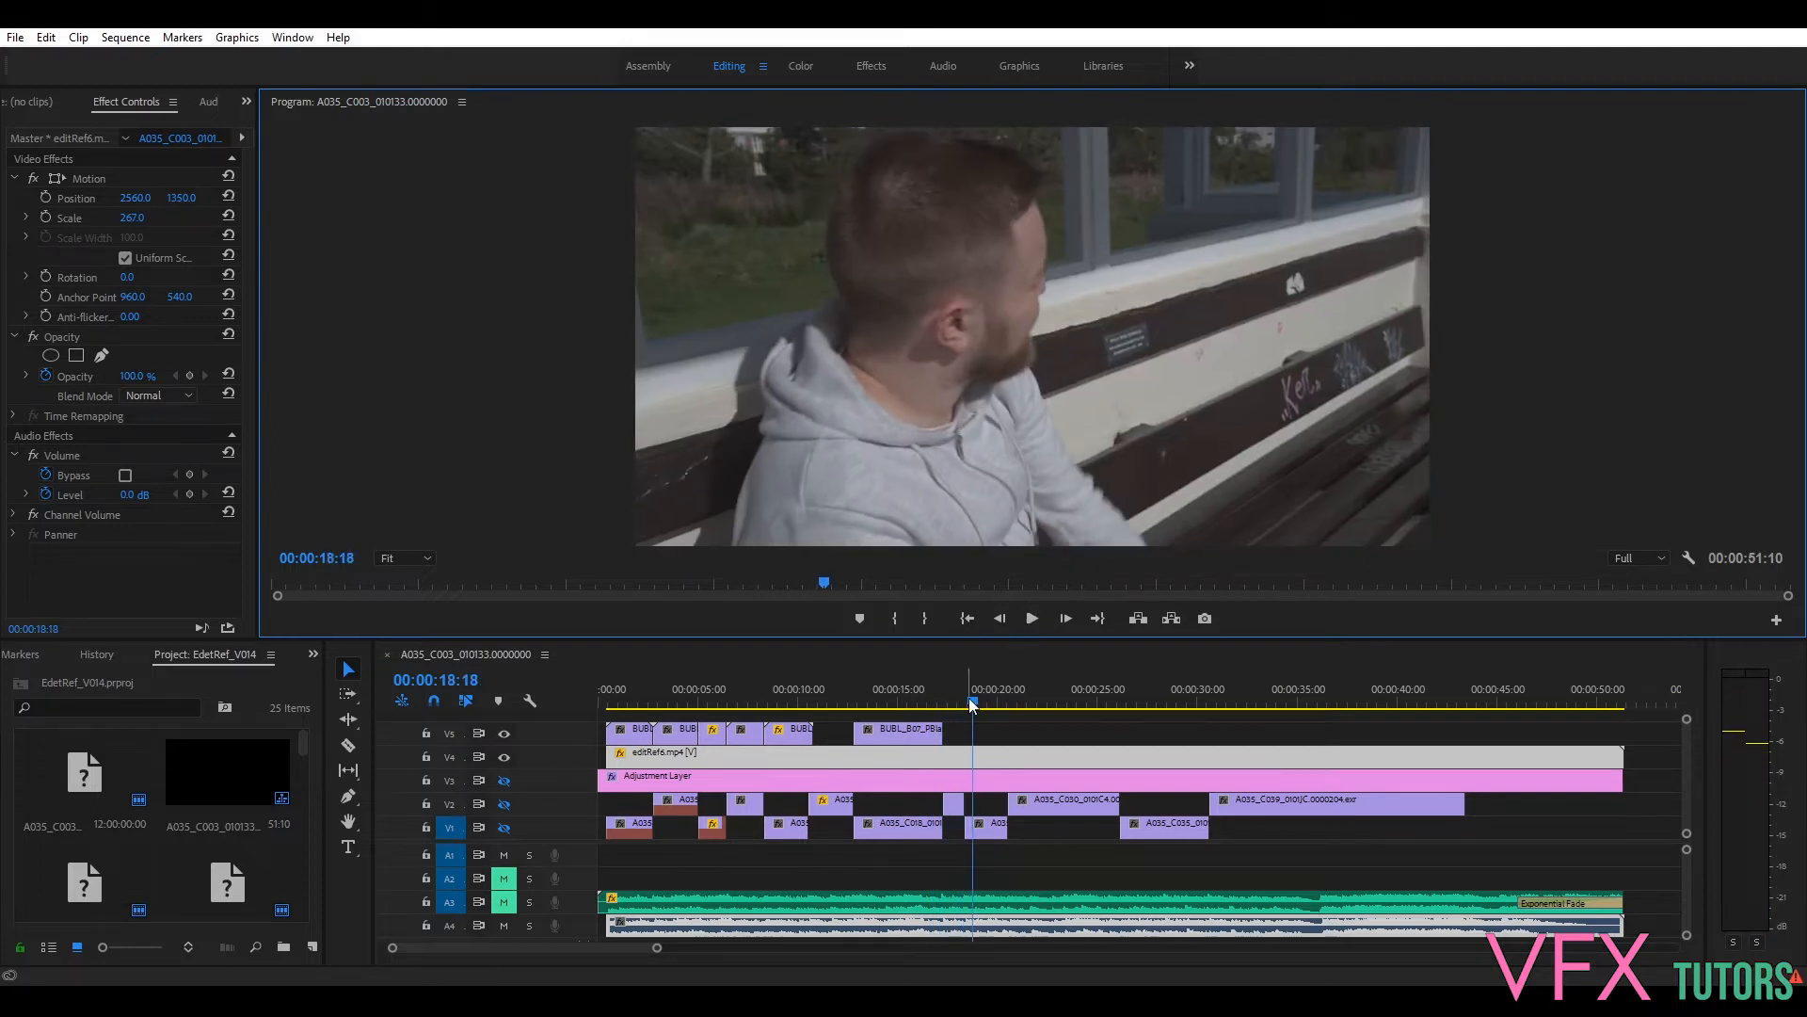
click(959, 708)
mouse_move(958, 703)
mouse_down()
mouse_move(964, 719)
mouse_move(945, 715)
mouse_move(962, 720)
mouse_up()
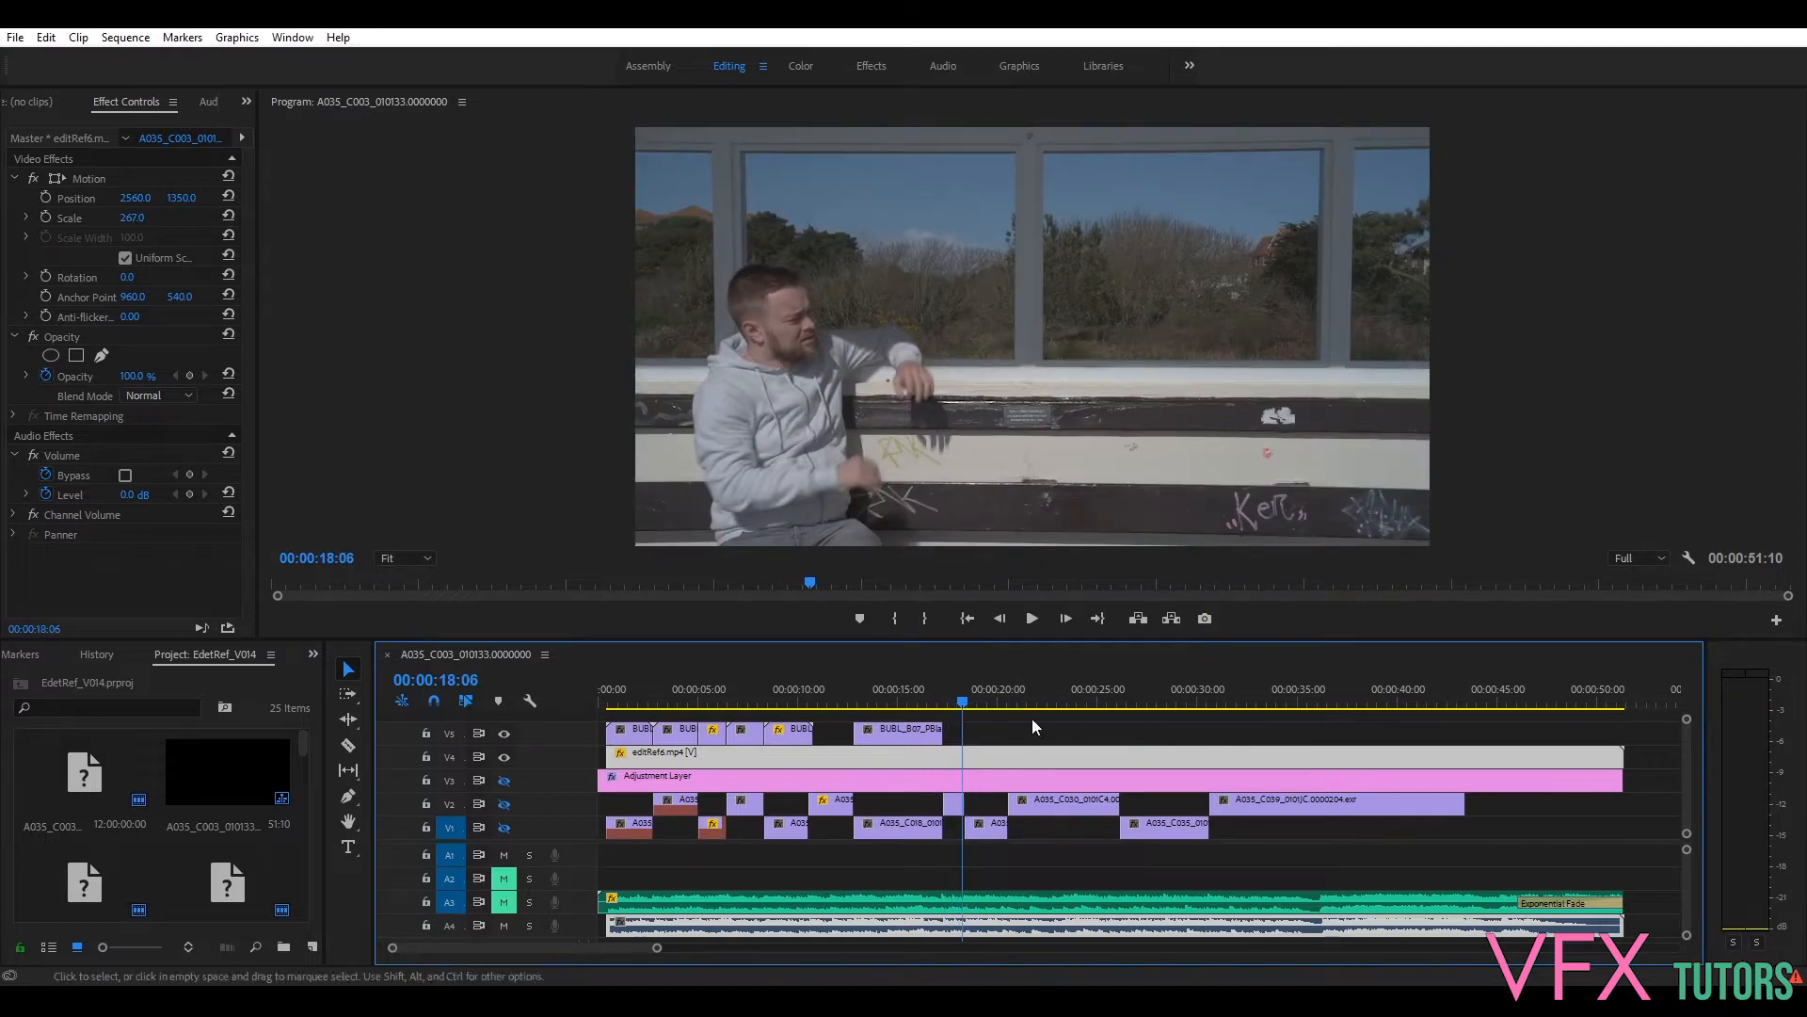
drag(962, 702, 953, 702)
Step: Switch to Autodesk Maya and reference BUBL_B08_Layout_v001.ma from the BUBL_B08\CMM\Layout folder into the empty scene
mouse_move(822, 926)
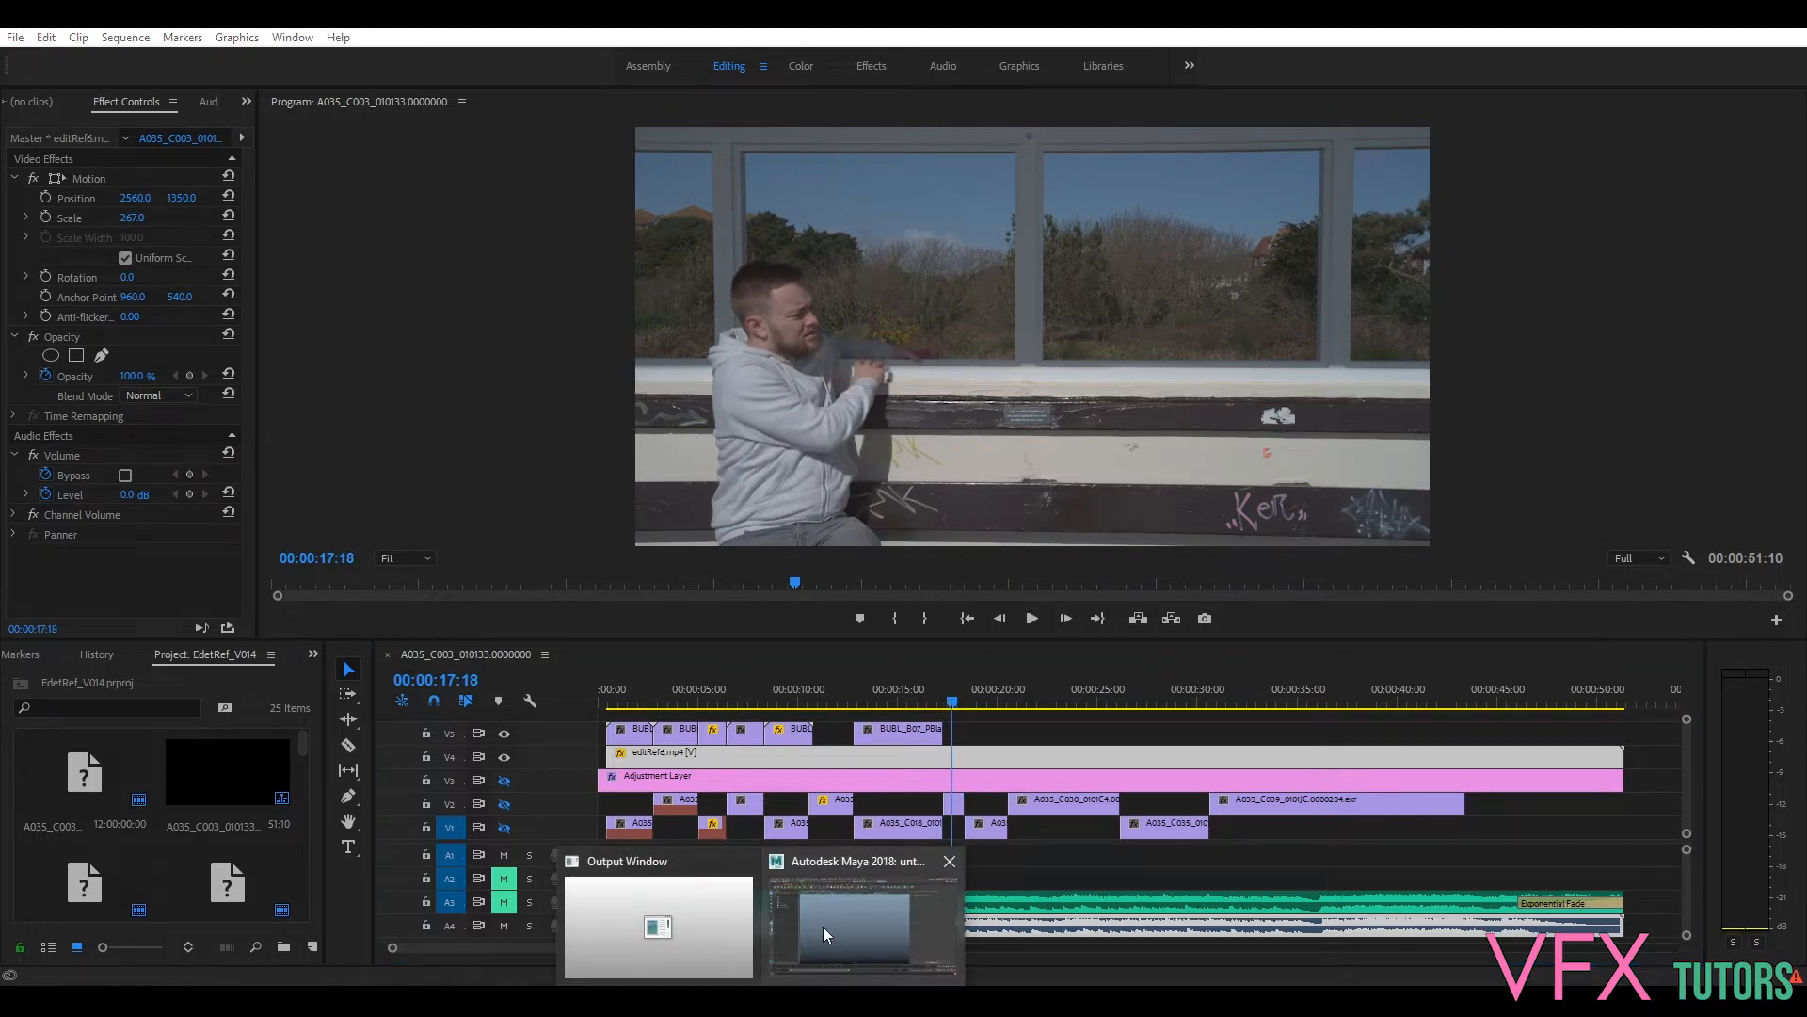
click(839, 895)
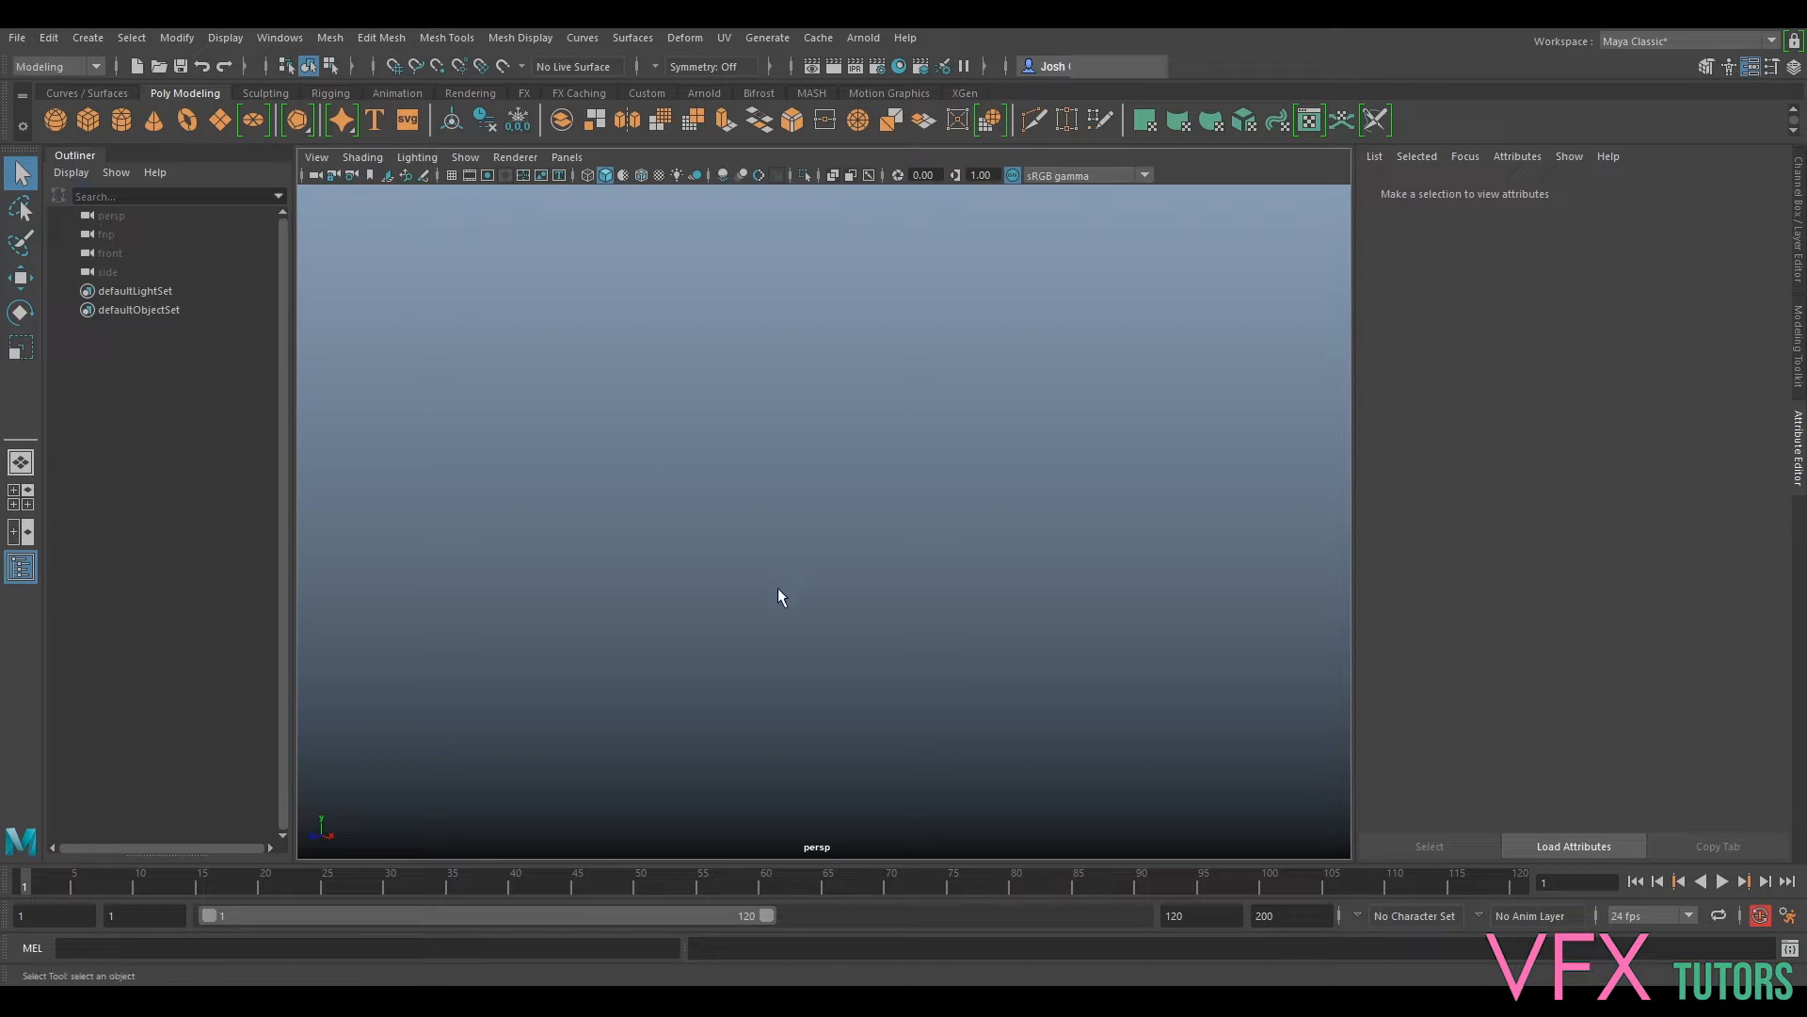
click(19, 39)
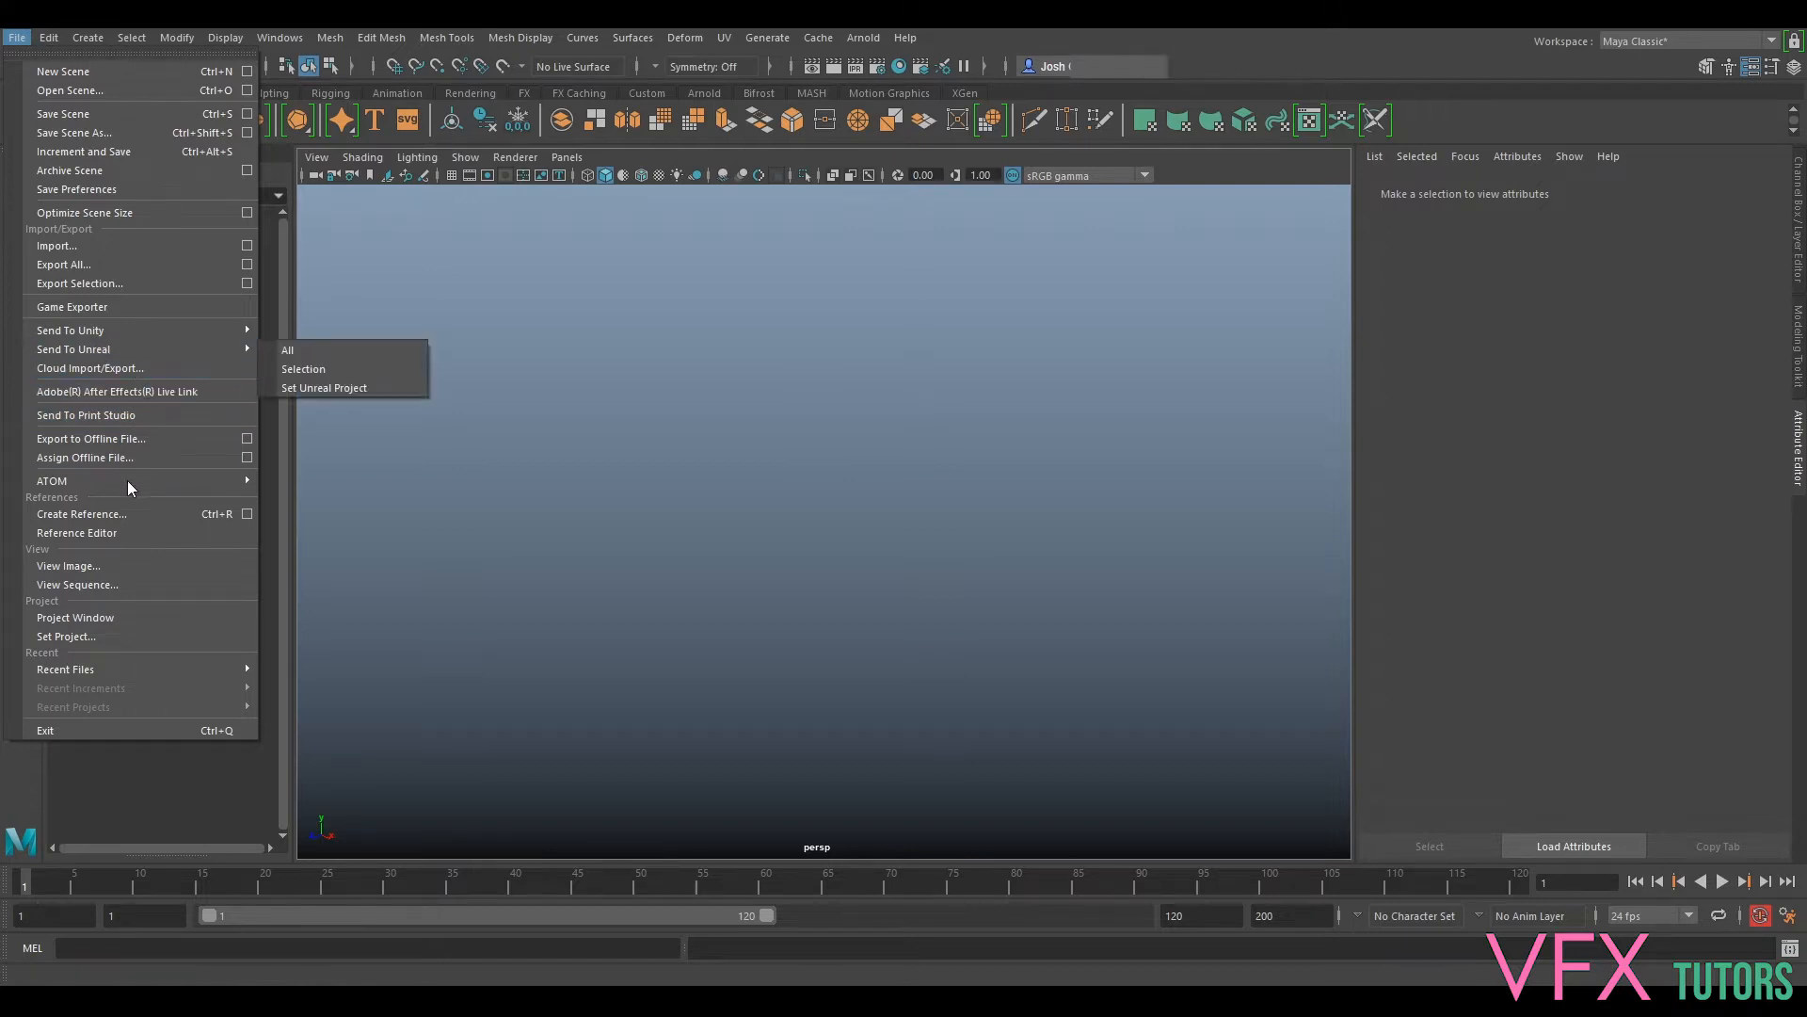
click(123, 513)
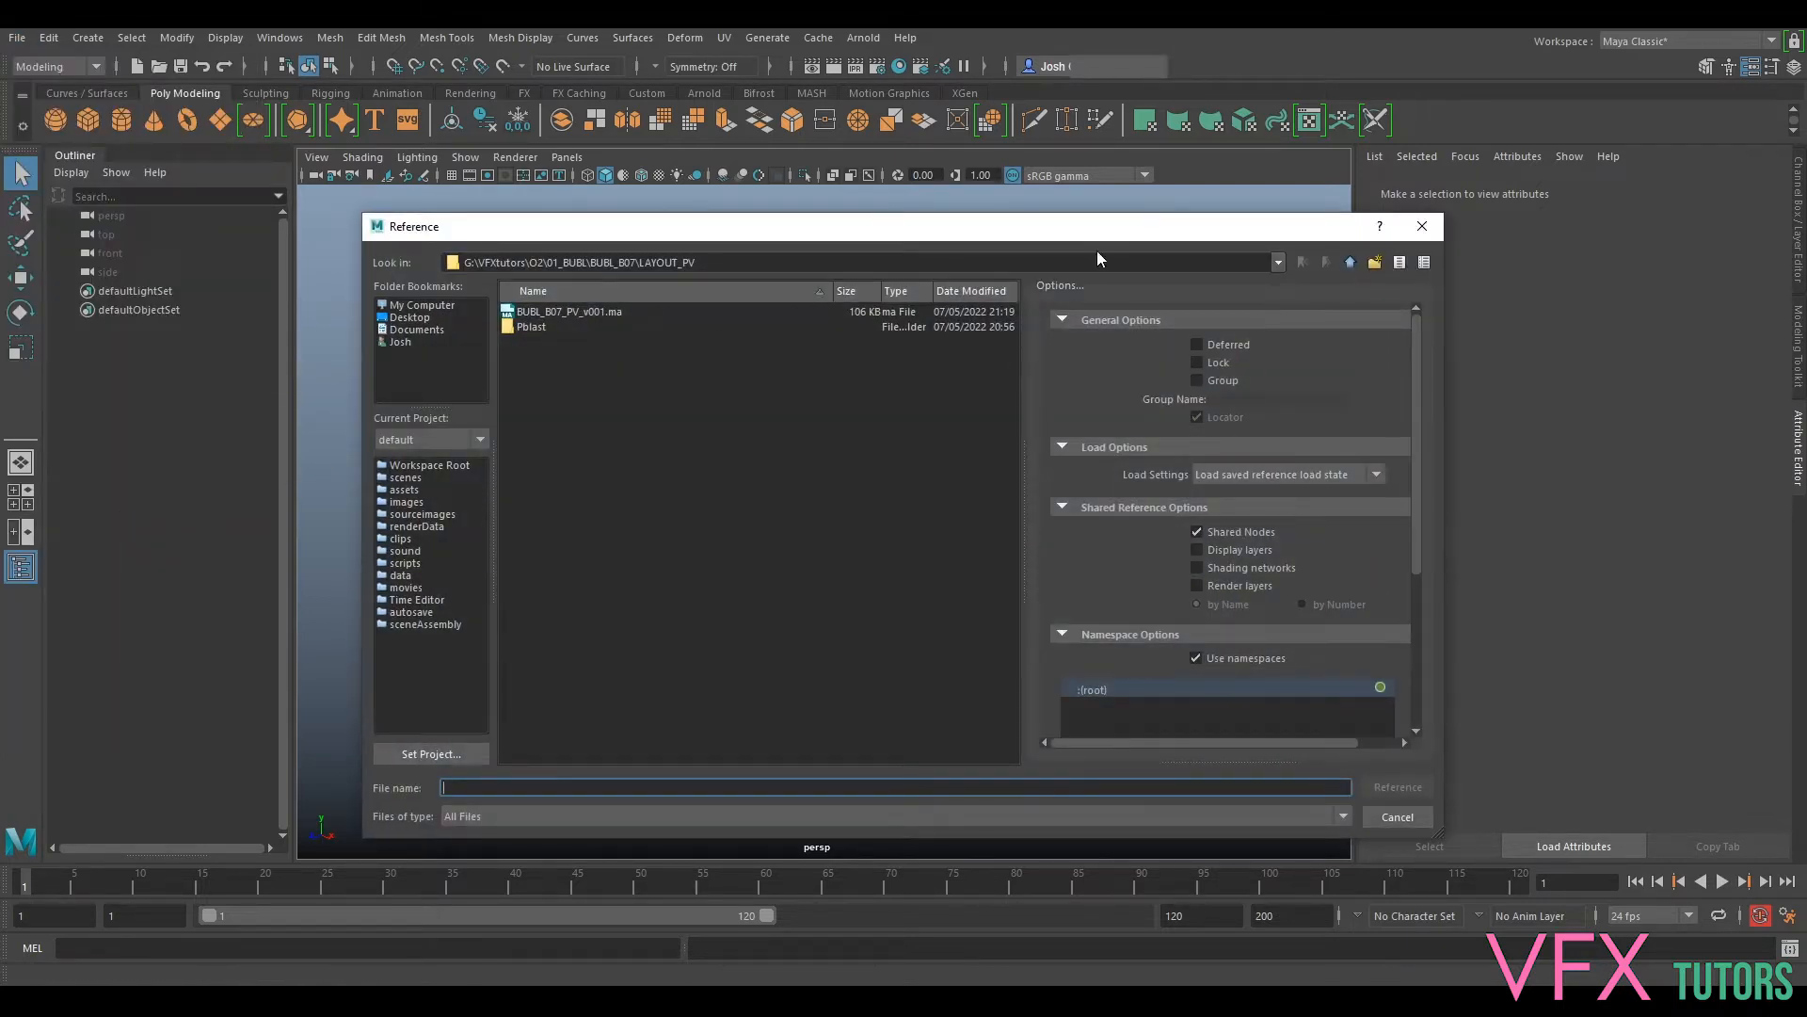
click(1350, 263)
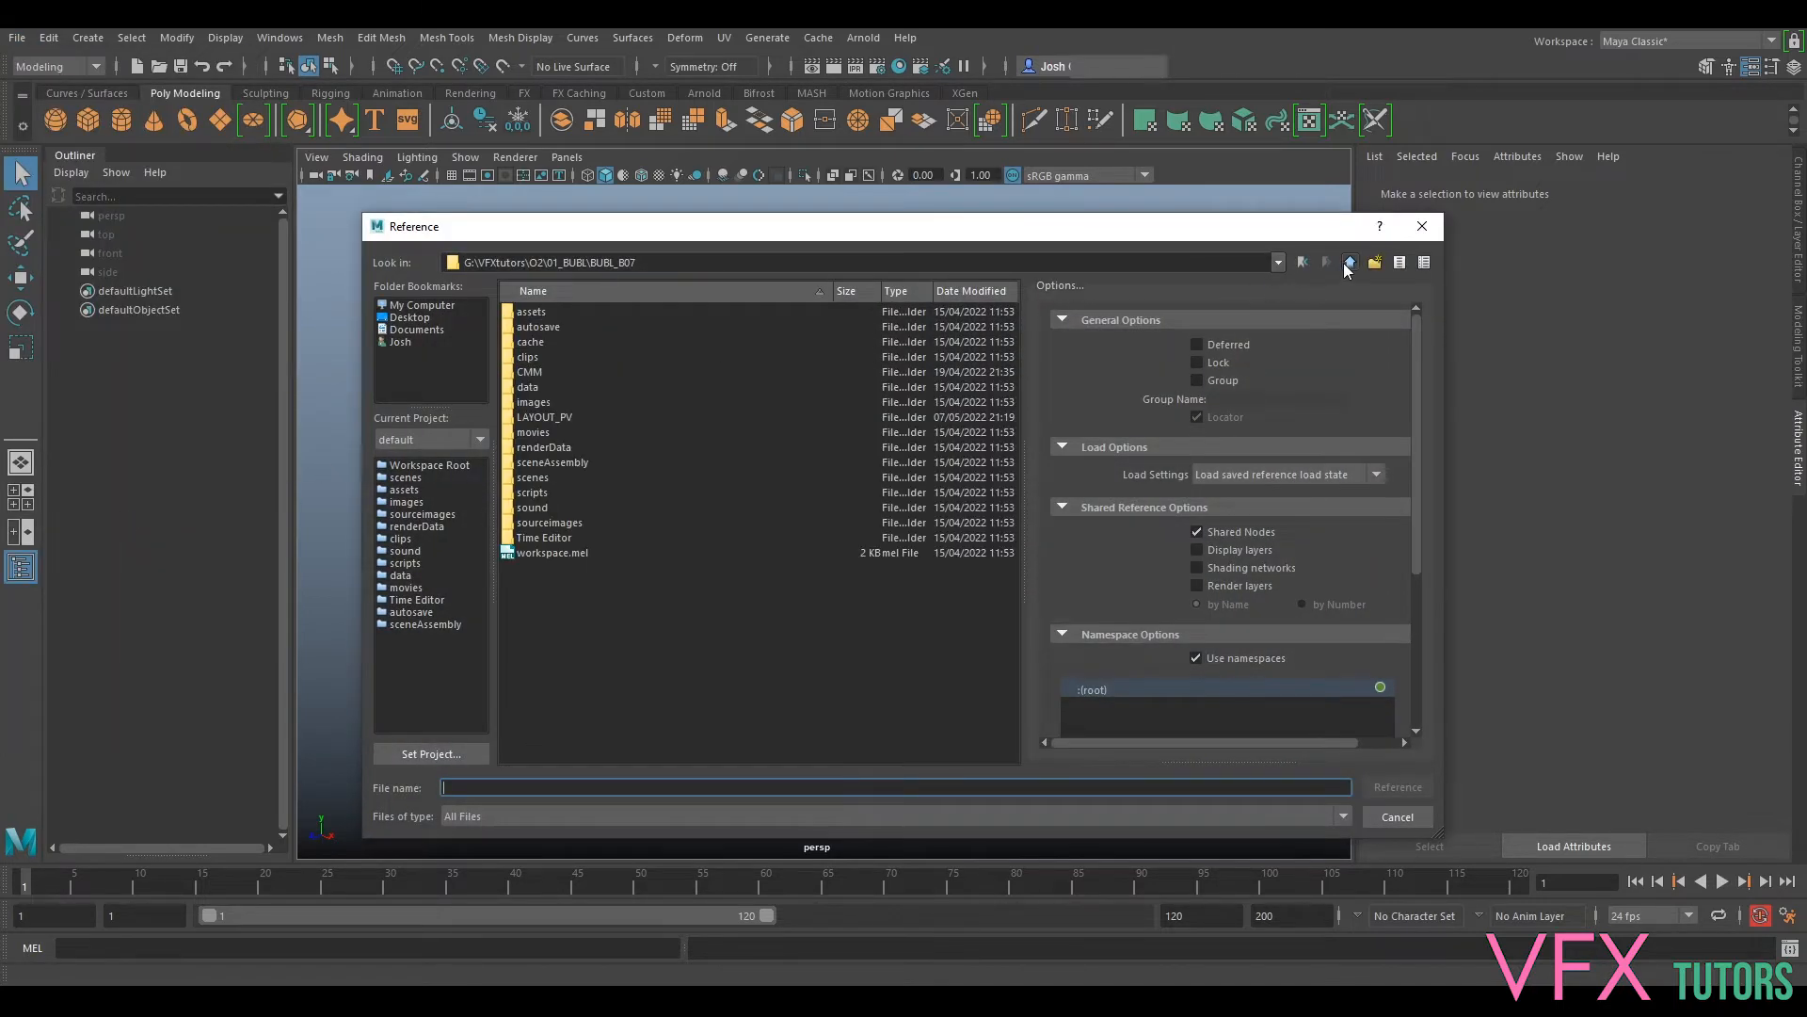
click(1350, 262)
double_click(545, 417)
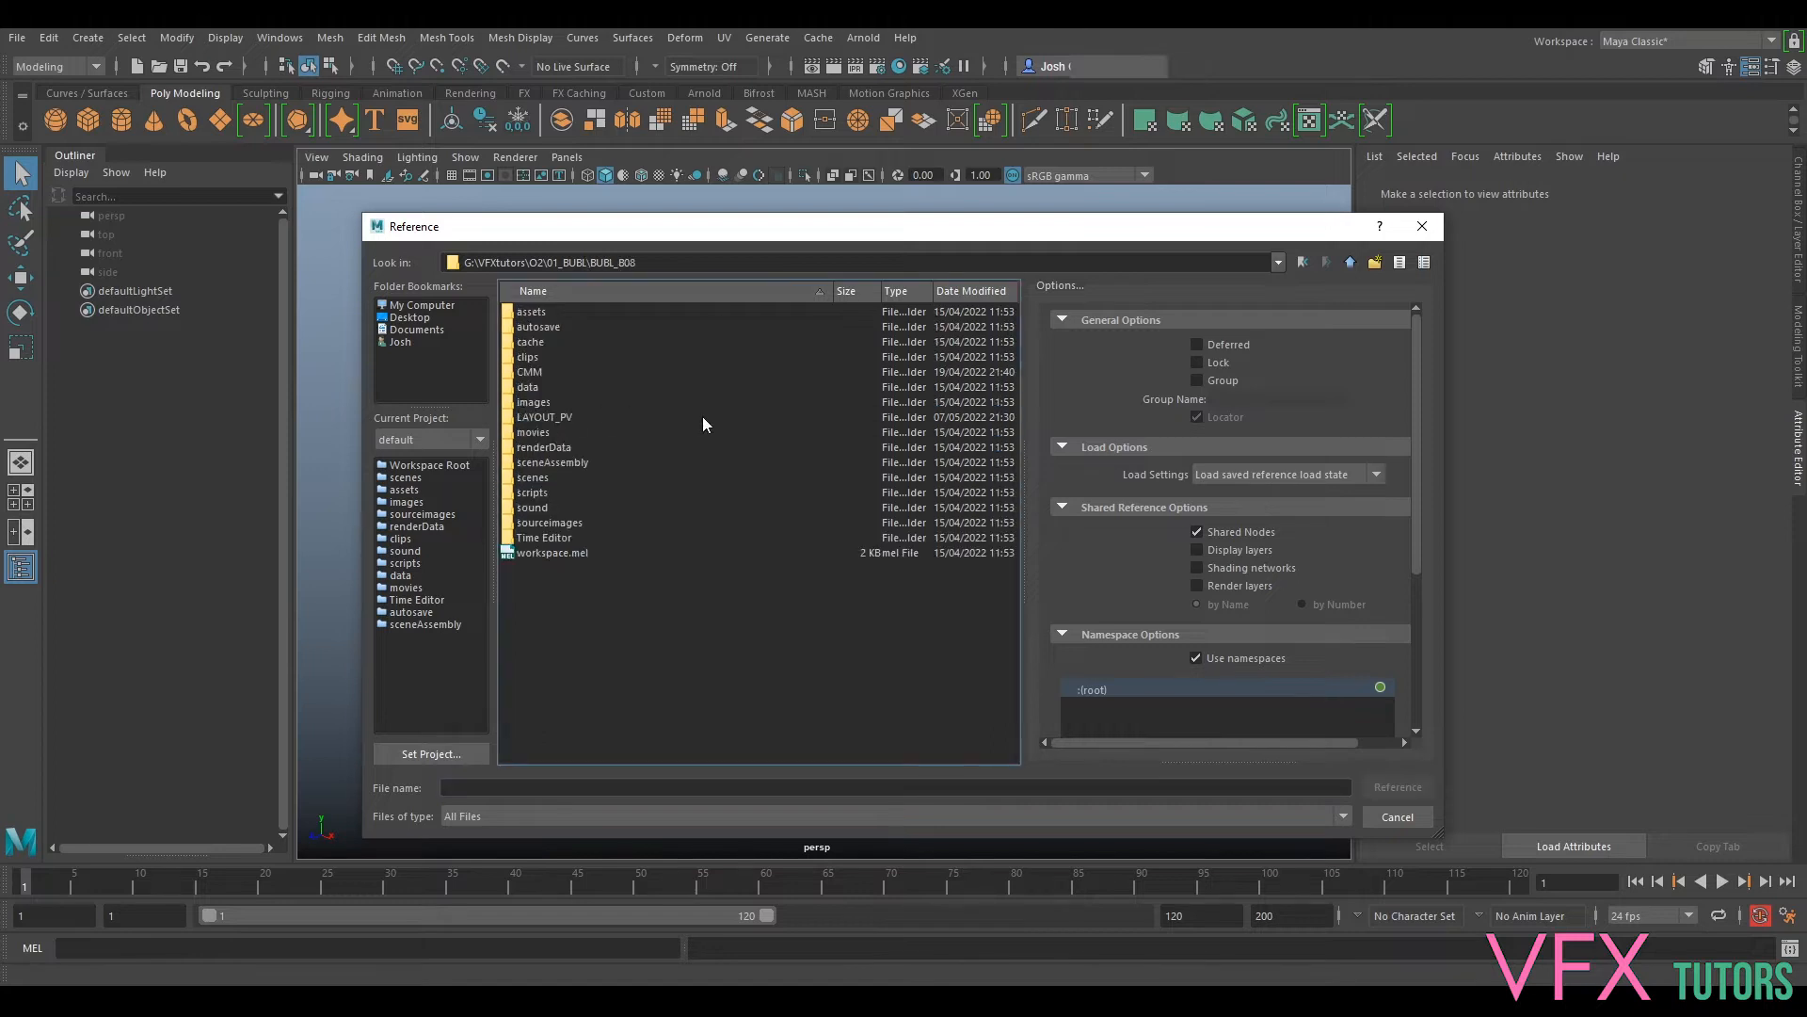
double_click(537, 372)
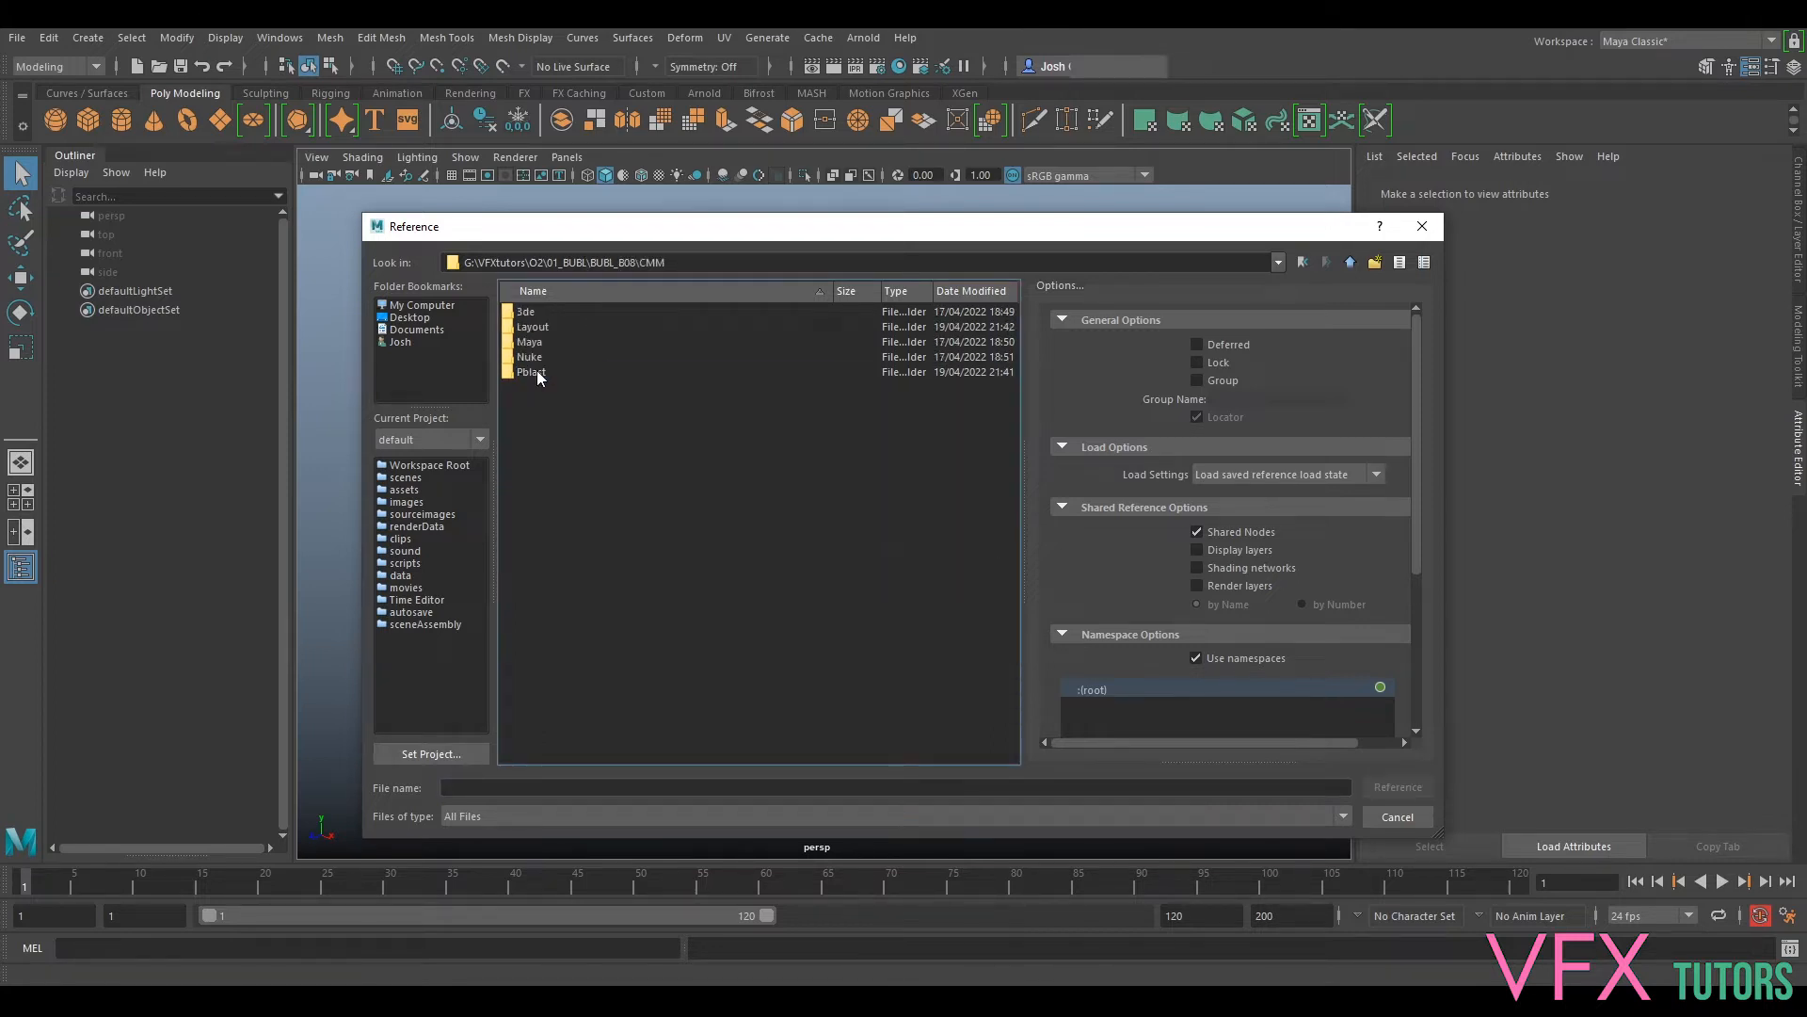
double_click(555, 326)
click(601, 311)
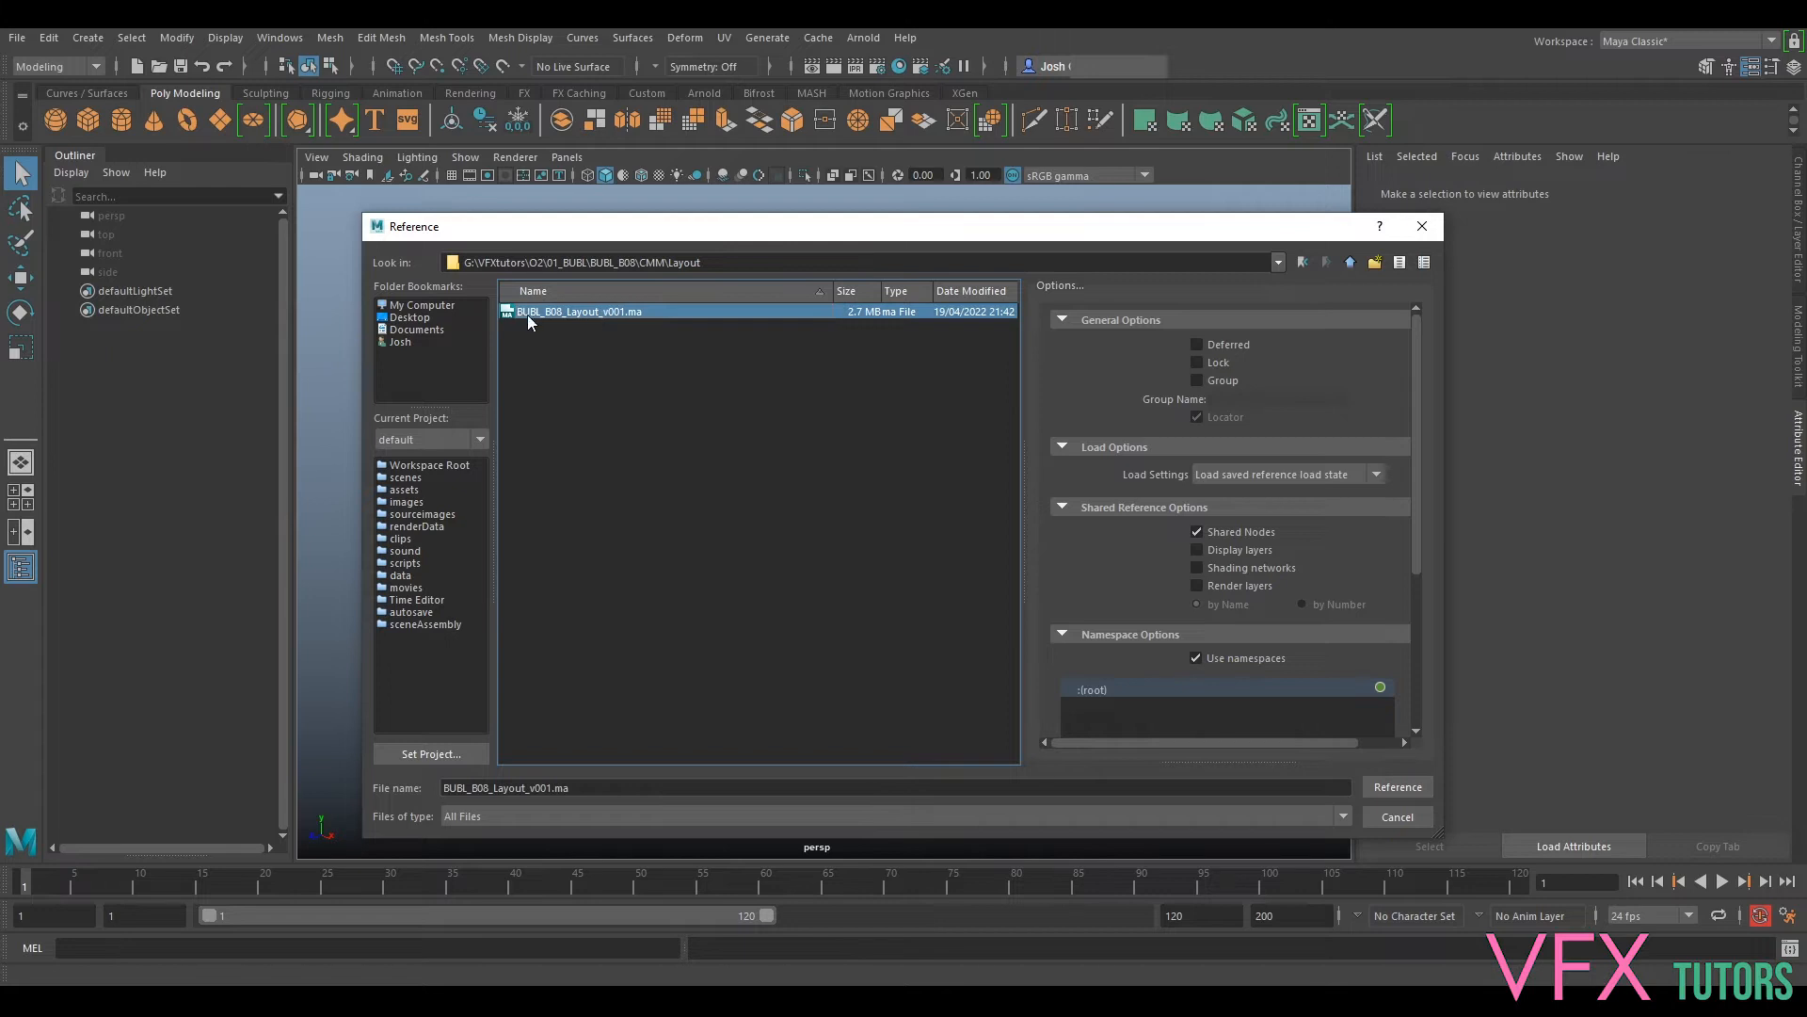
click(1375, 787)
Step: Look through the referenced B08 shot camera in the viewport
click(579, 160)
mouse_move(602, 173)
click(817, 171)
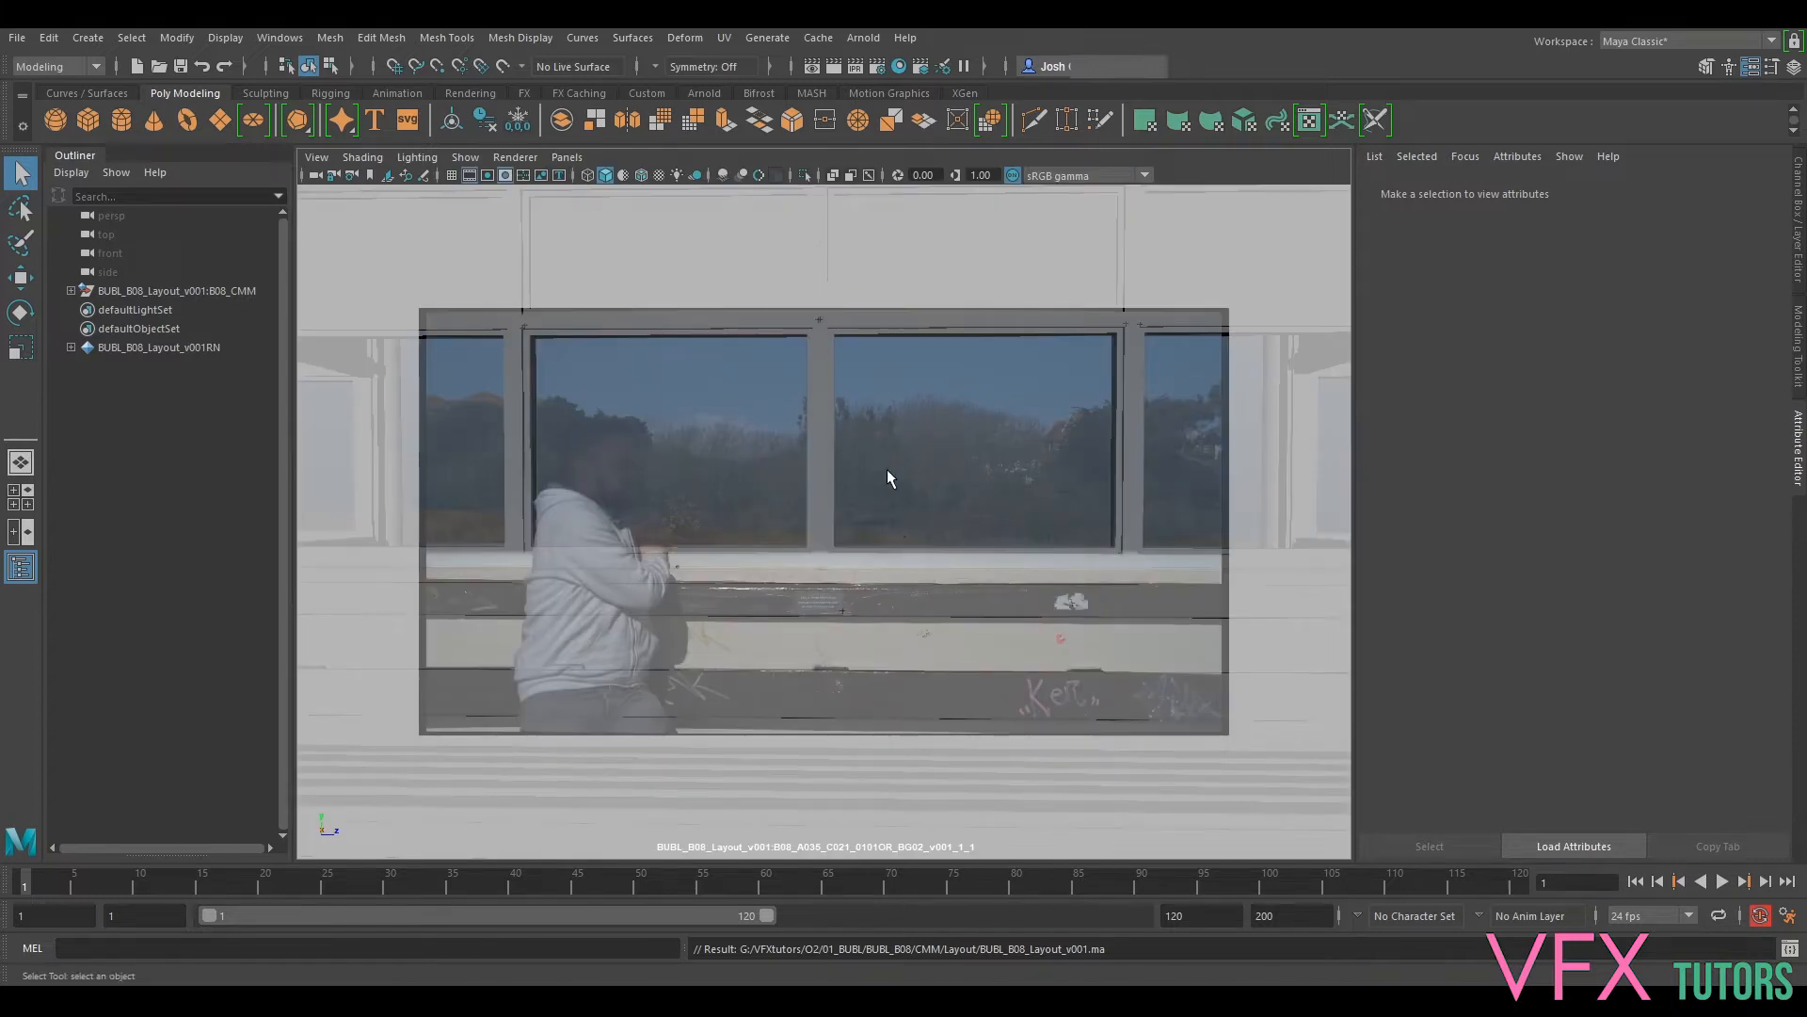
Step: Set the animation start to frame 977 and the playback start to frame 1001
double_click(42, 915)
text(977)
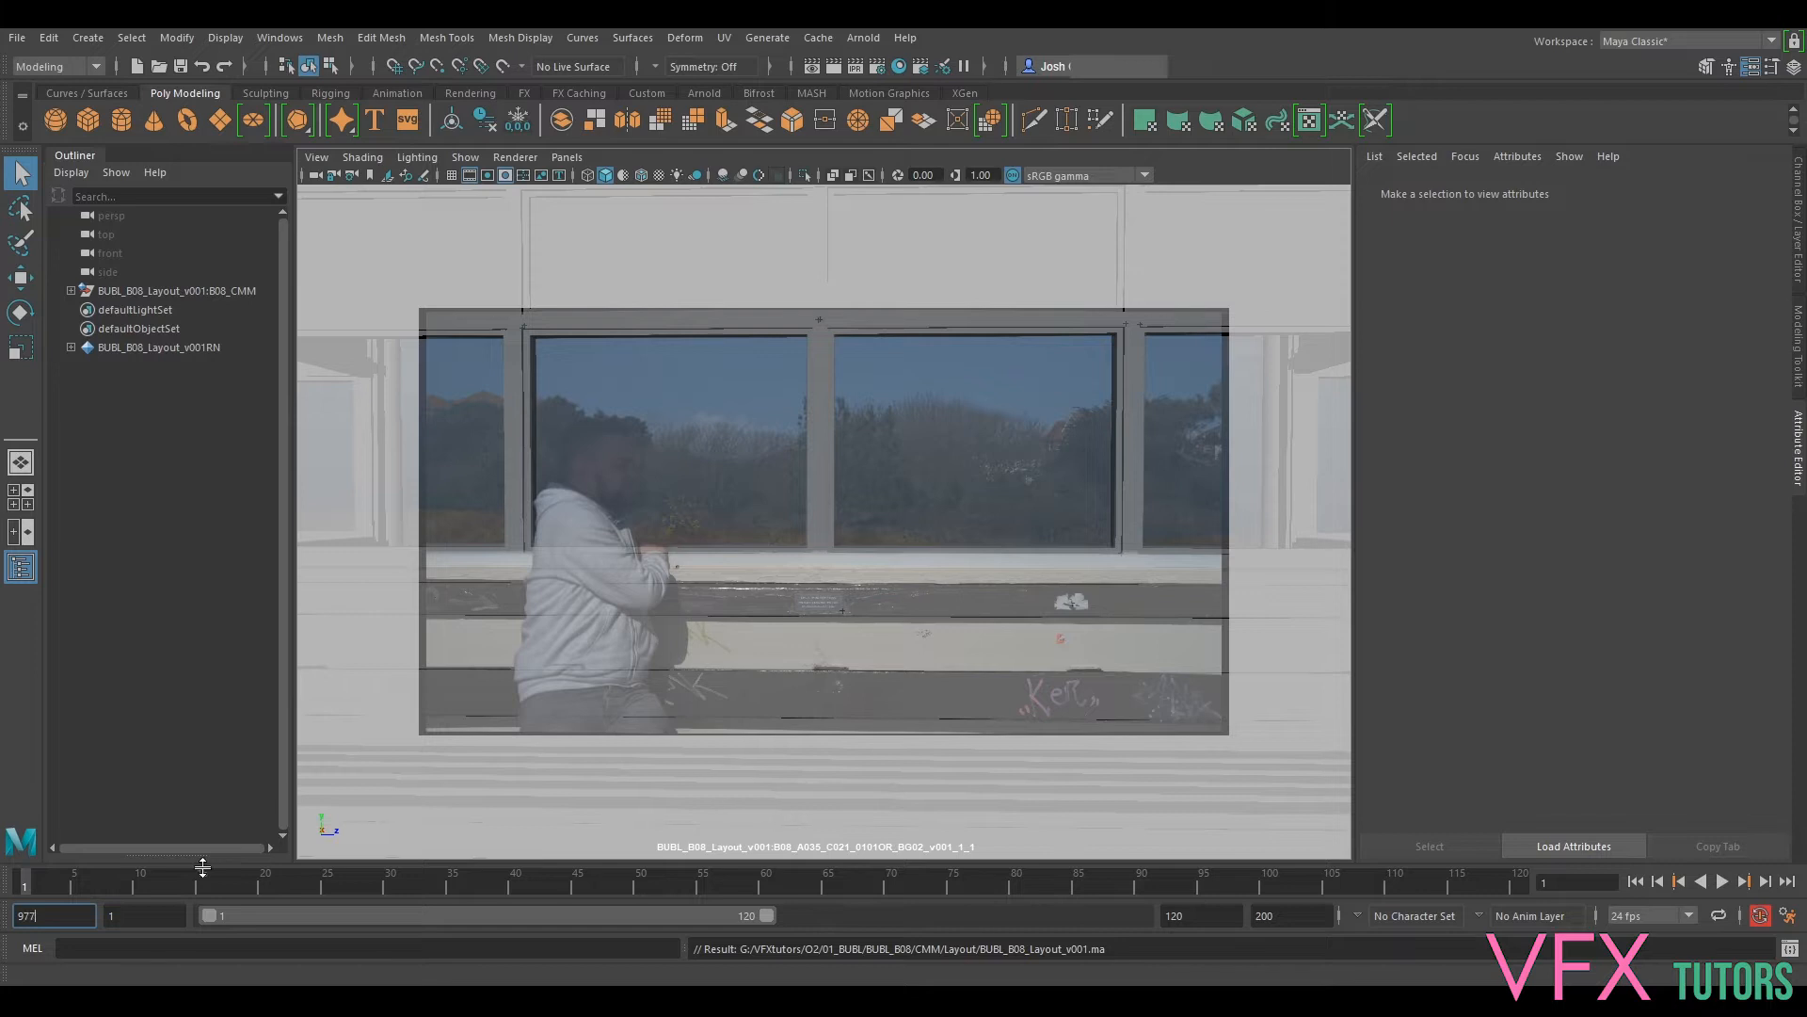
key(Return)
double_click(148, 910)
text(10)
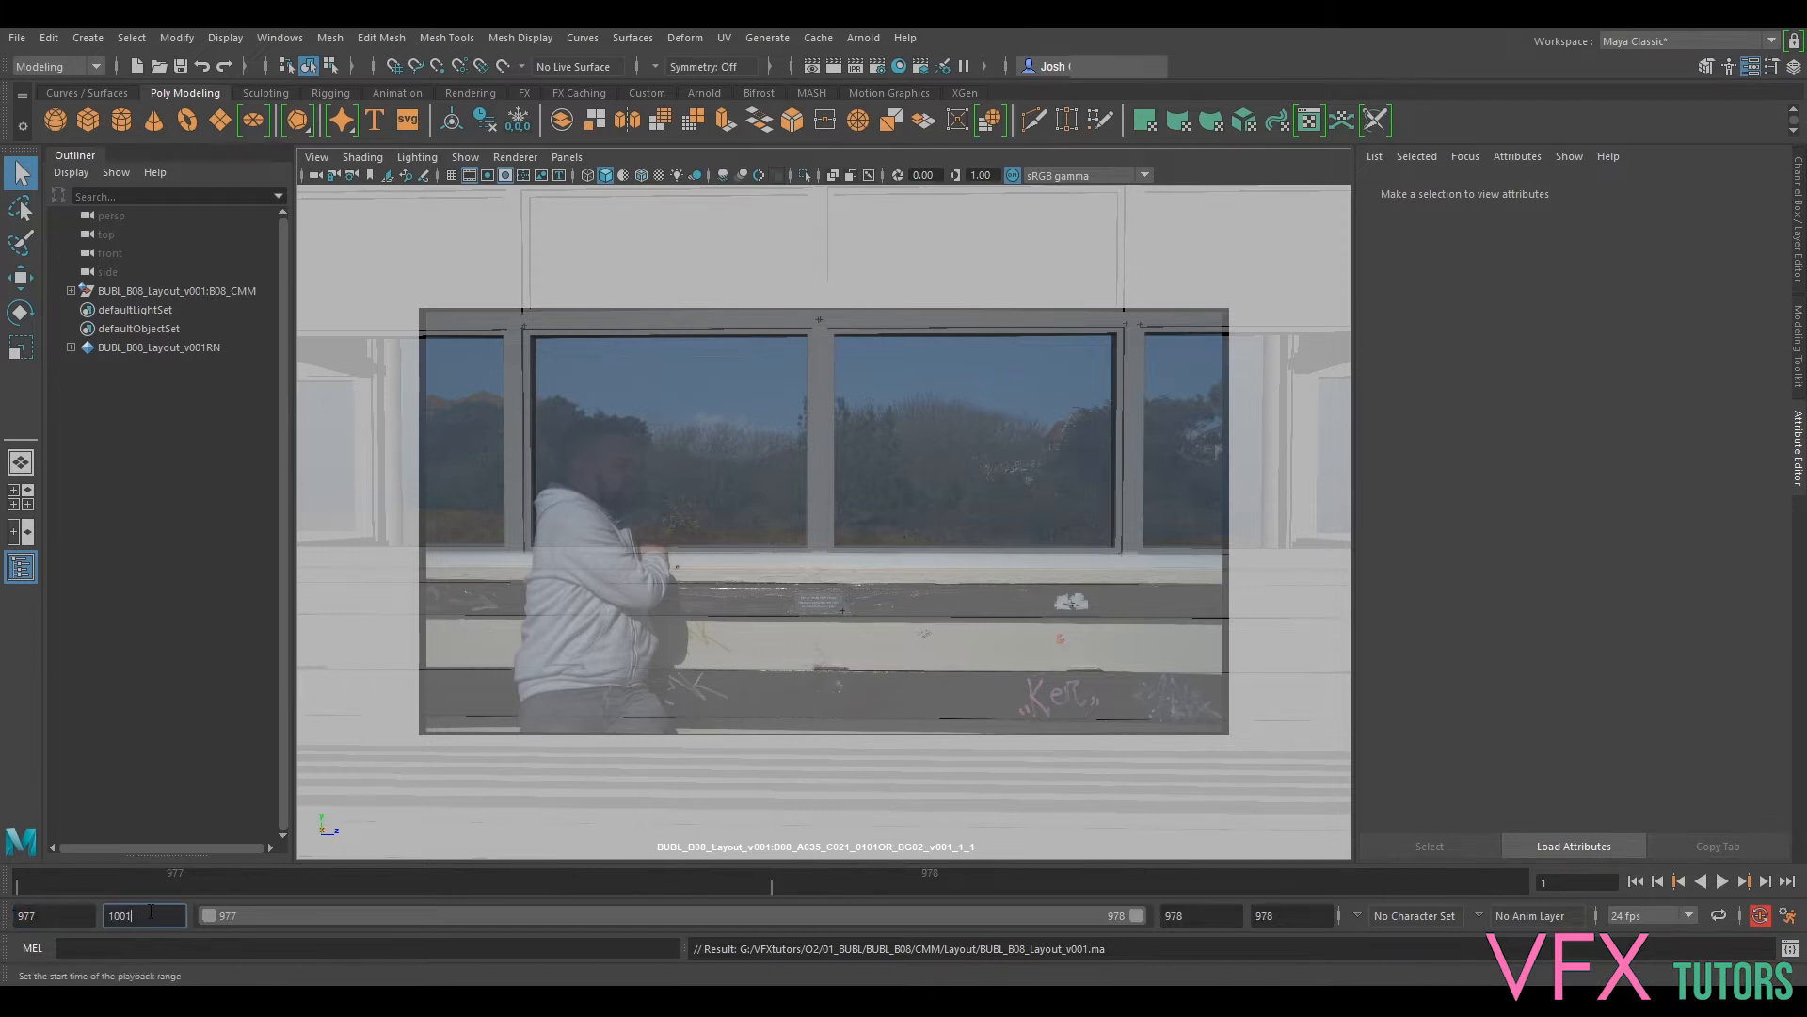
text(01)
key(Return)
Step: Set the playback end to frame 1052 and the animation end to frame 1076
double_click(1189, 909)
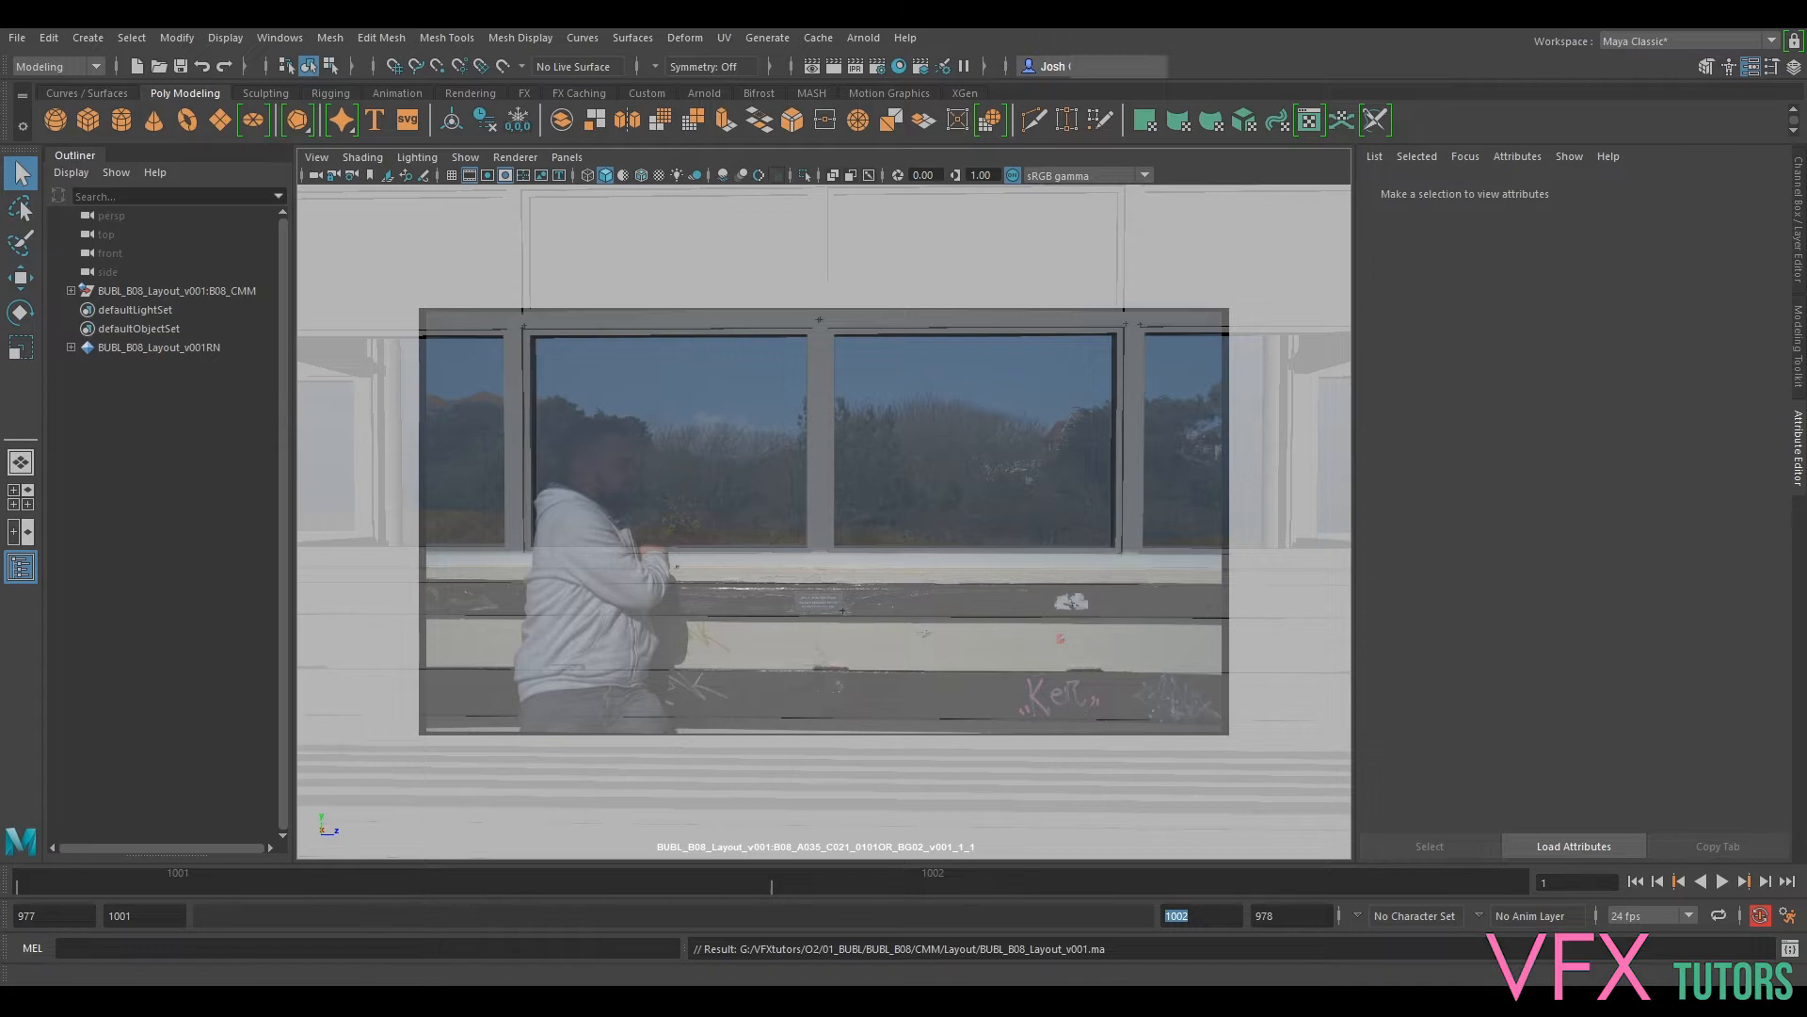
drag(1806, 336, 1806, 207)
key(Tab)
text(52)
key(Return)
key(Tab)
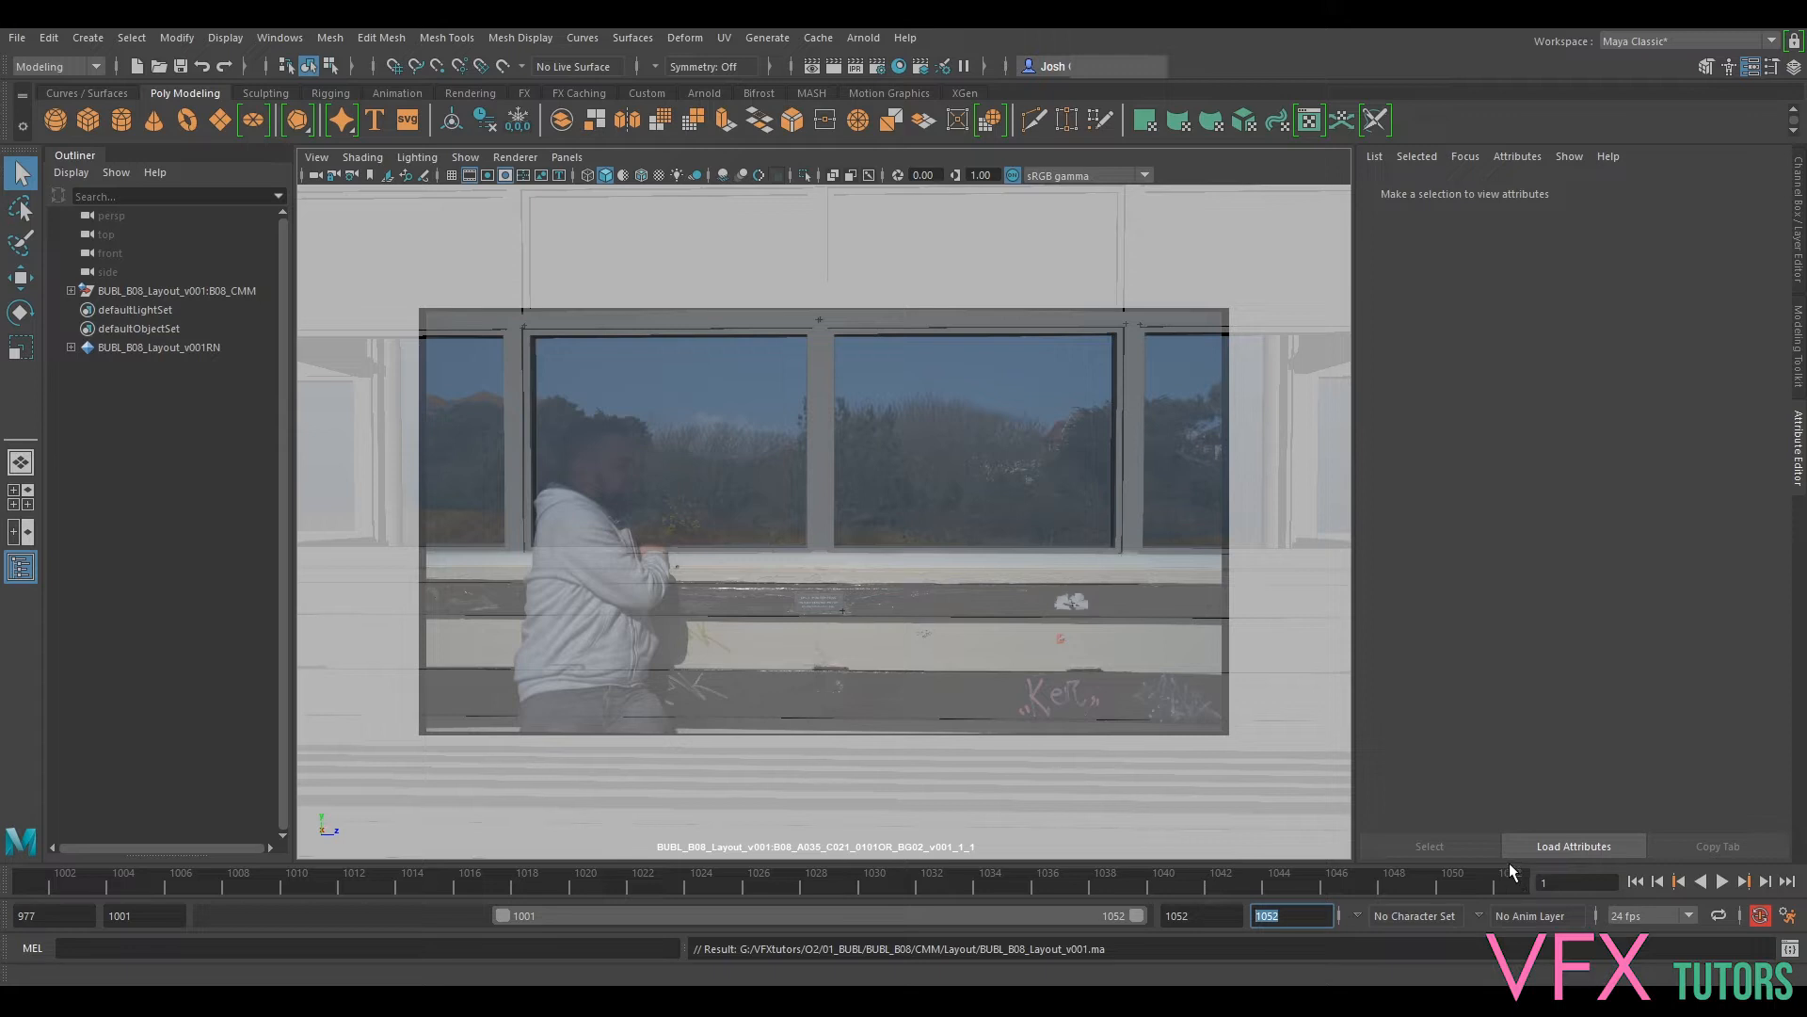
text(1076)
key(Return)
Step: Extend the playback range to frame 1068 and play the shot to check where the plate footage ends
drag(928, 914, 1073, 935)
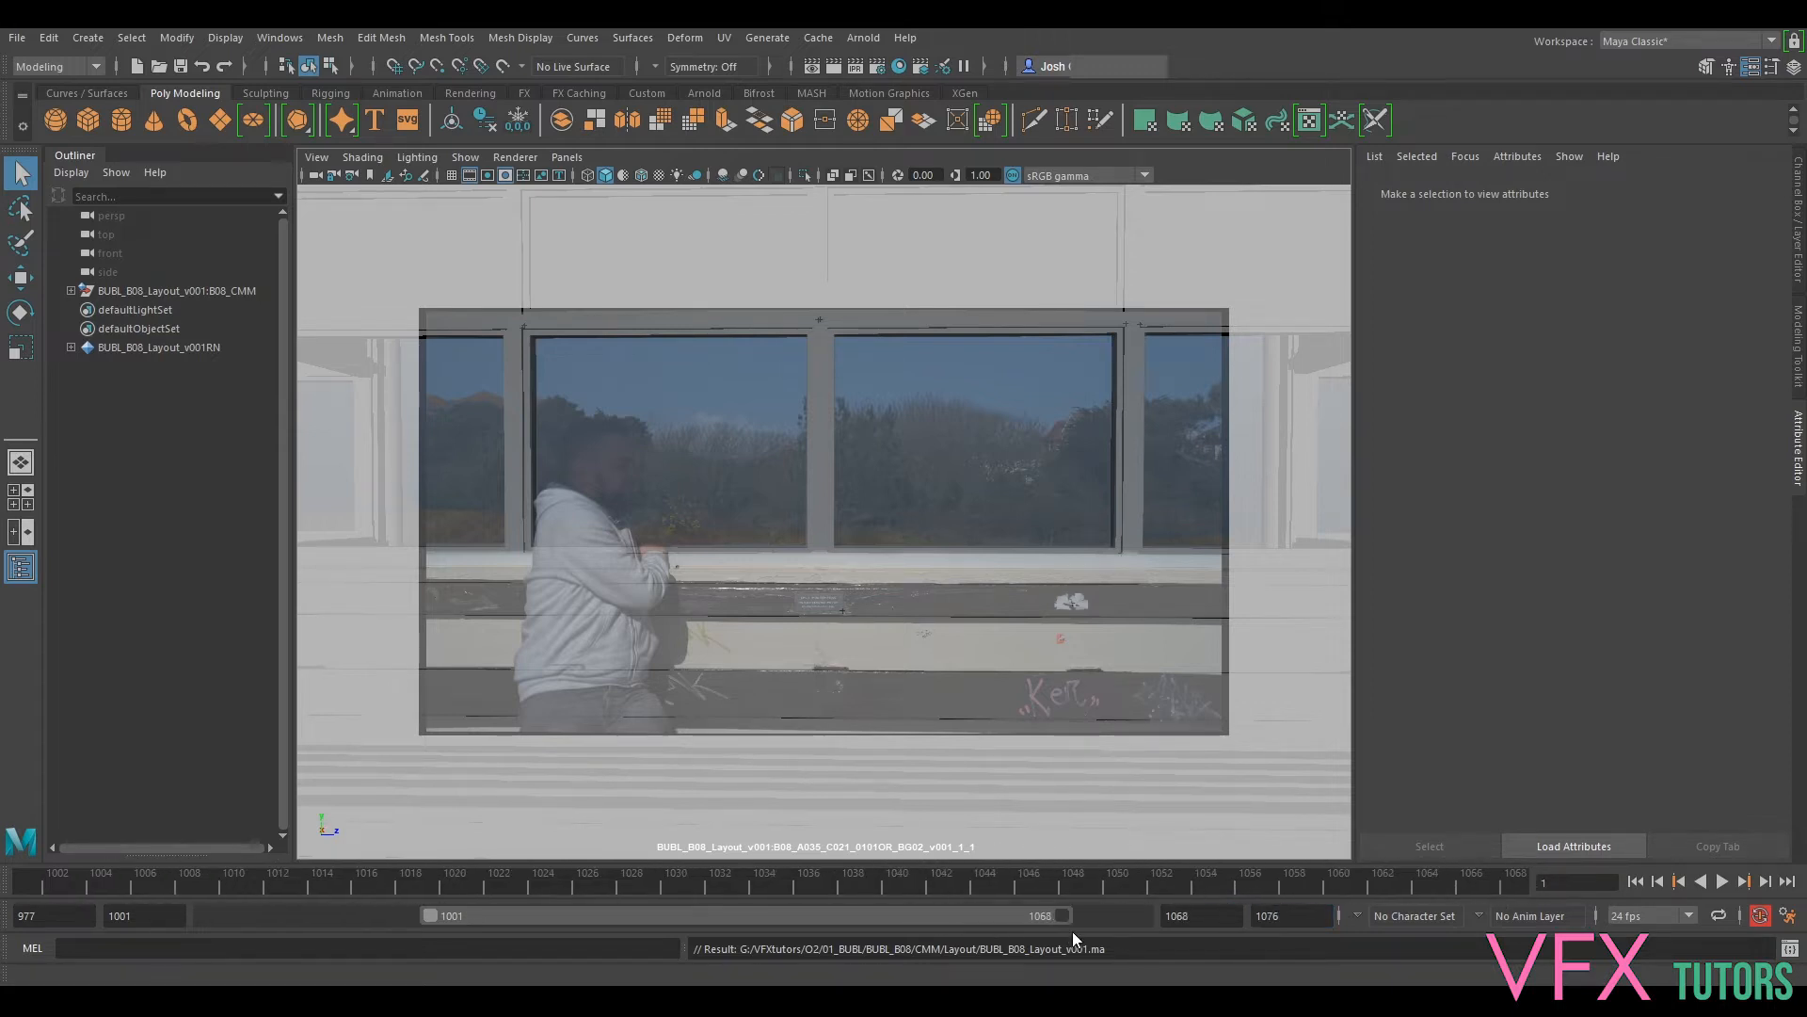
click(1356, 883)
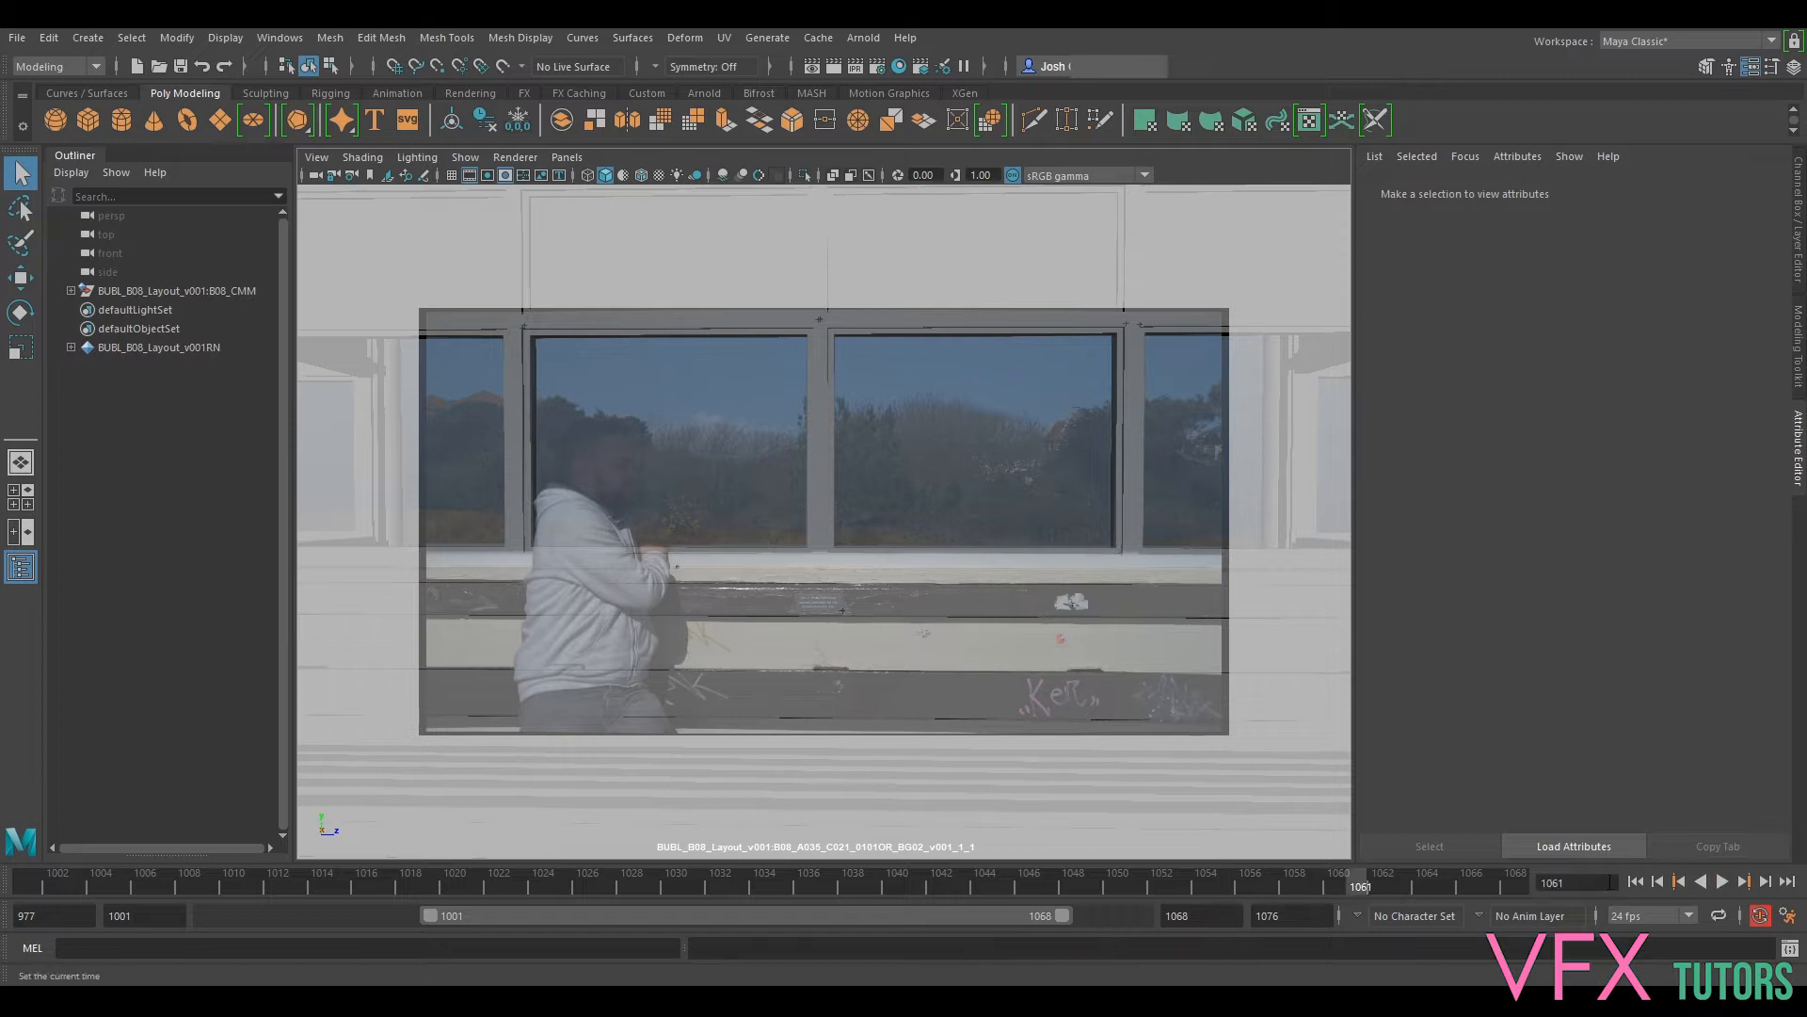
key(alt+v)
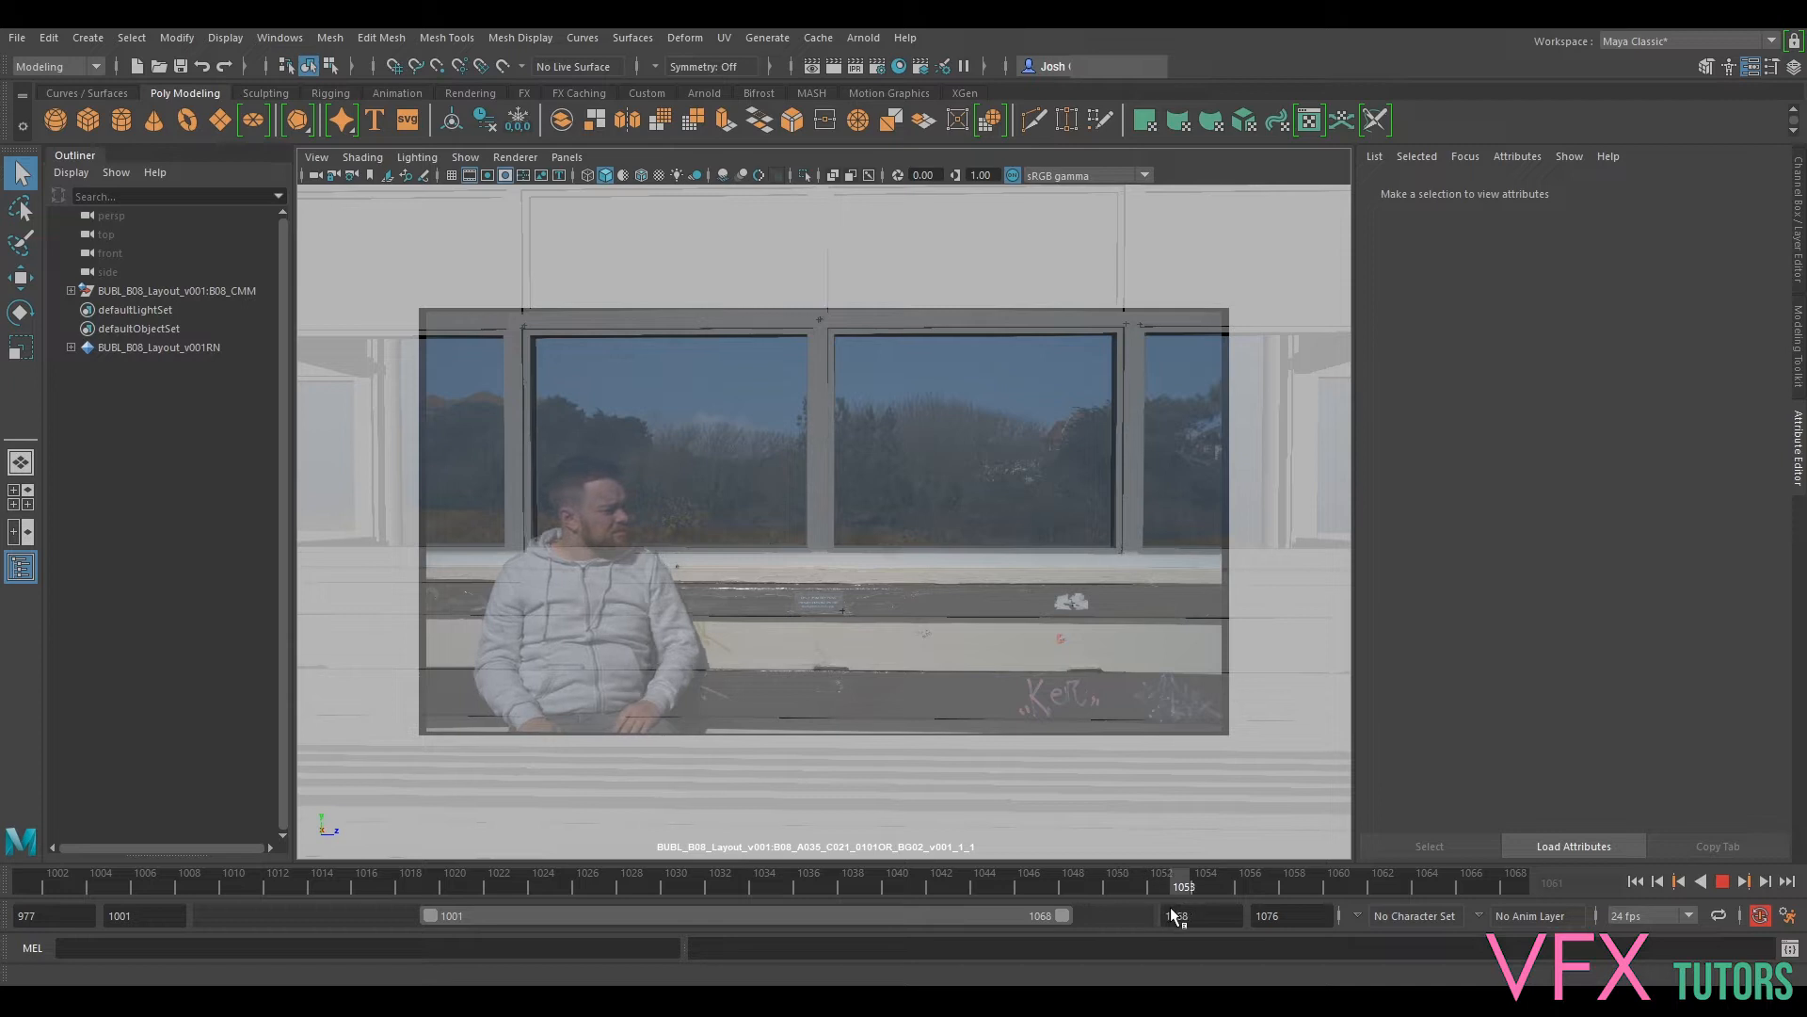
key(alt+v)
Step: Set the animation end to frame 1053, play the shot through, and move to frame 1006
double_click(1305, 918)
text(10)
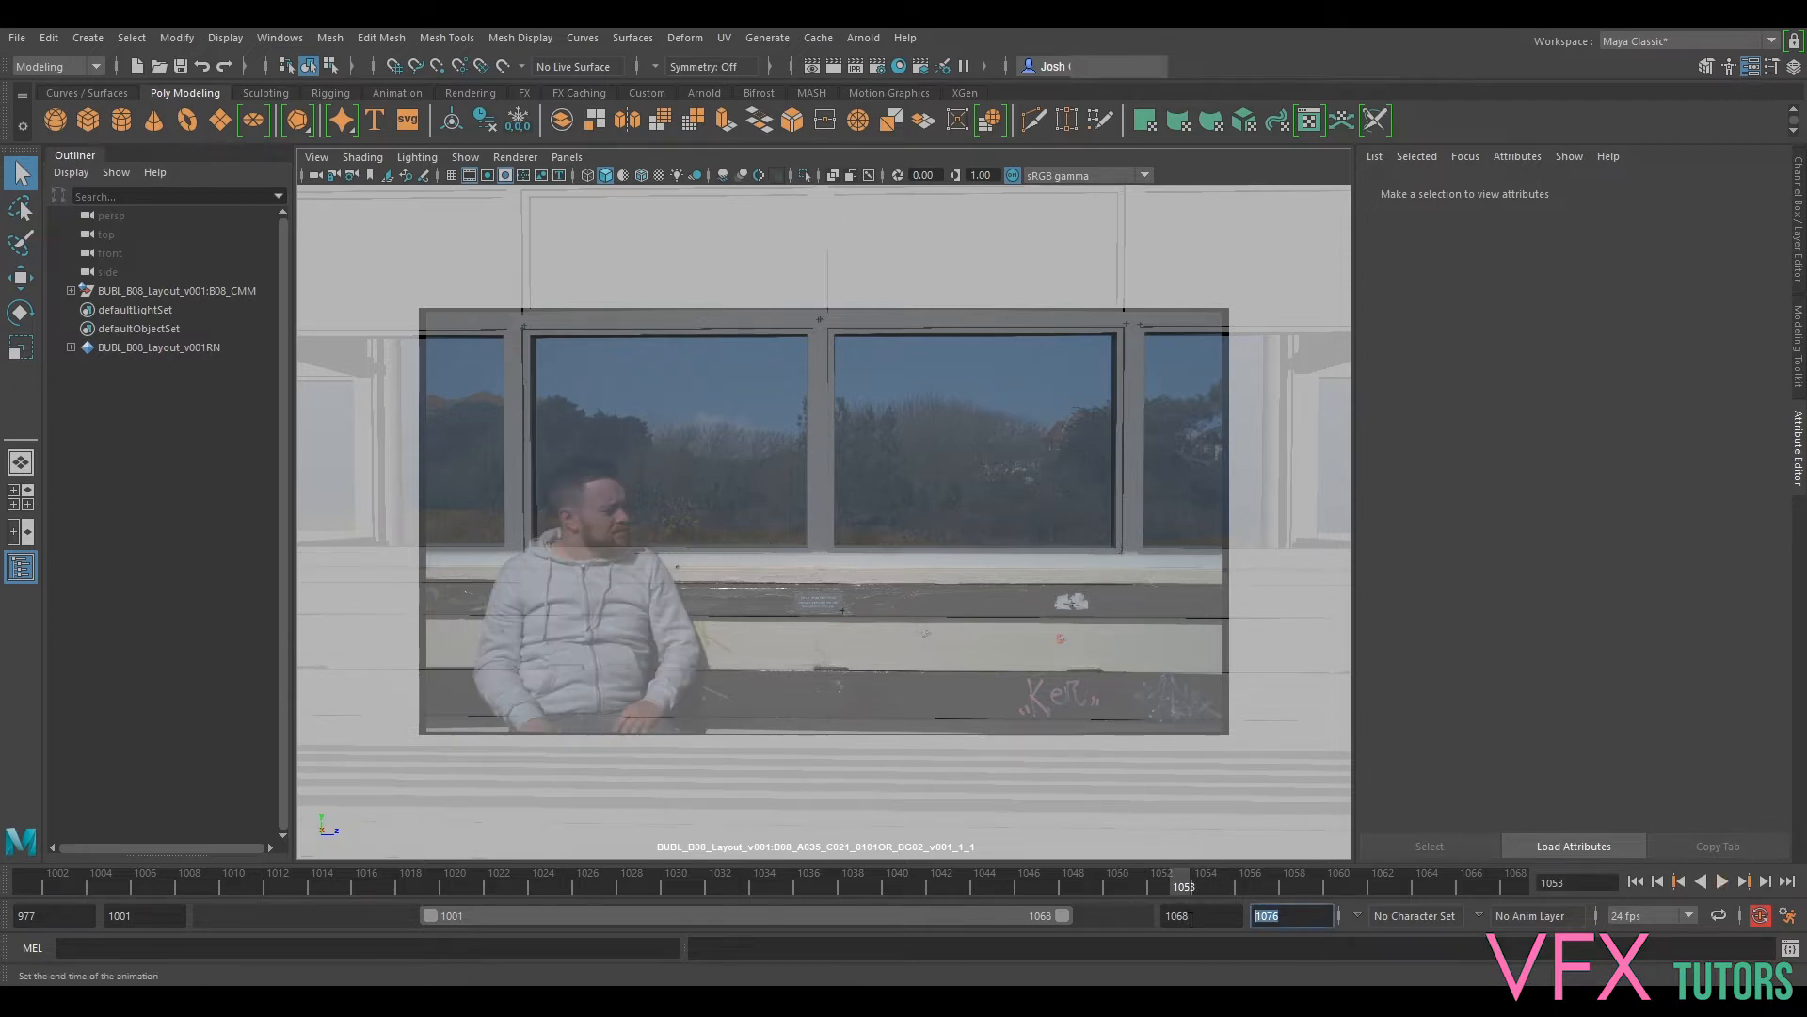
text(53)
key(Return)
key(alt+v)
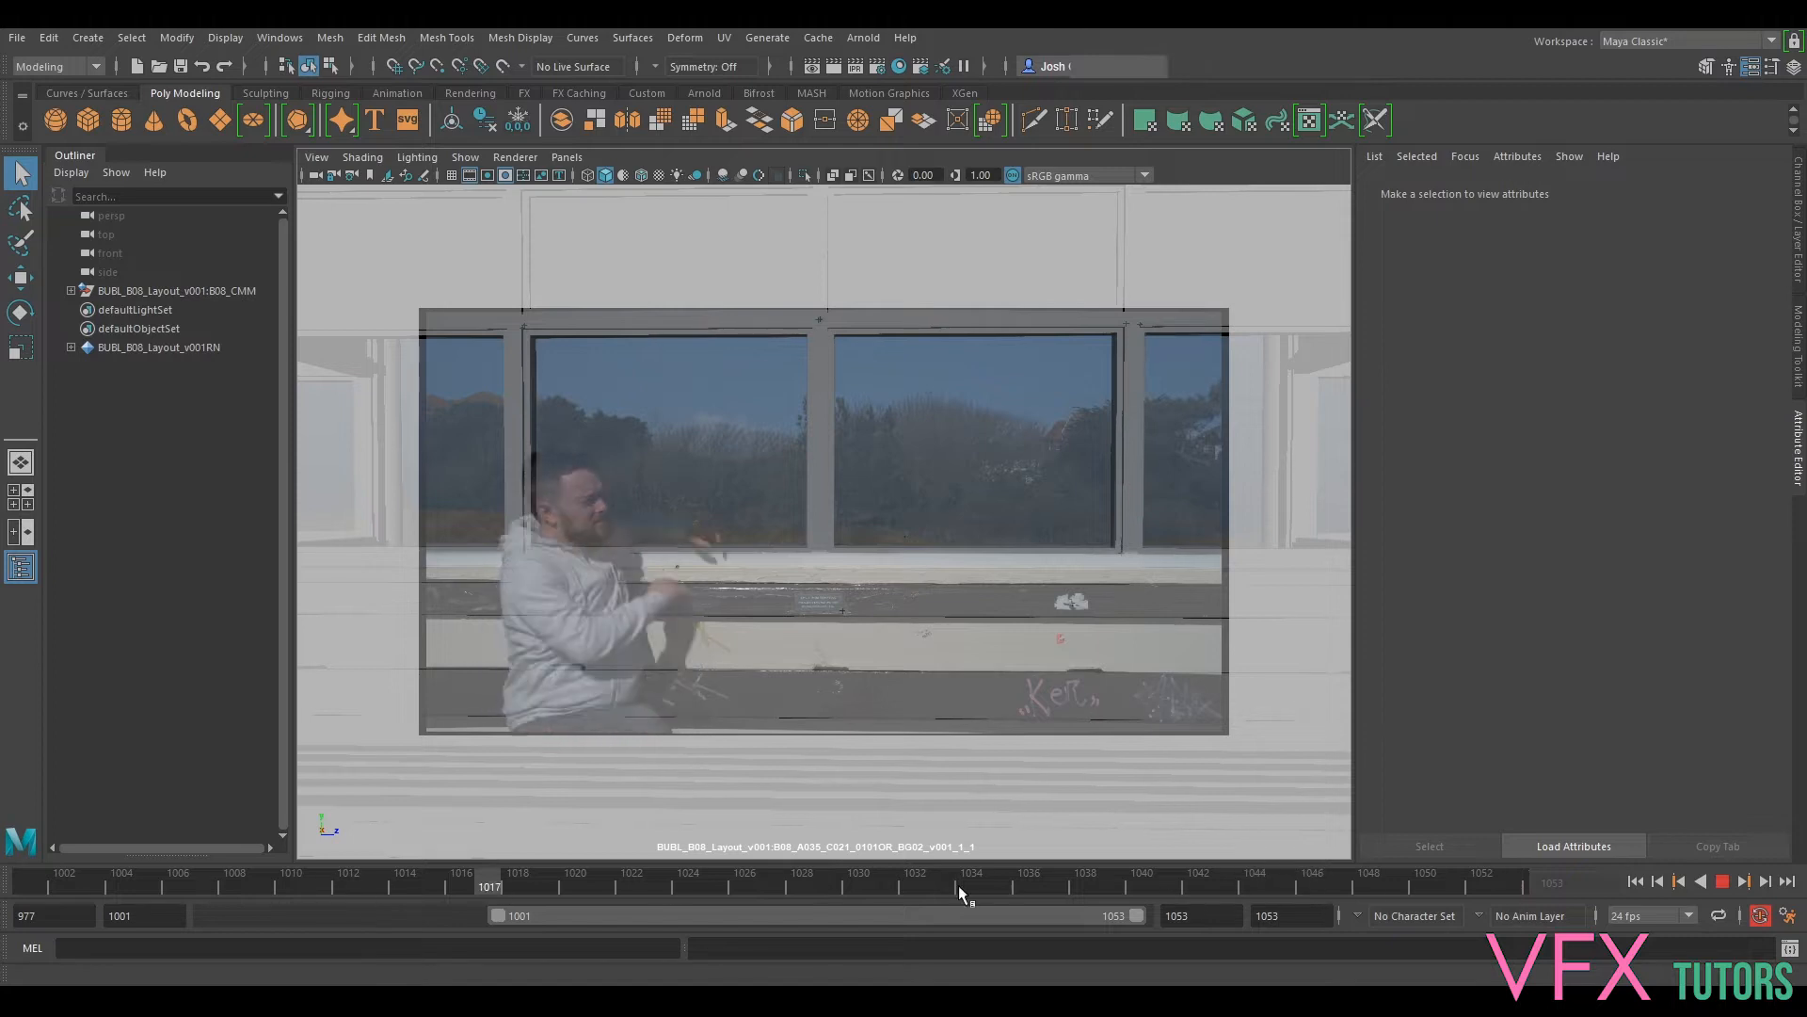
click(178, 881)
Step: Start creating a new reference and browse to the project's Lookdev\Maya folder
click(222, 290)
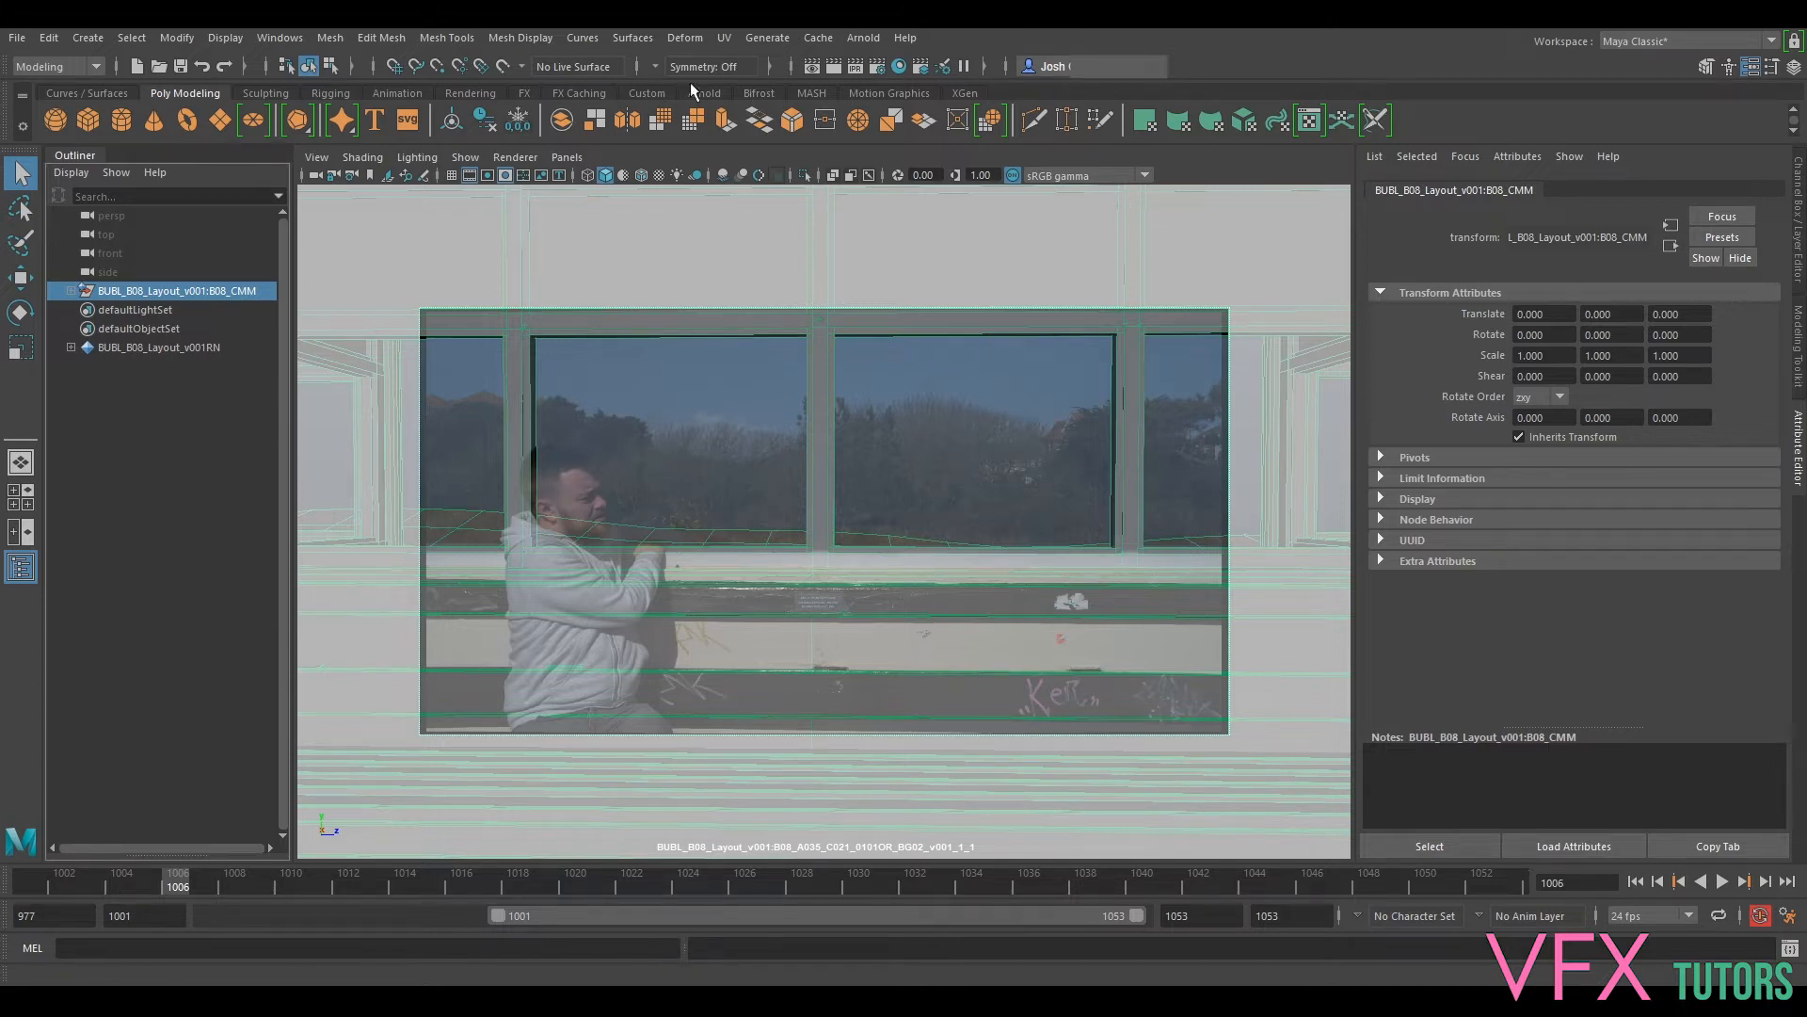
click(17, 38)
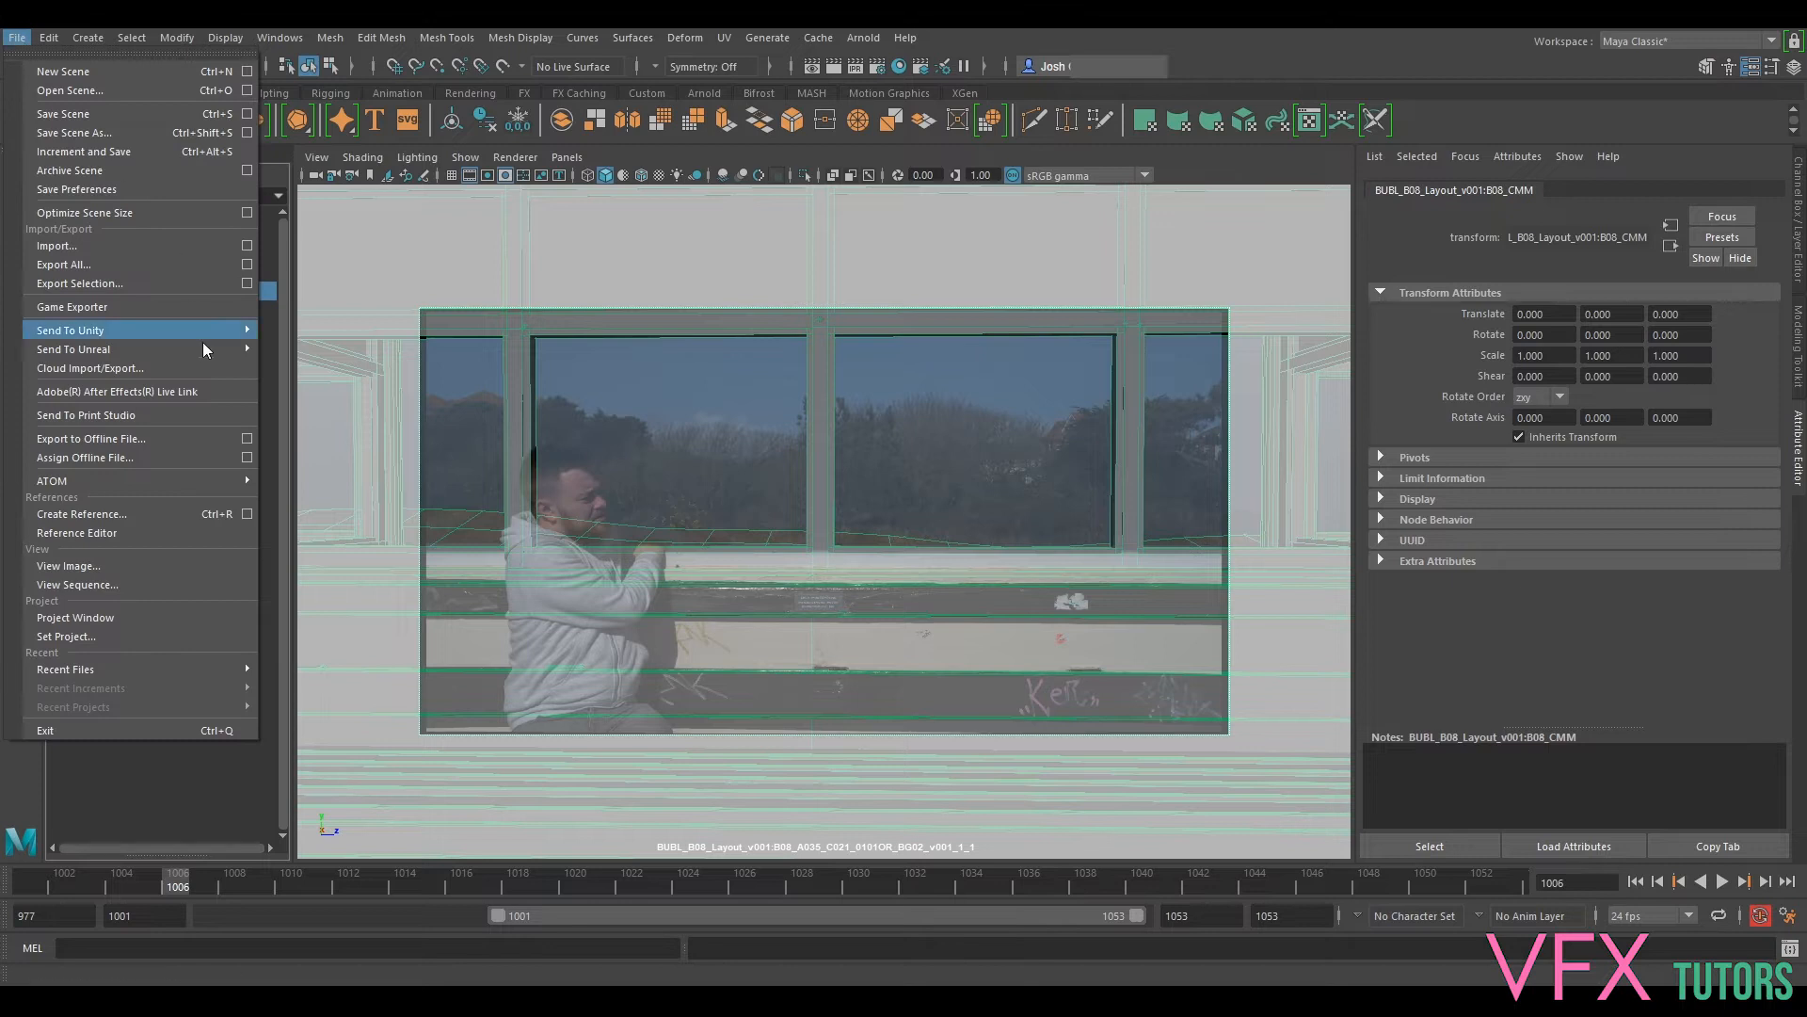
click(178, 519)
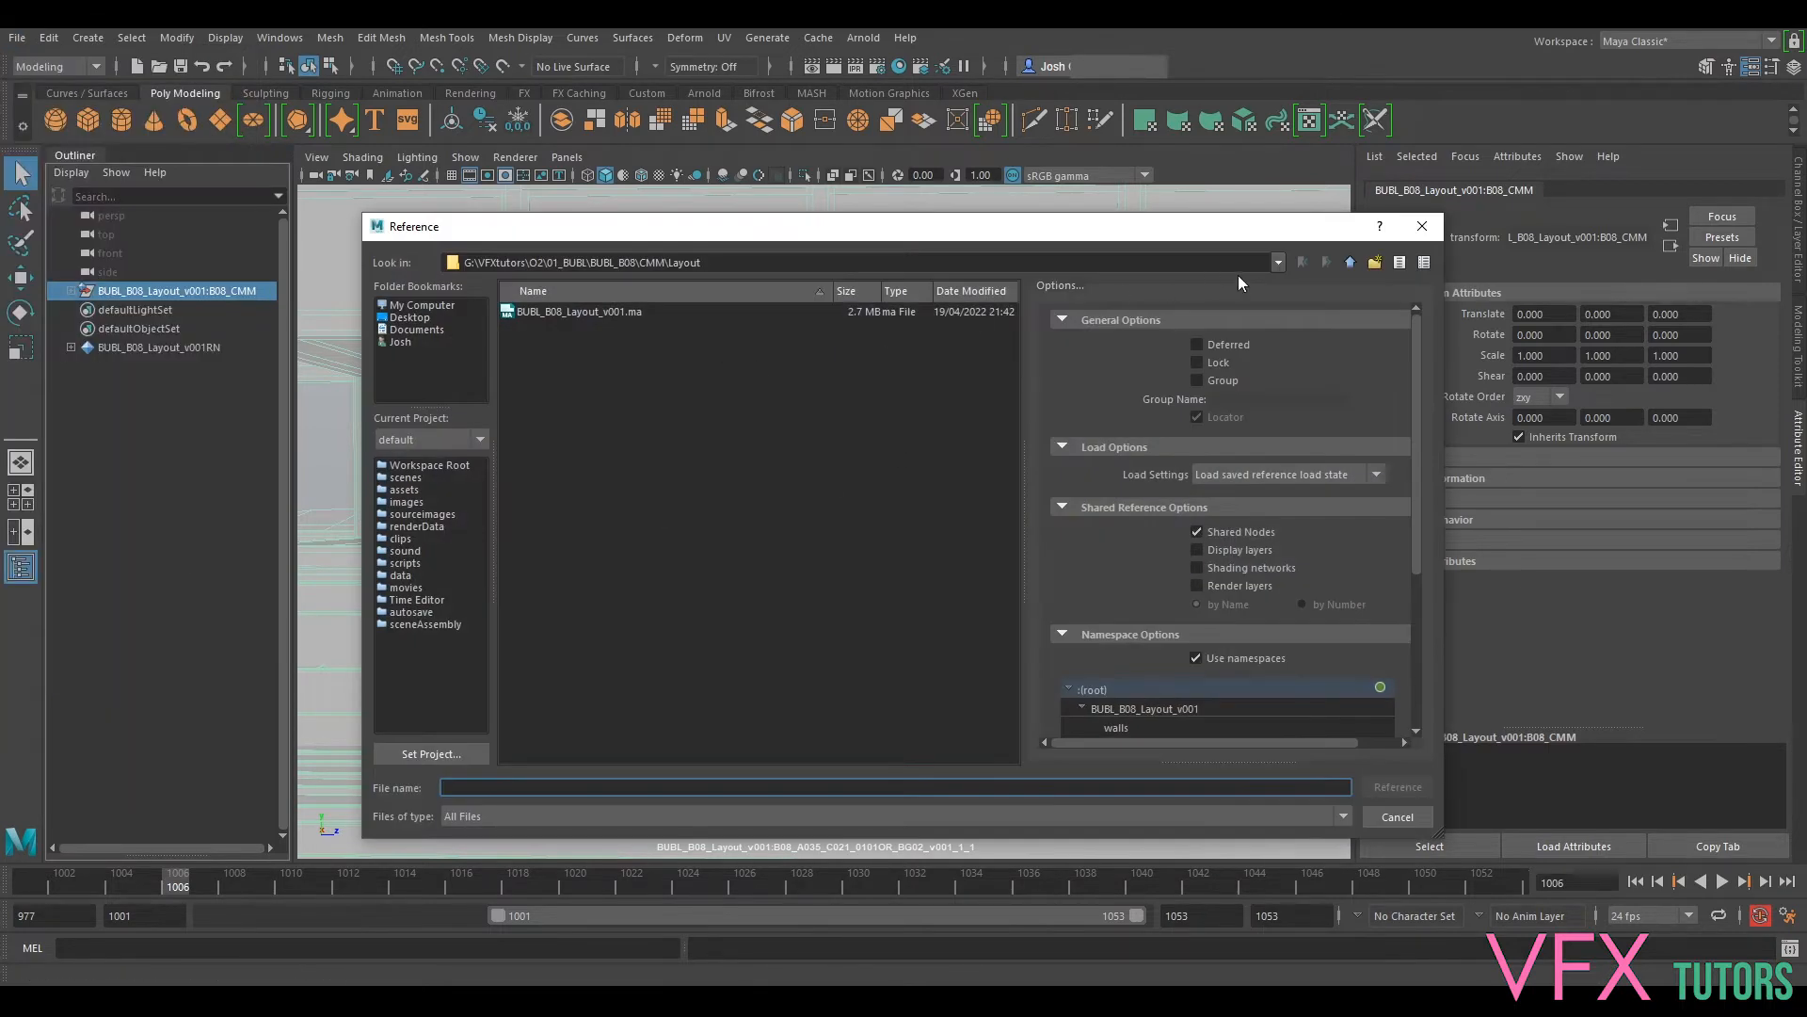
click(1348, 263)
click(1349, 262)
click(1350, 263)
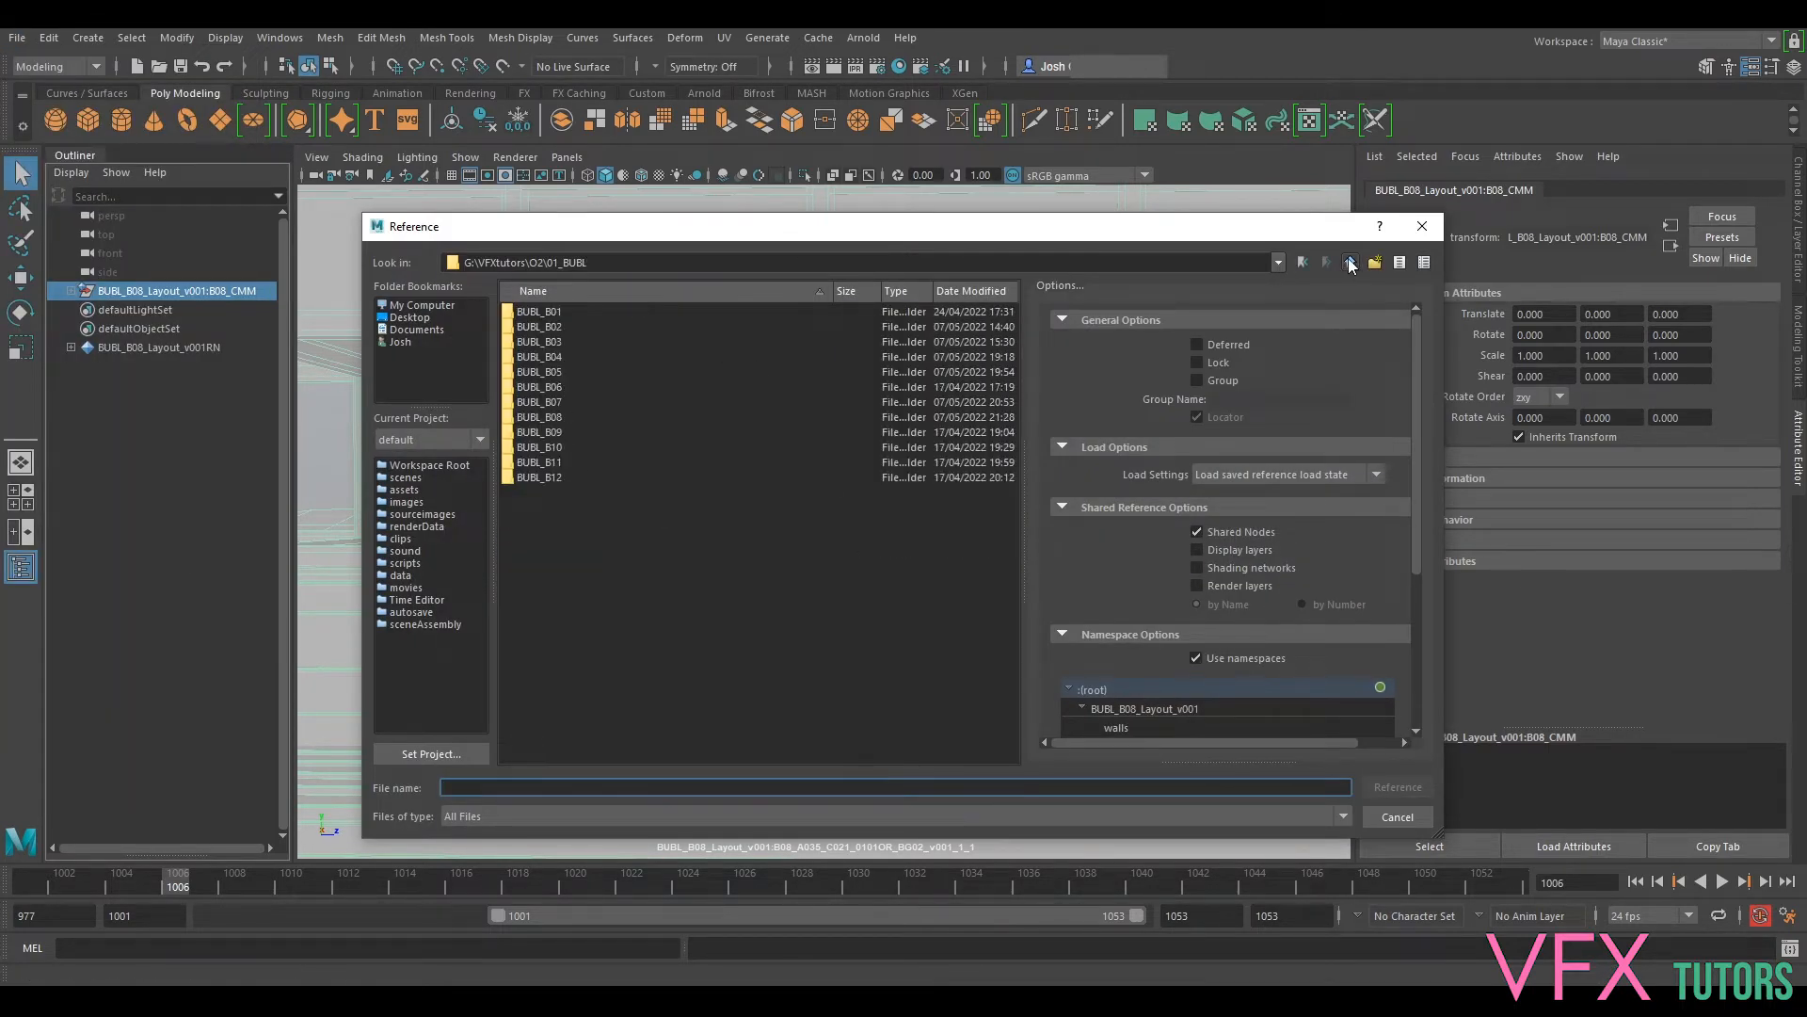
click(1350, 264)
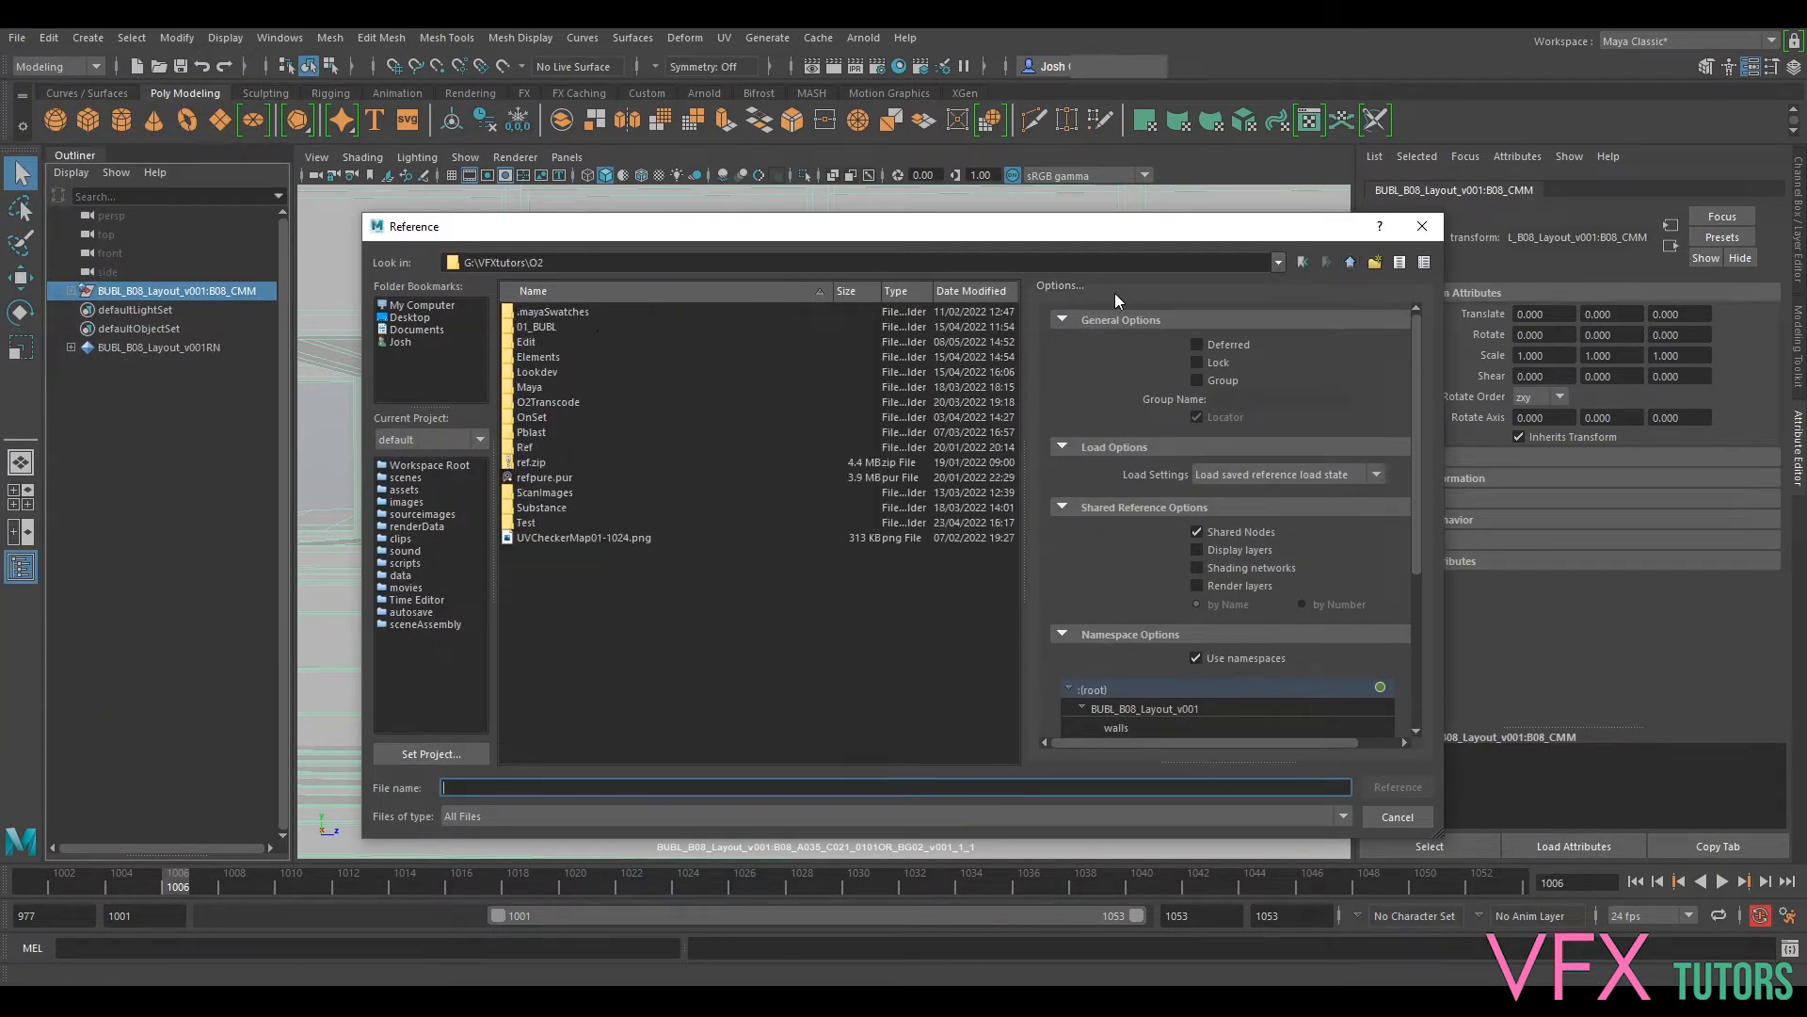
double_click(550, 373)
double_click(548, 328)
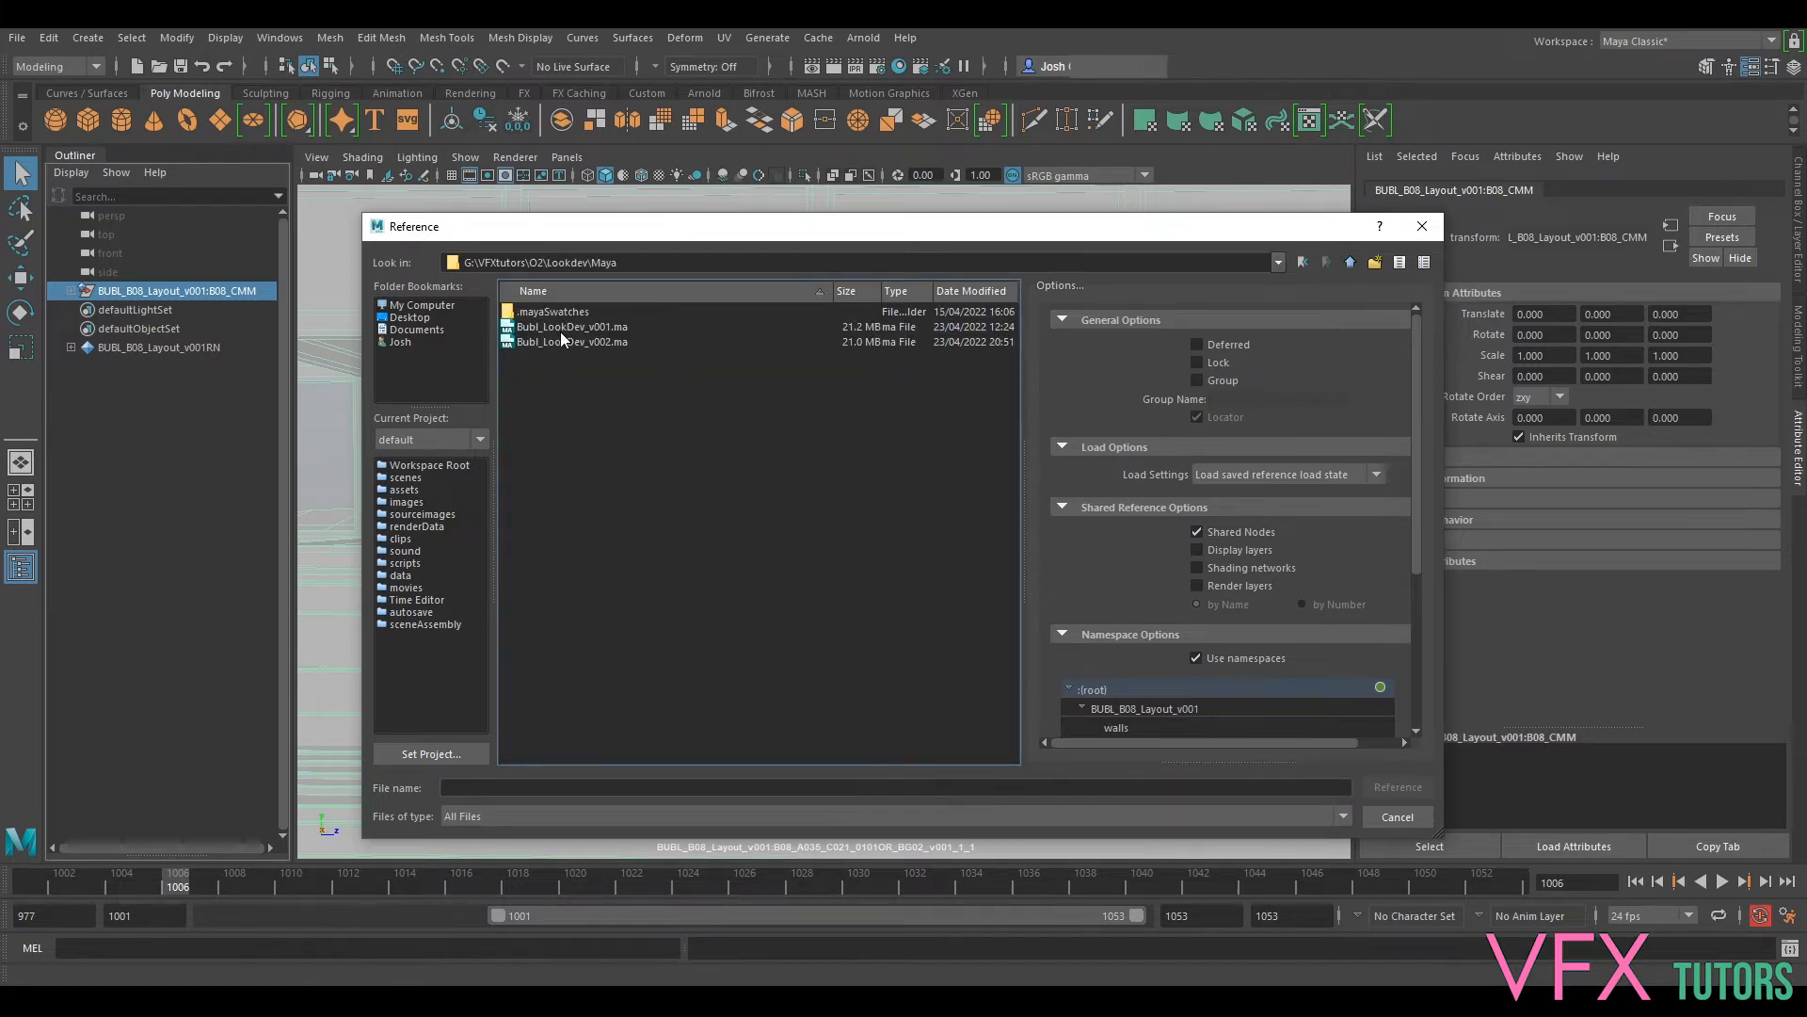
Step: Reference Bubl_LookDev_v001.ma into the shot, keeping the default reference and namespace options
click(575, 340)
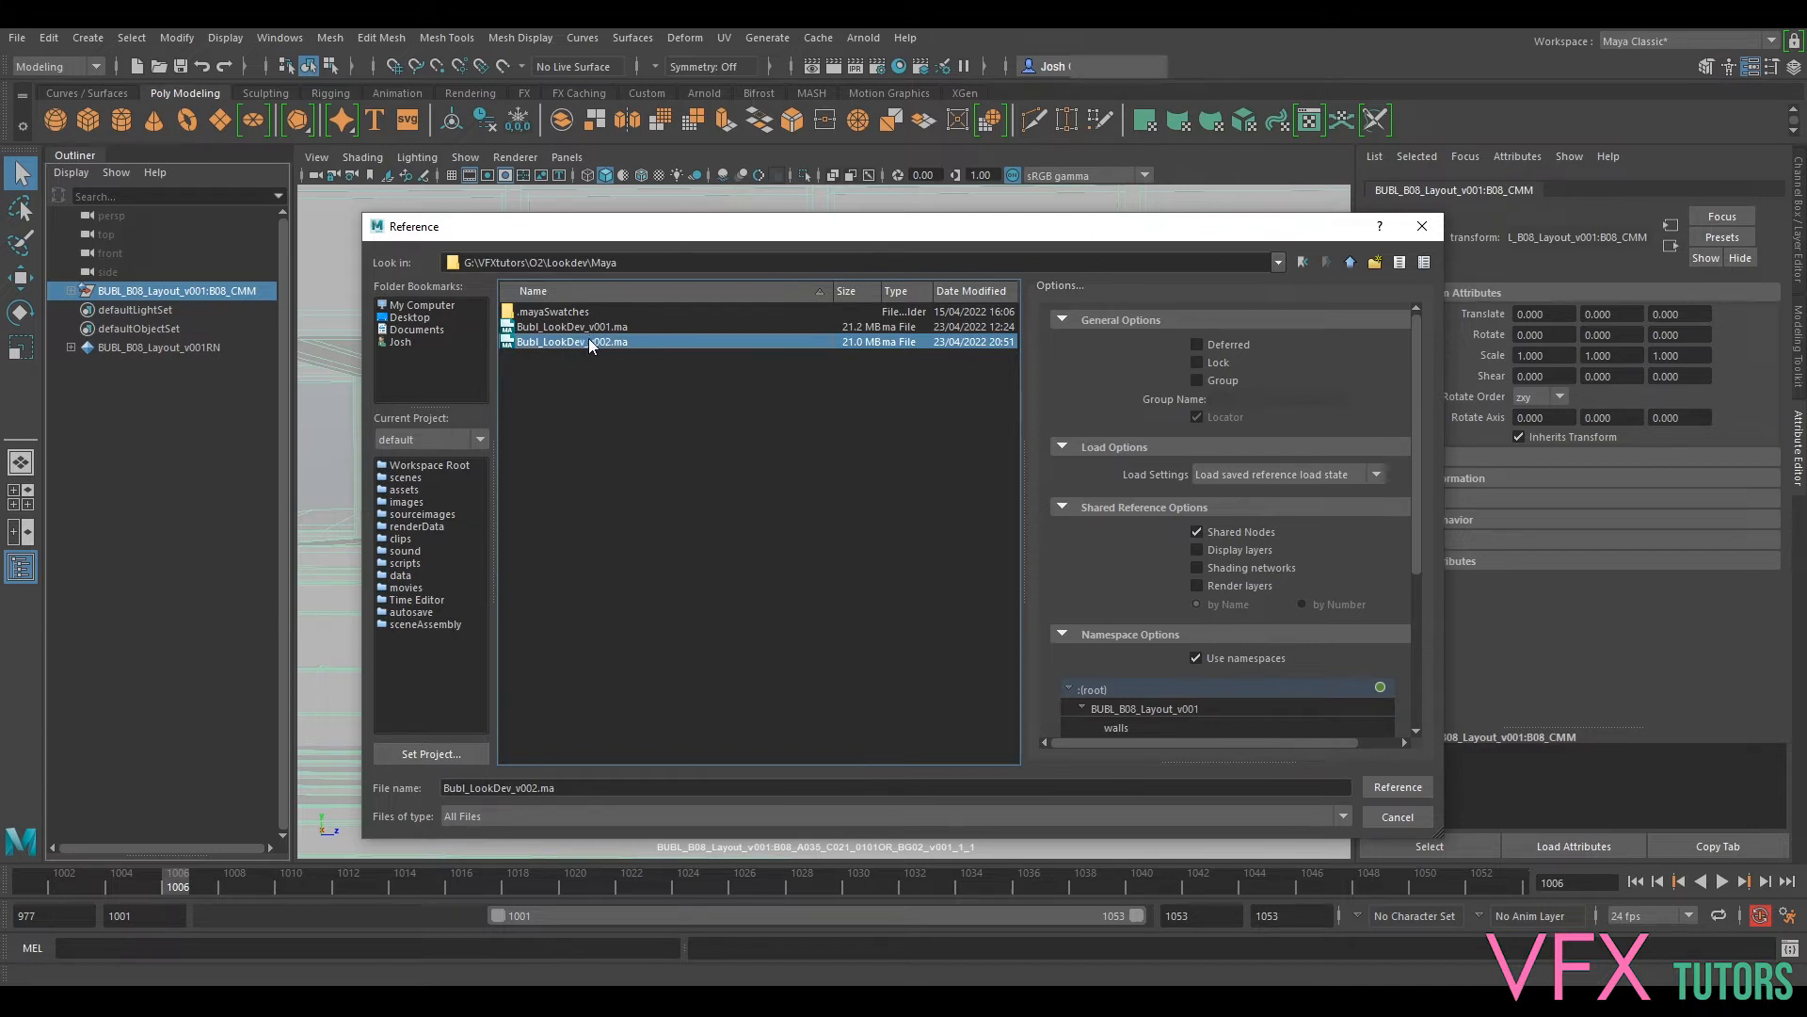
click(607, 327)
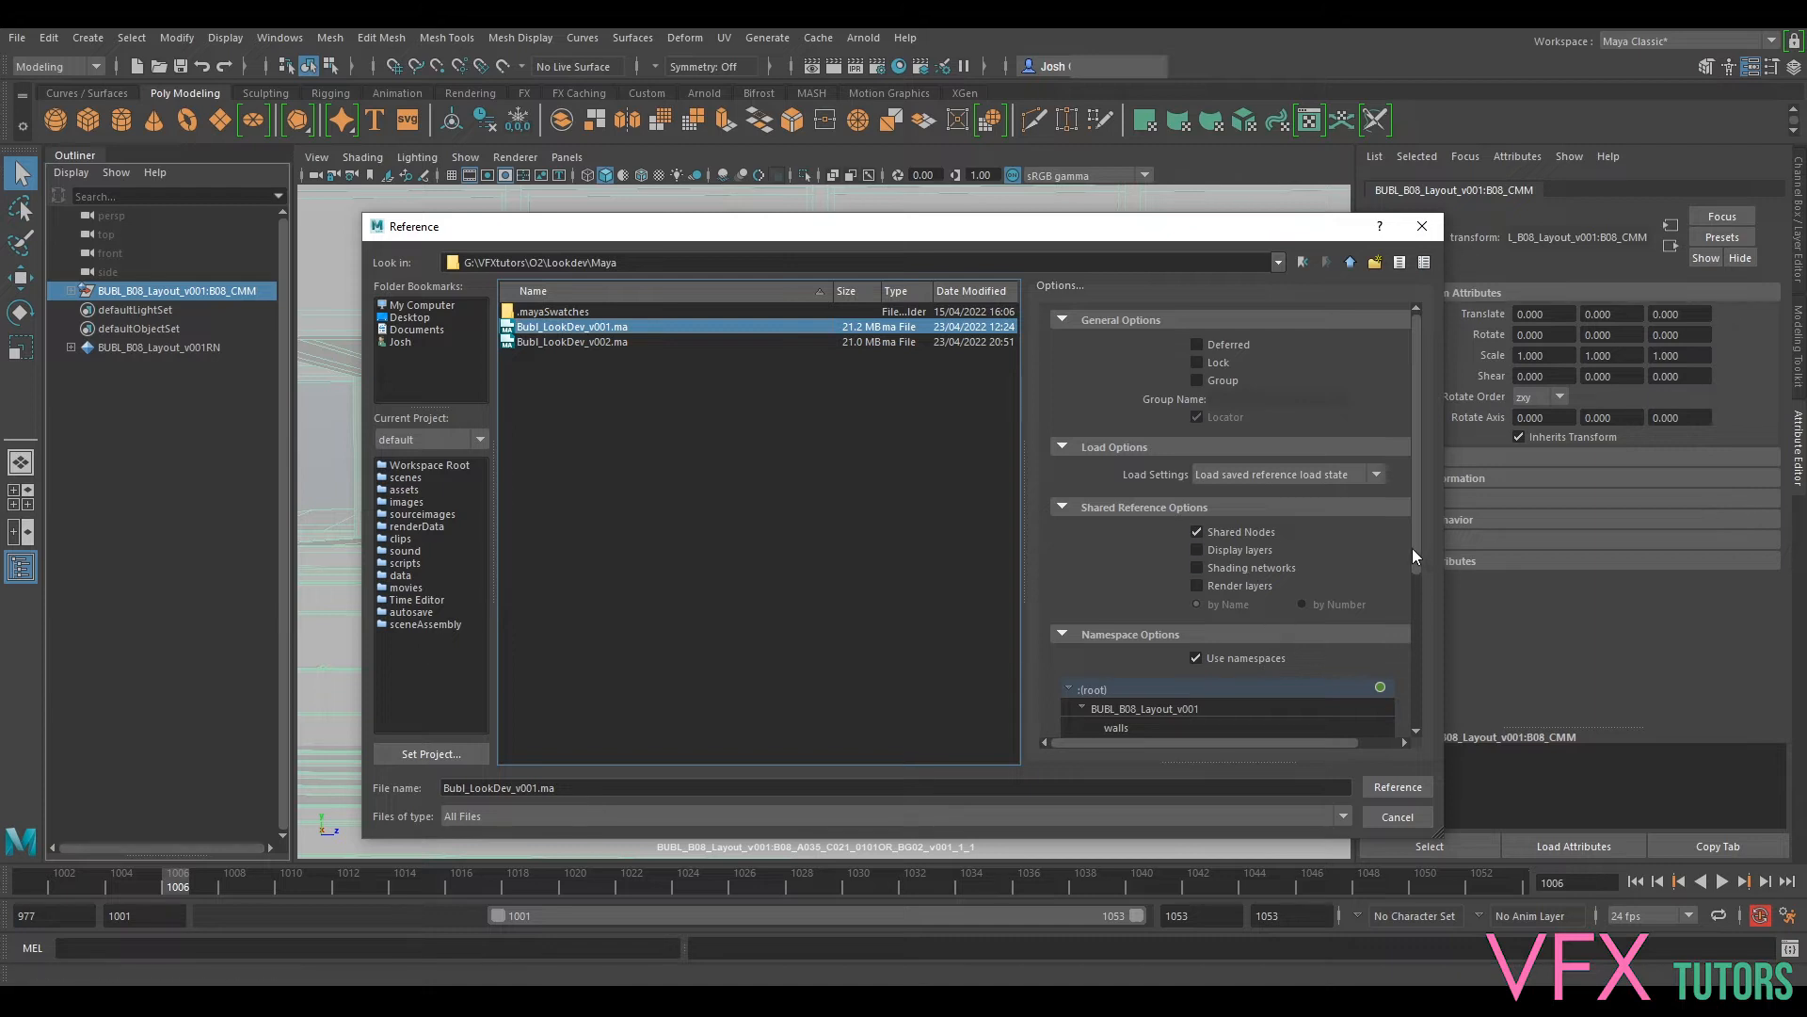
drag(1413, 549, 1420, 583)
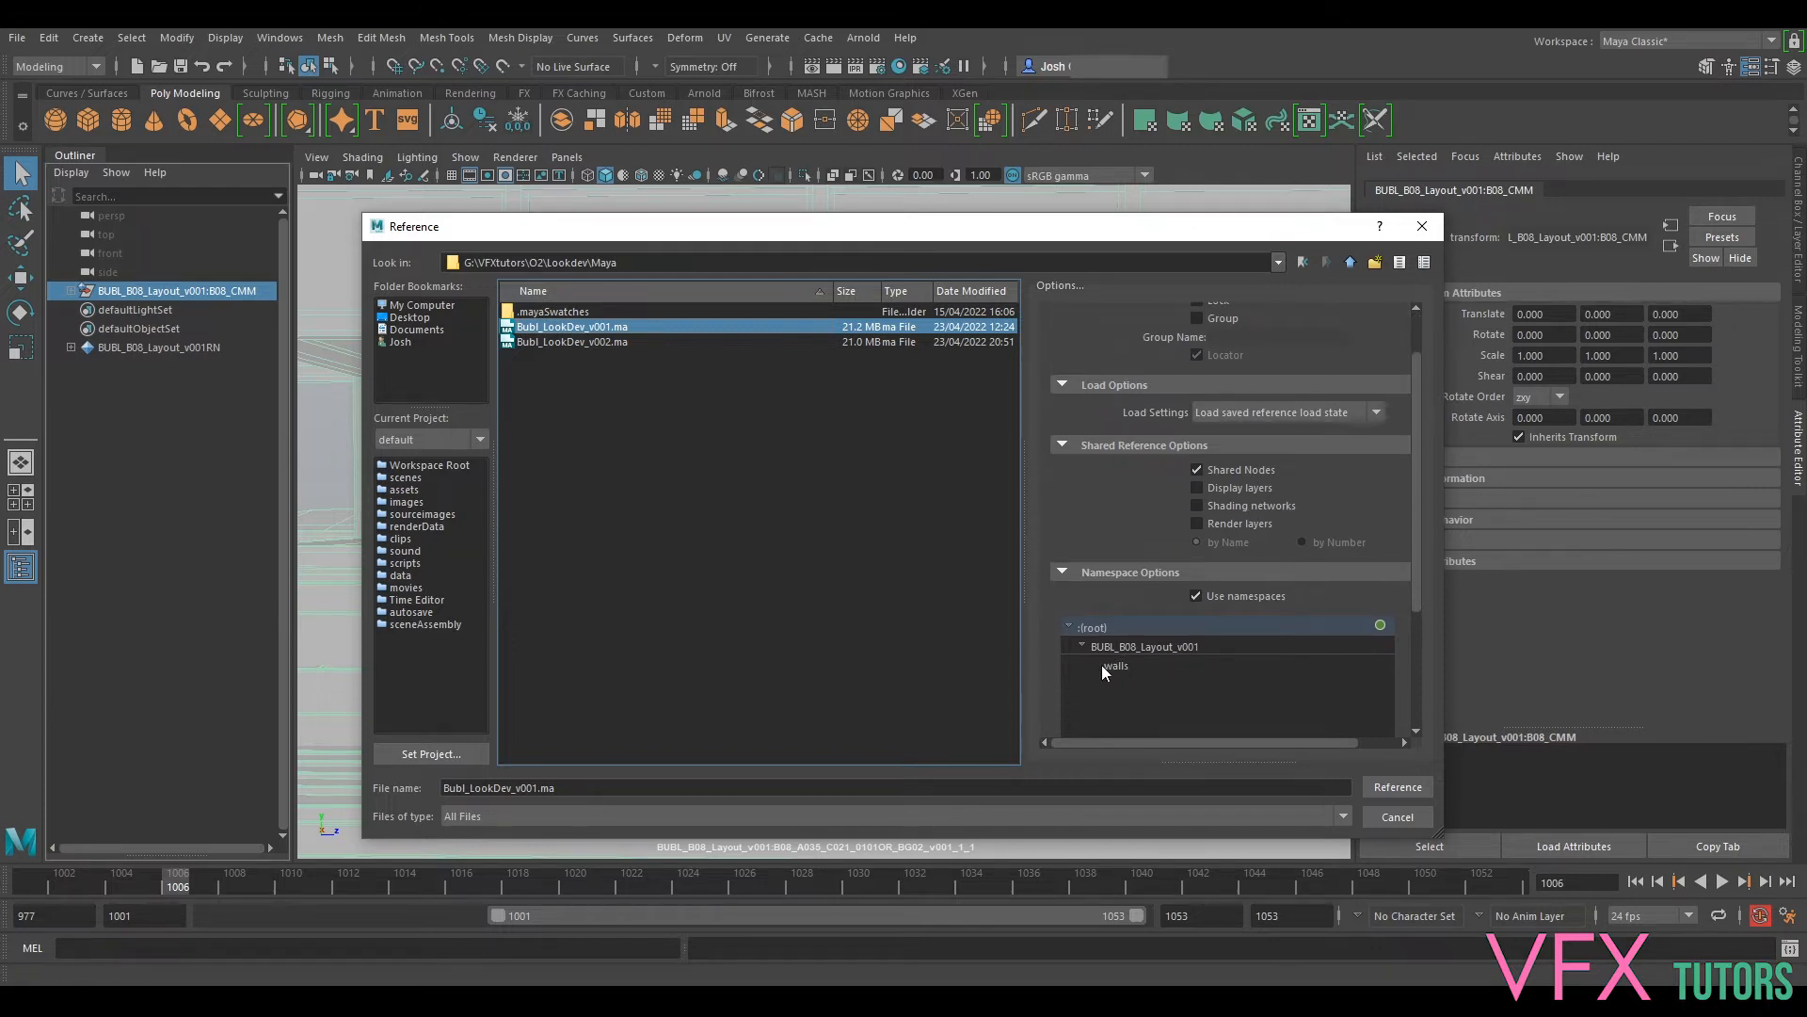
drag(1415, 581, 1426, 541)
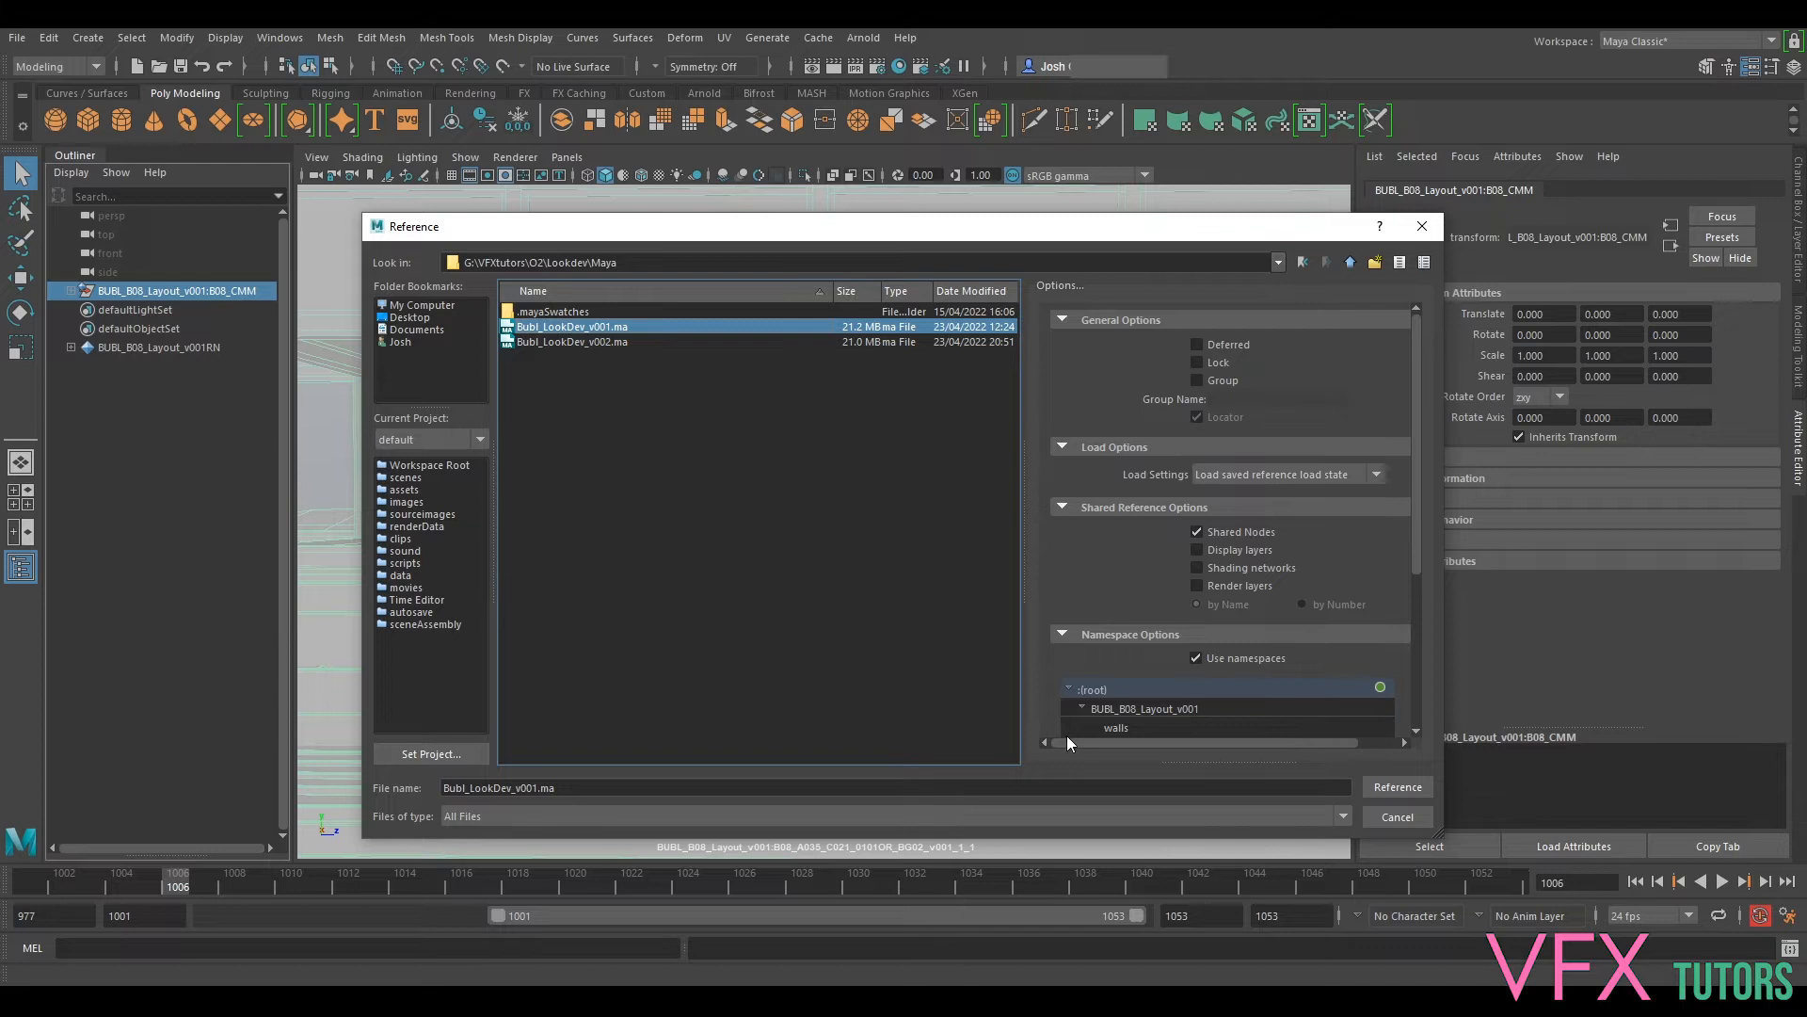
click(1398, 787)
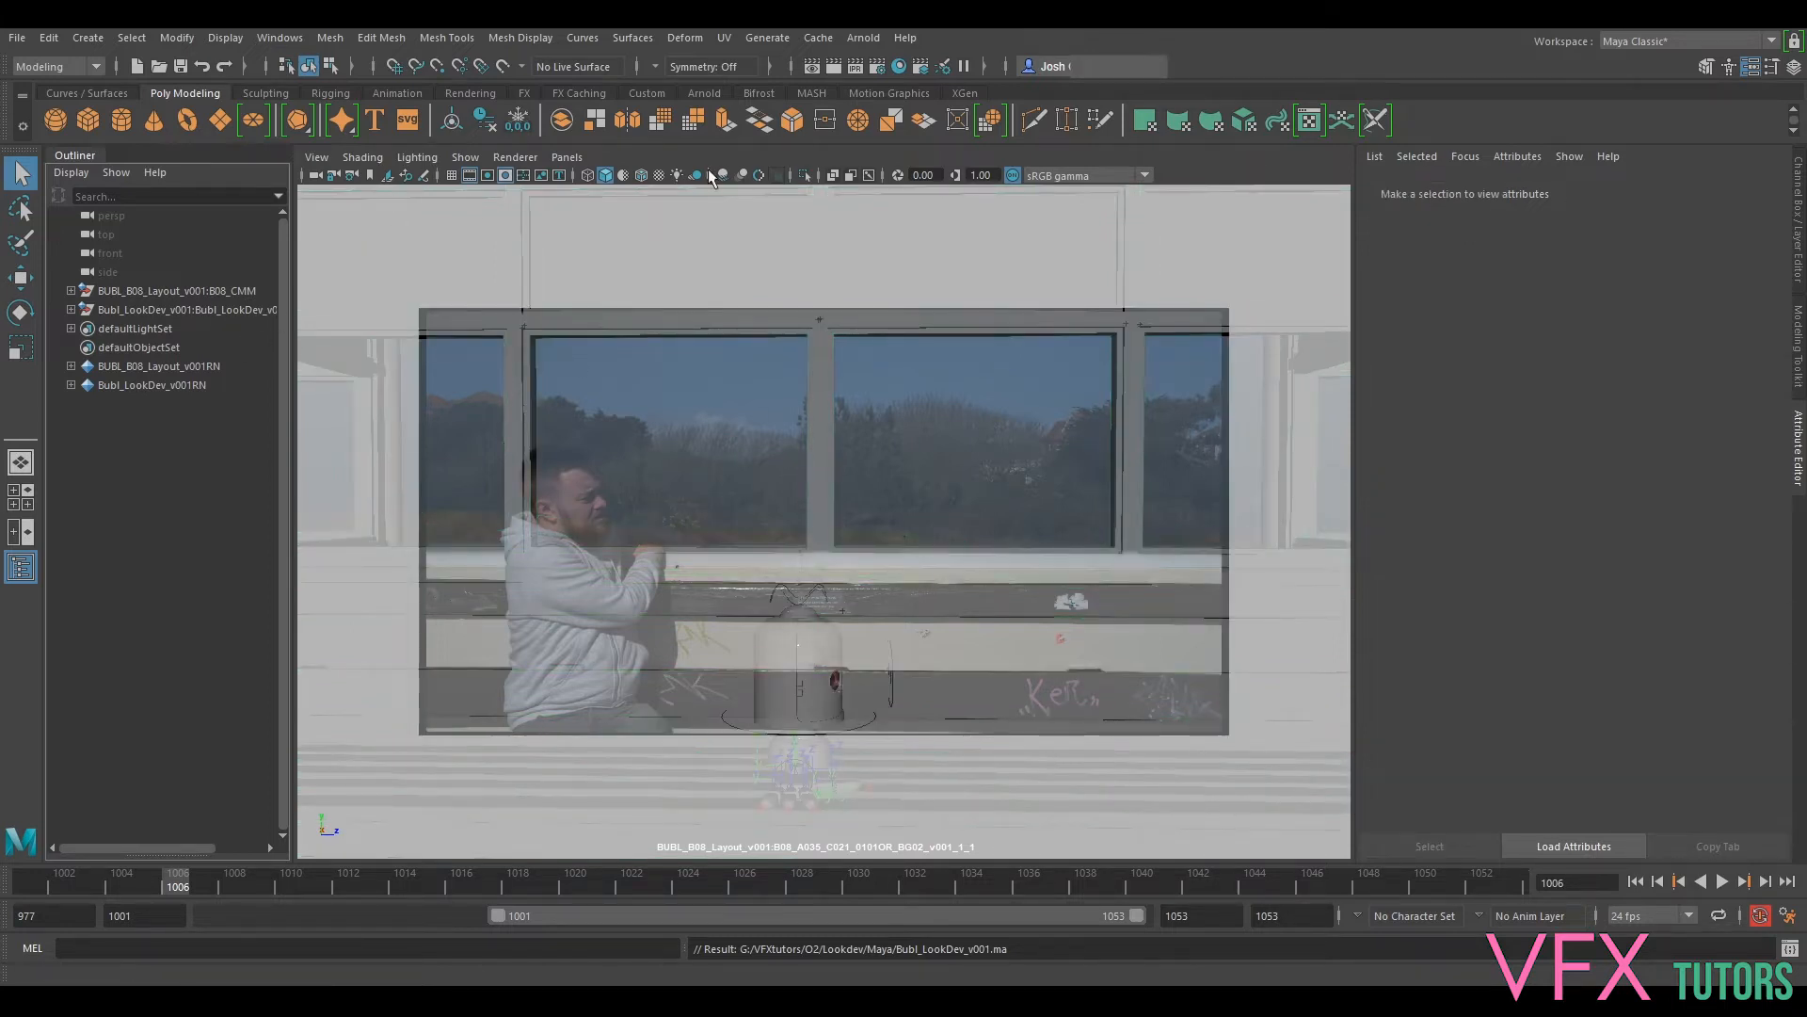
Step: Switch the viewport to the persp camera and bring the Bubl robot and the bench into view
click(568, 157)
mouse_move(595, 174)
click(828, 194)
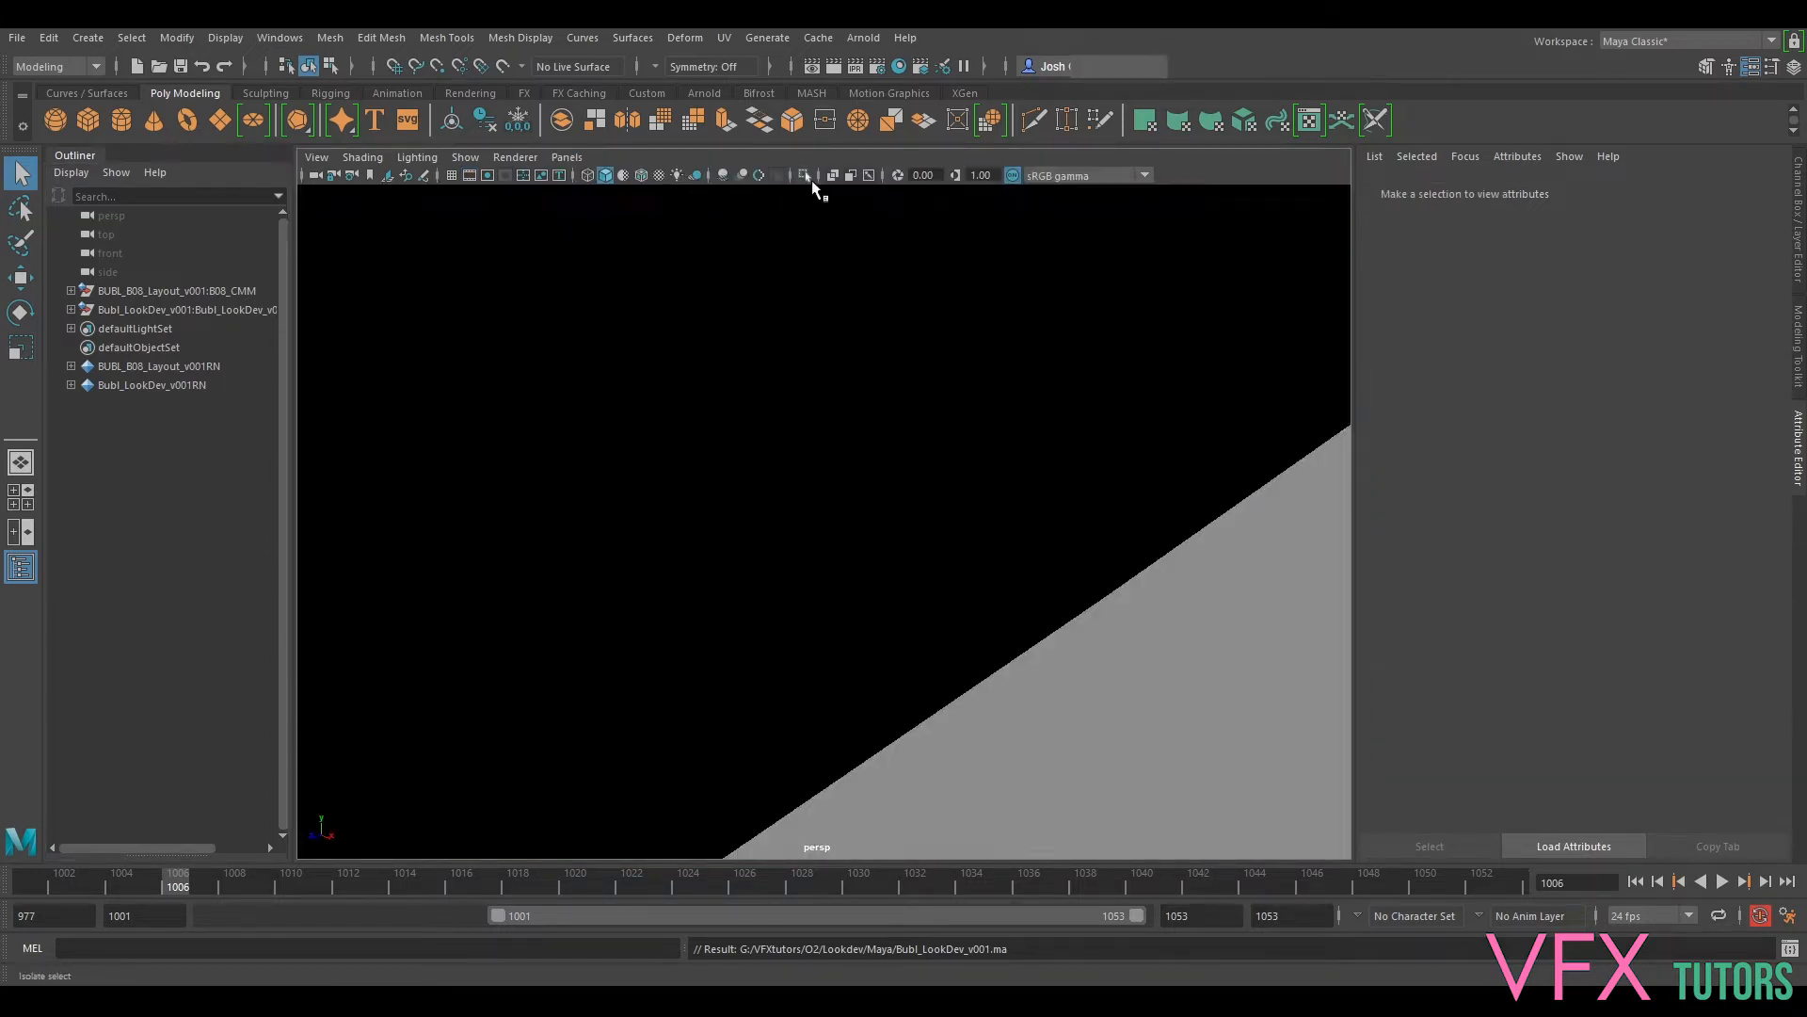
alt+drag(827, 381, 1029, 381)
alt+right_drag(1028, 382, 750, 339)
alt+drag(751, 339, 863, 405)
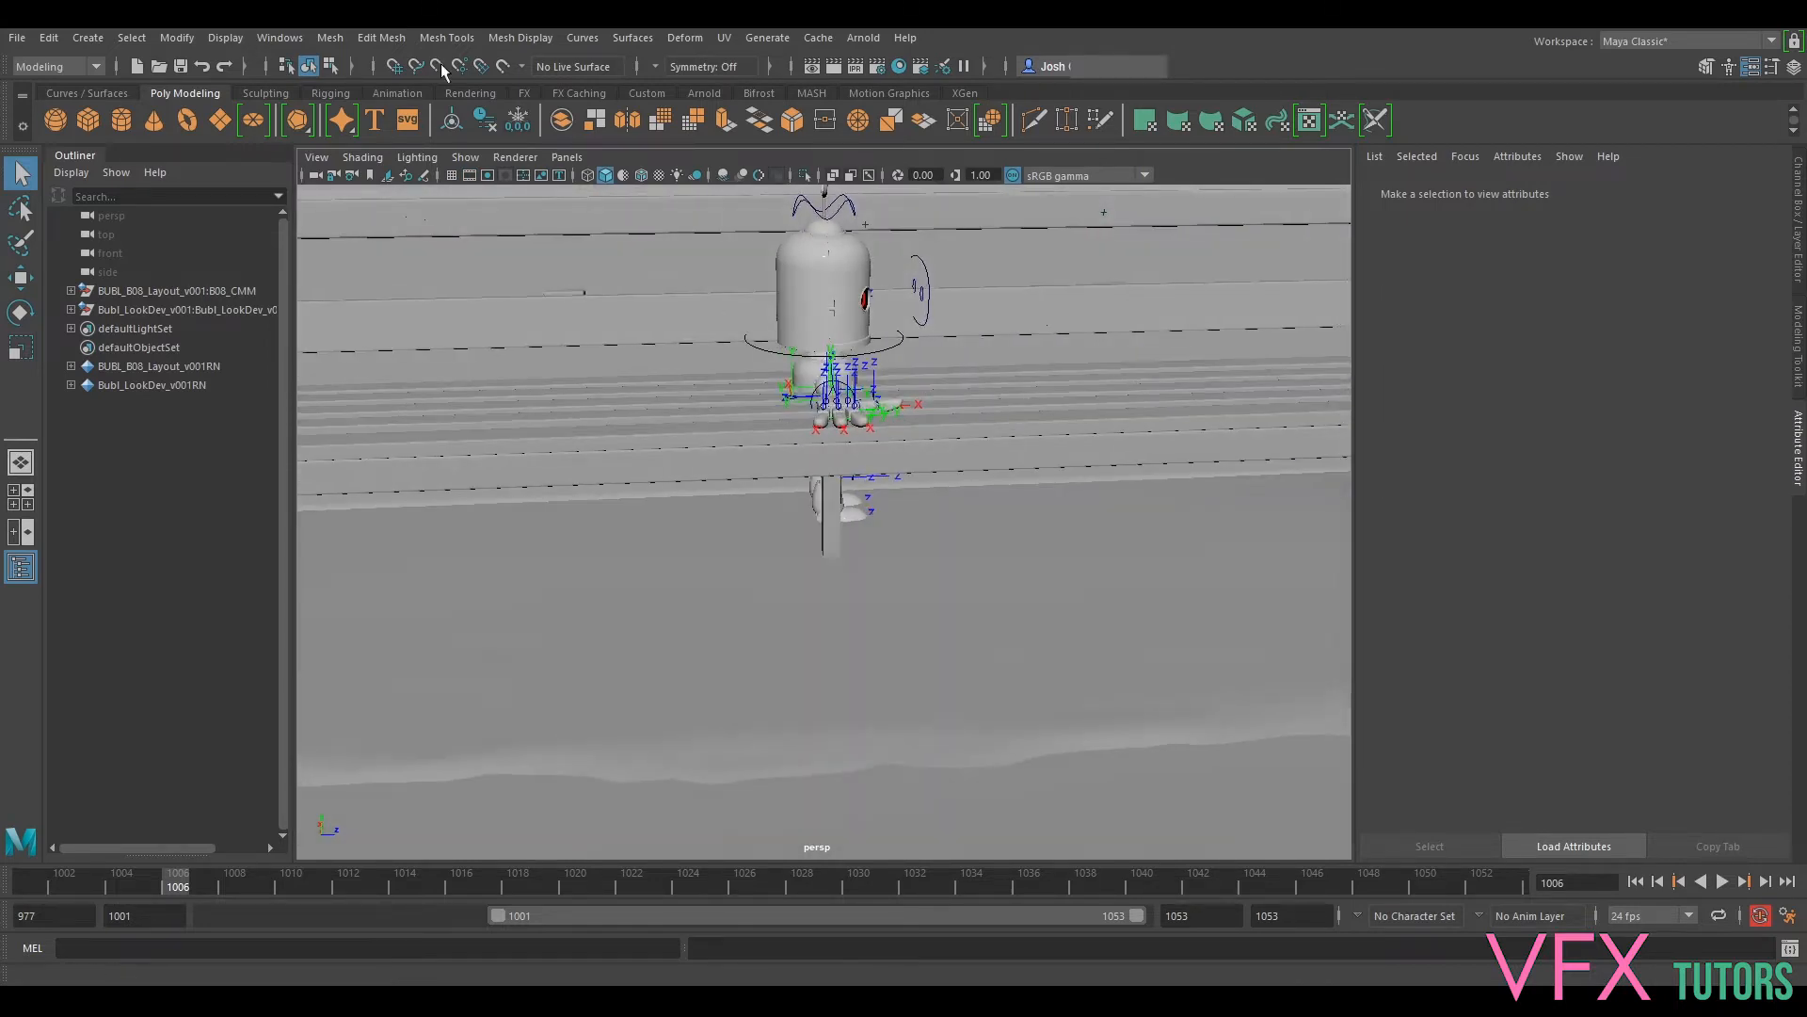
Step: Hide Handles in the perspective viewport, leaving the robot and the bench in view
click(465, 157)
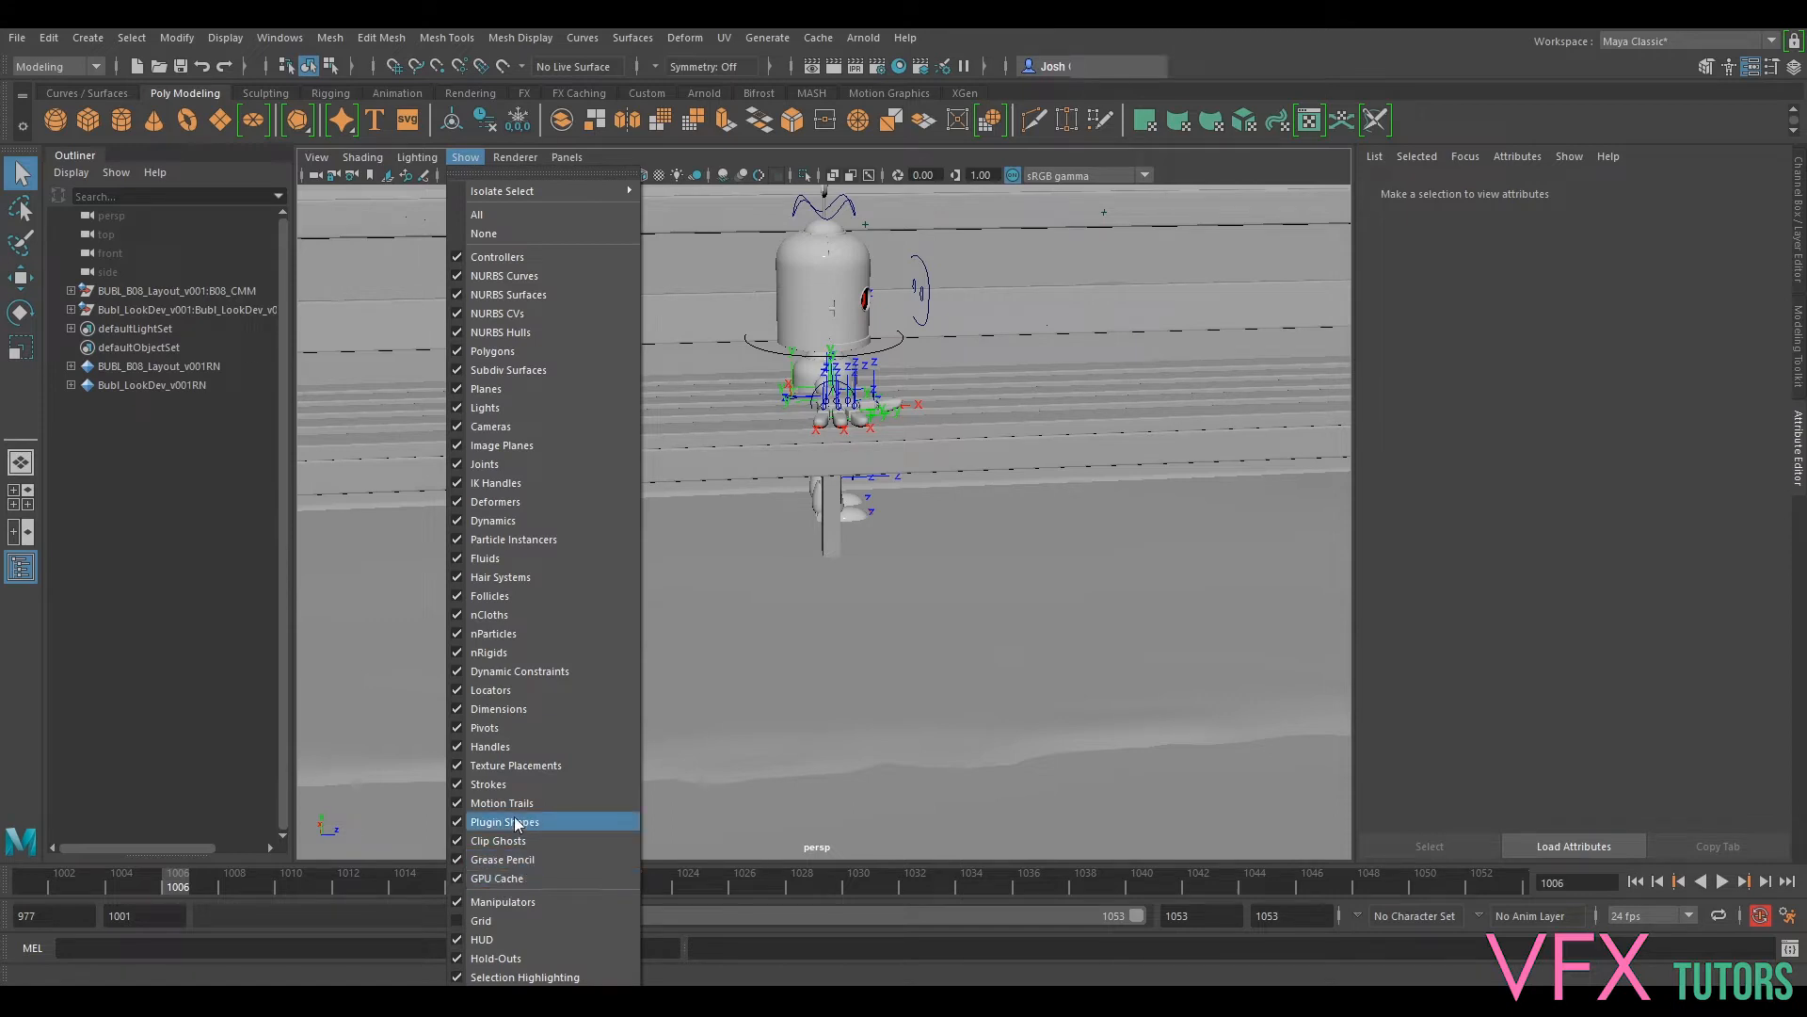
click(499, 746)
alt+drag(1003, 399, 980, 392)
alt+middle_drag(1074, 369, 946, 450)
Step: Set the BUBL_B08_Layout_v001:layer1 display layer to Reference so the set geometry cannot be selected
click(241, 312)
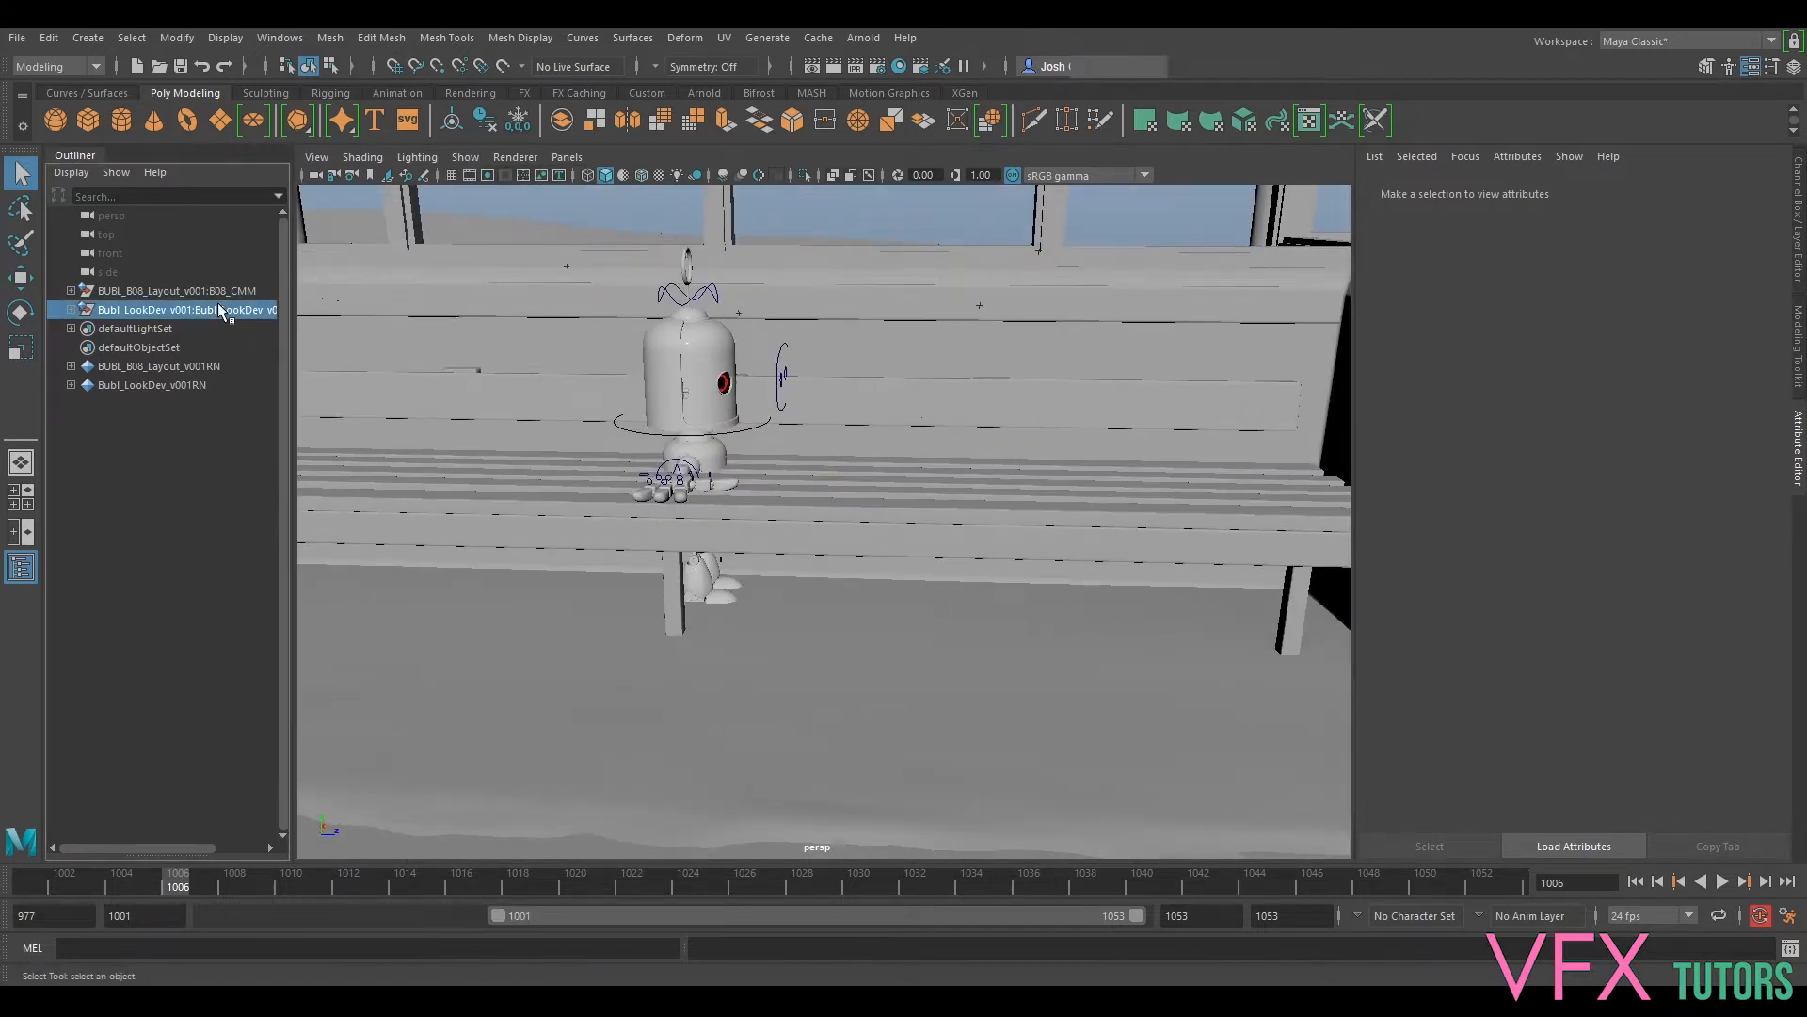
click(219, 289)
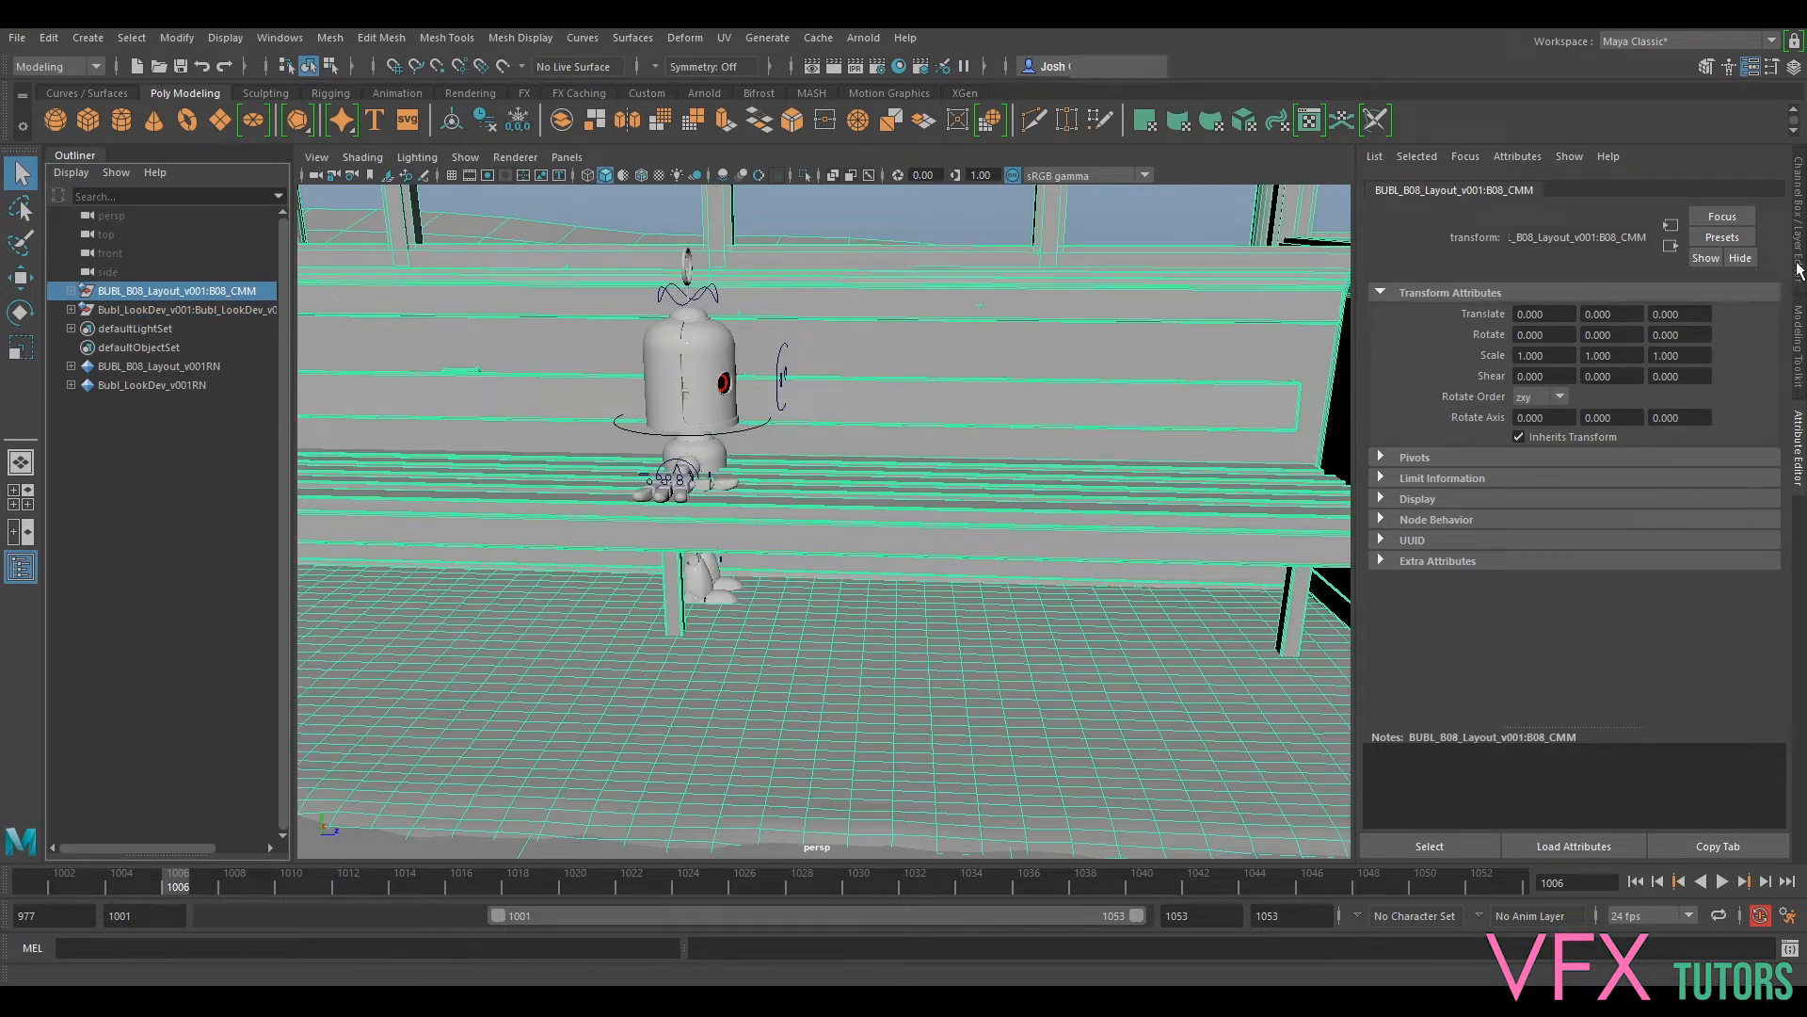
click(1798, 268)
click(1422, 730)
click(1421, 731)
click(1055, 351)
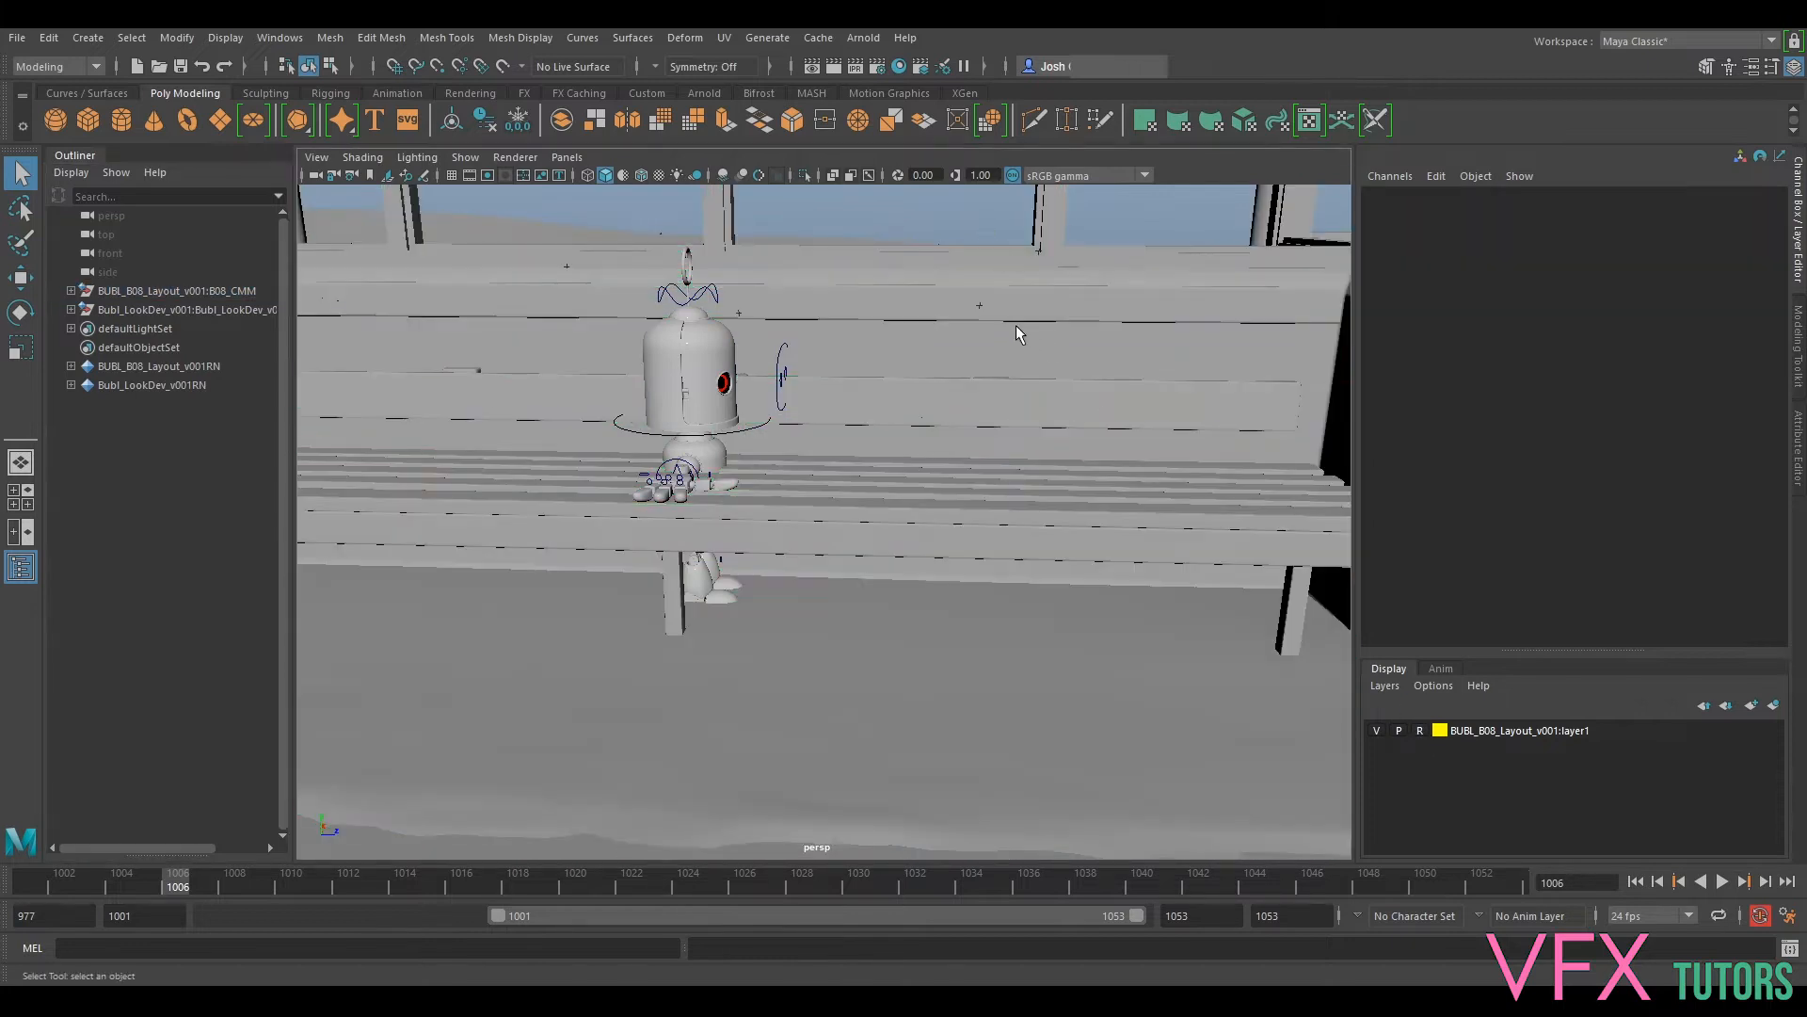
Step: Expand the B08_CMM layout group and hide its cameraPGroup tracking points
click(72, 291)
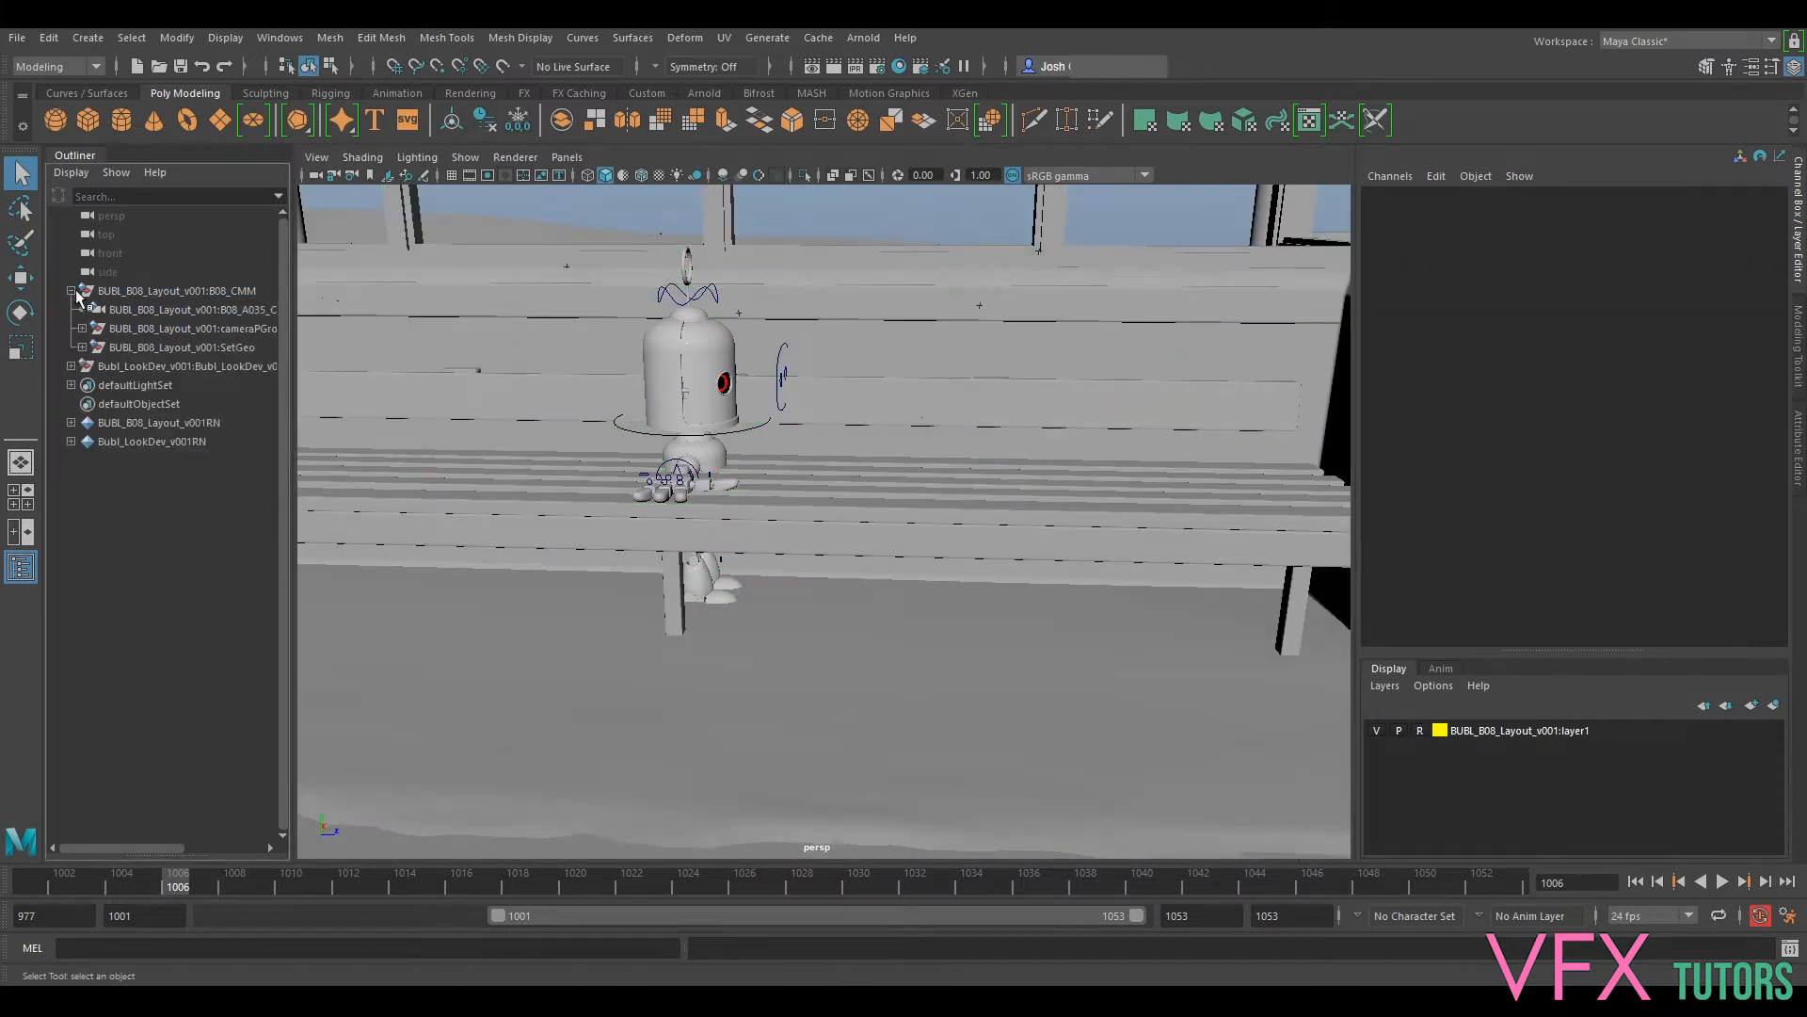
click(200, 329)
key(h)
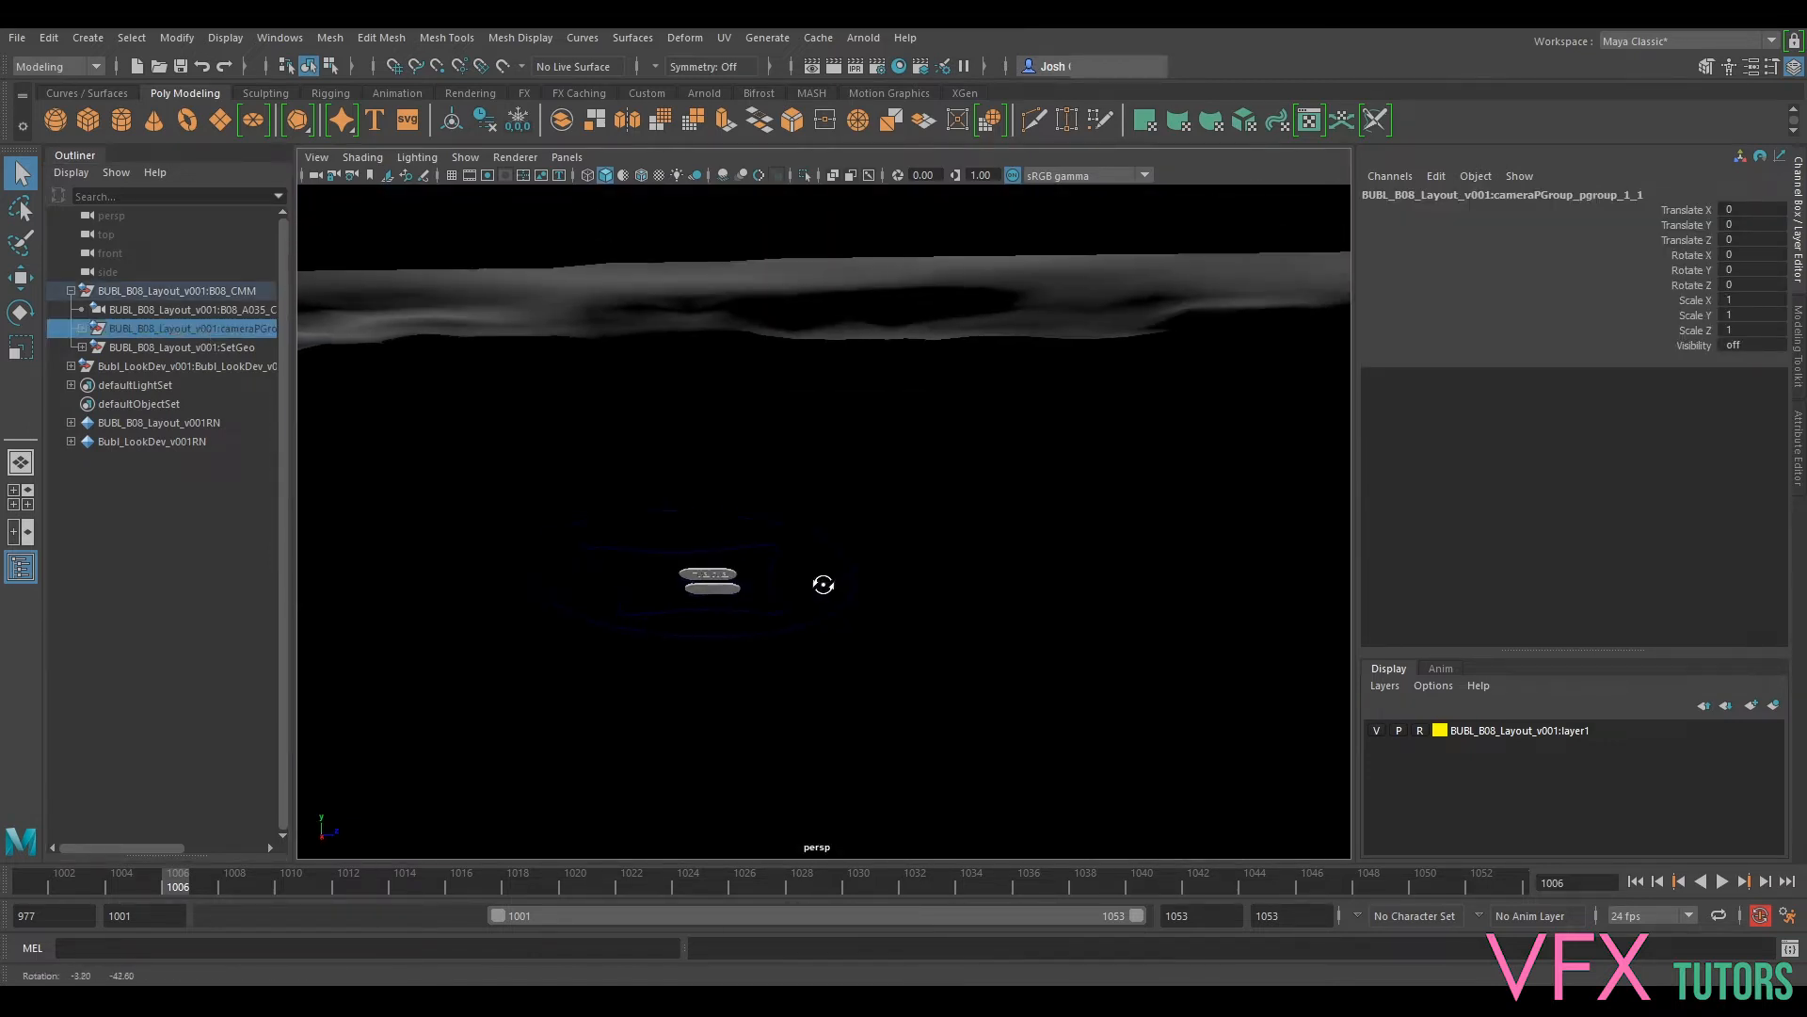
Step: Select the robot's Main_ctrl and move it out in front of the bench, to about -27.2 in Translate X
drag(837, 552, 866, 570)
key(f)
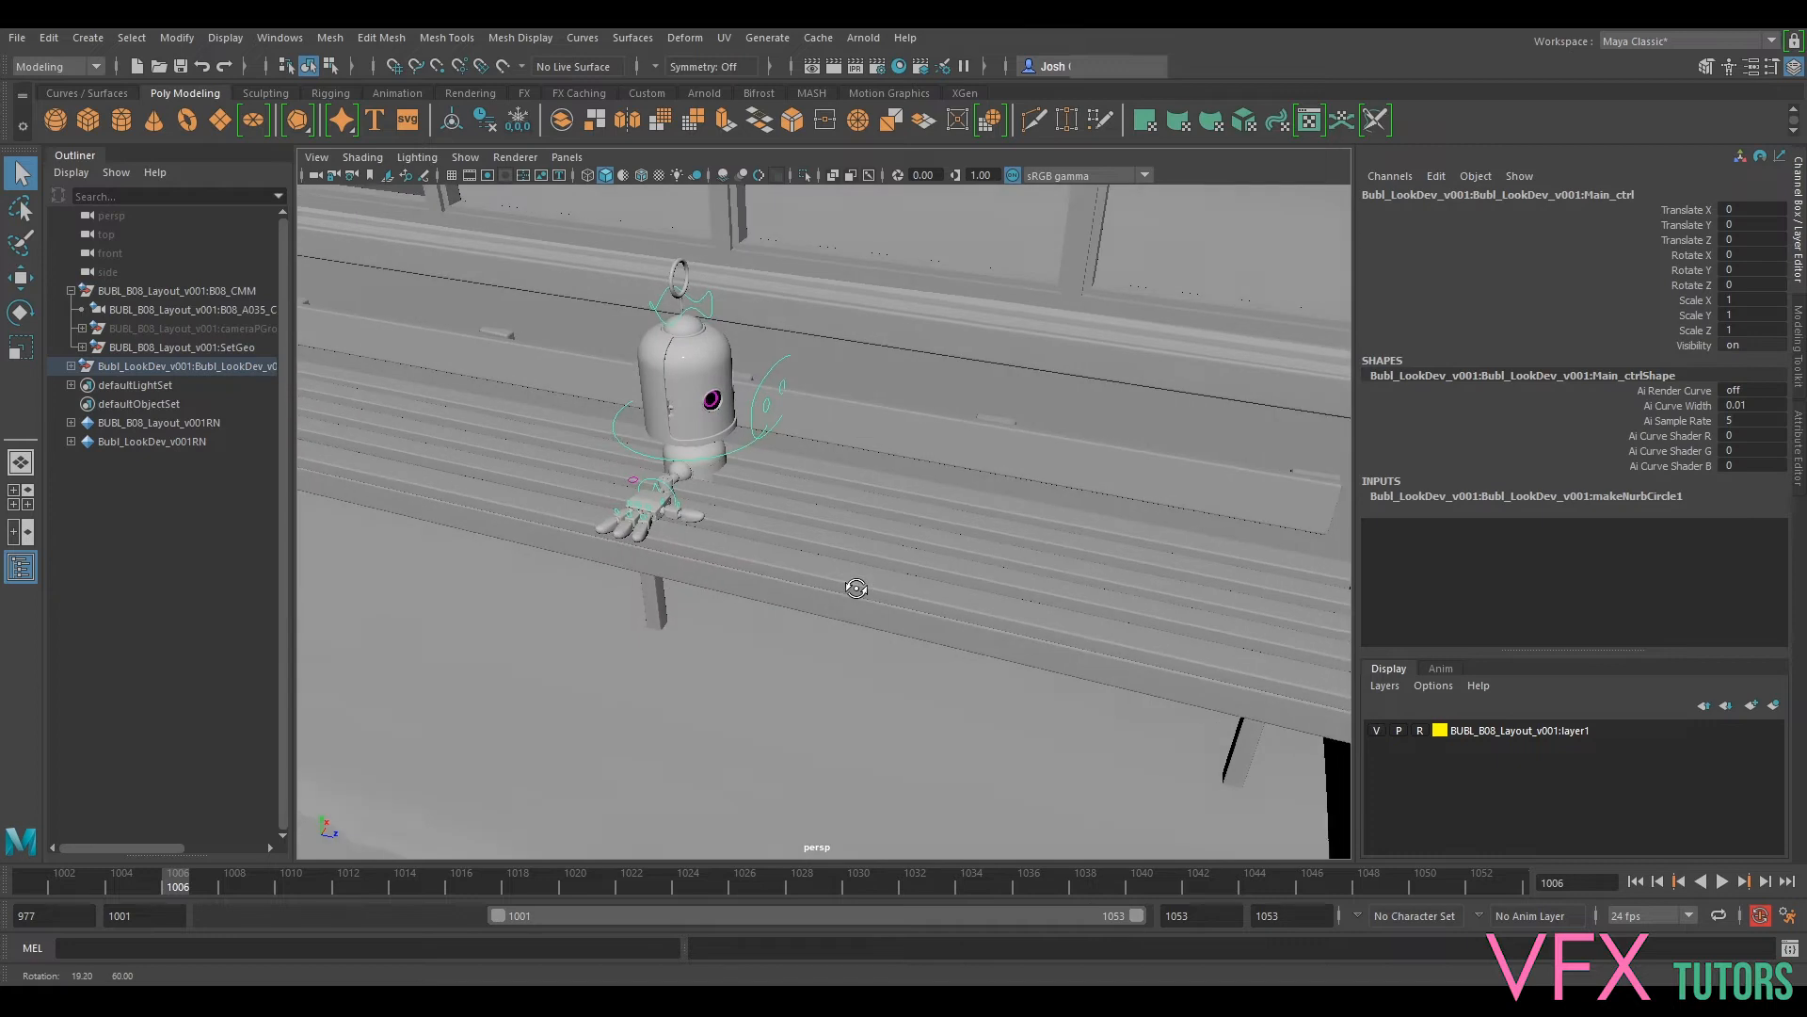
key(w)
drag(742, 546, 666, 675)
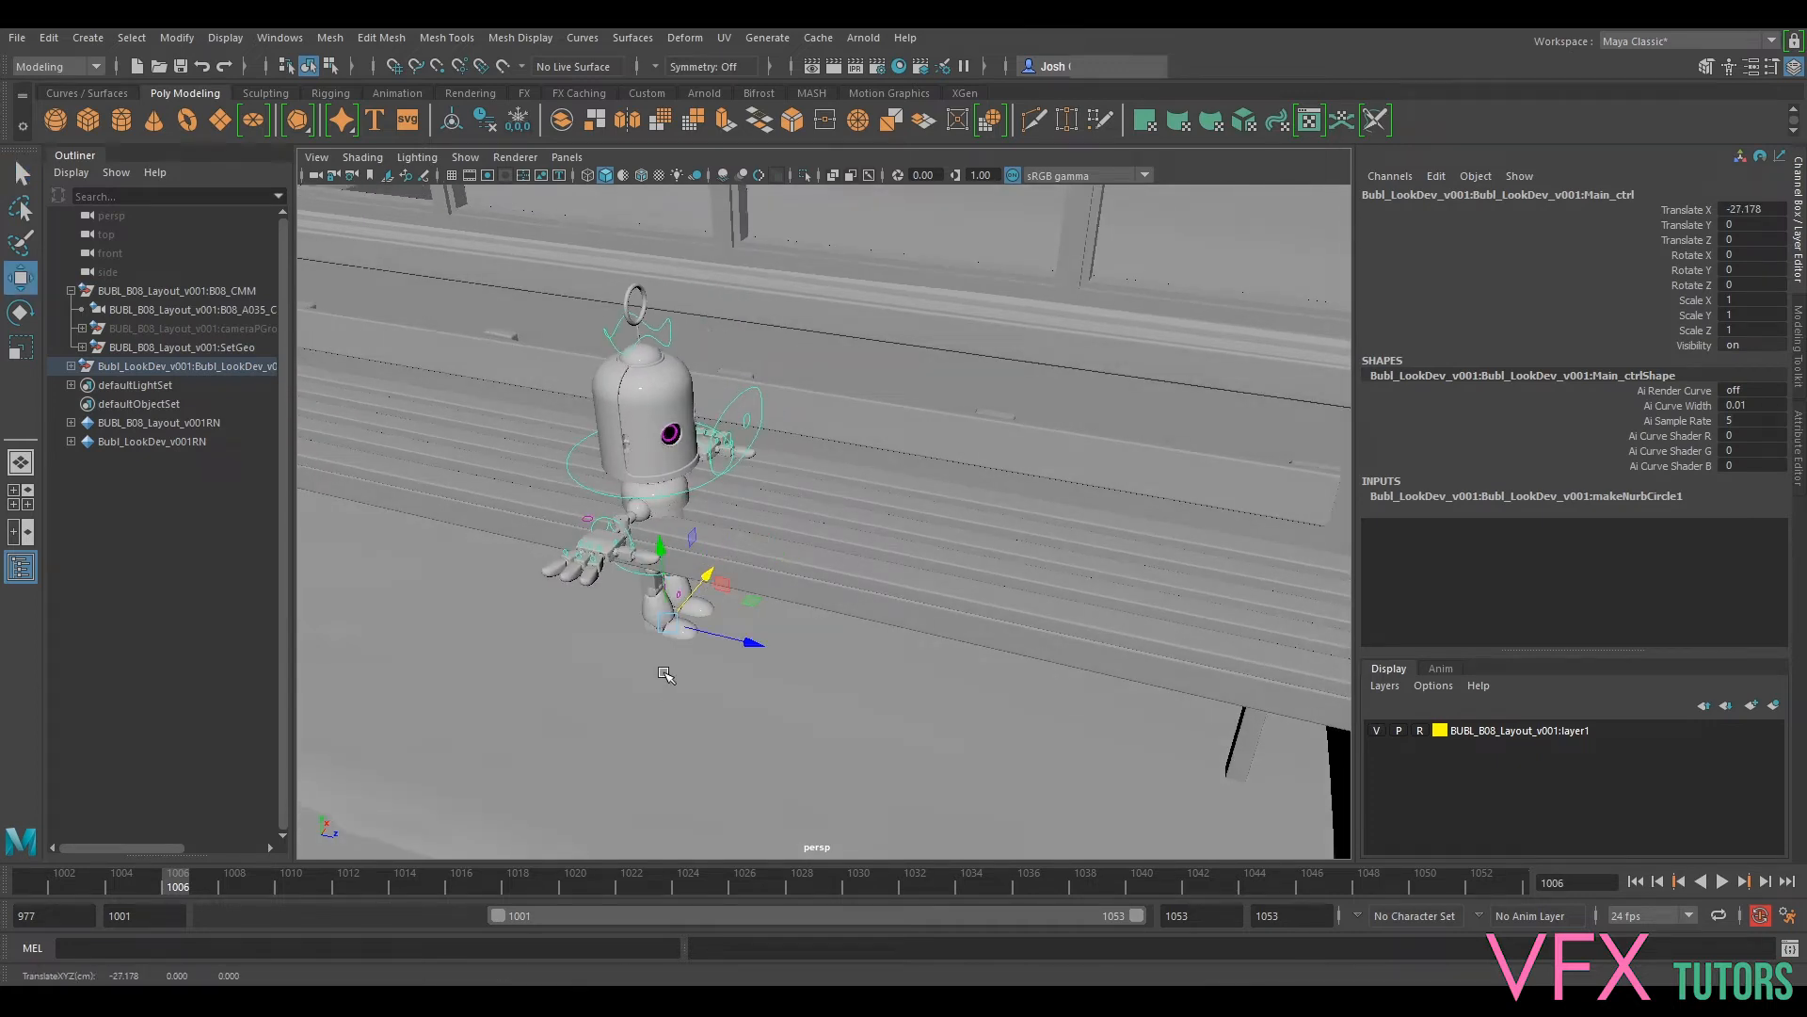
Step: Raise the robot onto the bench seat and slide it along, to about 47.7 in Translate Y and -9.6 in Z
alt+drag(665, 565, 565, 560)
alt+middle_drag(686, 528, 877, 484)
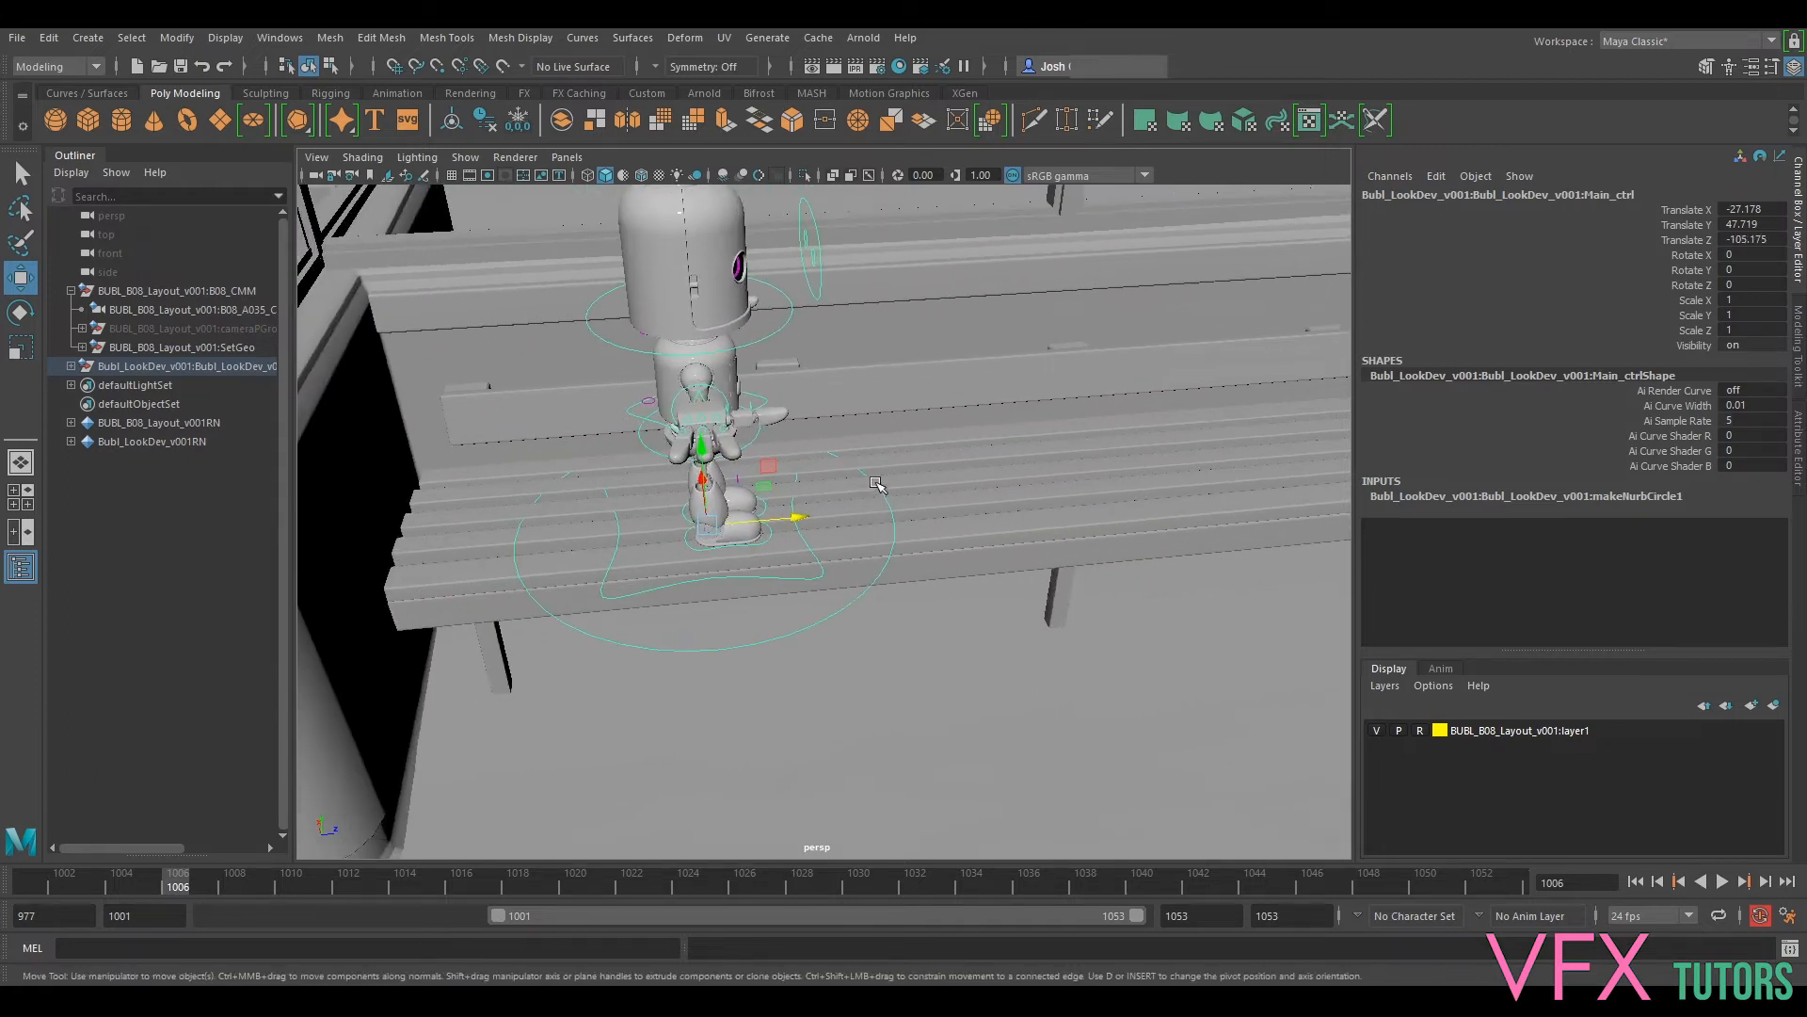
drag(761, 516, 1100, 489)
alt+middle_drag(1221, 406, 1008, 486)
scroll(1008, 486, up, 3)
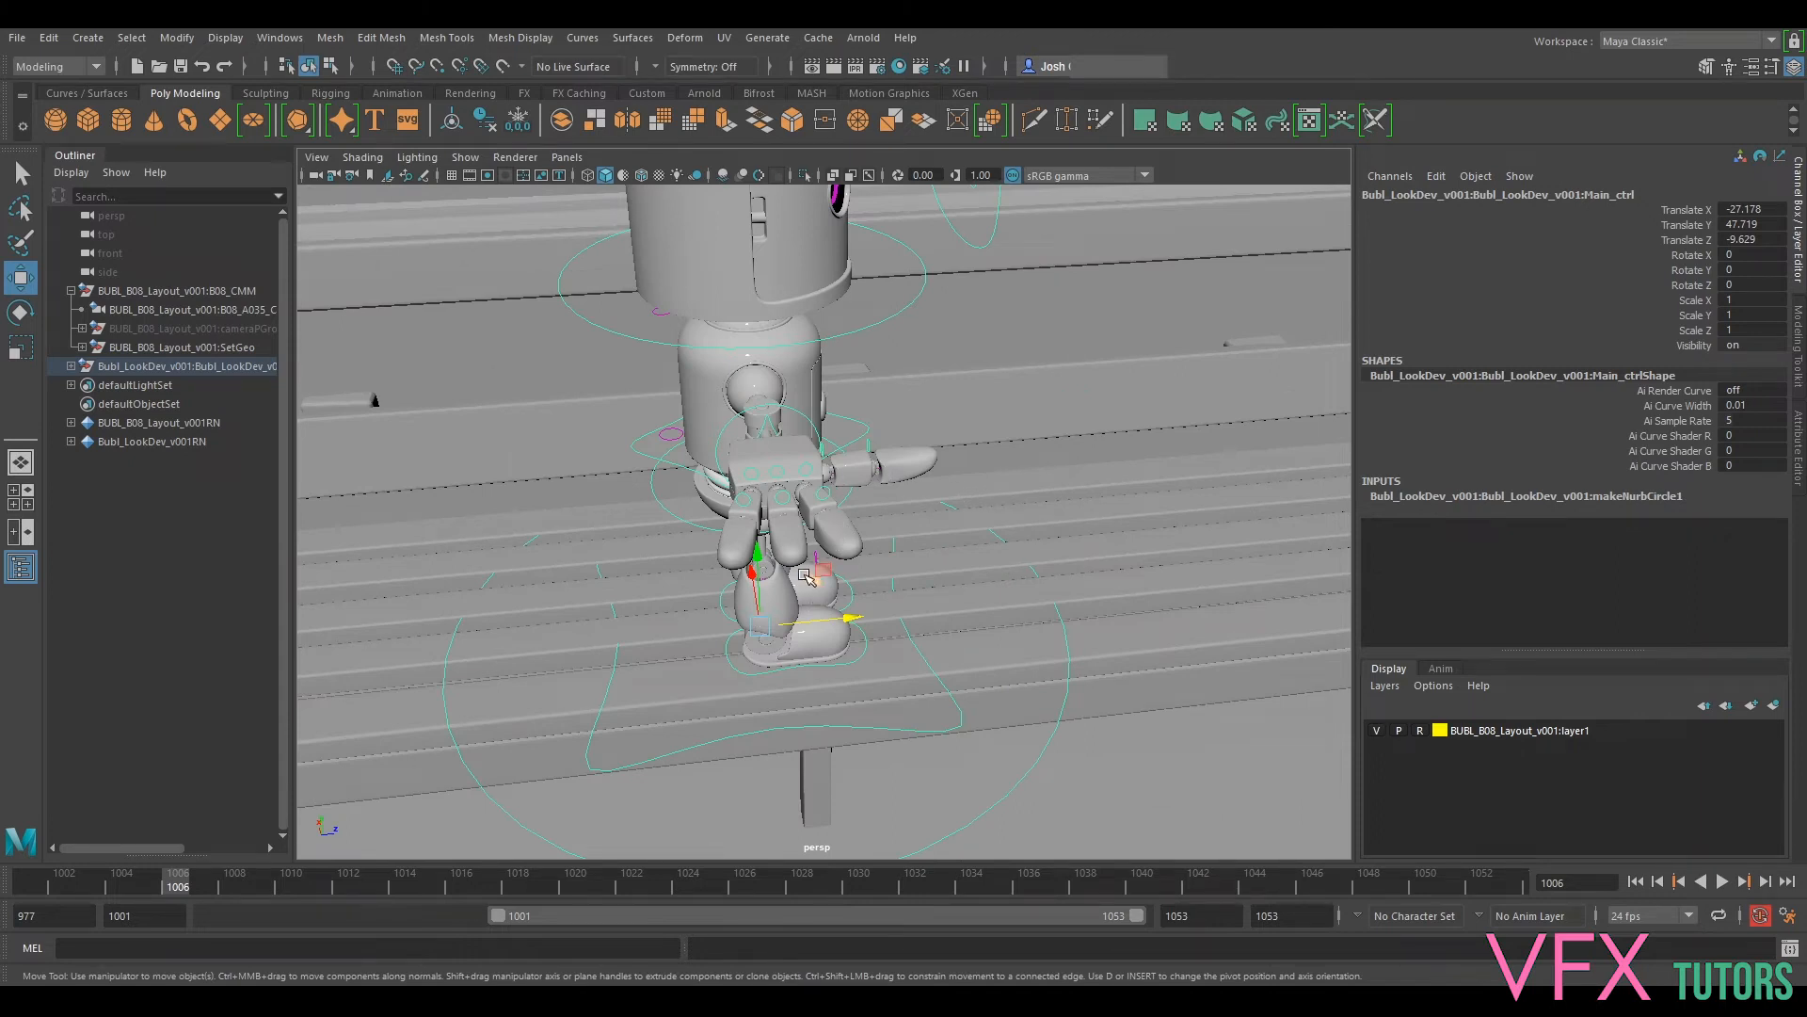
Step: Rotate the robot's Main_ctrl to about 85.2 degrees in Y and check its stance on the bench
key(e)
drag(763, 683, 857, 670)
scroll(956, 565, up, 3)
scroll(1120, 462, up, 3)
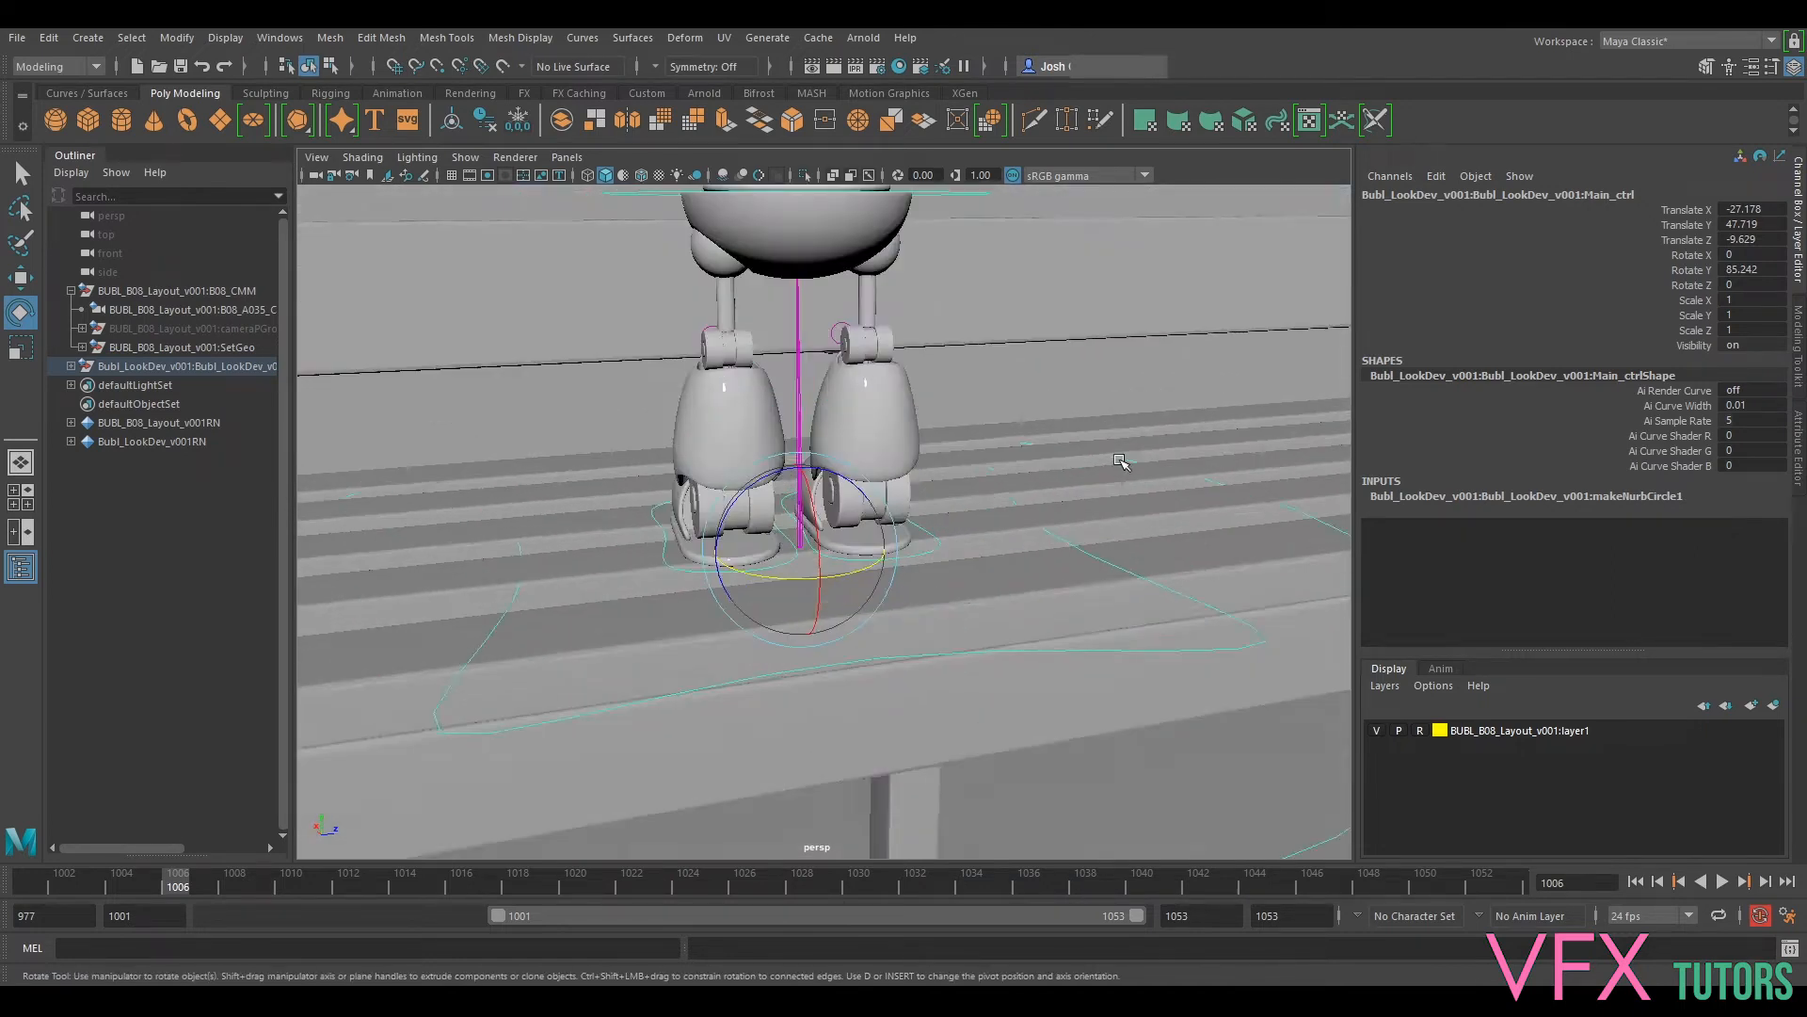
scroll(1120, 461, down, 4)
scroll(1173, 528, down, 3)
alt+middle_drag(959, 471, 986, 551)
alt+drag(872, 614, 851, 602)
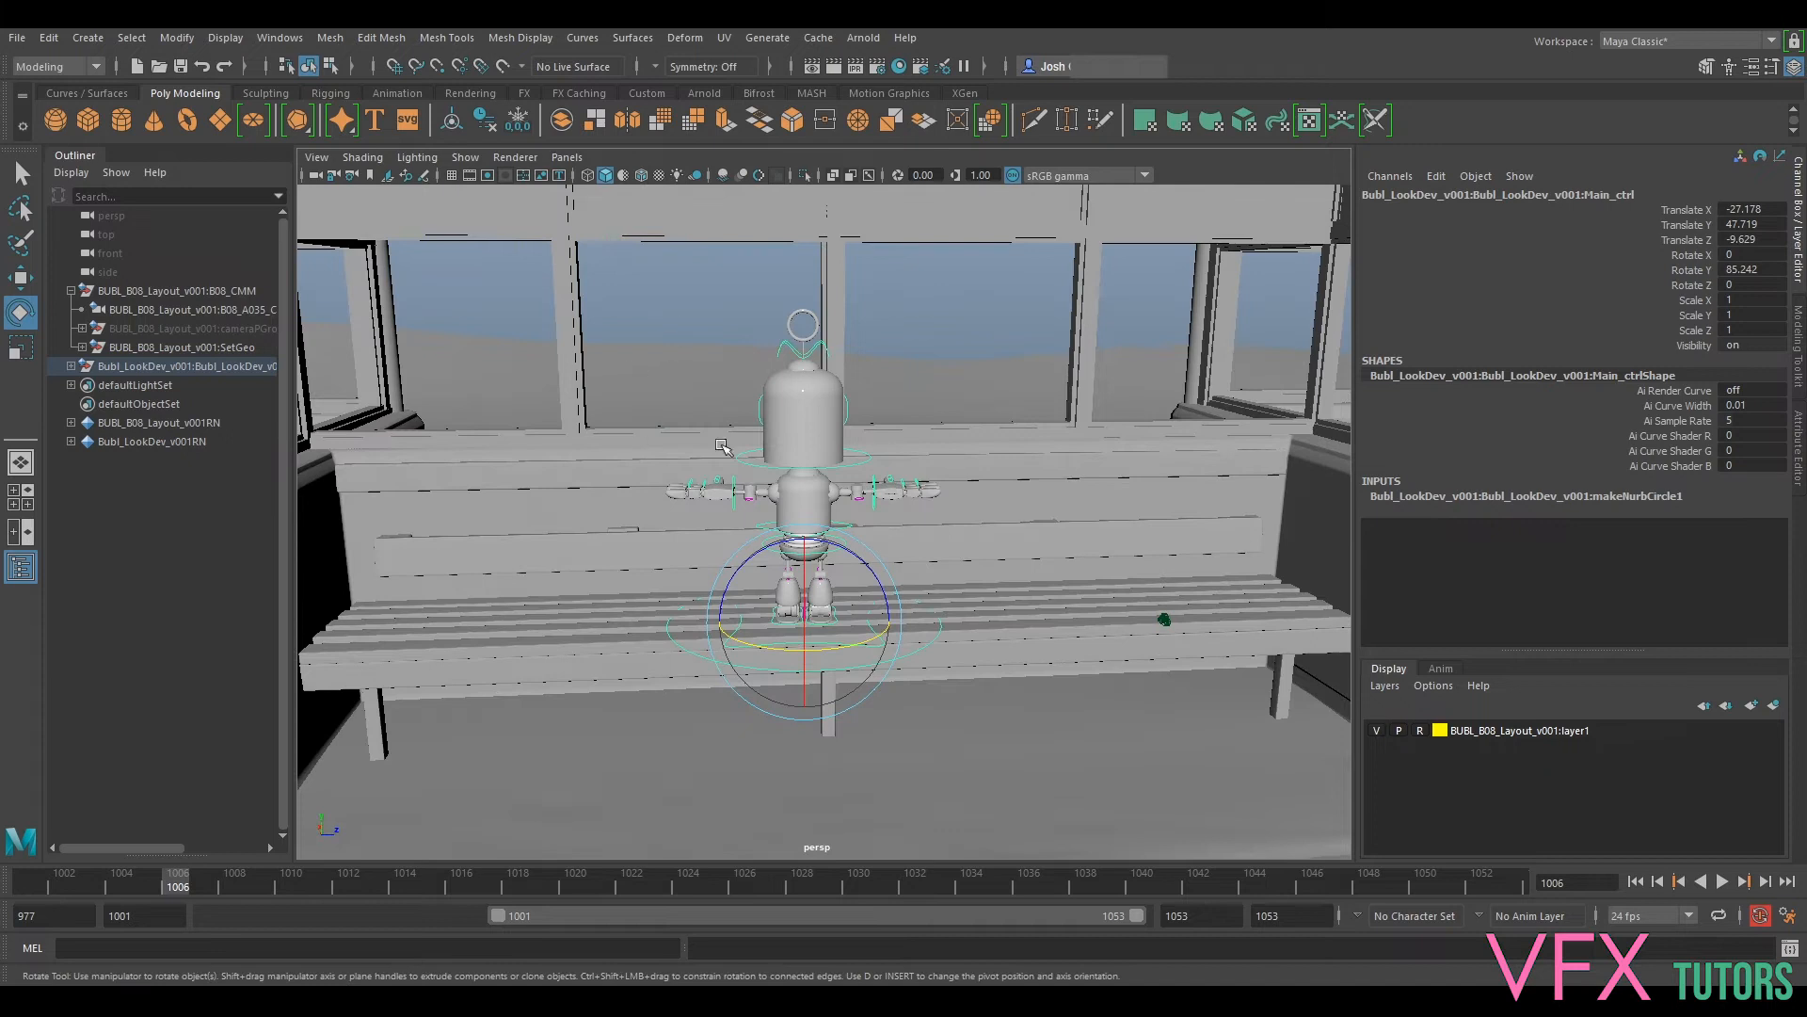
Step: Move the robot back on the bench seat, to about -4.2 in Translate X and -10.2 in Translate Z
alt+drag(875, 673, 847, 605)
key(w)
alt+right_drag(894, 612, 1117, 706)
alt+drag(1117, 706, 807, 694)
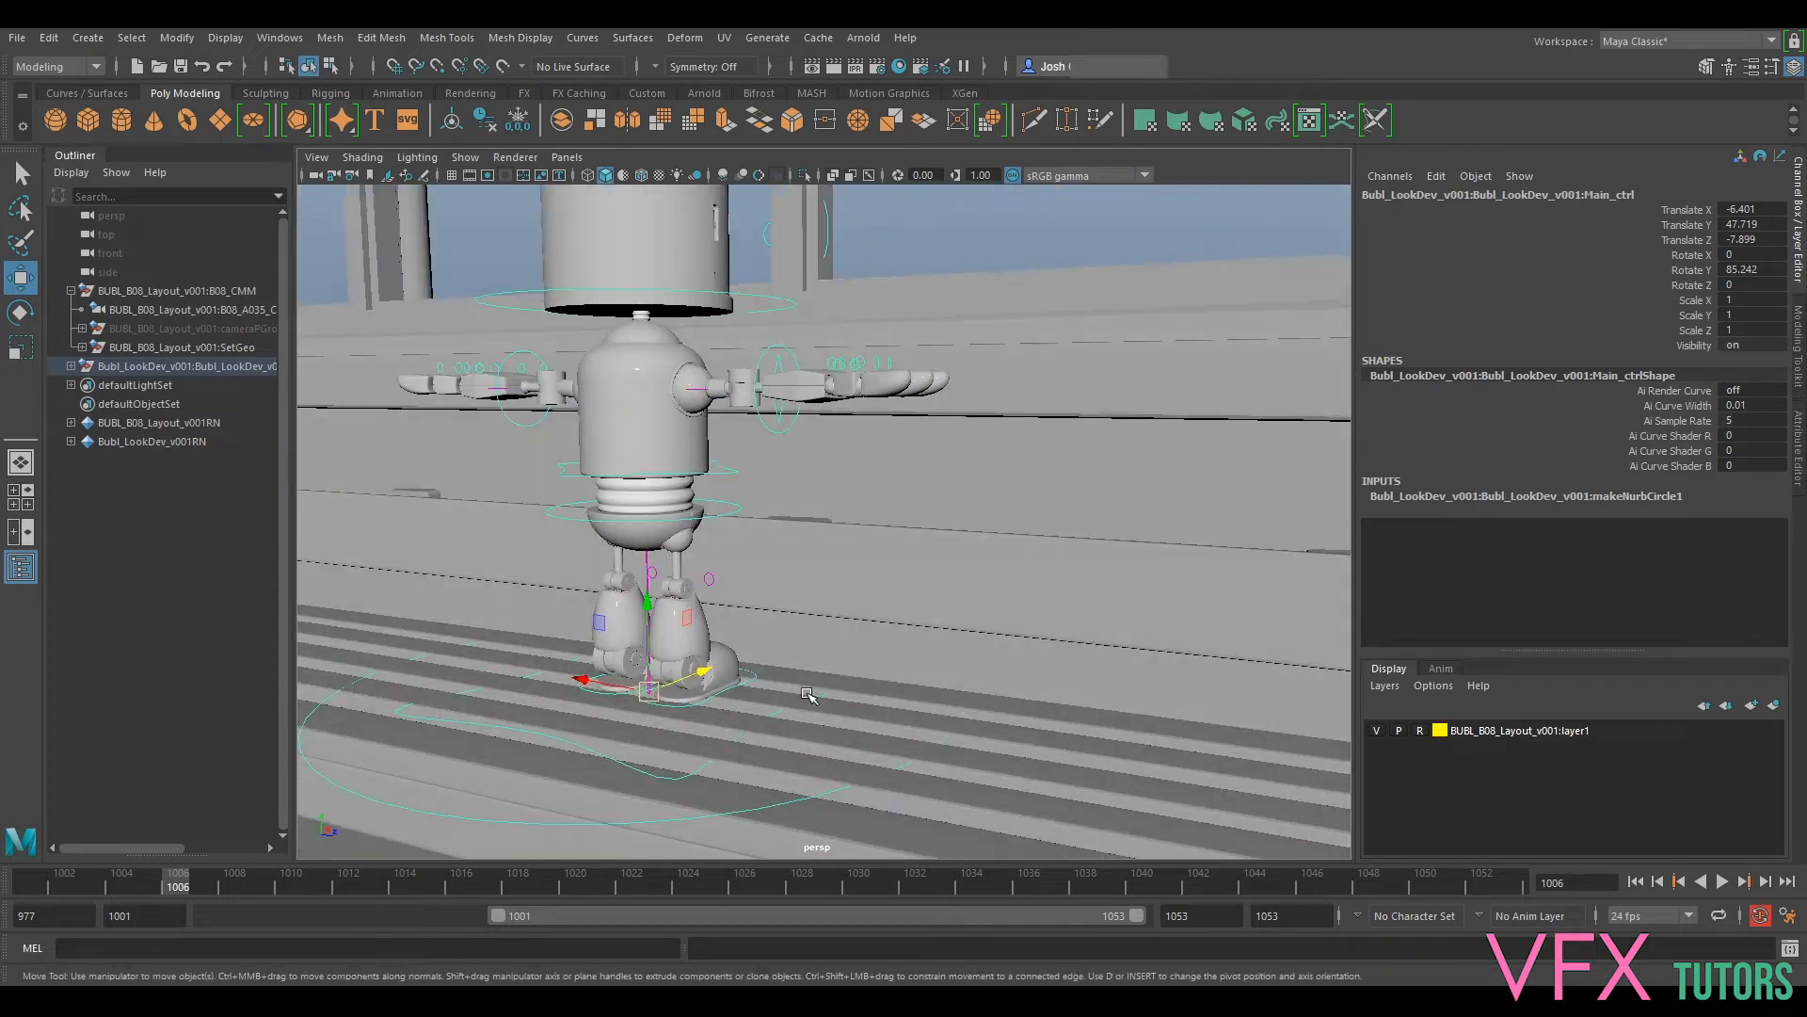
alt+right_drag(807, 695, 772, 701)
alt+drag(772, 701, 991, 569)
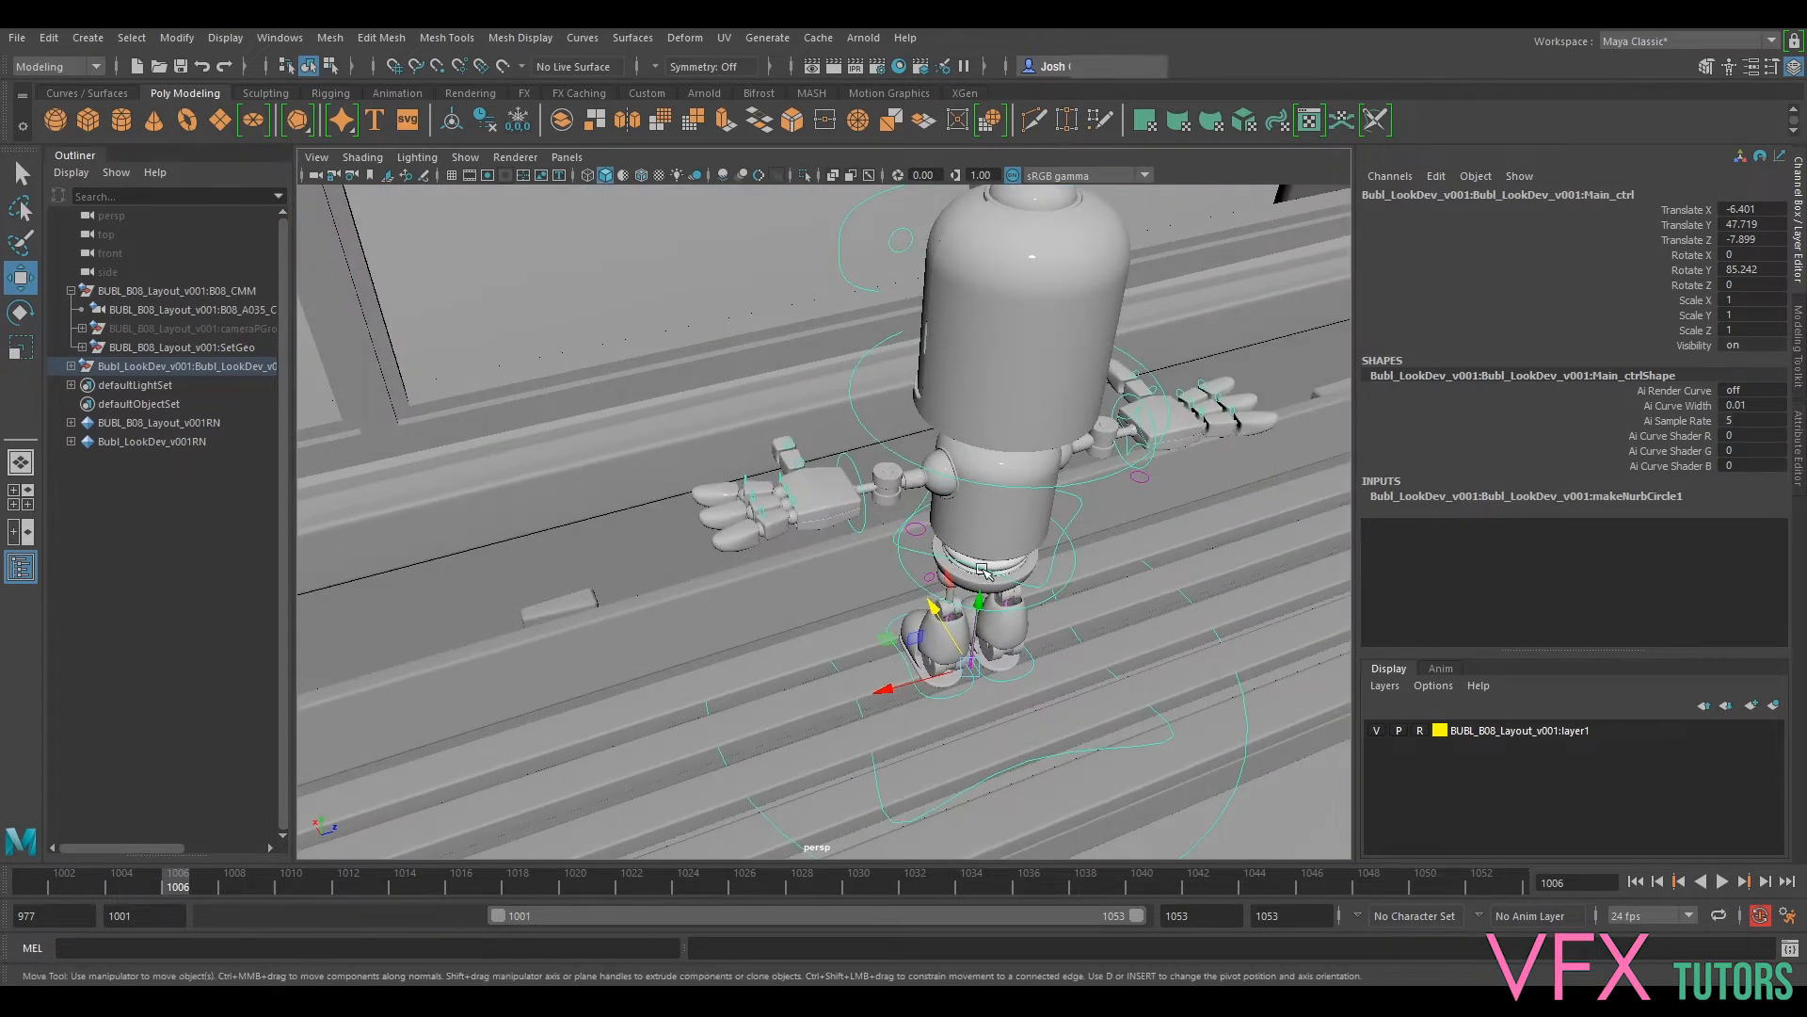
drag(955, 659, 900, 672)
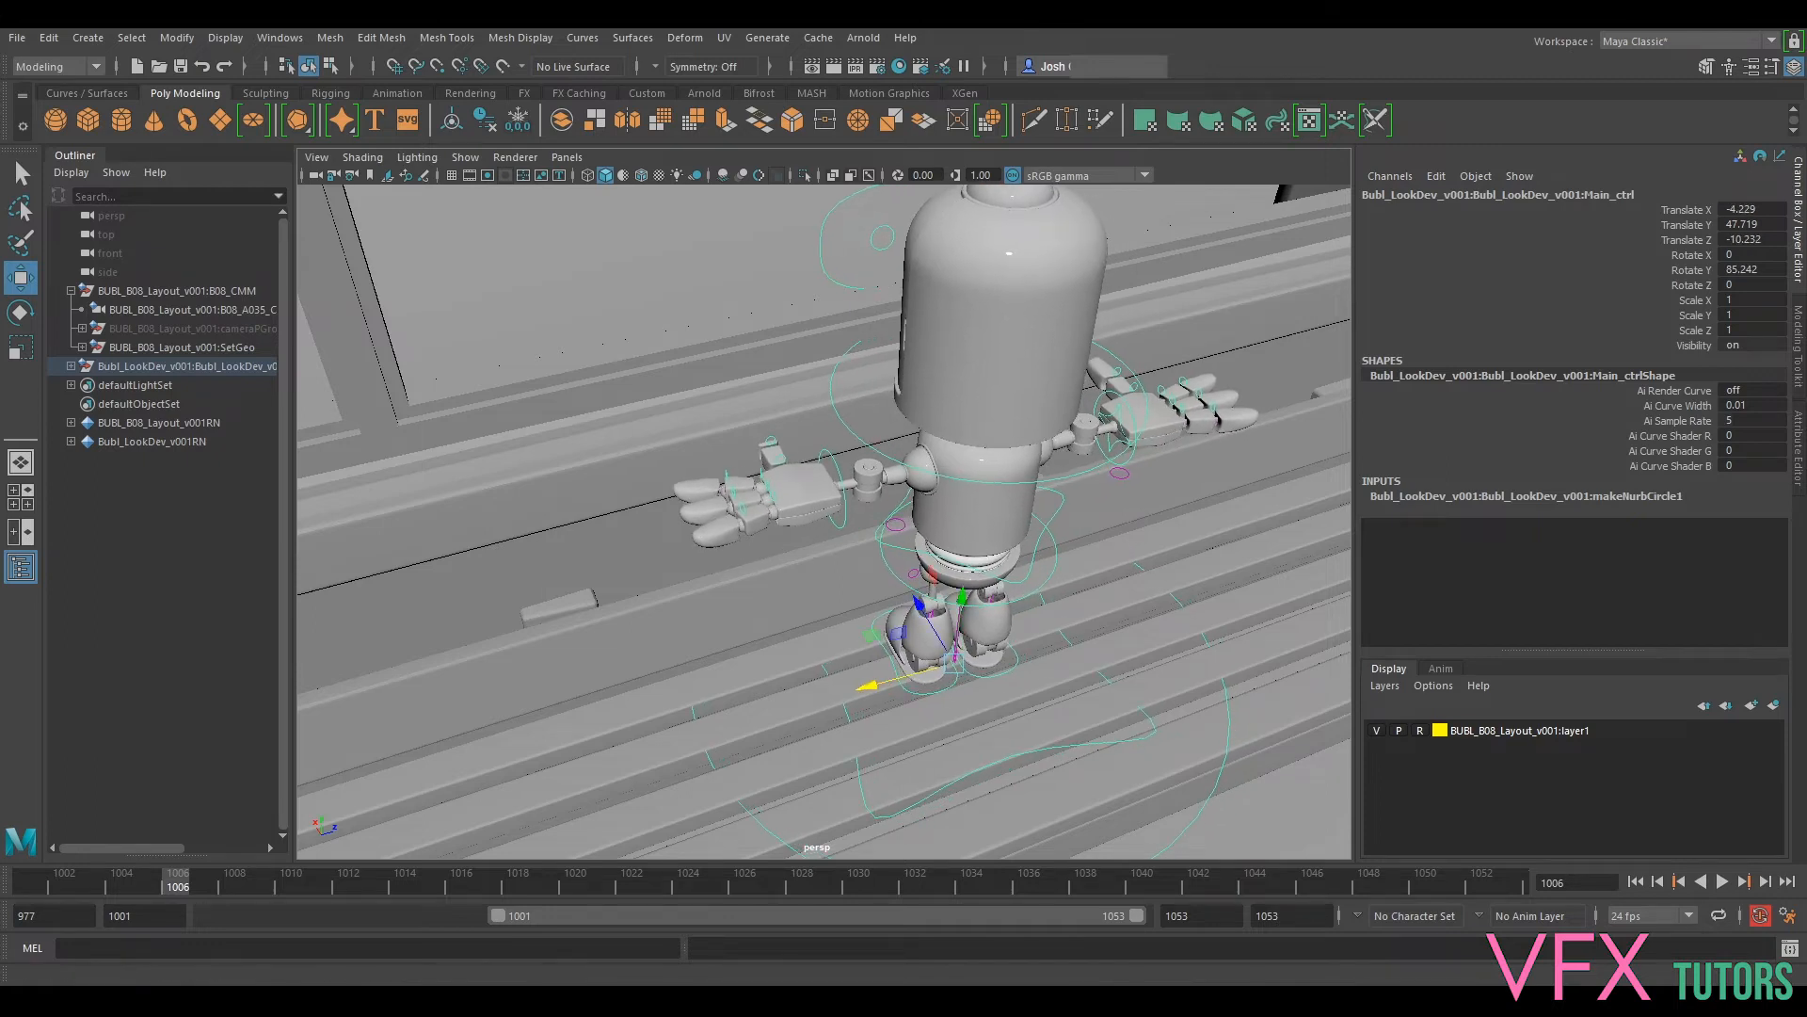
Step: Look through the B08_A035_C021_0101OR_BG02 shot camera in the viewport
click(560, 158)
mouse_move(584, 176)
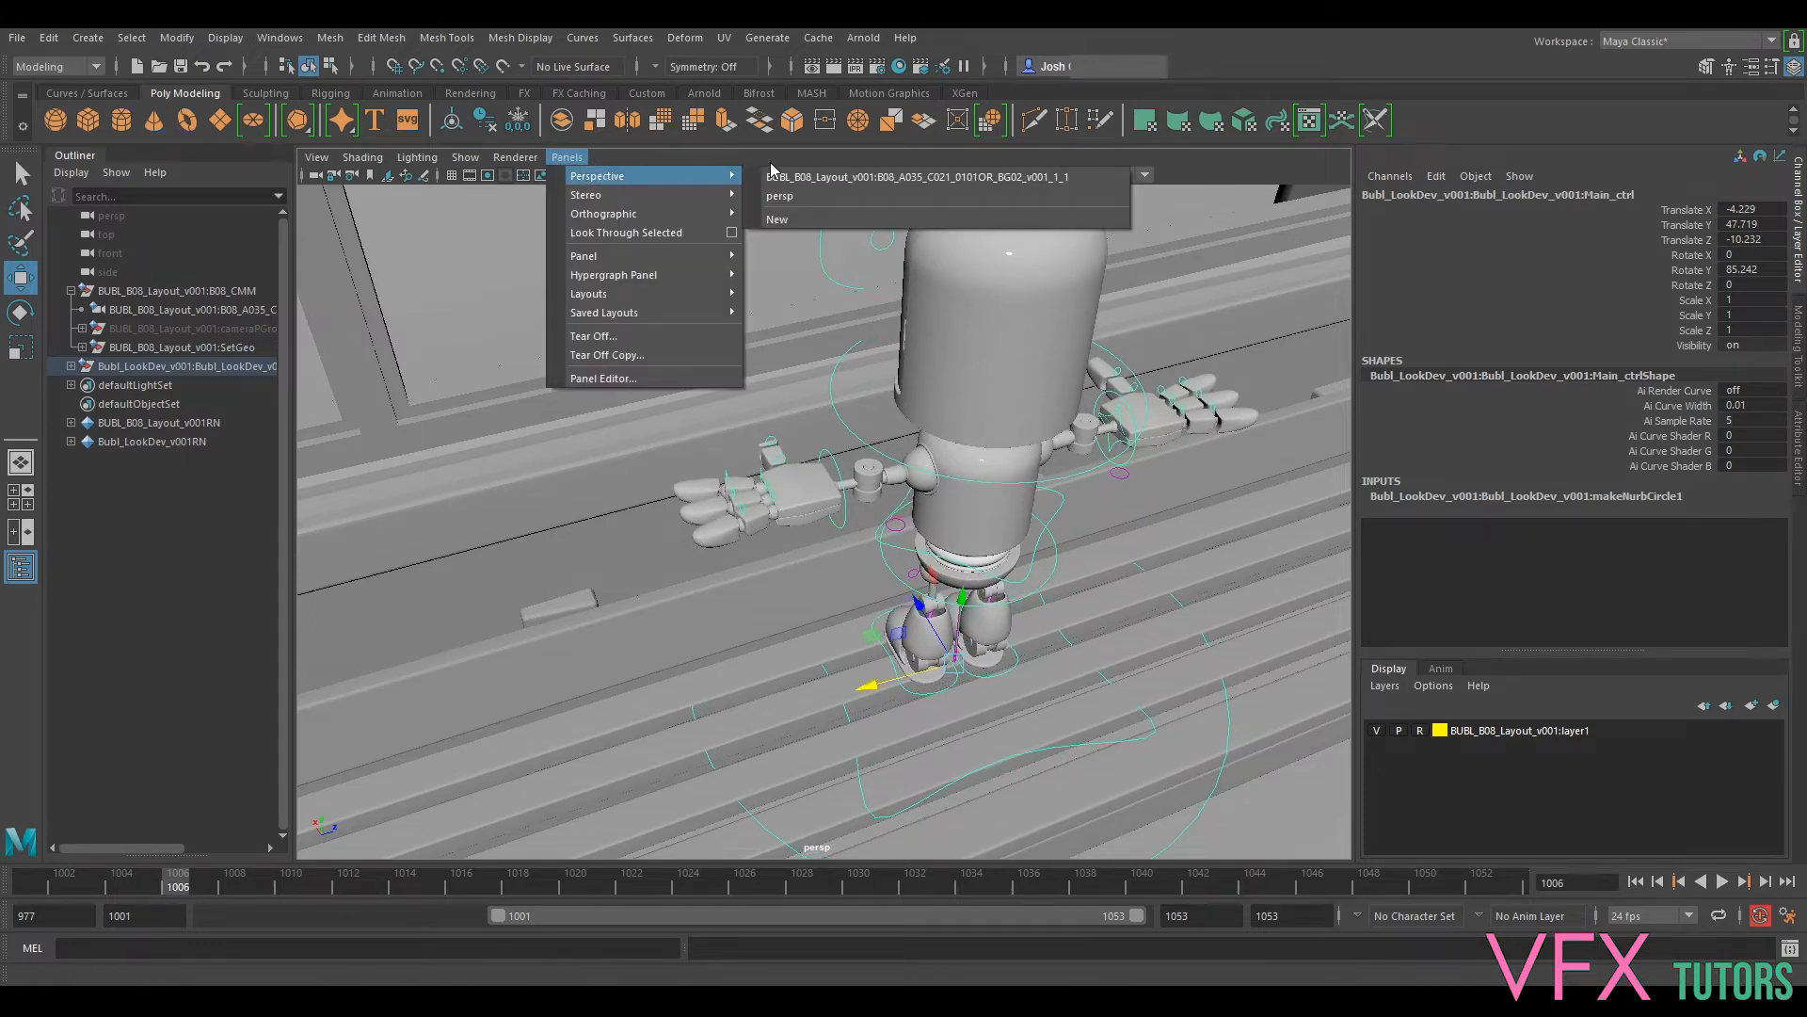
click(917, 174)
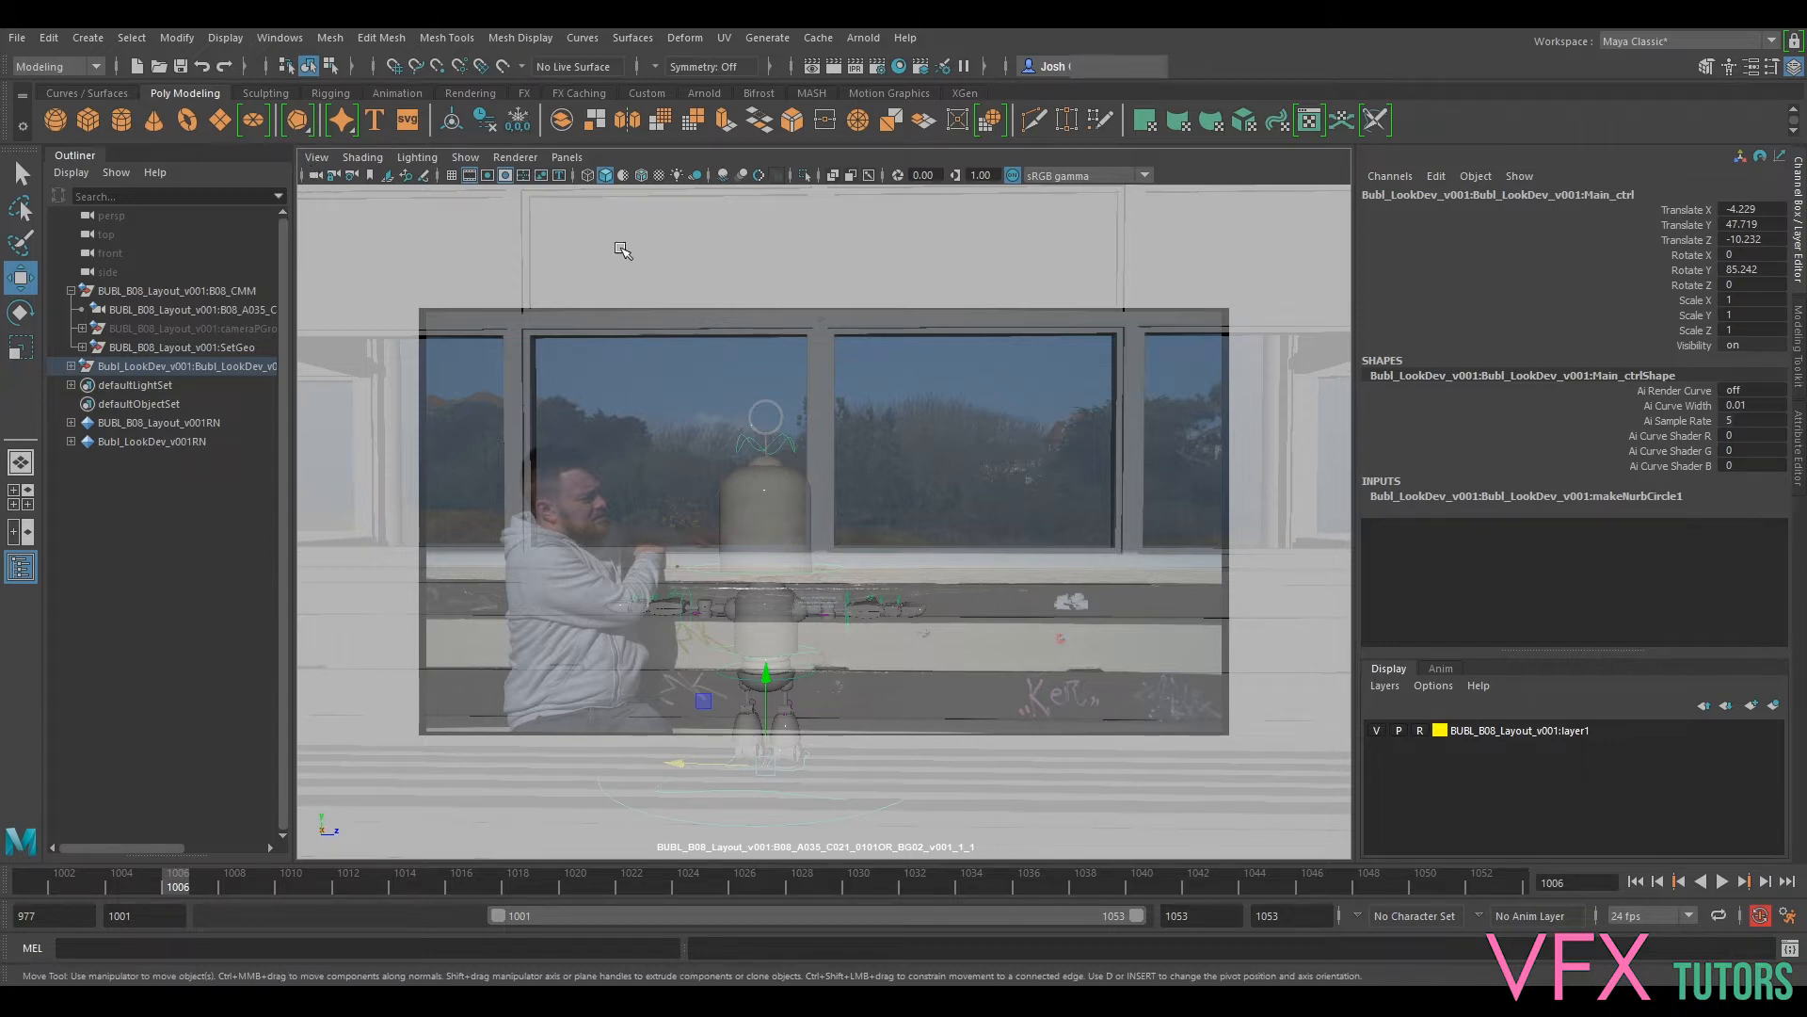
Step: Select the shot camera and set its image plane's Alpha Gain to 1
click(1002, 670)
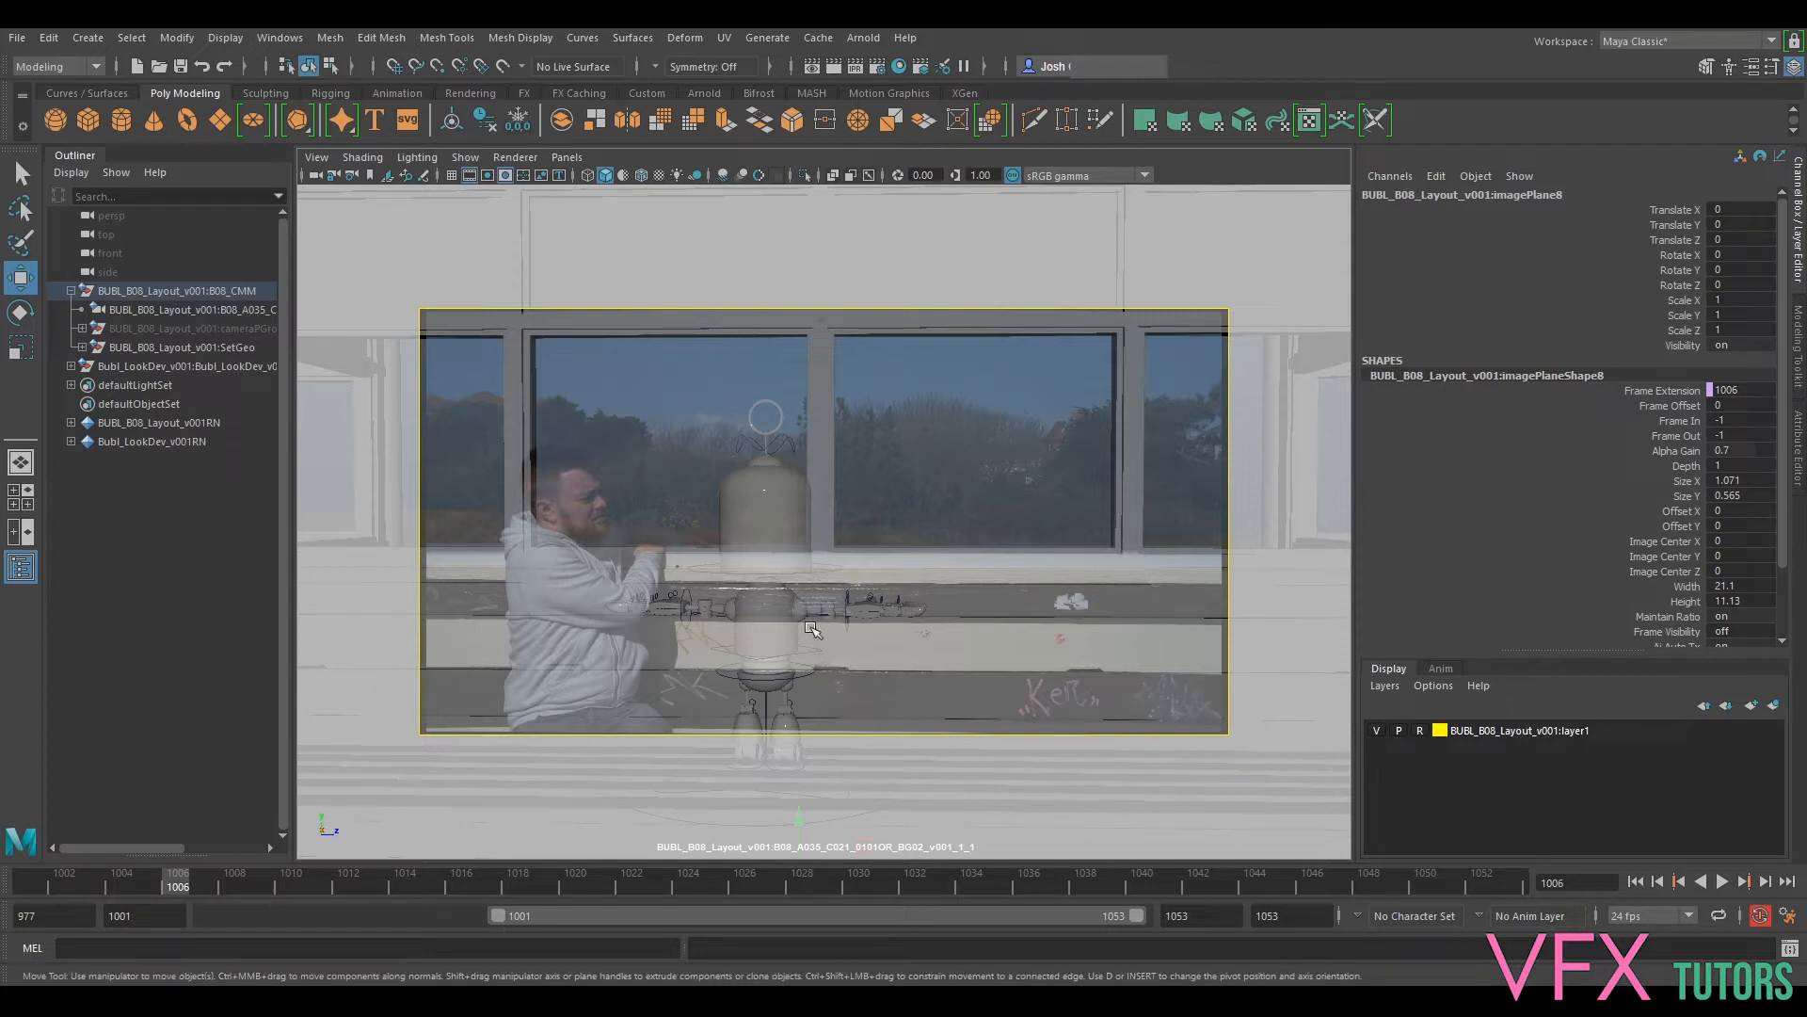
click(316, 176)
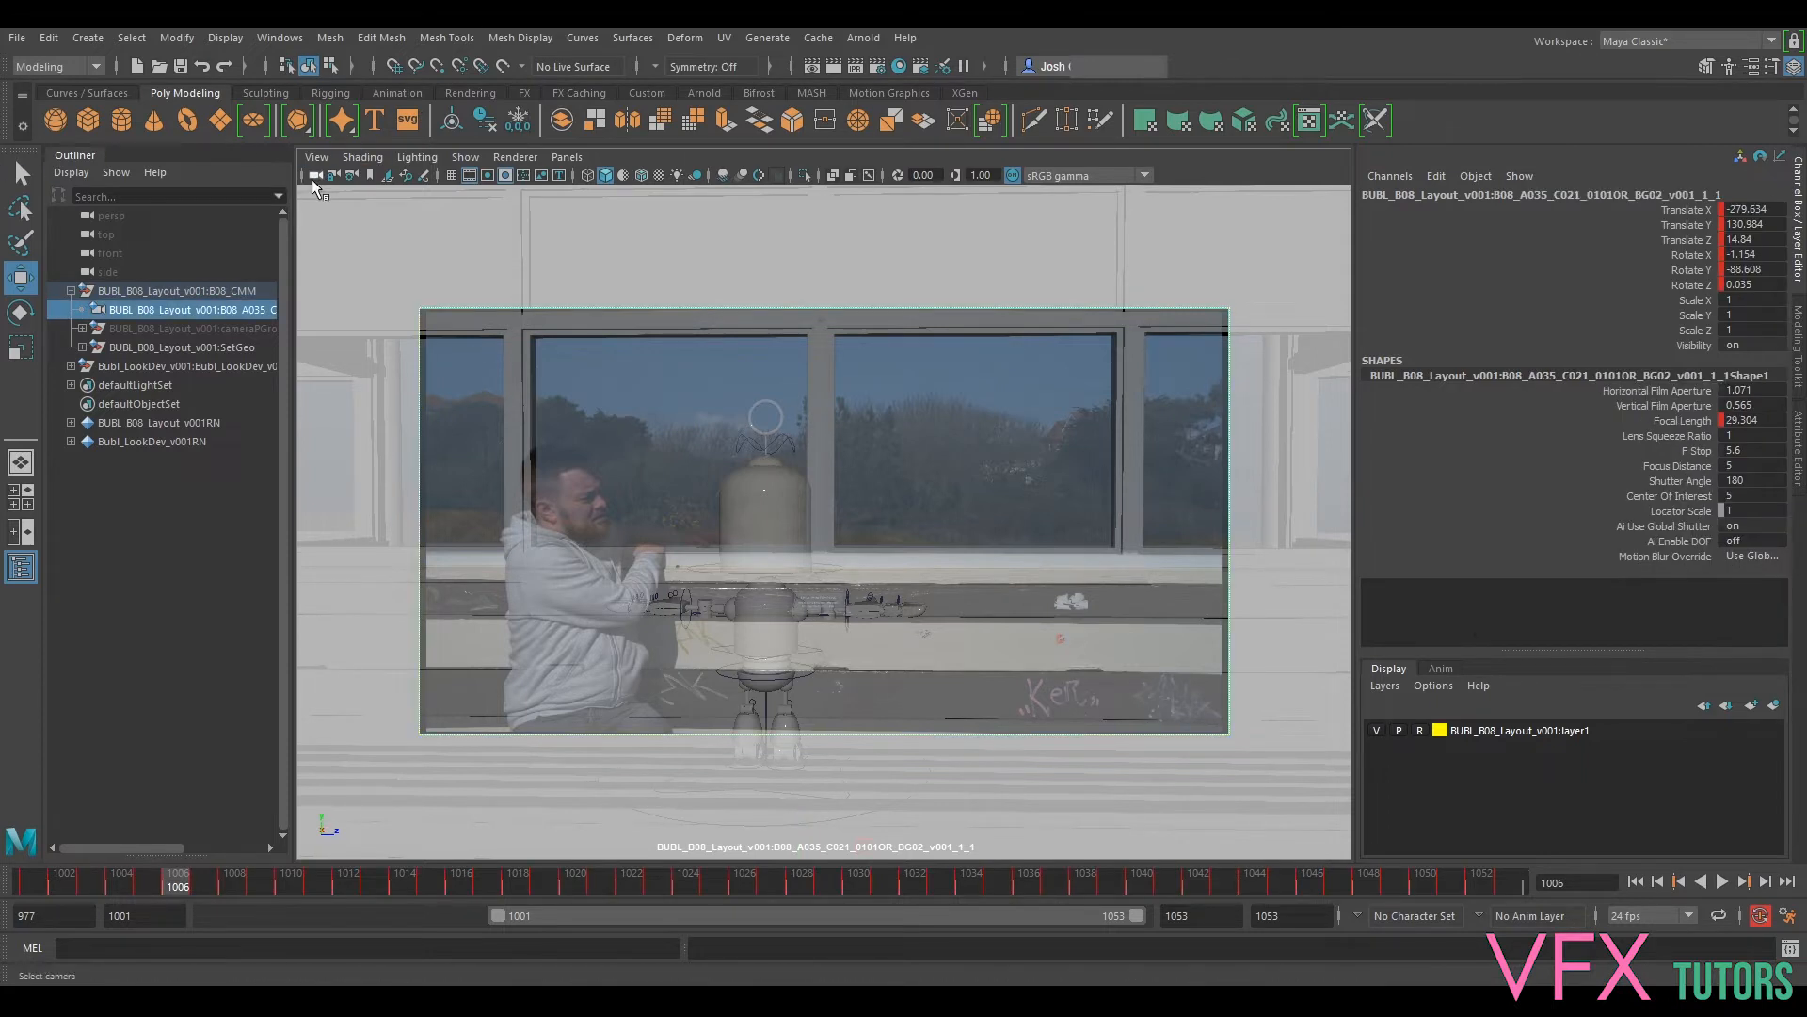
click(1799, 471)
click(1778, 188)
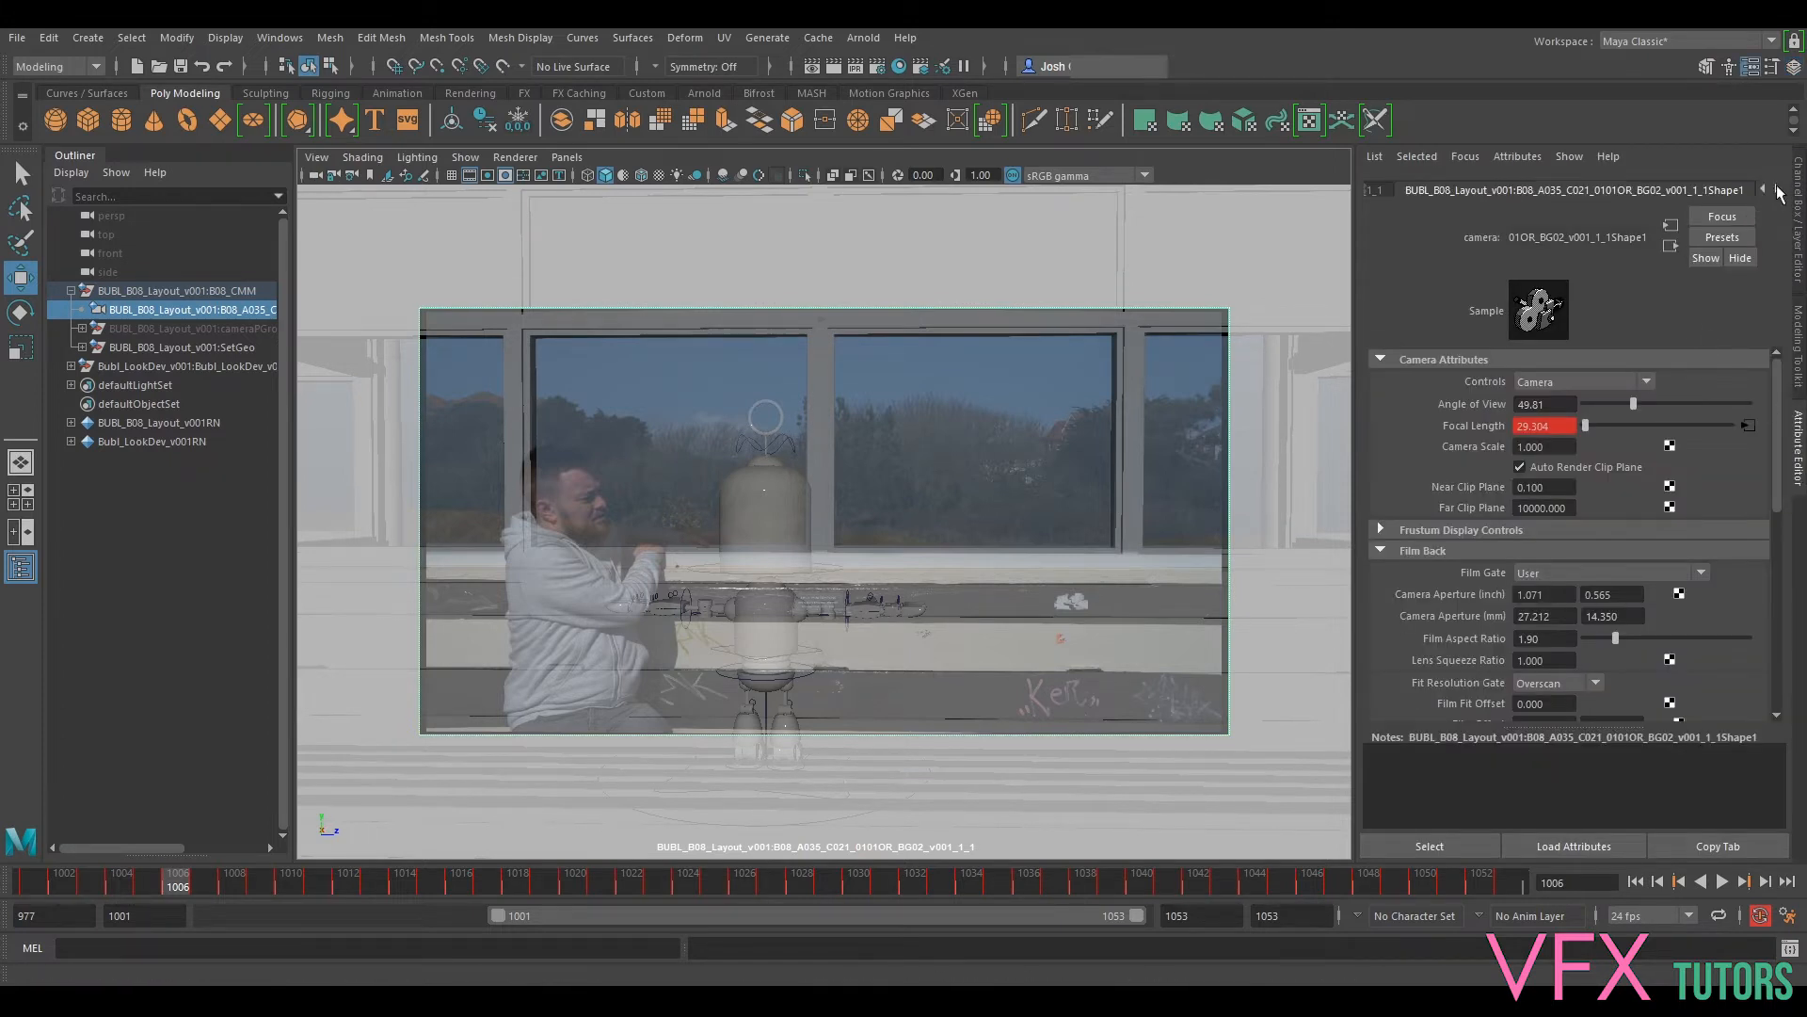
click(1701, 189)
double_click(1543, 482)
text(1)
key(Return)
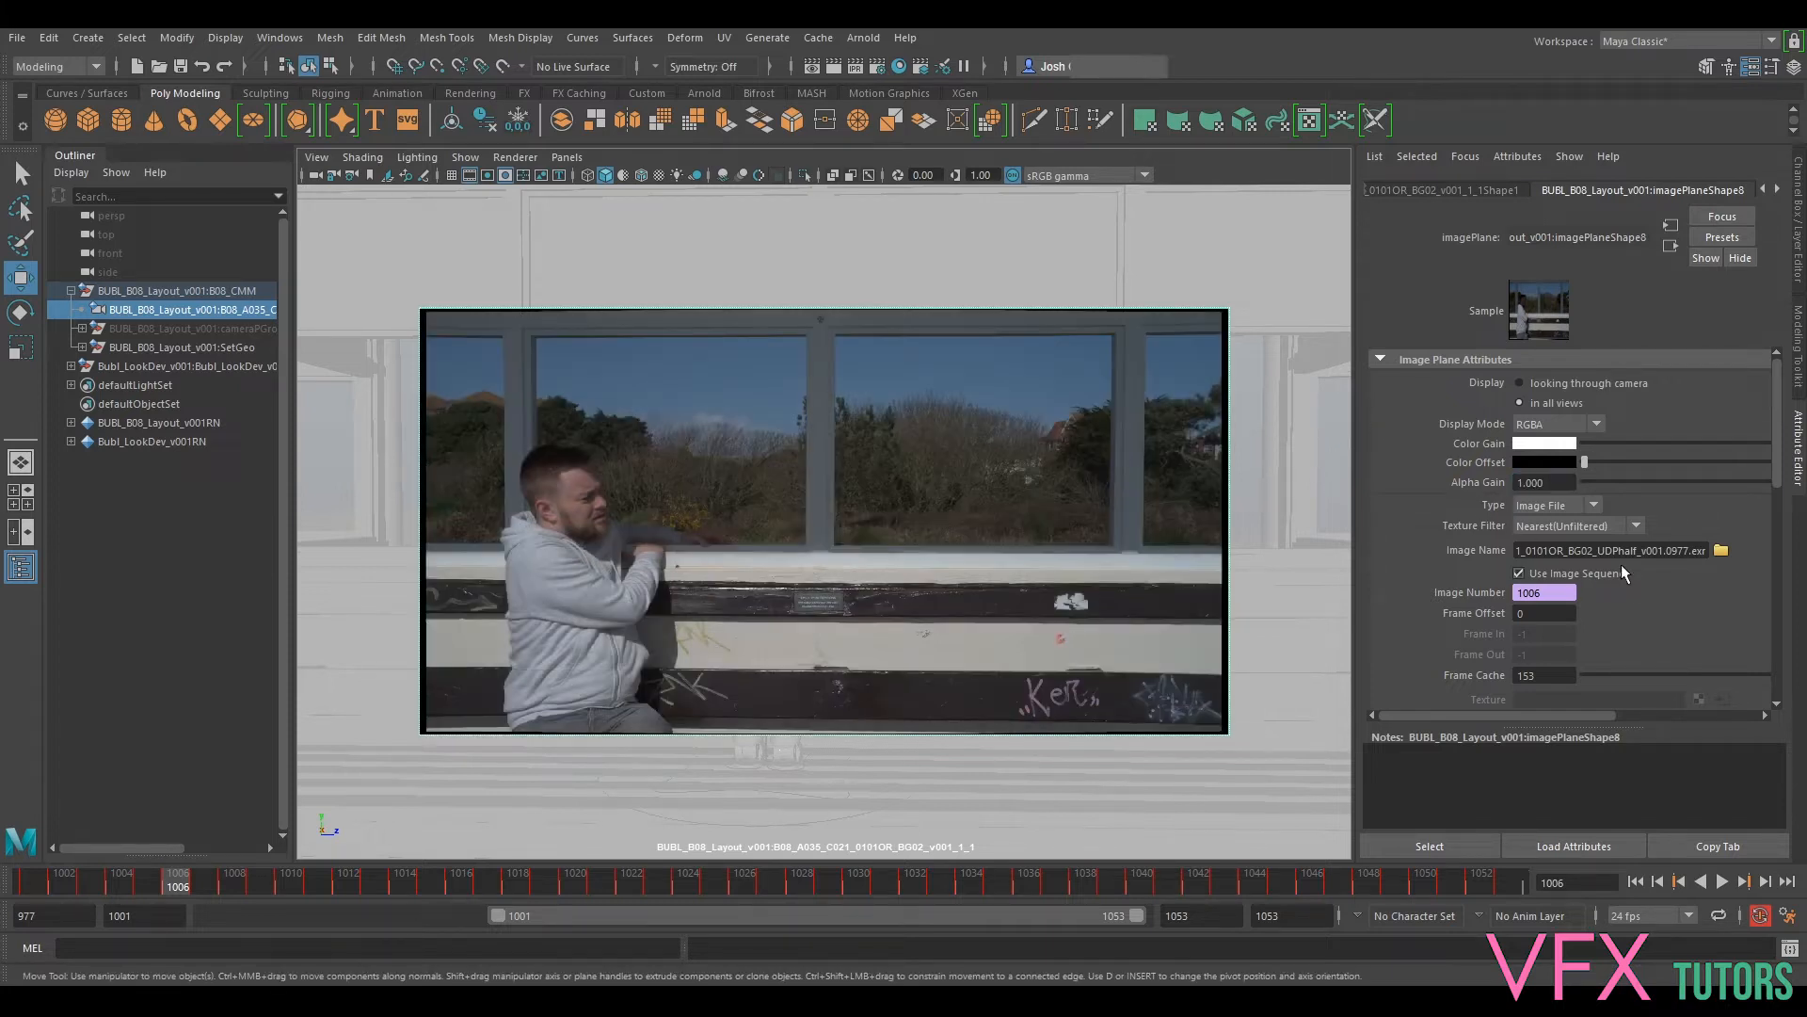
Step: Set the image plane's placement Depth to 1000 so the plate sits behind the robot
scroll(1621, 565, down, 5)
double_click(1565, 644)
text(1000)
key(Return)
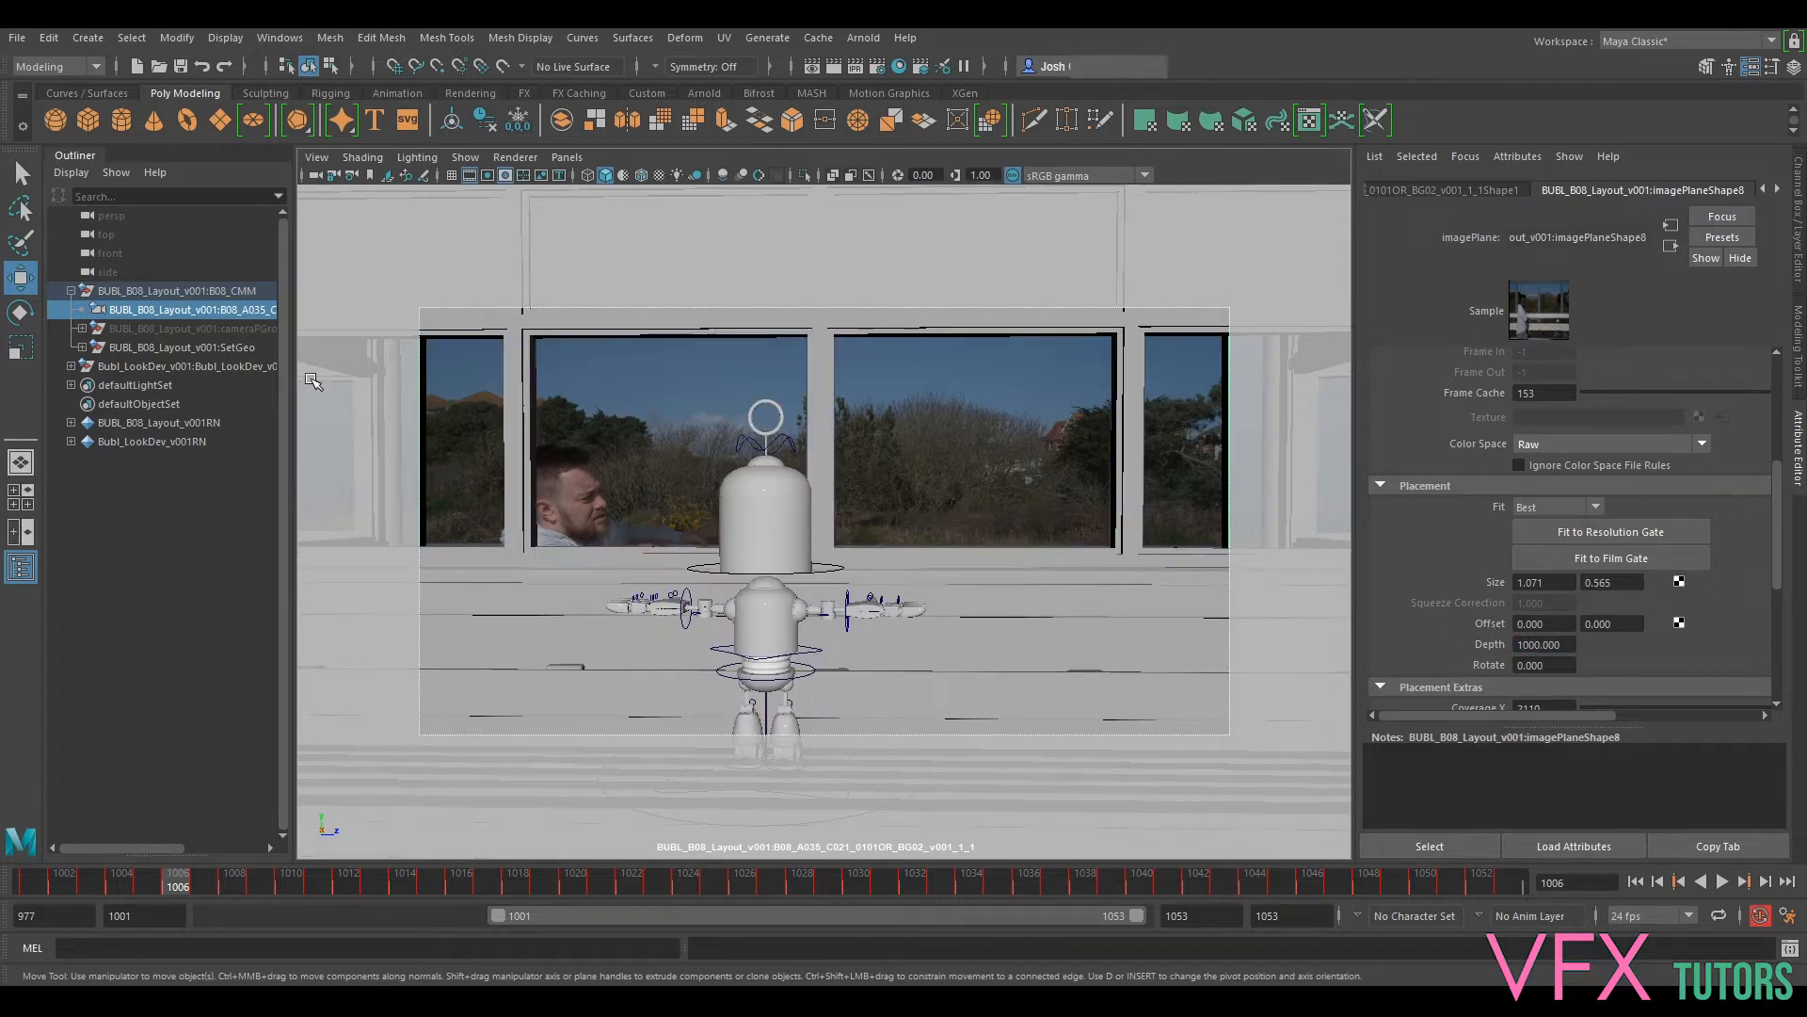
Step: Make the layout layer's set geometry selectable and assign a new Use Background material to SetGeo
click(1796, 233)
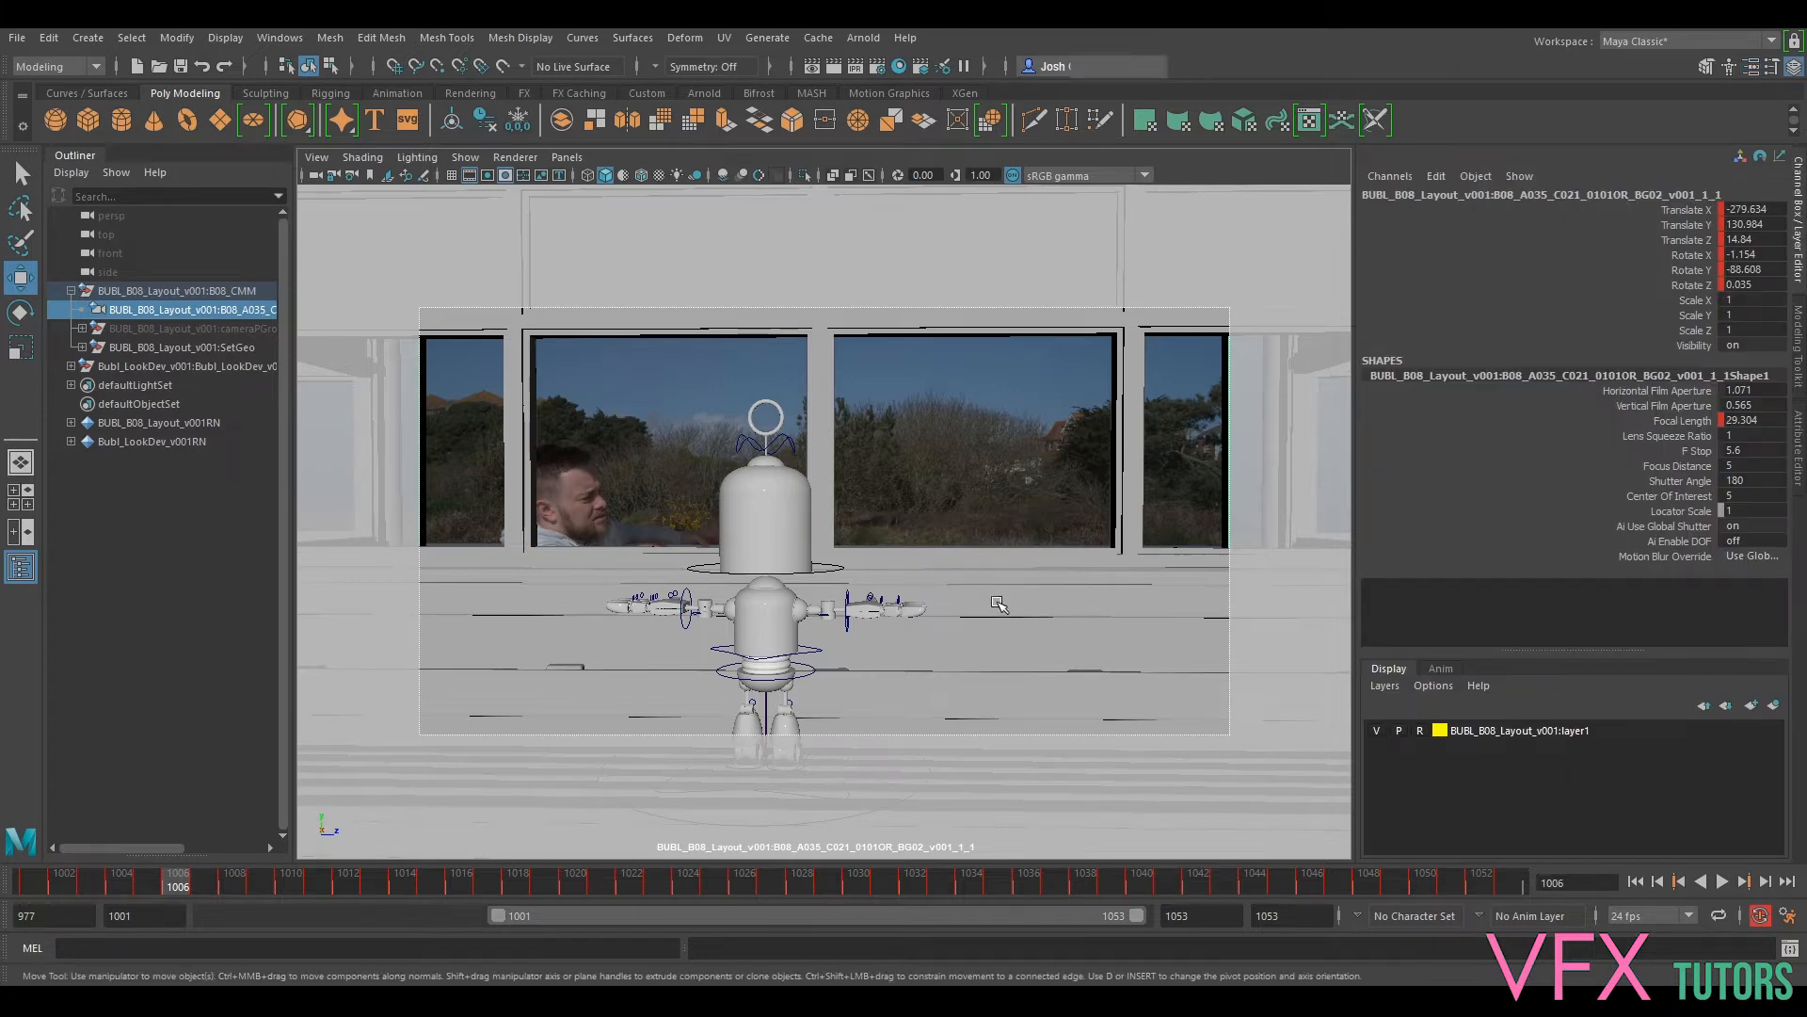
click(1167, 473)
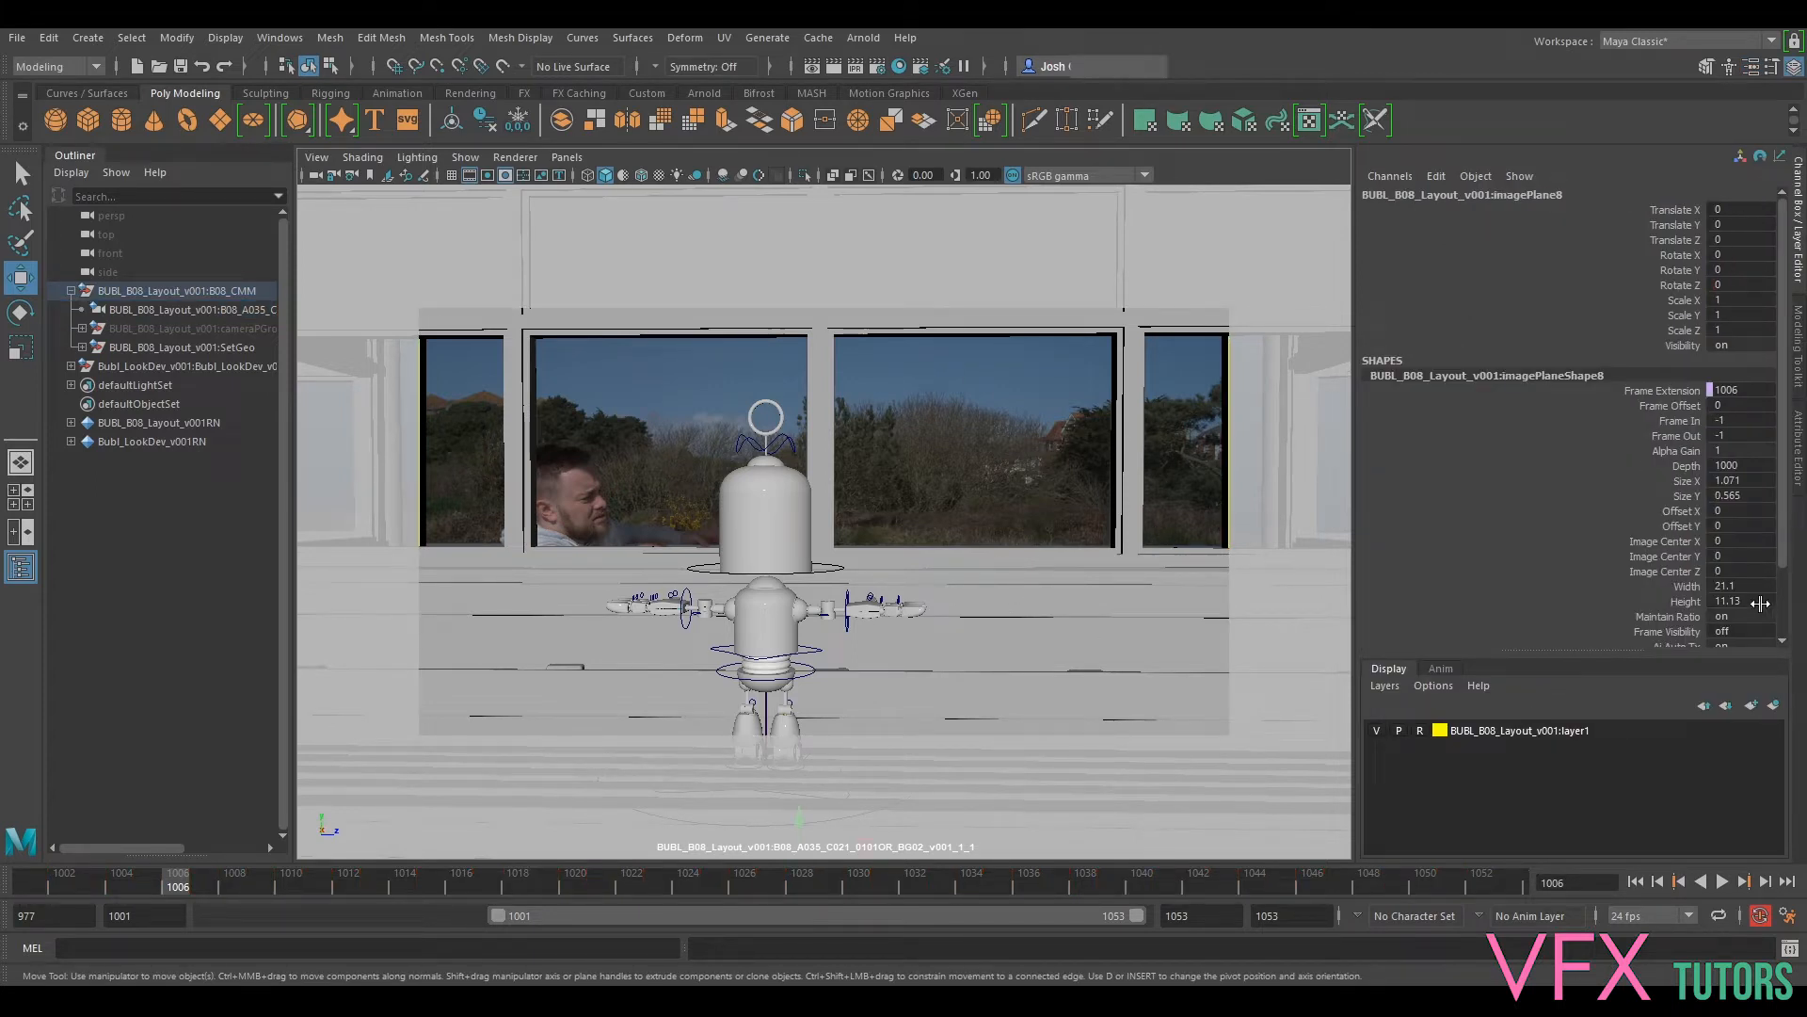
click(1098, 617)
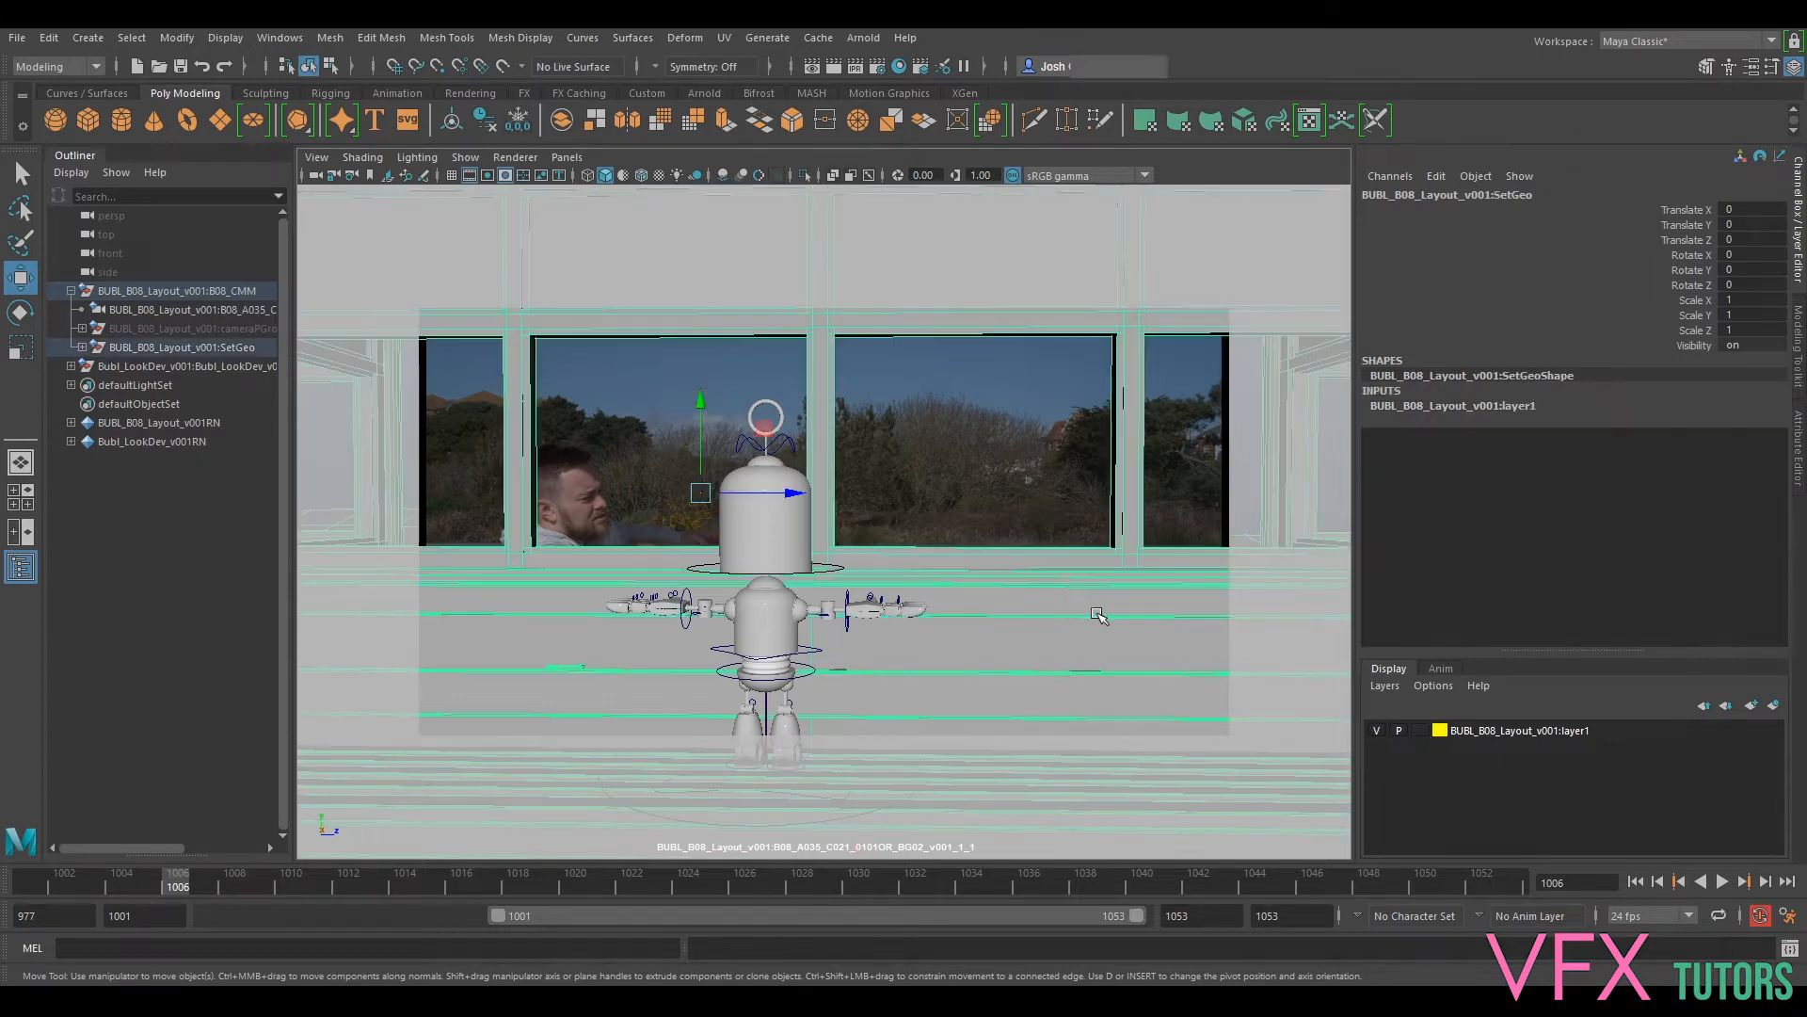
right_click(990, 588)
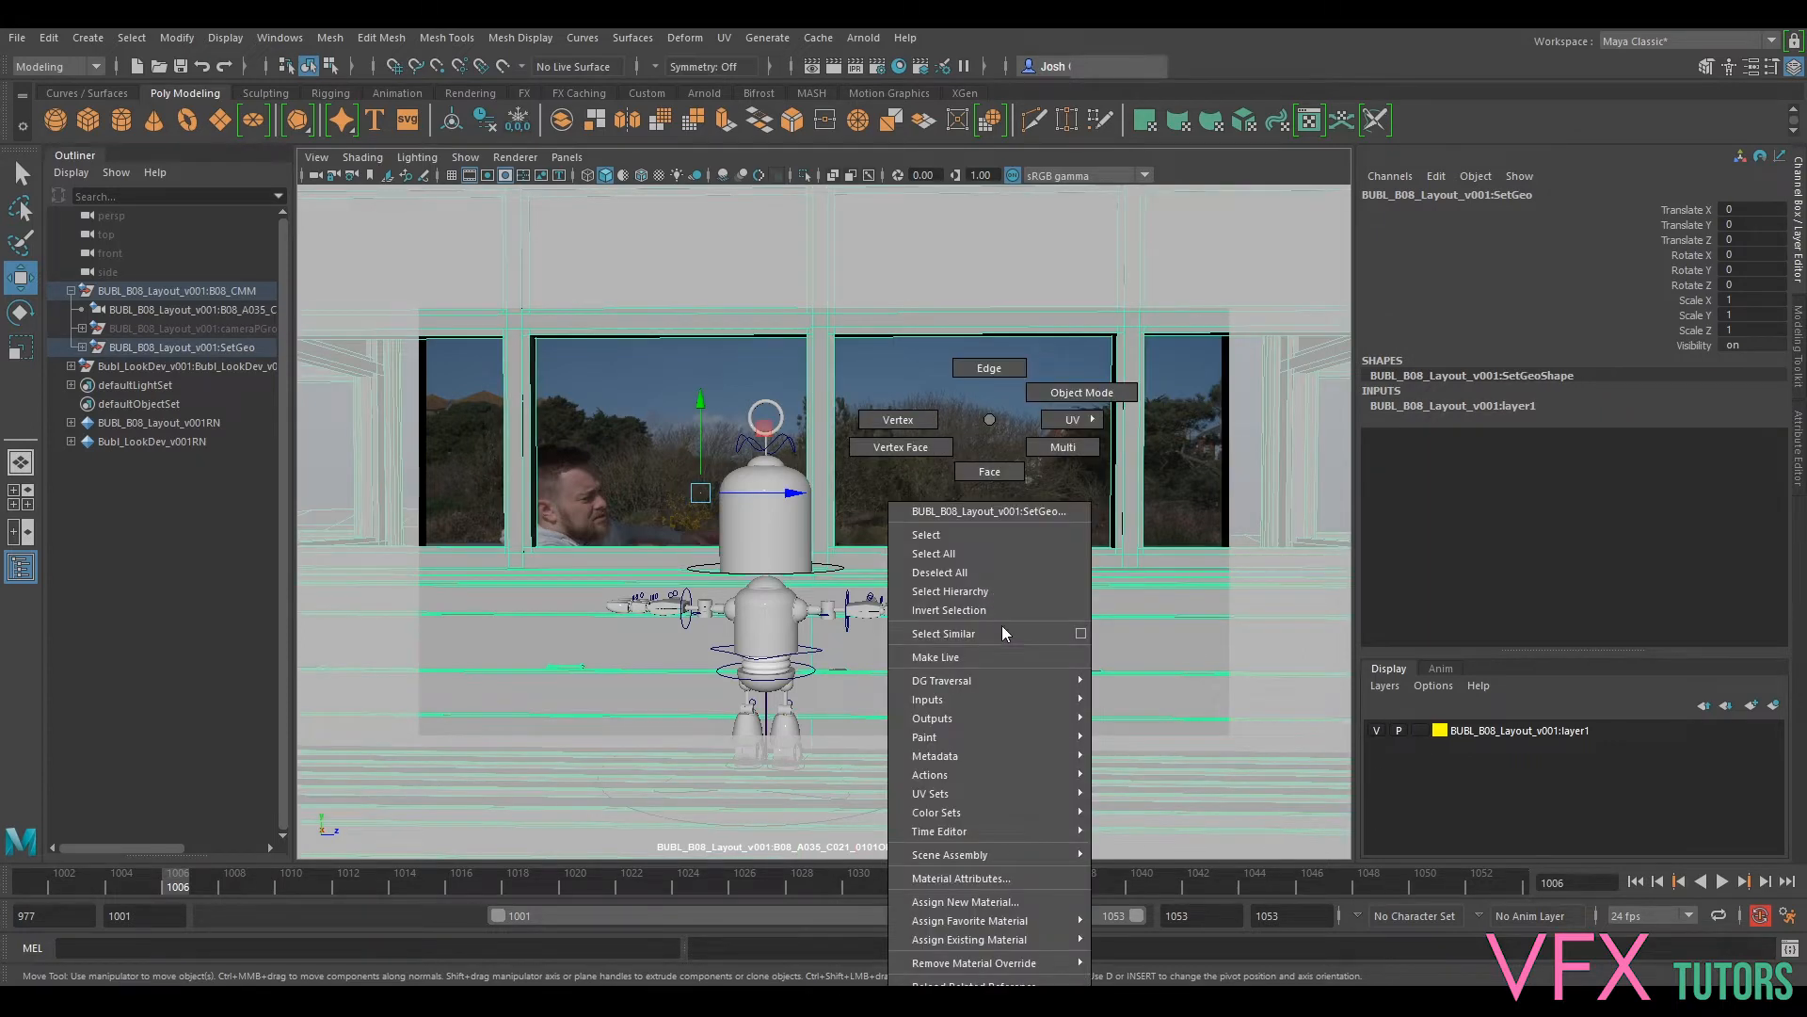
click(981, 901)
click(692, 298)
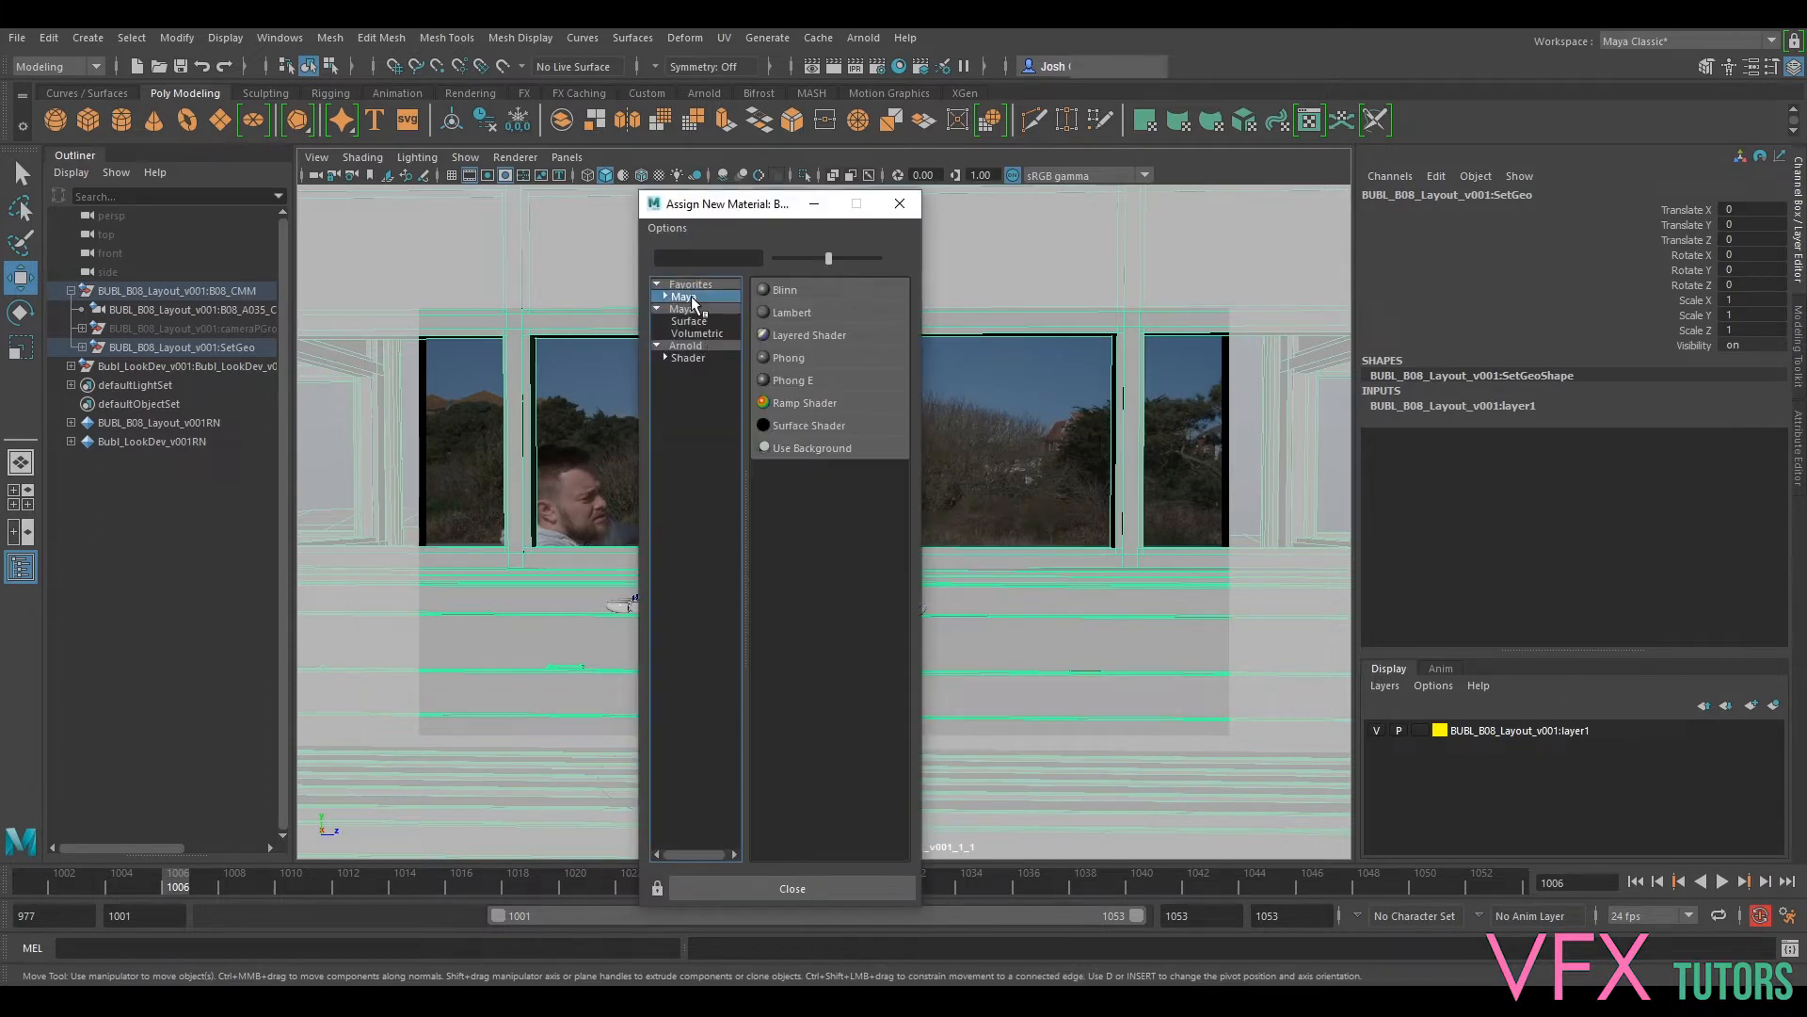
click(804, 448)
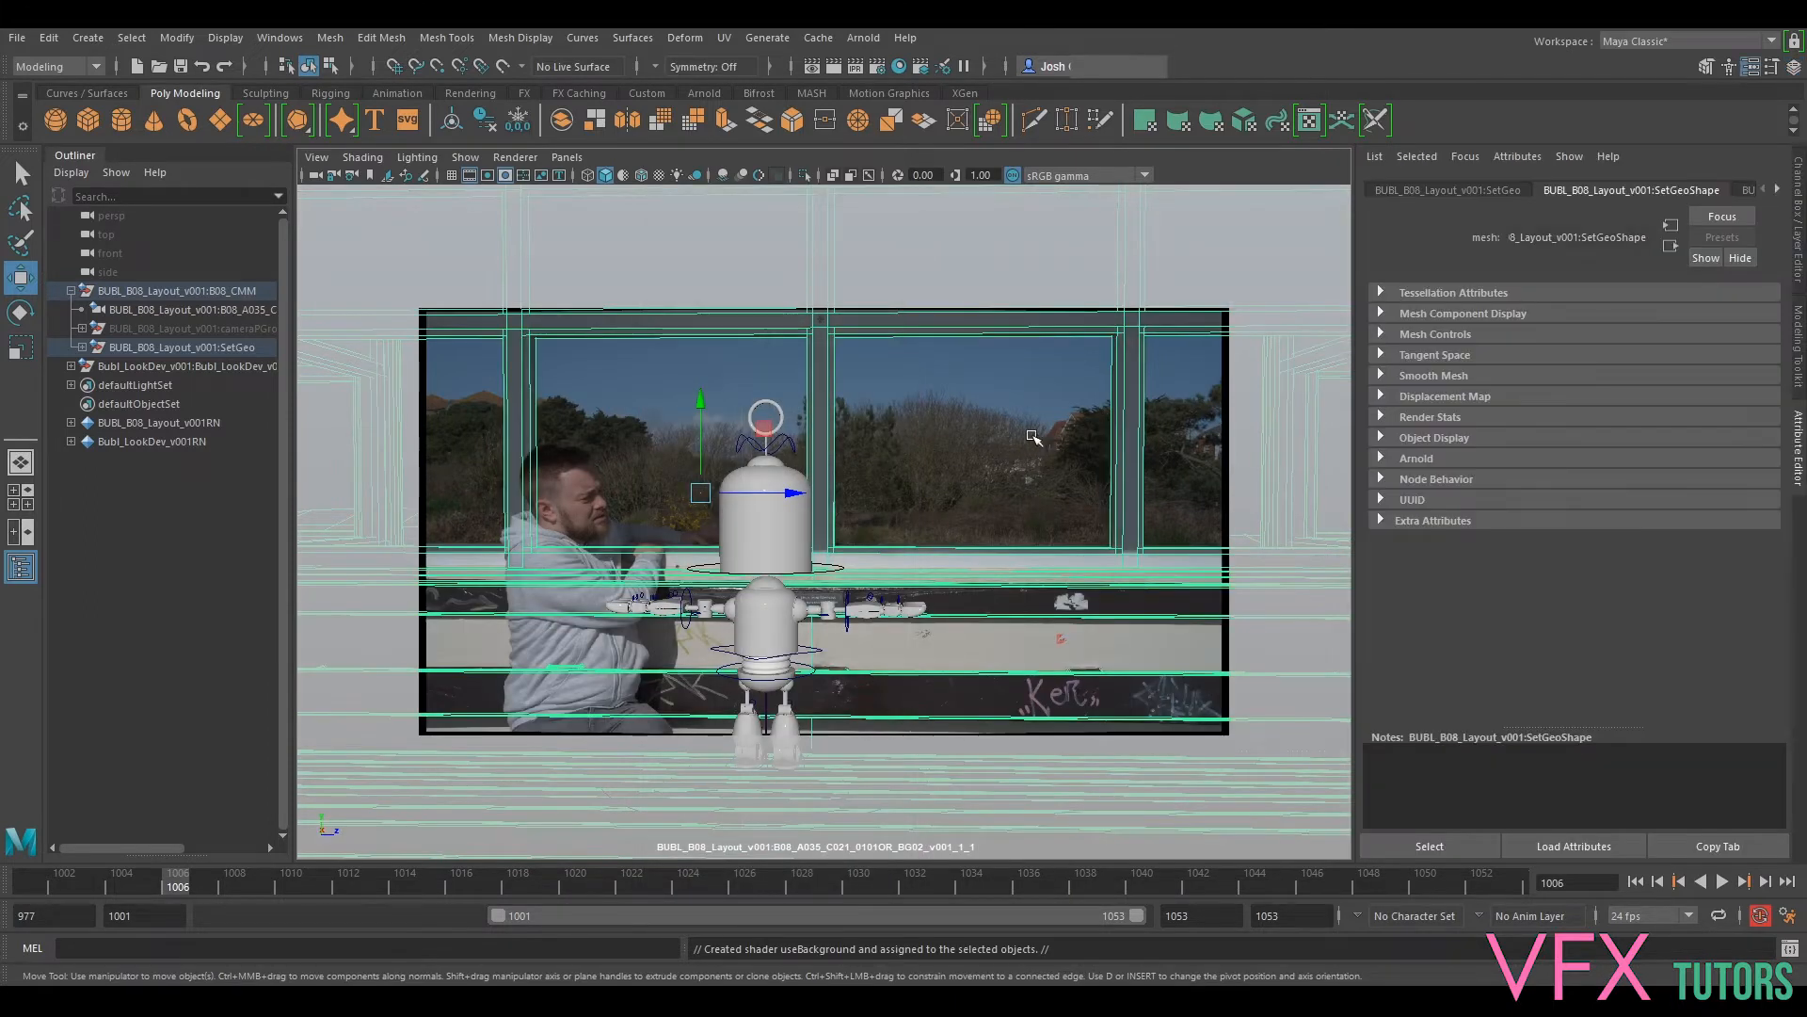
Step: Tear off a copy of the shot camera view into its own floating window
click(108, 271)
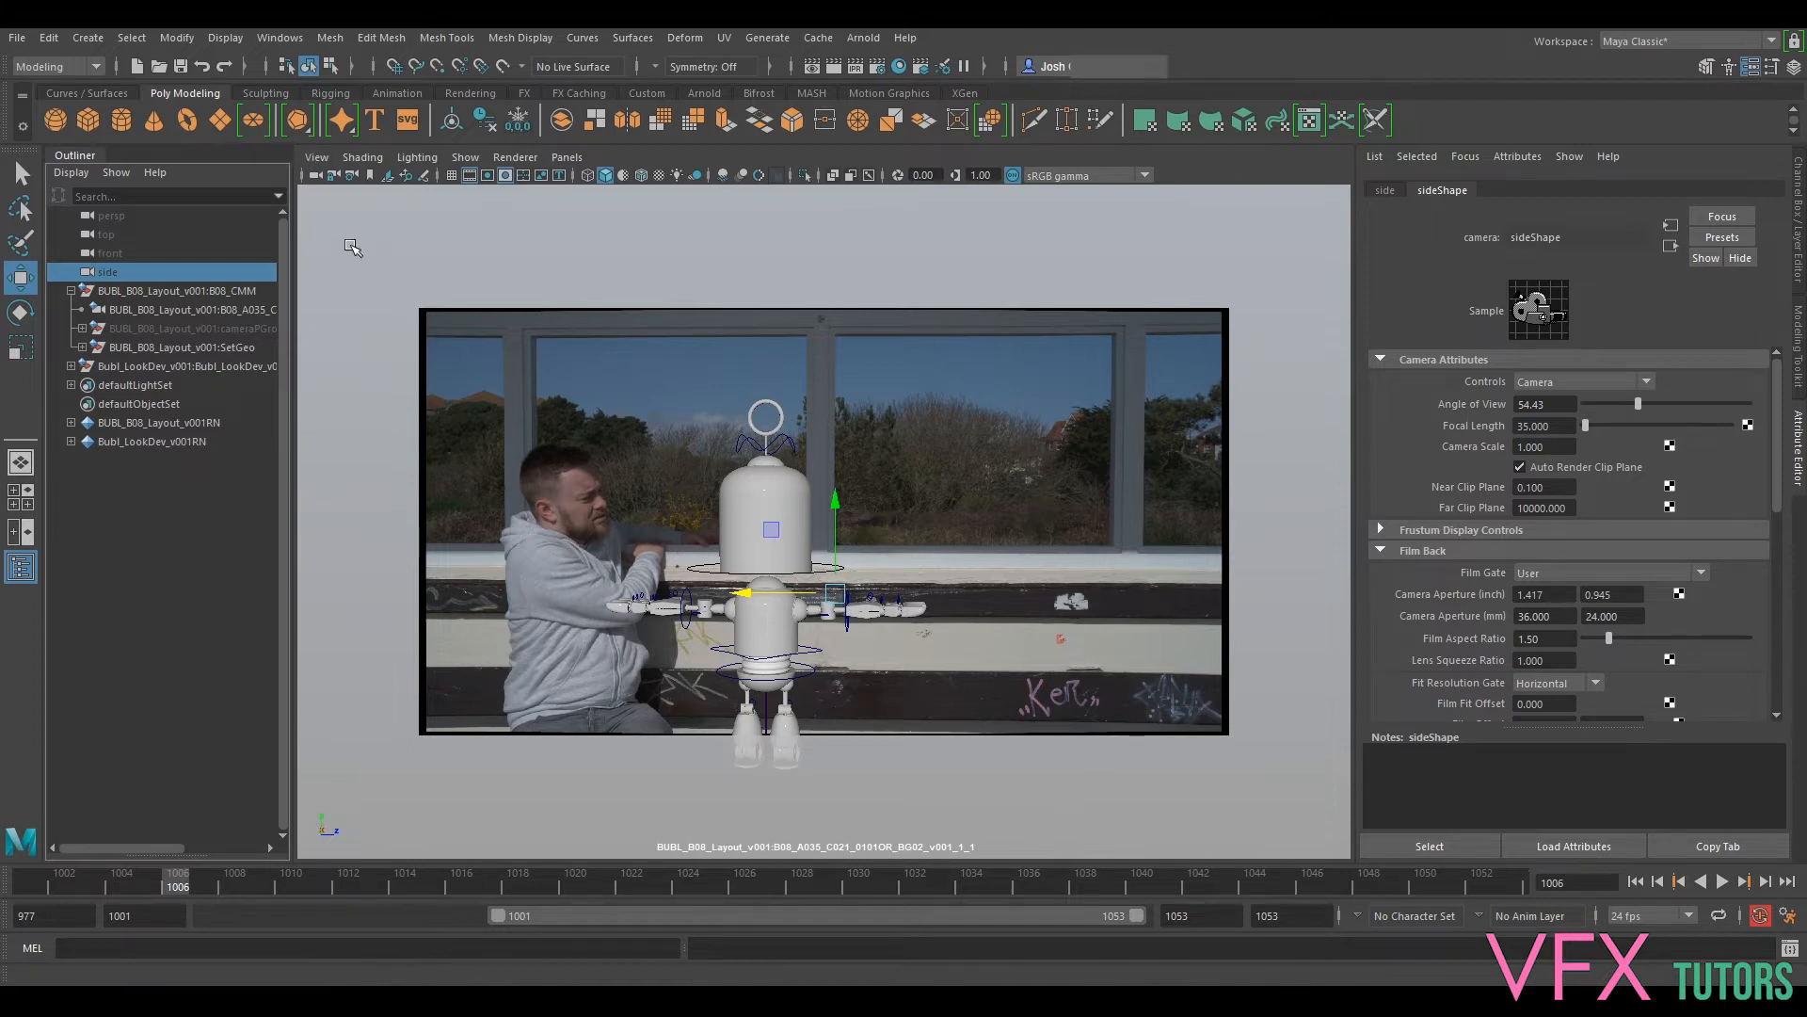
click(567, 157)
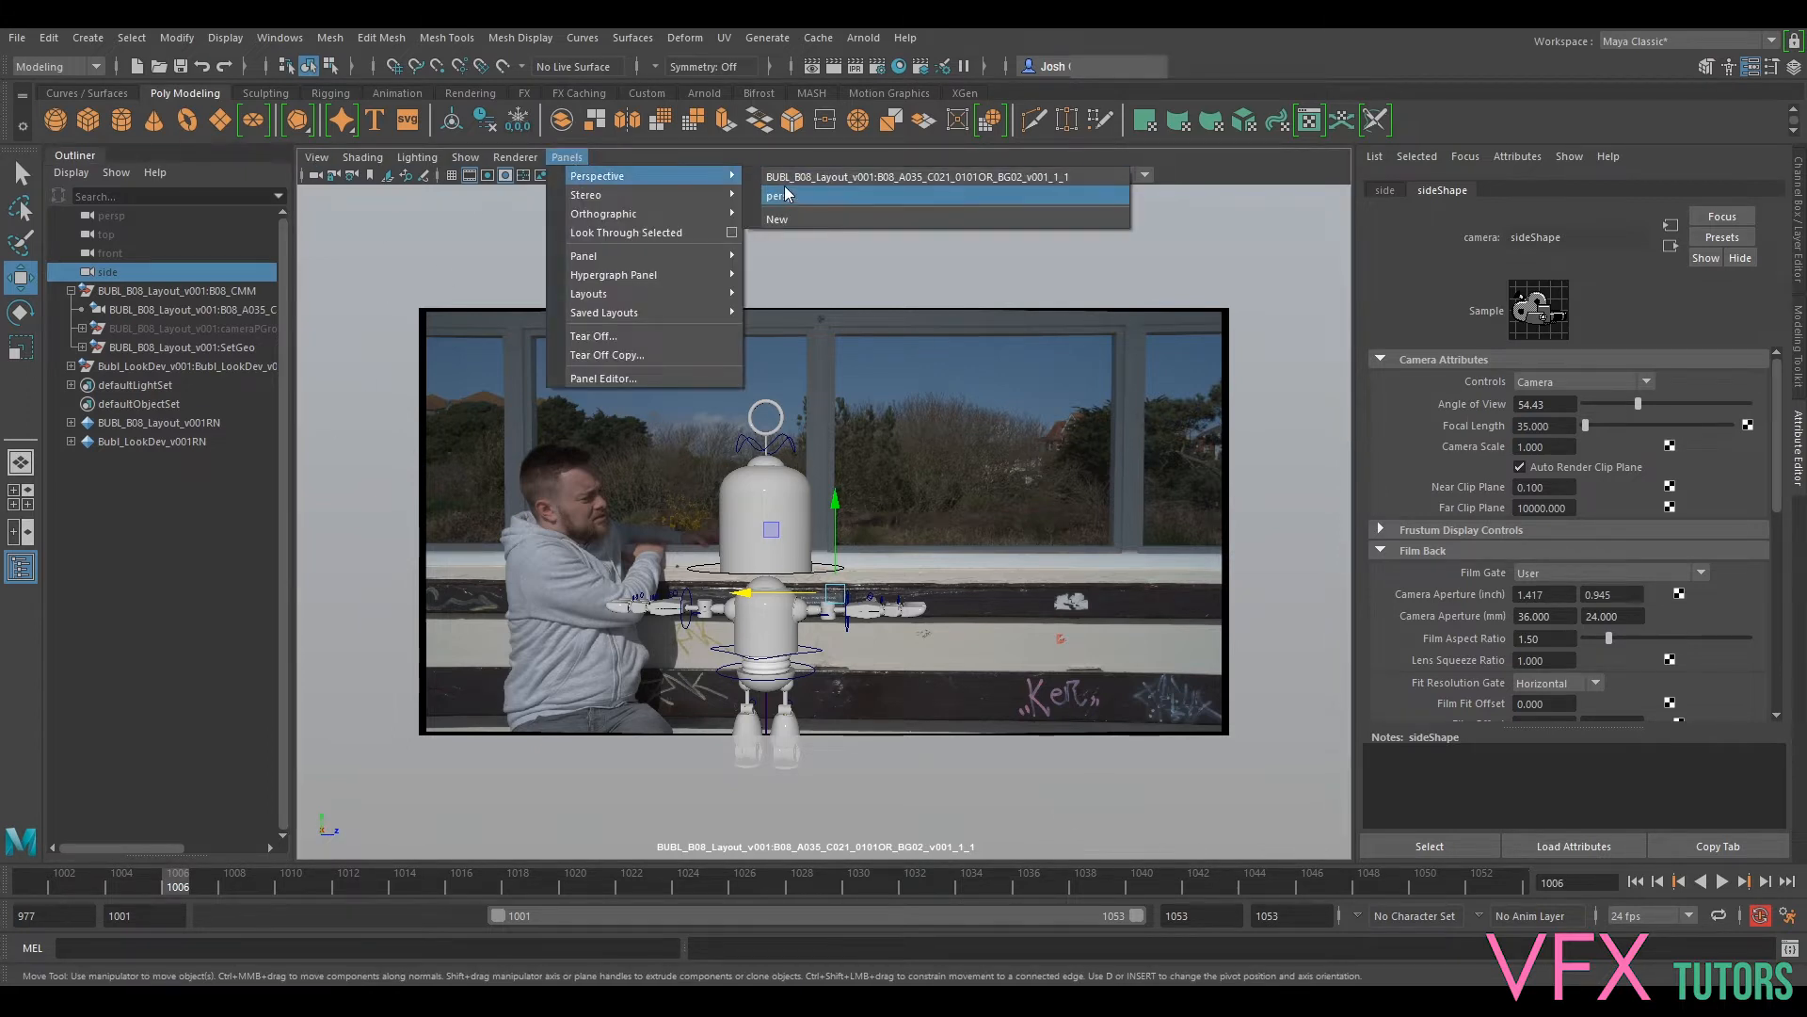
click(630, 353)
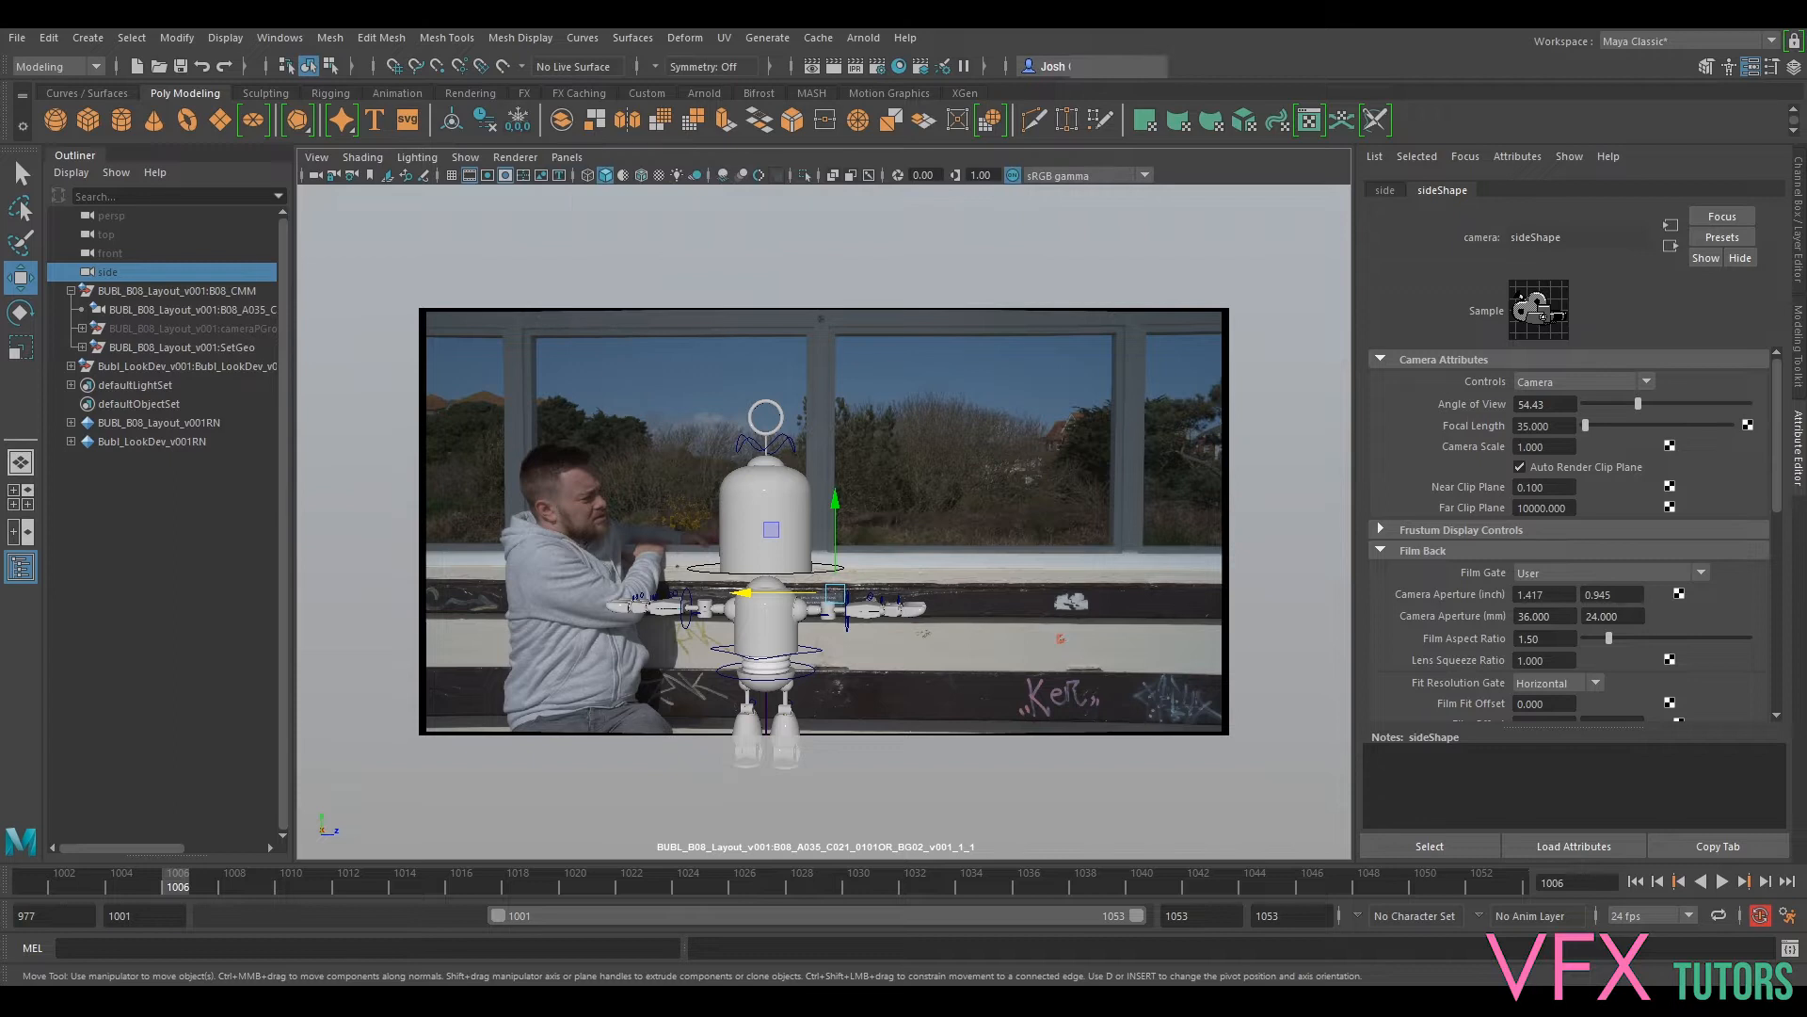
drag(1806, 279, 1431, 579)
drag(1582, 621, 1200, 512)
Step: Switch the main viewport to the persp camera while keeping the shot camera in the floating view
click(567, 158)
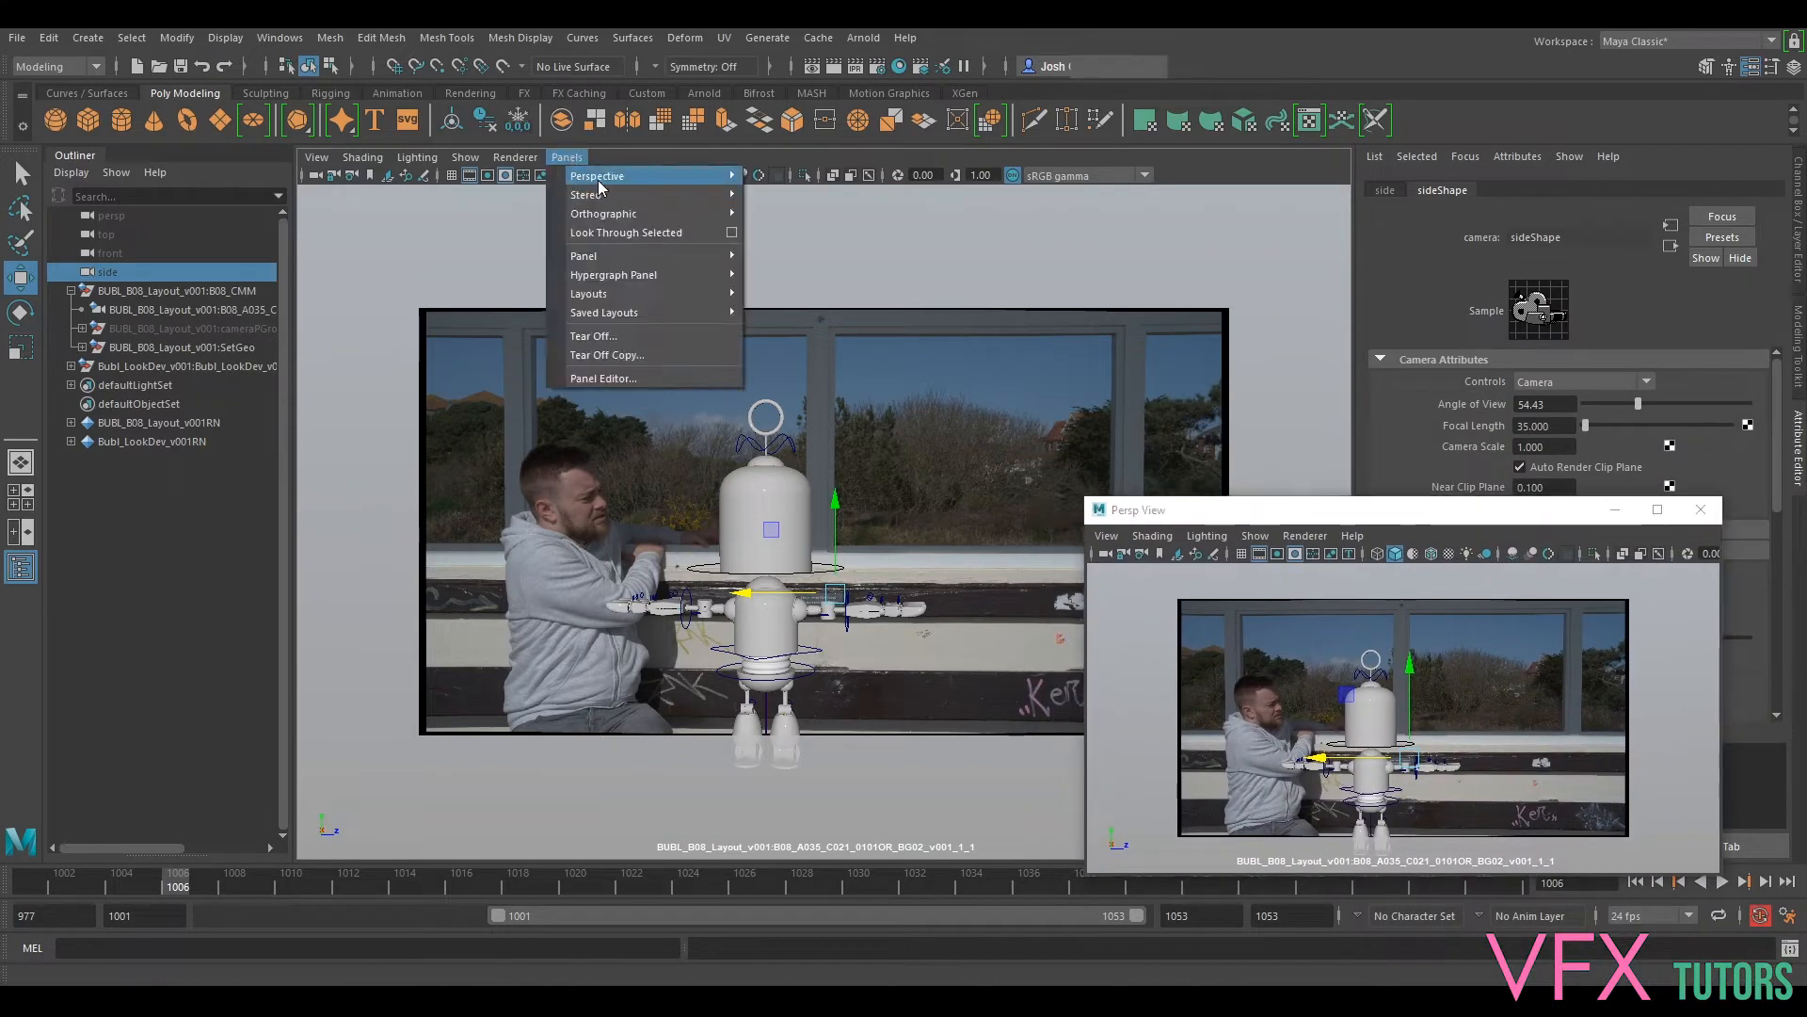
mouse_move(603, 183)
click(846, 199)
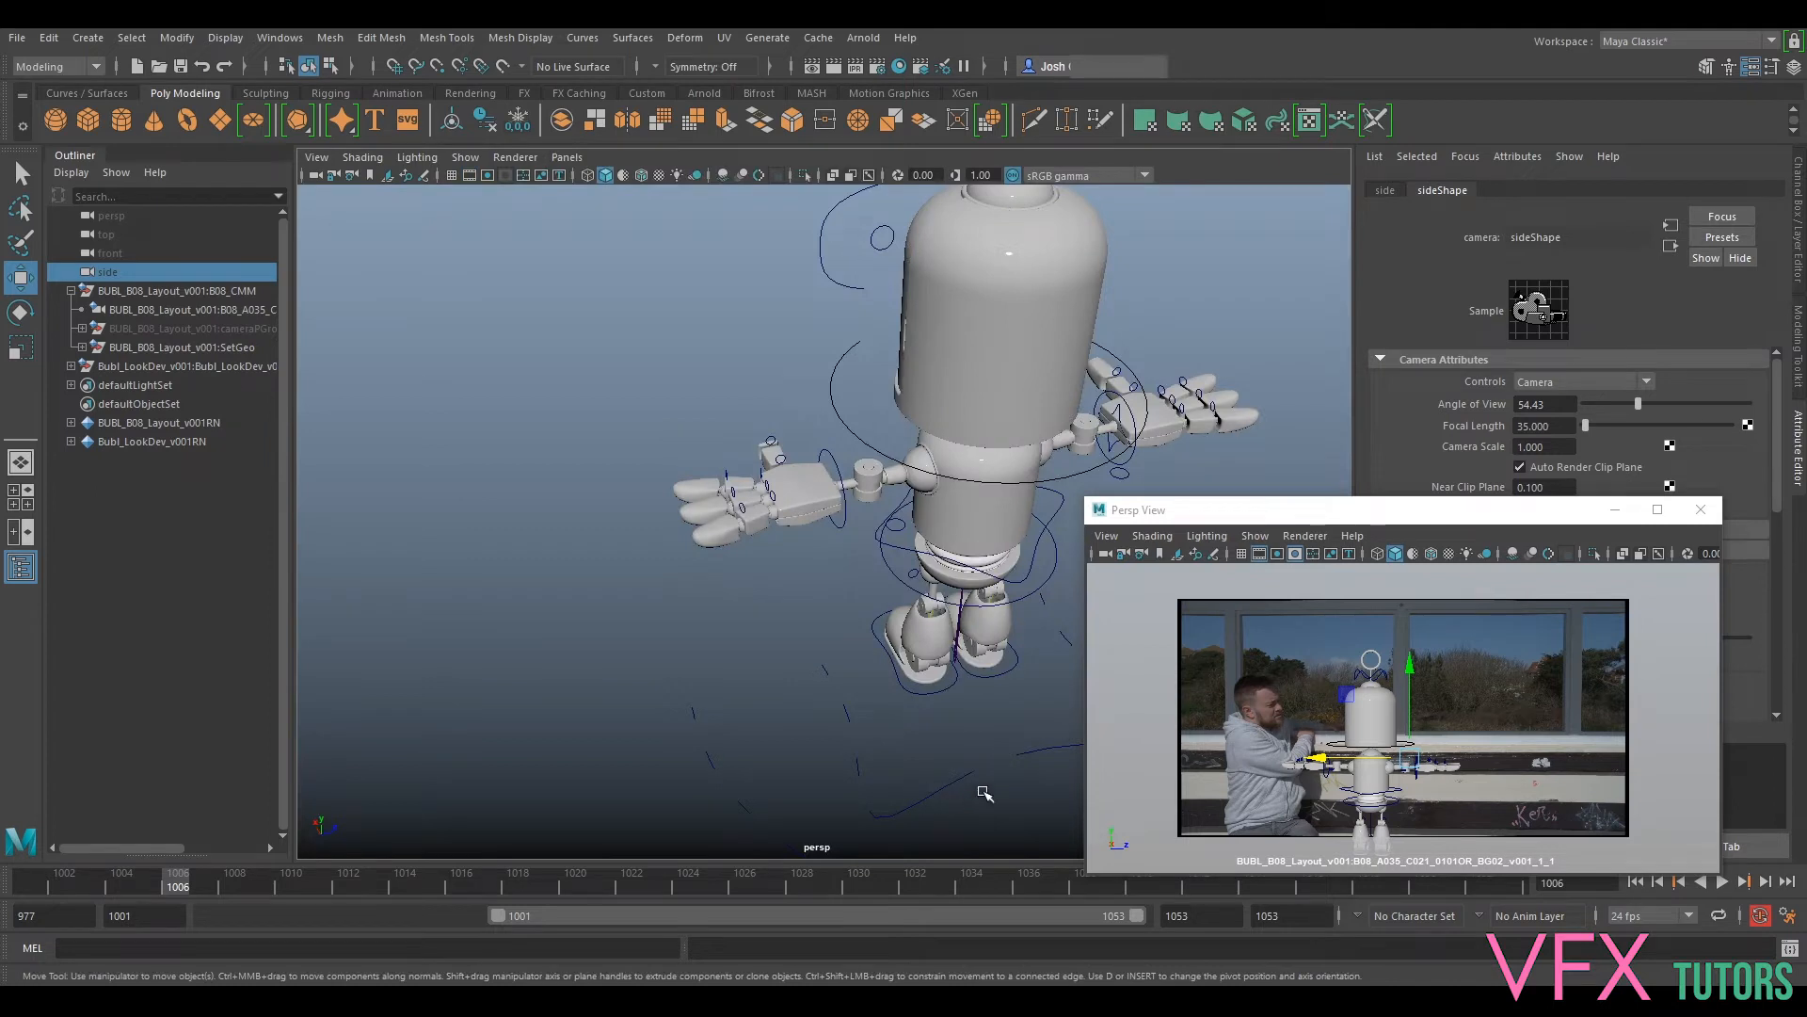
alt+middle_drag(984, 793, 824, 693)
Step: Set the BUBL_B08_Layout_v001:layer1 display layer back to Reference so the set geometry cannot be selected
drag(827, 712, 868, 745)
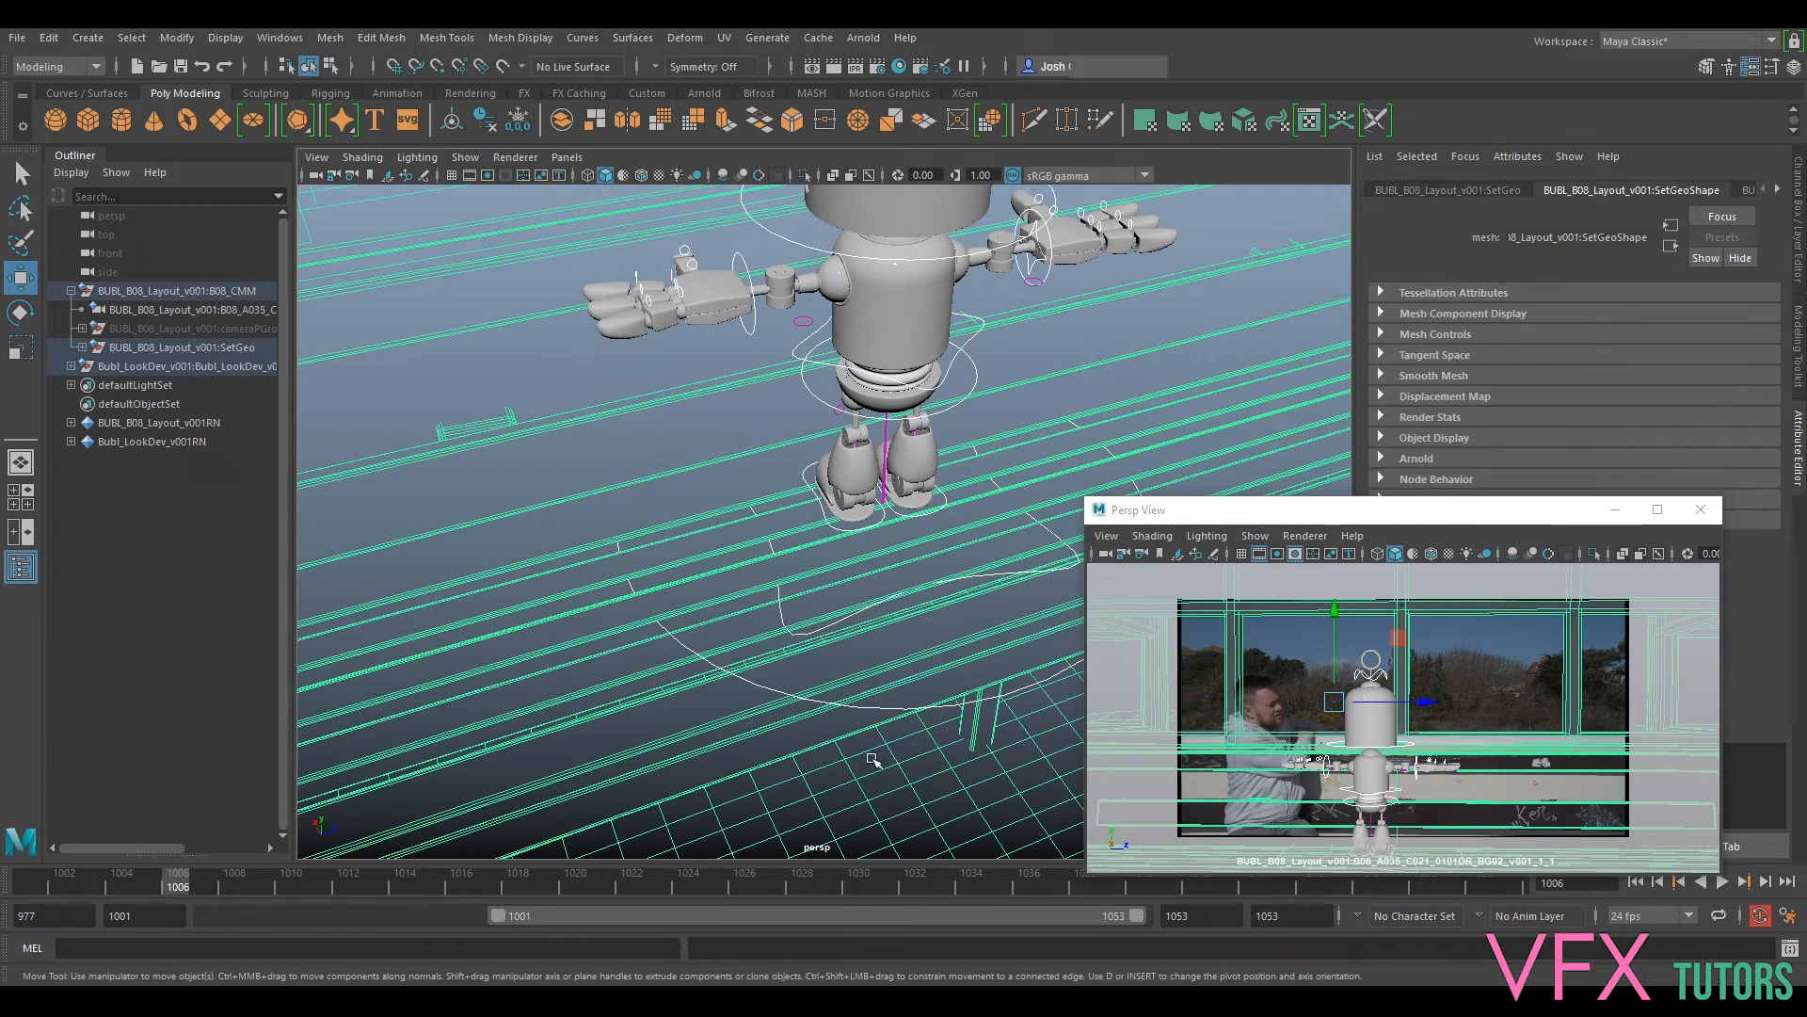
click(1800, 215)
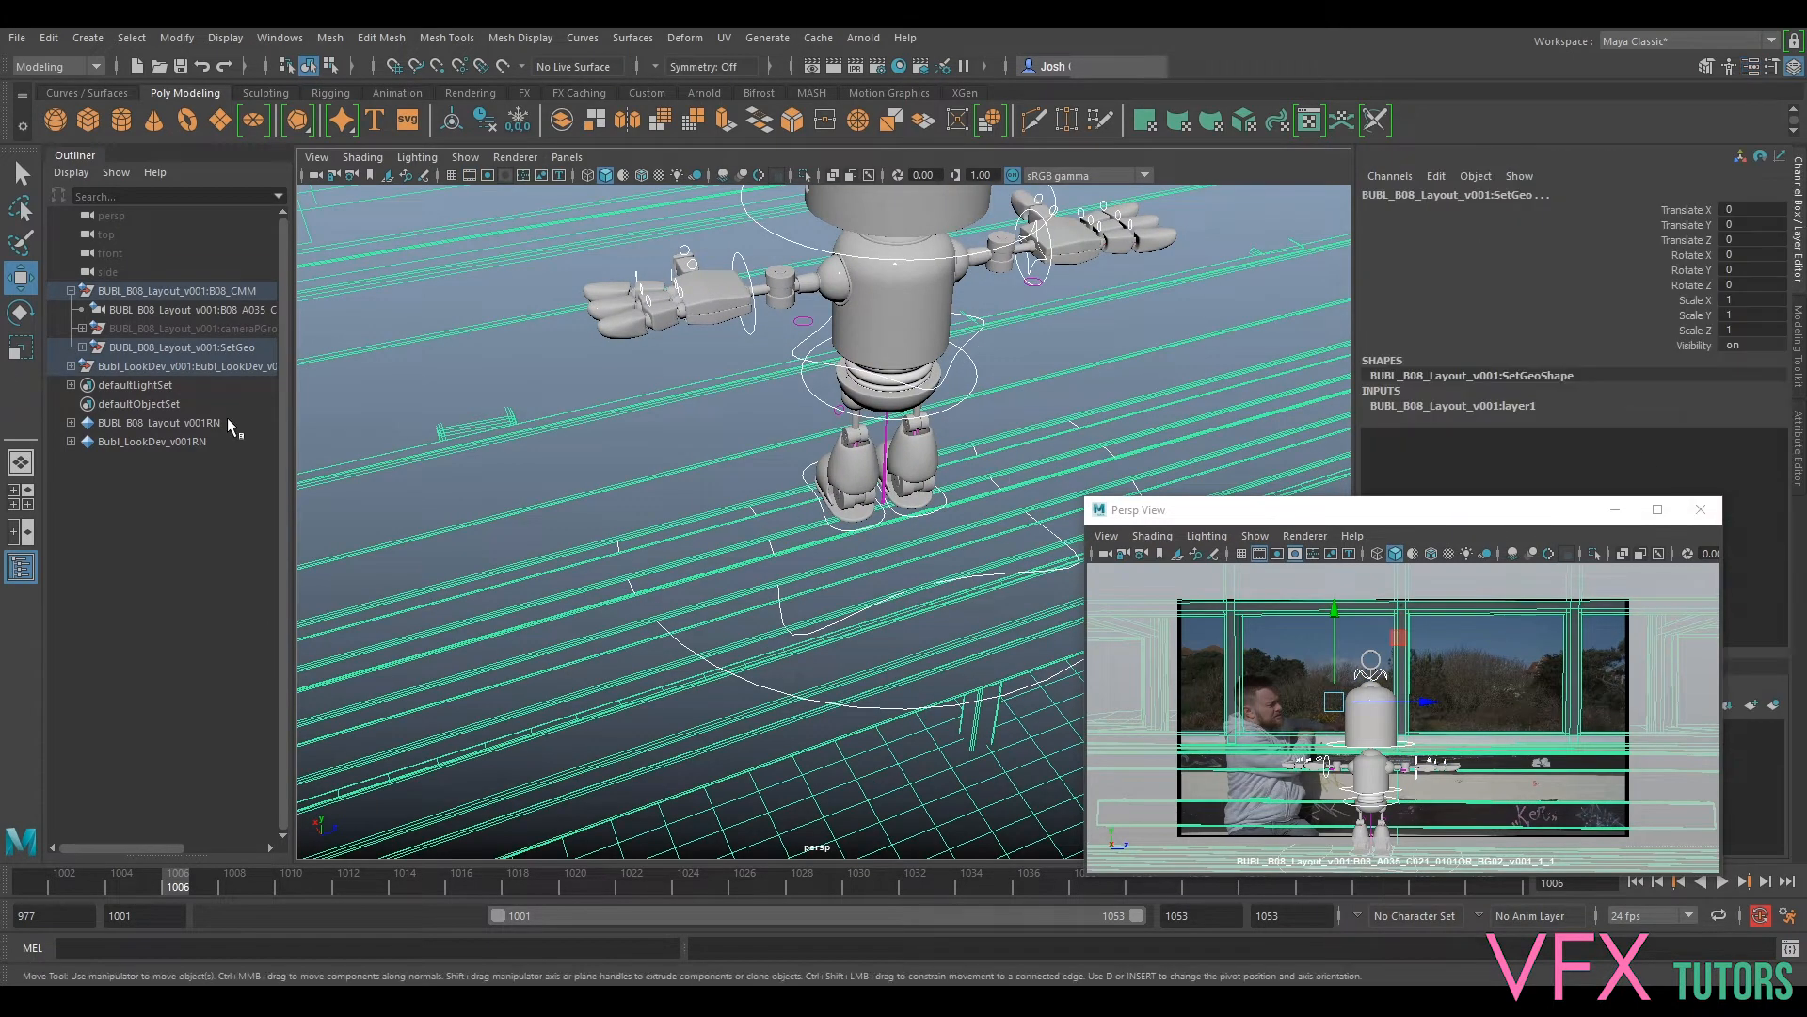
drag(1480, 509, 1069, 550)
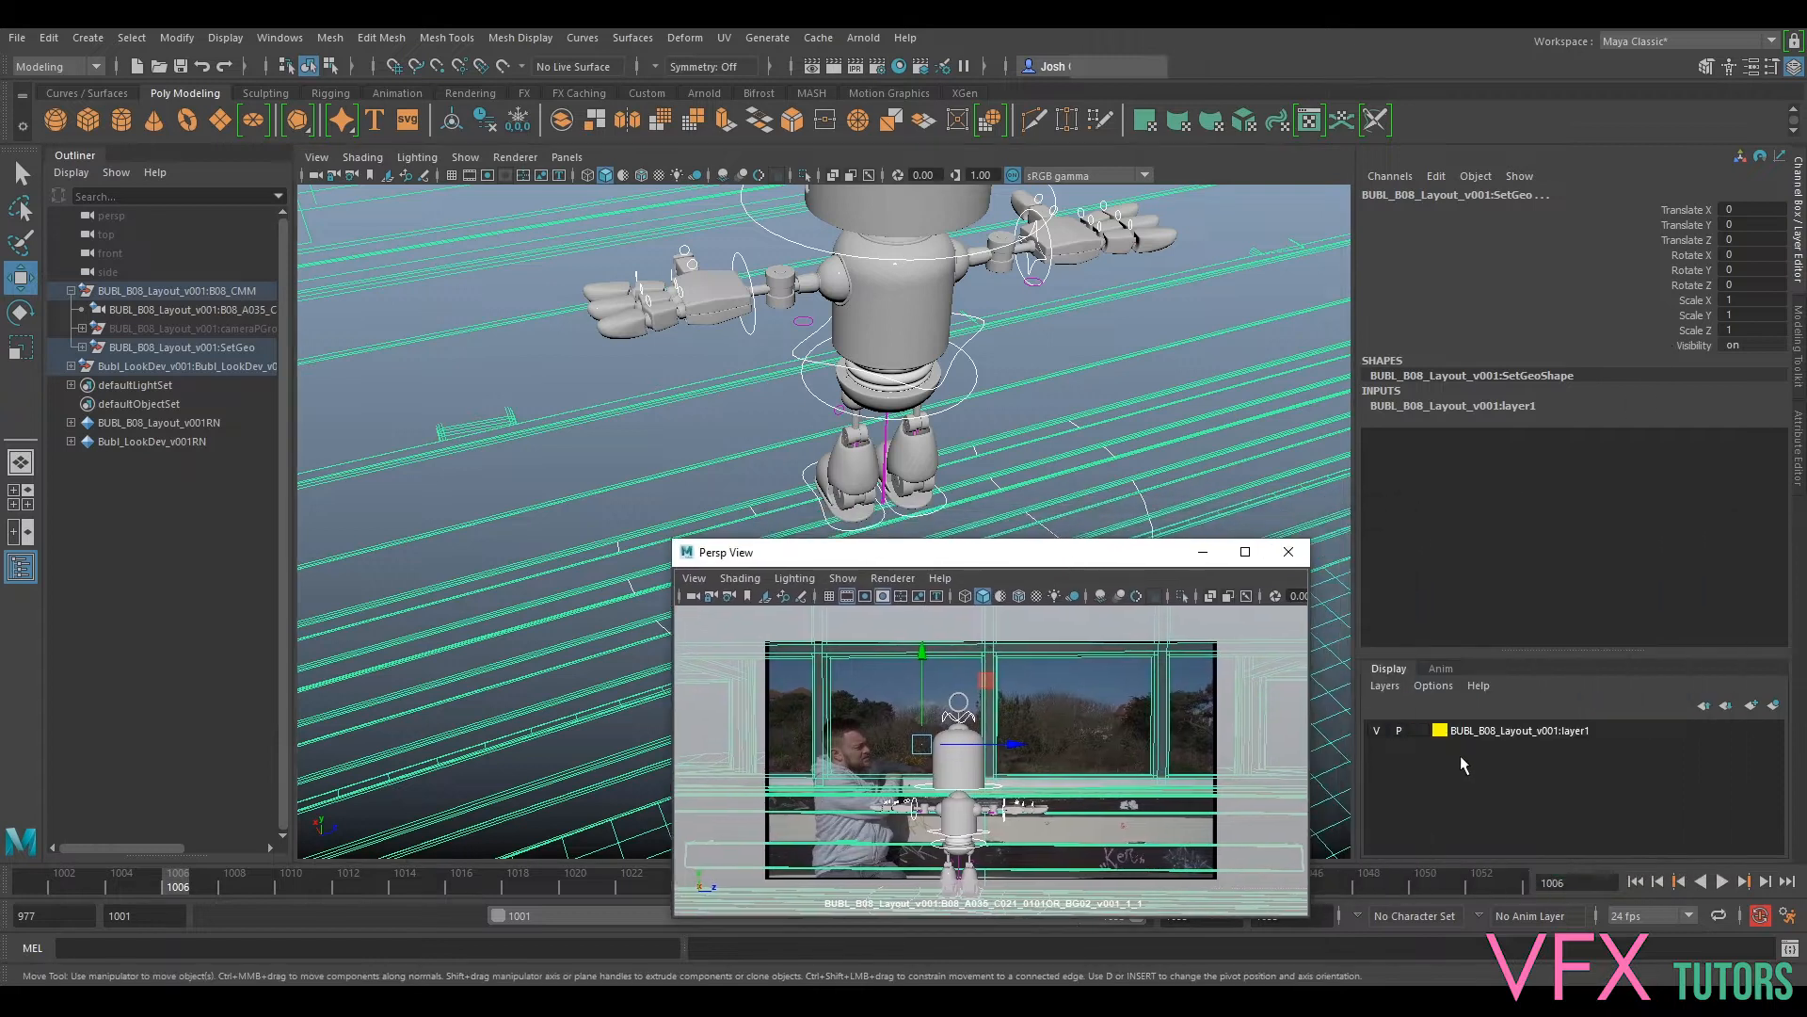
click(1421, 732)
click(1421, 731)
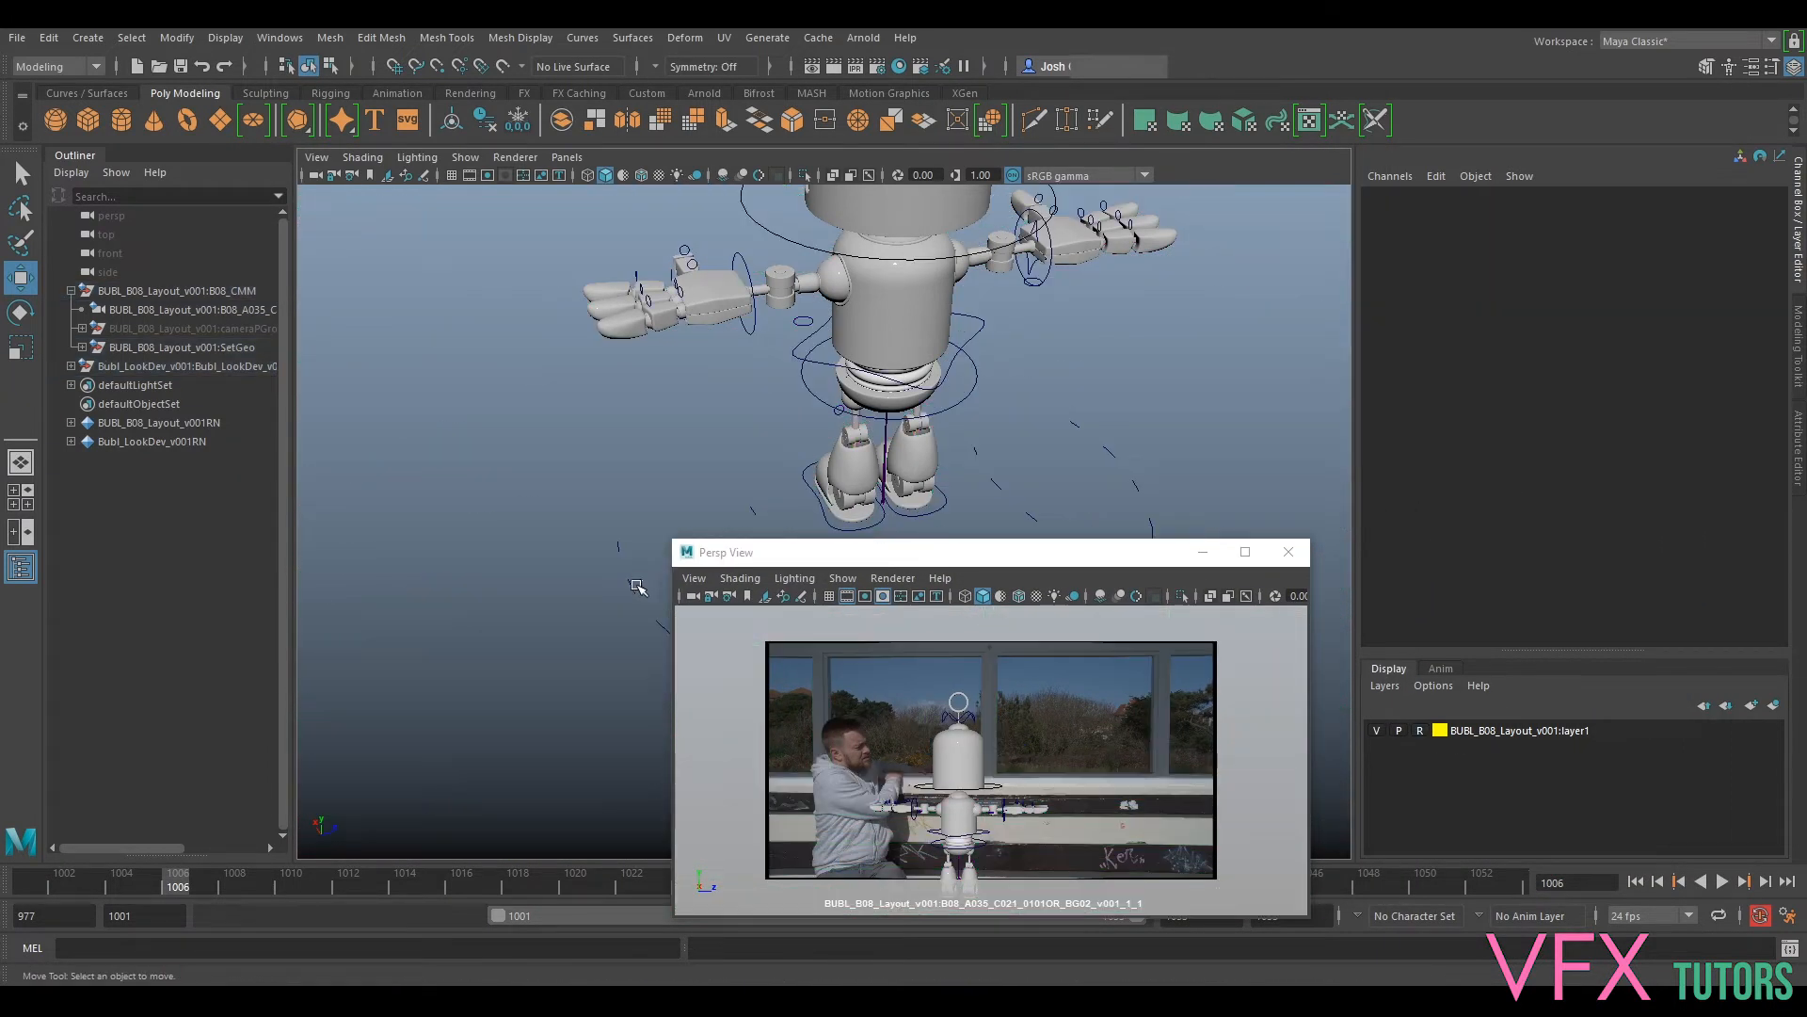
Step: Try repositioning the robot with its Main_ctrl in the perspective view and undo the moves
click(642, 592)
drag(859, 470, 764, 320)
alt+drag(921, 320, 960, 434)
drag(796, 470, 764, 508)
key(ctrl+z)
key(ctrl+z)
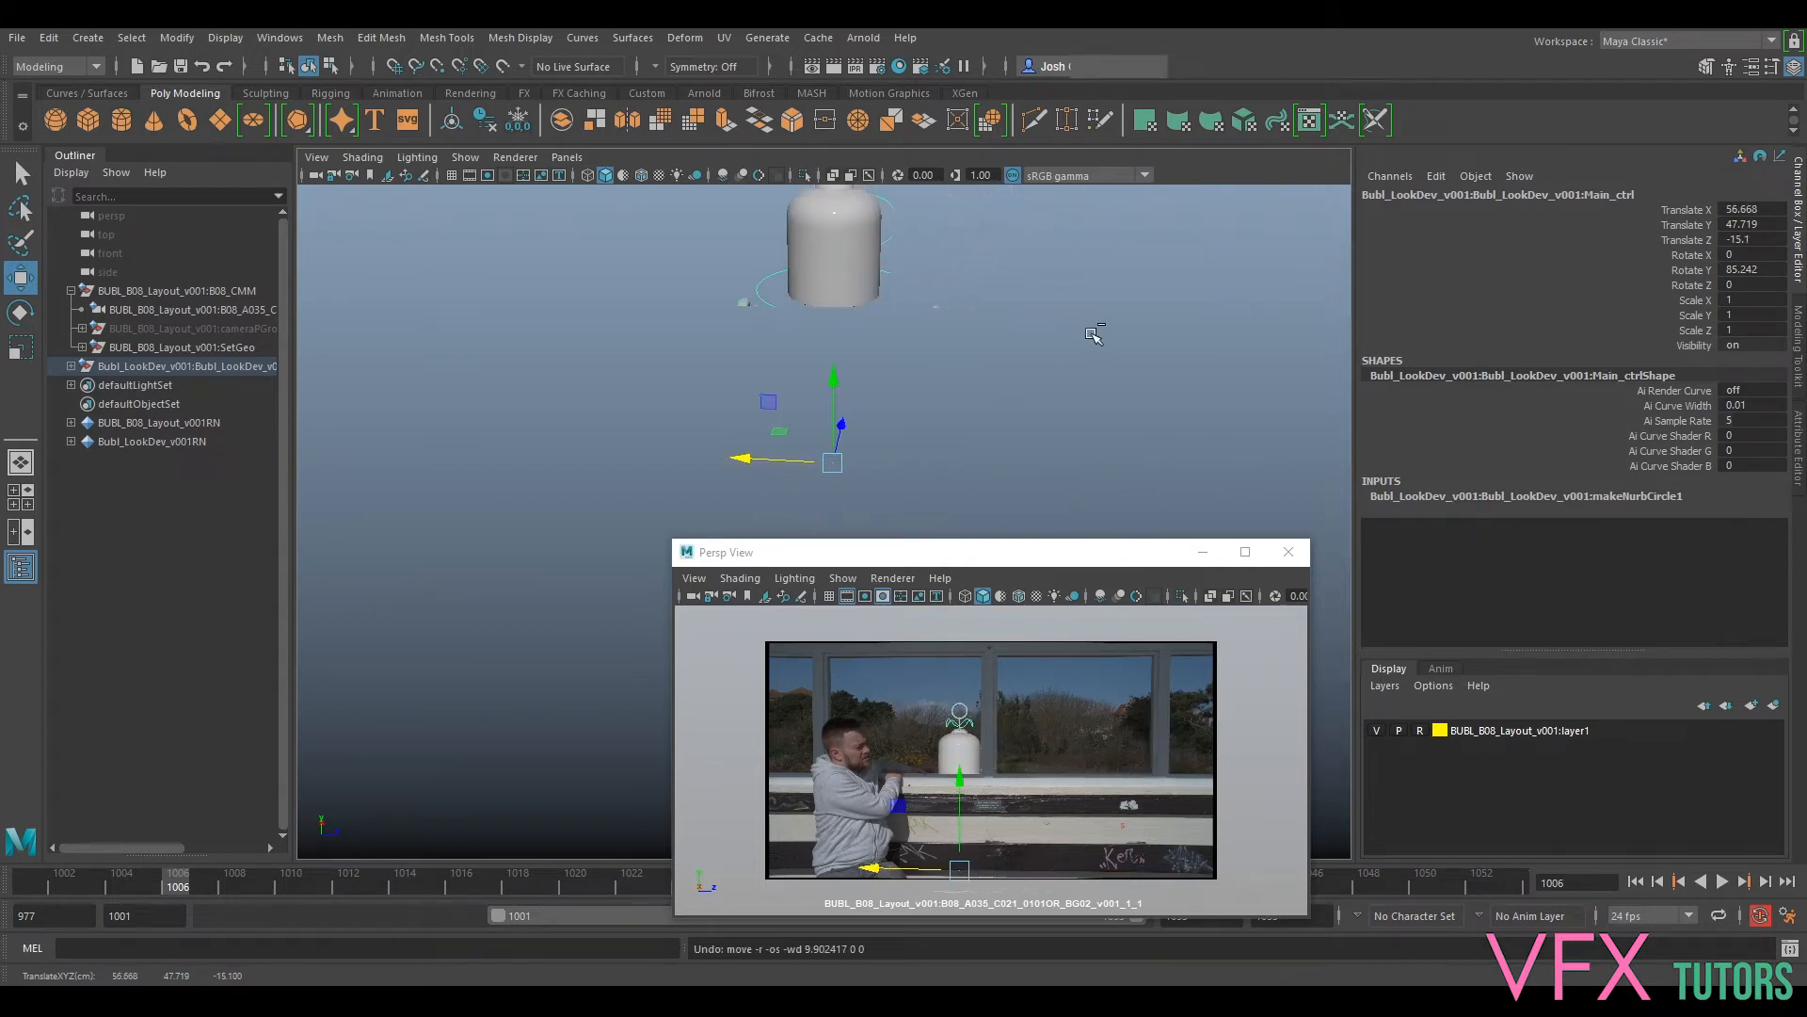
Step: Shade the perspective view with the default material and go to frame 1001
drag(1103, 556, 1806, 555)
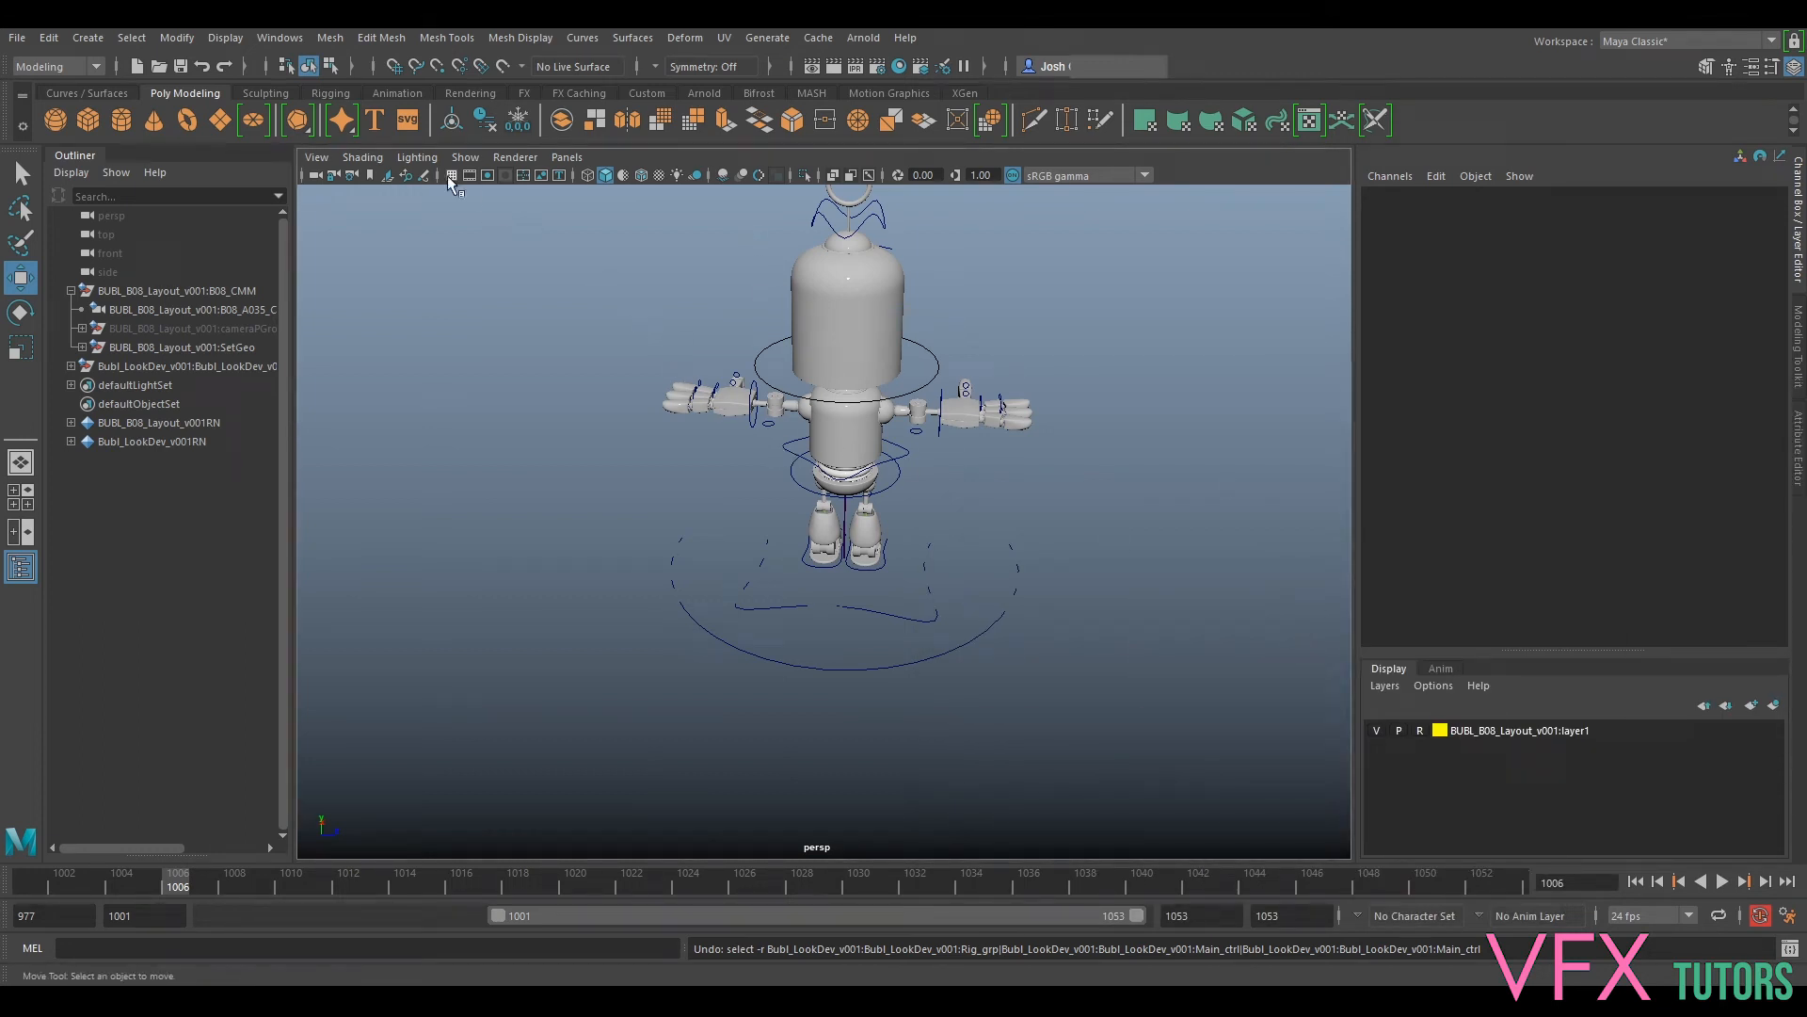
click(363, 158)
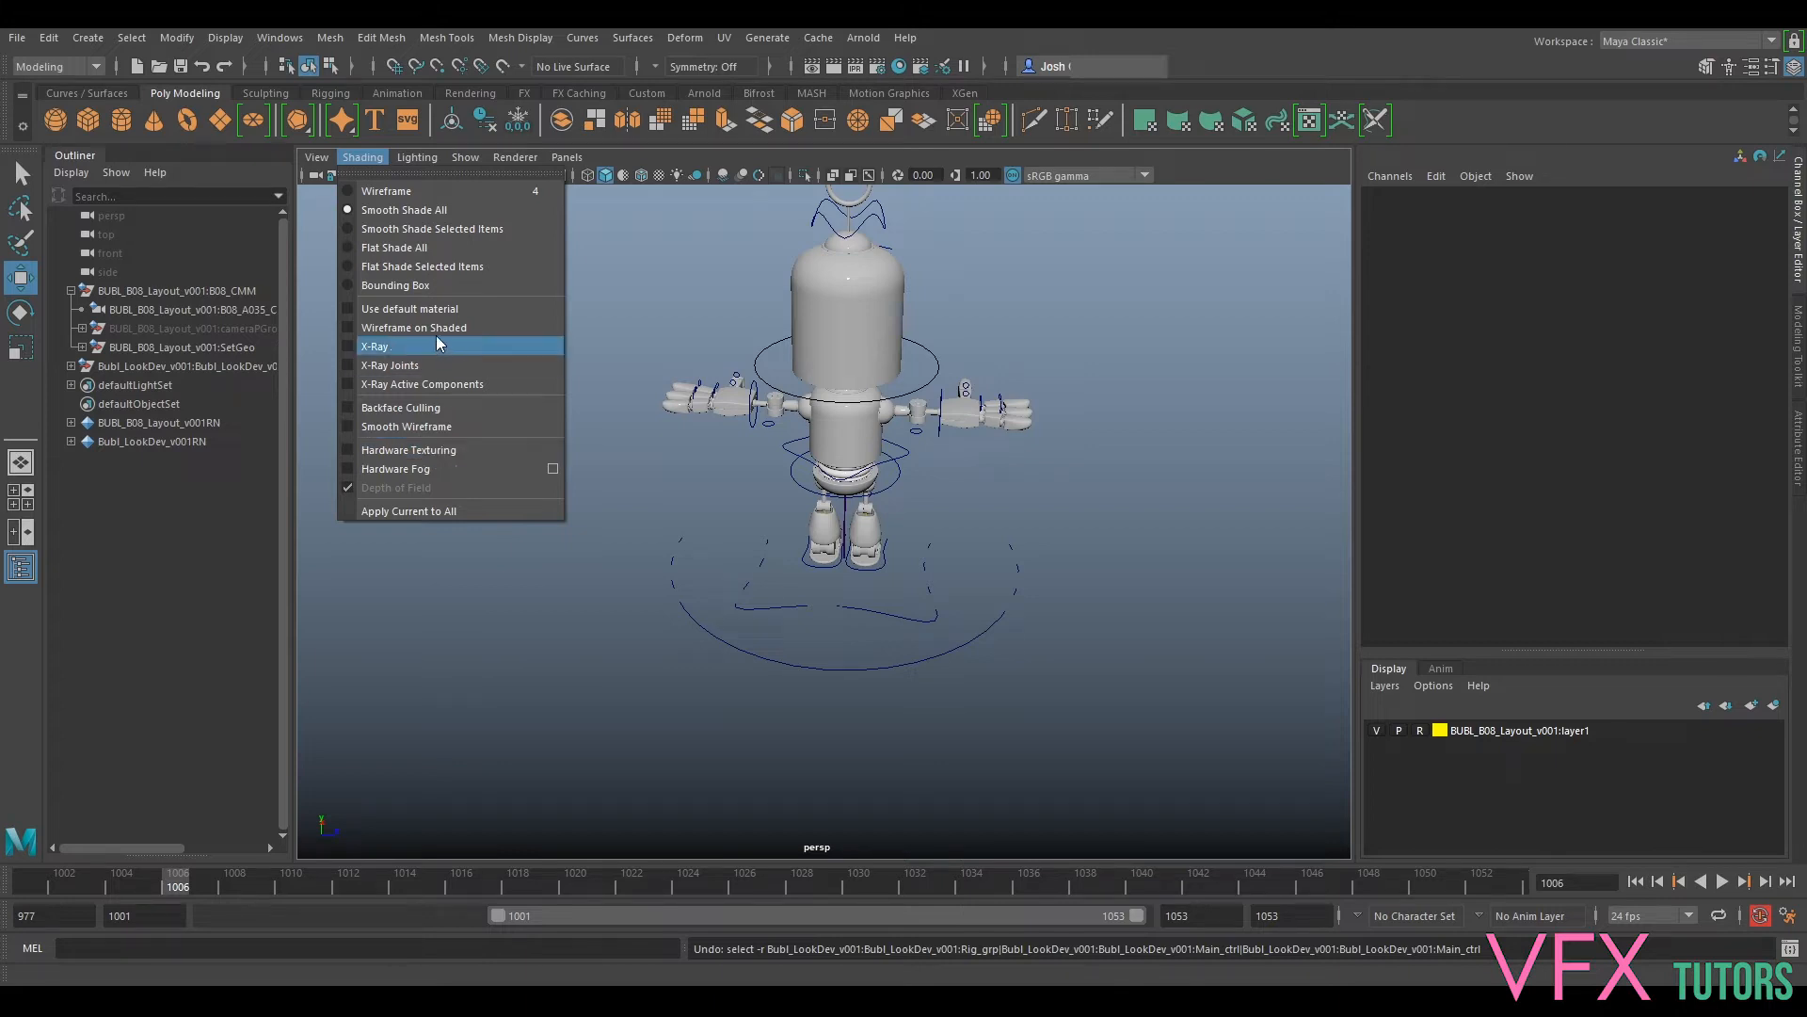
click(444, 313)
alt+drag(950, 592, 970, 513)
drag(1806, 401, 1332, 506)
drag(161, 890, 35, 883)
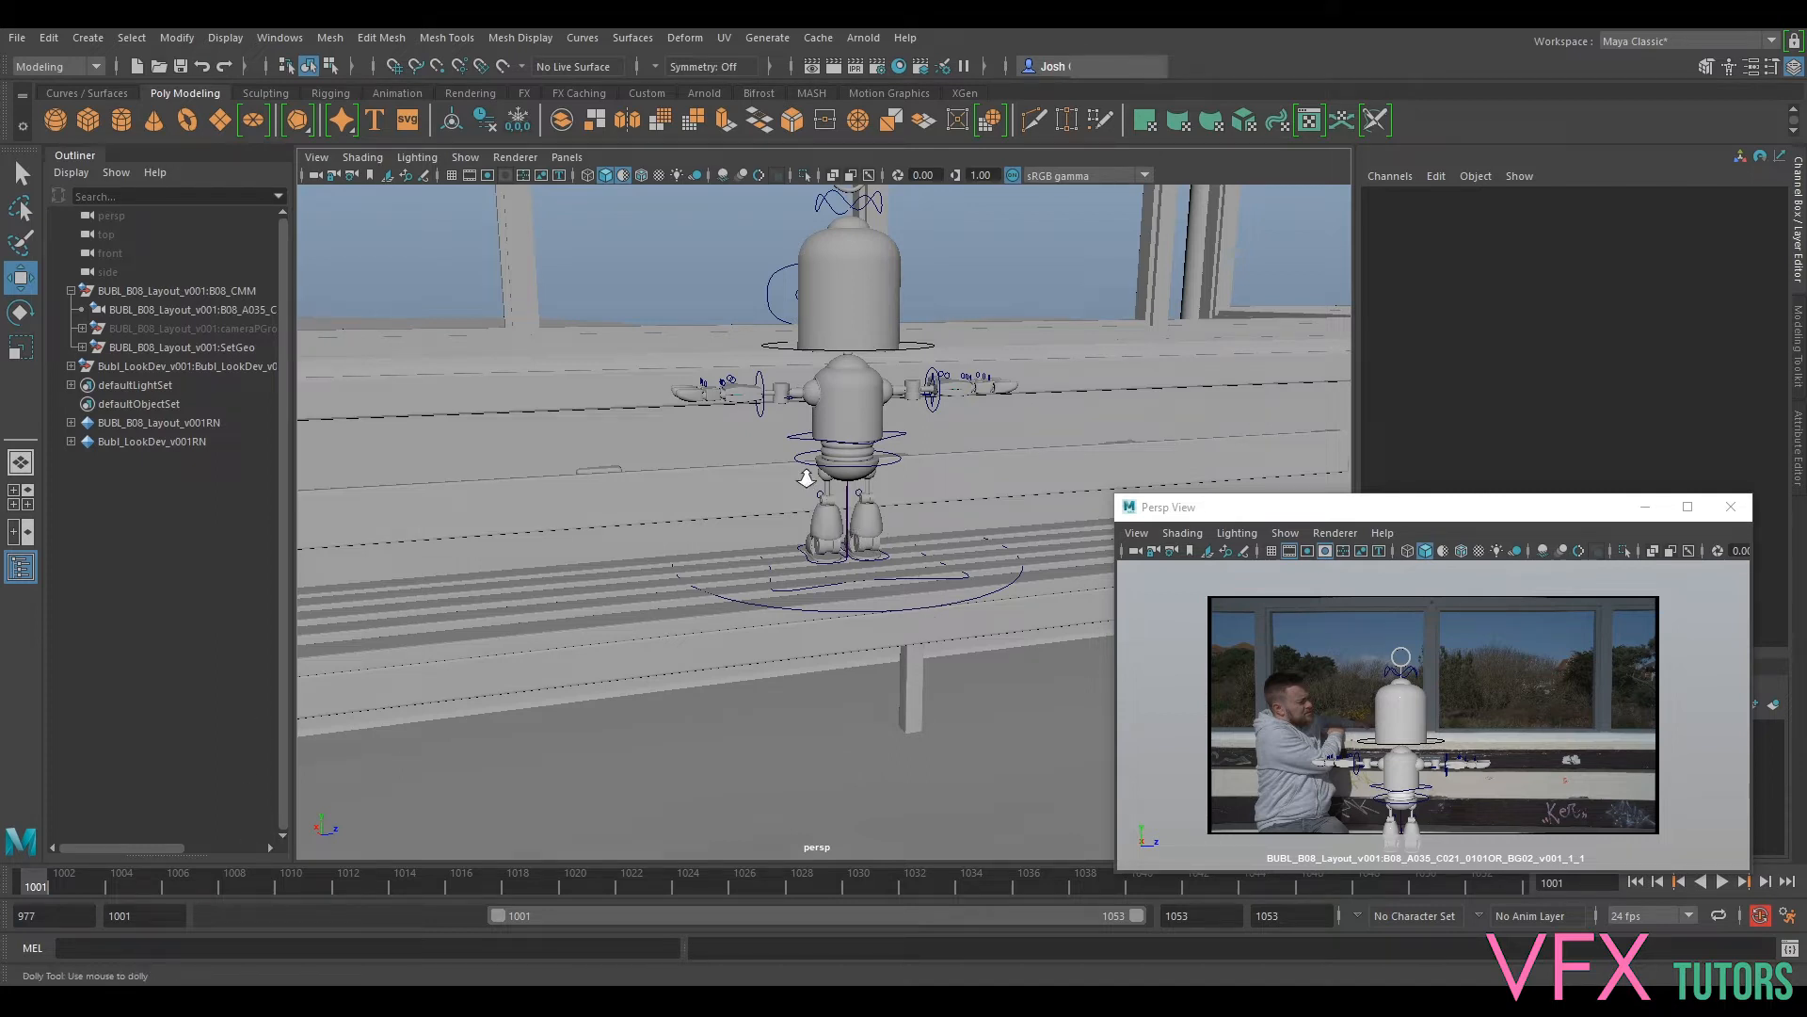
Step: Try raising the robot's Root_ctrl to about 8.6 in Translate Y and undo the move
alt+right_drag(806, 478, 992, 569)
mouse_move(769, 600)
alt+mouse_down()
mouse_move(831, 596)
mouse_move(868, 551)
mouse_move(885, 602)
mouse_move(846, 644)
mouse_move(1020, 658)
mouse_move(765, 617)
mouse_move(882, 649)
mouse_move(822, 668)
mouse_move(781, 626)
mouse_move(800, 602)
alt+mouse_up()
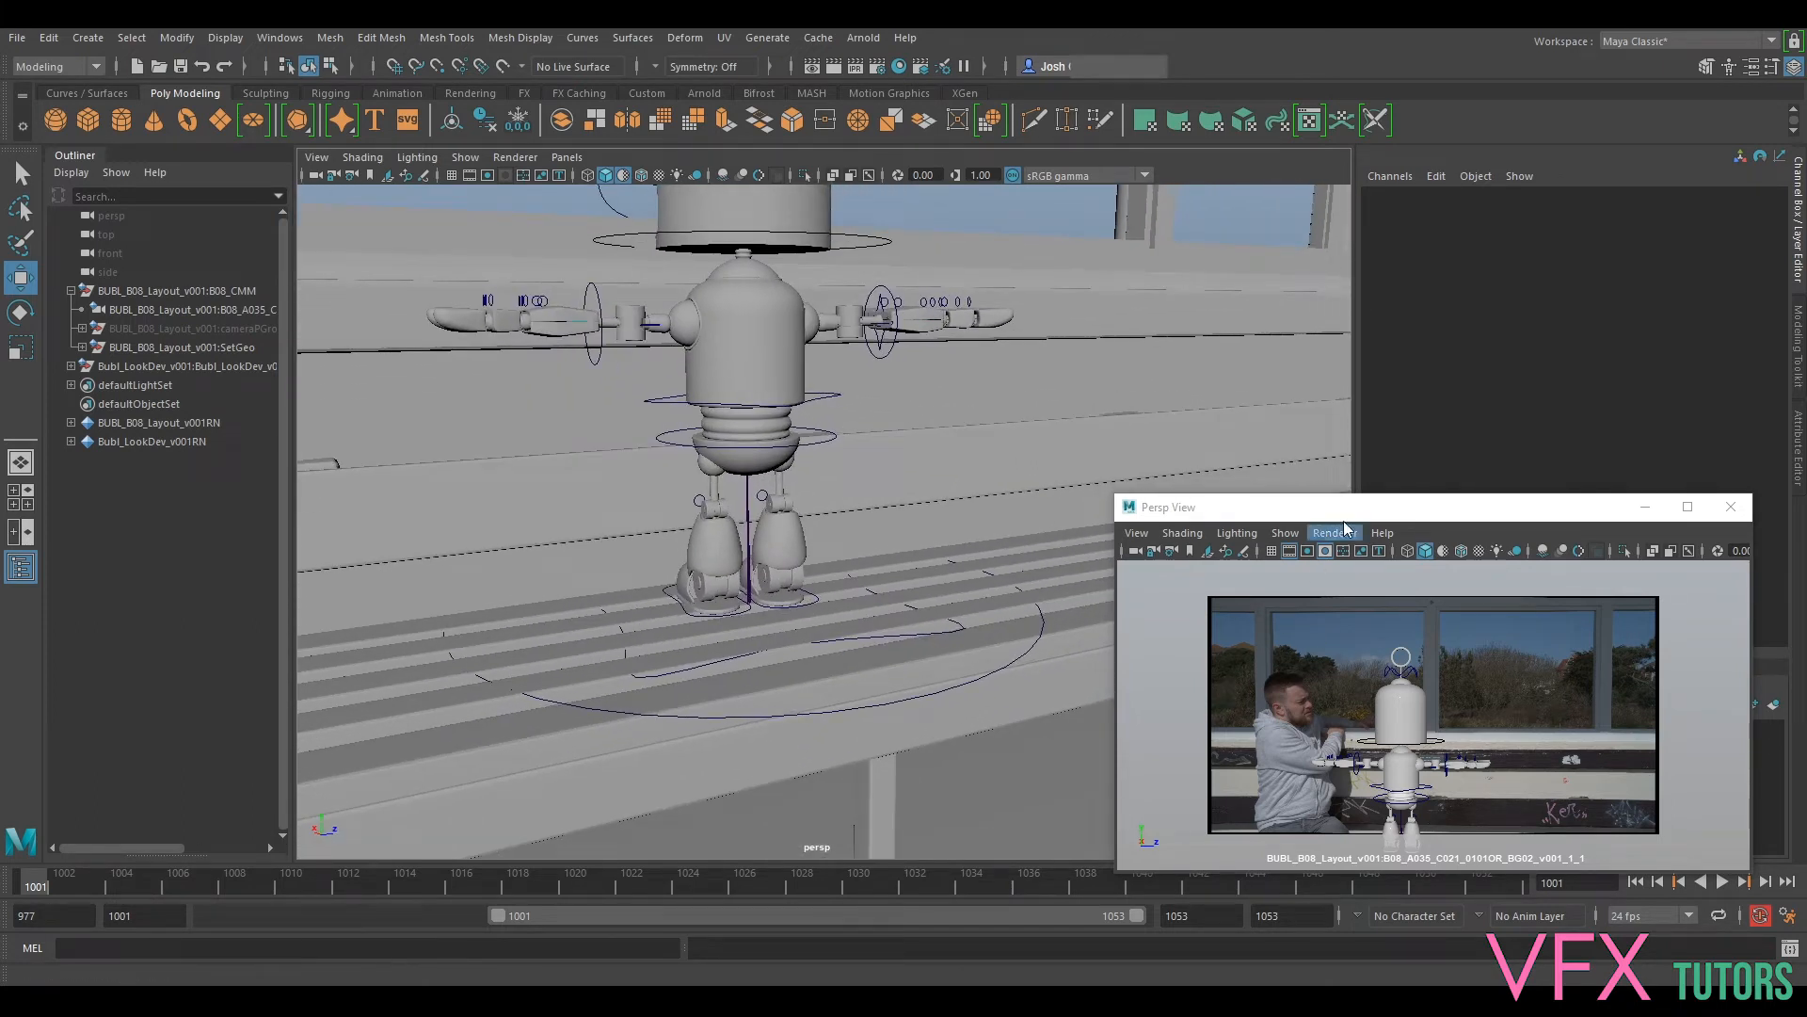
click(849, 641)
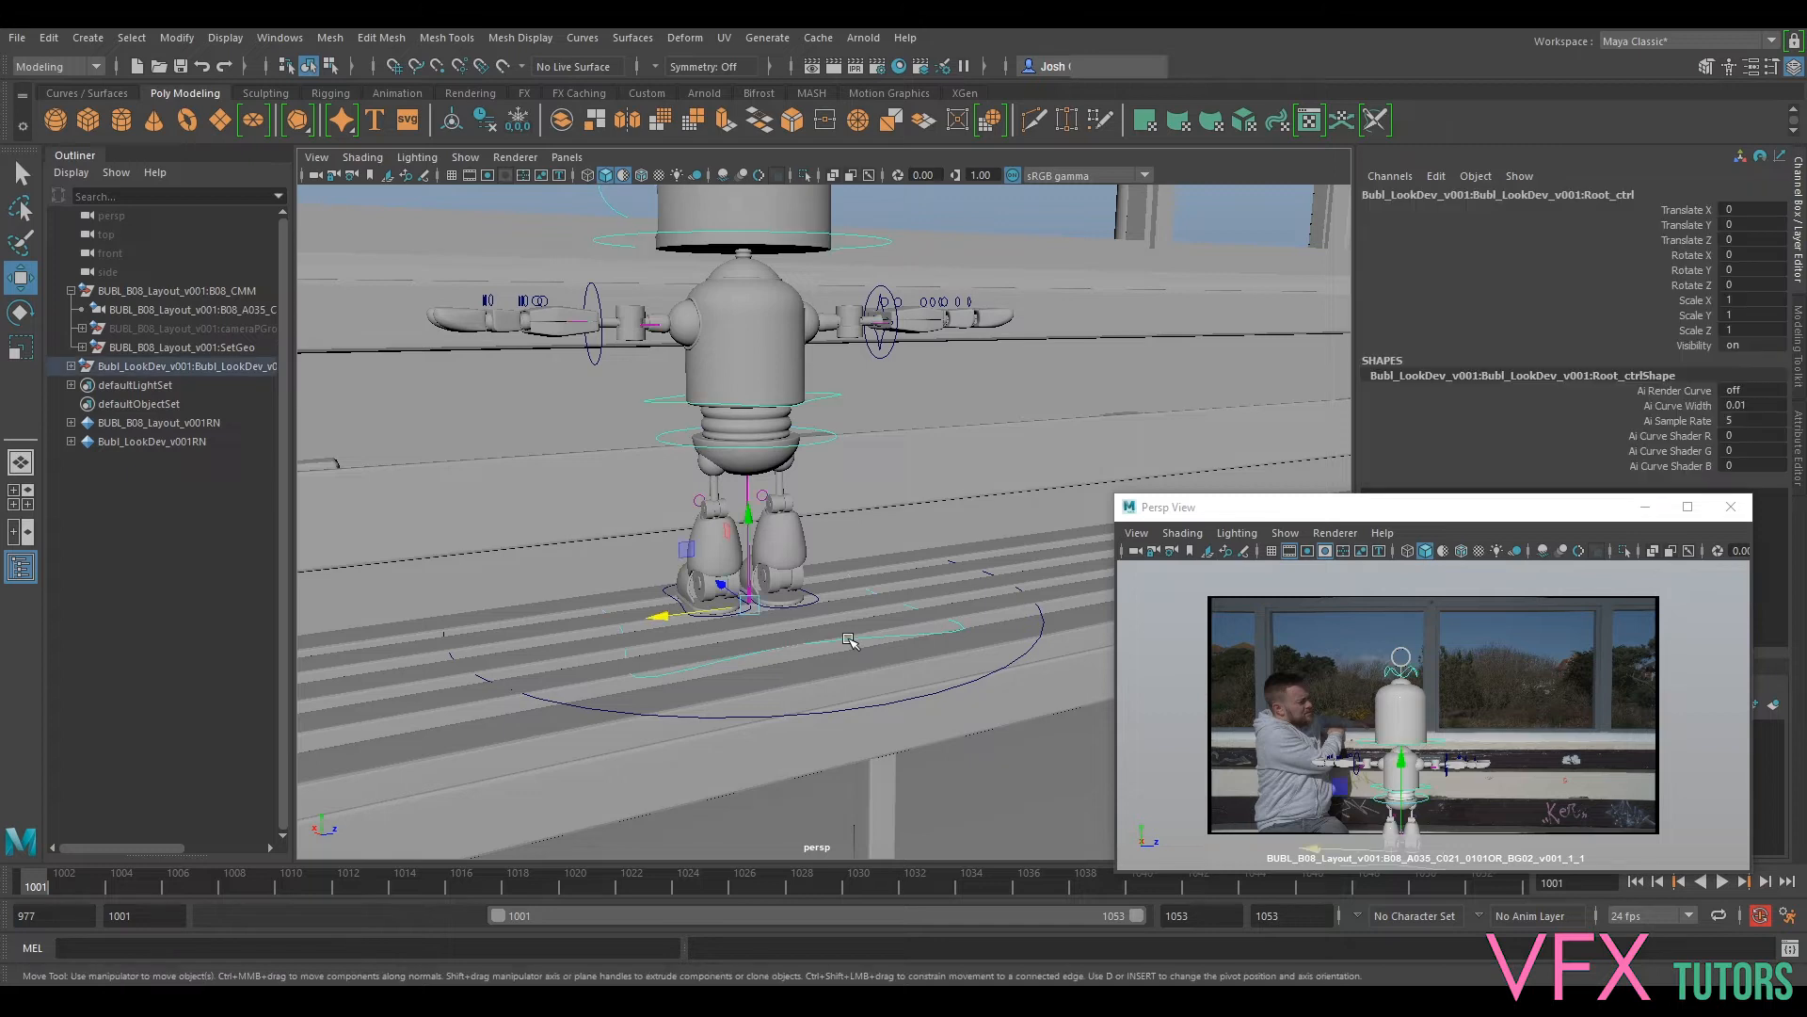
drag(759, 553, 762, 461)
key(ctrl+z)
key(ctrl+z)
key(ctrl+z)
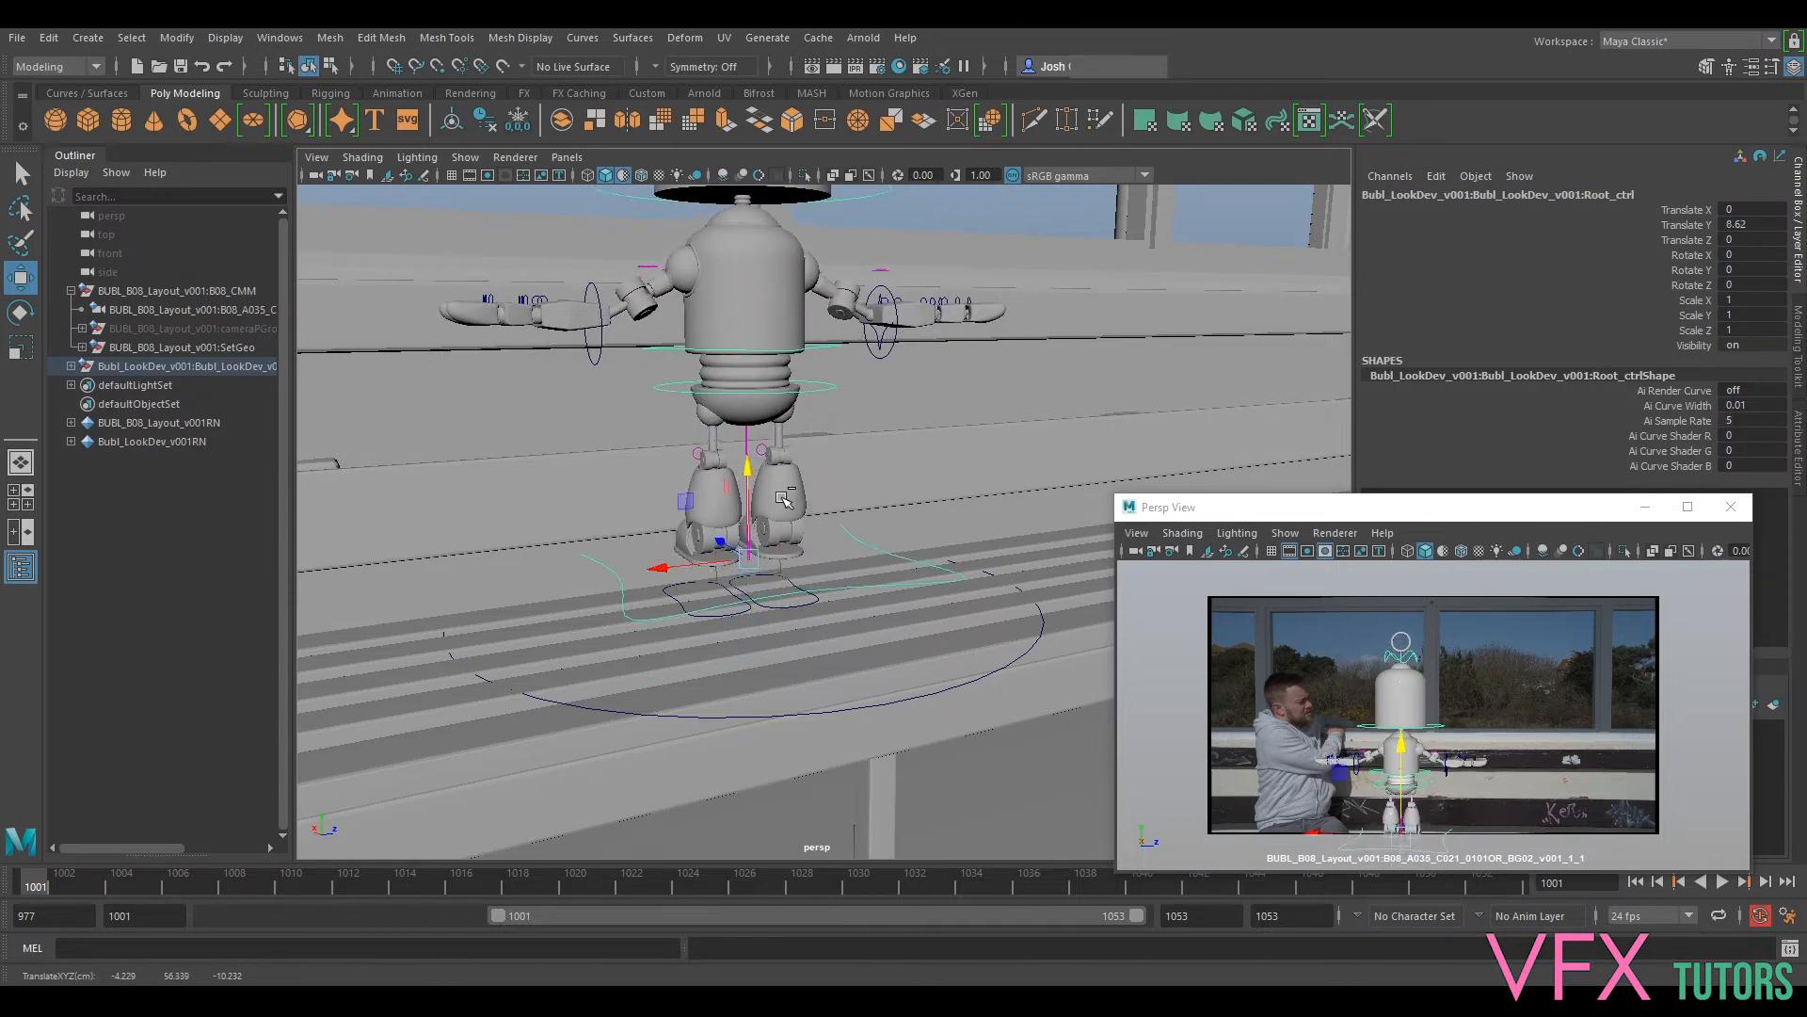
Step: Try raising the whole robot with its Main_ctrl and undo the move
click(808, 715)
mouse_move(746, 560)
mouse_down()
mouse_move(748, 579)
mouse_move(752, 525)
mouse_up()
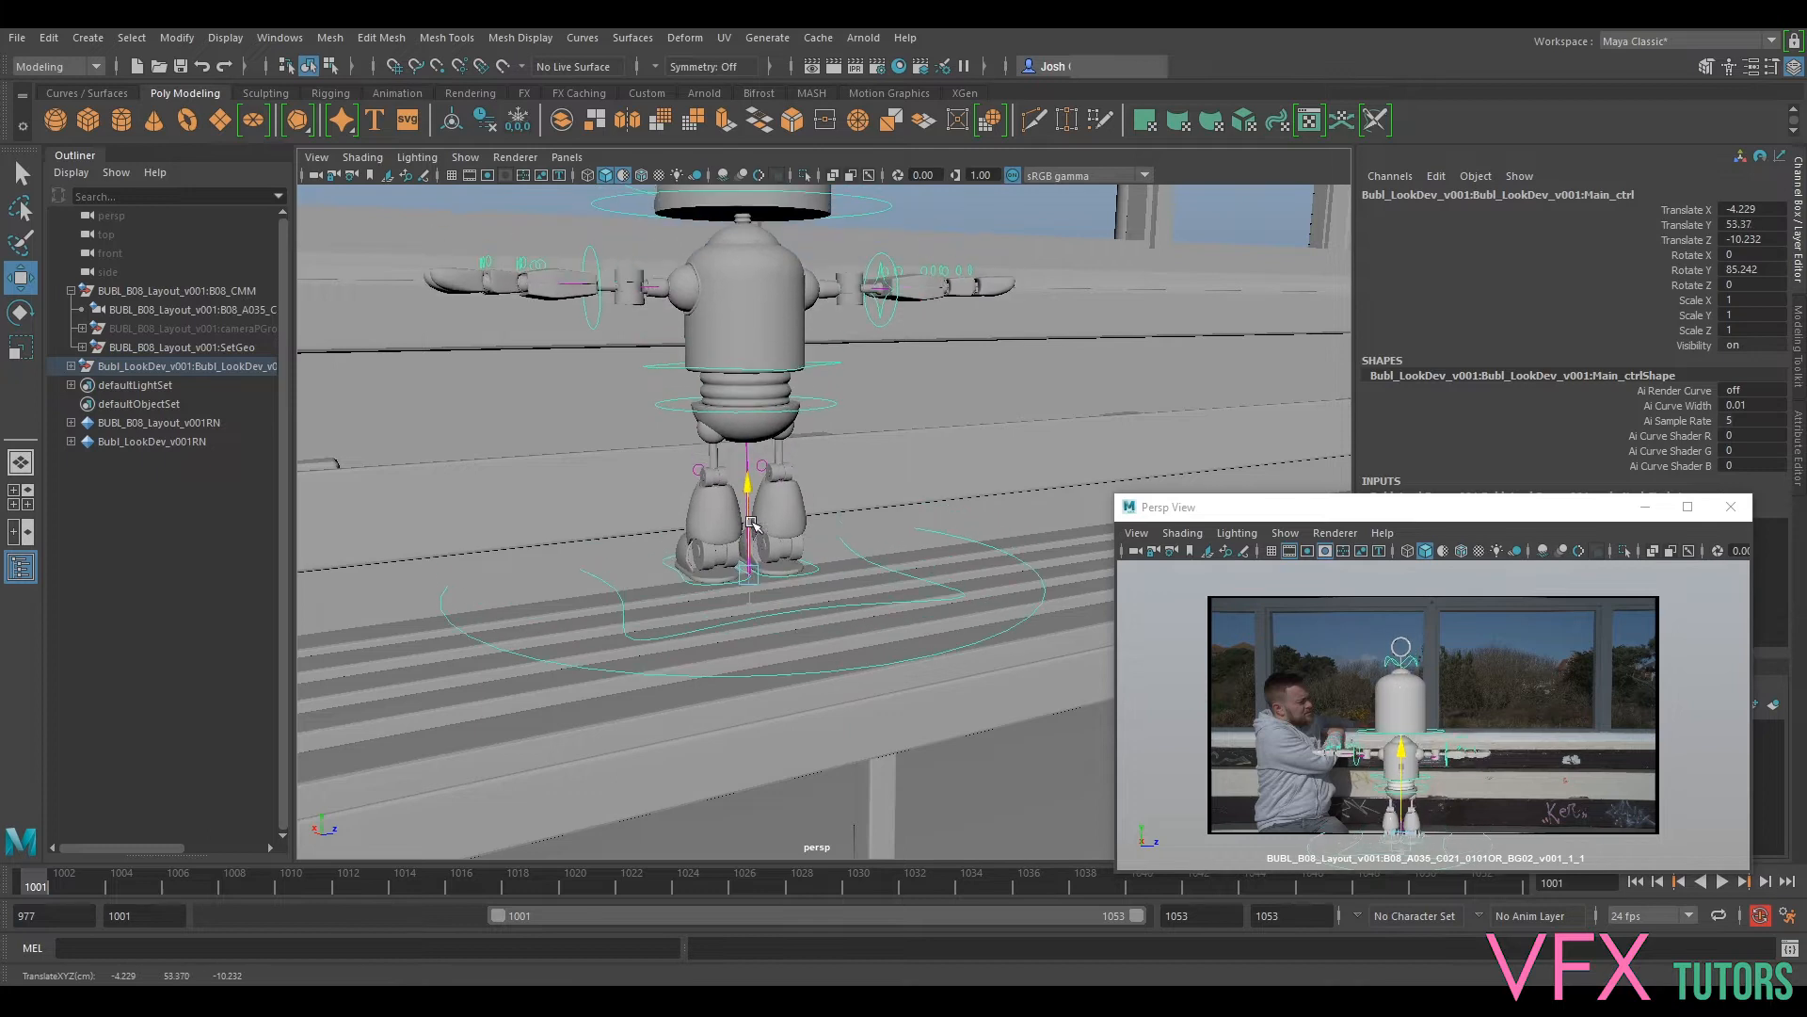
key(ctrl+z)
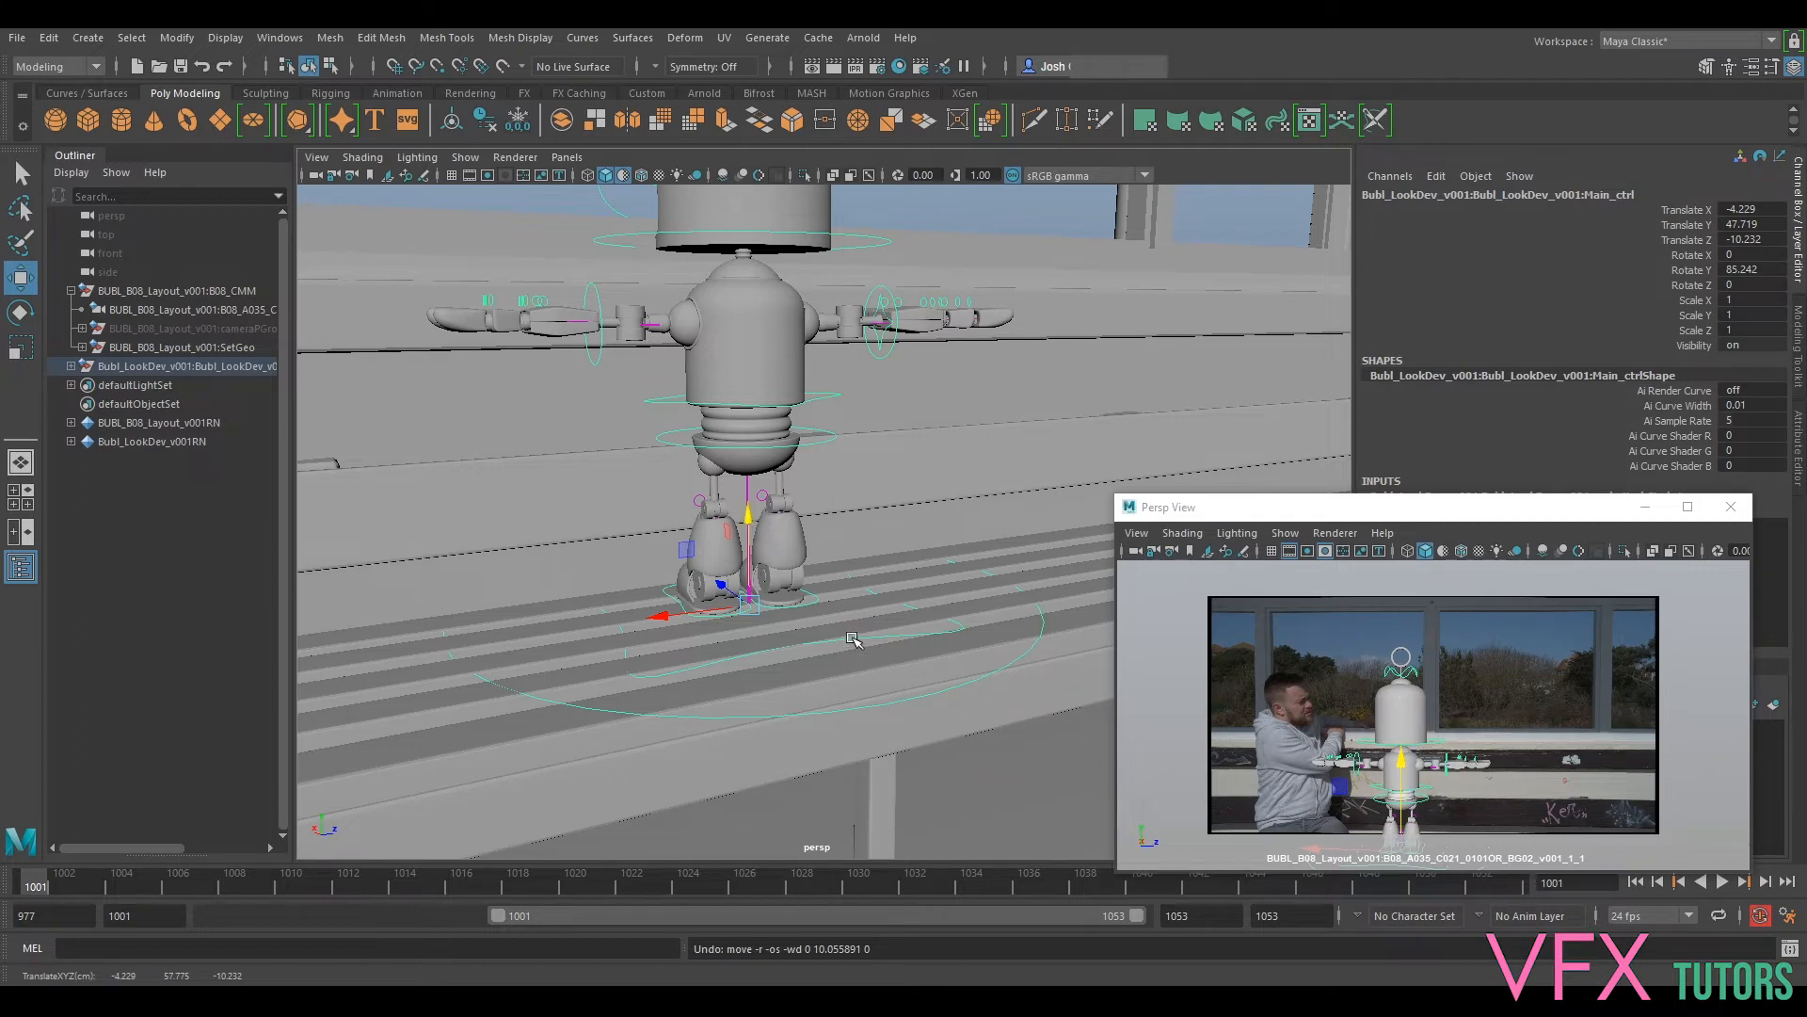
Step: Select the robot's Root_ctrl and enlarge the floating shot camera view beside the perspective view
alt+drag(796, 485, 720, 482)
alt+middle_drag(903, 414, 918, 474)
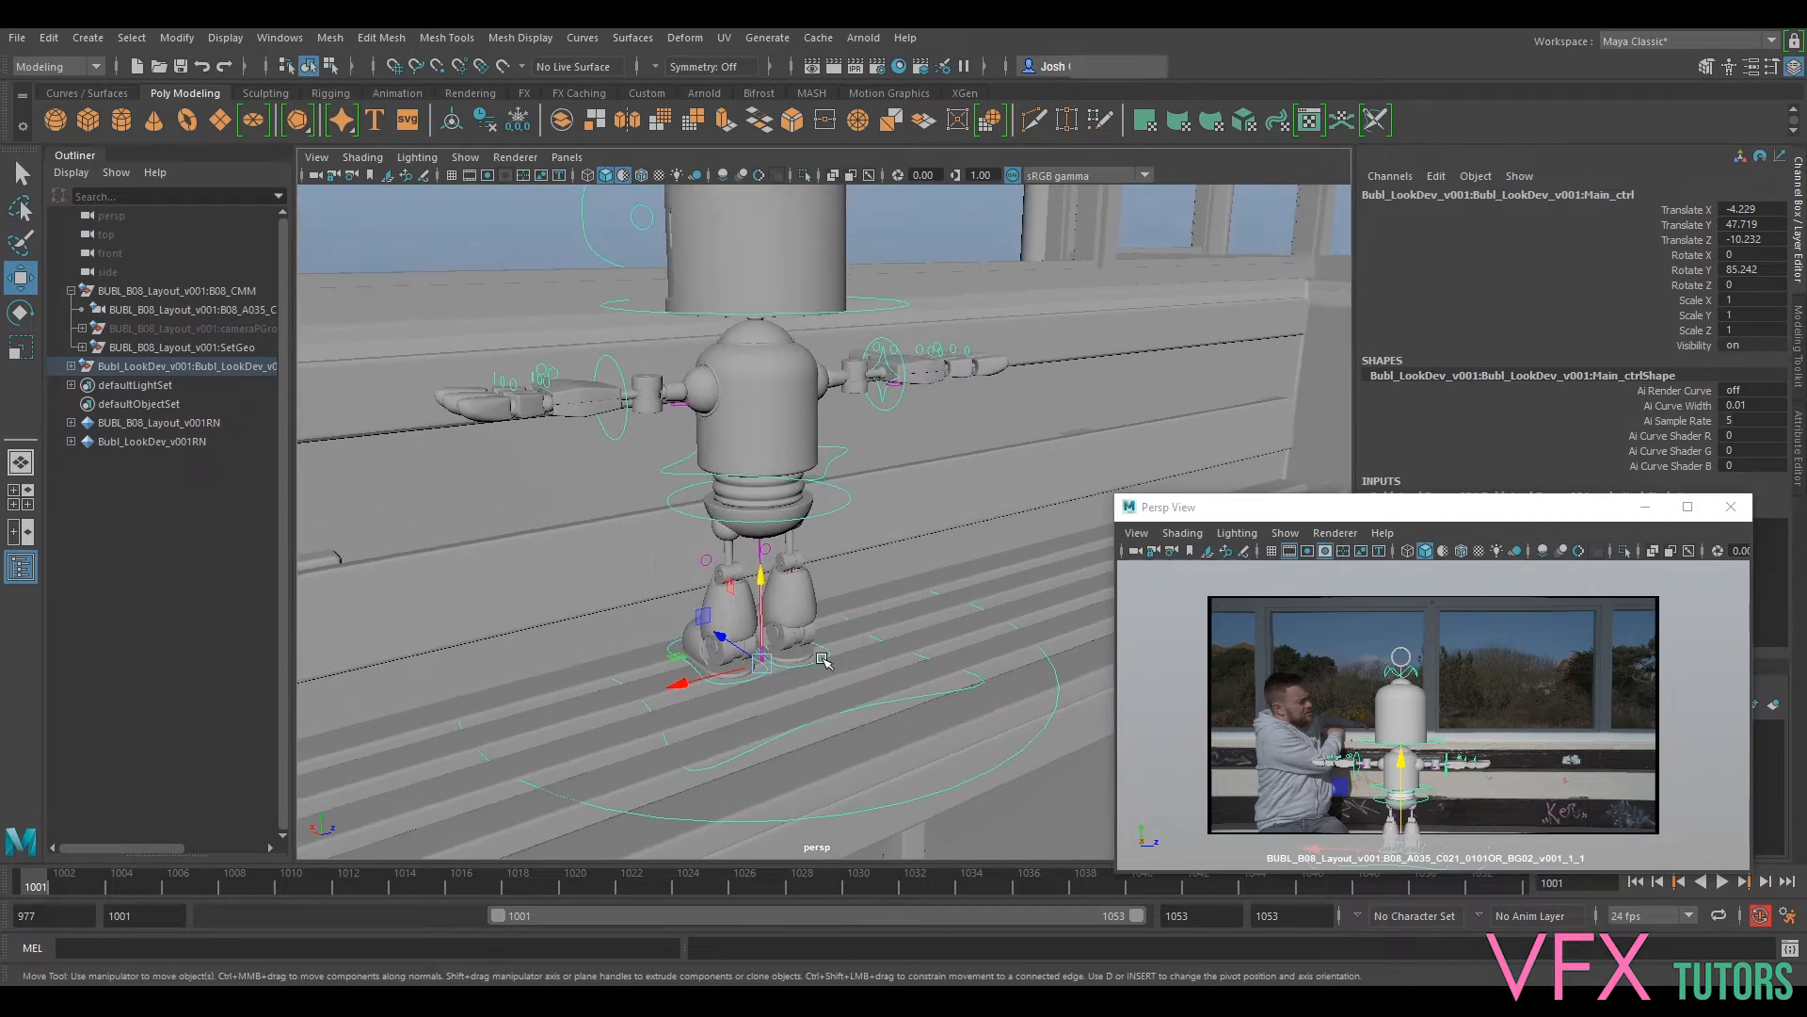
click(859, 708)
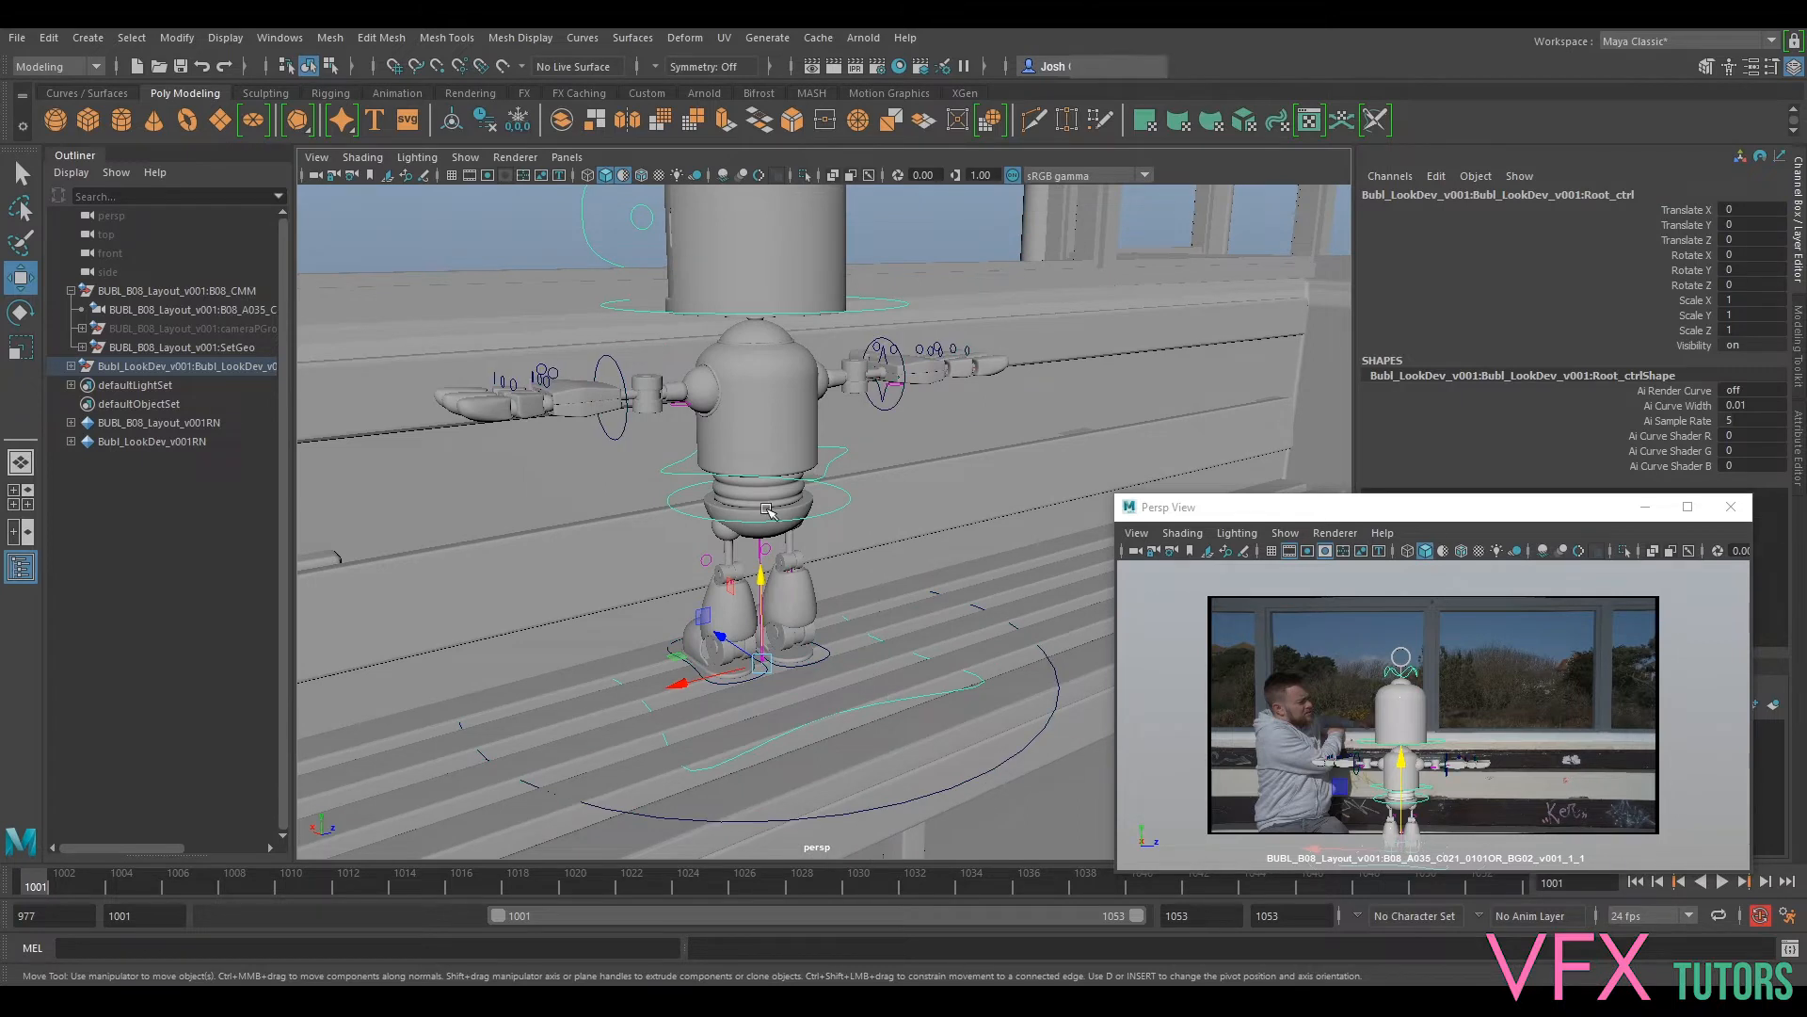
drag(1117, 497, 829, 434)
drag(1178, 452, 1220, 376)
drag(878, 356, 847, 191)
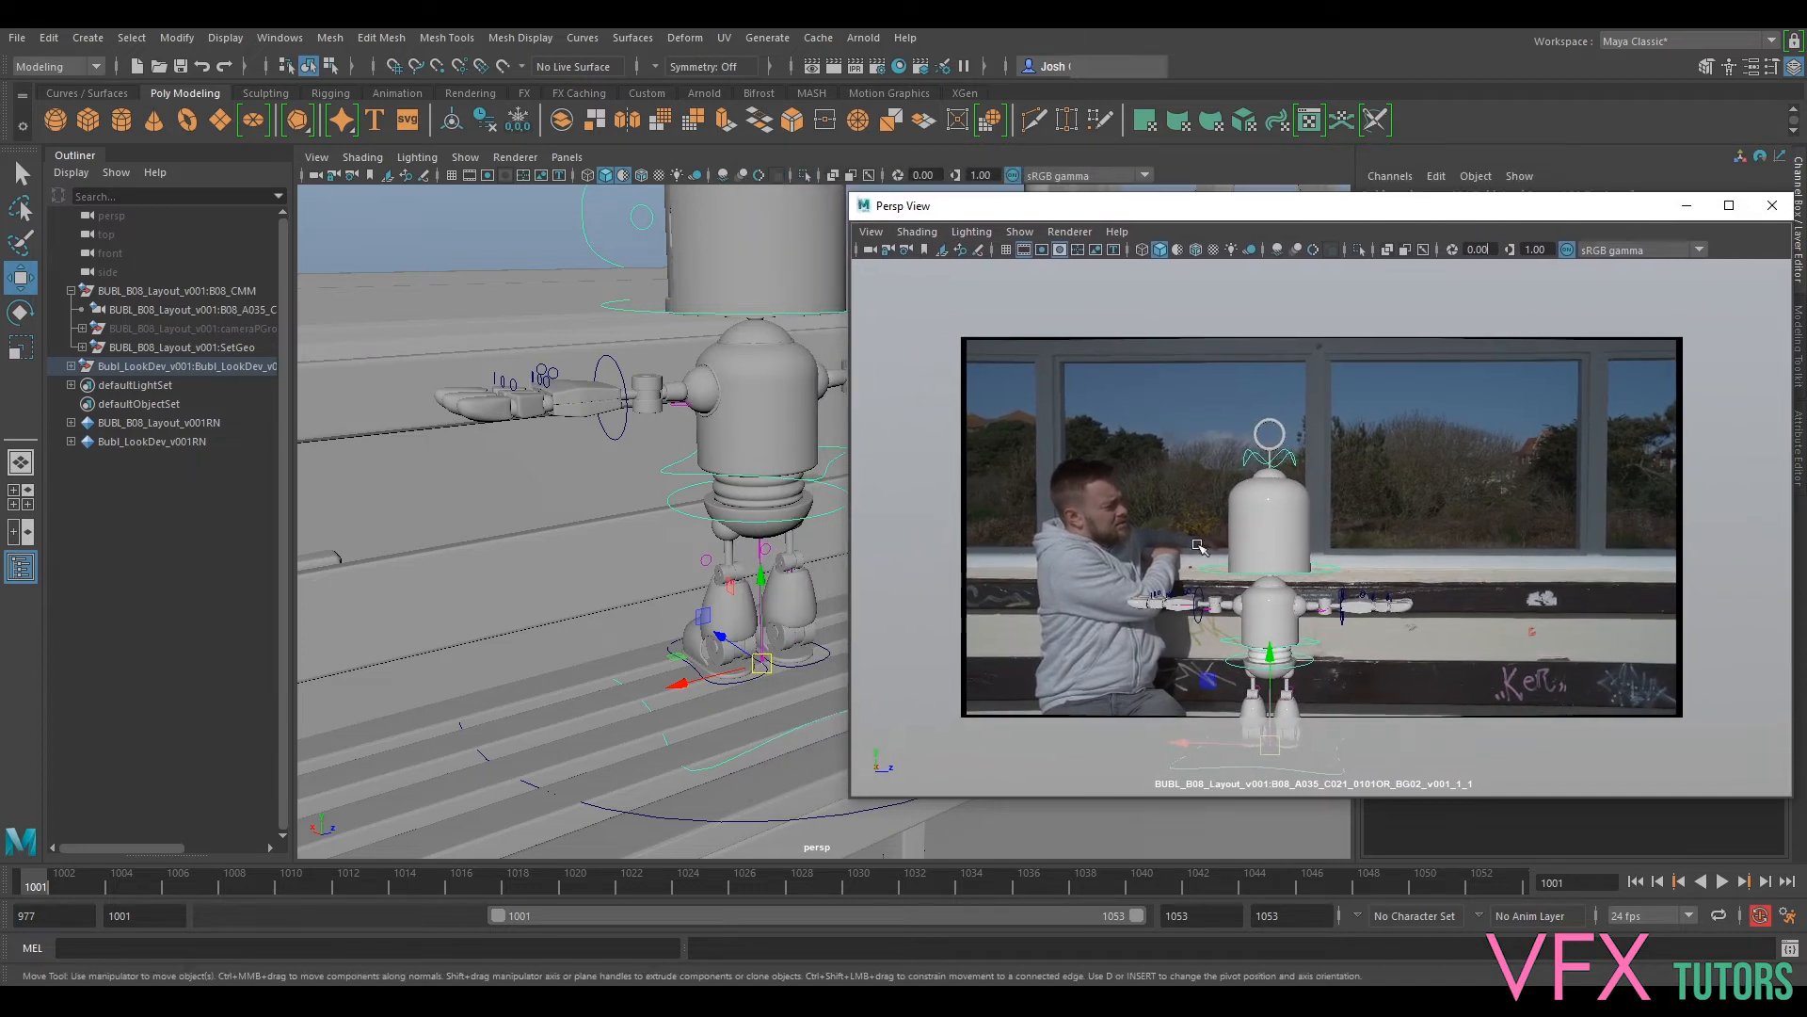
Step: Try raising the body with Root_ctrl while the feet stay planted and undo the move
alt+drag(656, 571, 774, 580)
alt+middle_drag(775, 580, 702, 512)
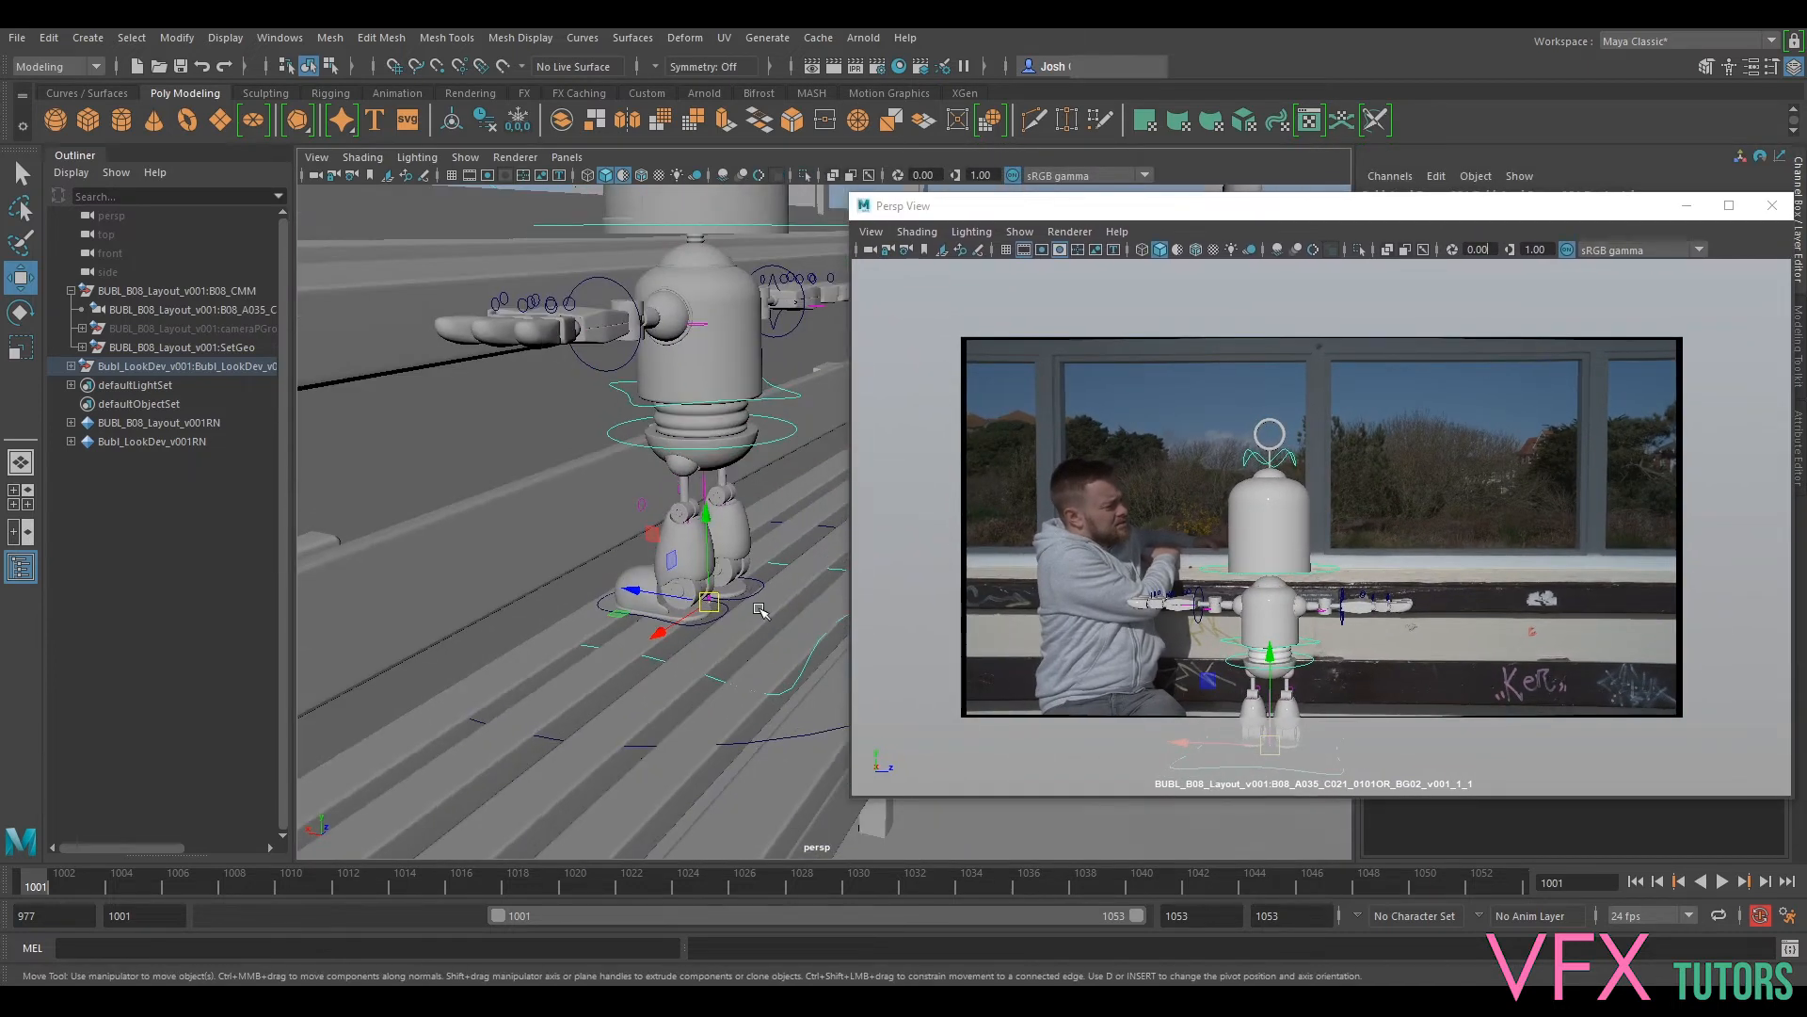
drag(715, 546, 692, 537)
key(ctrl+z)
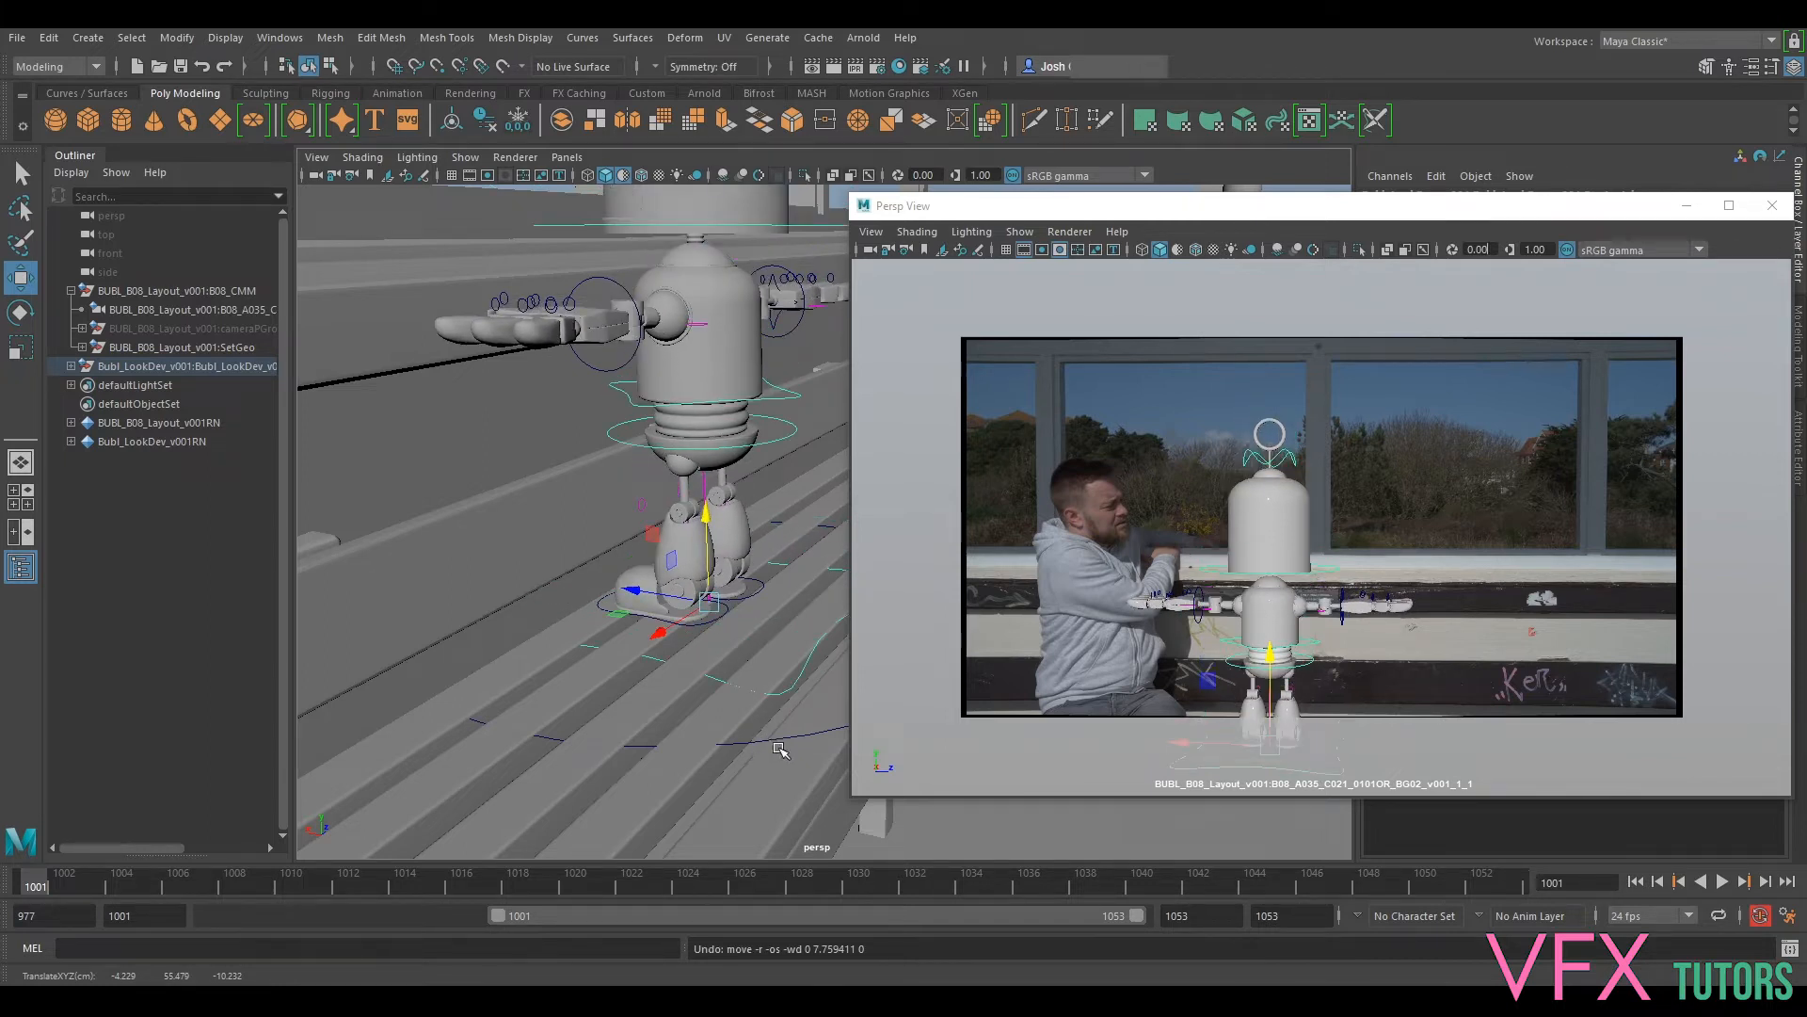
Step: Raise the control of the robot's foot nearest the man and rotate the foot so its toes tip upward
click(715, 621)
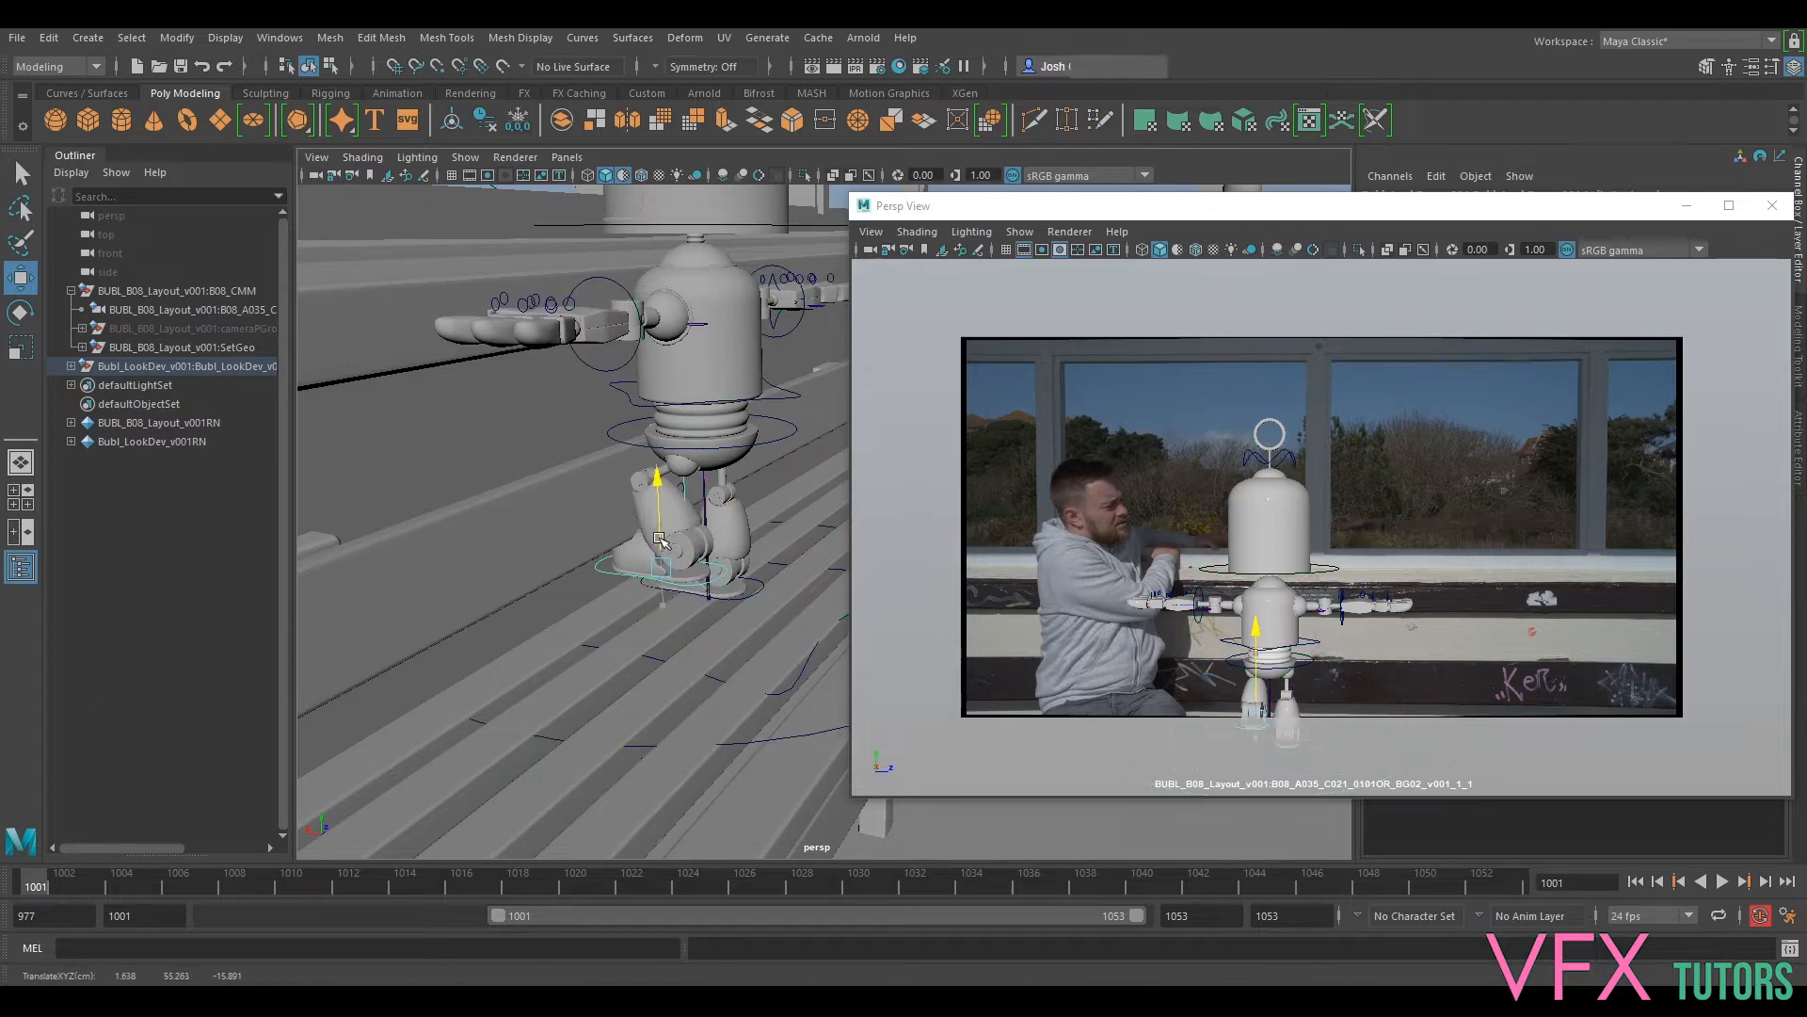
key(e)
drag(722, 564, 686, 505)
alt+drag(649, 607, 698, 574)
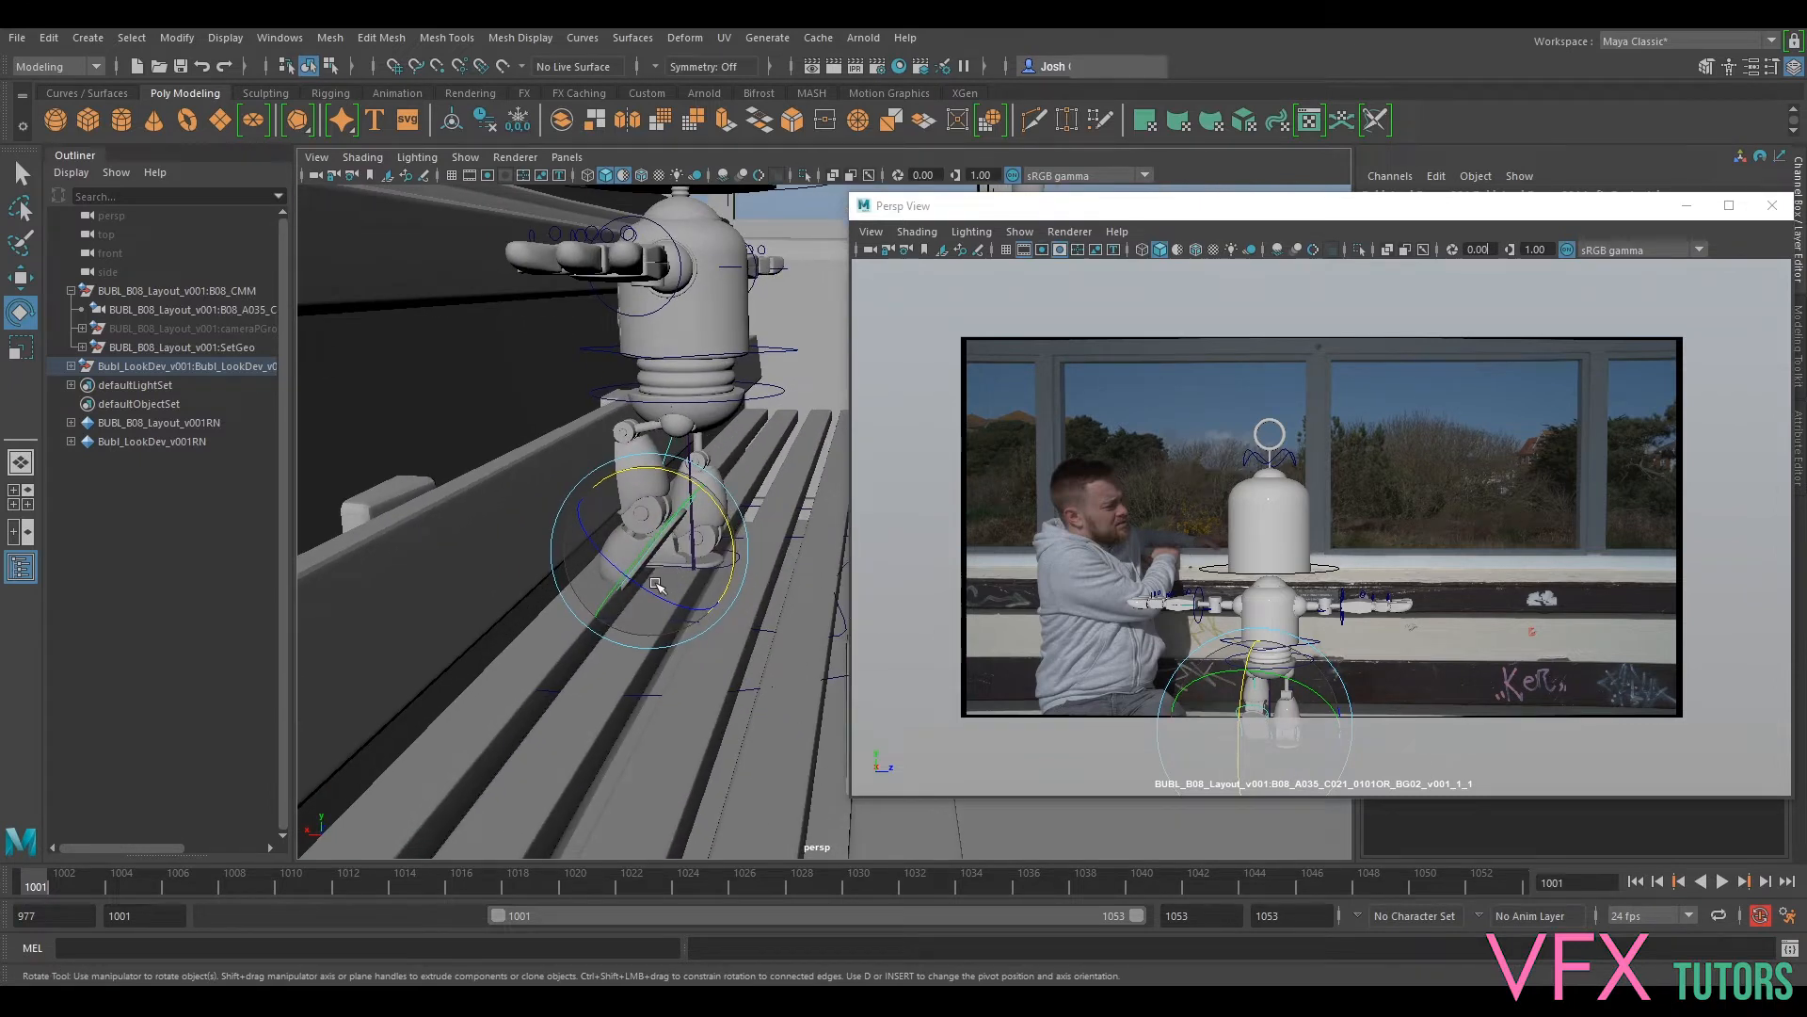
alt+middle_drag(650, 607, 715, 602)
alt+right_drag(715, 602, 767, 625)
Step: Refine the height and angle of the raised foot nearest the man for a seated pose
key(w)
alt+drag(766, 625, 523, 603)
alt+right_drag(524, 602, 542, 548)
alt+middle_drag(541, 548, 613, 546)
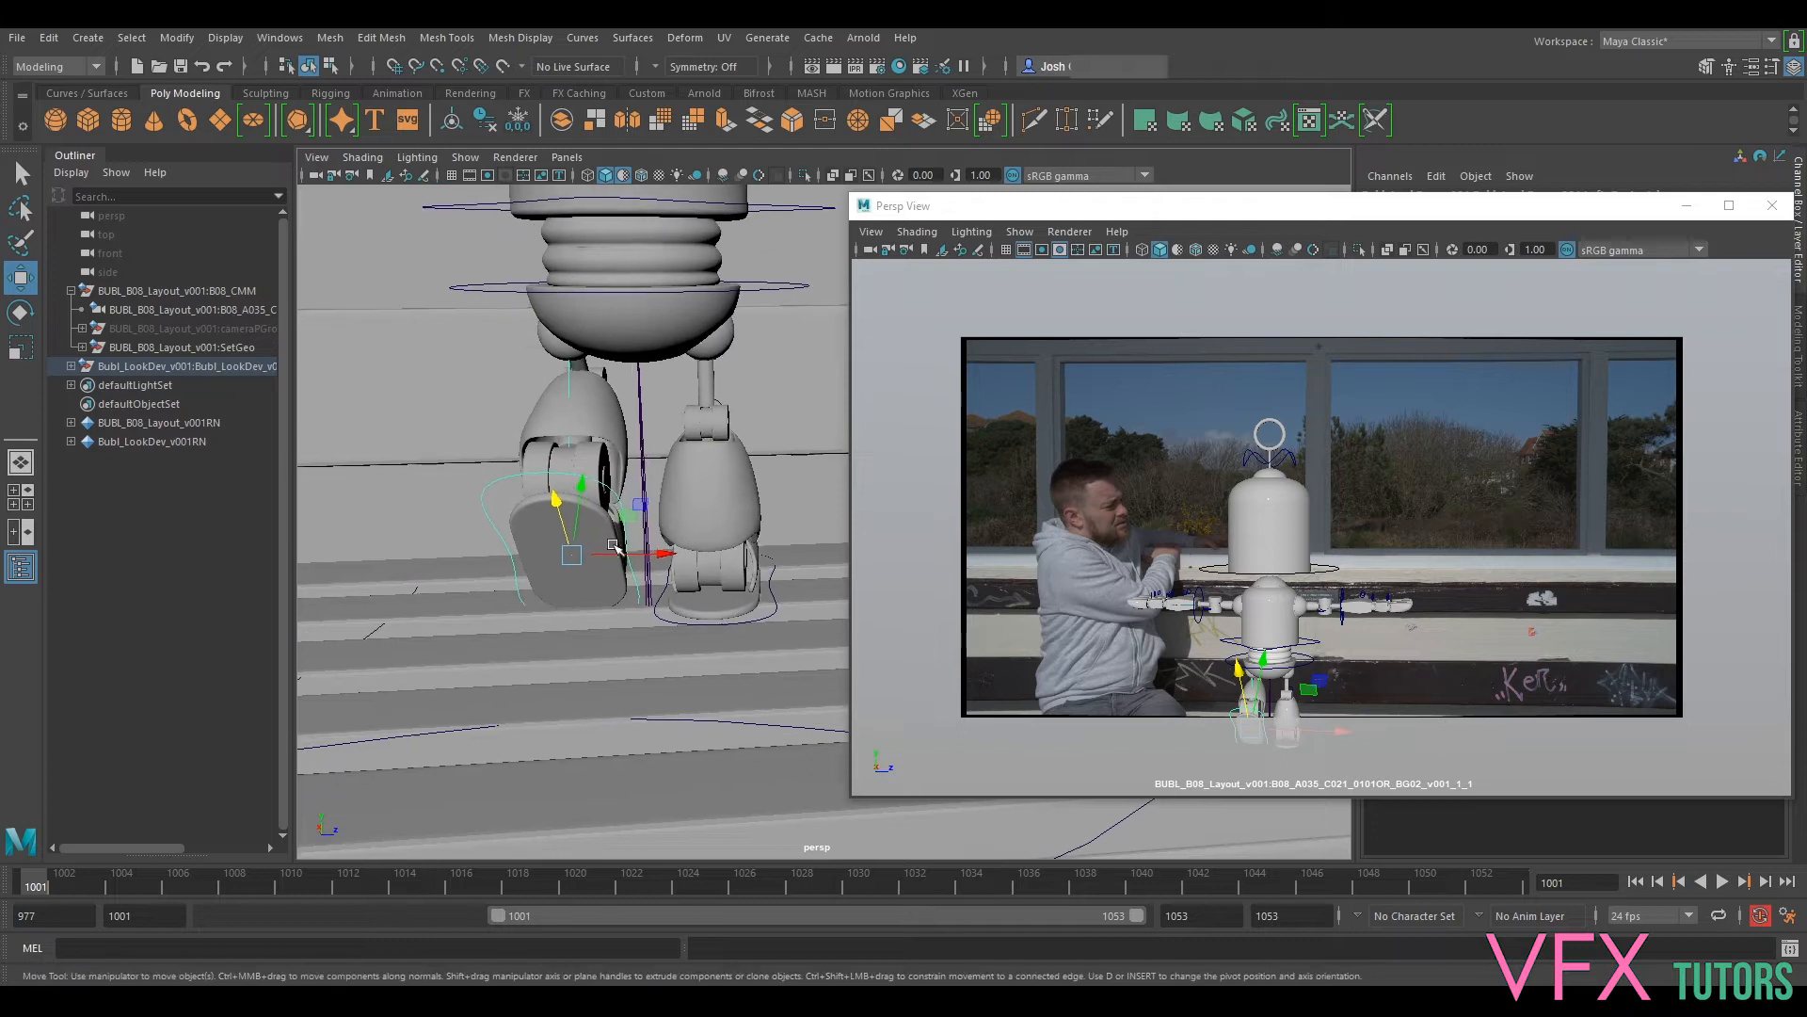
drag(565, 536, 563, 528)
key(e)
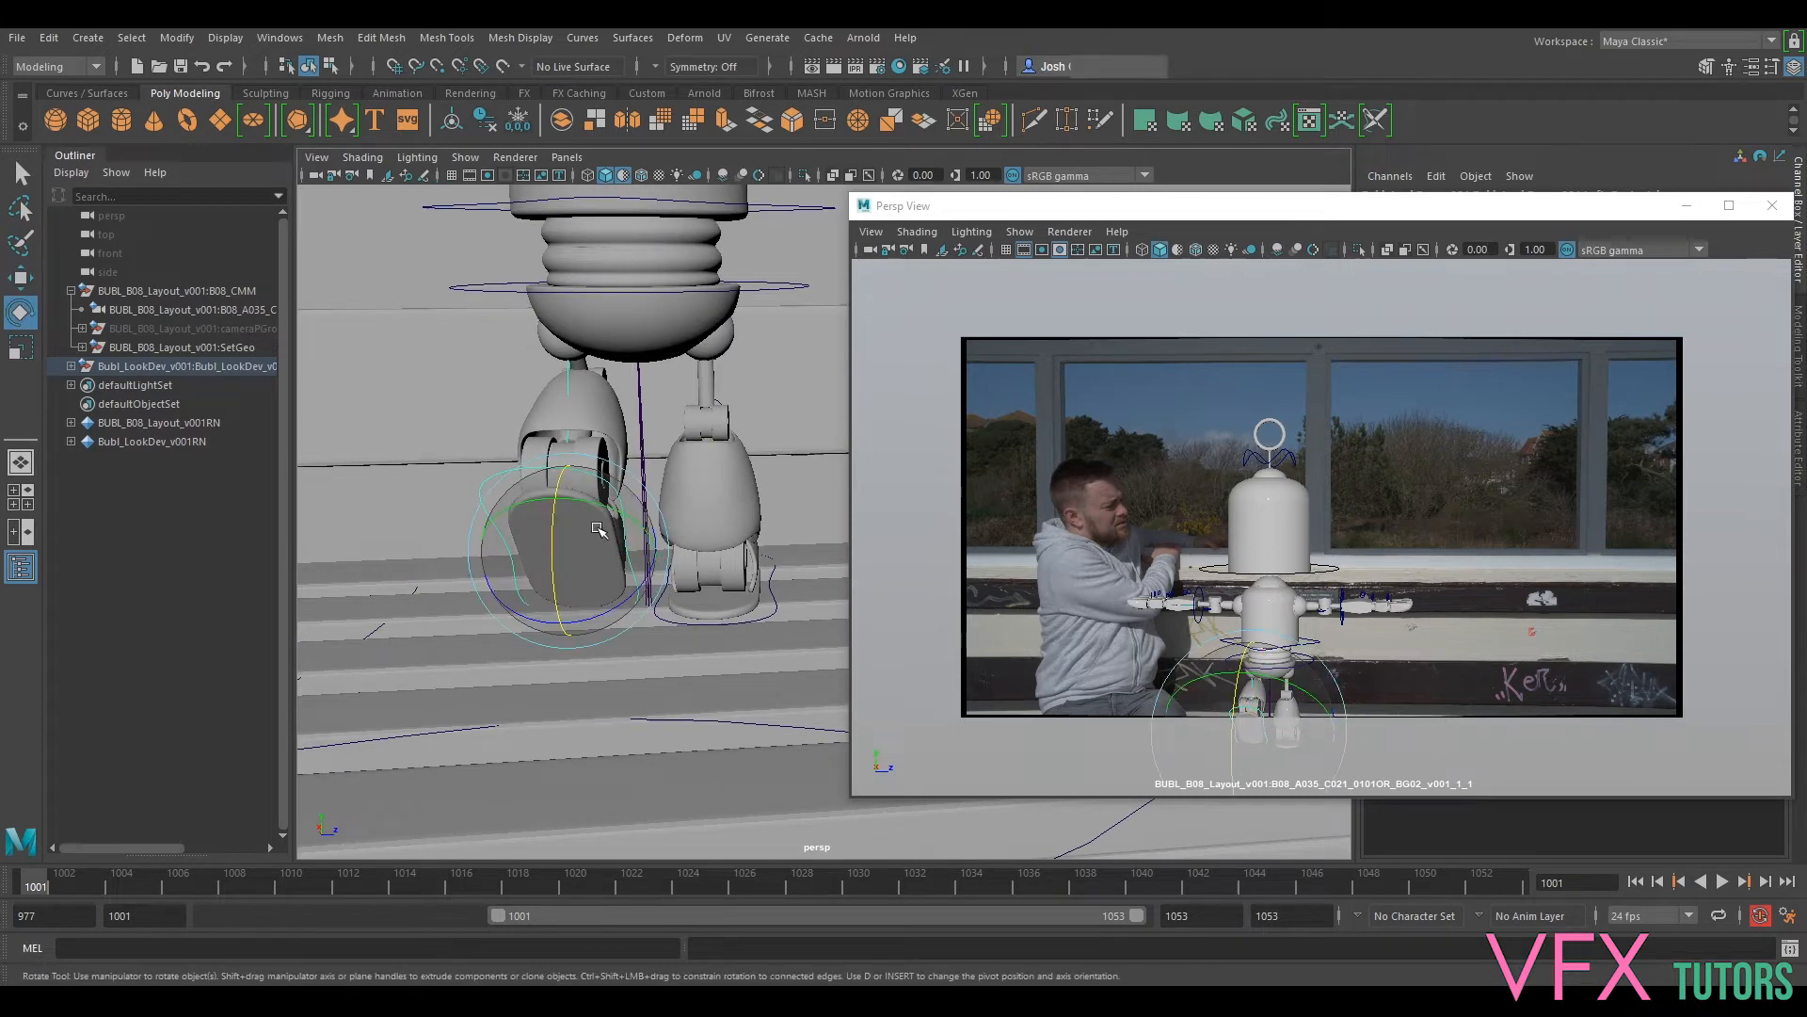
Step: Rotate the robot's foot farther from the man so its toes tip upward, and reposition it to match the other raised foot
click(772, 614)
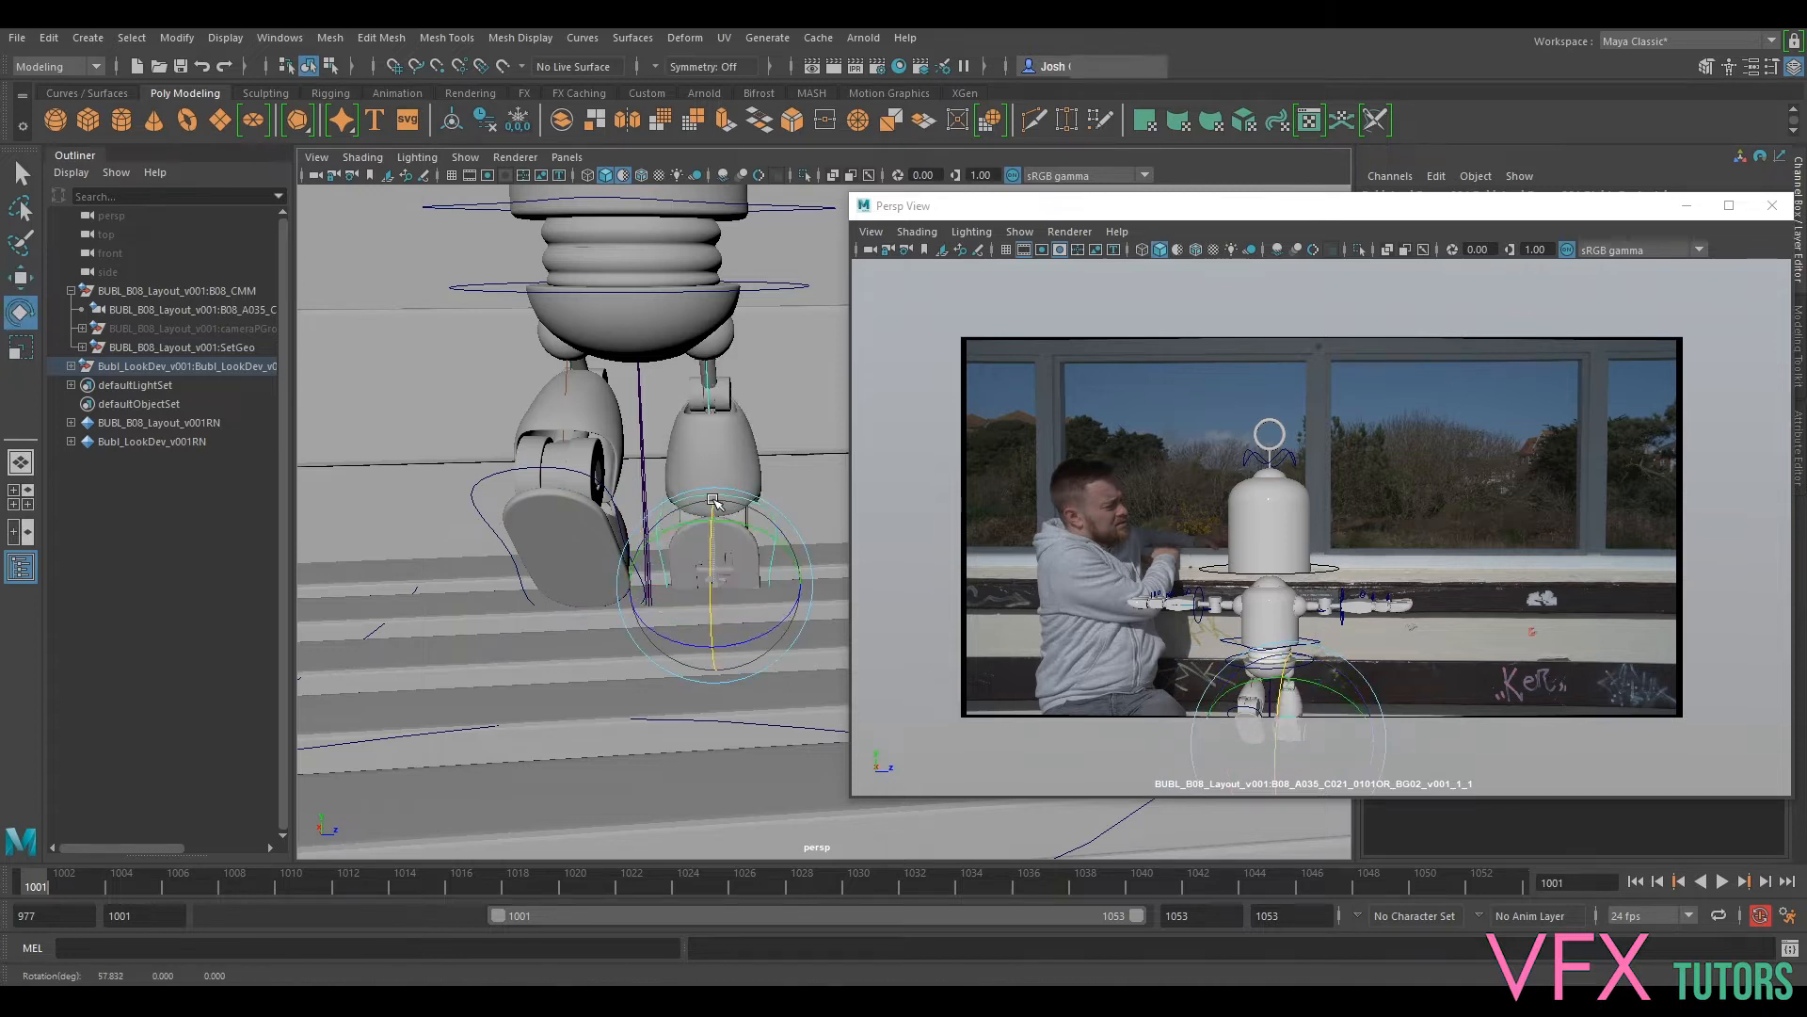
alt+drag(716, 576, 537, 574)
key(w)
alt+drag(490, 631, 687, 588)
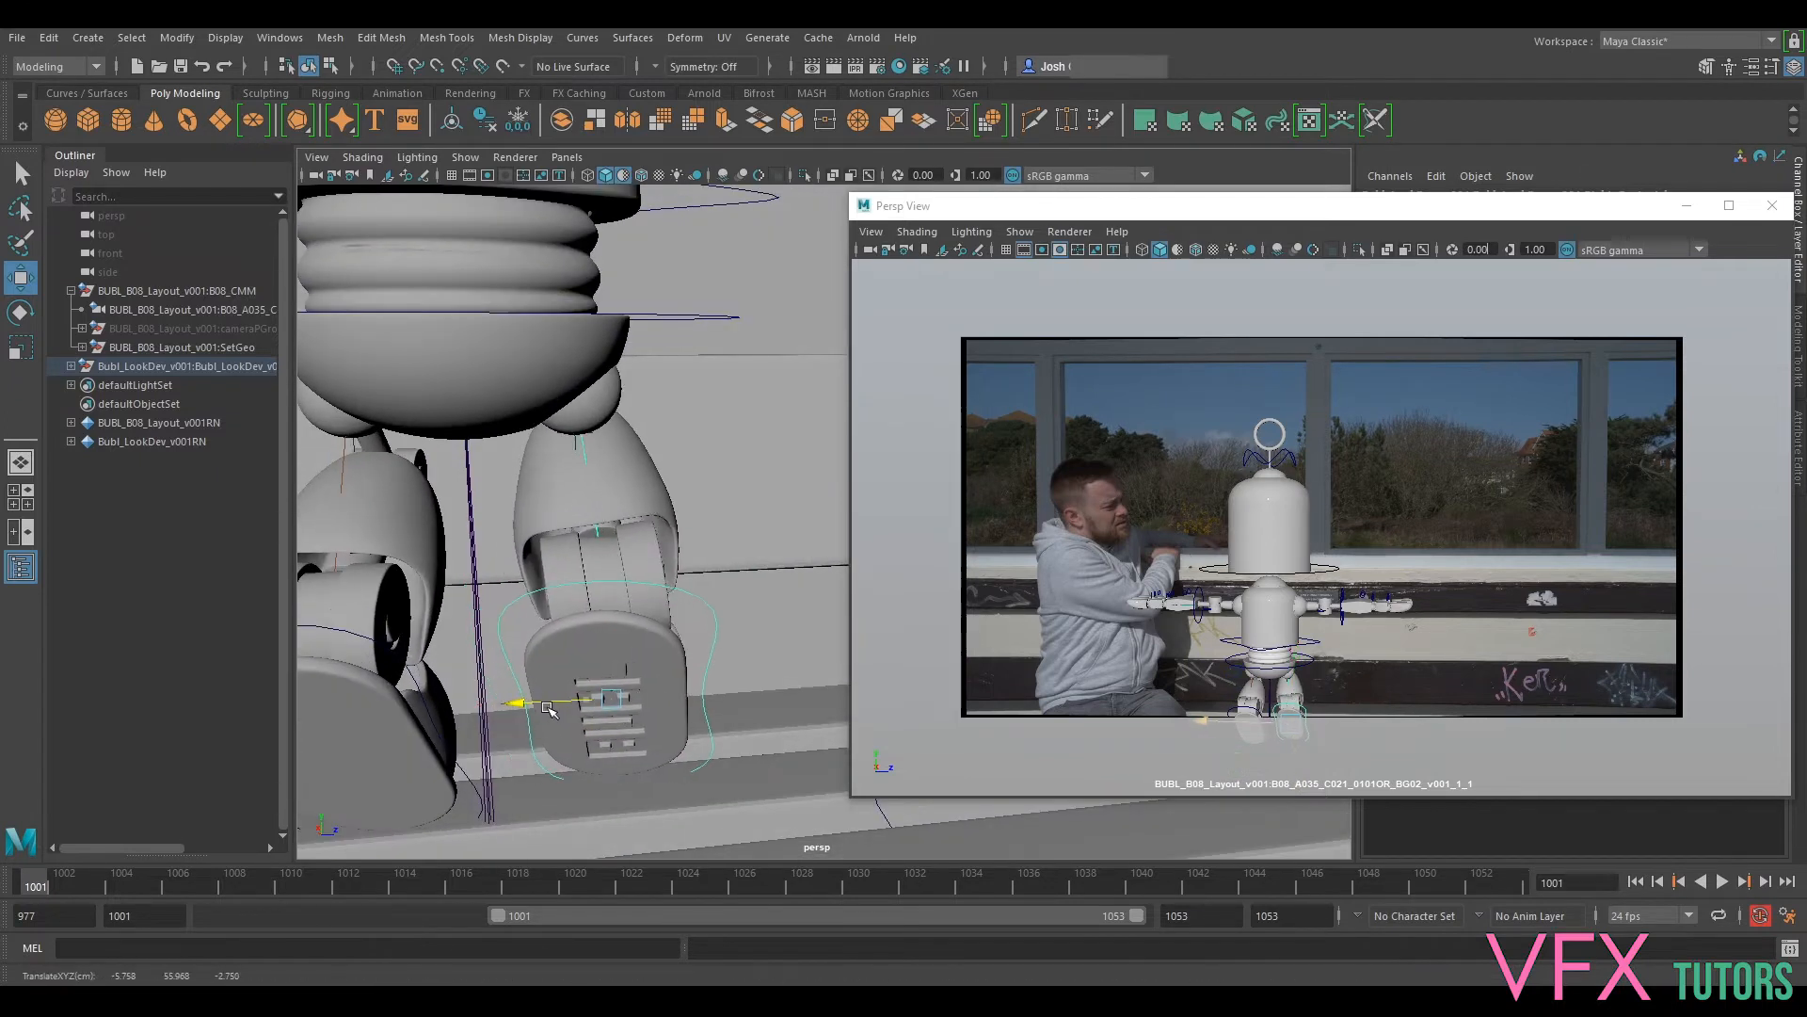
alt+drag(514, 702, 621, 586)
key(e)
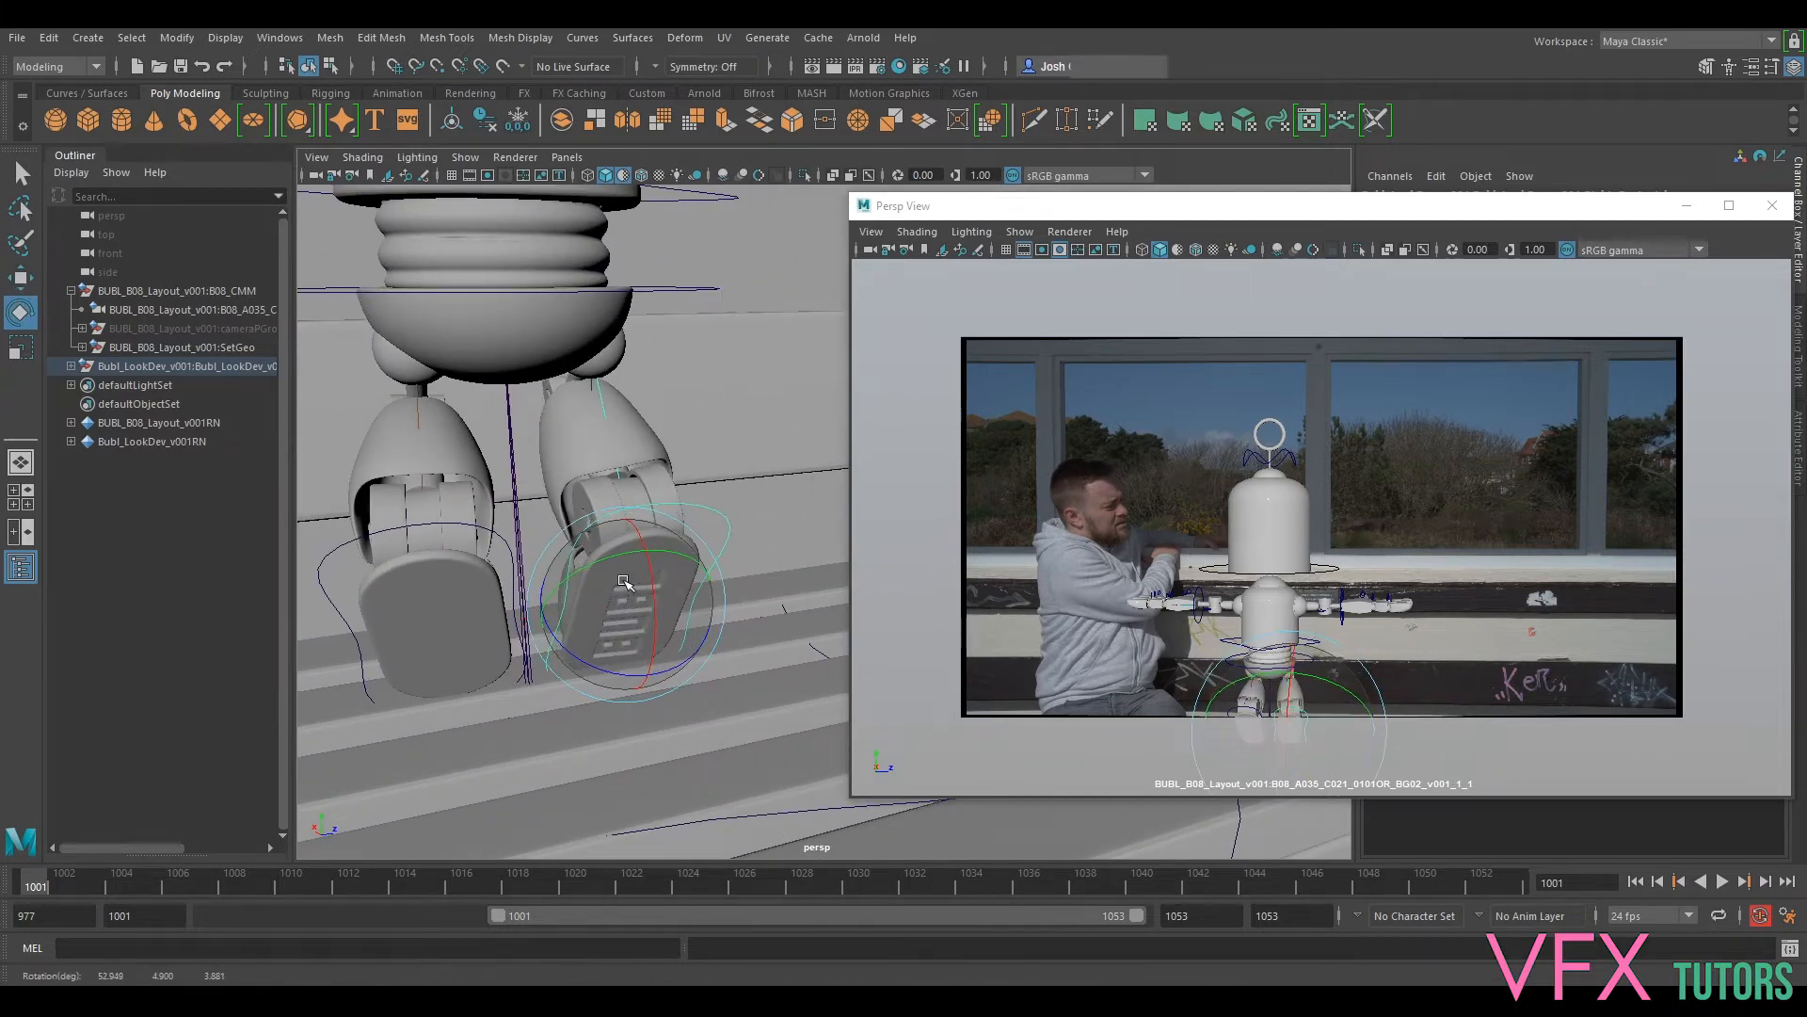
drag(589, 650, 698, 509)
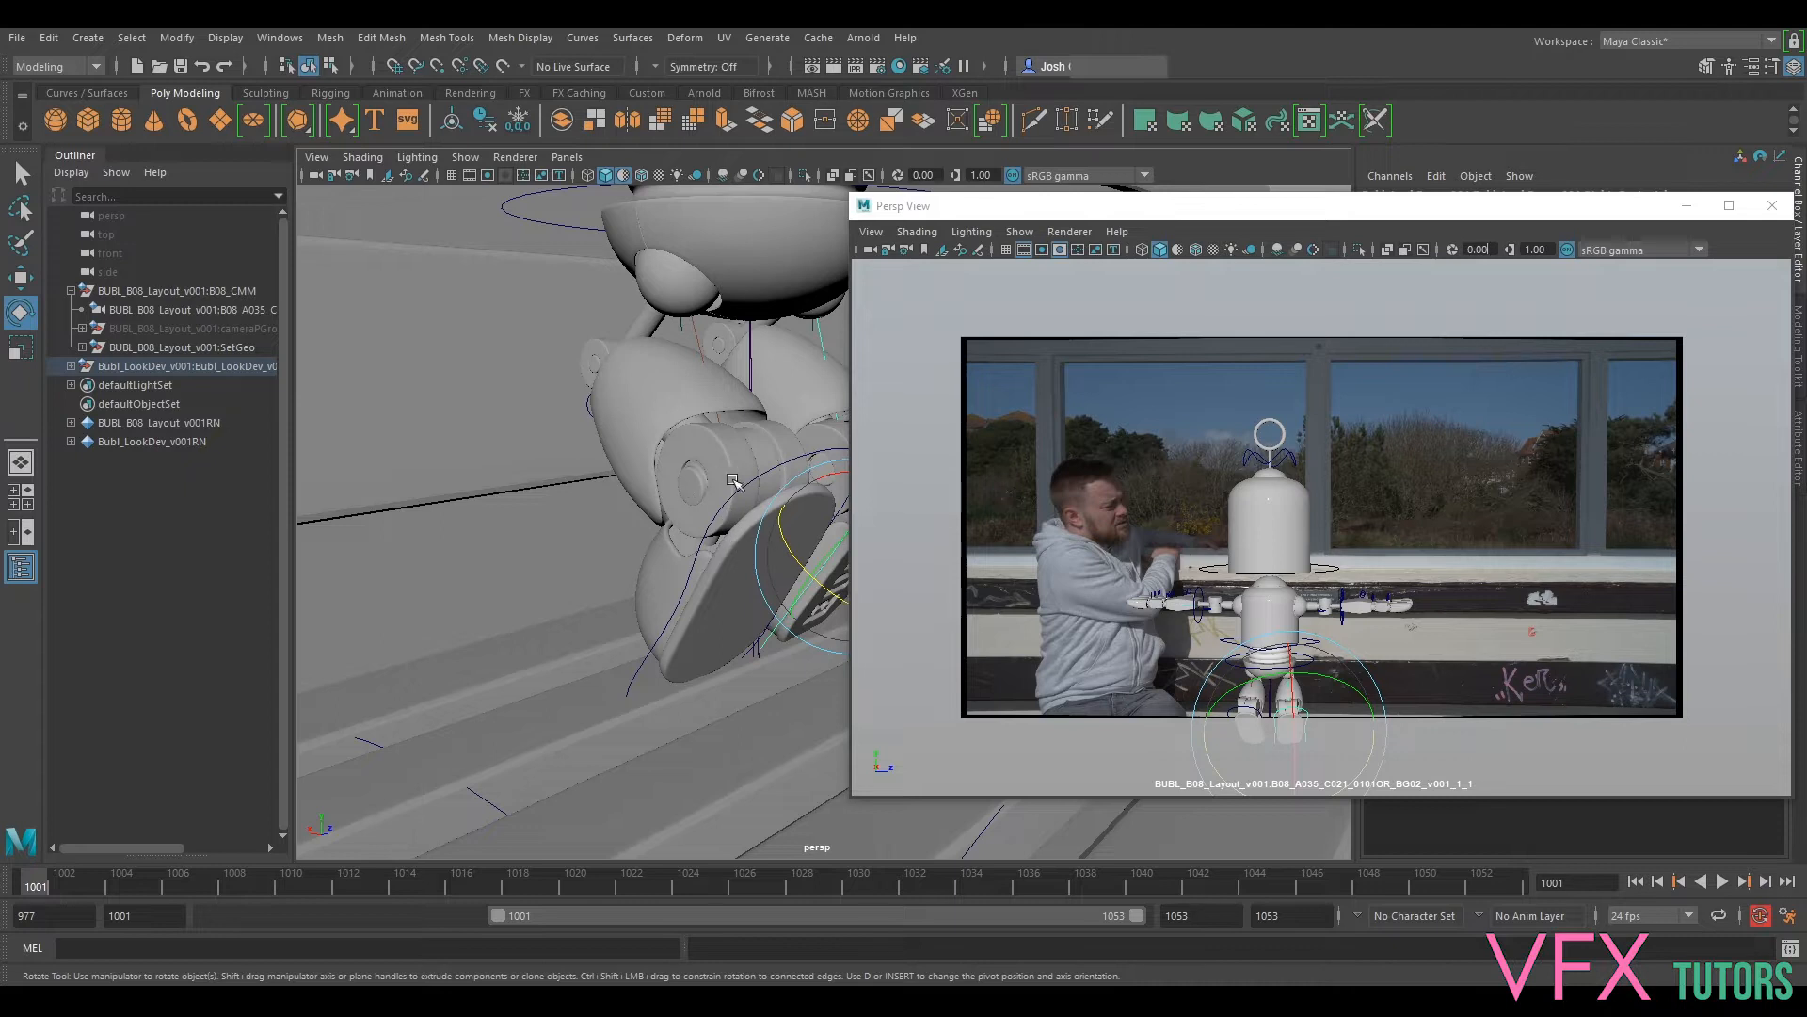
Step: Try a further rotation of the foot farther from the man and undo it
alt+middle_drag(732, 480, 591, 498)
drag(747, 609, 797, 607)
key(ctrl+z)
key(ctrl+z)
key(ctrl+z)
Step: Fine-tune the rotation of both raised feet, starting with the one nearest the man
click(534, 560)
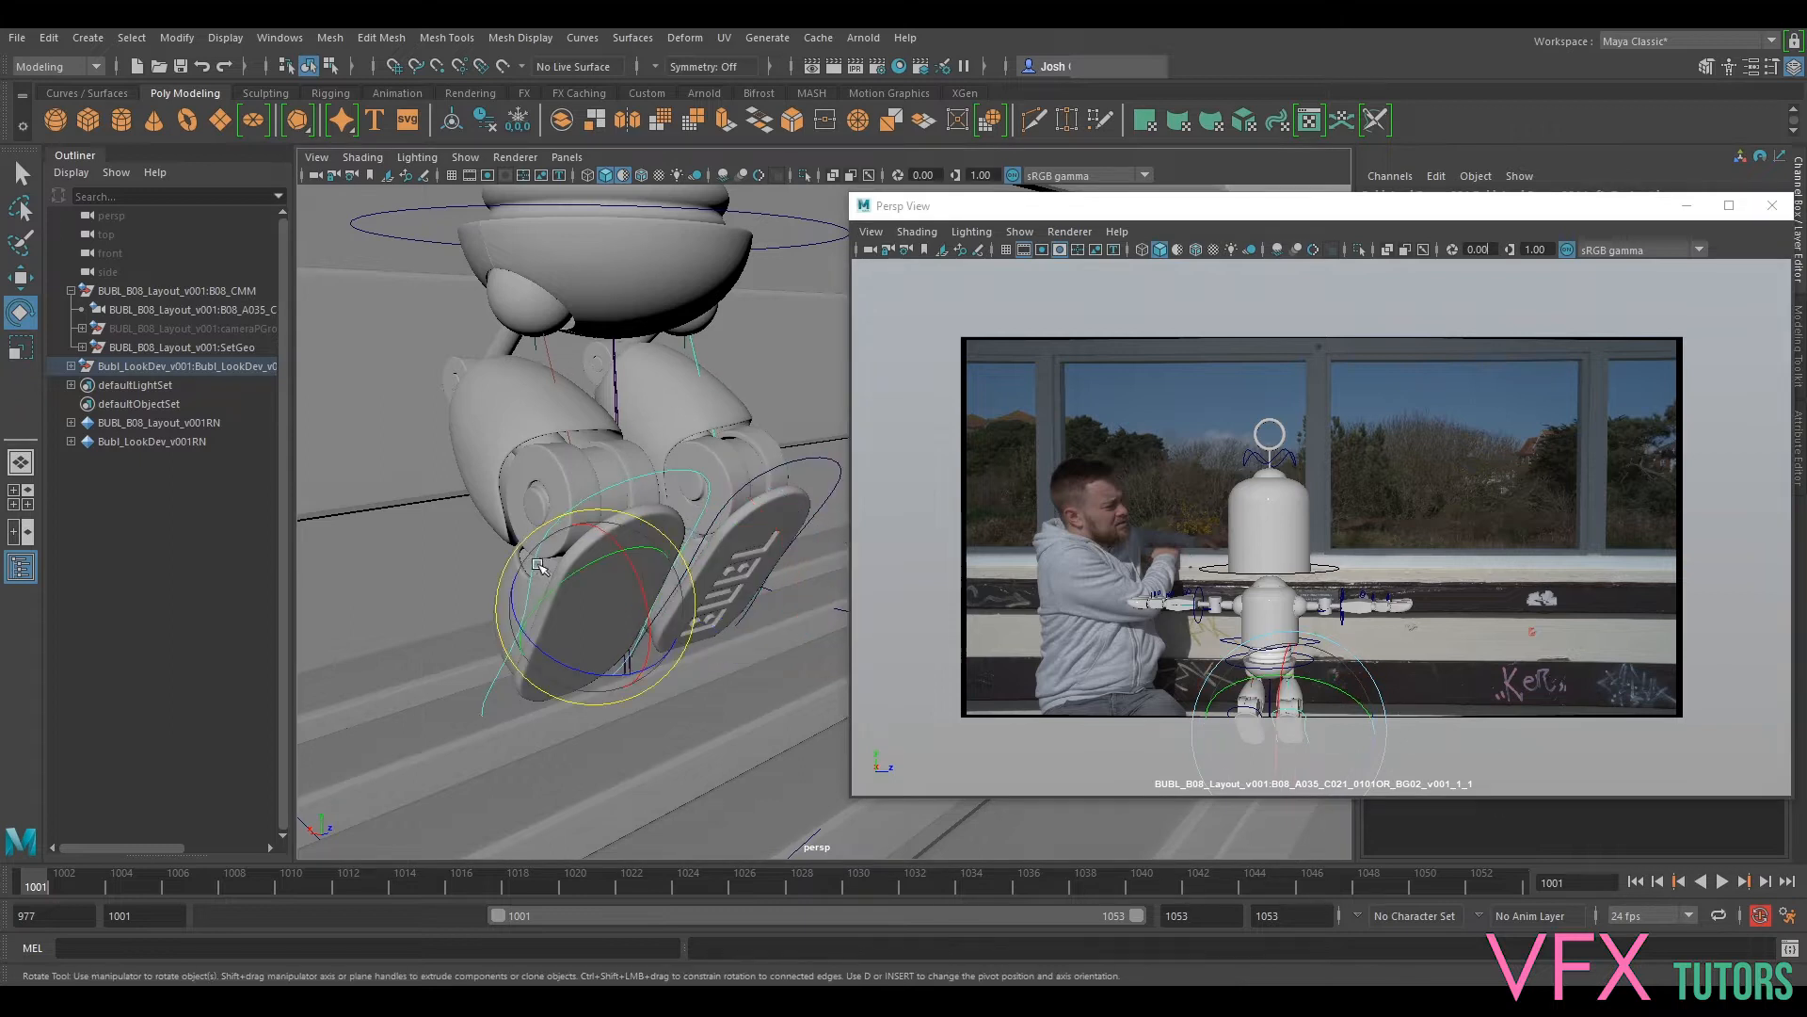
drag(563, 617, 575, 619)
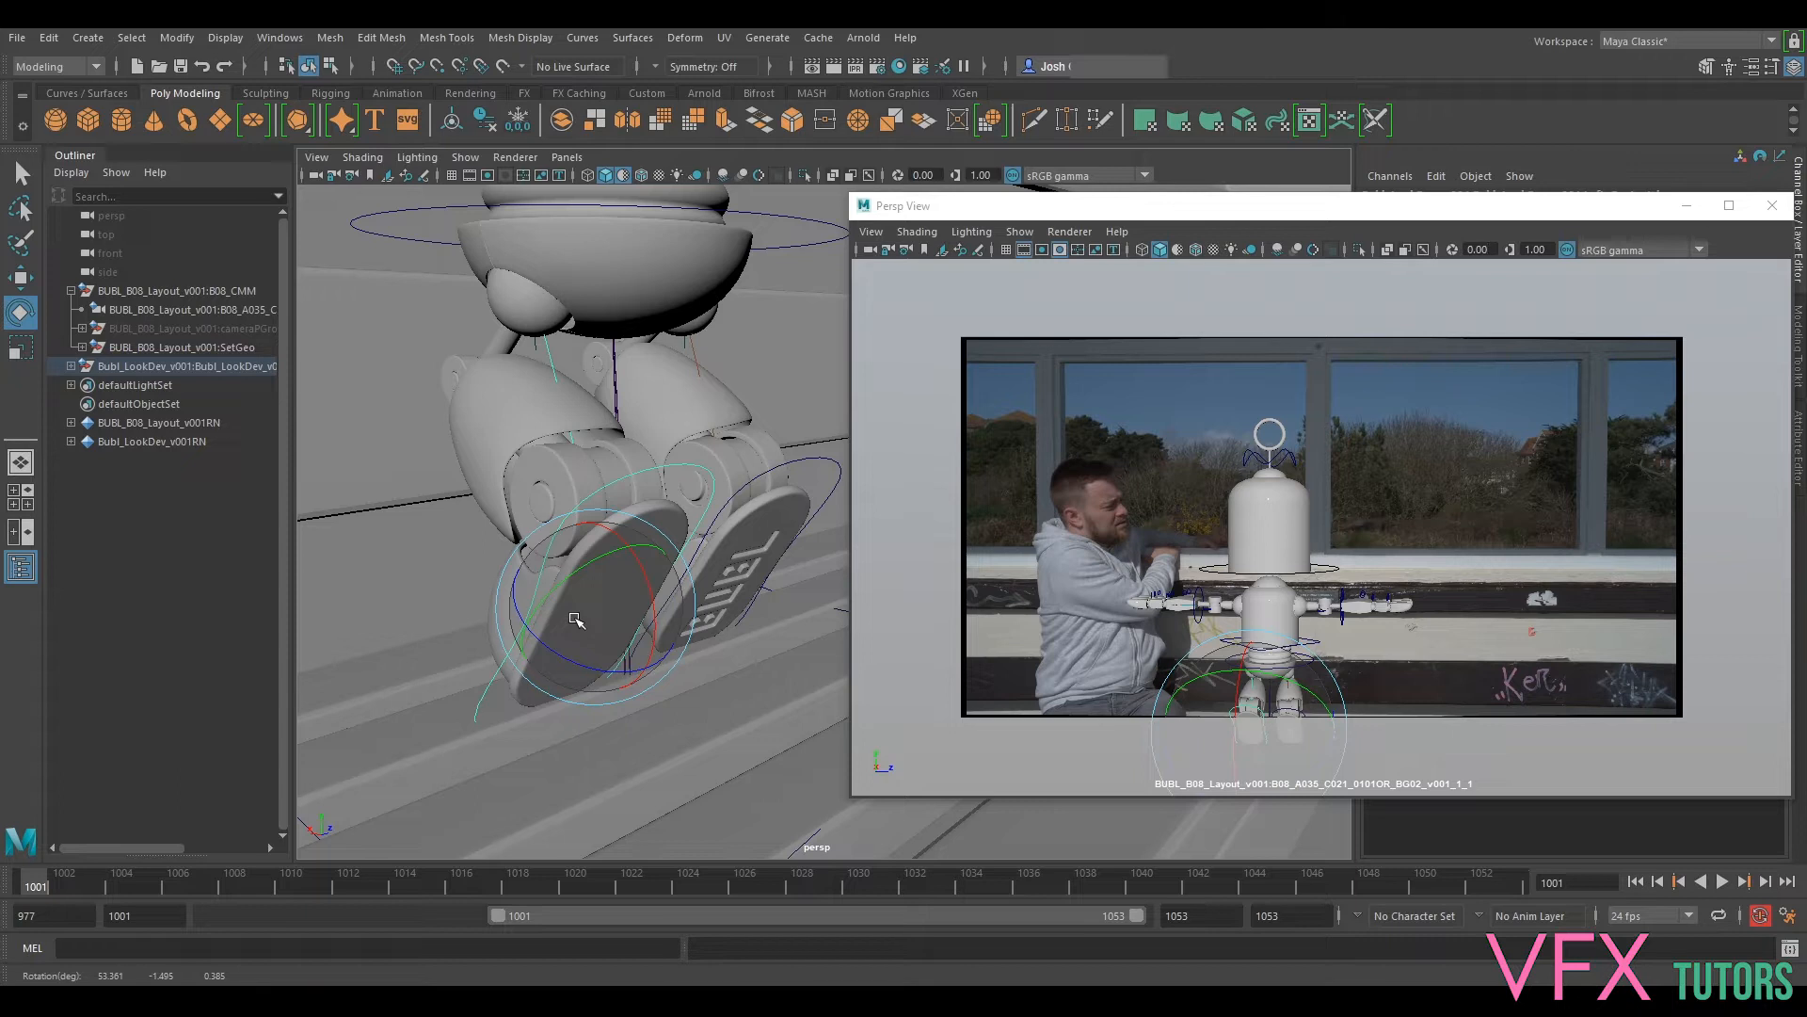
drag(575, 618, 578, 614)
click(789, 468)
drag(733, 586, 664, 530)
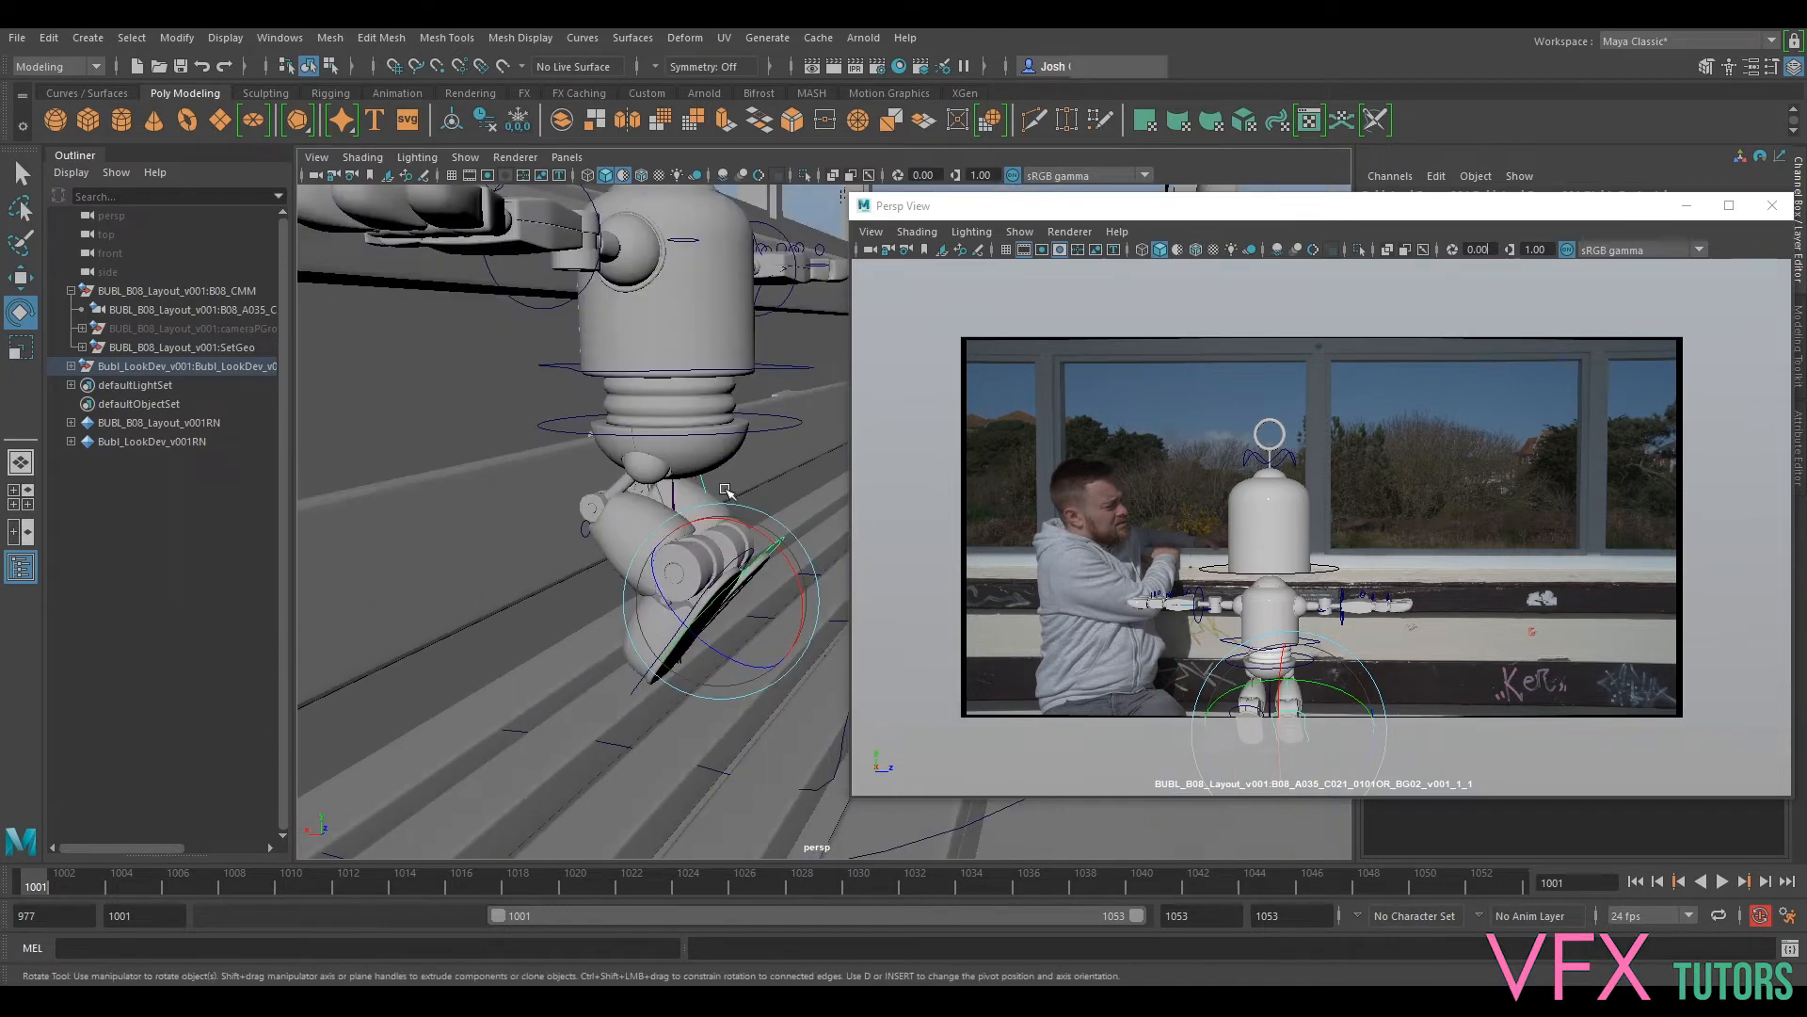
Step: Raise the robot's body with the main body control while both feet stay planted on the bench
scroll(759, 589, down, 2)
alt+middle_drag(803, 706, 742, 682)
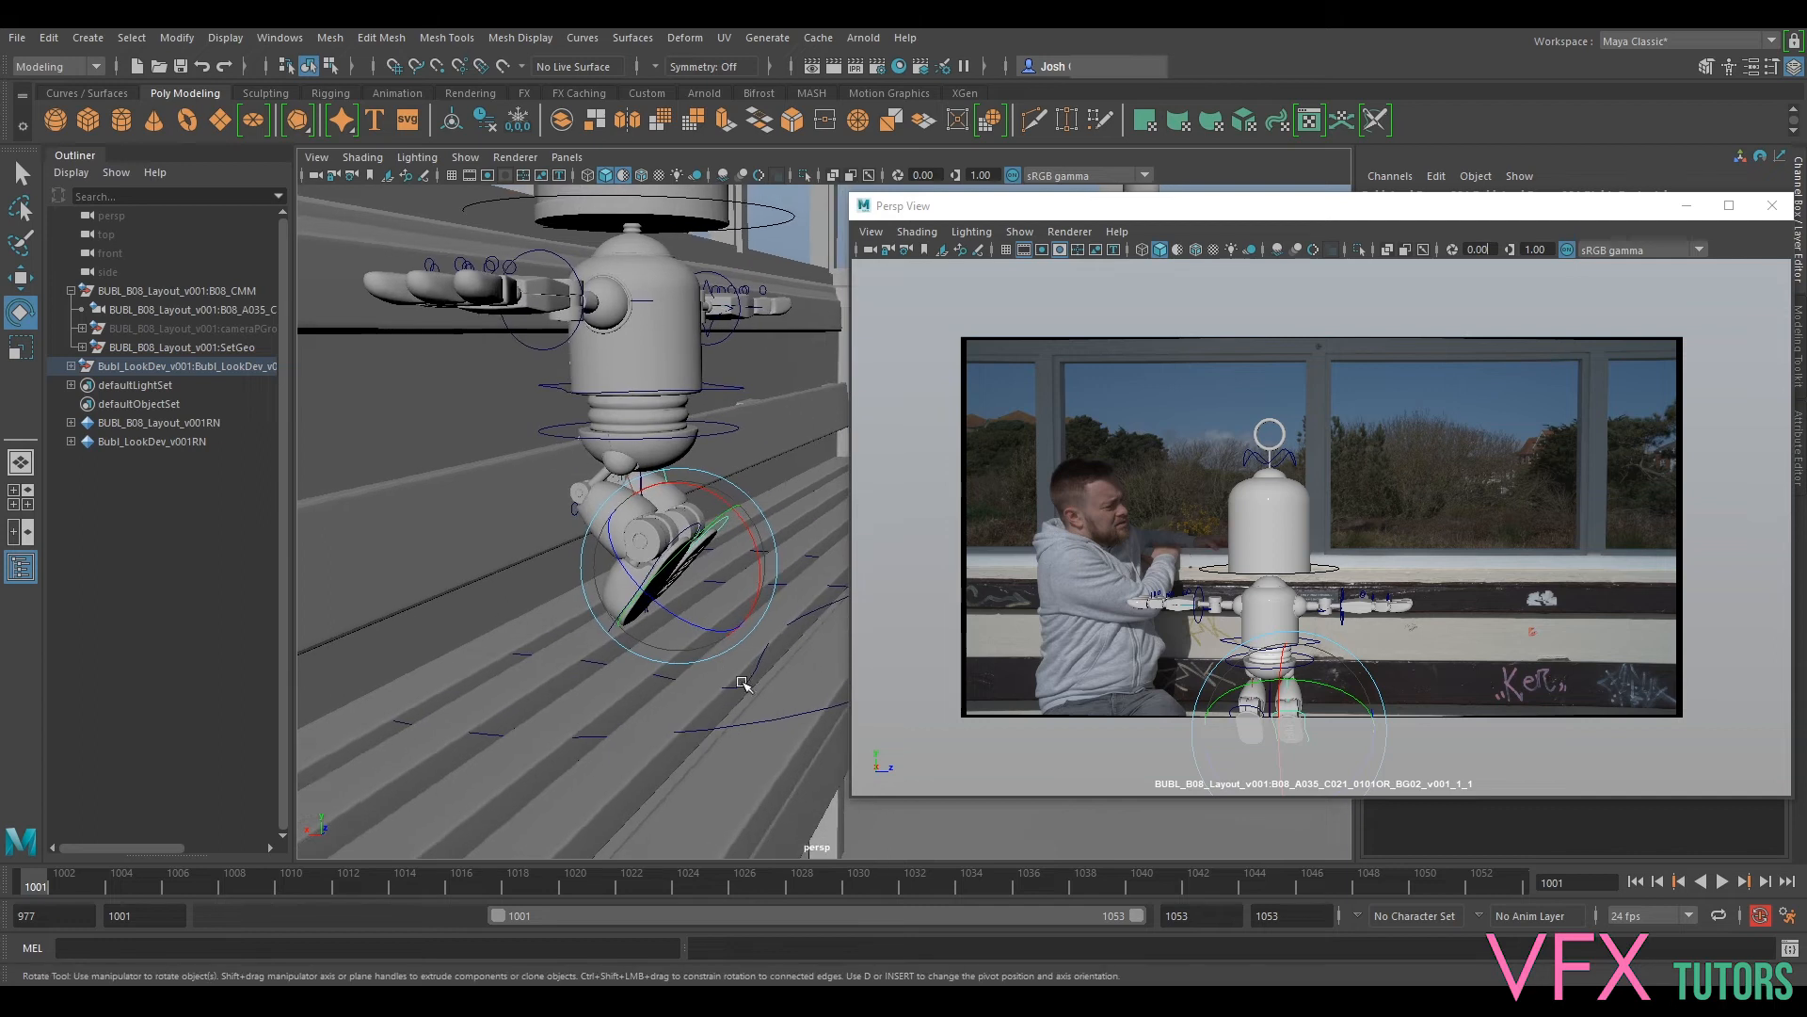
click(747, 684)
key(w)
drag(647, 560, 643, 511)
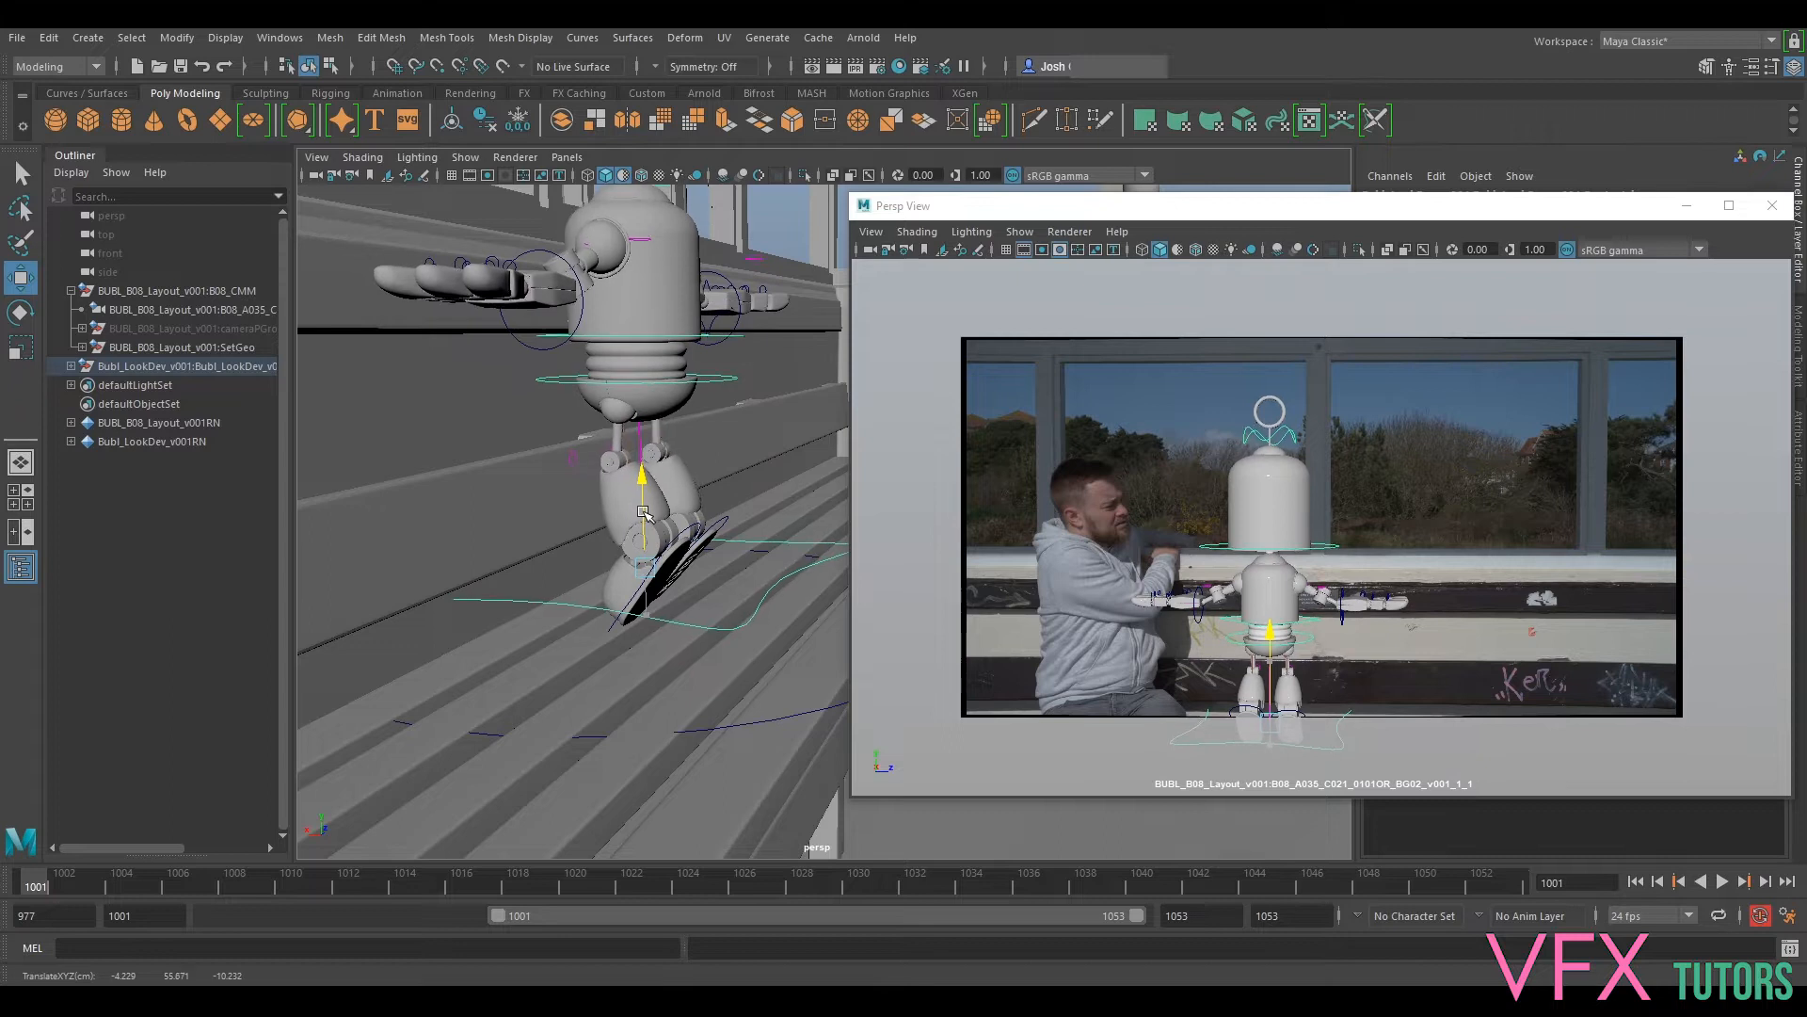
drag(643, 514, 644, 516)
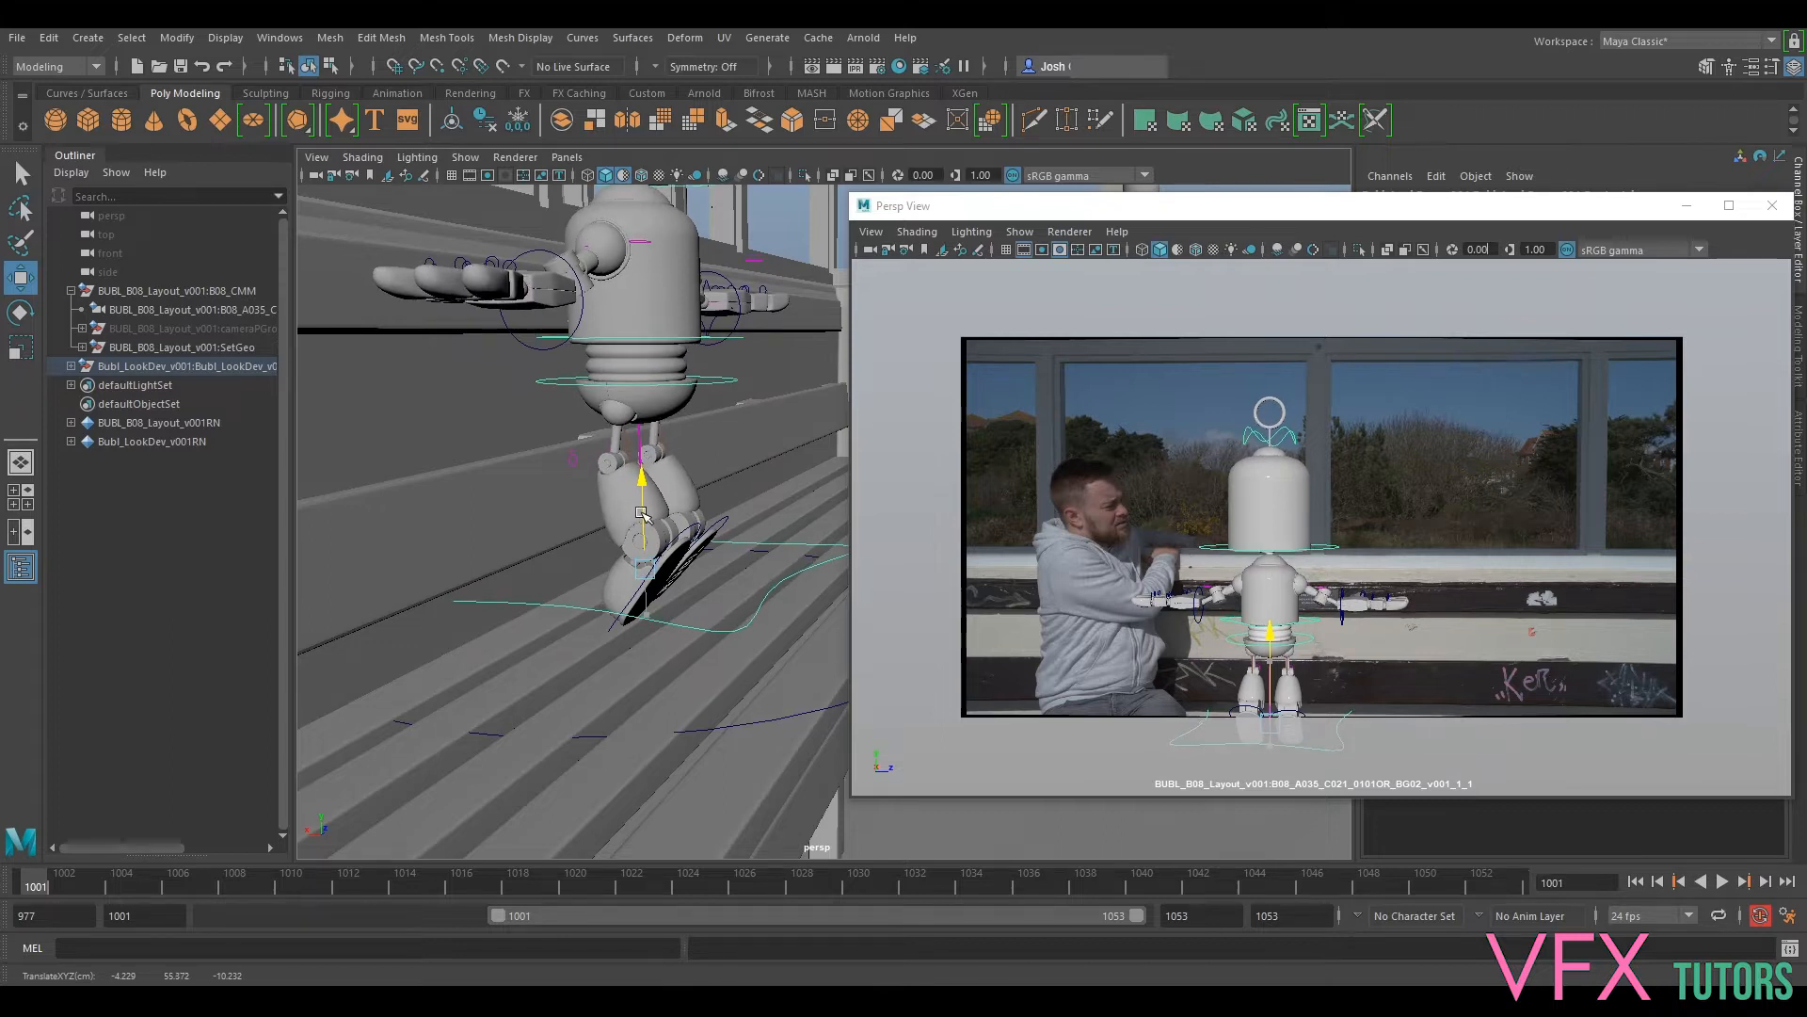
alt+drag(832, 519, 621, 570)
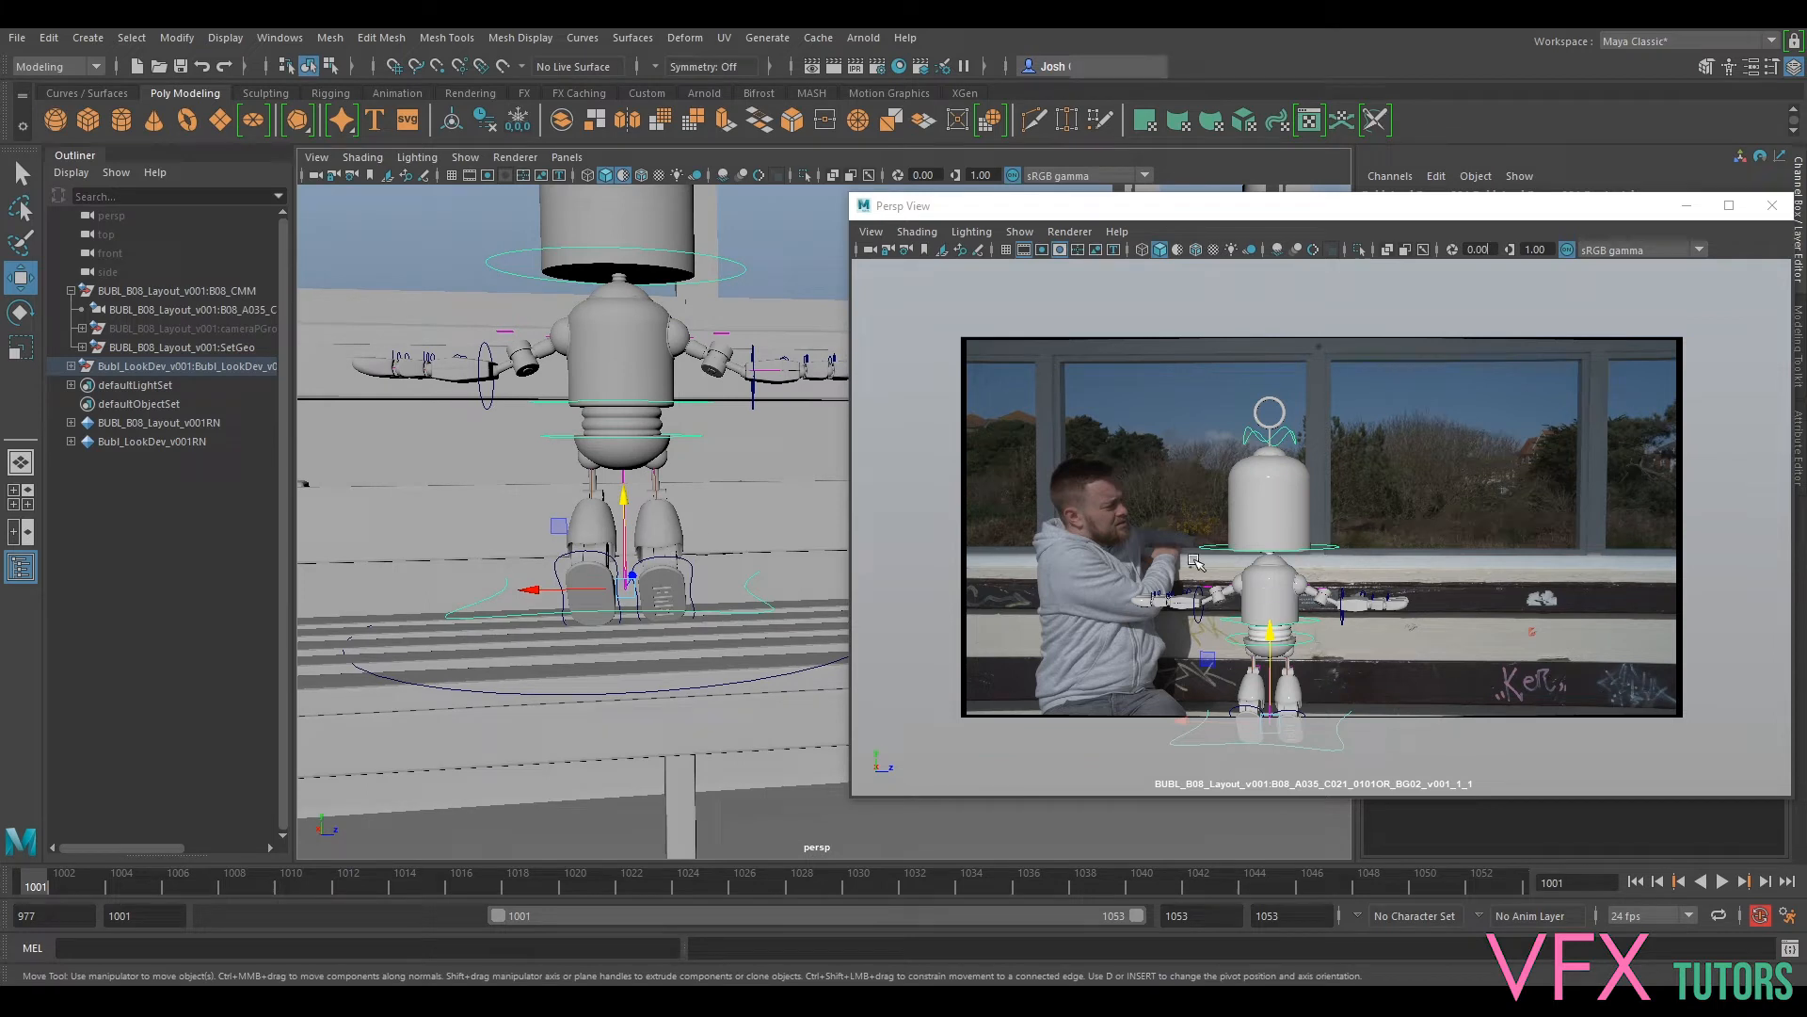
Step: Tilt the robot's chest sideways with its control and turn the head toward the man
alt+drag(678, 417, 687, 468)
click(662, 485)
key(e)
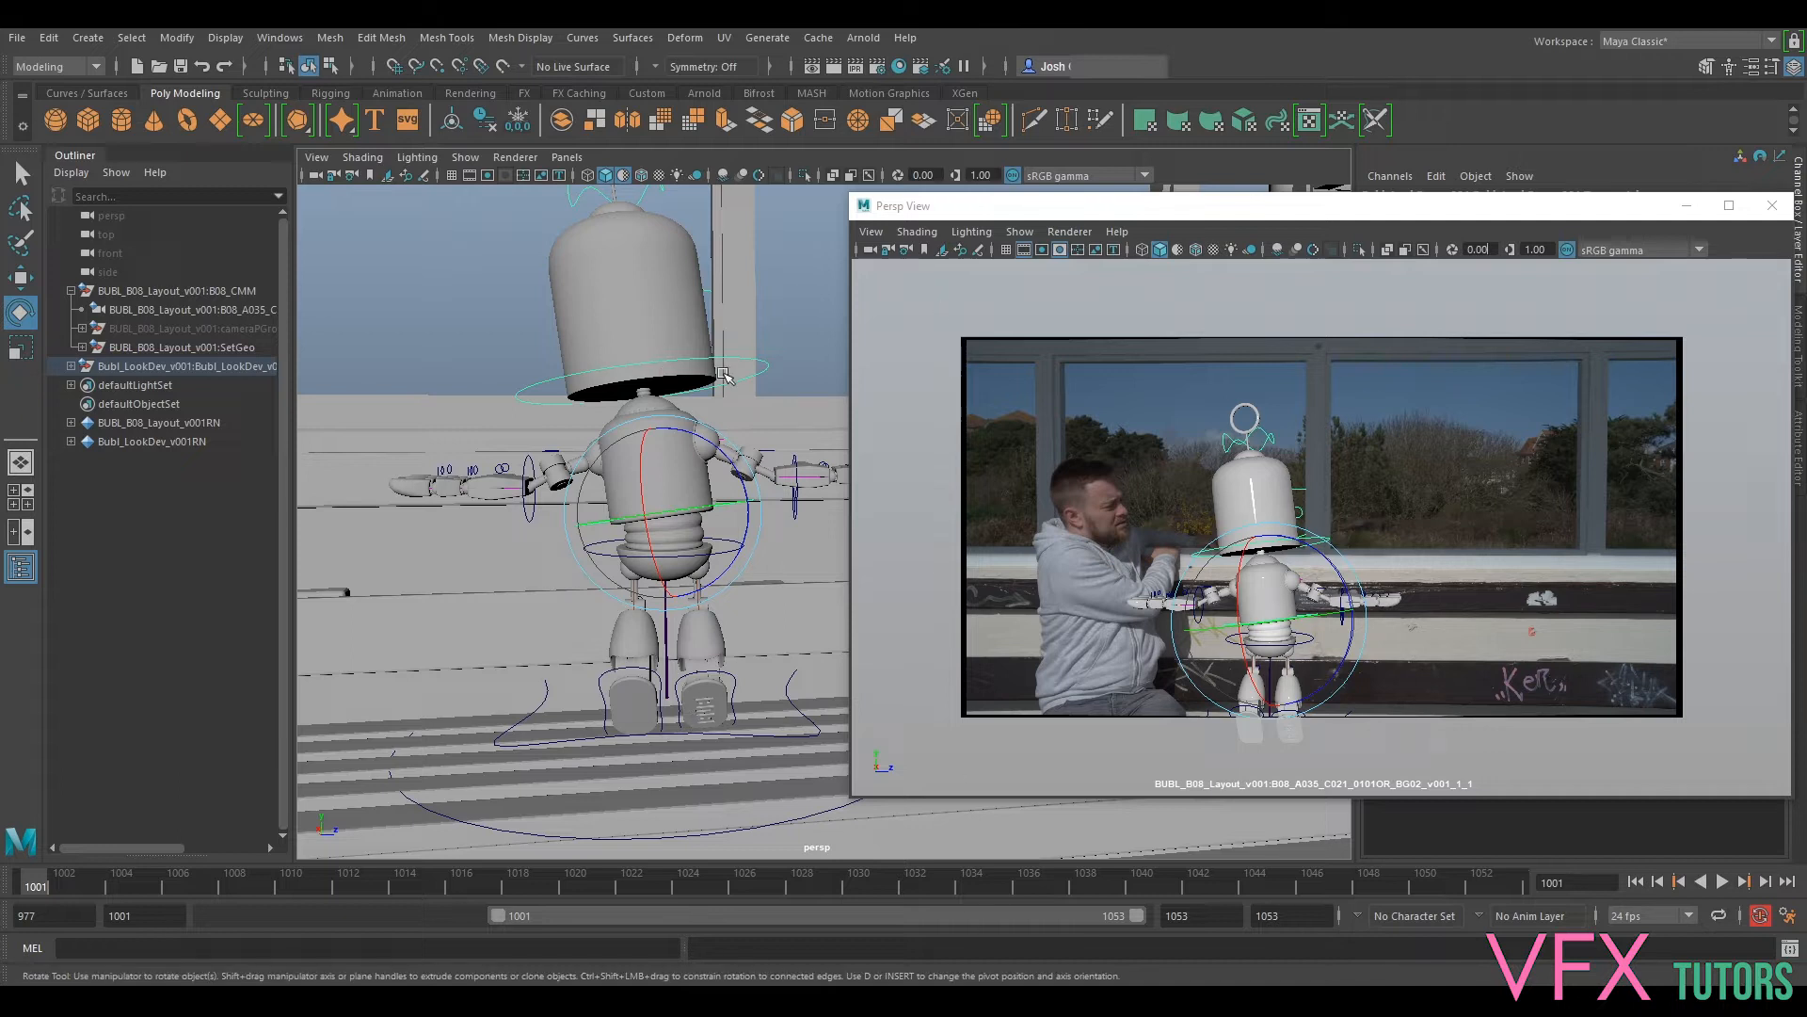
click(766, 366)
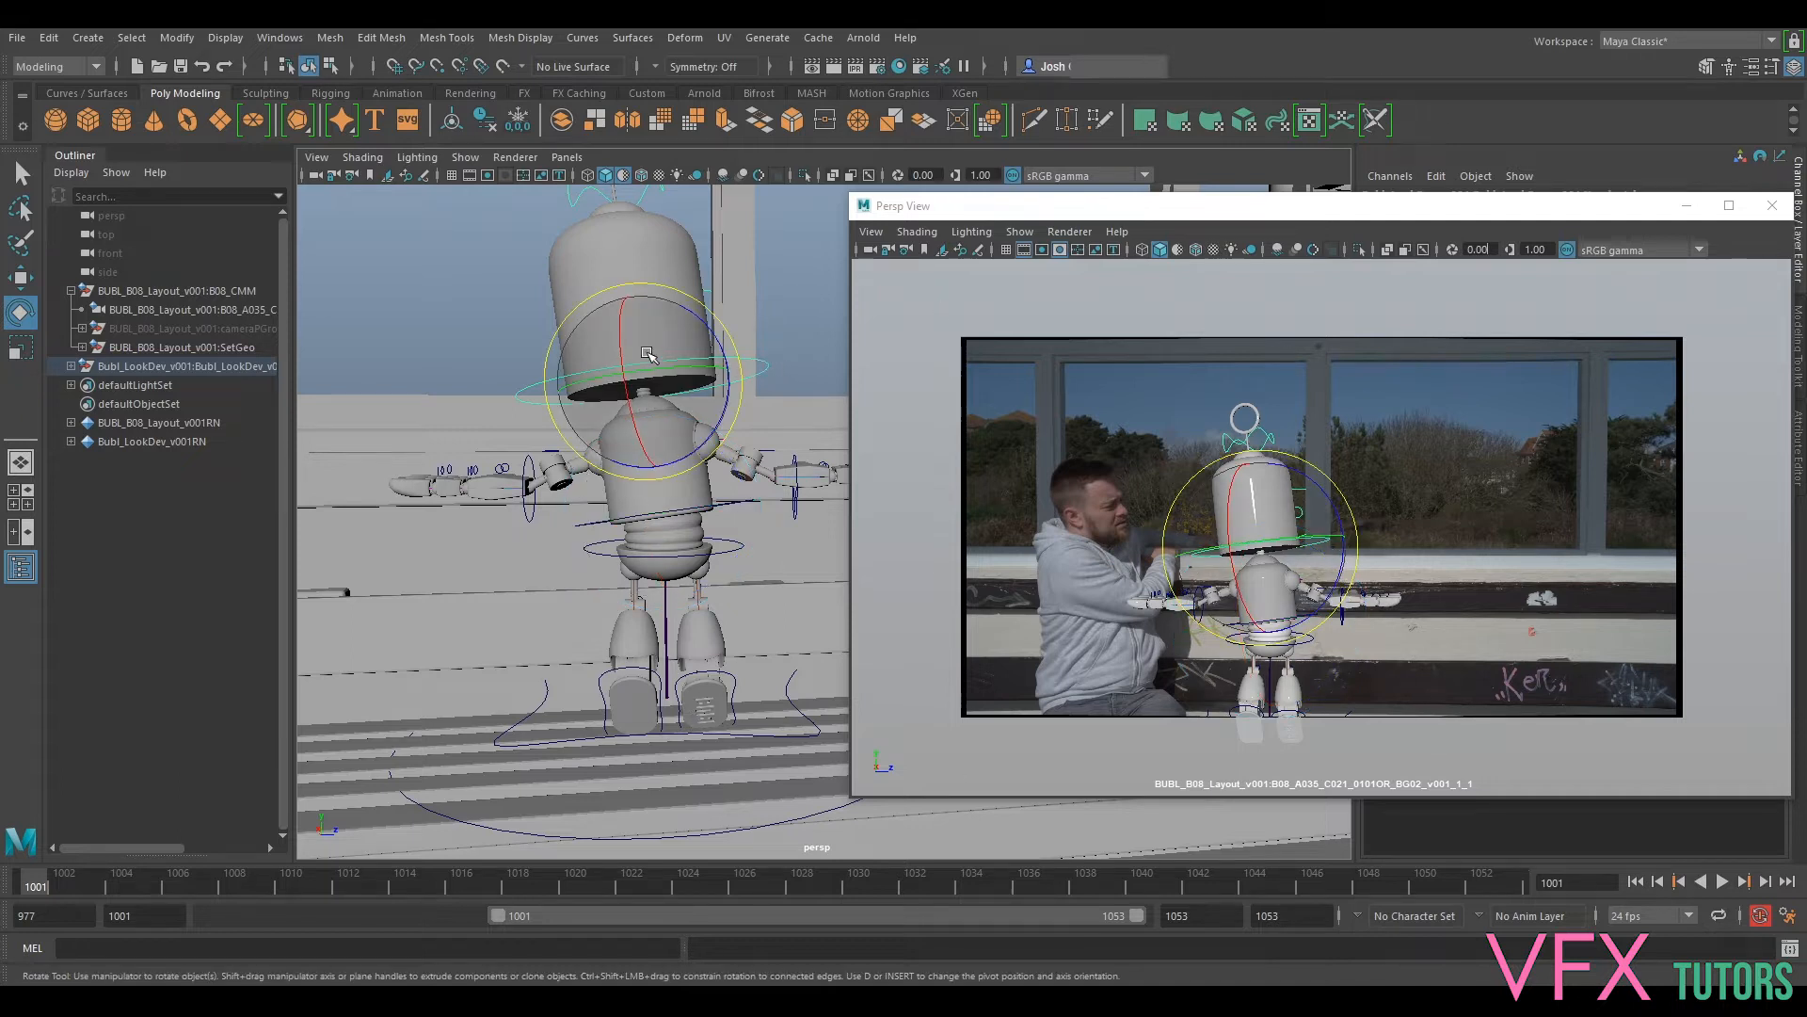
drag(637, 356, 709, 356)
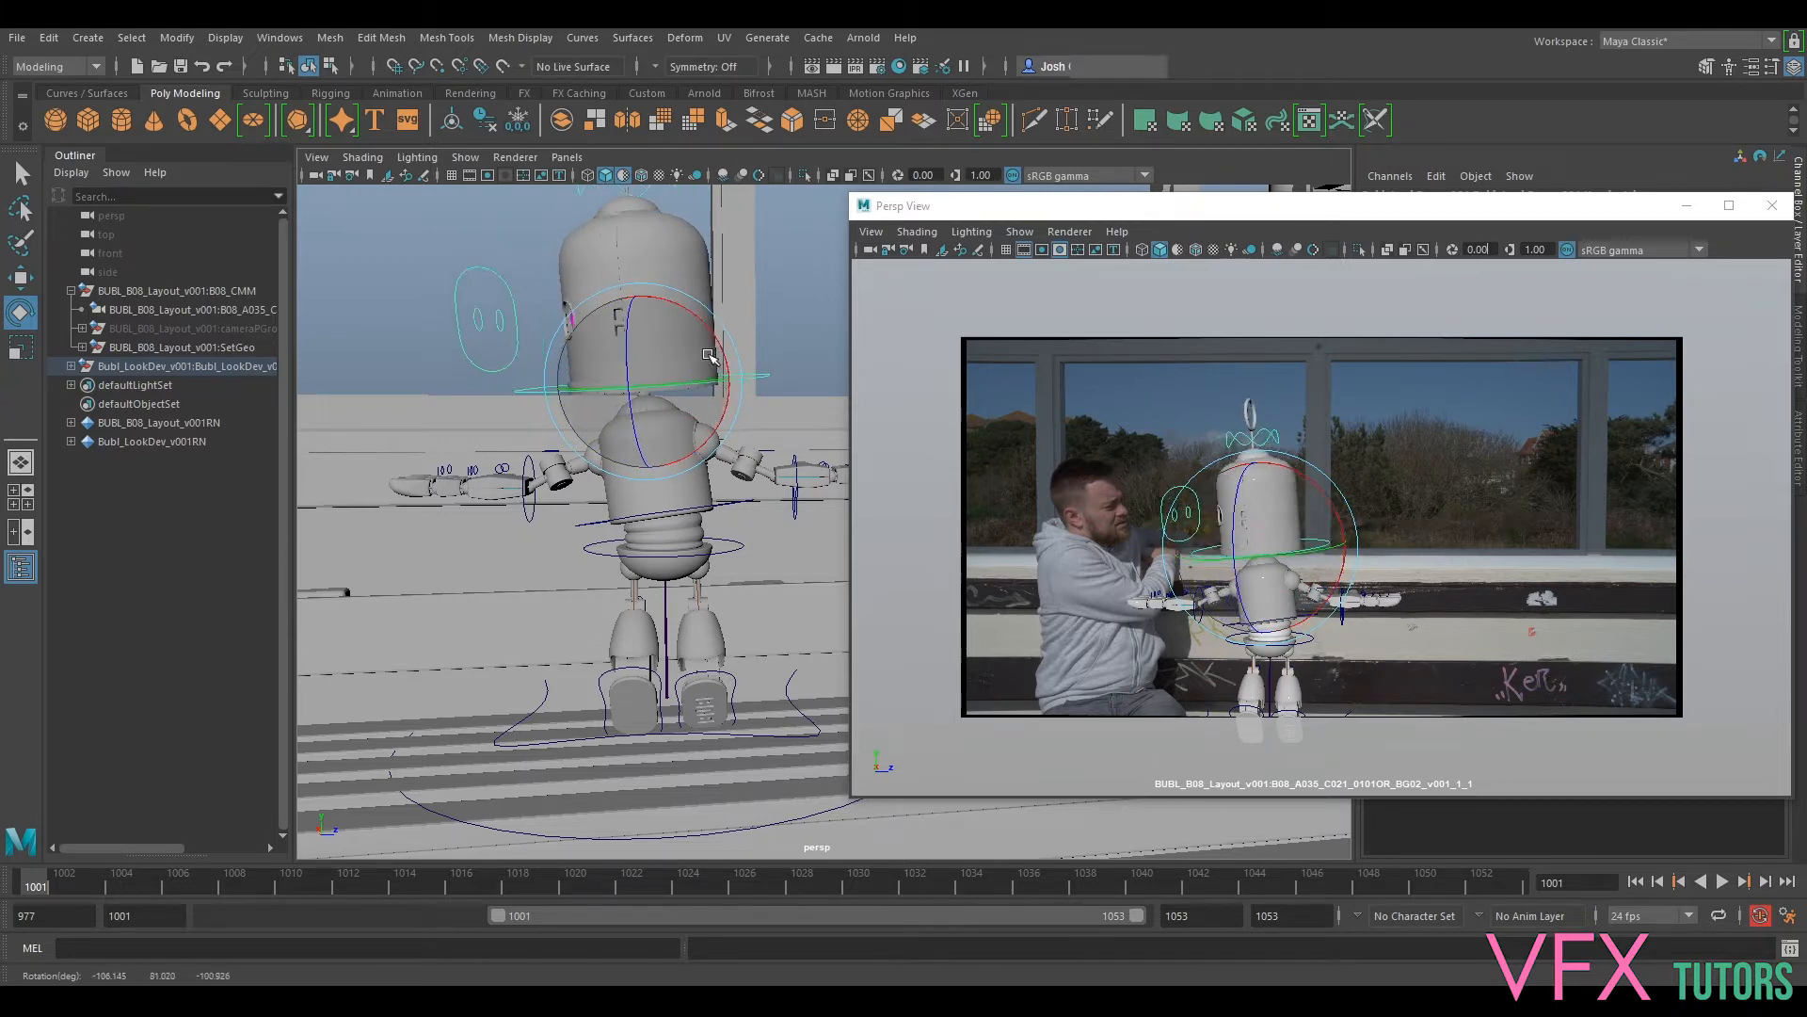
Step: Twist the chest around its vertical axis and rotate the hips control by about 13 degrees
click(731, 504)
drag(695, 512, 706, 562)
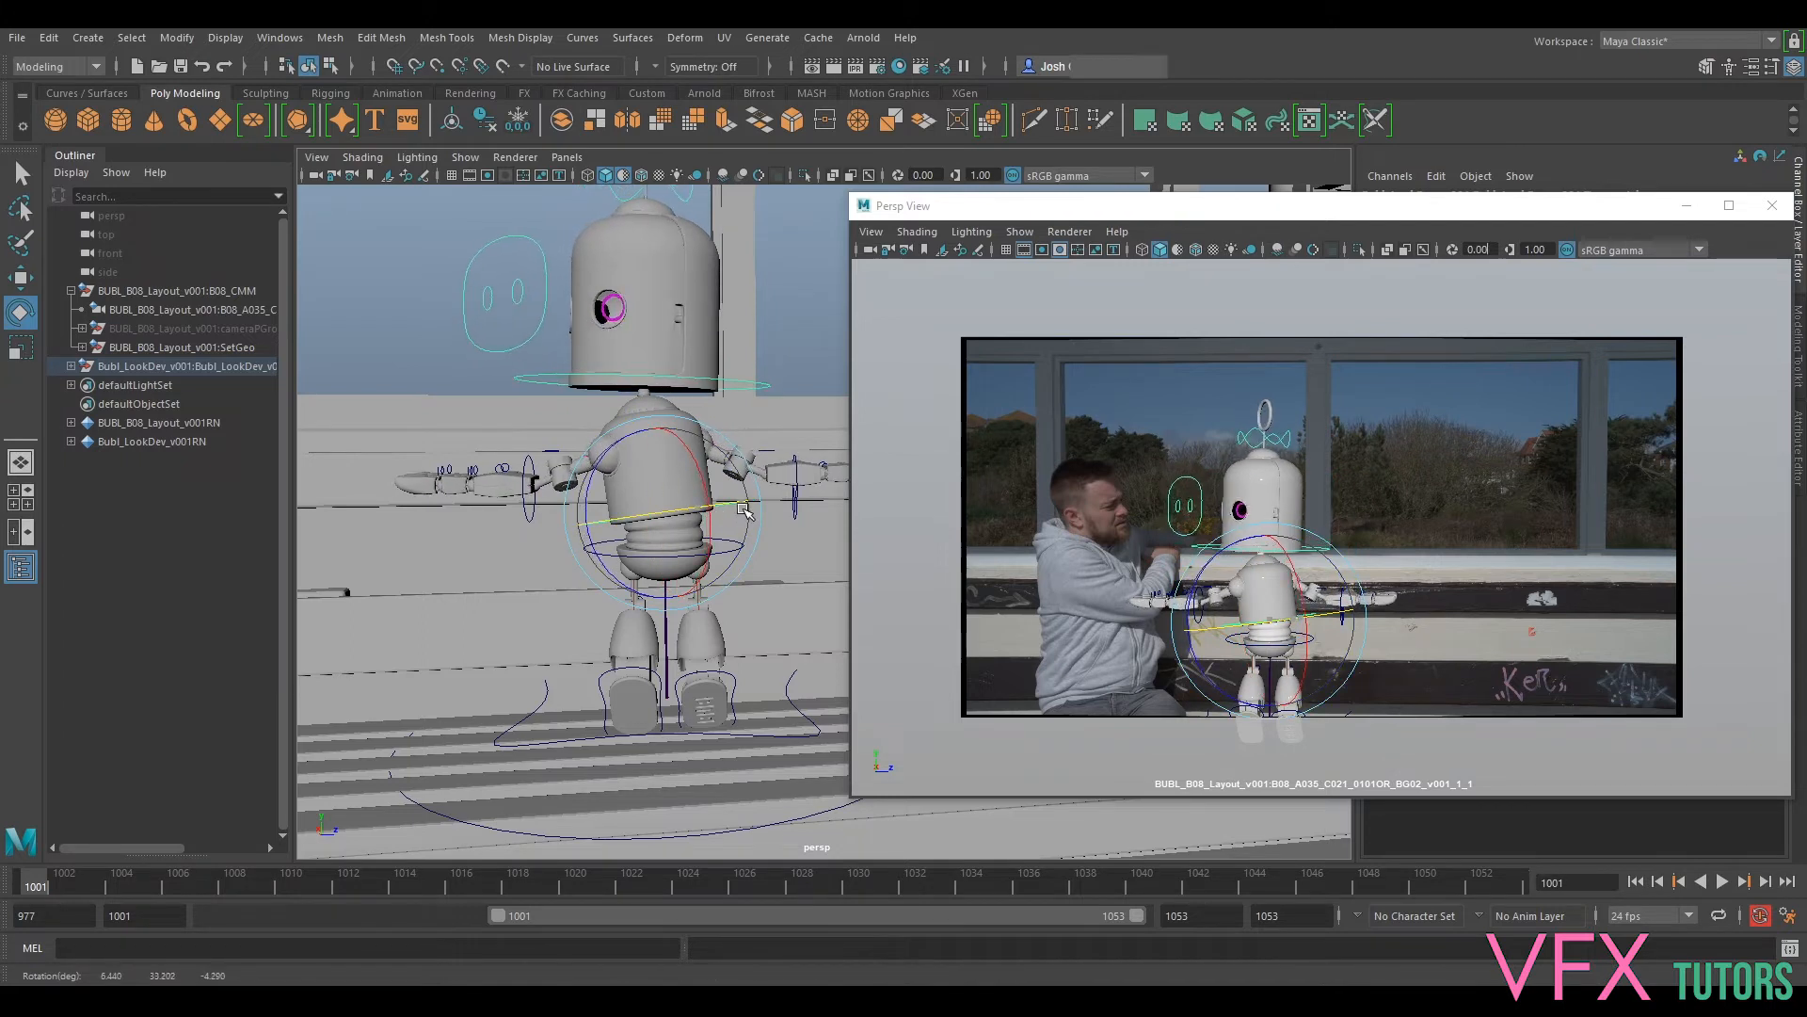
click(731, 553)
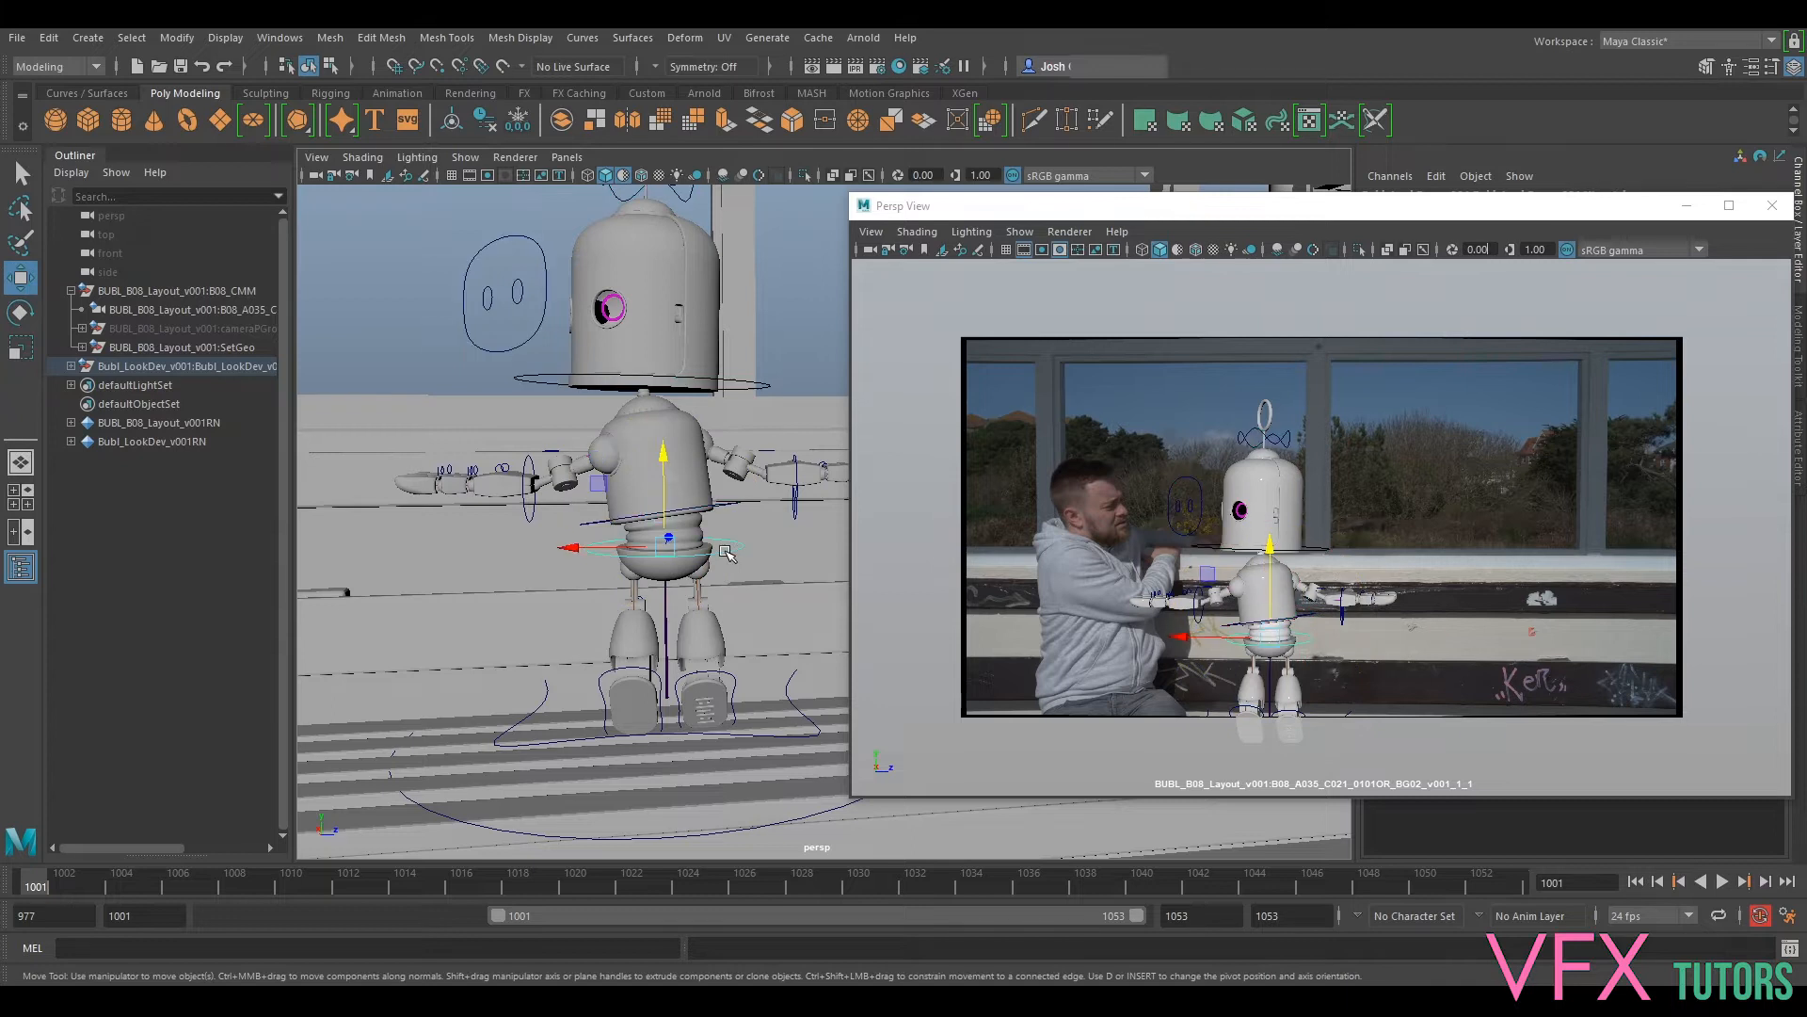
drag(676, 560, 694, 559)
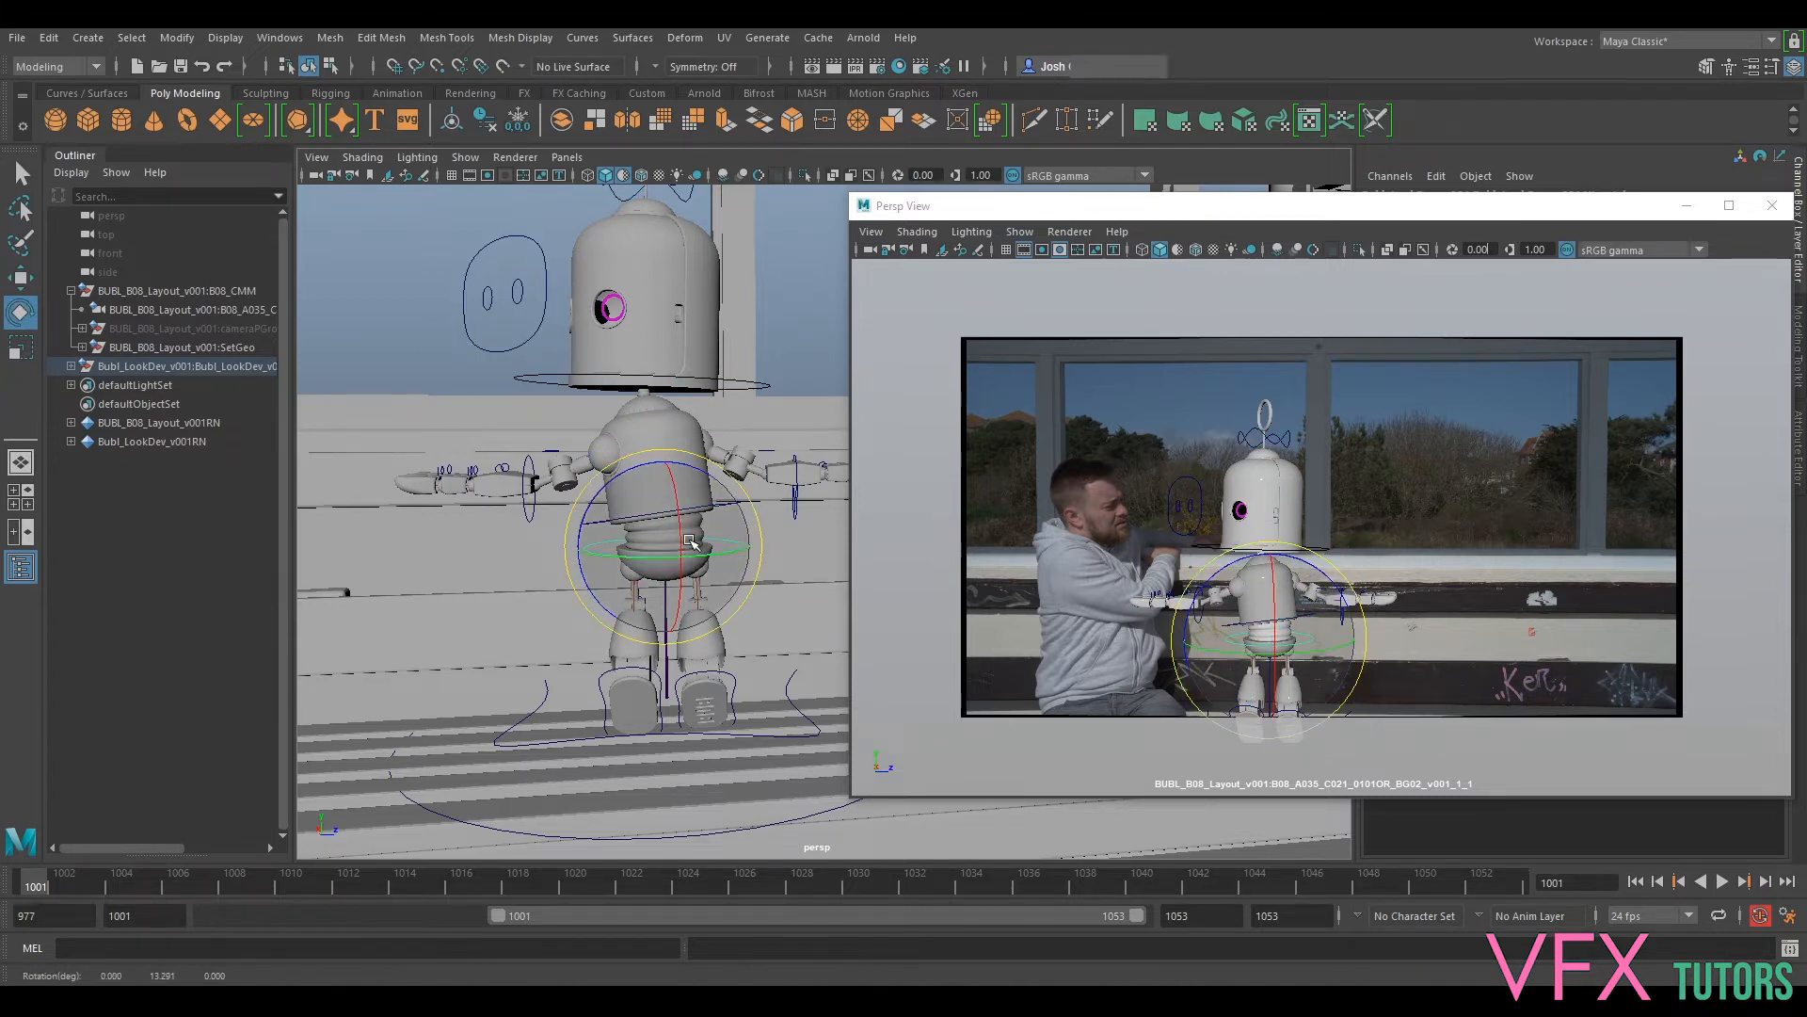
Step: Twist the chest further around its vertical axis and rotate the head so the face looks toward the man again
alt+drag(702, 545, 819, 524)
alt+middle_drag(818, 524, 719, 516)
scroll(719, 516, up, 4)
alt+drag(754, 517, 697, 517)
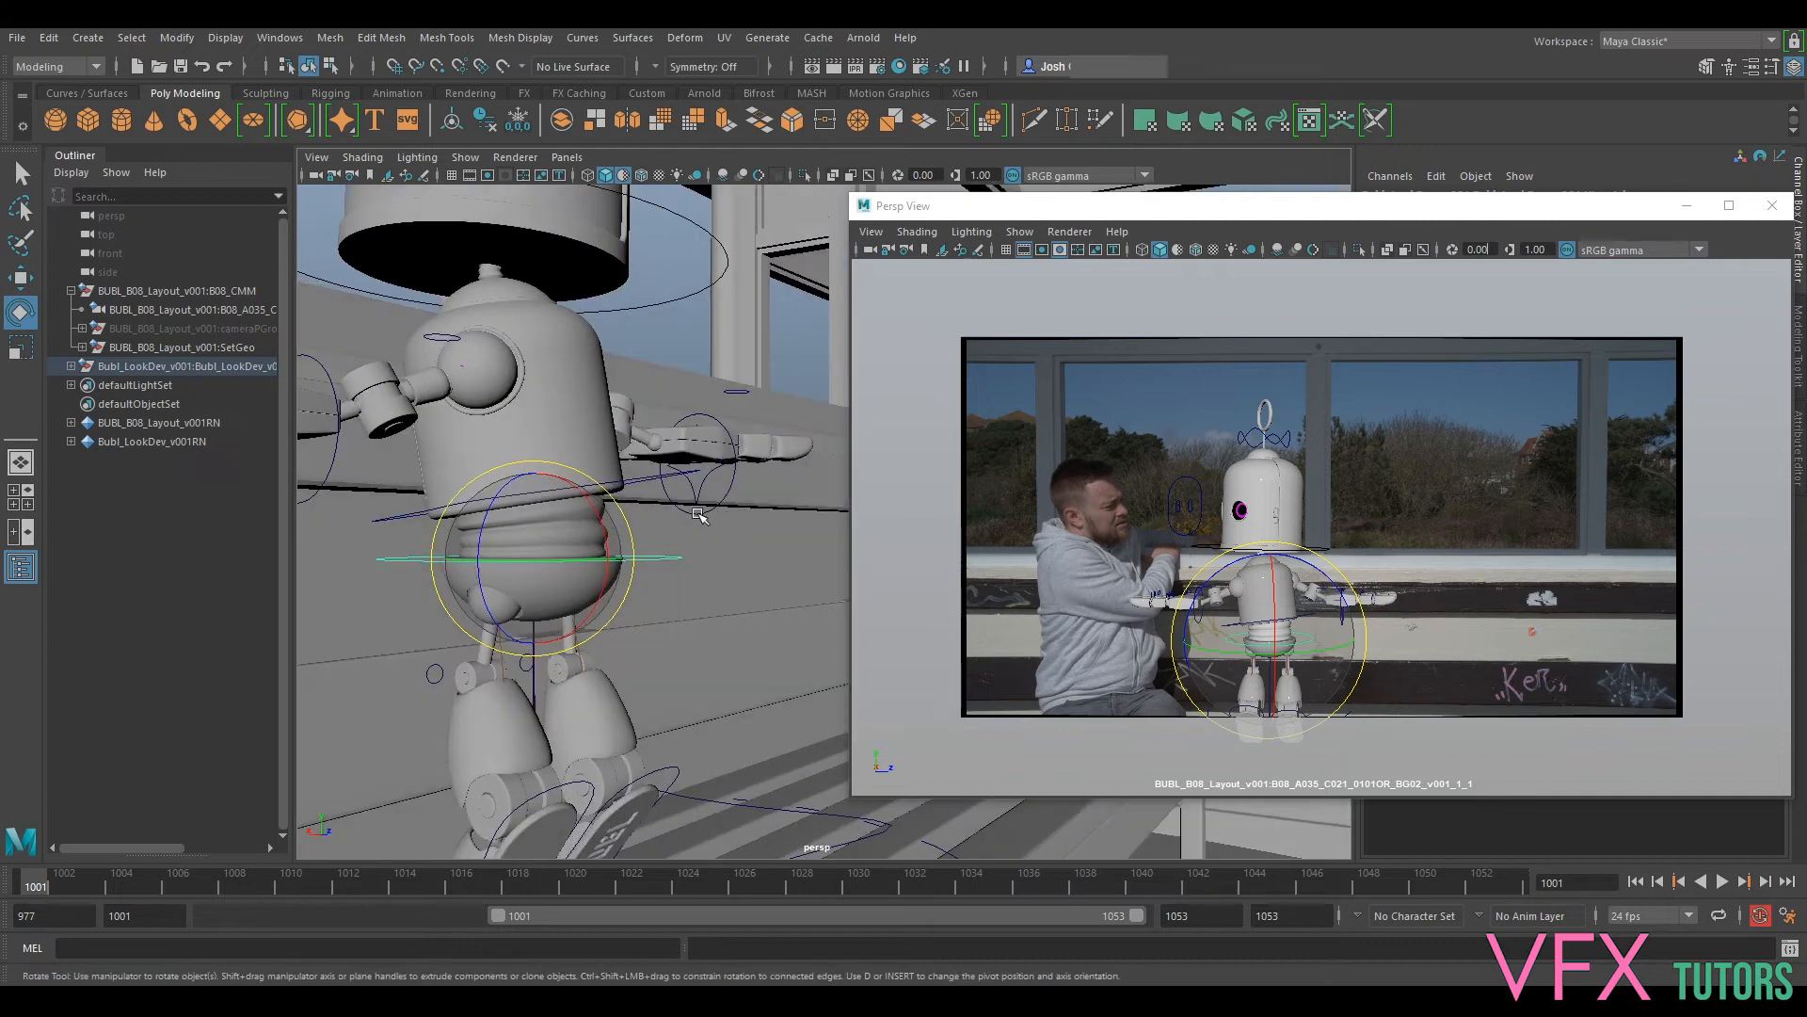
alt+middle_drag(698, 517, 747, 517)
click(715, 466)
drag(623, 490, 649, 494)
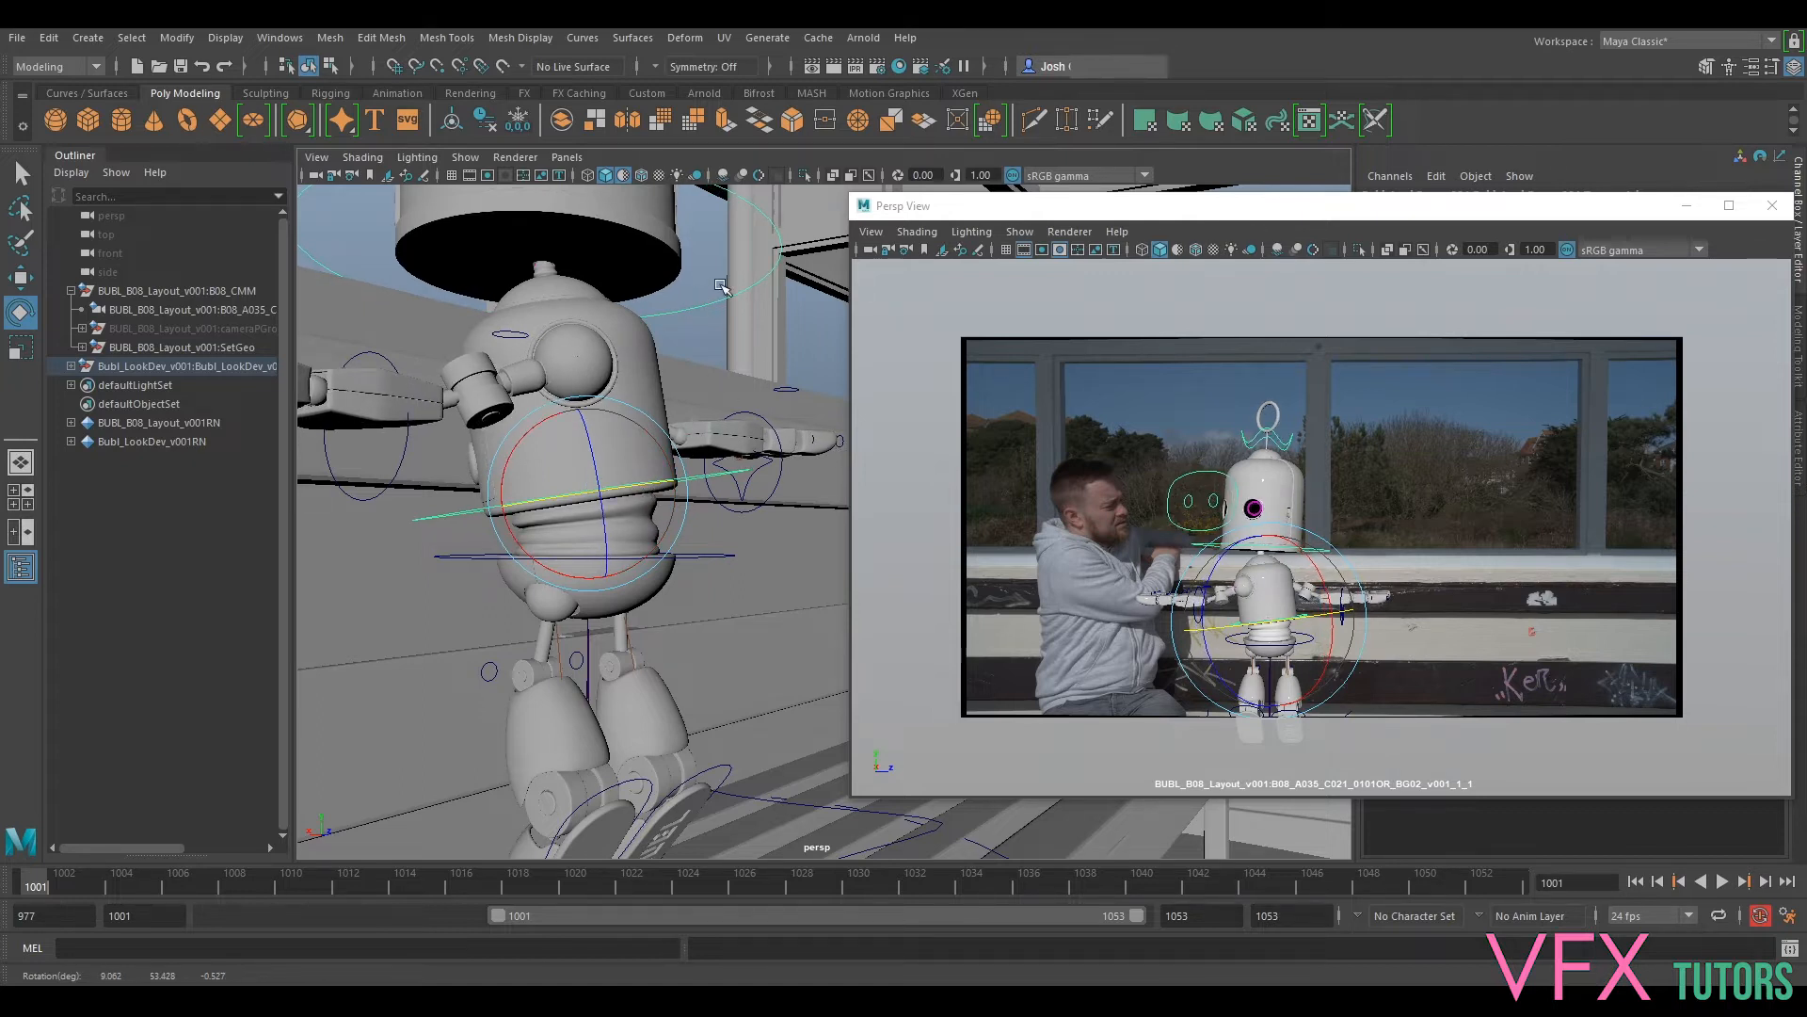
alt+middle_drag(720, 285, 763, 405)
click(750, 379)
drag(570, 406, 558, 408)
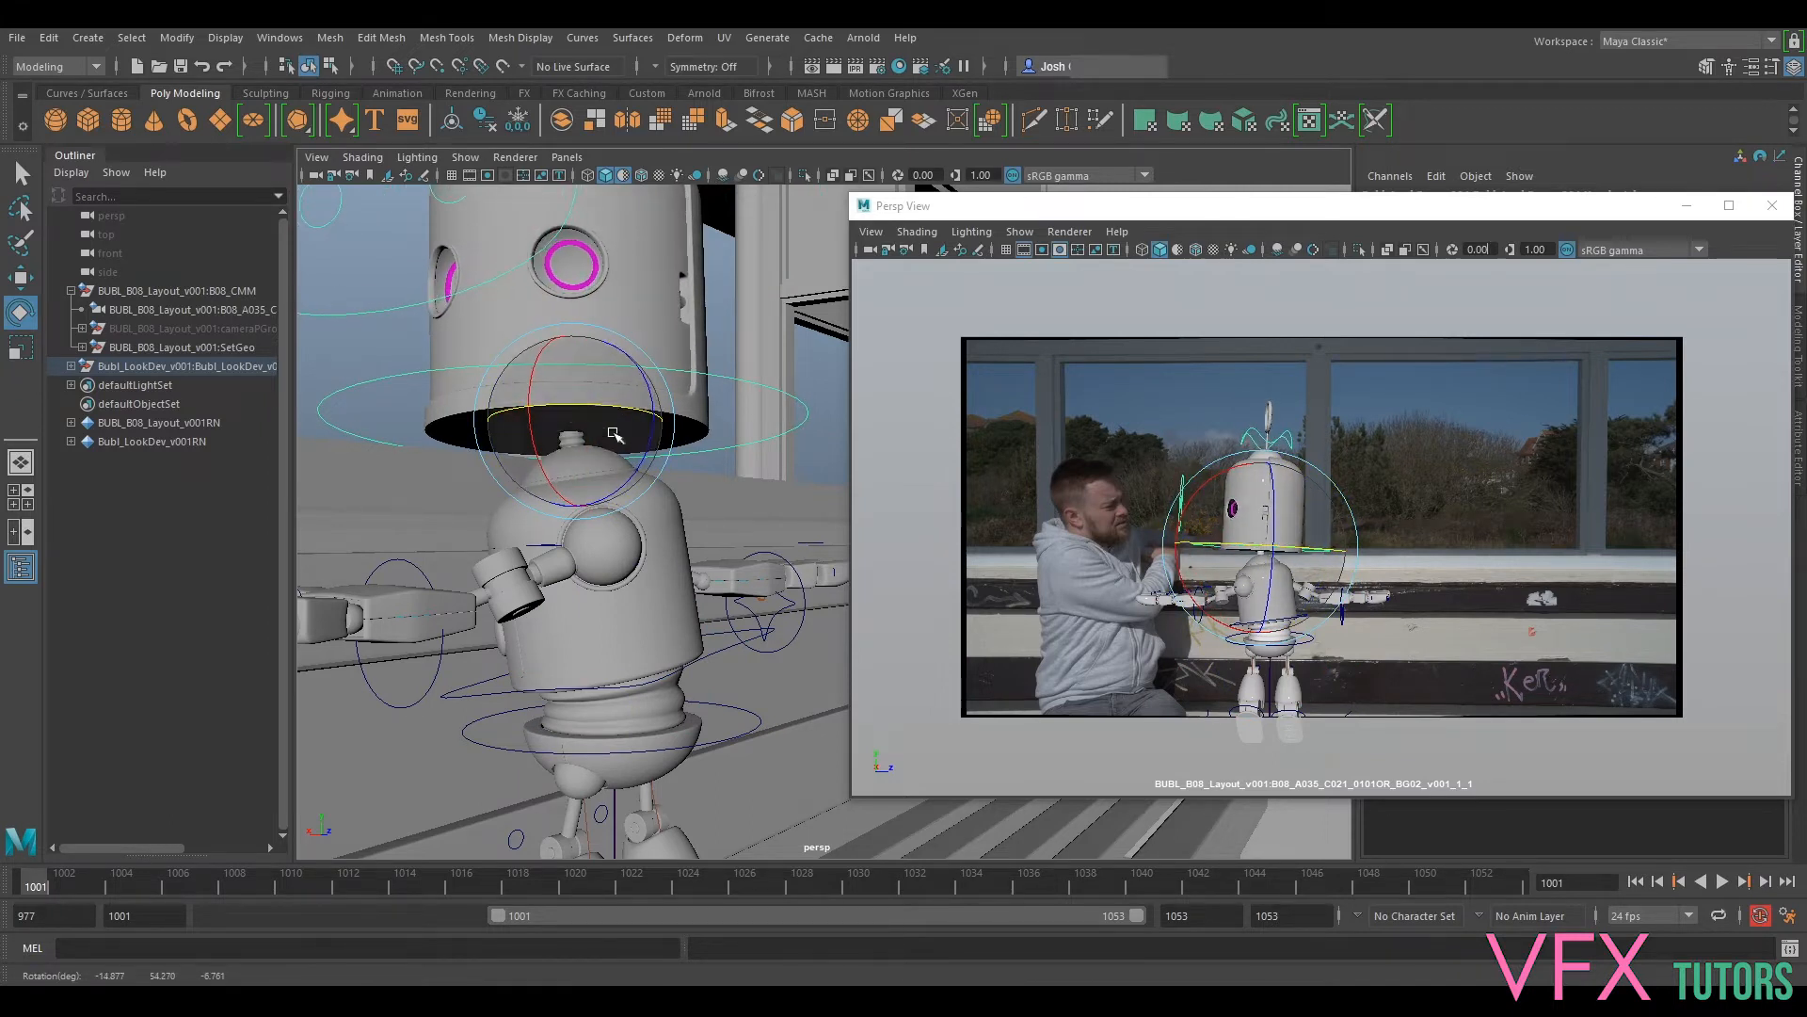
Step: Raise the hand control on the arm farther from the man and rotate the hand at the wrist
alt+drag(750, 508, 658, 477)
click(633, 617)
key(w)
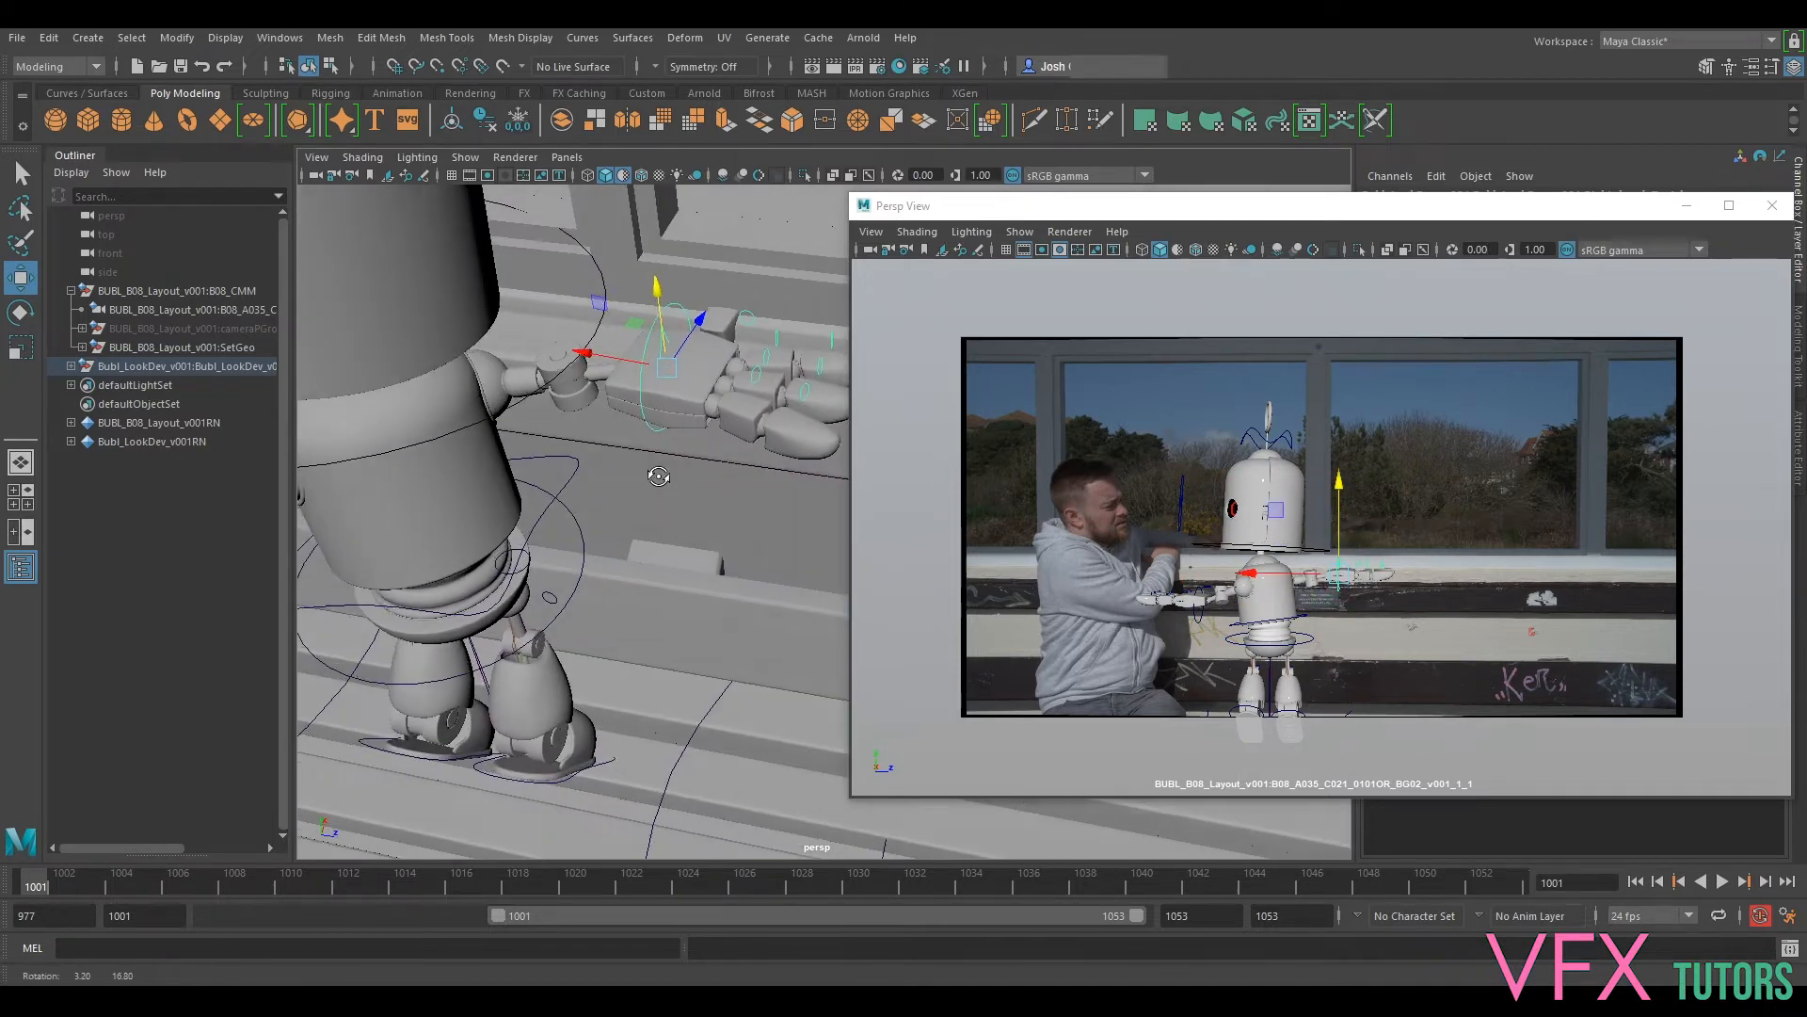
alt+middle_drag(658, 476, 670, 604)
key(e)
drag(659, 561, 677, 485)
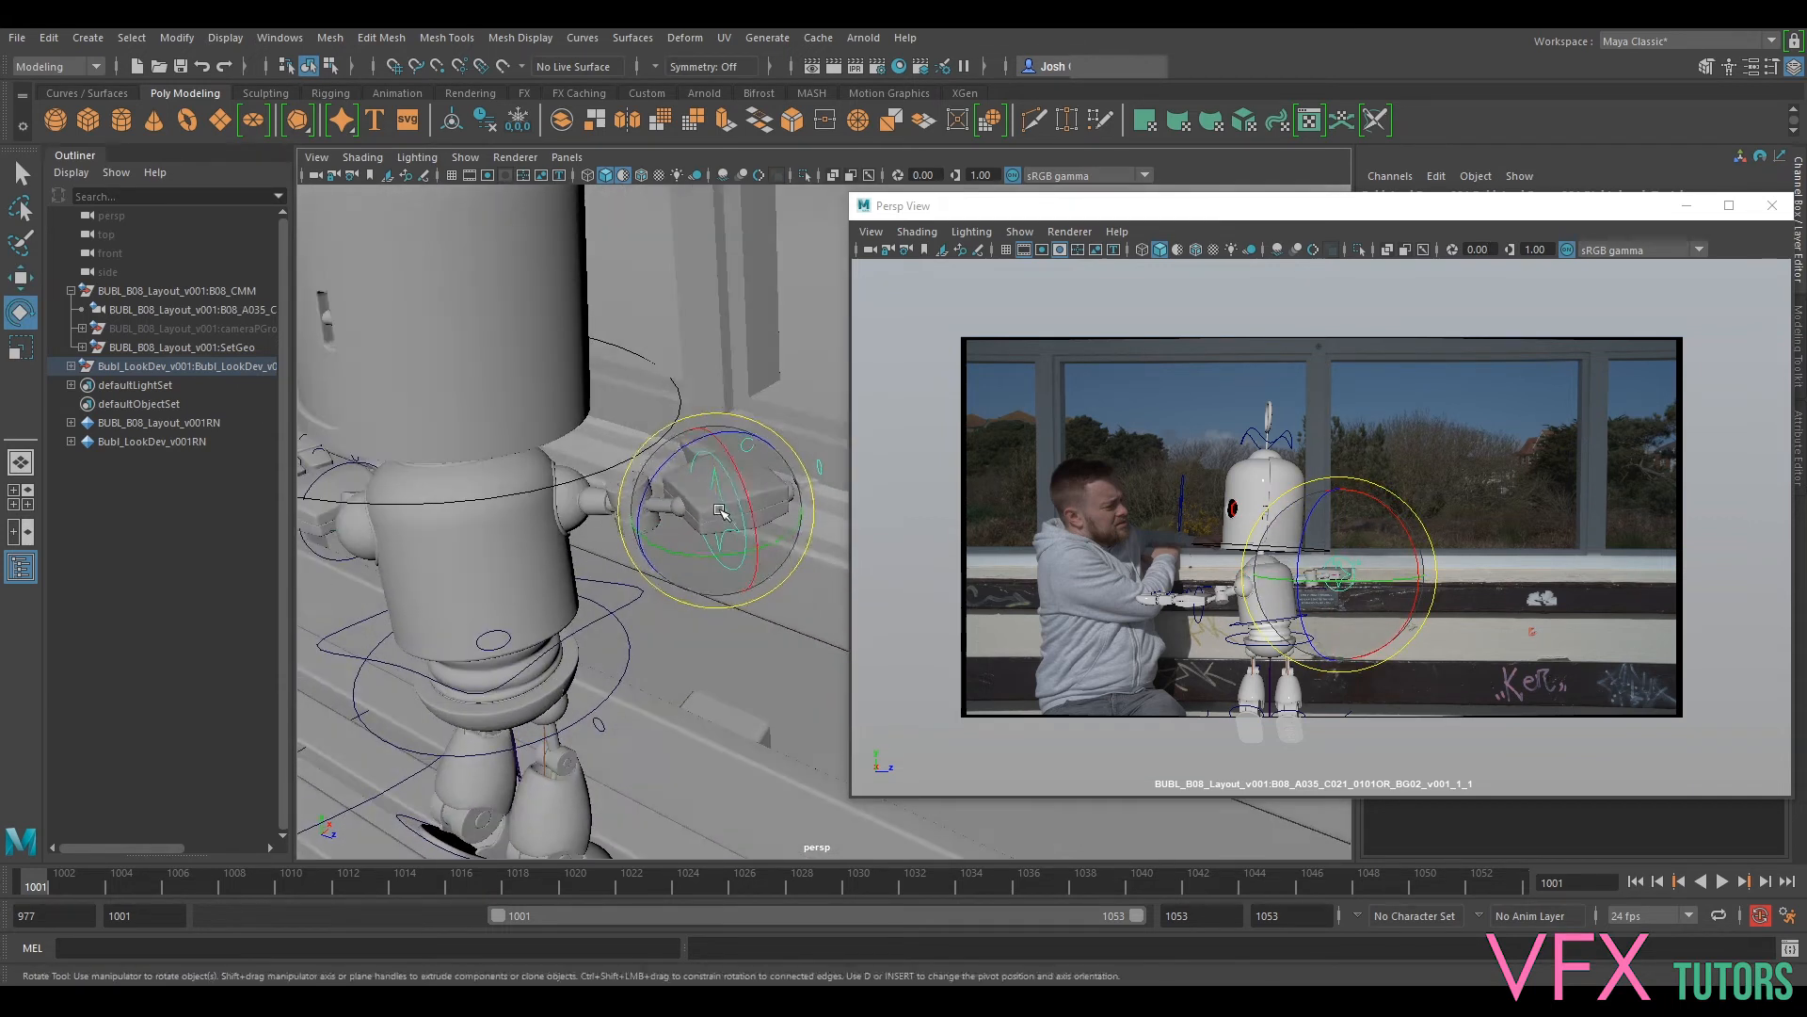
Step: Pull the hand farther from the man in toward the body so its elbow bends
key(w)
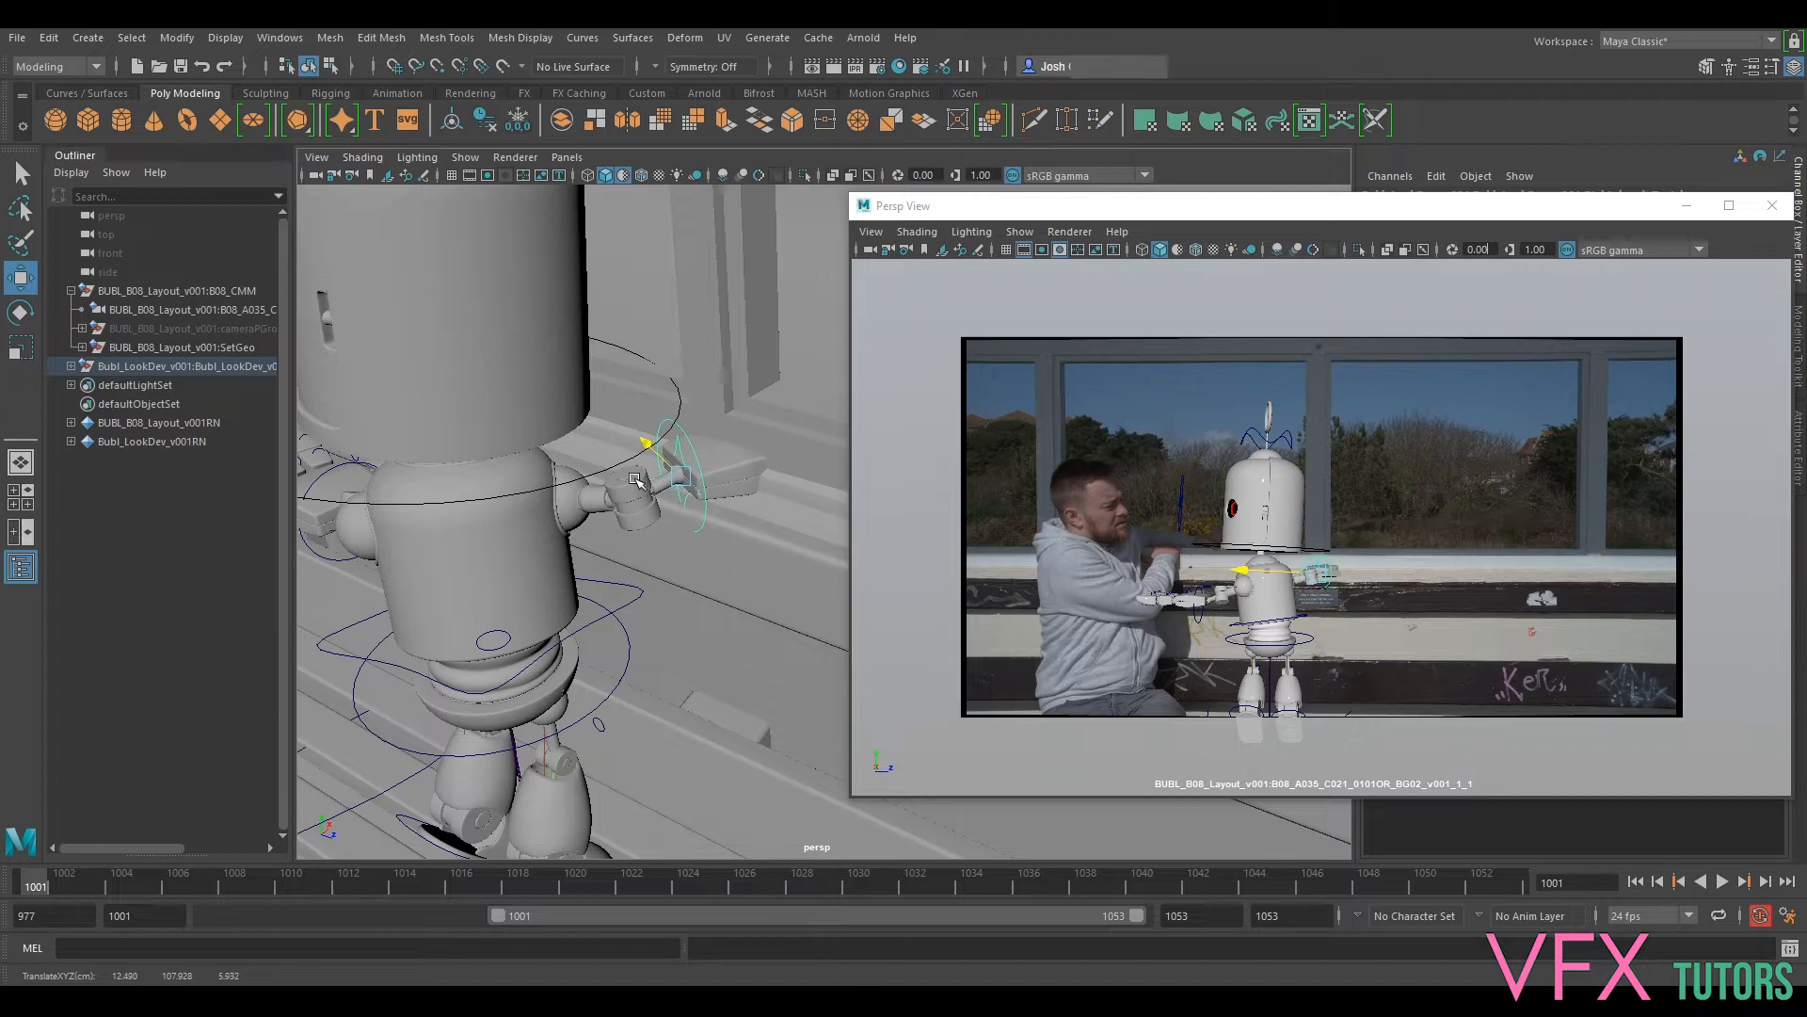
alt+drag(686, 512, 623, 499)
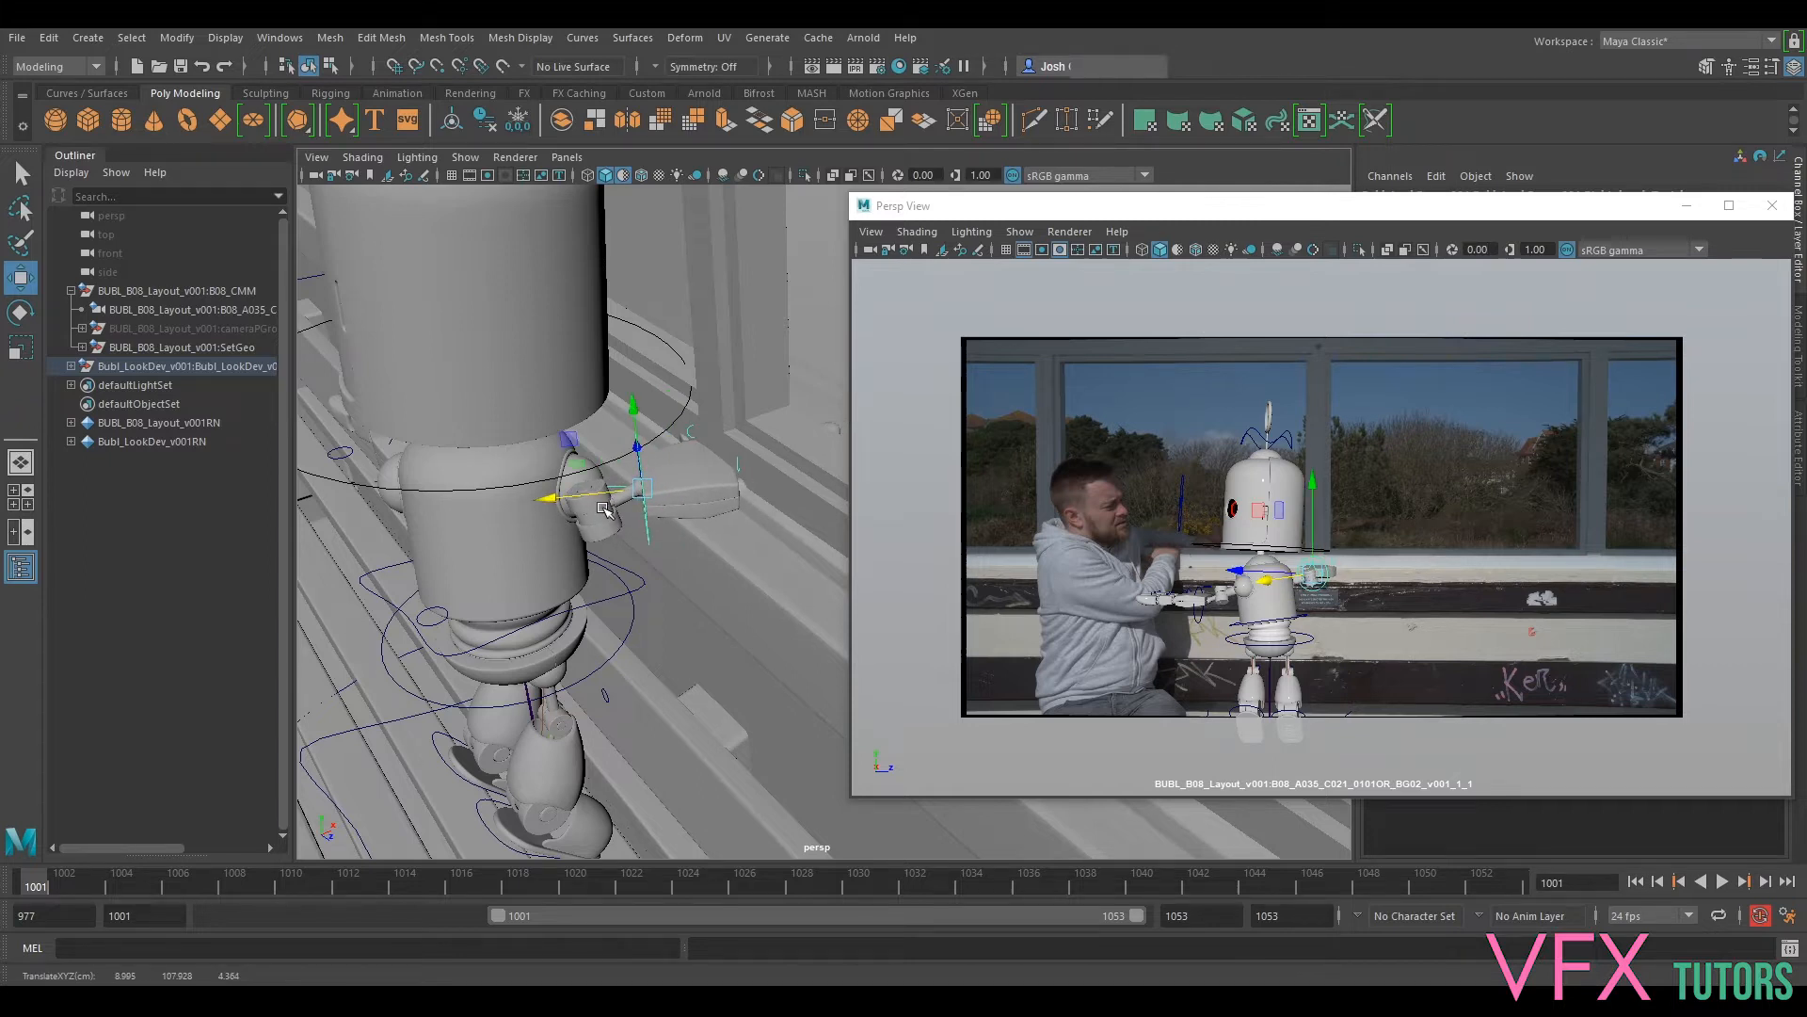
alt+drag(742, 544, 875, 612)
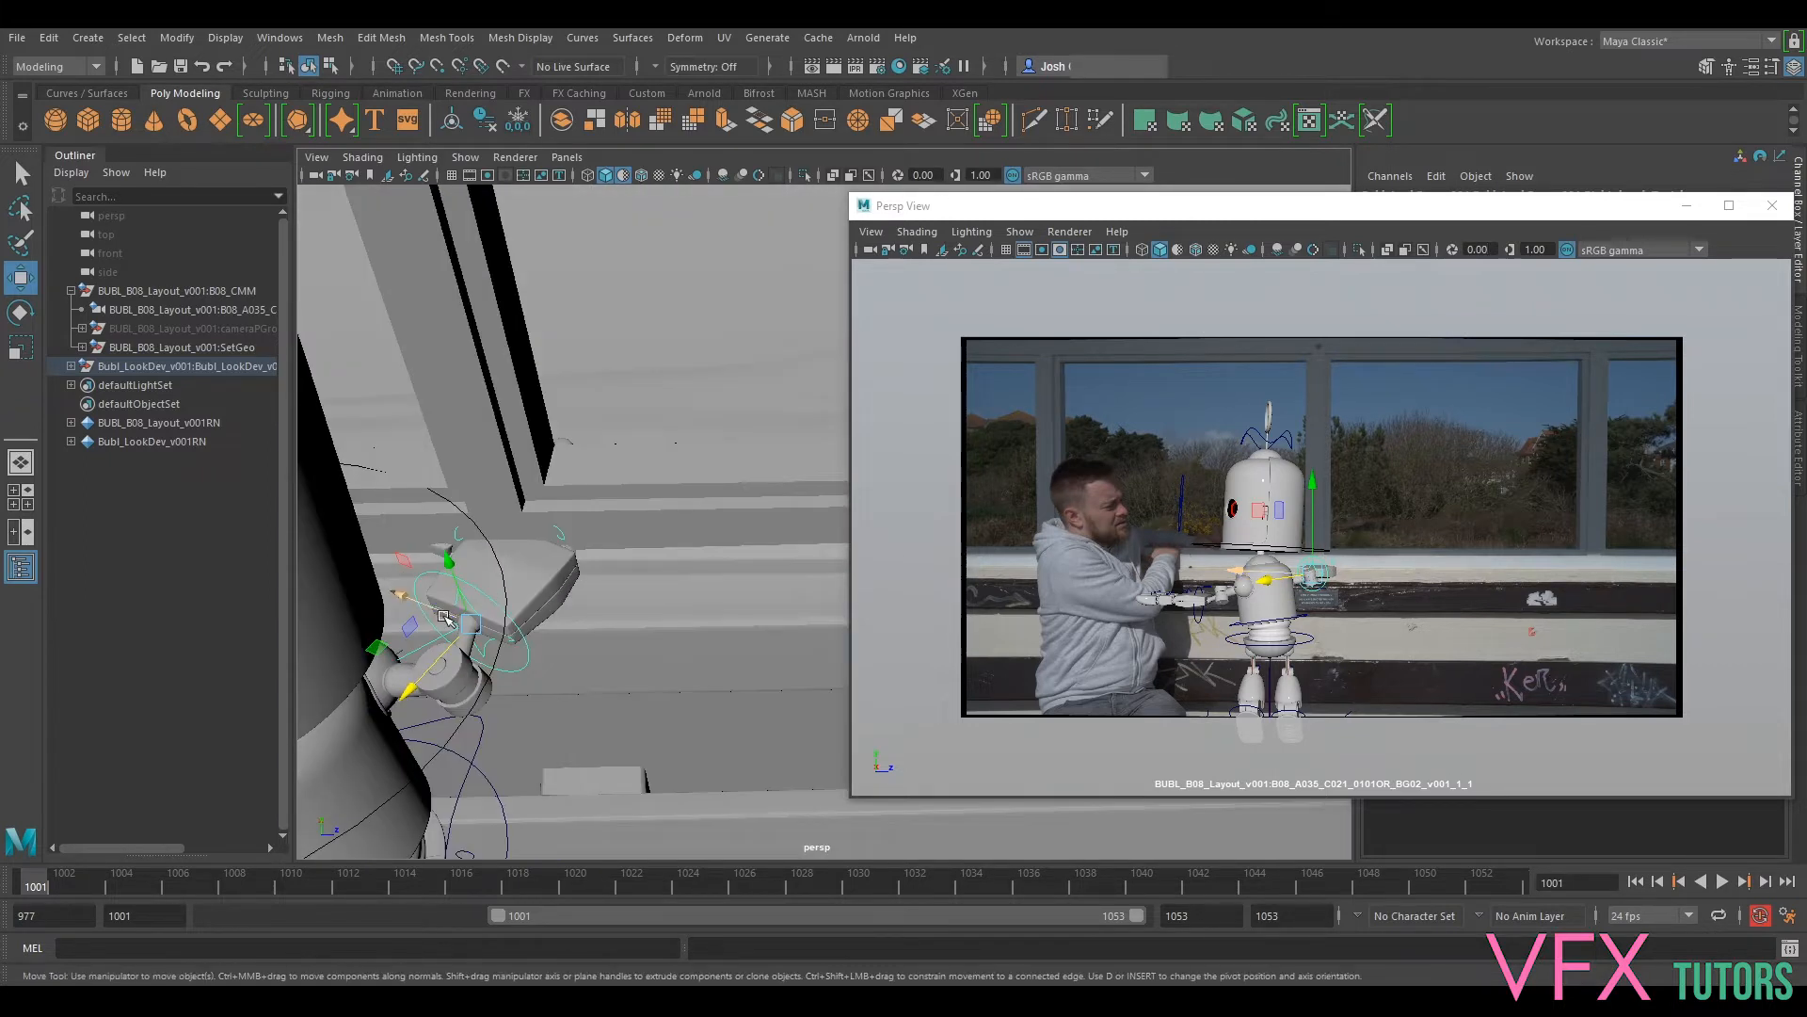
drag(444, 617, 471, 624)
alt+drag(582, 642, 600, 598)
Step: Rotate the hand farther from the man until its fingers point upward
key(e)
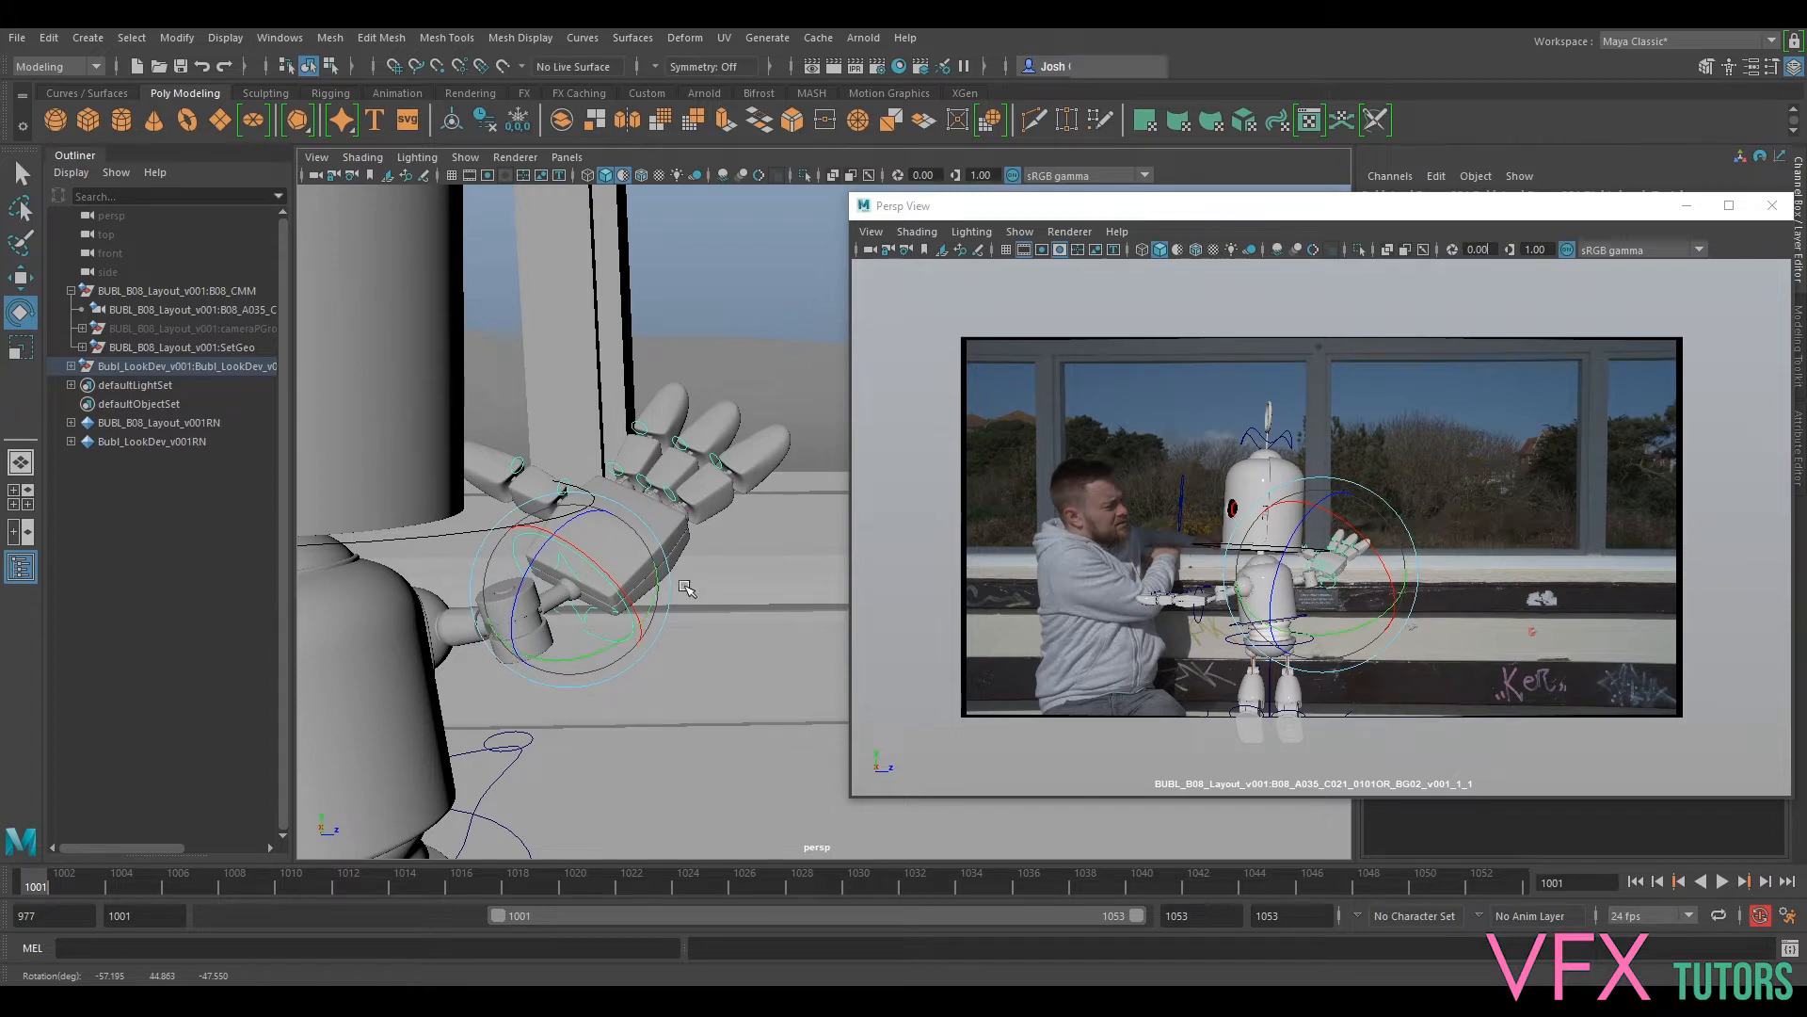
mouse_move(610, 589)
mouse_down()
mouse_move(584, 646)
mouse_move(530, 576)
mouse_move(595, 607)
mouse_move(650, 588)
mouse_move(646, 537)
mouse_move(600, 607)
mouse_up()
key(w)
key(e)
alt+drag(744, 588, 593, 602)
scroll(593, 601, up, 2)
drag(718, 514, 602, 564)
Step: Adjust the position of the upright hand beside the robot's head
alt+middle_drag(565, 602, 697, 499)
alt+drag(659, 555, 597, 568)
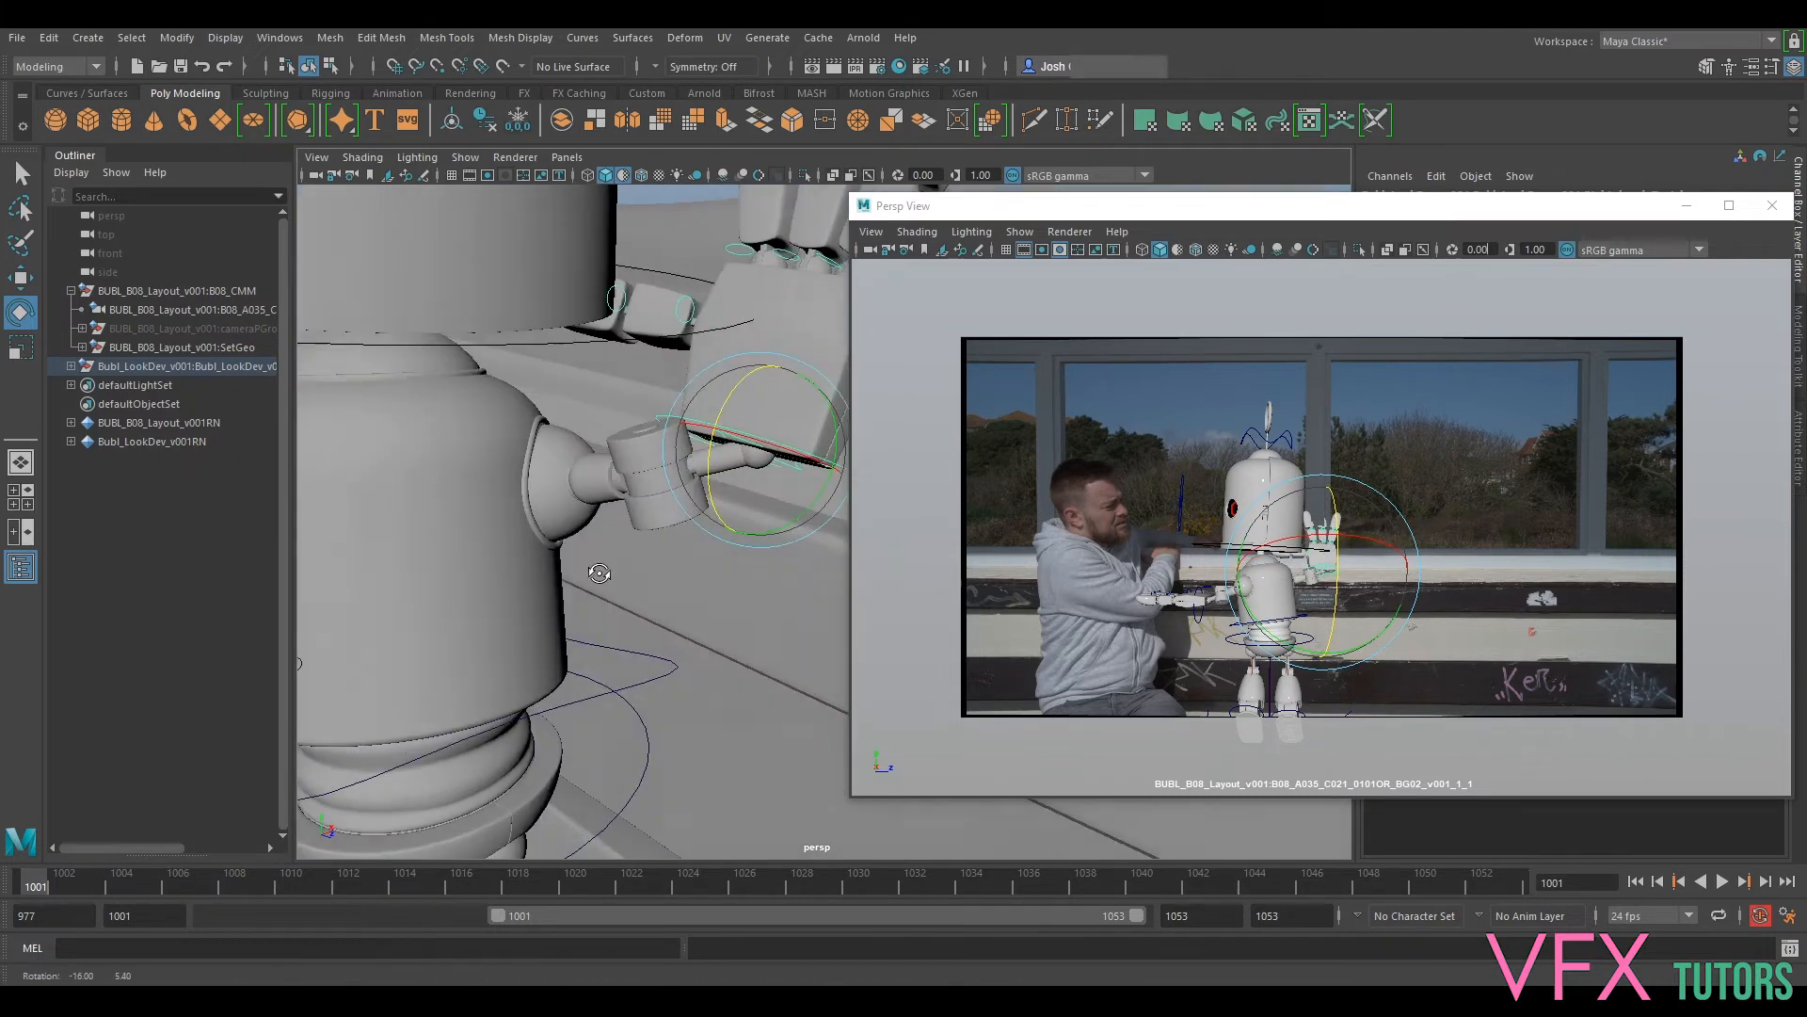
alt+right_drag(596, 568, 694, 578)
key(w)
mouse_move(717, 463)
mouse_down()
mouse_move(659, 476)
mouse_move(800, 480)
mouse_move(698, 478)
mouse_up()
key(e)
Step: Move the elbow control of the raised arm so the elbow sits beneath the upright hand
alt+middle_drag(698, 478, 657, 613)
alt+right_drag(657, 613, 561, 621)
alt+middle_drag(561, 621, 564, 540)
alt+drag(564, 540, 707, 604)
click(589, 606)
key(w)
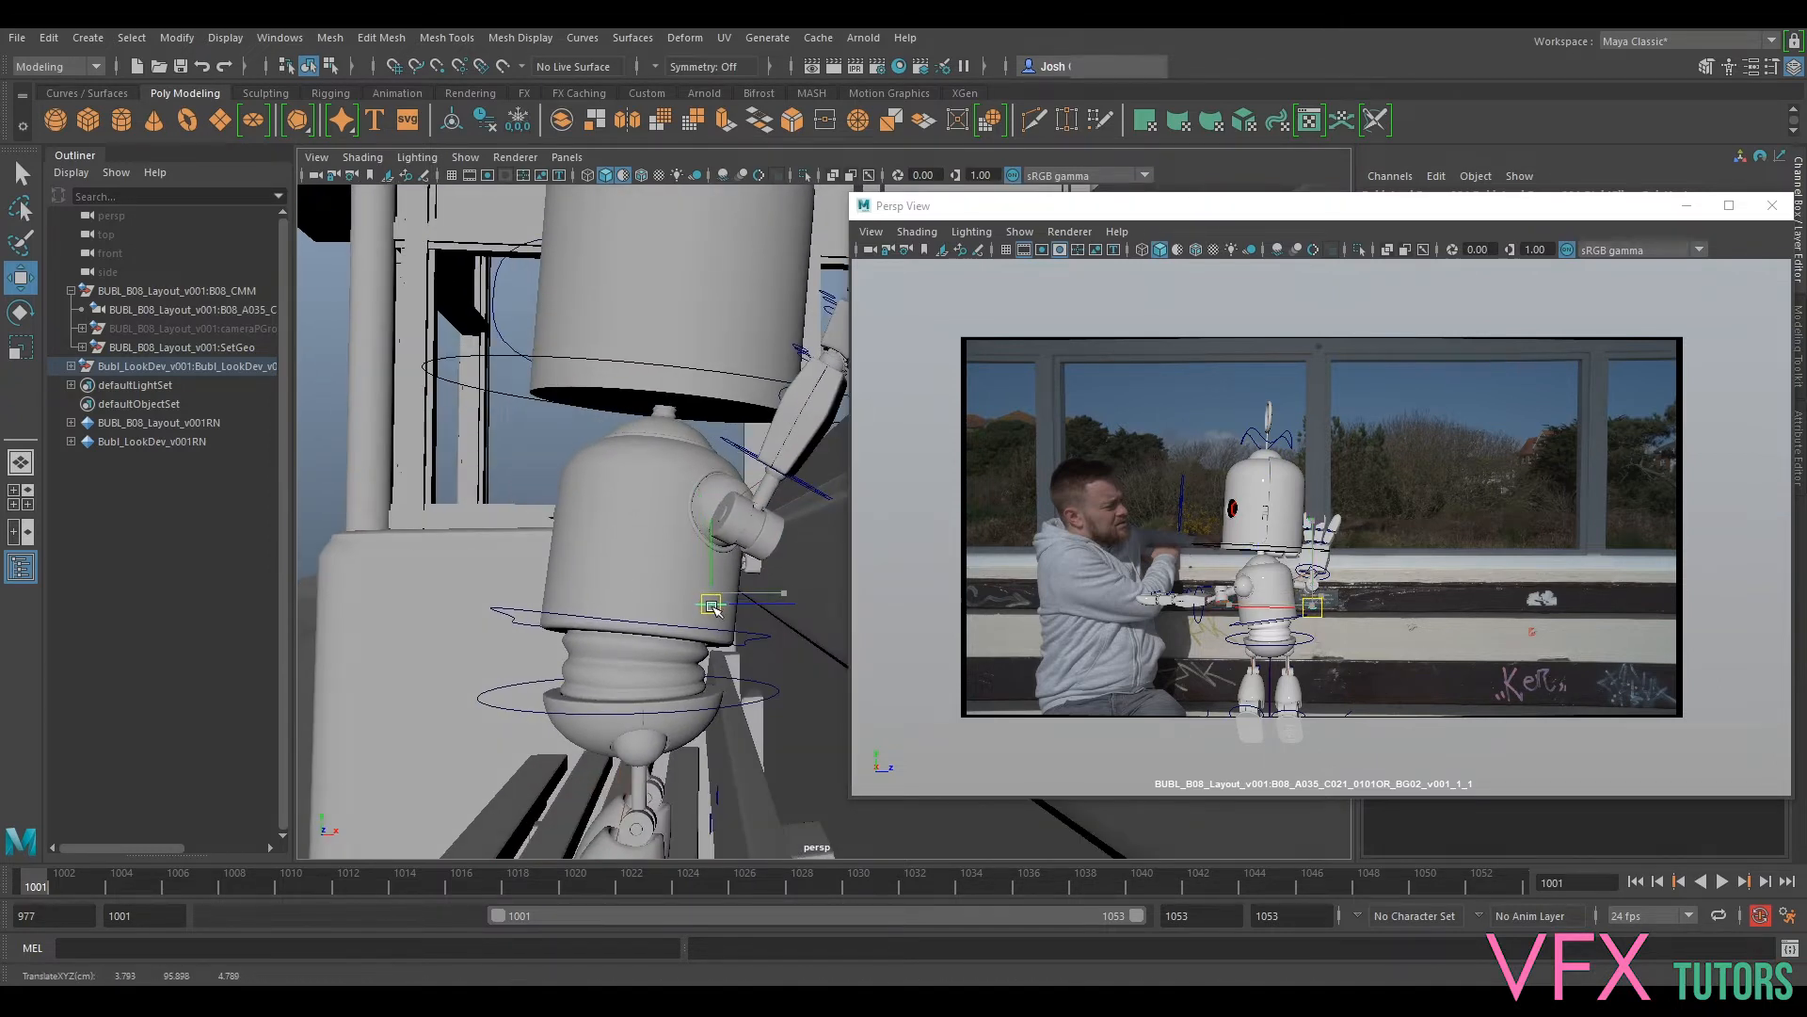
alt+drag(735, 524, 891, 554)
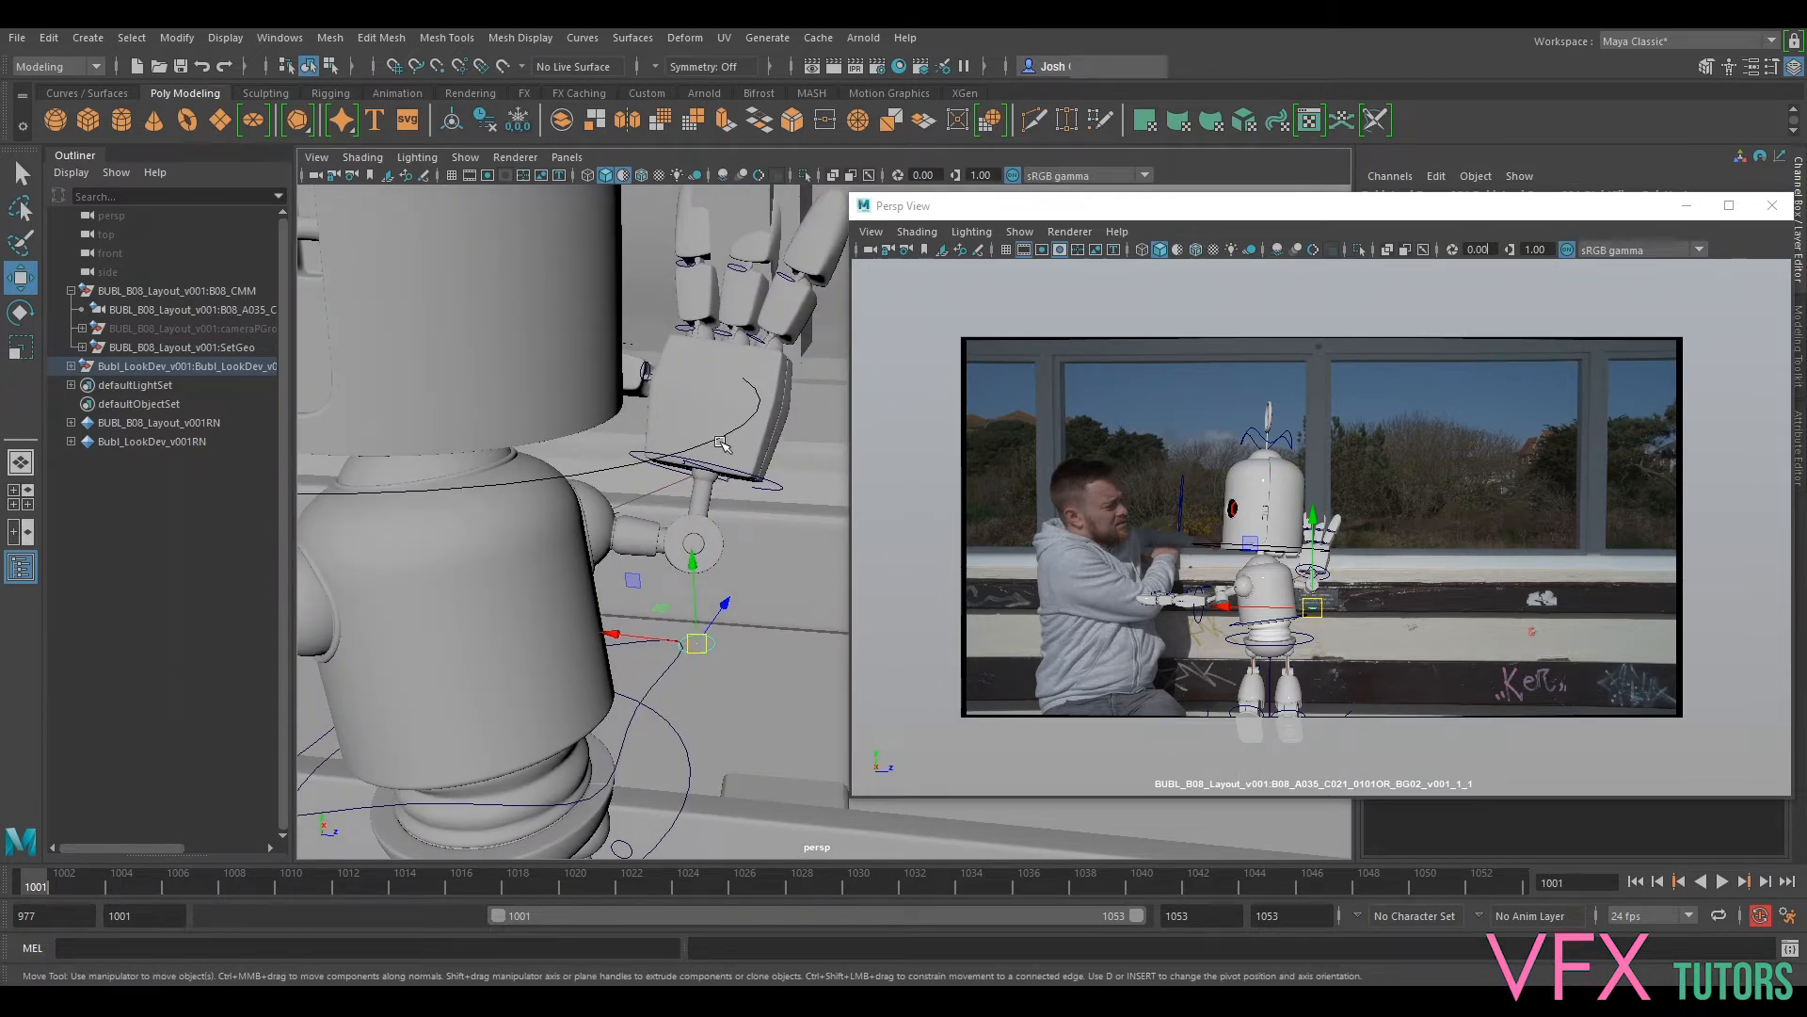
Step: Rotate the hand nearest the man and bring it closer to the robot's body
alt+drag(419, 455, 447, 517)
click(605, 565)
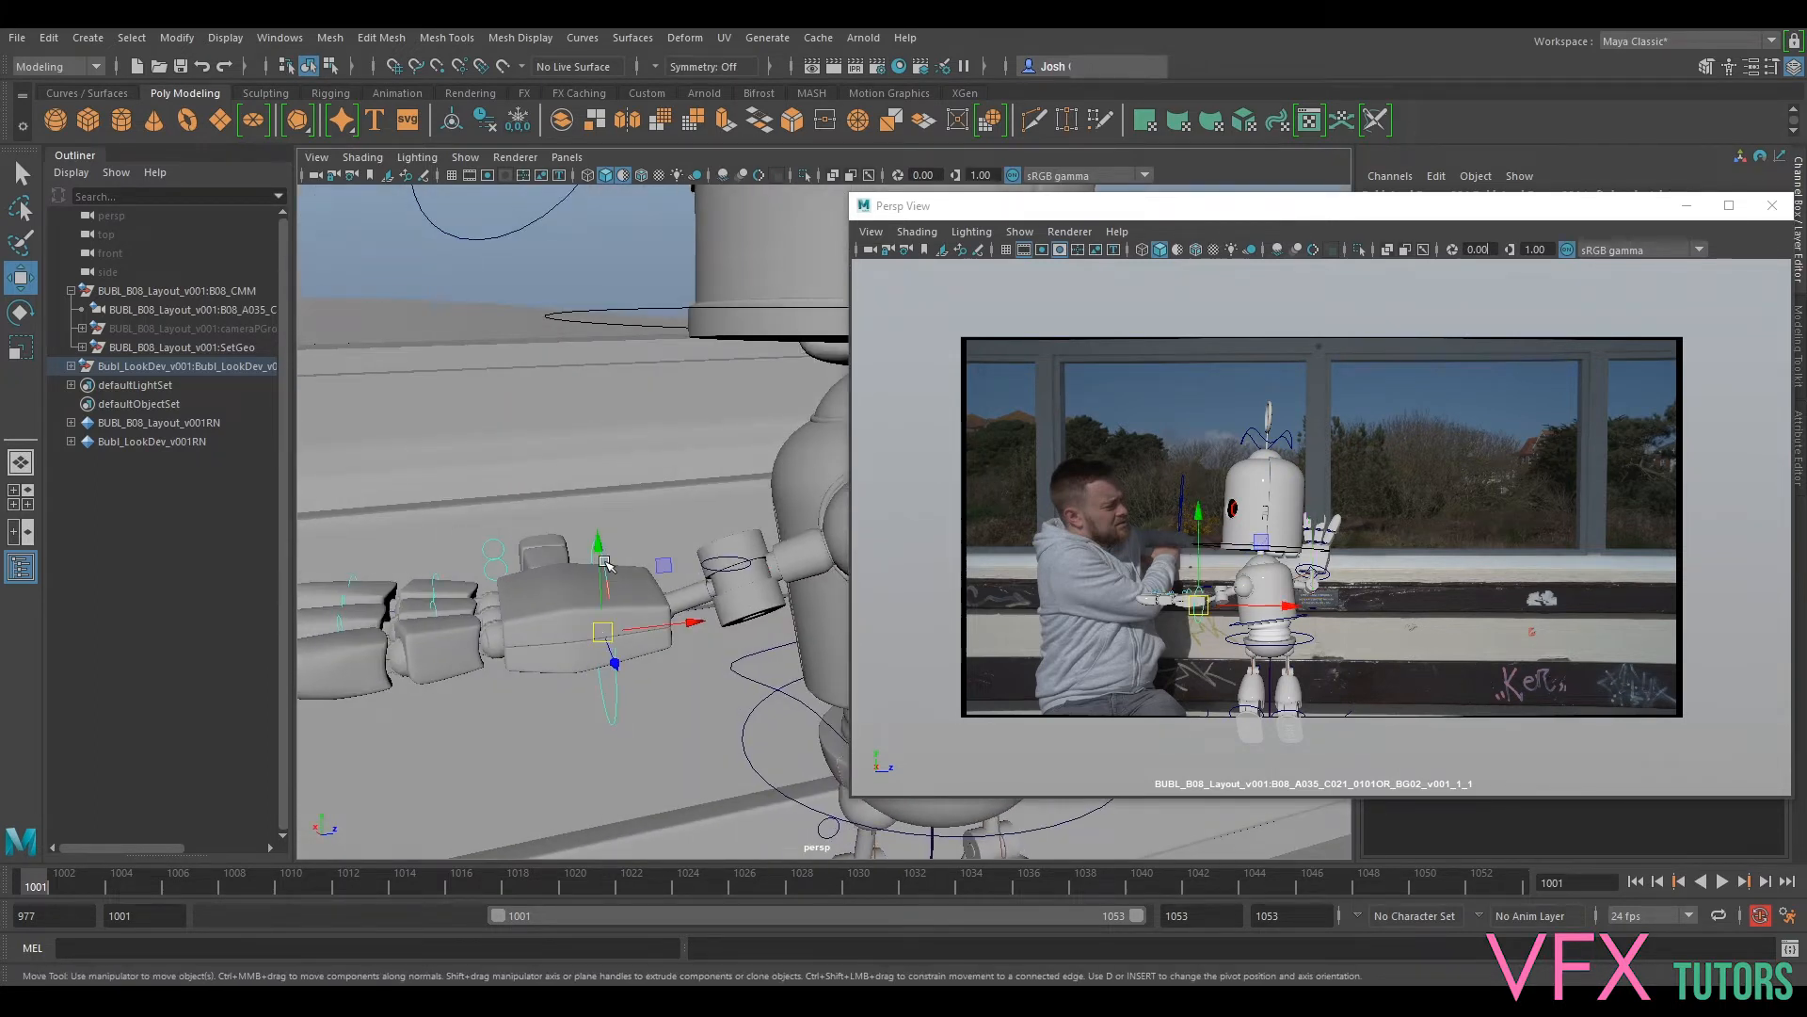
key(e)
drag(659, 664, 633, 473)
key(w)
Step: Move the elbow control of the arm nearest the man downward to lower its bent elbow
click(802, 443)
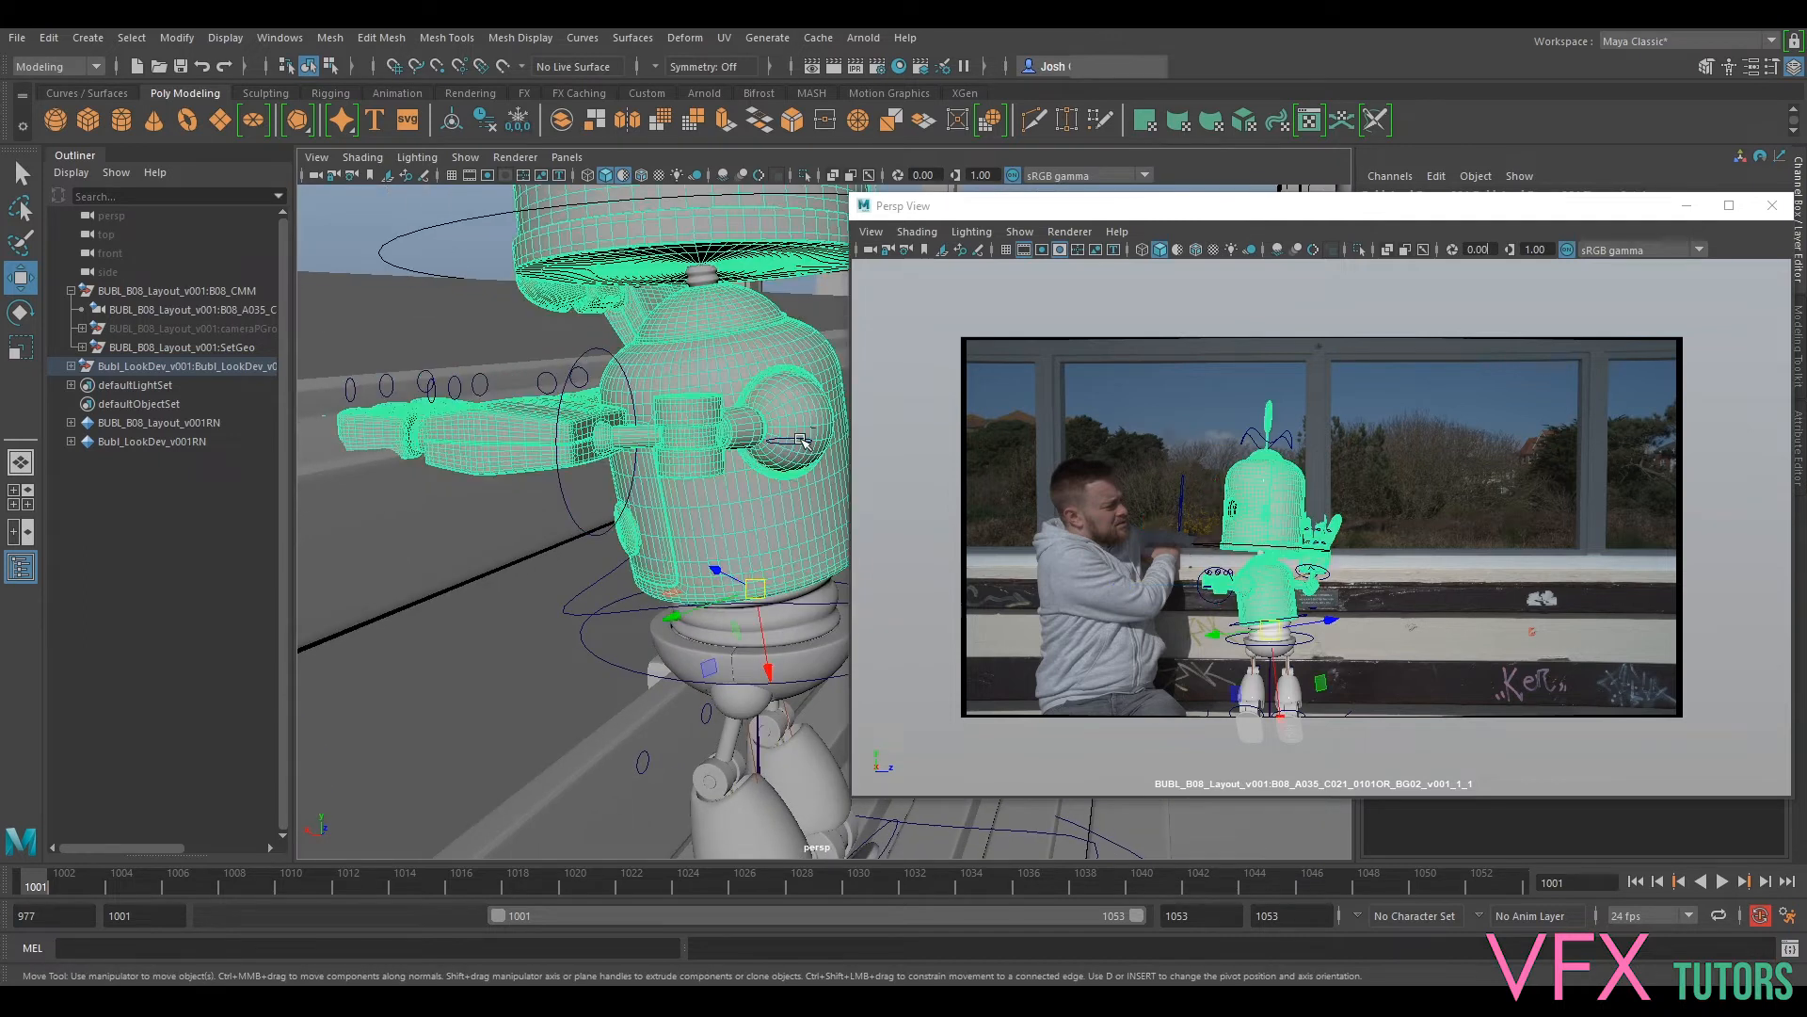
click(802, 443)
alt+drag(802, 446, 815, 484)
drag(837, 452, 652, 590)
alt+drag(653, 591, 536, 572)
alt+middle_drag(583, 497, 675, 554)
Step: Zoom the shot camera view in on the robot's upper body with 2D Pan/Zoom and select the hand control nearest the man
click(513, 494)
alt+drag(513, 494, 657, 499)
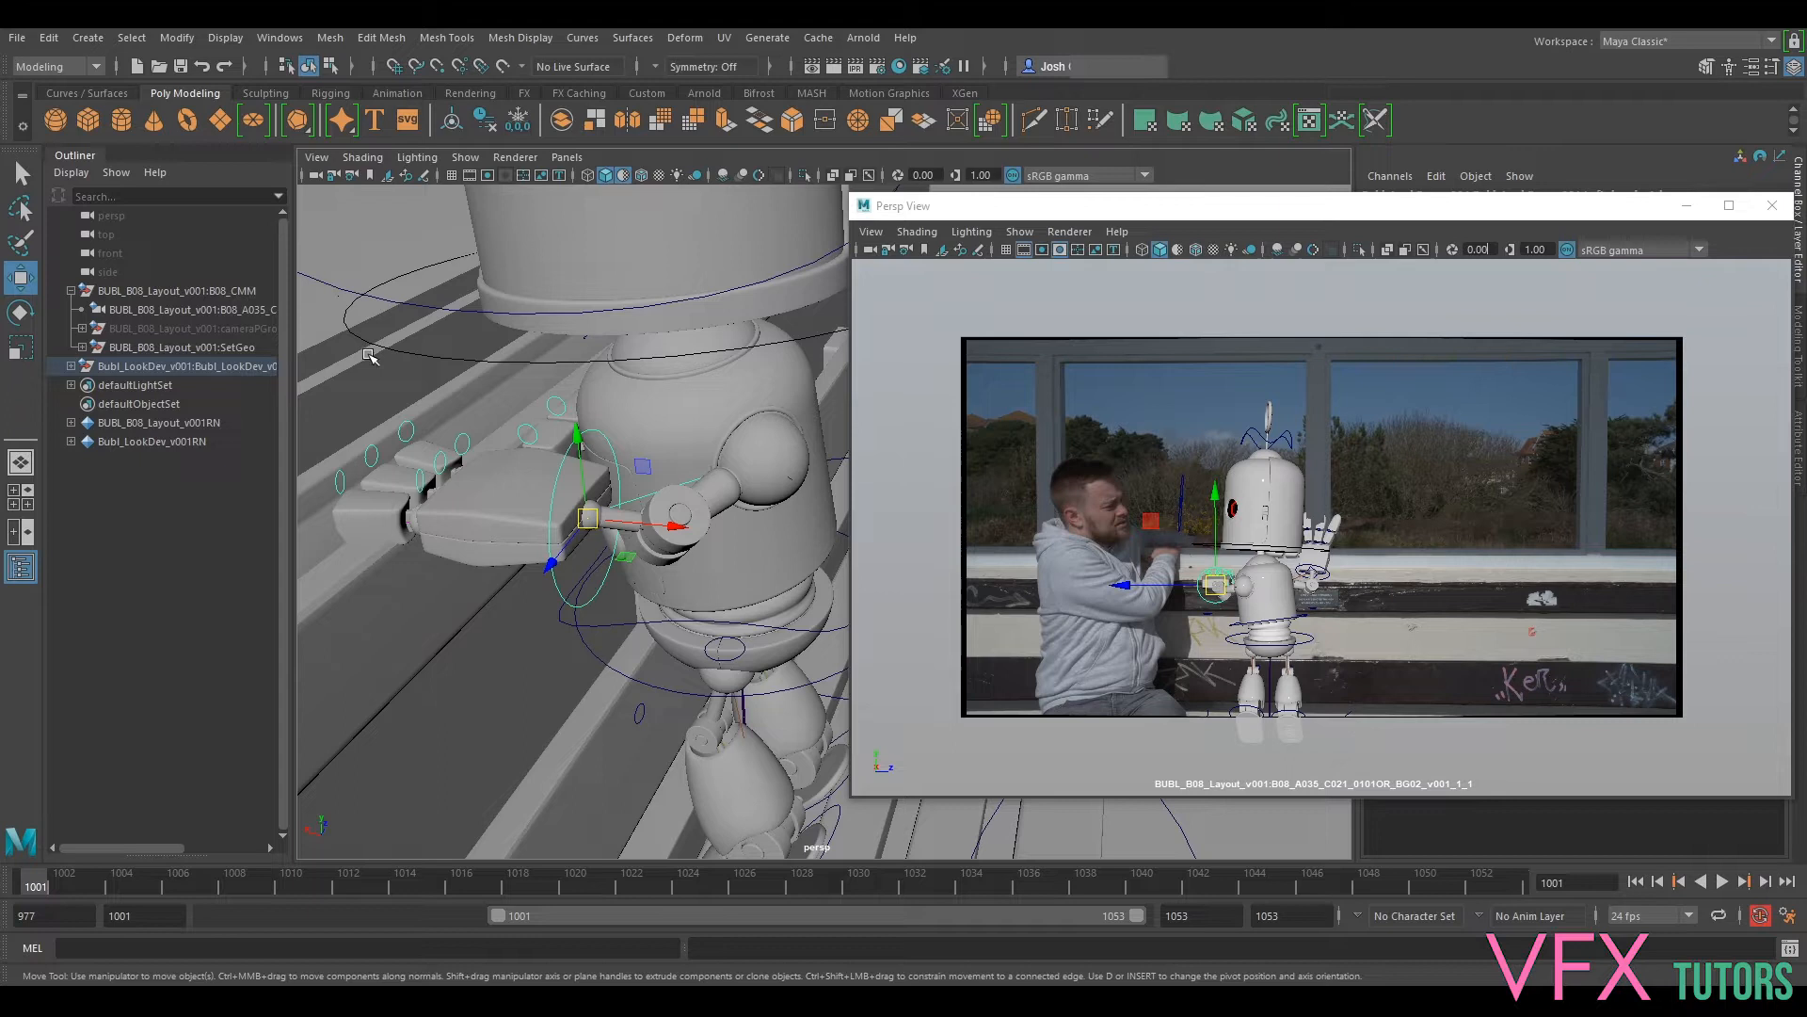
key(backslash)
right_drag(1400, 565, 1309, 564)
middle_drag(1144, 282, 1361, 614)
right_drag(1361, 614, 1352, 613)
scroll(1352, 614, down, 6)
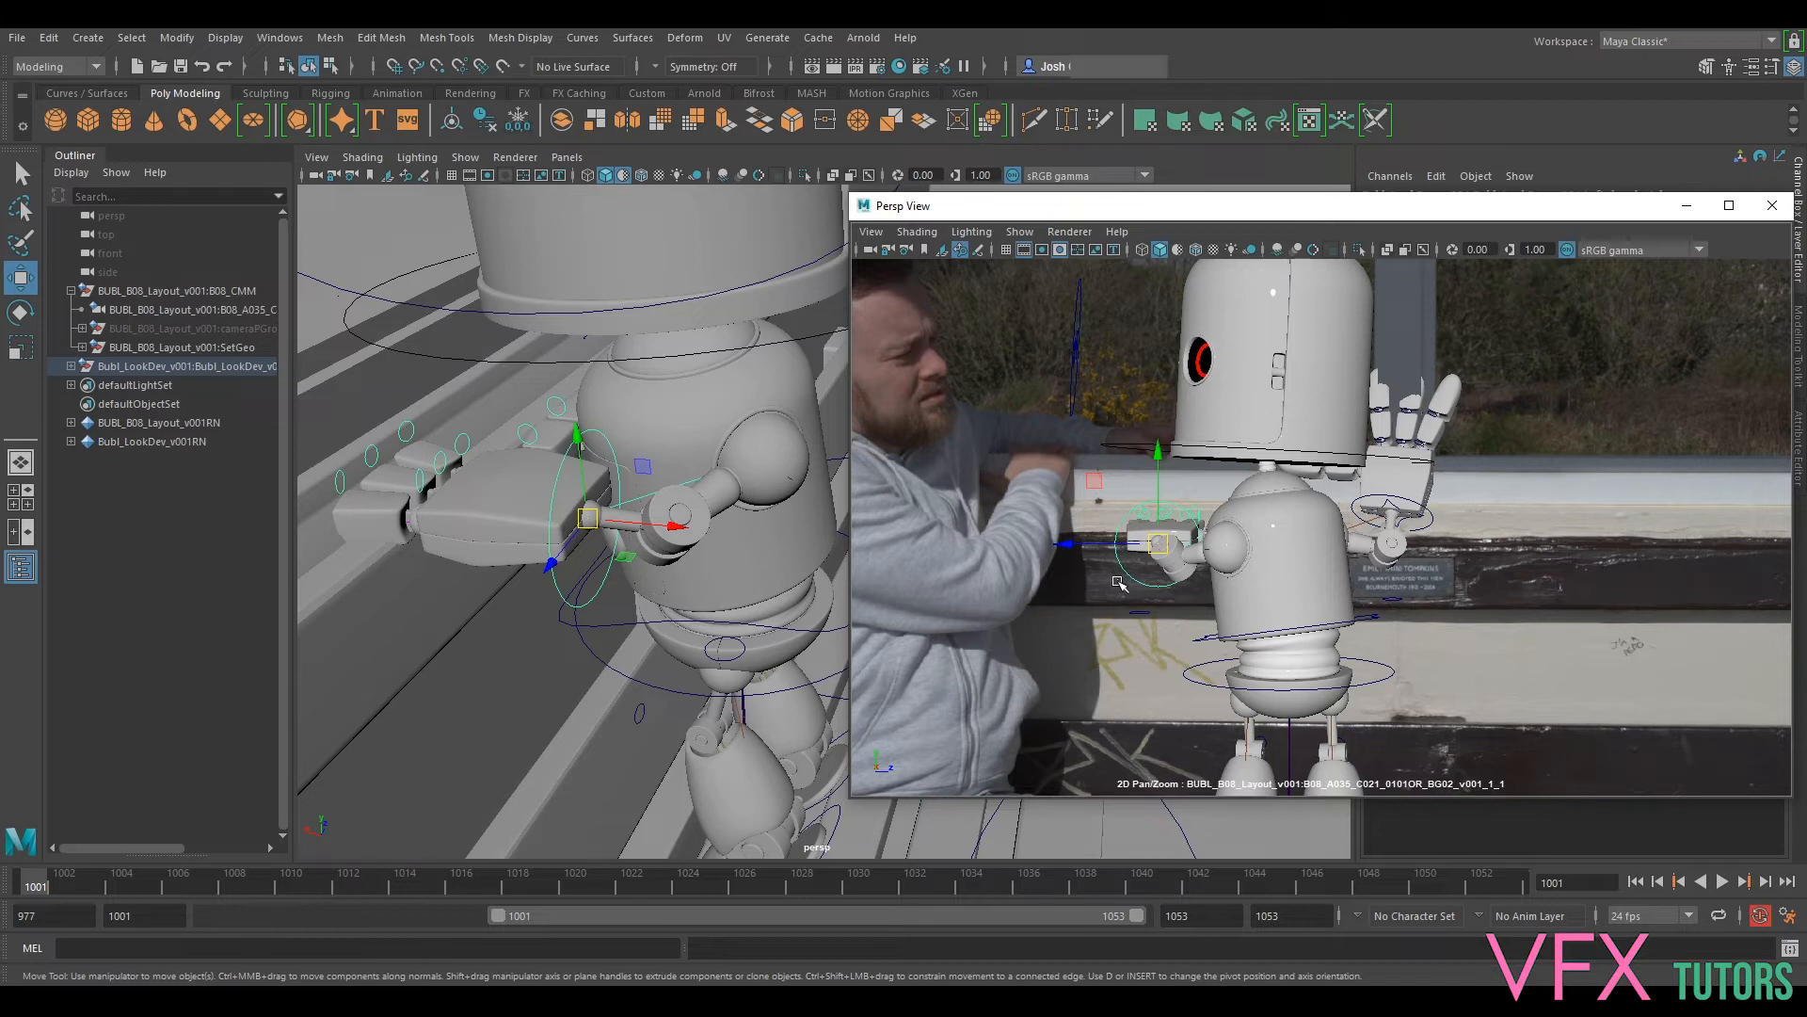
click(1120, 581)
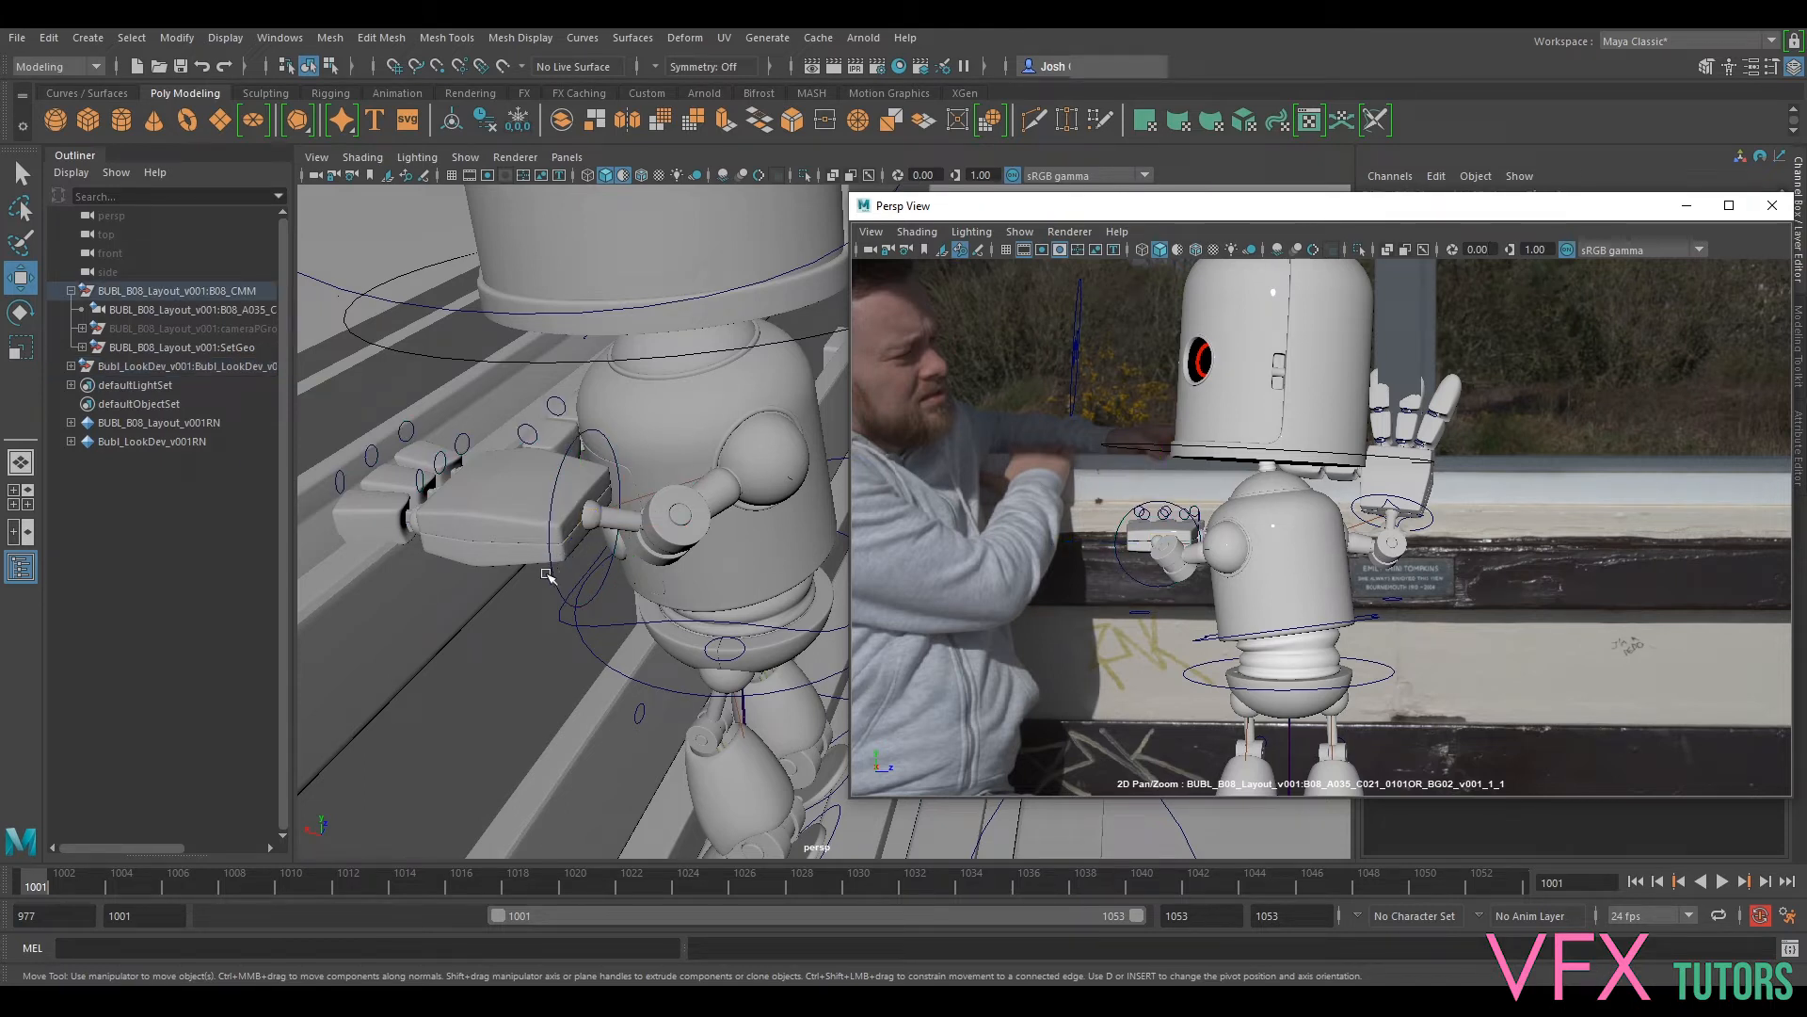
click(571, 441)
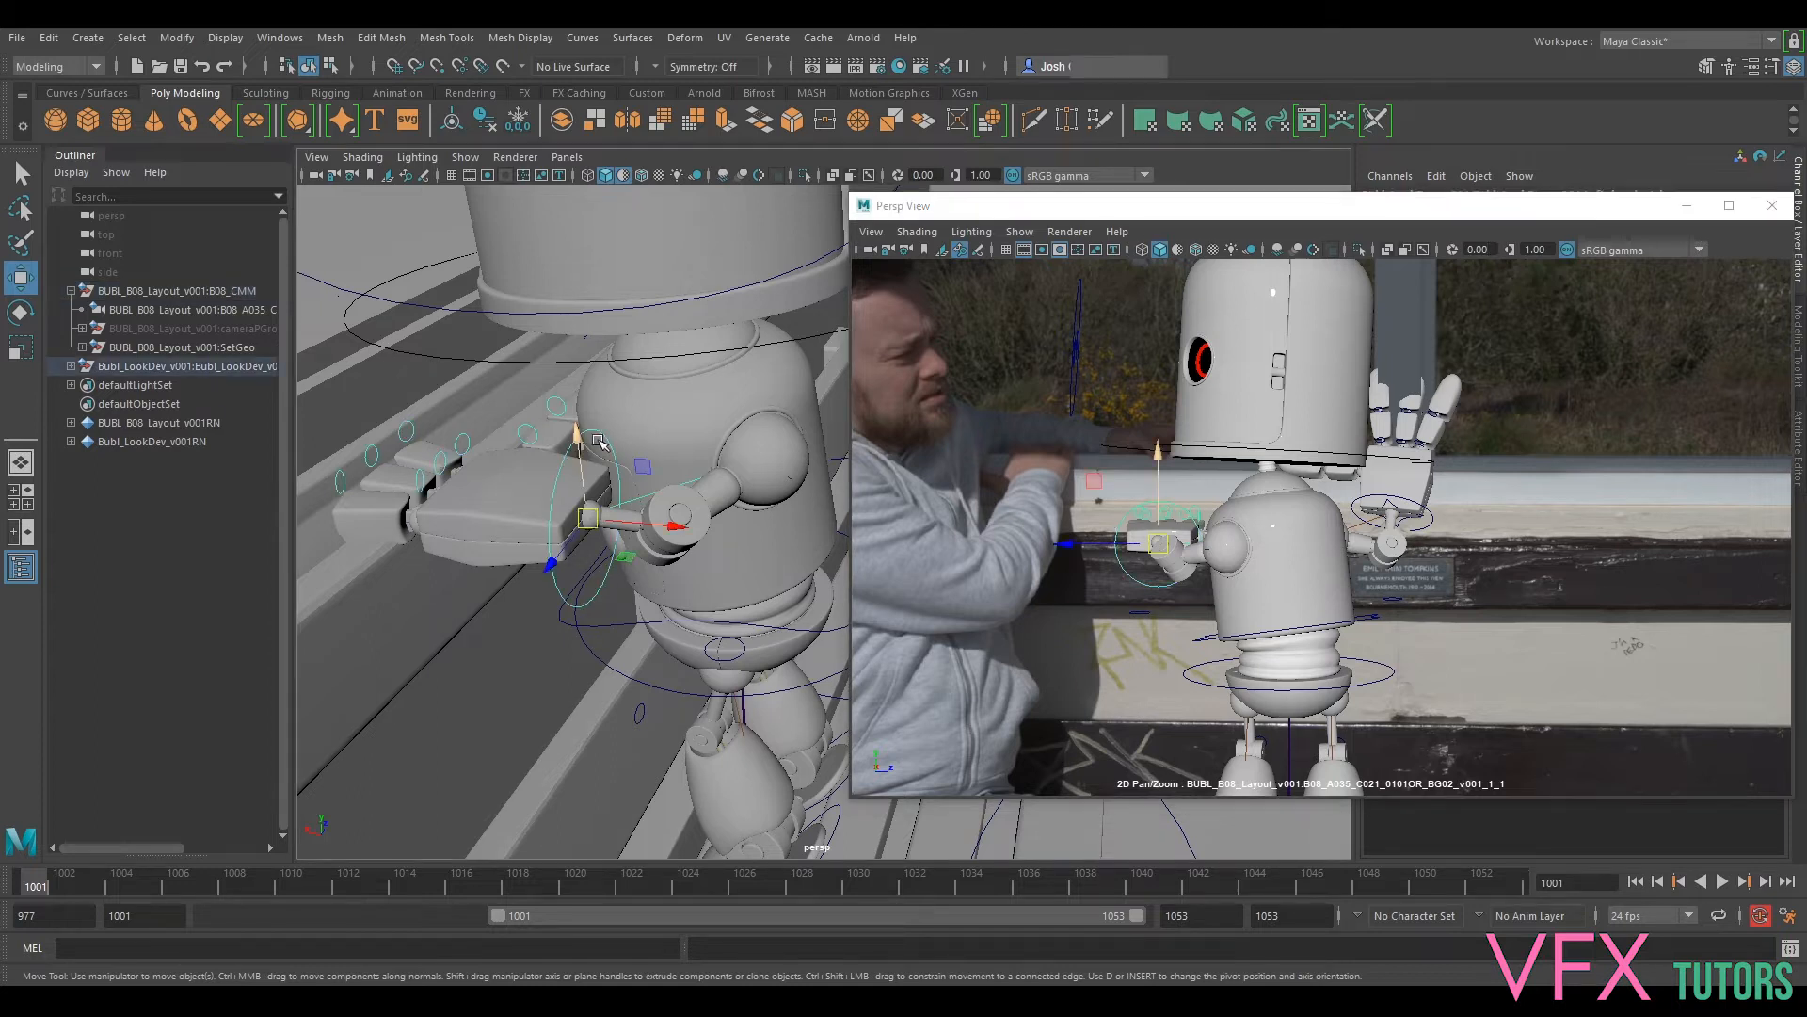
Step: Rotate the hand nearest the man at the wrist until its fingers point upward in the shot view
key(e)
drag(621, 476, 630, 471)
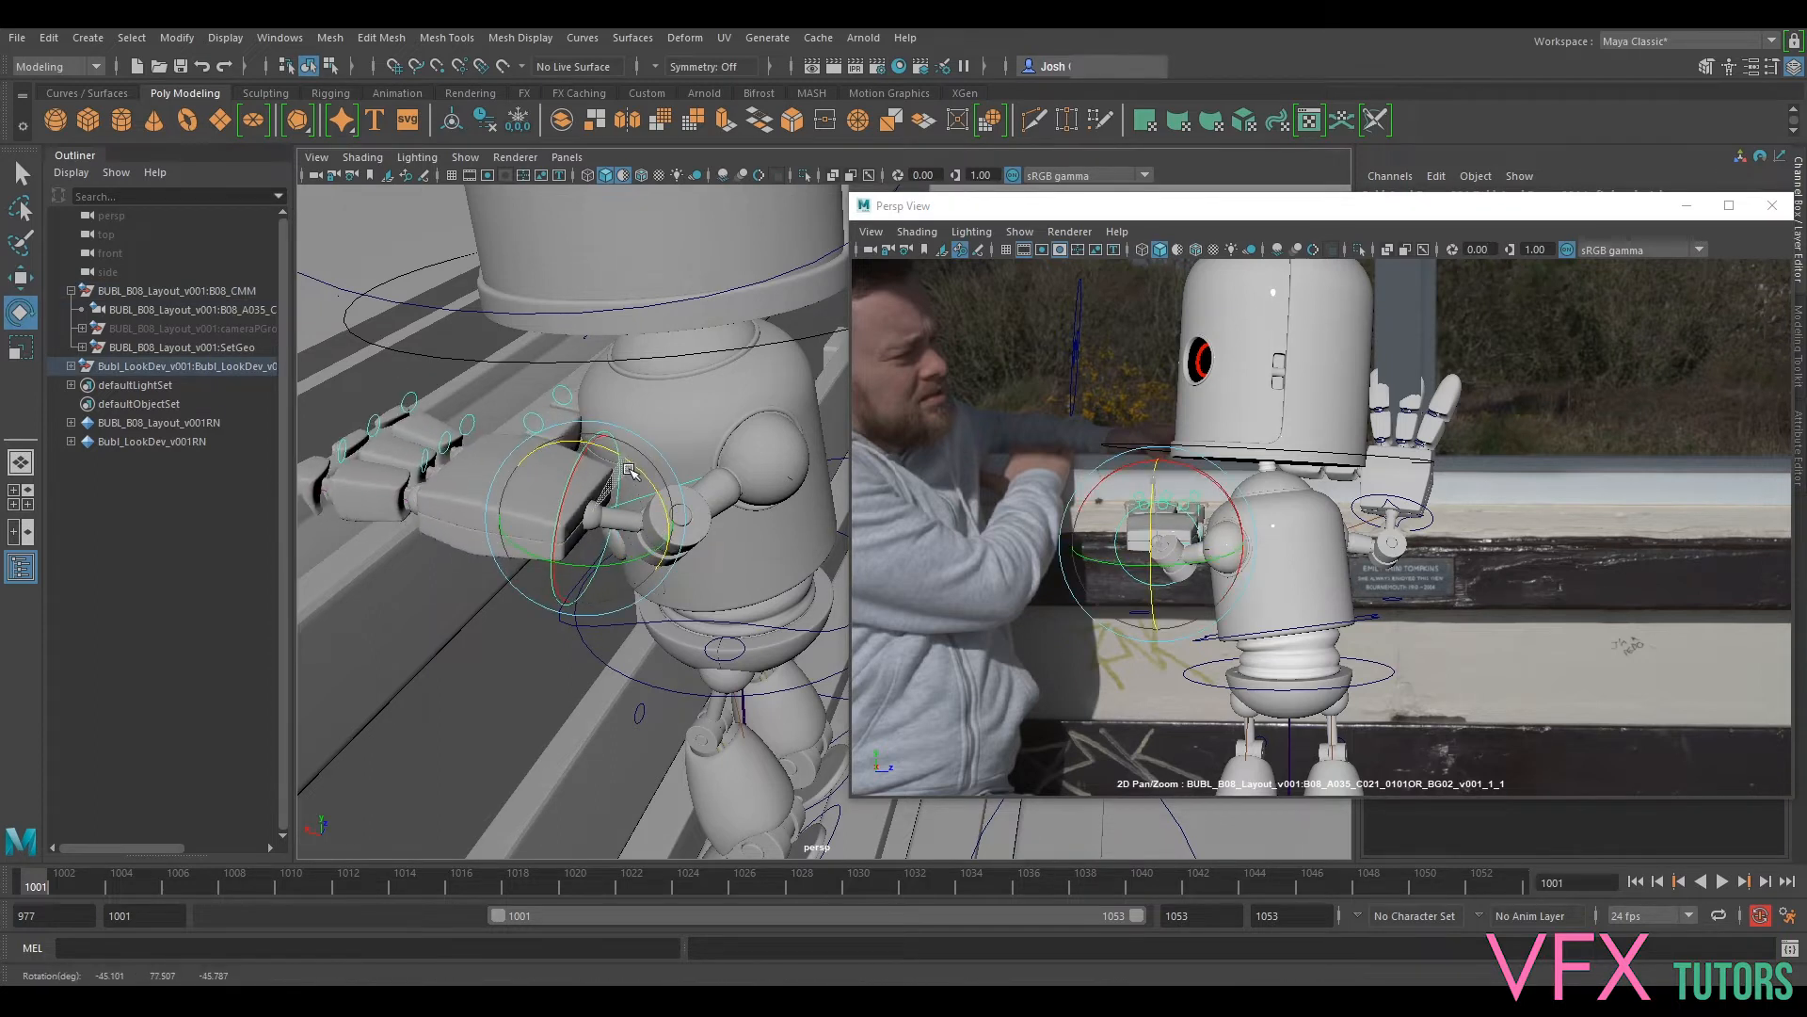
alt+drag(601, 562, 707, 552)
key(w)
key(e)
key(w)
alt+drag(714, 553, 693, 513)
key(e)
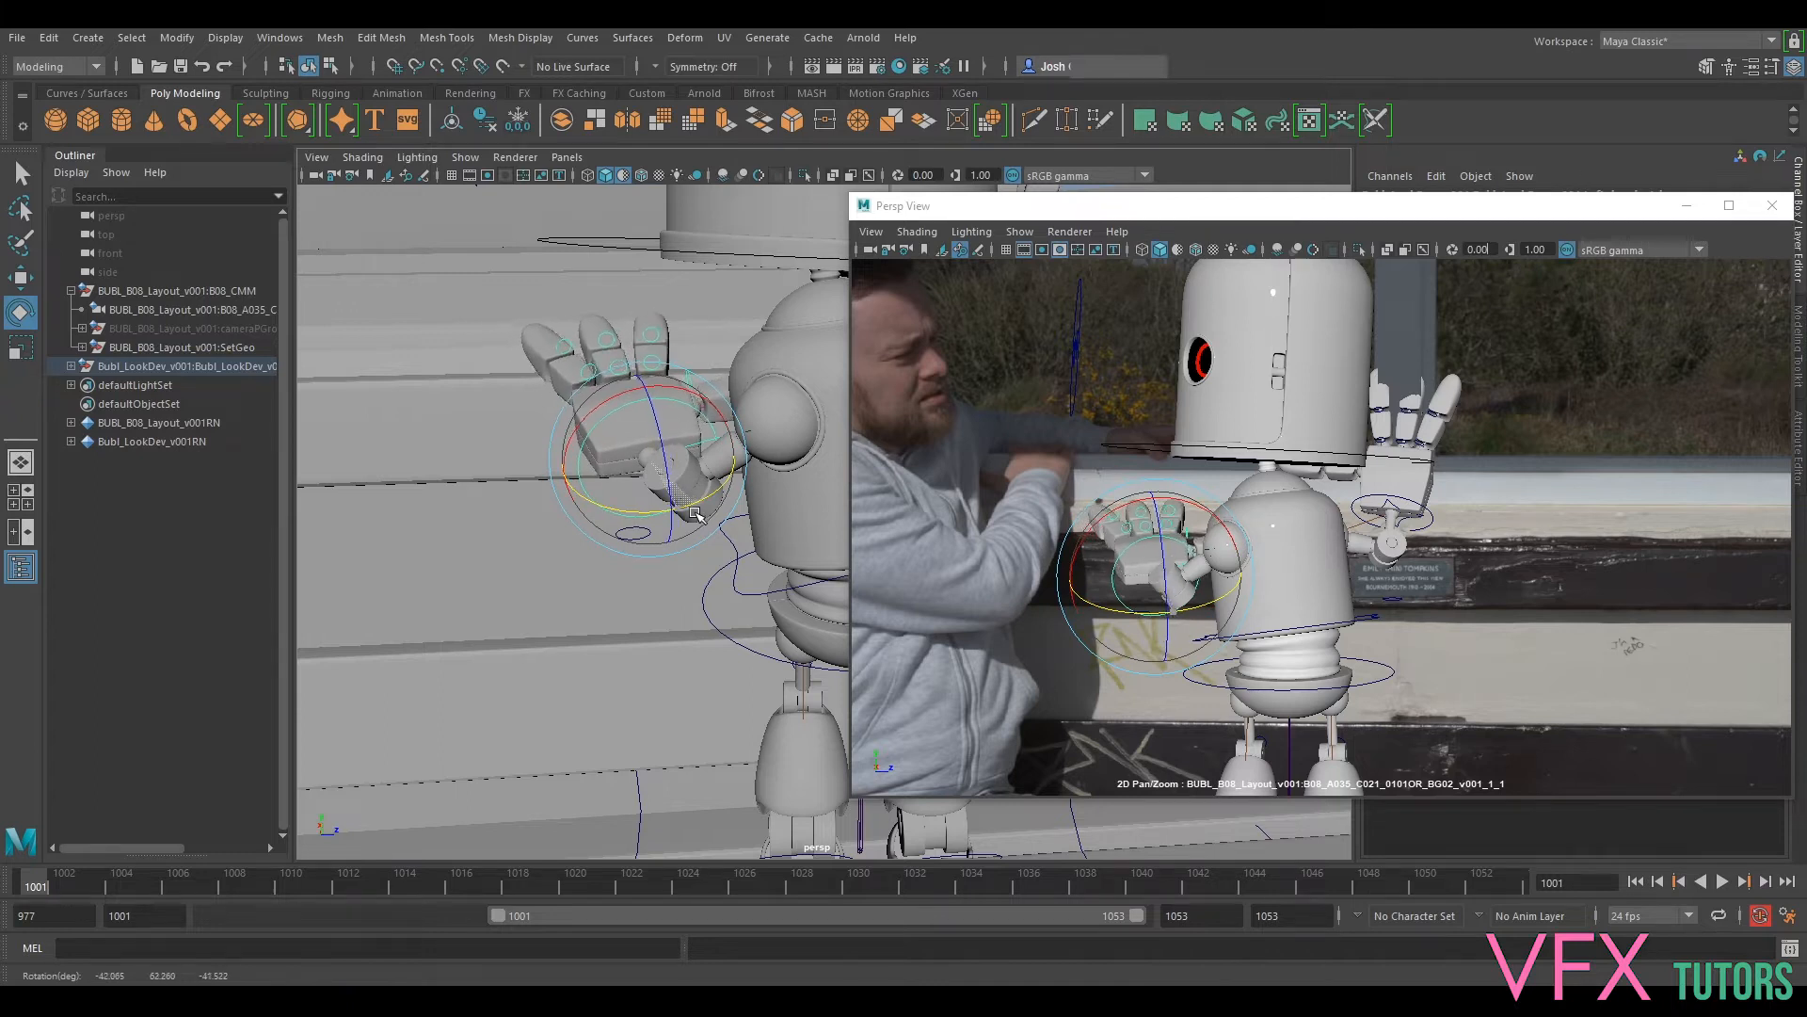
alt+drag(685, 513, 702, 507)
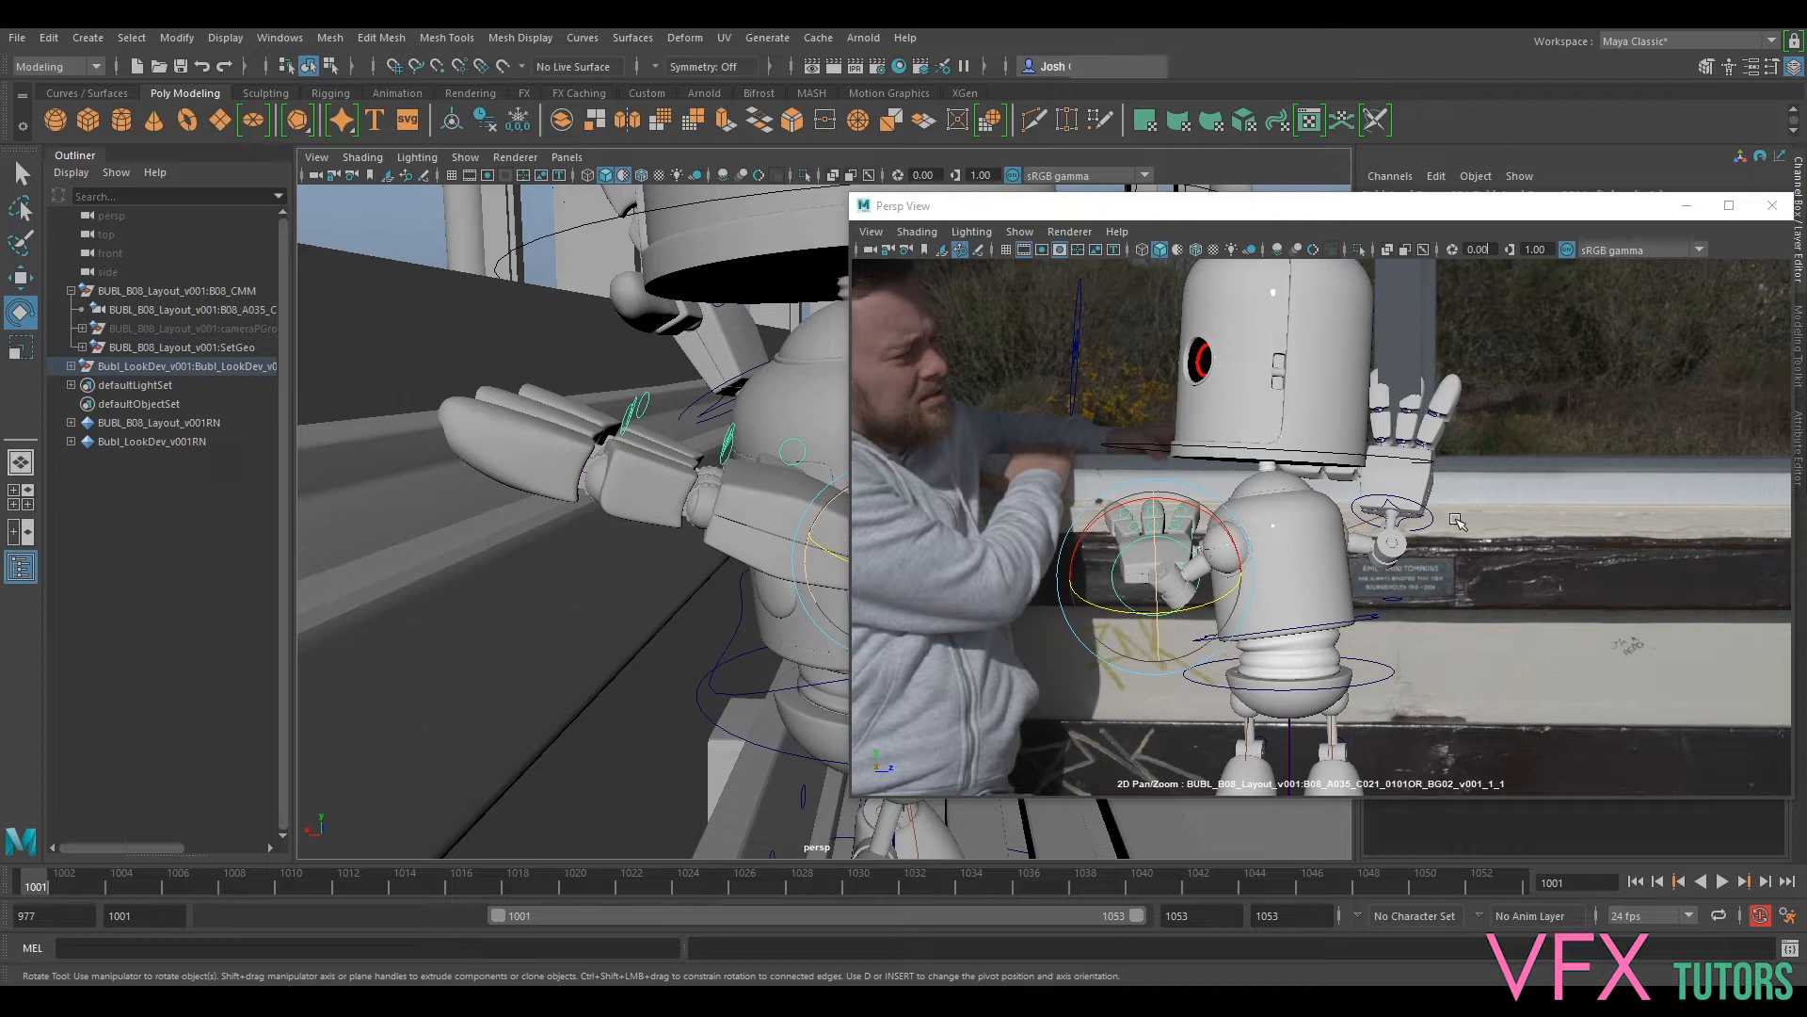
alt+drag(697, 415, 643, 534)
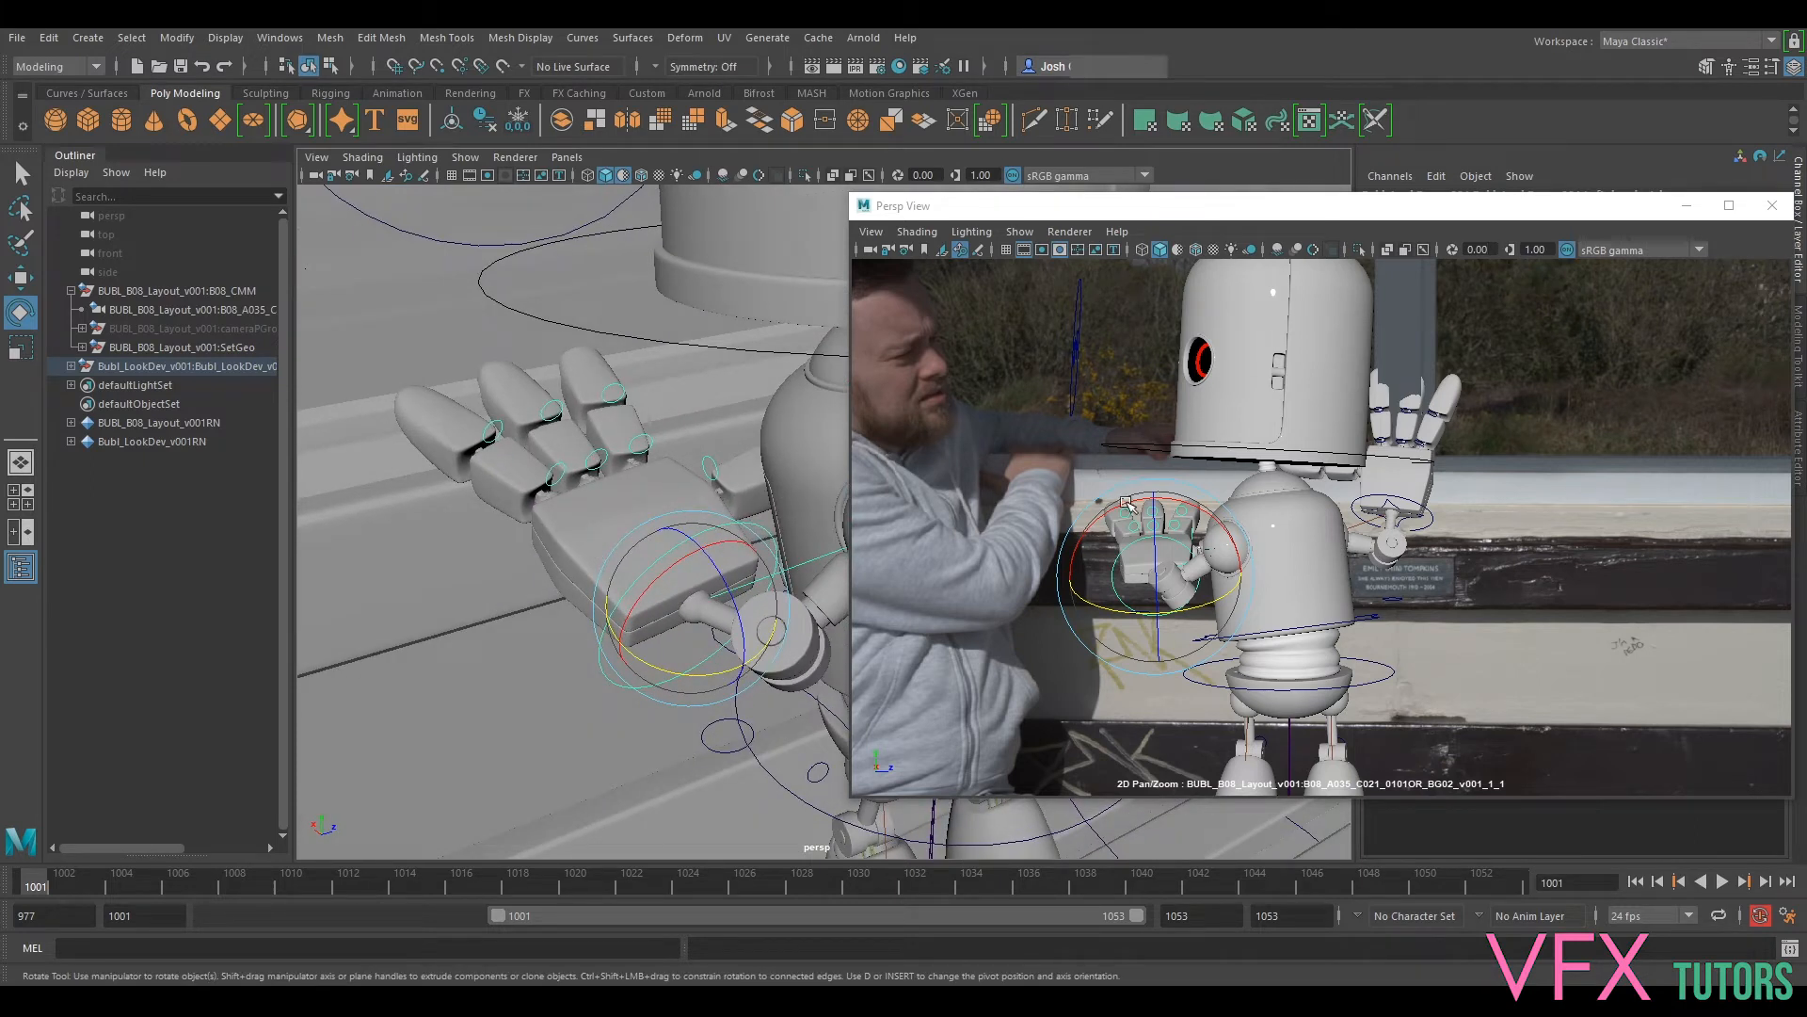
drag(1107, 509, 739, 501)
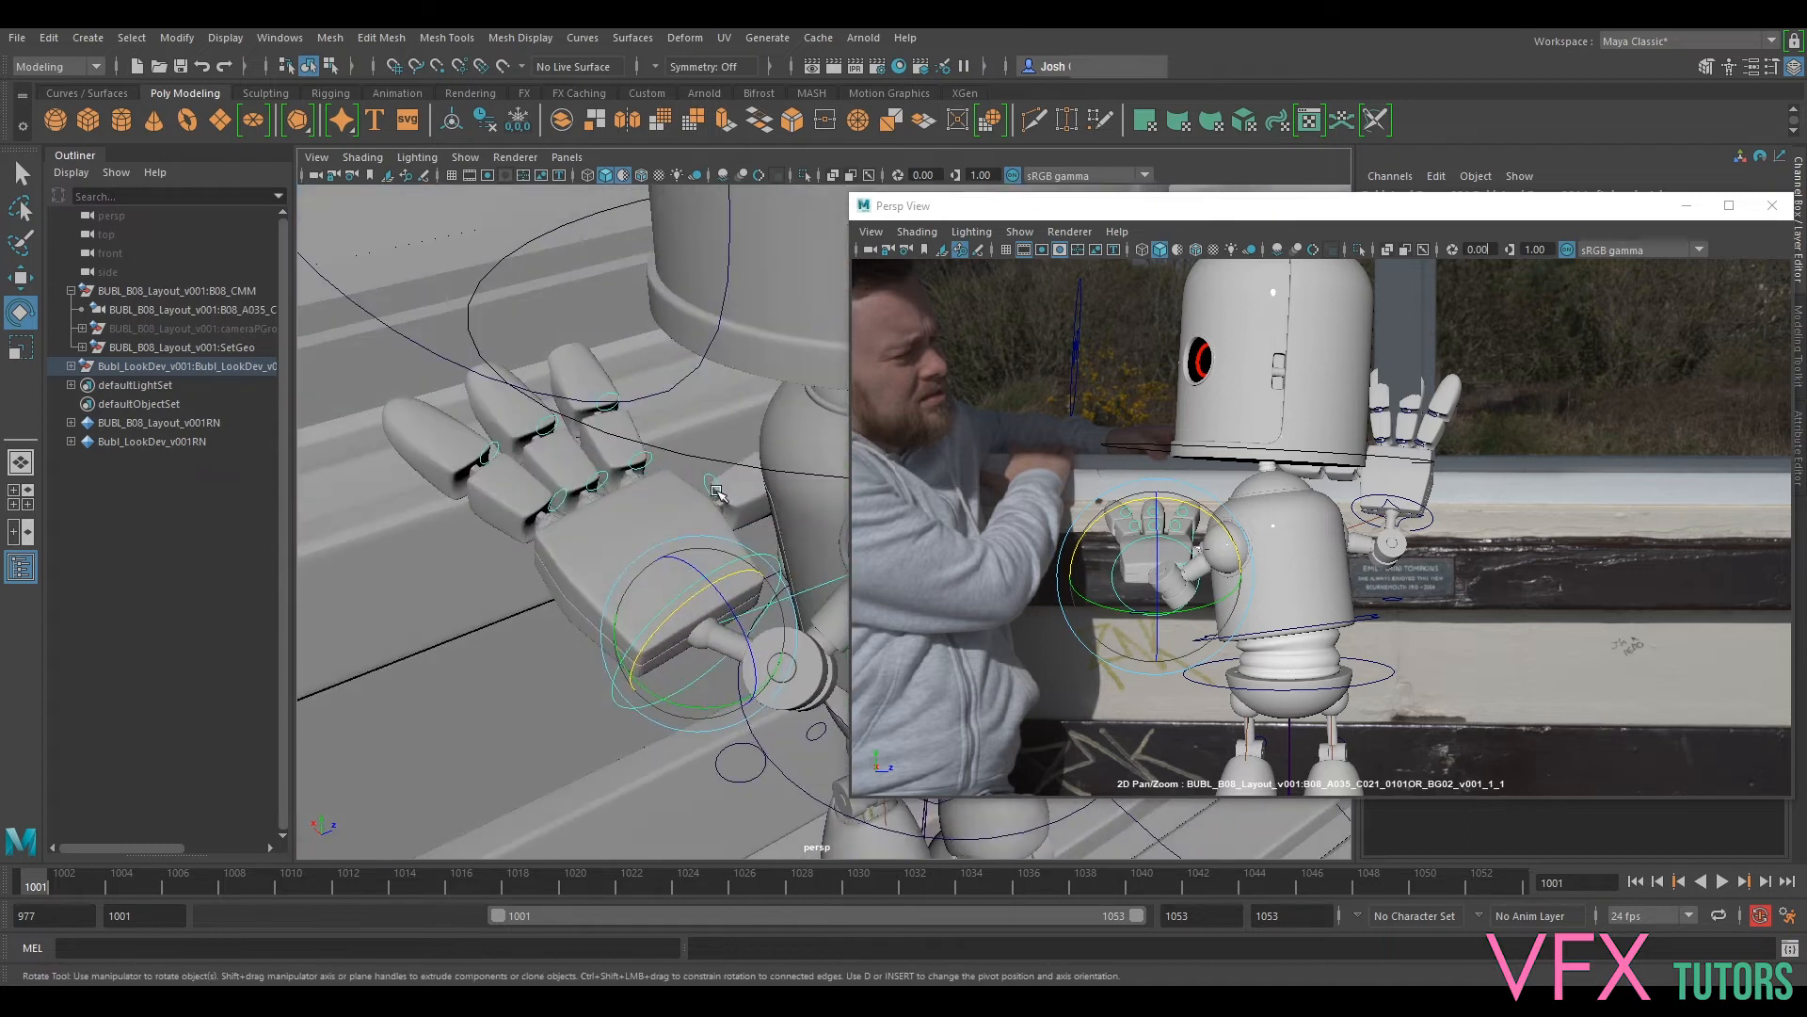
Step: Rotate the base of the thumb on the hand nearest the man
click(717, 492)
drag(737, 584, 750, 579)
alt+drag(979, 664, 860, 553)
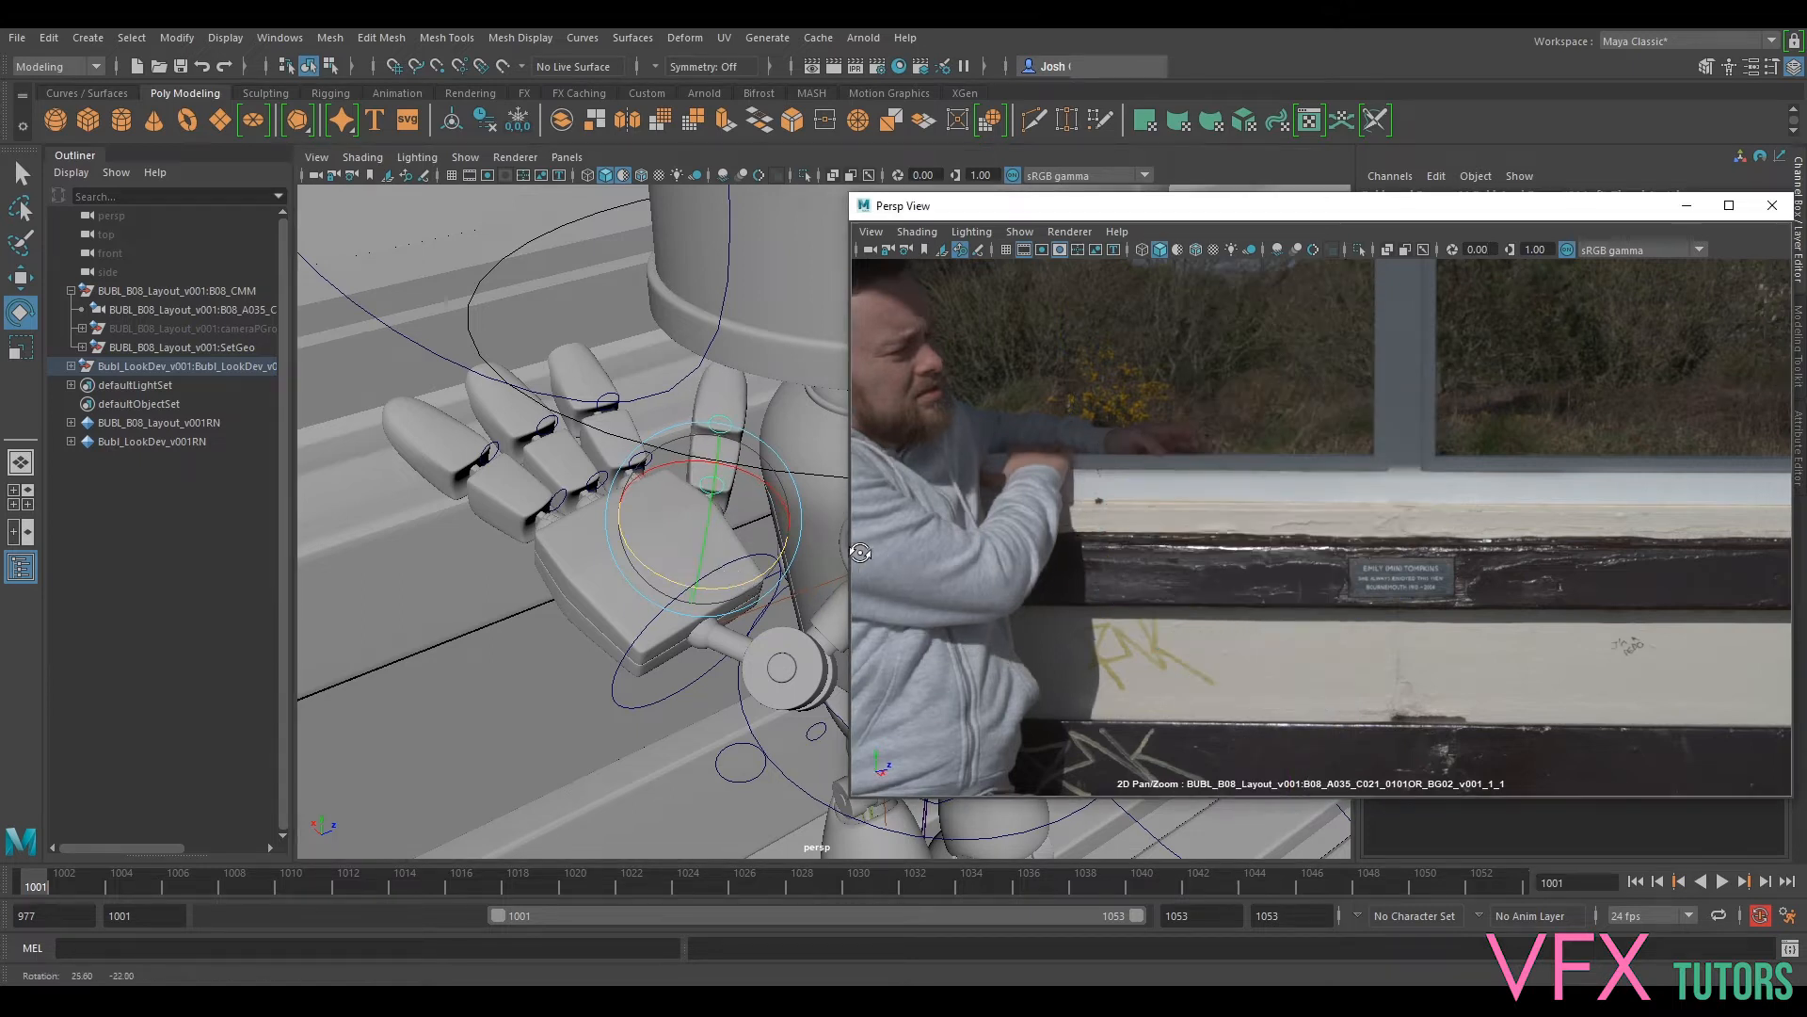
drag(58, 885, 29, 885)
alt+drag(1012, 828, 723, 546)
drag(607, 687, 636, 647)
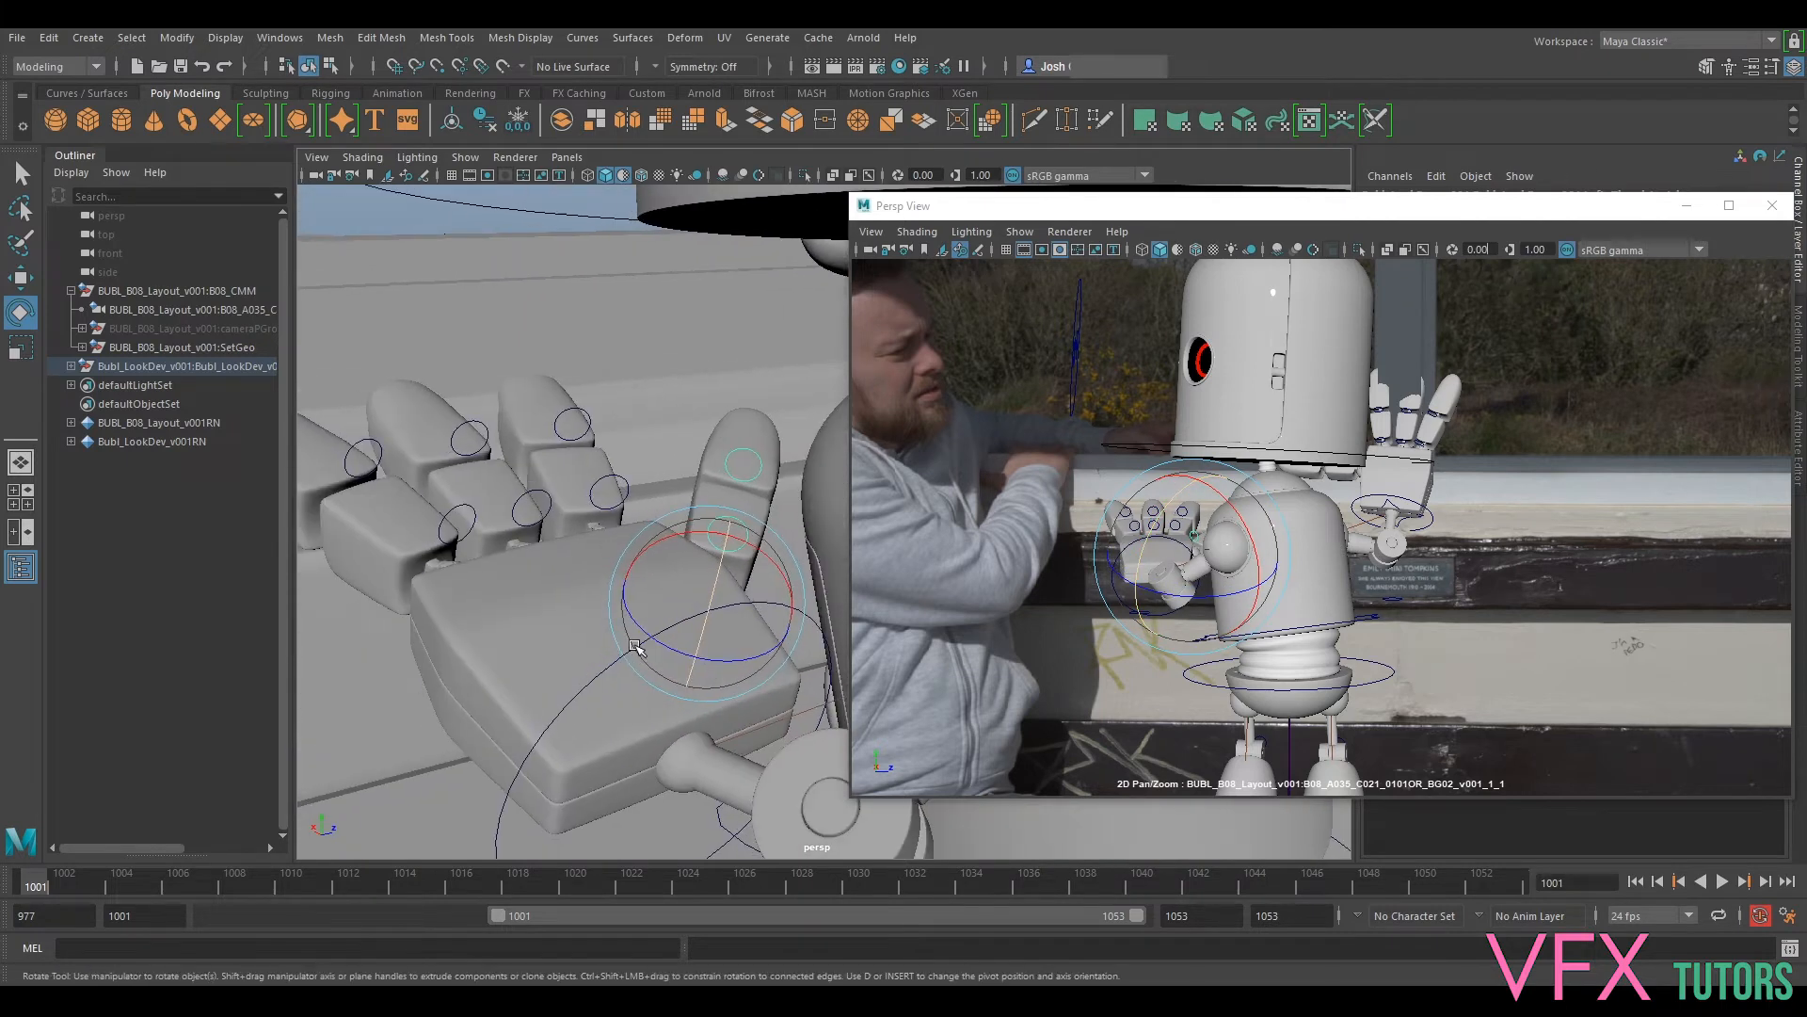
Step: Curl the finger farthest from the thumb on the hand nearest the man, bending its base and tip joints
click(449, 513)
drag(444, 653, 600, 415)
click(537, 422)
click(686, 455)
mouse_move(721, 487)
mouse_down()
mouse_move(740, 517)
mouse_move(683, 527)
mouse_move(727, 521)
mouse_up()
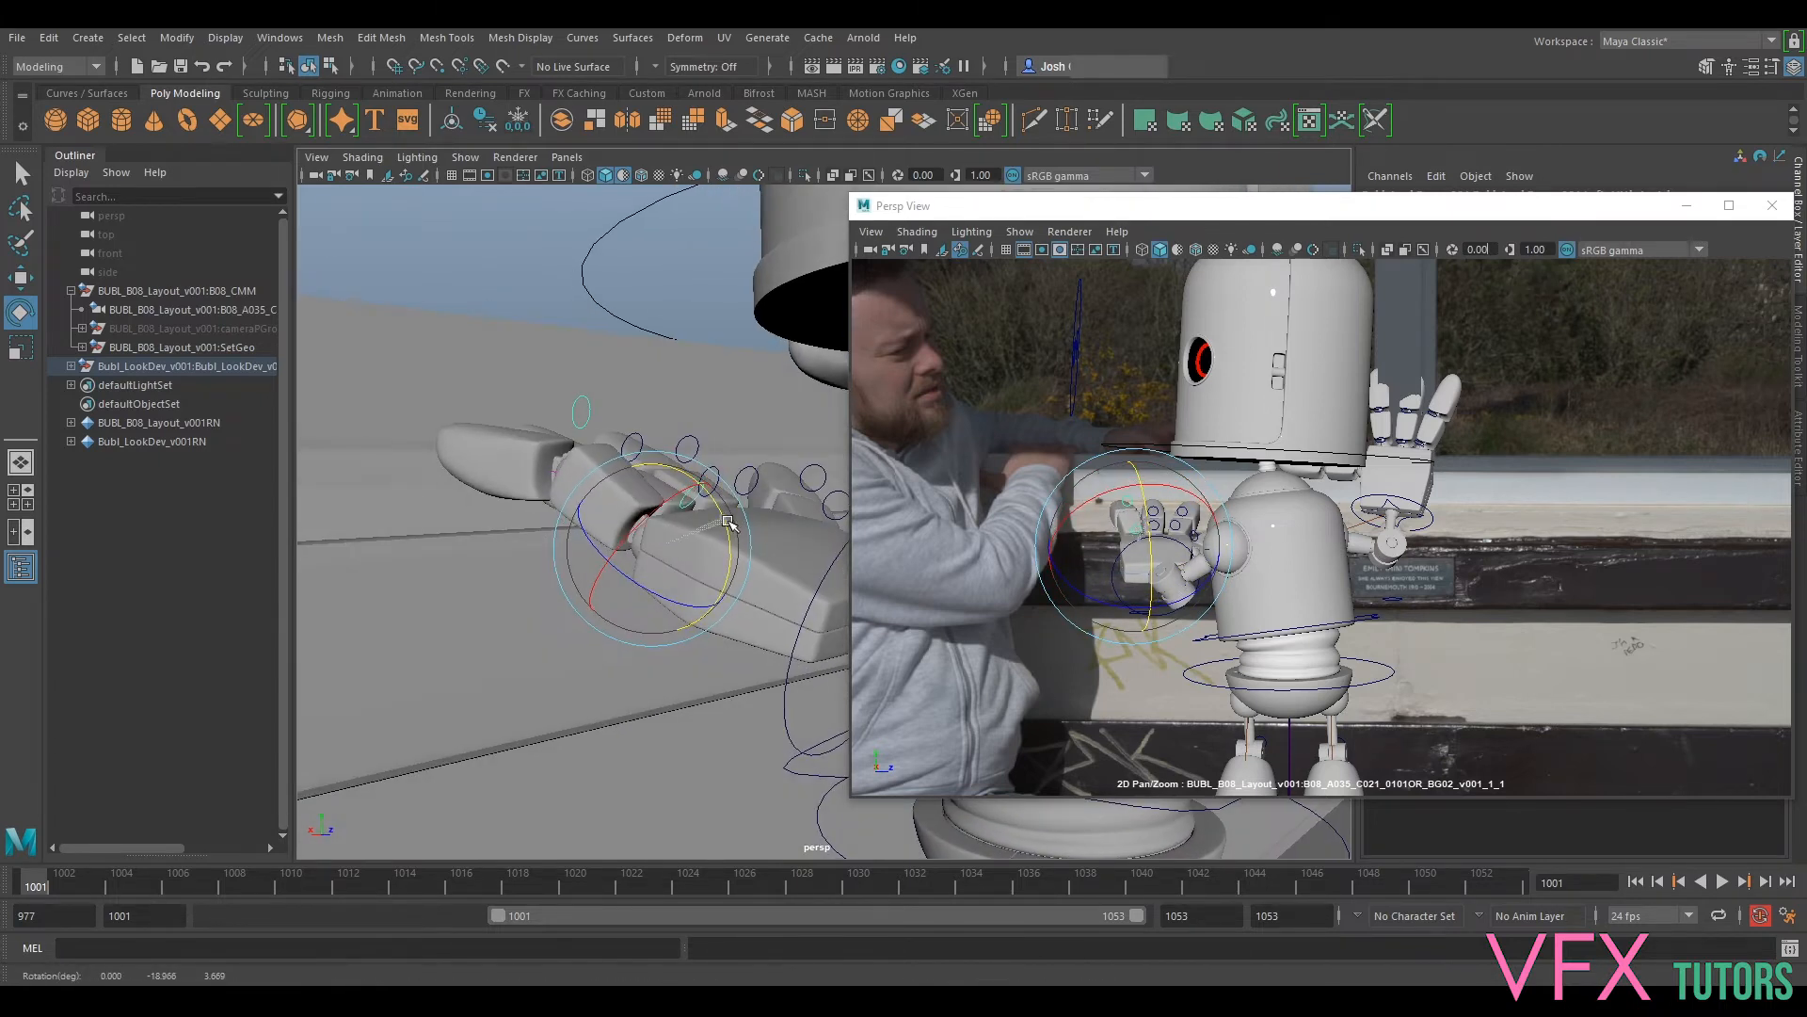
click(579, 406)
click(577, 400)
drag(643, 442, 759, 576)
click(640, 514)
Step: Readjust the rotation of the hand nearest the man with its wrist control
key(w)
key(e)
key(w)
alt+drag(509, 551, 315, 570)
alt+middle_drag(549, 452, 403, 507)
alt+drag(608, 444, 595, 433)
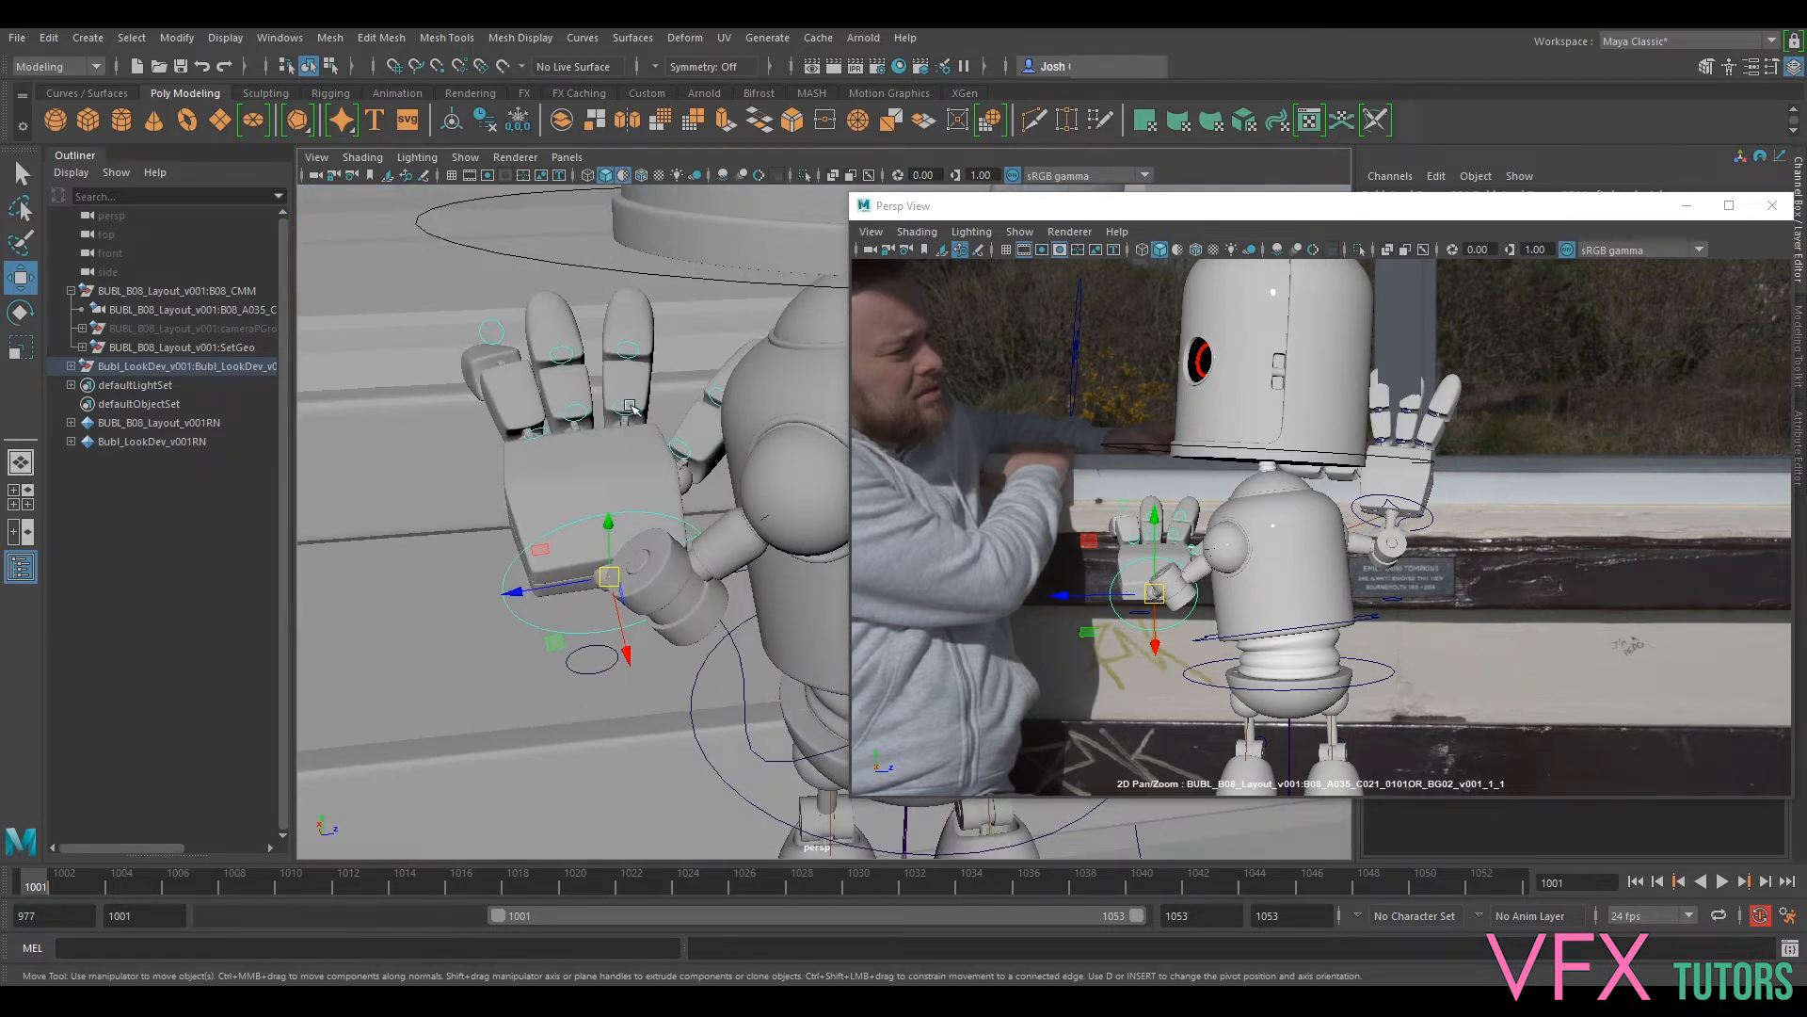
key(e)
drag(679, 504, 677, 501)
Step: Curl the finger next to the thumb on the hand nearest the man by rotating its tip and base joints
alt+drag(396, 504, 634, 550)
alt+drag(534, 588, 573, 619)
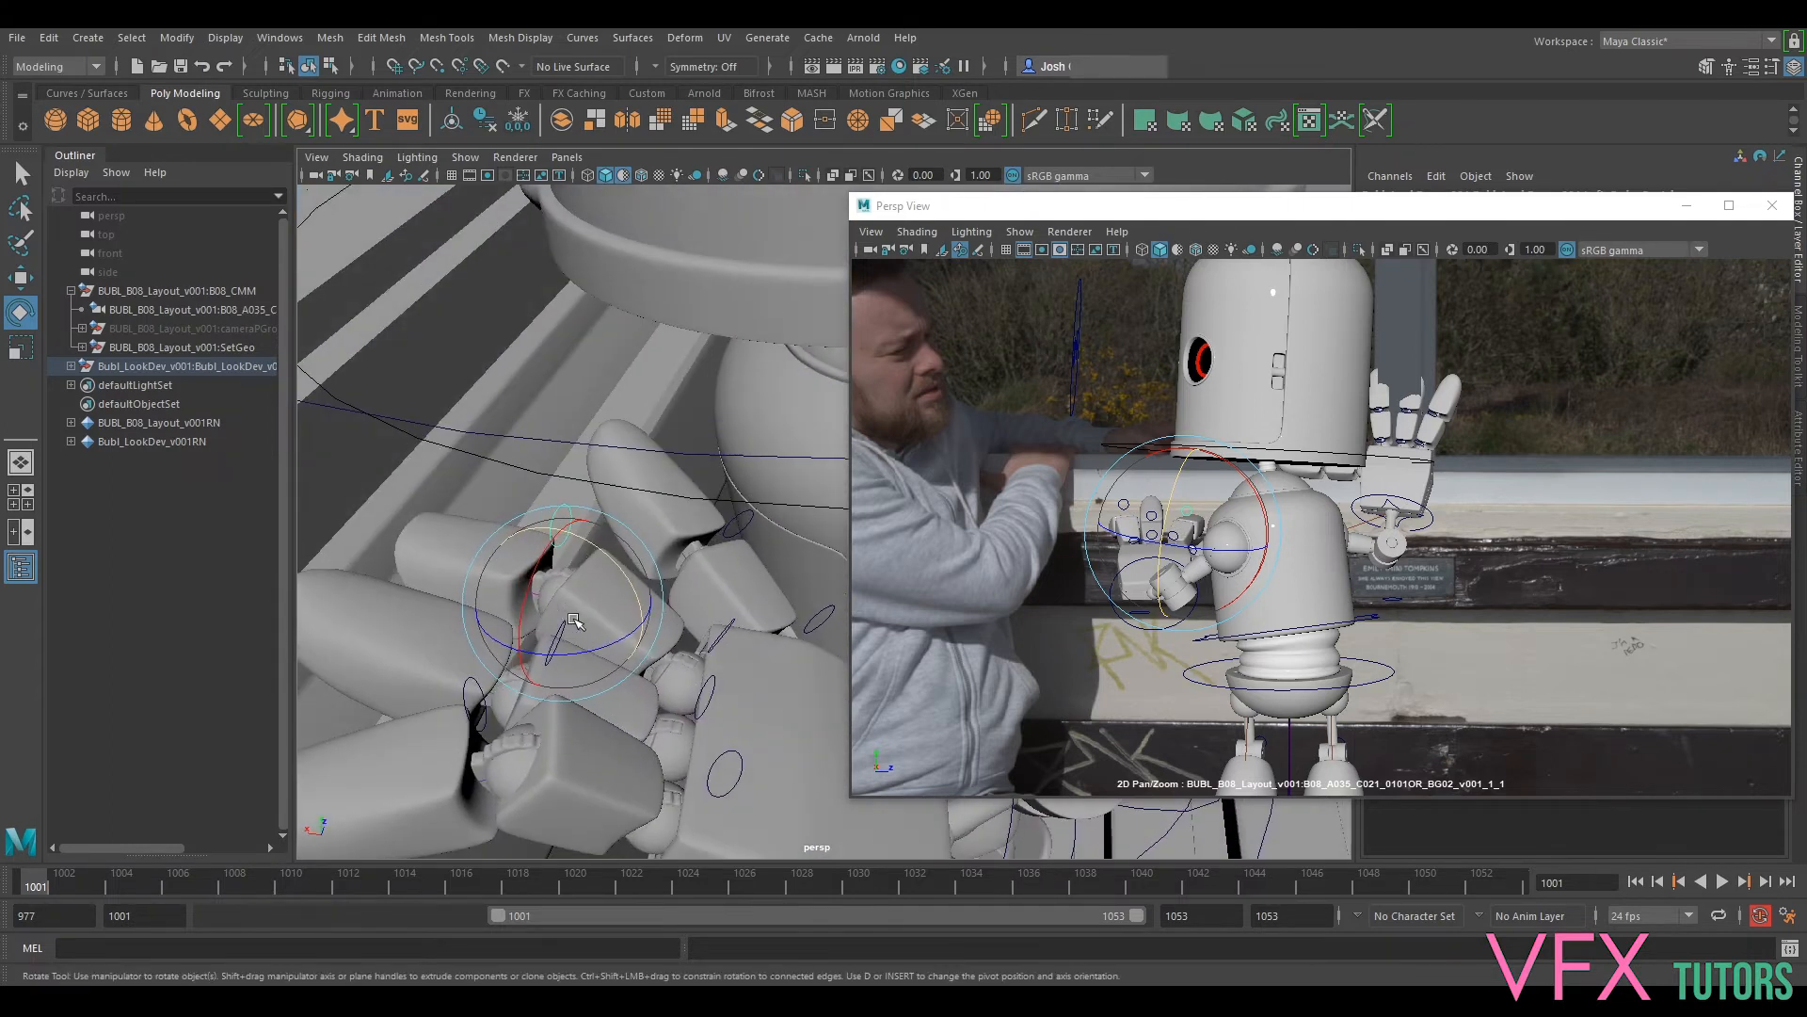
alt+drag(720, 642, 704, 562)
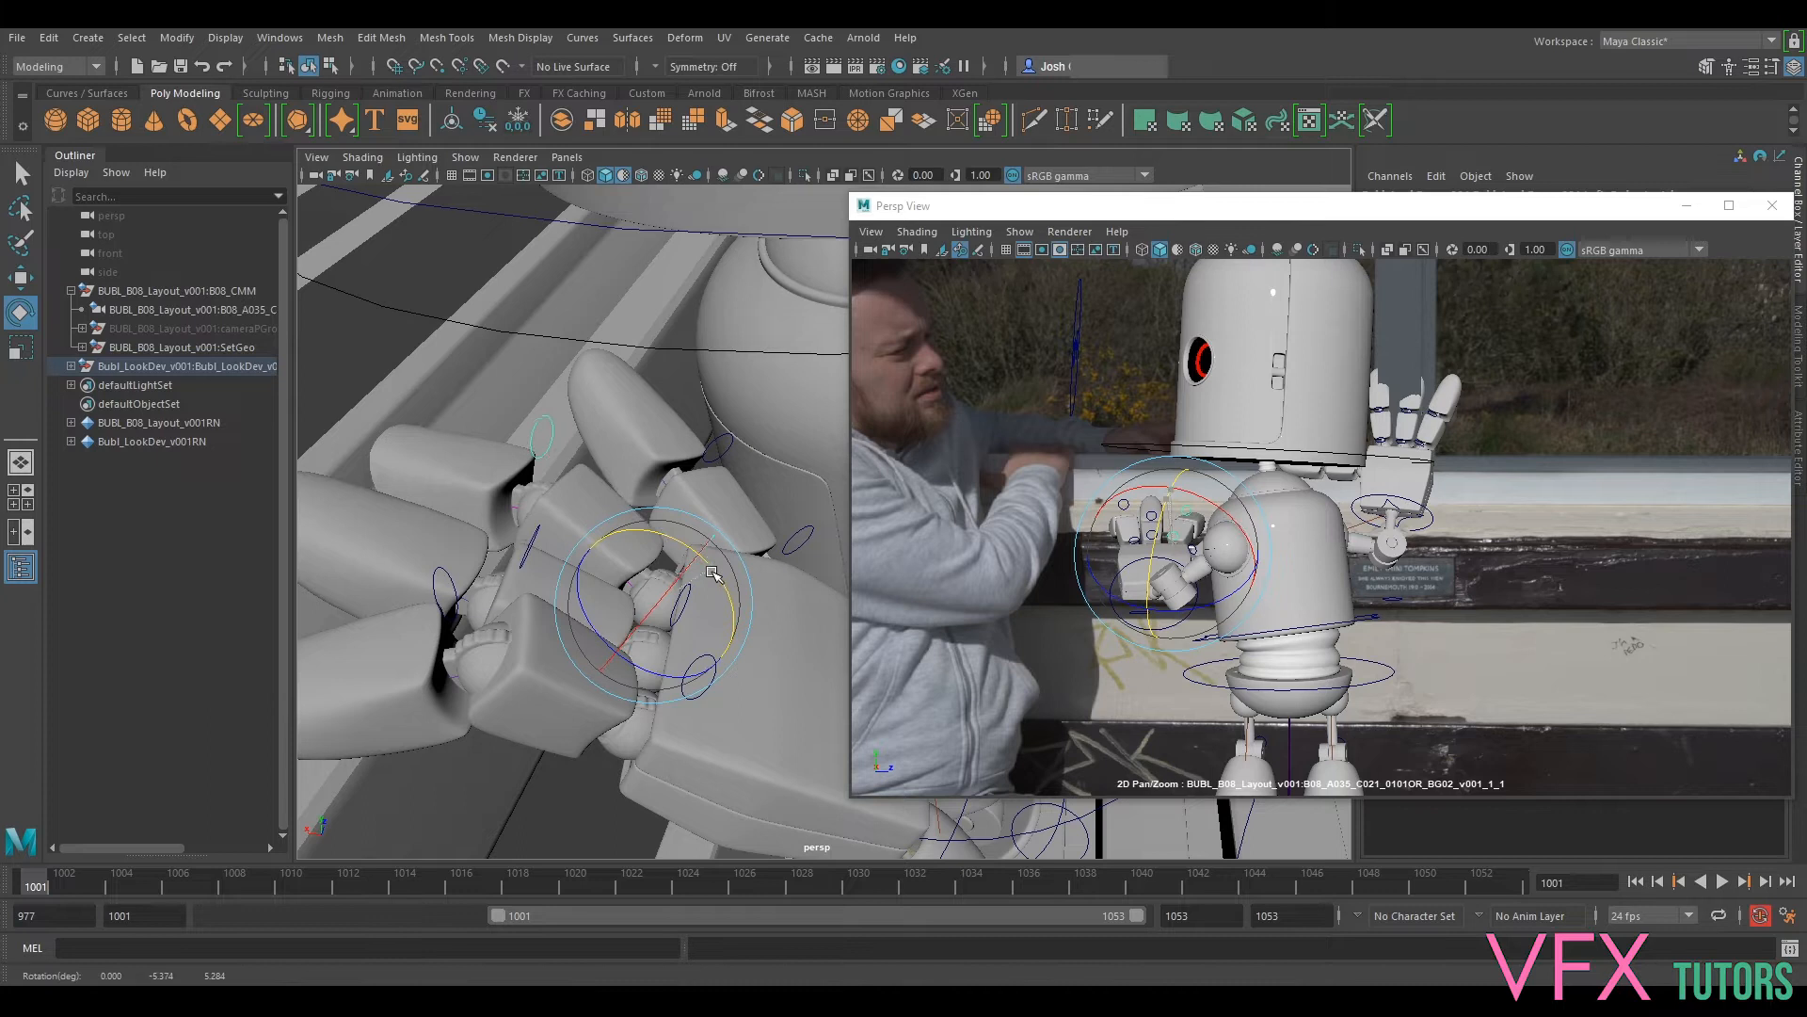
alt+middle_drag(705, 572, 744, 519)
drag(750, 525, 756, 542)
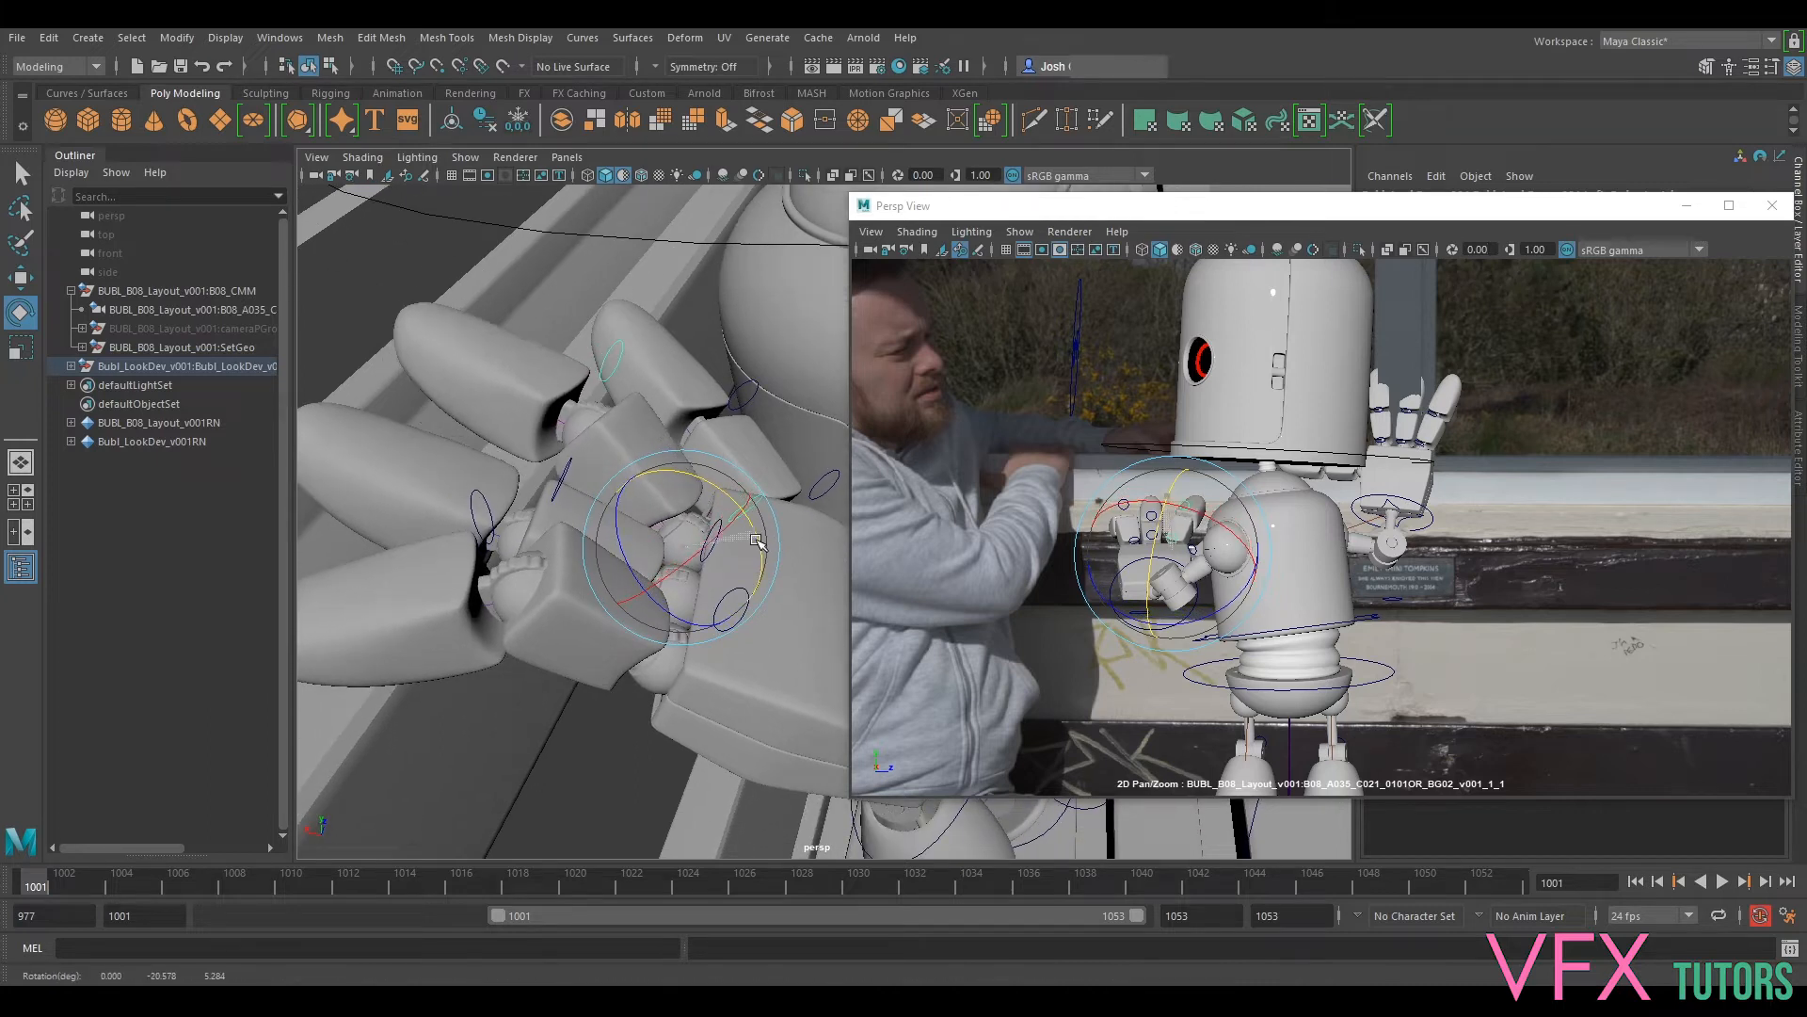
drag(627, 562, 616, 518)
alt+drag(753, 555, 650, 485)
click(706, 323)
drag(733, 366, 840, 396)
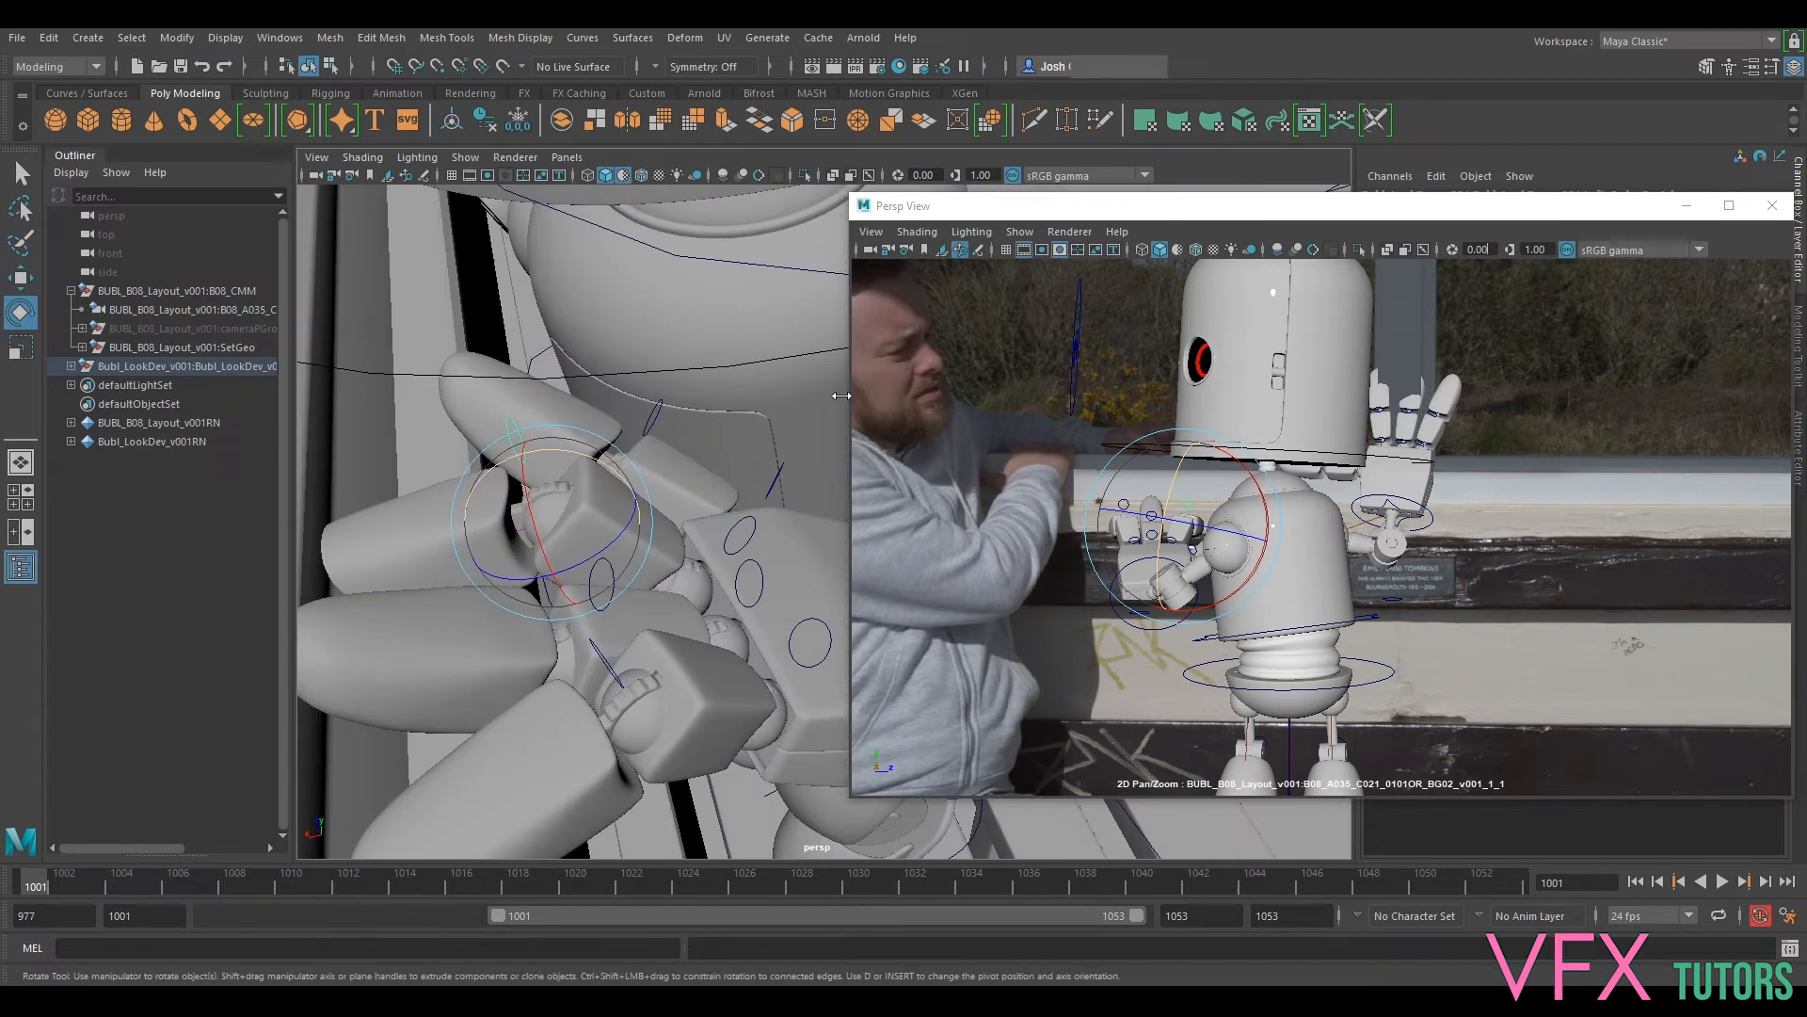
Step: Curl the middle finger of the hand nearest the man at its base and tip joints
alt+drag(678, 532, 565, 571)
click(656, 491)
drag(678, 481, 700, 497)
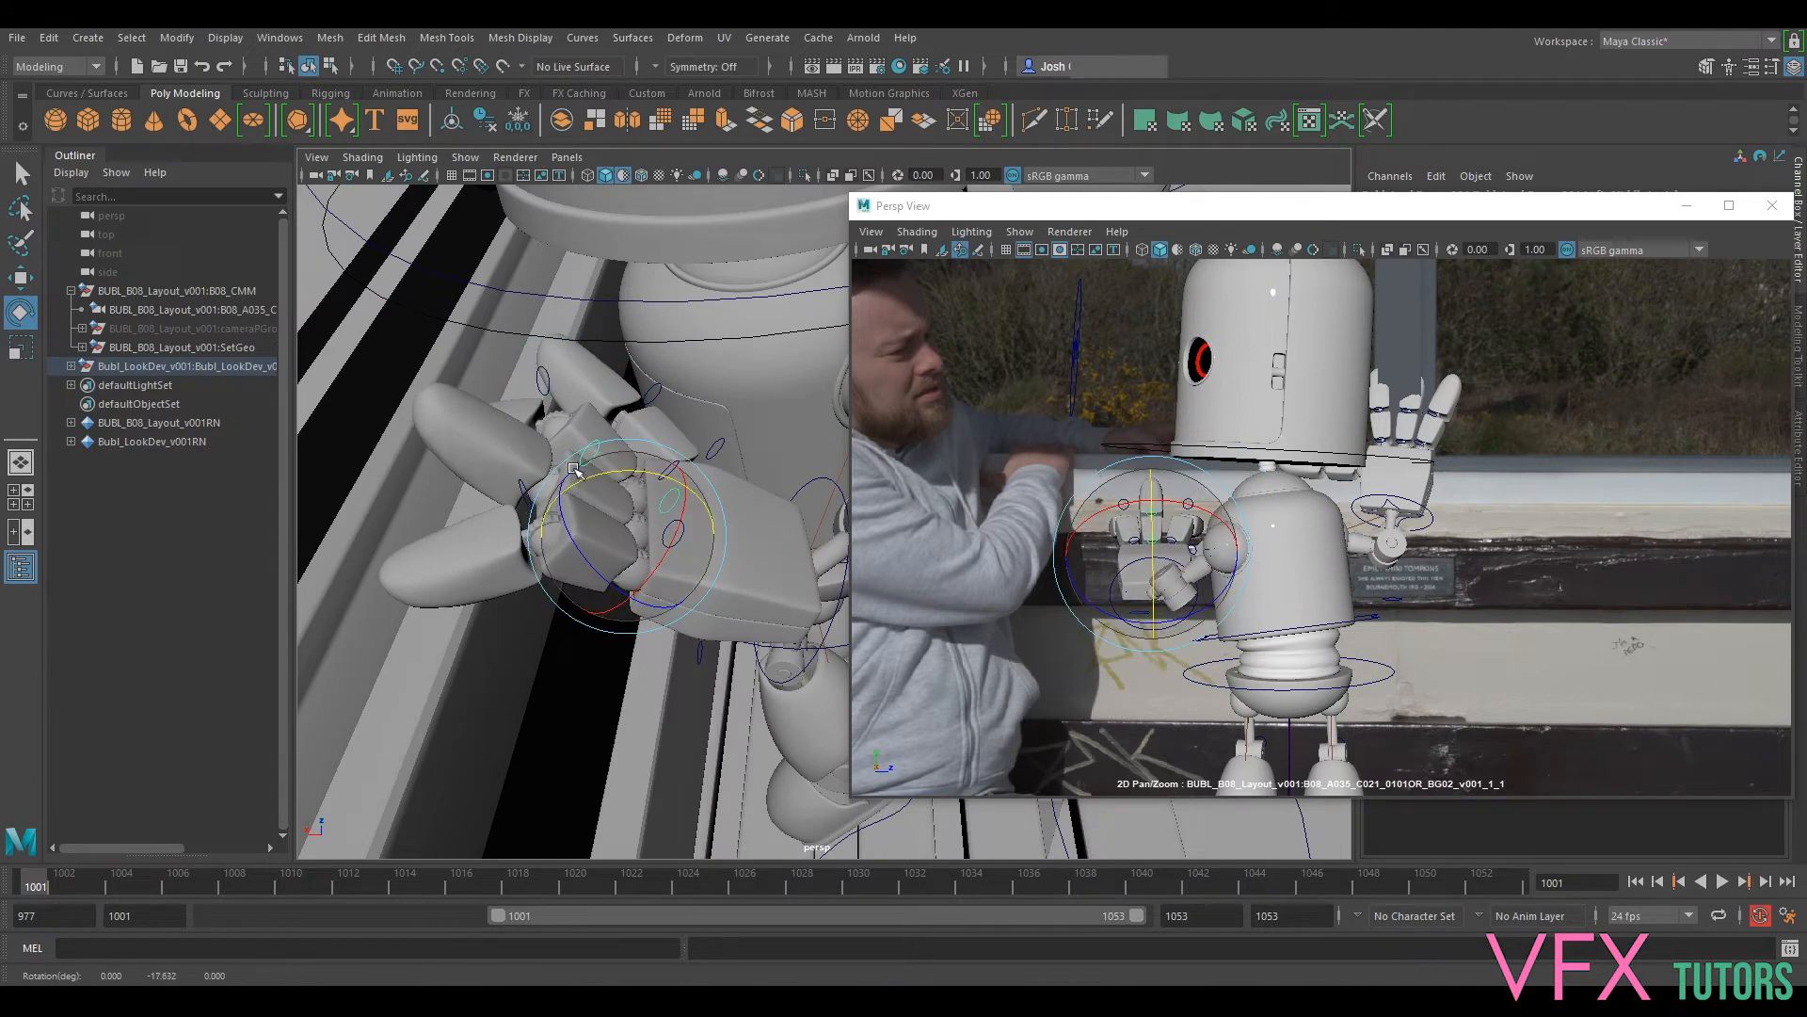
click(554, 392)
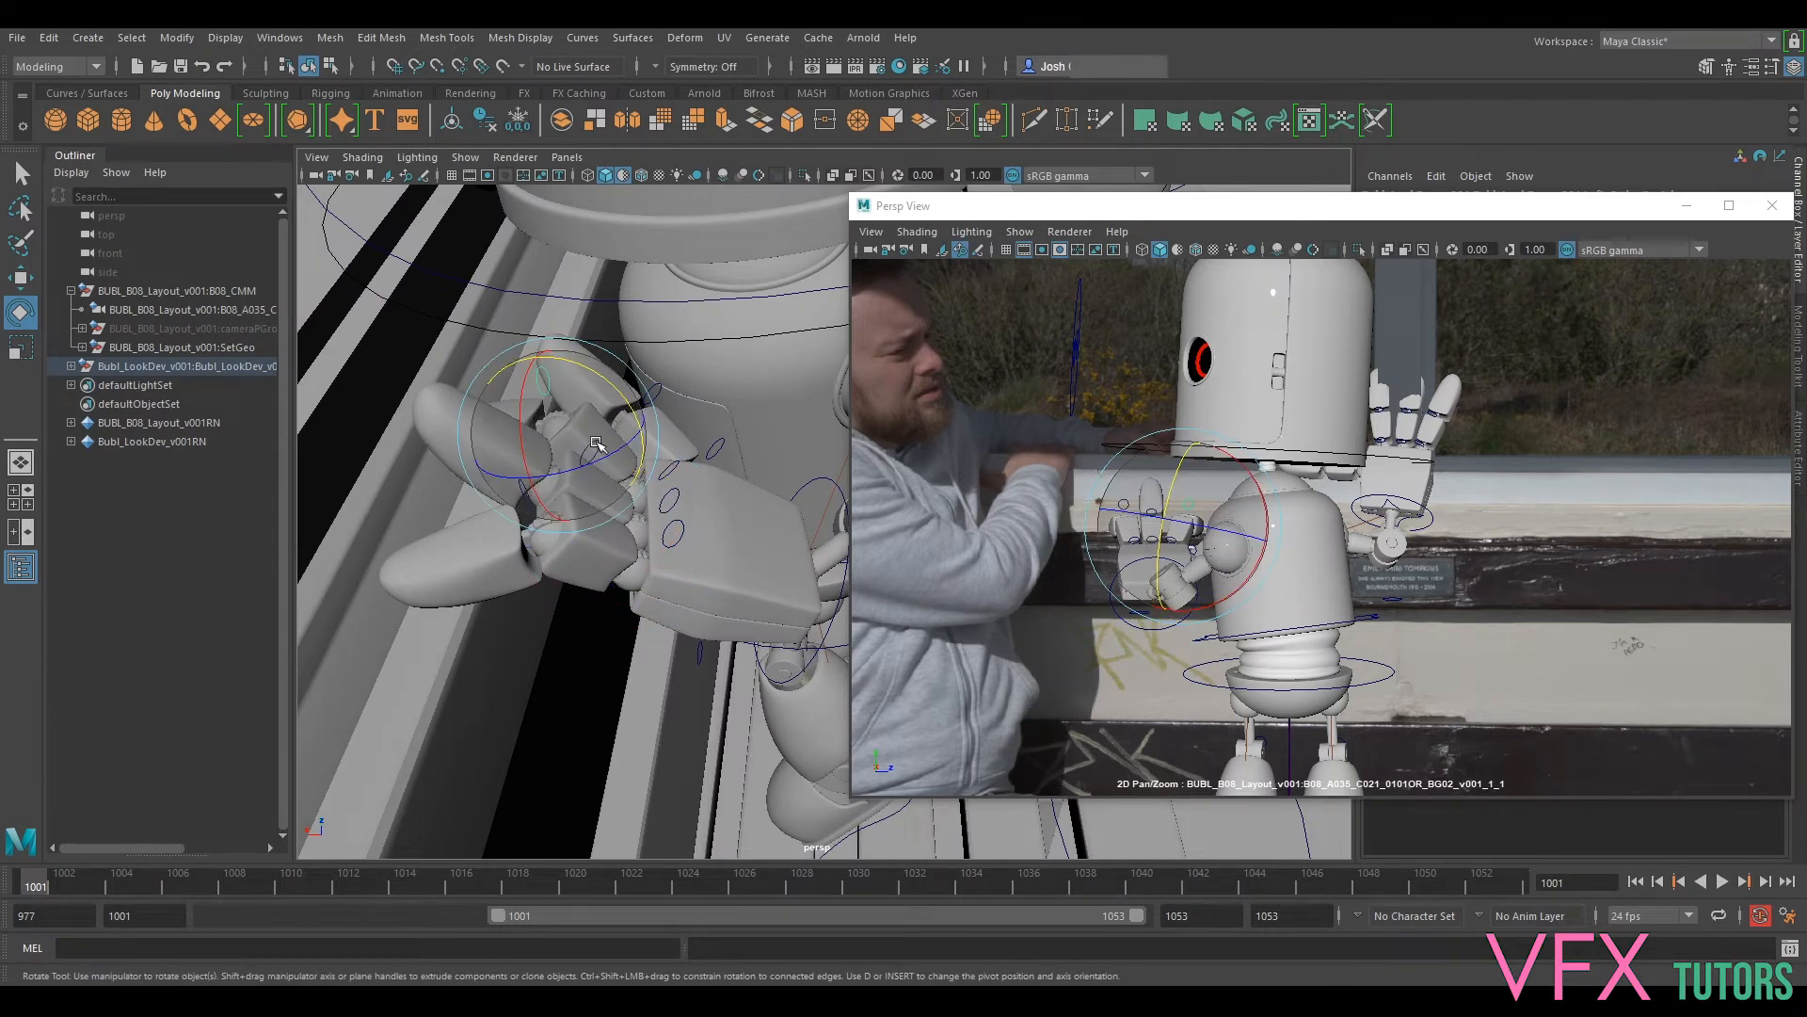
key(q)
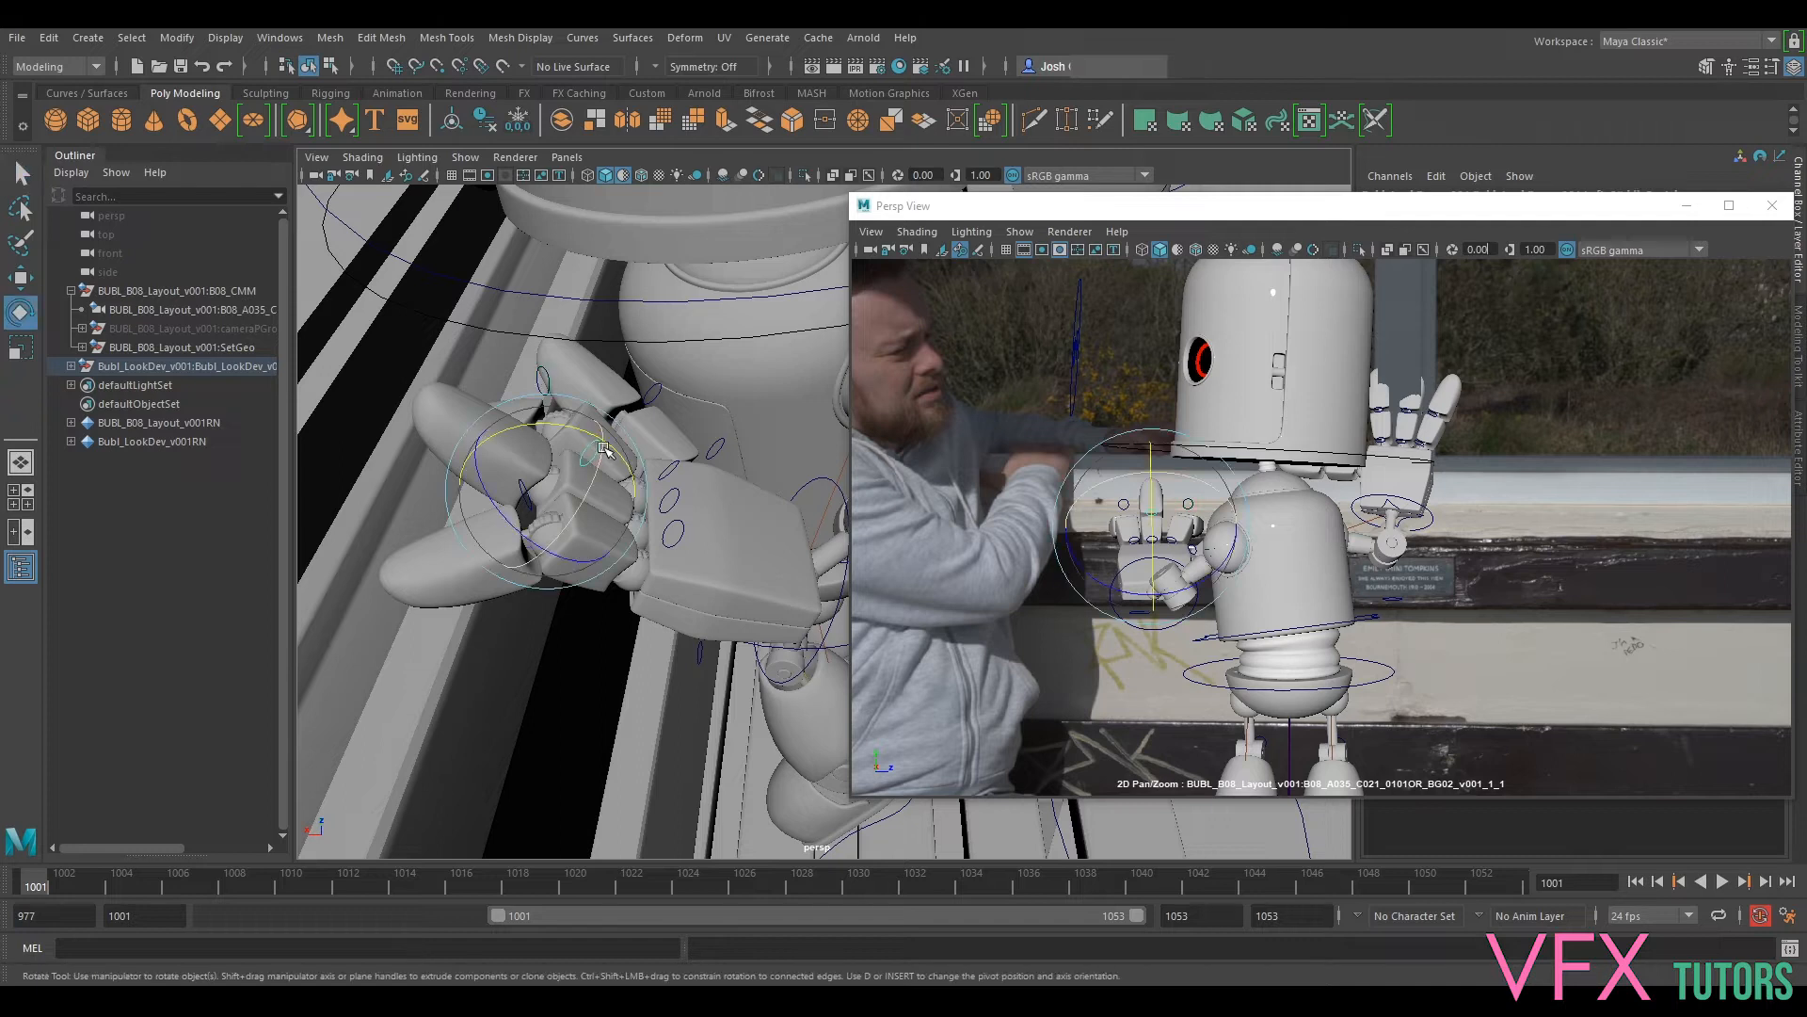
click(493, 420)
Step: Tilt the whole hand nearest the man slightly toward him with its wrist control
key(e)
alt+drag(496, 425, 627, 513)
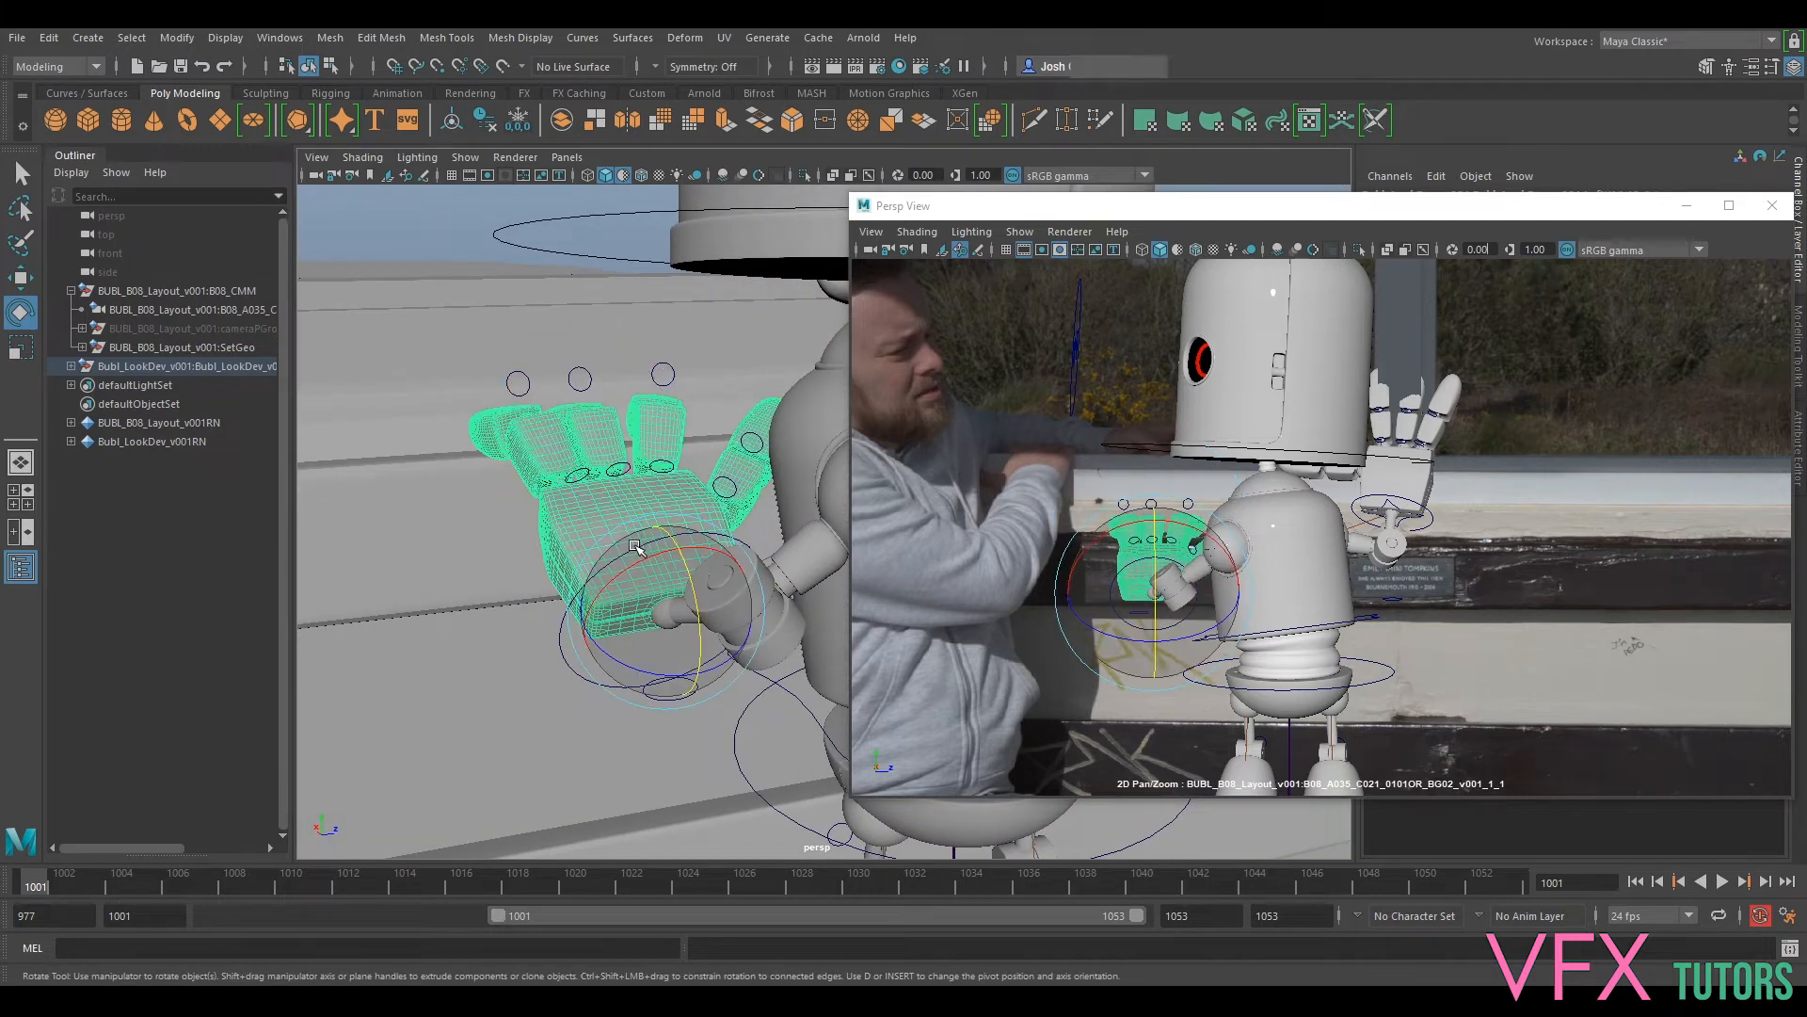
click(552, 623)
click(560, 650)
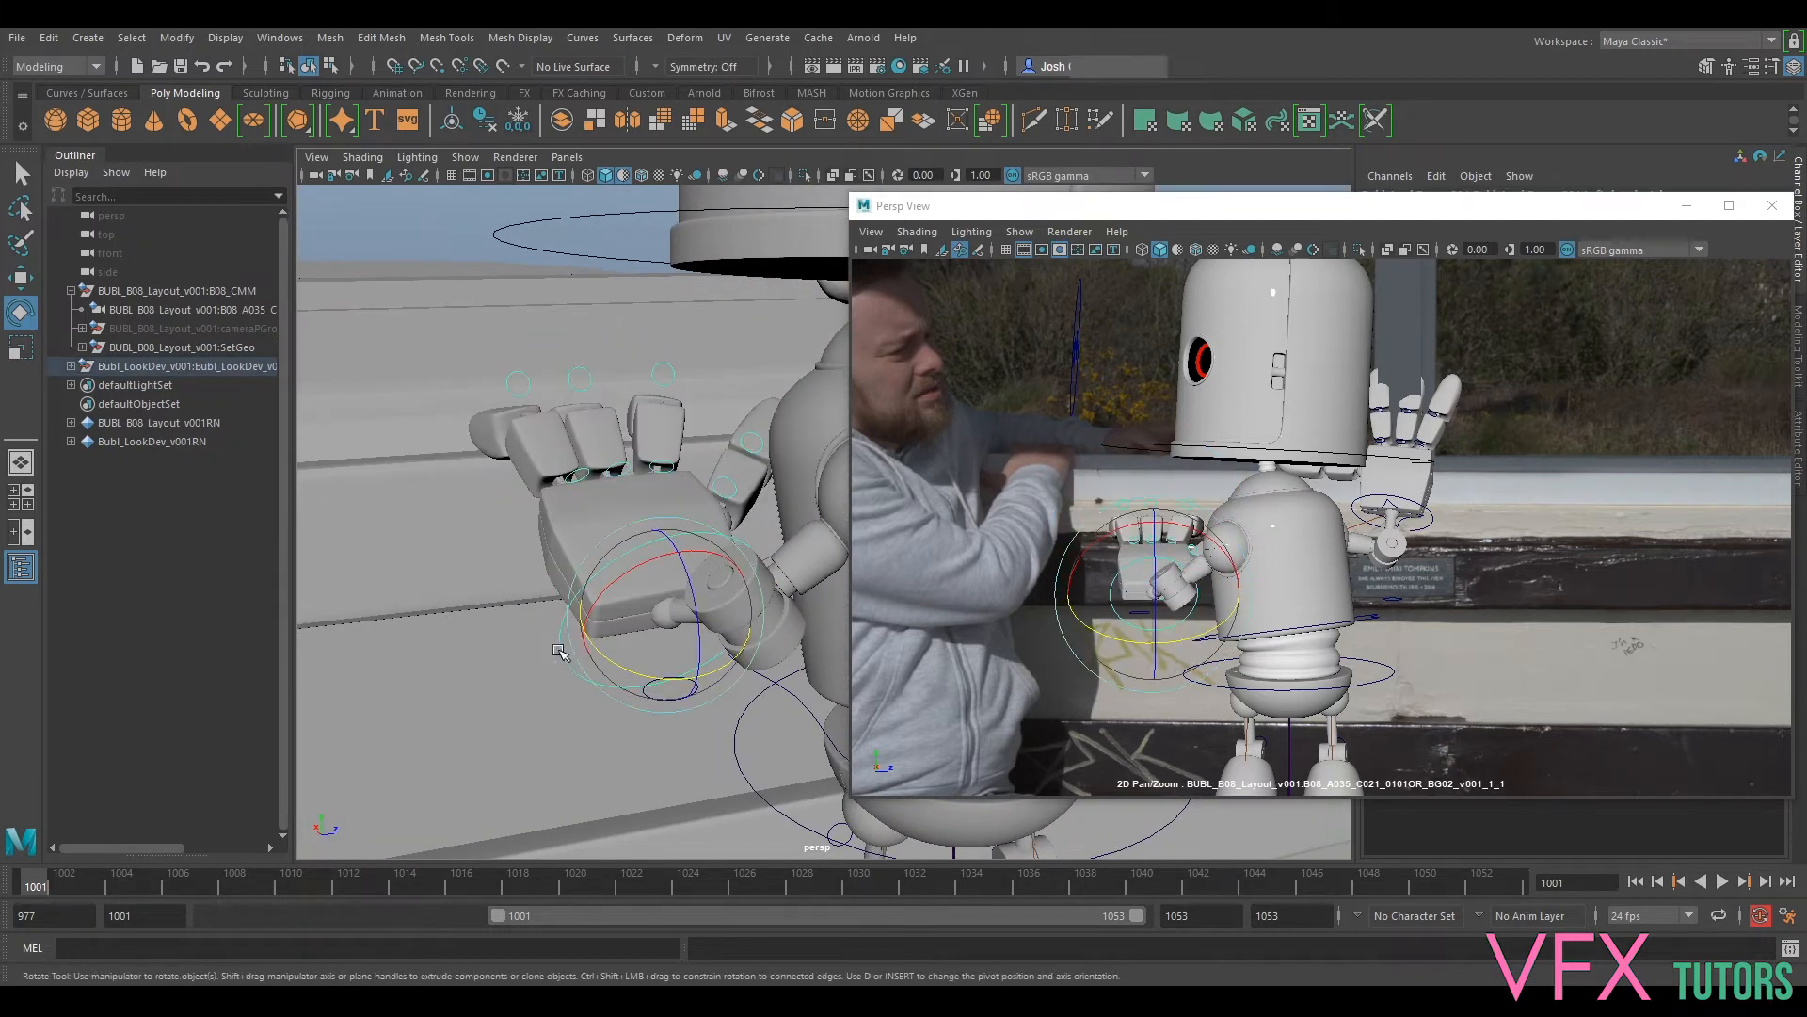
drag(619, 576, 603, 584)
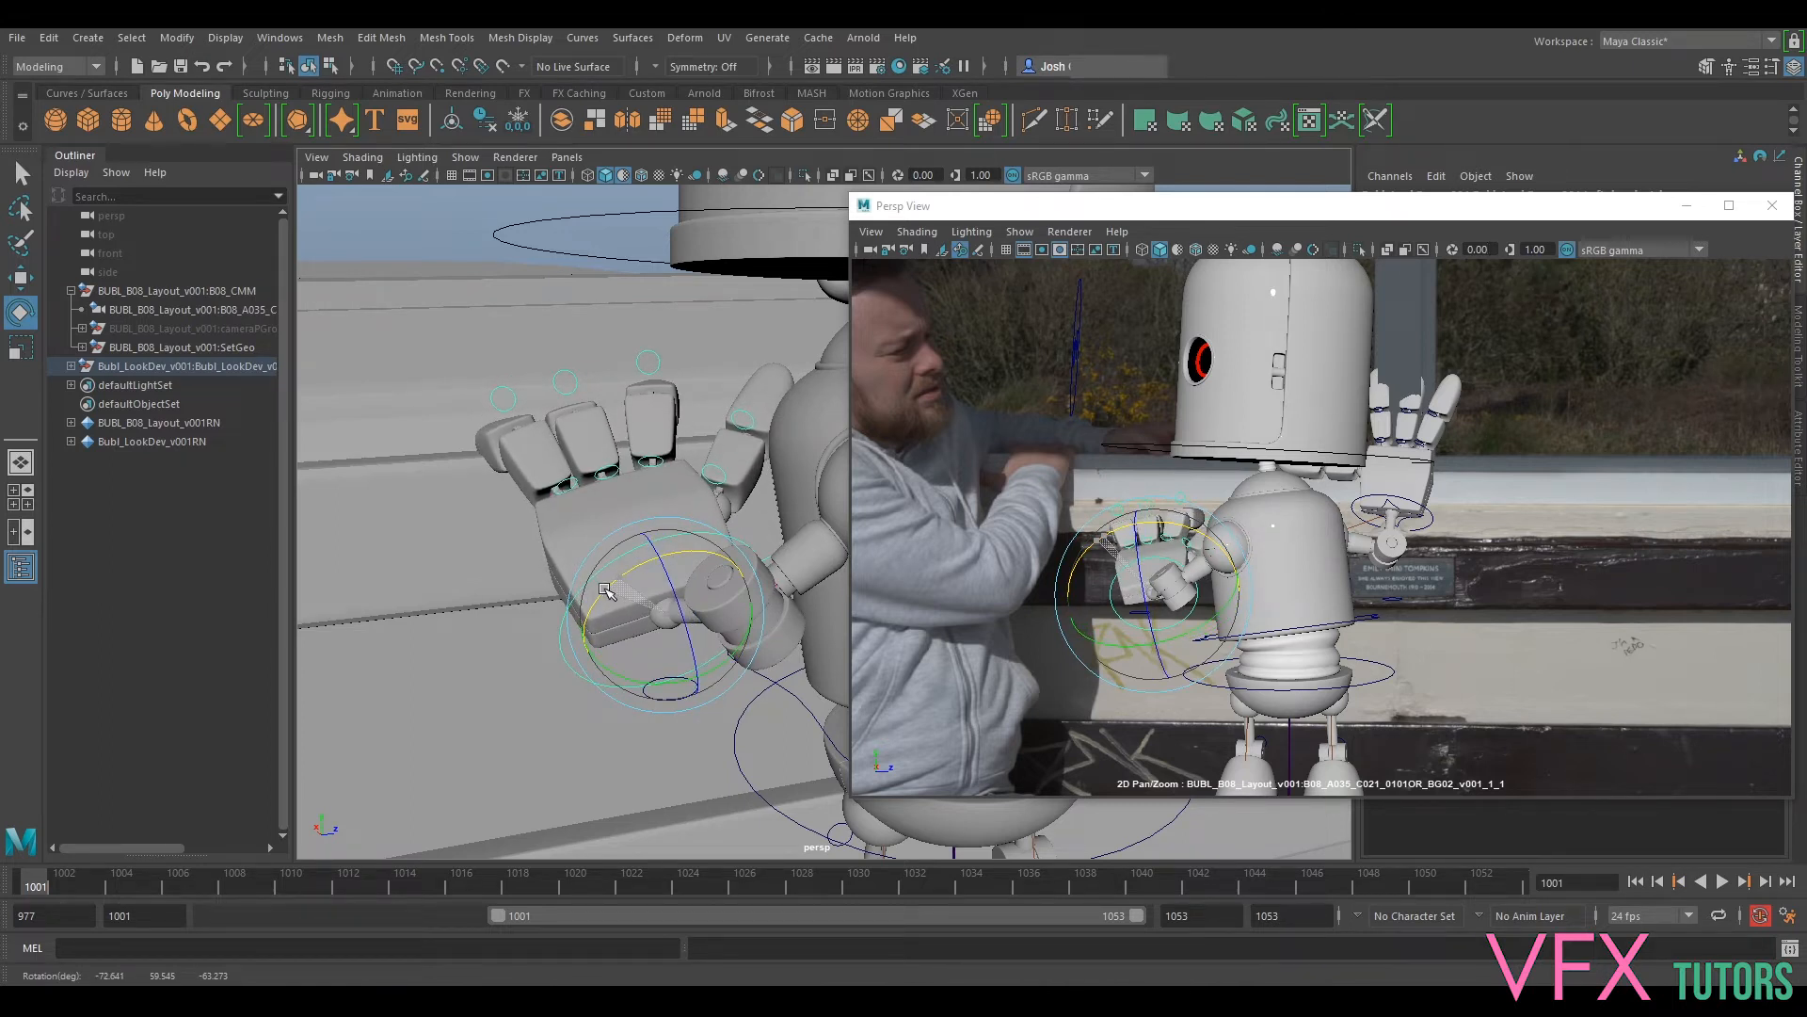
mouse_move(605, 591)
alt+mouse_down()
mouse_move(632, 585)
mouse_move(633, 532)
mouse_move(587, 591)
alt+mouse_up()
click(587, 592)
alt+middle_drag(587, 591, 644, 552)
drag(619, 538, 499, 579)
Step: Refine the base rotation of the finger beside the thumb and bend the thumb on the hand nearest the man
click(657, 455)
drag(655, 461, 652, 466)
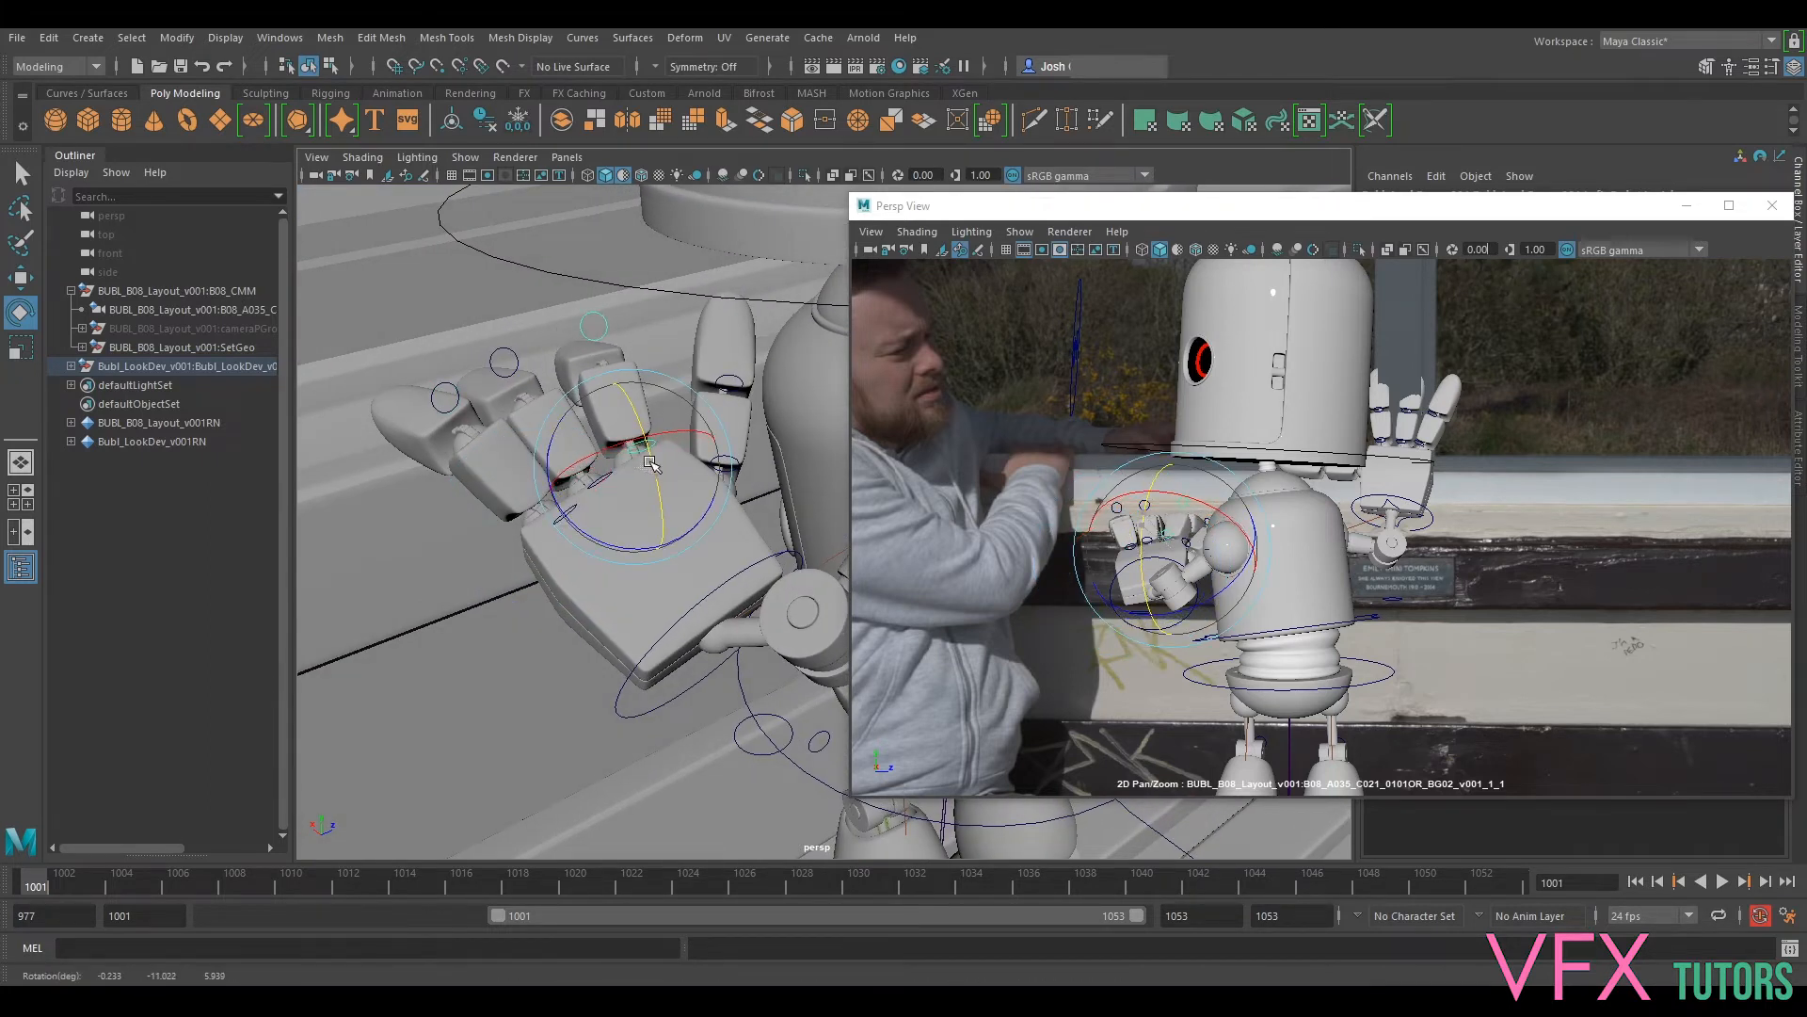
alt+drag(716, 480, 723, 519)
click(676, 426)
drag(676, 425, 696, 429)
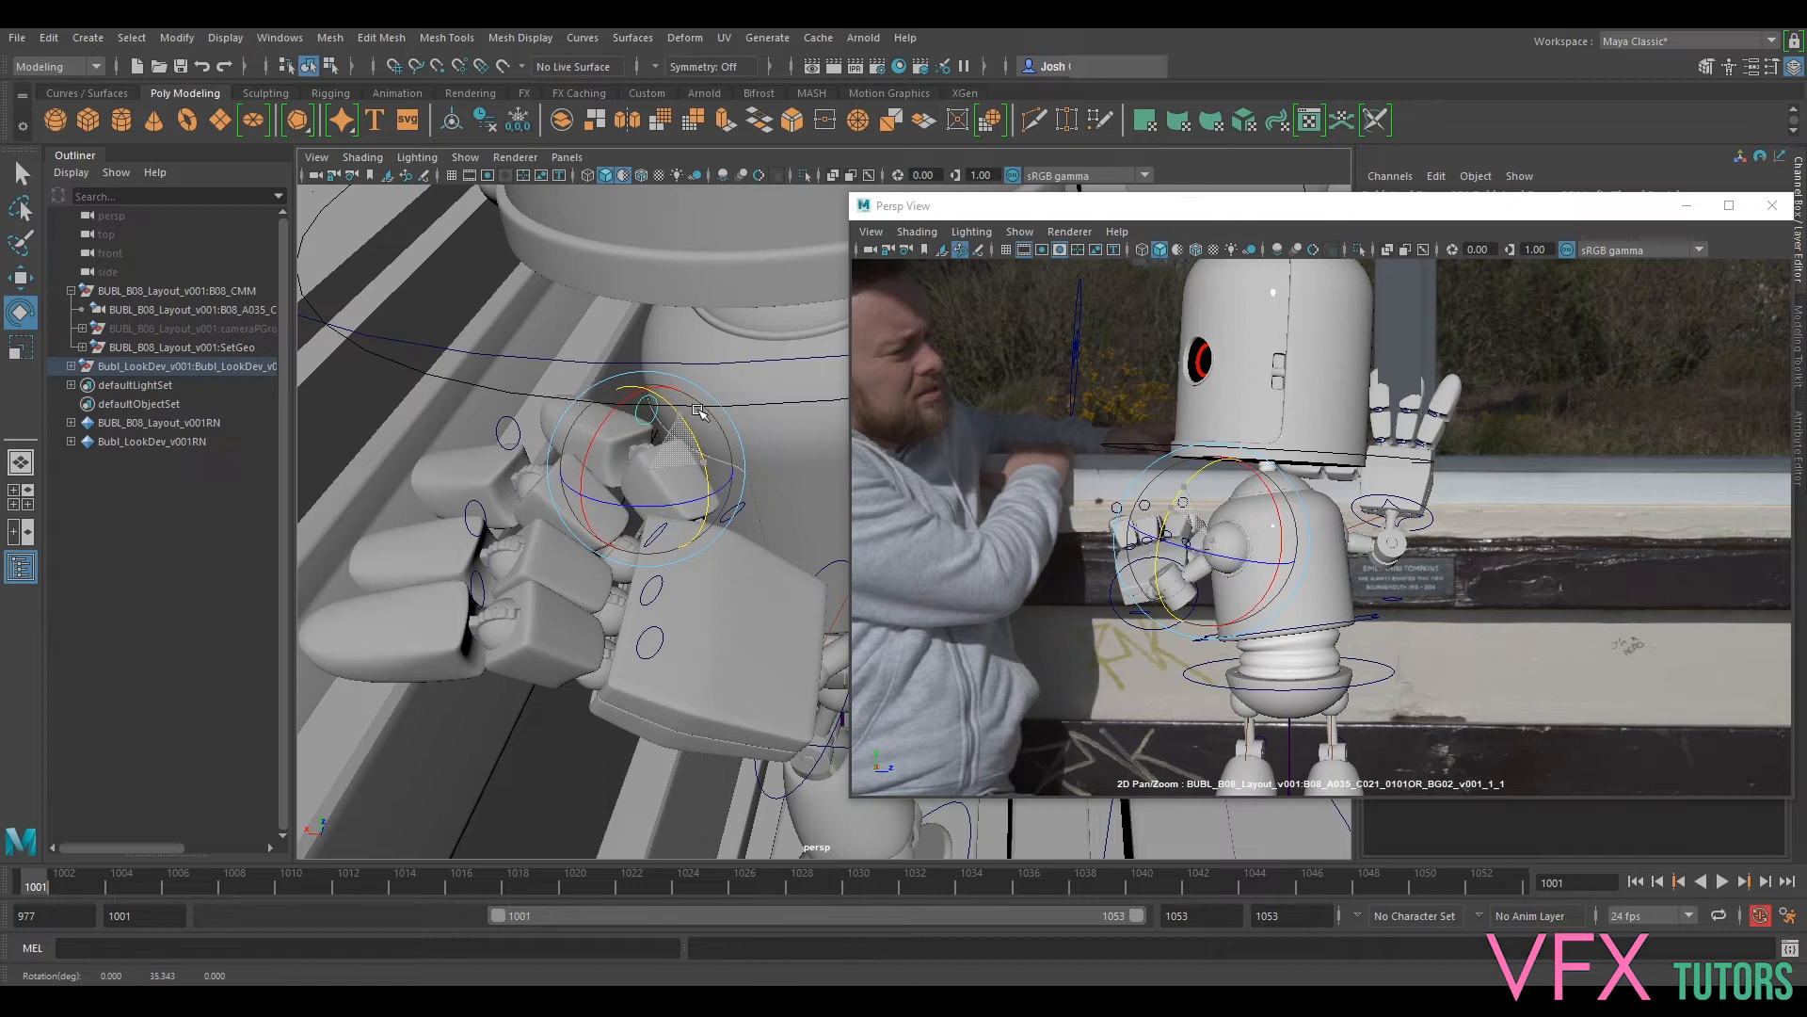
Step: Move the elbow control of the arm nearest the man closer to the robot's body
scroll(702, 420, down, 8)
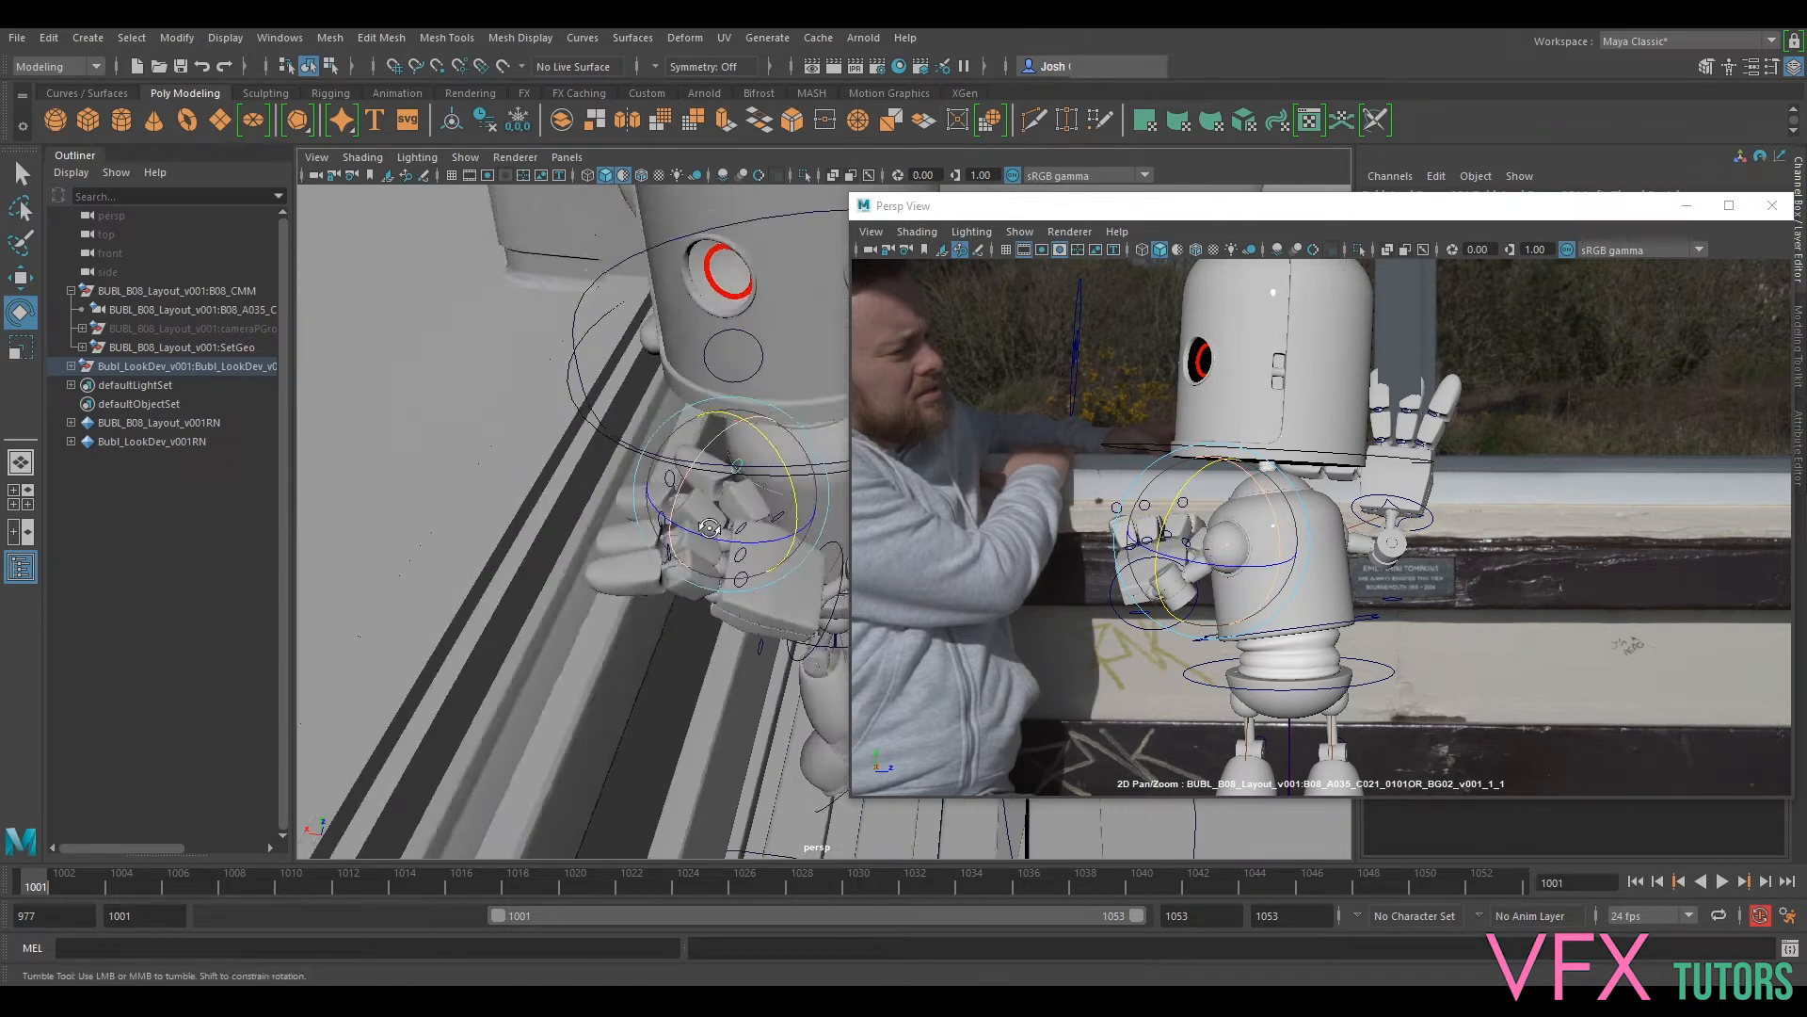
alt+drag(703, 555, 528, 456)
alt+middle_drag(846, 602, 697, 600)
alt+drag(697, 600, 744, 632)
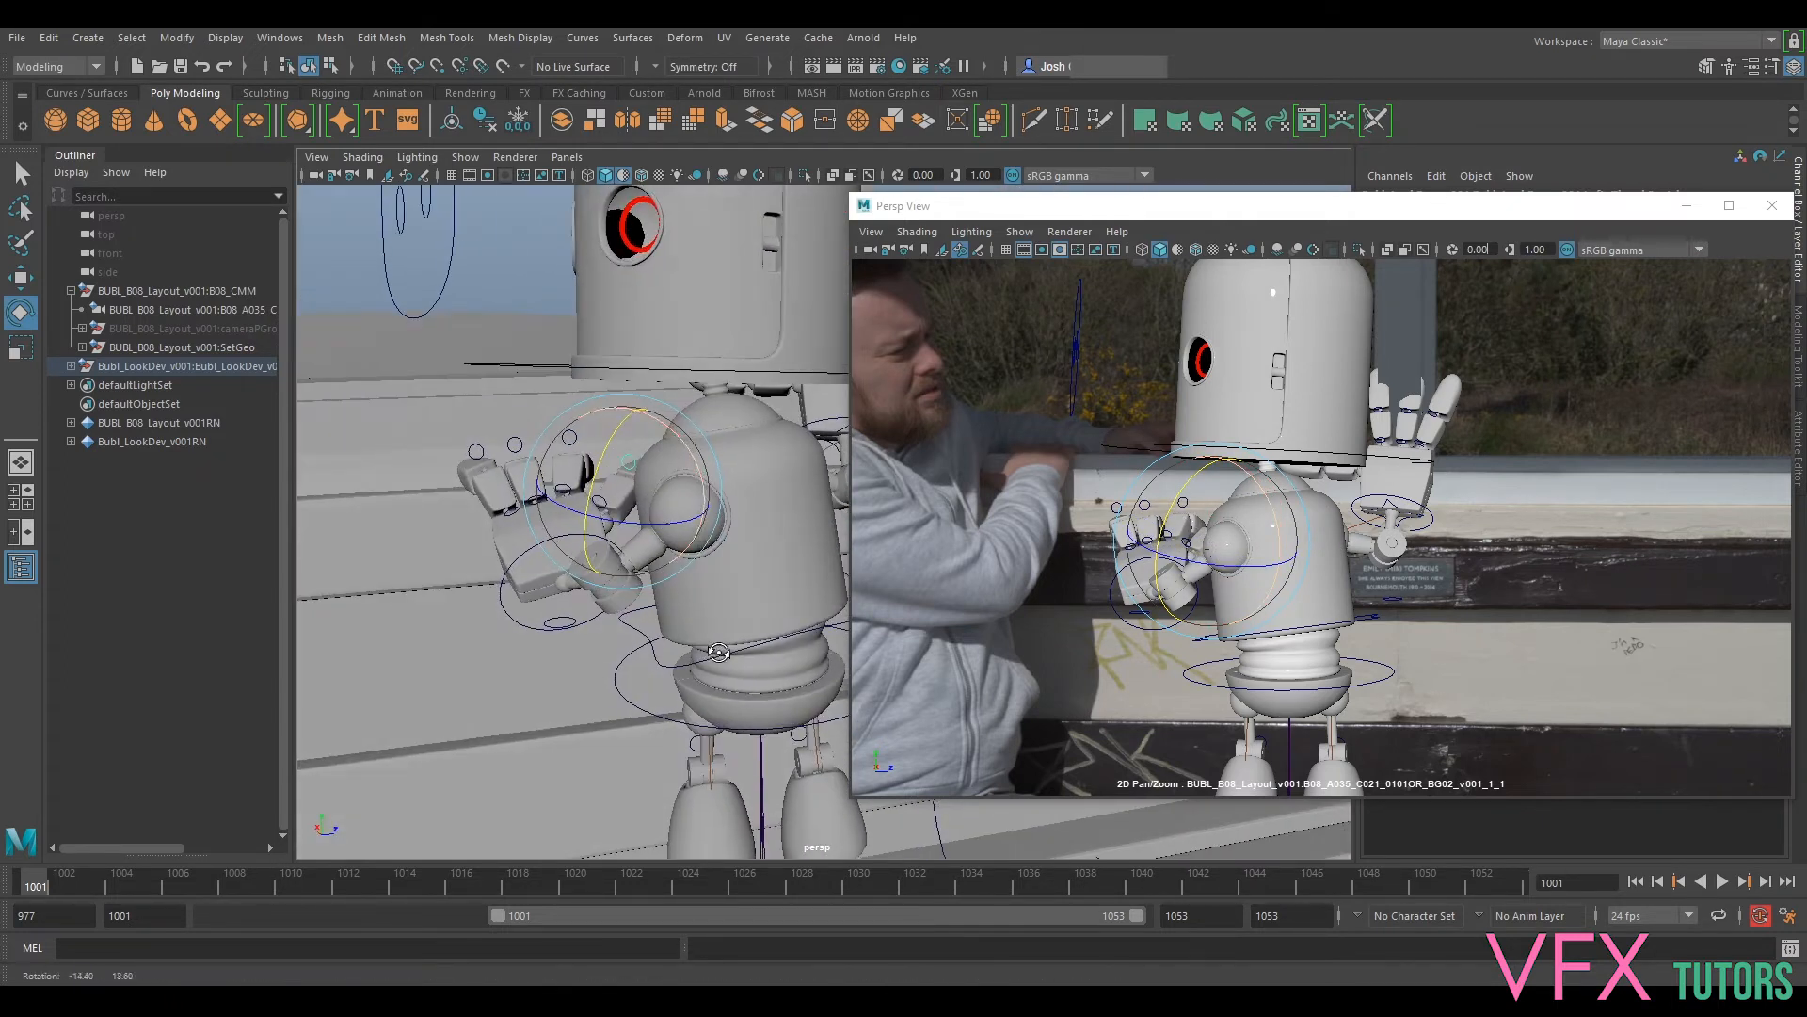
click(572, 623)
key(w)
drag(563, 622, 607, 643)
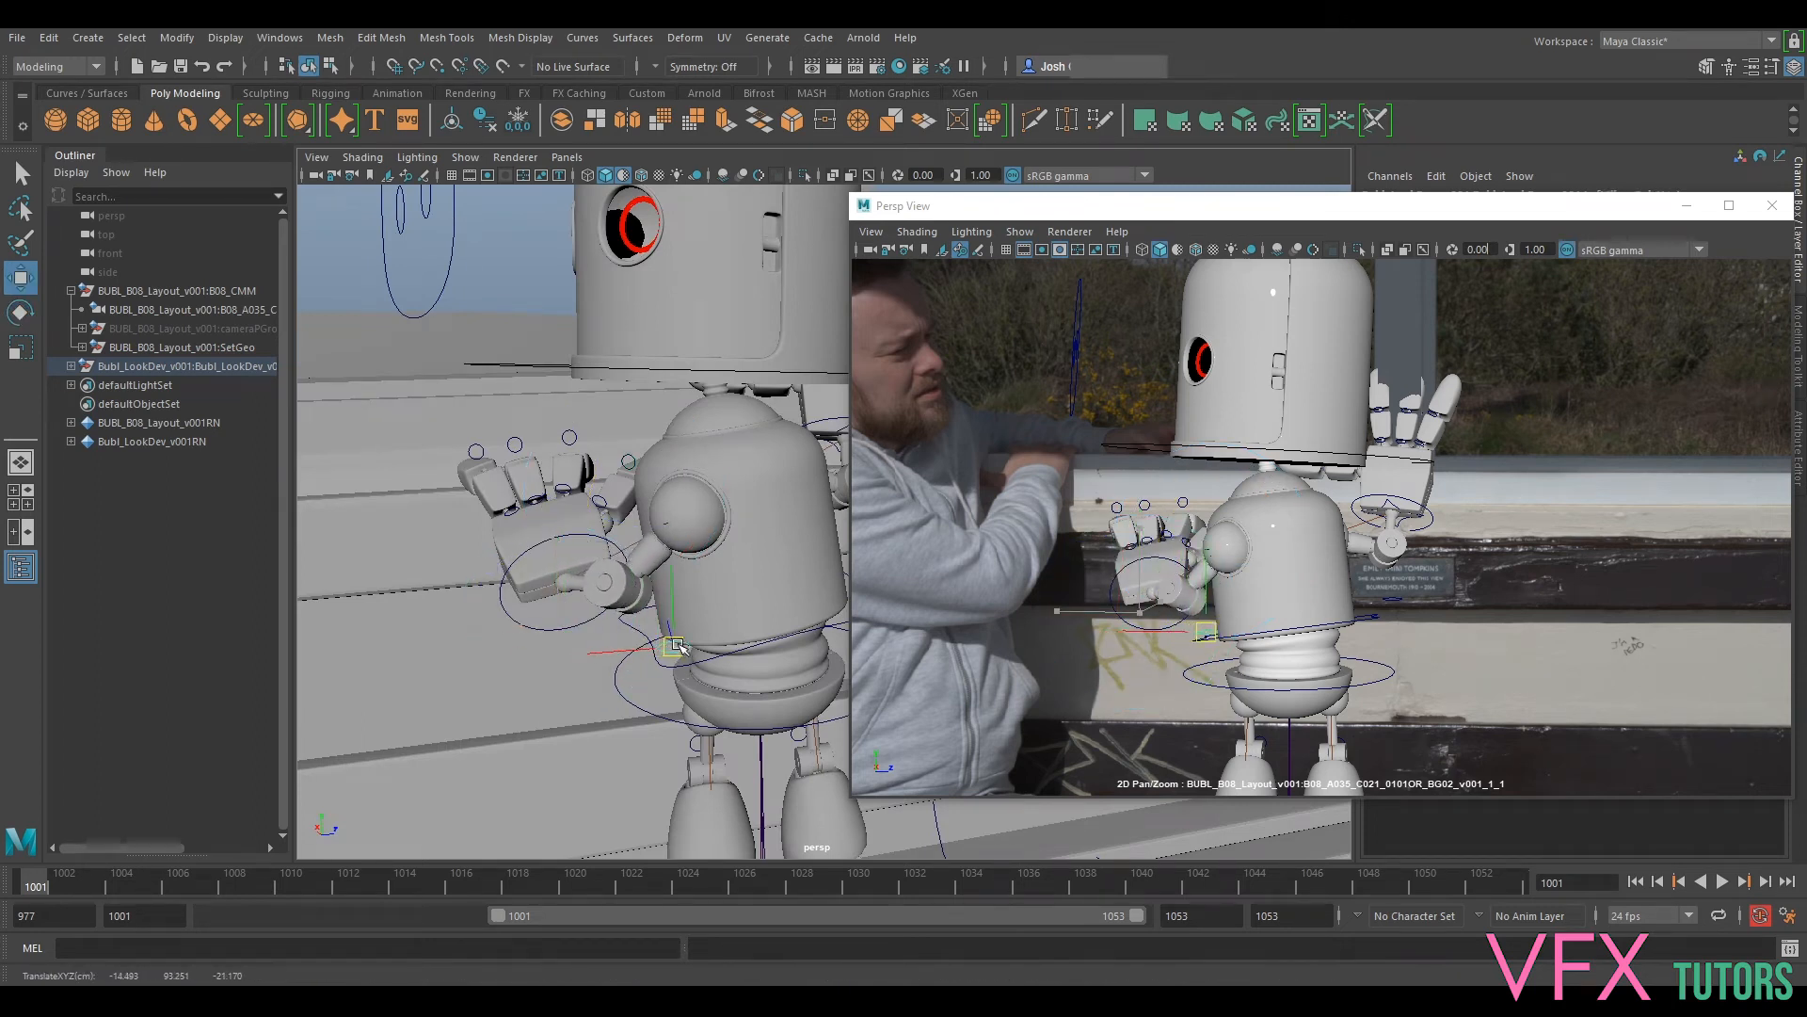
alt+drag(666, 640, 706, 597)
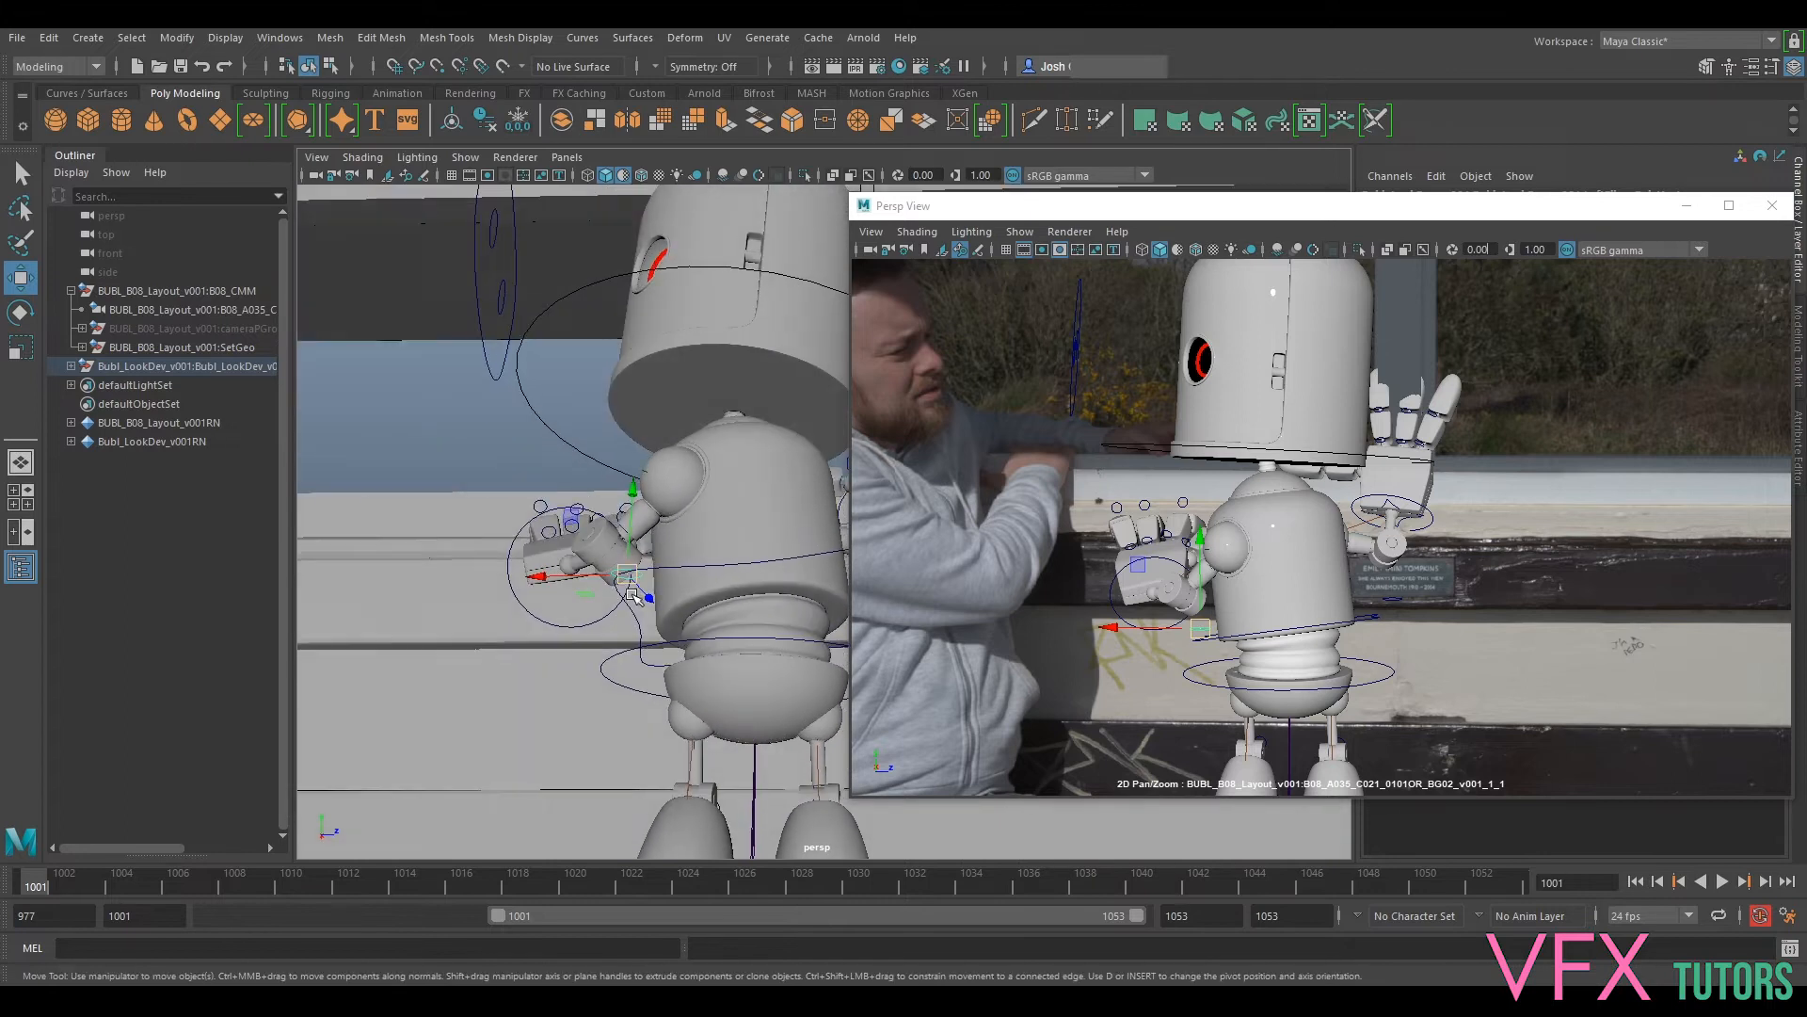
Step: Rotate the base of the middle finger on the raised hand
alt+middle_drag(706, 597, 379, 610)
alt+drag(380, 611, 665, 537)
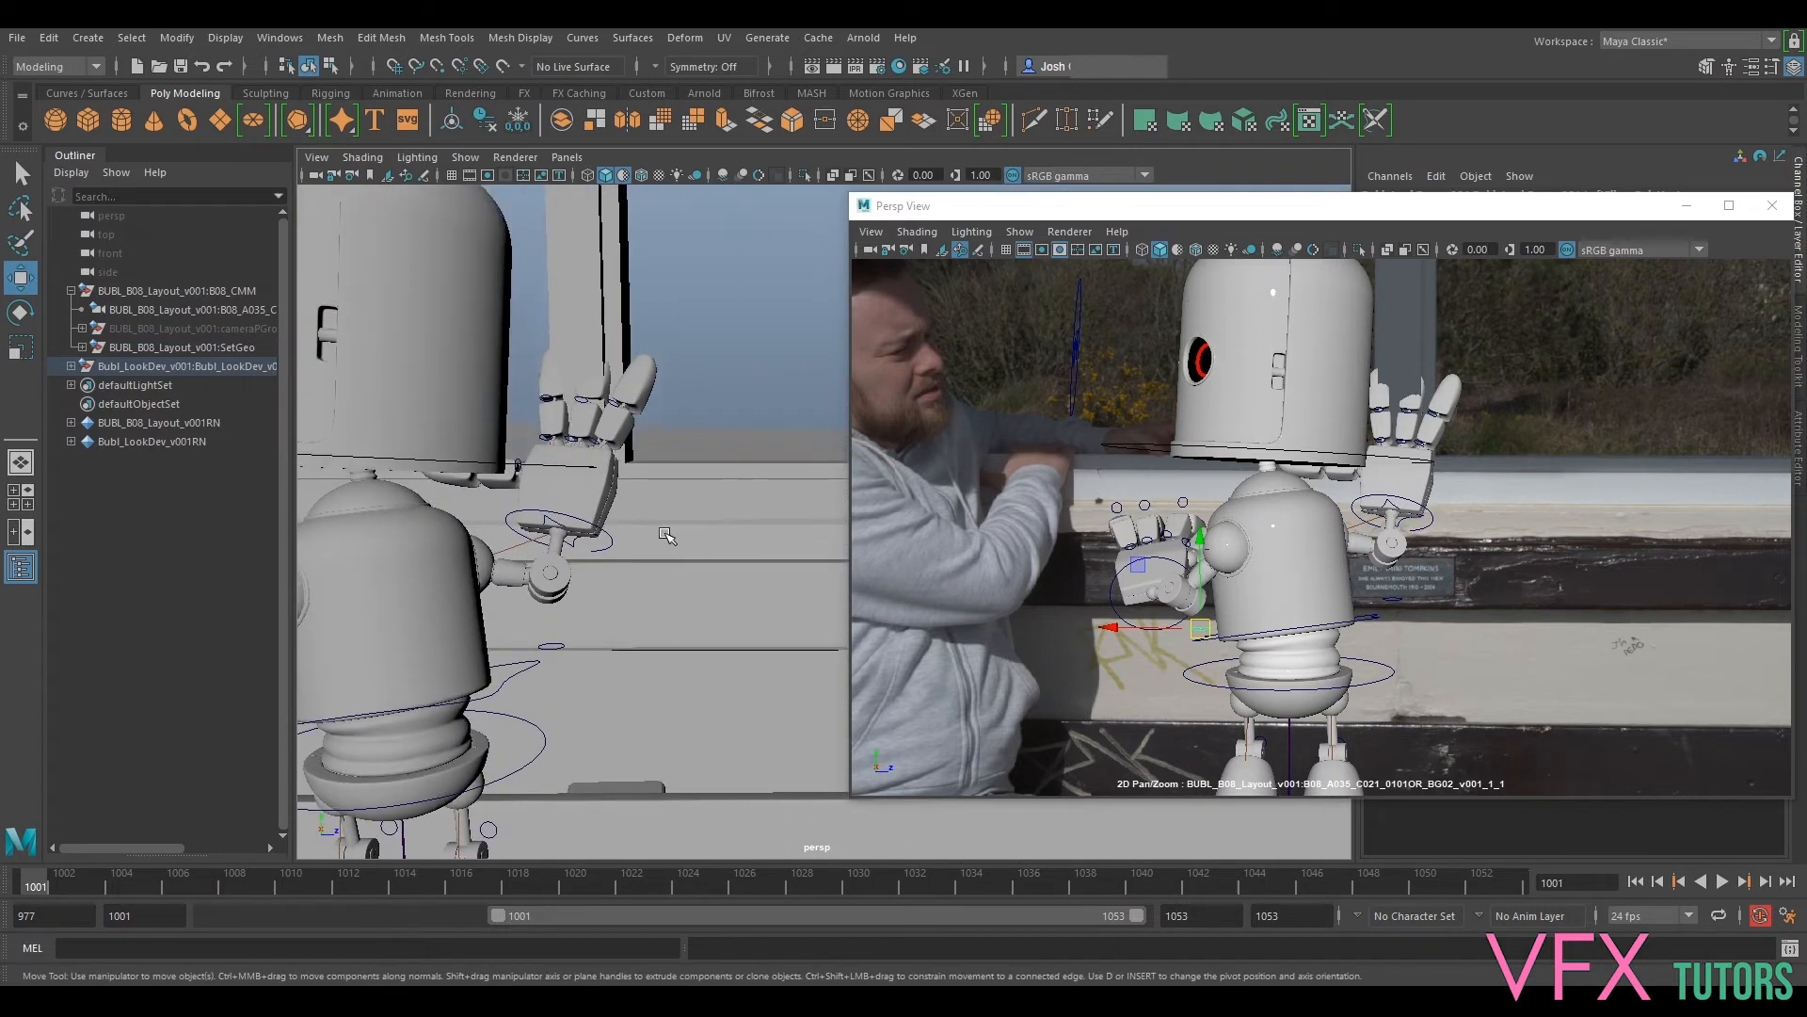
alt+right_drag(666, 537, 663, 412)
alt+drag(664, 411, 686, 517)
mouse_move(687, 517)
alt+right_down()
mouse_move(593, 499)
mouse_move(677, 489)
alt+right_up()
key(e)
alt+drag(661, 485, 574, 553)
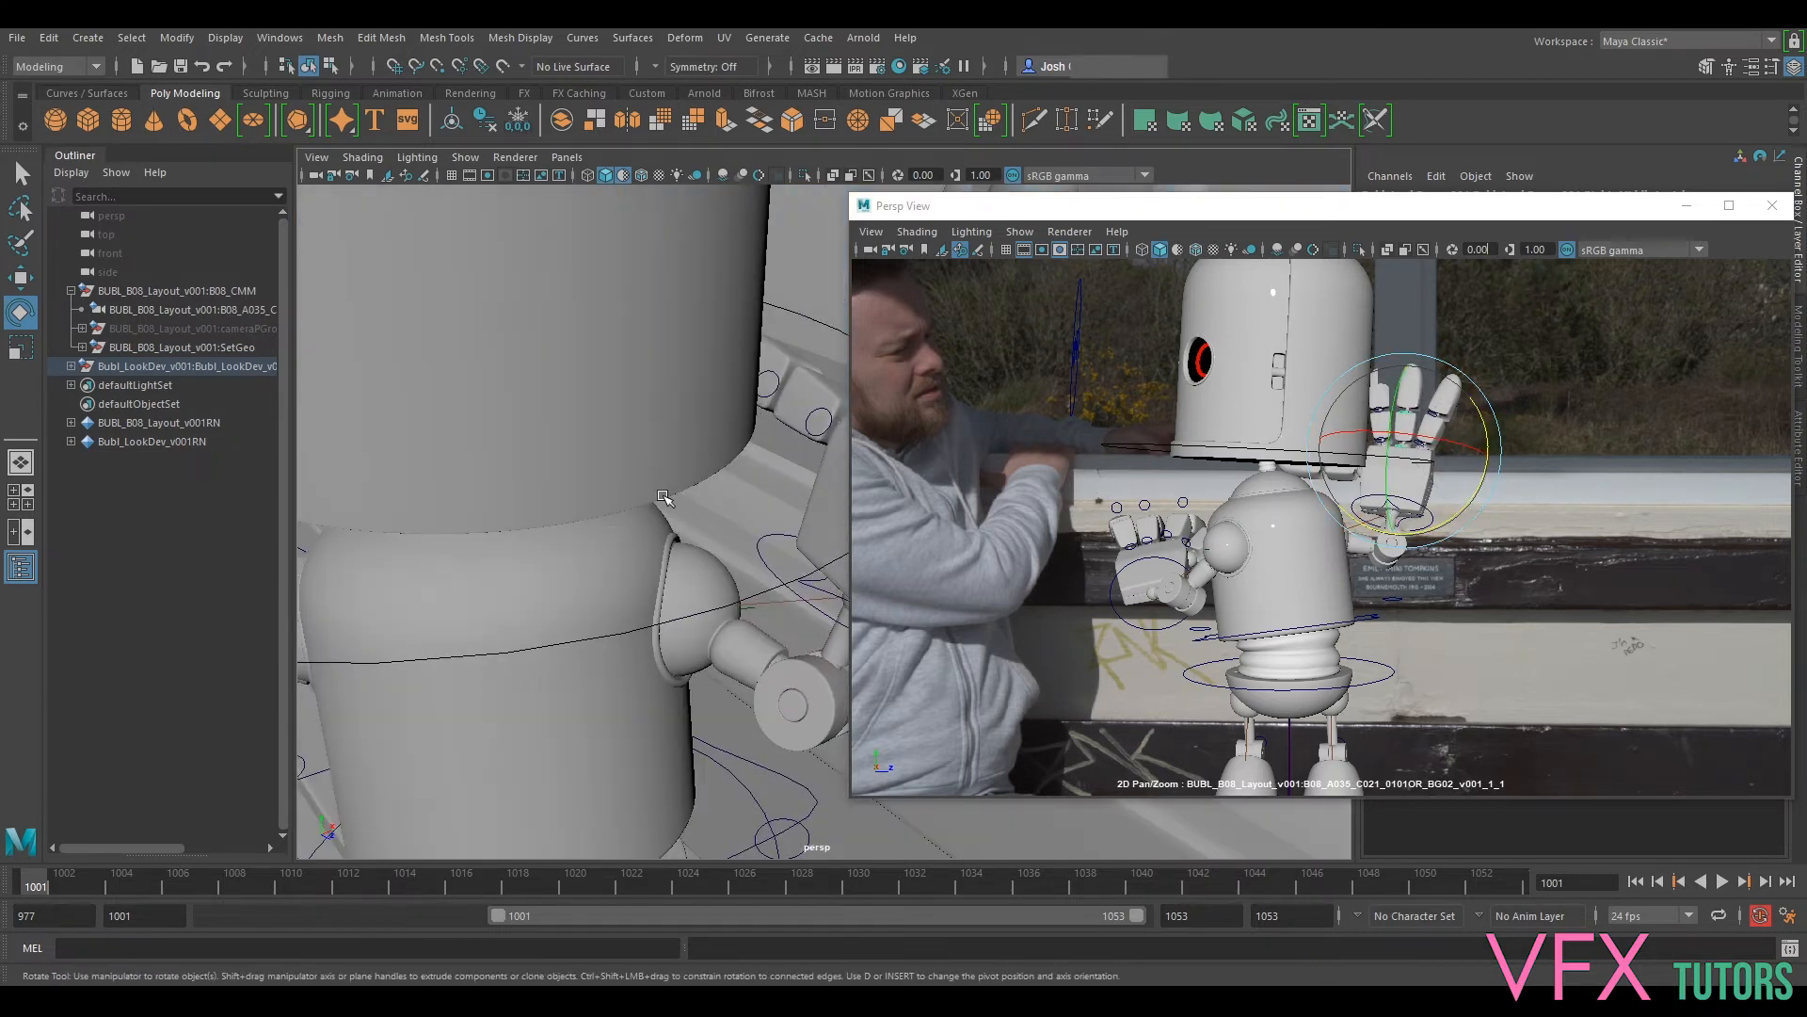
key(f)
alt+drag(690, 484, 795, 496)
alt+middle_drag(795, 496, 233, 493)
alt+right_drag(233, 494, 141, 499)
alt+drag(546, 537, 624, 471)
drag(635, 533, 593, 579)
Step: Rotate the base of the raised hand's outermost finger to spread it away from the other fingers
click(450, 525)
click(609, 687)
drag(609, 686, 612, 698)
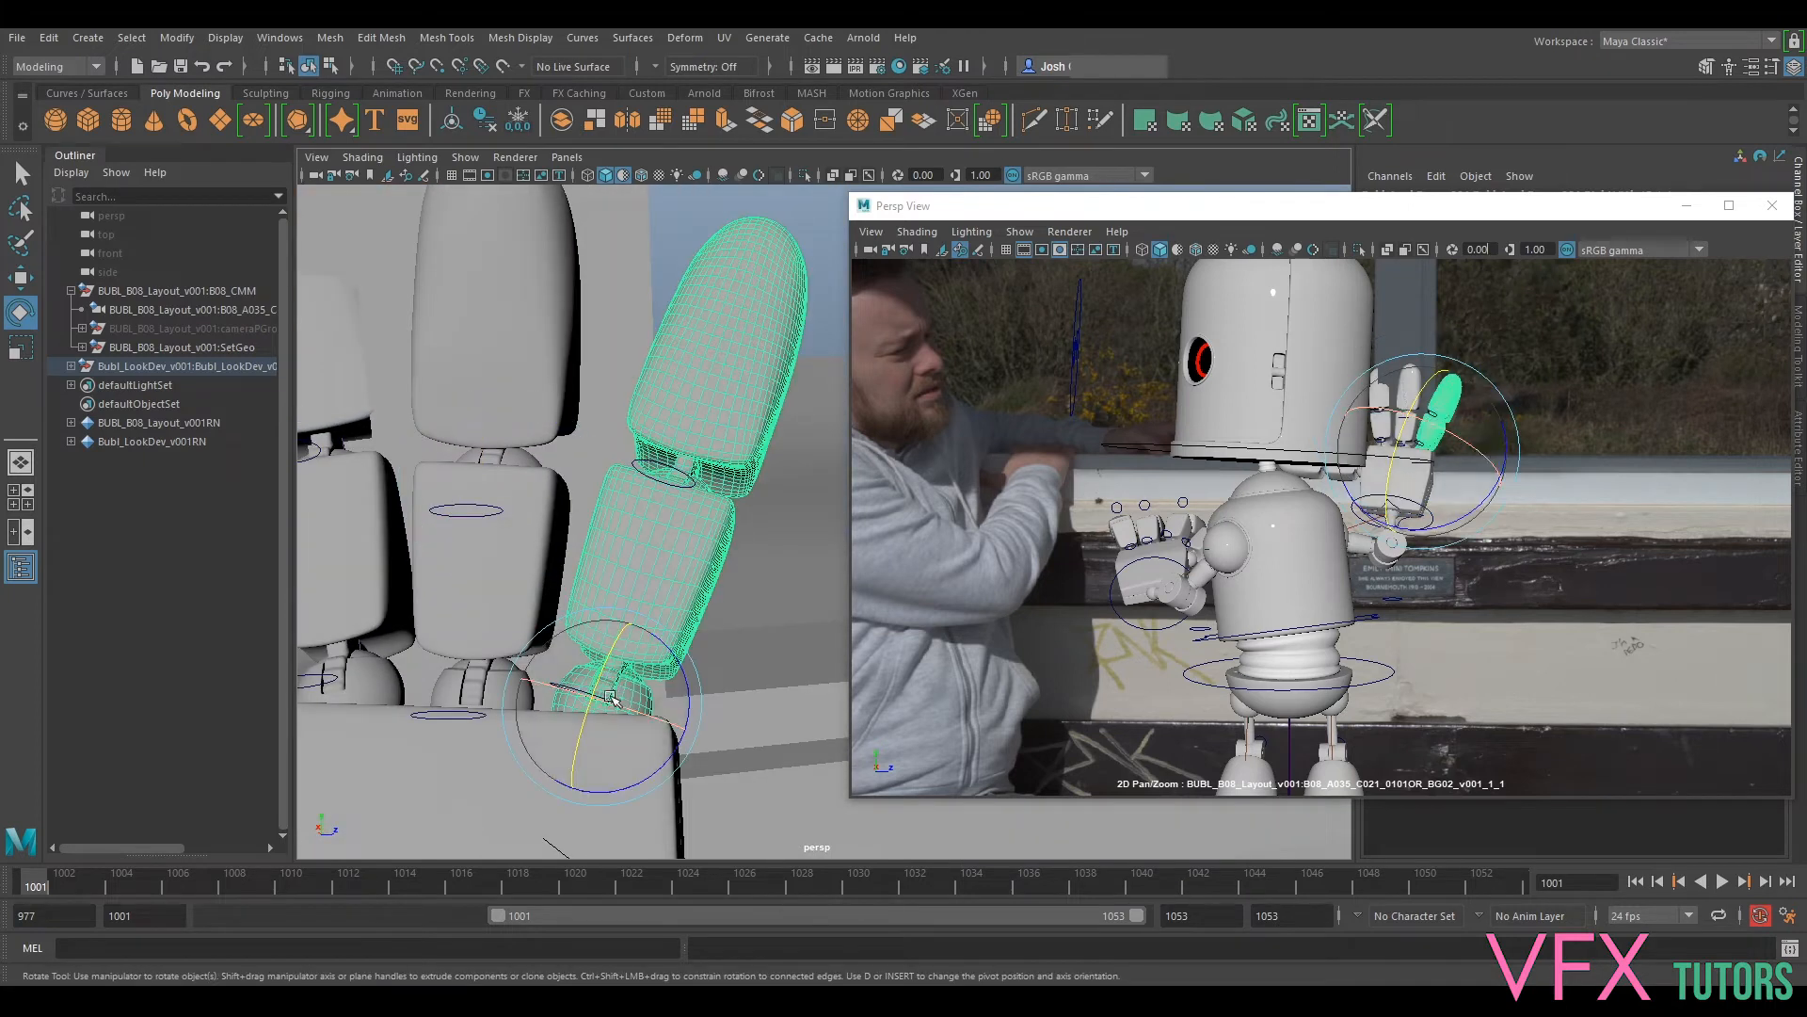
click(717, 726)
alt+middle_drag(716, 727, 776, 609)
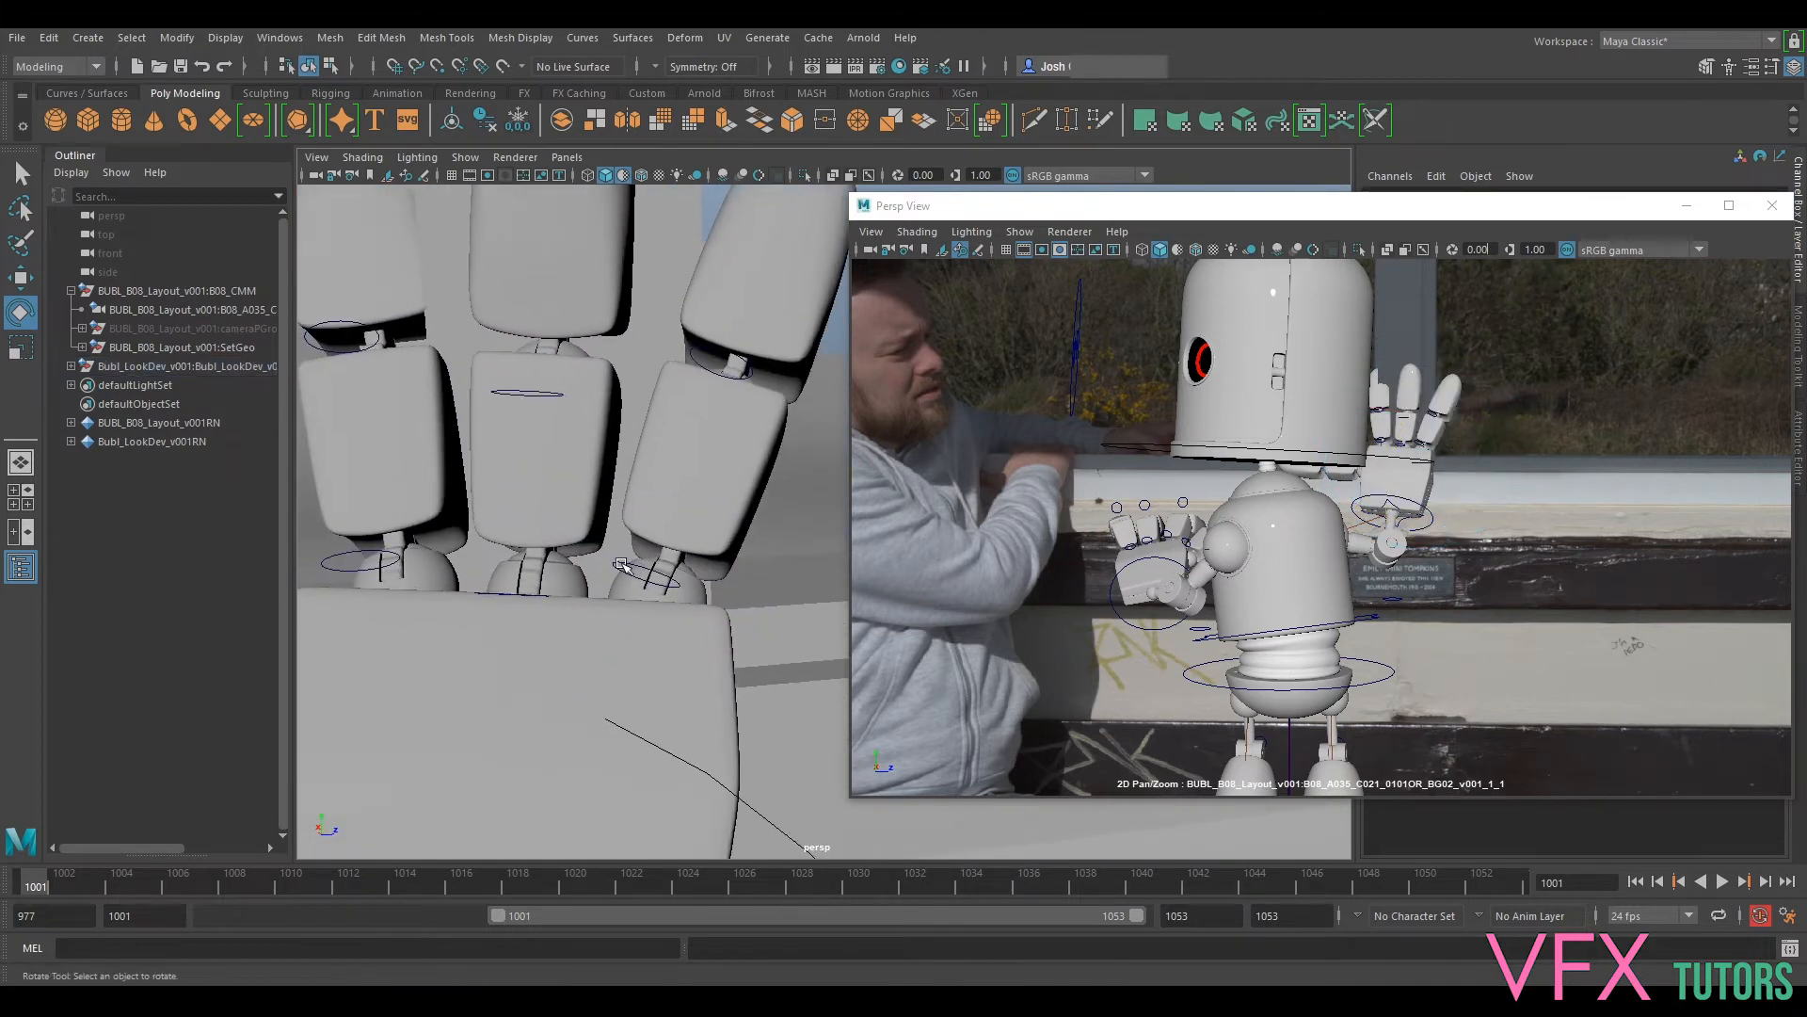
click(623, 566)
drag(655, 616, 602, 595)
alt+middle_drag(603, 595, 631, 581)
alt+drag(607, 573, 720, 606)
Step: Rotate the tip joint of the raised hand's outermost finger to bend it
click(627, 546)
alt+drag(630, 546, 727, 551)
key(w)
click(748, 474)
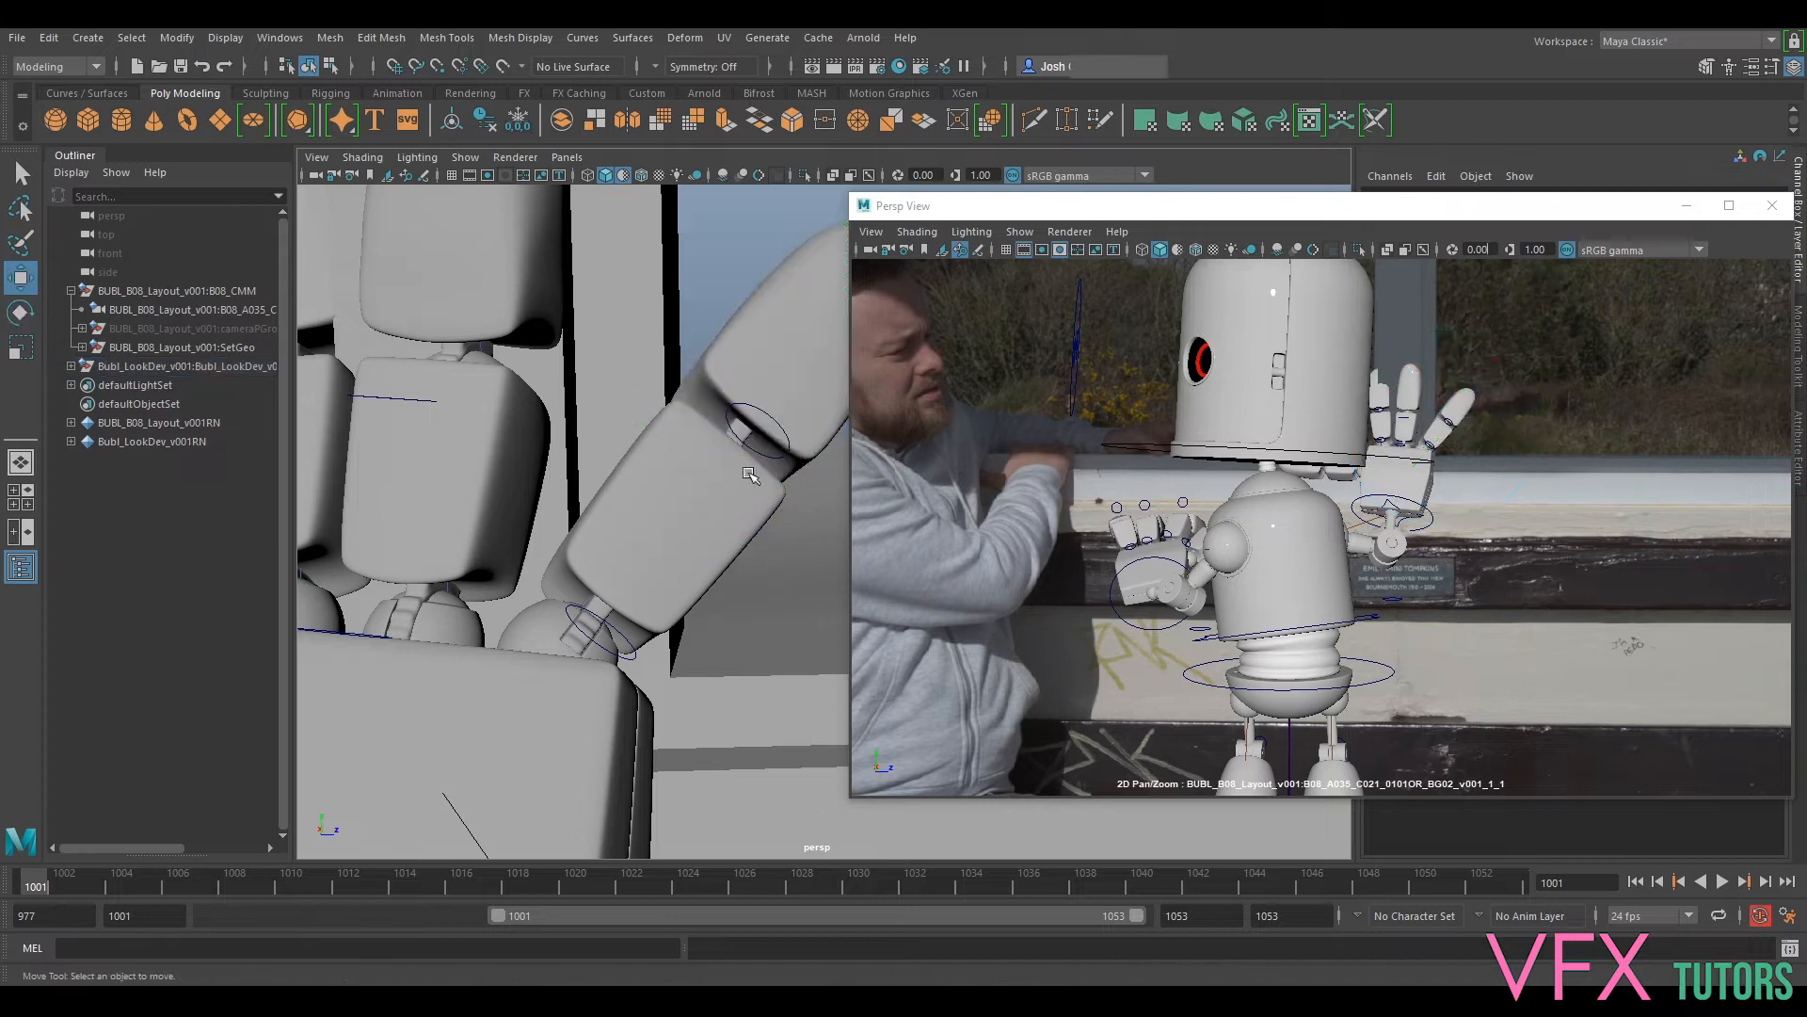
click(763, 410)
alt+drag(805, 520, 753, 530)
click(757, 500)
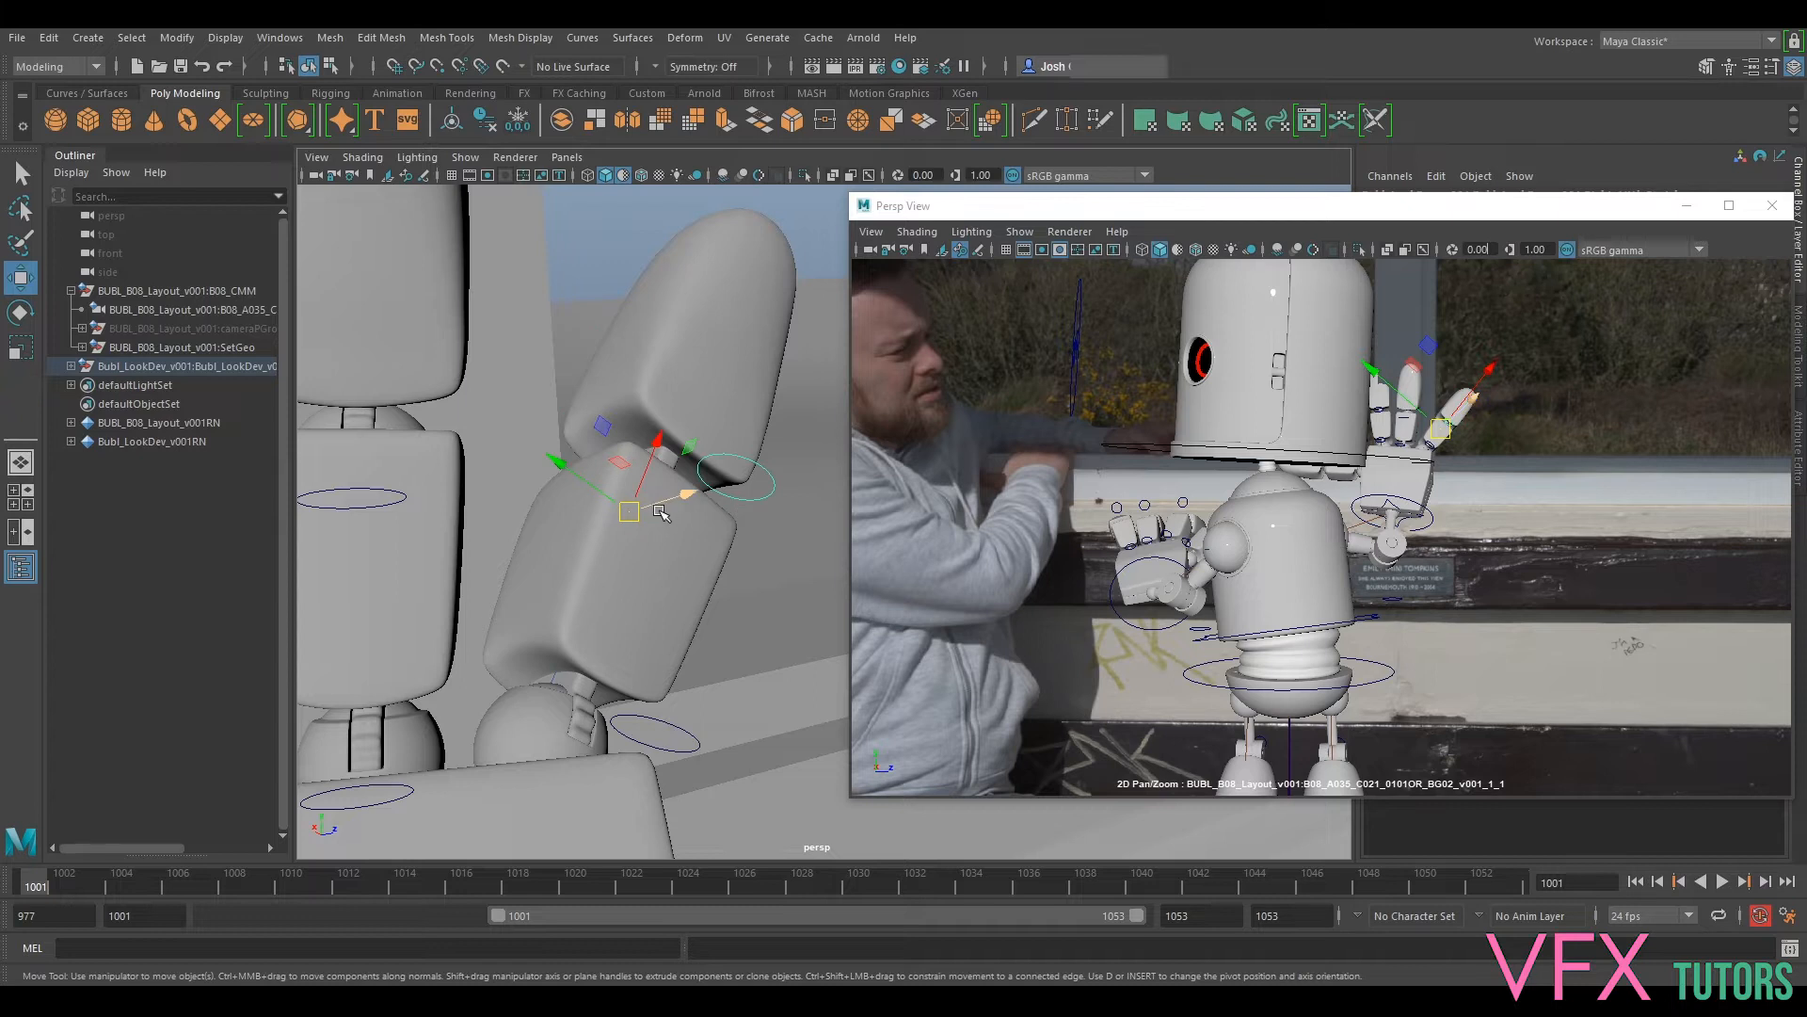
key(e)
drag(687, 528, 530, 514)
alt+middle_drag(561, 513, 662, 580)
alt+drag(662, 580, 694, 571)
drag(674, 474, 621, 508)
Step: Adjust the outermost finger's joints on the raised hand so it stands upright beside the middle finger
click(487, 613)
drag(489, 614, 748, 670)
drag(749, 811, 749, 657)
click(716, 526)
drag(719, 533, 530, 532)
alt+middle_drag(530, 532, 466, 603)
alt+right_drag(635, 630, 690, 639)
alt+drag(690, 638, 743, 645)
alt+middle_drag(744, 644, 711, 479)
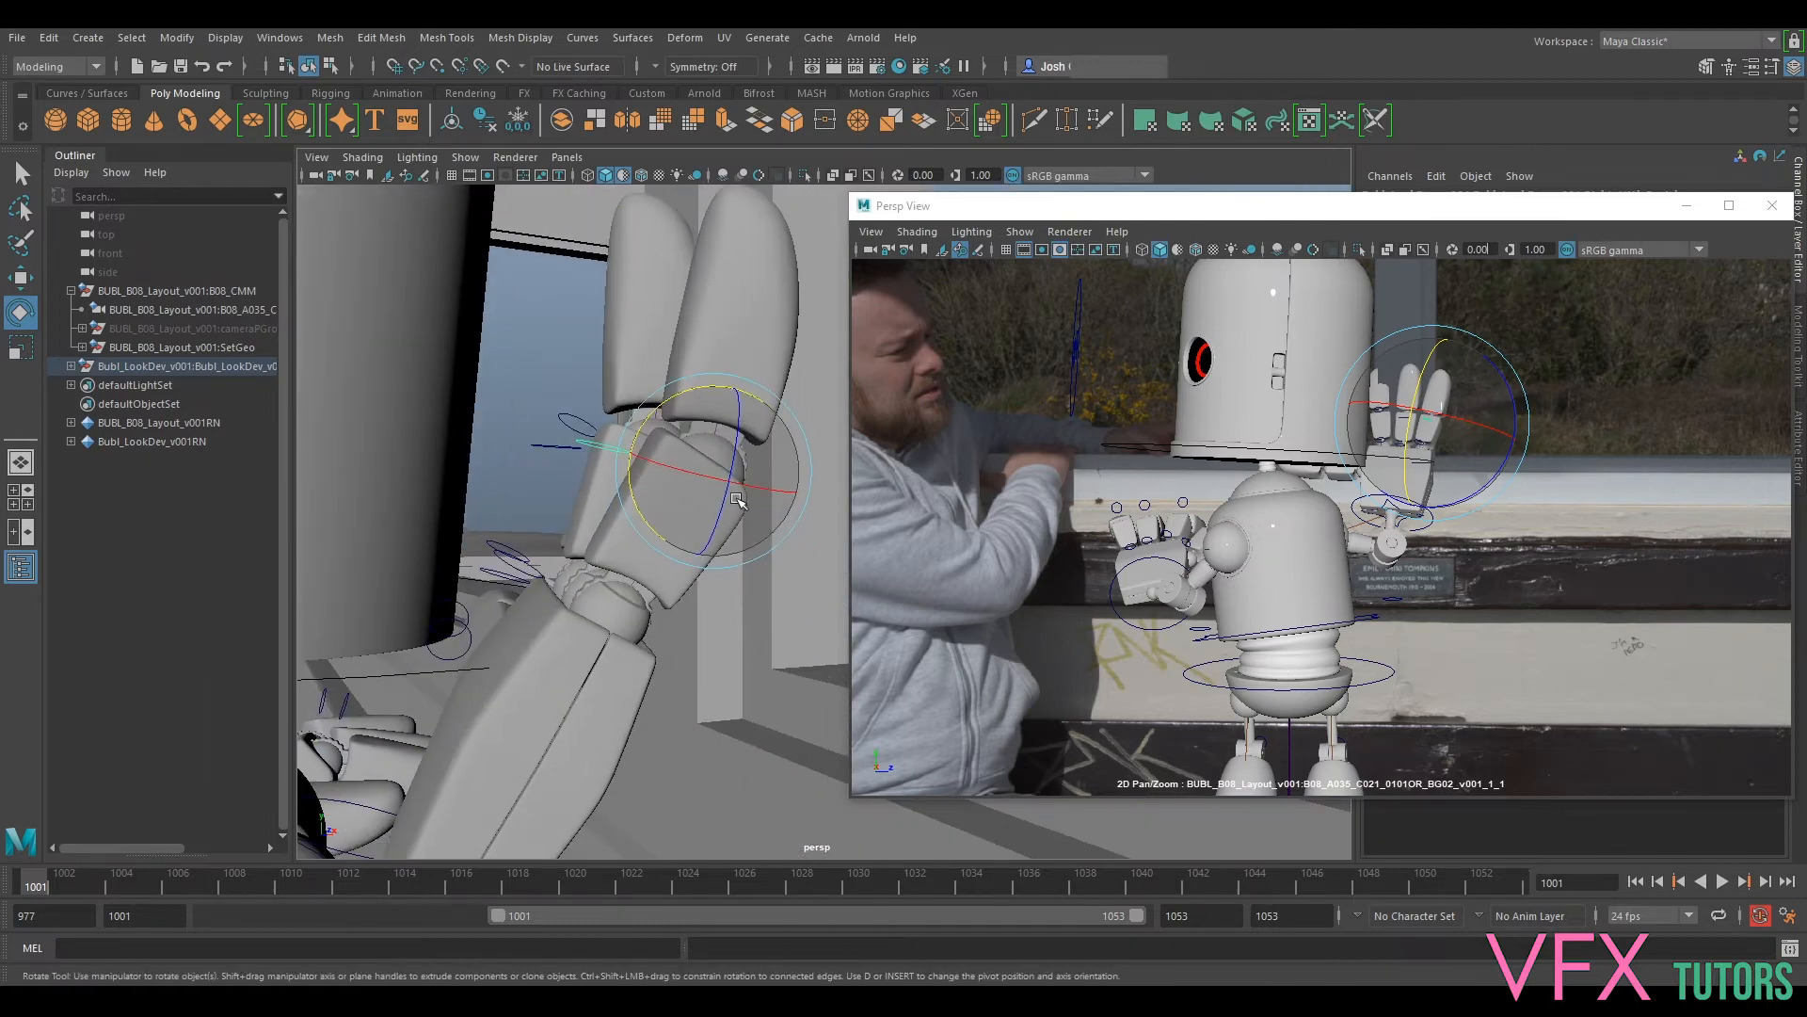
alt+drag(494, 581, 640, 595)
click(523, 587)
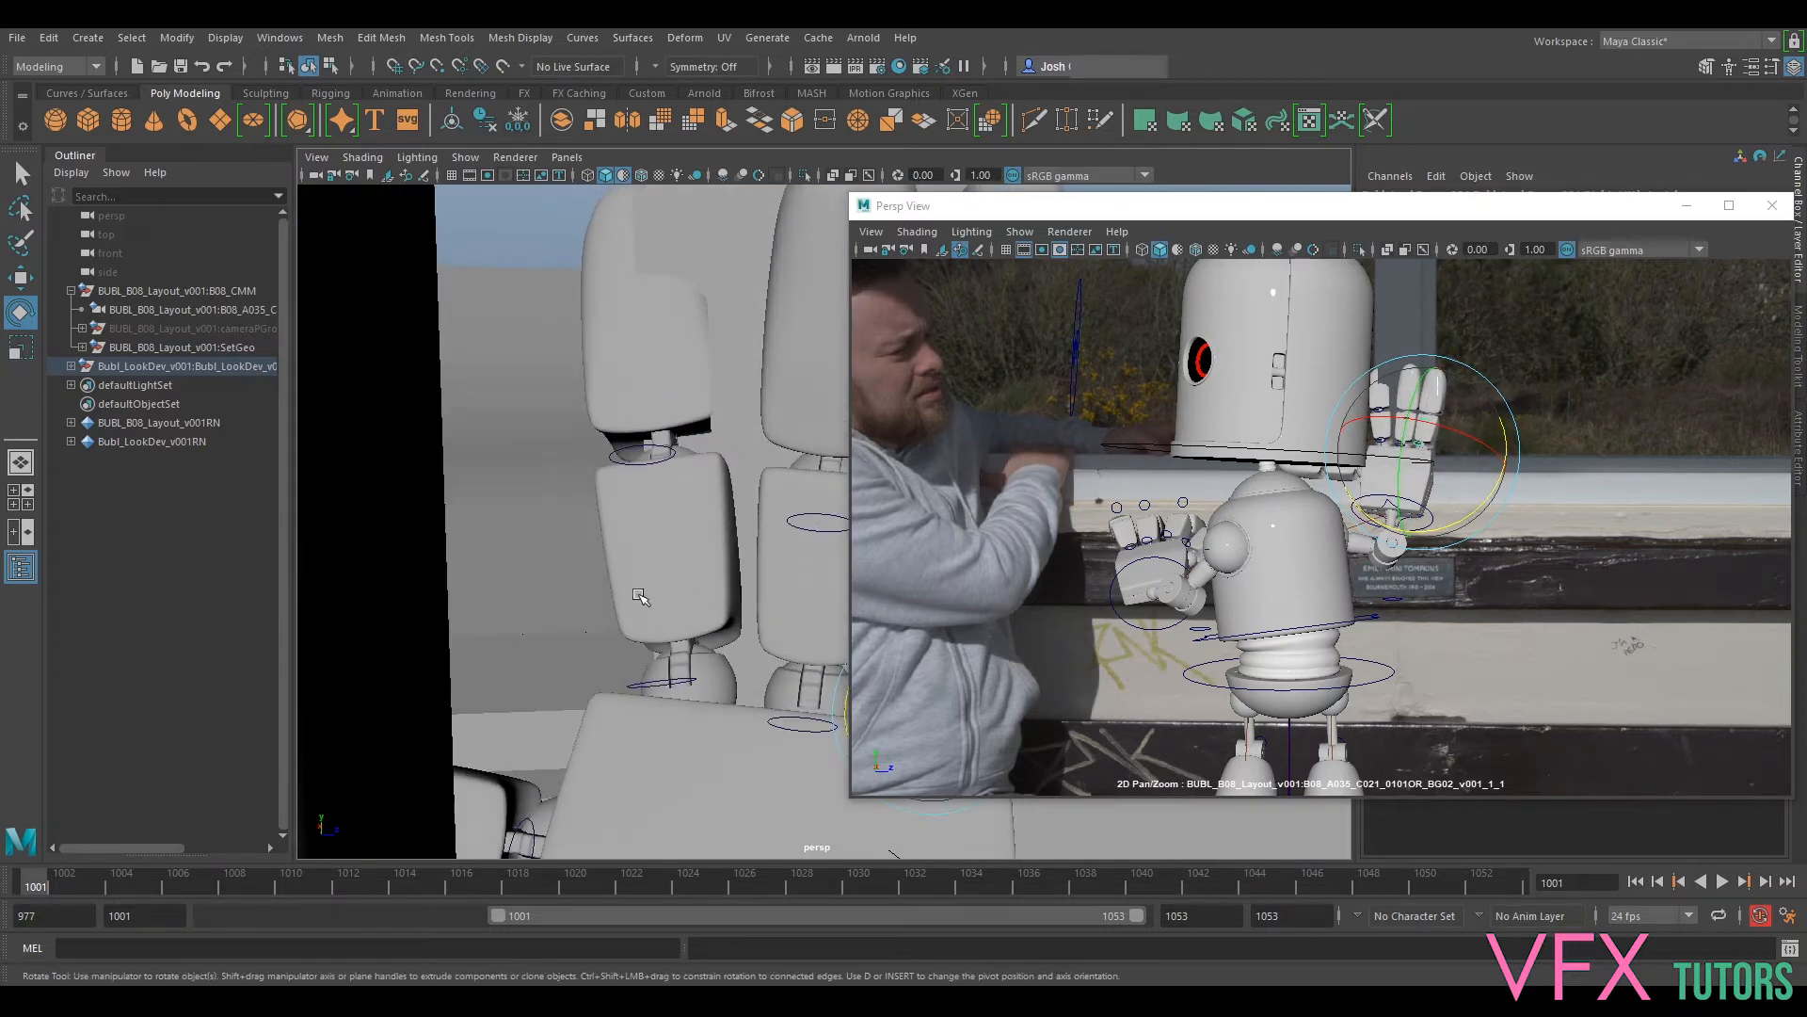
Step: Rotate the base and tip joints of the raised hand's finger nearest the robot's head
click(664, 680)
drag(771, 688, 457, 527)
mouse_move(753, 557)
mouse_down()
mouse_move(791, 573)
mouse_move(759, 561)
mouse_up()
mouse_move(759, 561)
alt+mouse_down()
mouse_move(692, 567)
mouse_move(749, 560)
alt+mouse_up()
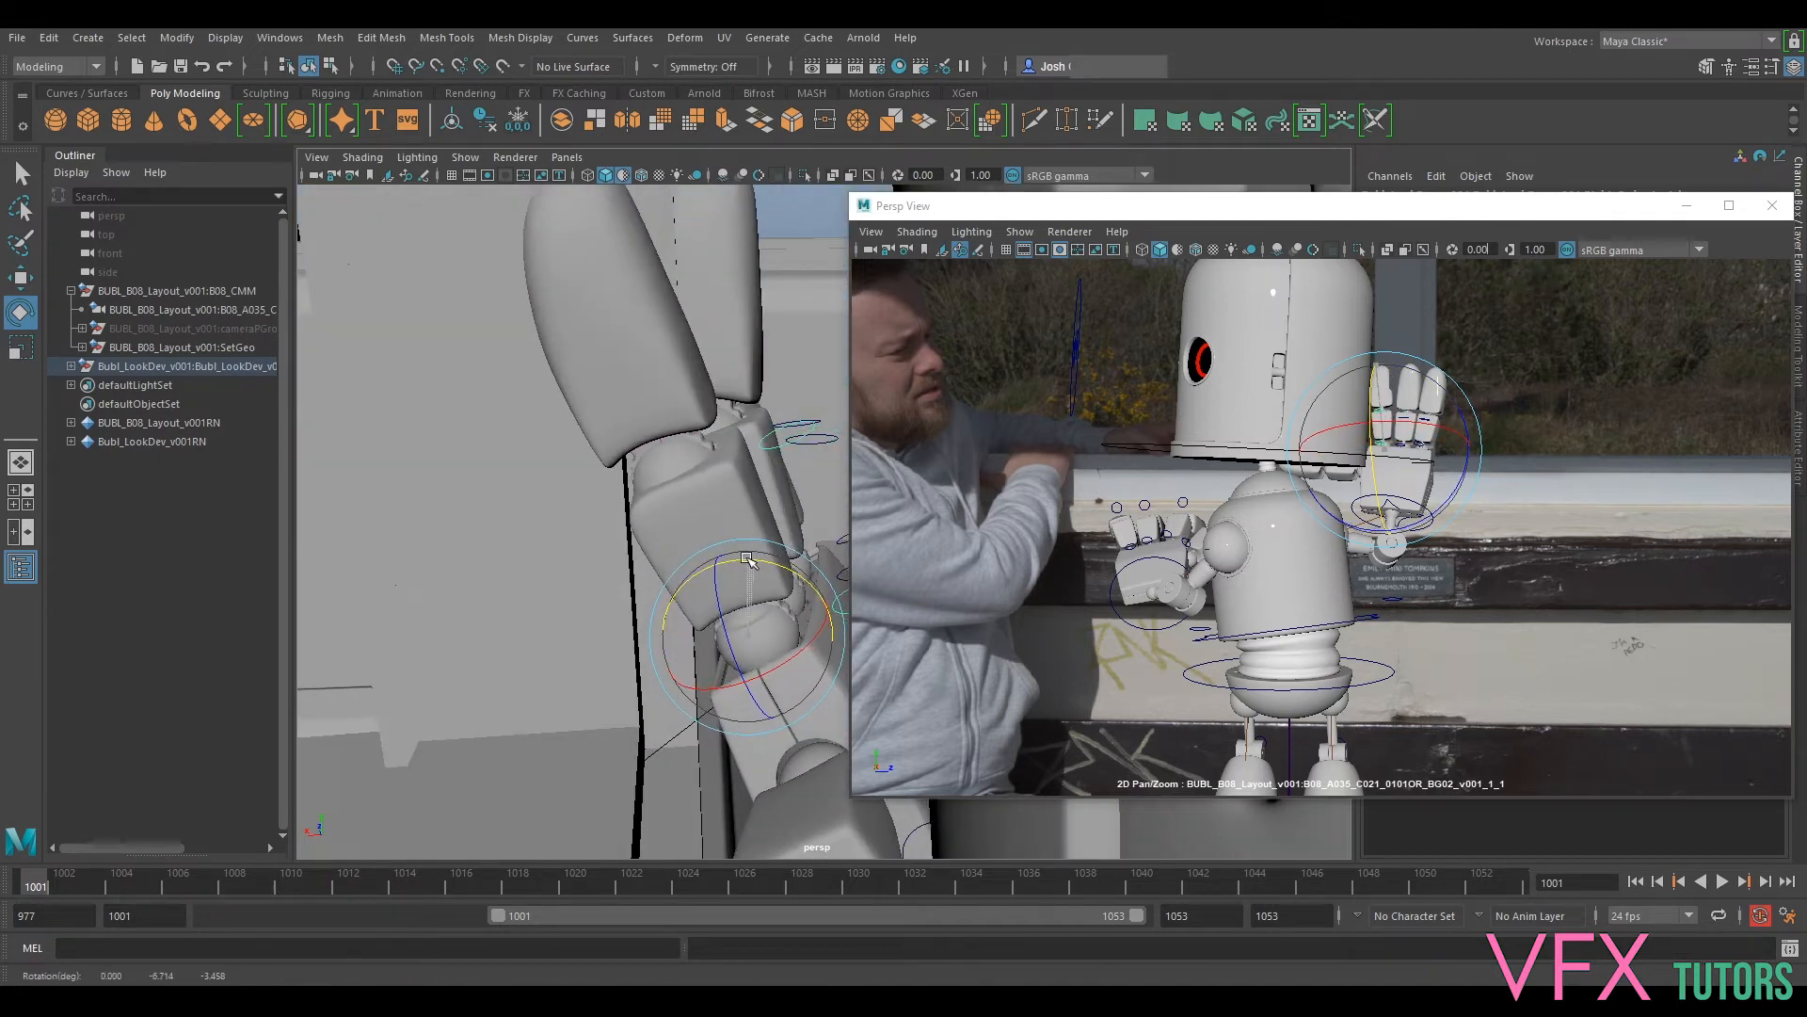
click(780, 445)
drag(708, 403, 733, 435)
alt+right_drag(733, 435, 527, 518)
alt+drag(676, 521, 618, 569)
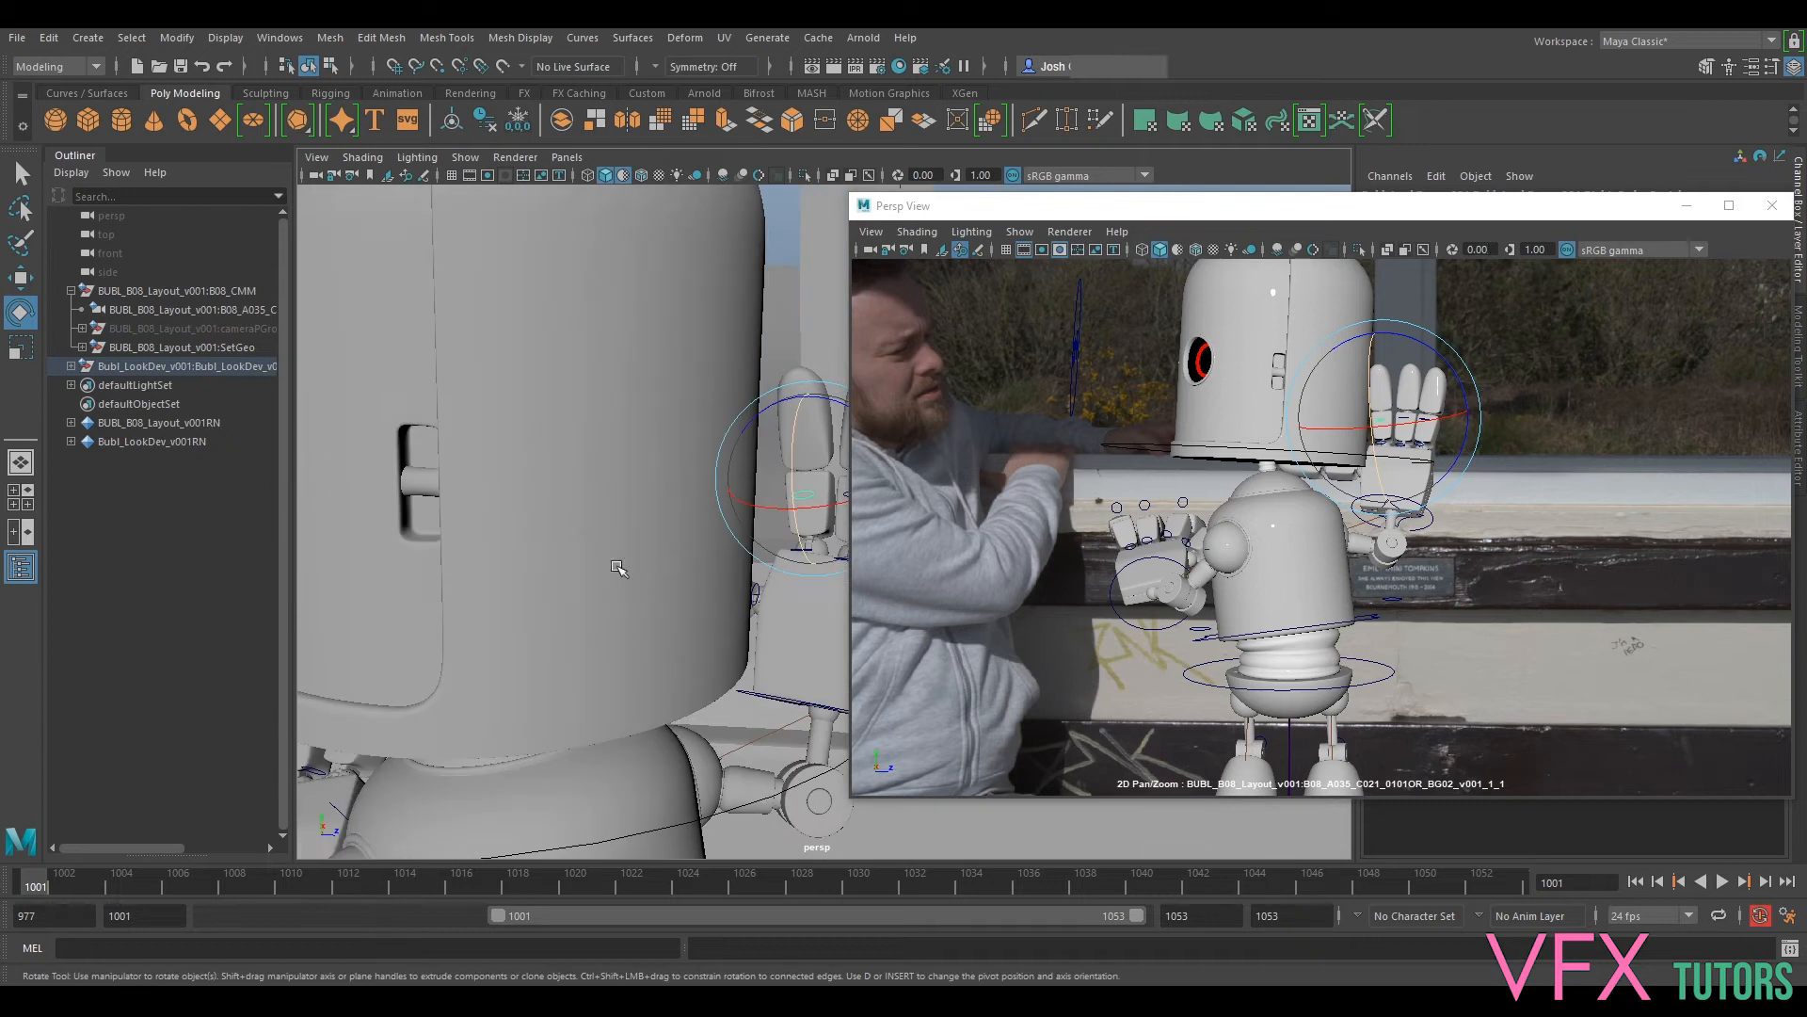
Step: Rotate the thumb on the side of the raised hand nearest the robot's head
alt+right_drag(617, 569, 888, 577)
alt+middle_drag(888, 577, 696, 557)
mouse_move(696, 557)
alt+mouse_down()
mouse_move(693, 579)
mouse_move(723, 557)
alt+mouse_up()
click(710, 560)
drag(646, 613, 814, 624)
drag(765, 552, 706, 456)
click(832, 511)
alt+middle_drag(706, 455, 568, 514)
alt+drag(569, 514, 649, 415)
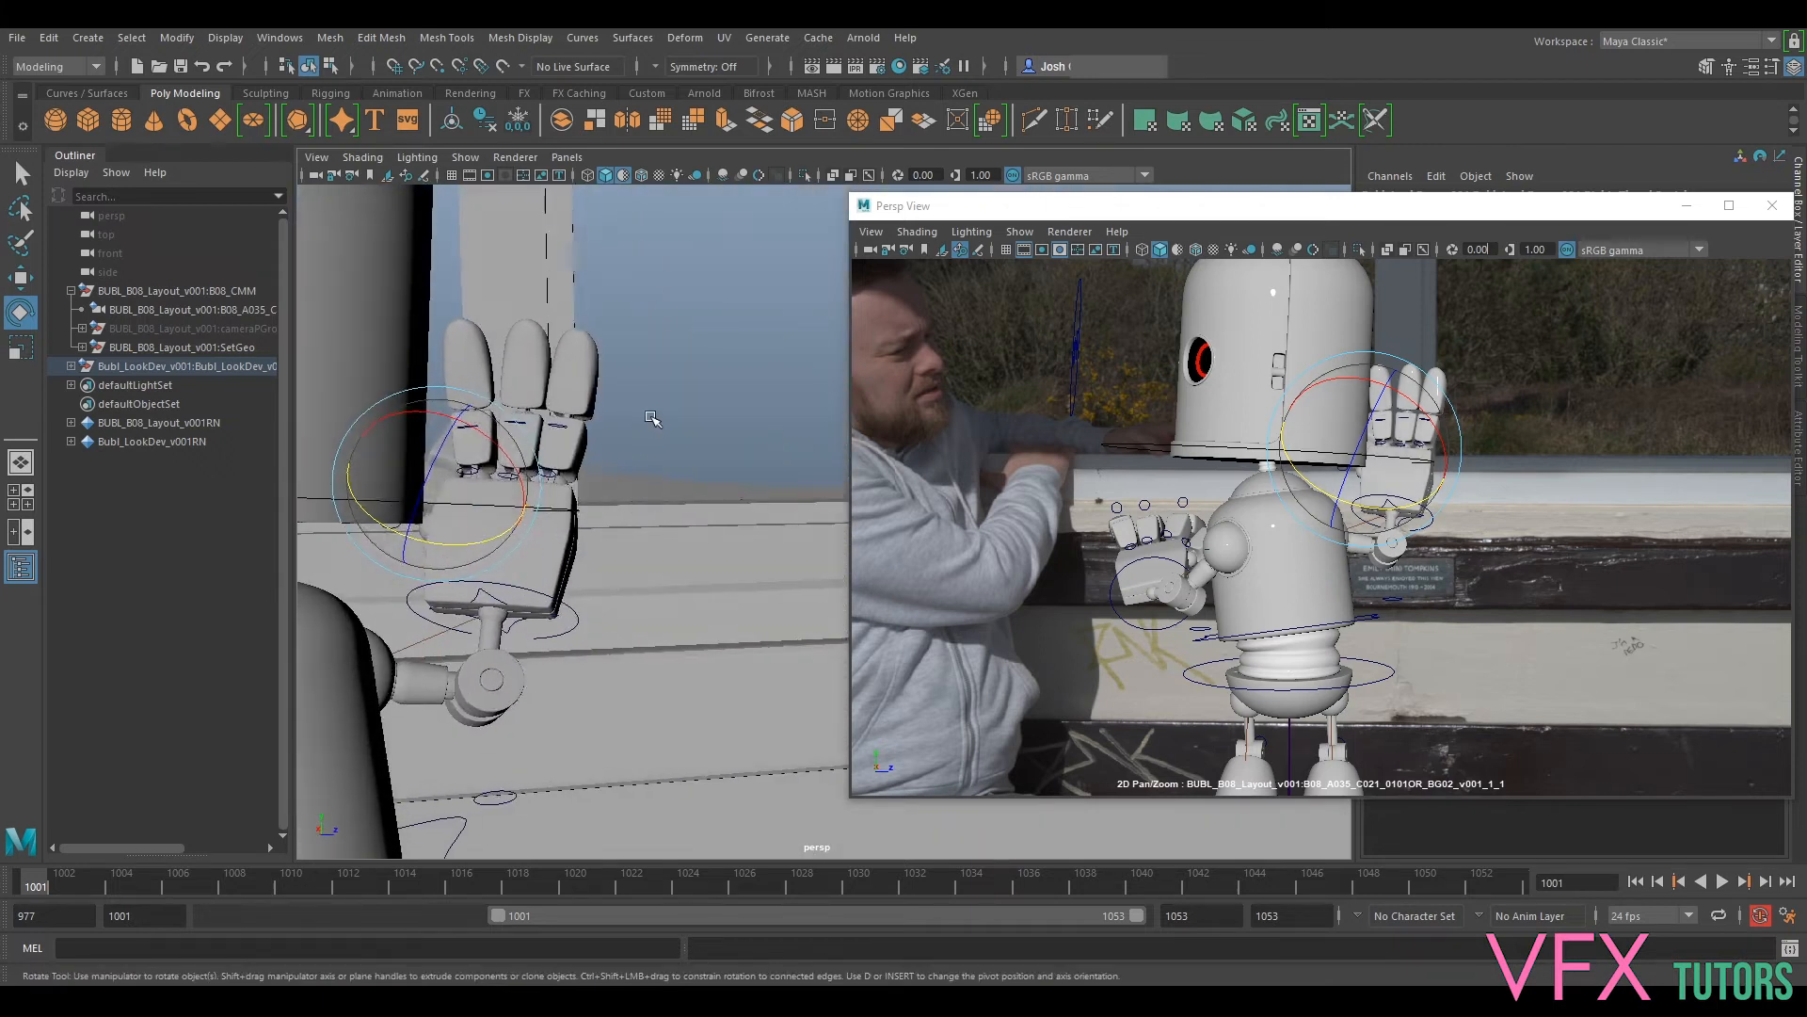
key(bracketleft)
key(bracketleft)
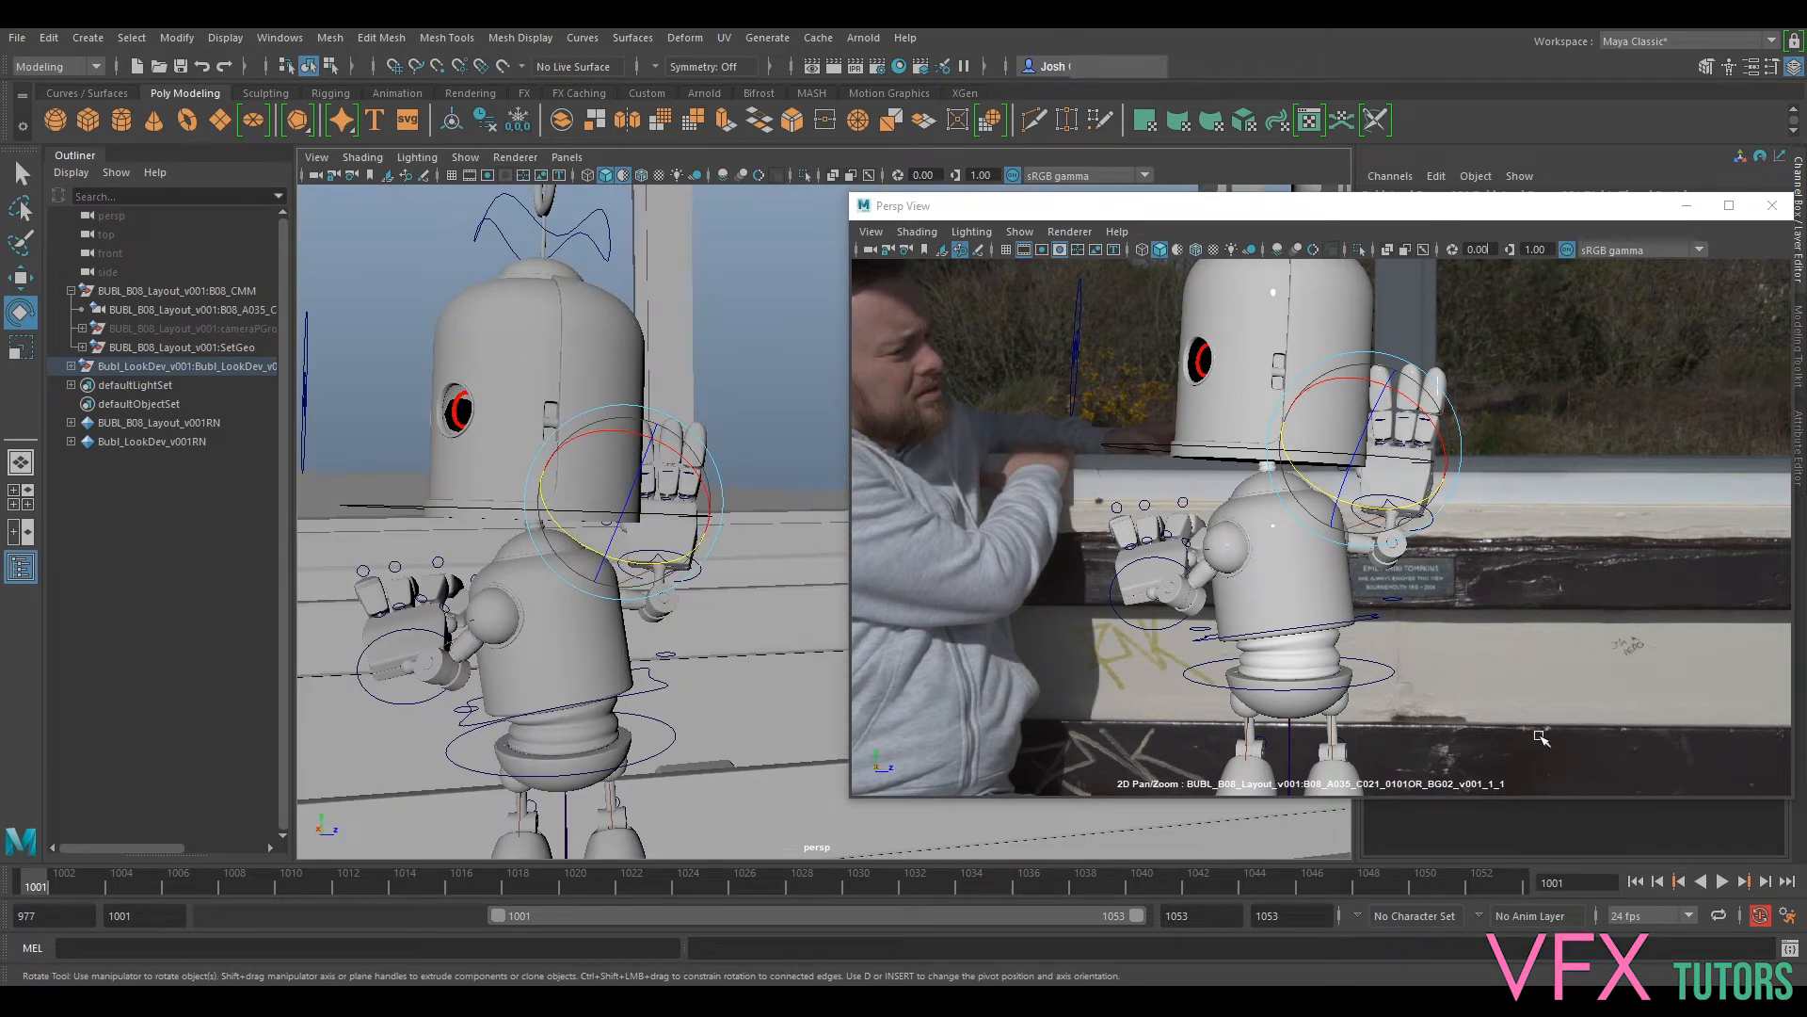
Step: Rotate the robot's waist control to adjust the upper body's lean and facing direction
click(1373, 684)
drag(1369, 674, 1344, 638)
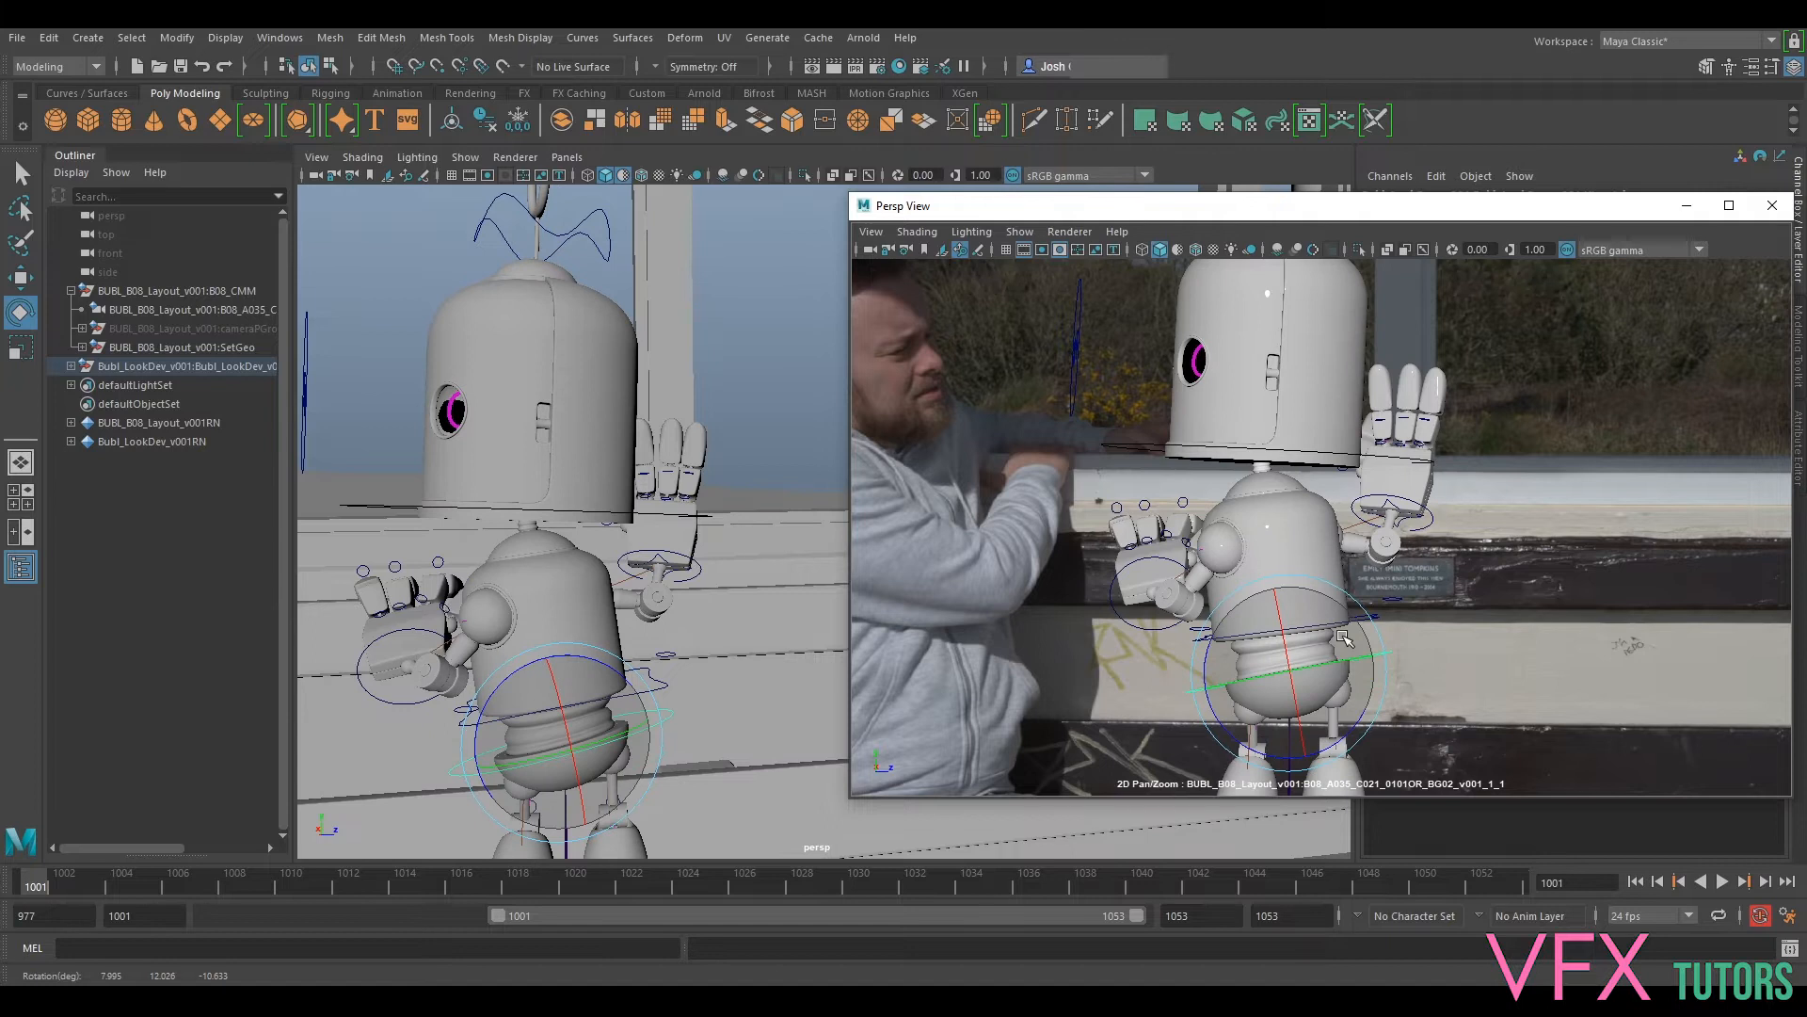
drag(1204, 659, 1292, 666)
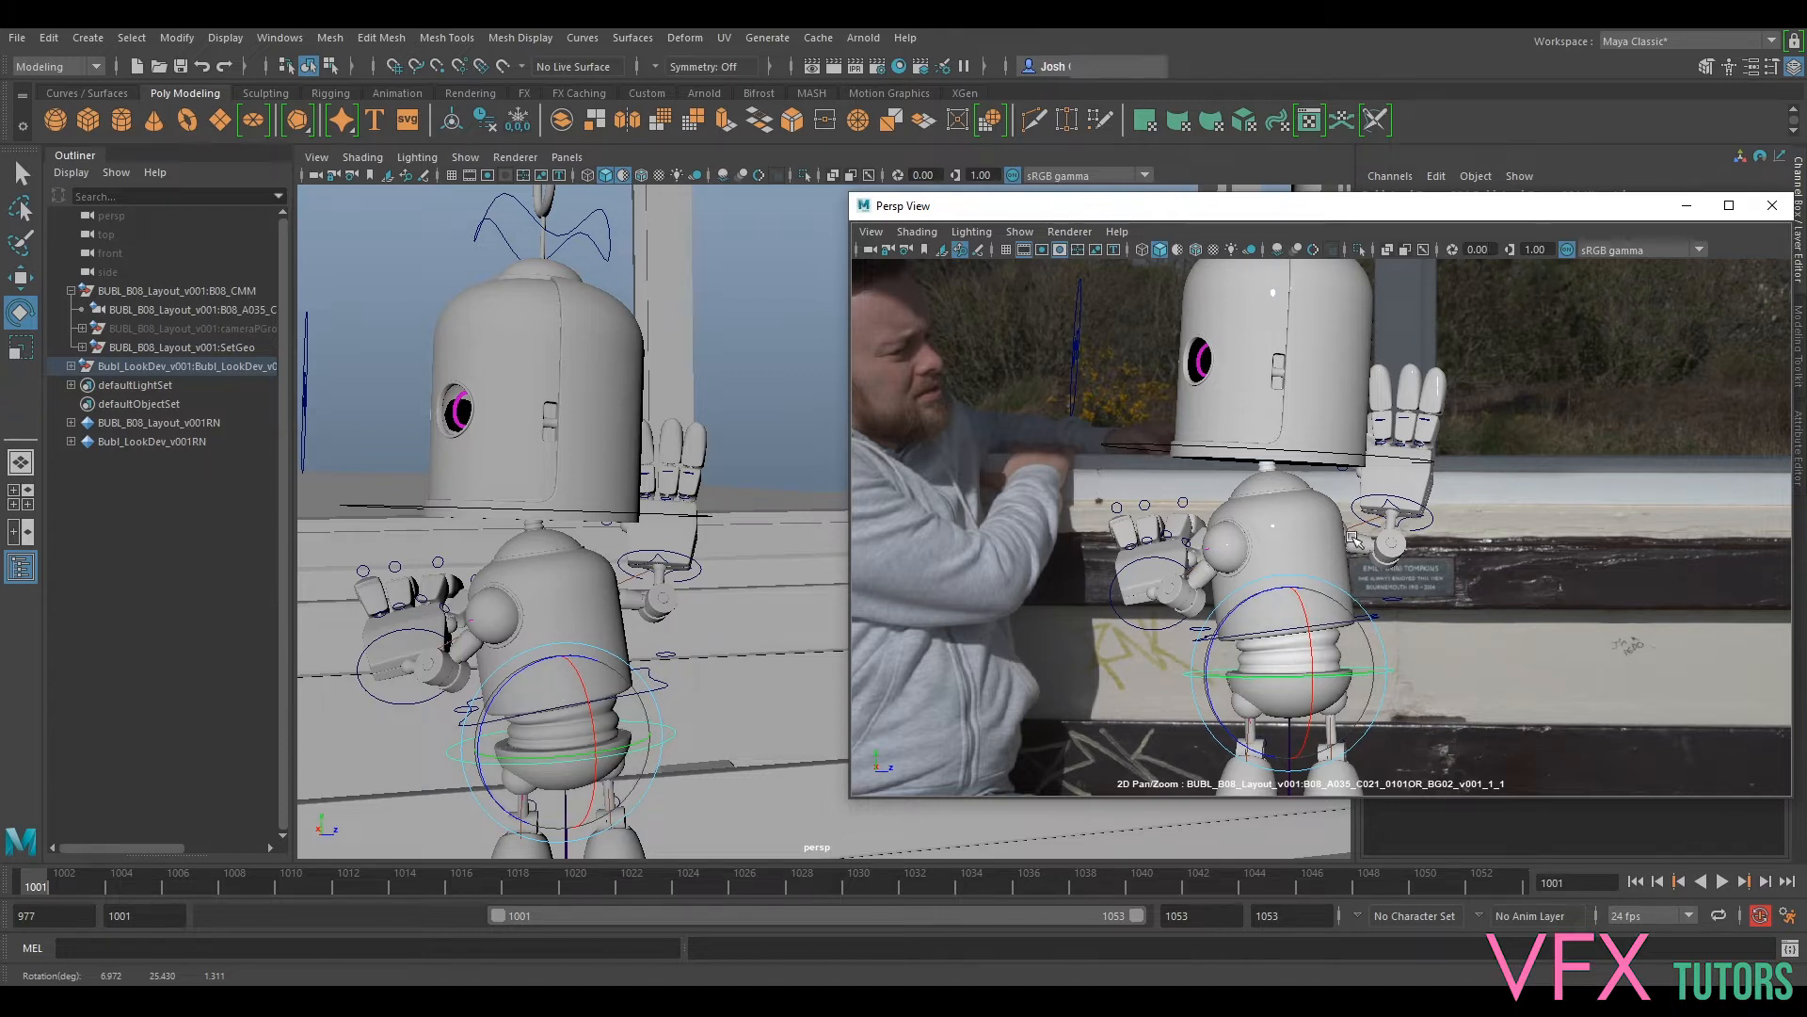
Step: Turn off 2D pan/zoom in the camera view to frame the full plate, and enable multisample anti-aliasing
key(backslash)
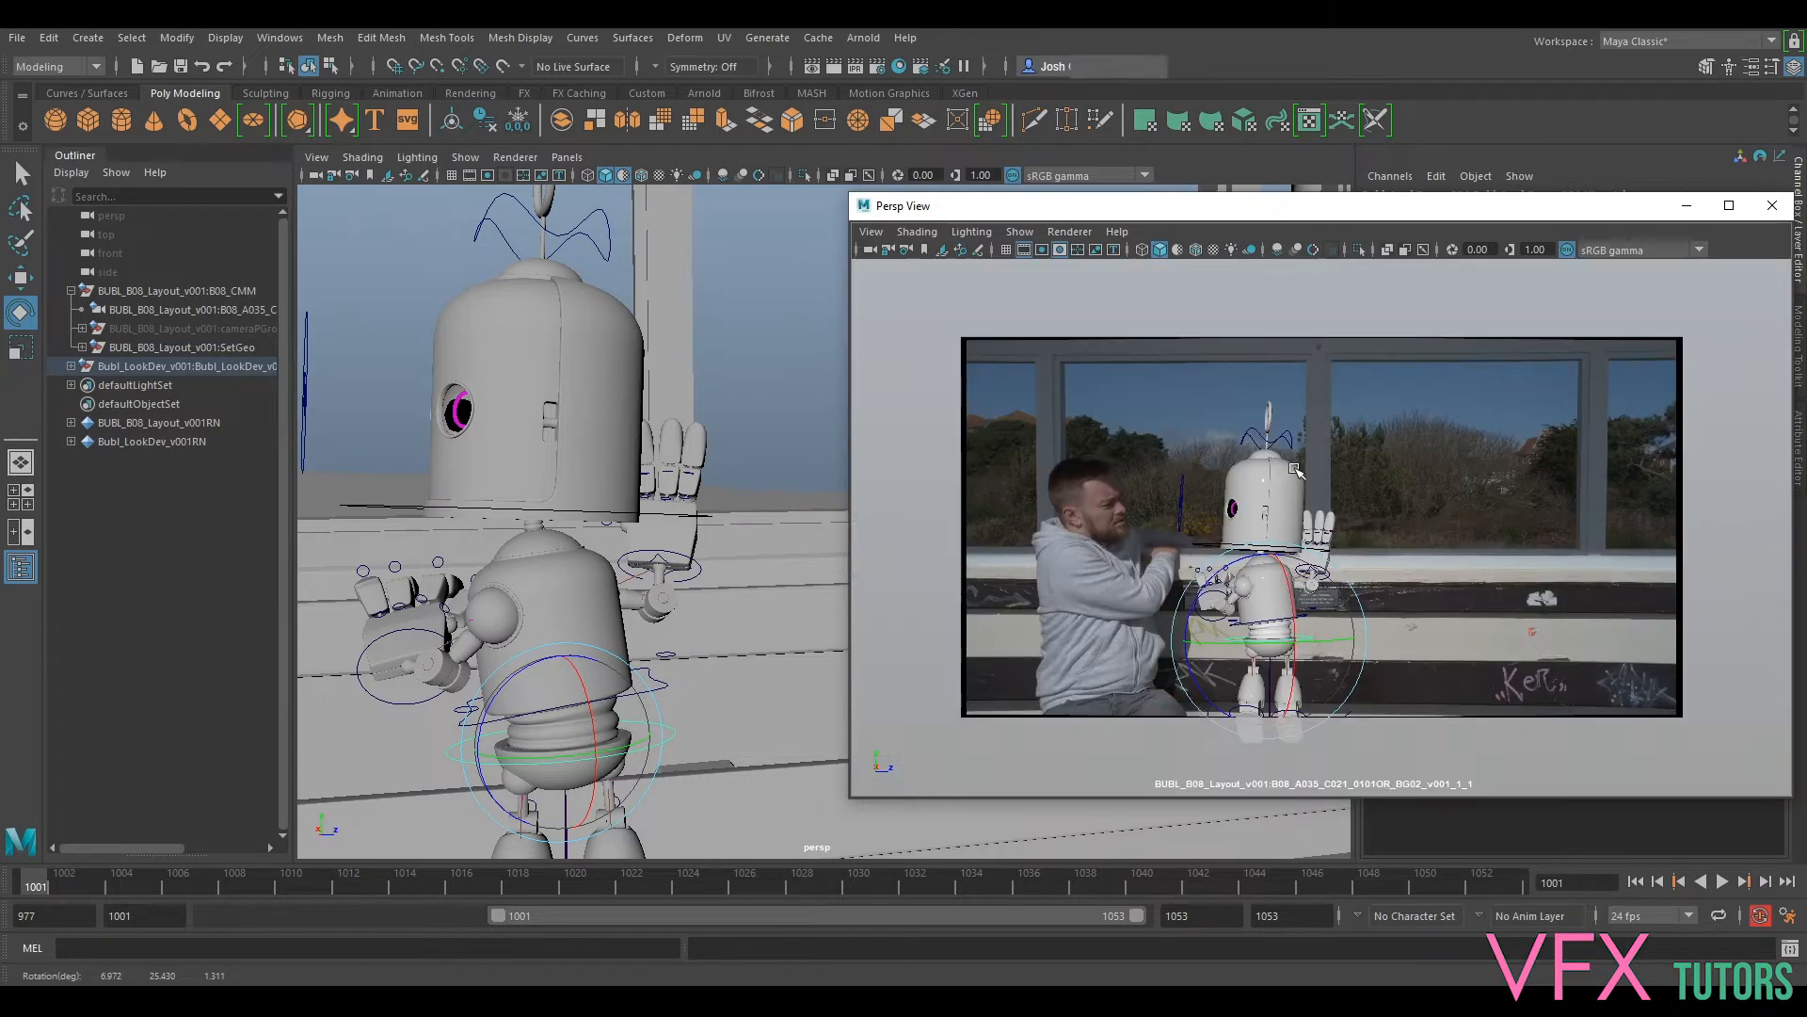
click(1430, 469)
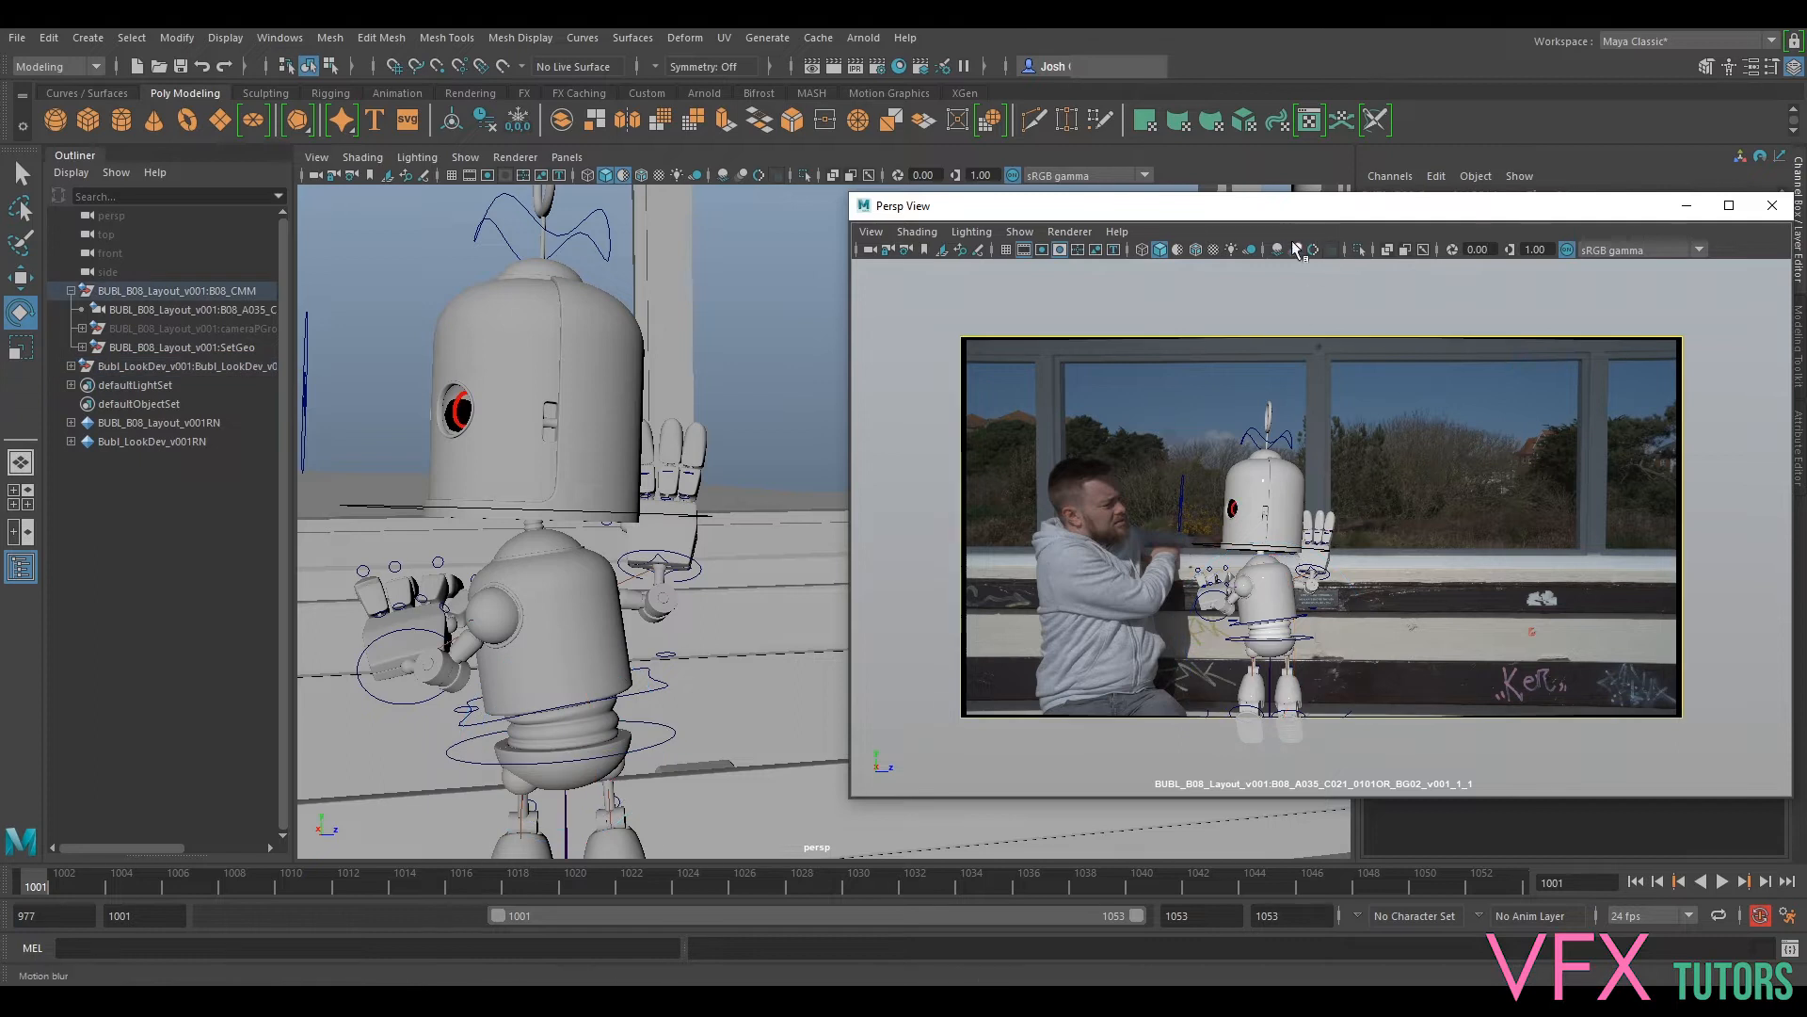
click(1314, 252)
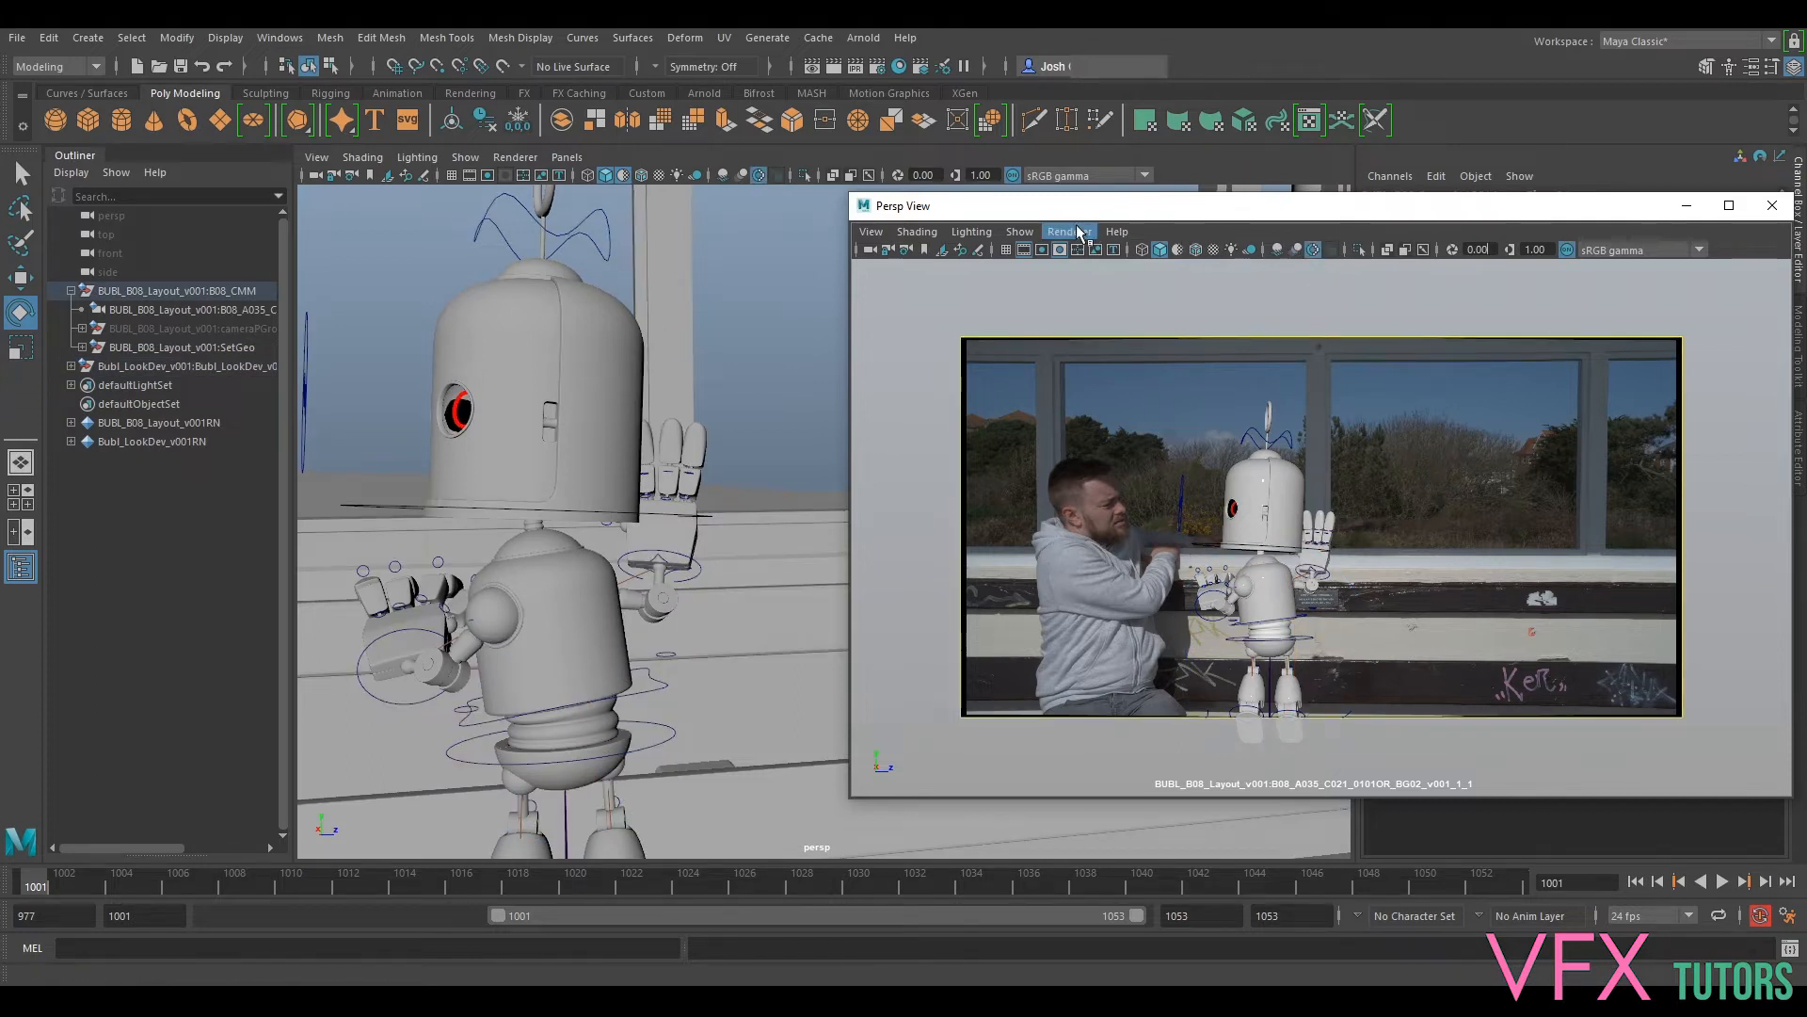
Step: Hide the NURBS curves in the camera view to check the robot's pose, and show them again
click(1019, 231)
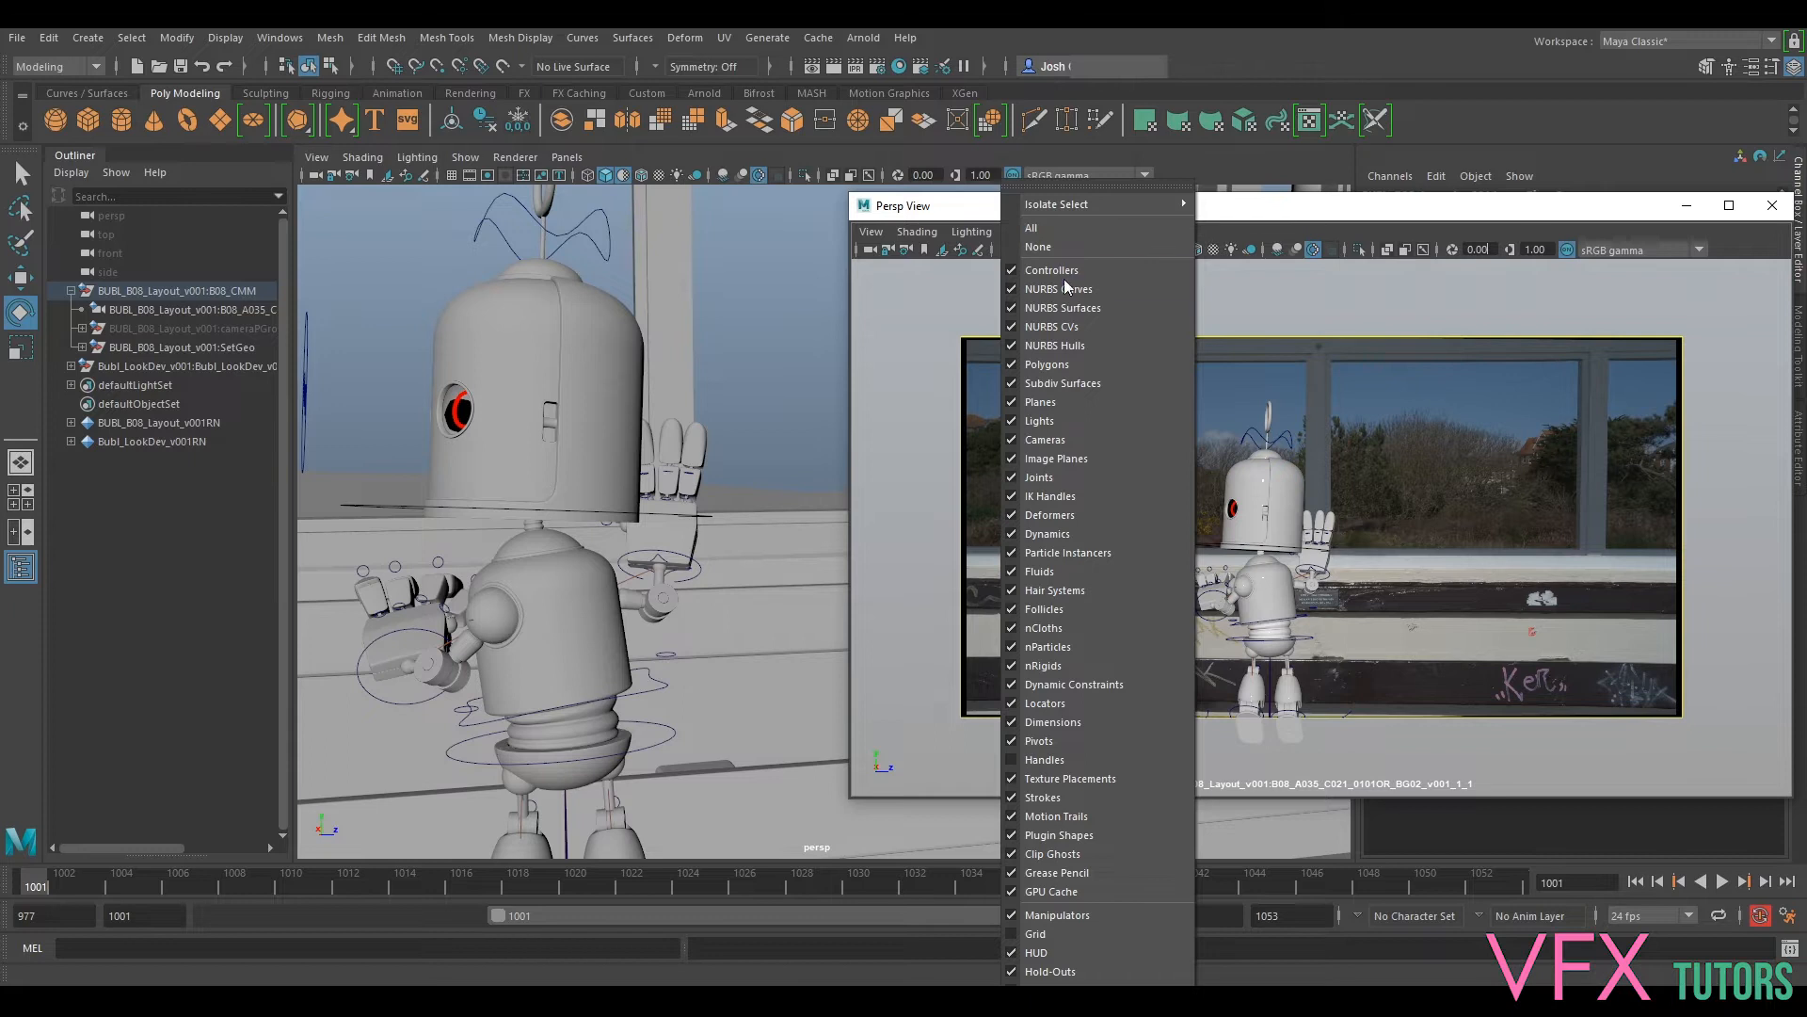
click(1073, 289)
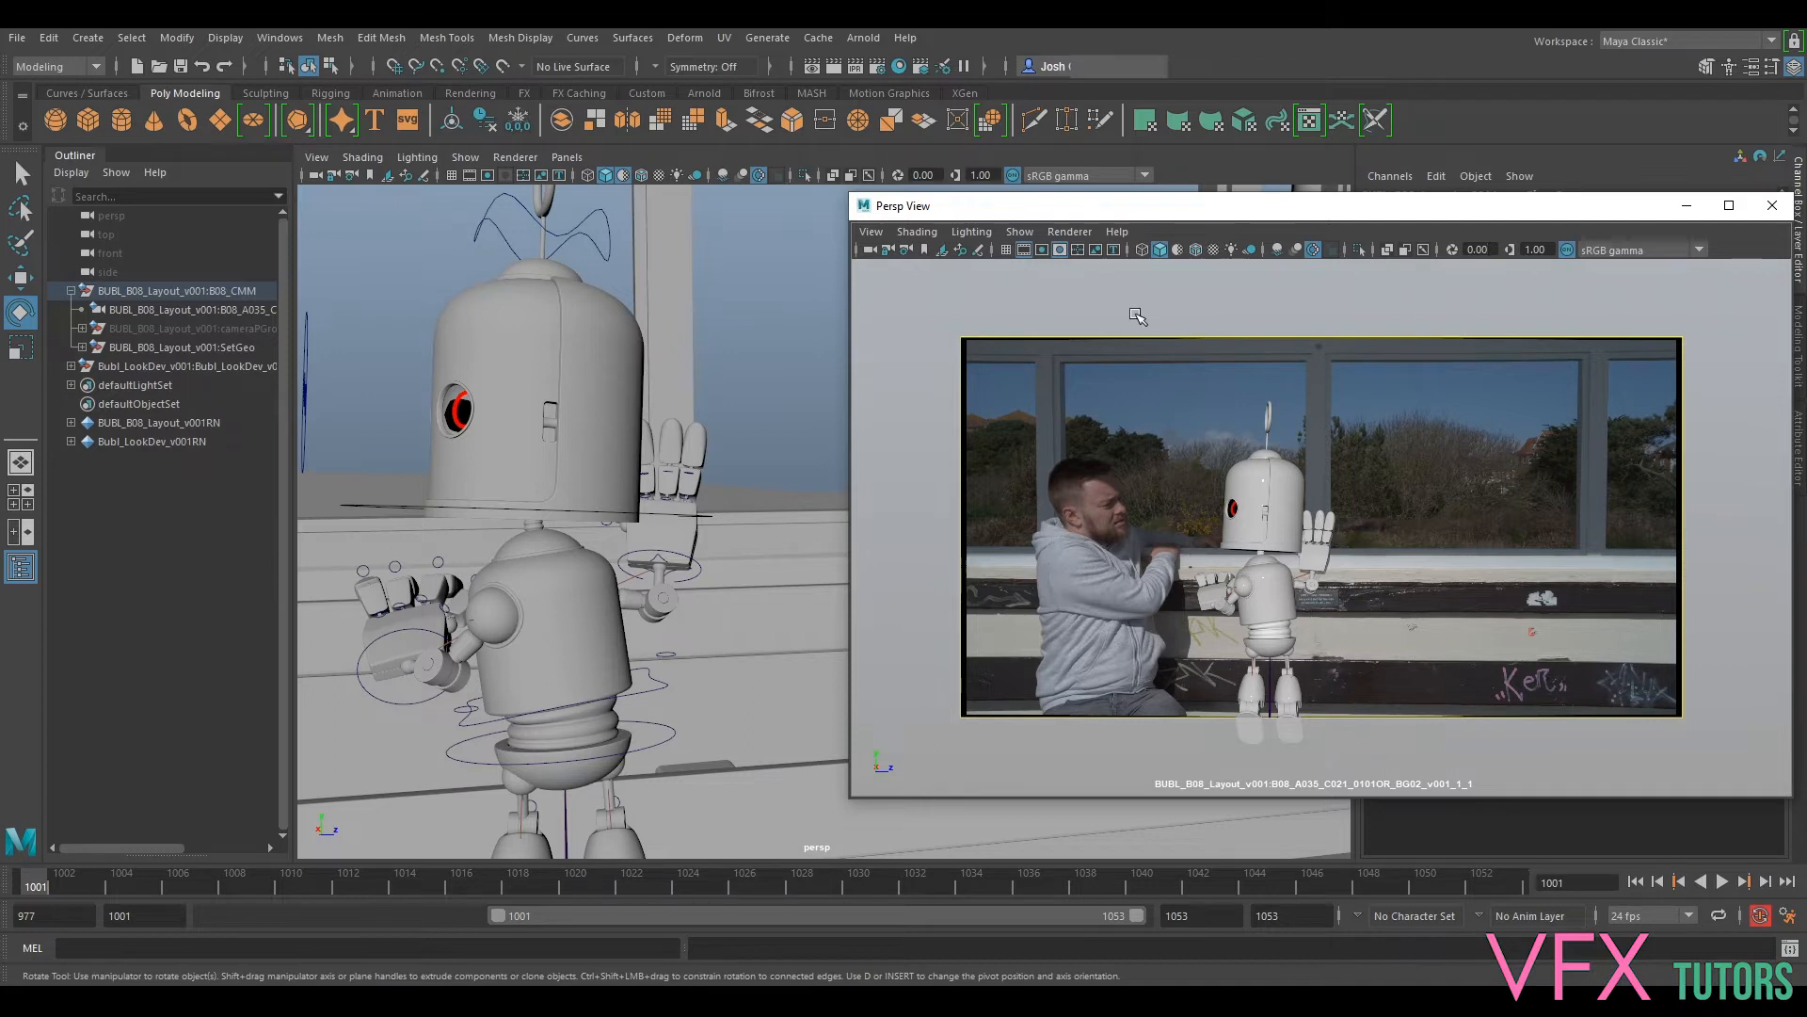
click(1020, 231)
click(1082, 292)
Step: Try to rotate the robot's foot control on the raised hand's side, and undo the rotations
alt+drag(659, 659, 687, 590)
click(568, 663)
key(w)
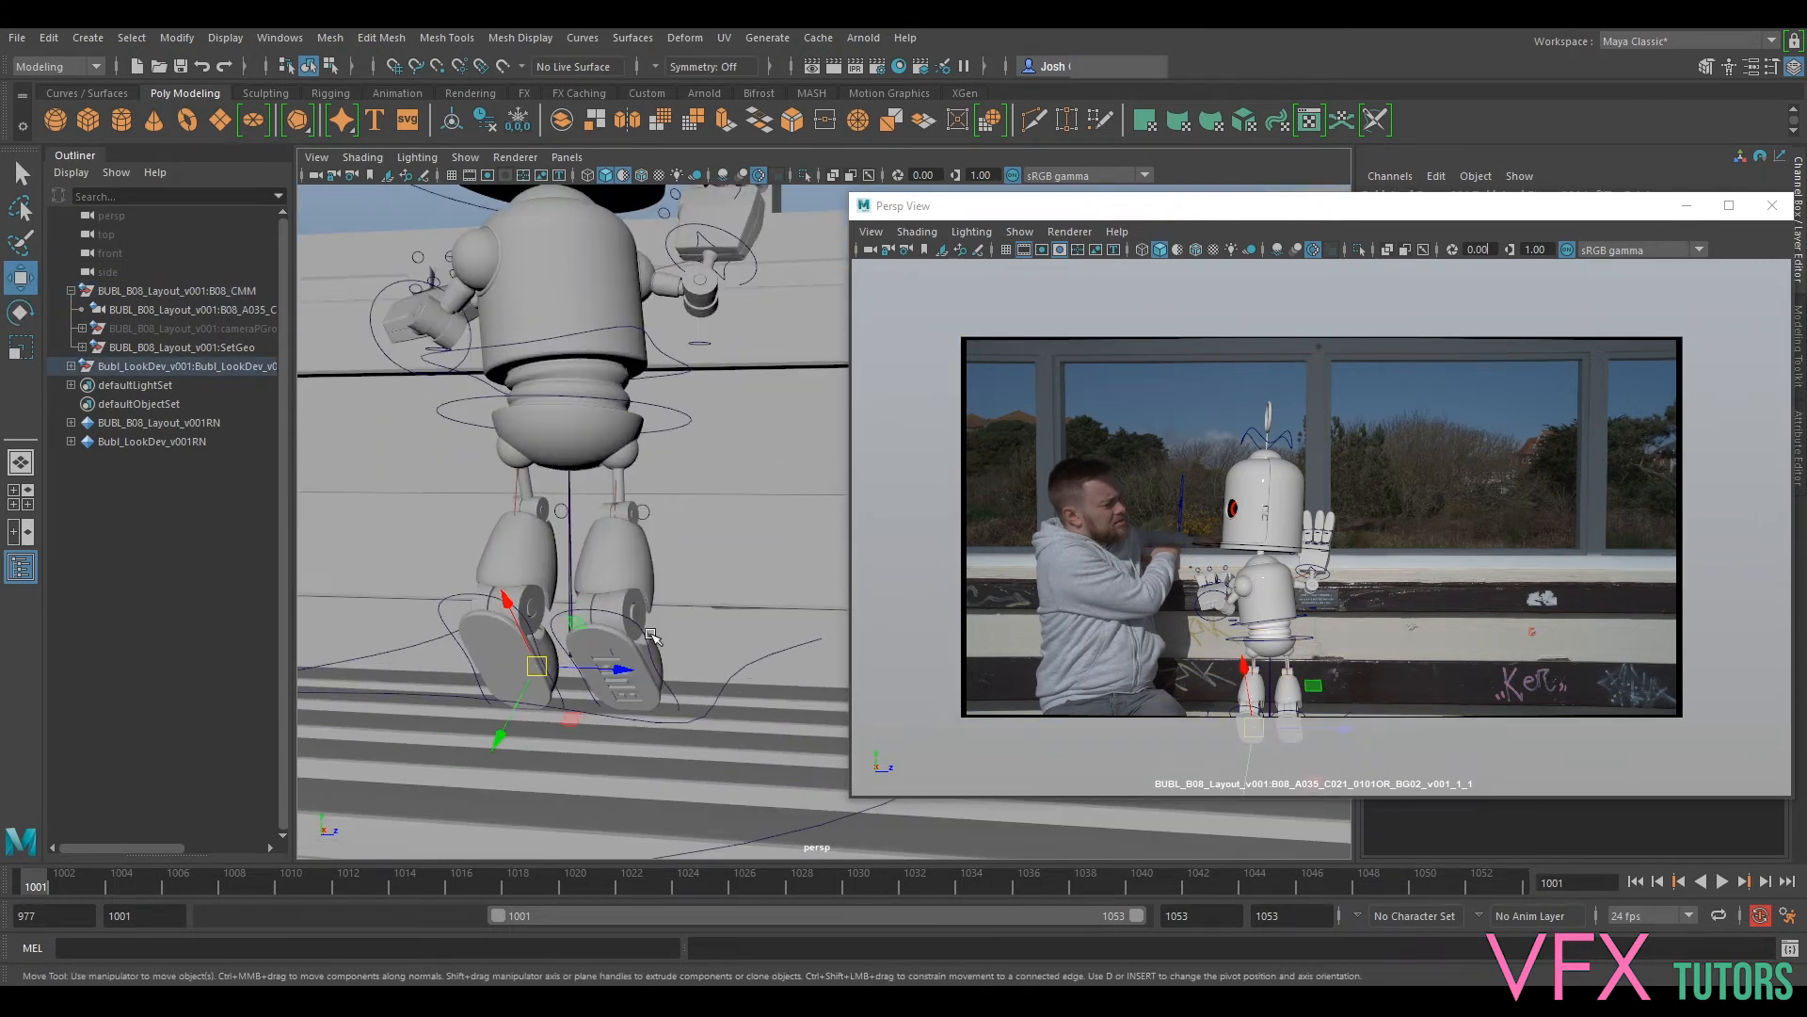
click(590, 625)
drag(639, 702, 564, 639)
key(e)
key(ctrl+z)
key(ctrl+z)
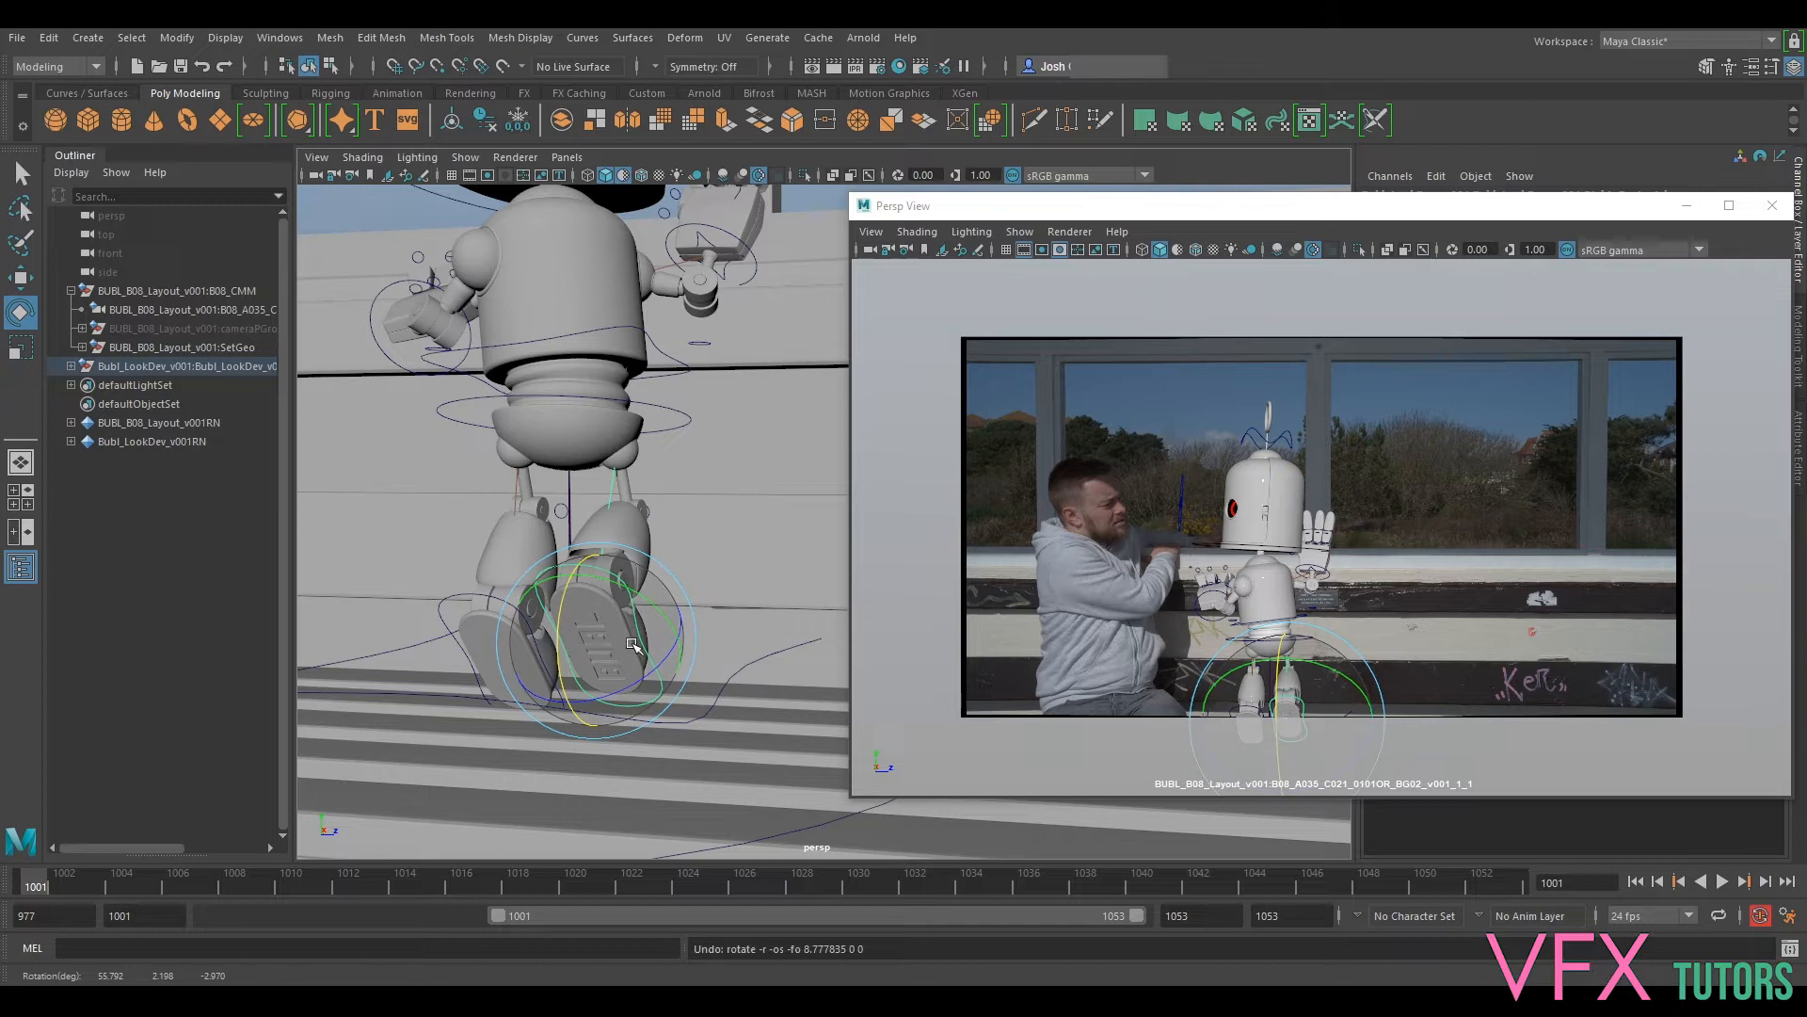
Step: Try to move the knee control on the raised hand's side, and undo the move
alt+drag(698, 678, 833, 533)
key(w)
drag(600, 509, 598, 507)
key(ctrl+z)
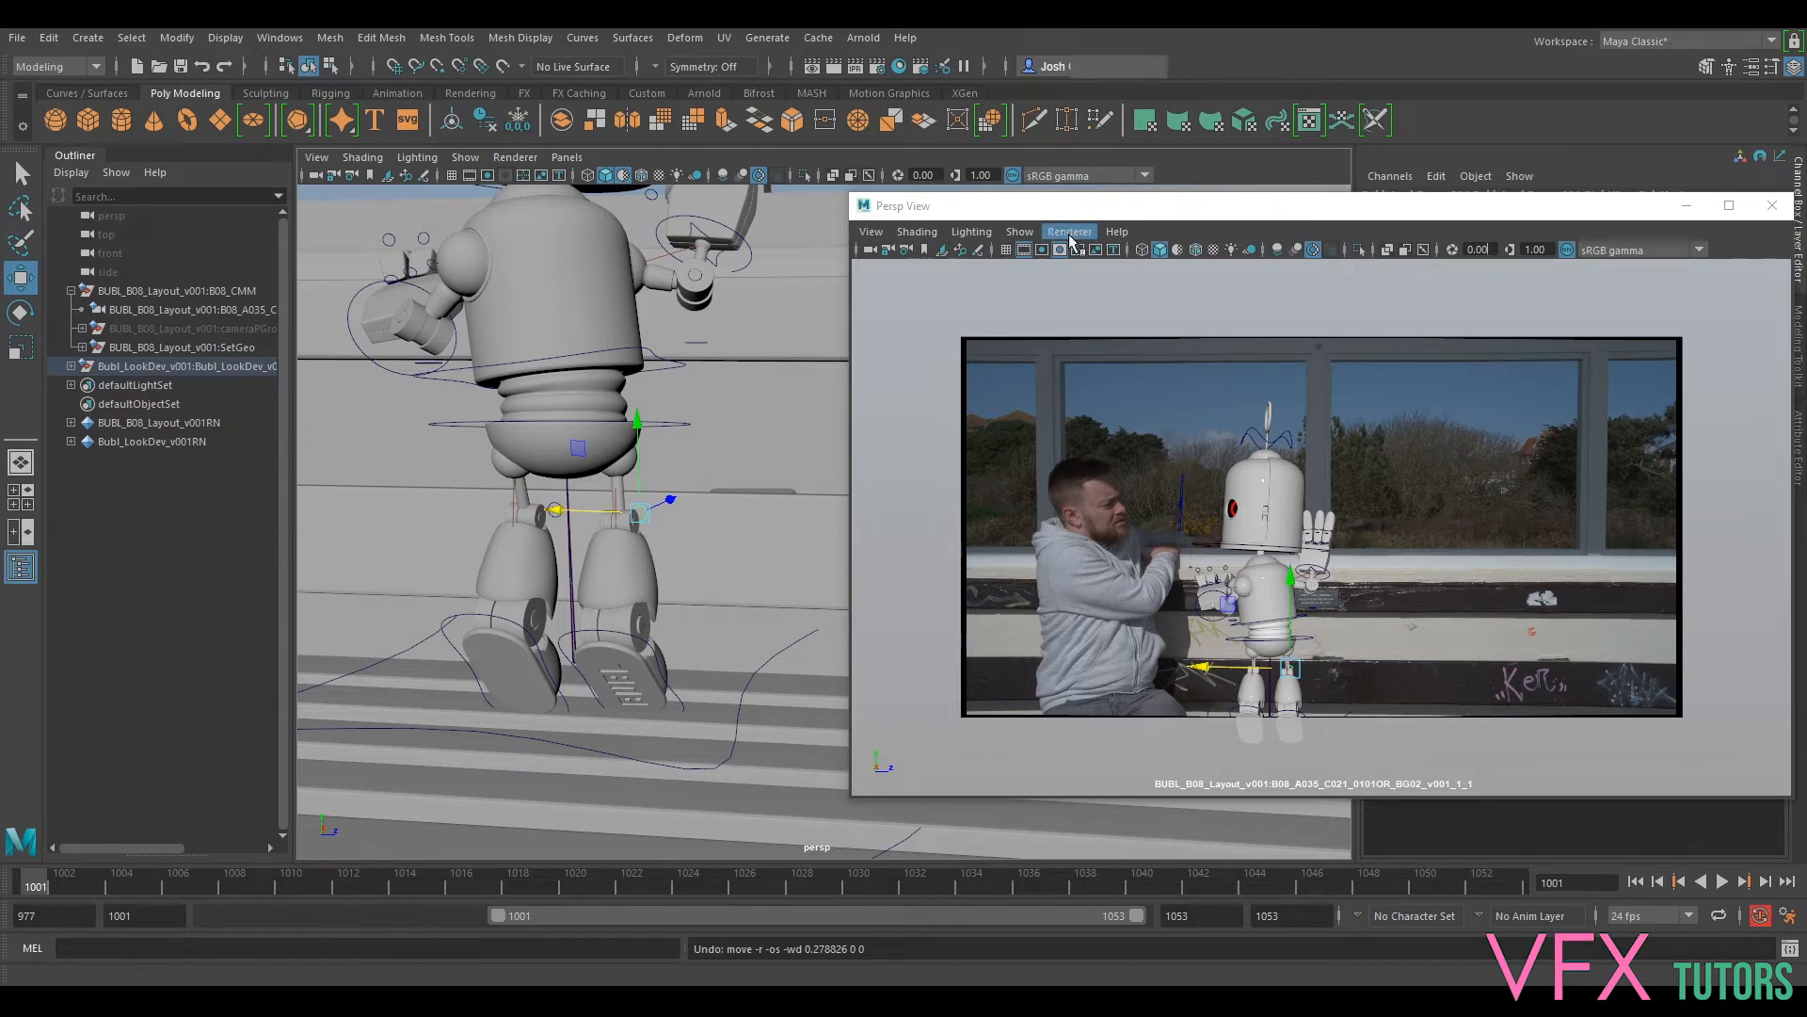
Step: Hide the NURBS curves in the floating camera view and move its window out of the way
click(1314, 249)
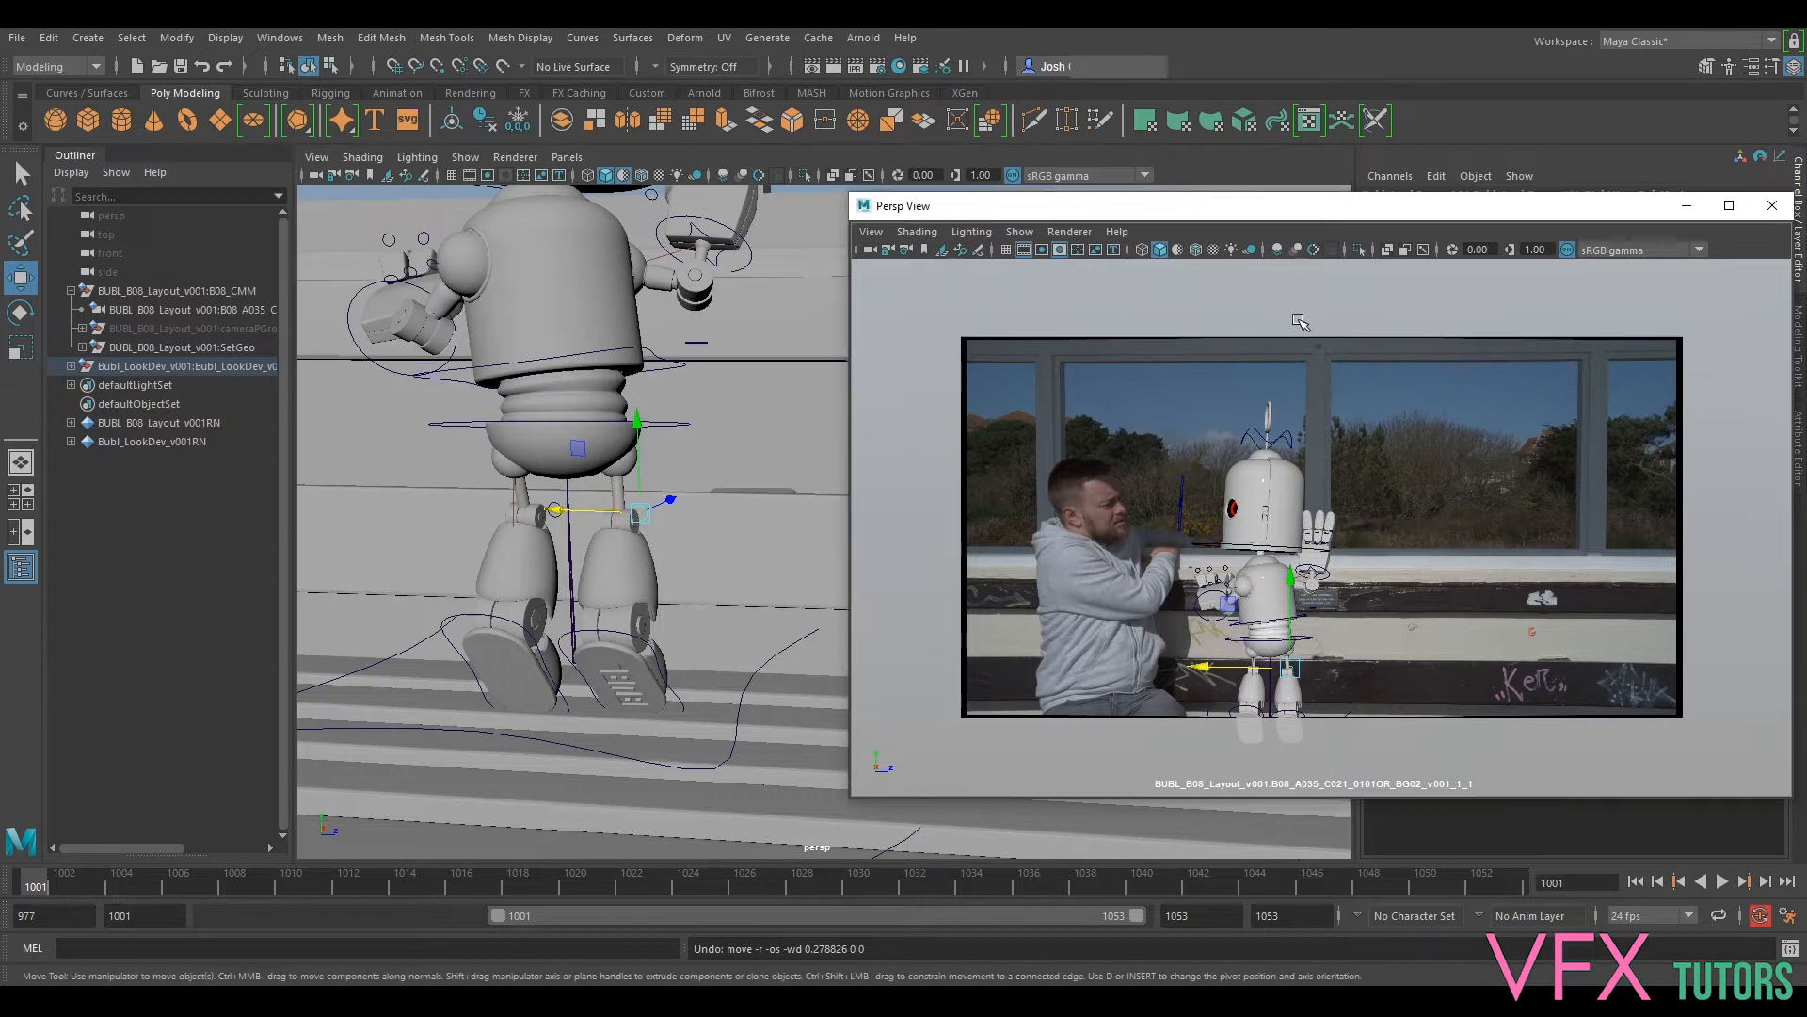
click(1314, 251)
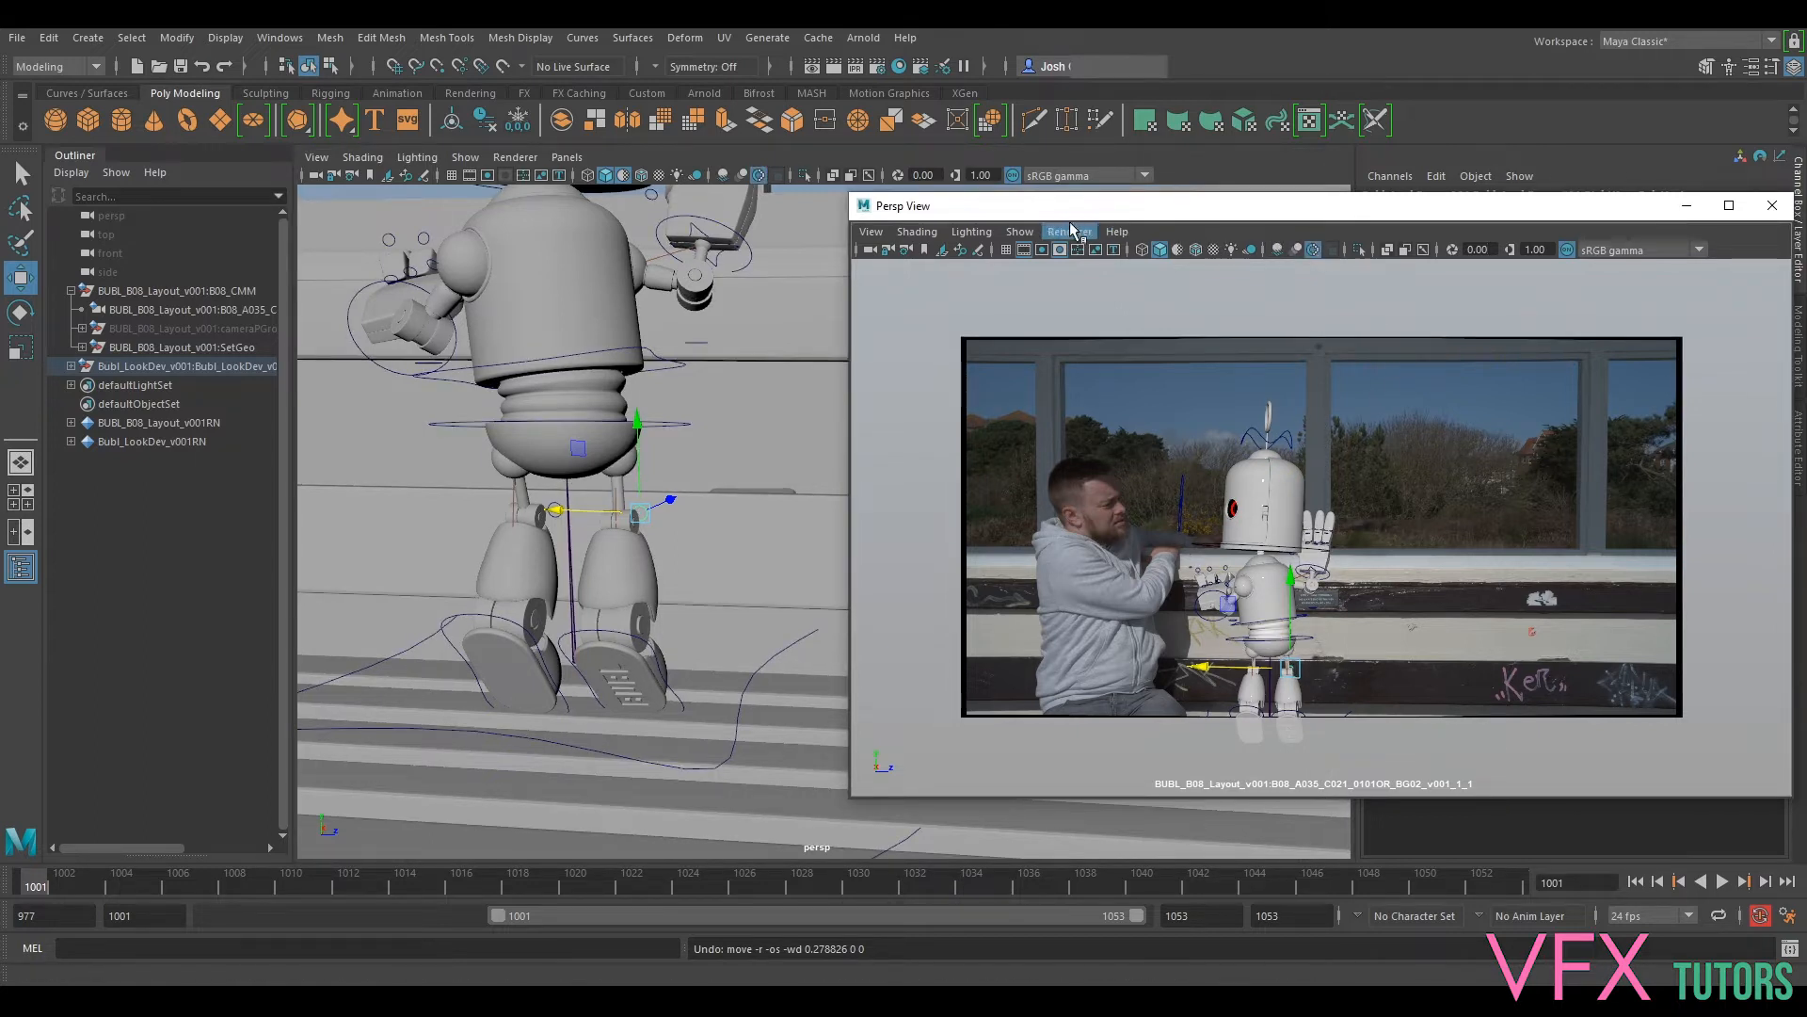
click(1019, 232)
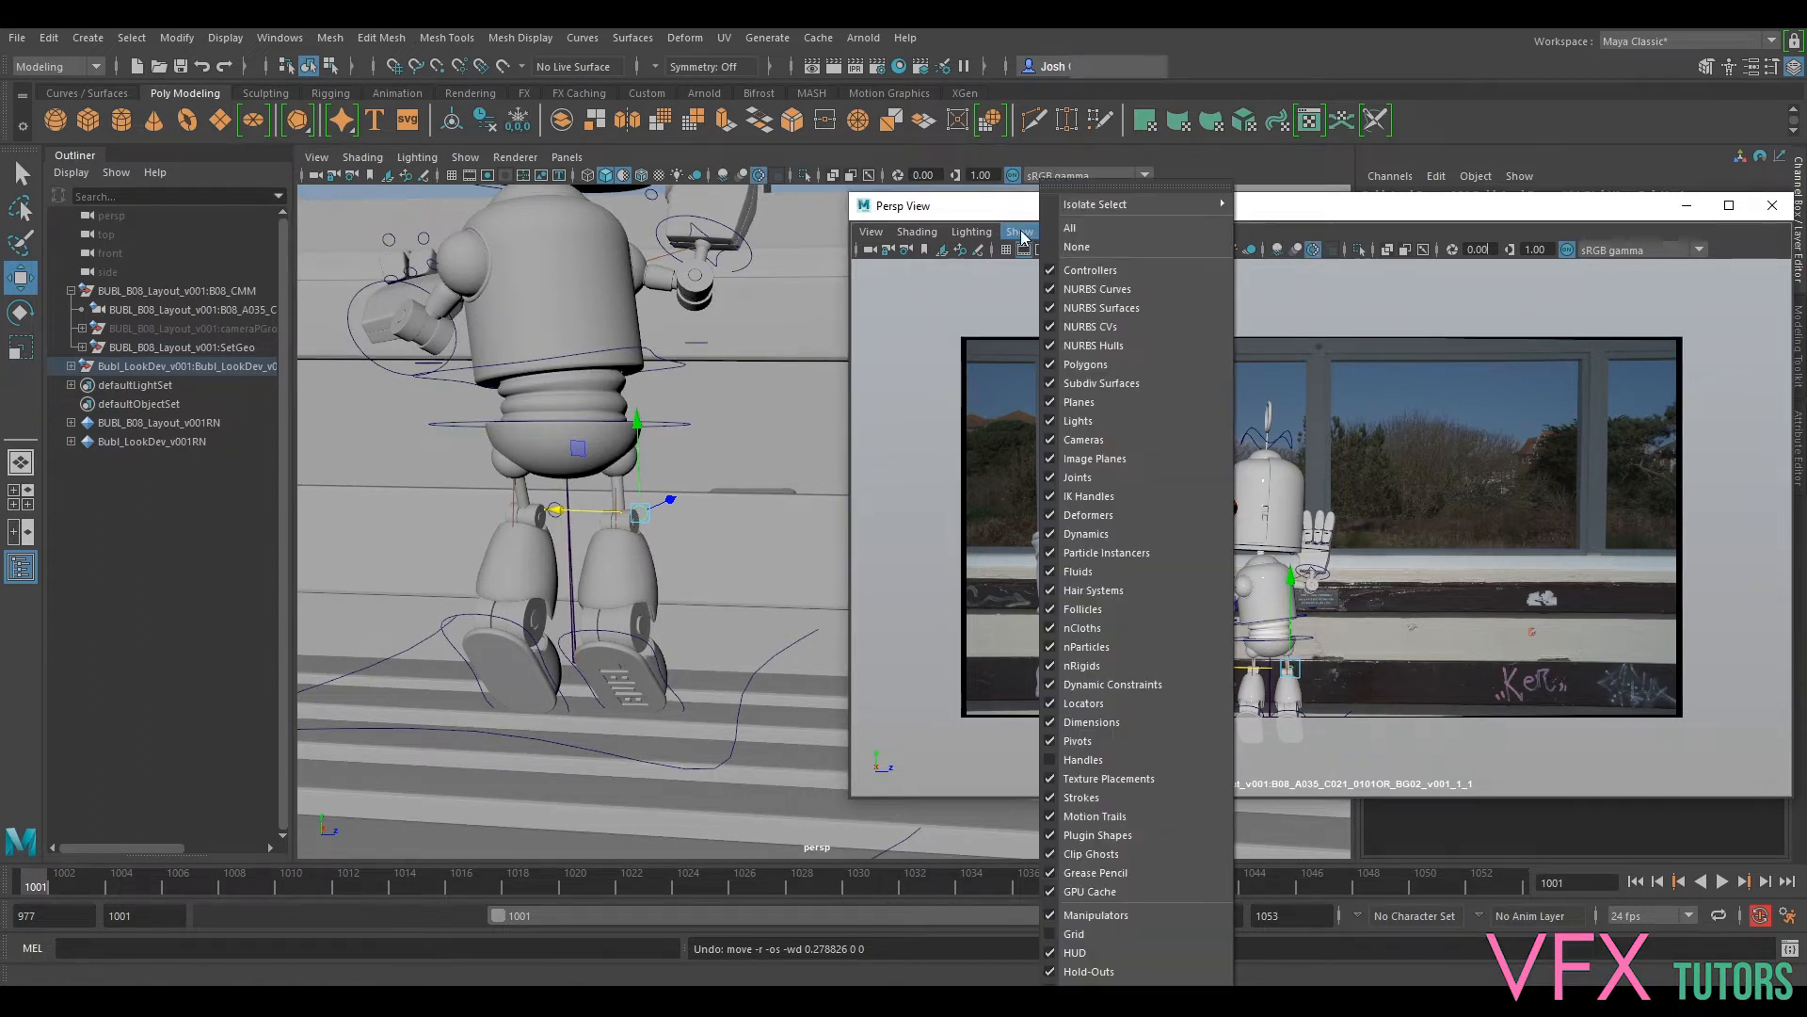
click(1088, 291)
click(1387, 473)
drag(1654, 215, 1806, 395)
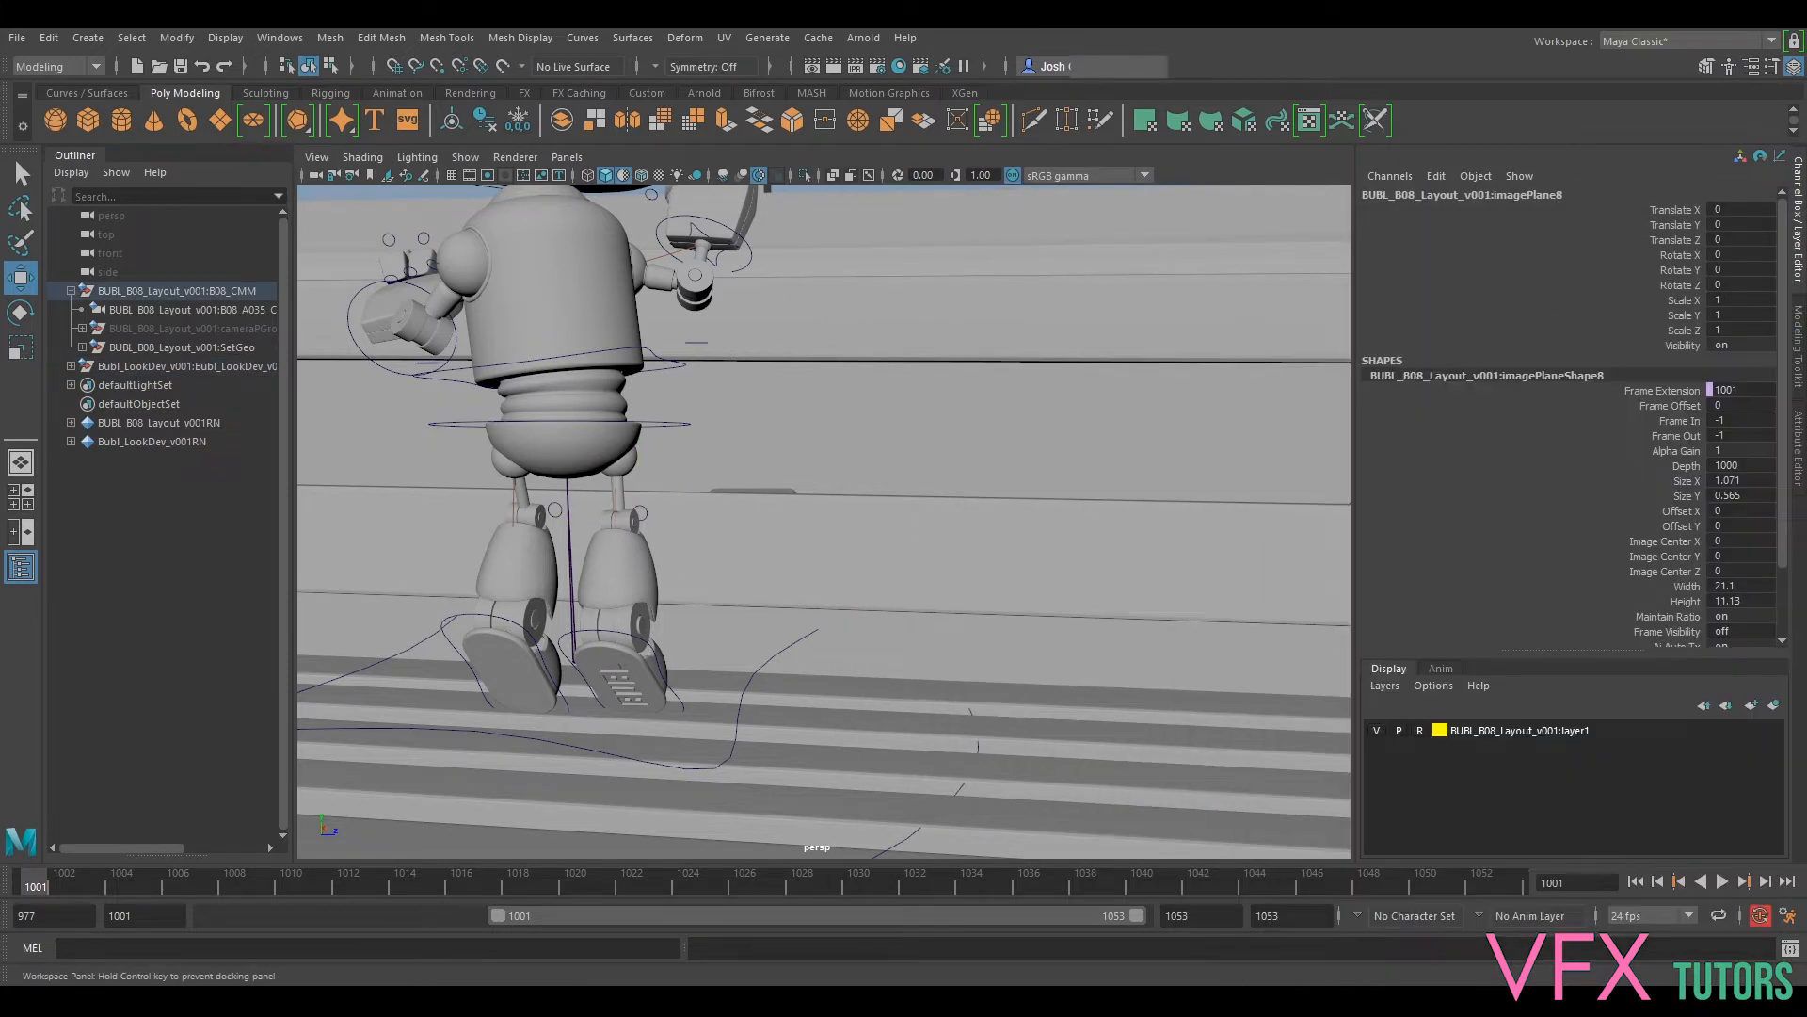
Step: Look through the B08 shot camera in the main viewport and turn off Use Default Material
click(567, 158)
mouse_move(637, 179)
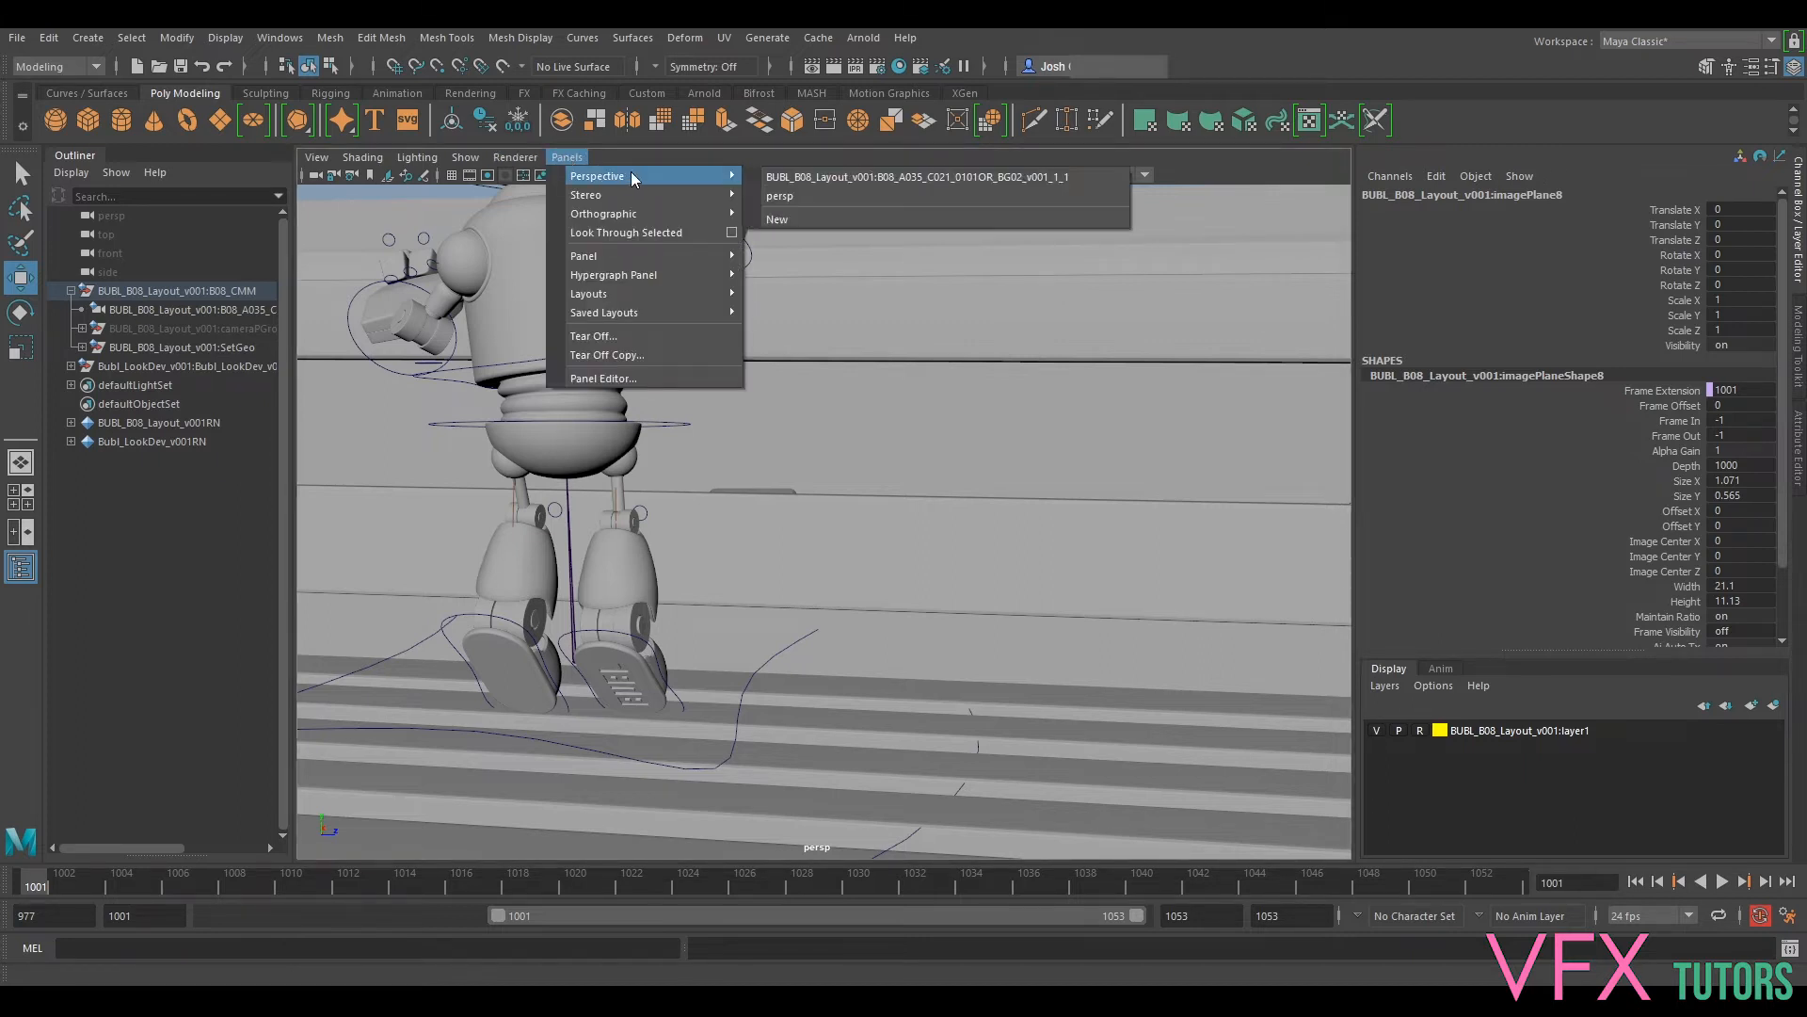
click(847, 178)
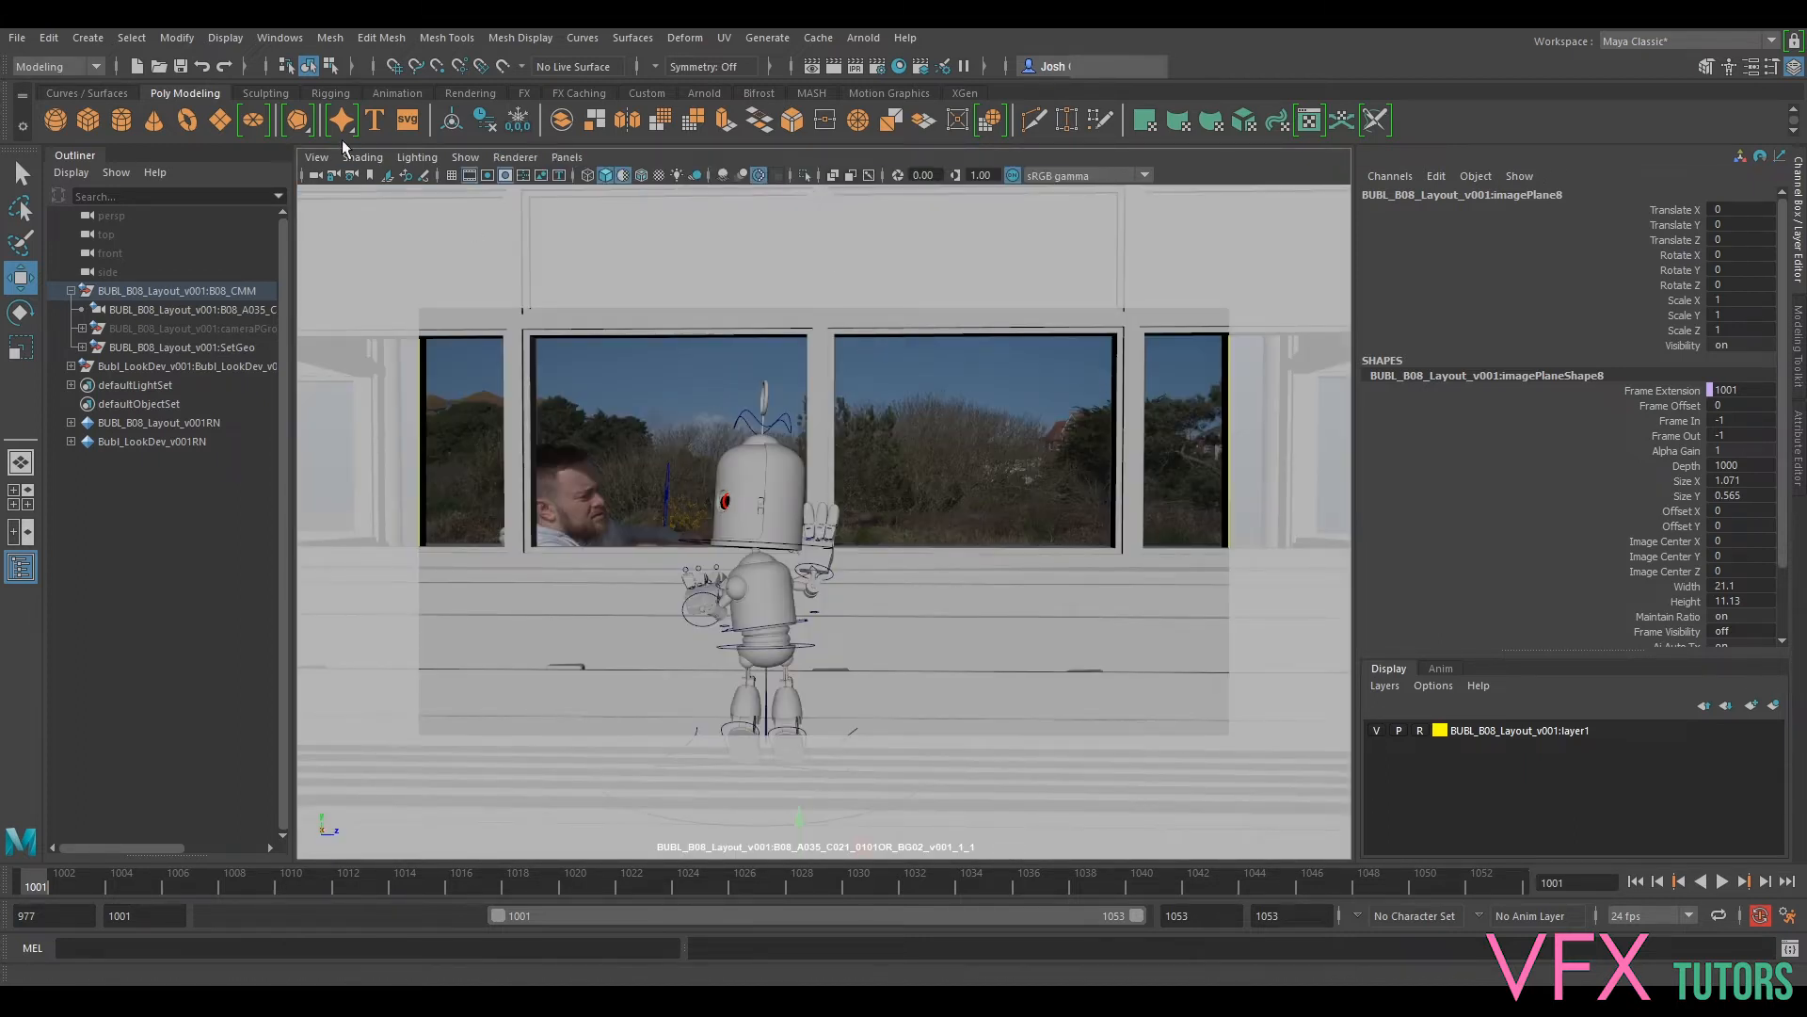
click(363, 157)
click(374, 308)
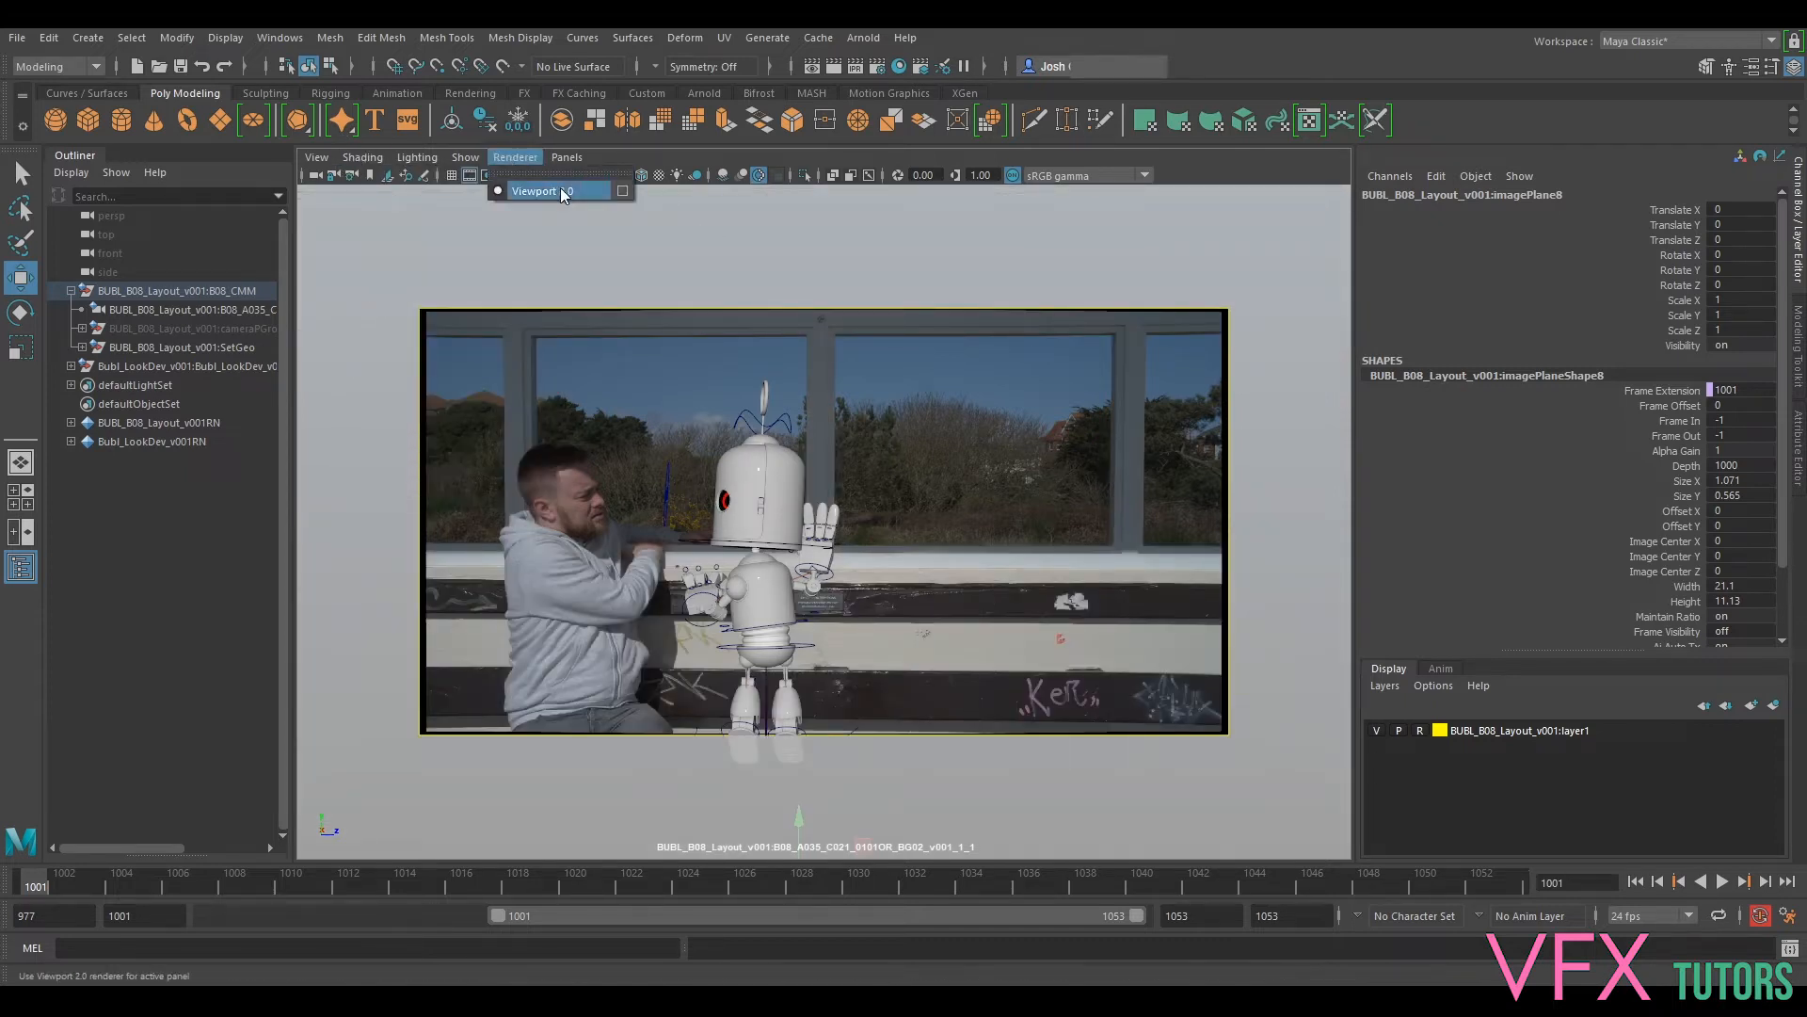
Step: Hide the NURBS curves and joints in the main viewport, and deselect the image plane
click(478, 159)
click(497, 257)
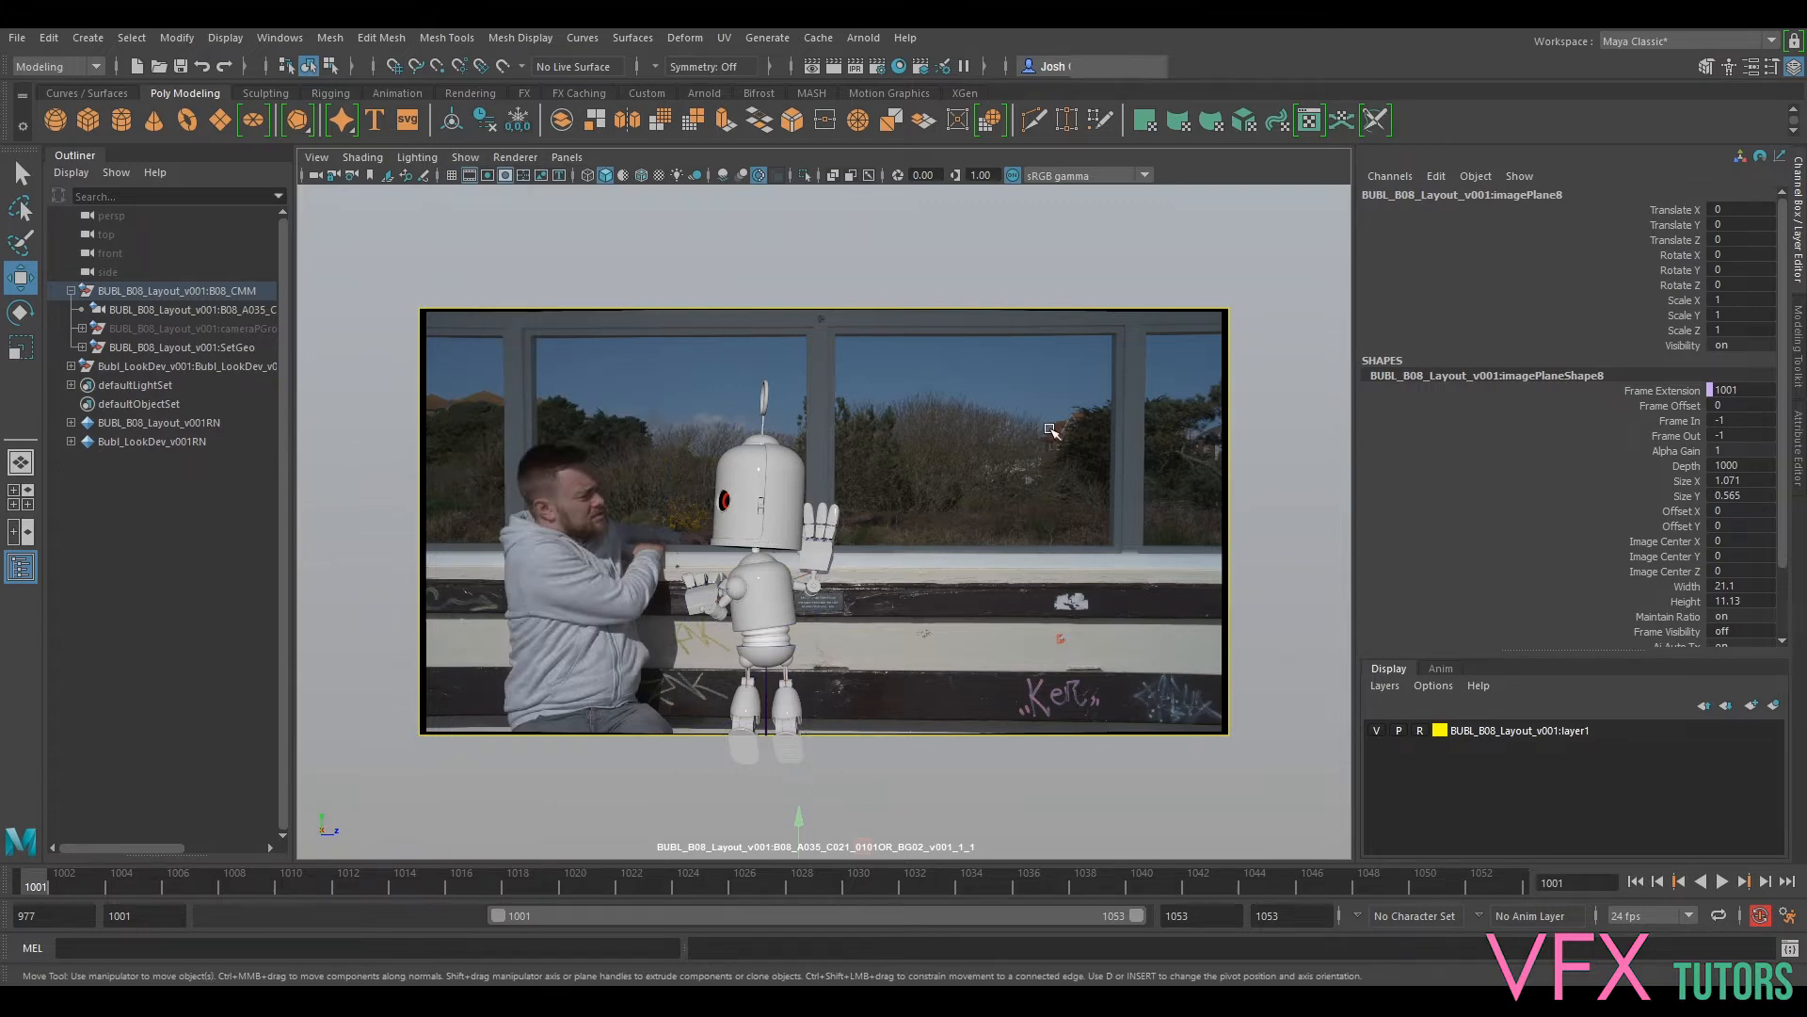
click(106, 251)
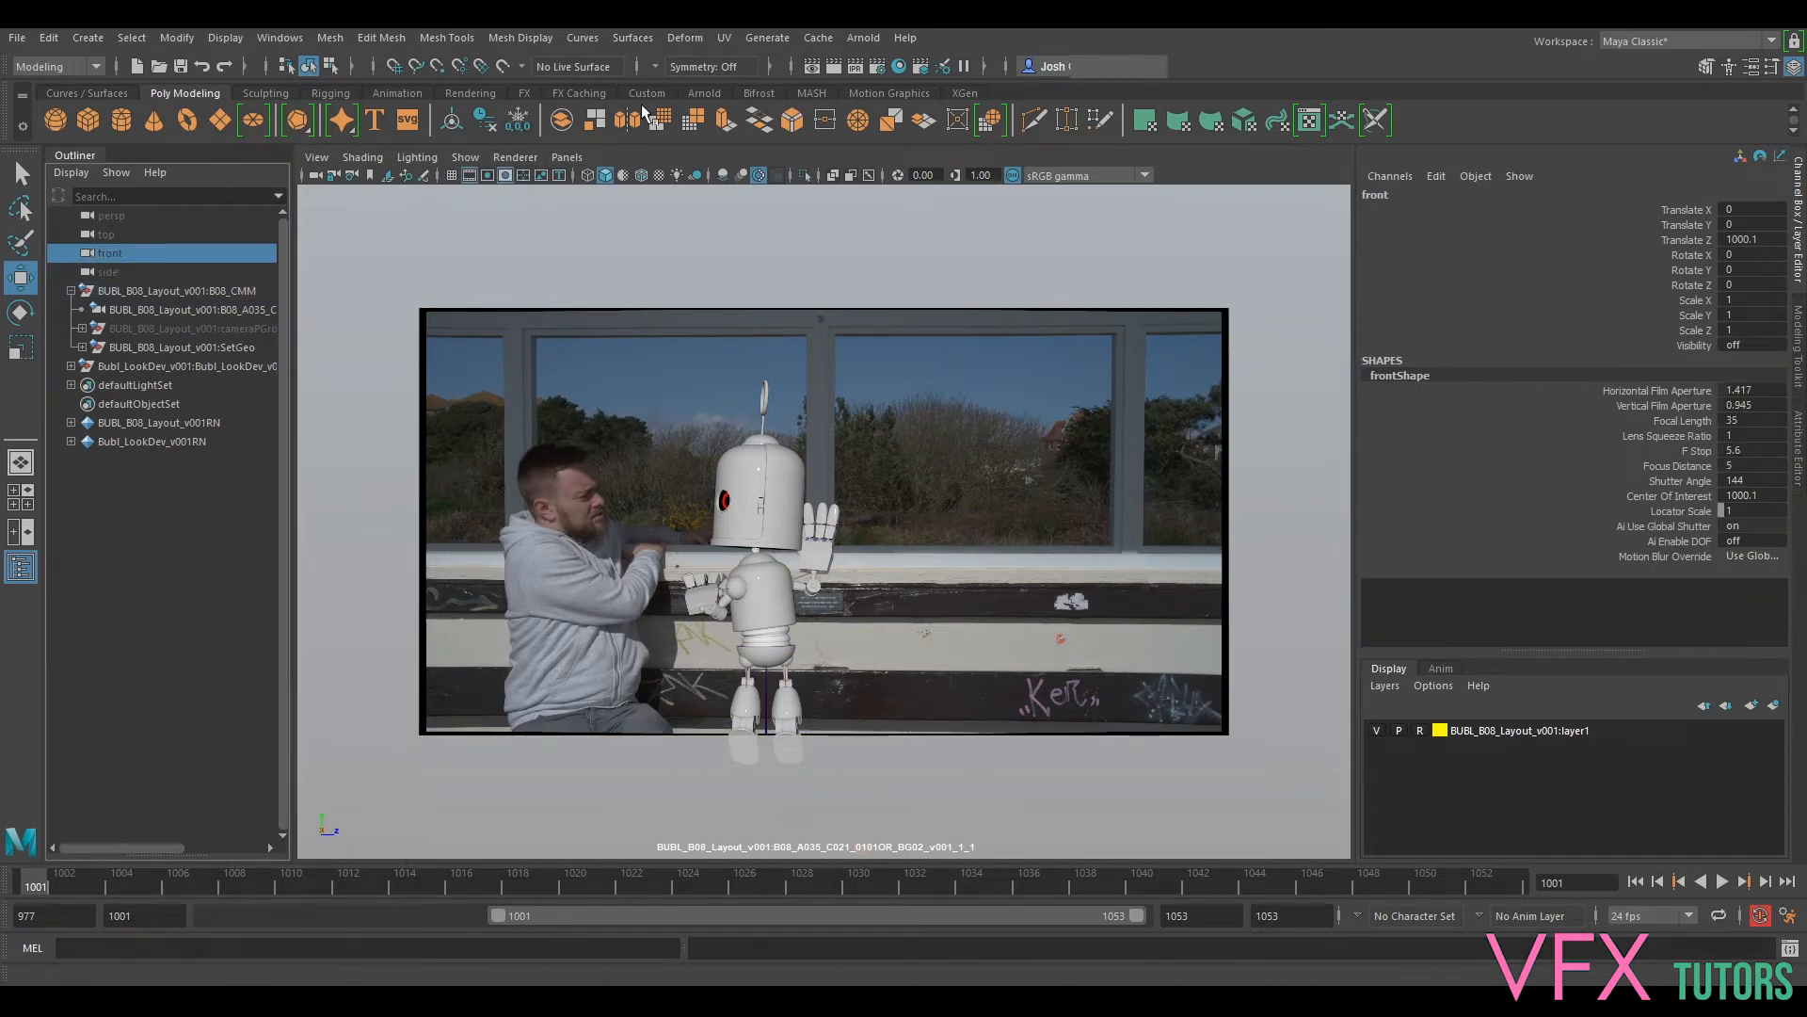
click(465, 158)
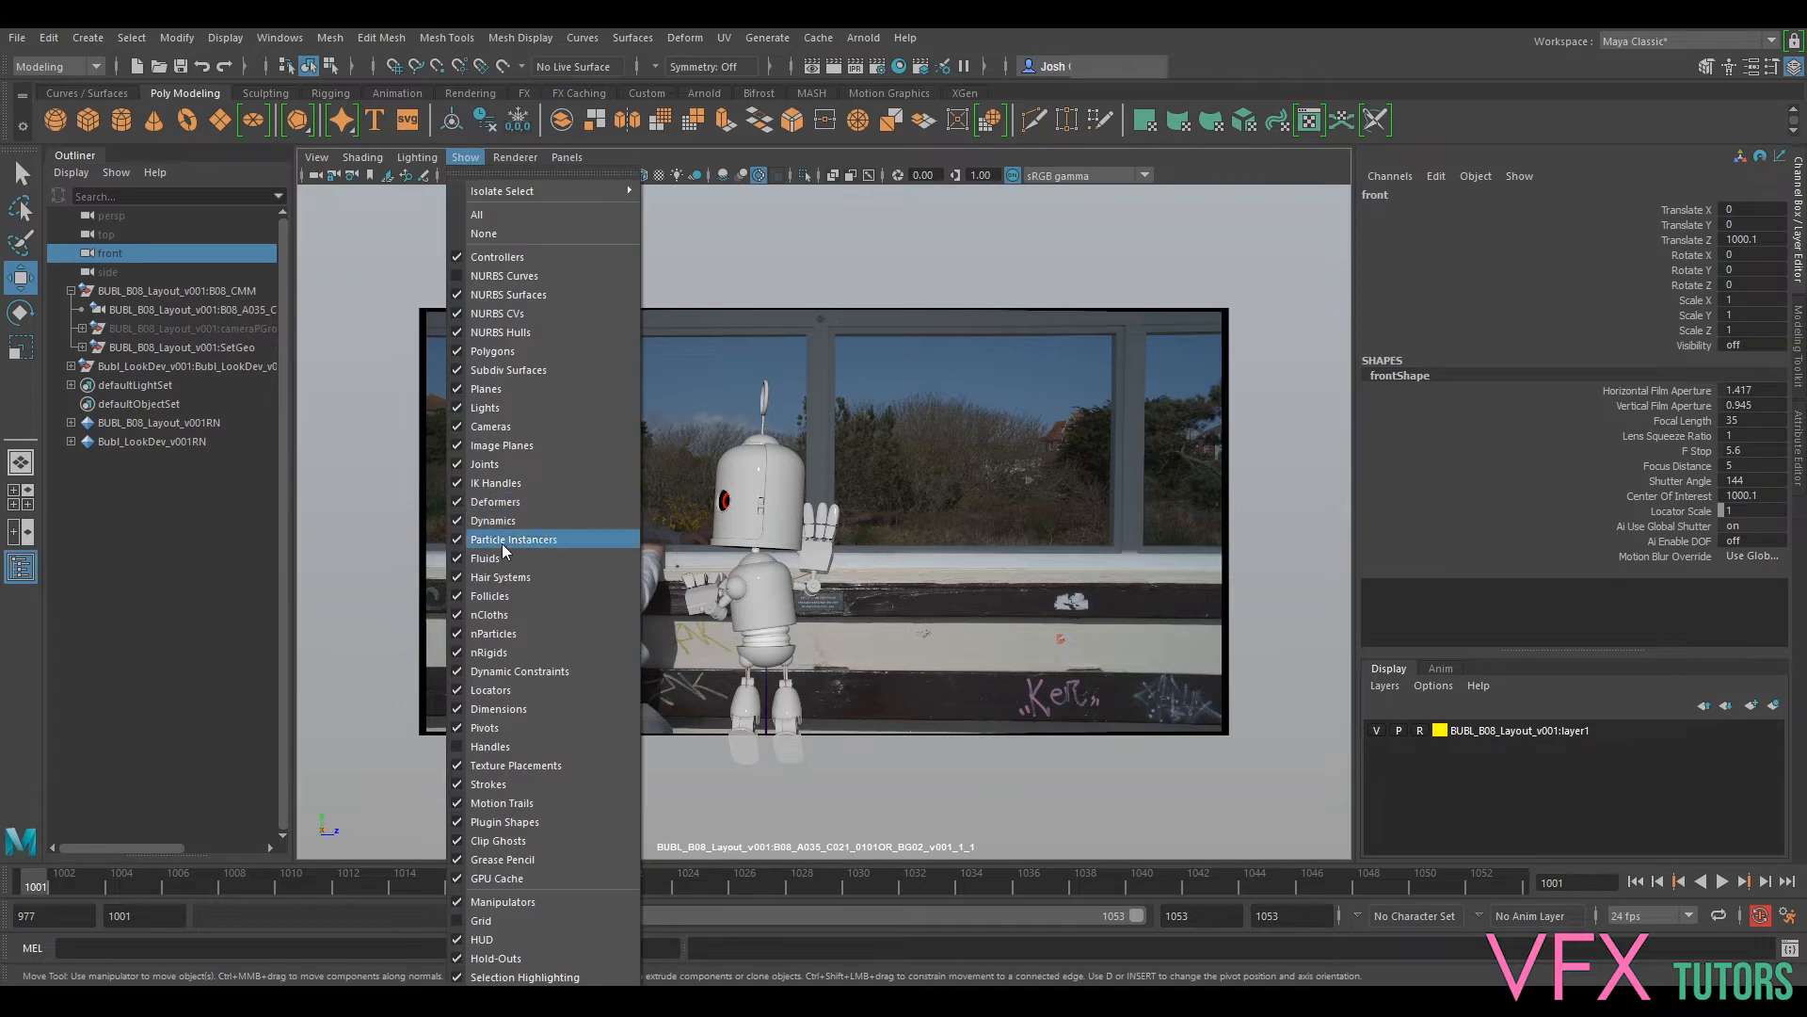
click(510, 465)
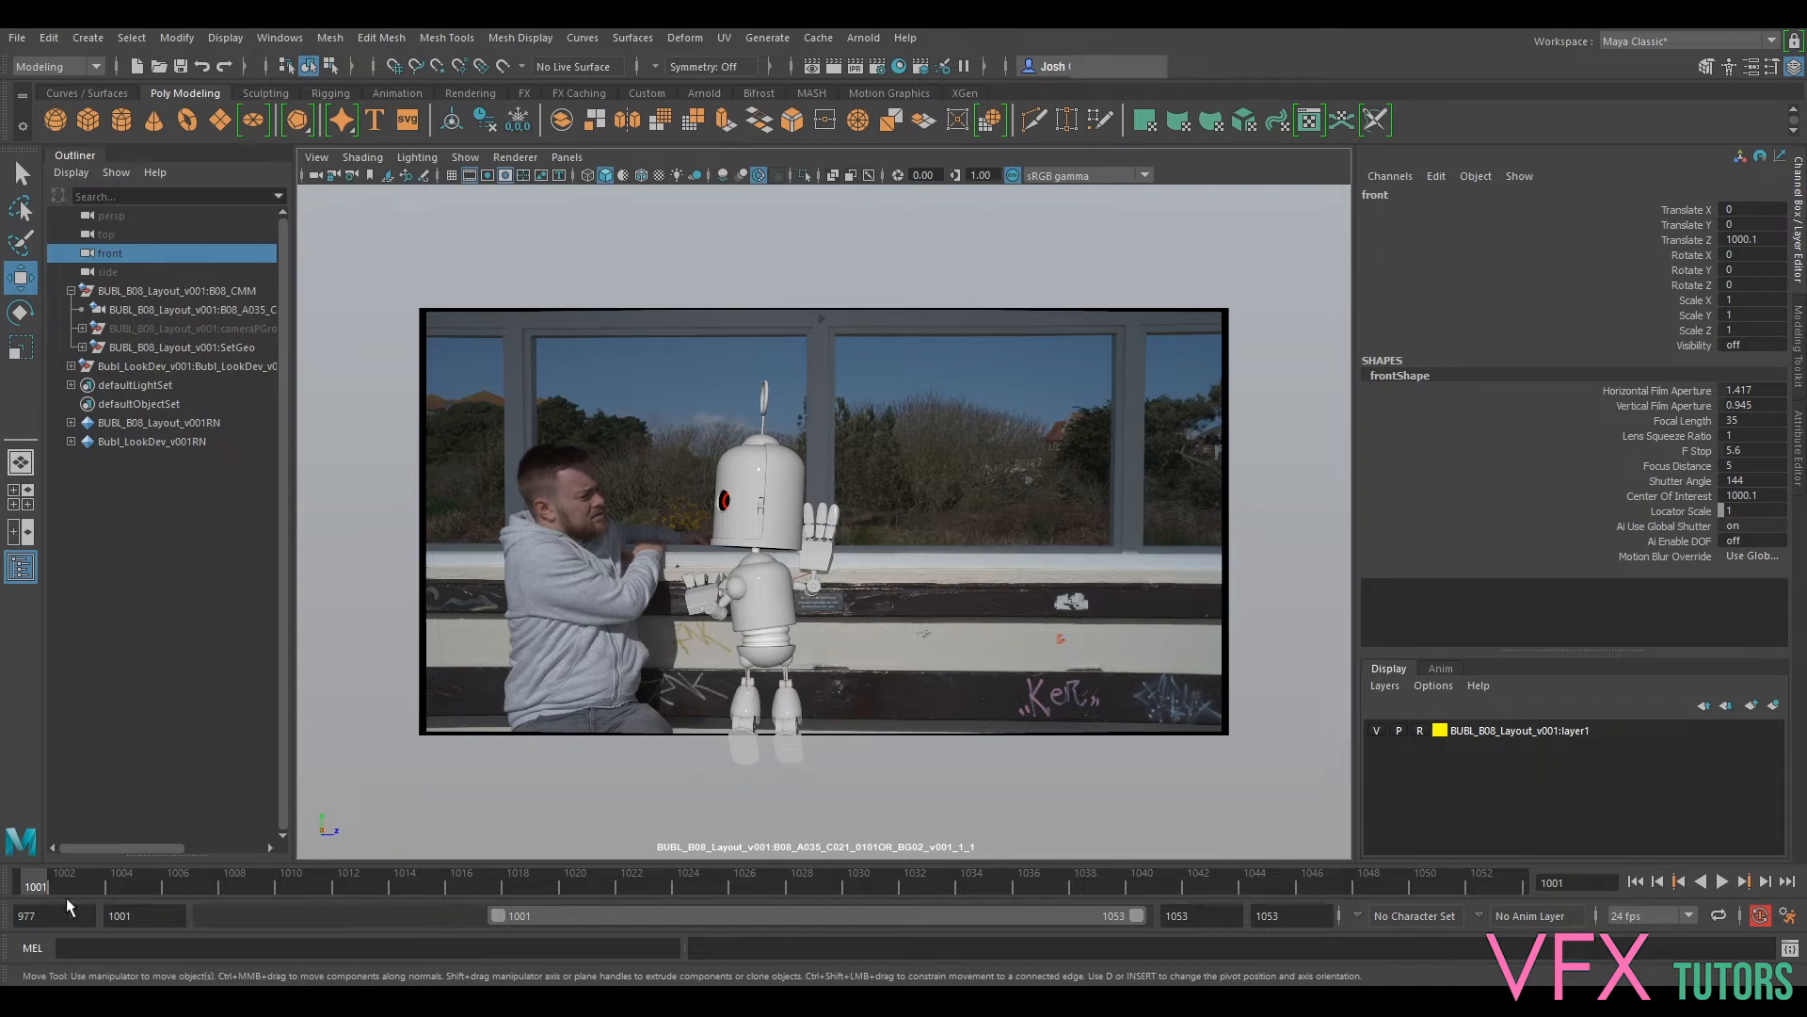
Step: Play the shot from frame 1001 to review the robot against the plate, and return to the start
key(alt+v)
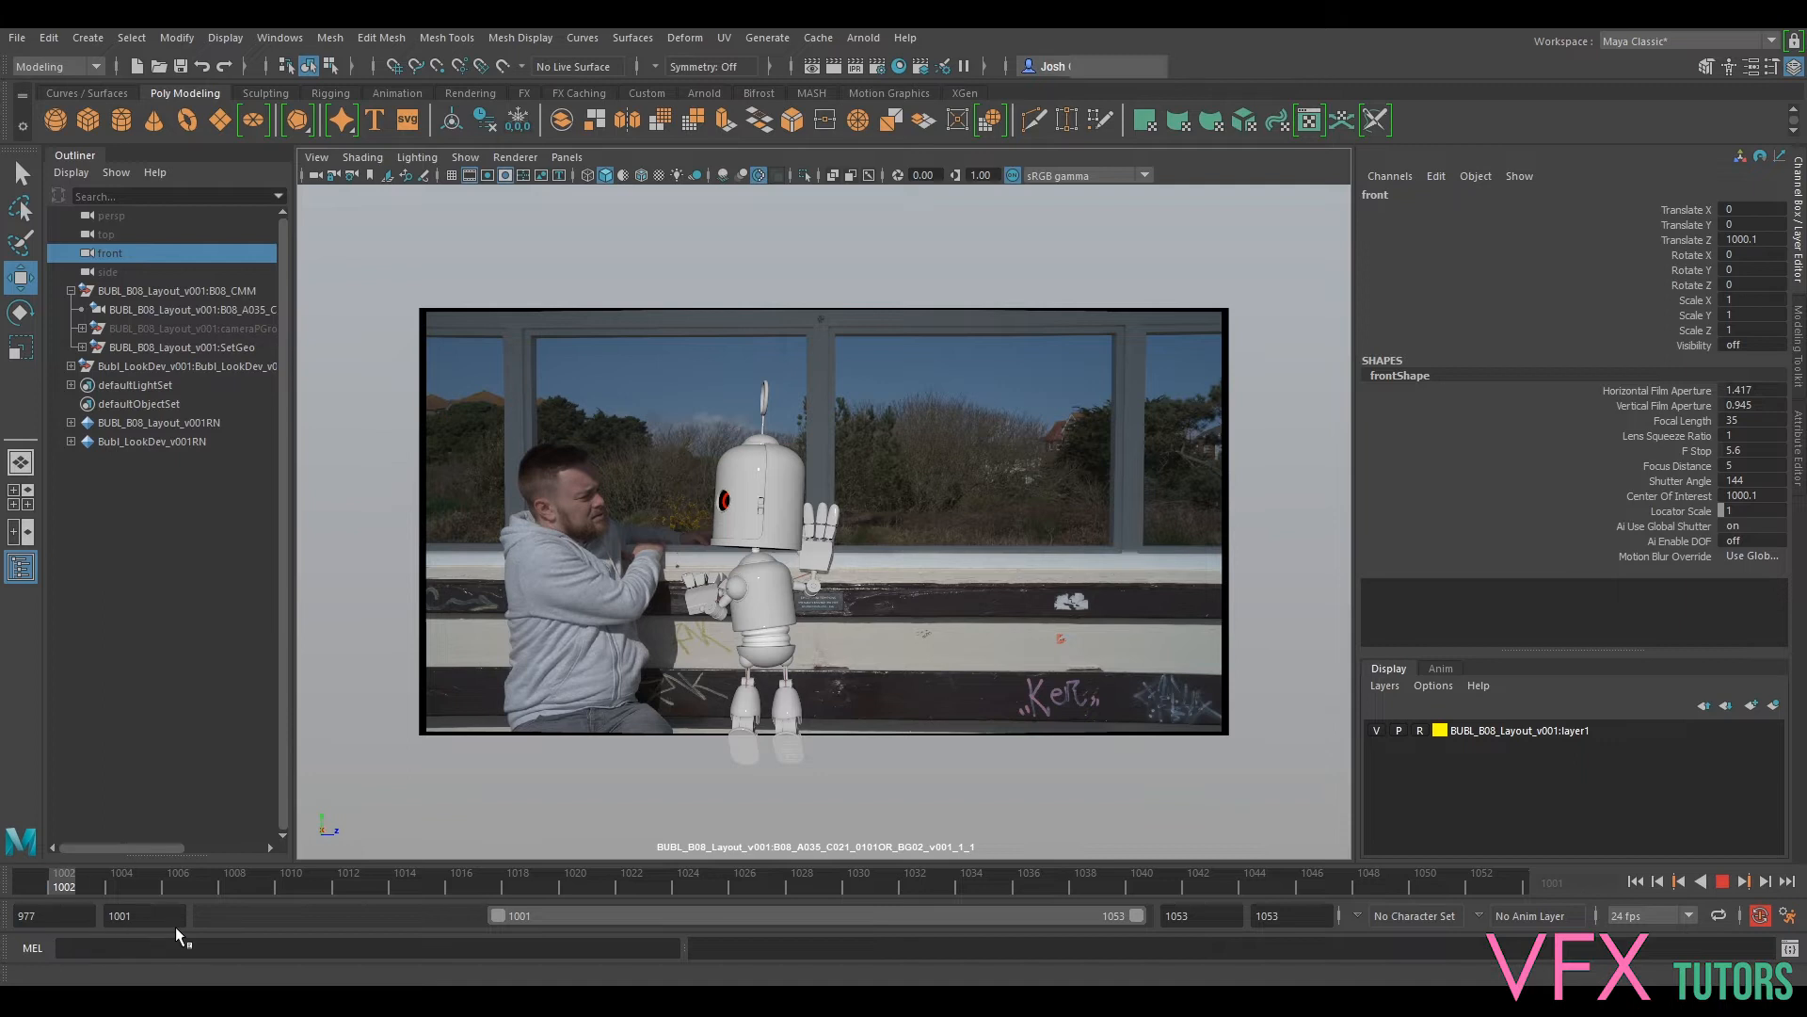
click(34, 884)
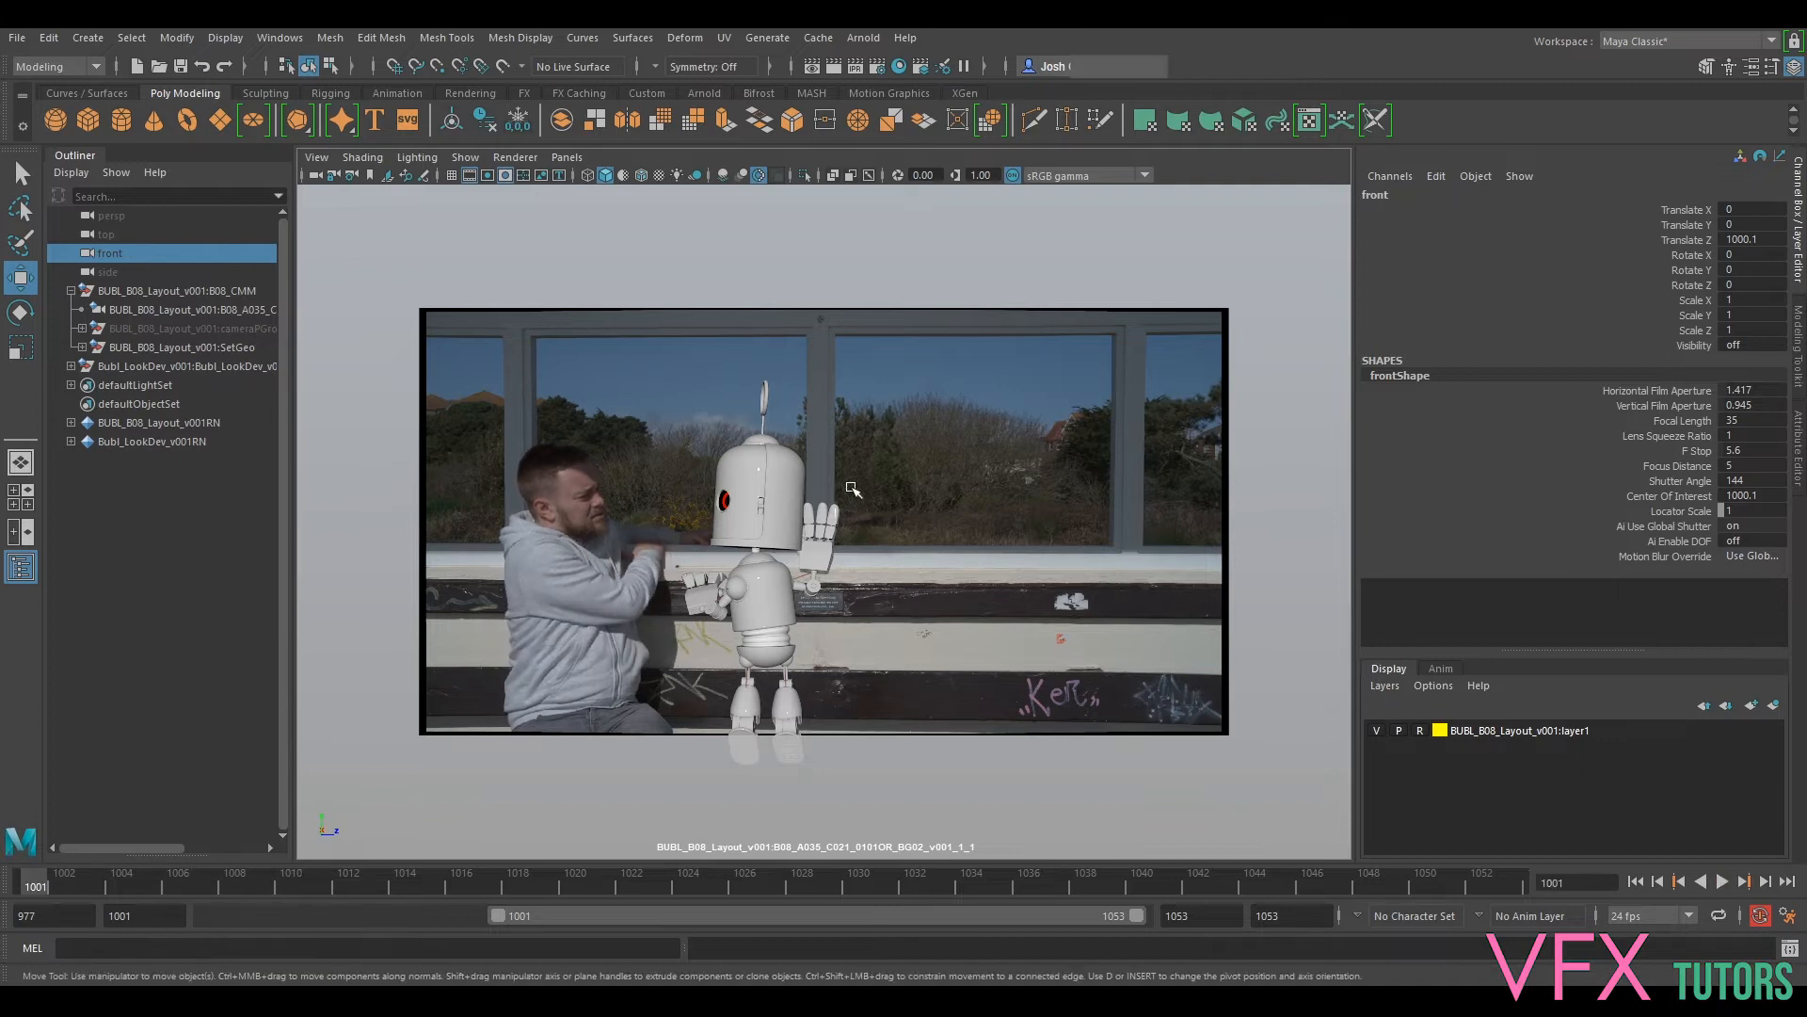
key(alt+v)
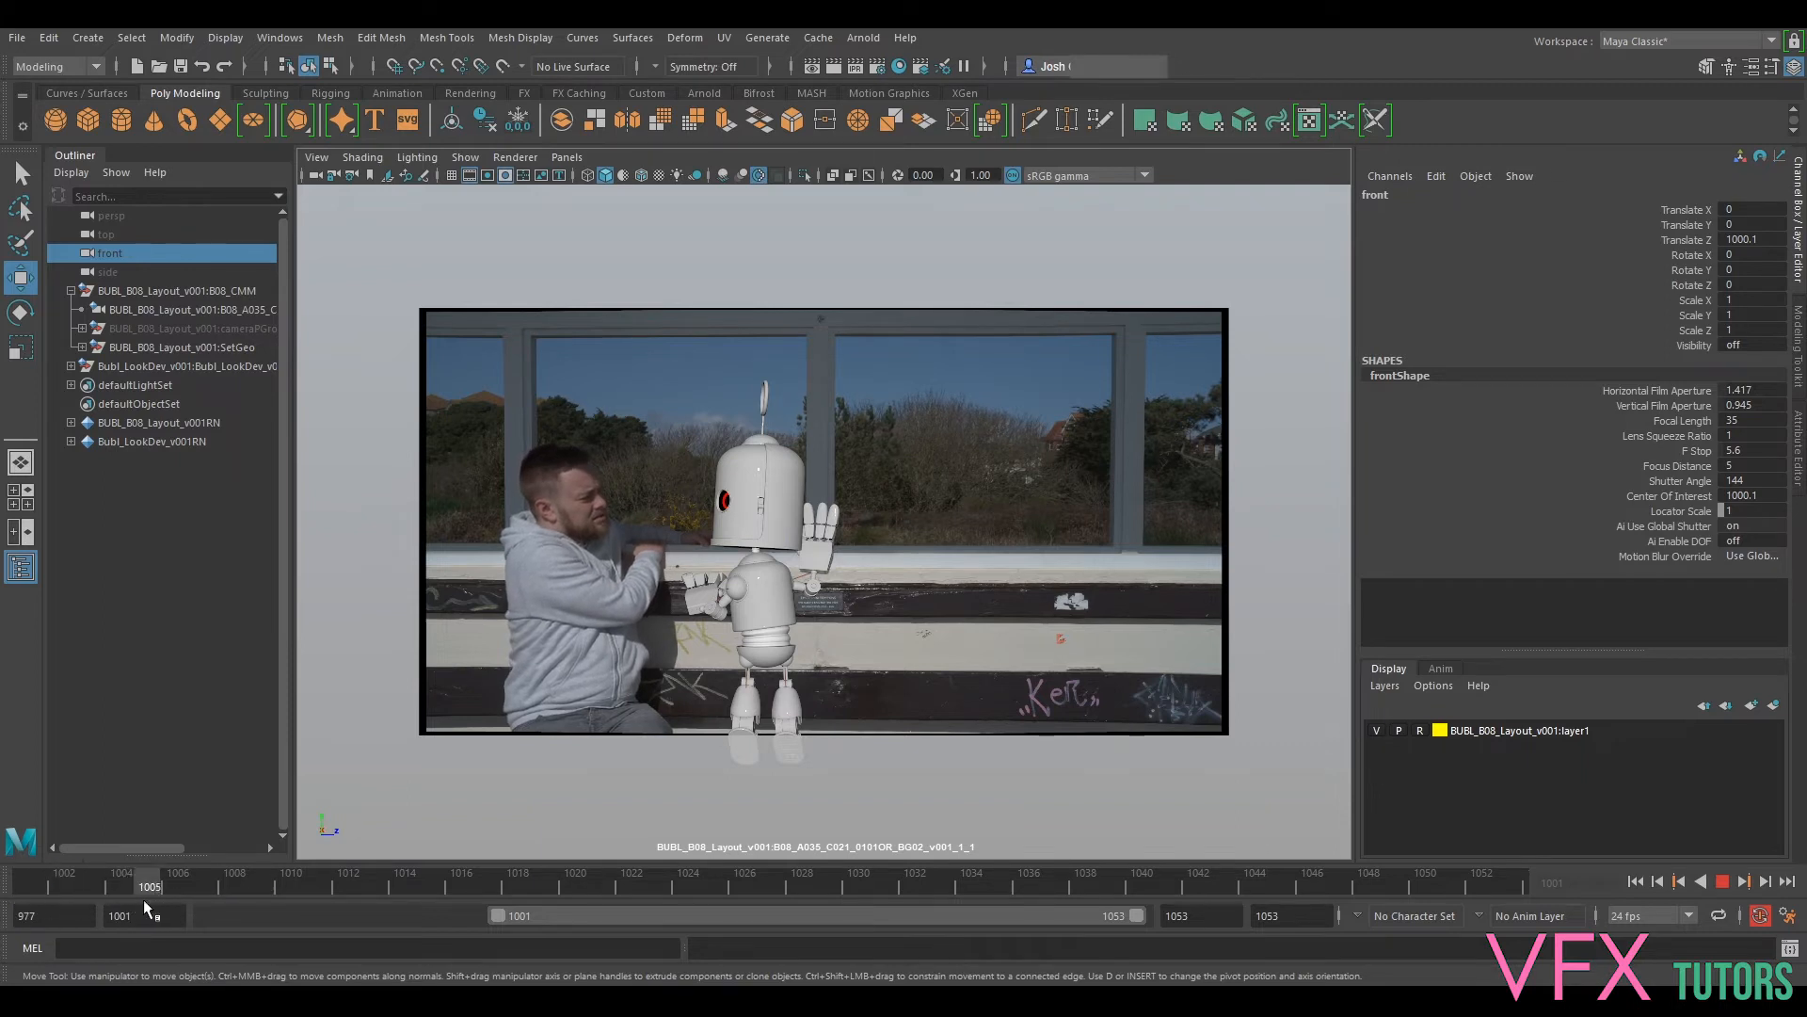
drag(109, 889, 2, 873)
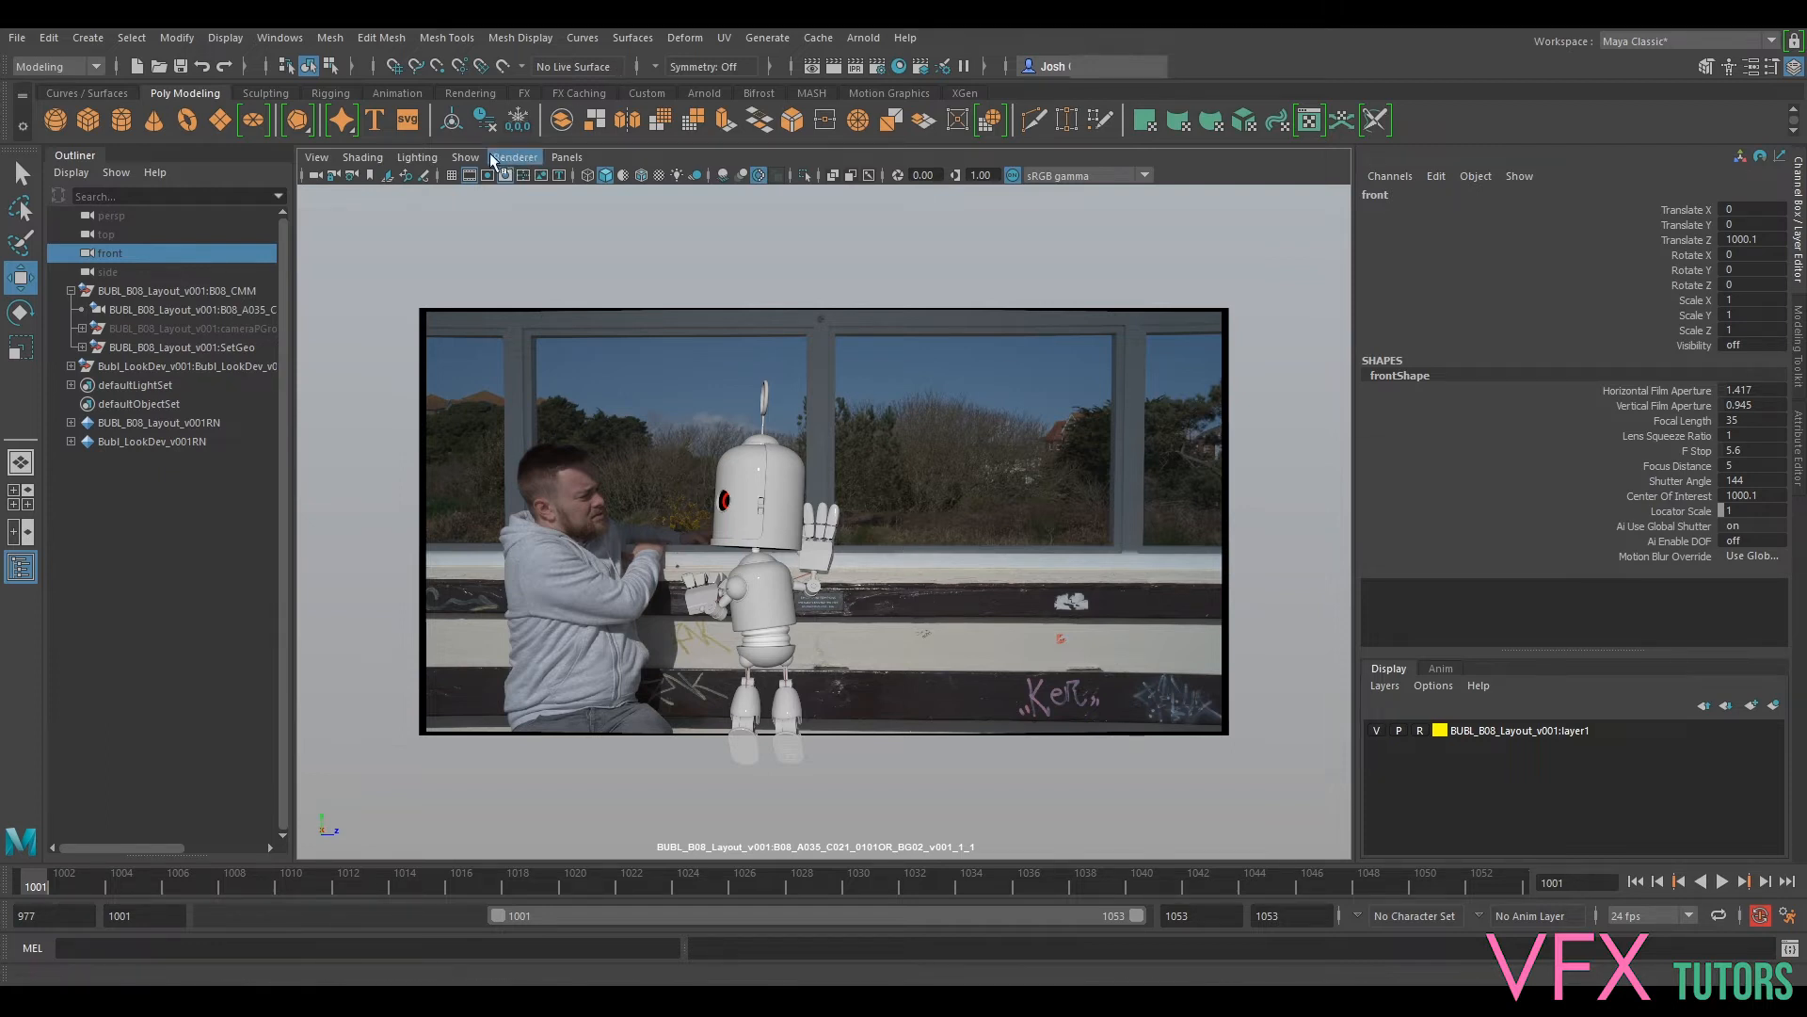
Step: Hide the IK handles in the main viewport and replay the opening frames of the shot
click(465, 157)
click(482, 480)
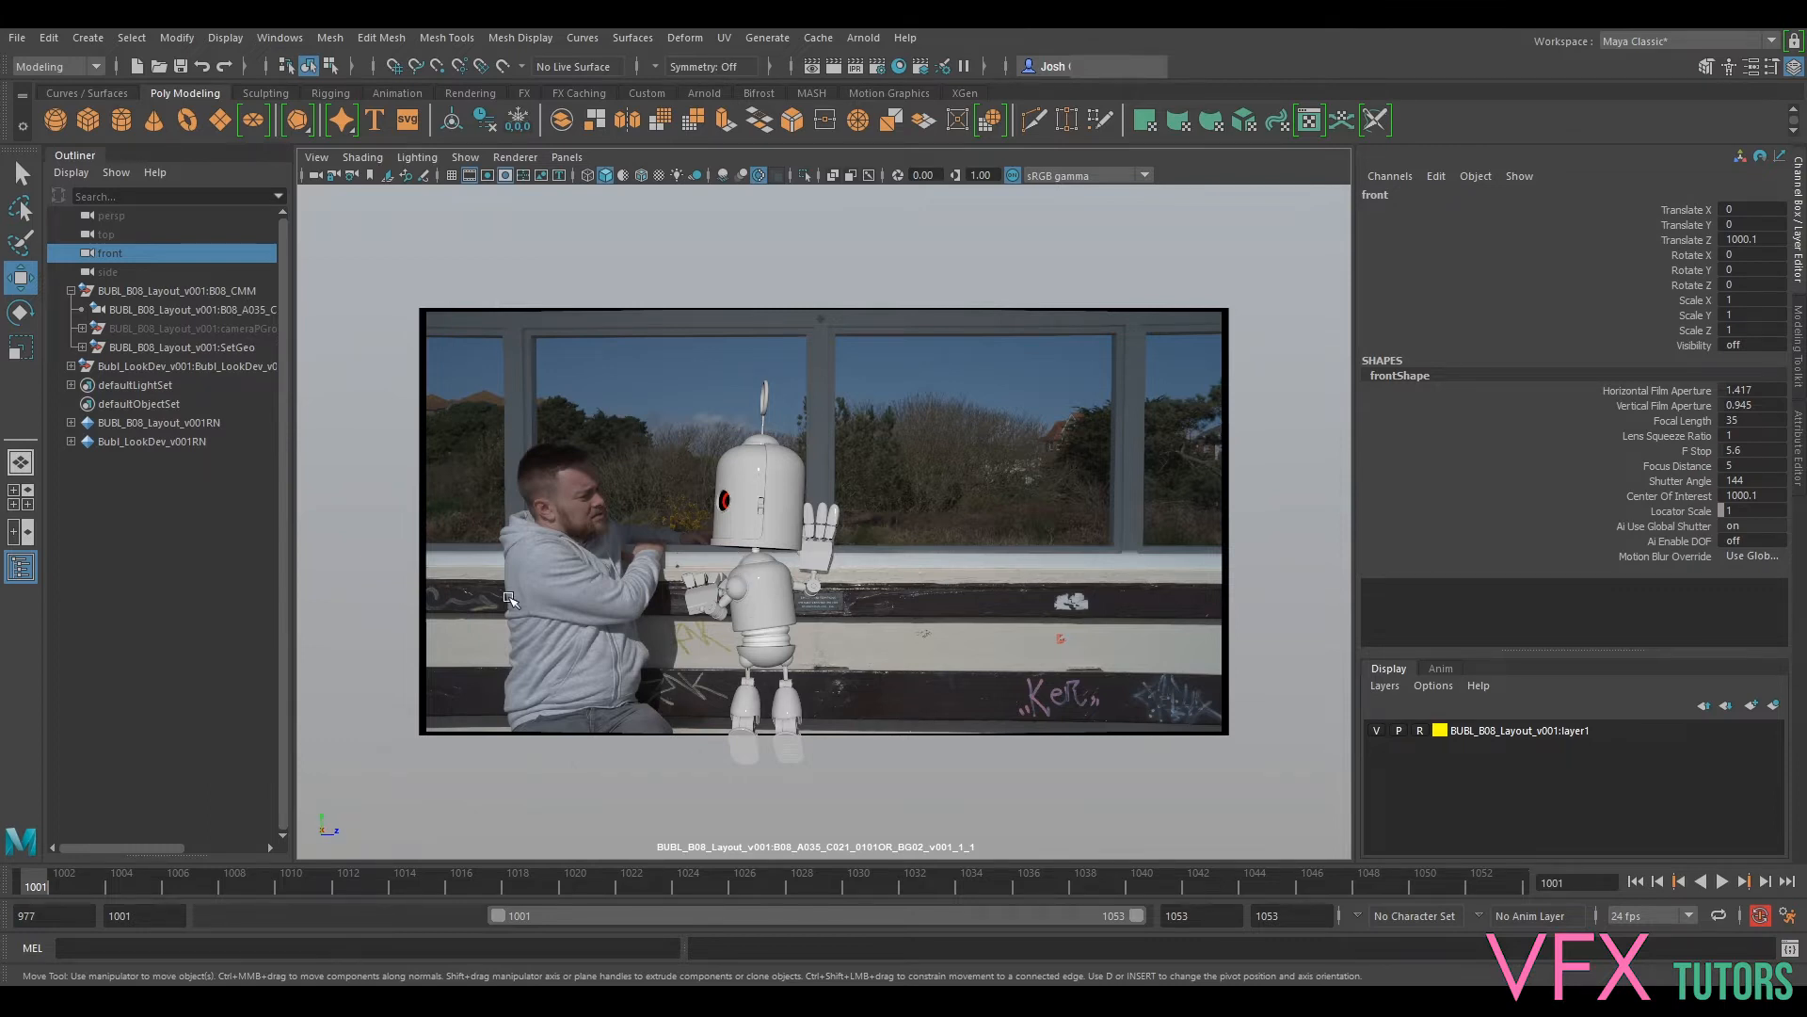
key(alt+v)
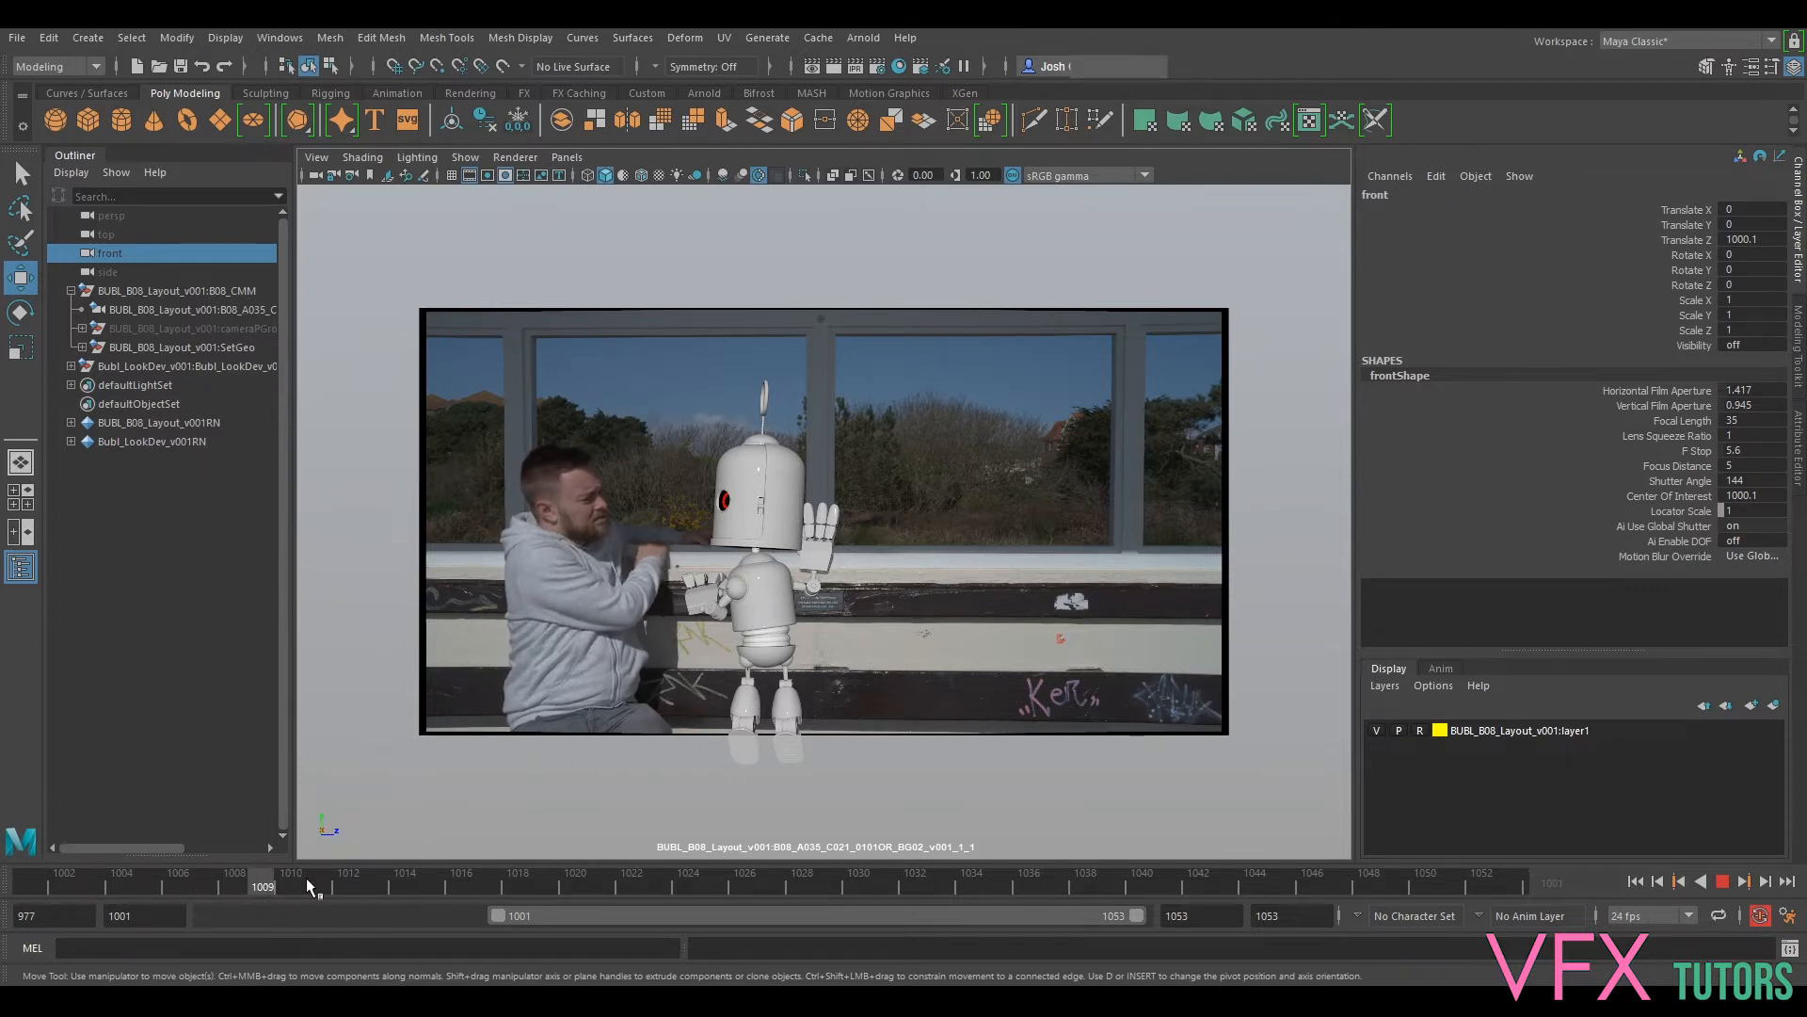
drag(404, 890, 13, 882)
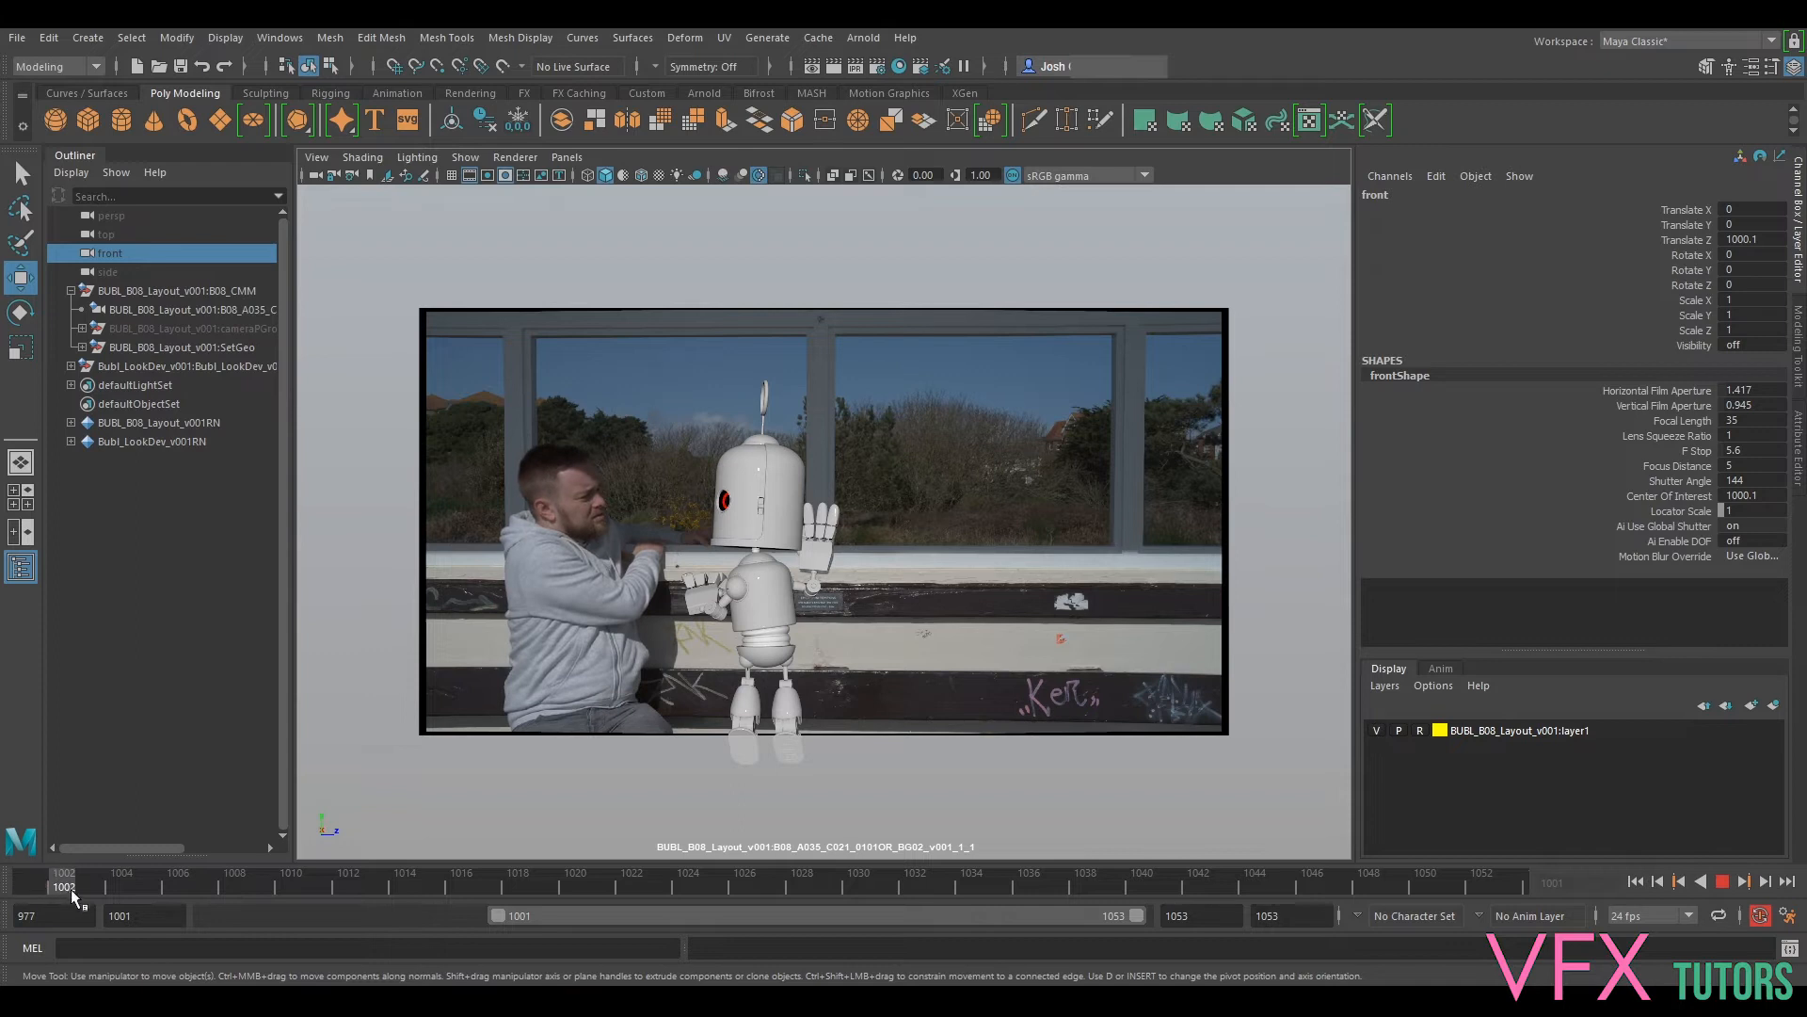
key(alt+v)
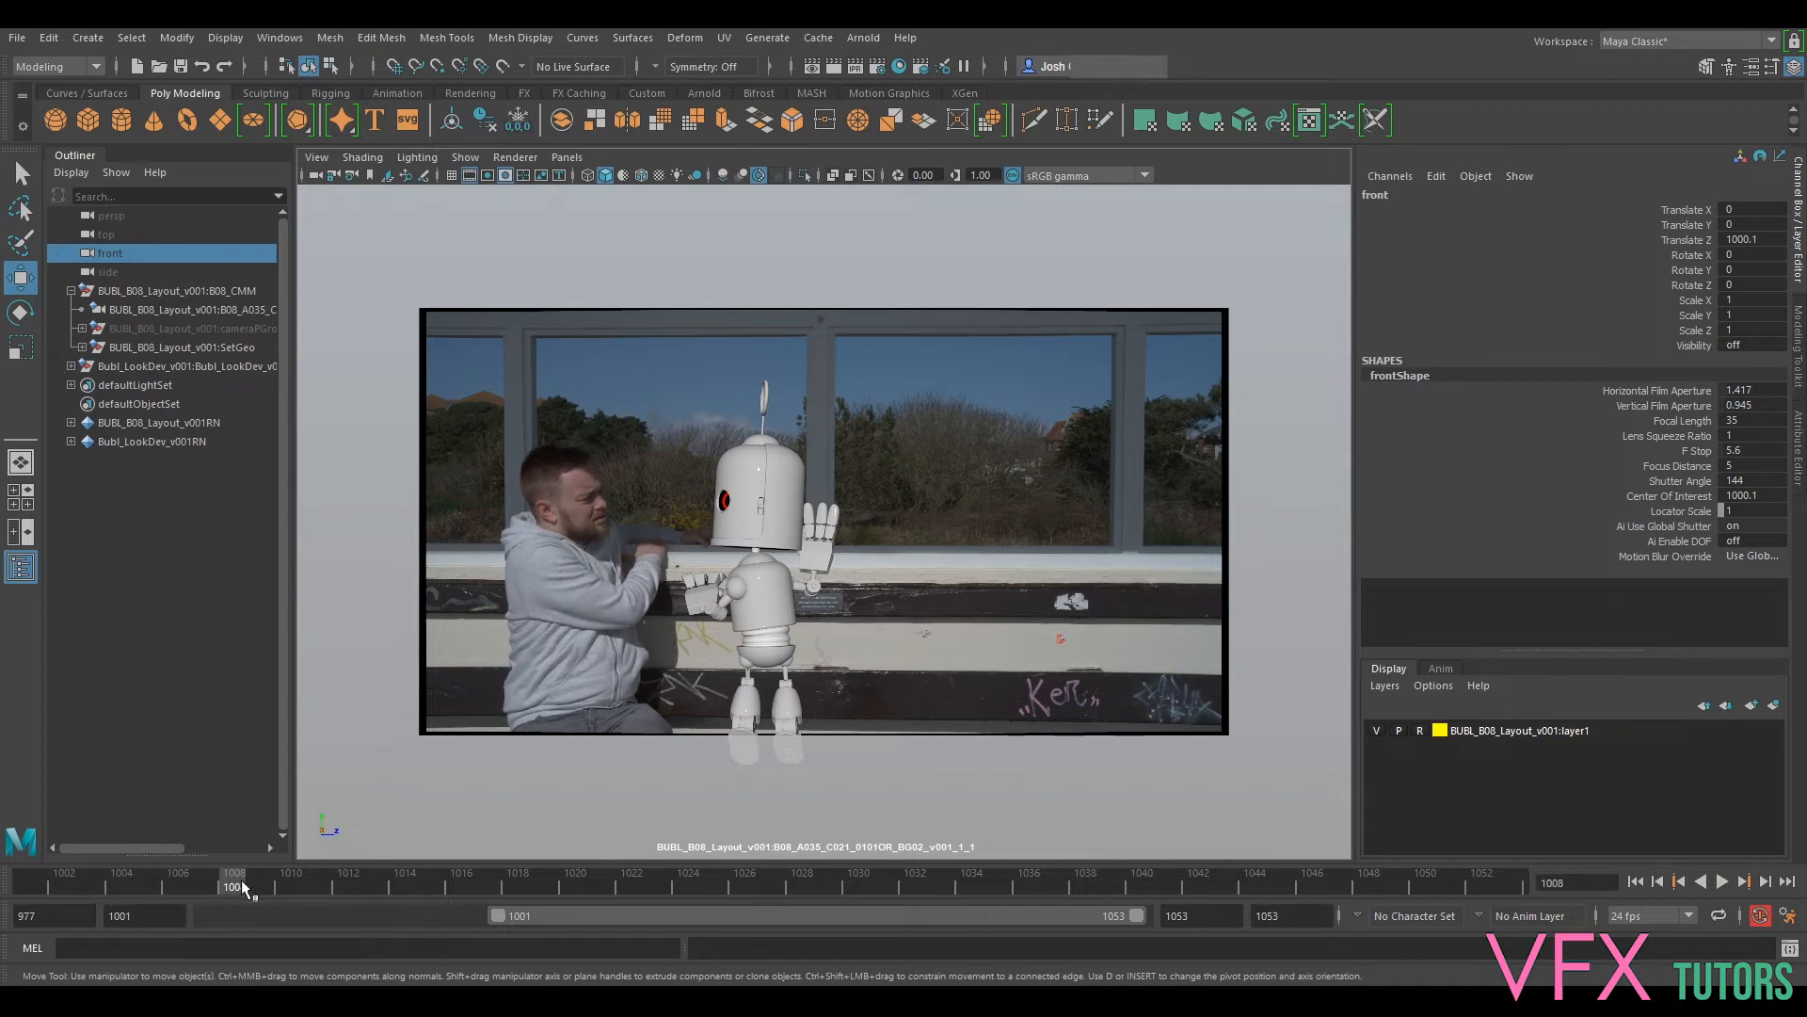
key(alt+v)
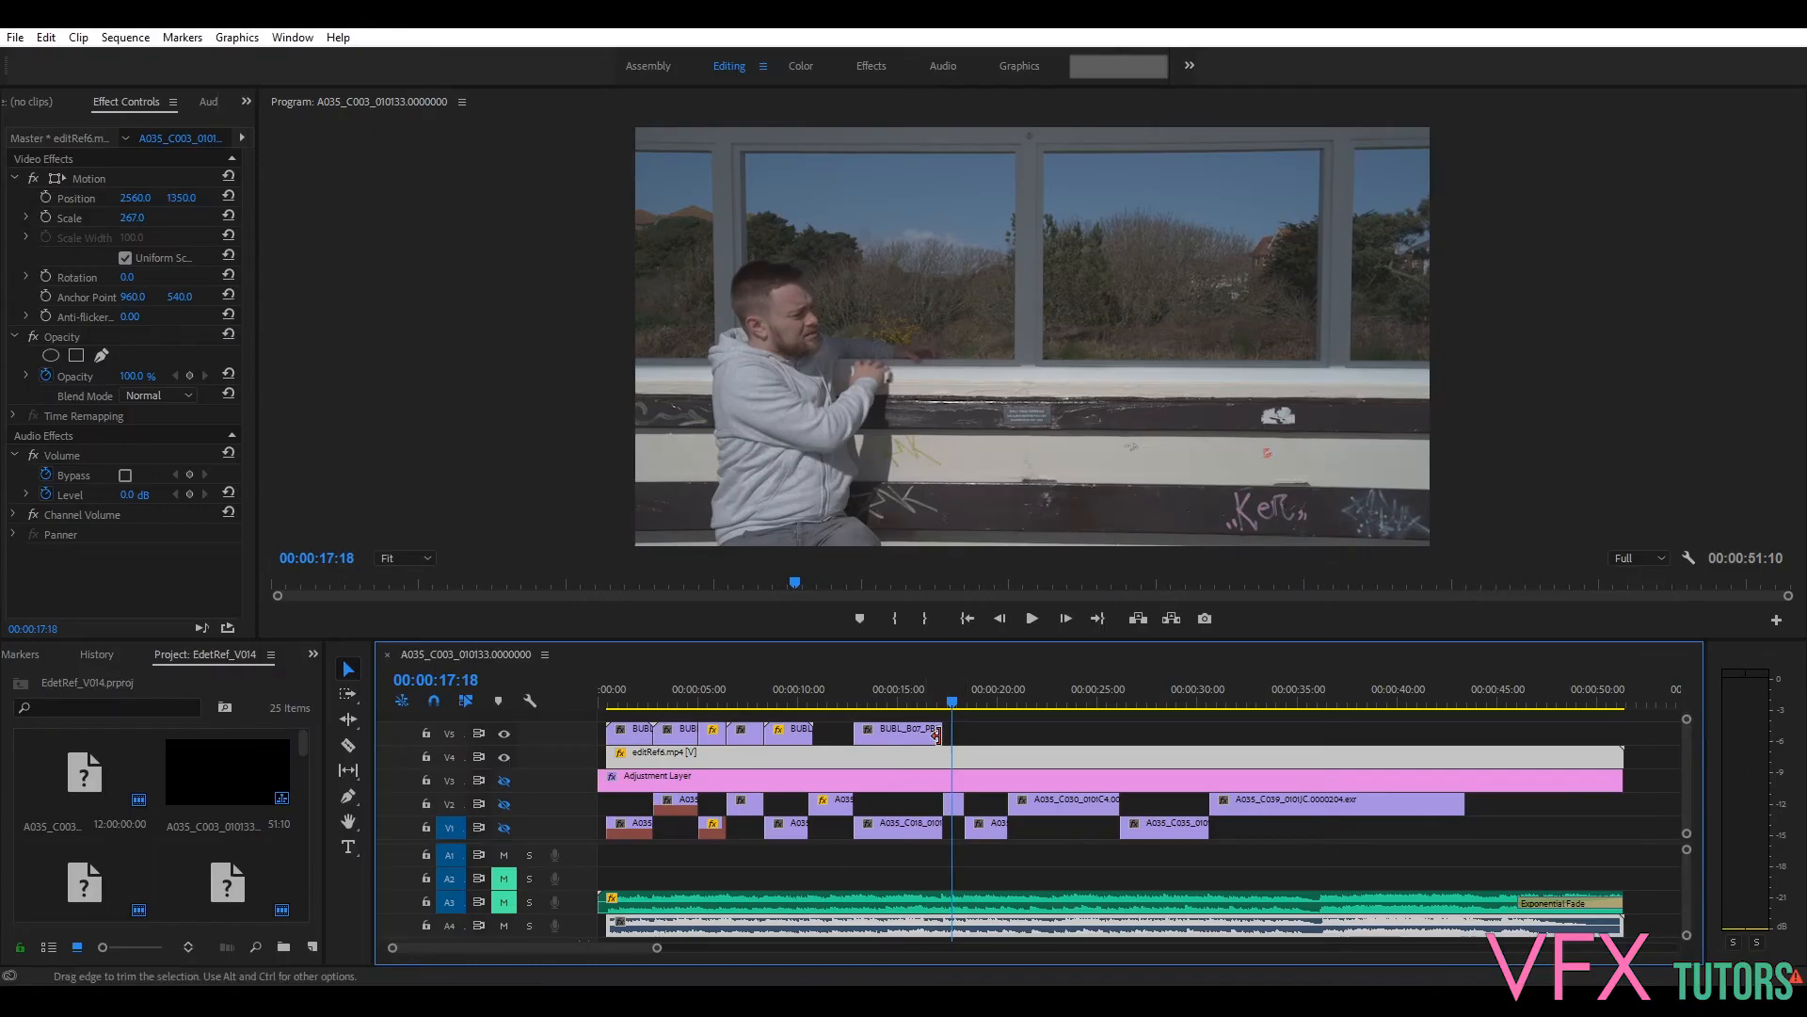
Step: Switch to Premiere Pro and scrub the edit timeline to 00:00:20:23
drag(951, 704, 1017, 727)
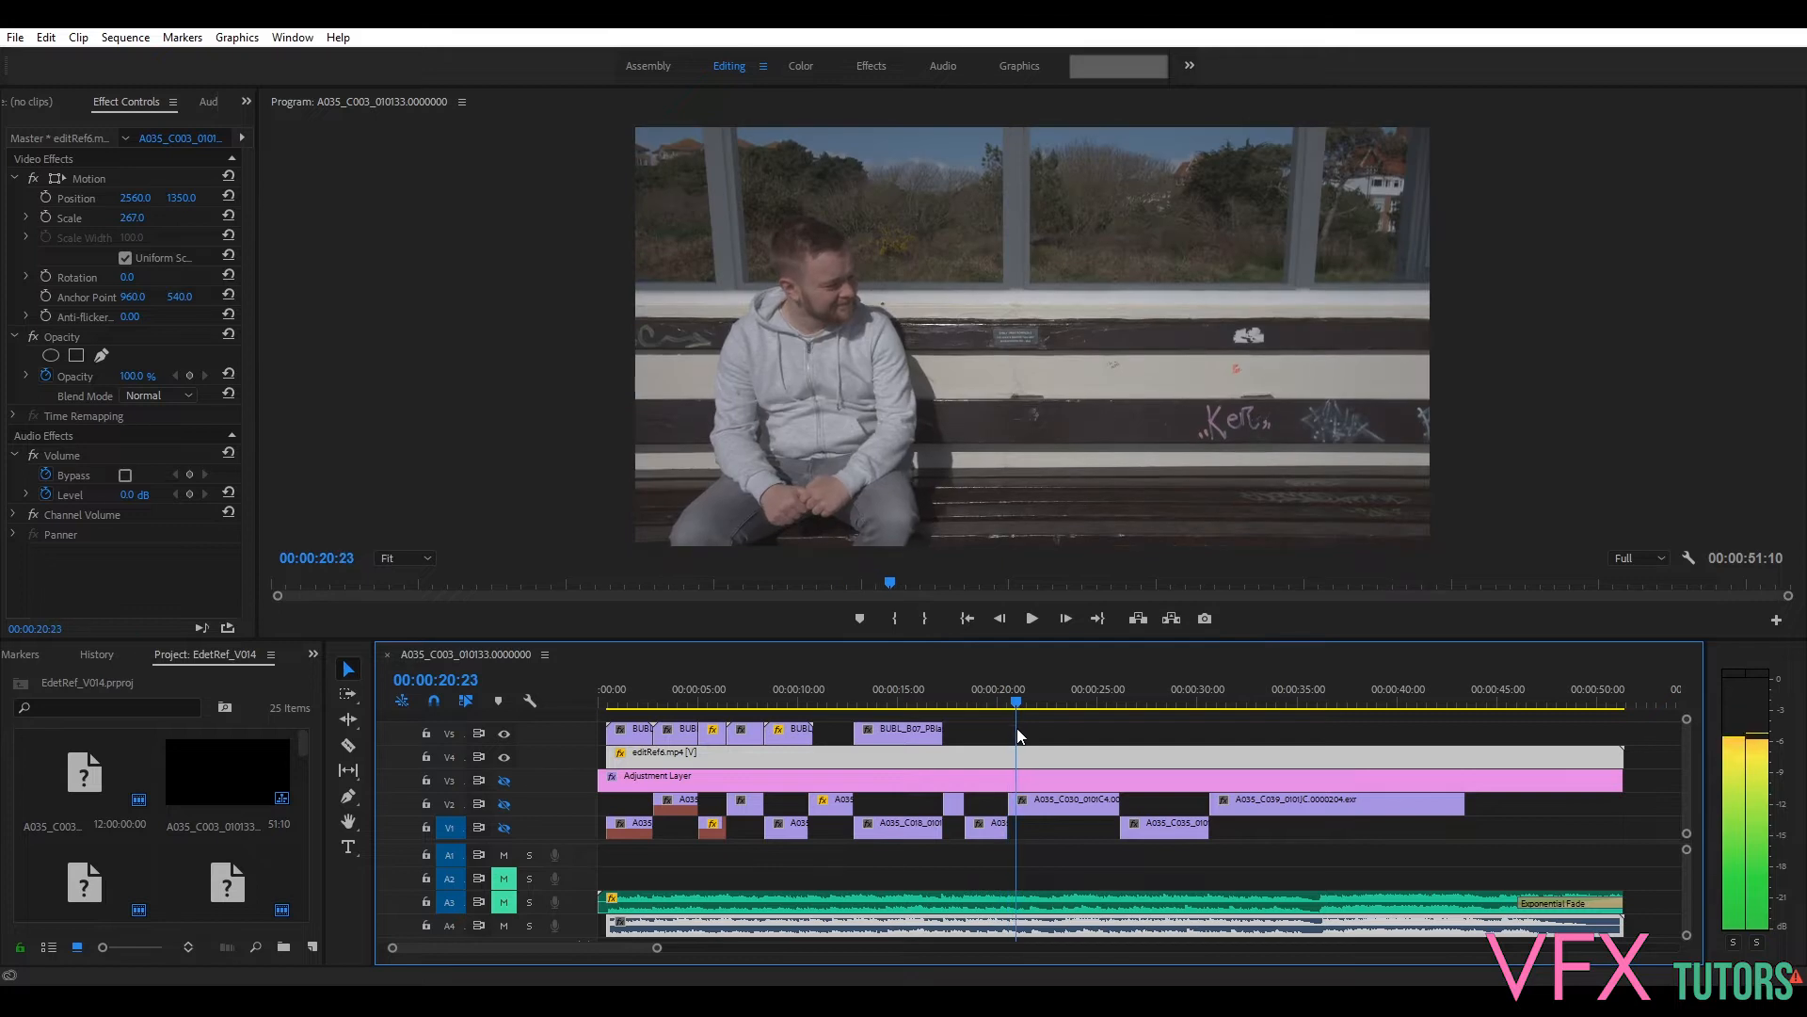
Step: Review the bench shots in the edit, replaying the section from about 00:00:18 to 00:00:21
drag(1017, 727, 1238, 817)
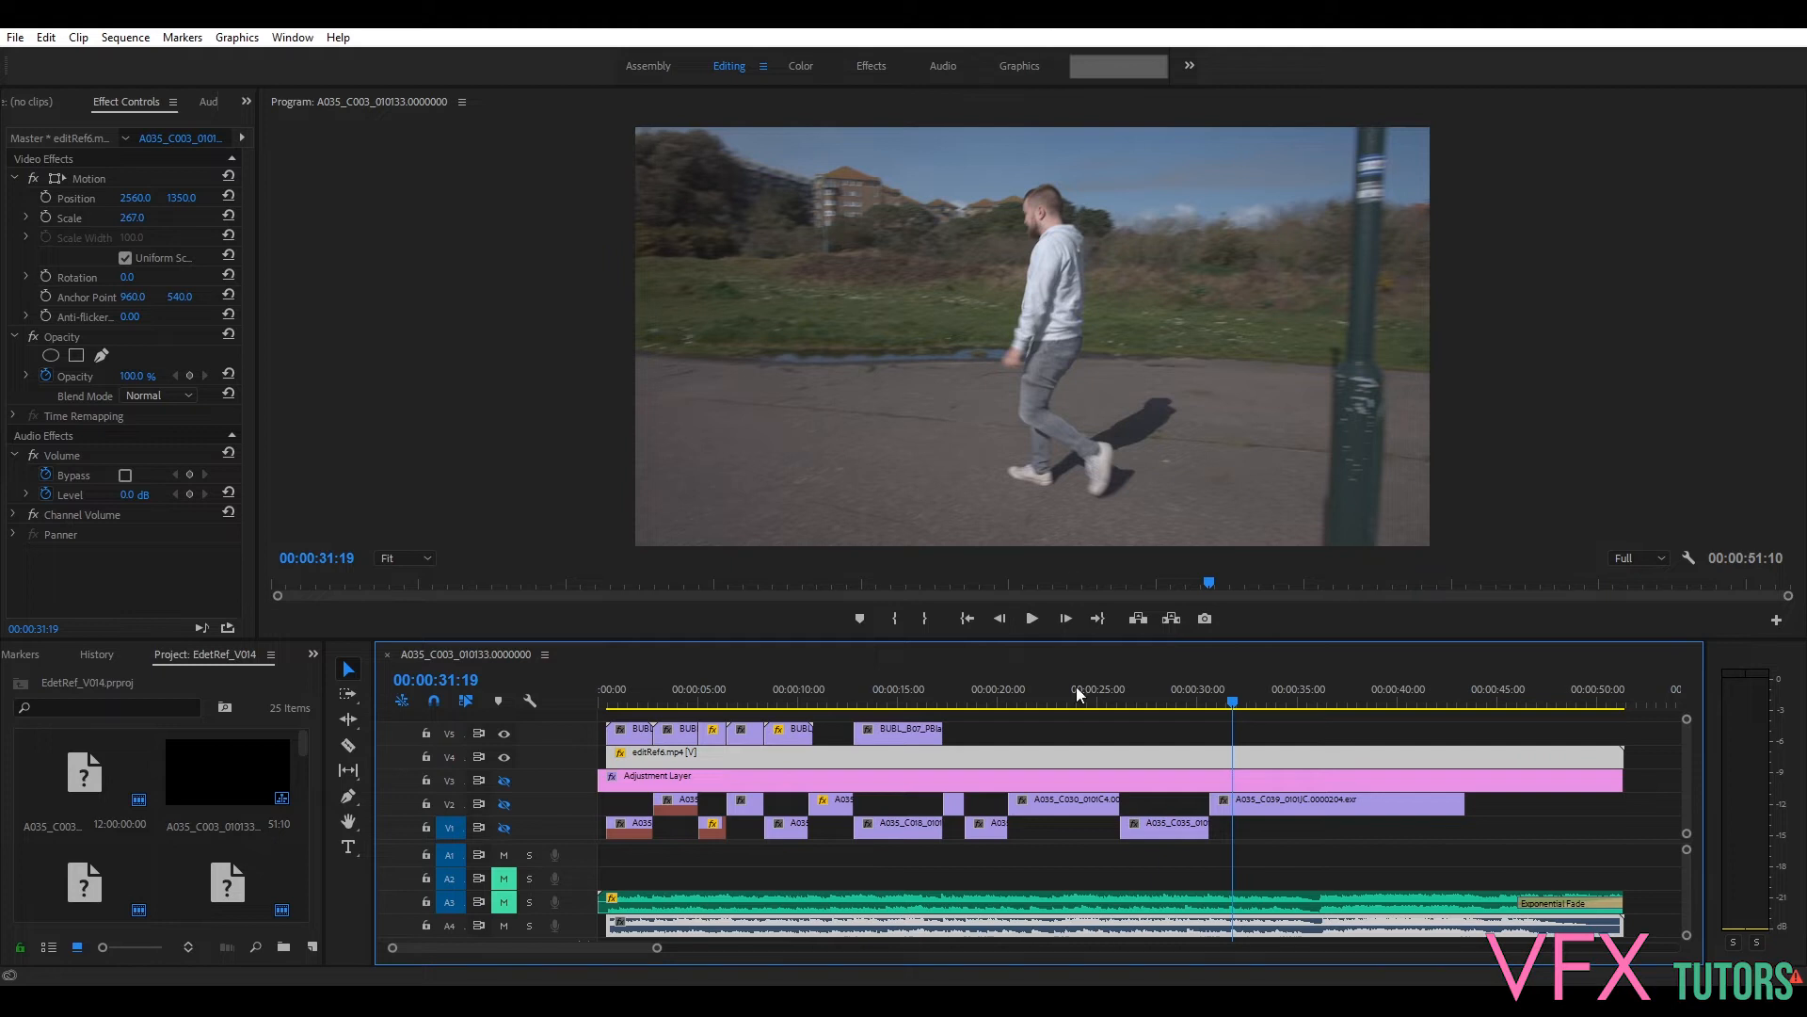
drag(1230, 713, 983, 721)
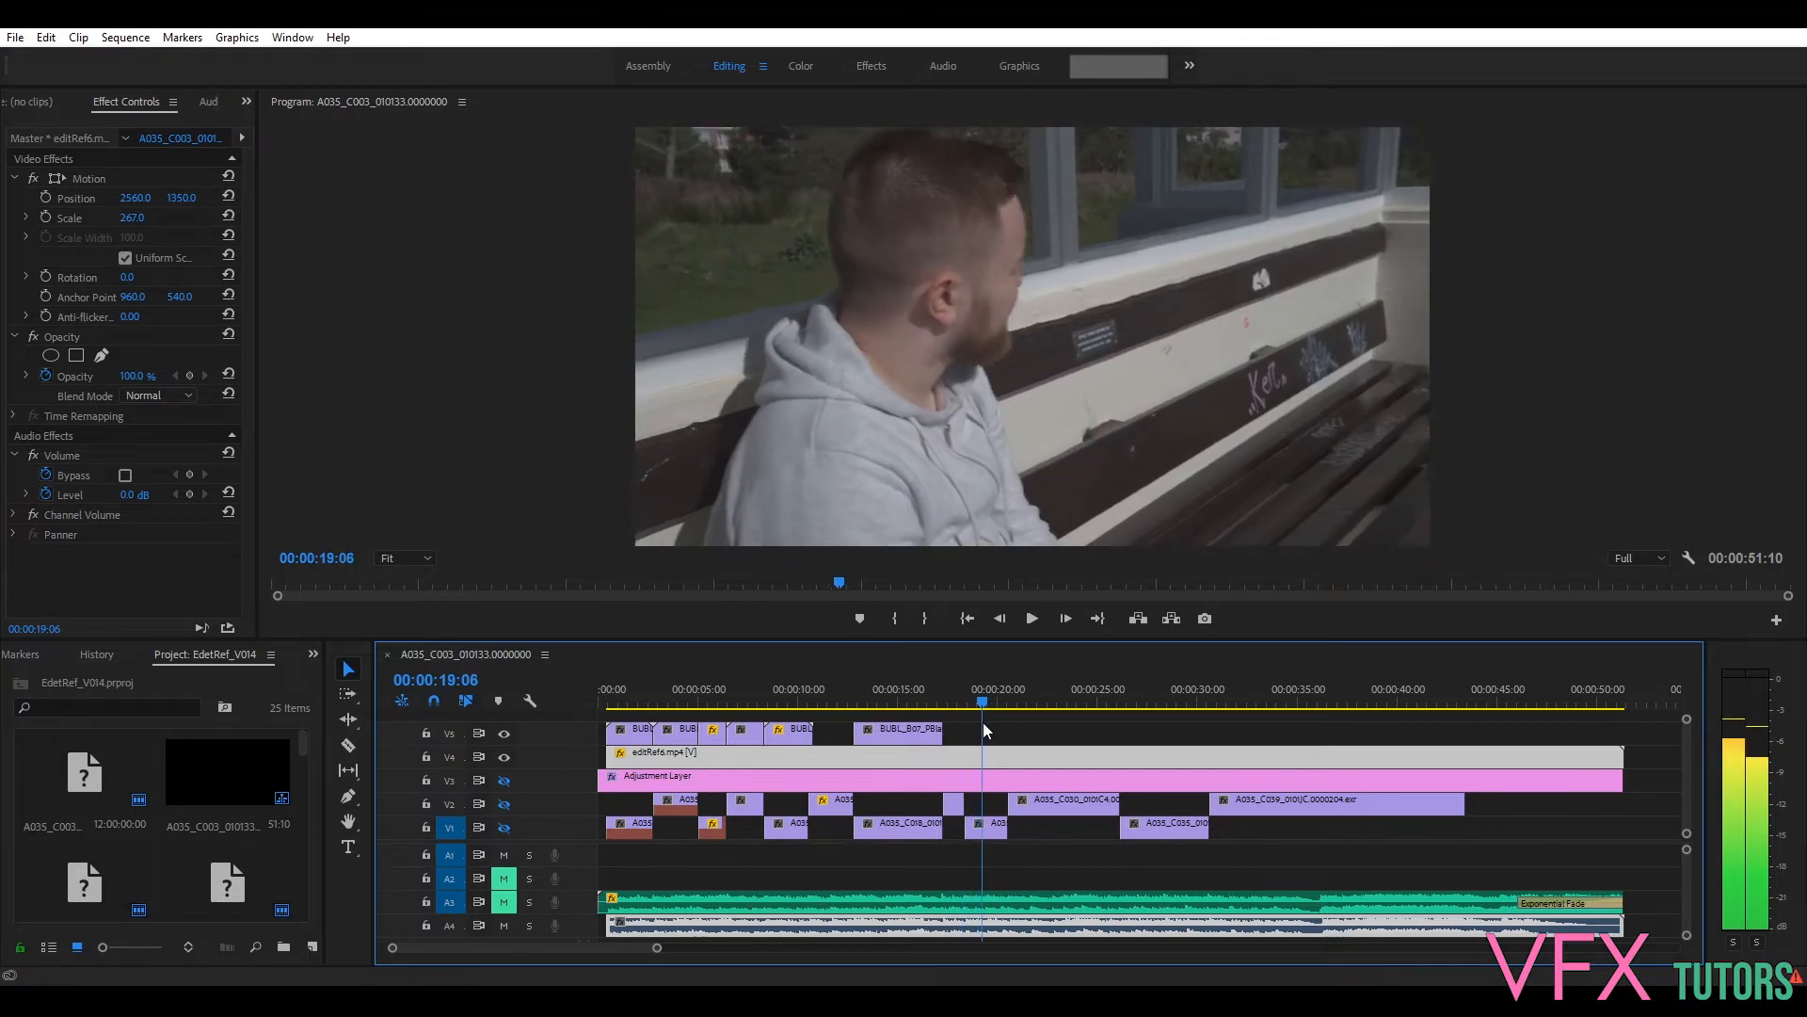
key(space)
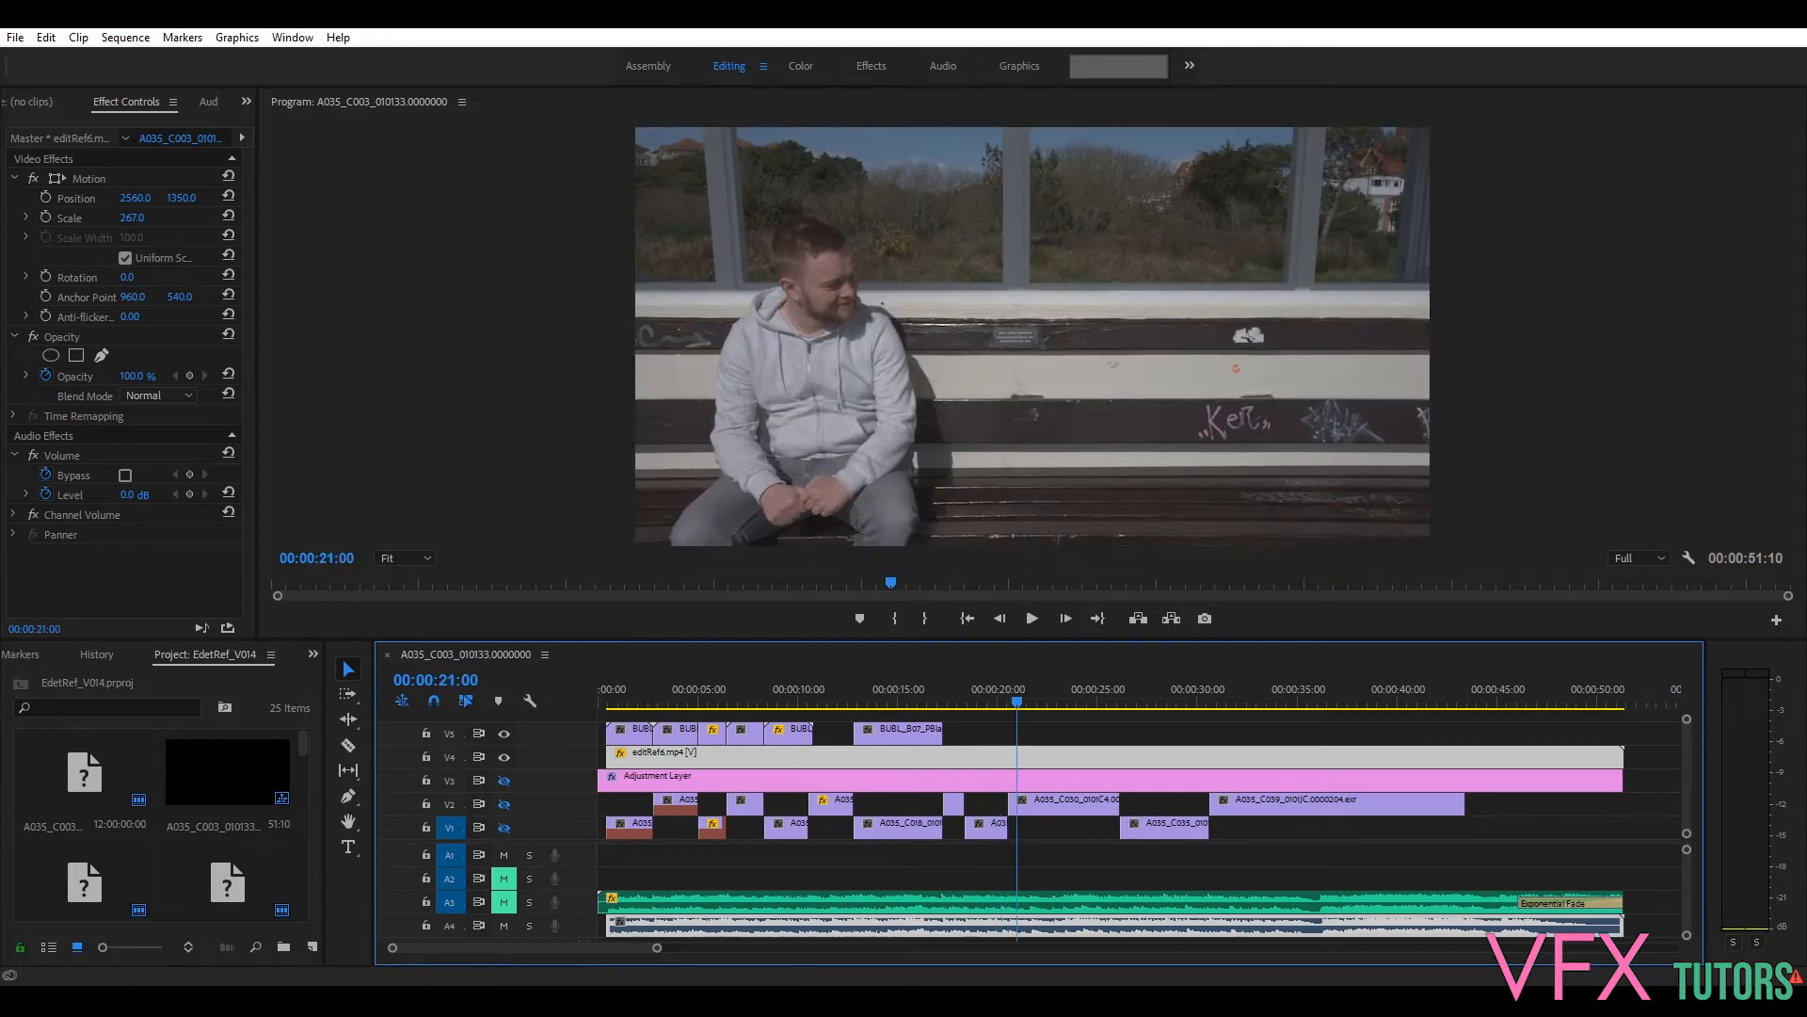
click(958, 706)
drag(958, 706, 965, 706)
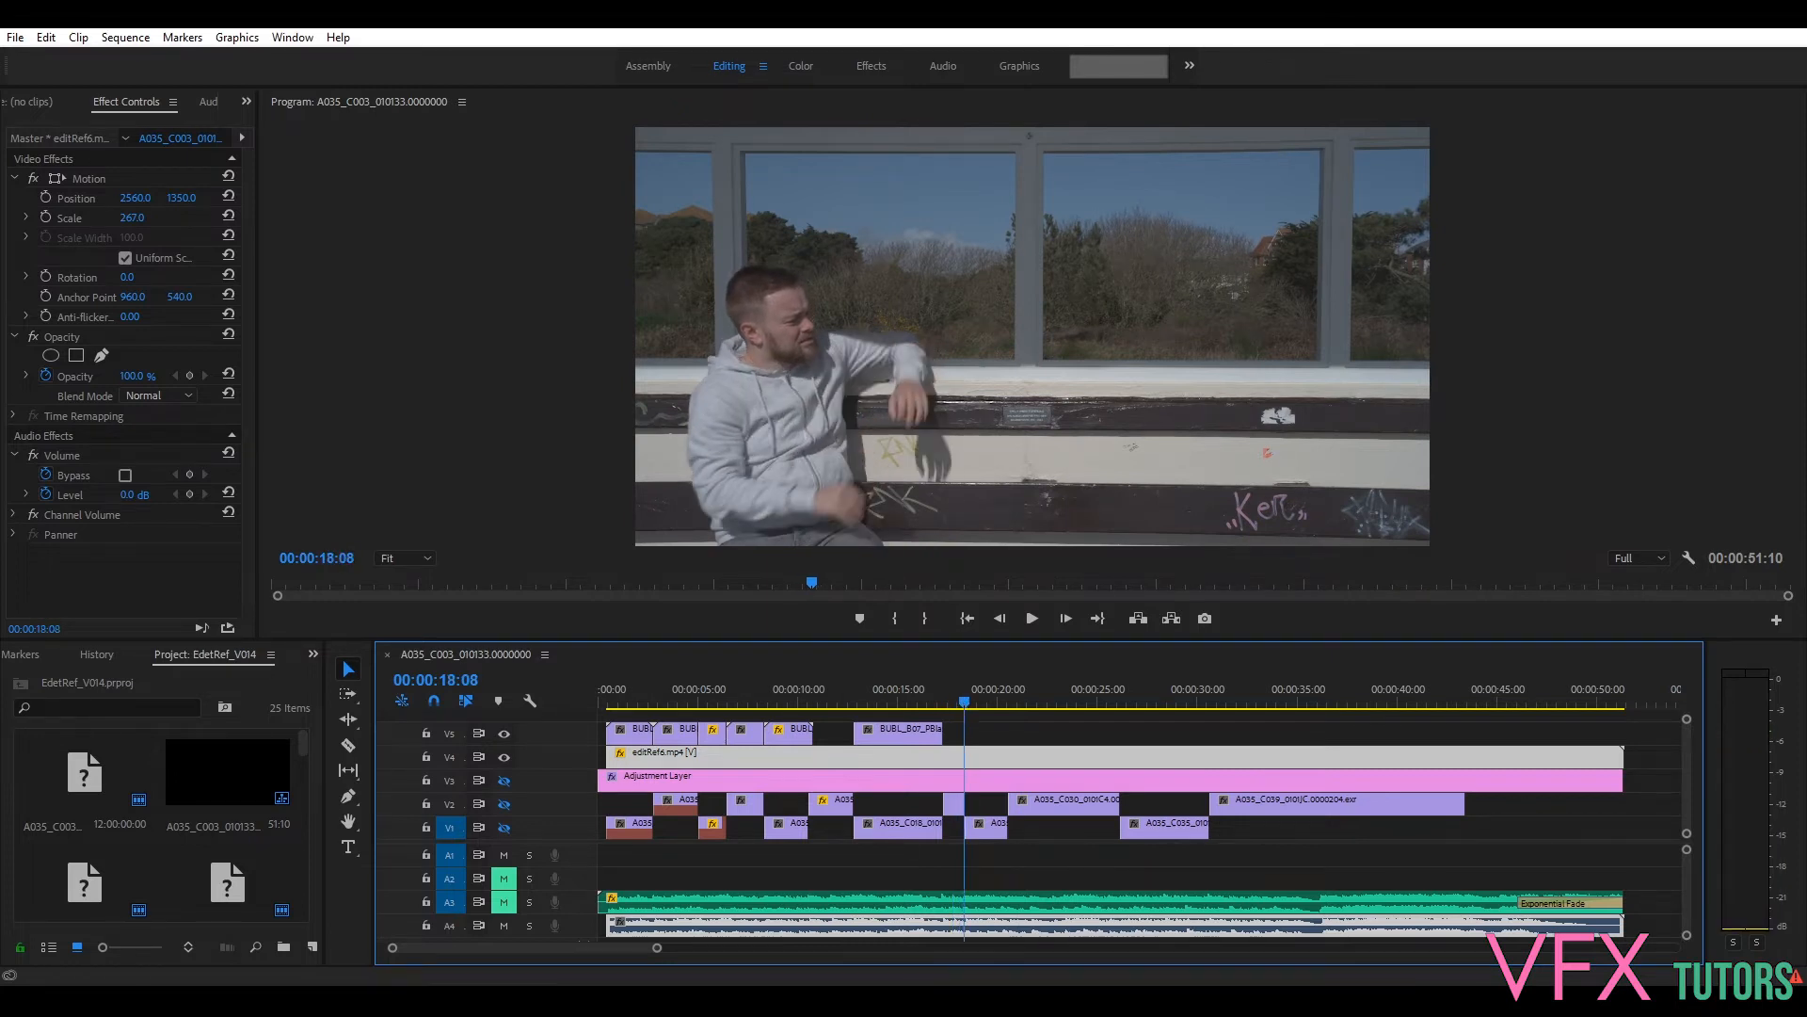
Step: Switch to Maya, find the shot's last frame, and set the playback range to end at frame 1028
click(844, 938)
drag(622, 885, 791, 898)
double_click(1204, 915)
text(1028)
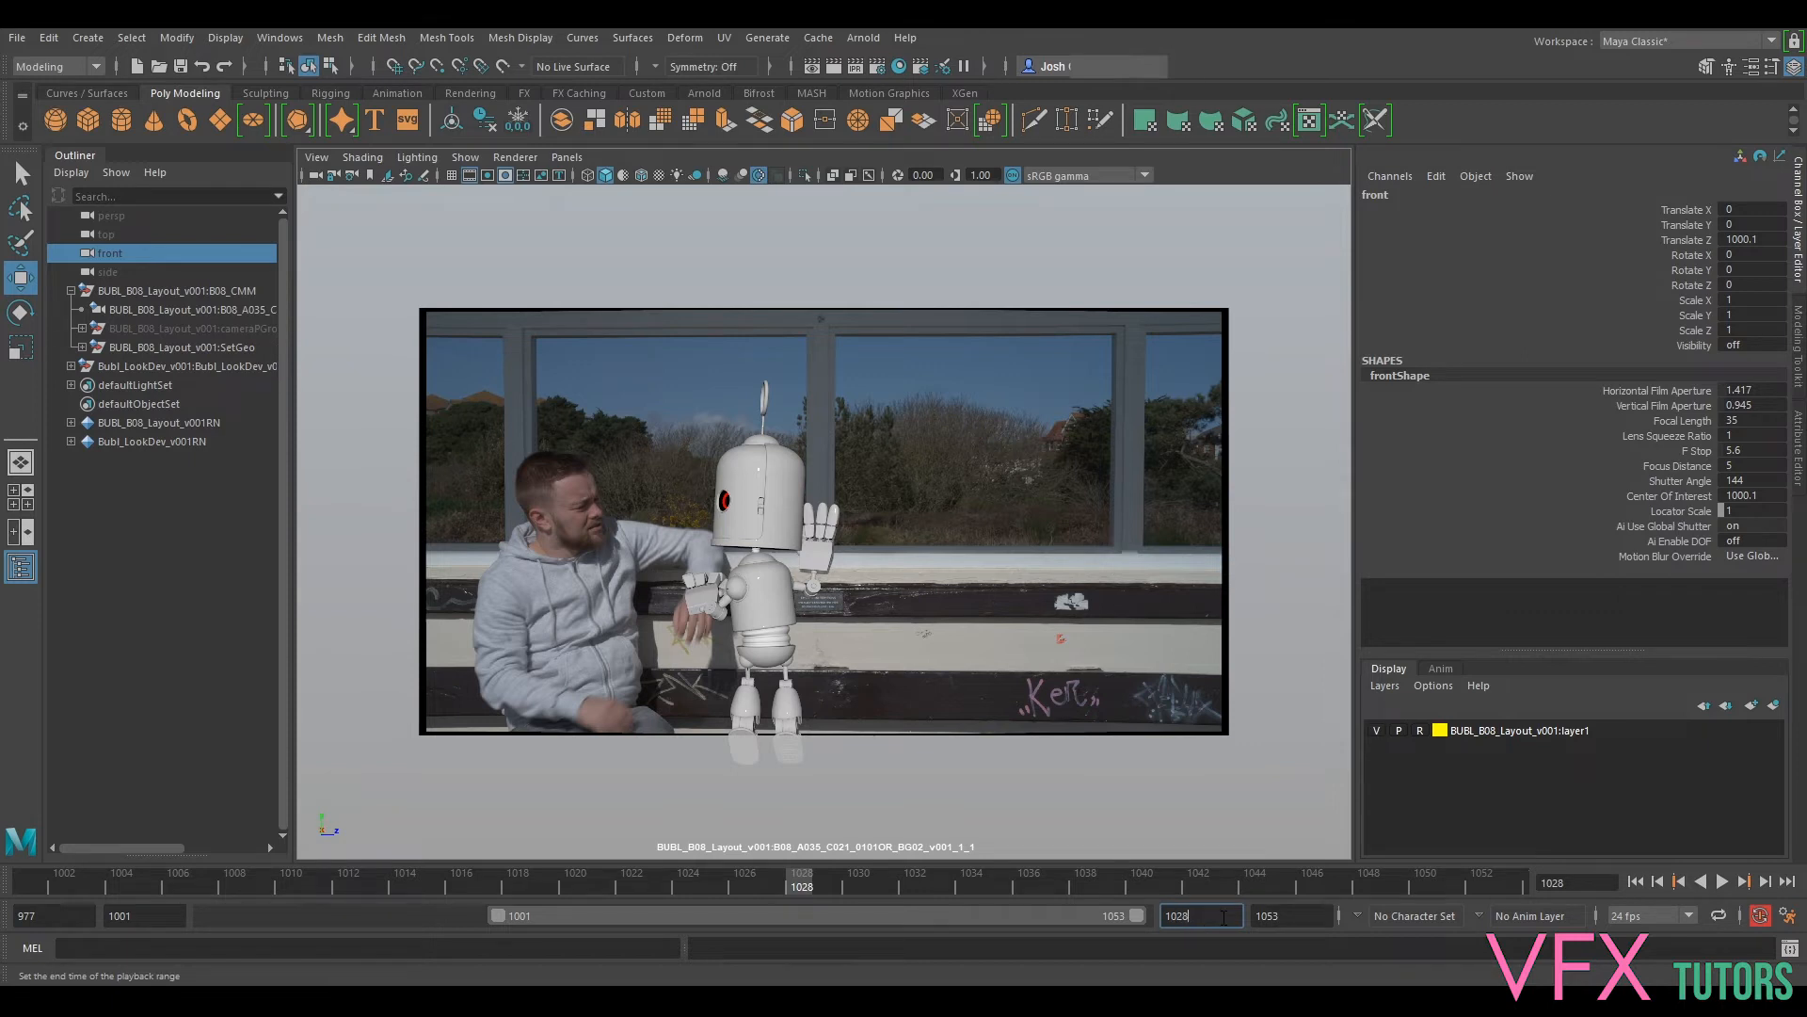
key(Return)
Step: Play and scrub through the shortened shot to study the man's movement beside the robot
key(alt+v)
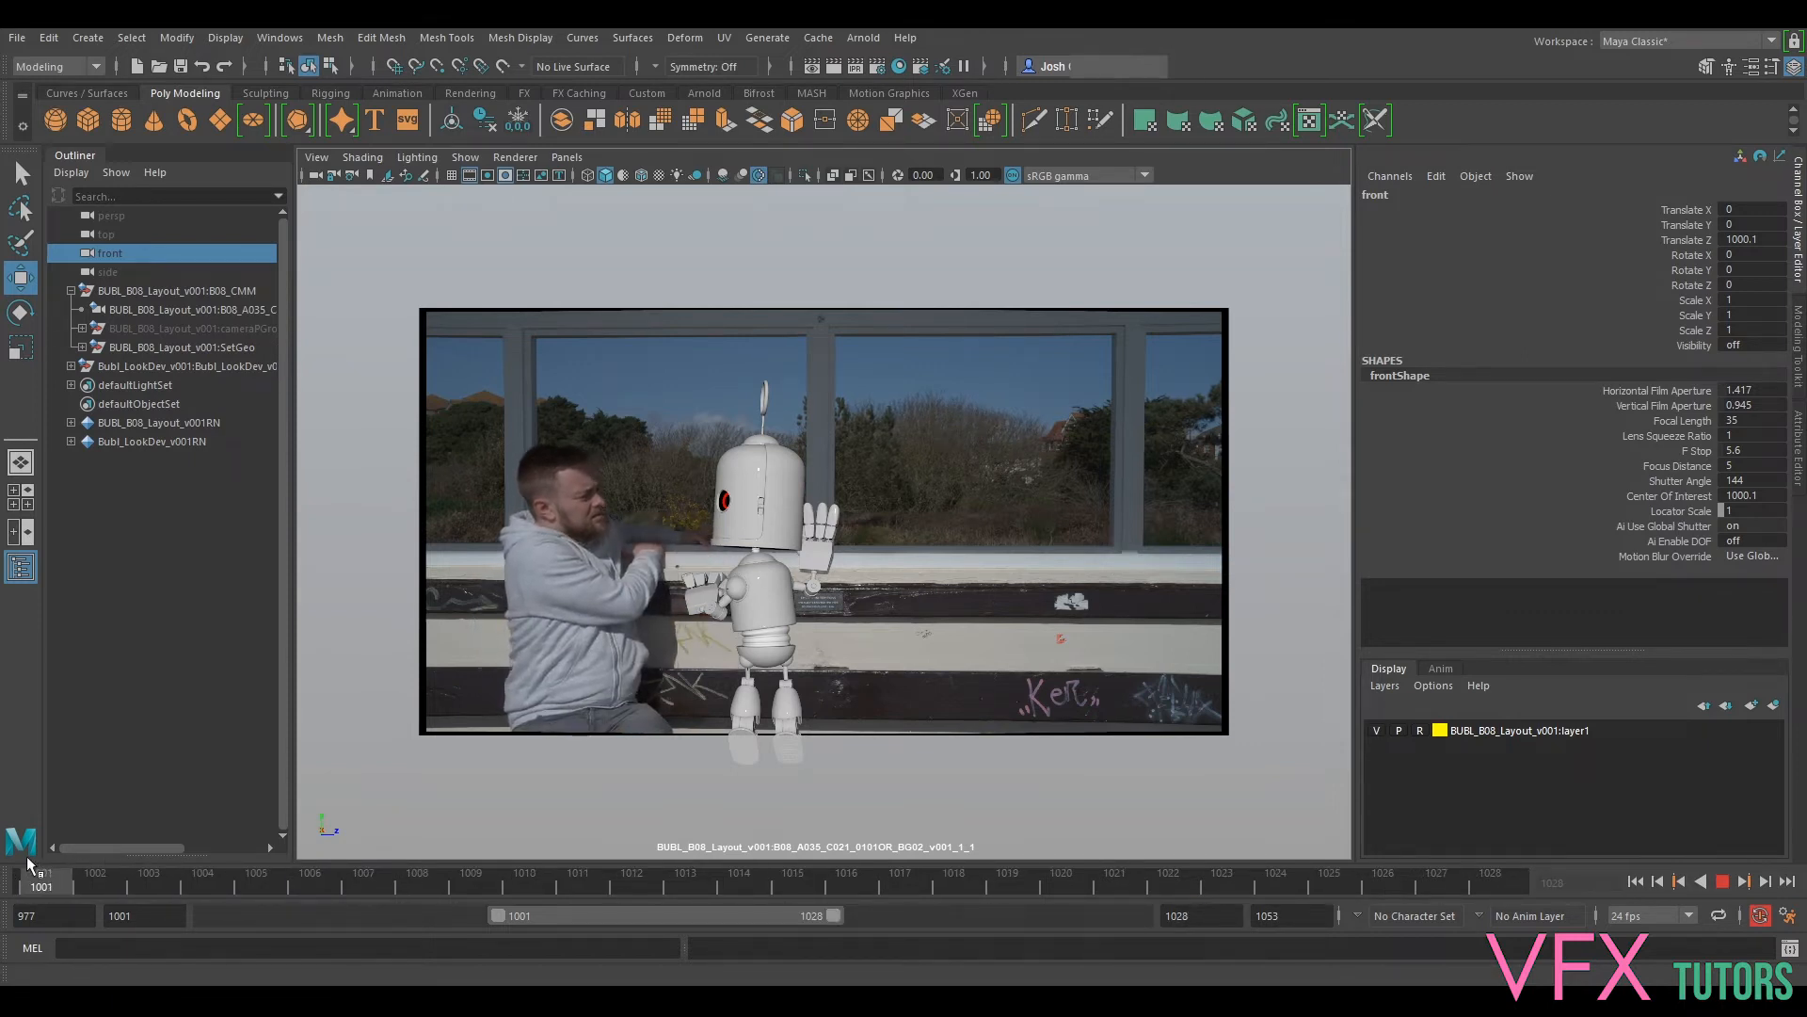
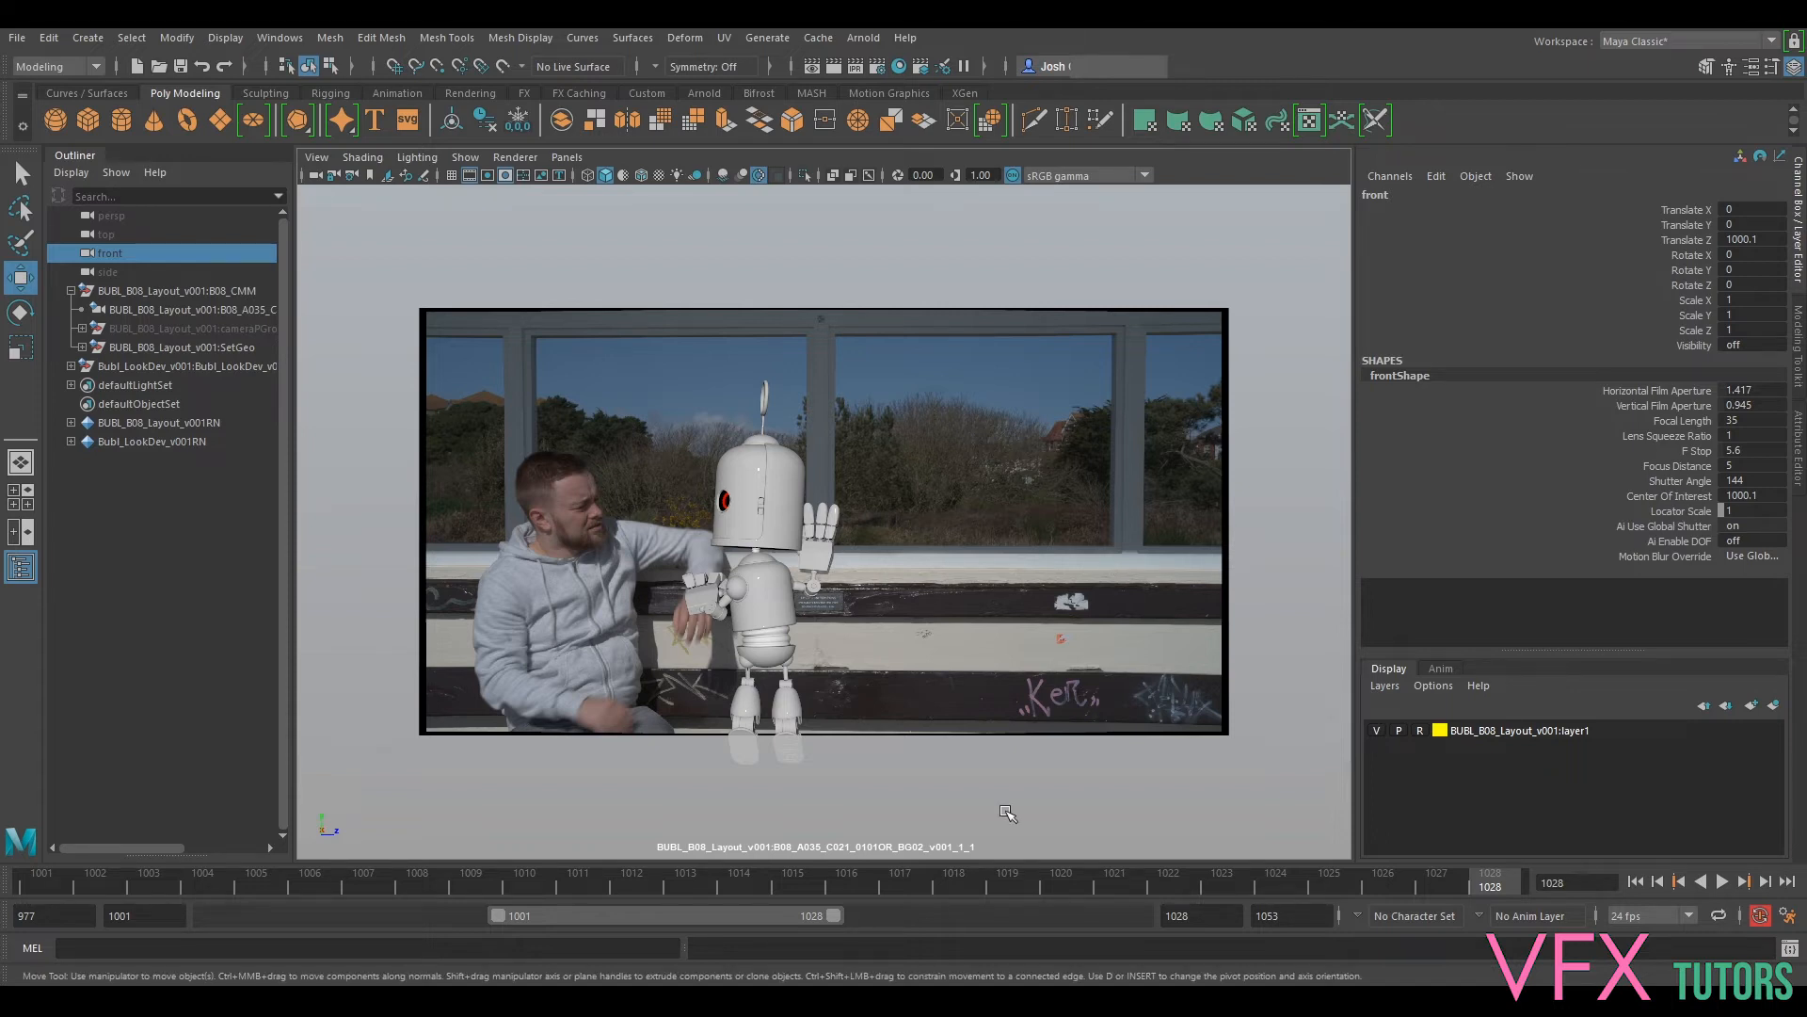
click(1636, 881)
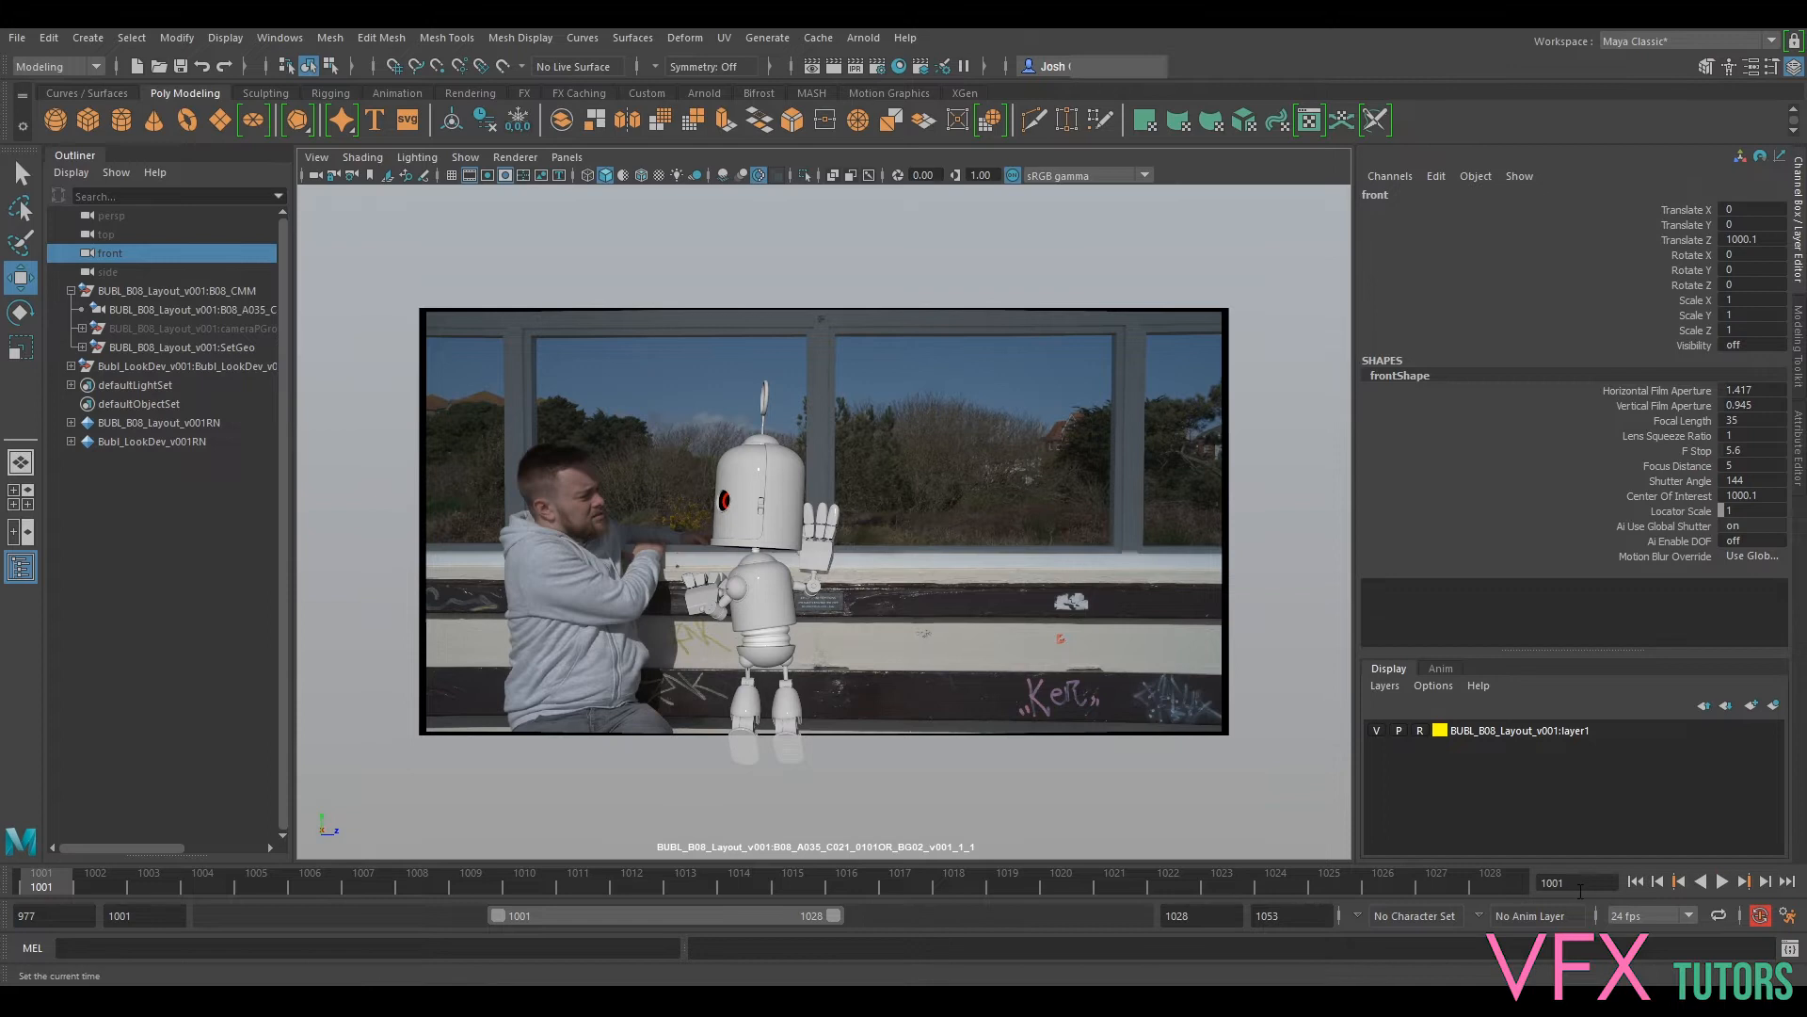
click(1722, 883)
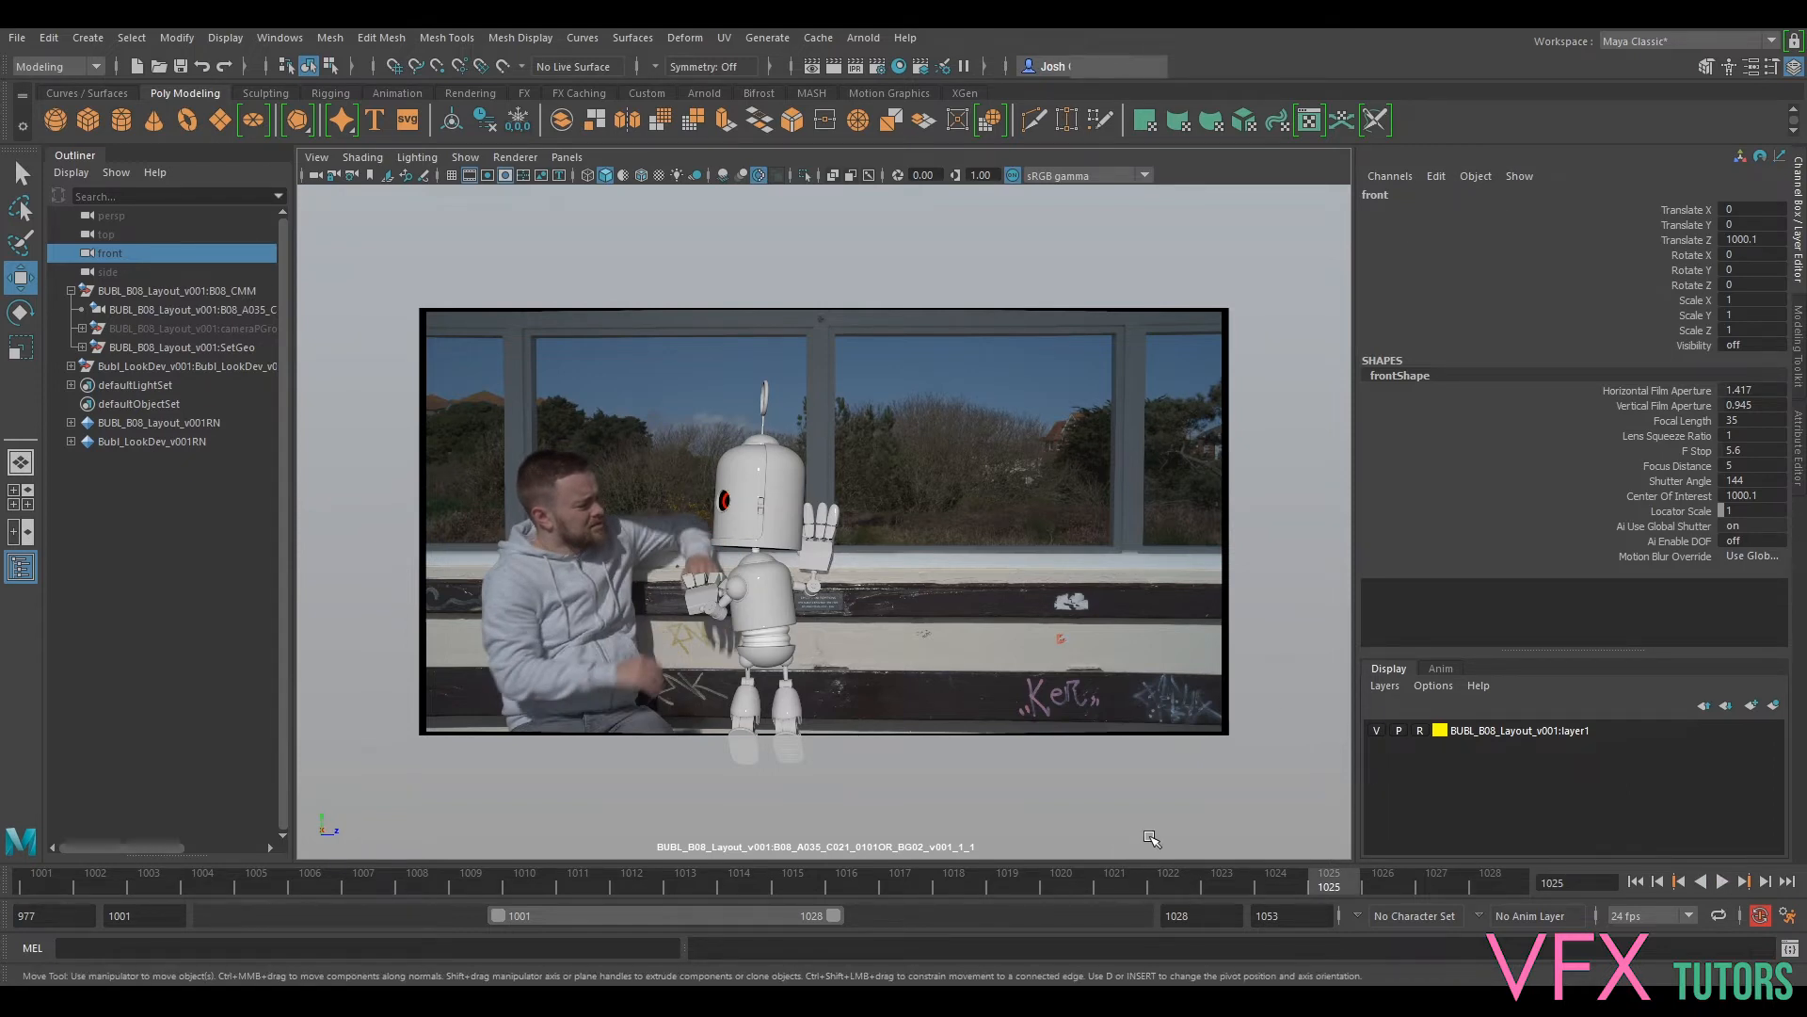
drag(1378, 892, 418, 803)
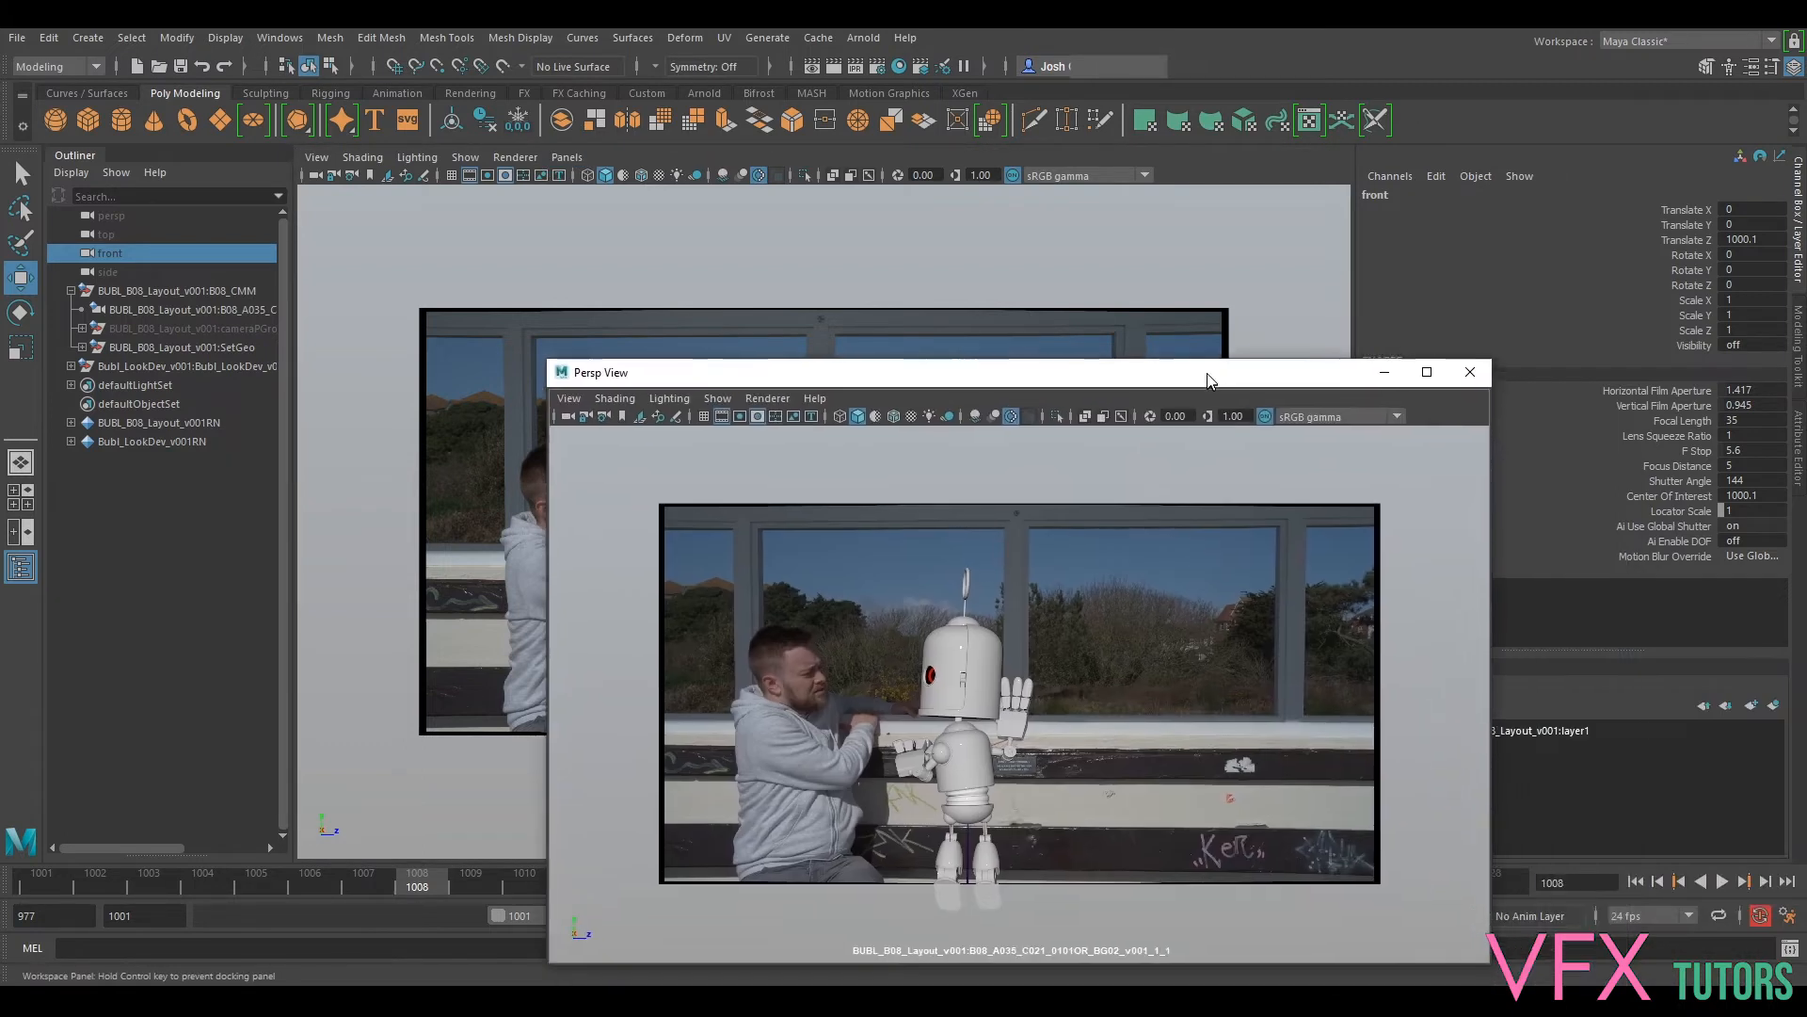
Step: Place a smaller torn-off copy of the shot camera view beside the timeline and switch the main viewport to the persp camera
drag(1210, 375, 1484, 366)
drag(818, 346, 902, 497)
click(567, 157)
mouse_move(591, 179)
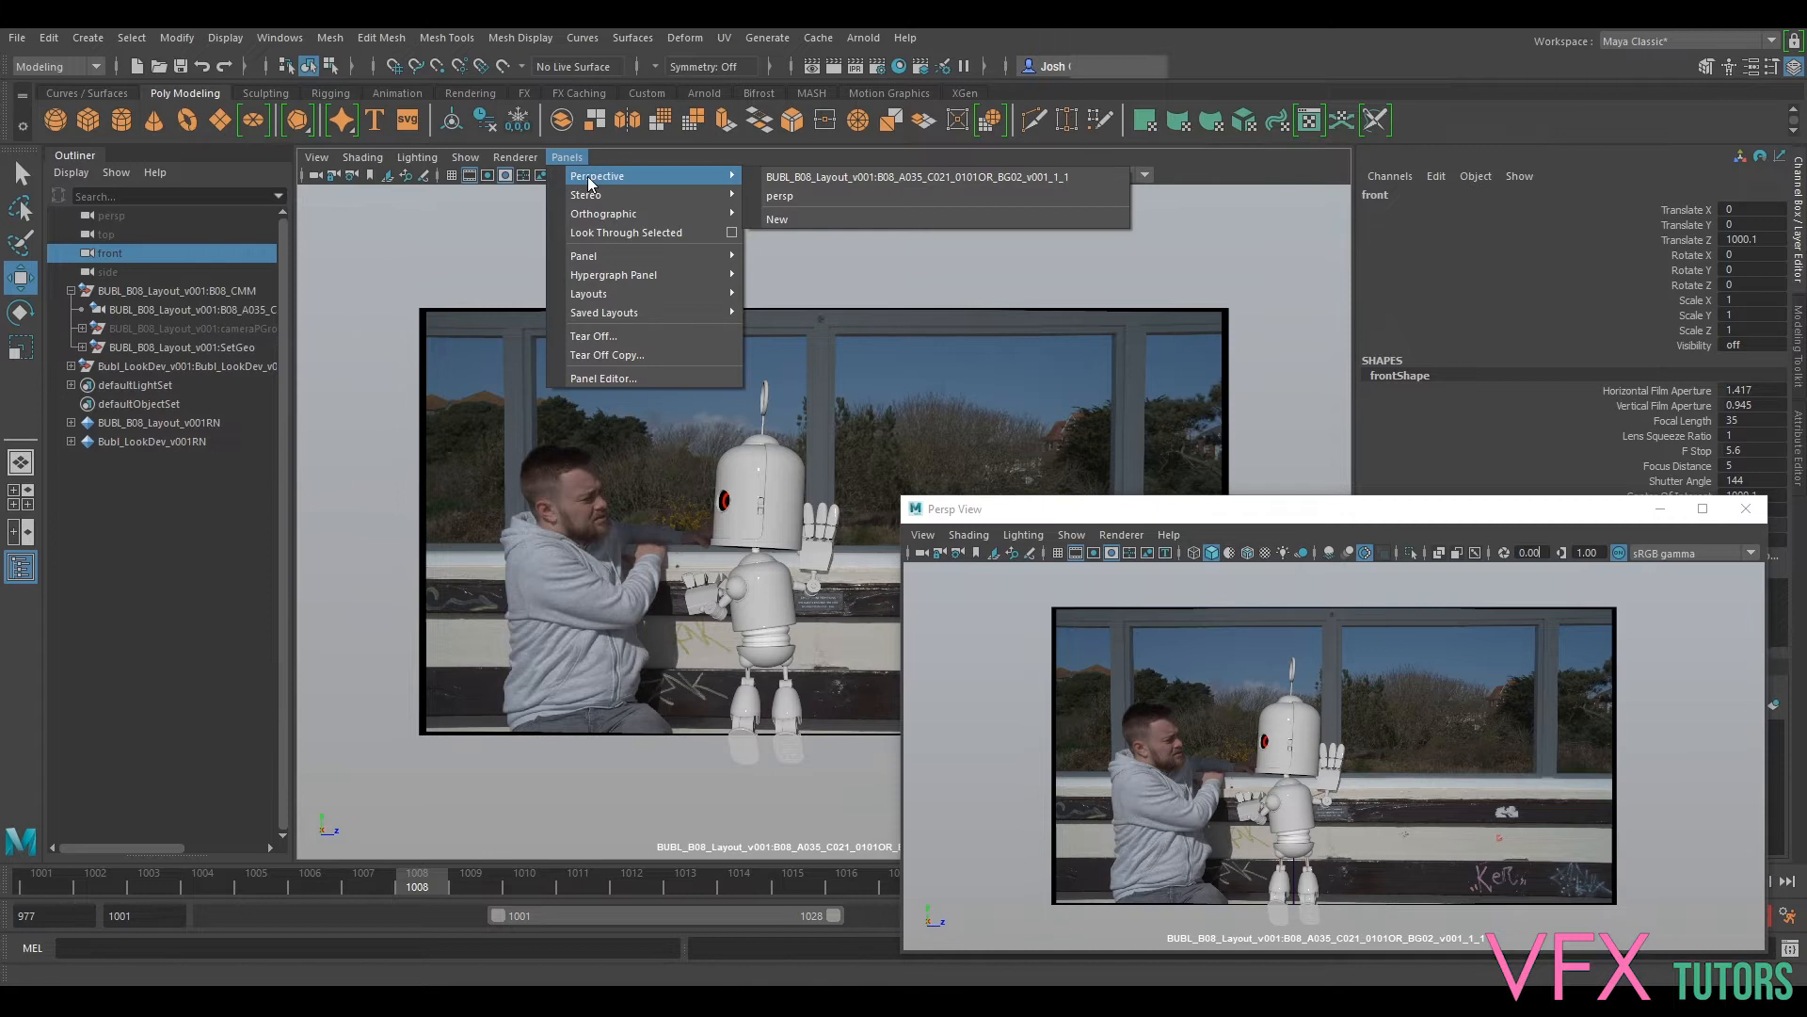
click(838, 195)
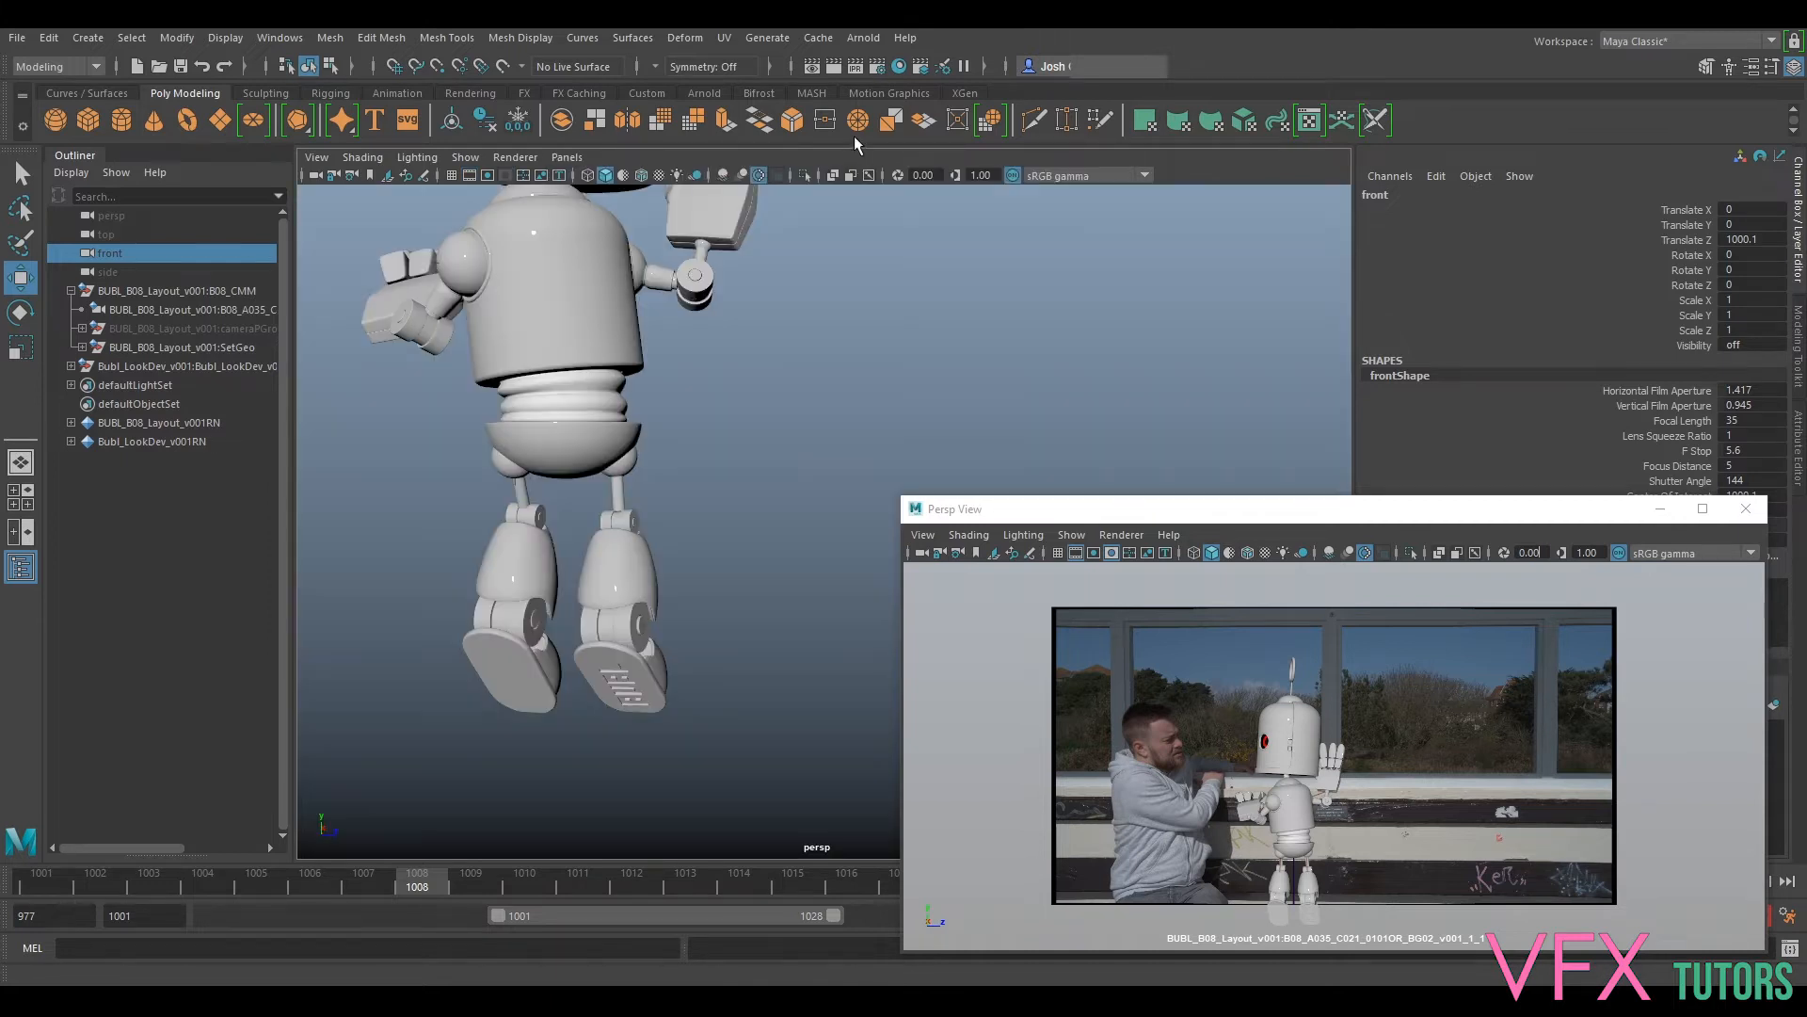
Step: Display the perspective view with the default material and show NURBS curves
click(363, 157)
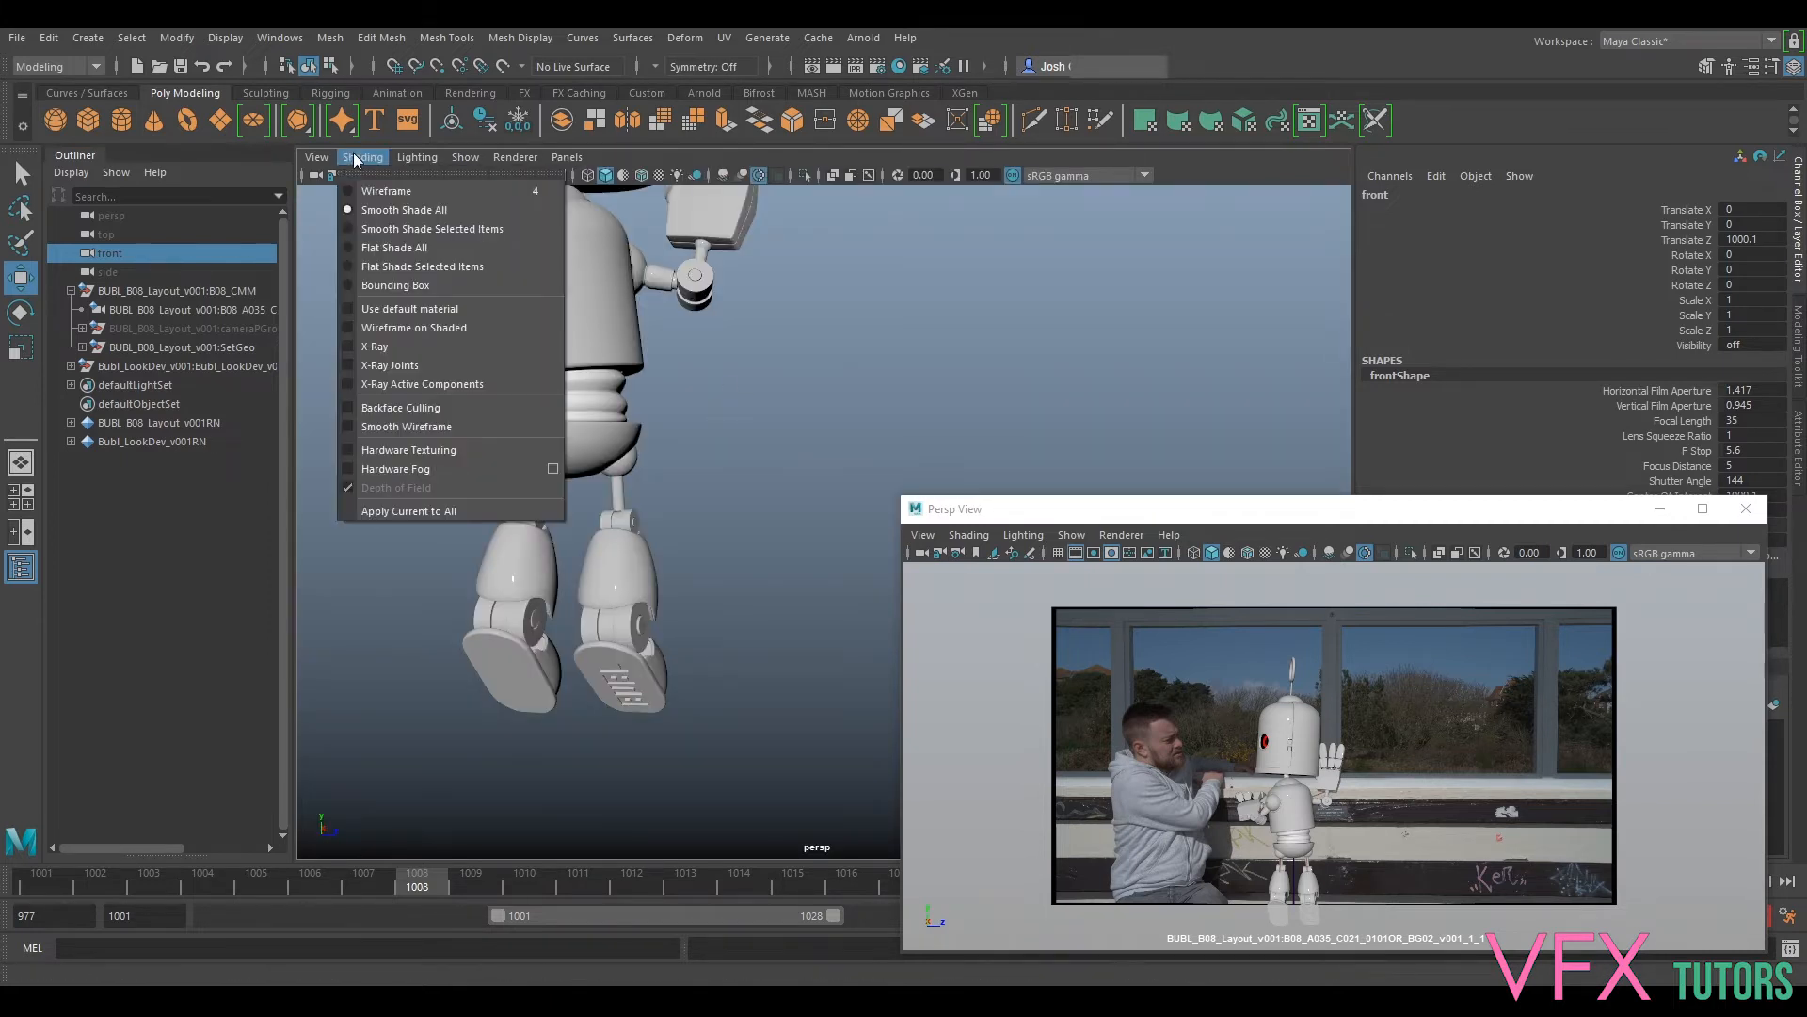
click(415, 313)
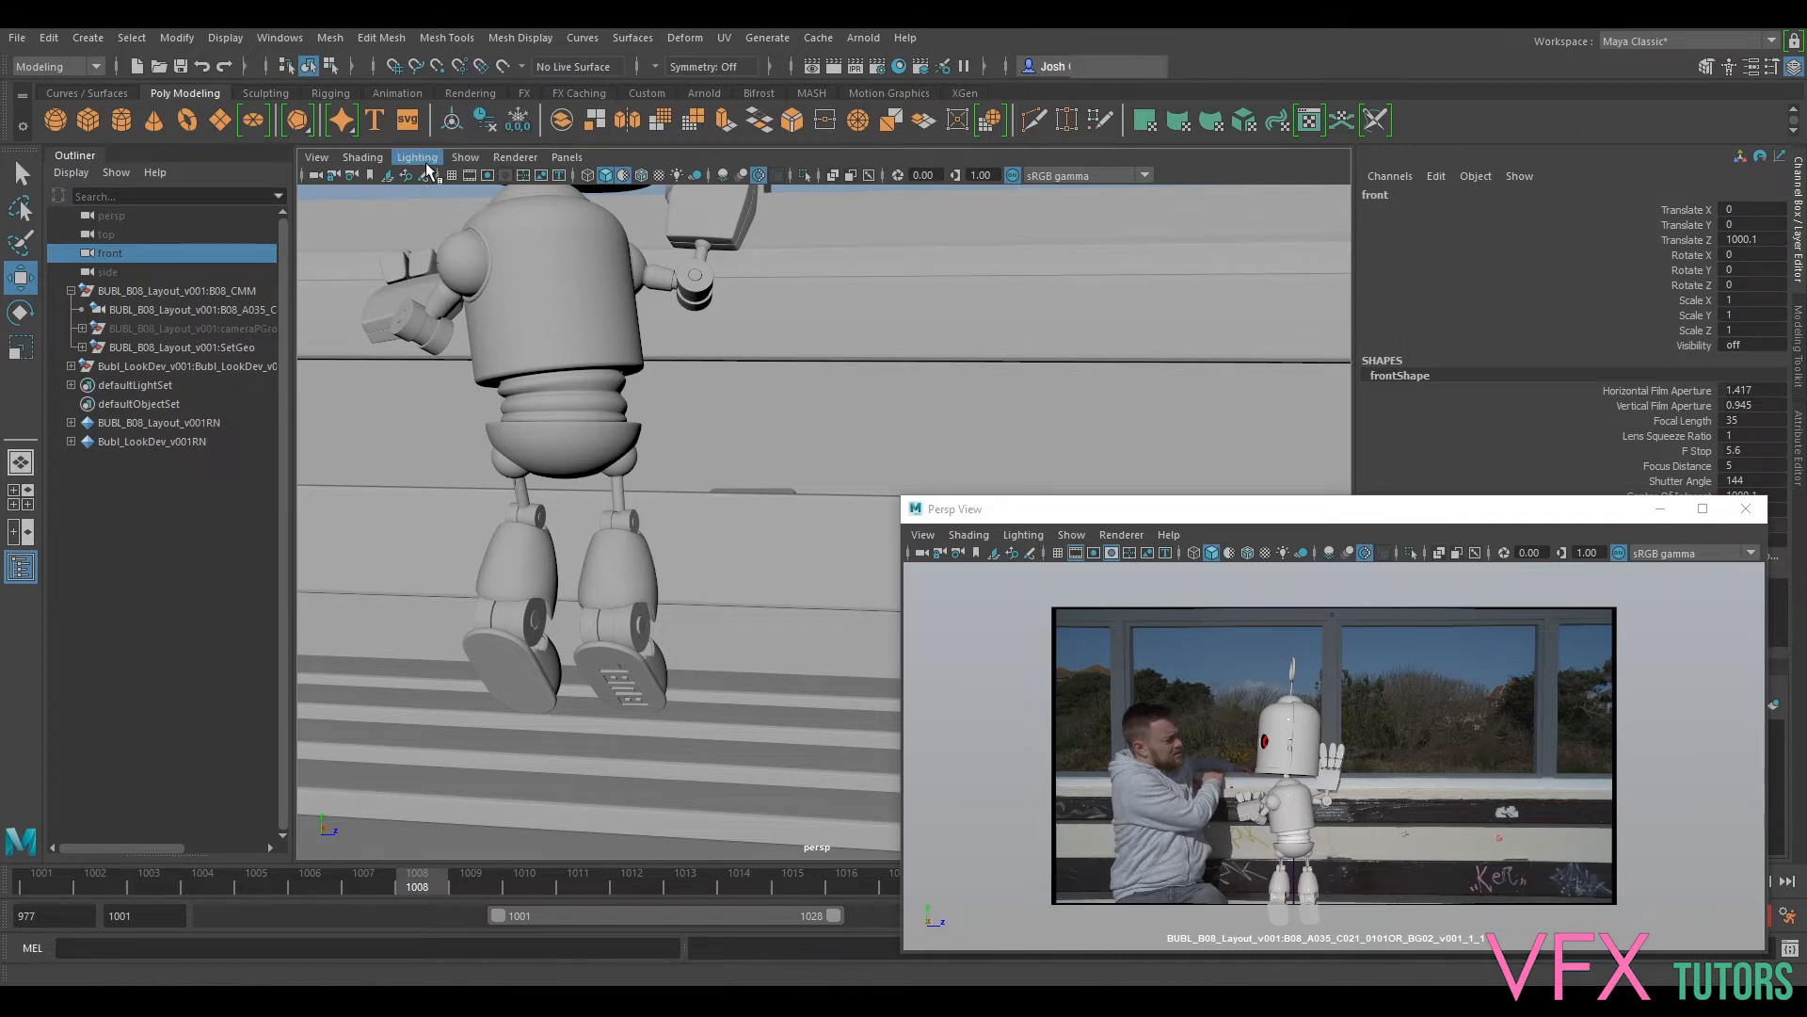
click(465, 157)
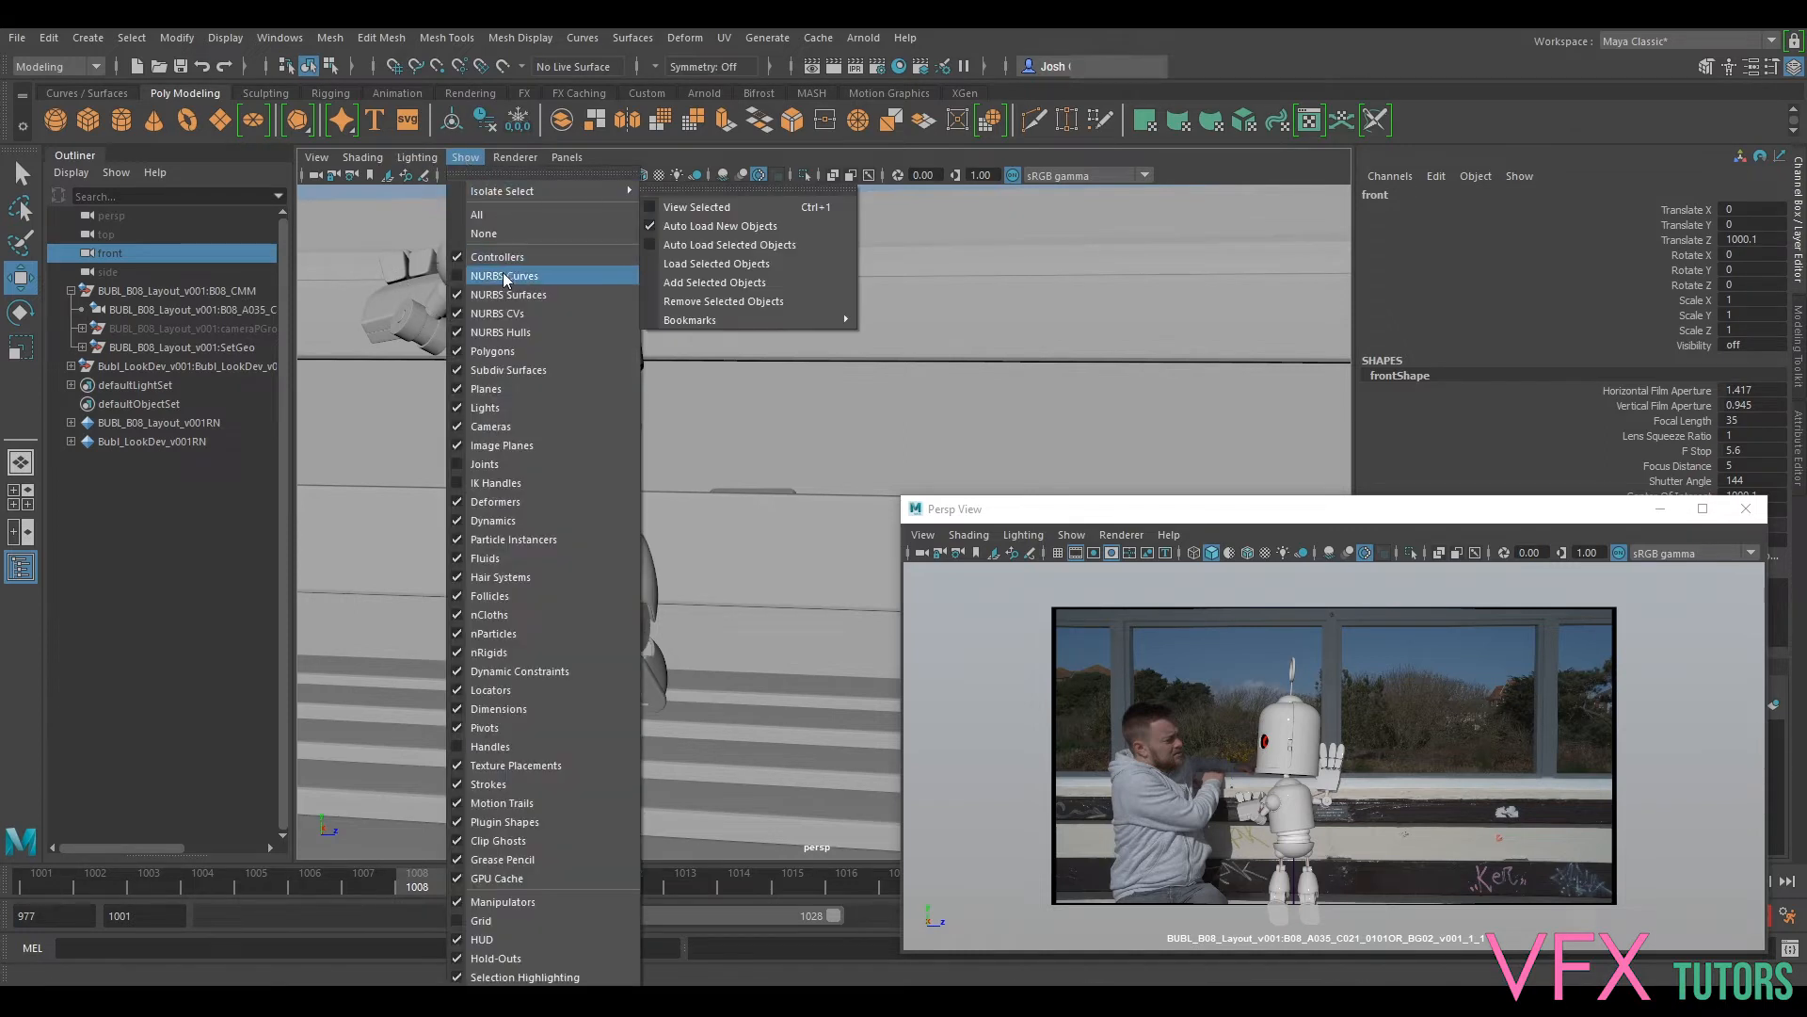
click(506, 277)
Step: Select the robot's Main_ctrl curve and key it at frame 1001
alt+drag(720, 687, 652, 570)
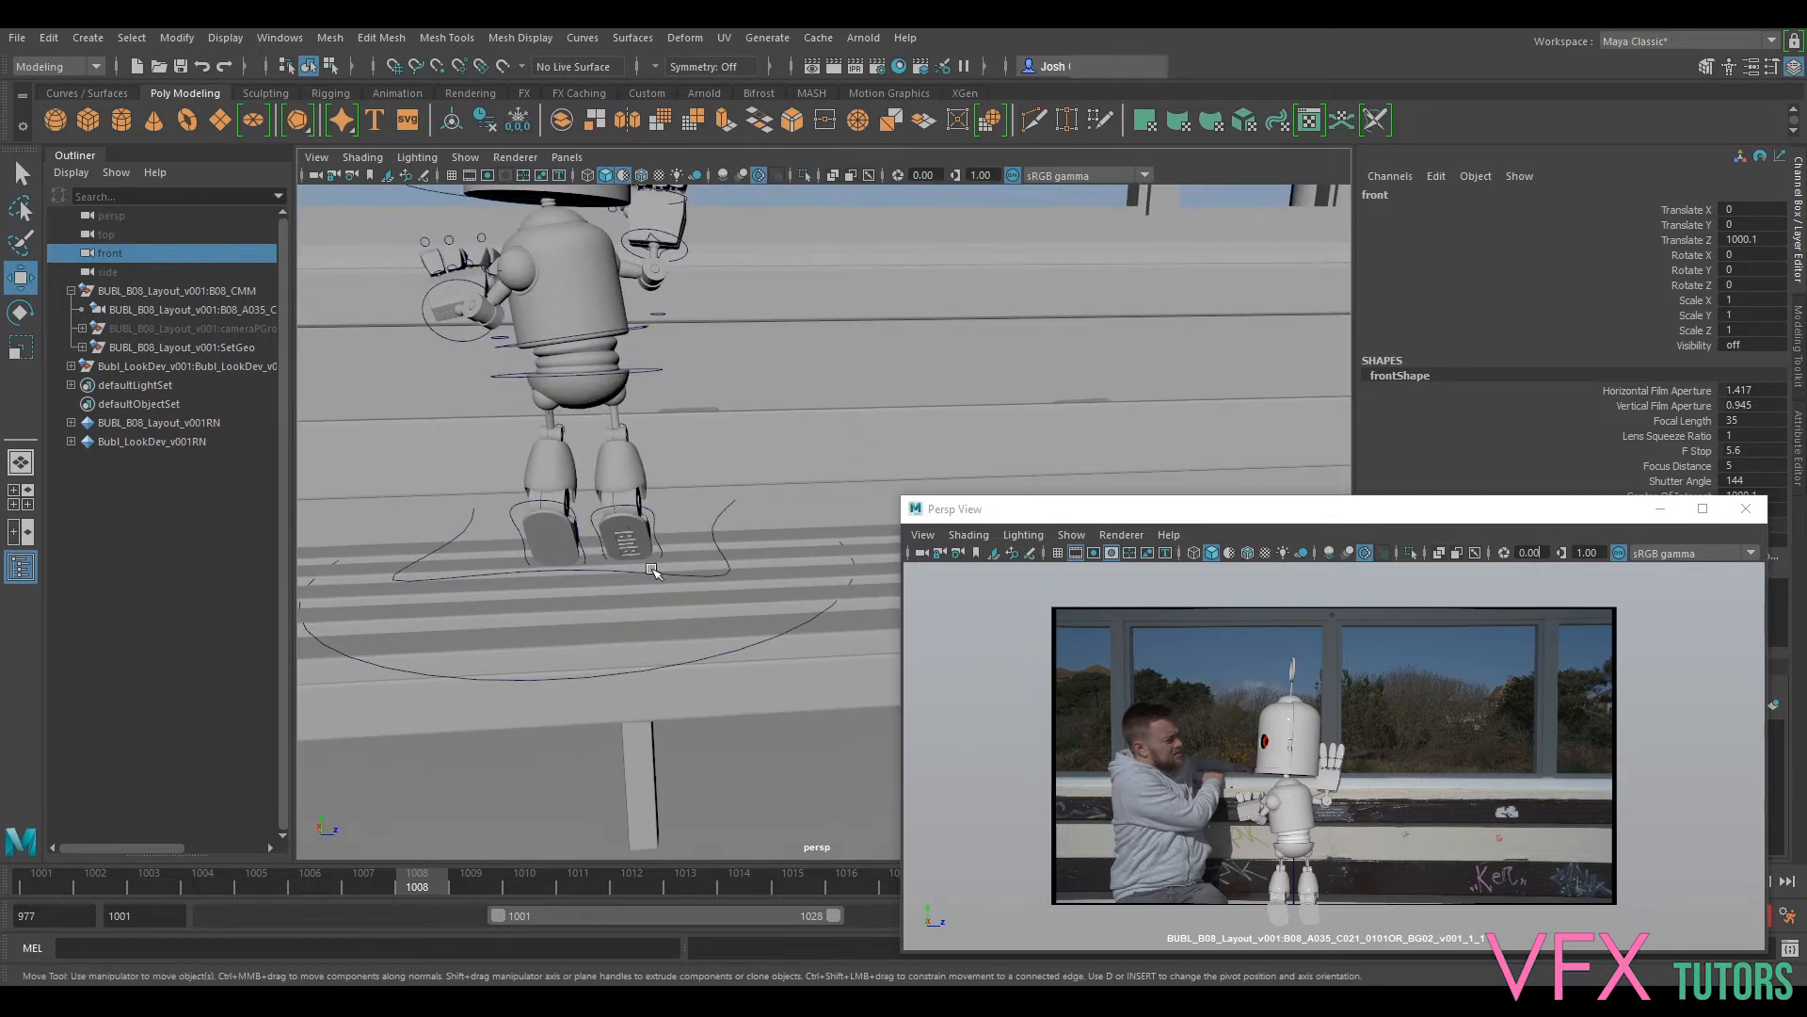
click(702, 662)
drag(222, 879, 43, 874)
key(s)
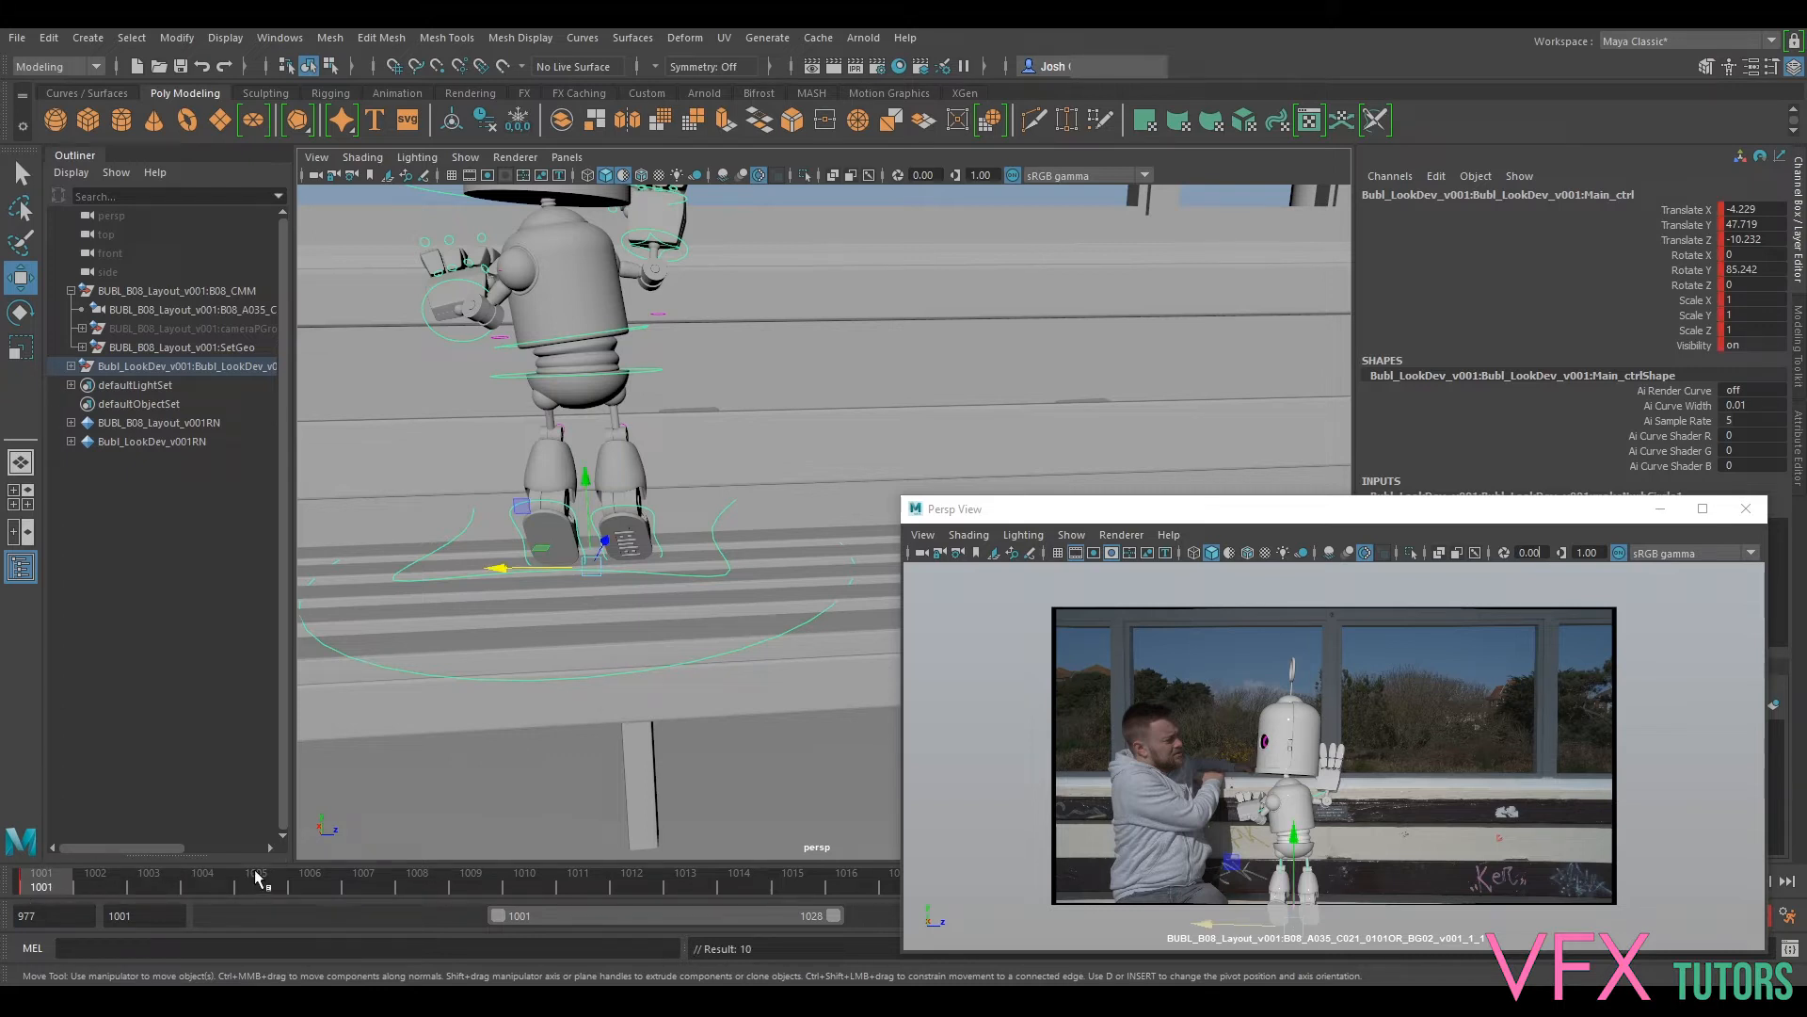
Step: Move the floating camera view clear of the timeline and save the Time Slider preferences with playback updating all views
mouse_move(68, 886)
mouse_down()
mouse_move(112, 908)
mouse_move(50, 886)
mouse_move(311, 894)
mouse_move(95, 889)
mouse_up()
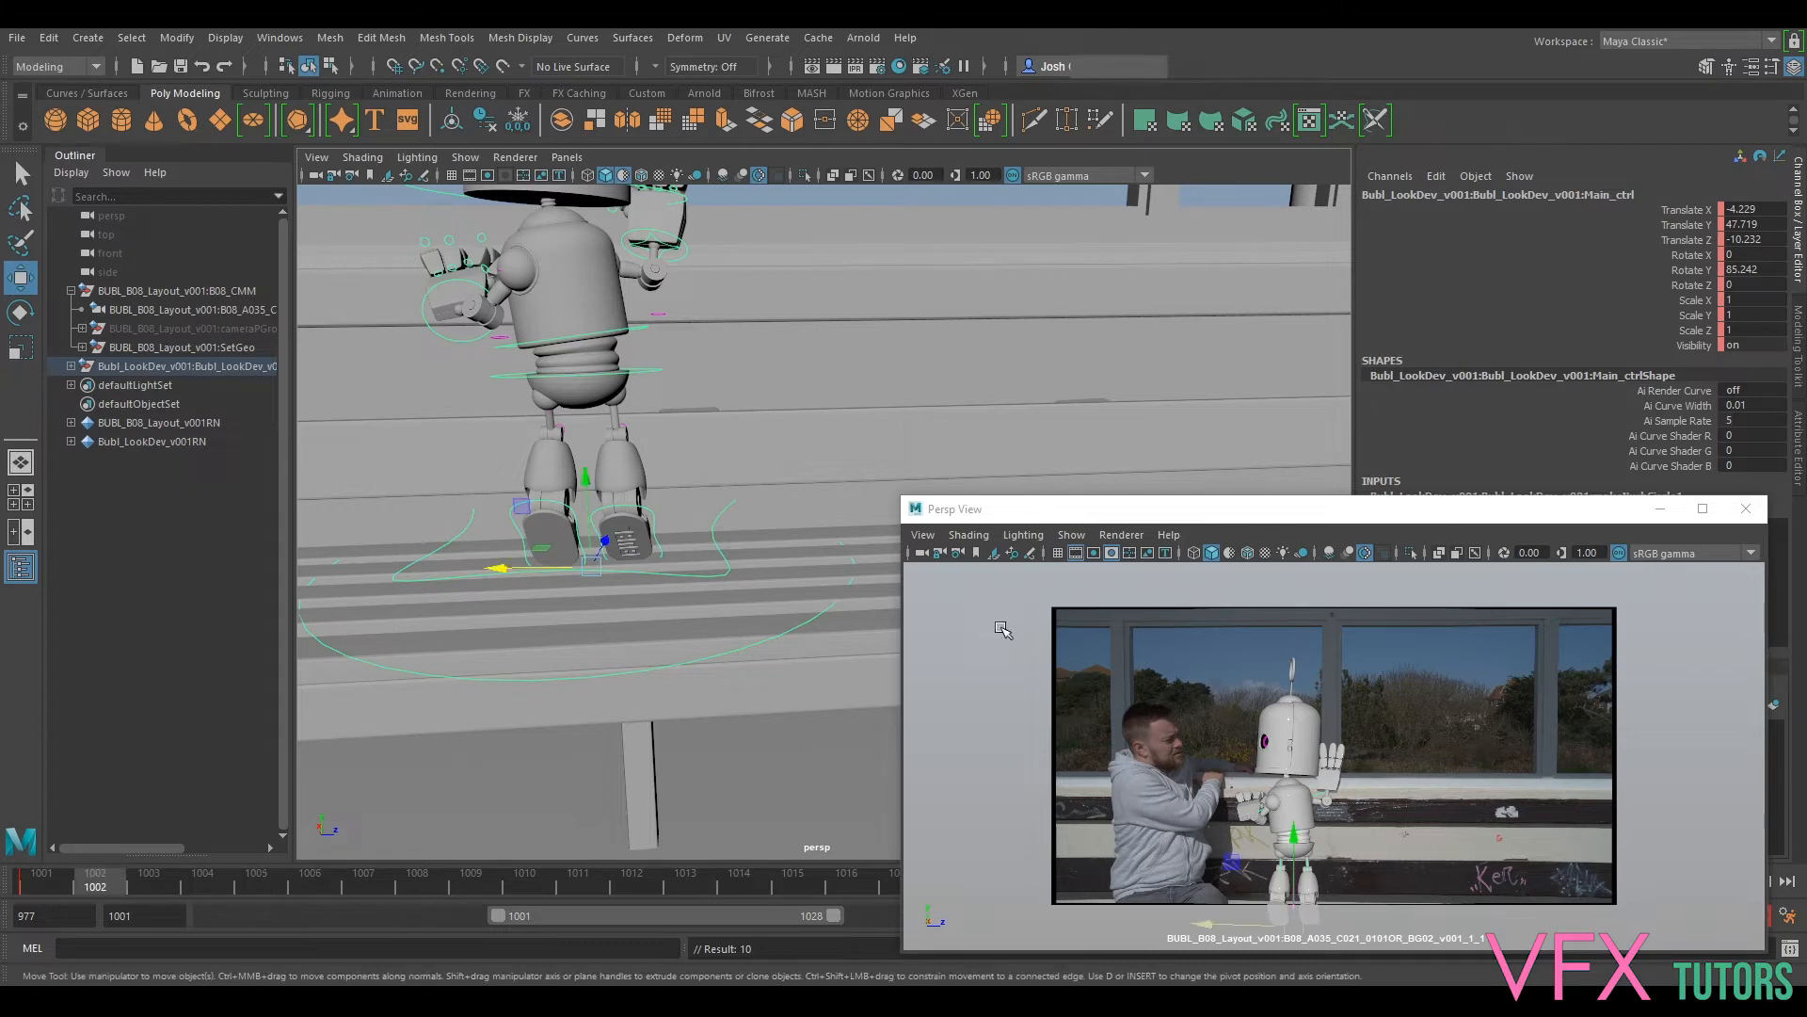
drag(1428, 501, 1387, 252)
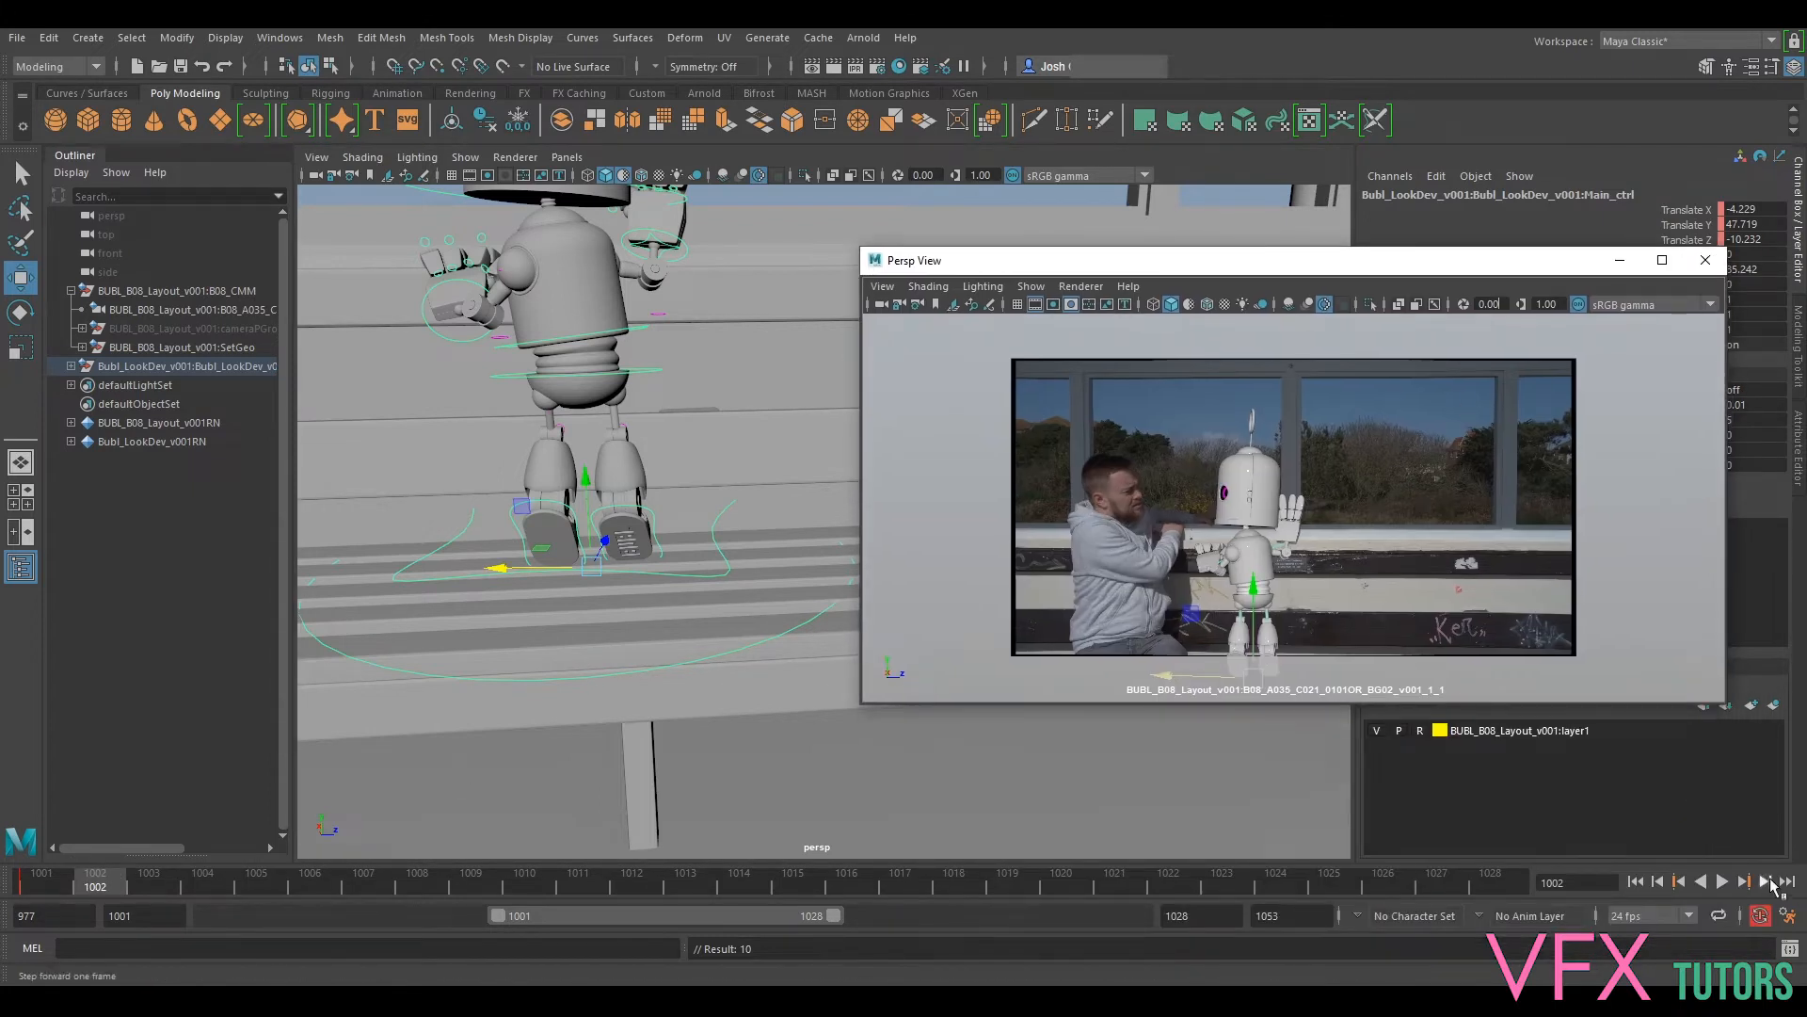
click(1784, 915)
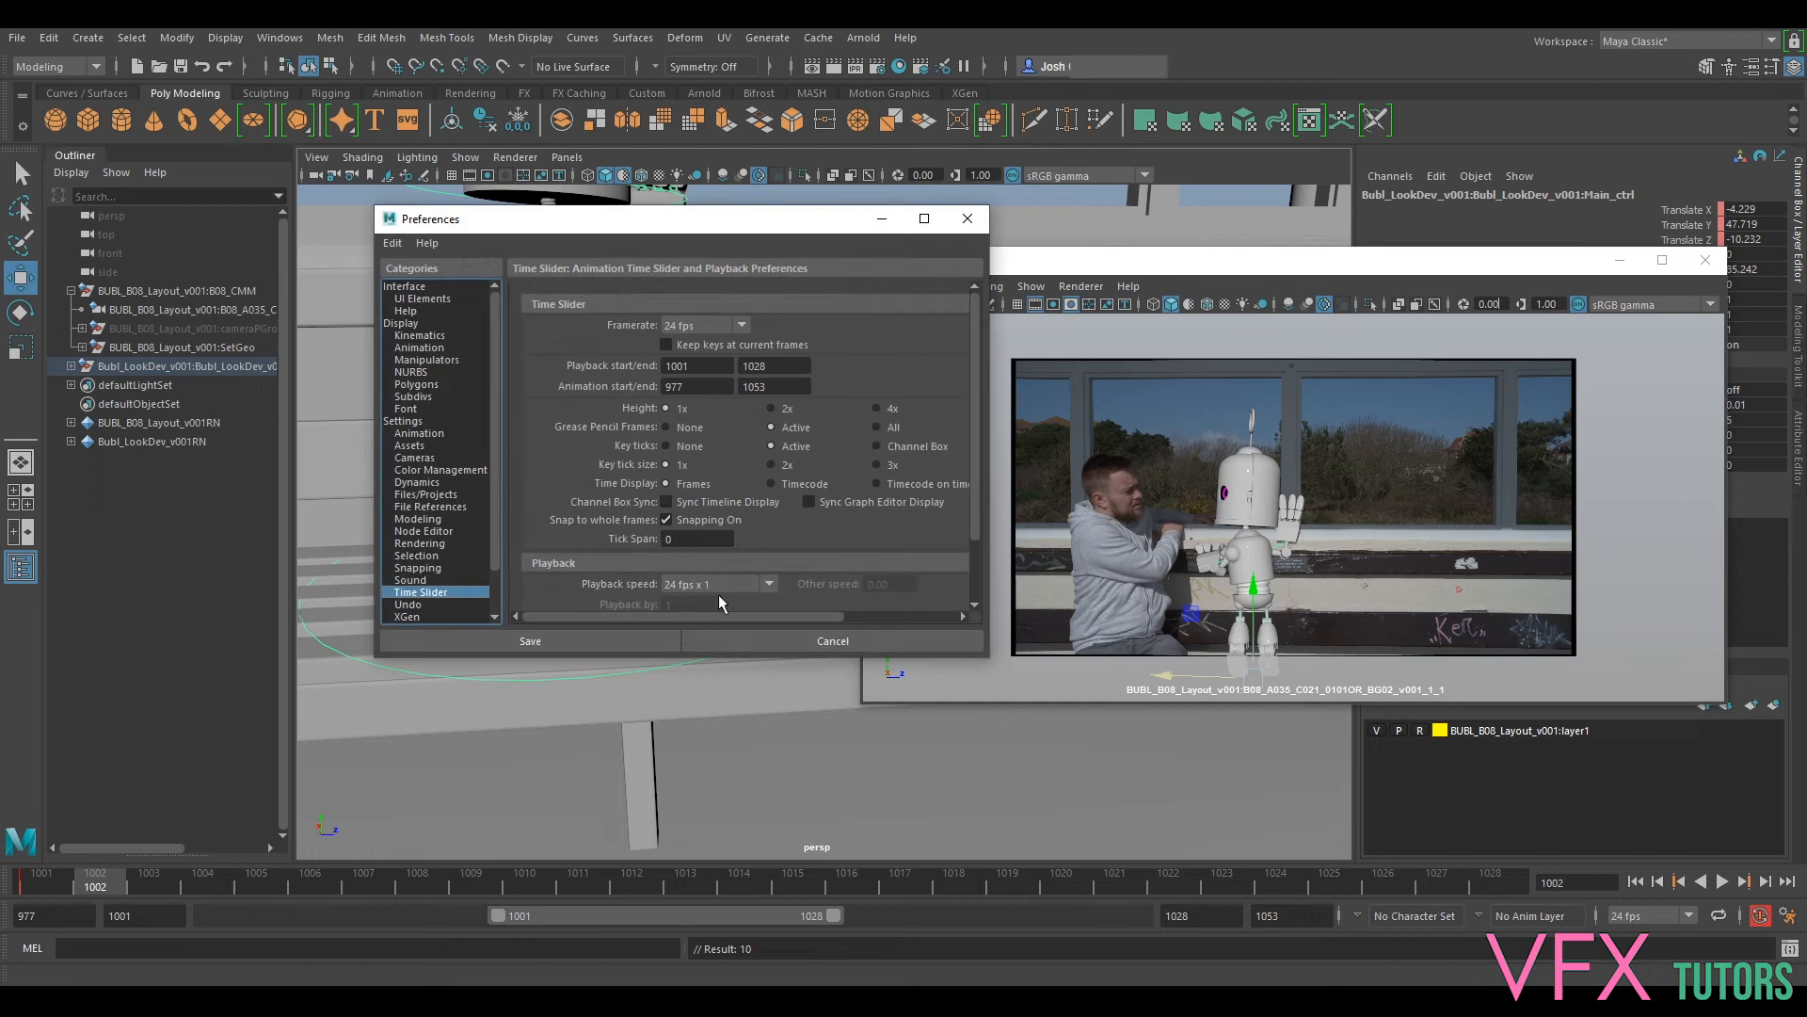
scroll(626, 585, down, 1)
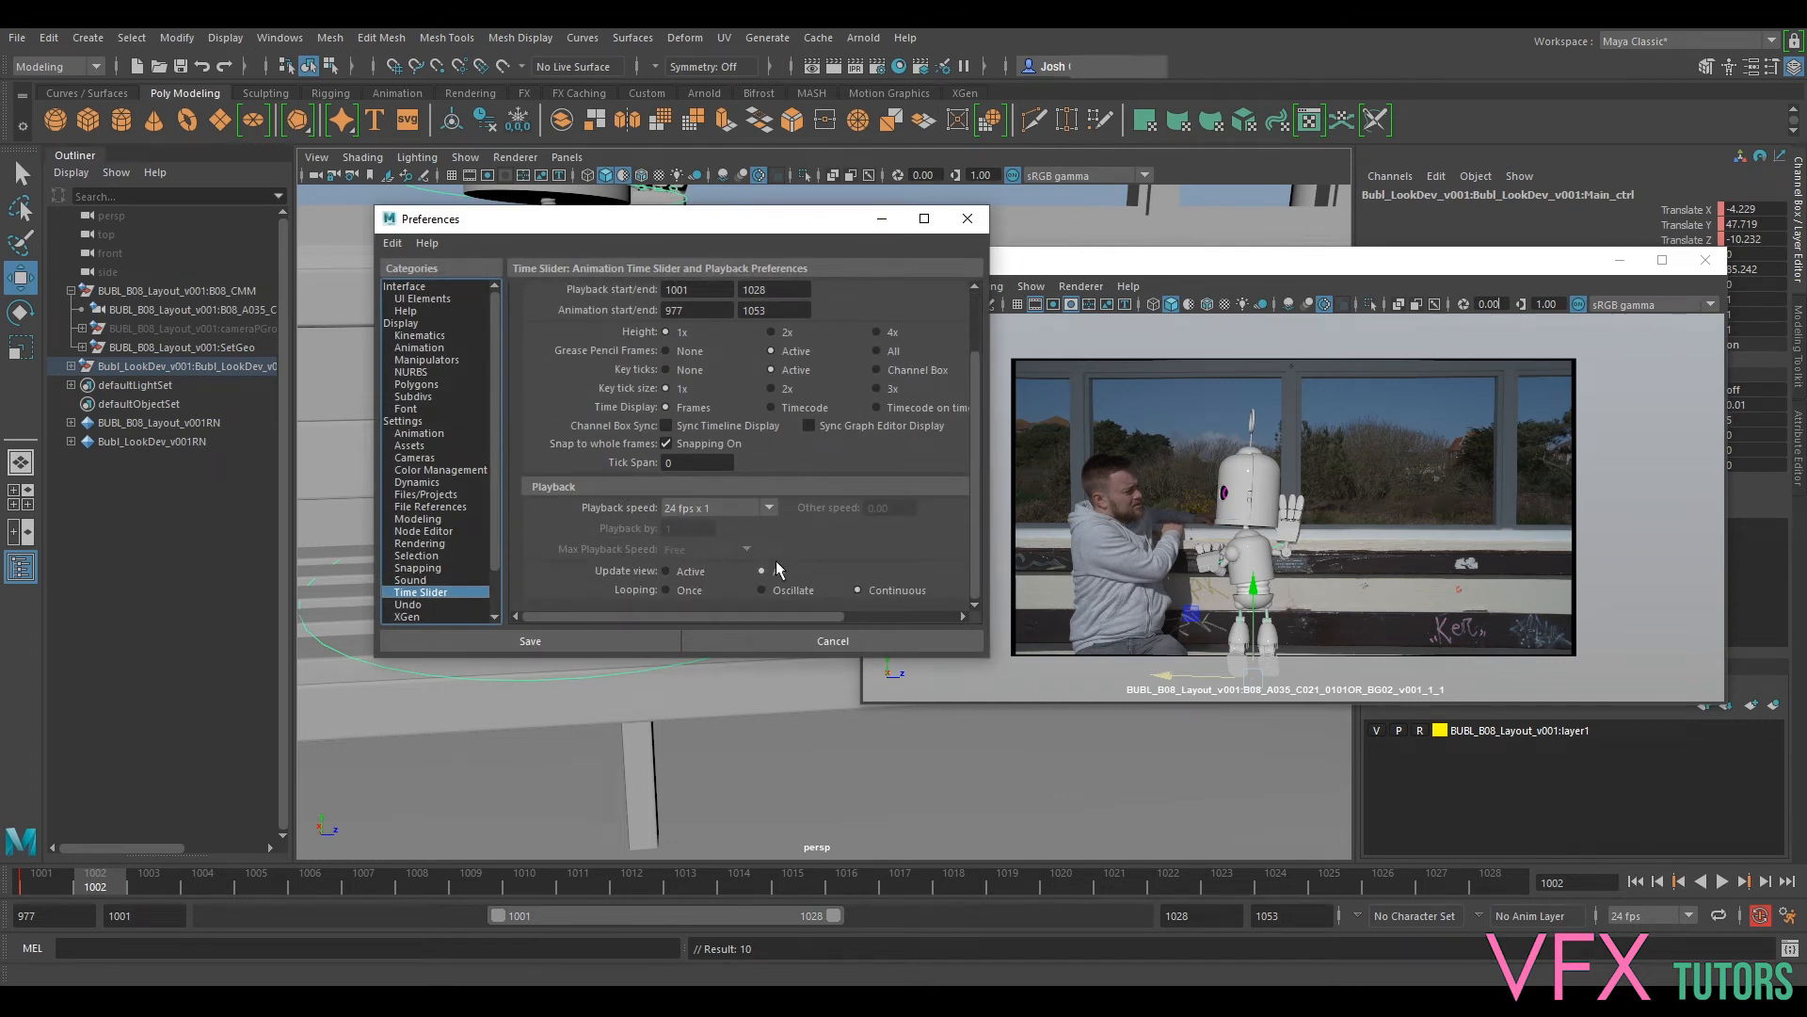
click(530, 640)
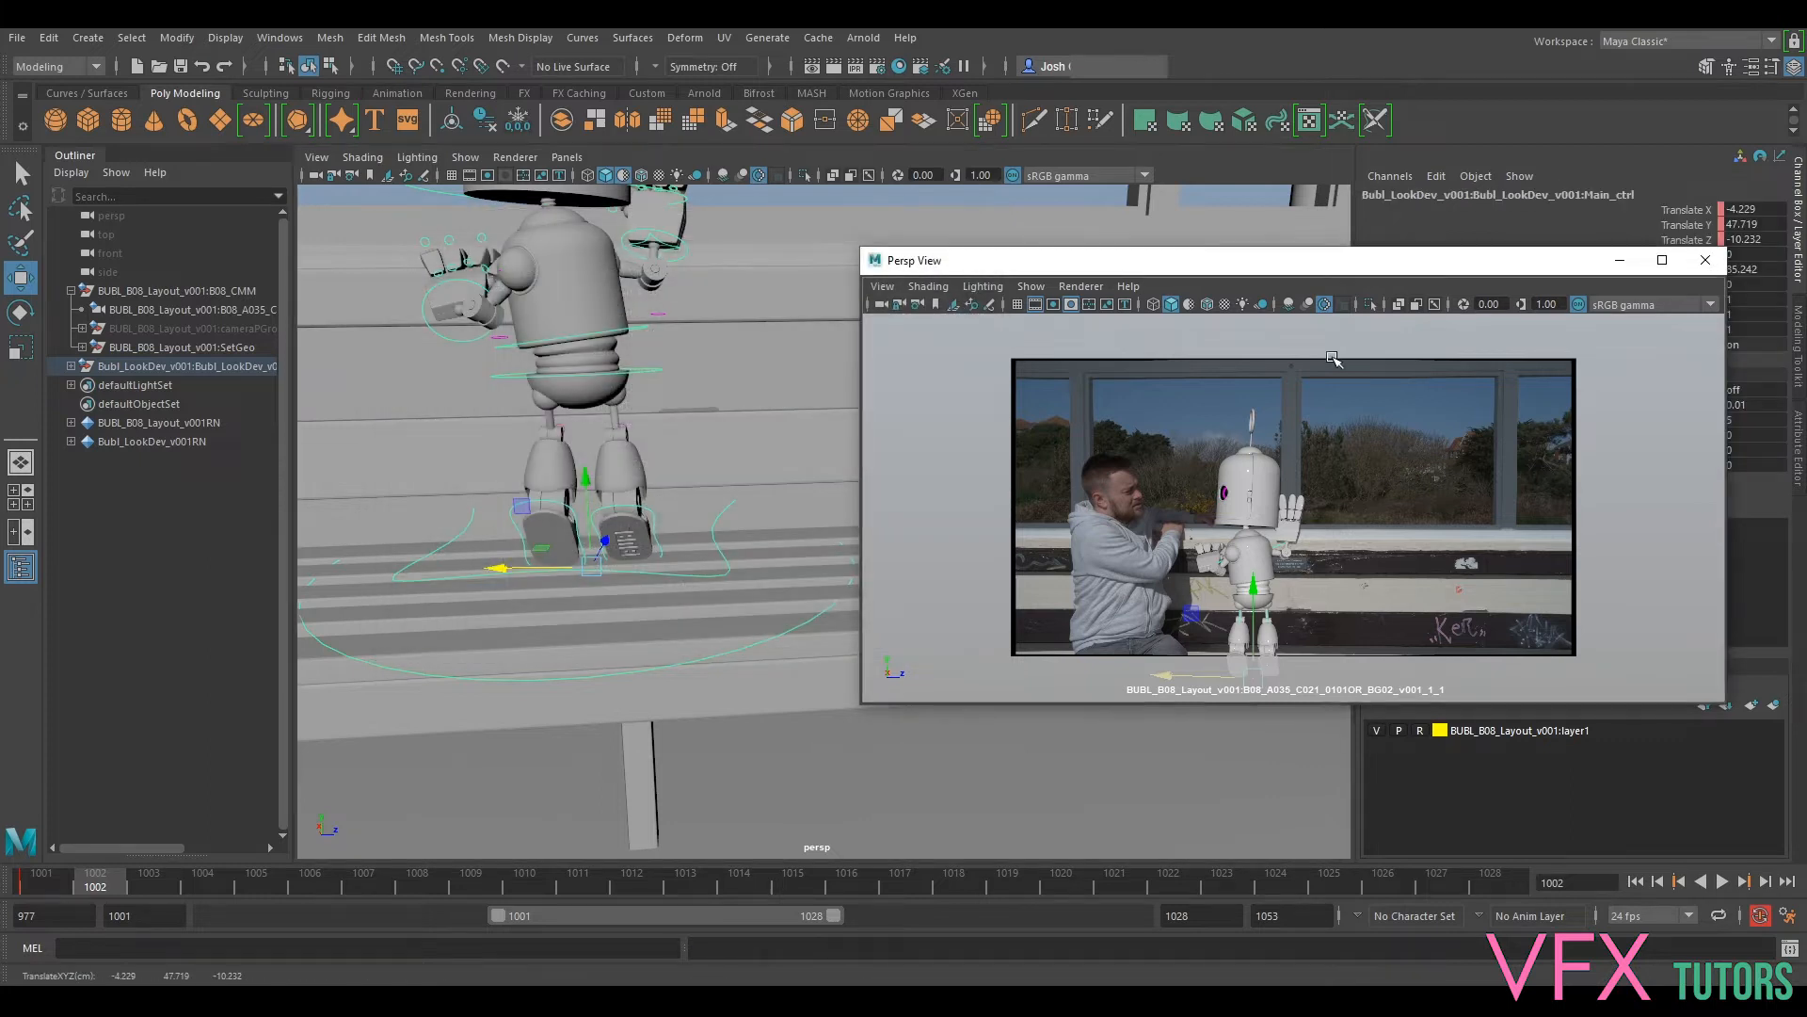
Step: Try sliding the robot's Main_ctrl along the bench to about 28.9 in Translate Z at frame 1006
drag(101, 874, 145, 888)
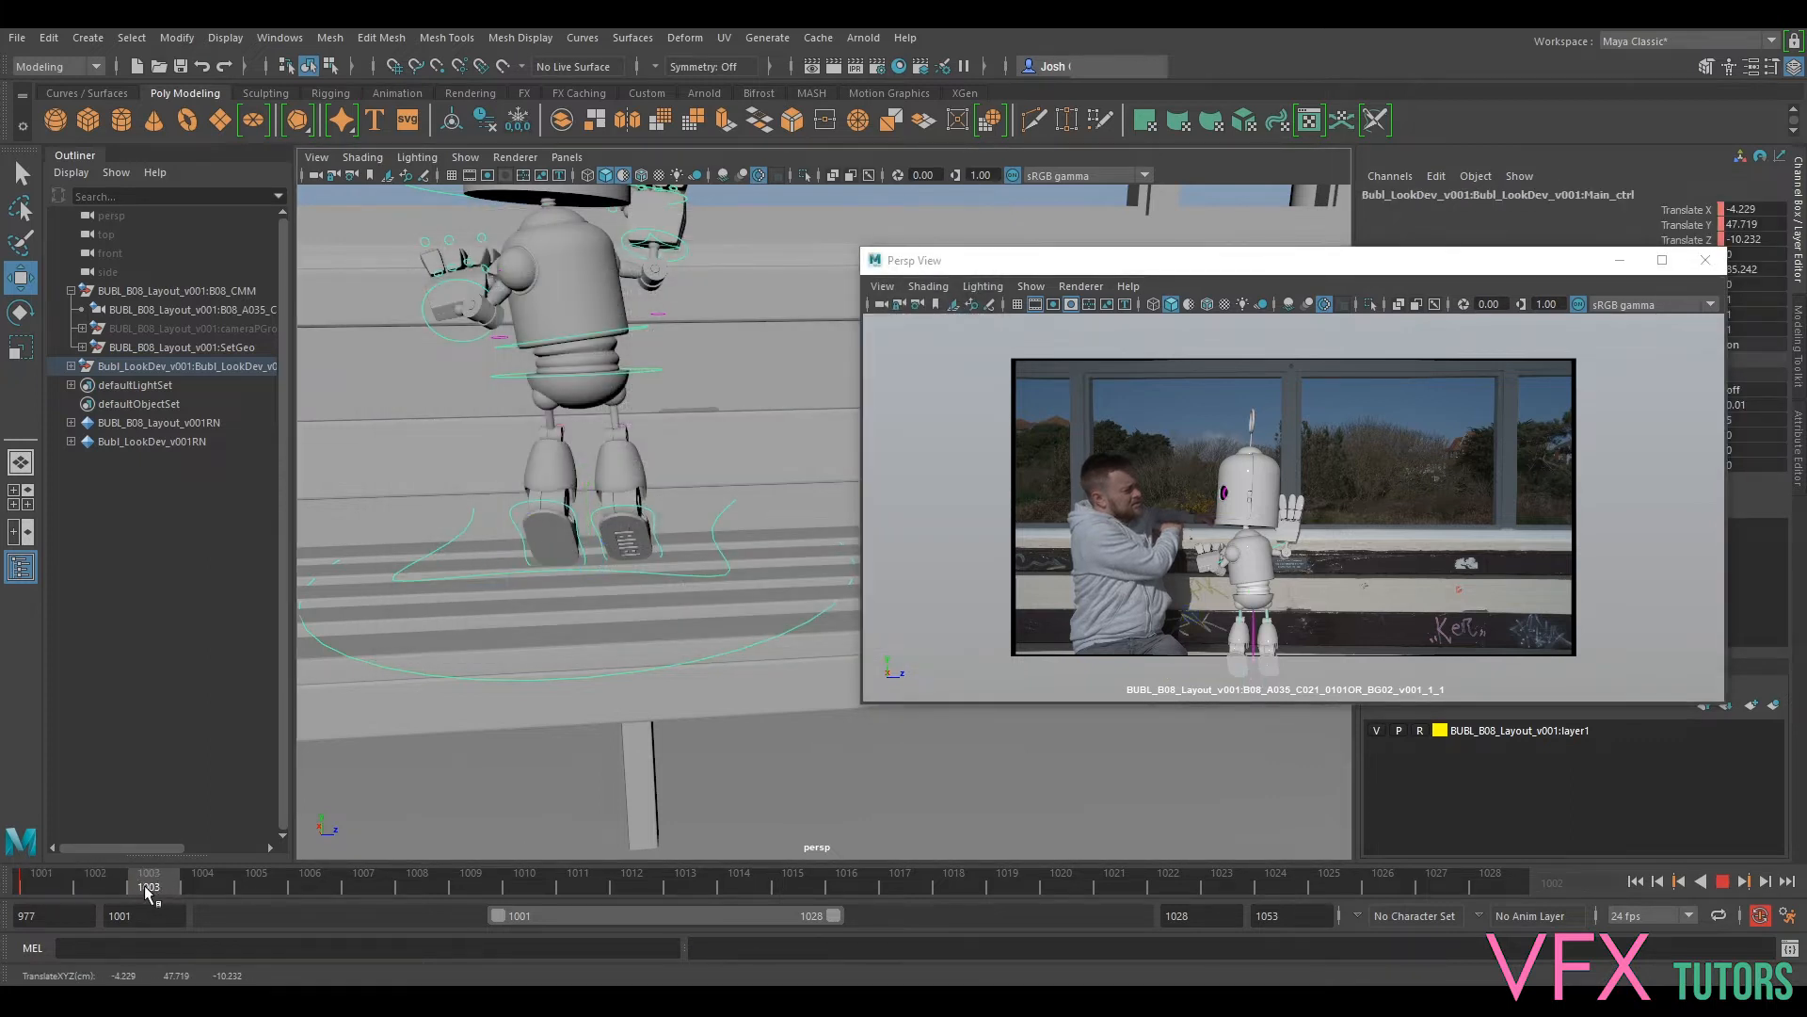
drag(358, 896, 312, 906)
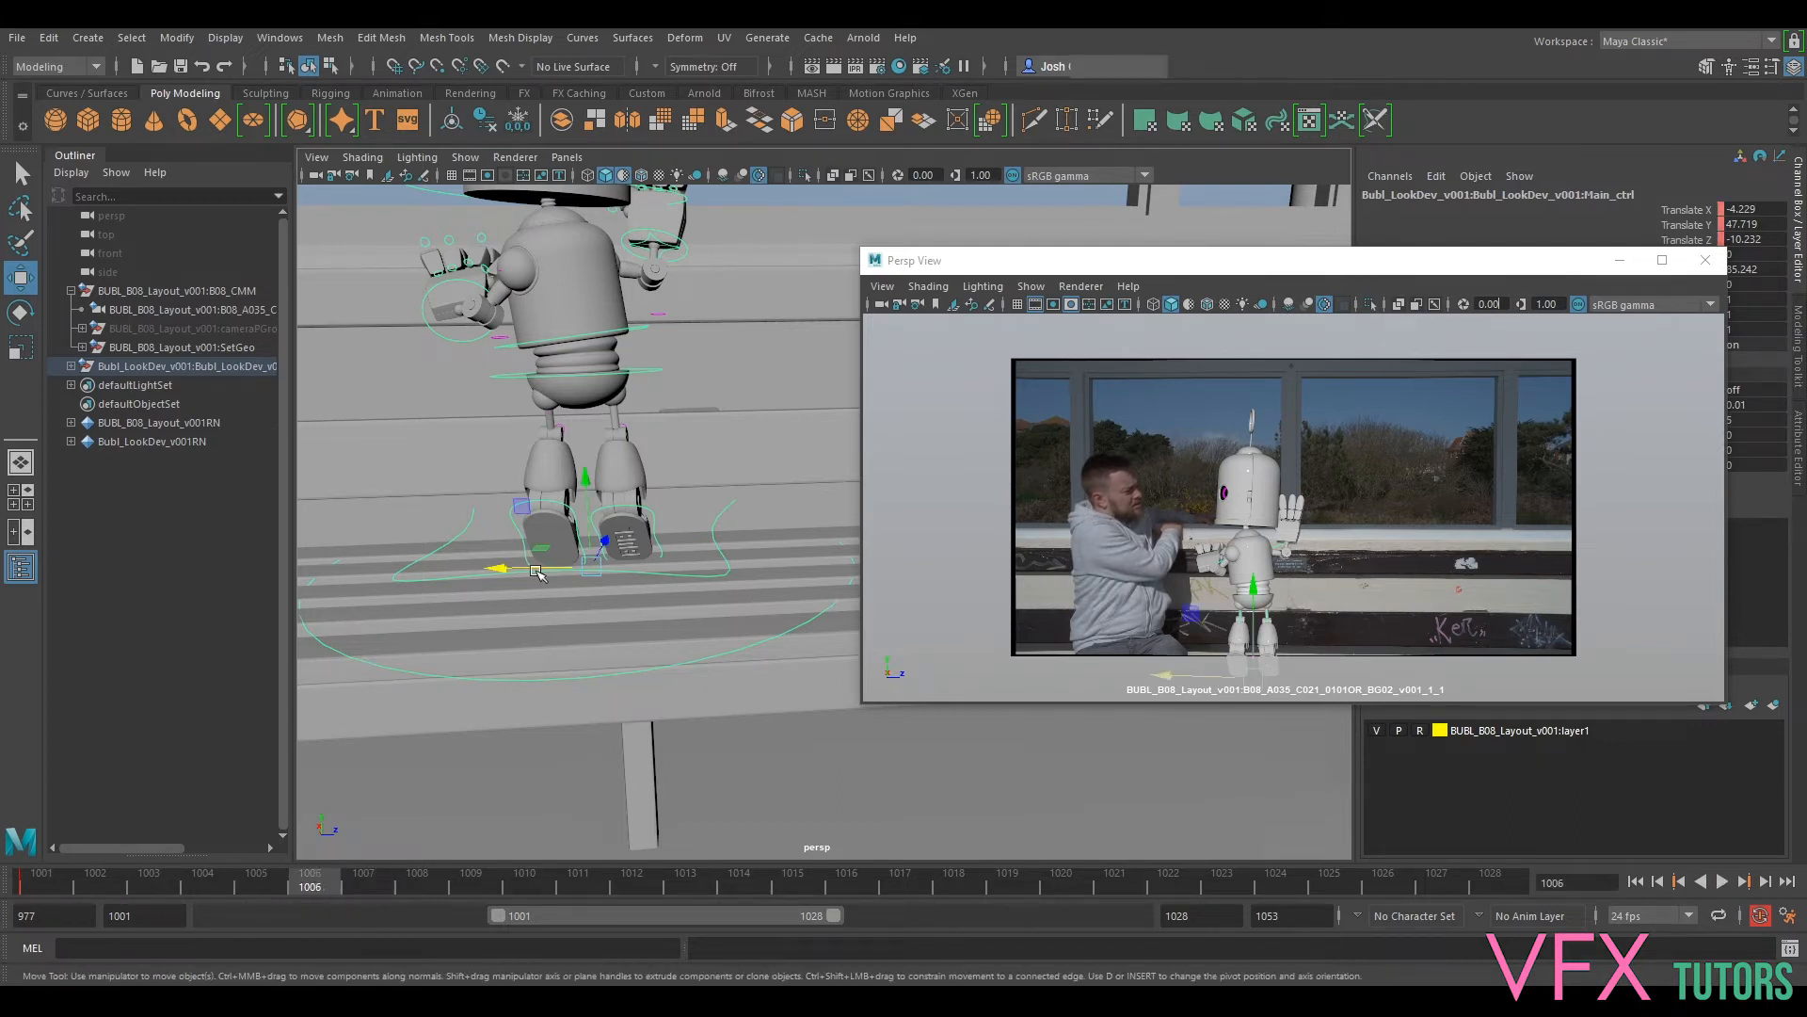
drag(537, 572, 717, 588)
drag(727, 591, 740, 591)
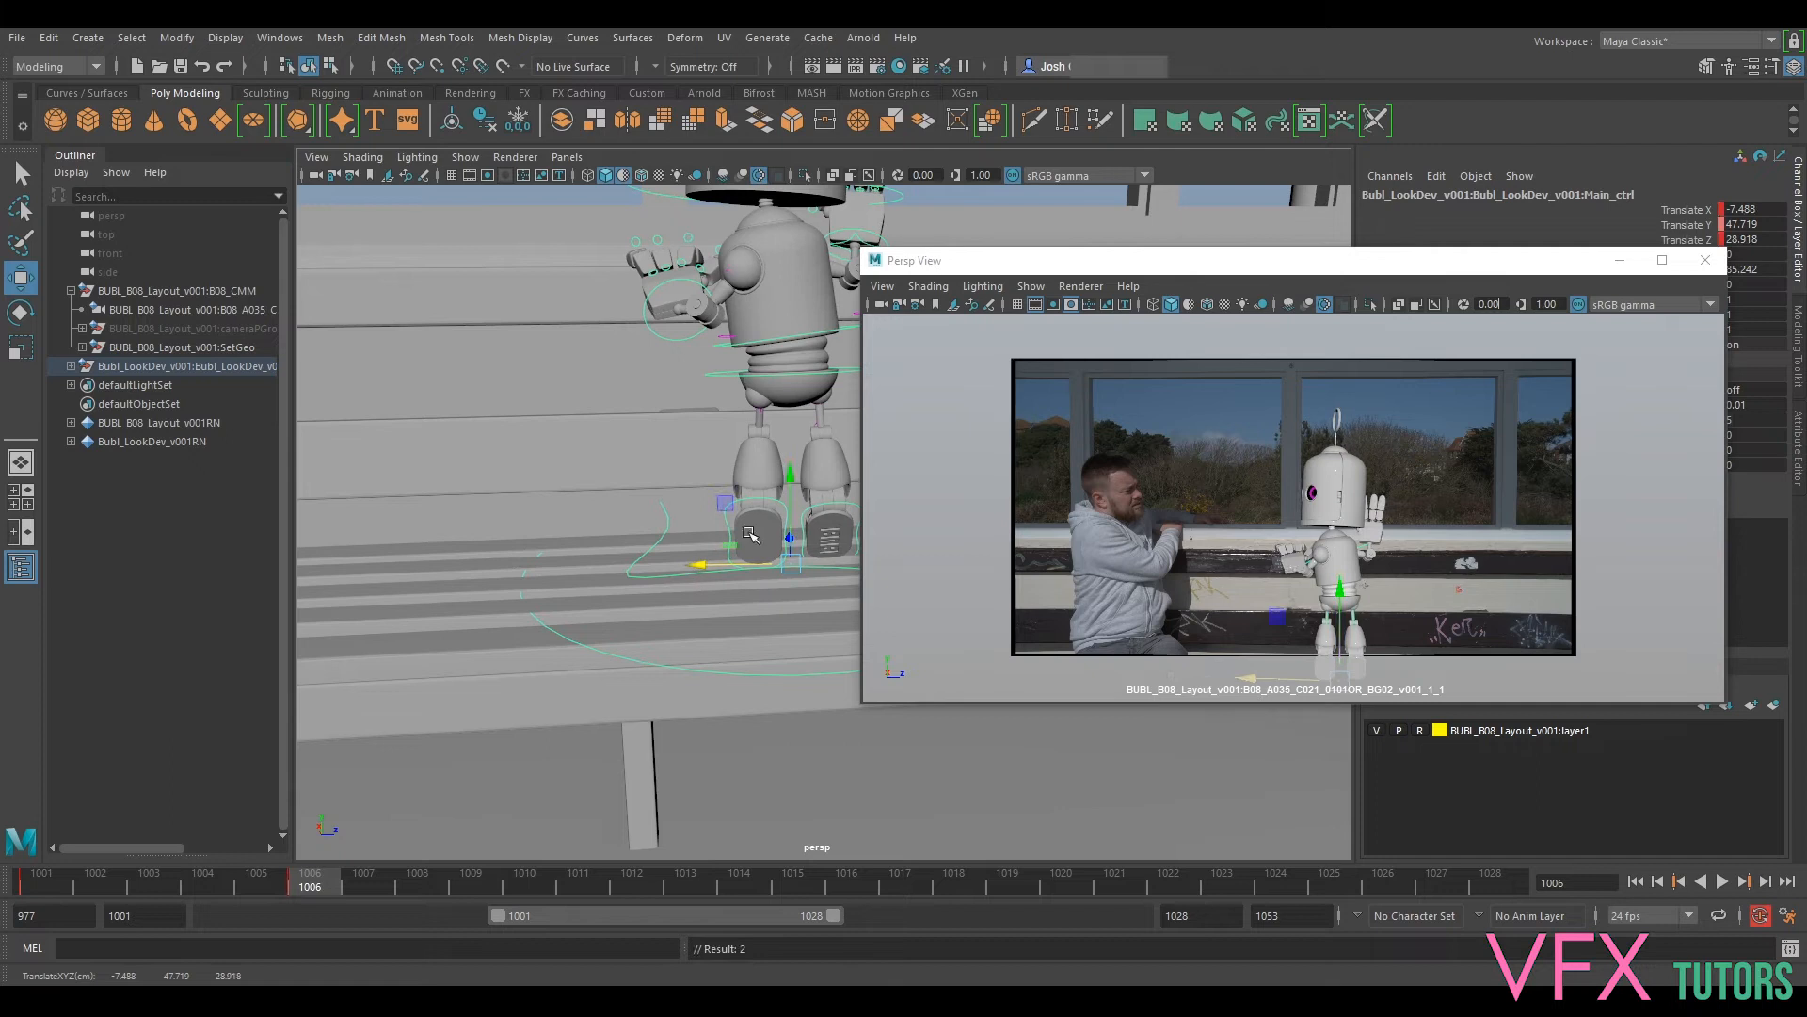
Step: Play back the test slide and undo the Main_ctrl move at frame 1006
click(1723, 882)
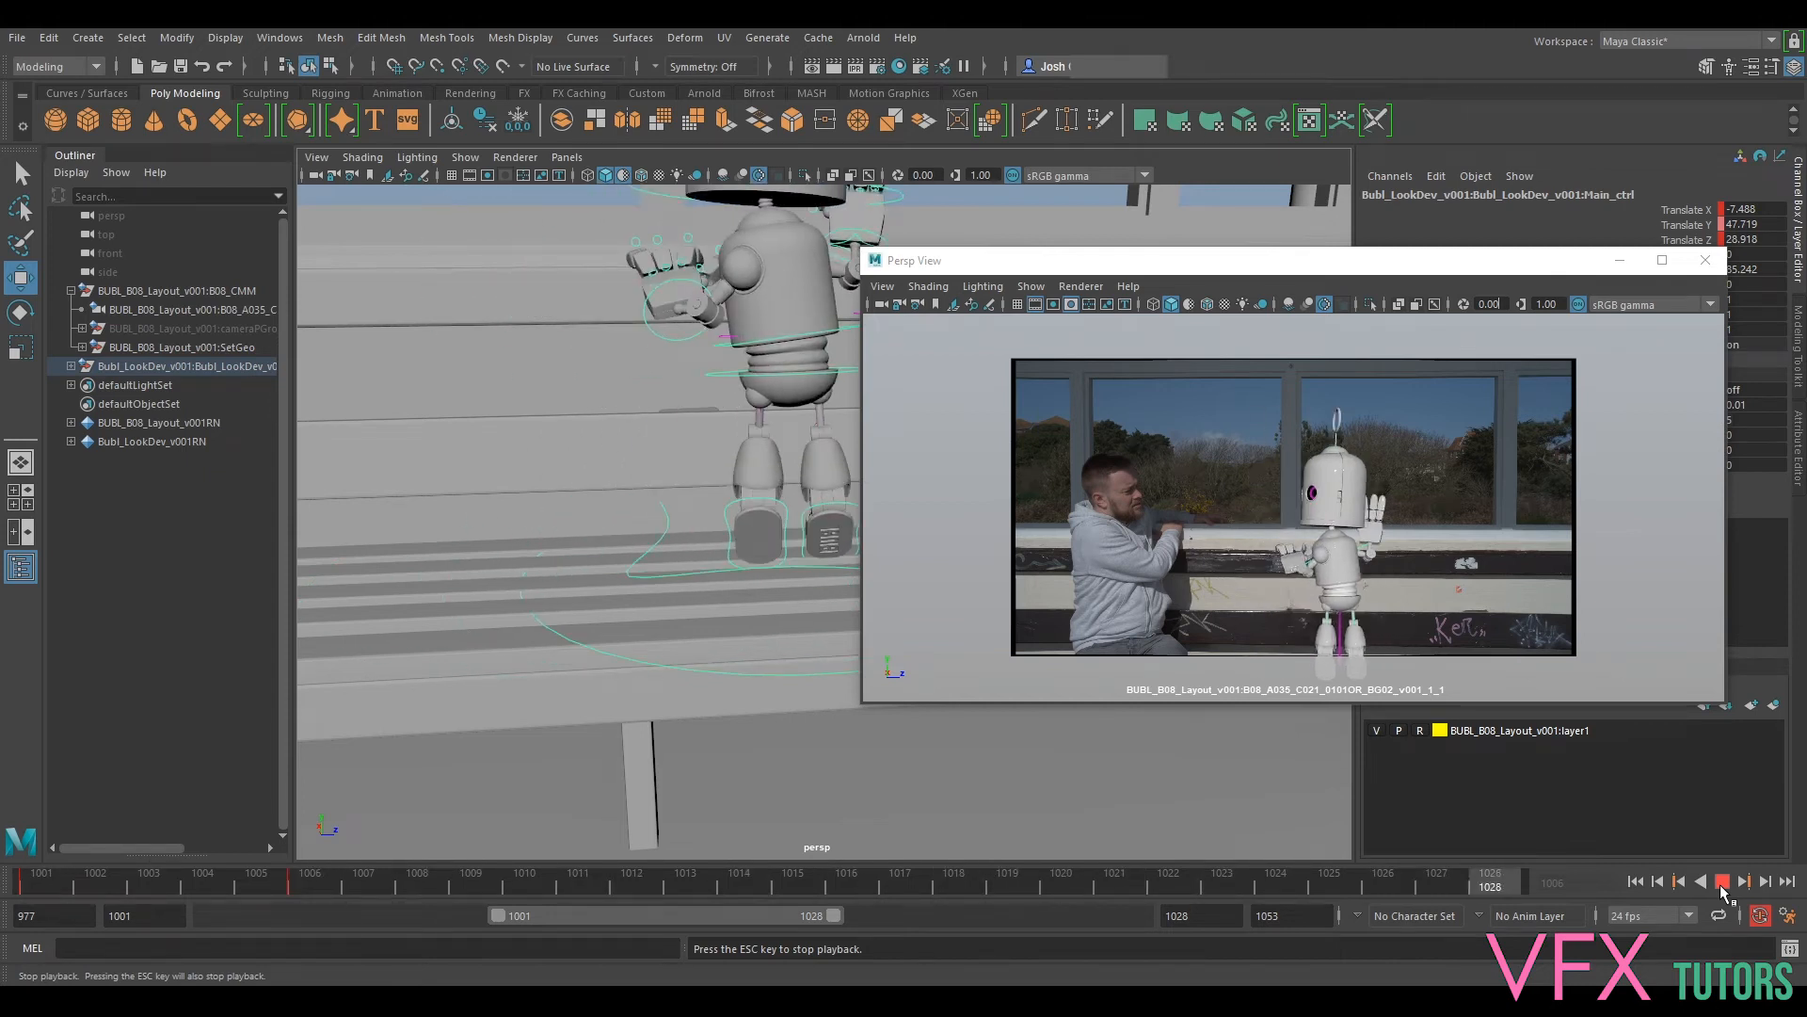
key(Escape)
key(alt+v)
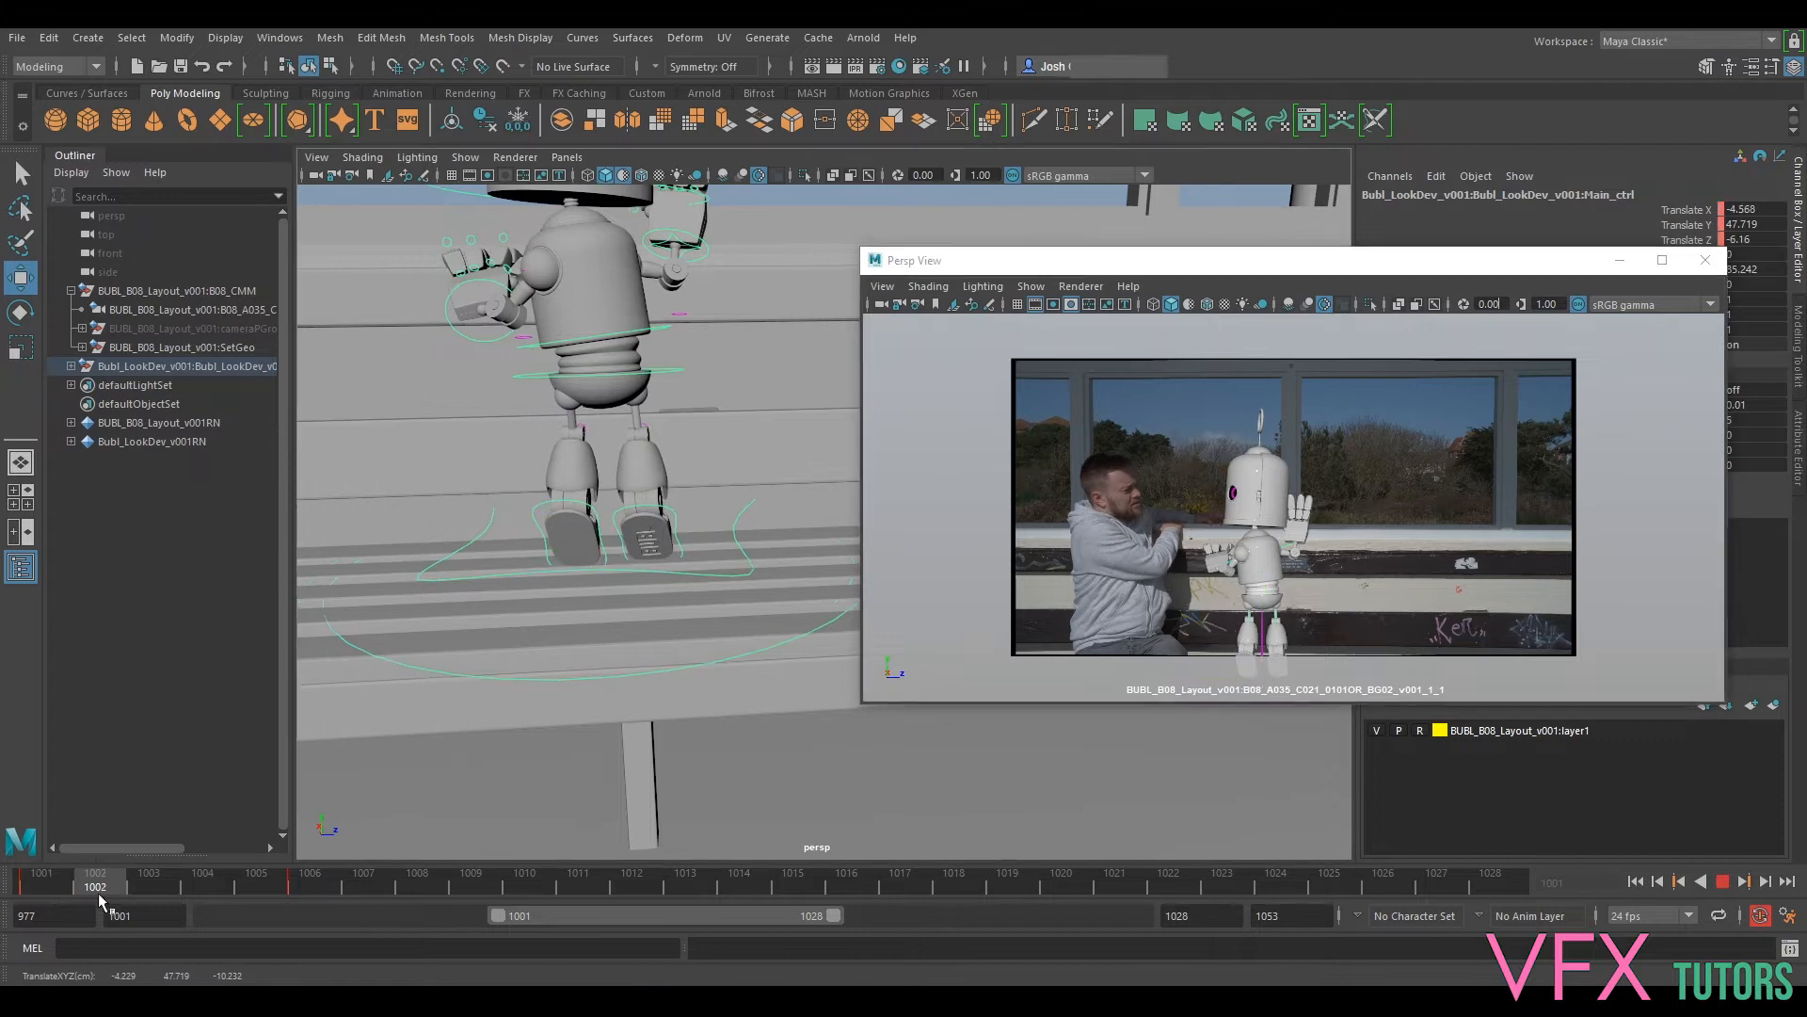
key(Escape)
key(period)
key(comma)
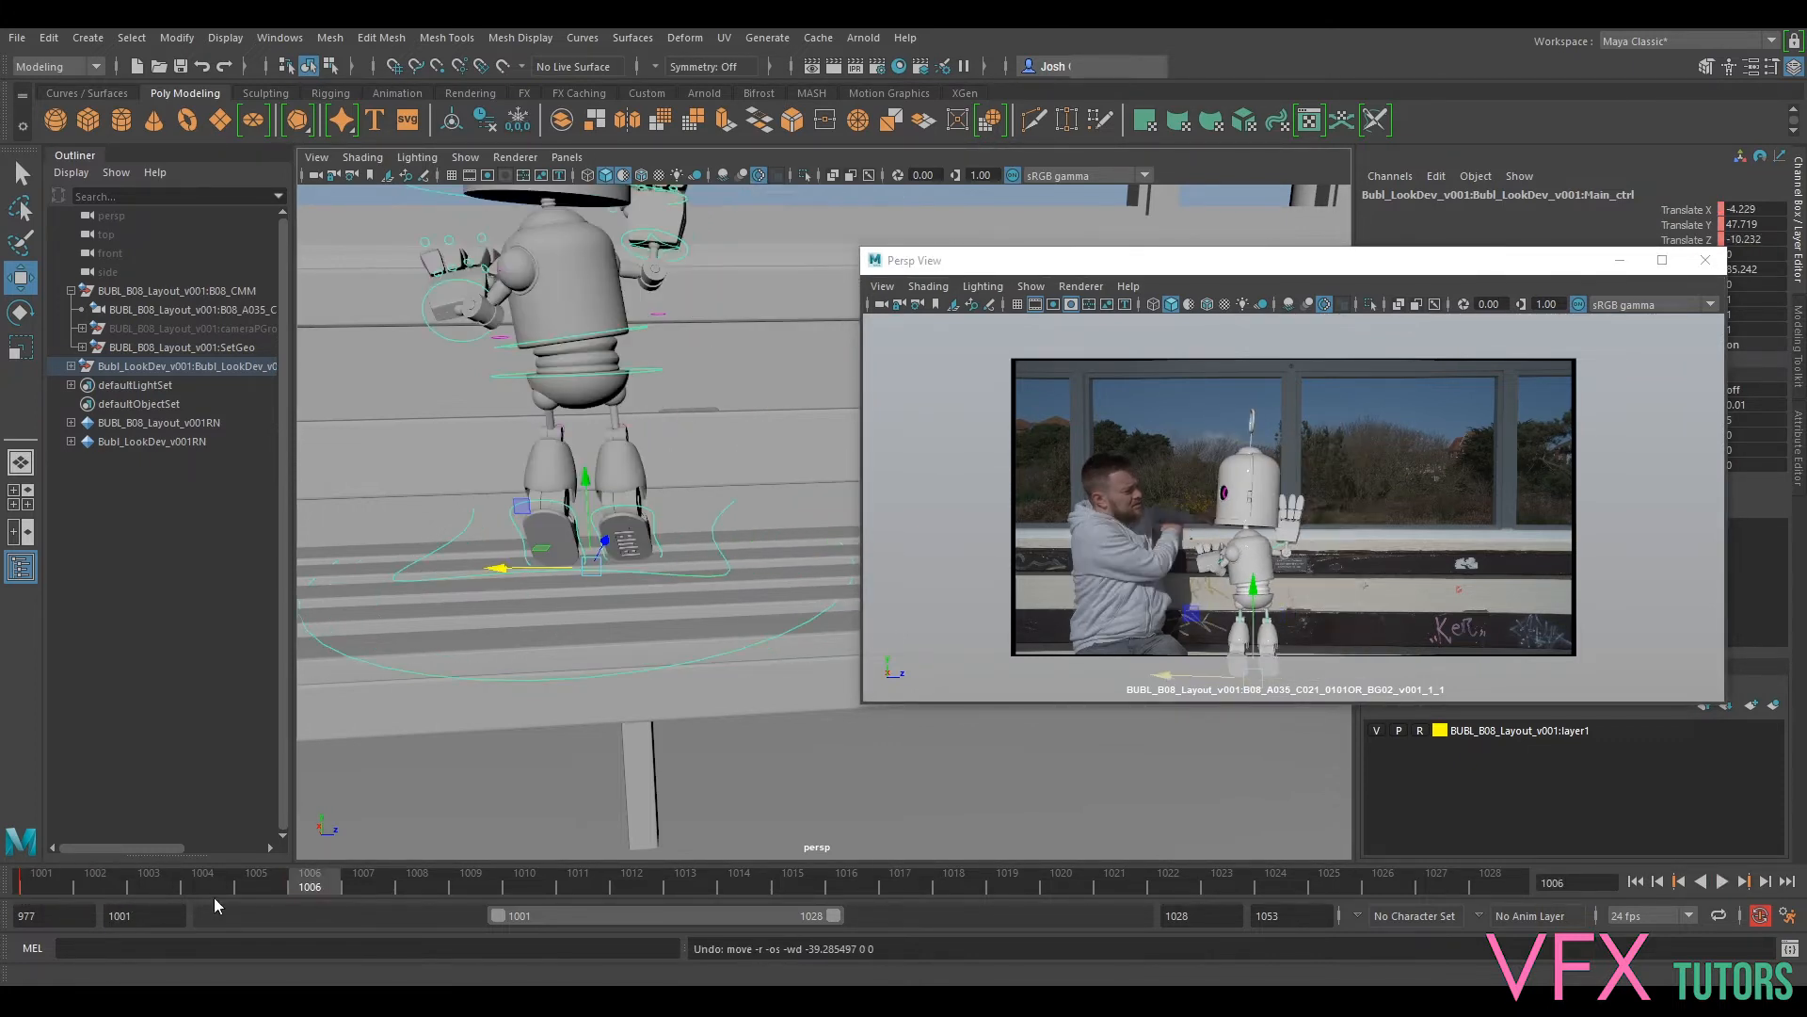
Step: Play and scrub the shot from frame 1001 to find when the man's push reaches the robot
key(alt+v)
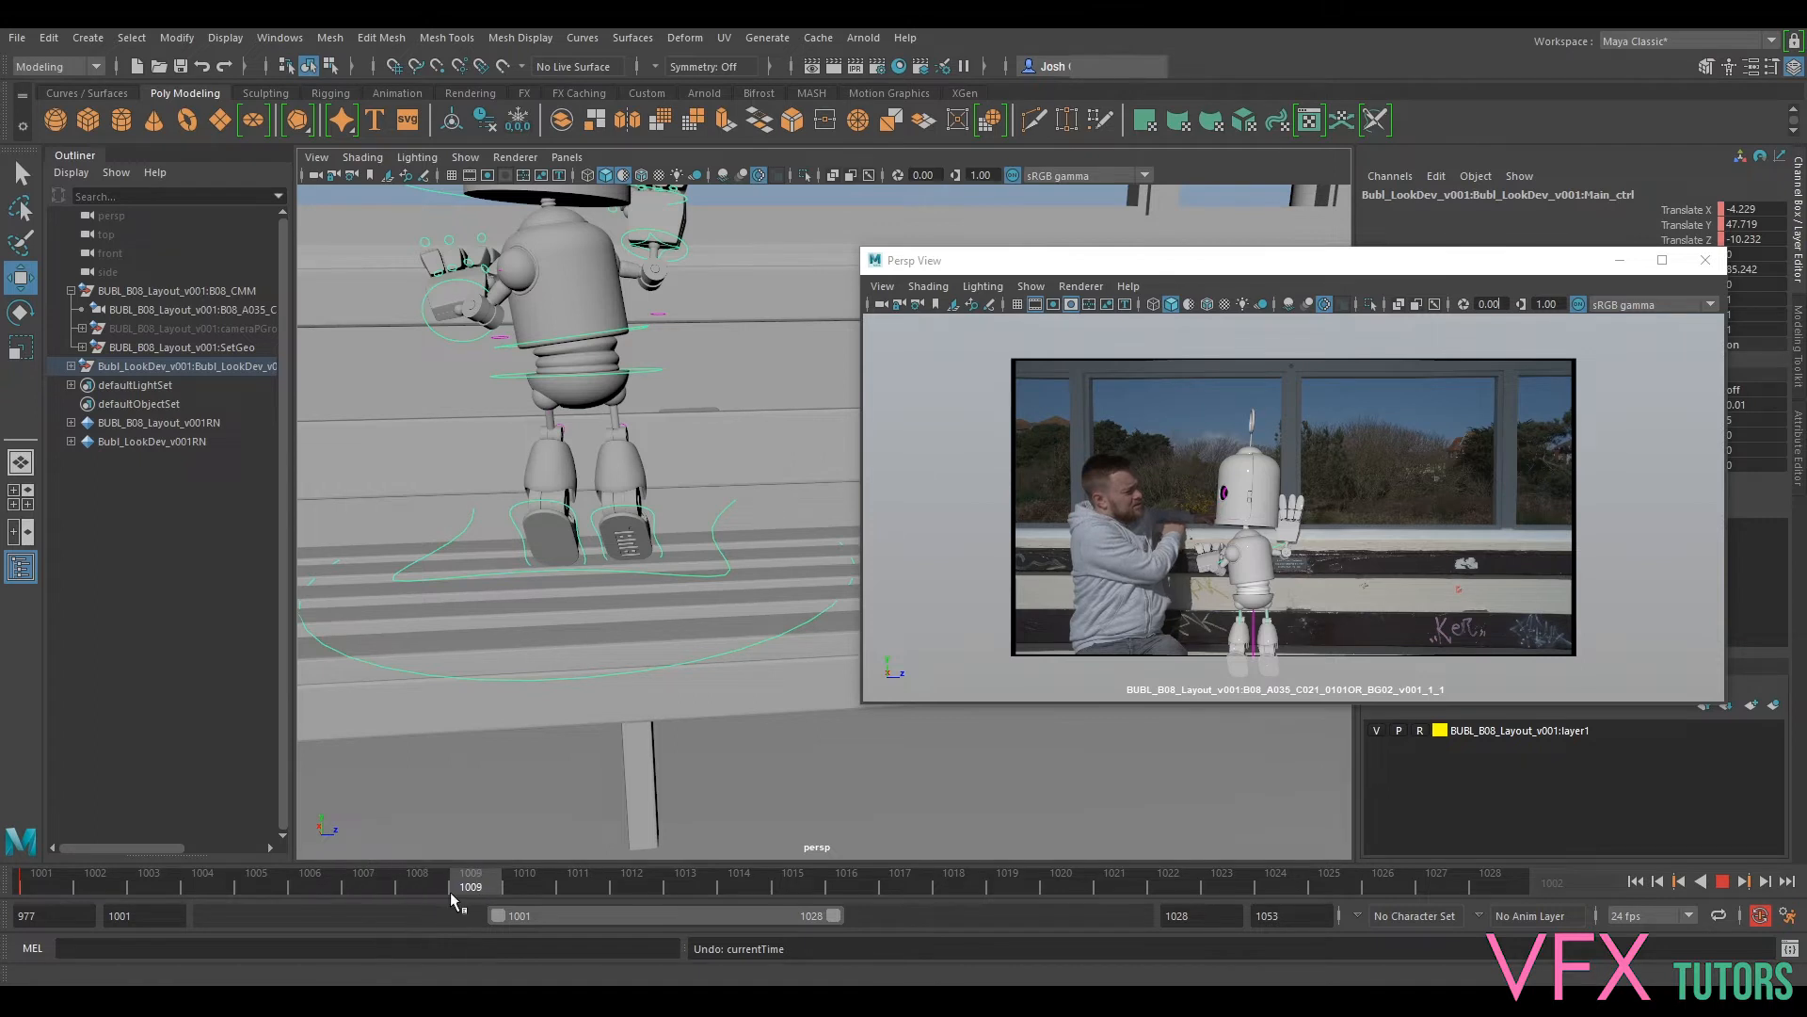
key(alt+v)
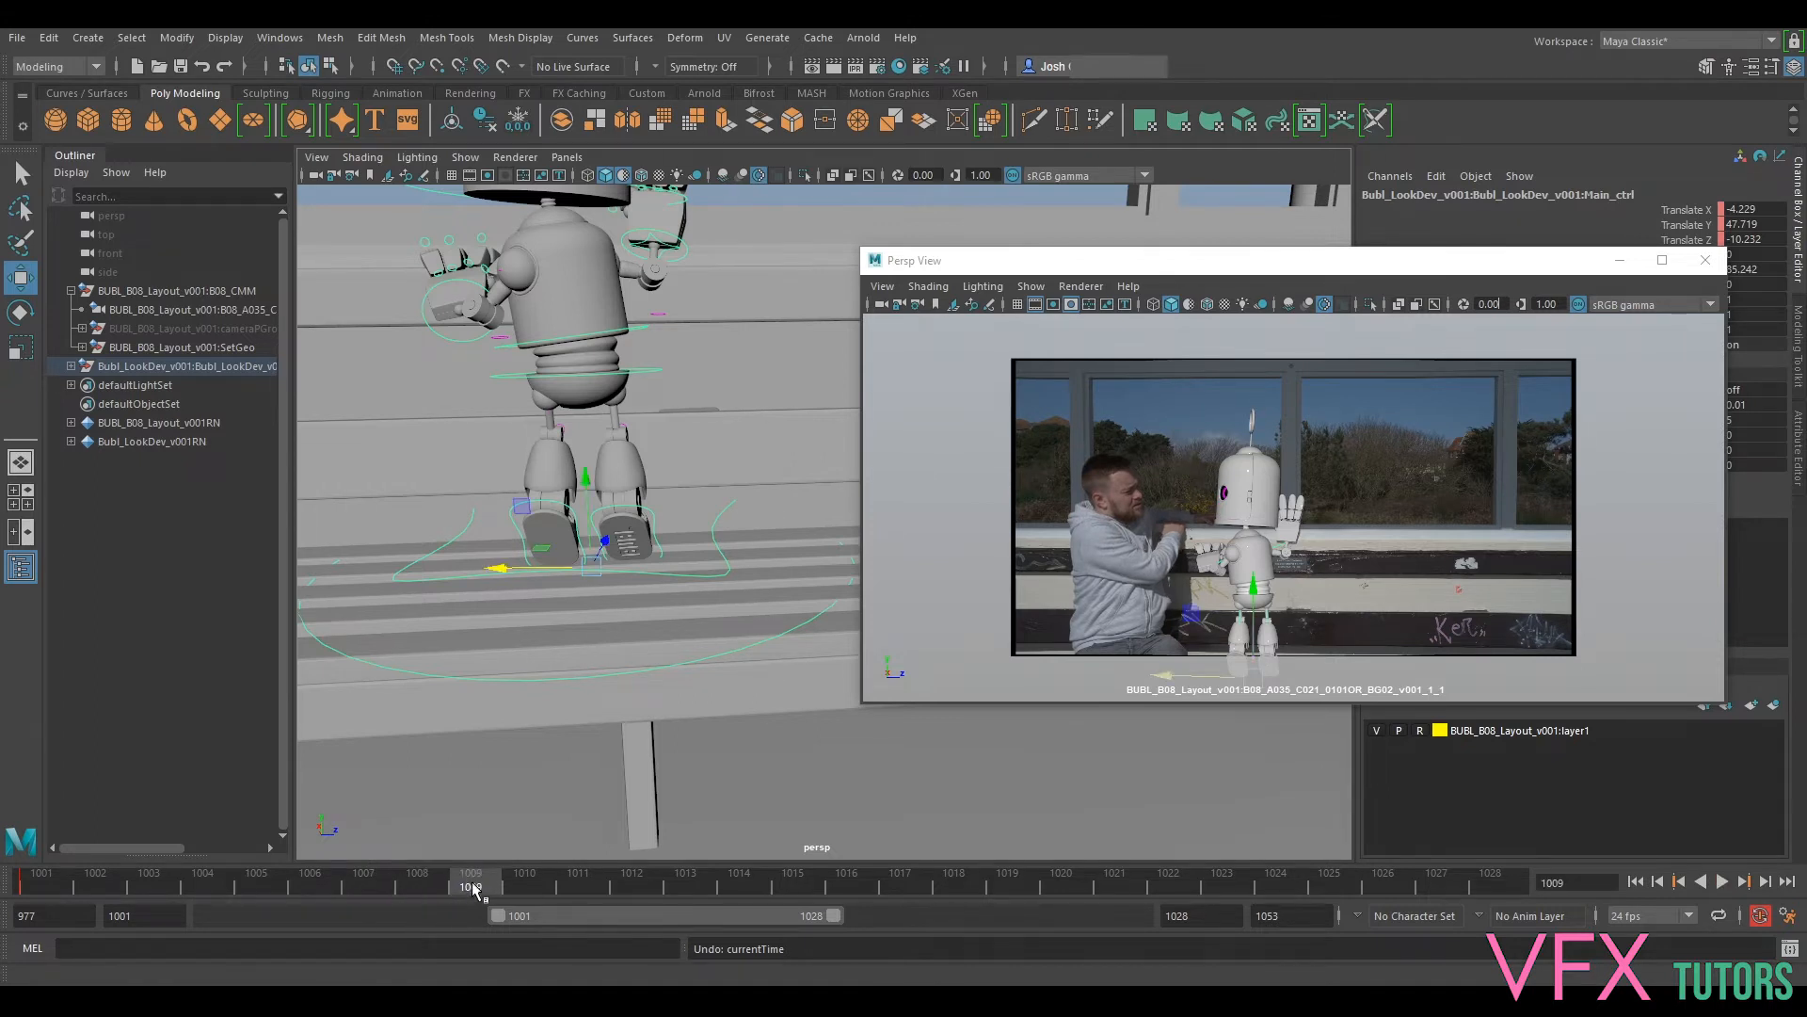
drag(495, 894, 102, 874)
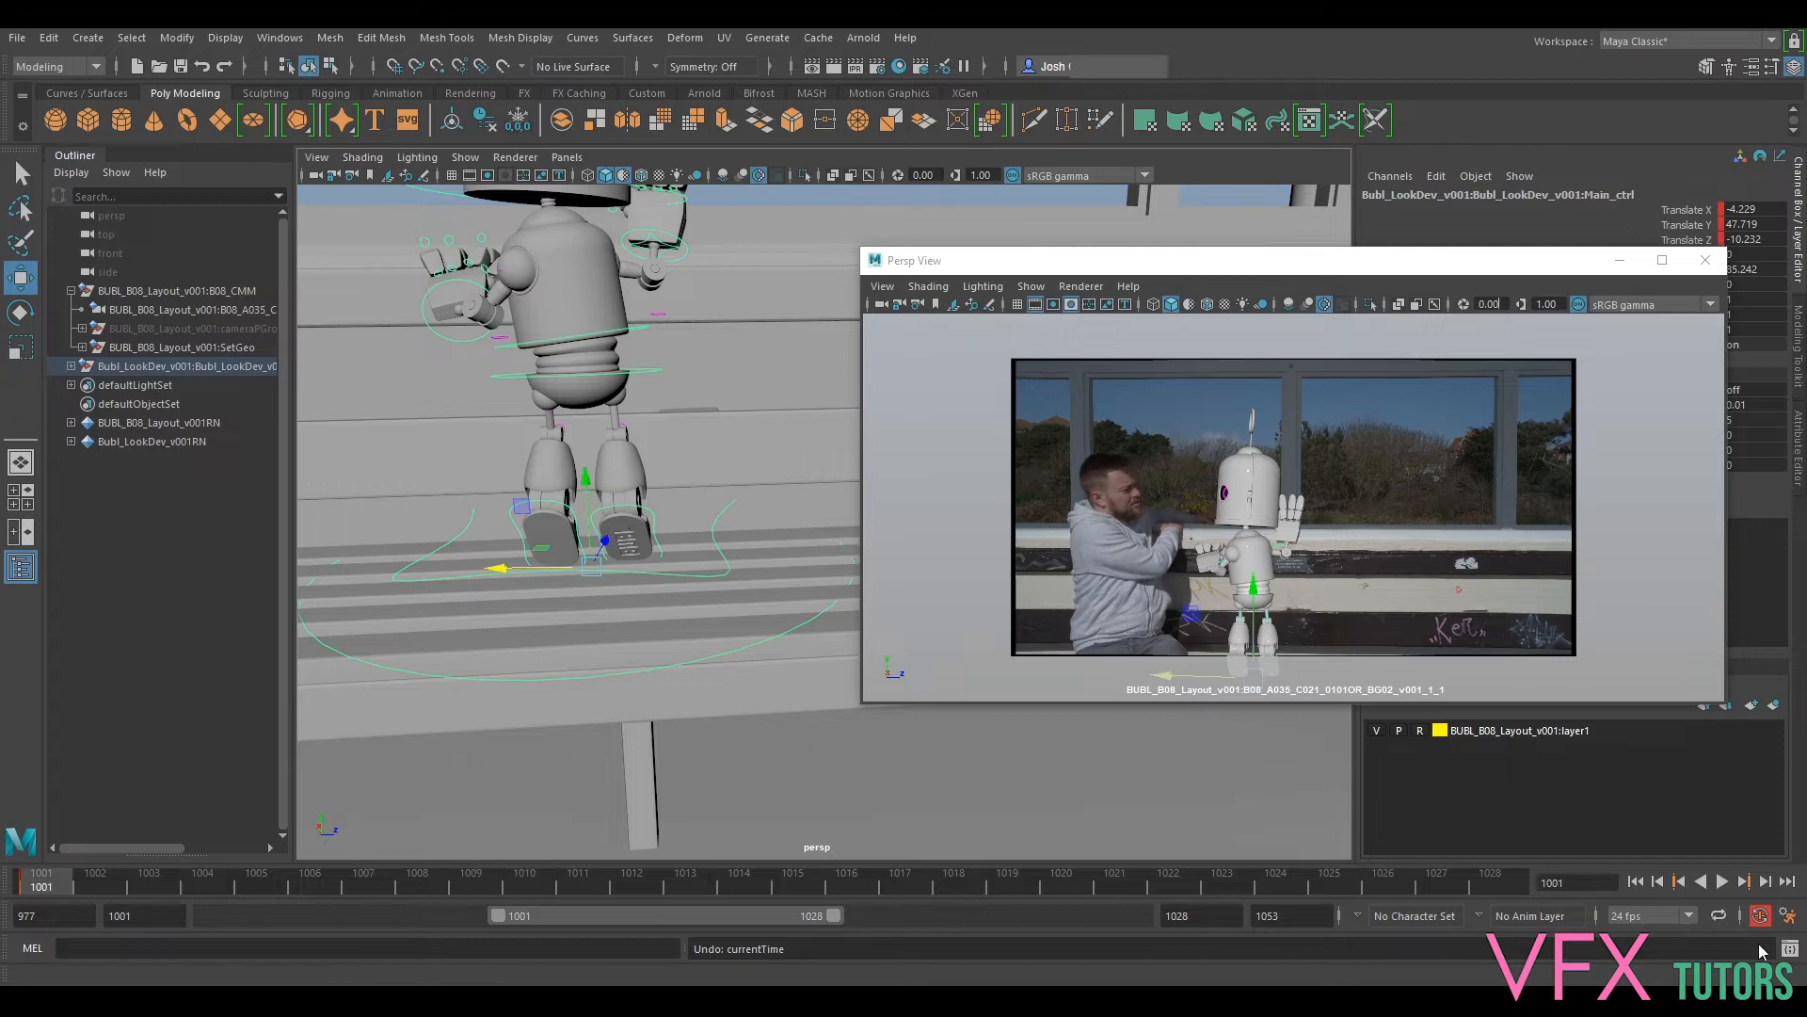
click(1722, 881)
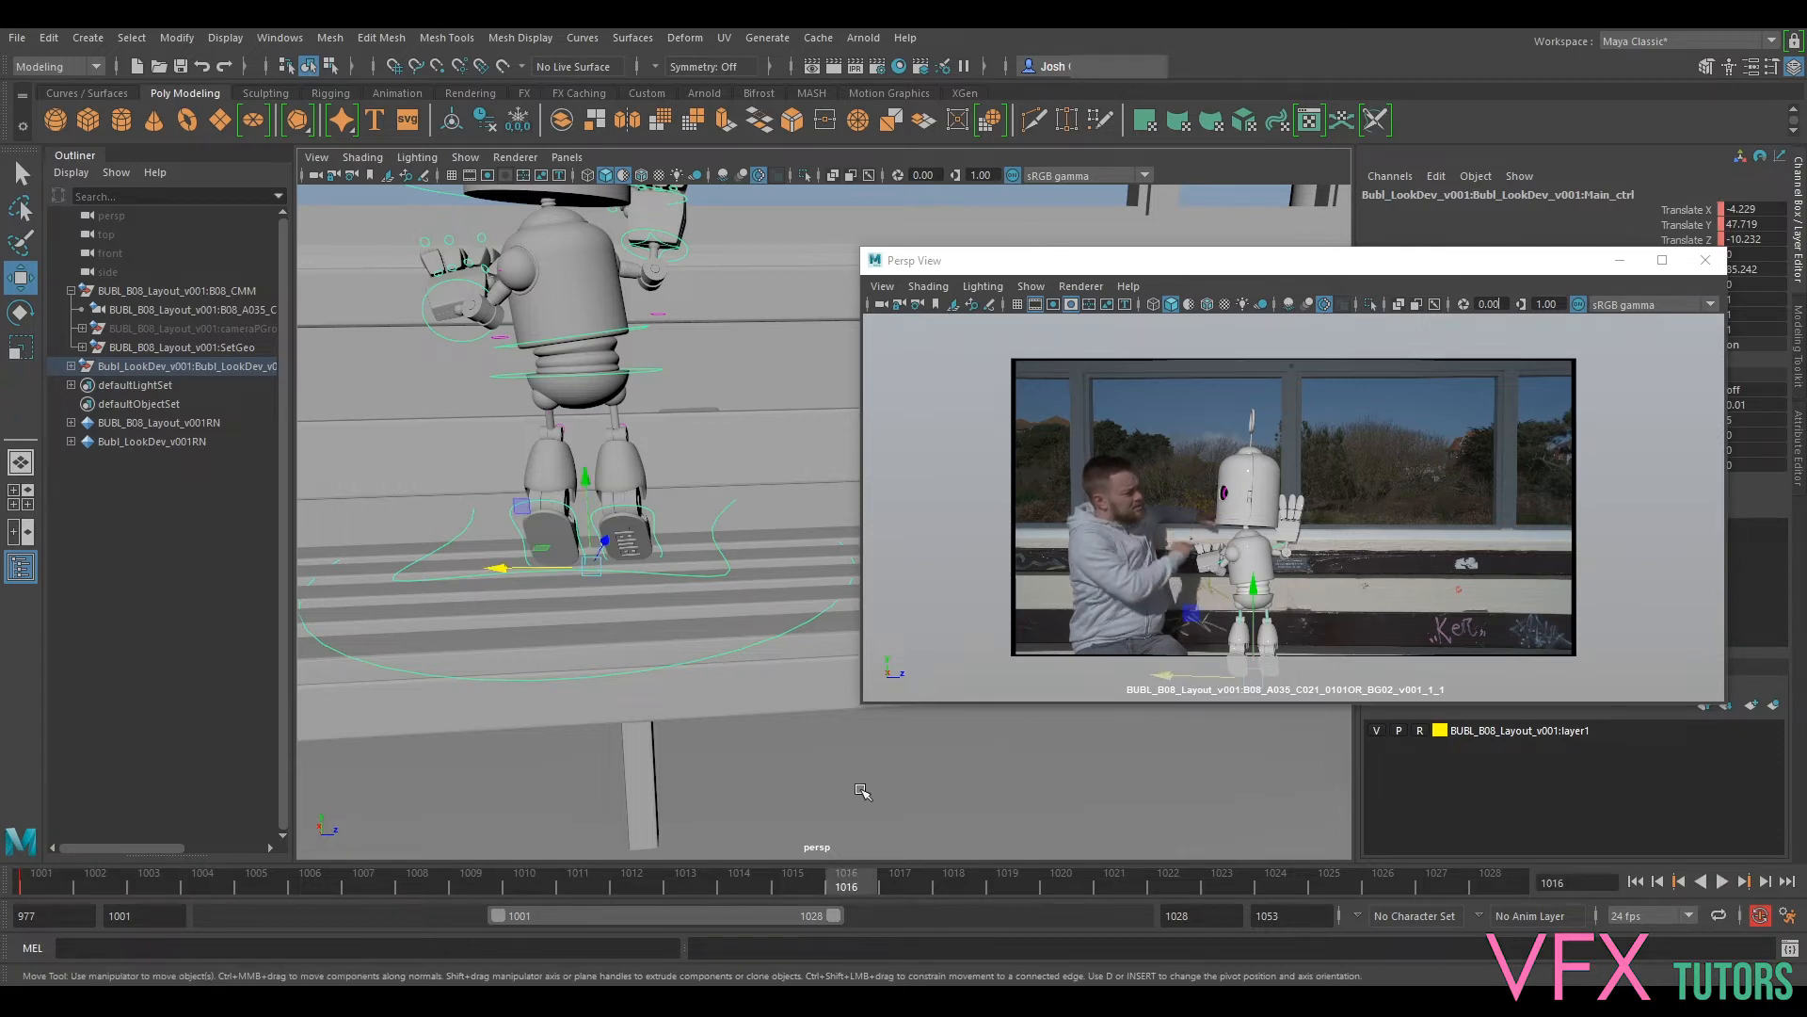
Step: Key Main_ctrl at frame 1012, shift the floating camera view slightly, and go to frame 1017
drag(844, 883, 655, 883)
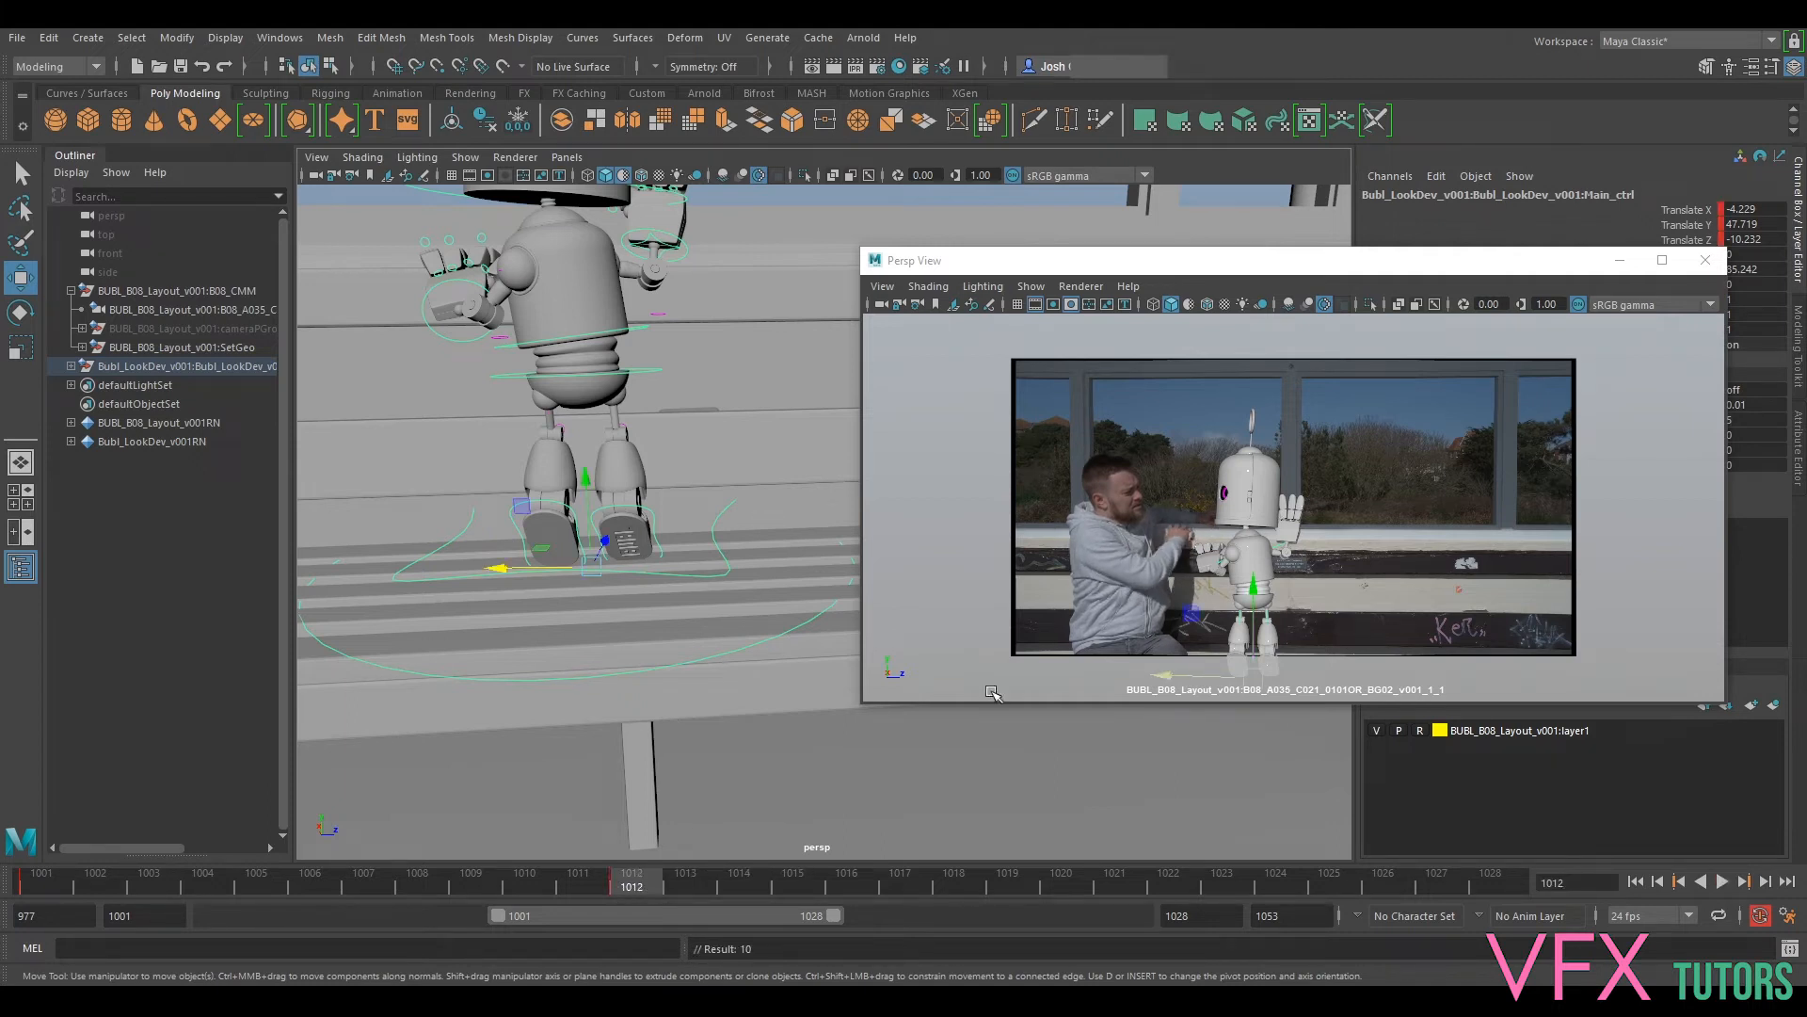
drag(1367, 261, 1322, 238)
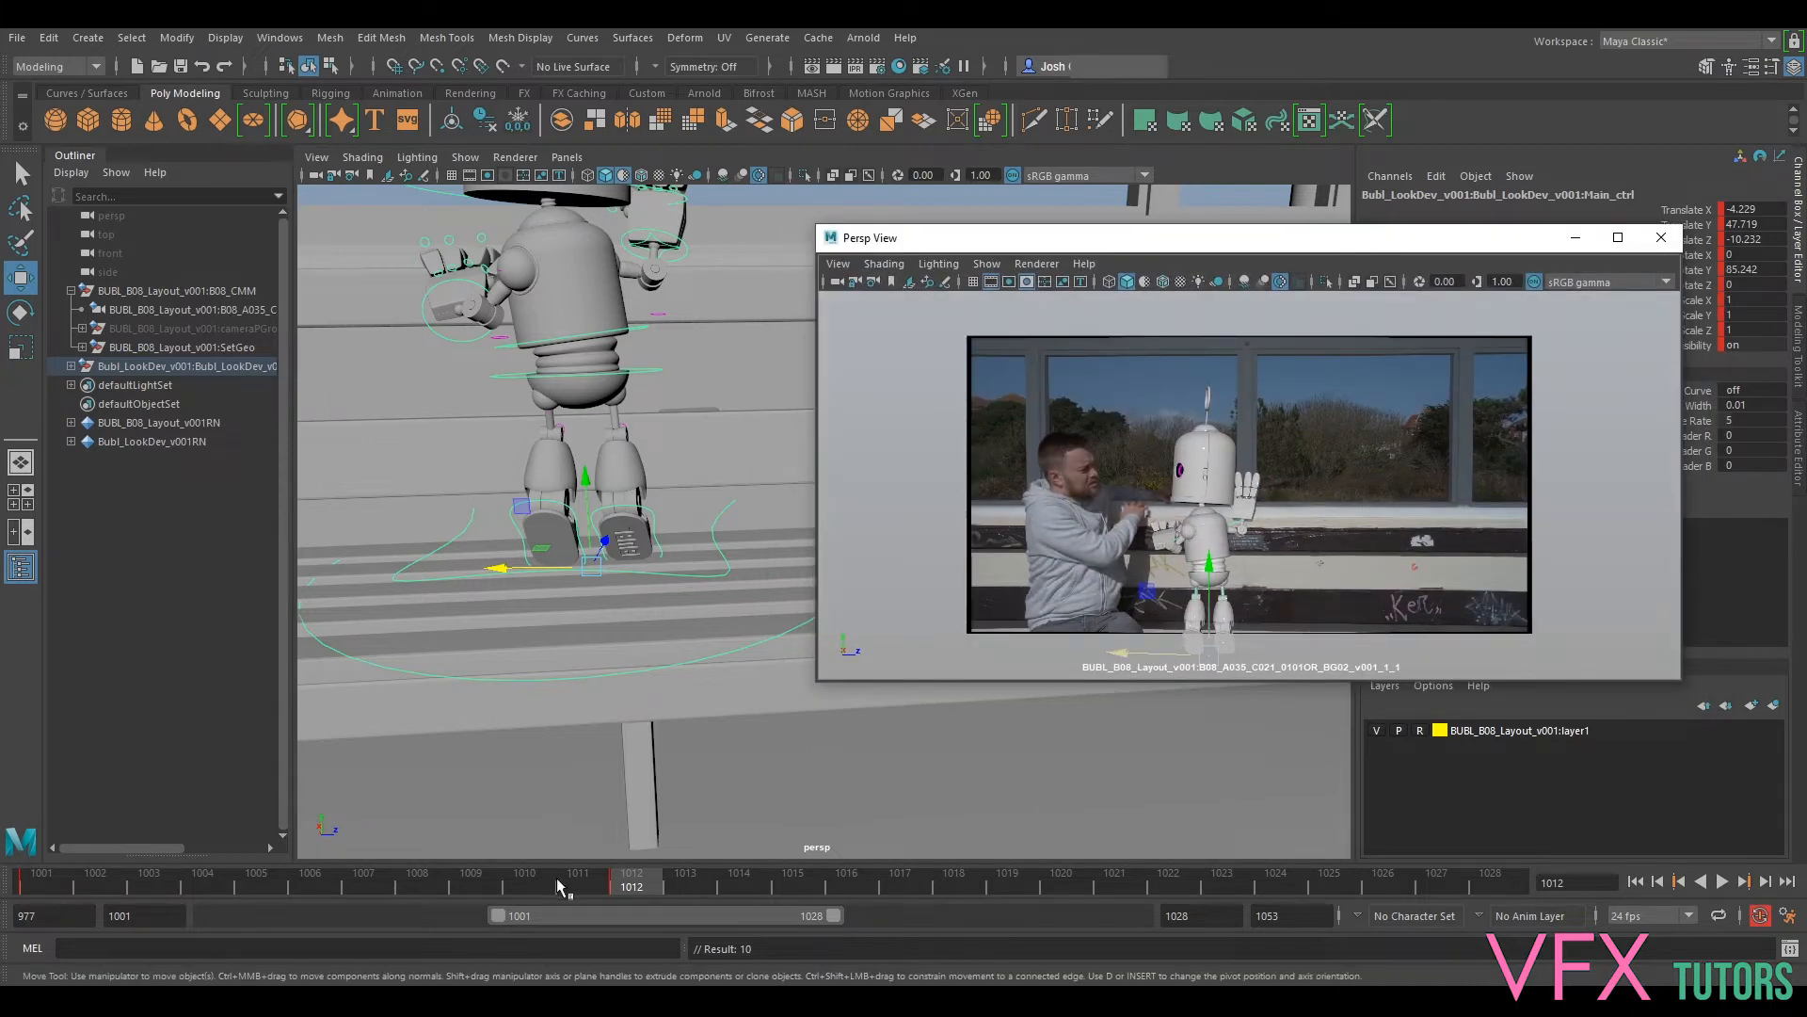
drag(655, 883, 882, 889)
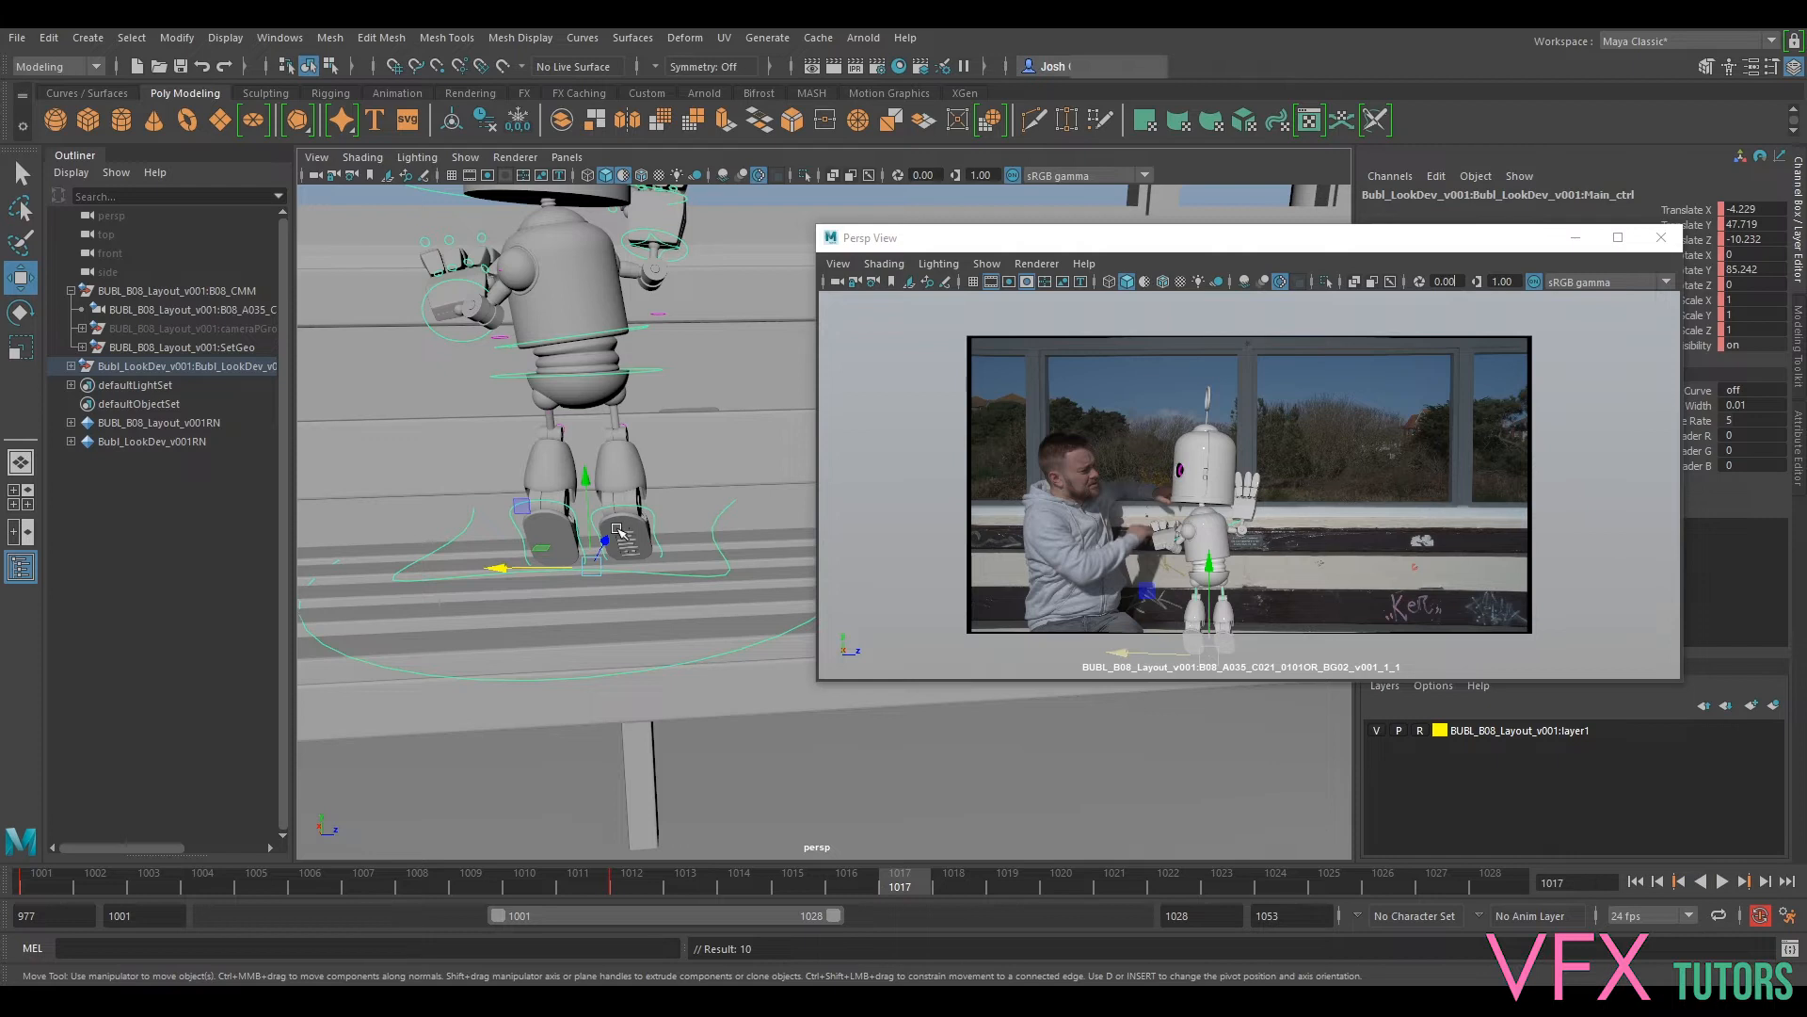
Step: Slide the robot's Main_ctrl along the bench at frame 1017 to about 0.59 in Translate Z and play back the movement
drag(563, 571, 684, 589)
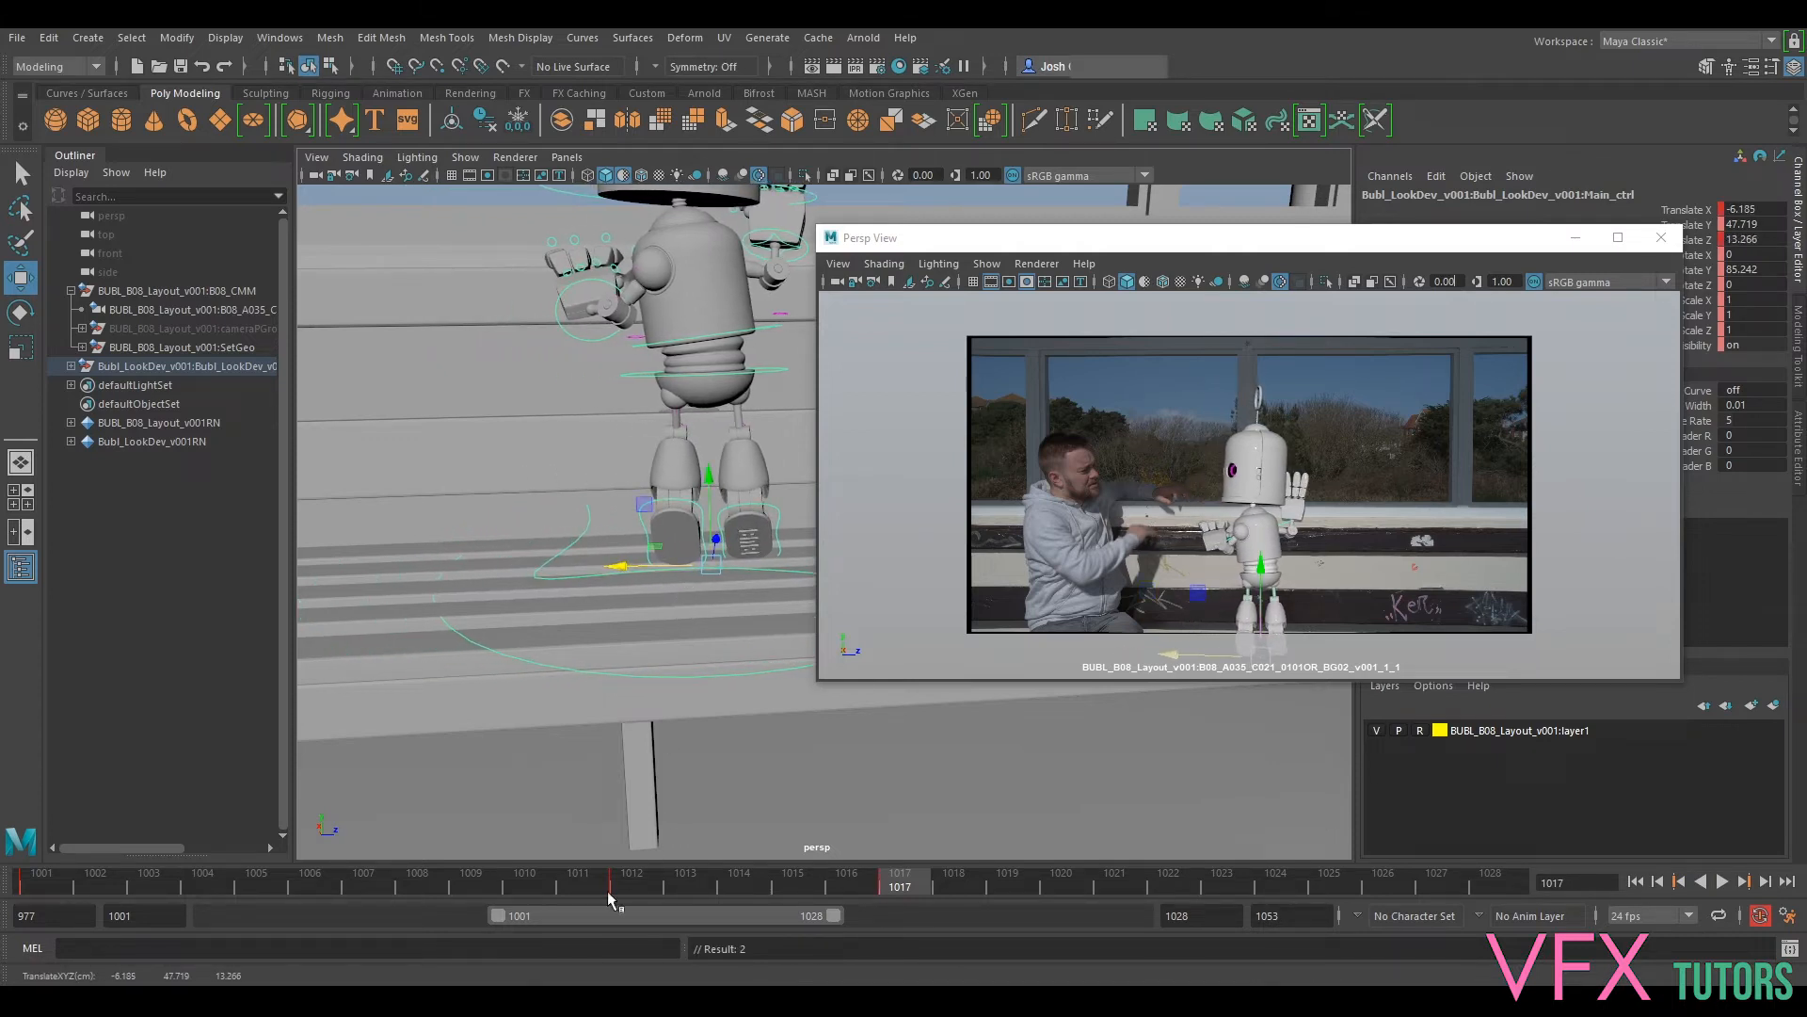
drag(855, 886, 320, 811)
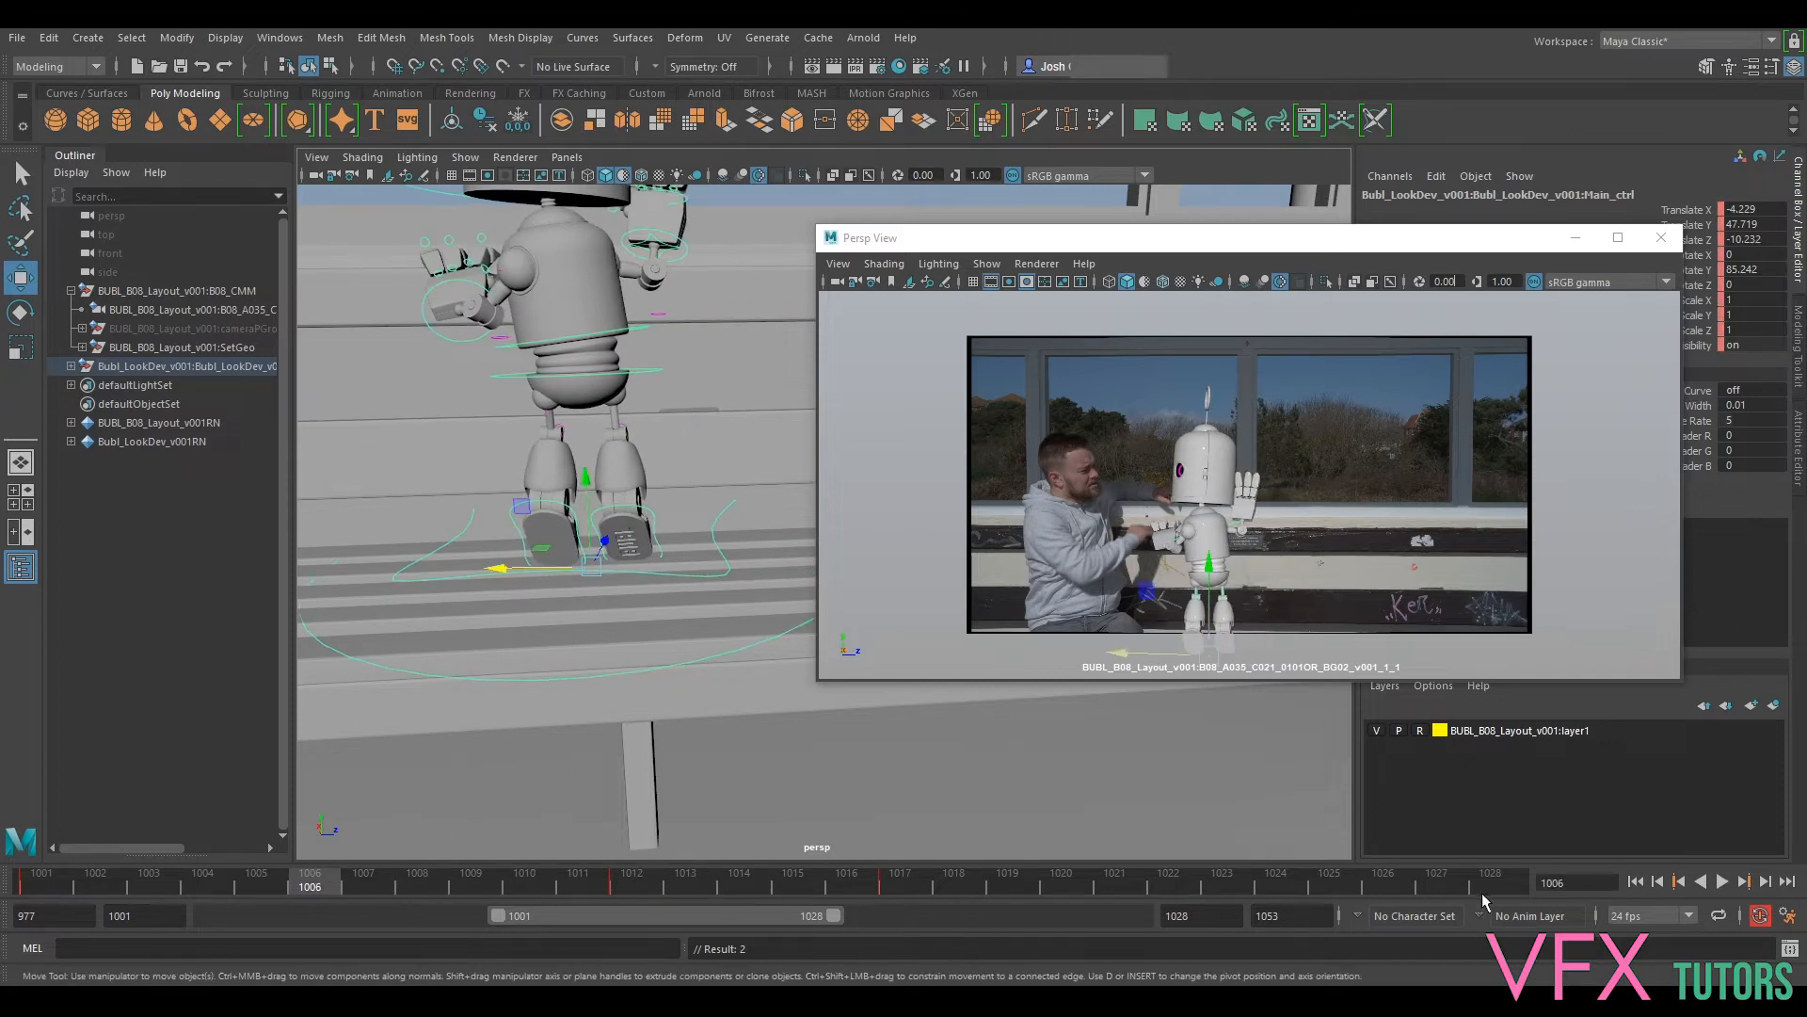
click(1720, 882)
key(Escape)
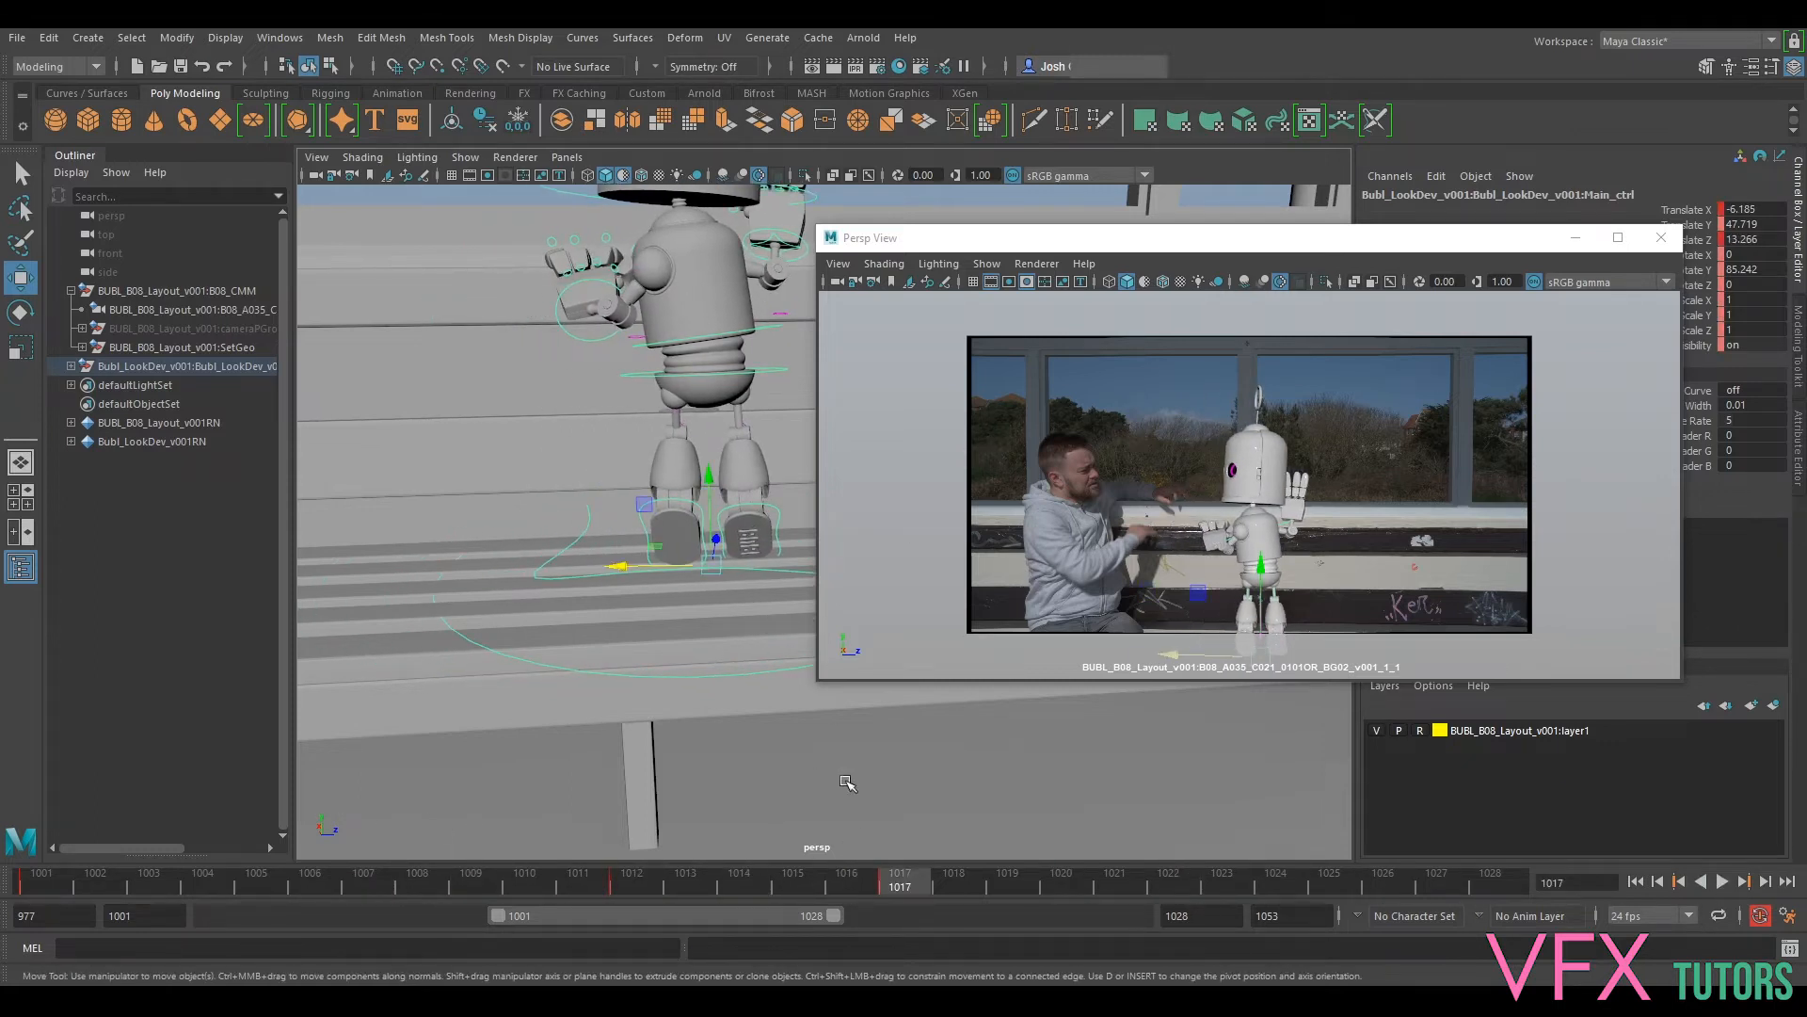
drag(654, 569, 587, 569)
click(1722, 882)
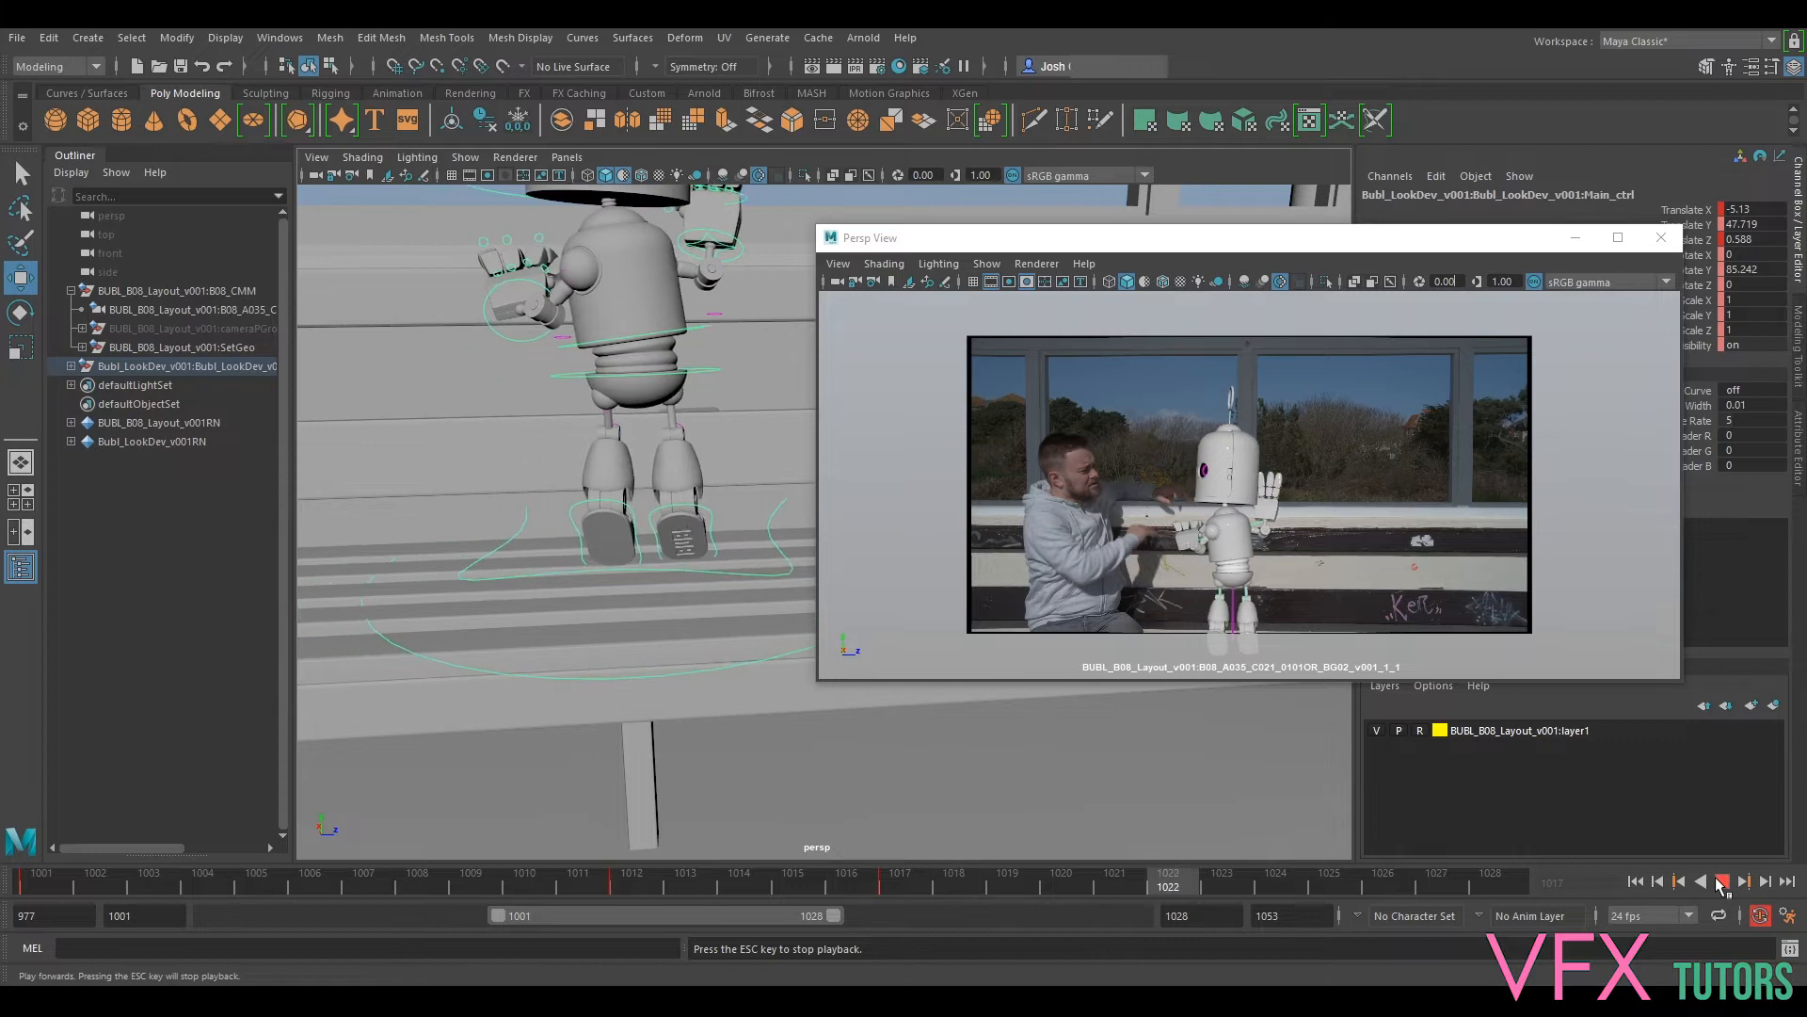
click(551, 875)
Step: Slide Main_ctrl away from the man at frame 1028 to about 42.4 in Translate Z and play back the shot
drag(639, 887, 883, 928)
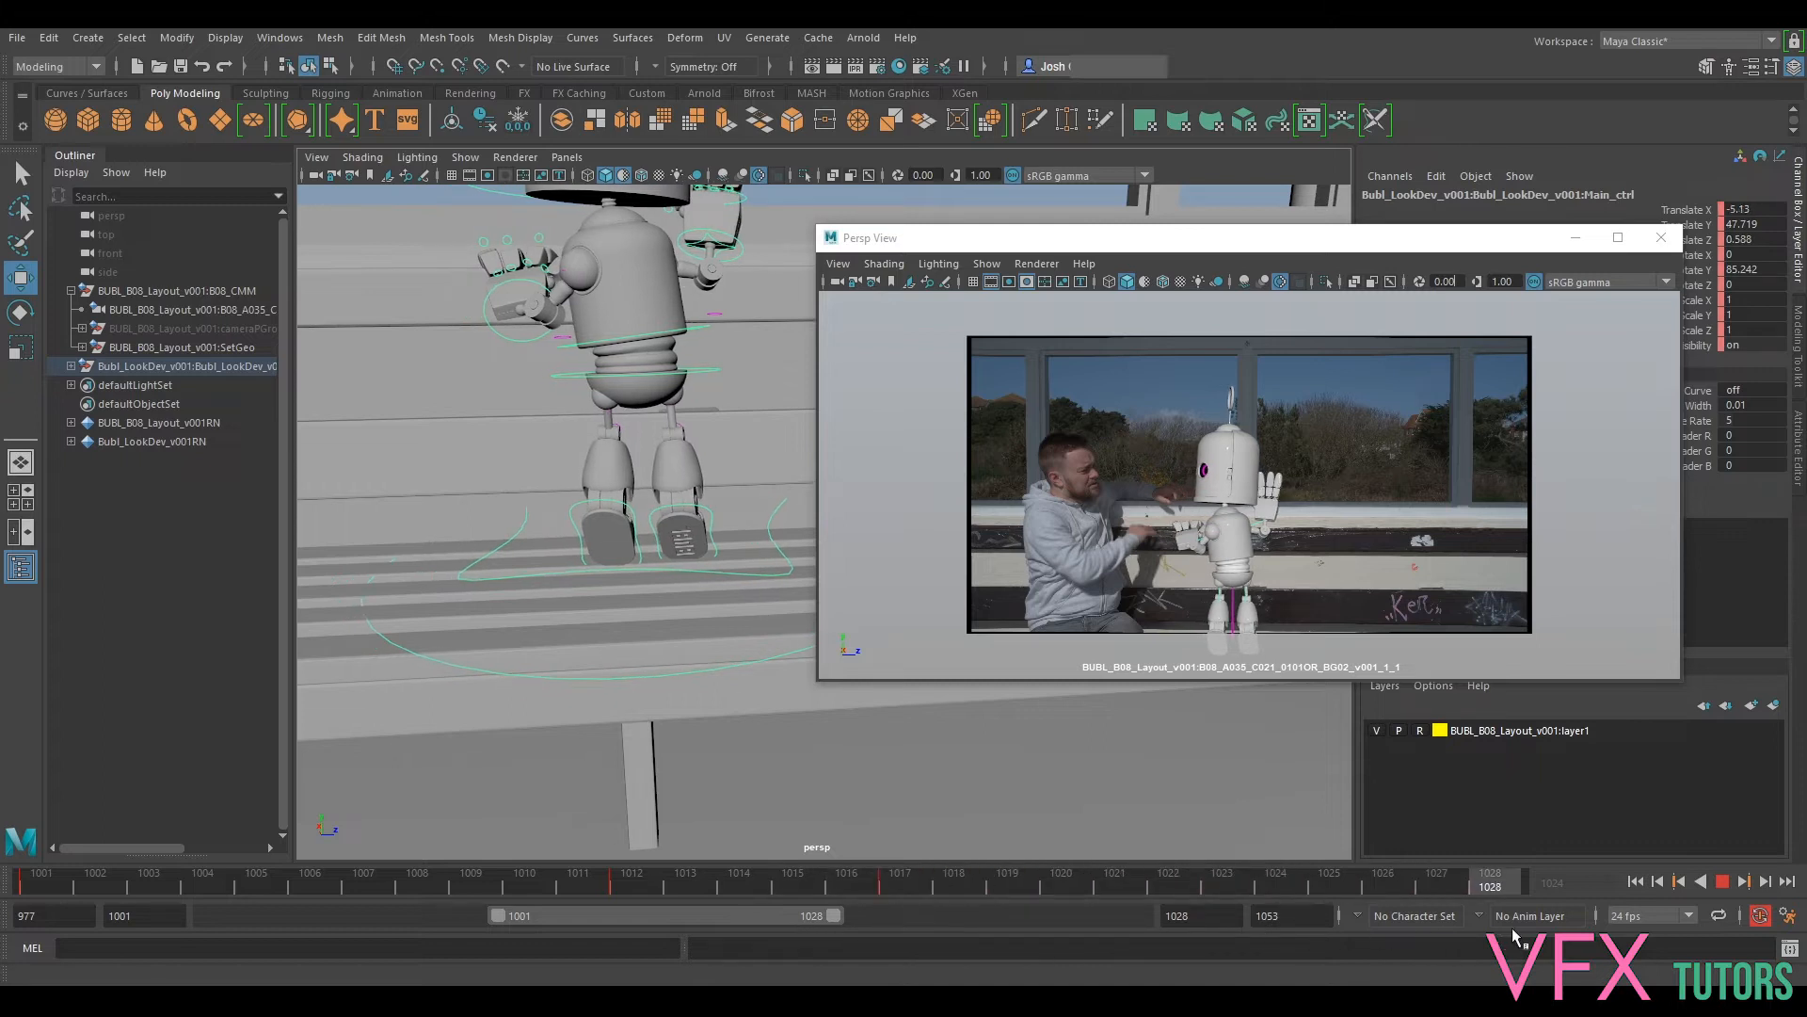
drag(605, 566, 819, 634)
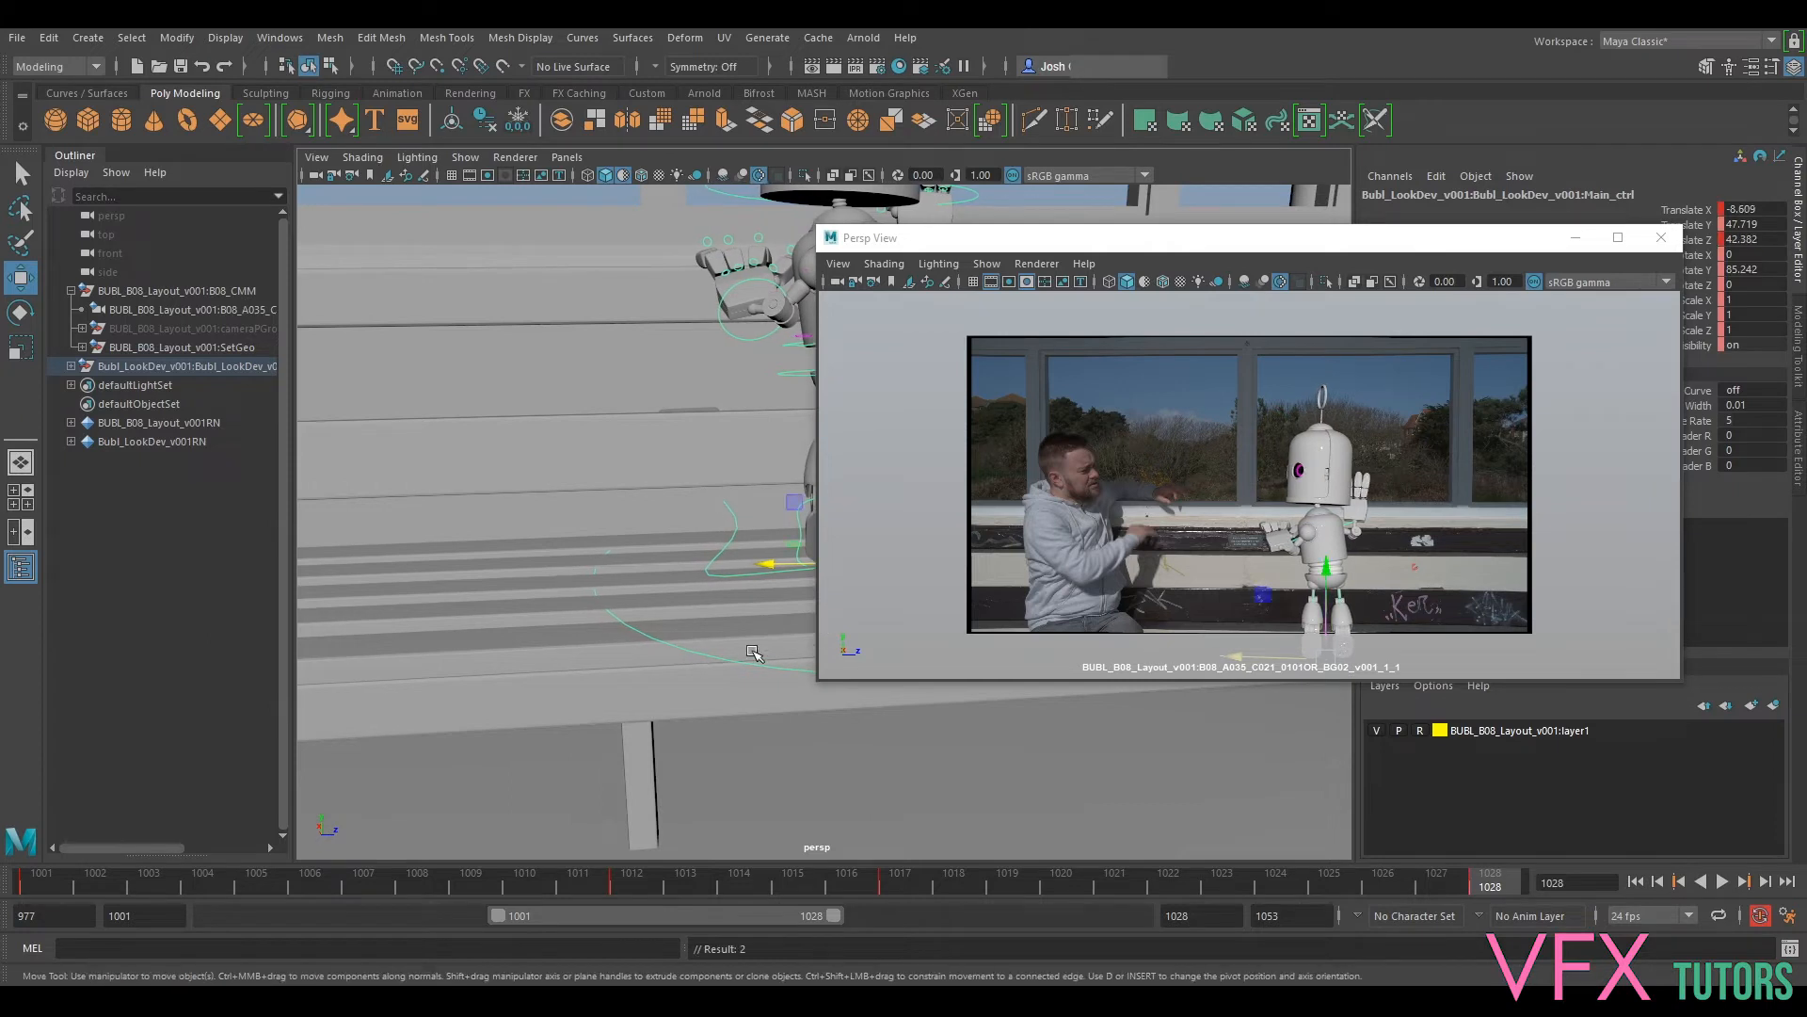
click(1722, 883)
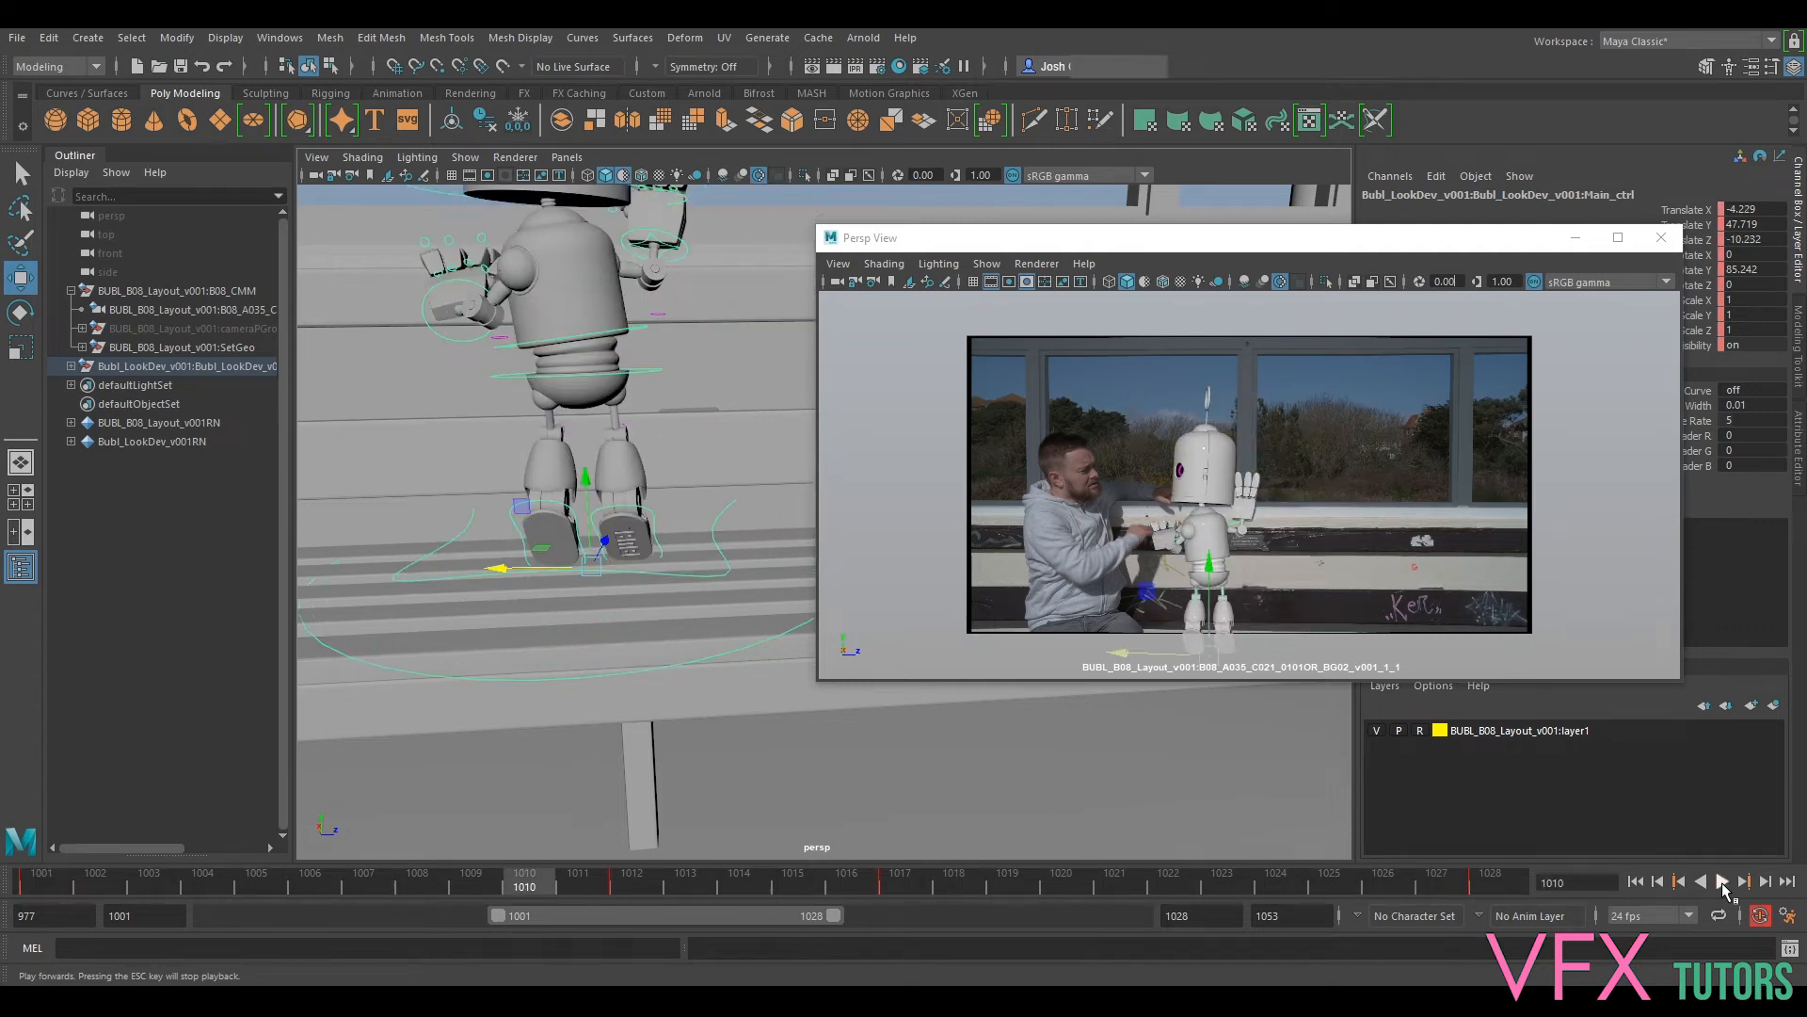
click(1722, 883)
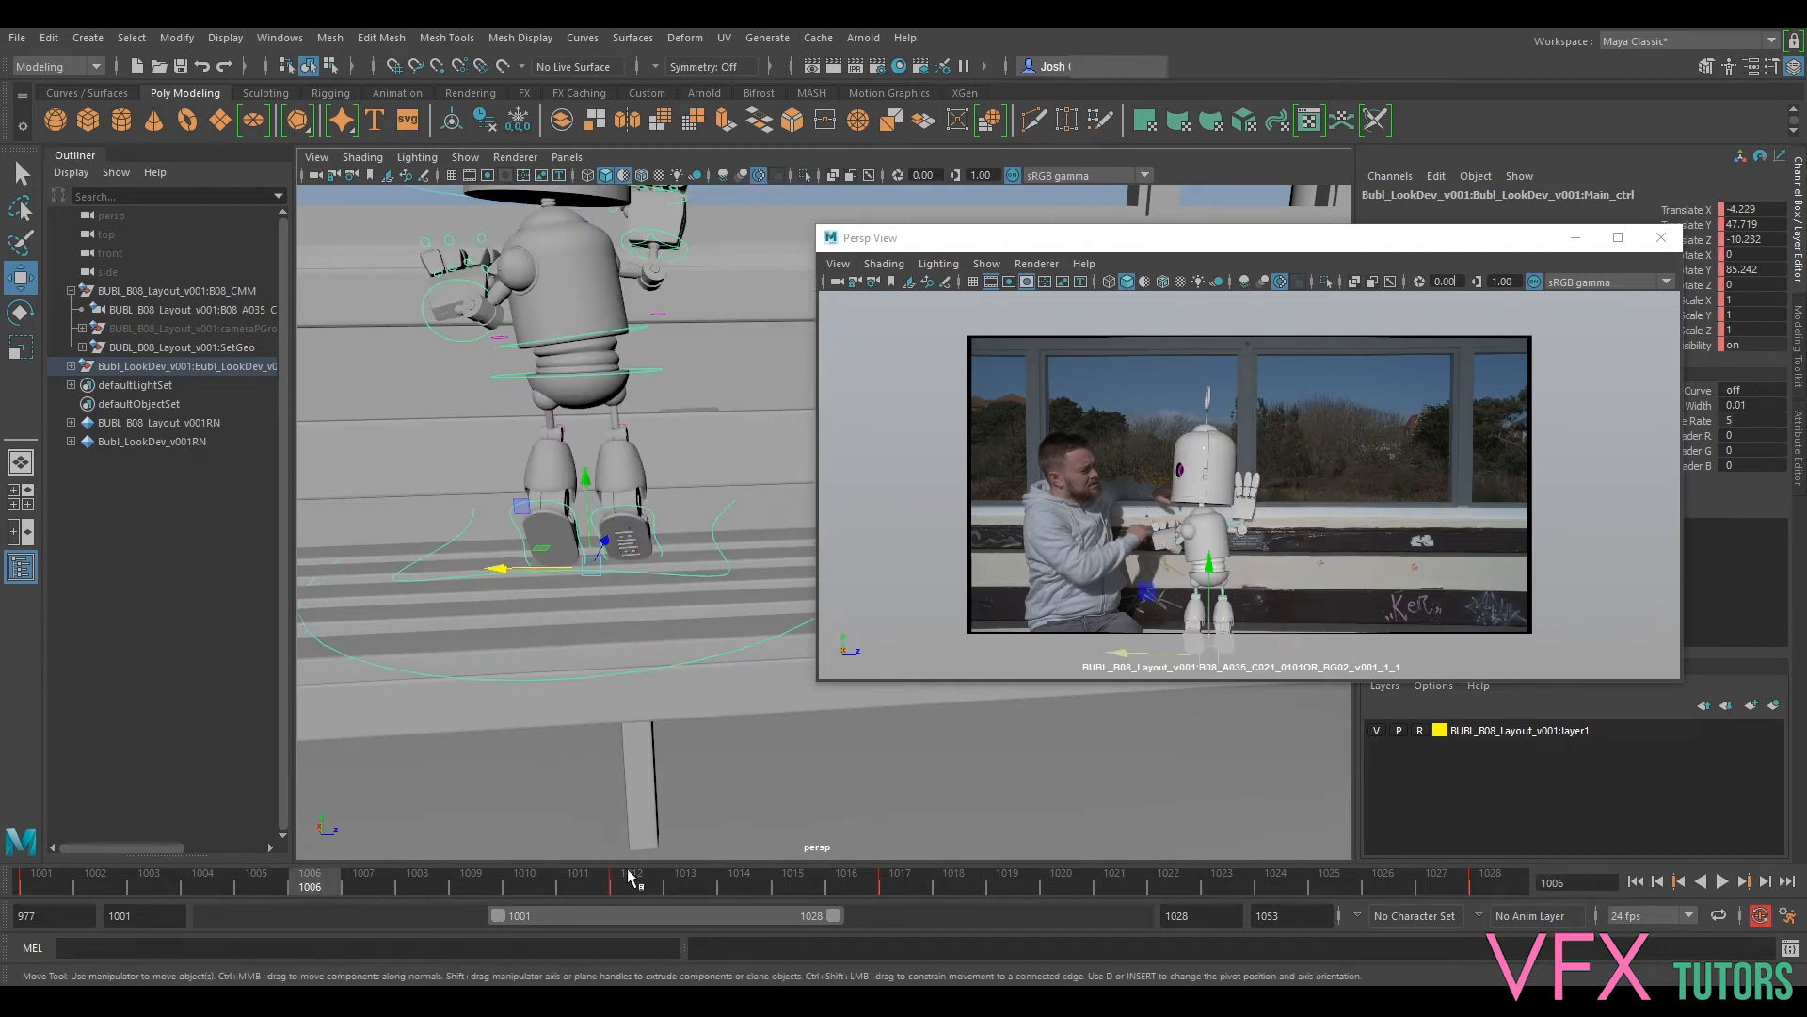
key(alt+v)
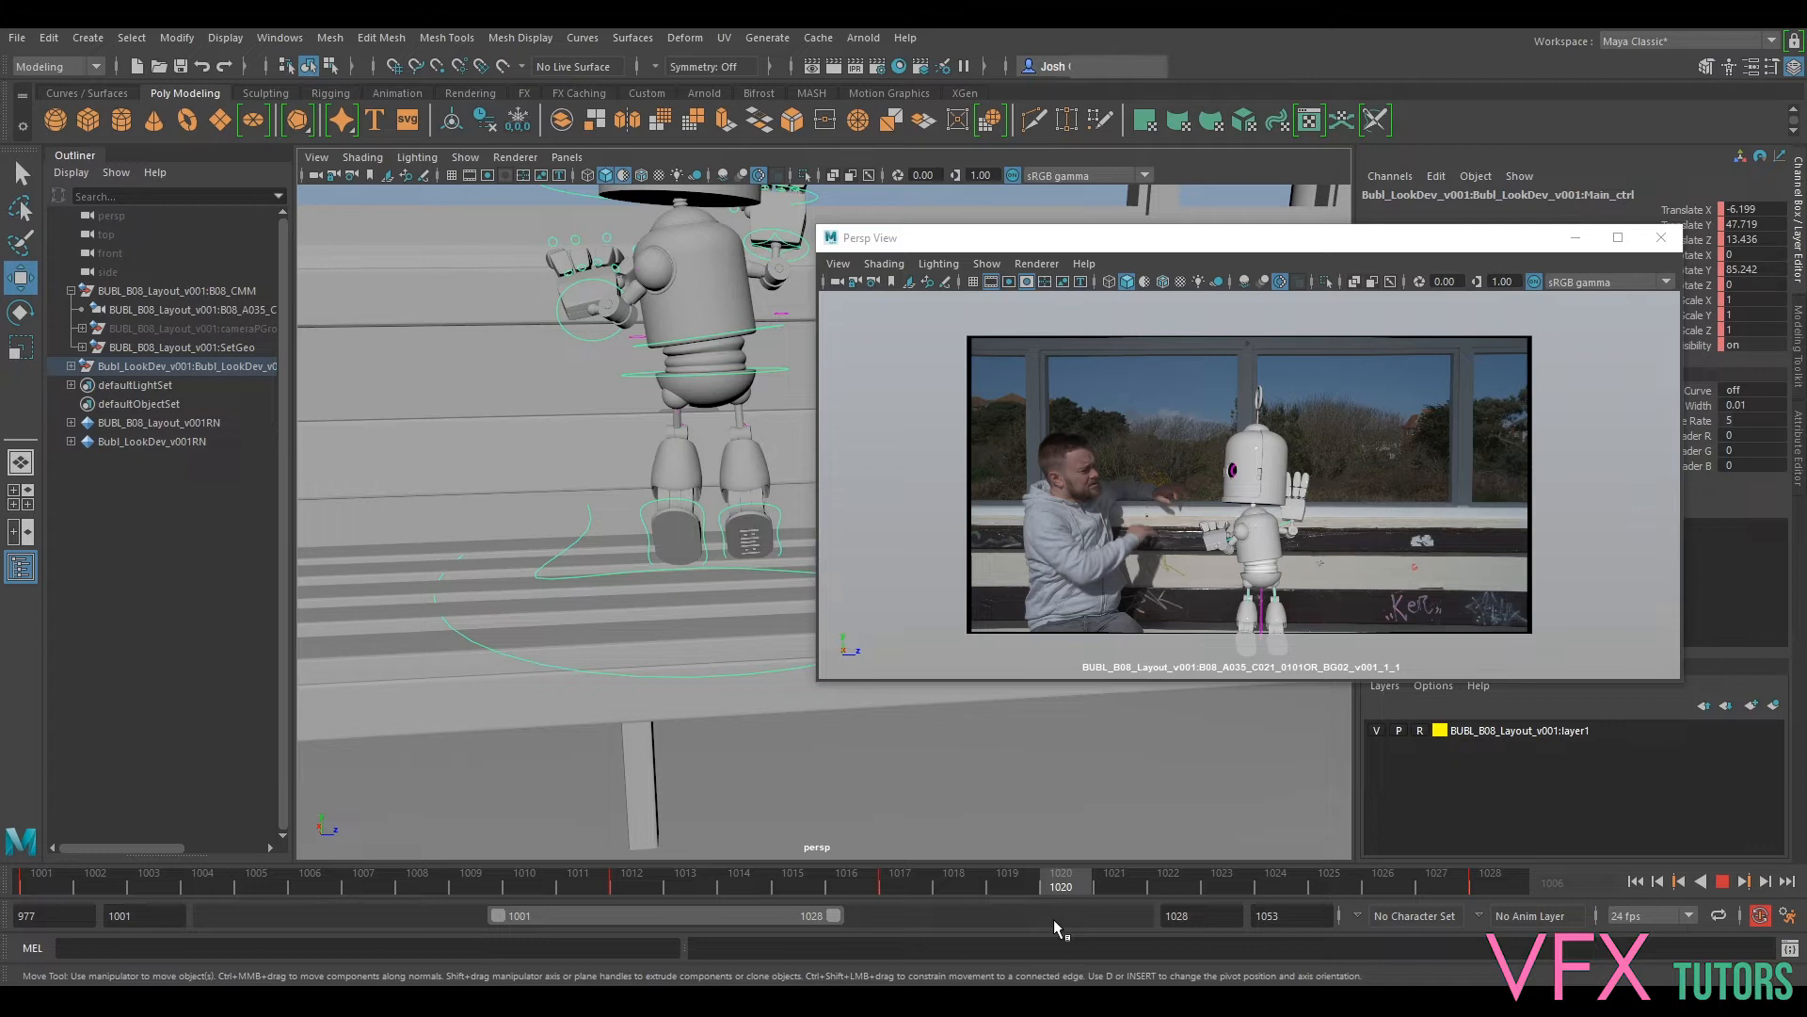
Step: Copy Main_ctrl's key from frame 1017, paste it at frame 1020, and play back the held pose
click(900, 883)
right_click(900, 883)
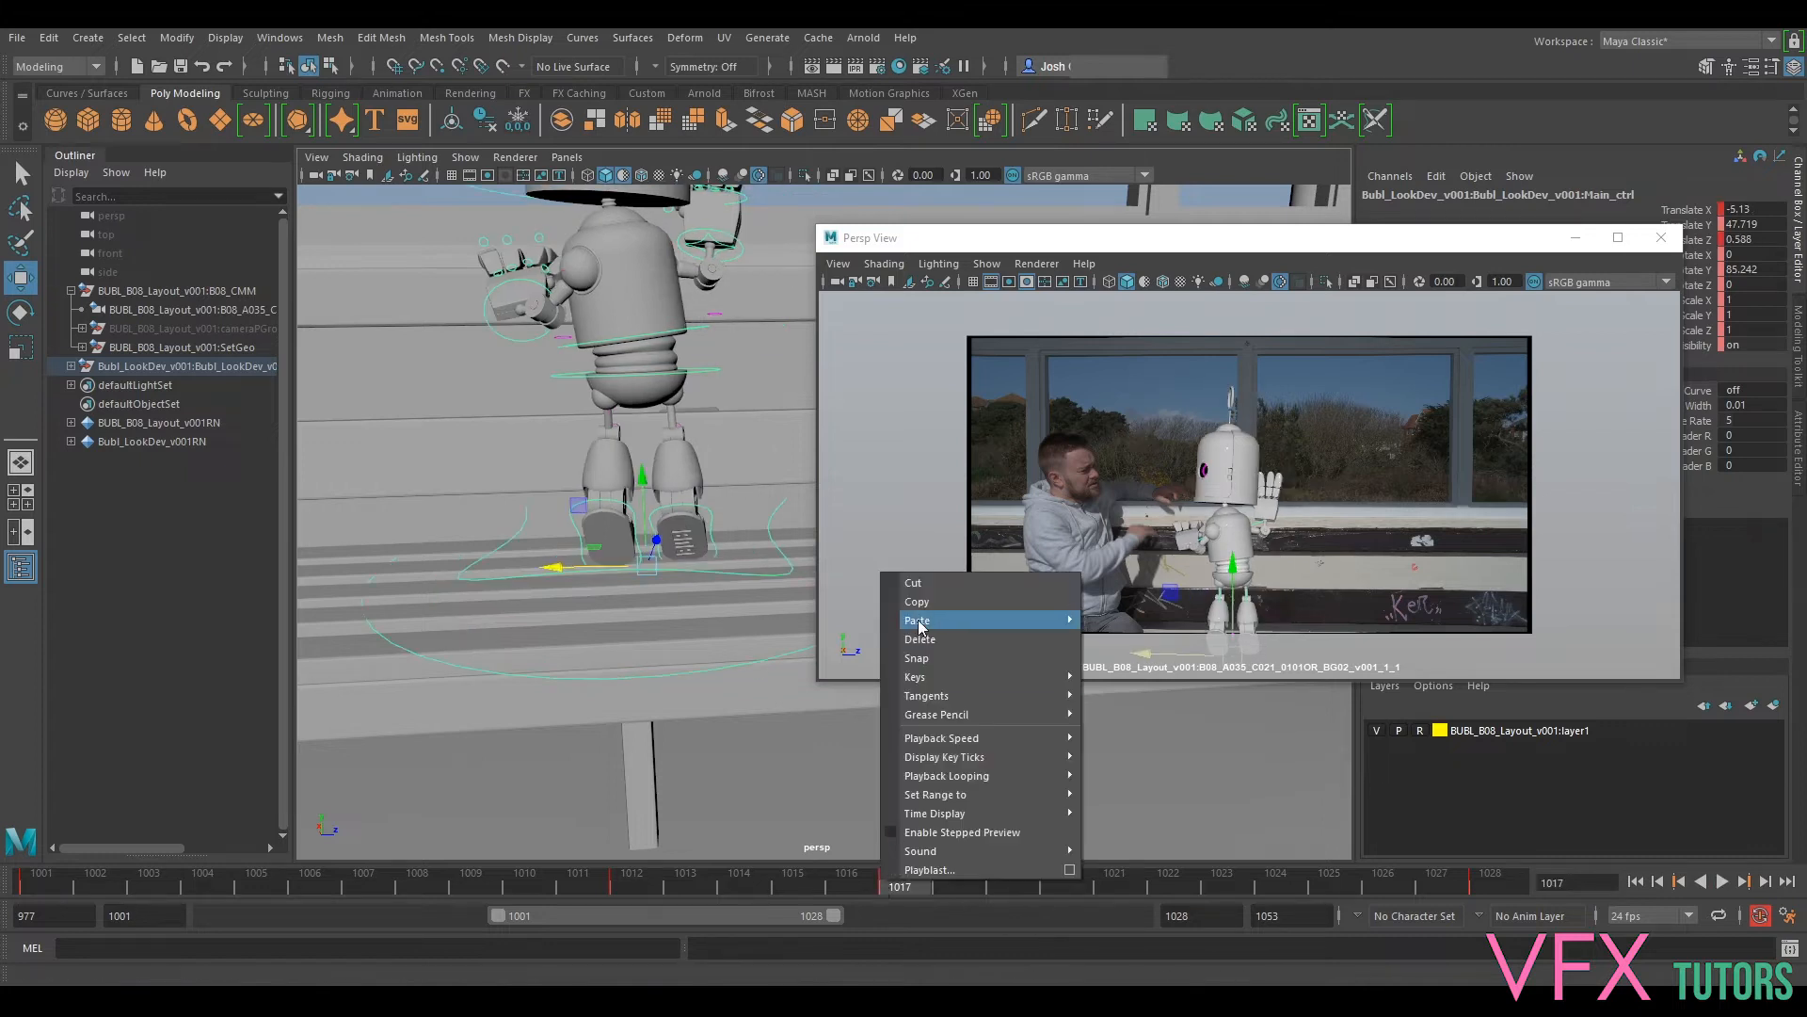
click(932, 599)
drag(910, 885, 1055, 897)
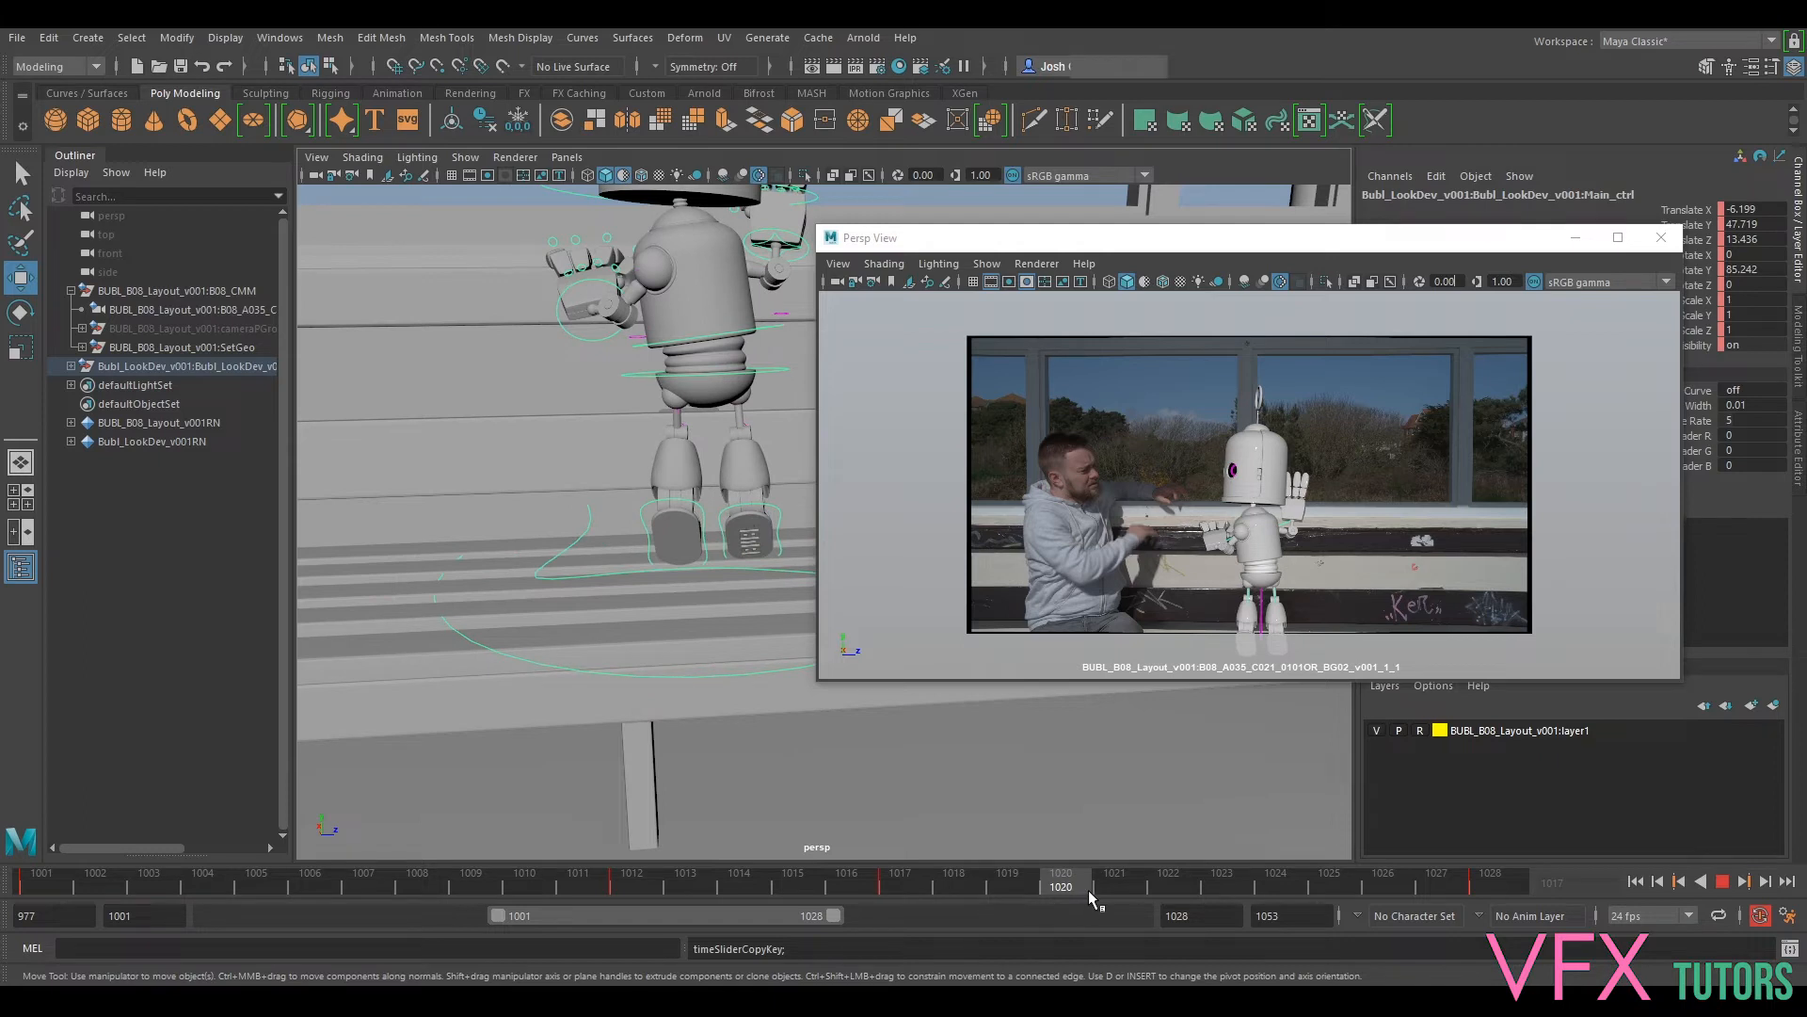
right_click(1085, 887)
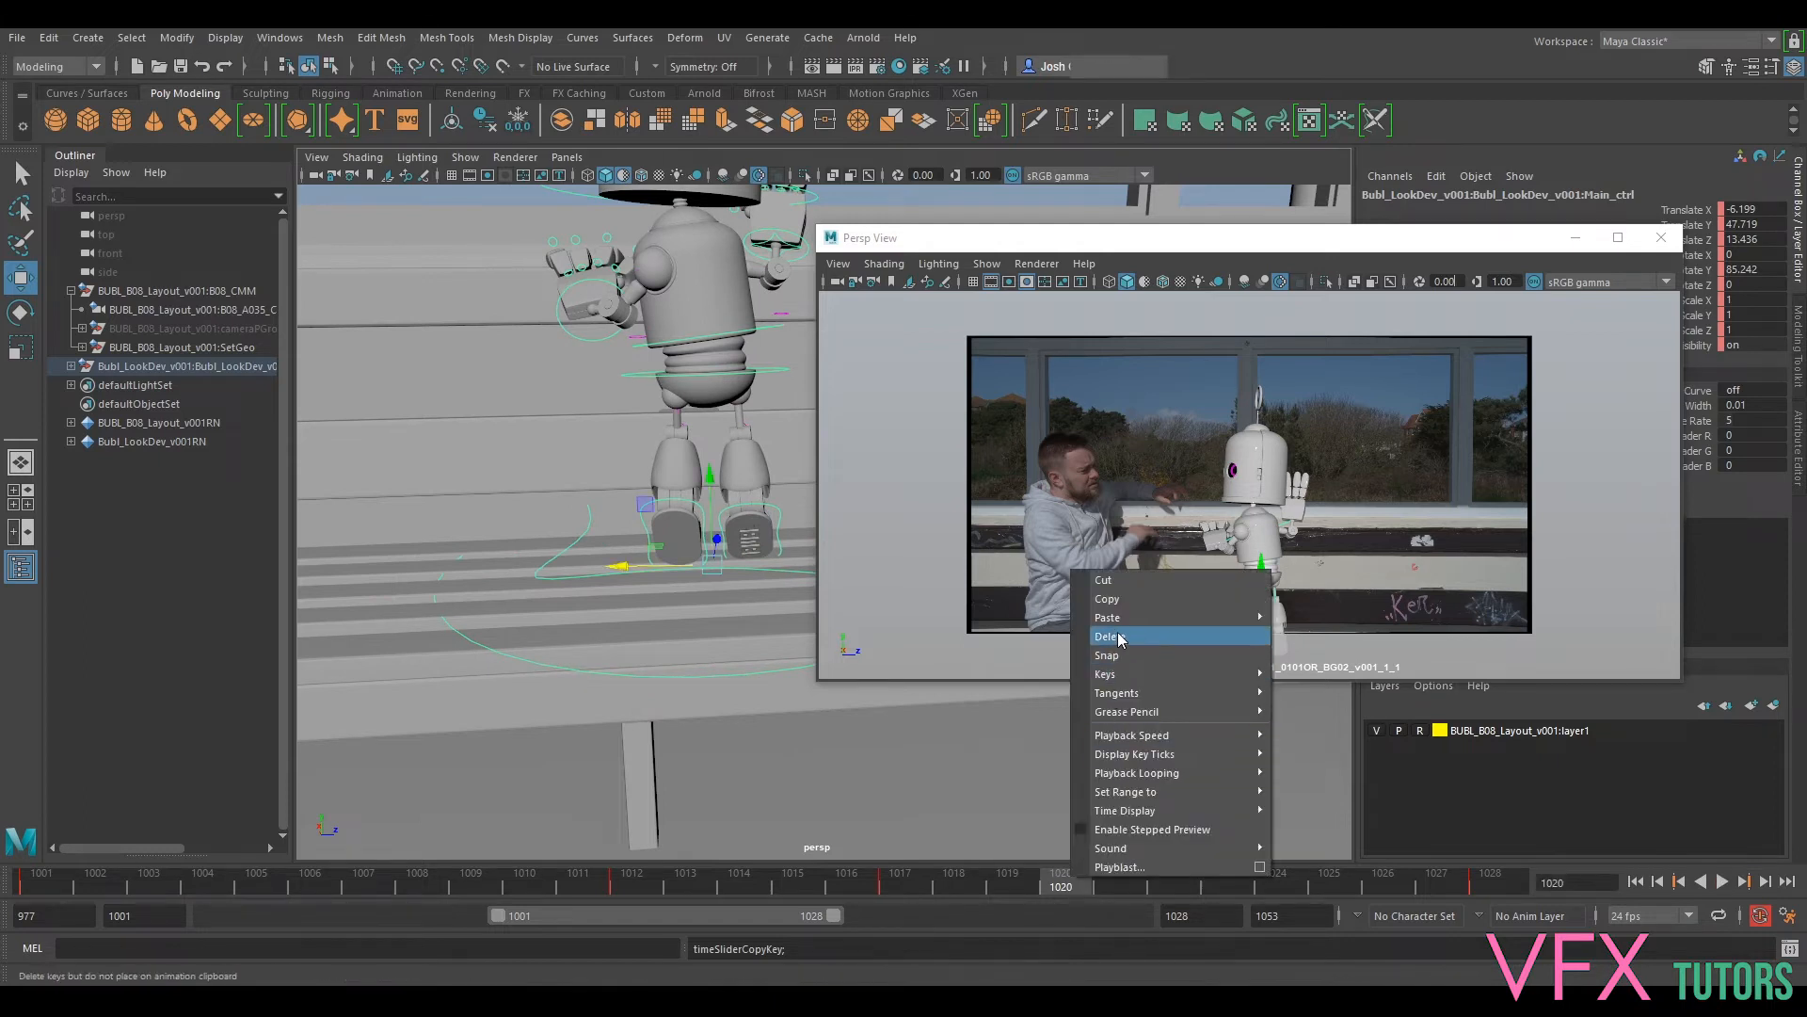
click(1348, 623)
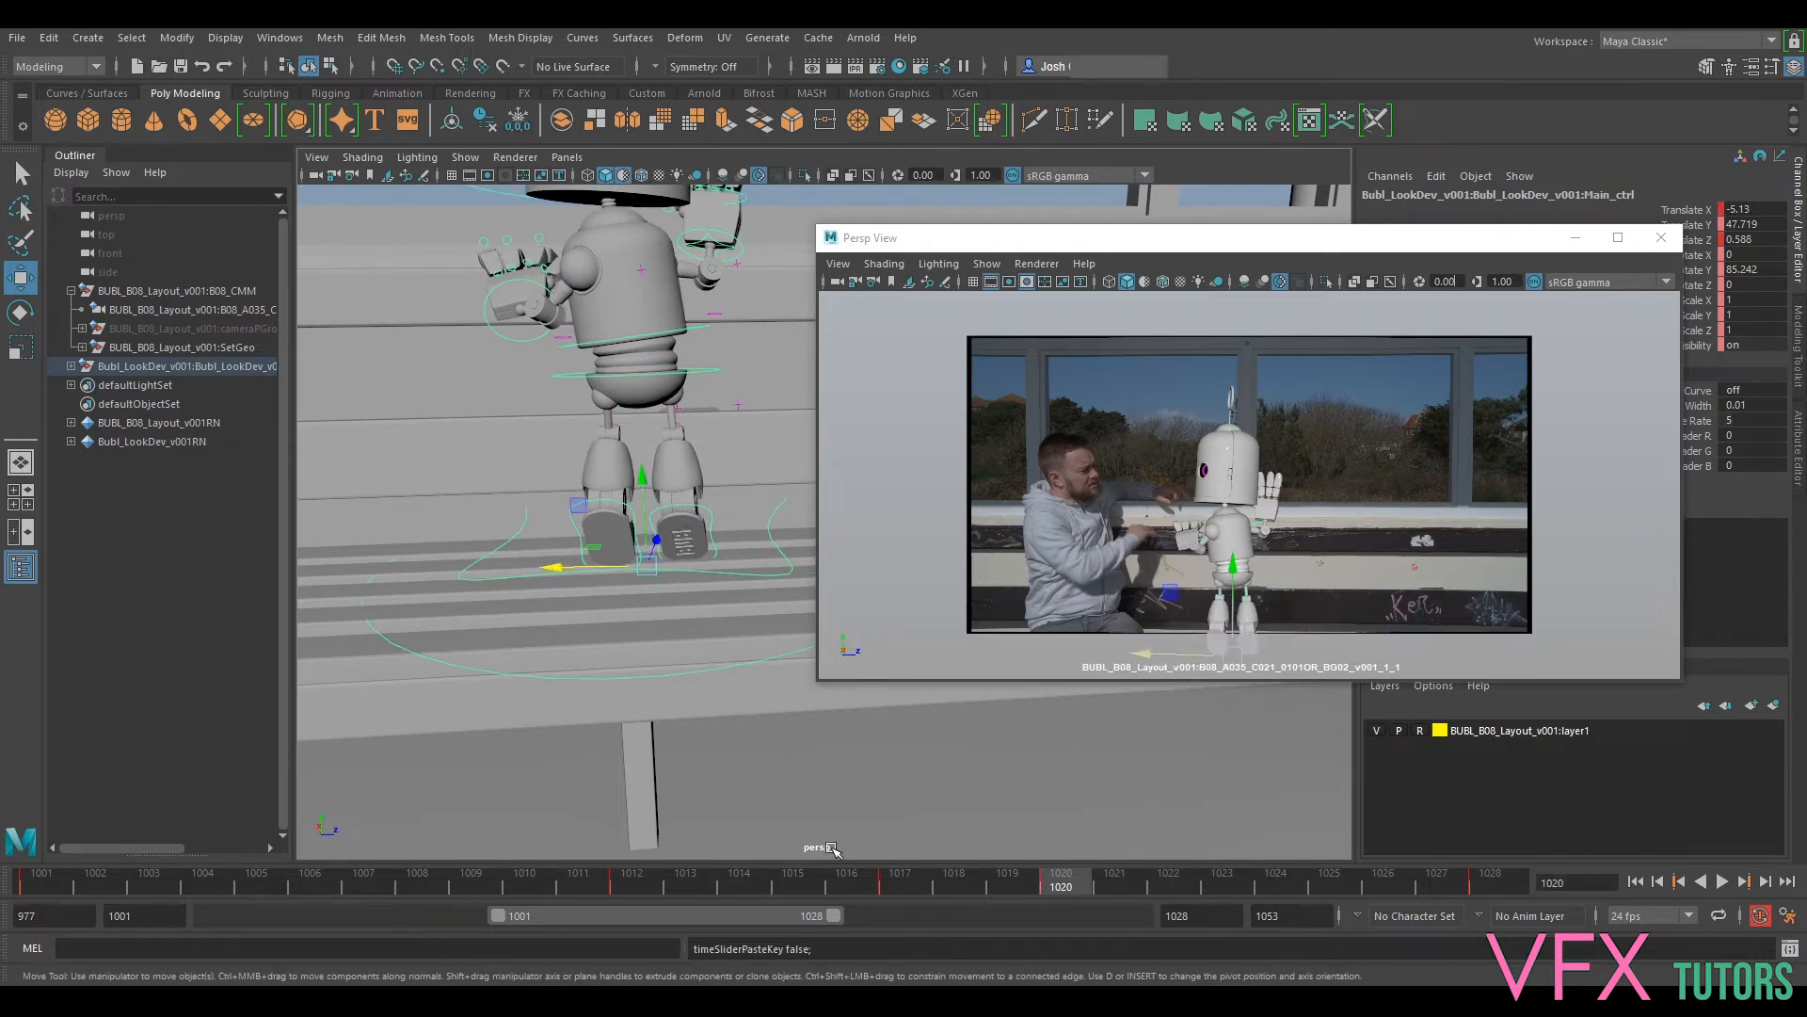
click(1722, 882)
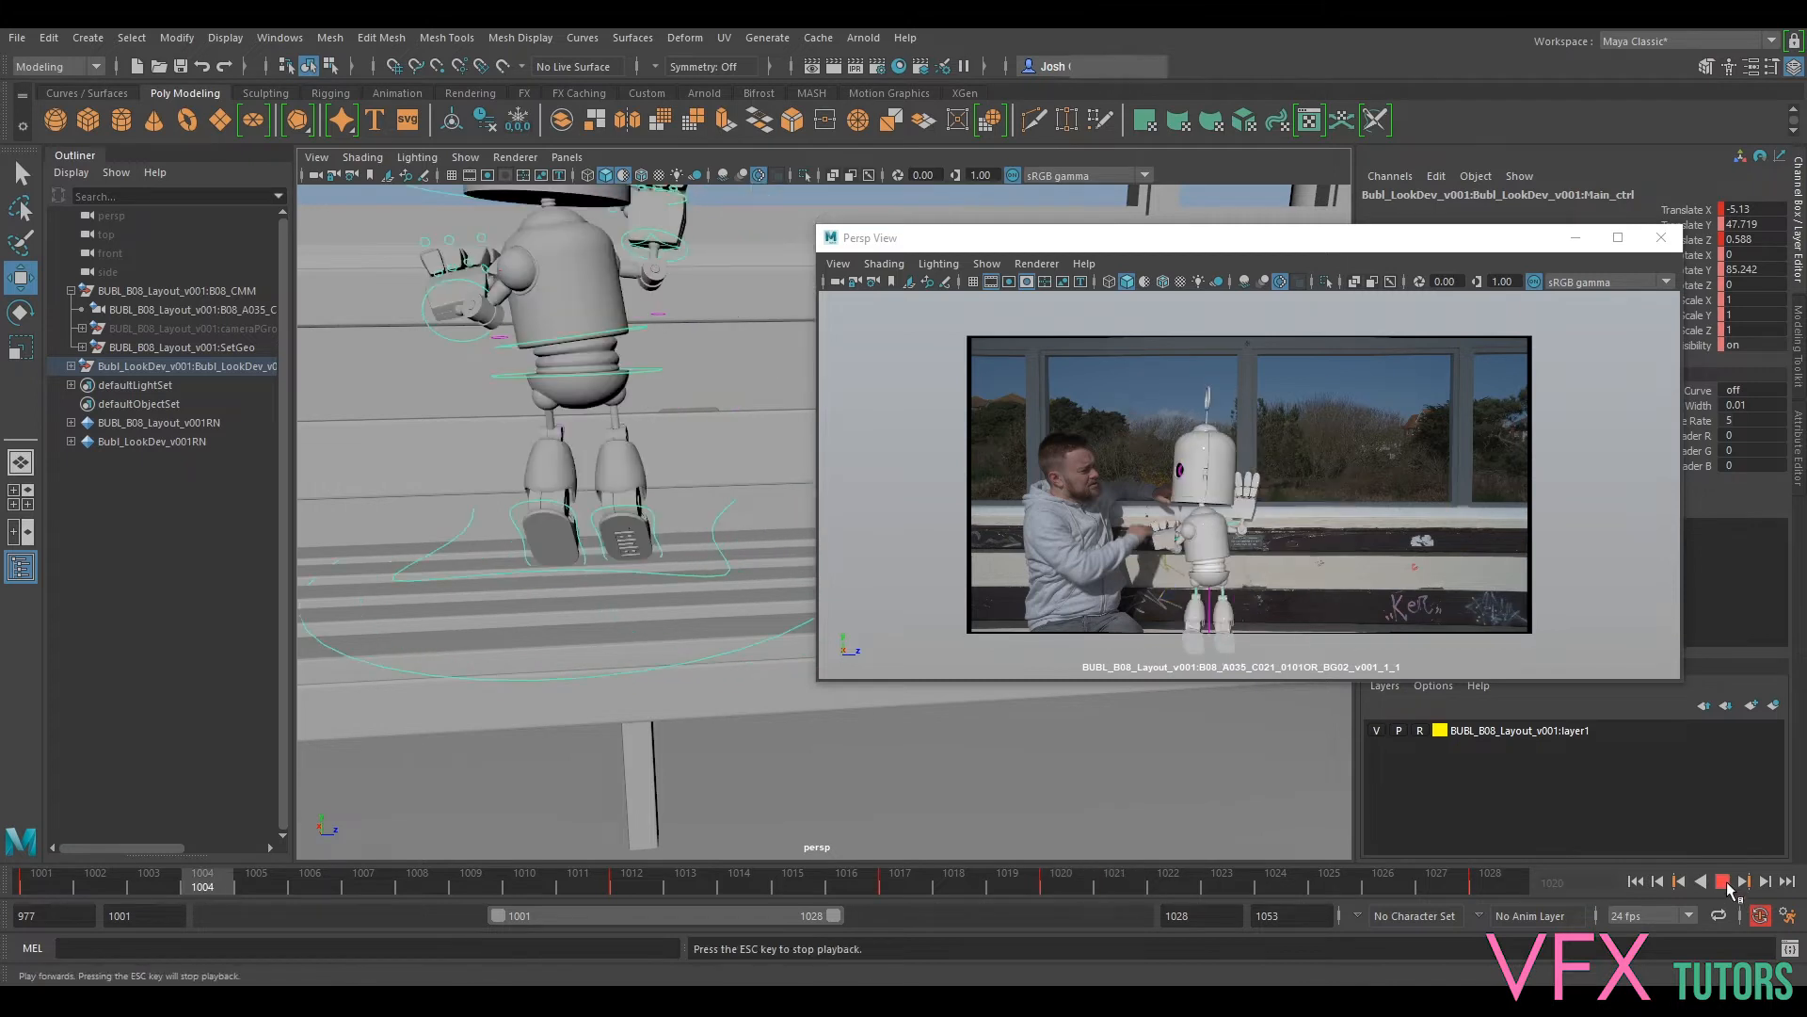
click(1727, 882)
drag(970, 885, 1017, 886)
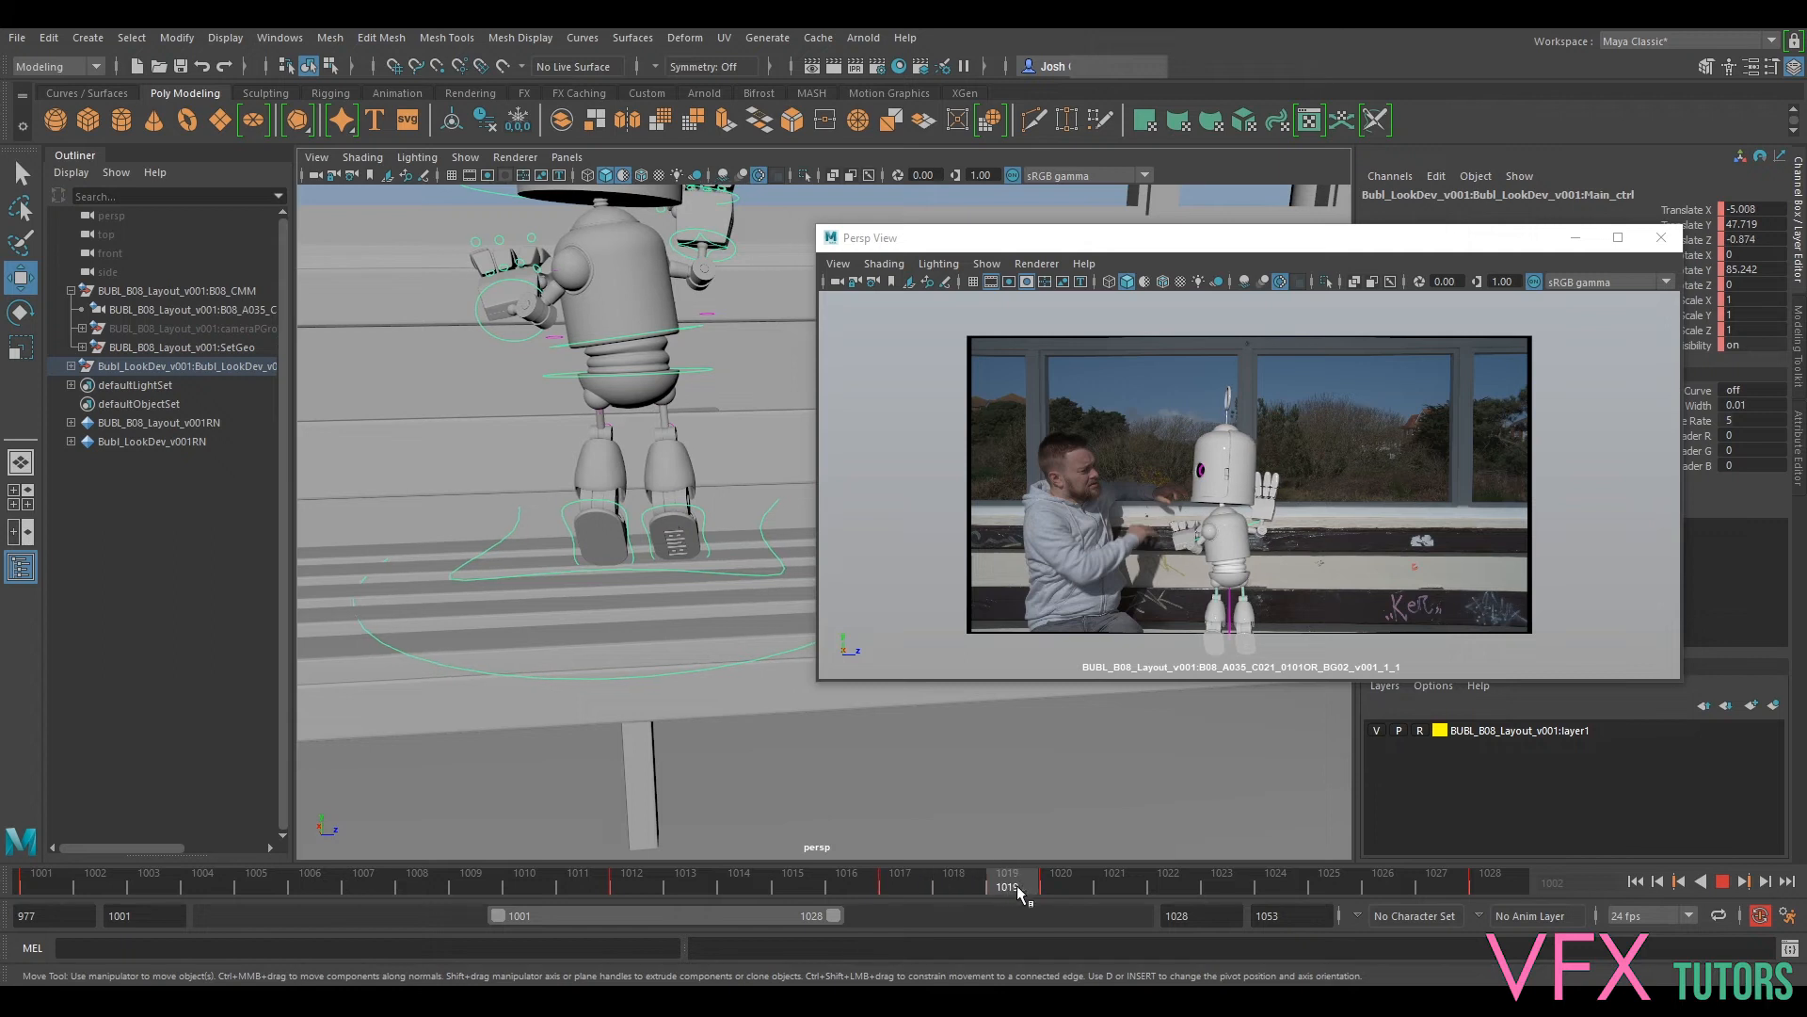
click(1723, 882)
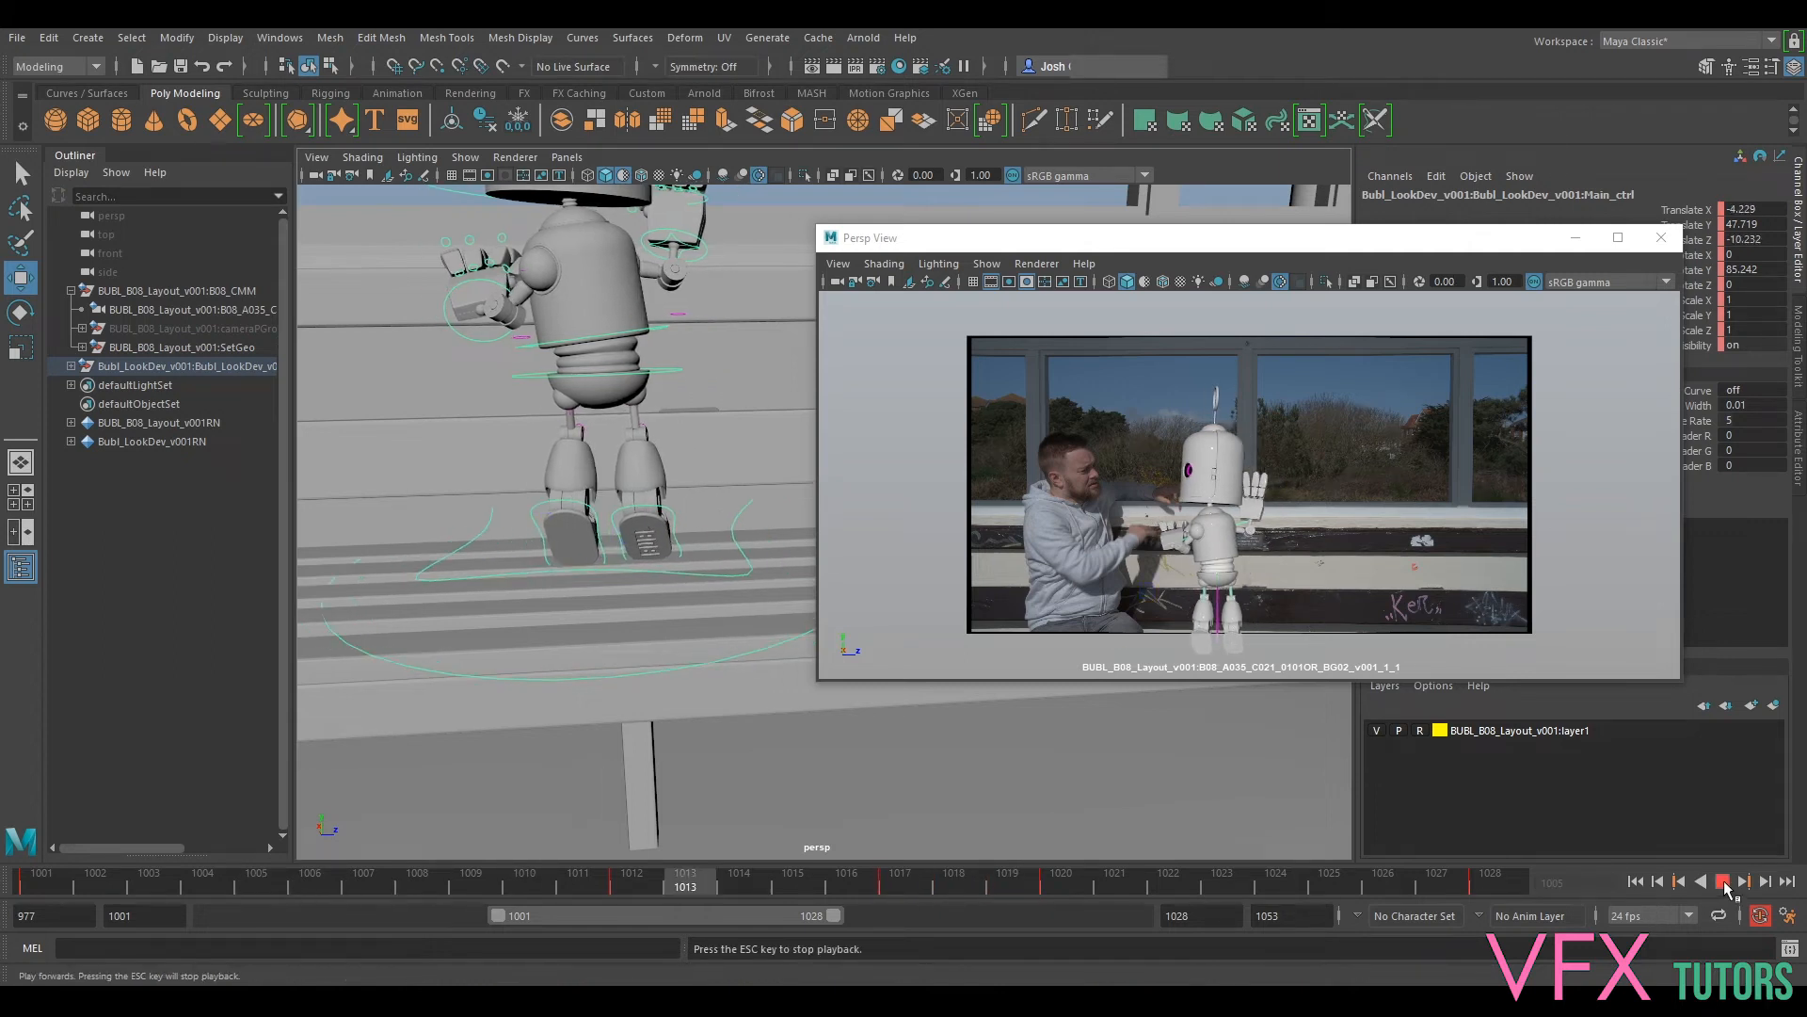
click(1723, 882)
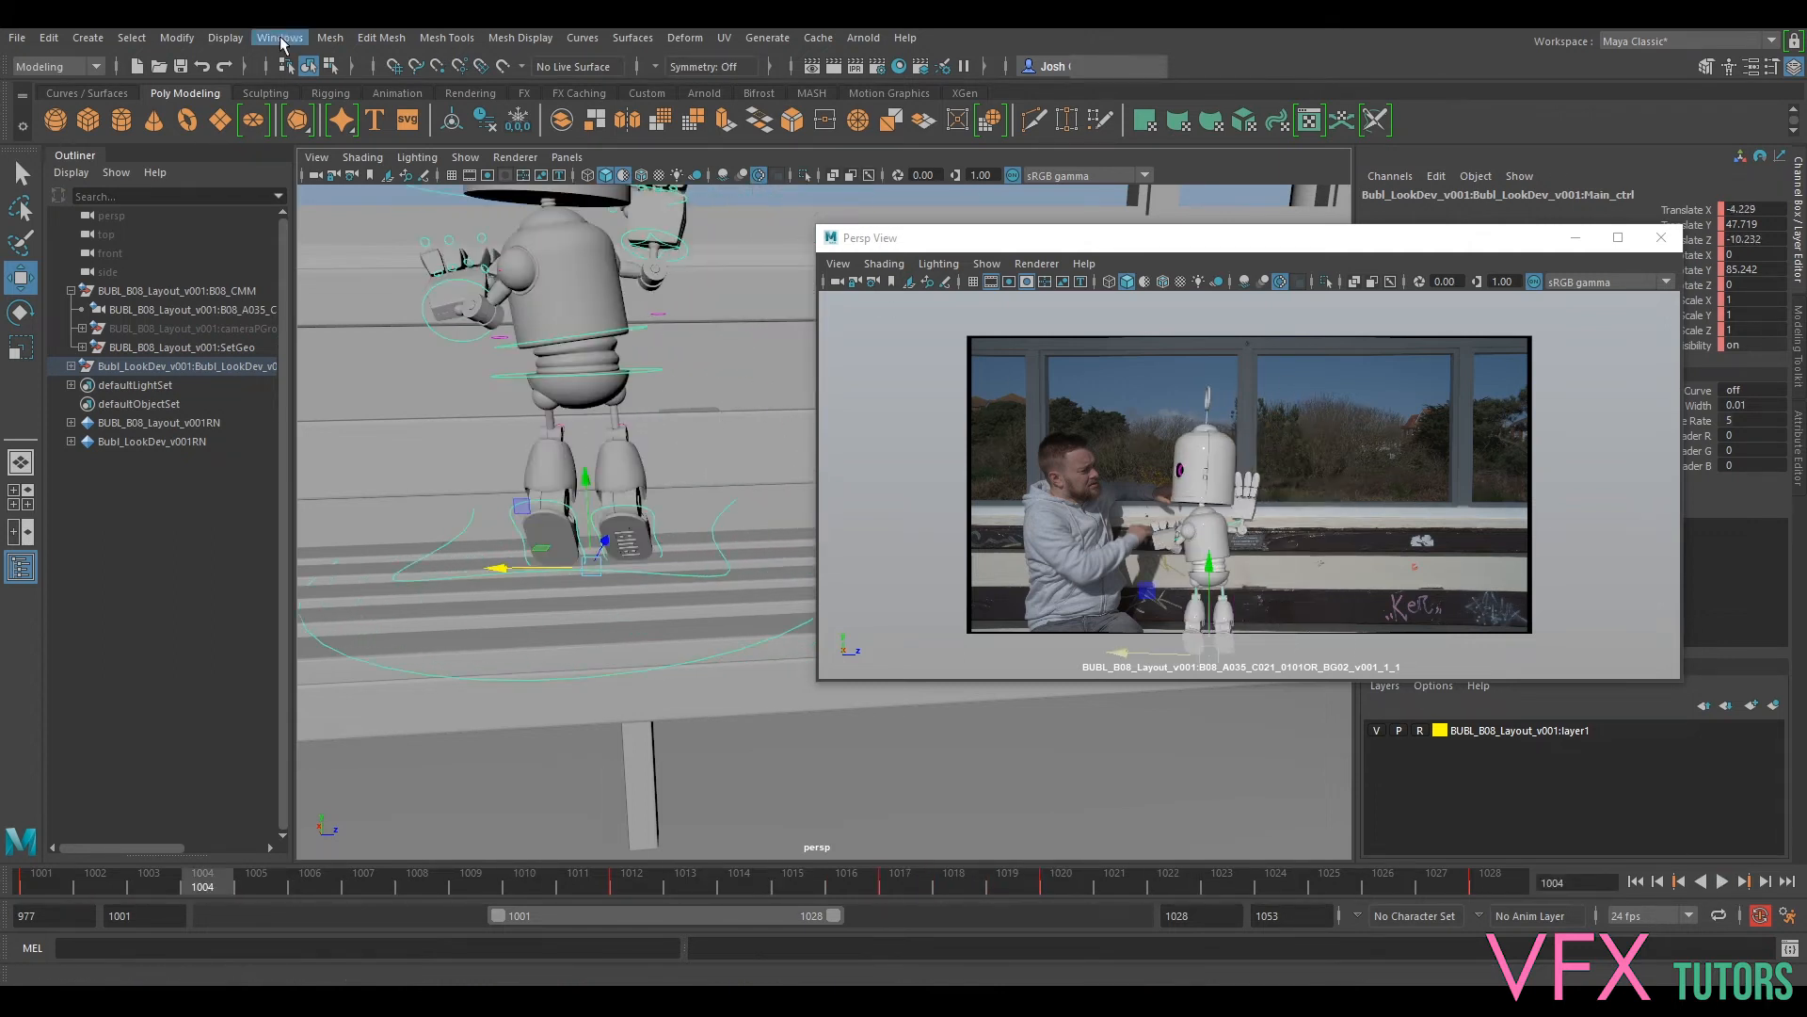
Step: Open the Graph Editor for Main_ctrl and isolate its Translate X and Translate Z curves
click(280, 39)
mouse_move(370, 143)
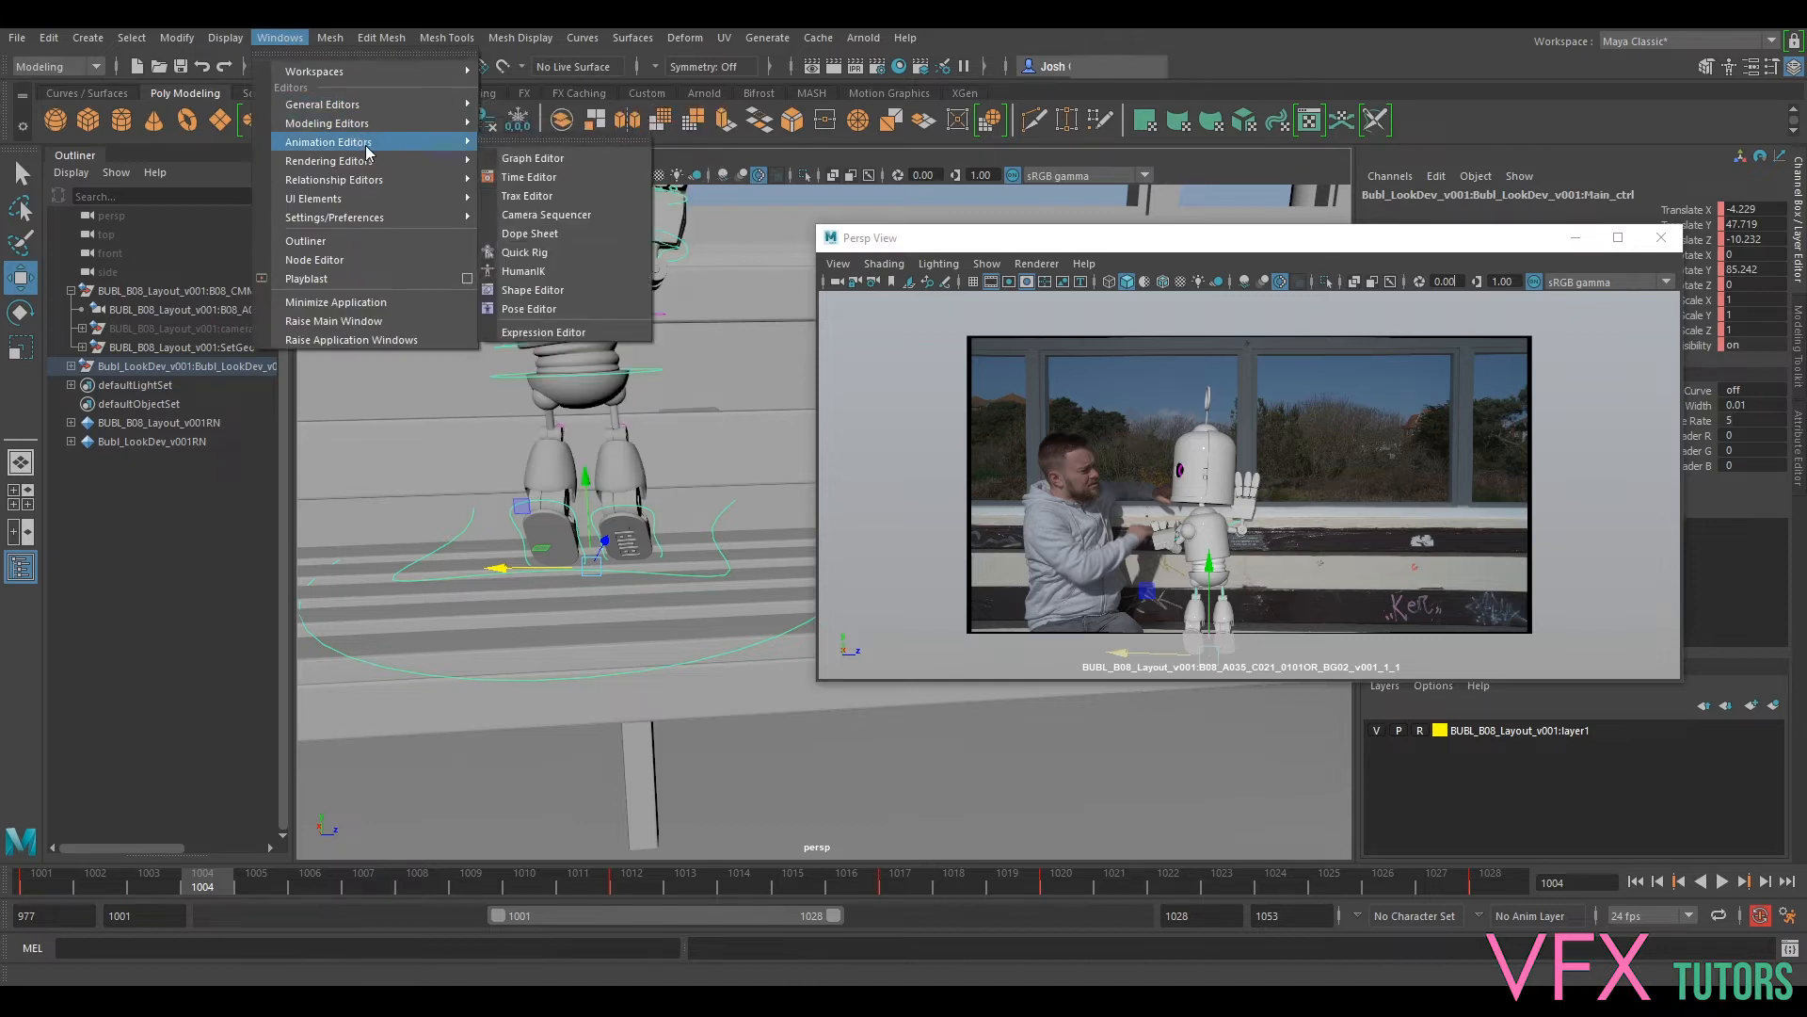
click(531, 160)
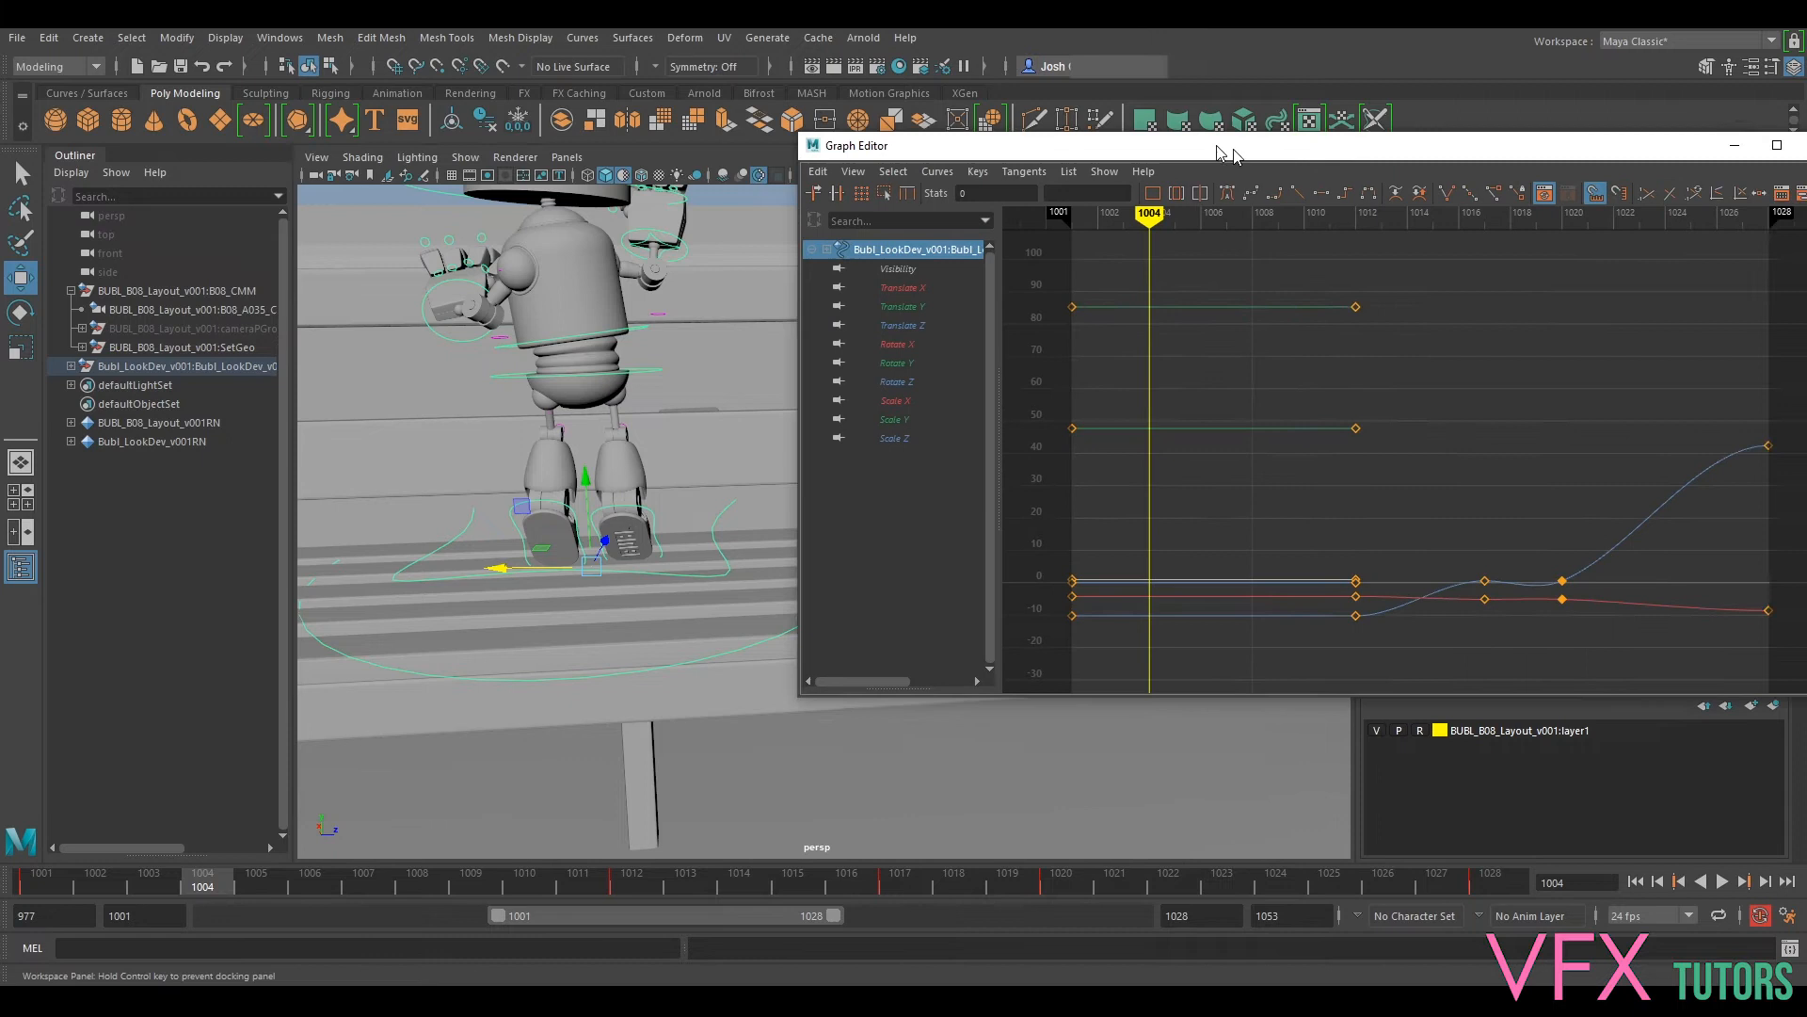
drag(1262, 155, 804, 233)
click(460, 370)
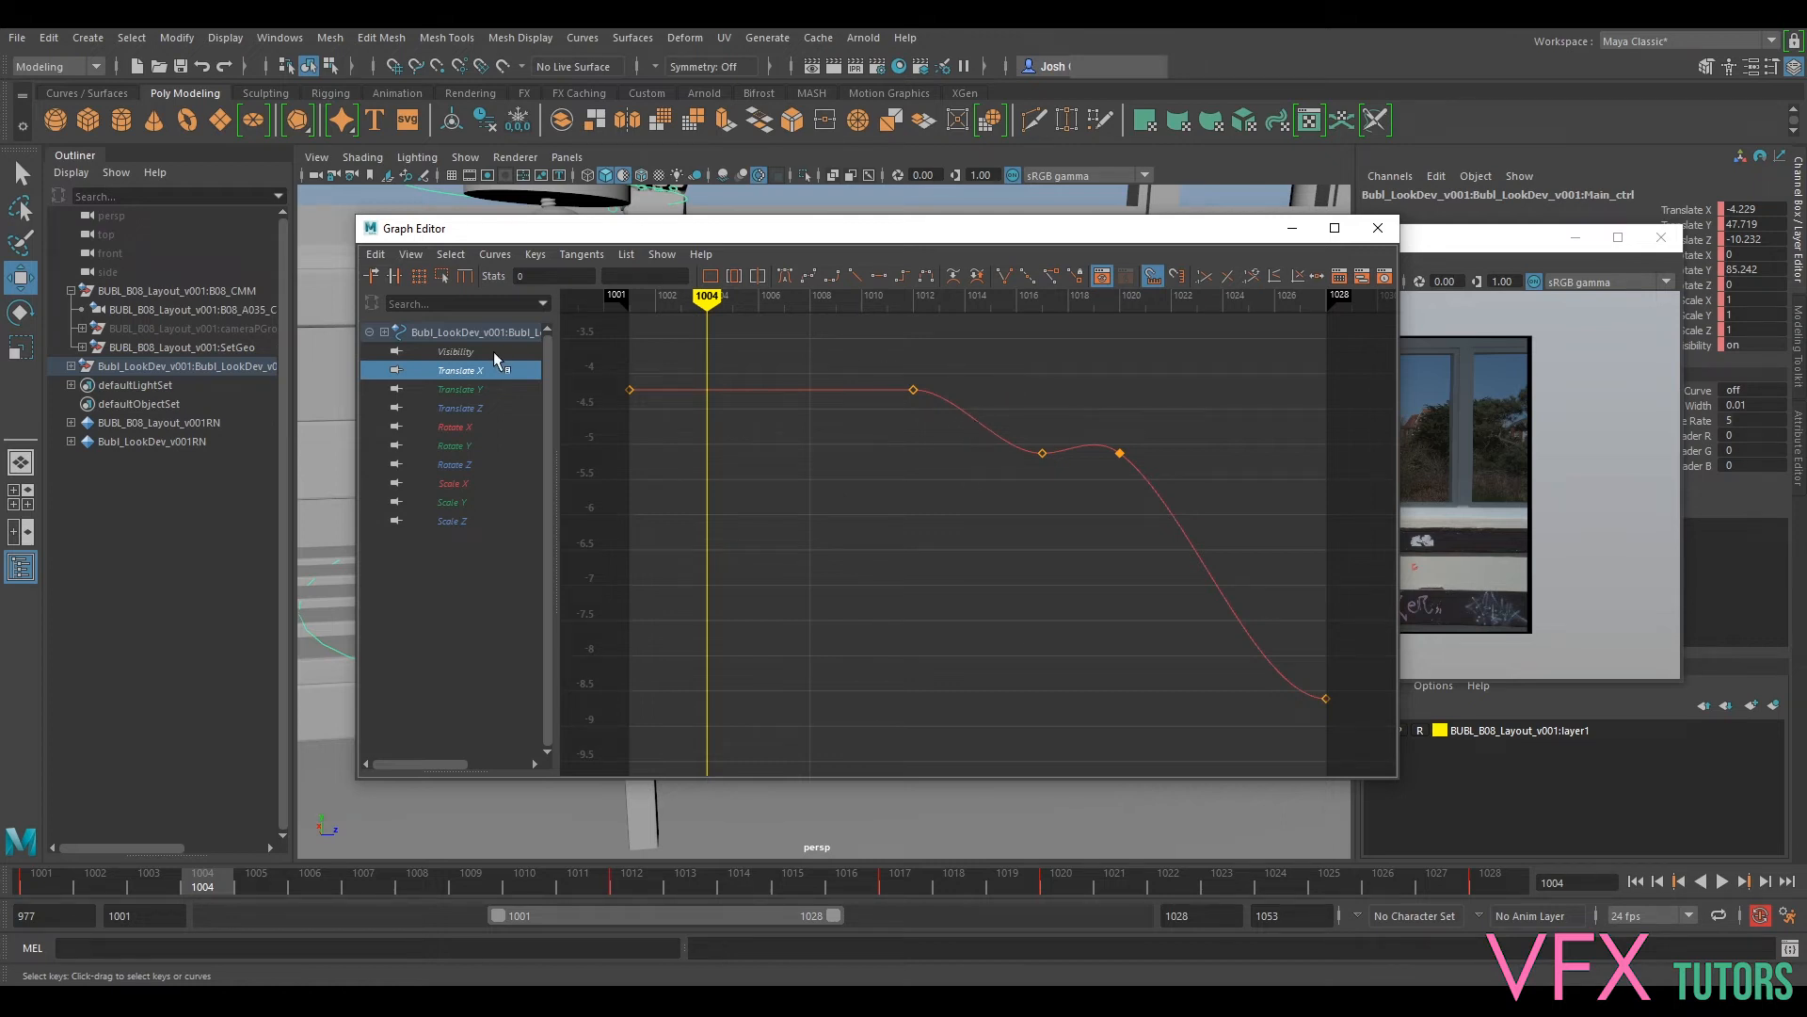
click(471, 389)
click(466, 406)
click(475, 389)
click(475, 405)
click(482, 372)
ctrl+click(477, 407)
Step: Set linear tangents on the Translate X and Translate Z keys from frame 1012 to 1028 and play back the shot
drag(1365, 362, 852, 734)
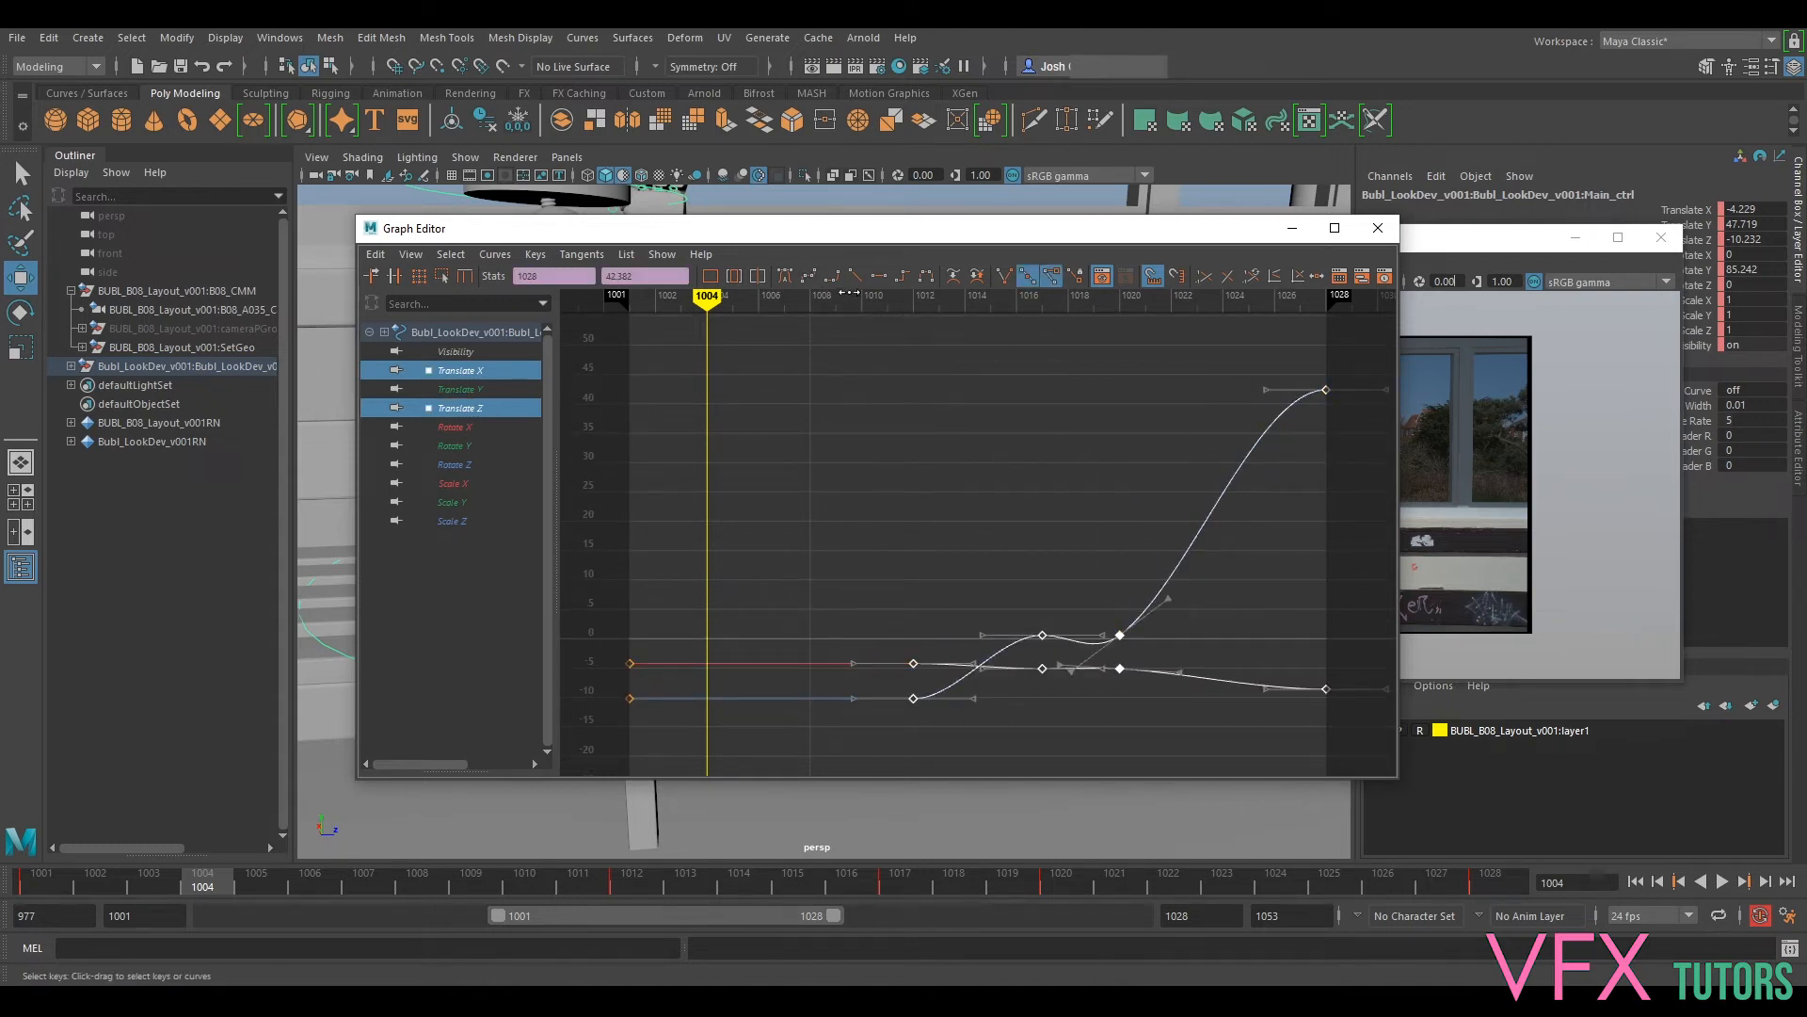
click(852, 275)
drag(852, 235, 0, 236)
click(1120, 652)
click(1724, 882)
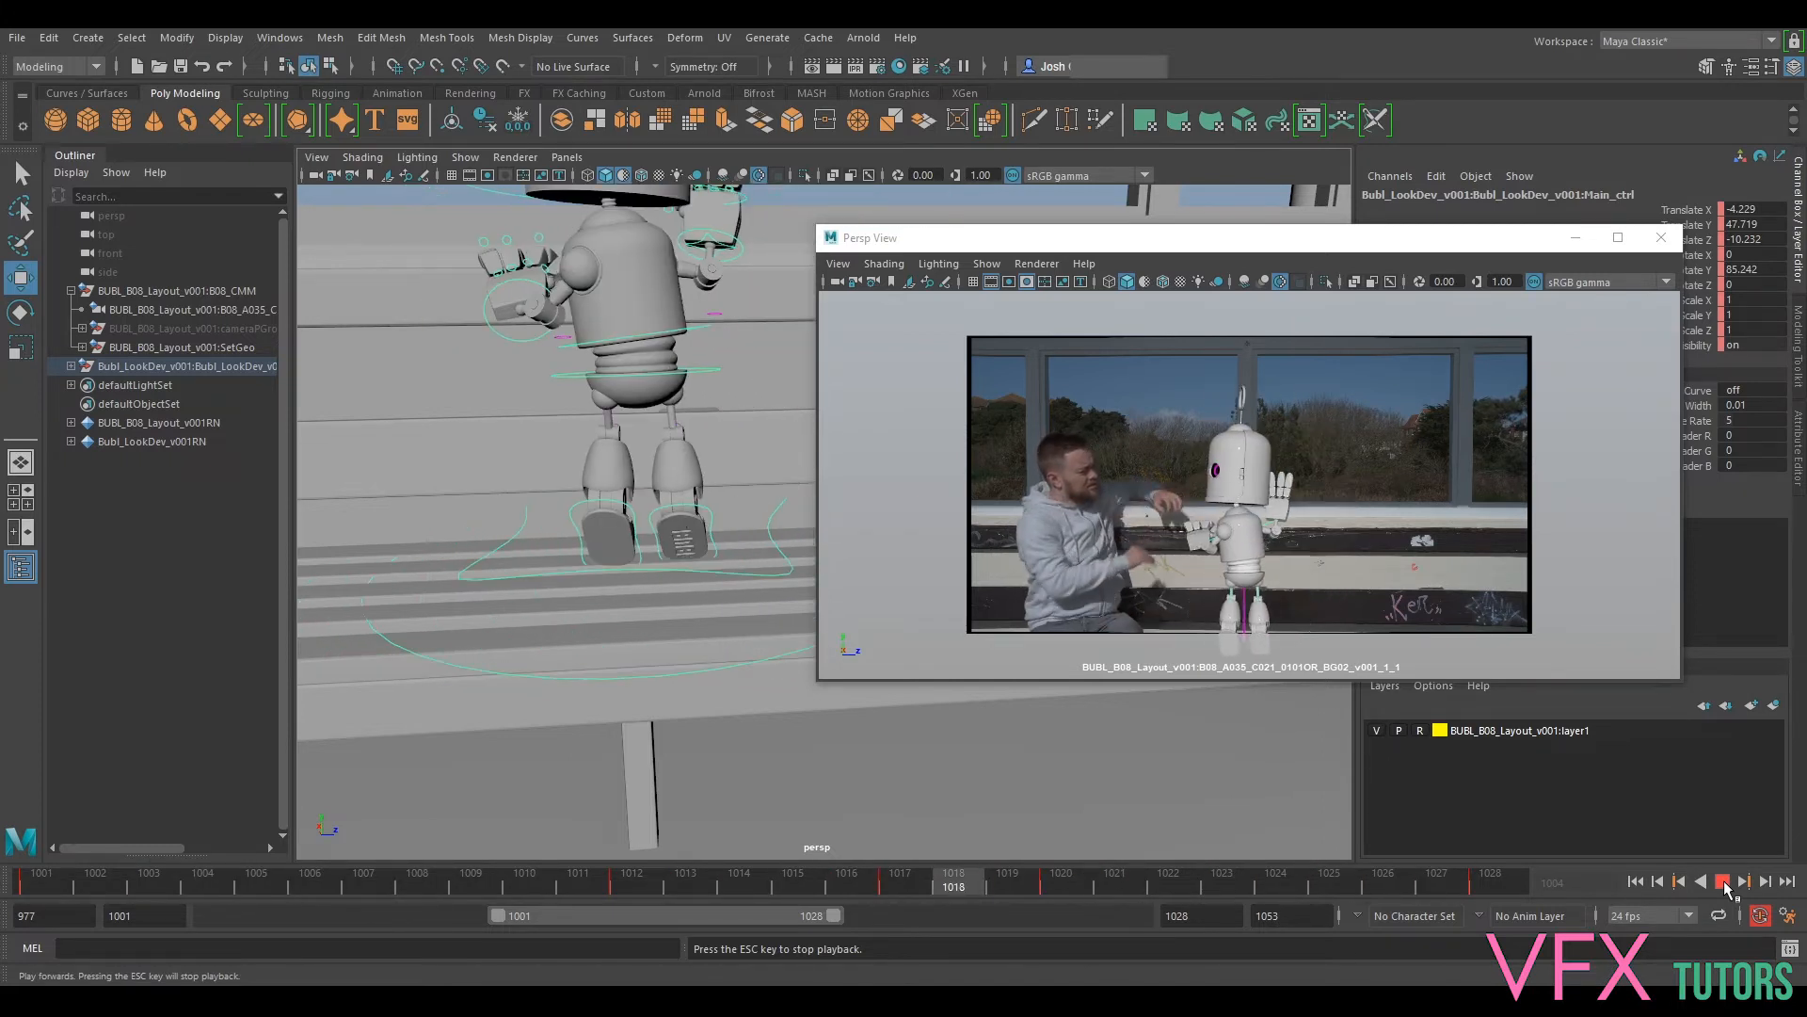
click(1723, 882)
Step: Try stepped tangents on the selected Translate X and Translate Z keys and play back the shot
drag(1806, 508, 1019, 126)
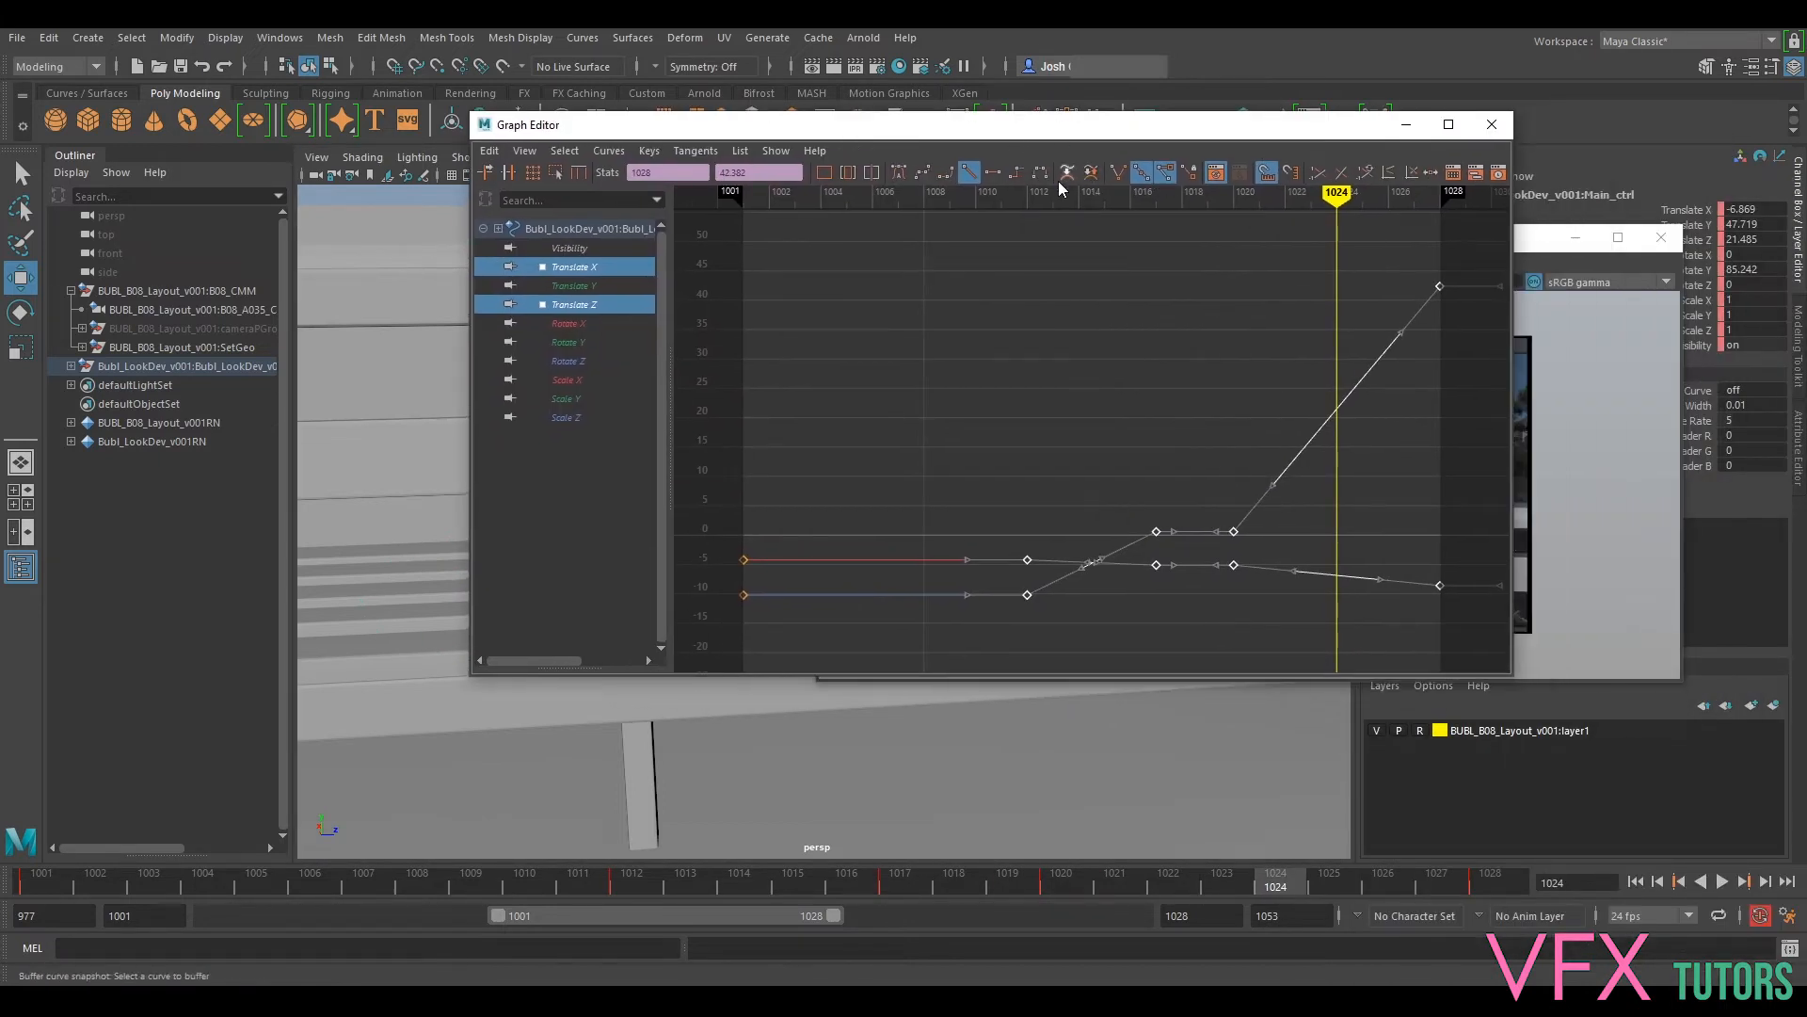
click(1015, 172)
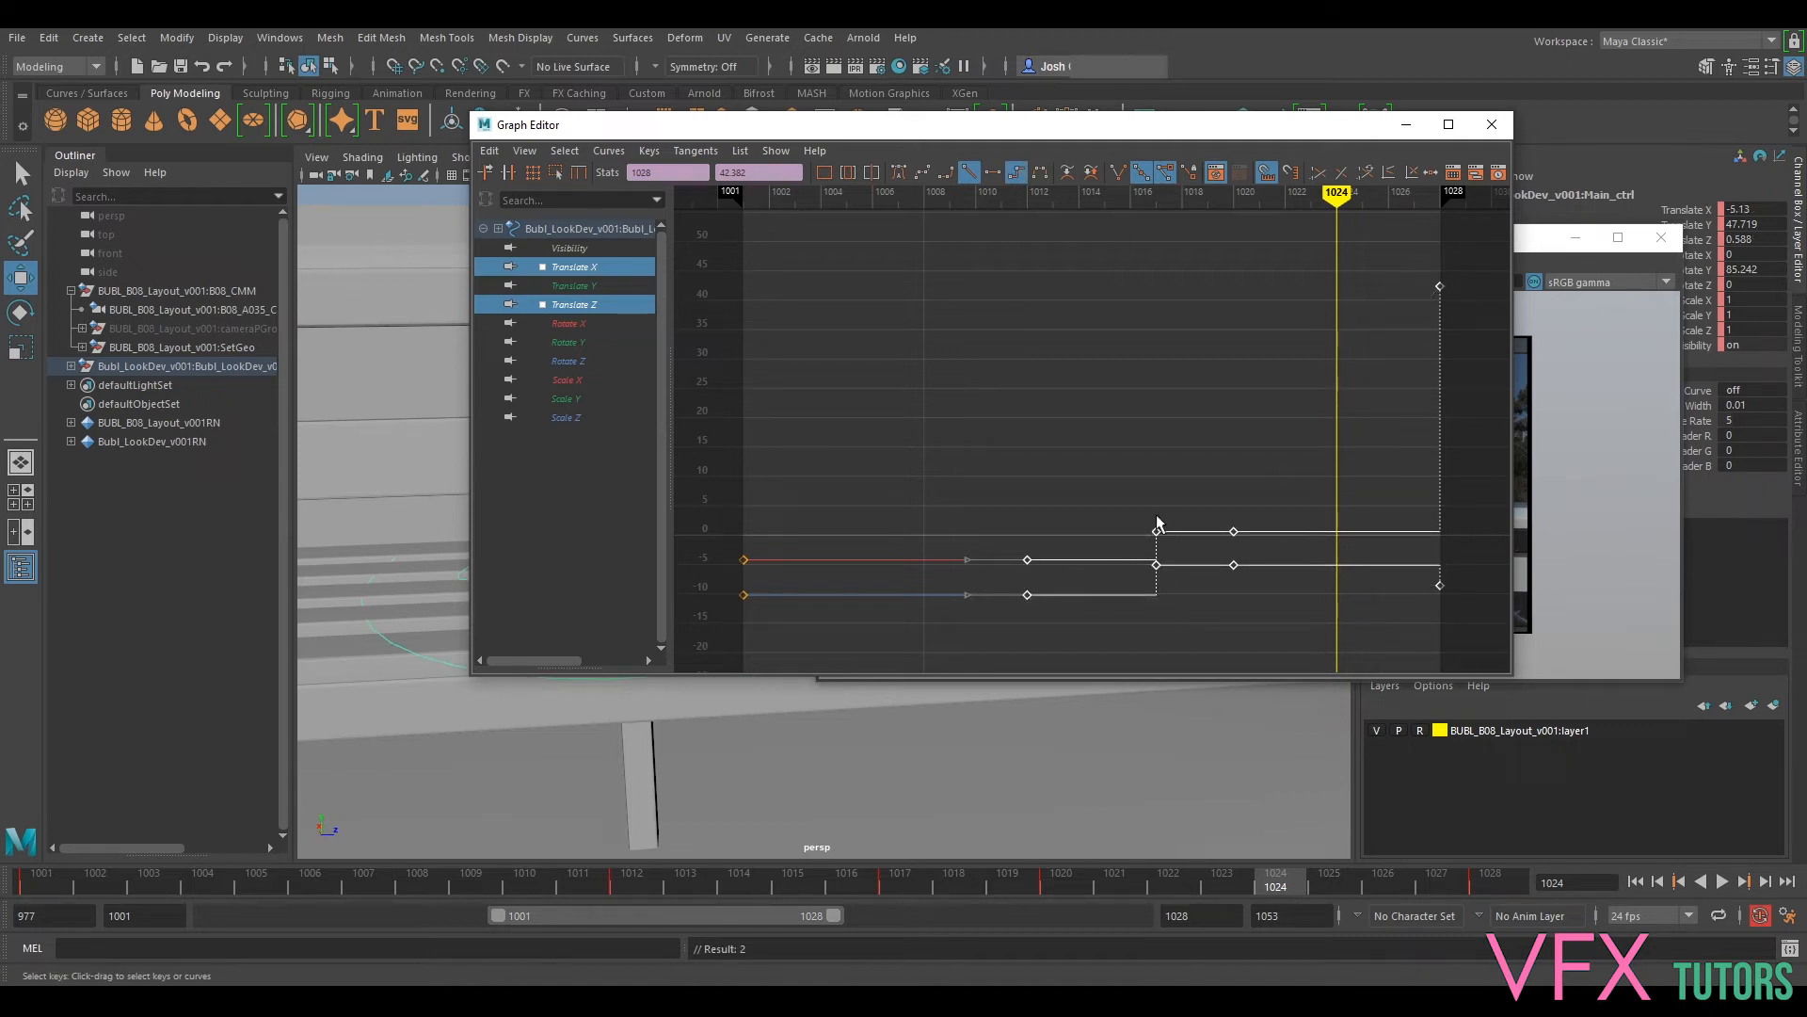
drag(1019, 127, 1806, 127)
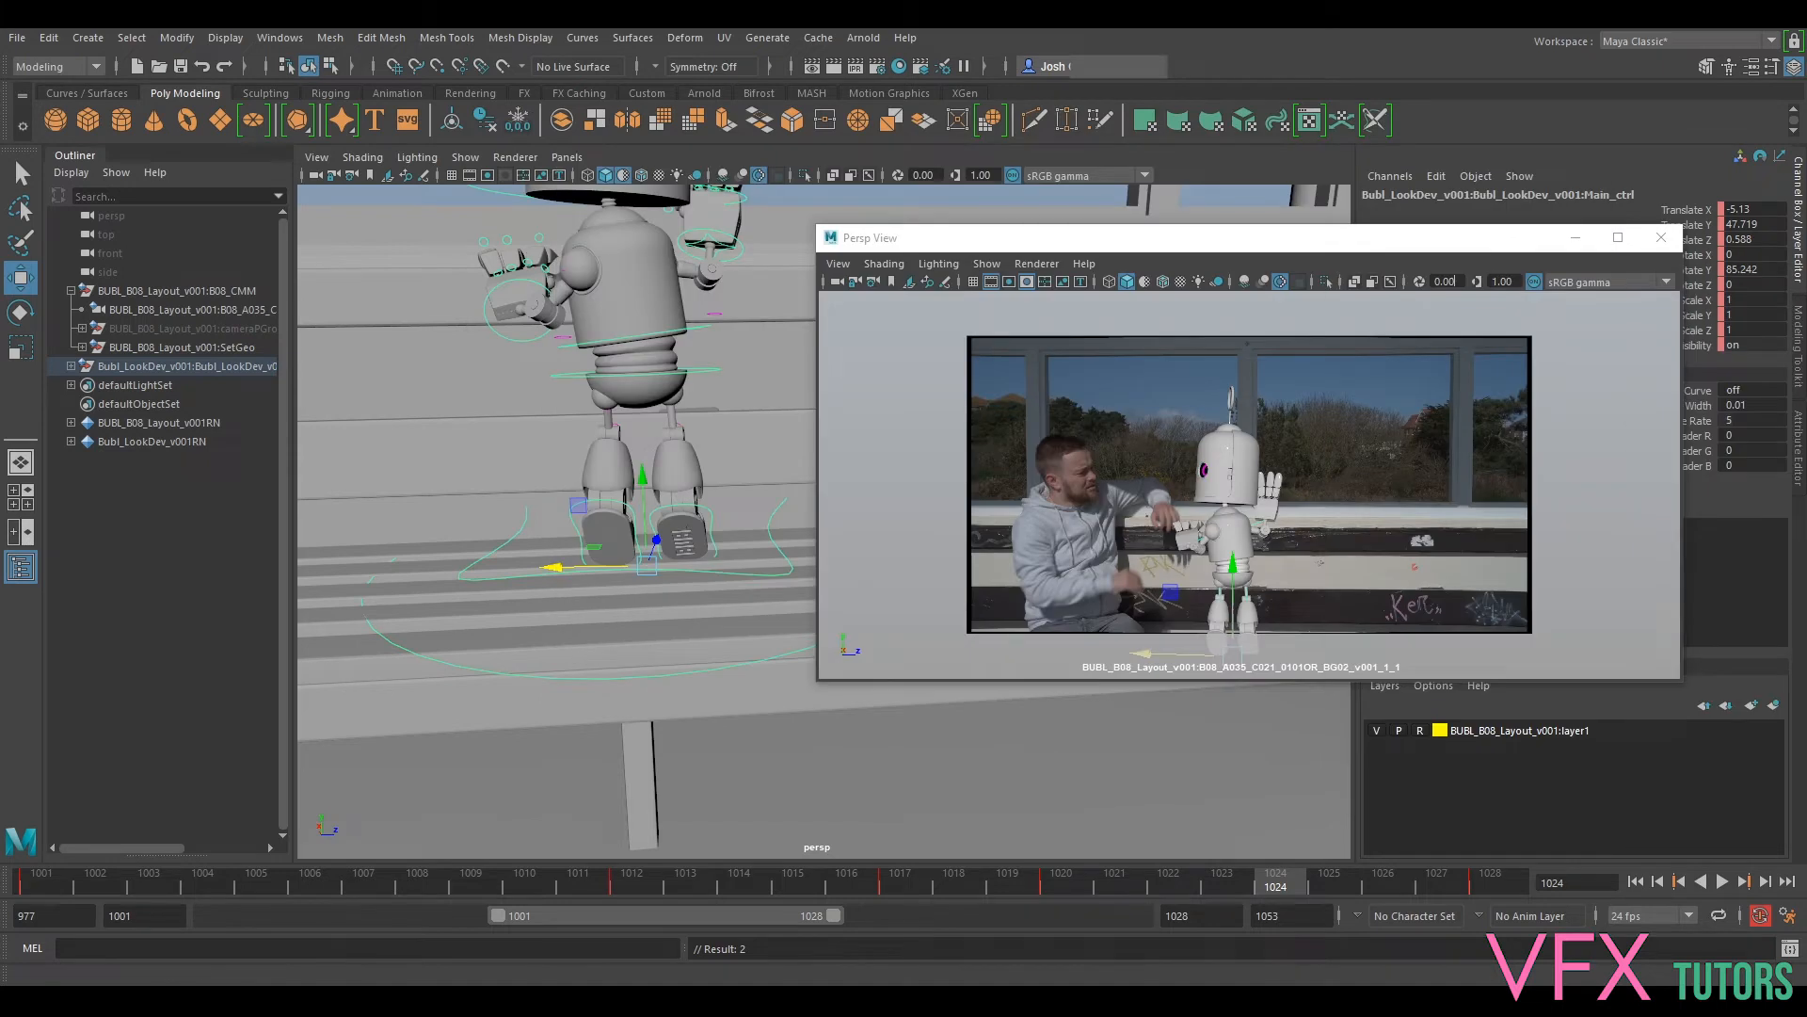
click(1721, 881)
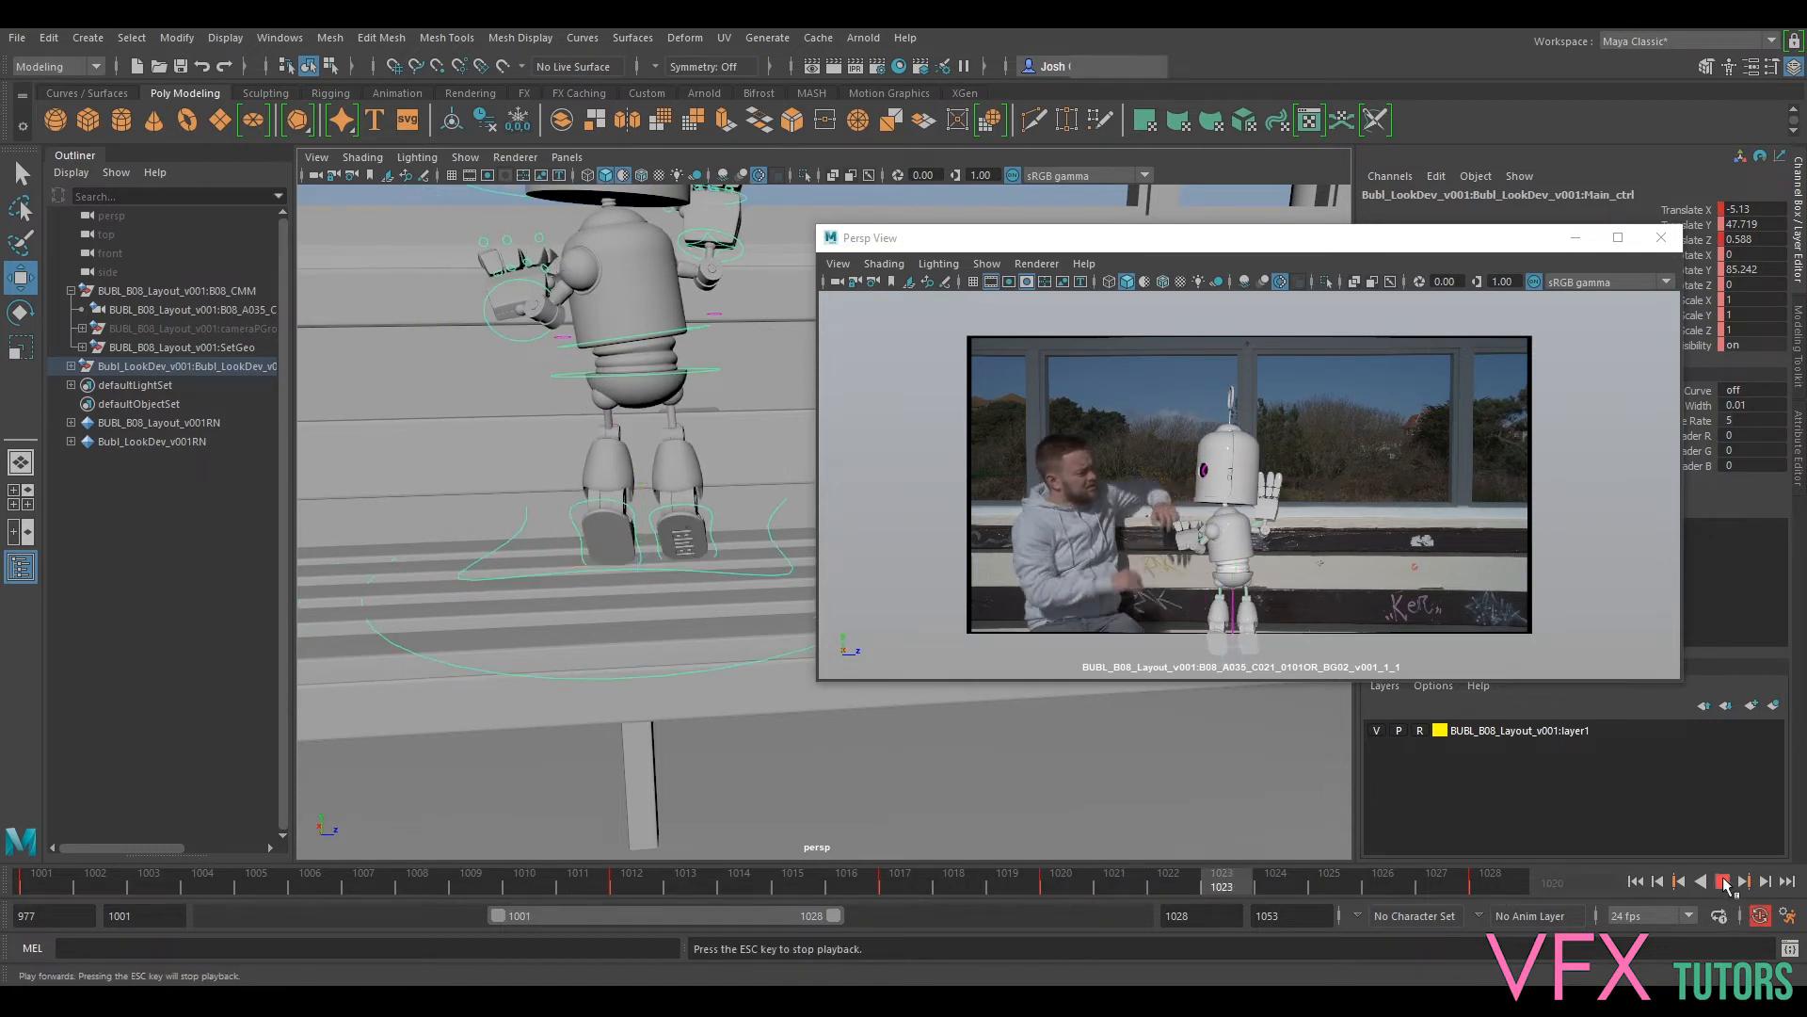
click(1722, 881)
click(1721, 881)
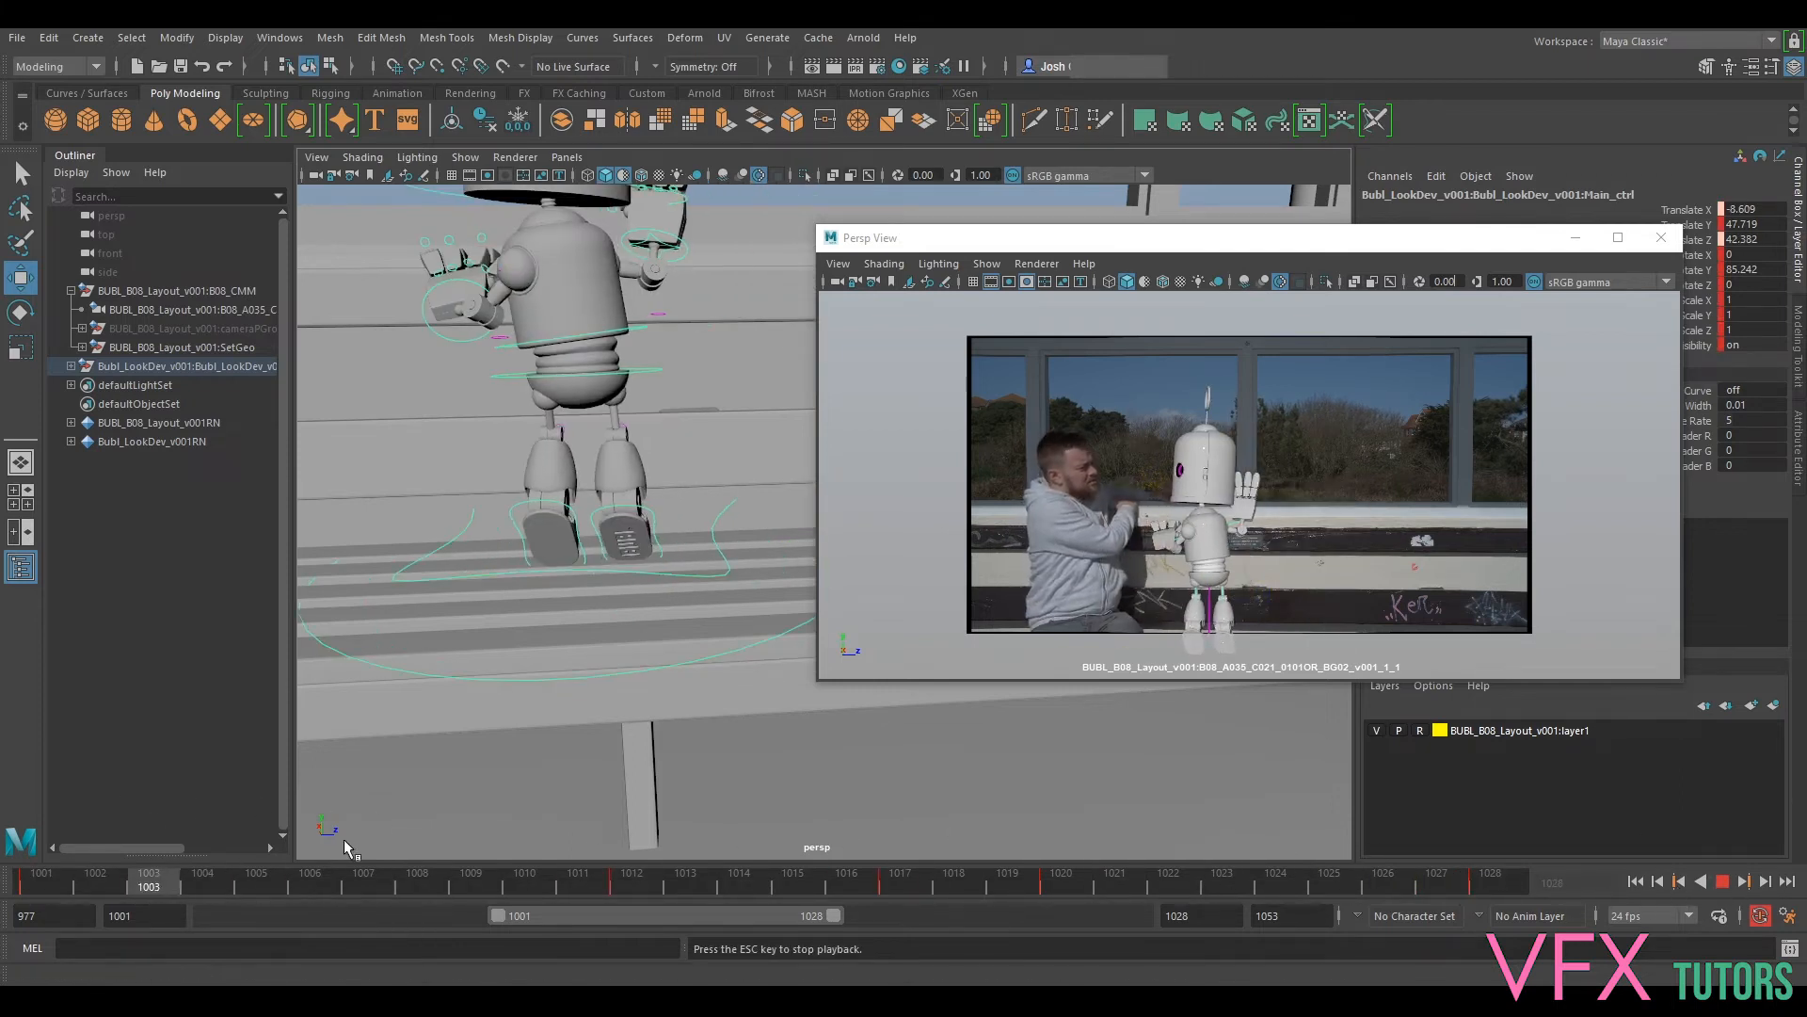
key(Escape)
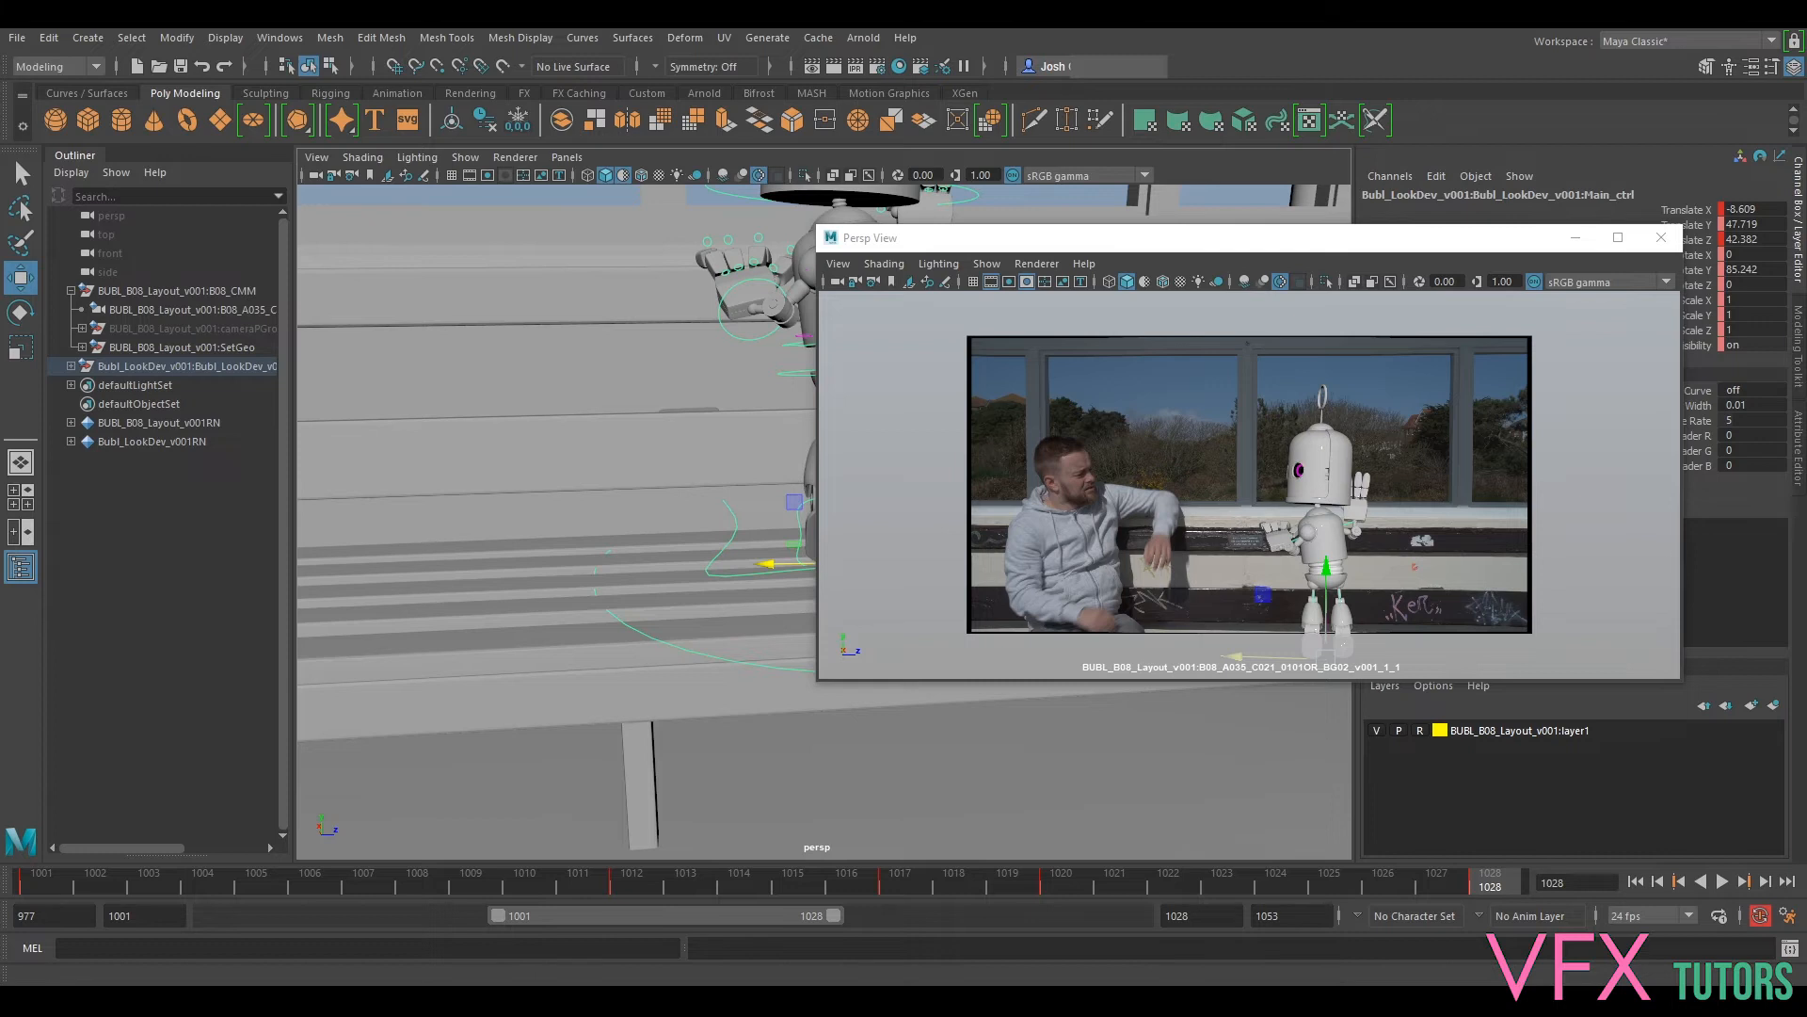
Step: Undo the stepped tangents, reapply linear tangents to the selected translation keys, and move the Graph Editor out of the way
key(alt+Tab)
drag(1101, 300, 1013, 215)
key(ctrl+z)
key(ctrl+z)
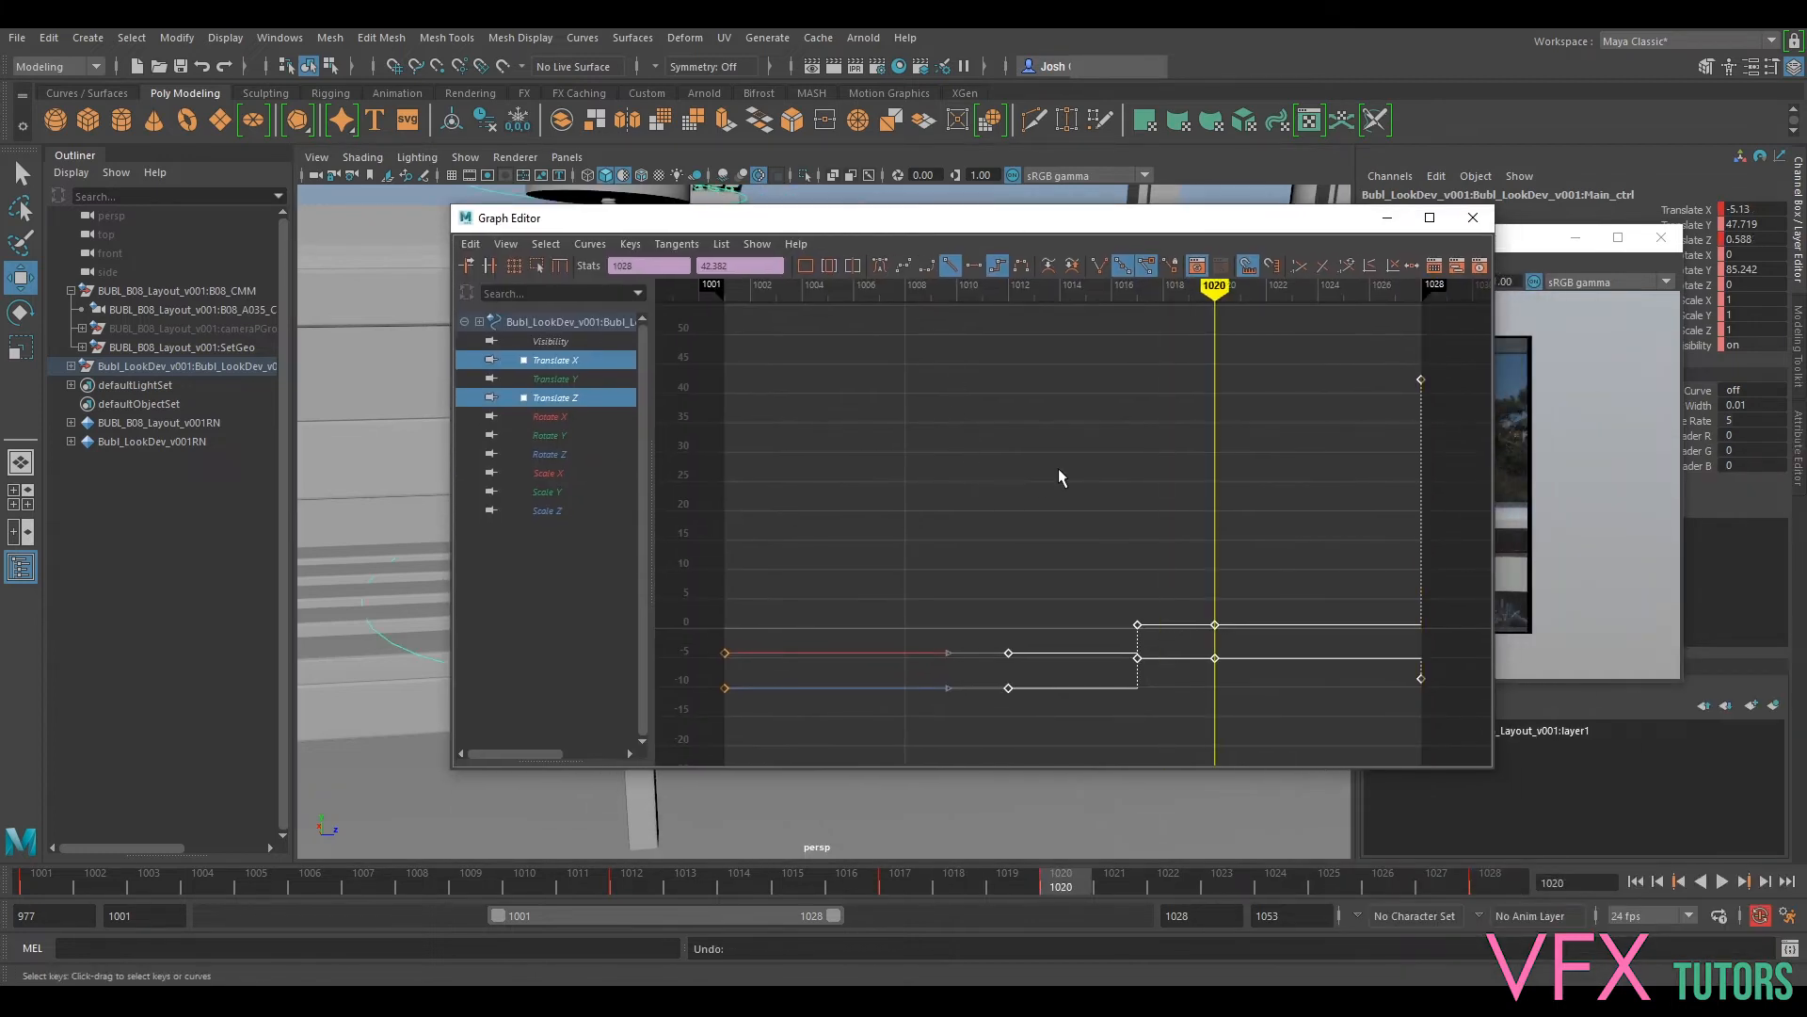
key(ctrl+z)
key(ctrl+z)
click(946, 265)
drag(998, 228, 1806, 228)
Step: Scrub and play back the shot to check the linear body movement, stopping at frame 1012
drag(51, 884, 607, 917)
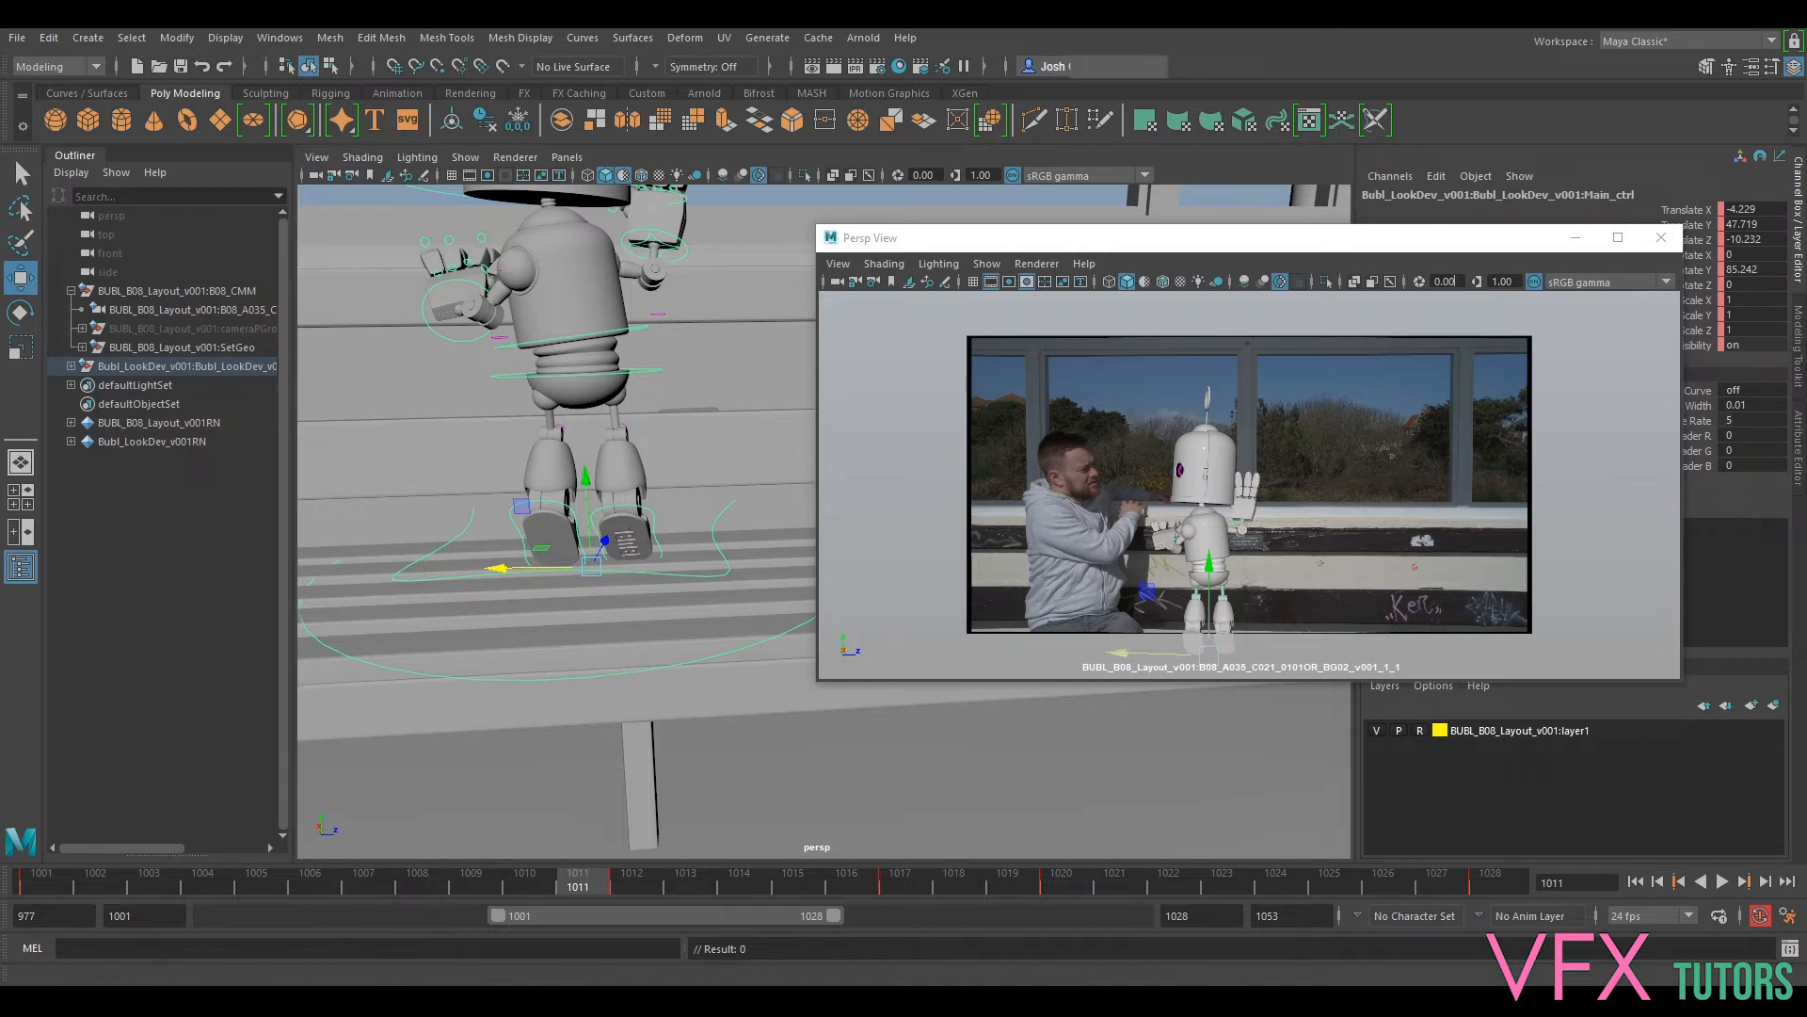
key(alt+shift+v)
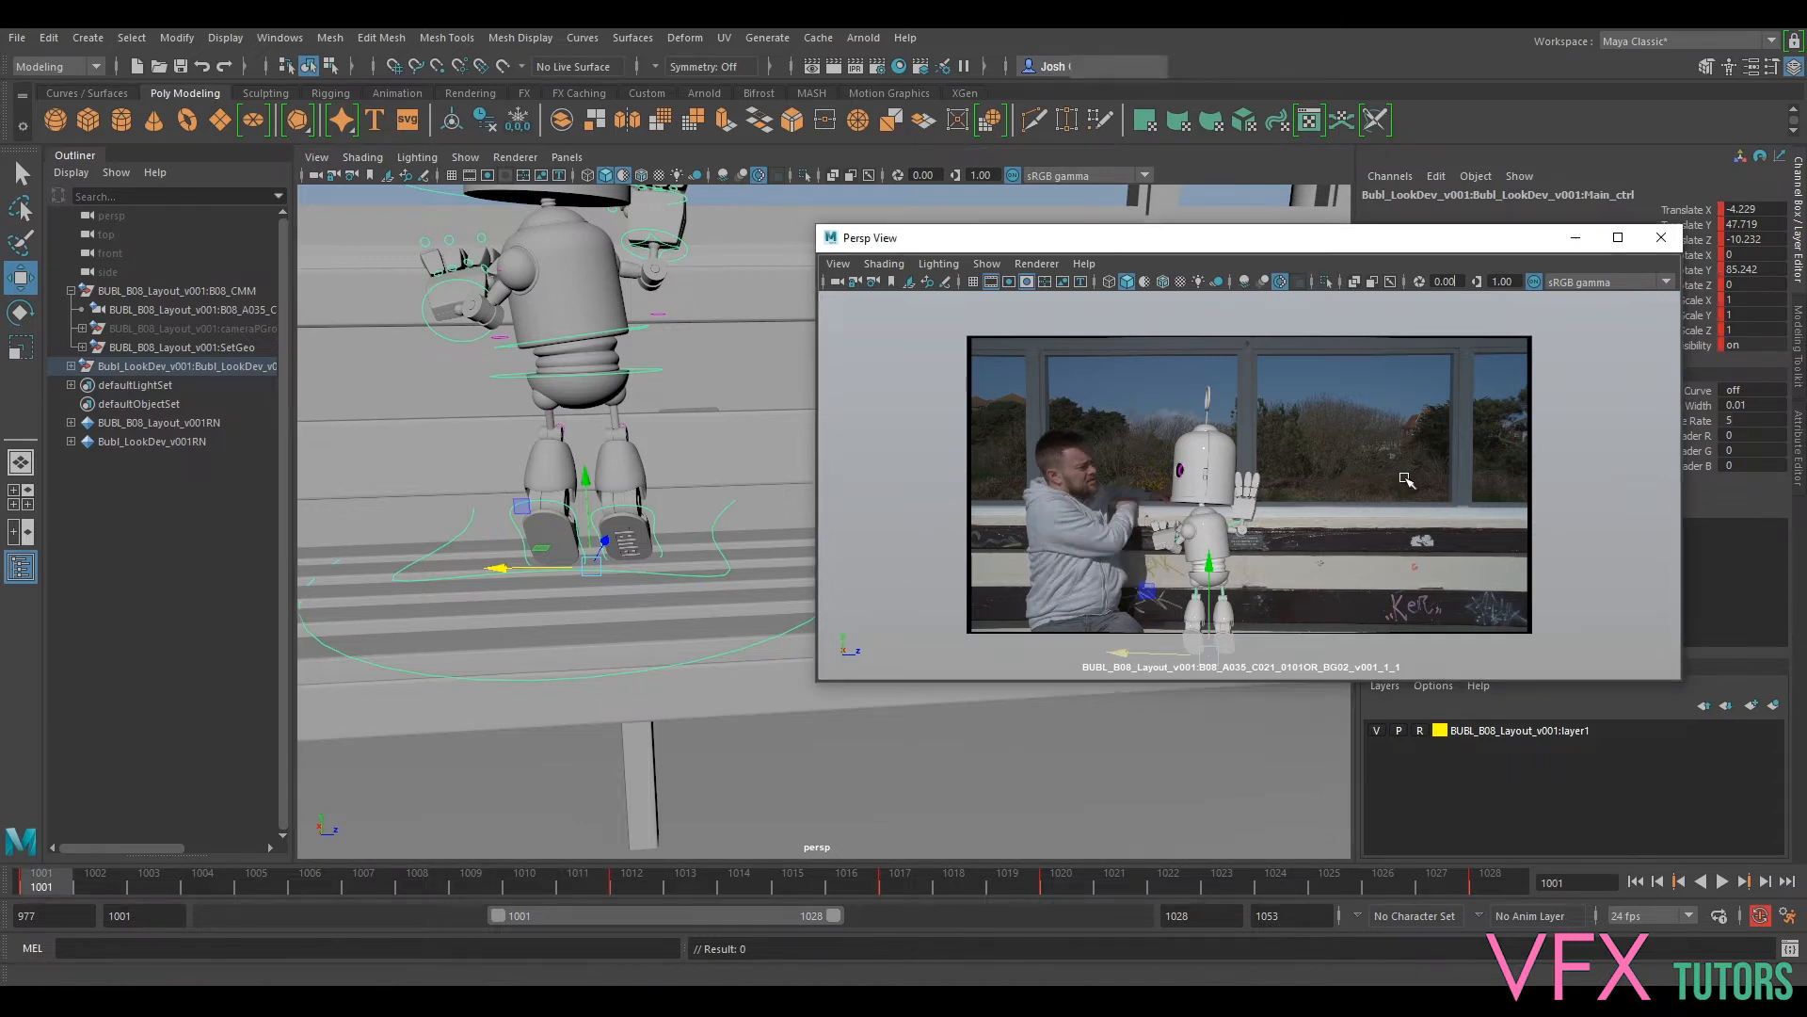
key(alt+v)
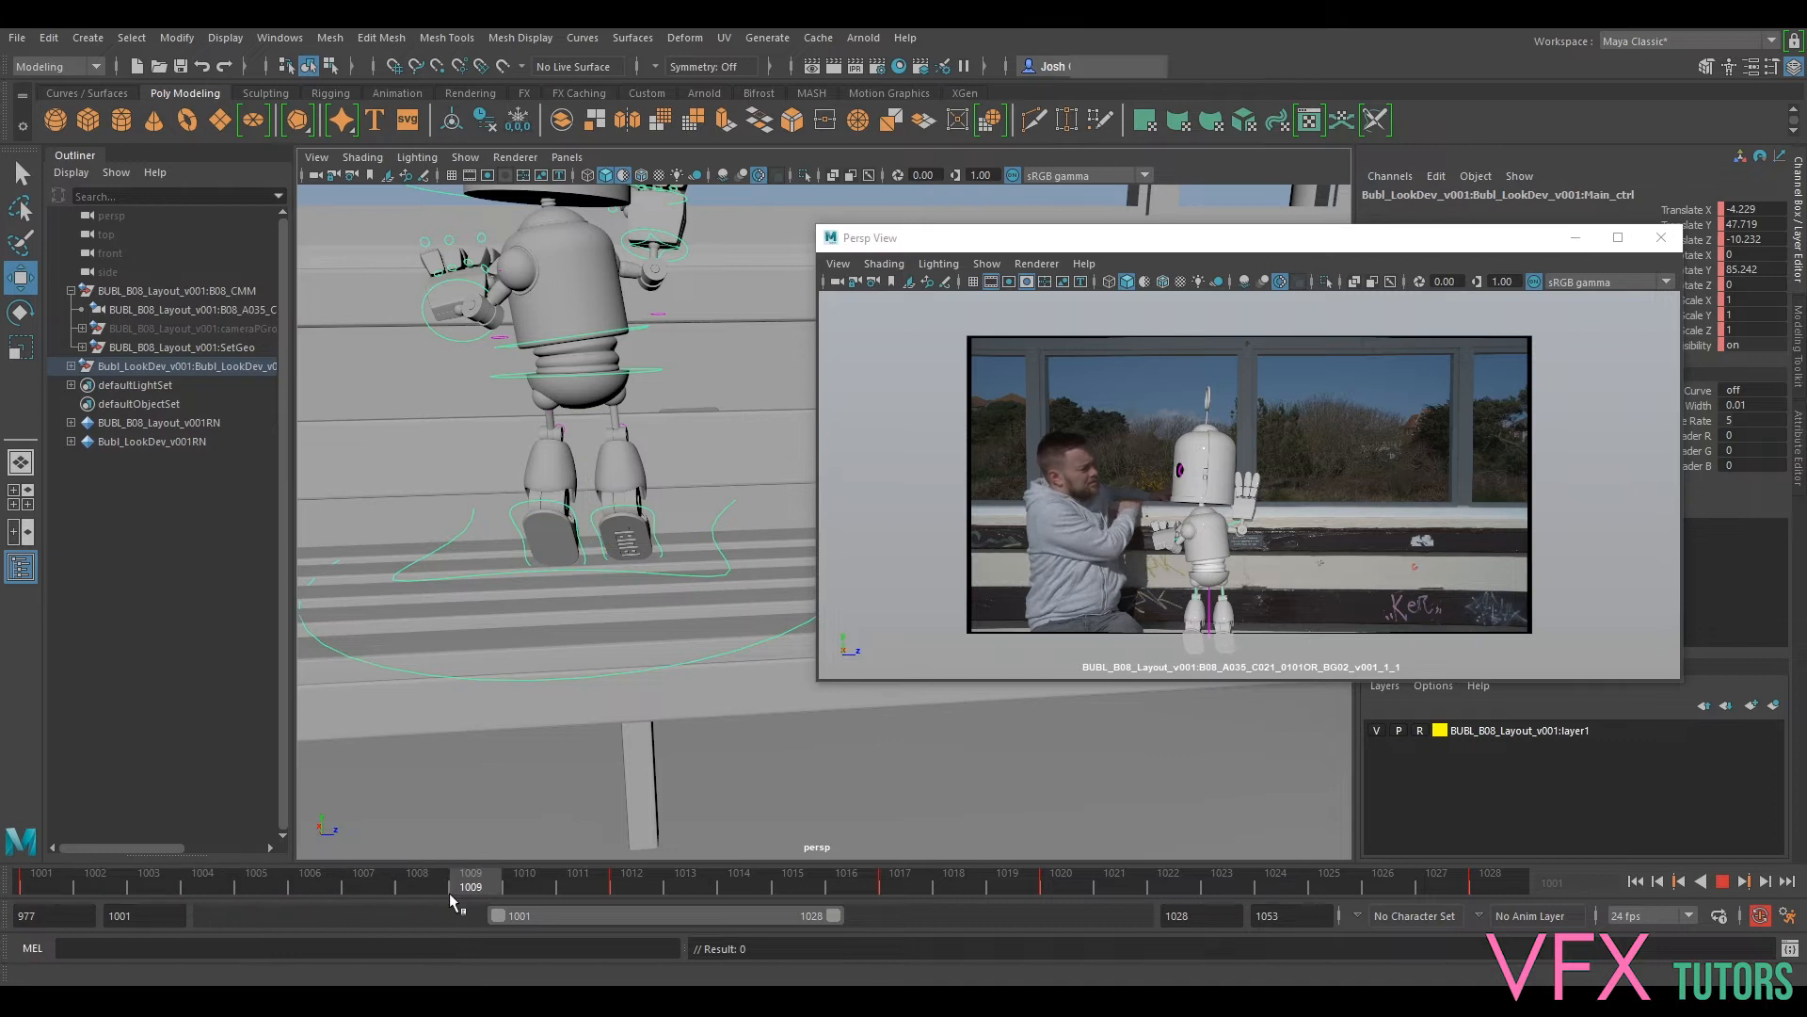
key(alt+v)
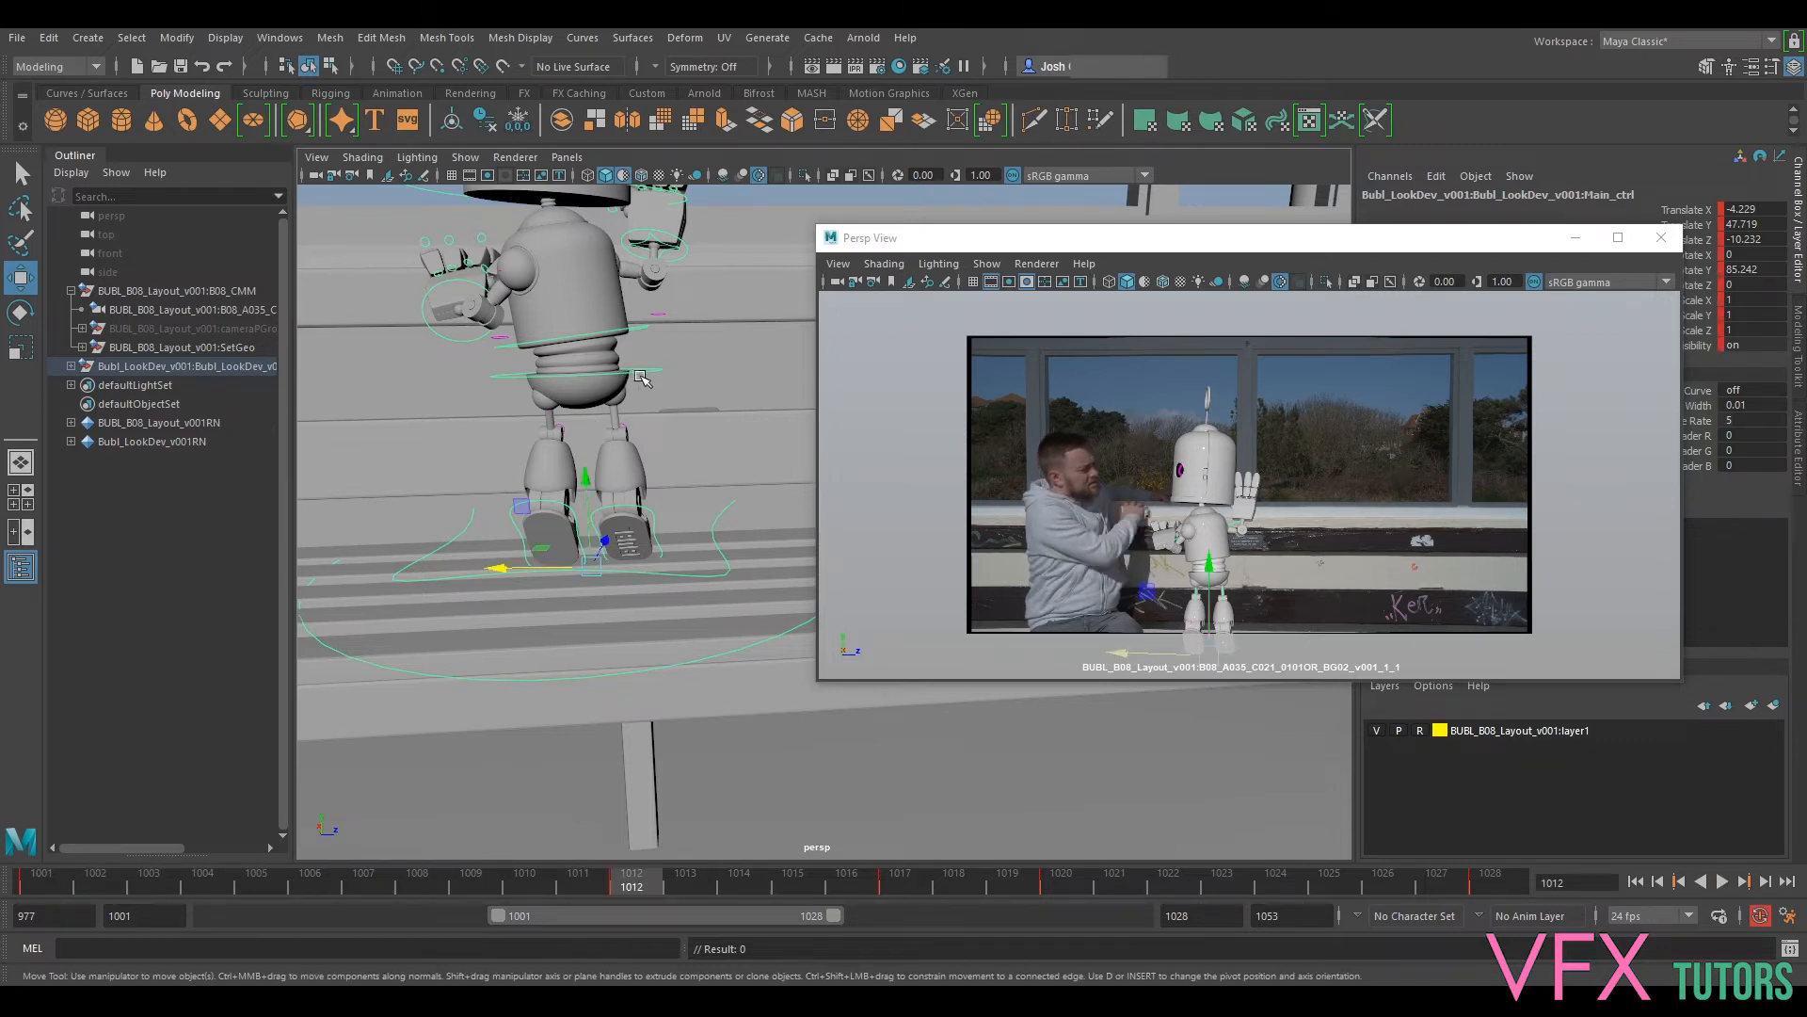
Step: Select Root_ctrl, activate the Rotate tool and set a key on the control at frame 1012
click(721, 575)
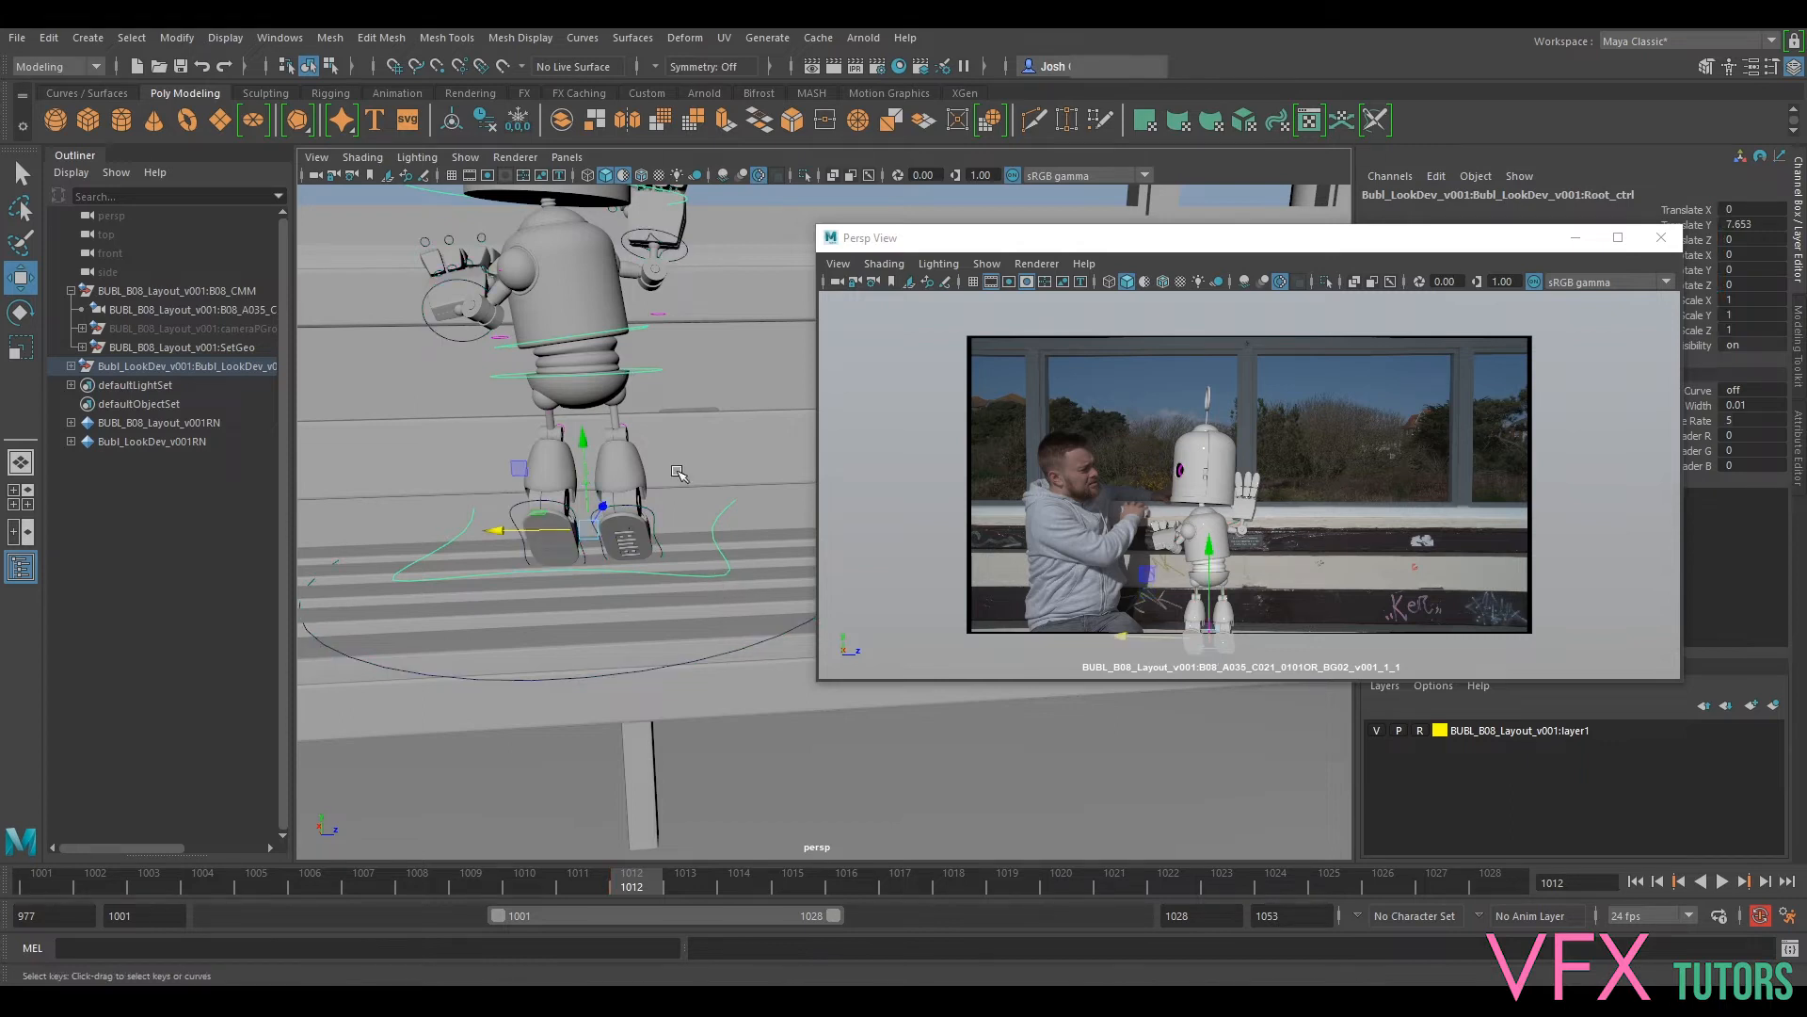
key(e)
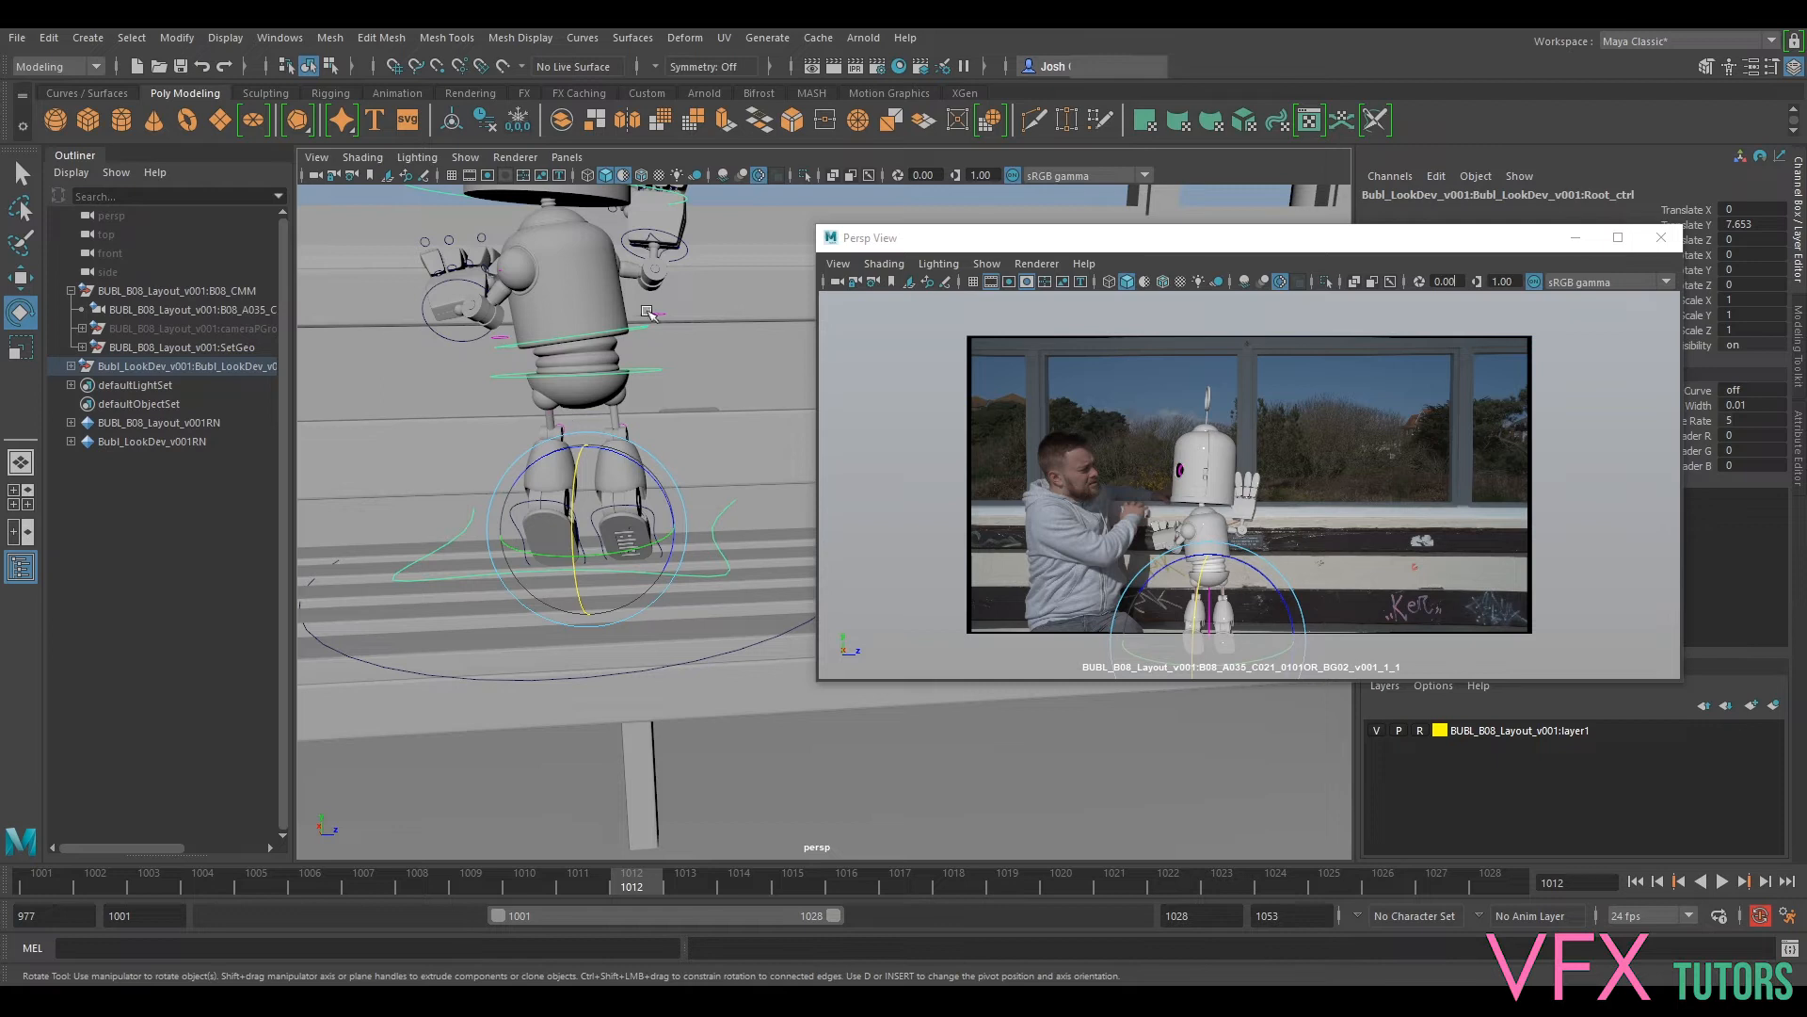
click(749, 652)
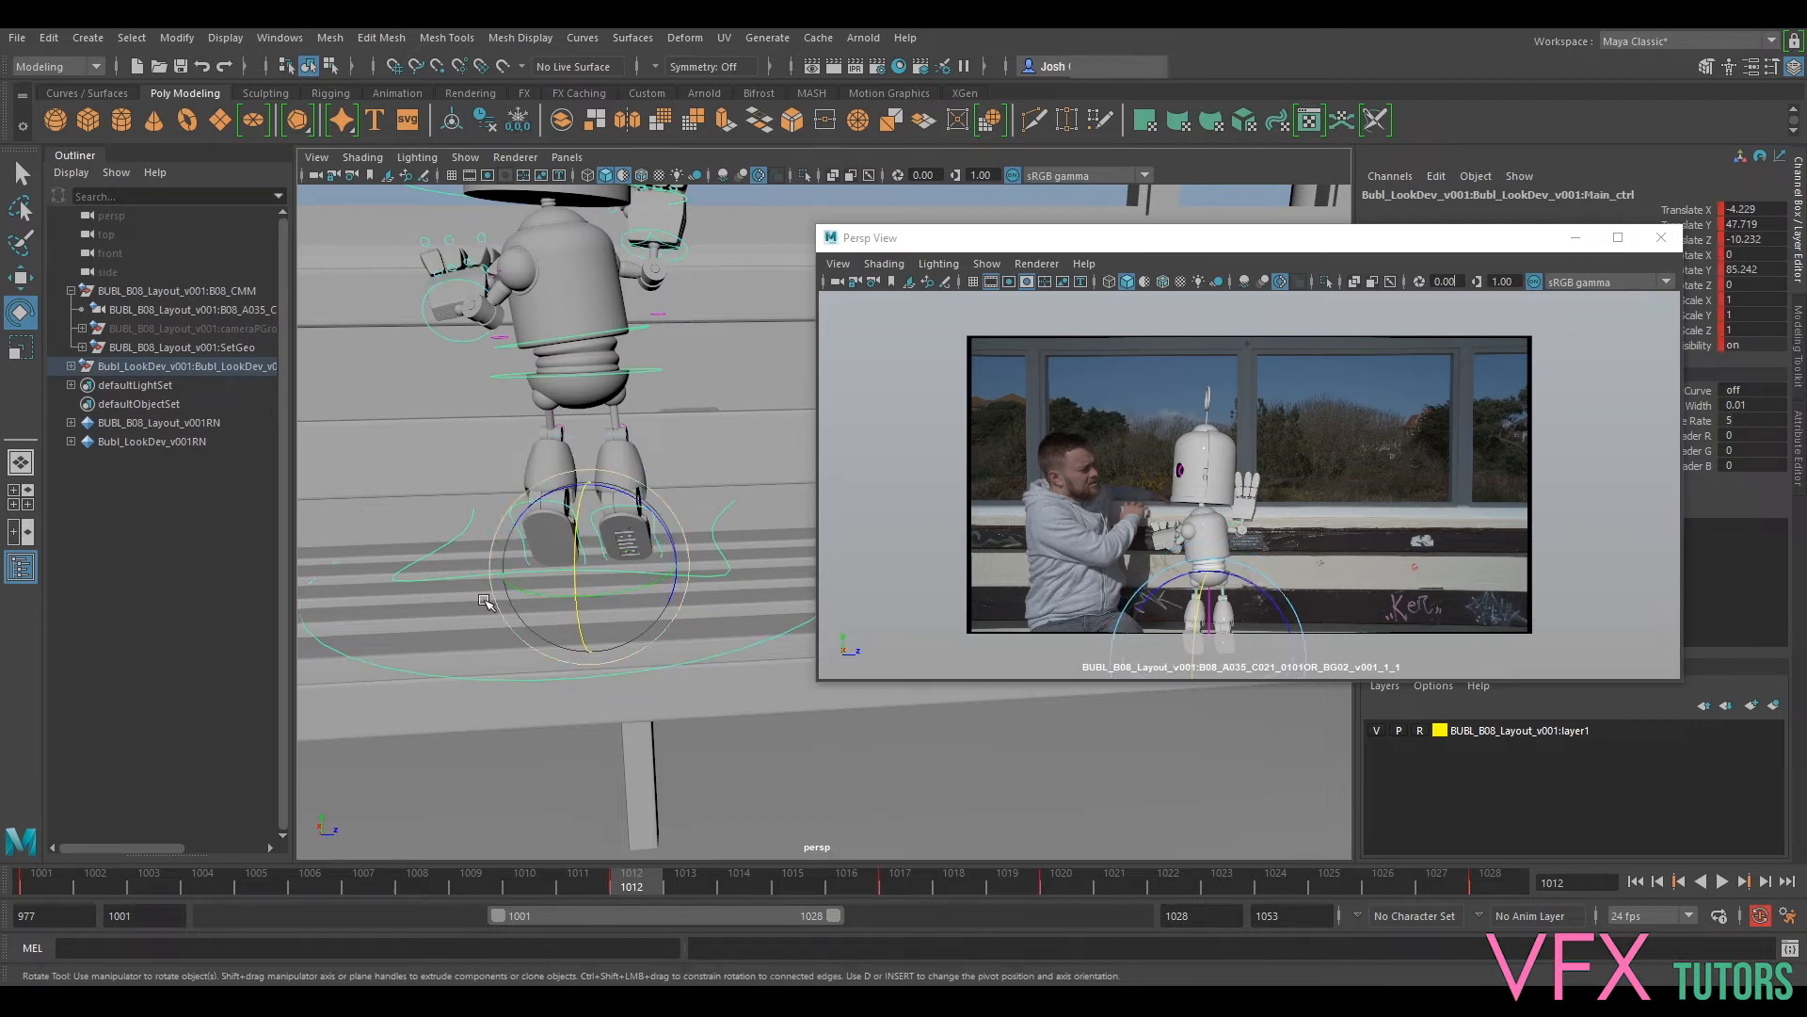
click(716, 581)
key(s)
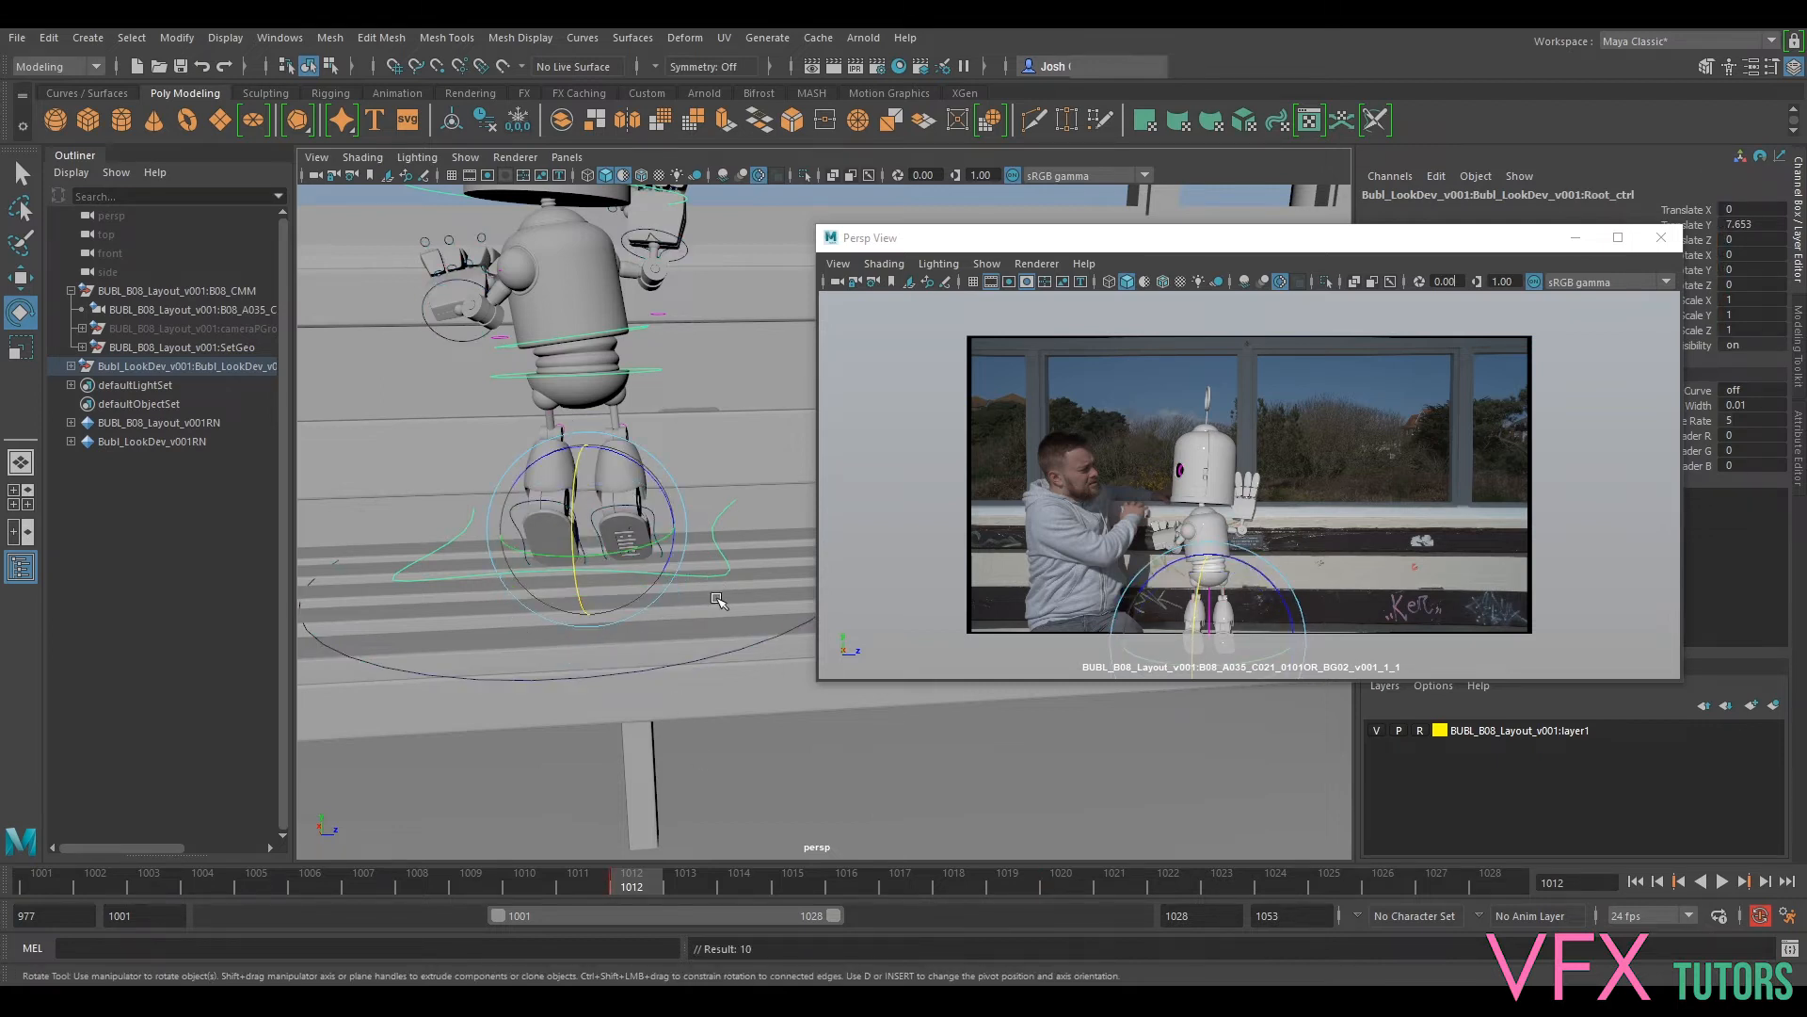
drag(504, 880, 632, 883)
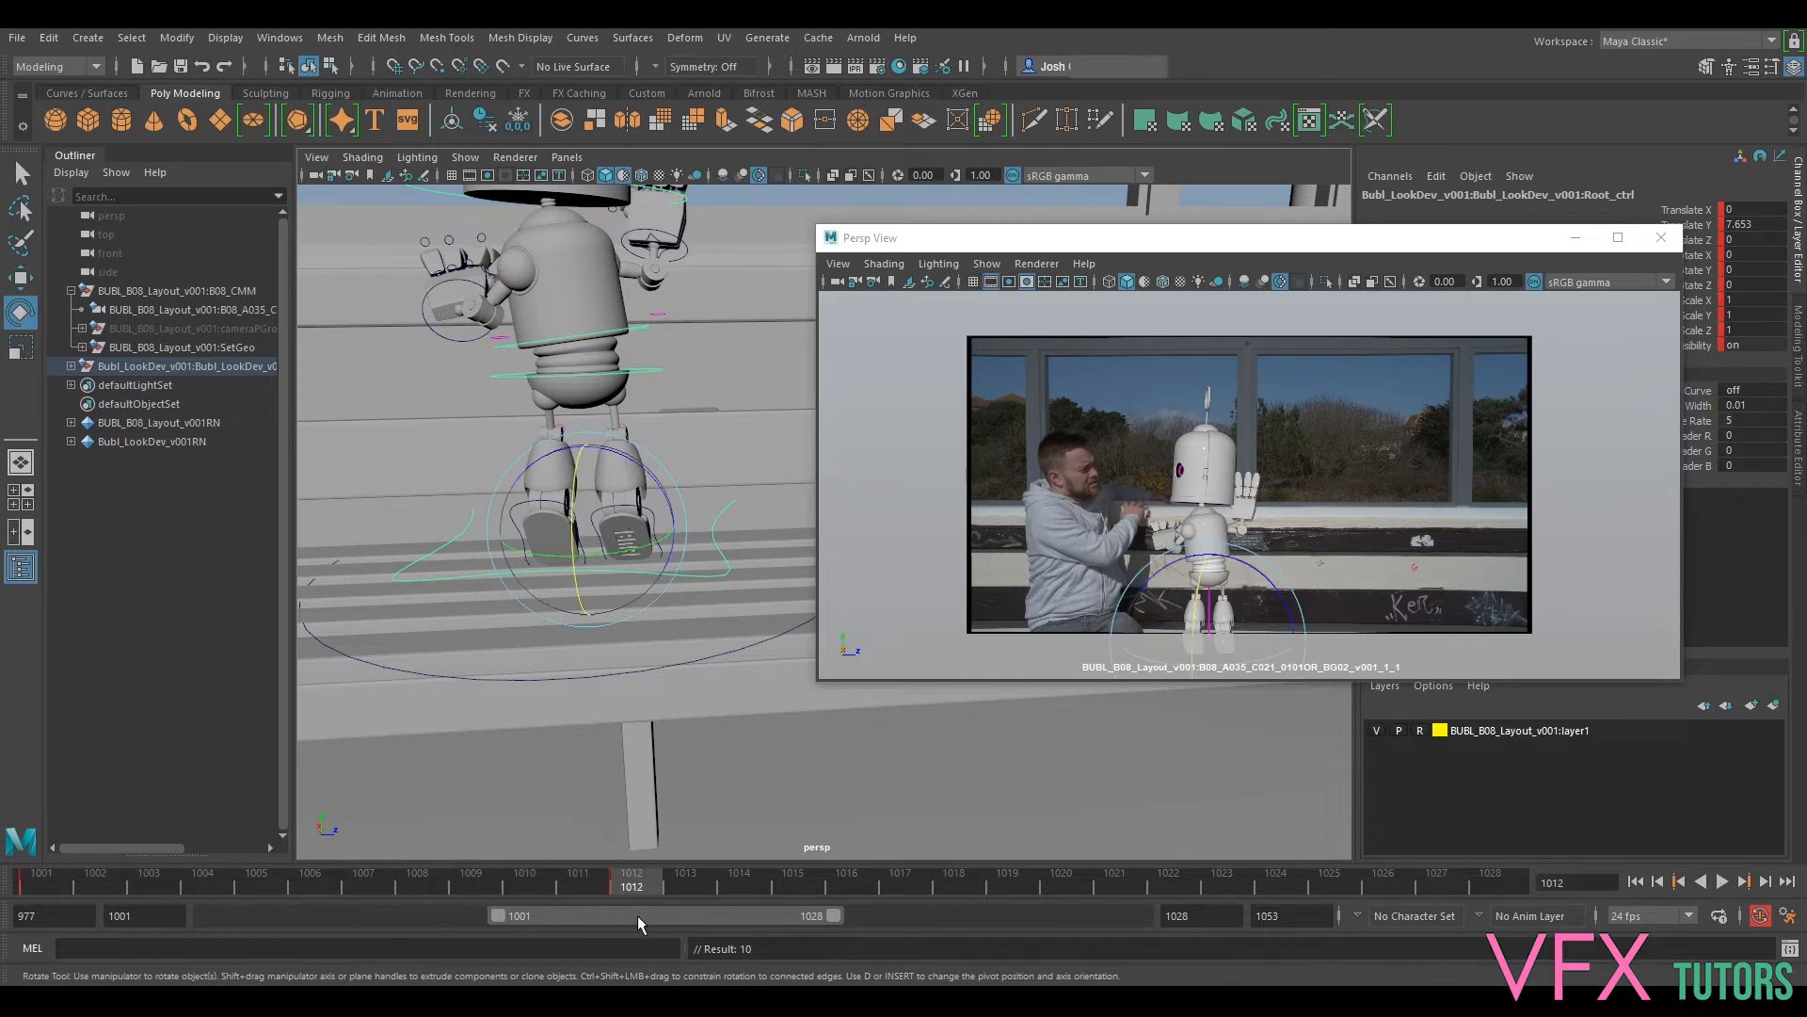
Step: Use Main_ctrl's keys to reach frame 1017 and set a matching key on Root_ctrl there
click(718, 657)
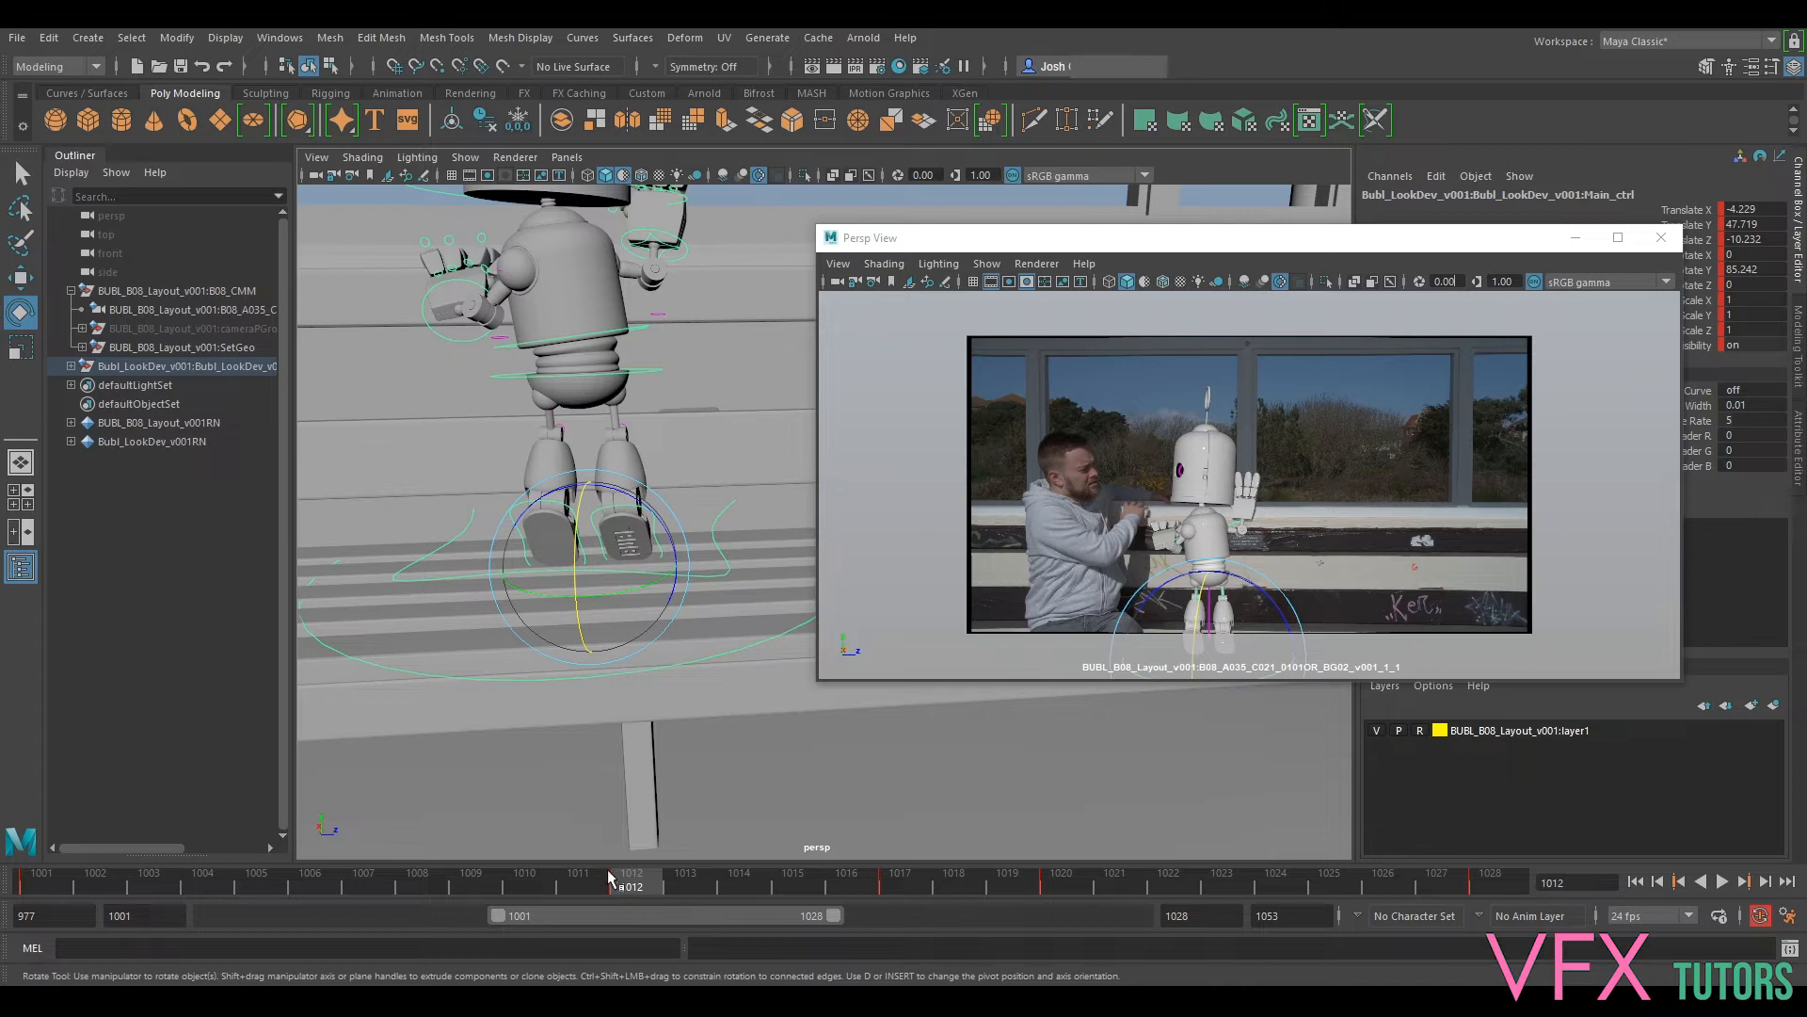
key(period)
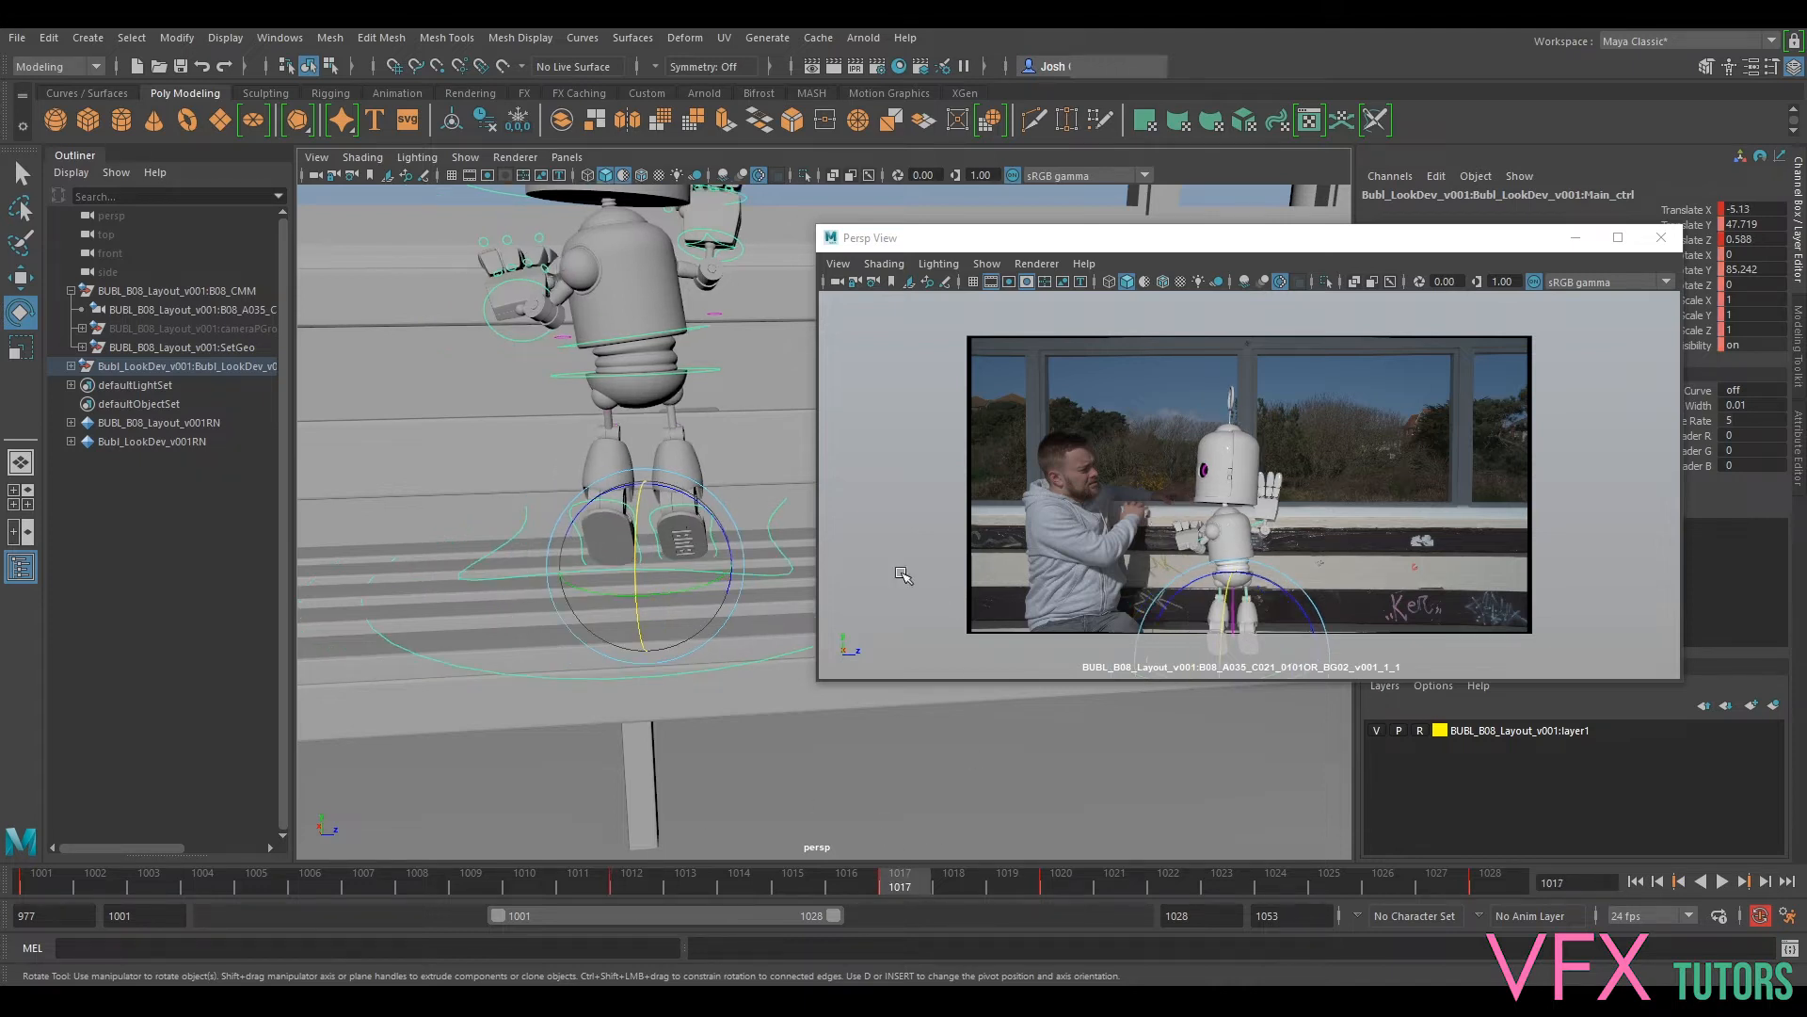
click(780, 576)
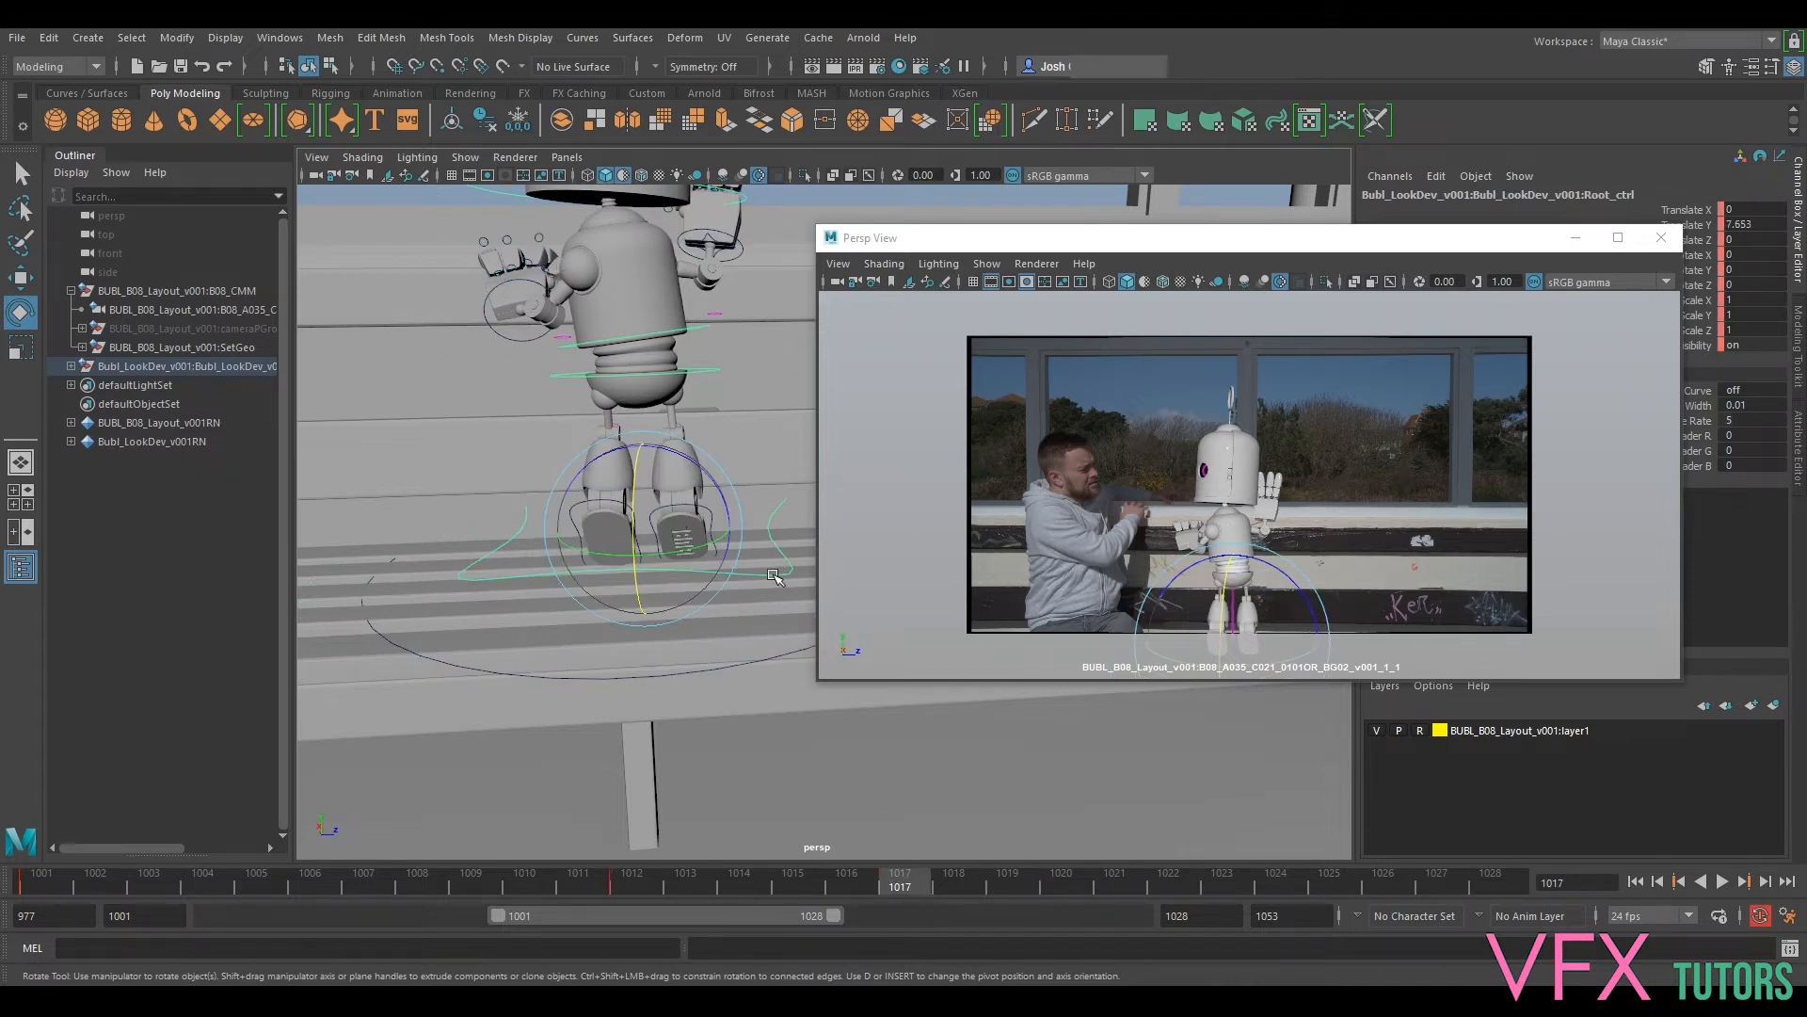
key(s)
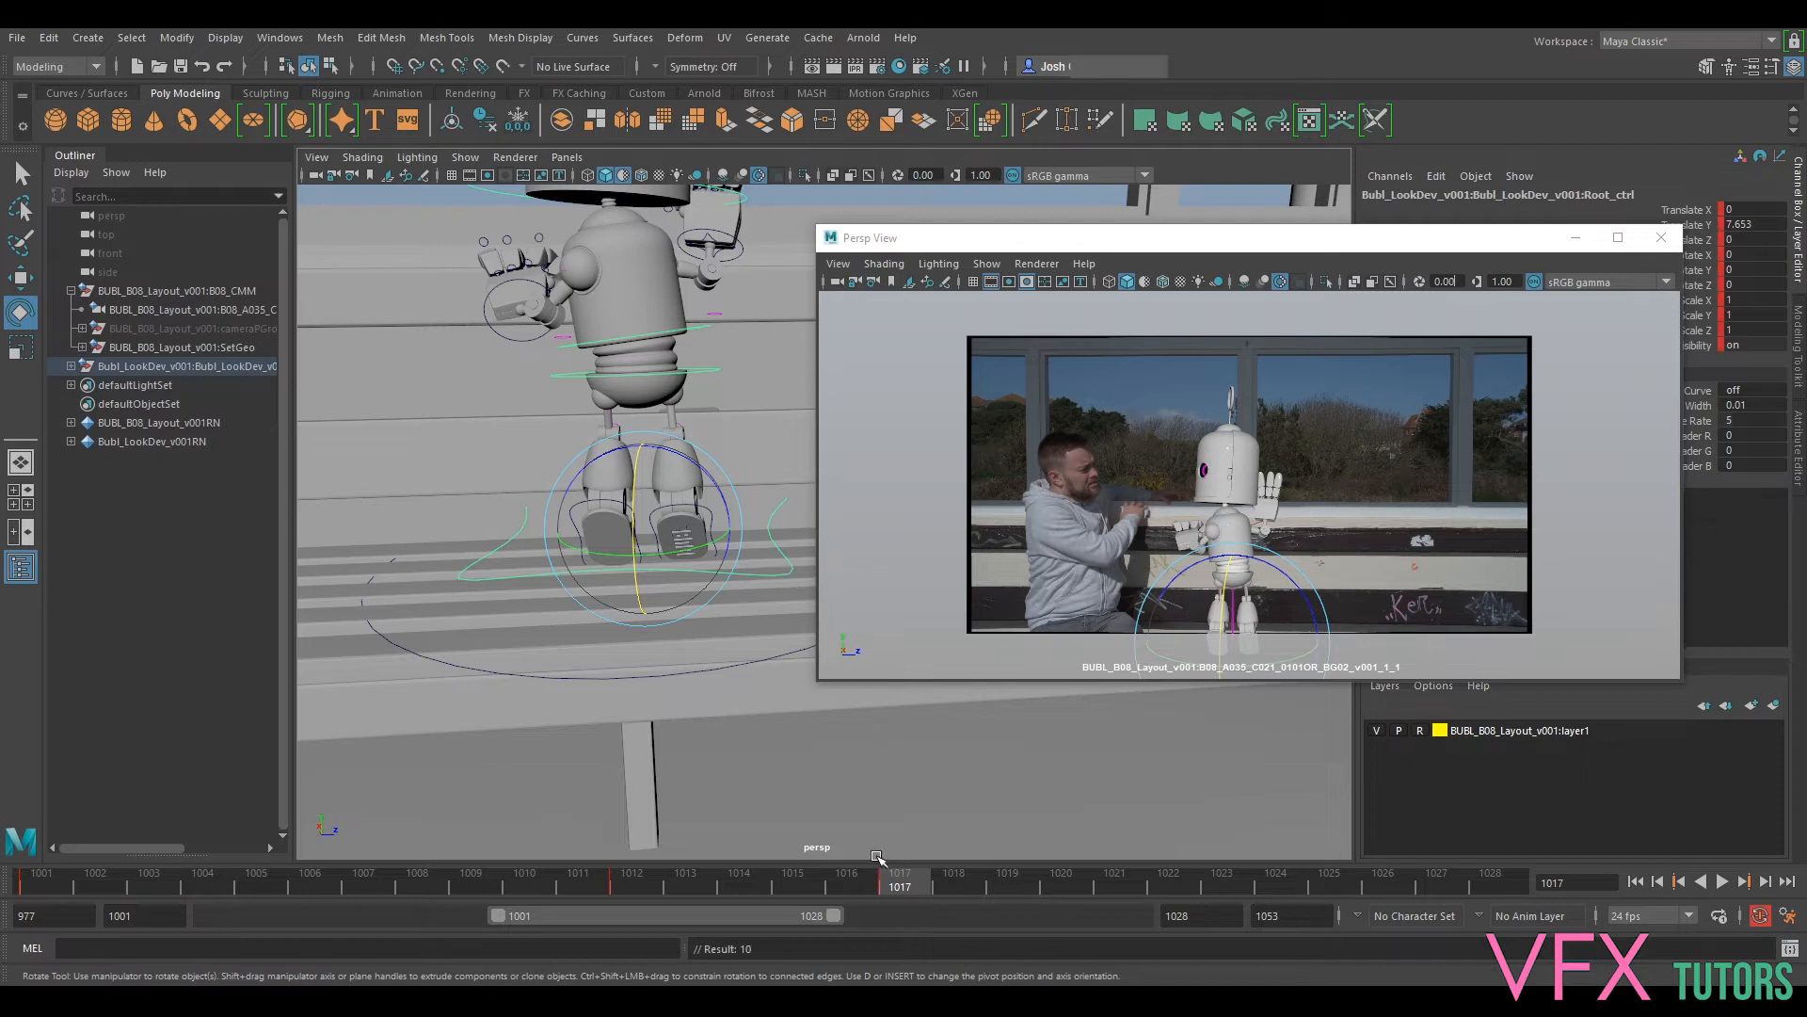
Step: Advance to Main_ctrl's key at frame 1020 and set a key on Root_ctrl there
click(766, 659)
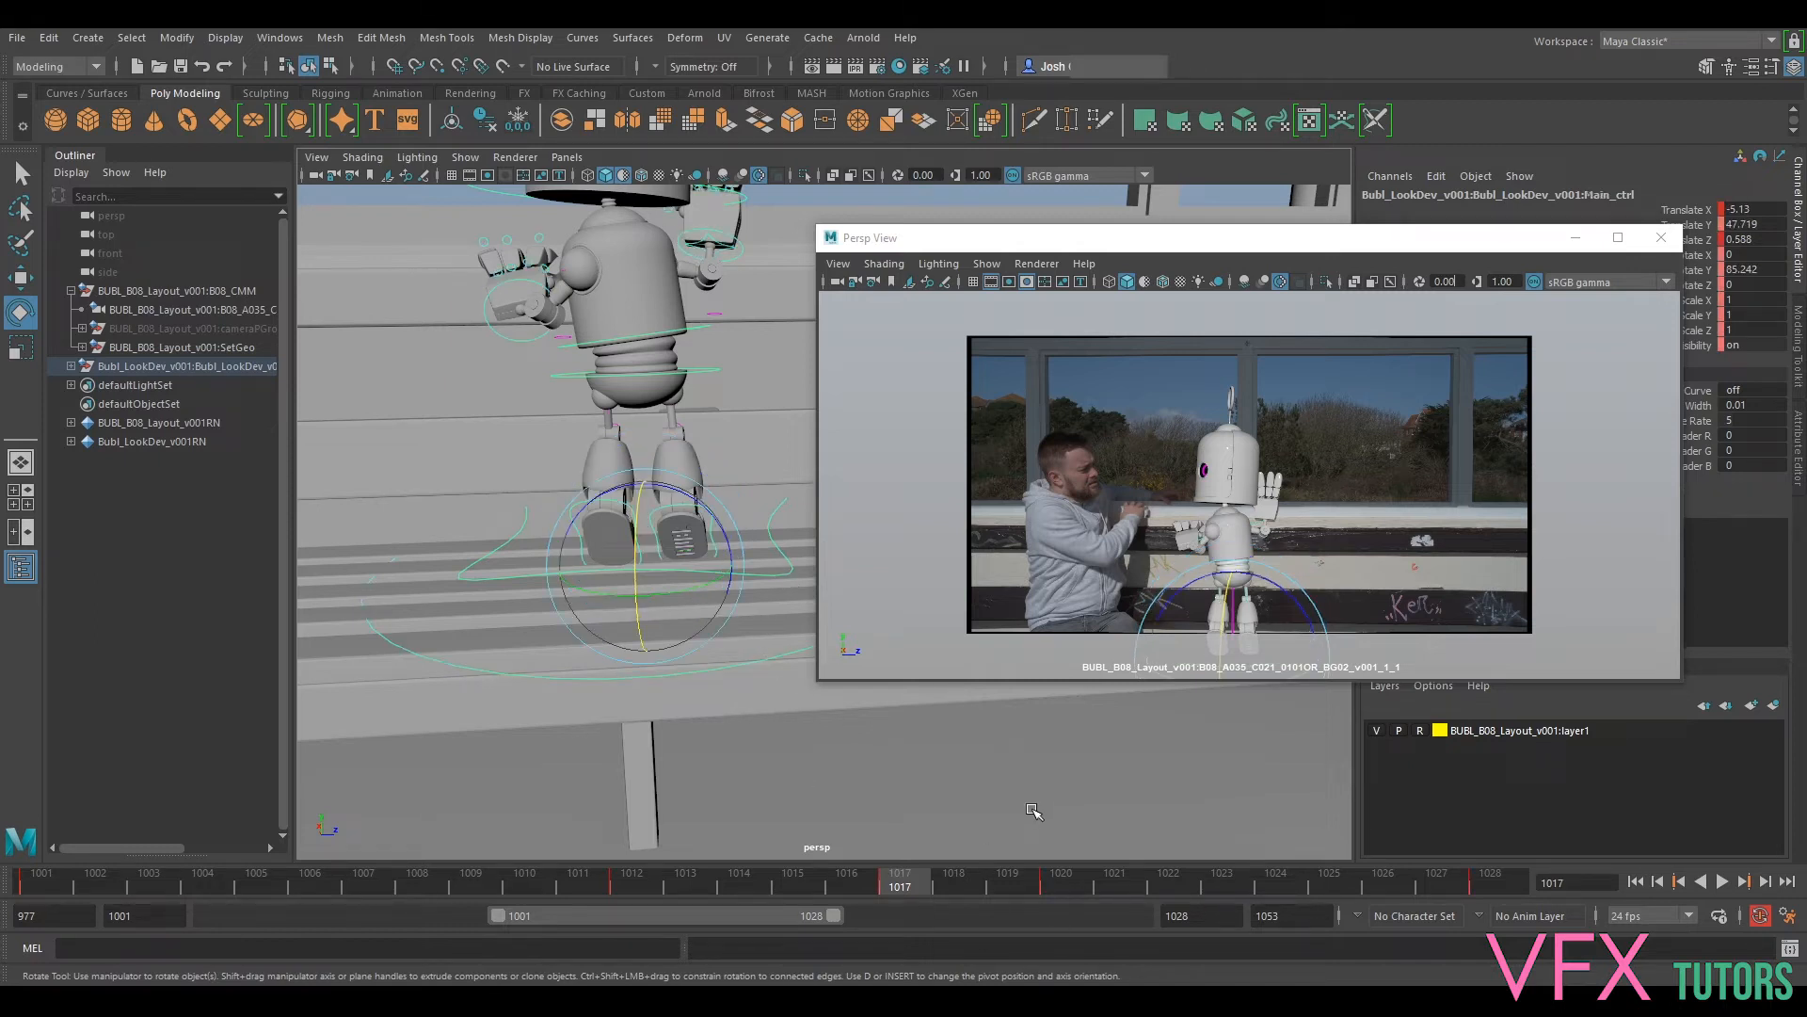
key(period)
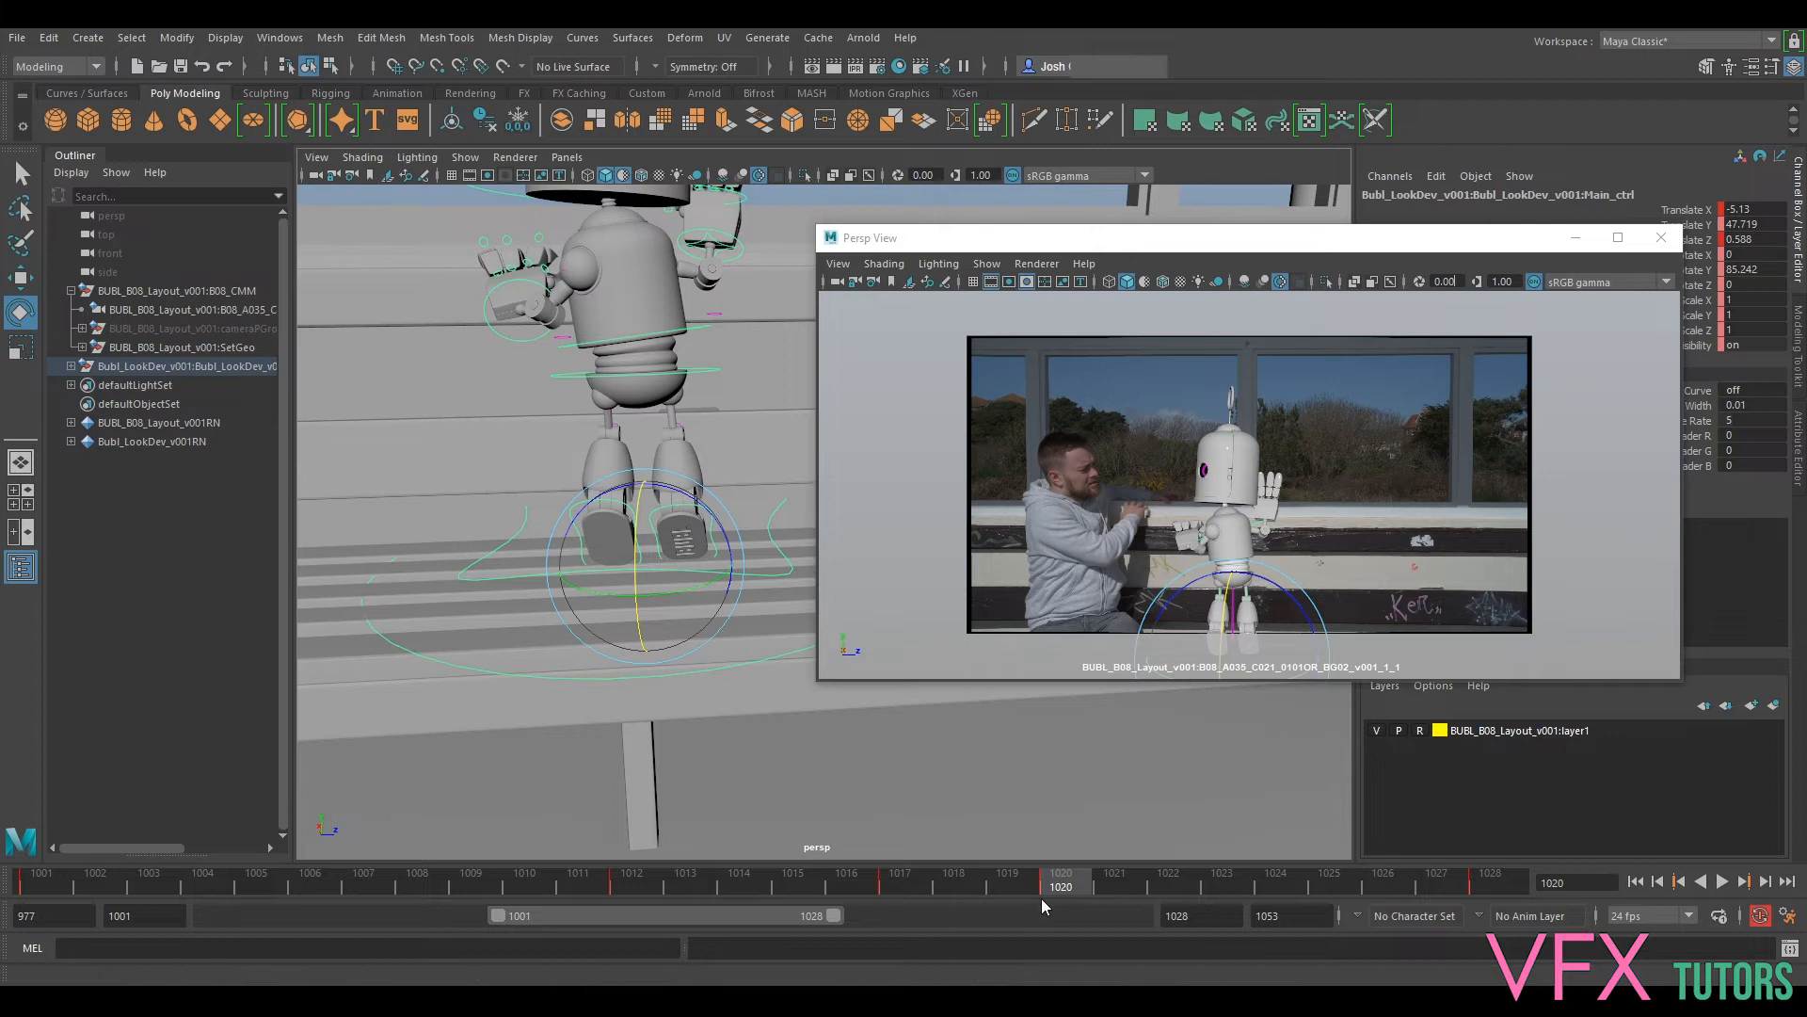
click(796, 587)
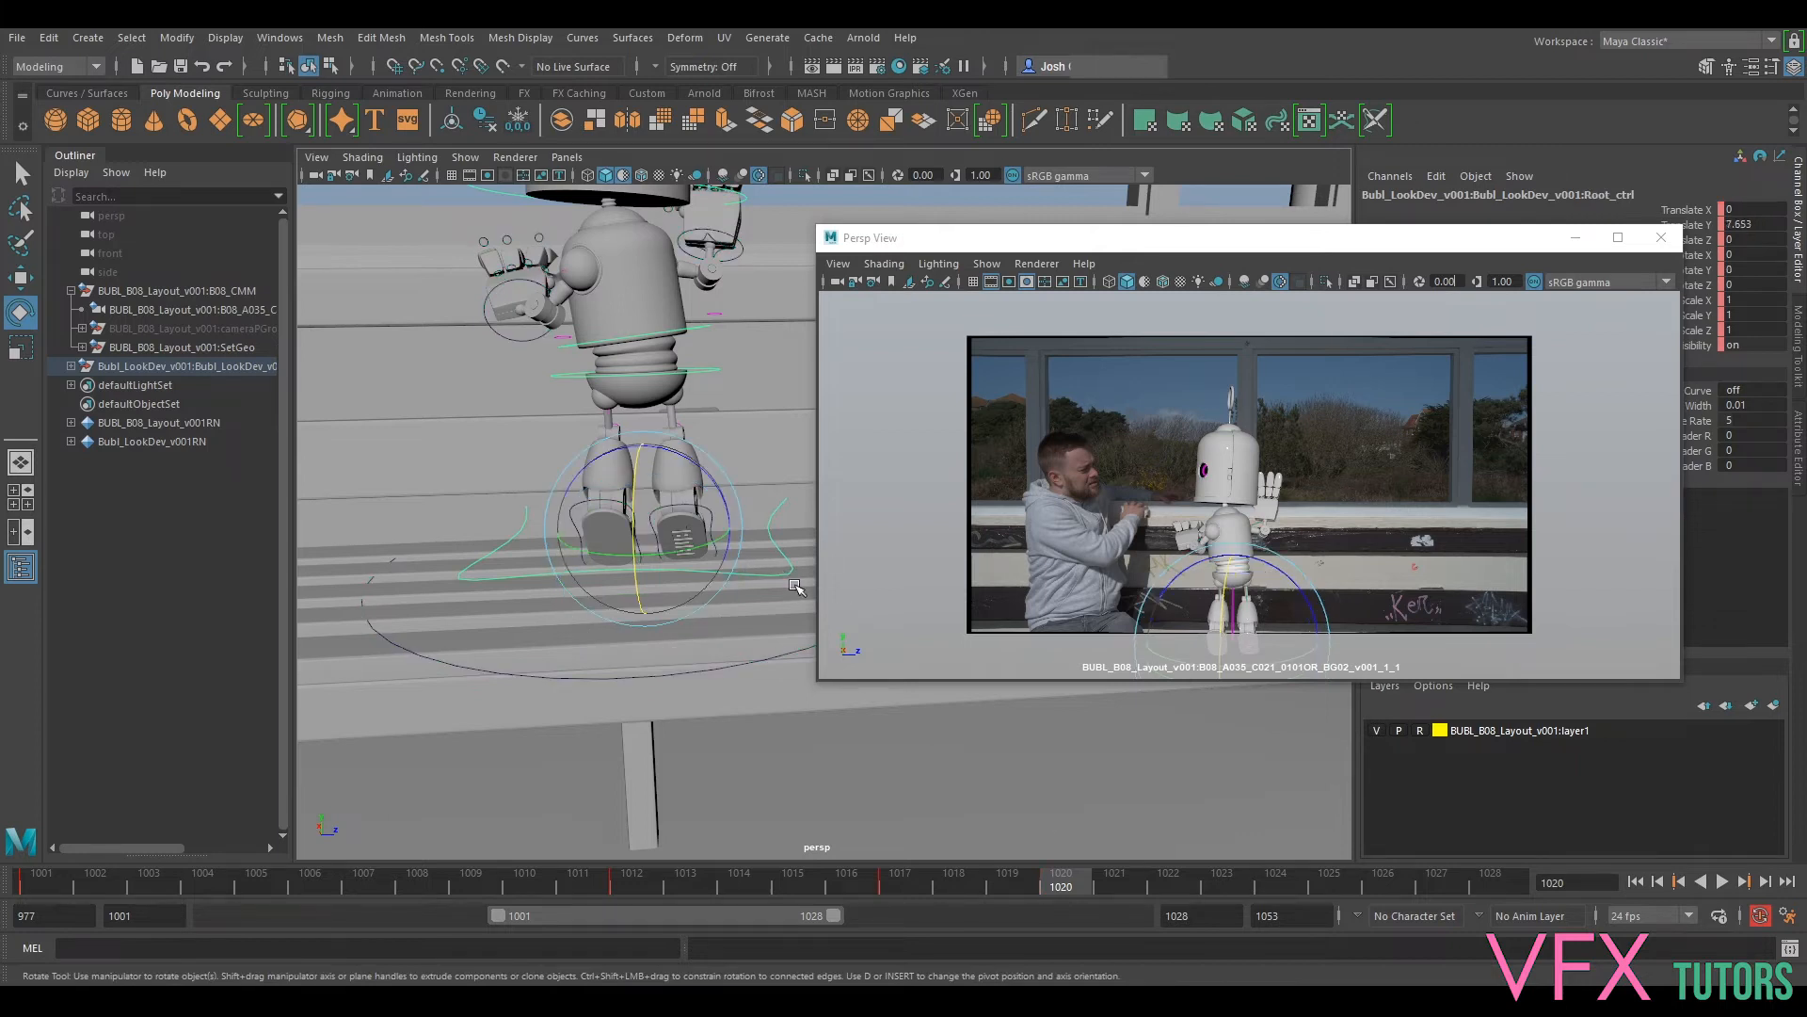
key(s)
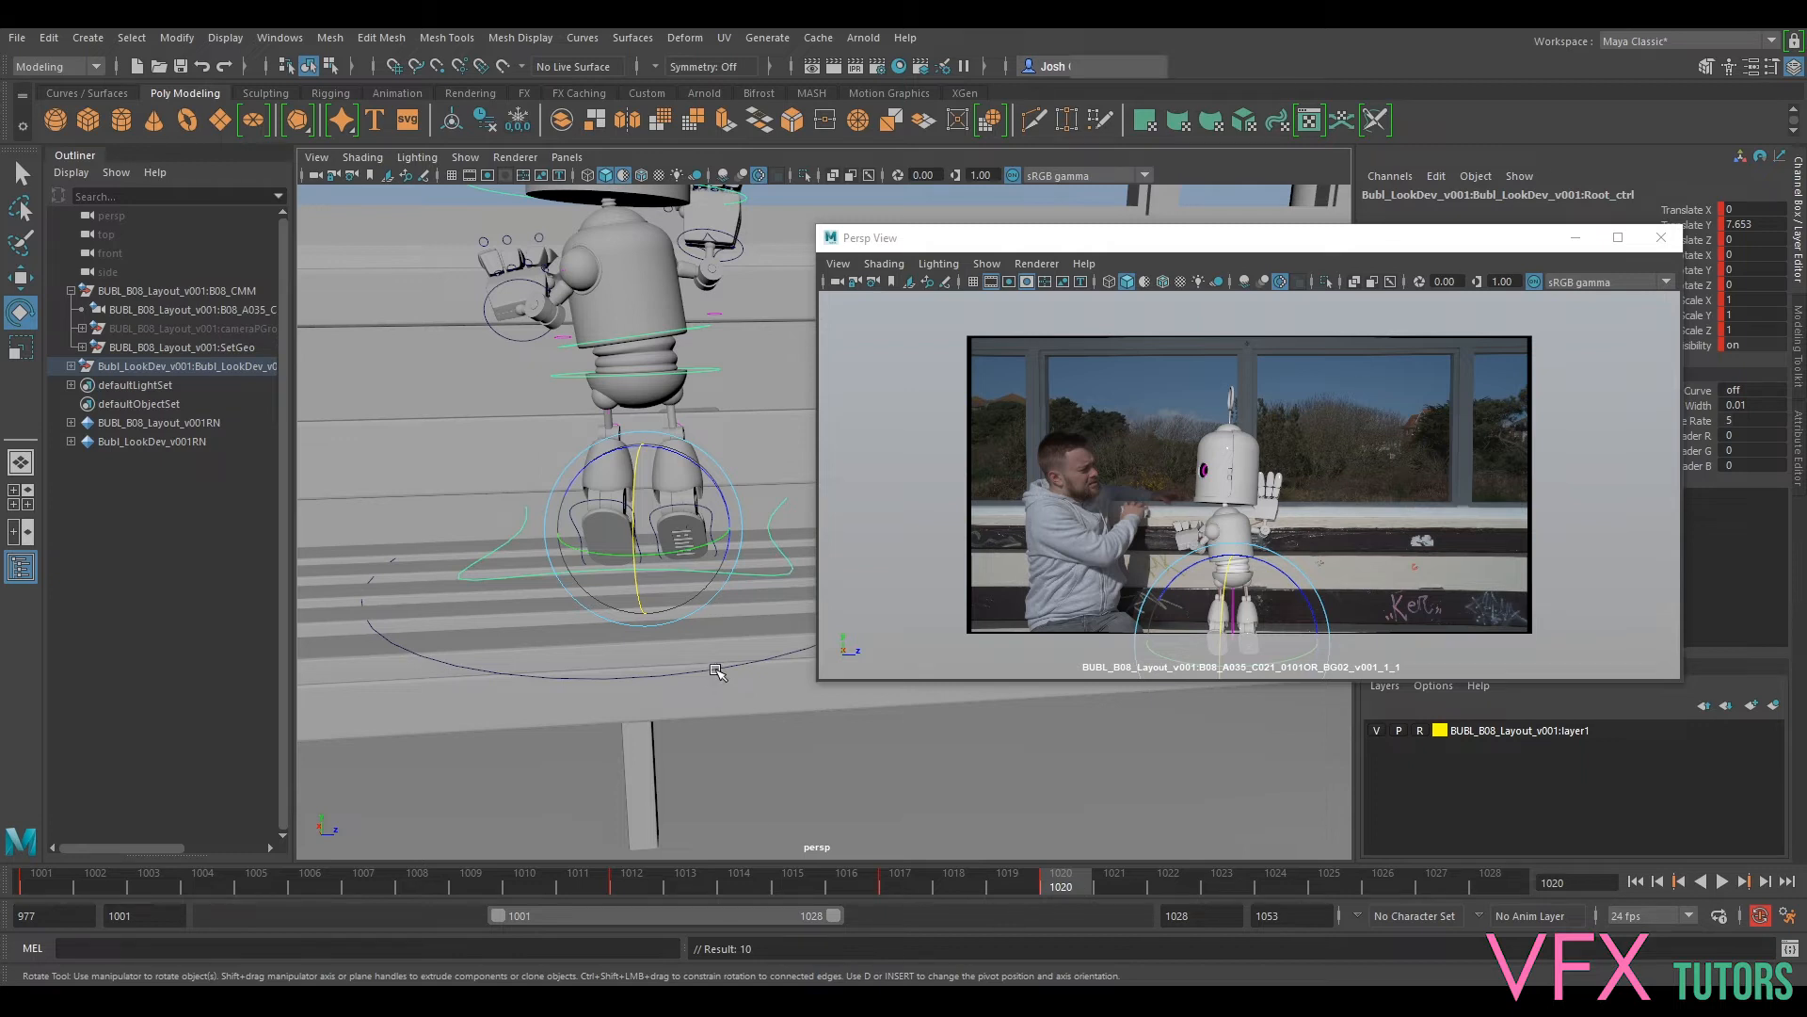
Step: Set a key on Root_ctrl at frame 1028 and move the Persp View window clear of the robot and channel values
click(714, 668)
drag(1089, 901, 1490, 906)
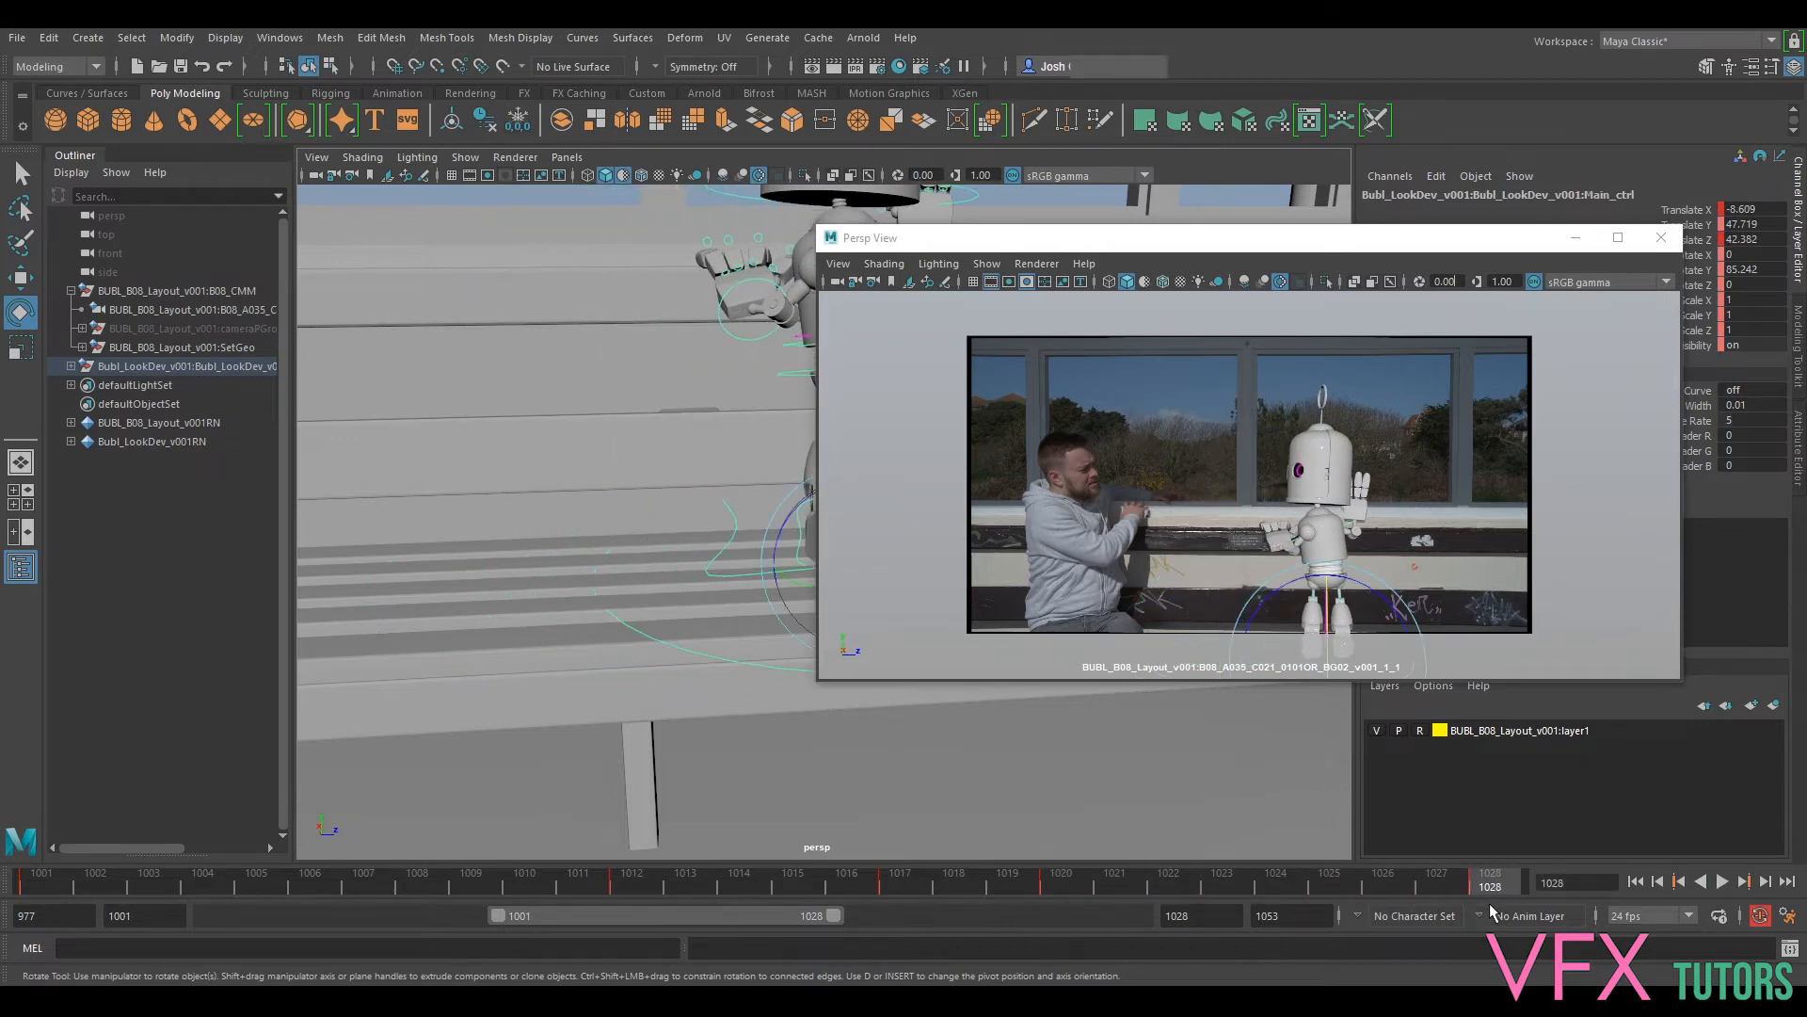
click(716, 574)
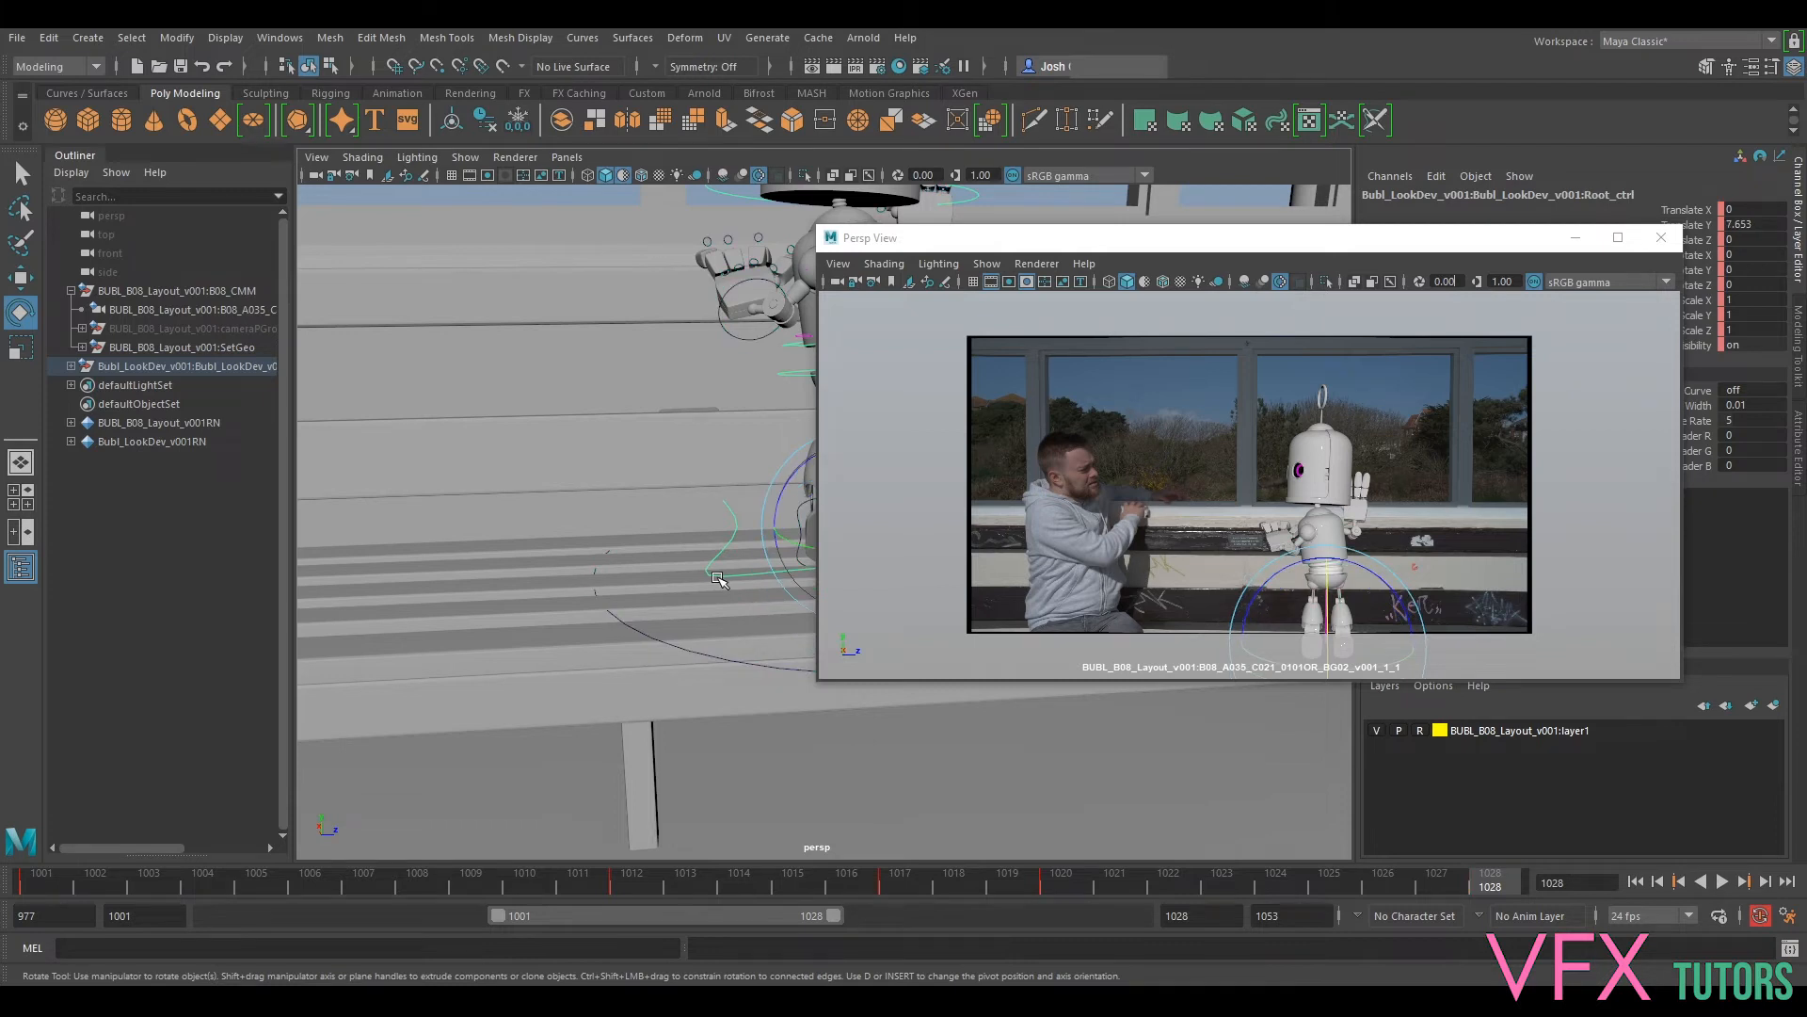
drag(1188, 254, 1231, 363)
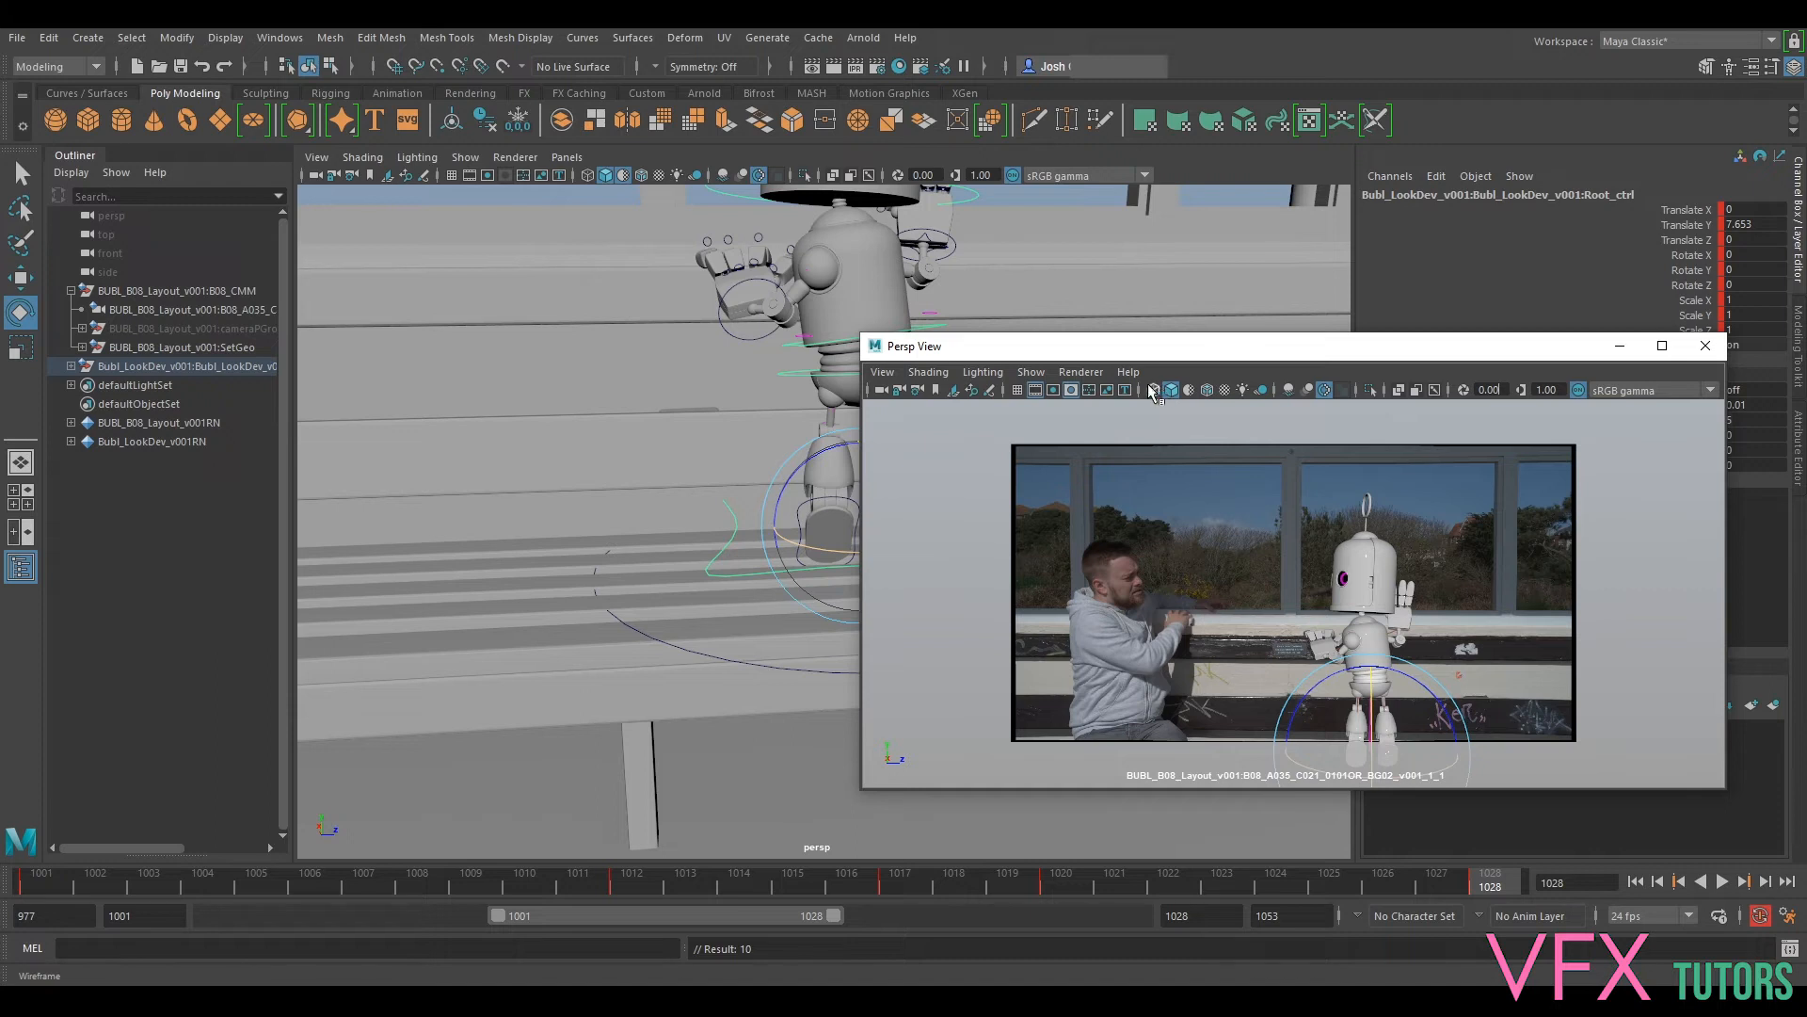
drag(1156, 356, 1184, 391)
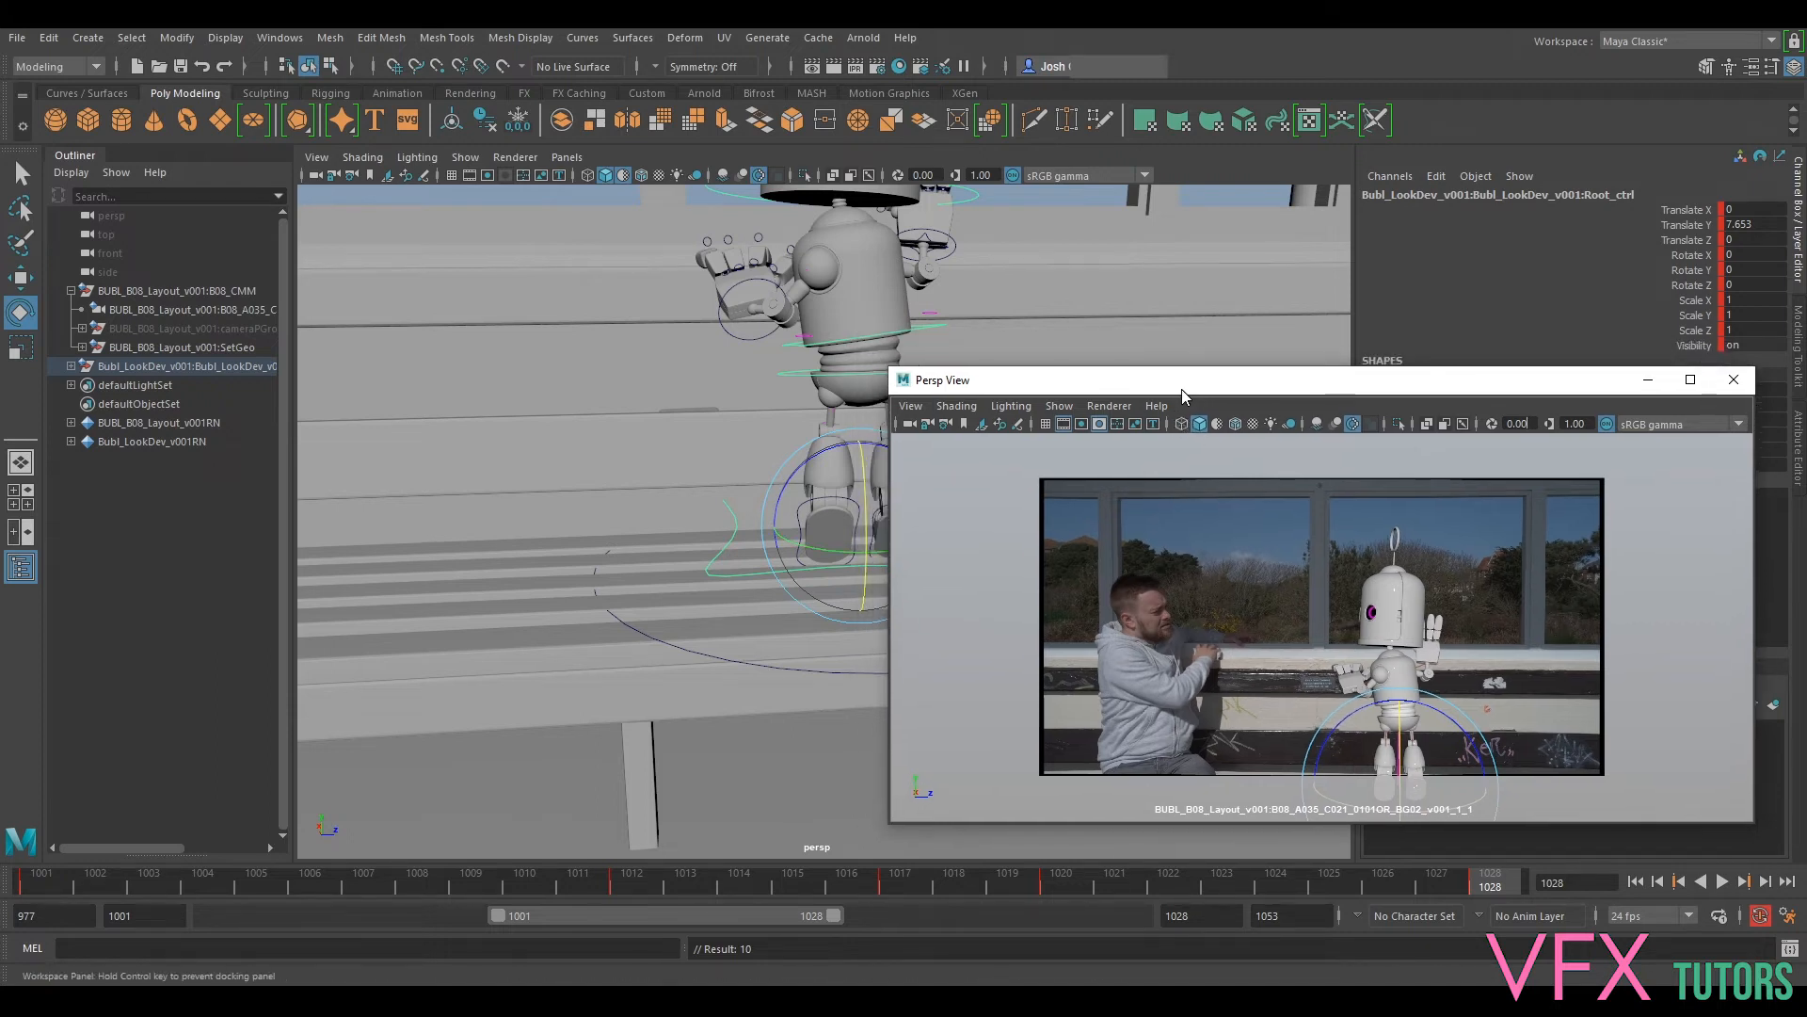
Step: Flip between the keys at frames 1001 and 1012 to study the robot's starting pose and the man's push
drag(1473, 890, 149, 881)
key(comma)
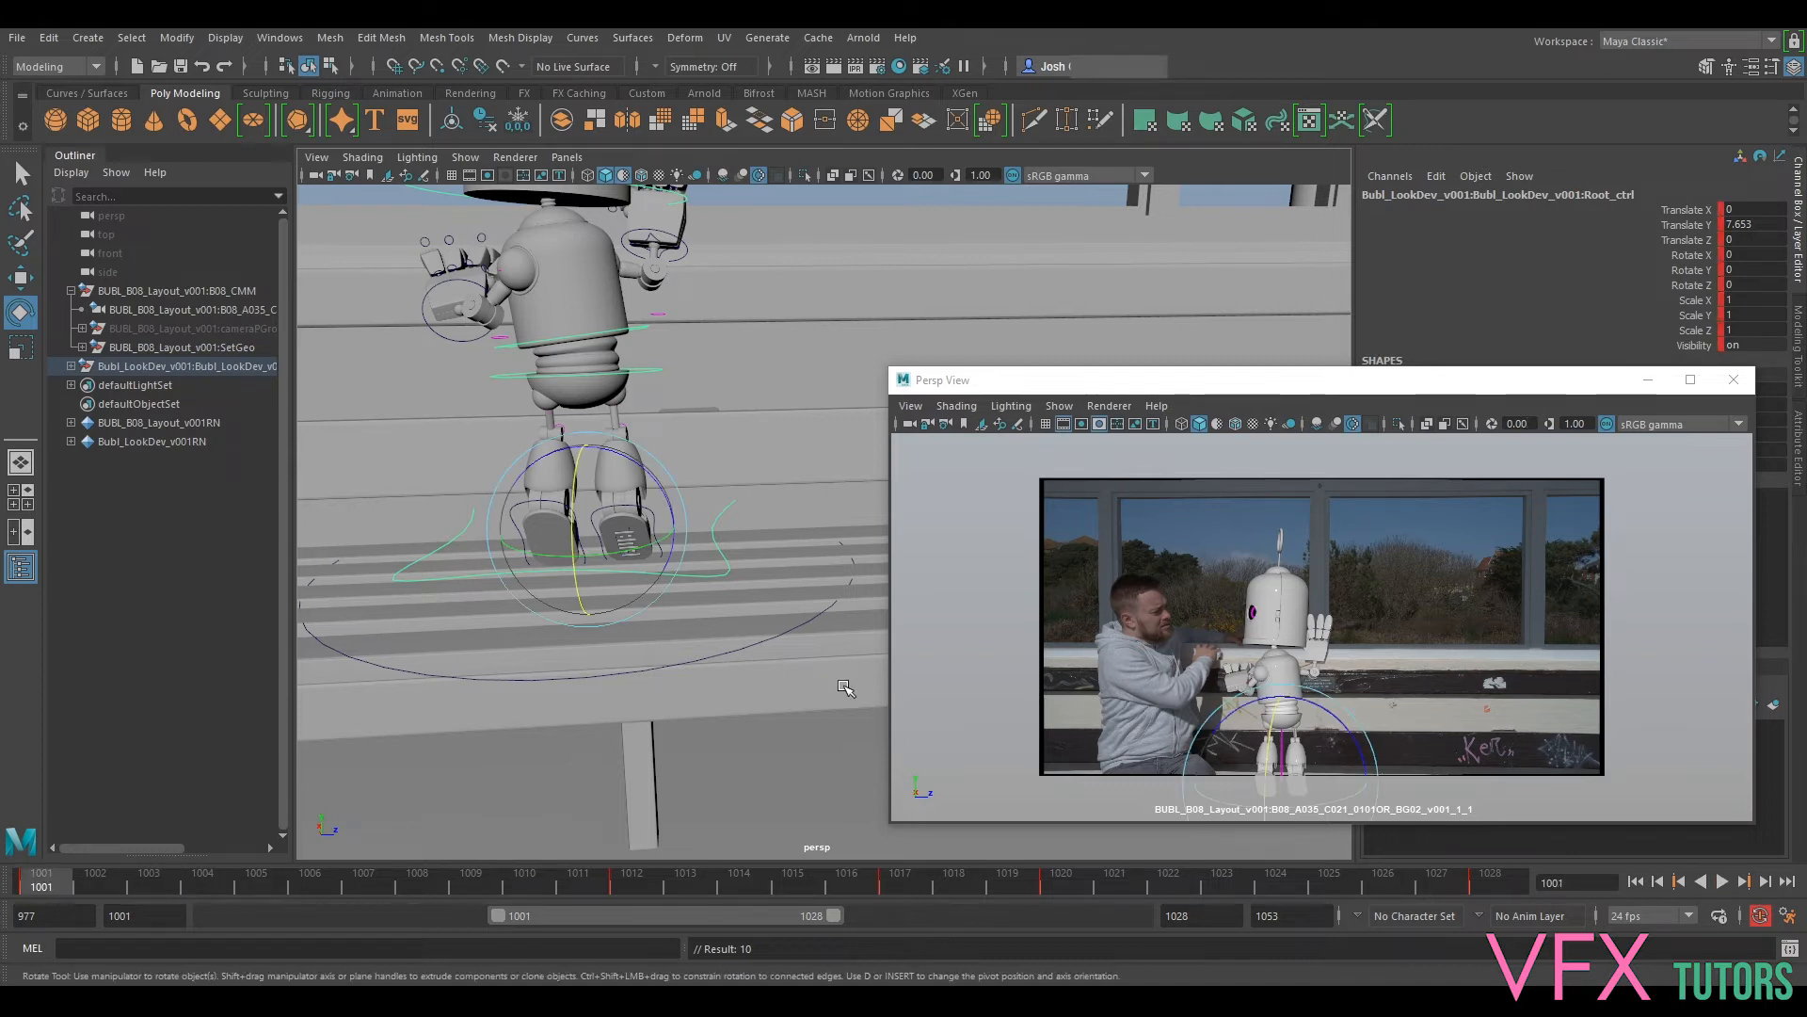
key(period)
click(654, 449)
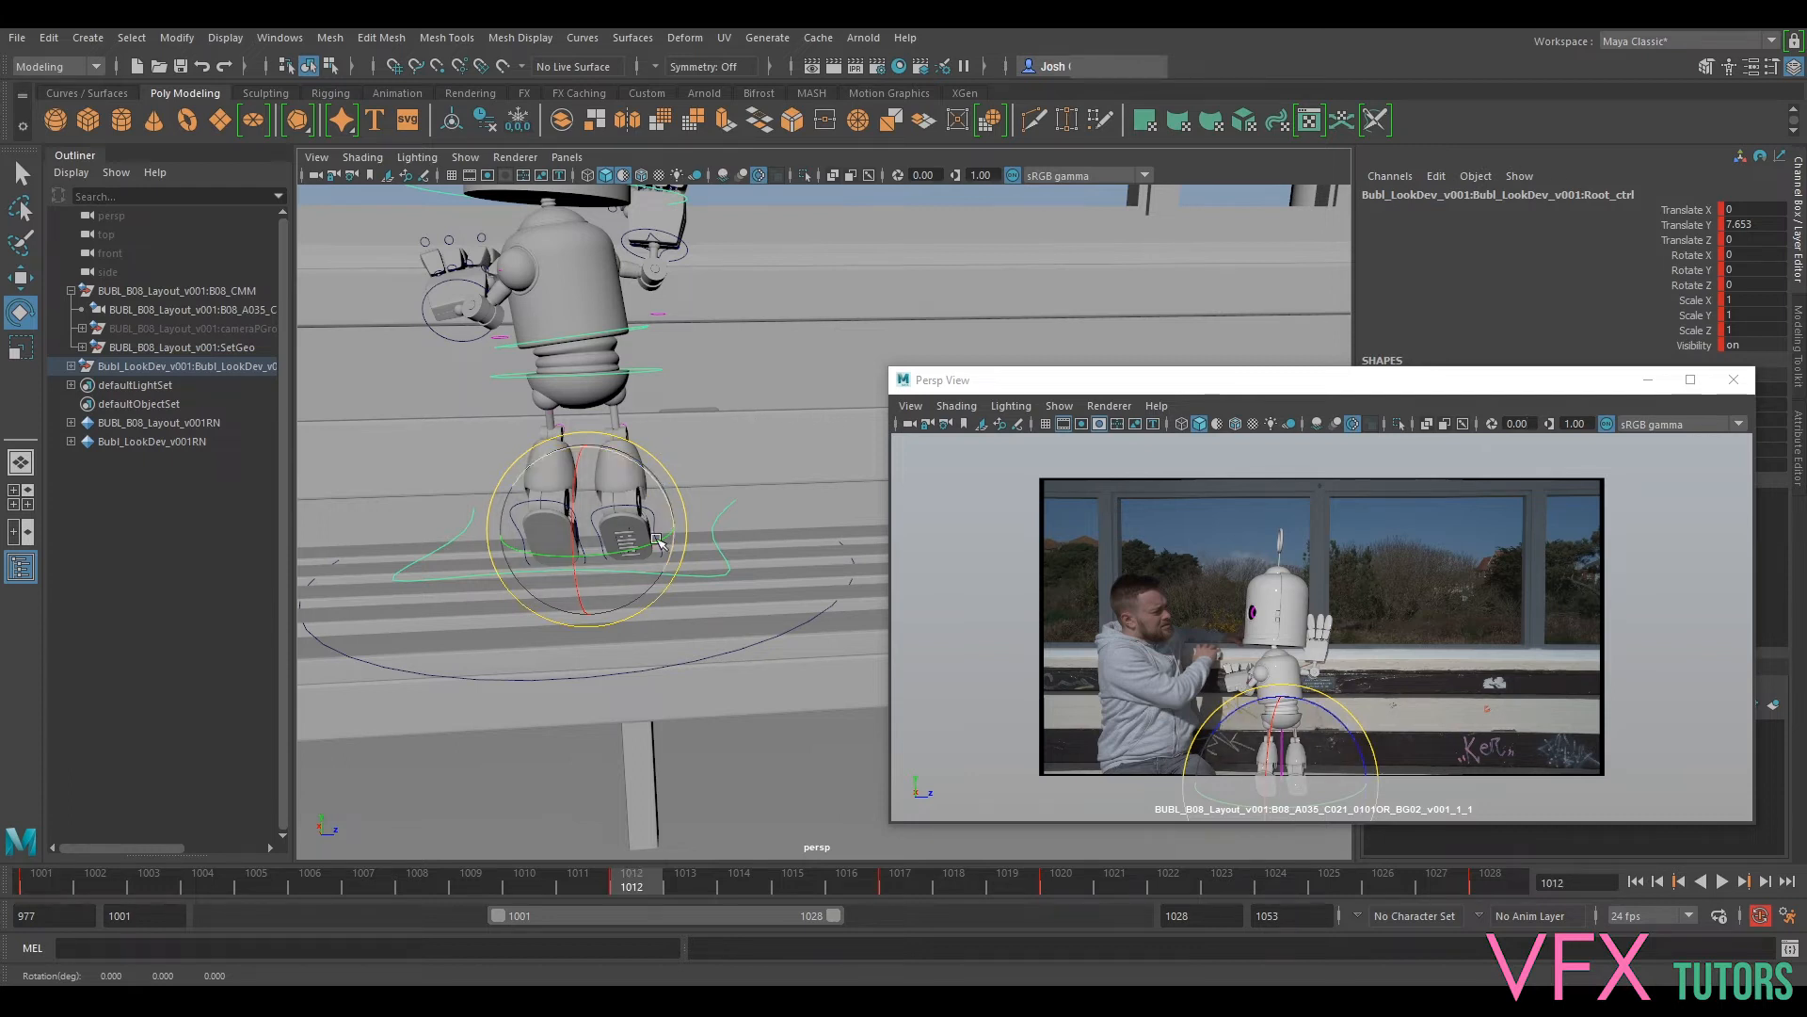
key(comma)
key(period)
key(comma)
key(period)
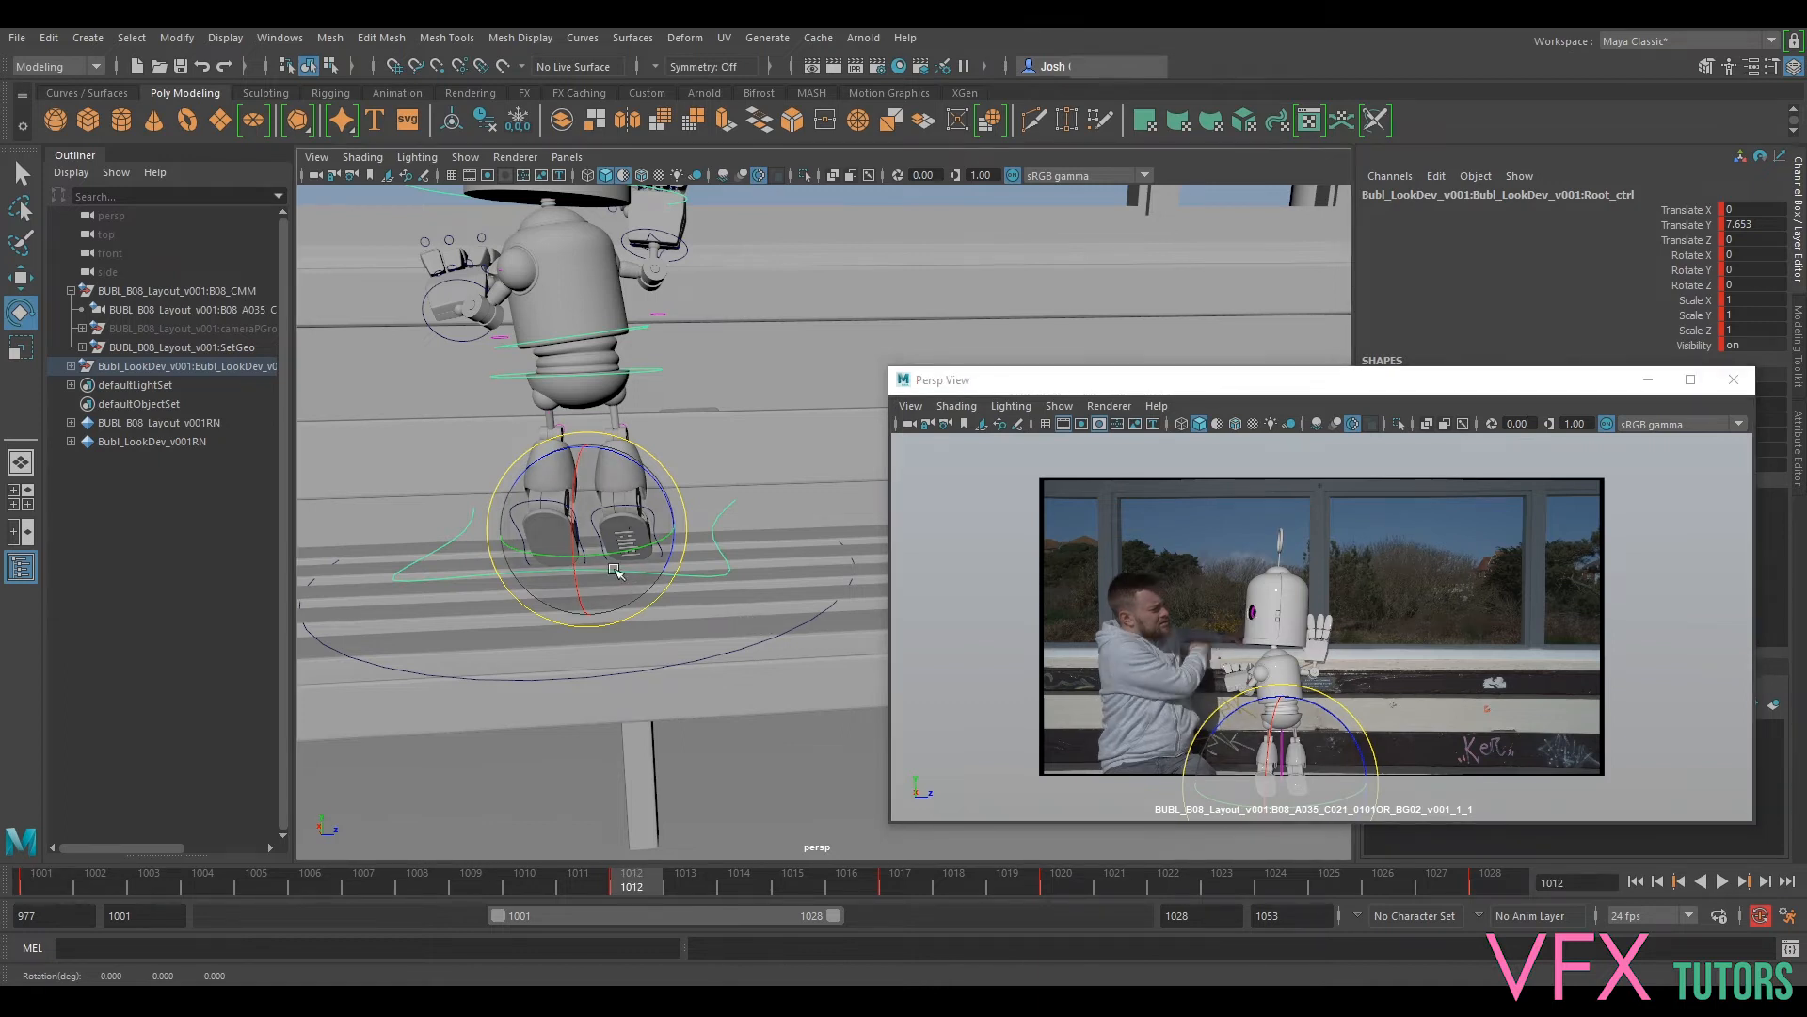
key(comma)
drag(40, 889, 632, 887)
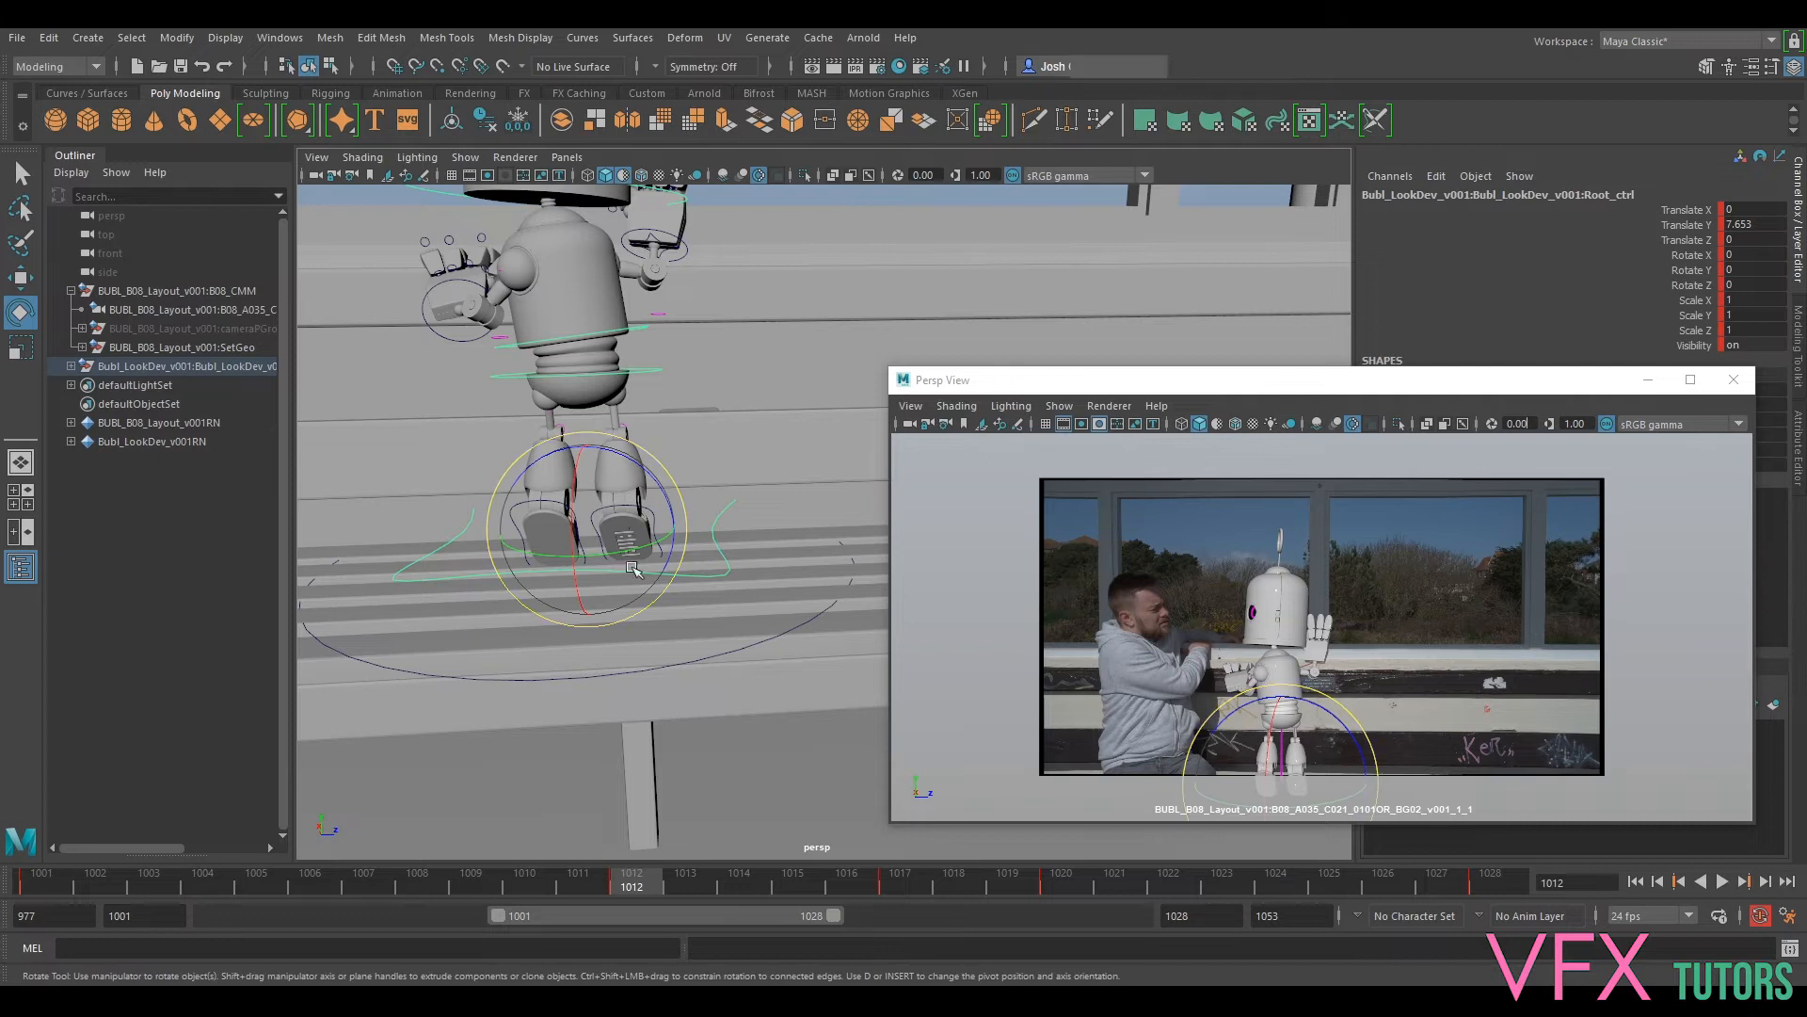
Step: At frame 1012, rotate Root_ctrl to about 0.49, 6.03, 4.66, then lower it to about 2.64 in Translate Y and key its translation
drag(610, 553, 661, 491)
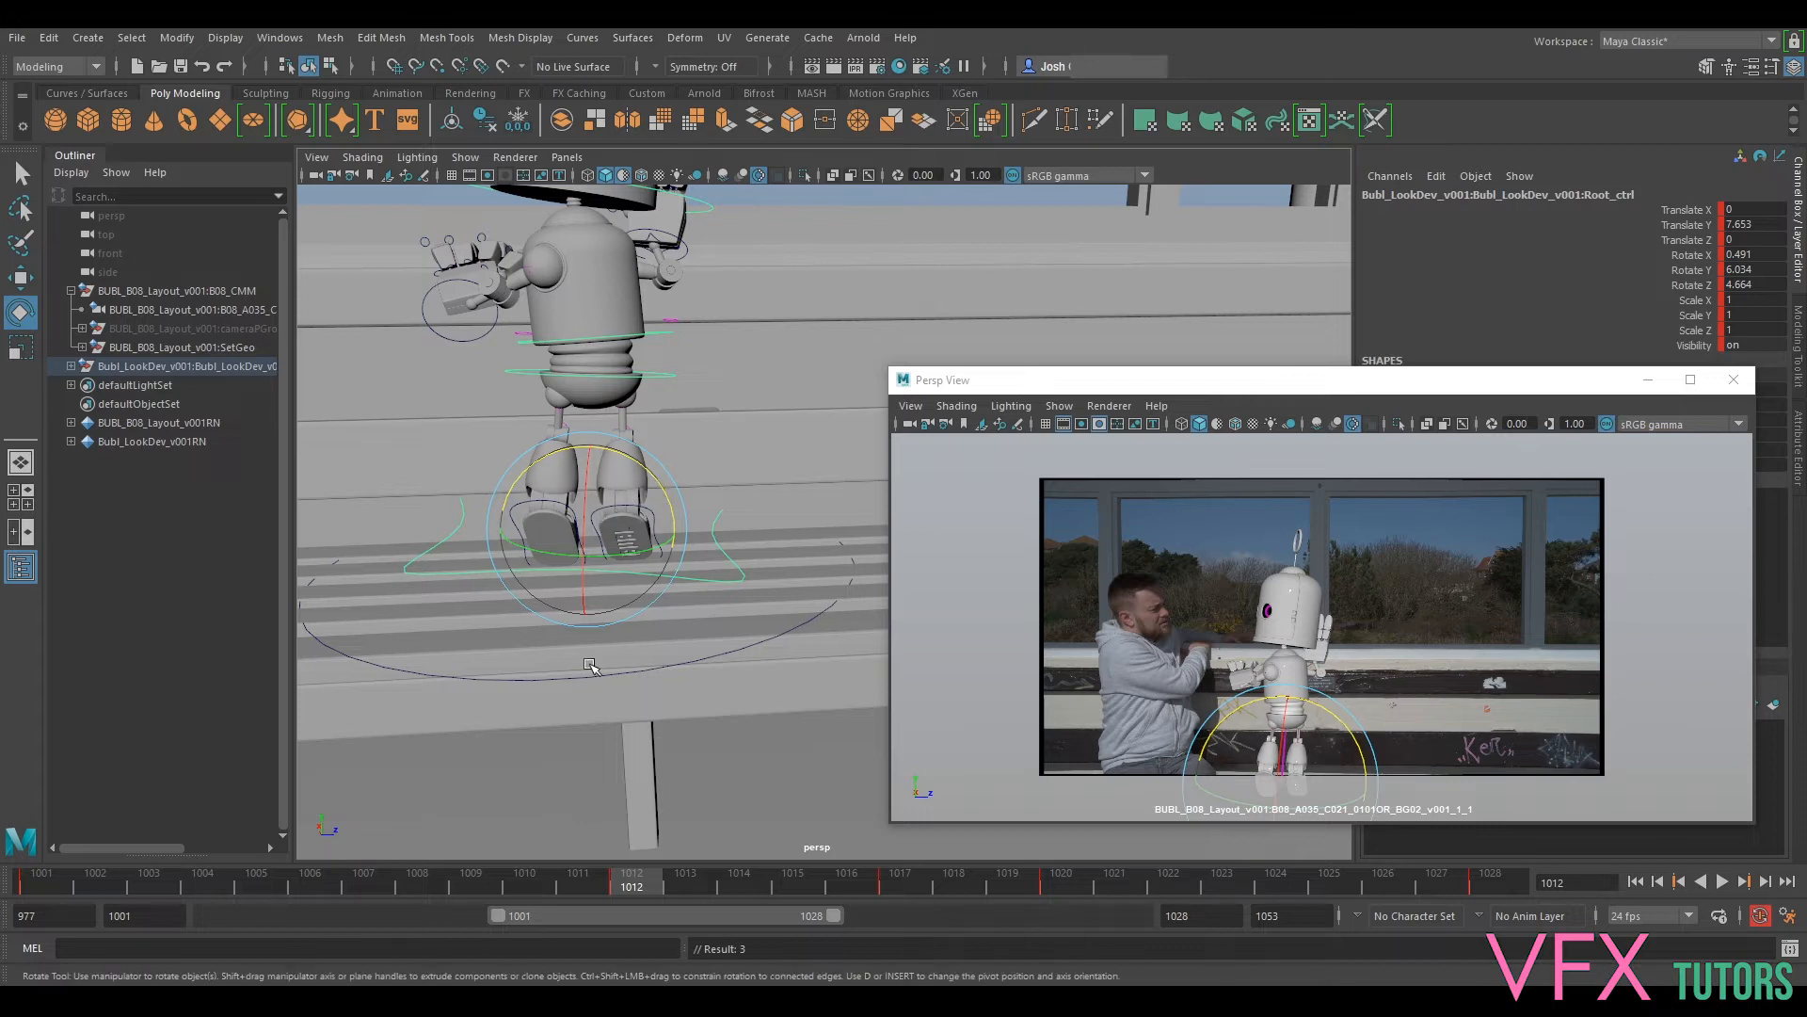
drag(646, 886, 611, 917)
key(w)
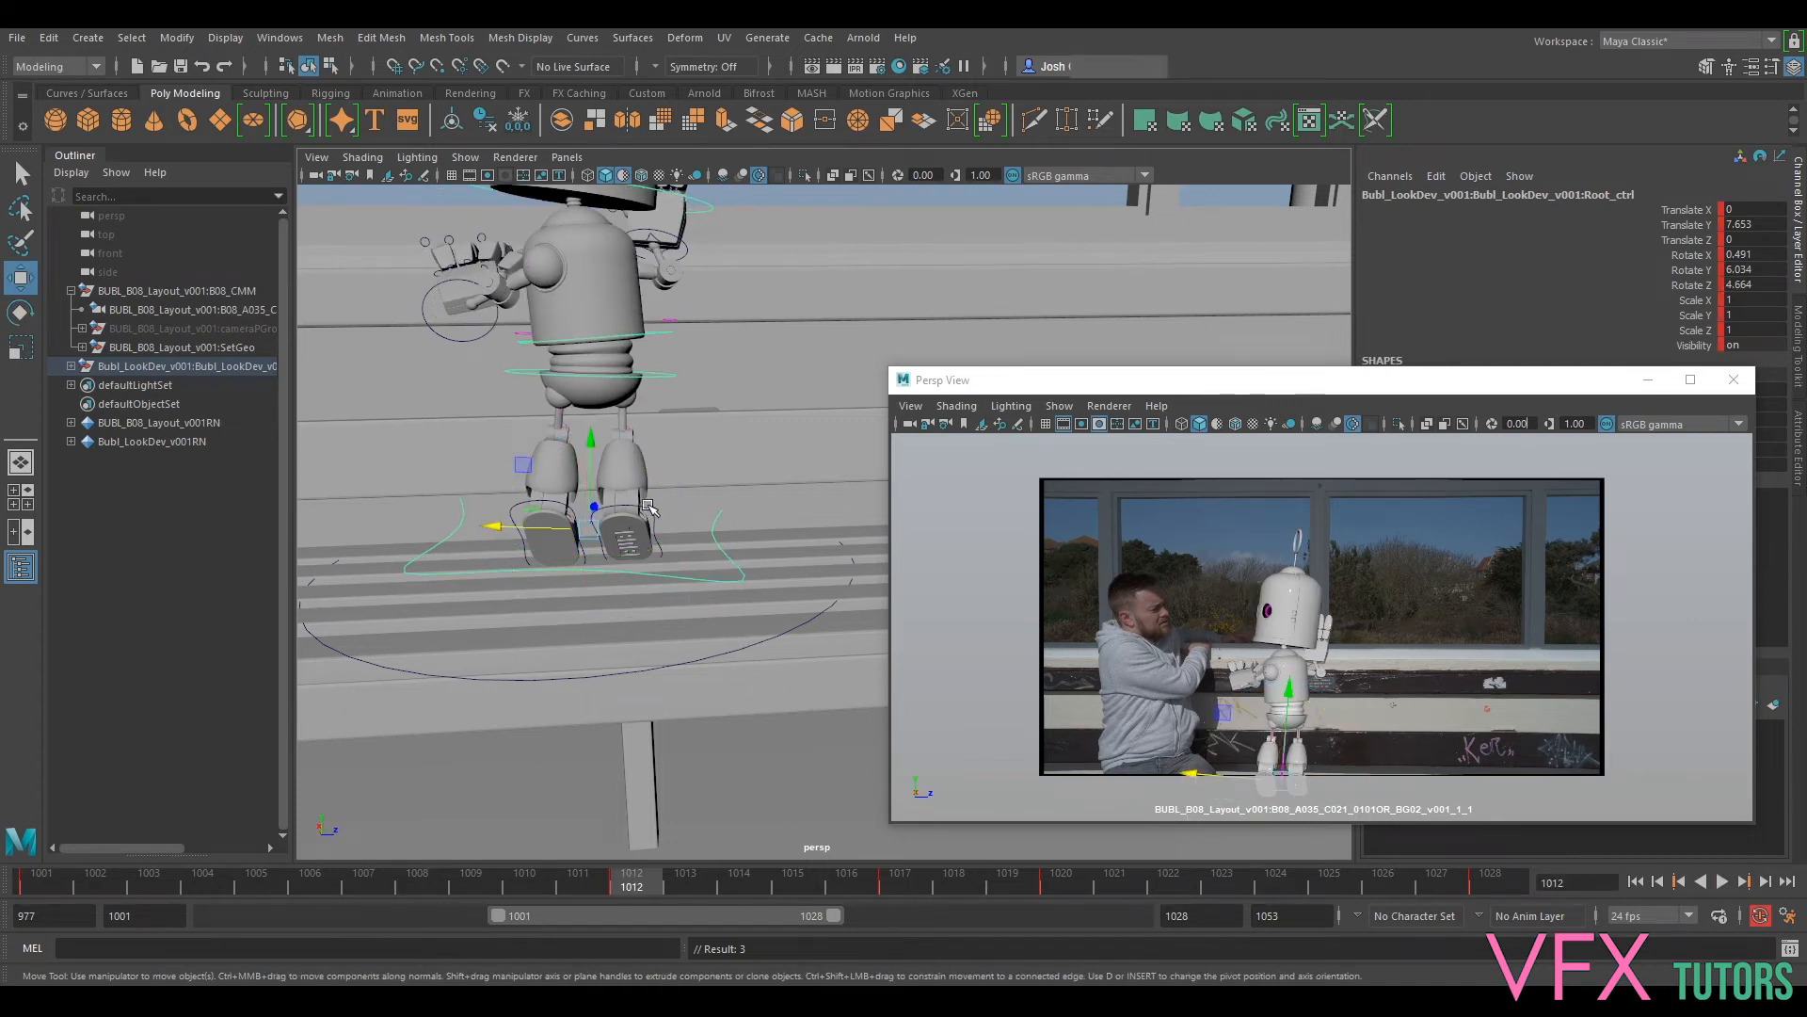
drag(595, 482, 599, 516)
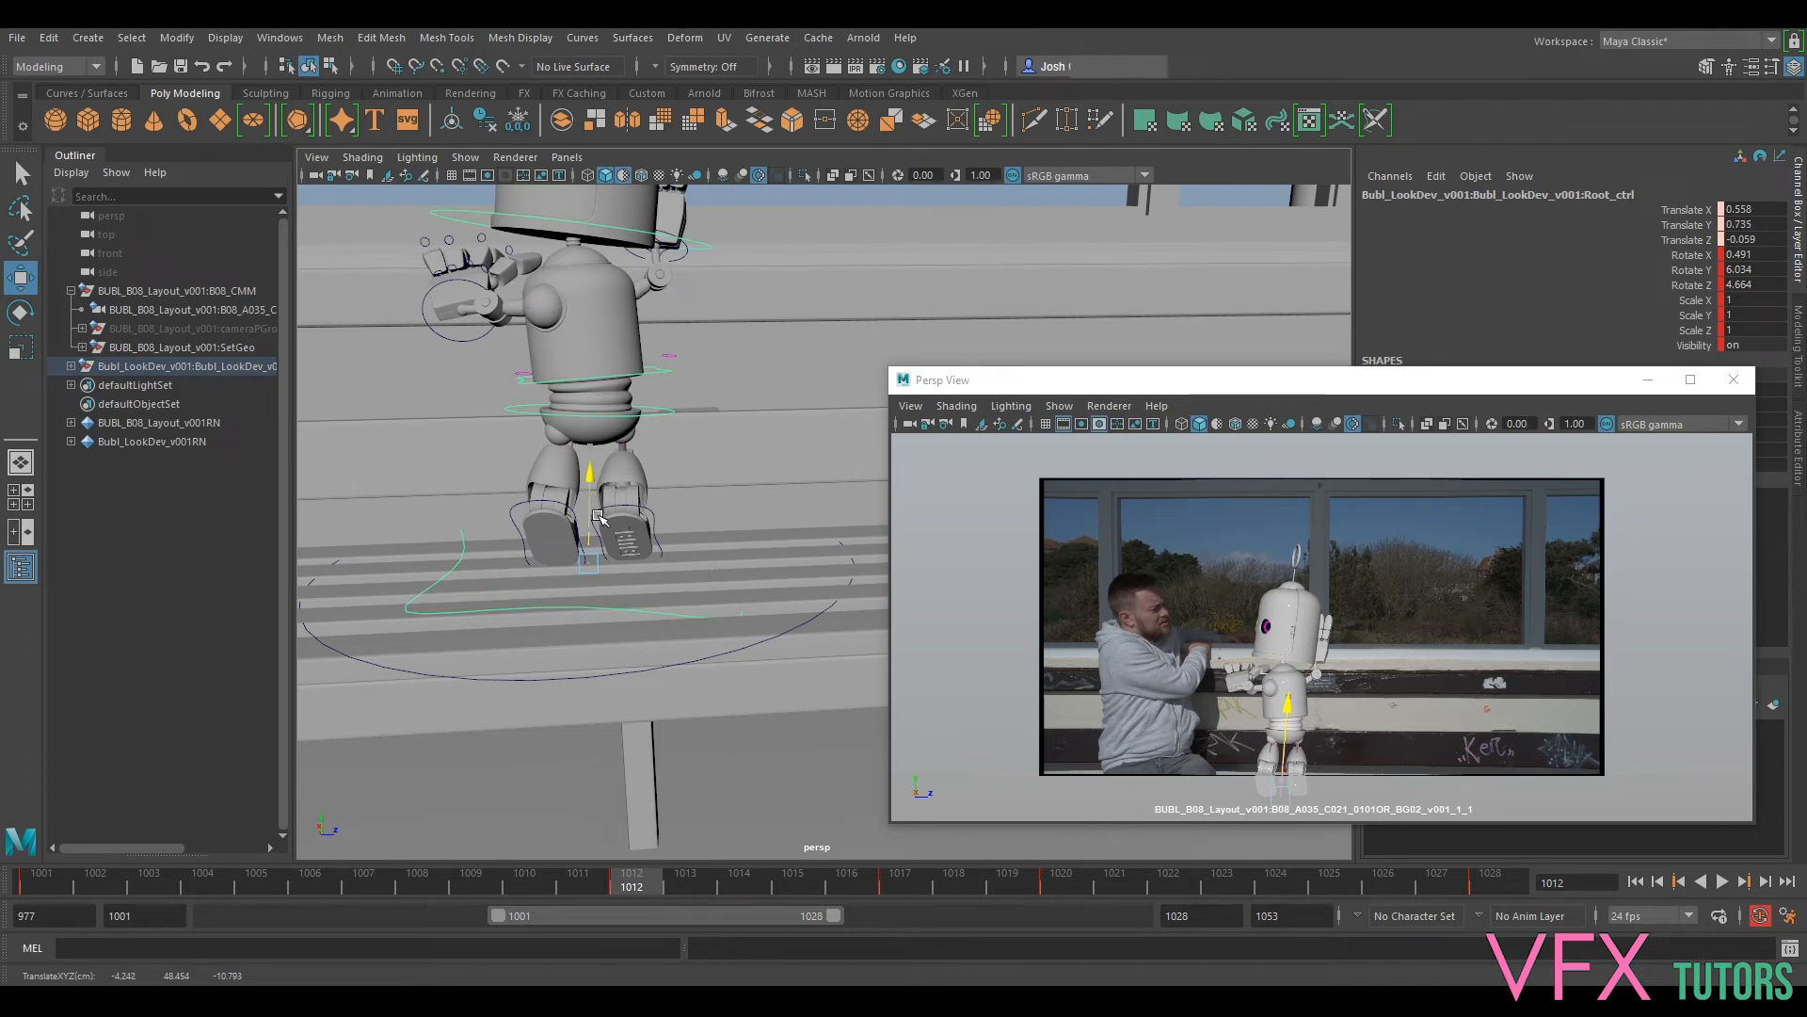
drag(599, 516, 599, 506)
key(shift+w)
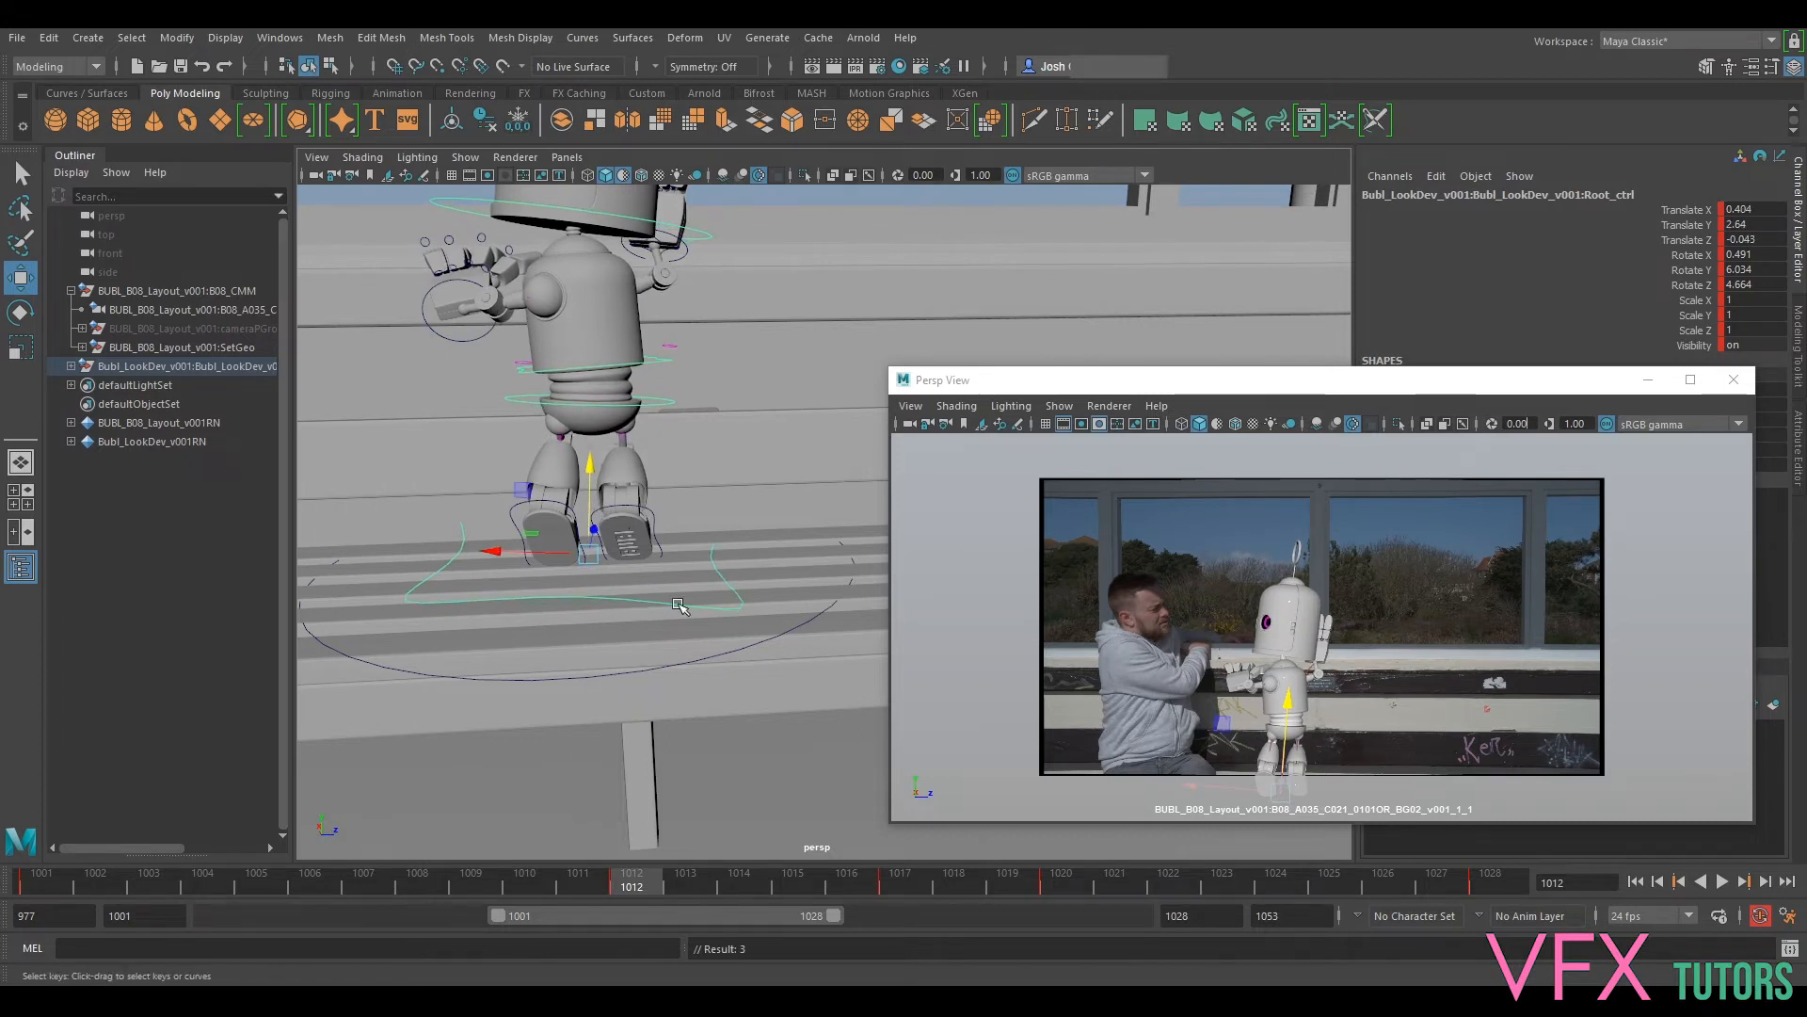
Step: Scrub and step between frames 1001 and 1012 to check Root_ctrl's lowered, rotated pose
drag(617, 886, 379, 891)
key(period)
key(period)
key(comma)
key(comma)
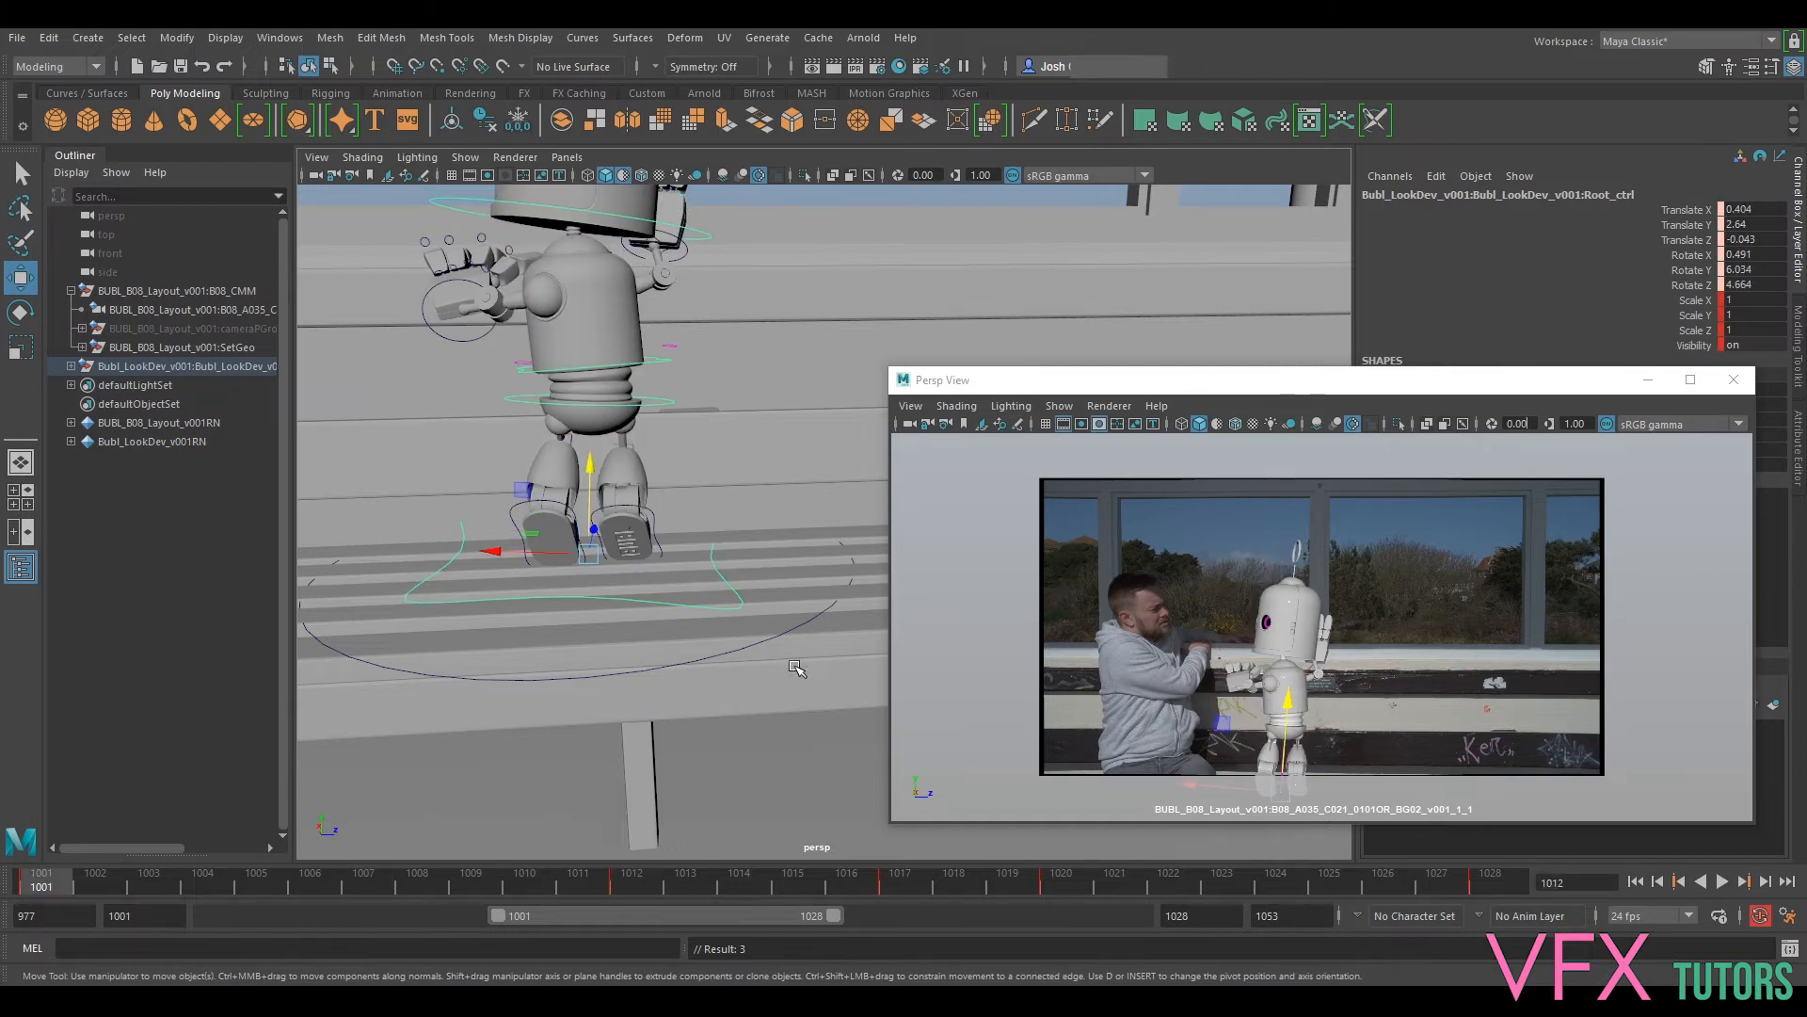
key(period)
Step: Select the robot's foot controls and key their starting pose at frame 1001
click(644, 510)
click(556, 888)
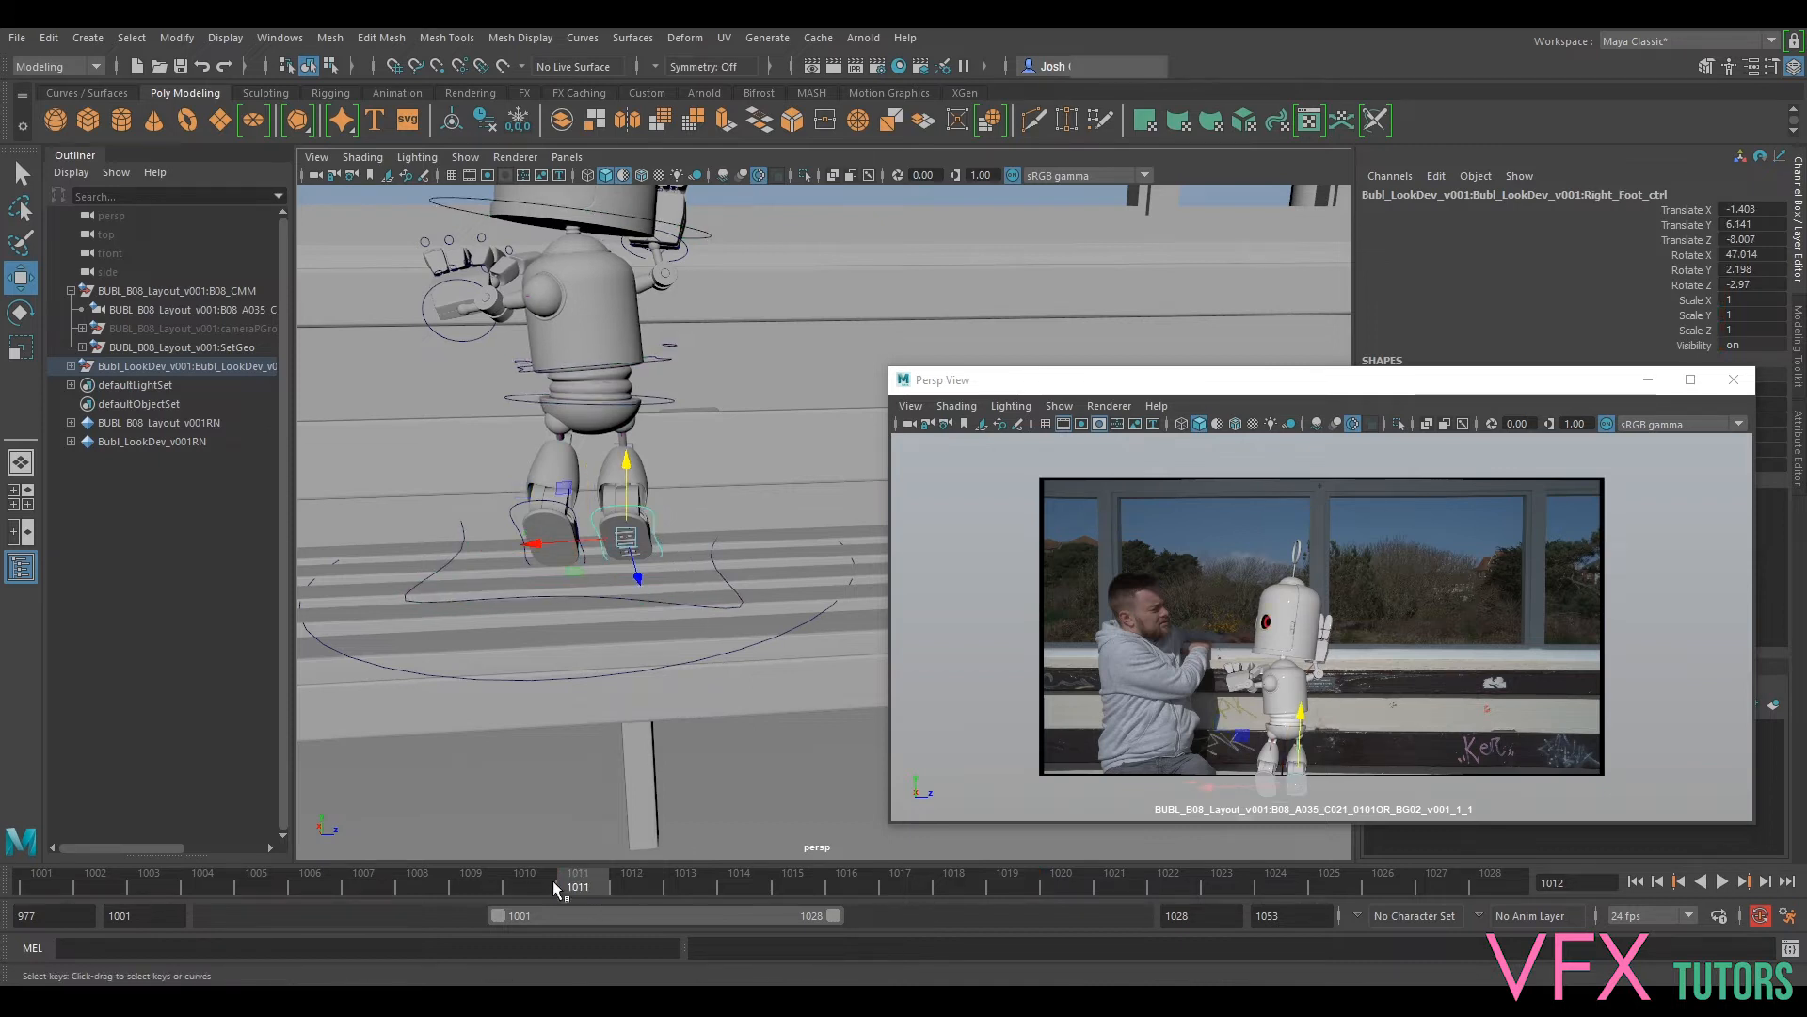
drag(554, 888, 7, 874)
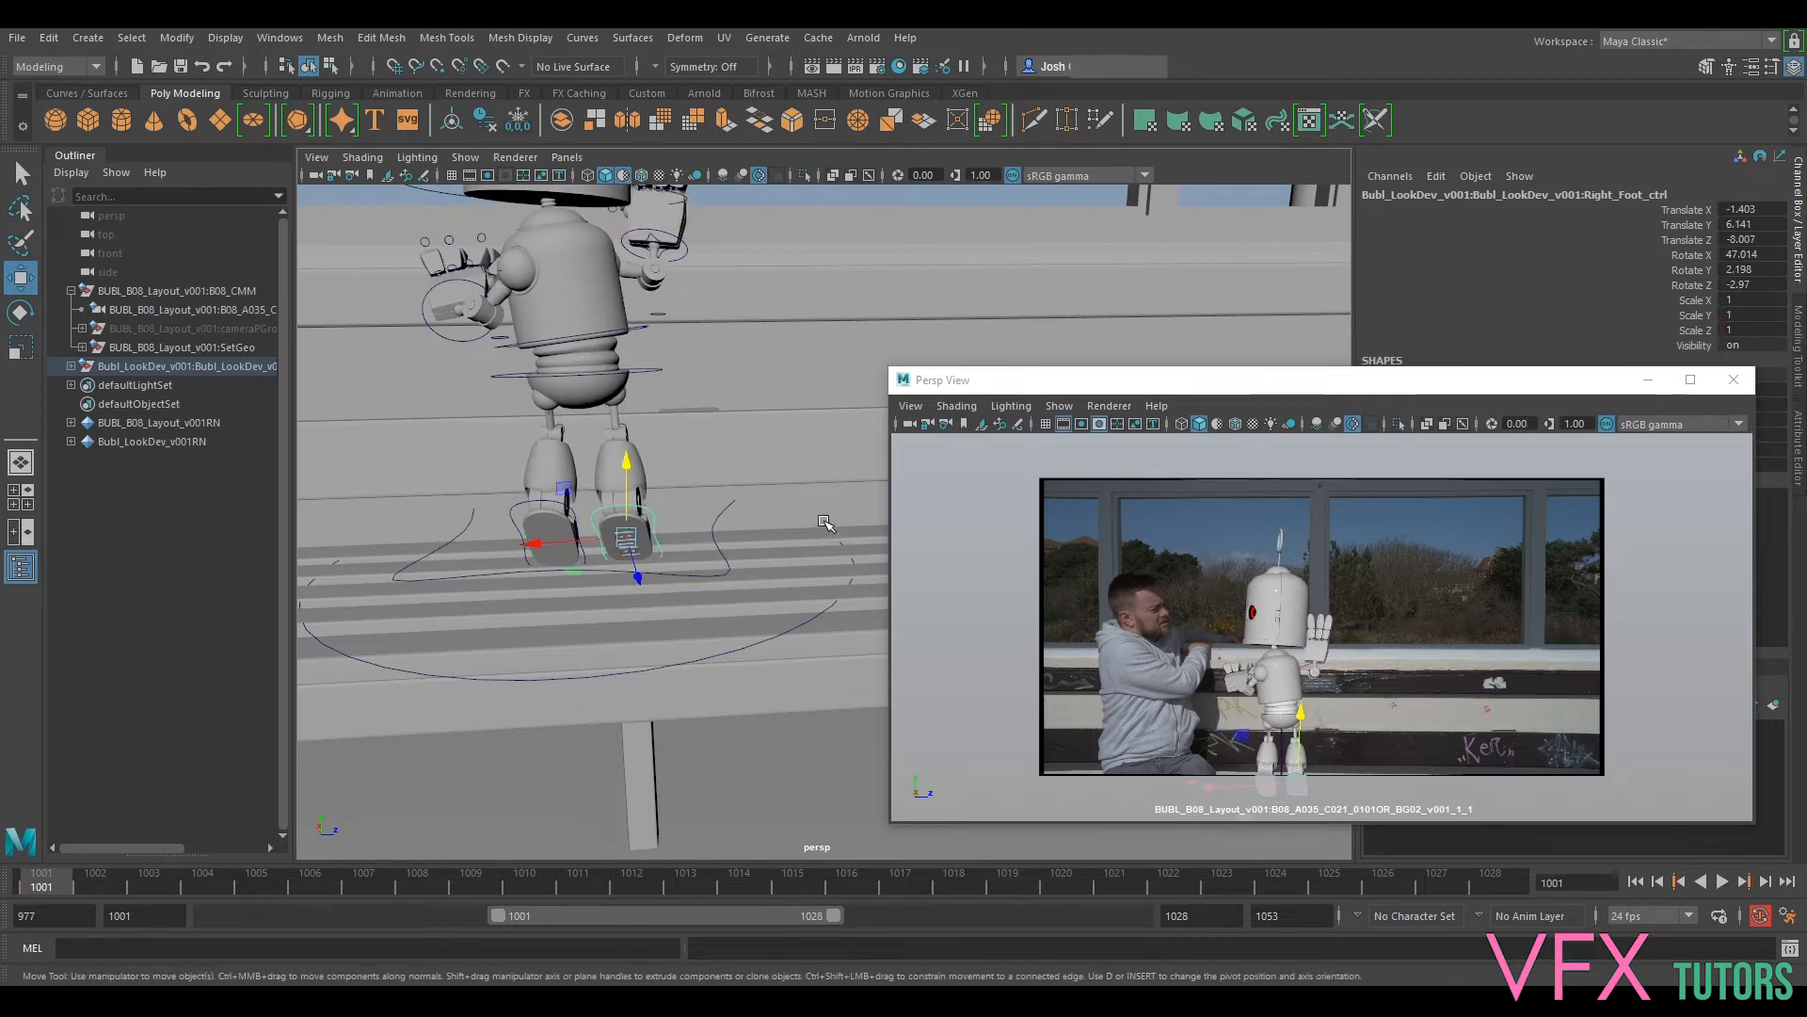
click(570, 534)
key(s)
Step: Rotate and reposition Right_Foot_ctrl at frame 1012 to suit the lowered body pose
drag(50, 891, 470, 888)
click(724, 603)
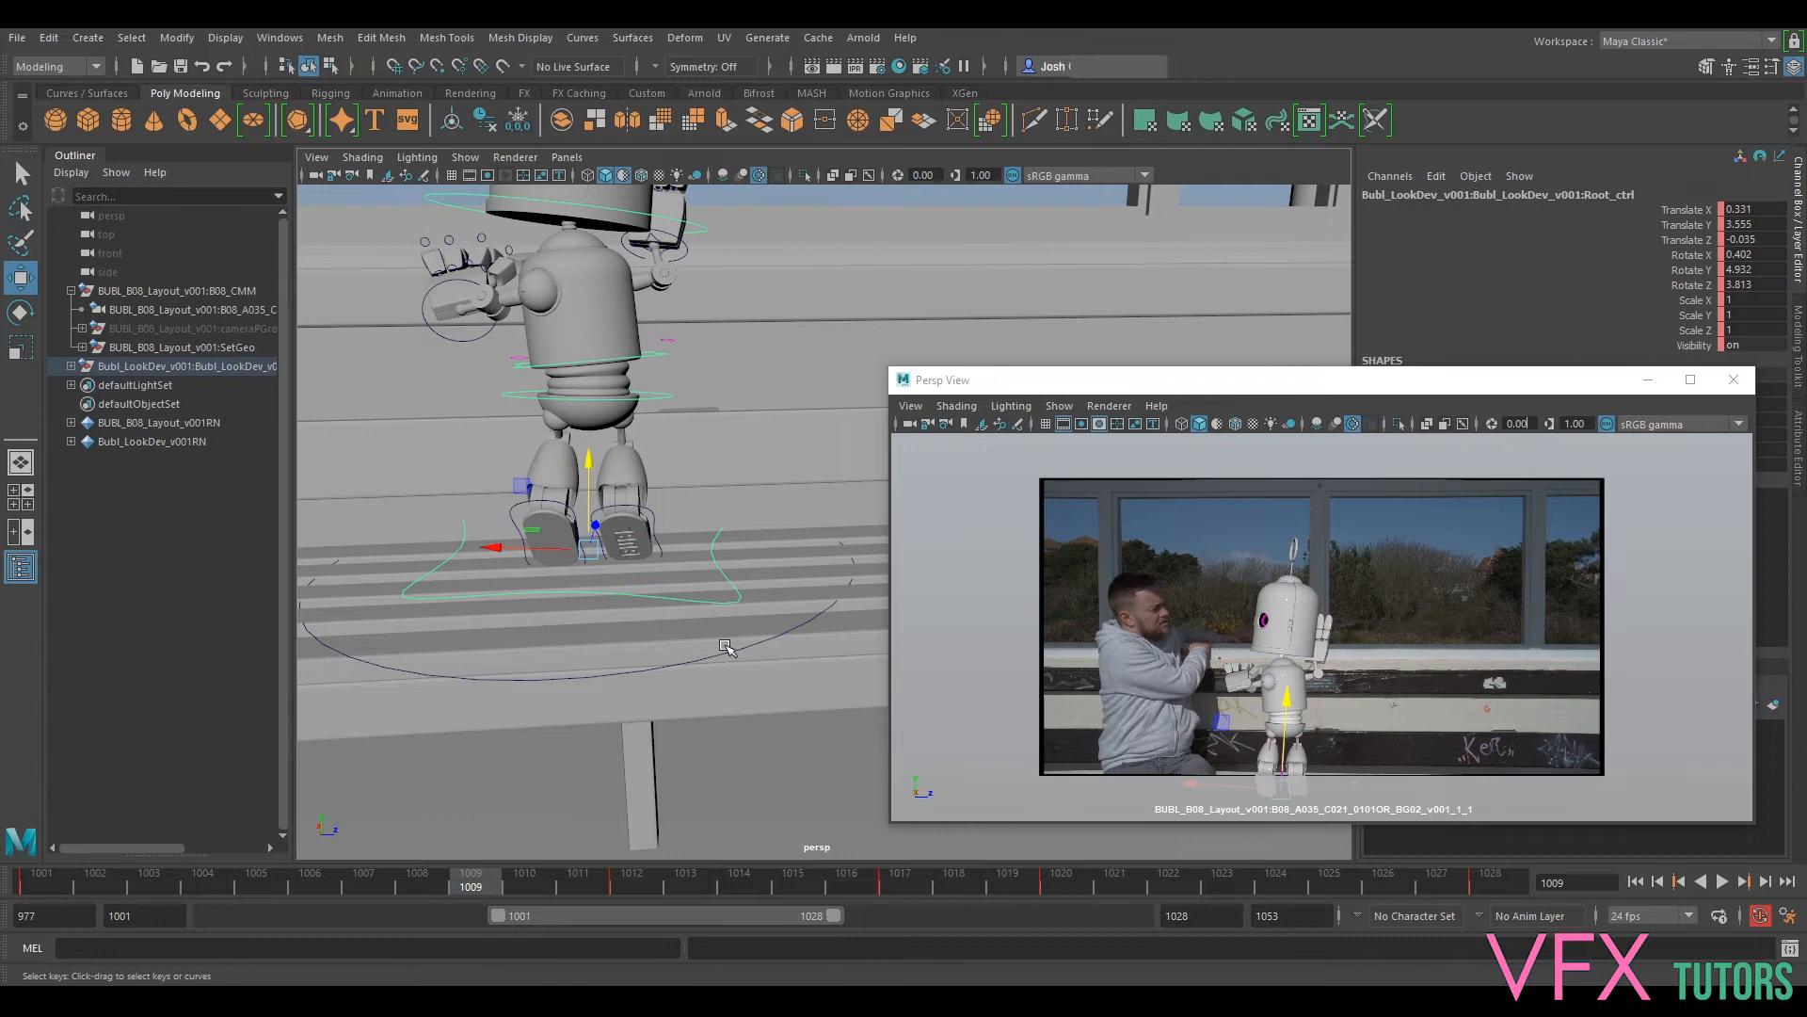
key(period)
click(646, 508)
key(e)
mouse_move(617, 538)
mouse_down()
mouse_move(645, 596)
mouse_move(621, 548)
mouse_up()
alt+drag(724, 591, 654, 525)
key(w)
drag(704, 470, 747, 481)
Step: Refine the foot placement at frame 1012 from a side angle, repositioning Left_Foot_ctrl to suit the lowered body
alt+drag(852, 511, 697, 503)
key(e)
key(w)
click(698, 458)
key(e)
key(w)
drag(608, 414, 602, 481)
key(e)
Step: Return to frame 1001 and key Left_hand_ctrl in its starting pose
drag(582, 881, 99, 876)
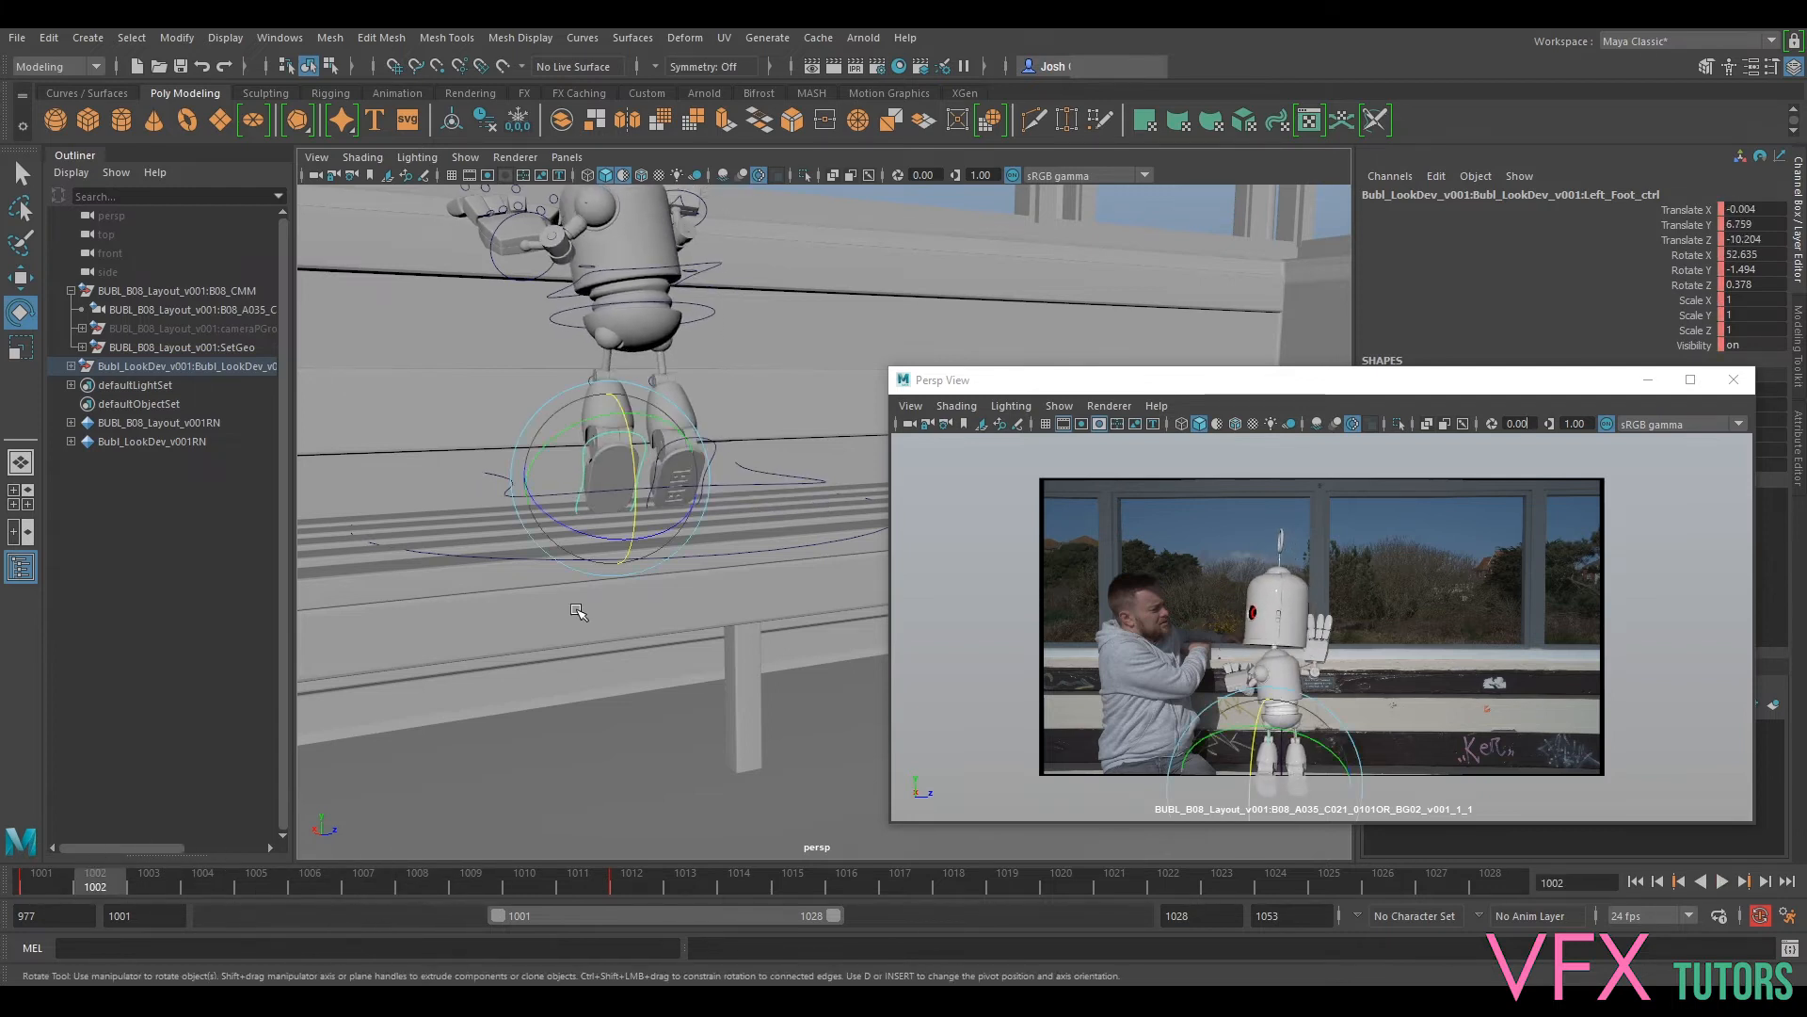
key(alt+comma)
click(491, 260)
key(s)
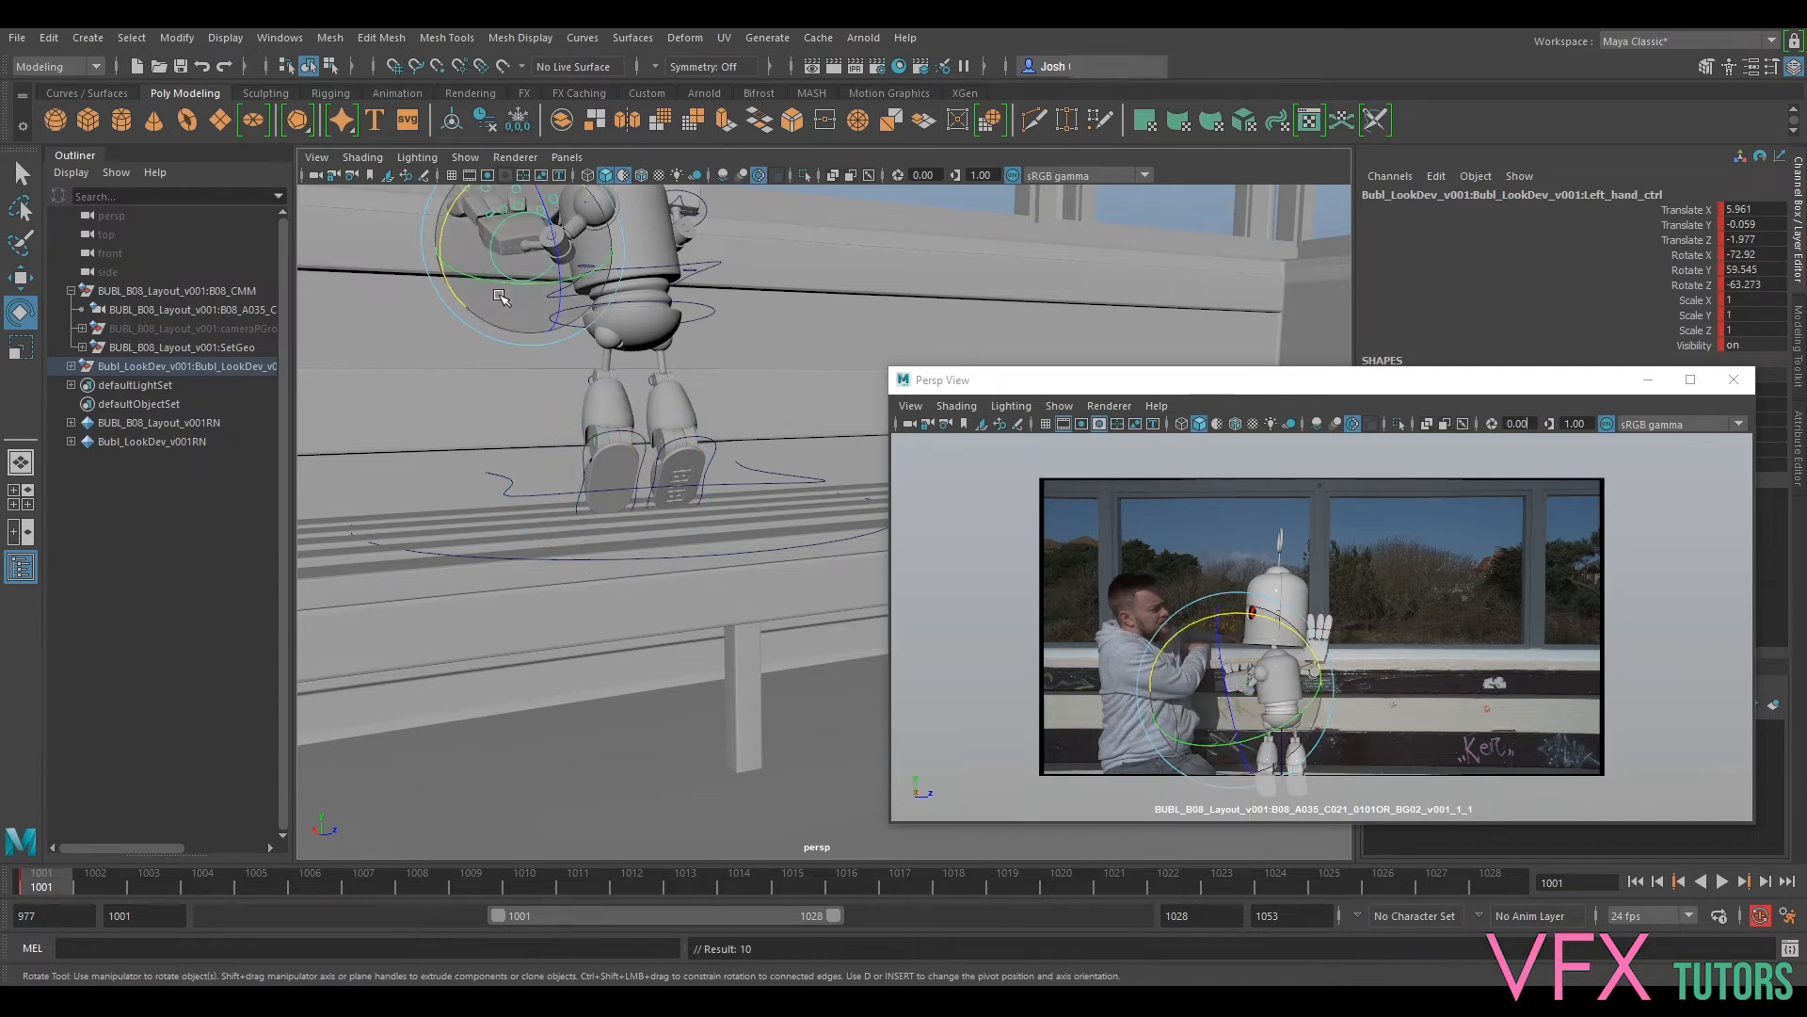
Step: Key Left_hand_ctrl at frame 1012, lowered to about 8.87, -4.01, -6.10 and rotated to about -65, 56, -25, then preview the motion
click(753, 488)
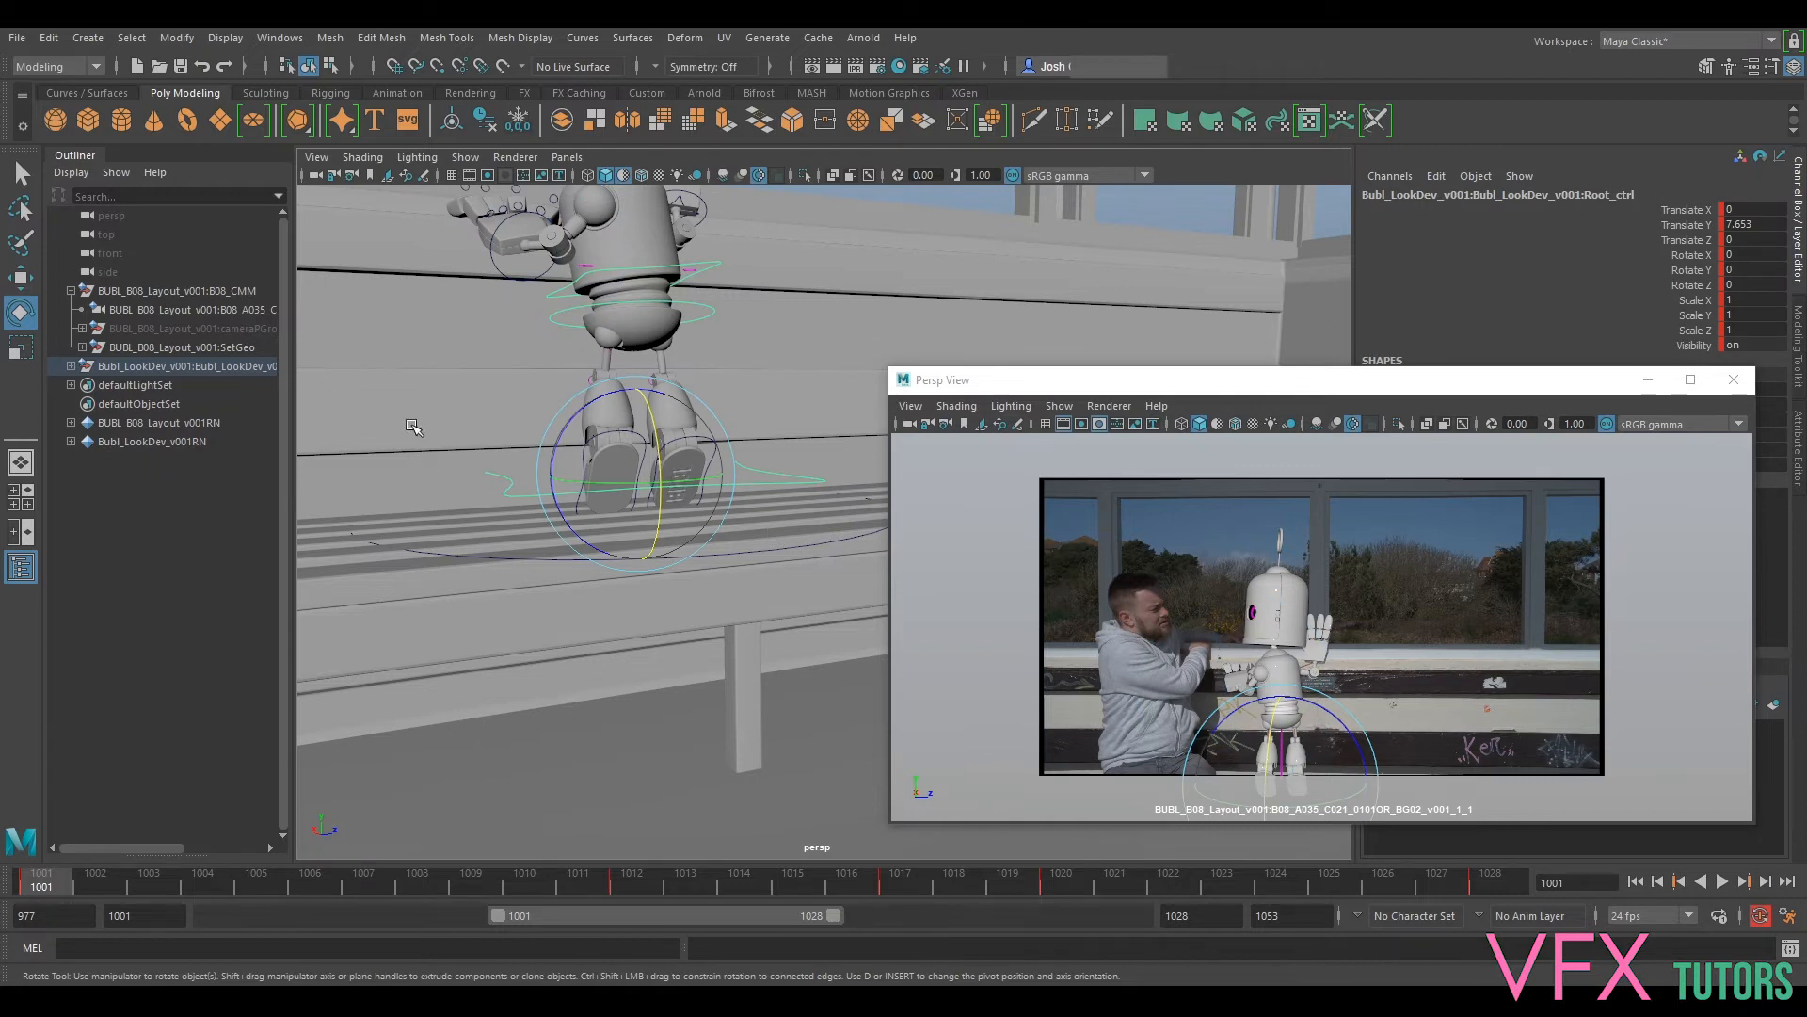
key(period)
alt+drag(760, 349, 432, 323)
click(463, 333)
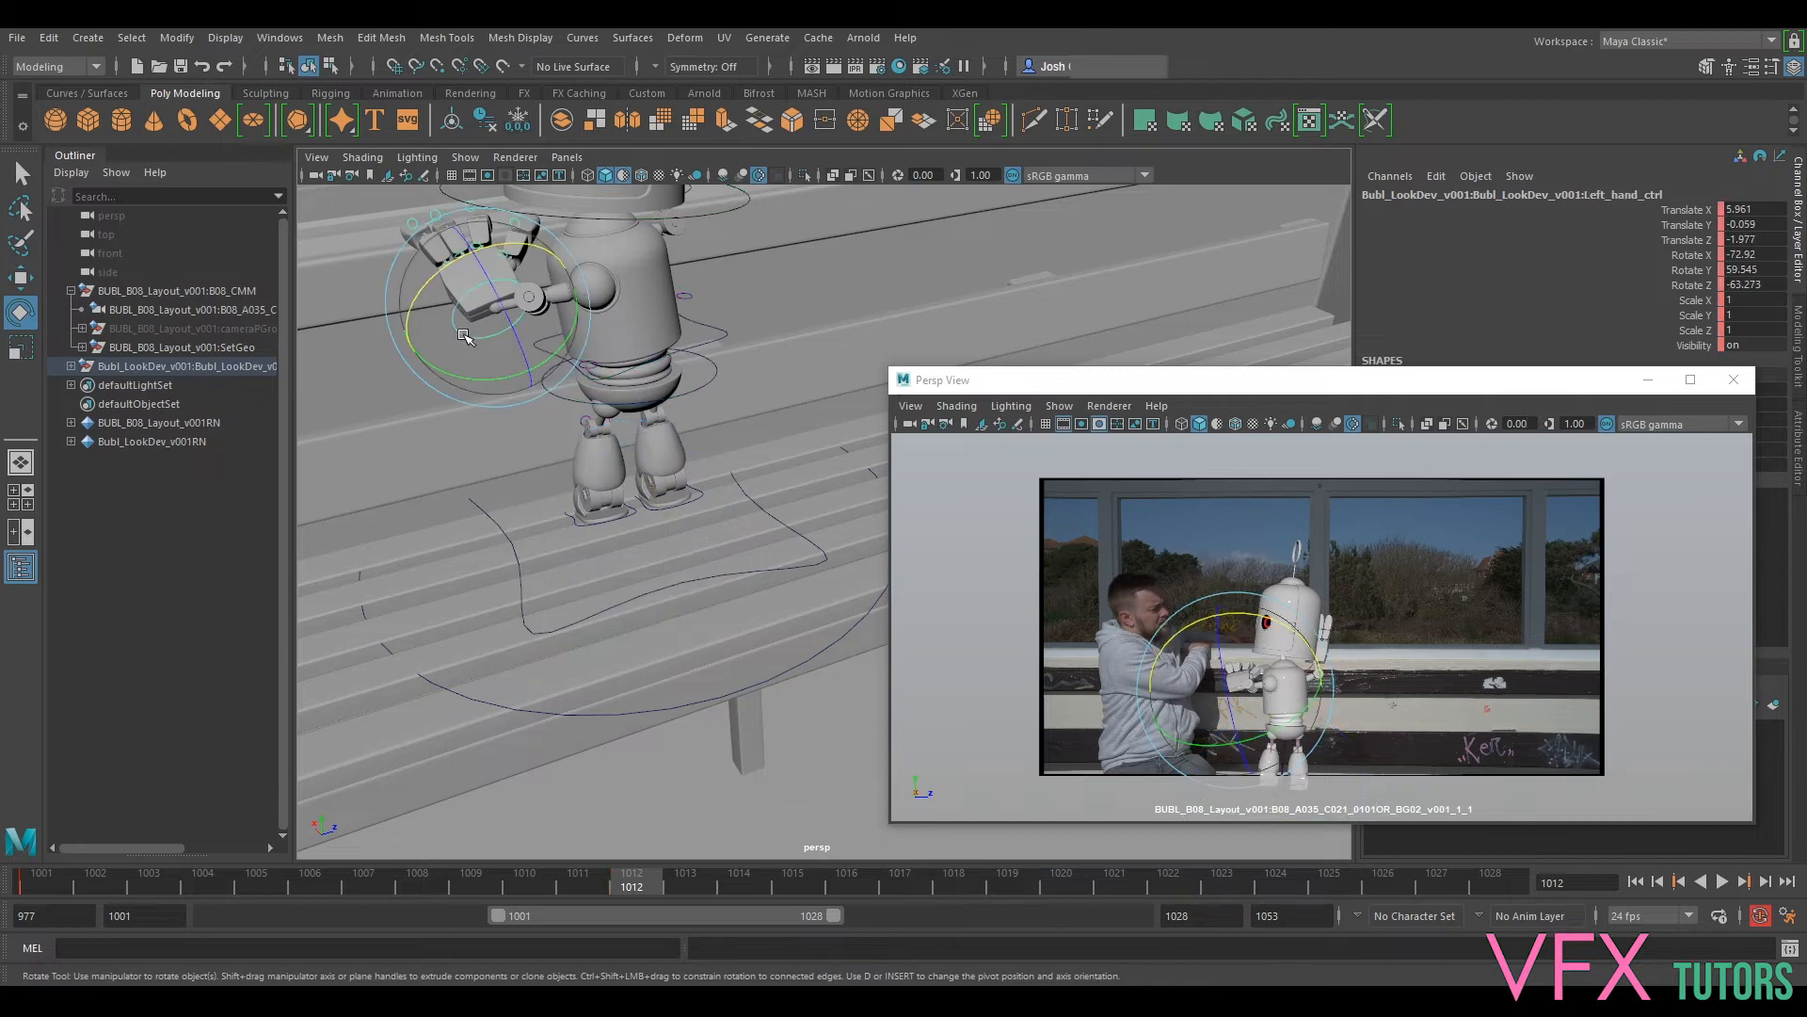
key(s)
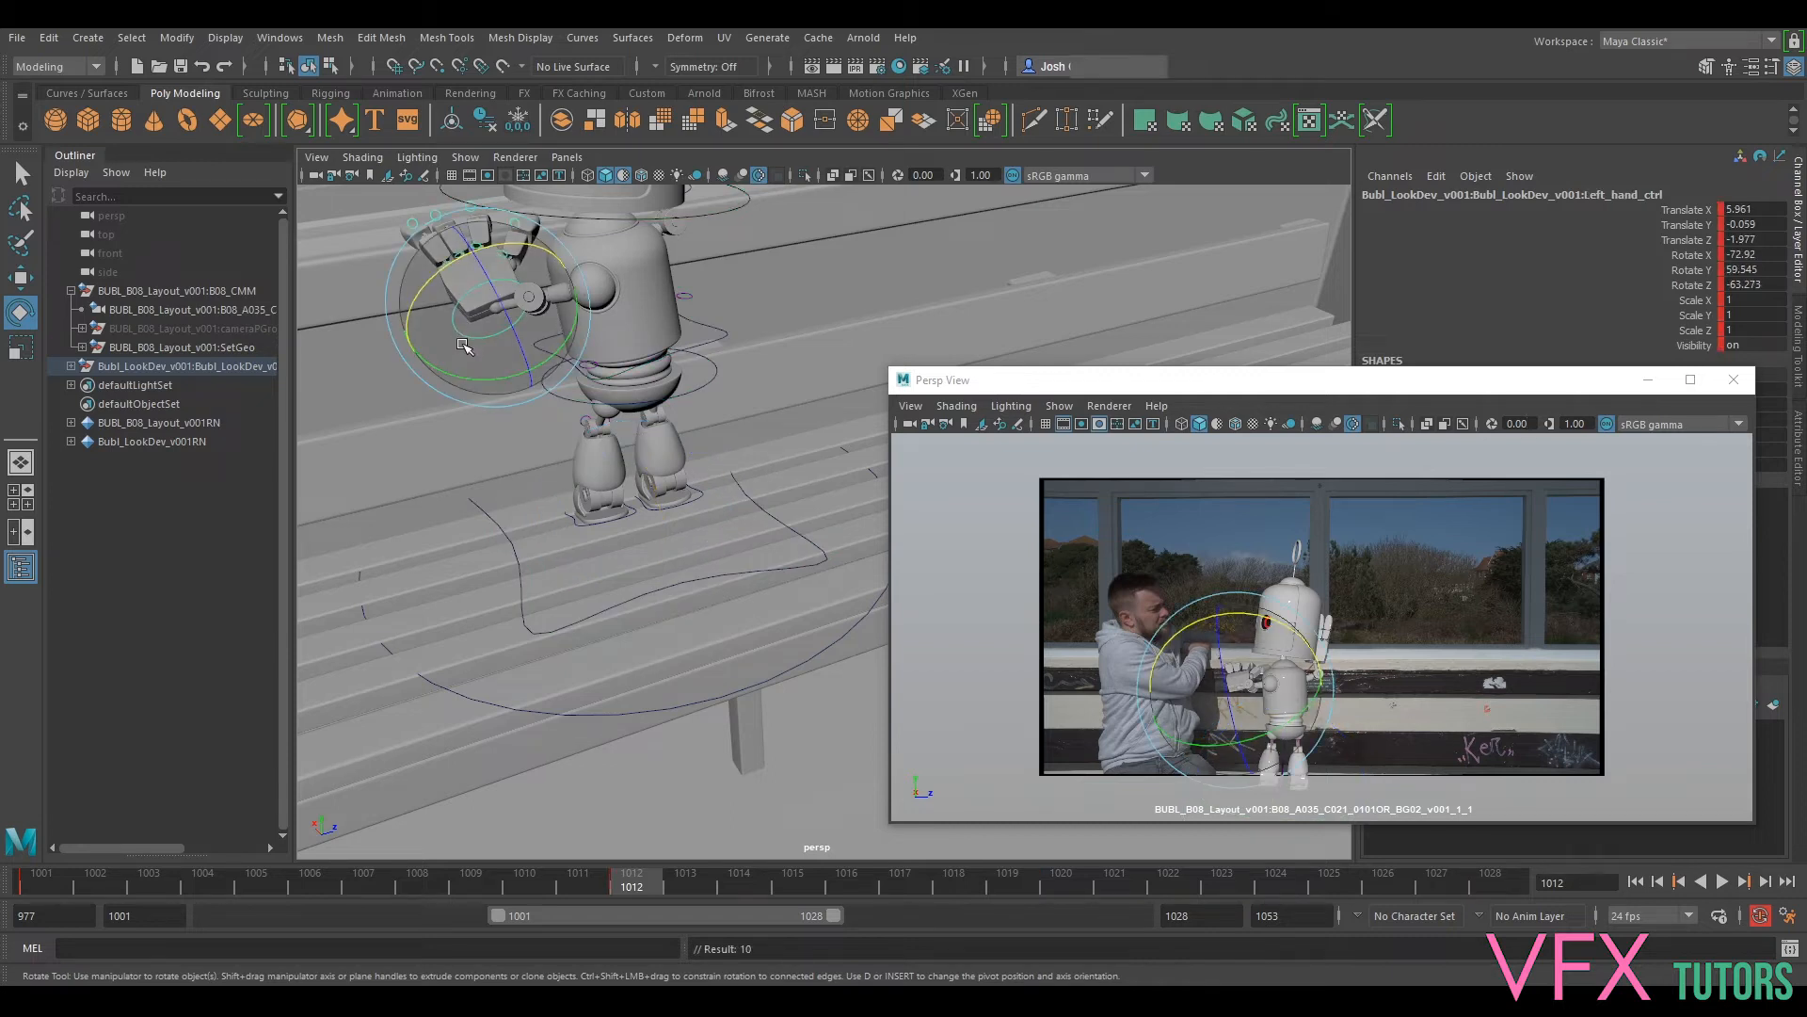
mouse_move(480, 345)
mouse_down()
mouse_move(544, 355)
mouse_move(504, 322)
mouse_move(570, 341)
mouse_move(450, 347)
mouse_move(466, 371)
mouse_up()
key(w)
key(e)
drag(631, 873, 301, 923)
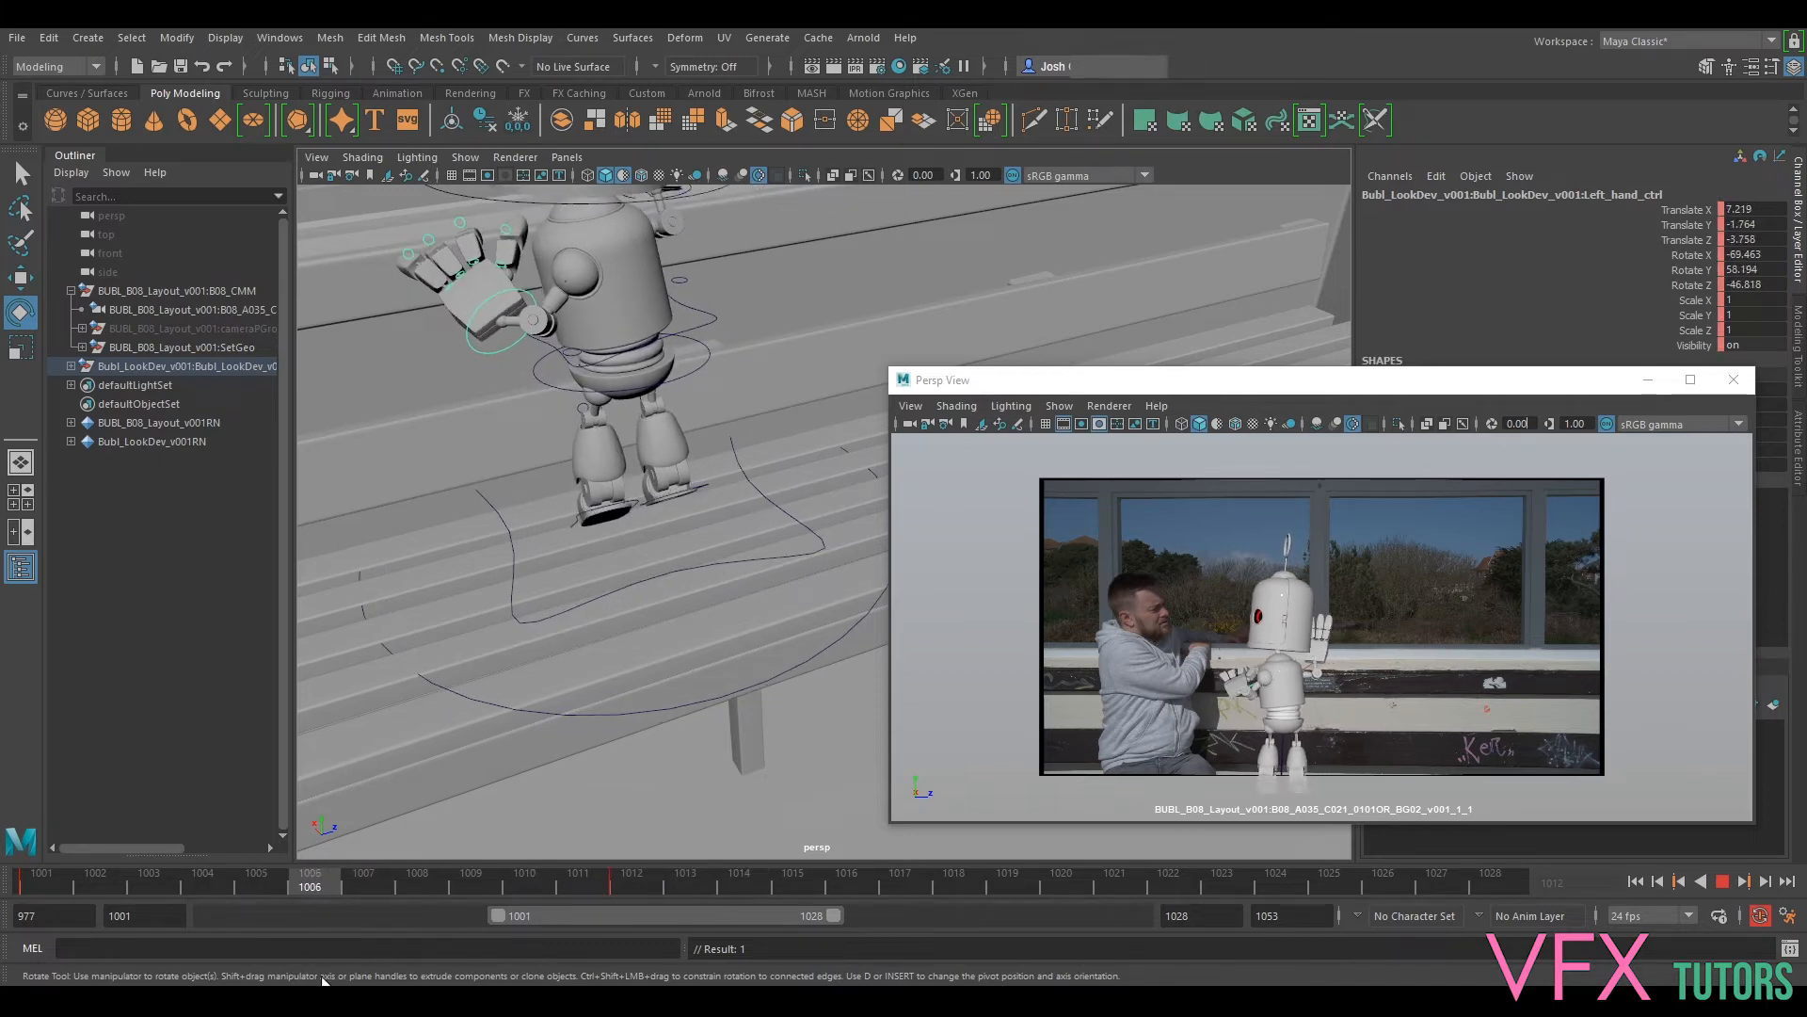
key(Escape)
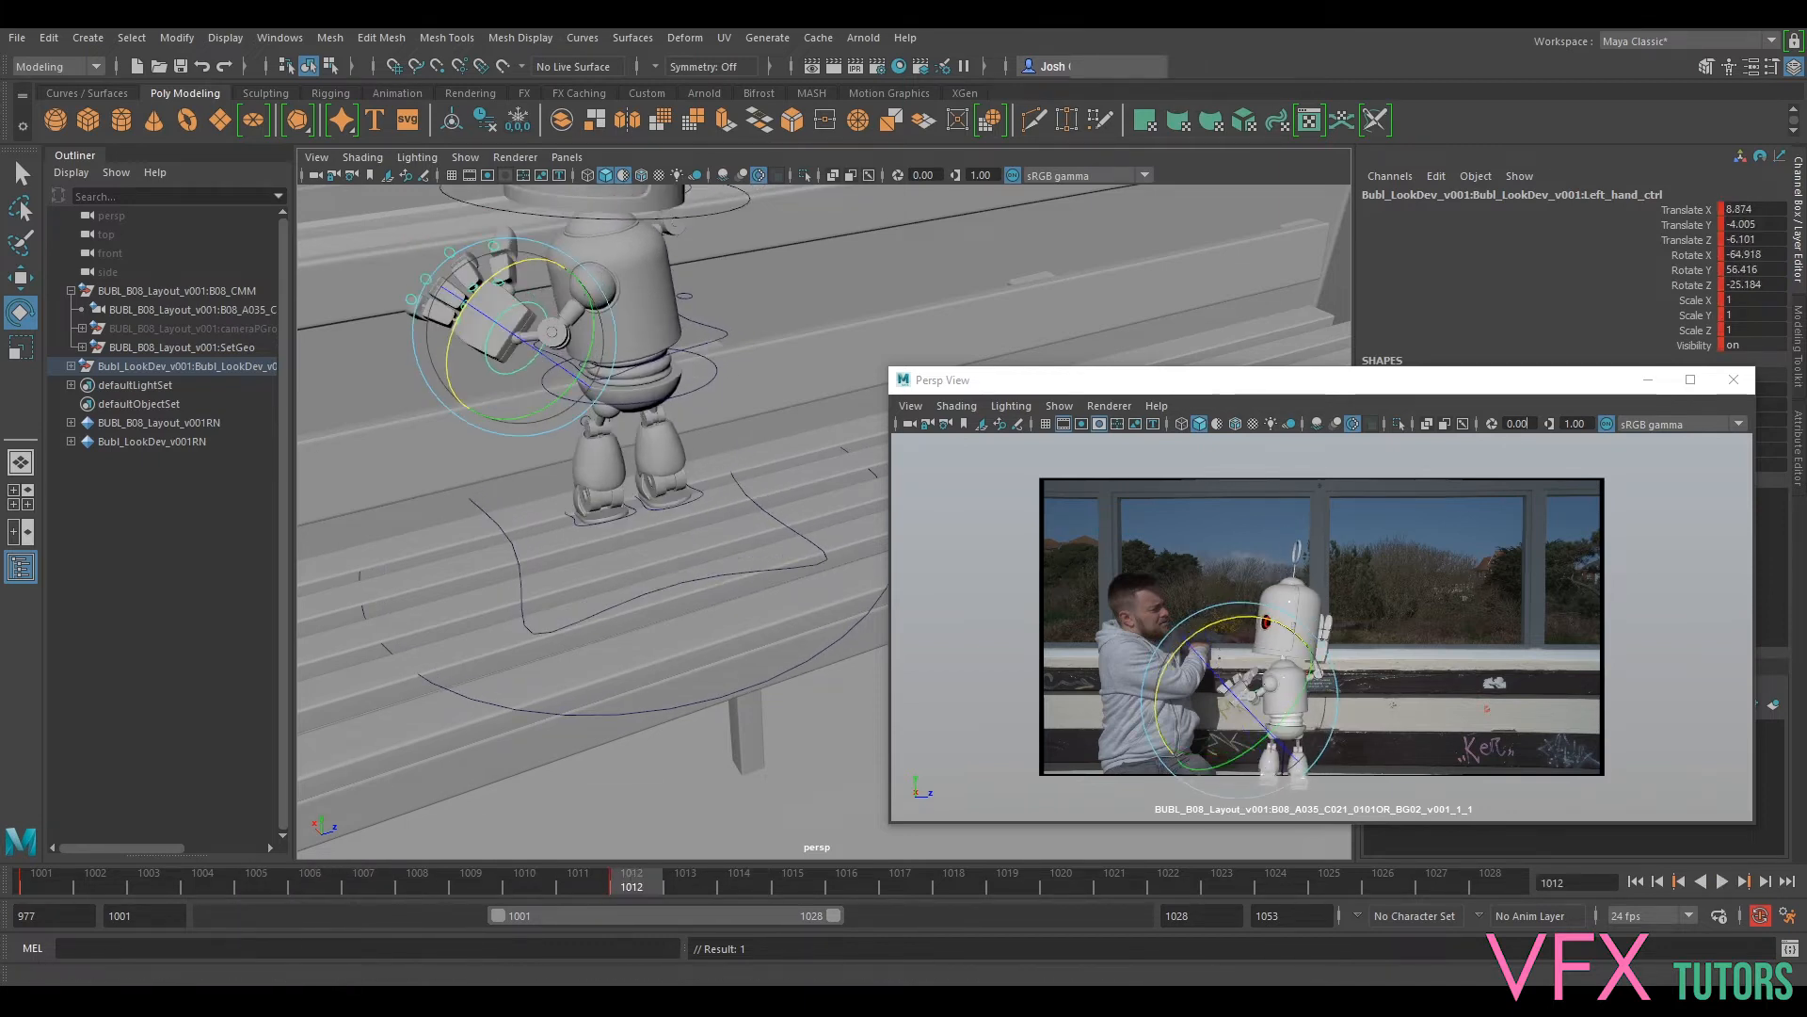
alt+drag(849, 298, 750, 444)
click(644, 405)
click(667, 421)
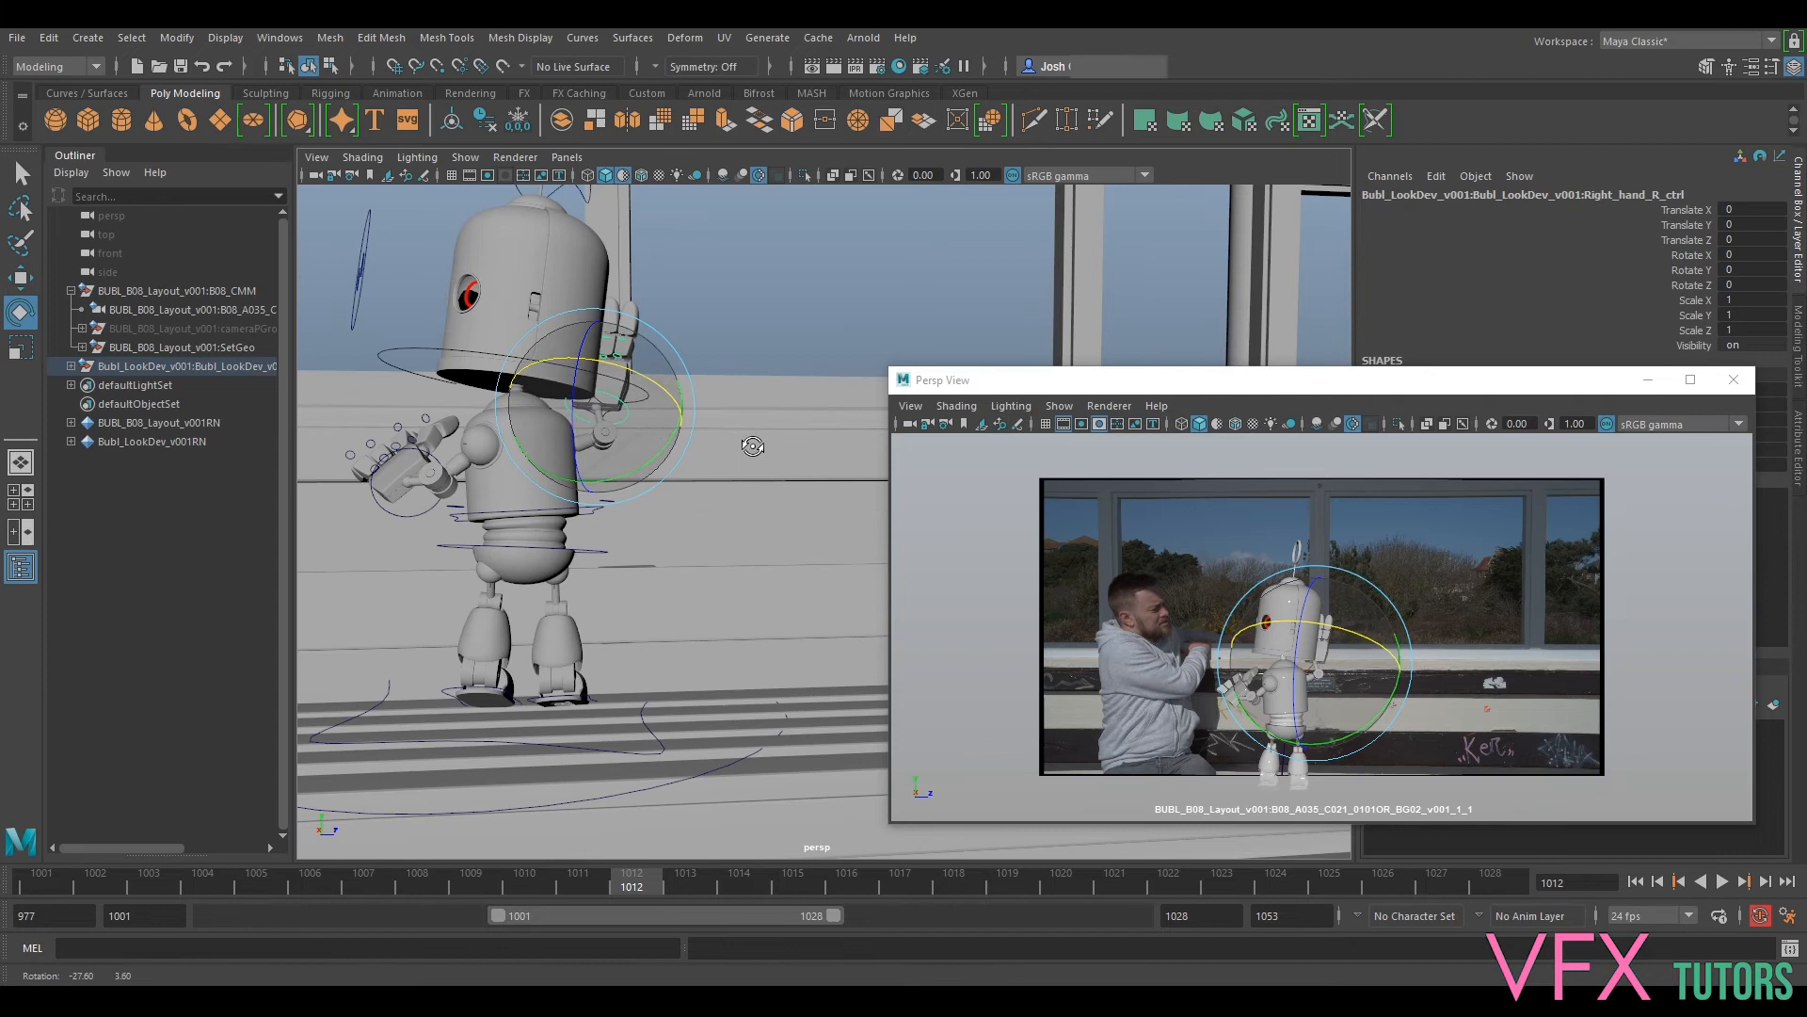
key(w)
drag(583, 405, 592, 415)
key(ctrl+z)
Step: Try lowering Right_hand_T_ctrl at frame 1012 and shifting it to about 5.94, 7.87, 13.58
scroll(678, 382, up, 4)
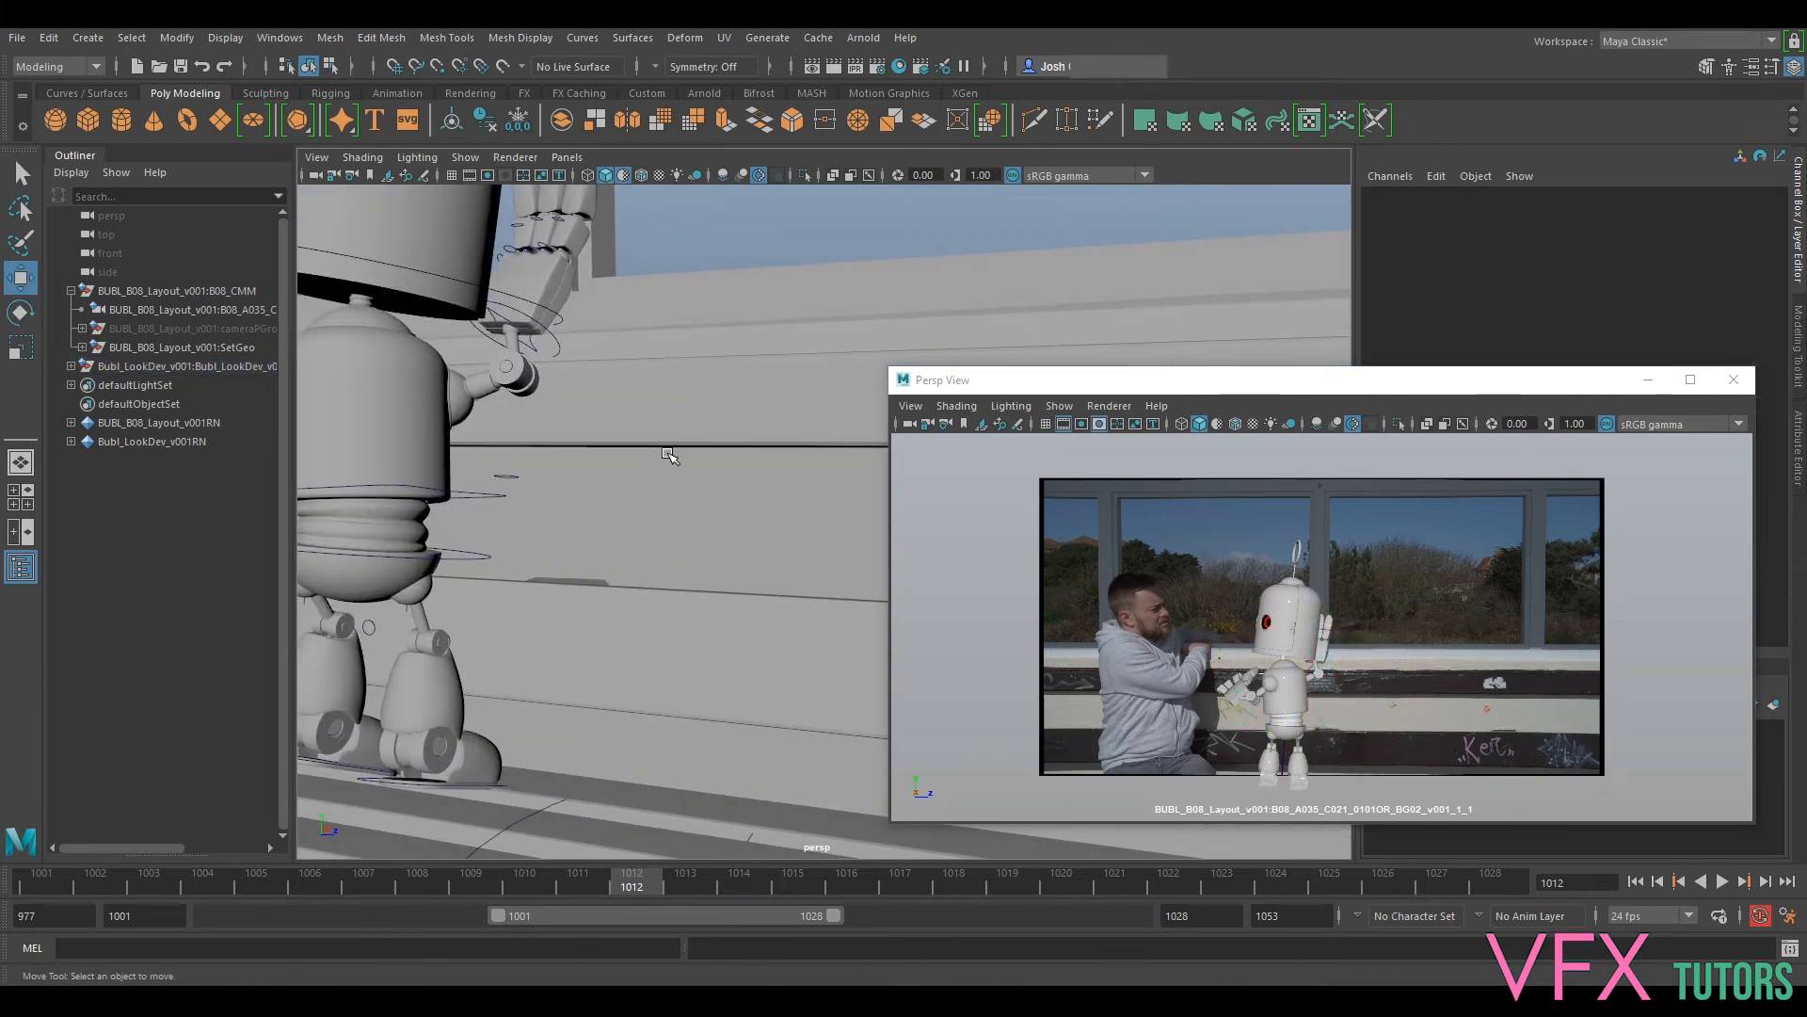
alt+middle_drag(669, 456, 854, 525)
scroll(853, 525, up, 3)
alt+drag(696, 513, 666, 438)
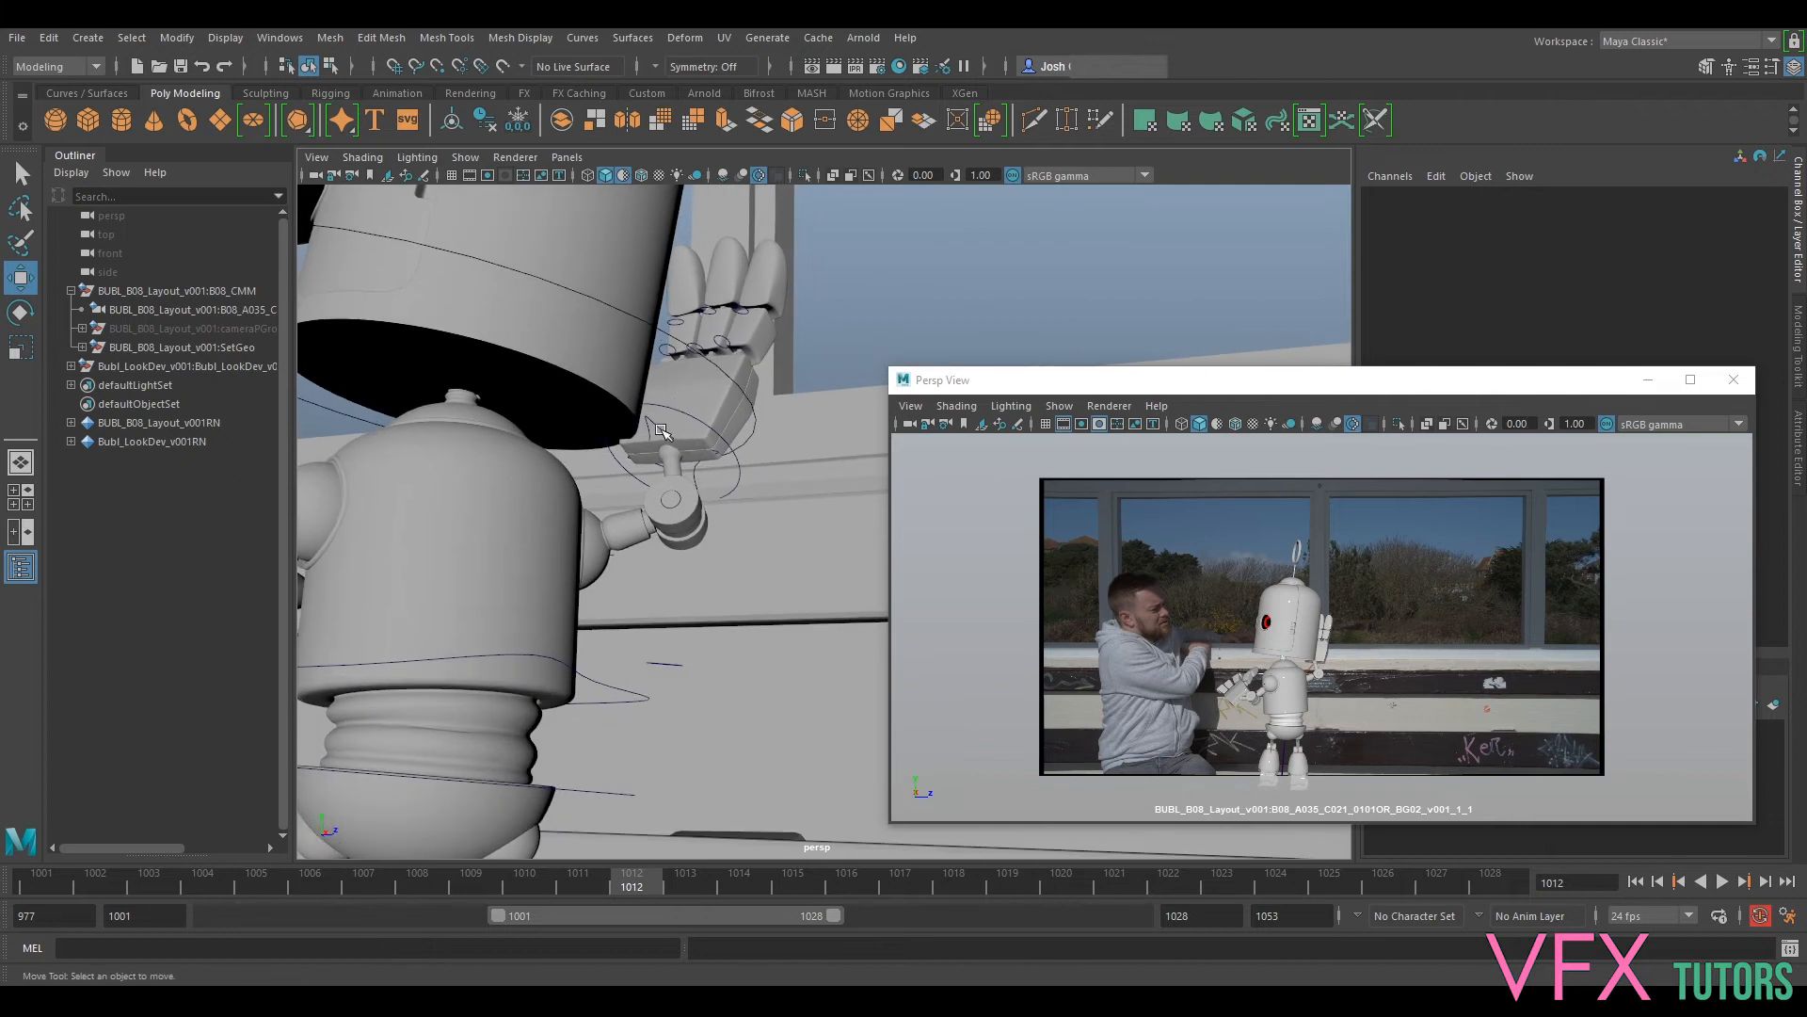
click(663, 431)
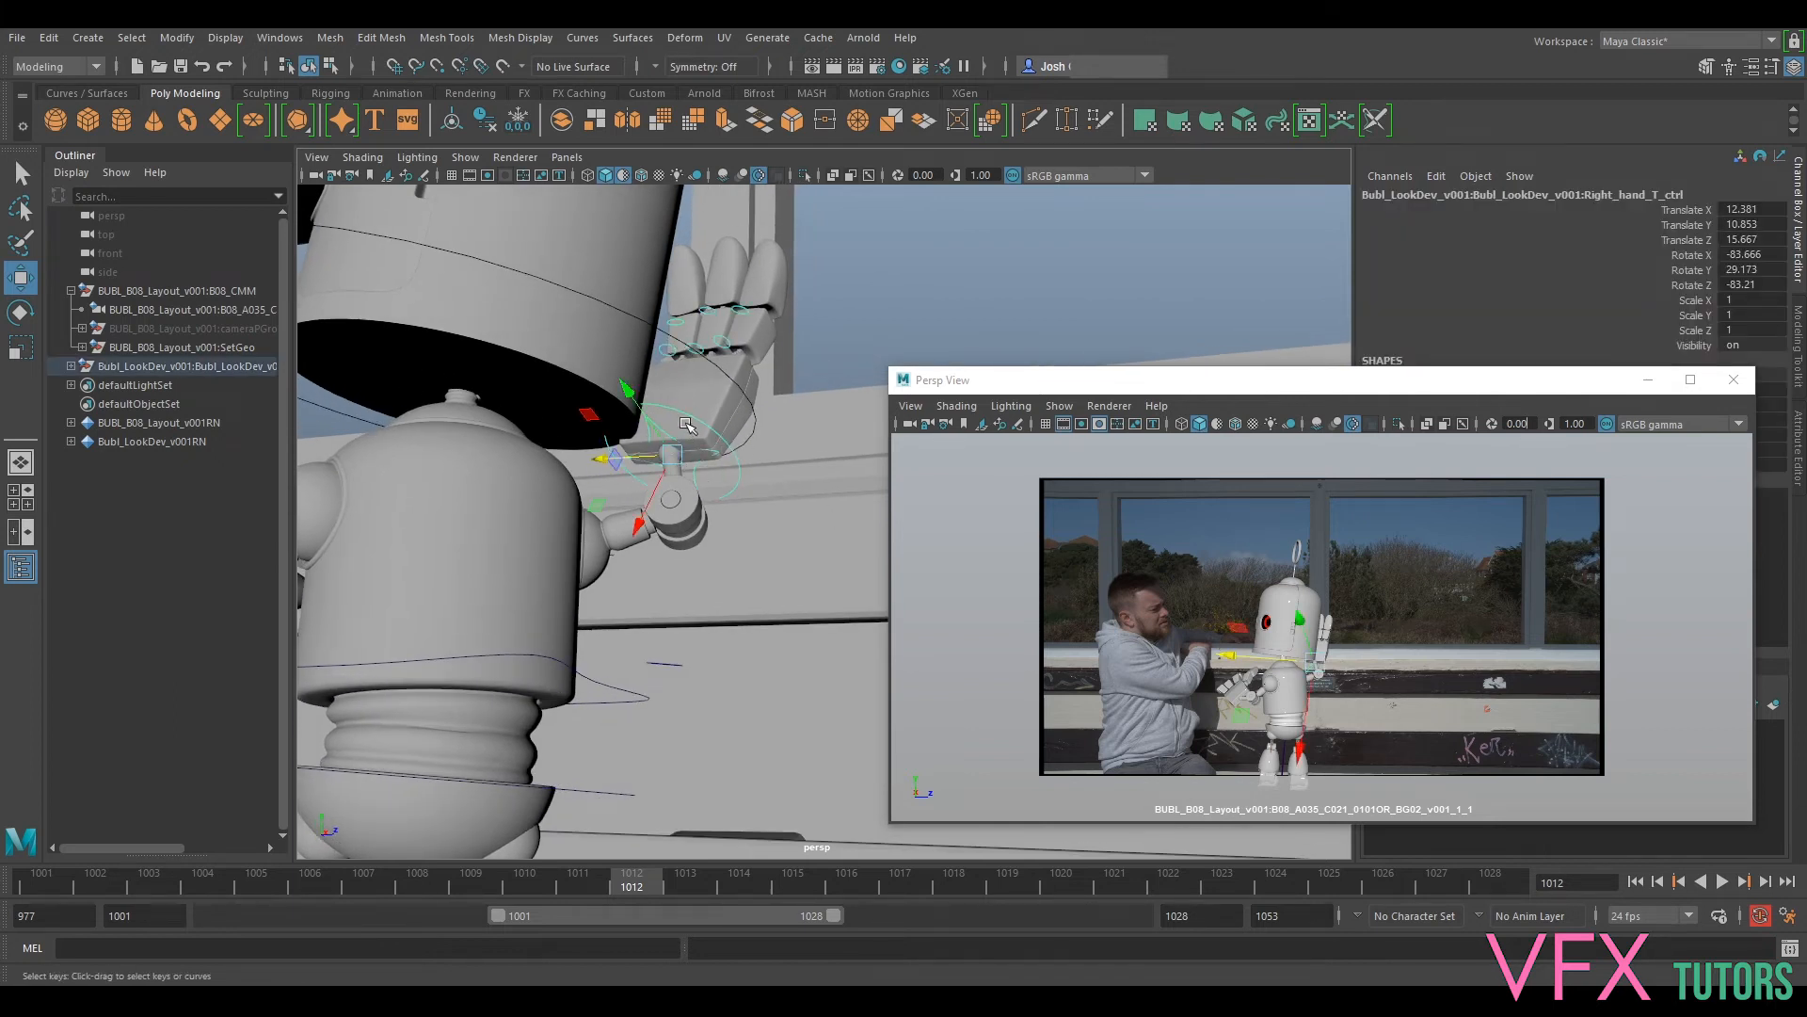
drag(647, 461, 586, 602)
alt+drag(769, 362, 852, 355)
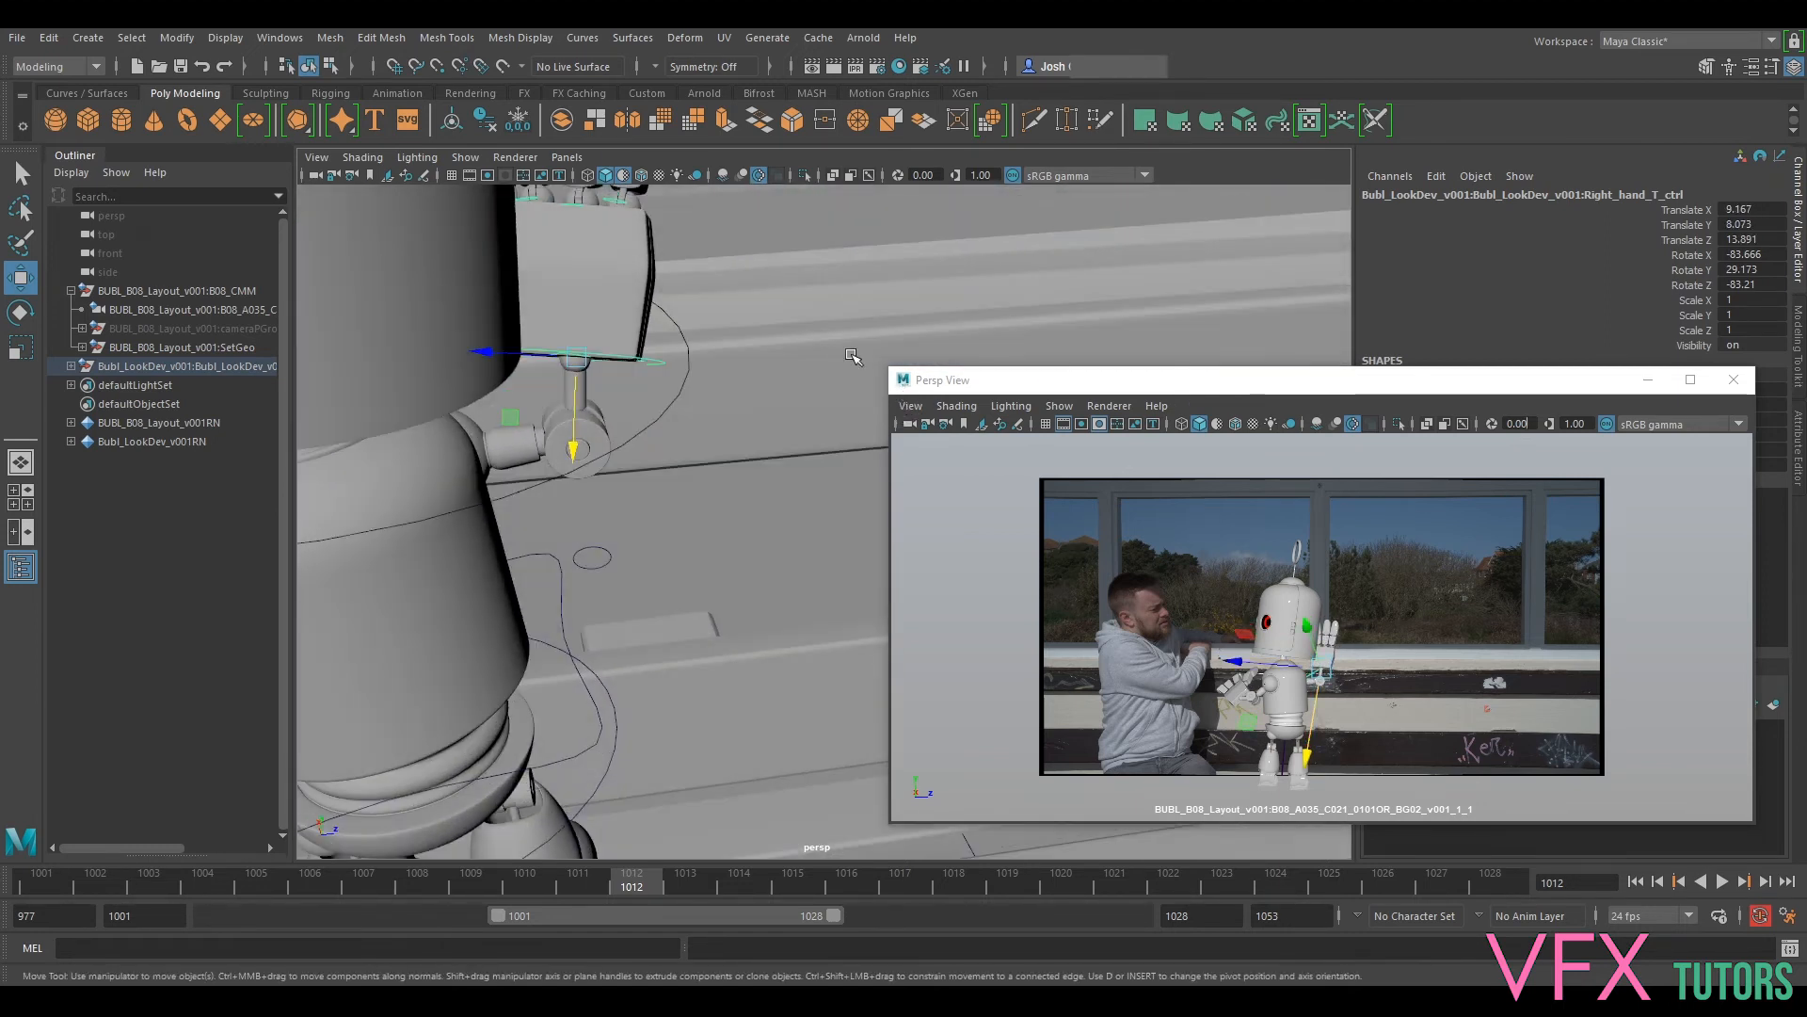
drag(524, 358, 567, 361)
Step: Try adjusting Right_hand_T_ctrl further to about 7.76, 4.92, 12.10, rotated to about -89, 40, -85
key(e)
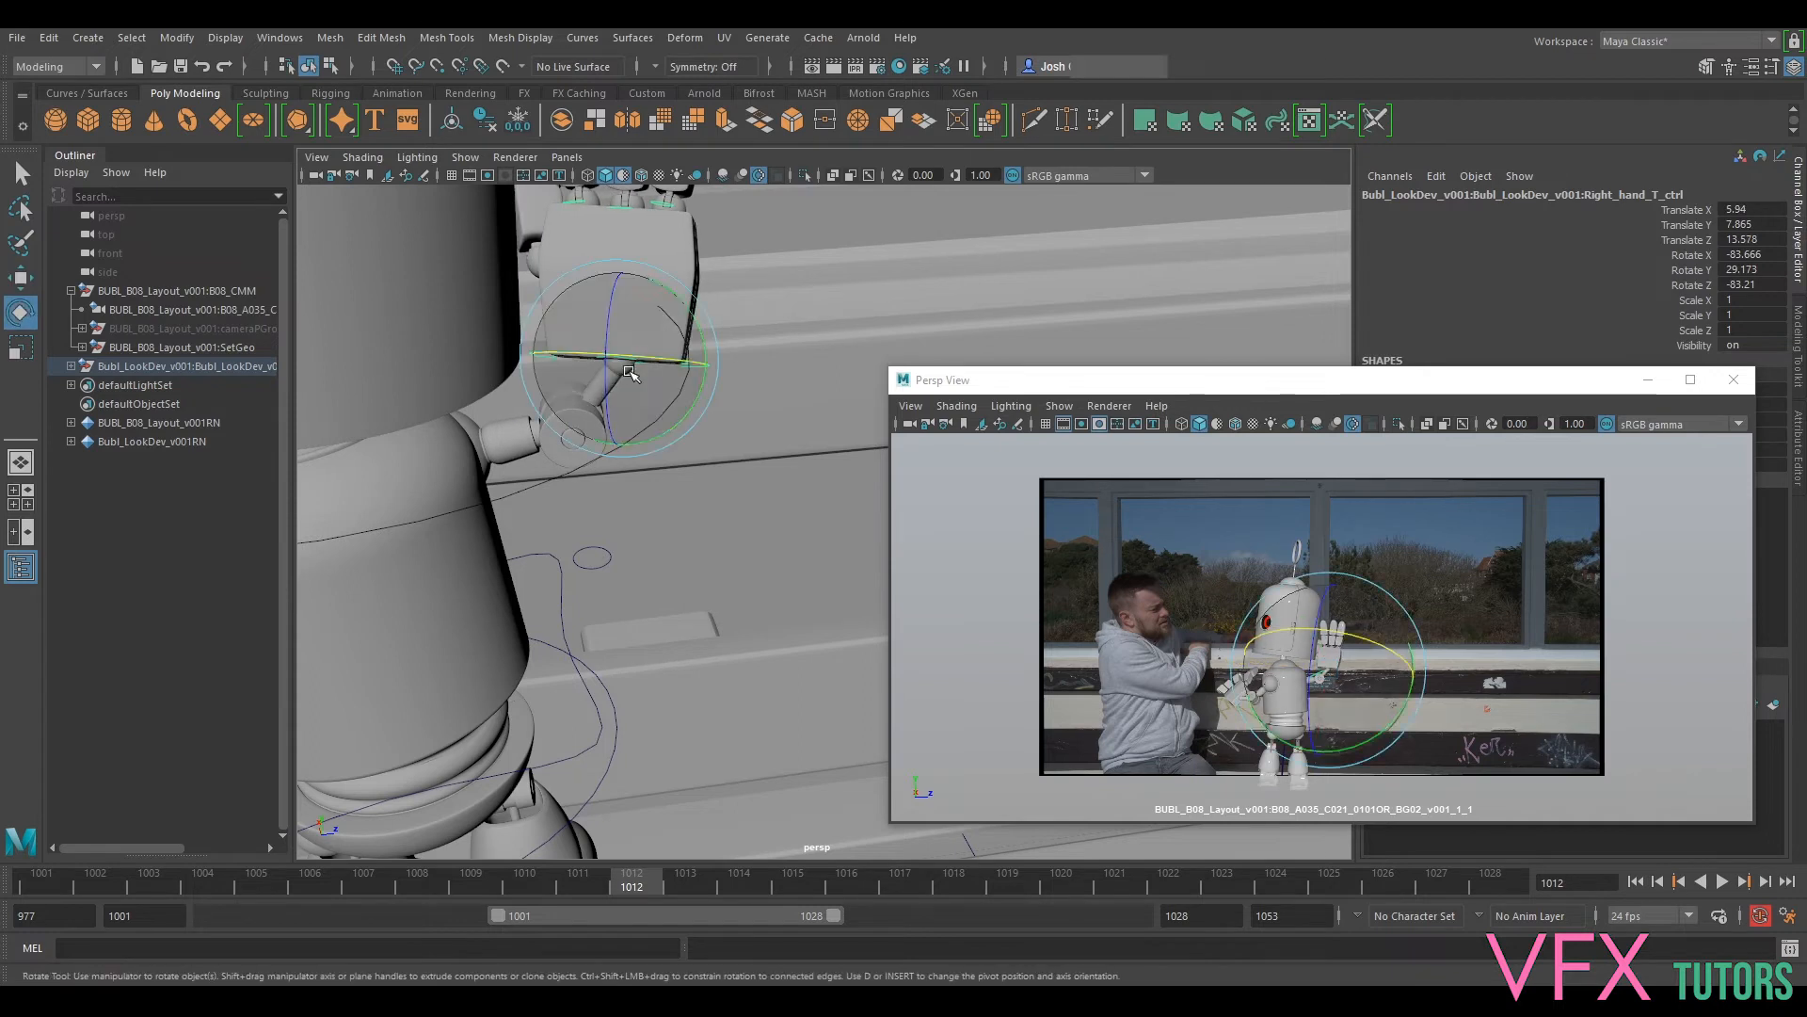
drag(647, 453, 602, 442)
key(w)
alt+drag(720, 436, 685, 343)
key(e)
drag(643, 474, 619, 521)
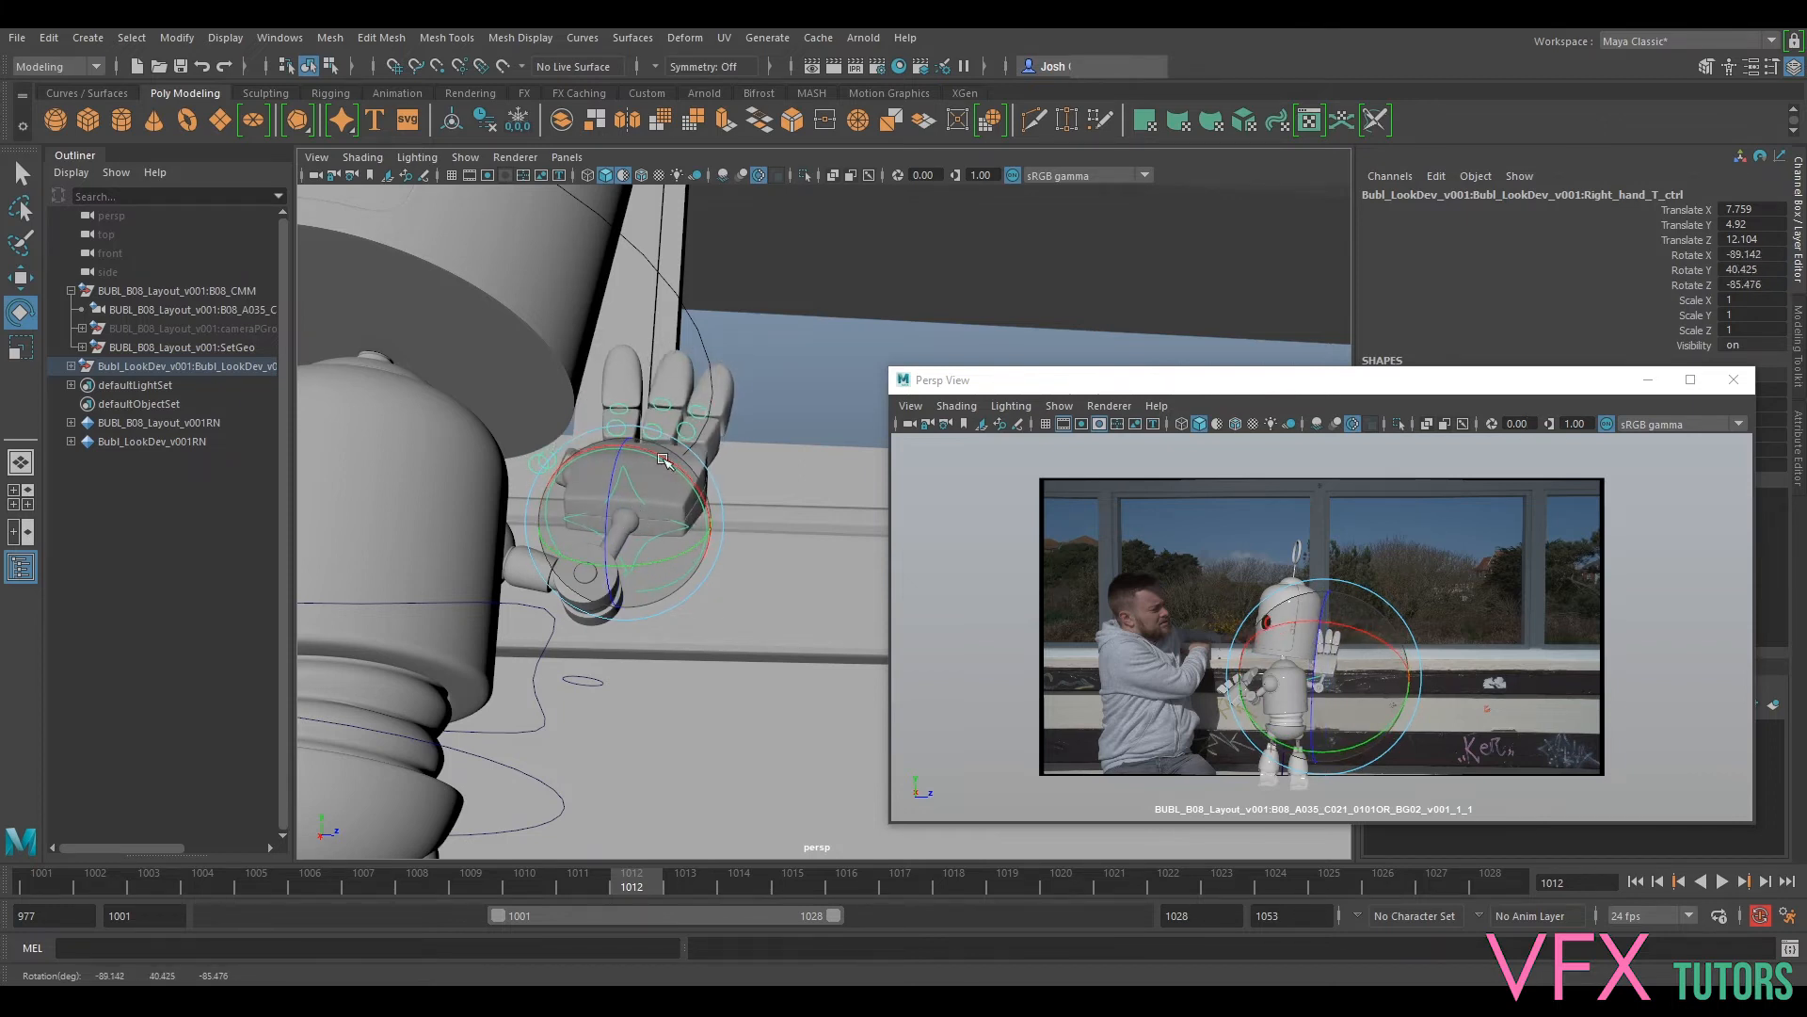
alt+right_drag(663, 458, 694, 596)
alt+drag(694, 597, 569, 825)
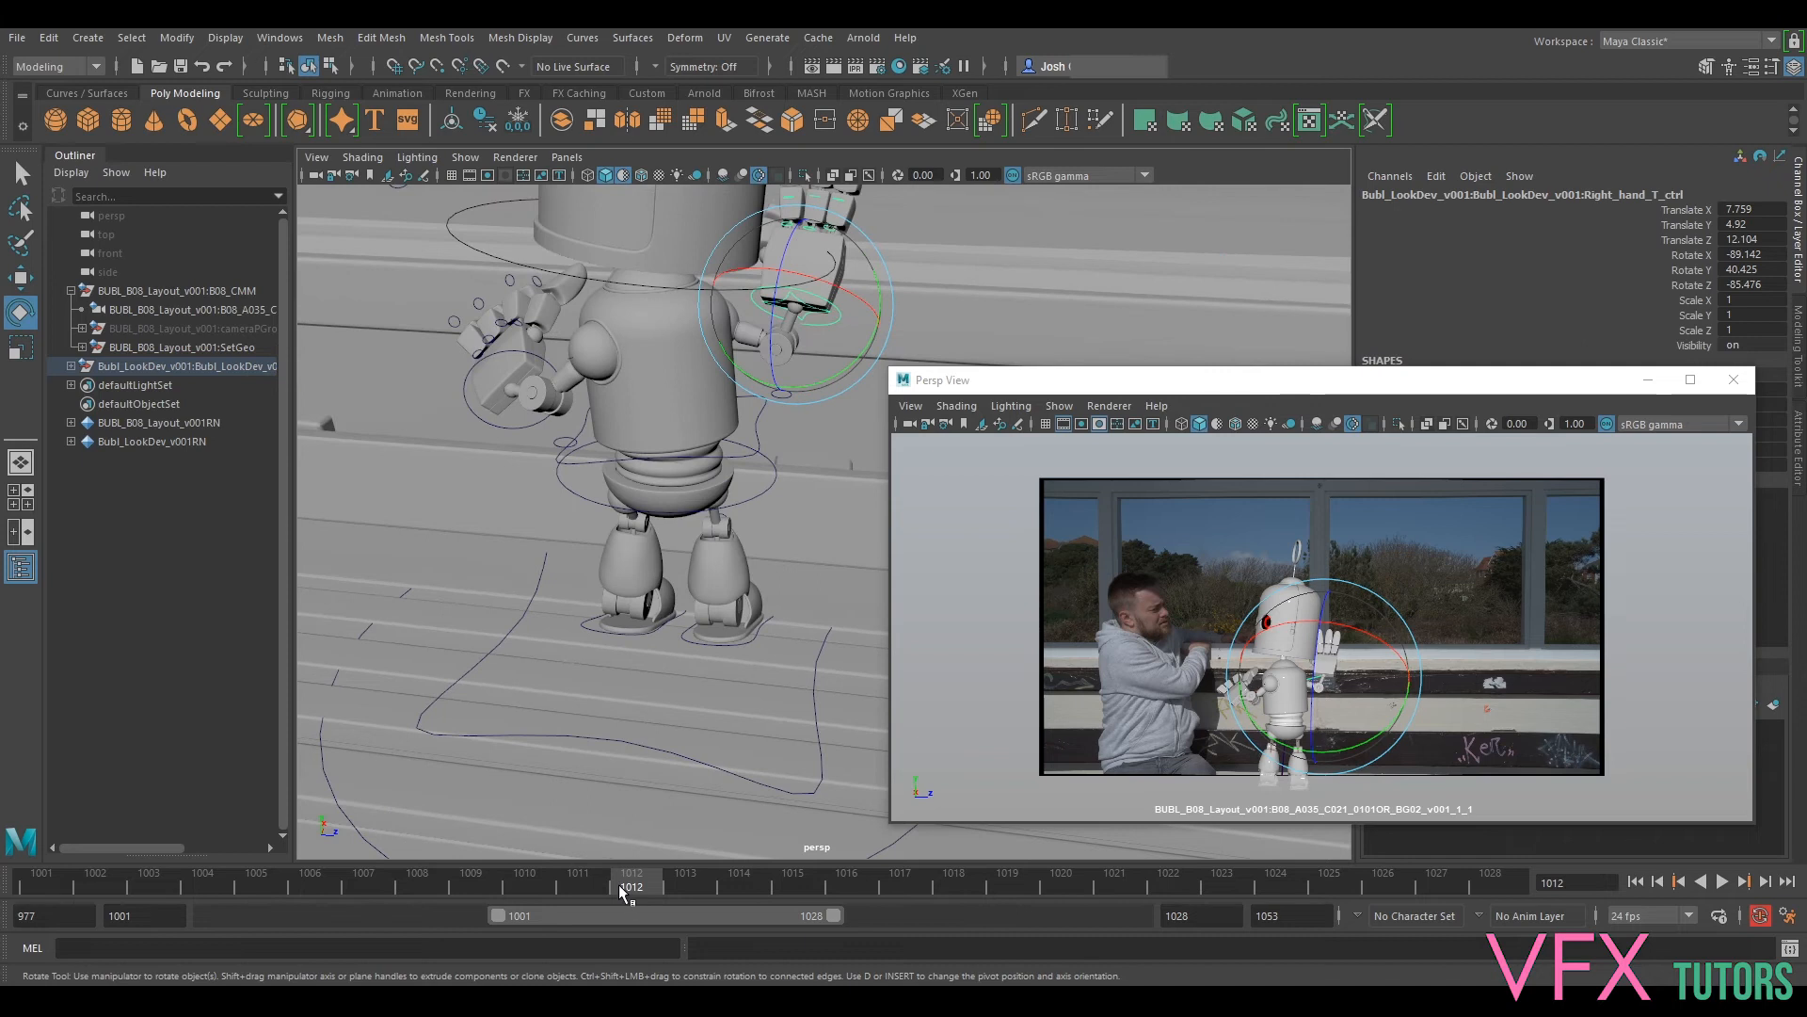
Step: Undo the moves and rotations made to Right_hand_T_ctrl at frame 1012
key(ctrl+z)
key(ctrl+z)
key(ctrl+z)
key(ctrl+z)
key(ctrl+z)
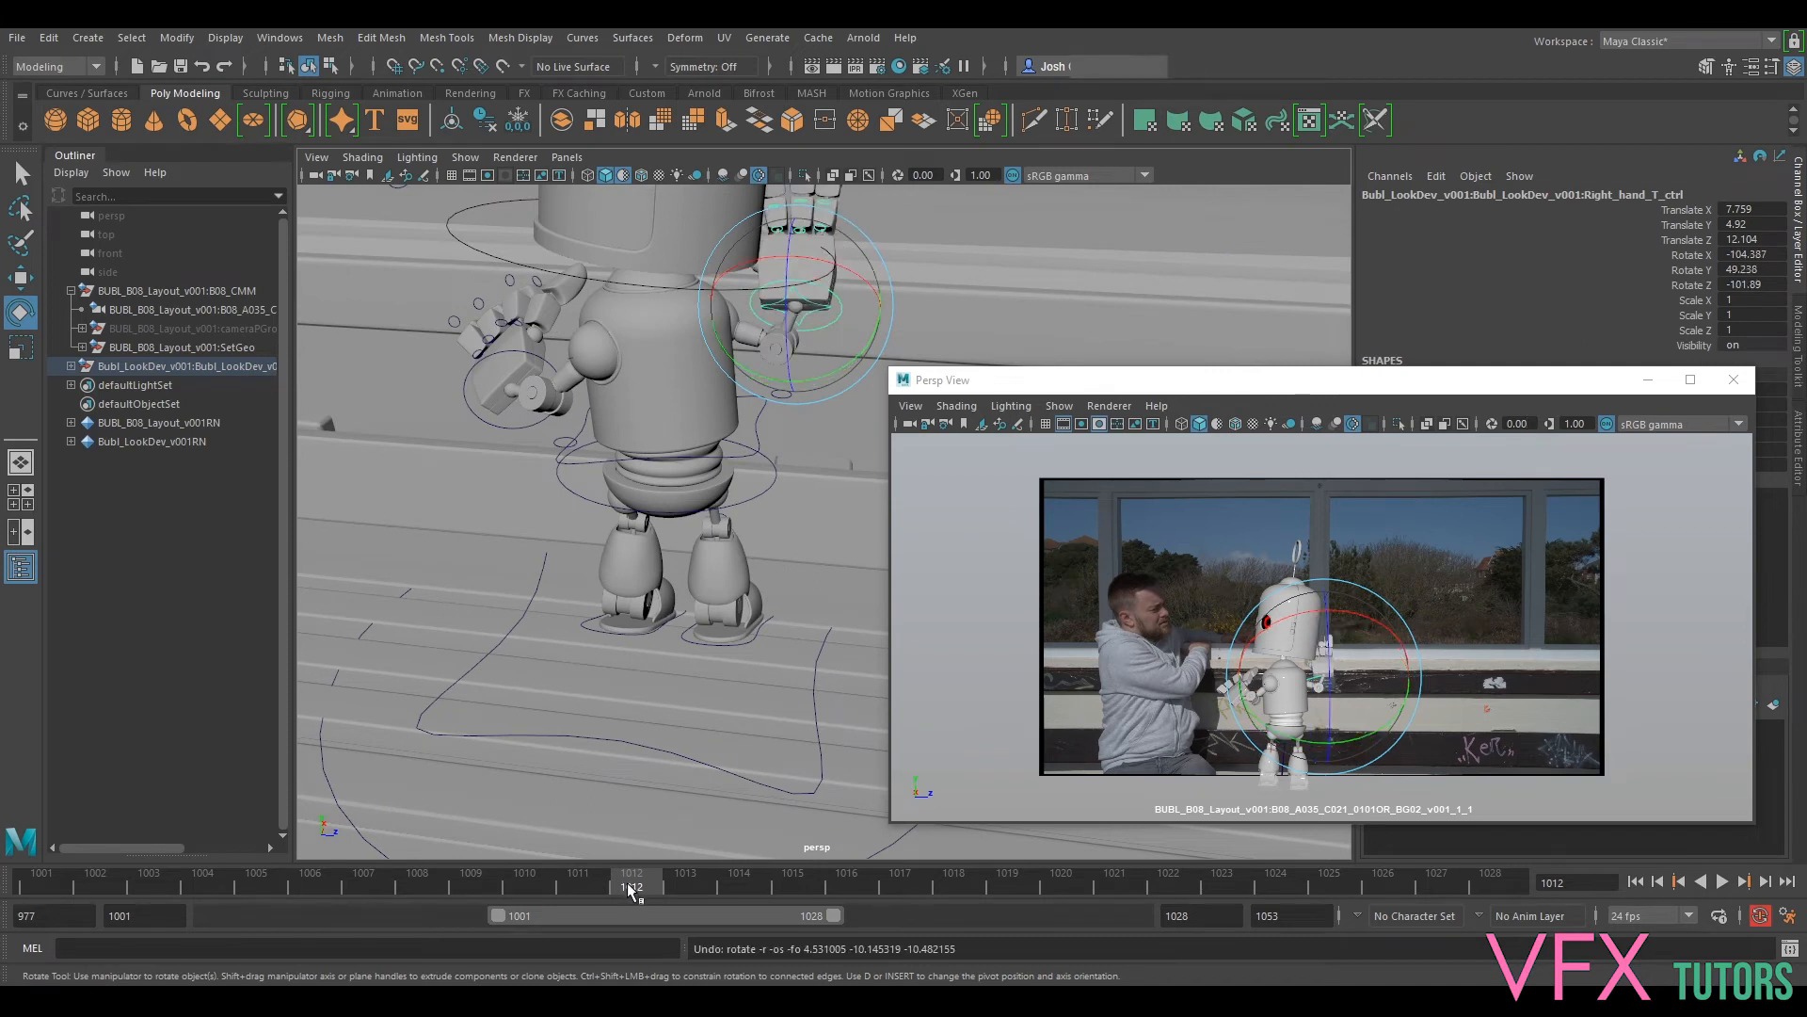
key(ctrl+z)
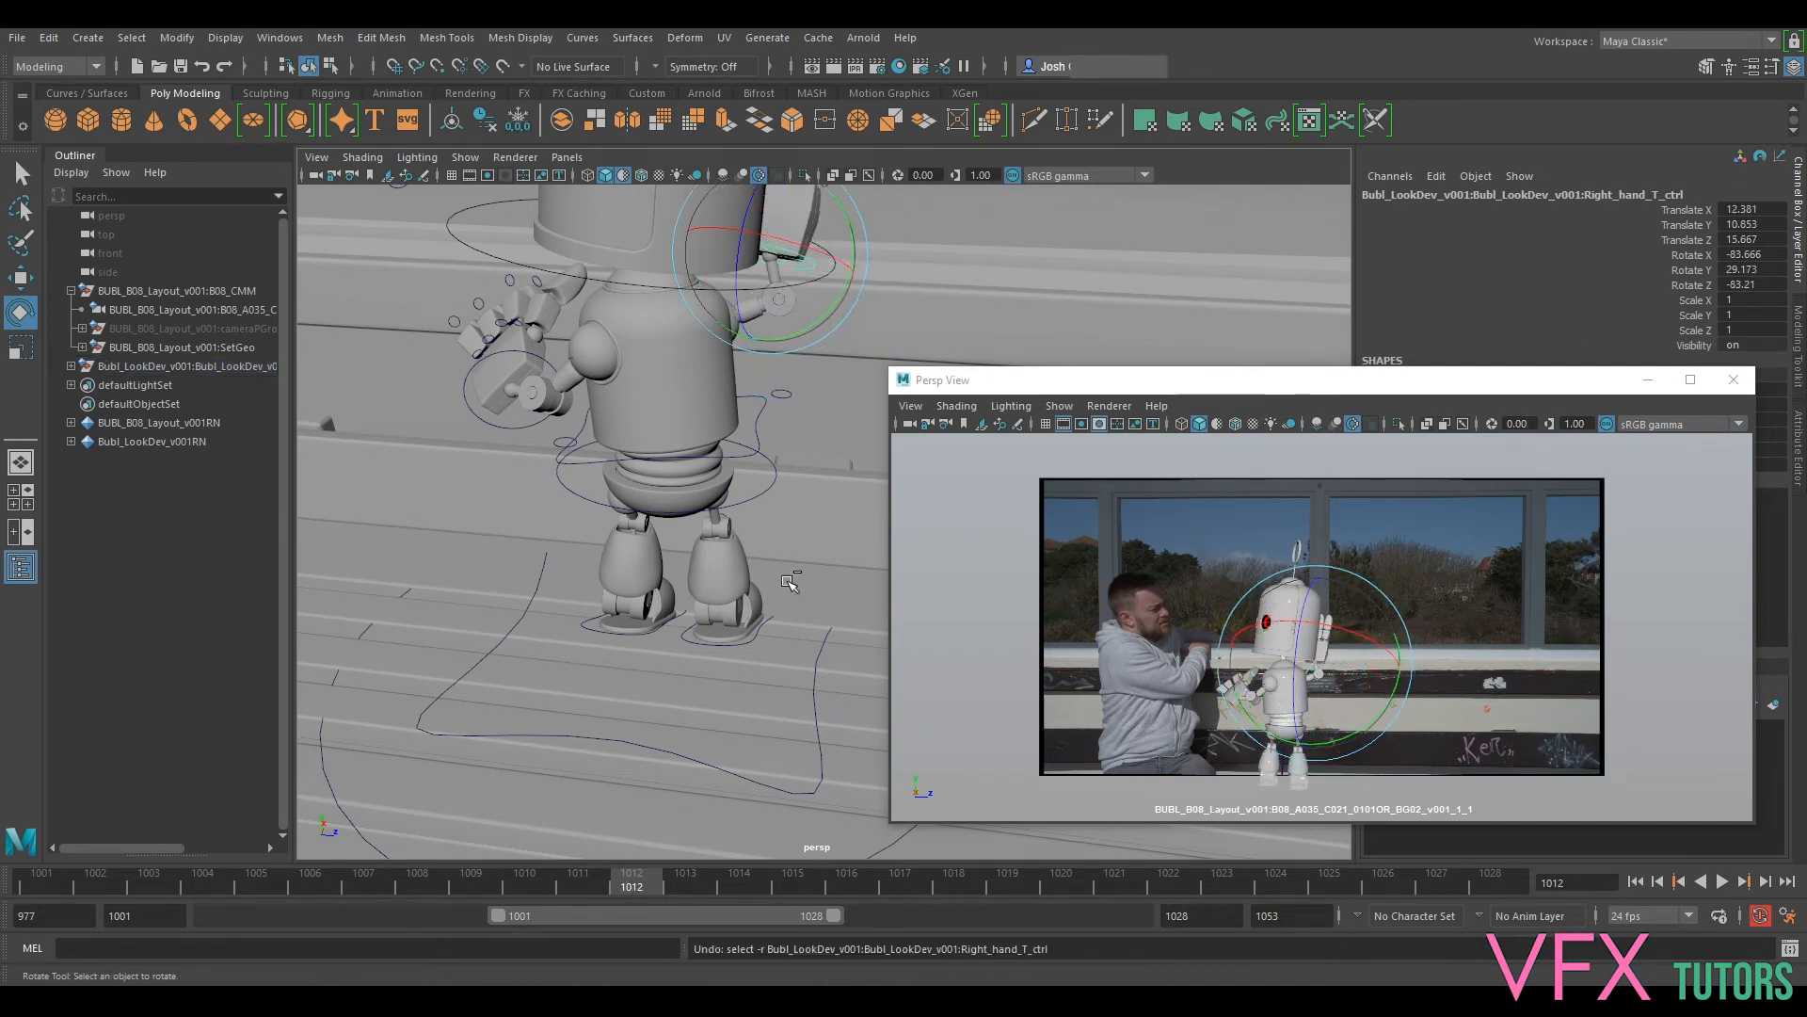
Step: Key Right_hand_T_ctrl in its starting pose at frame 1001 and return to frame 1012 with Root_ctrl selected
drag(621, 879, 13, 870)
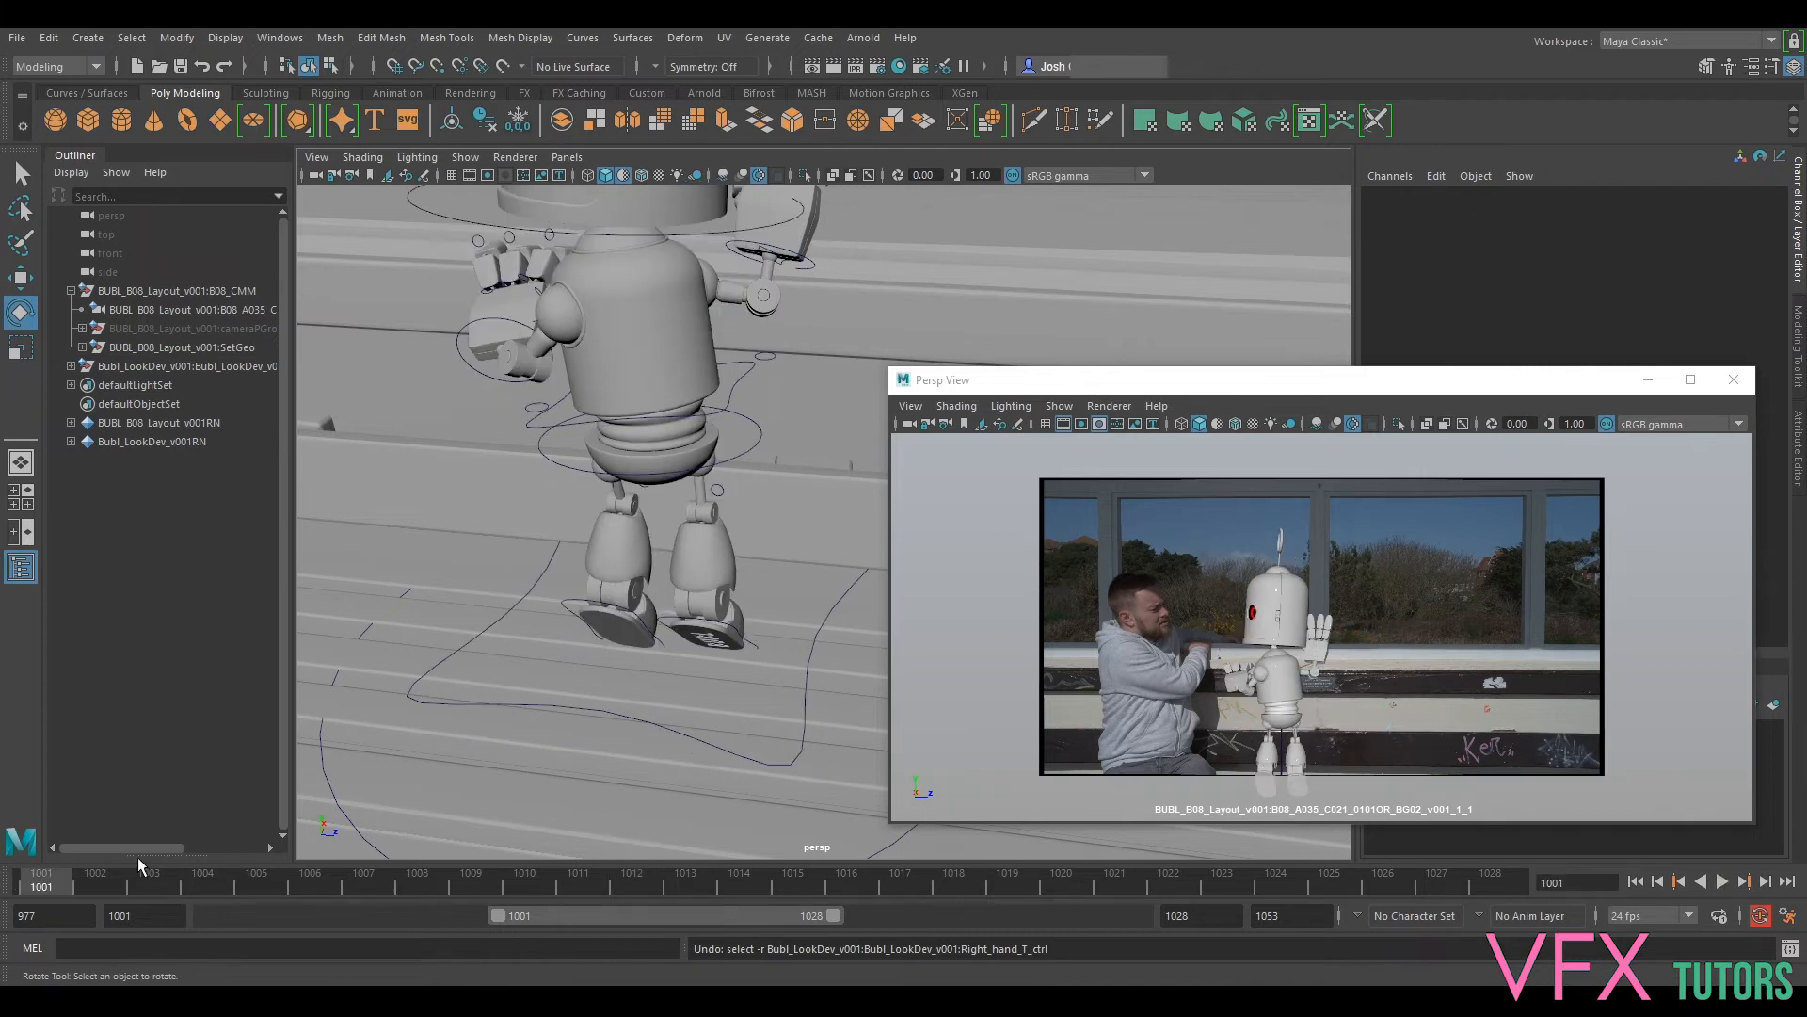
key(s)
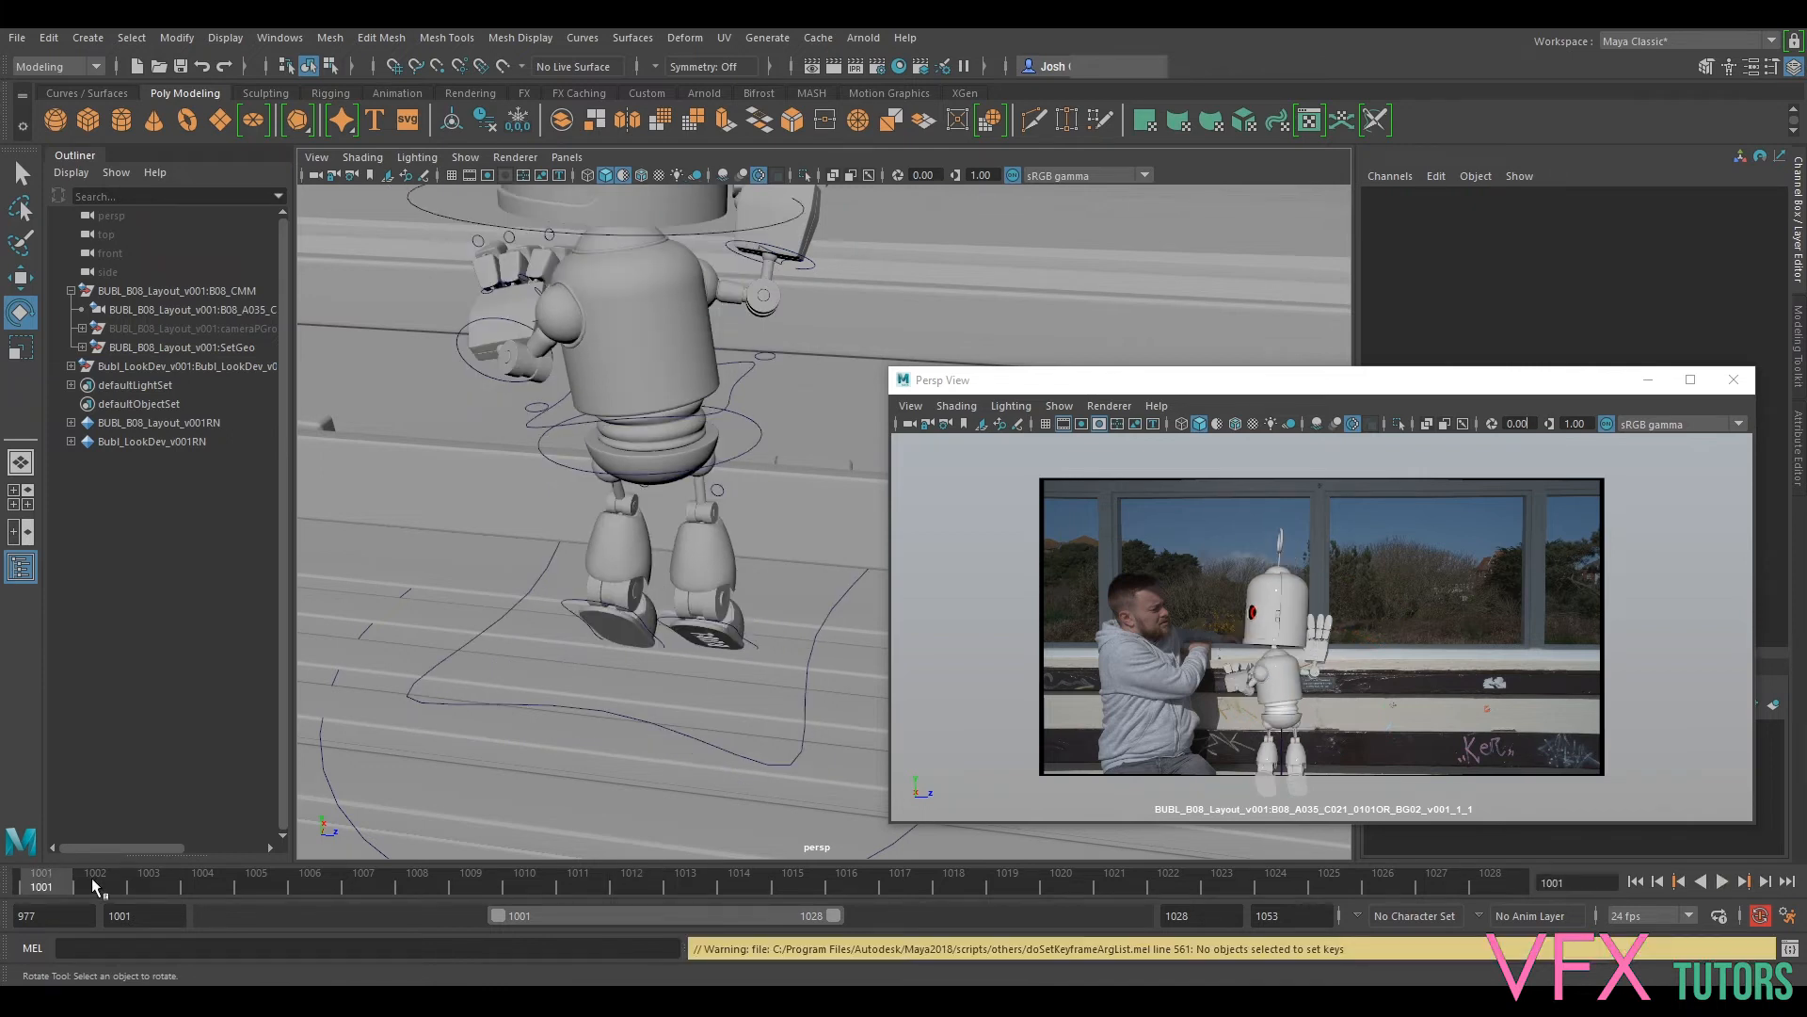
click(801, 254)
drag(43, 894, 577, 884)
click(737, 774)
click(624, 878)
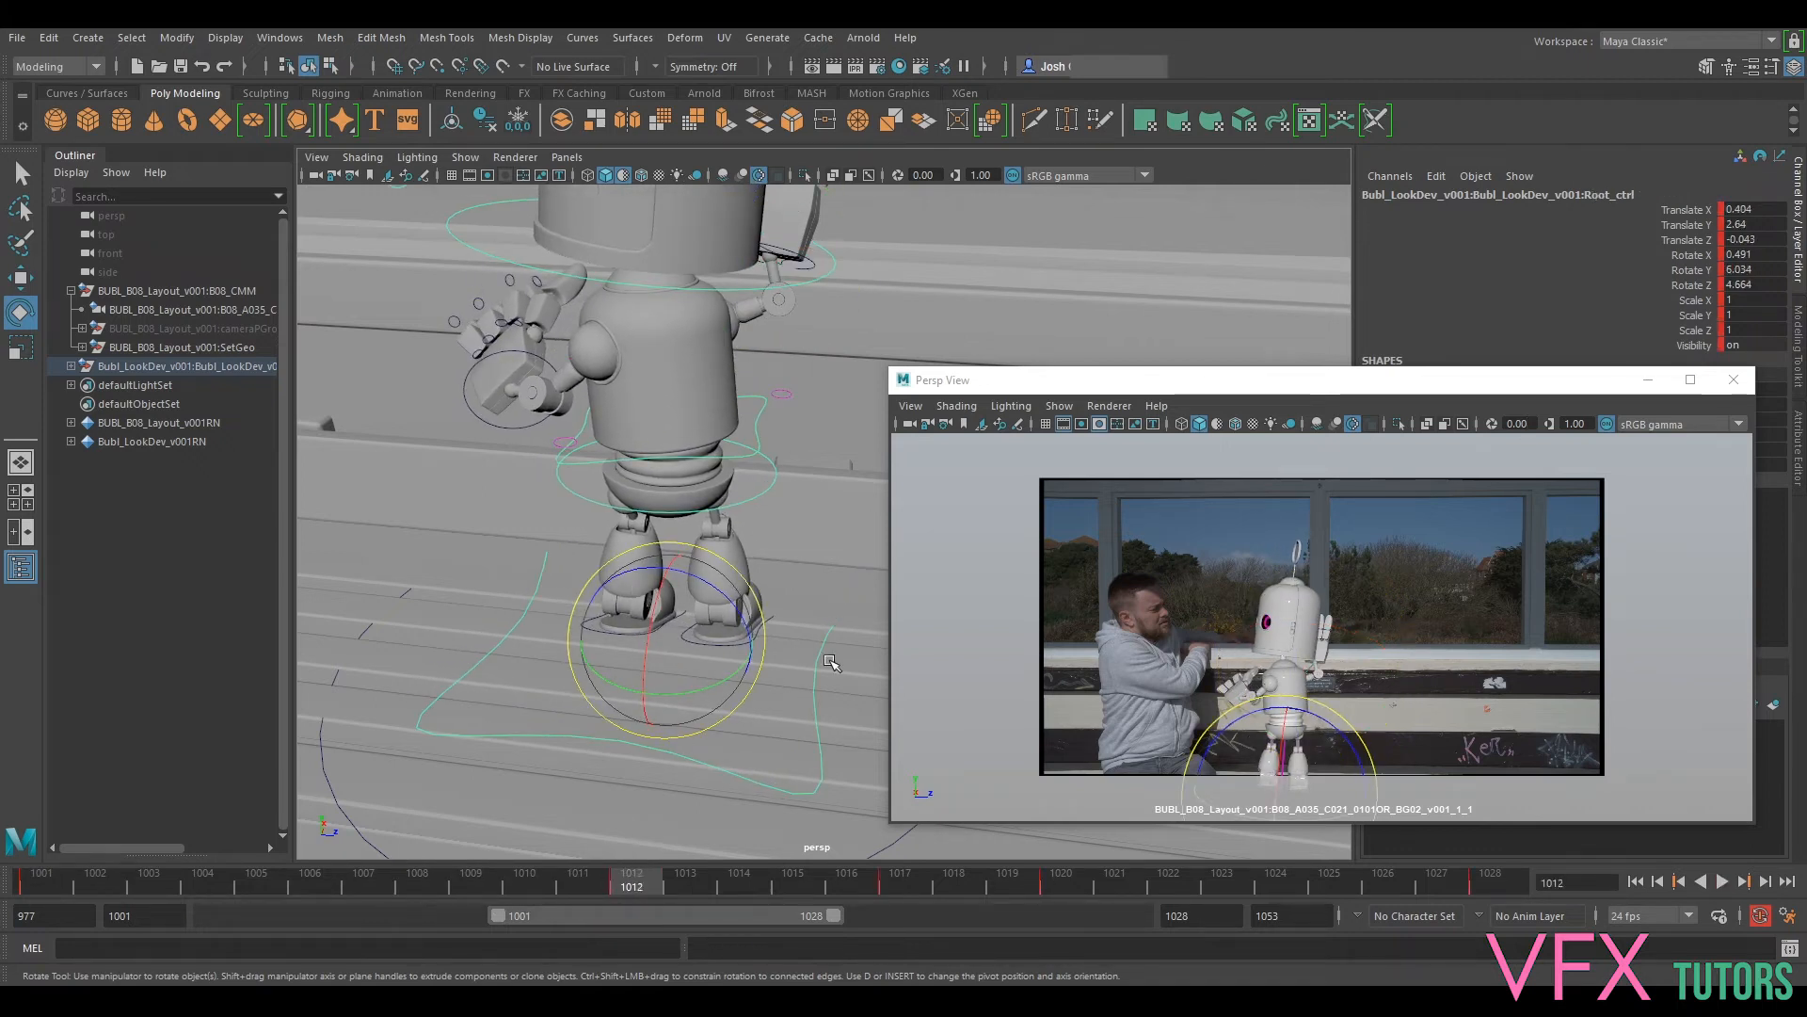
Step: Try rotating and moving Right_hand_R_ctrl at frame 1012
click(799, 261)
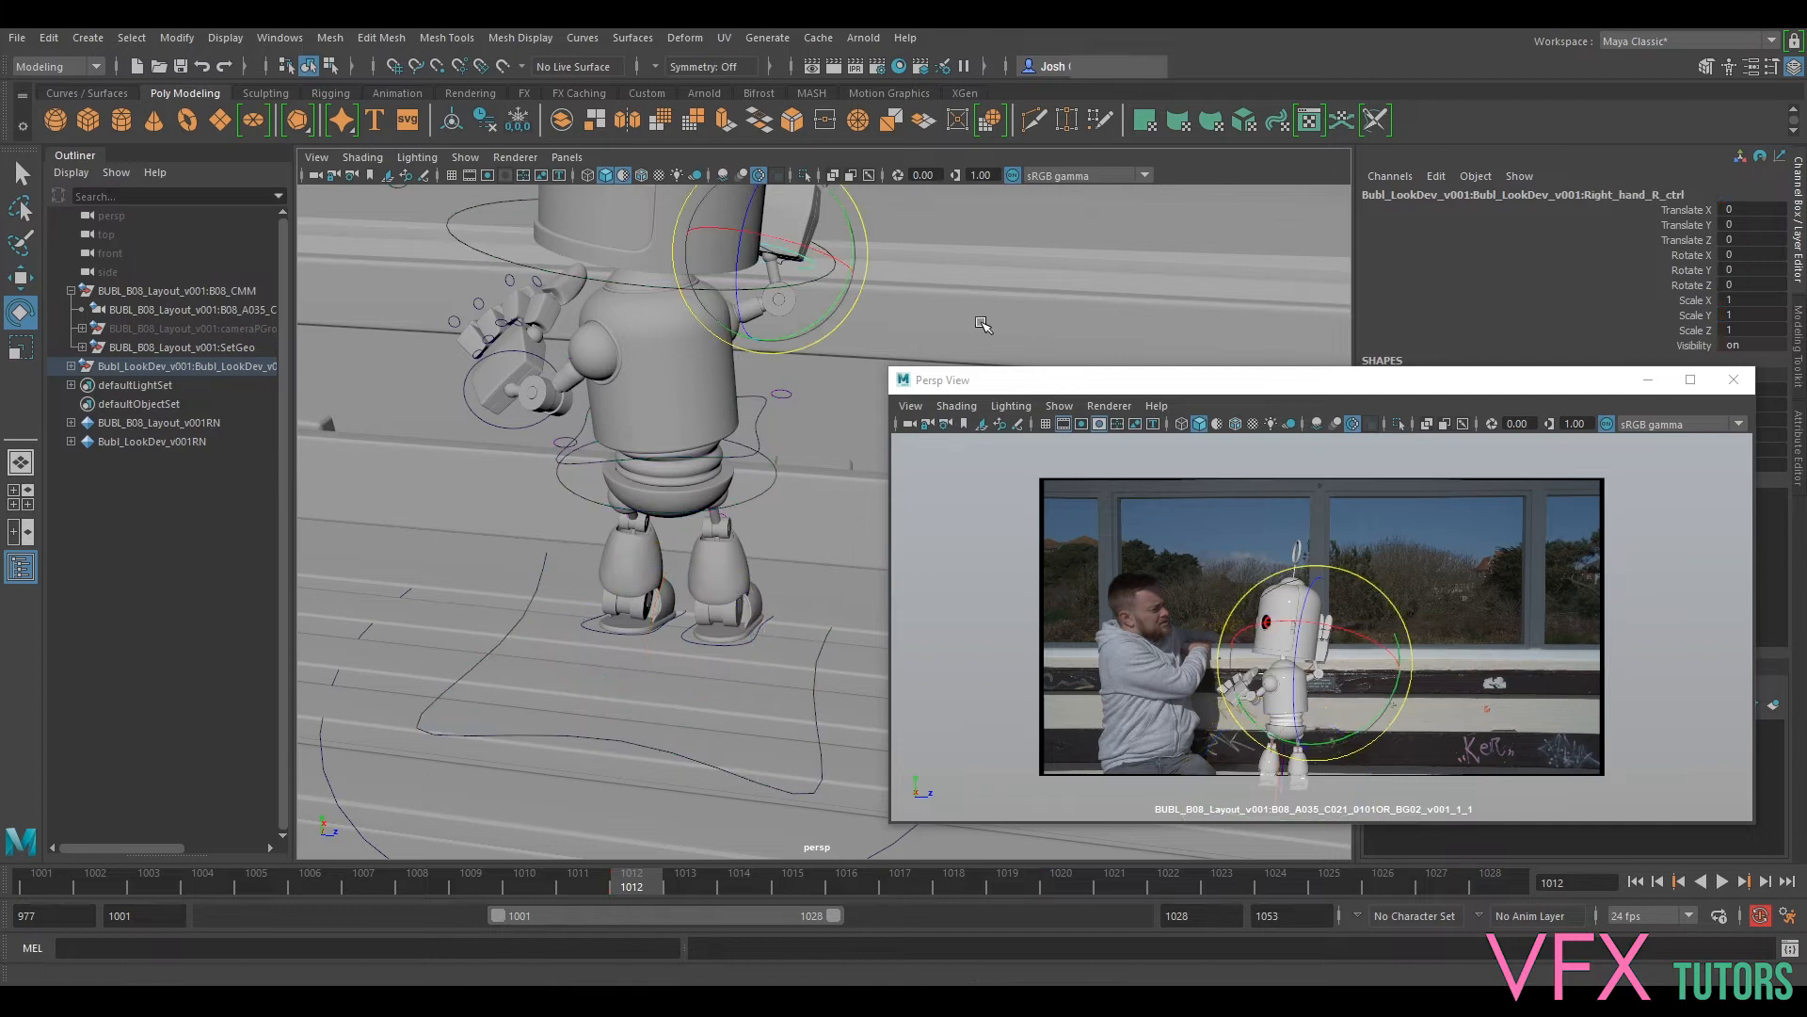
drag(850, 298, 784, 356)
key(w)
Step: Undo the Right_hand_R_ctrl edits, back to before Right_hand_T_ctrl was selected at frame 1001
key(ctrl+z)
key(ctrl+z)
key(ctrl+z)
key(ctrl+z)
key(ctrl+z)
key(ctrl+z)
key(ctrl+z)
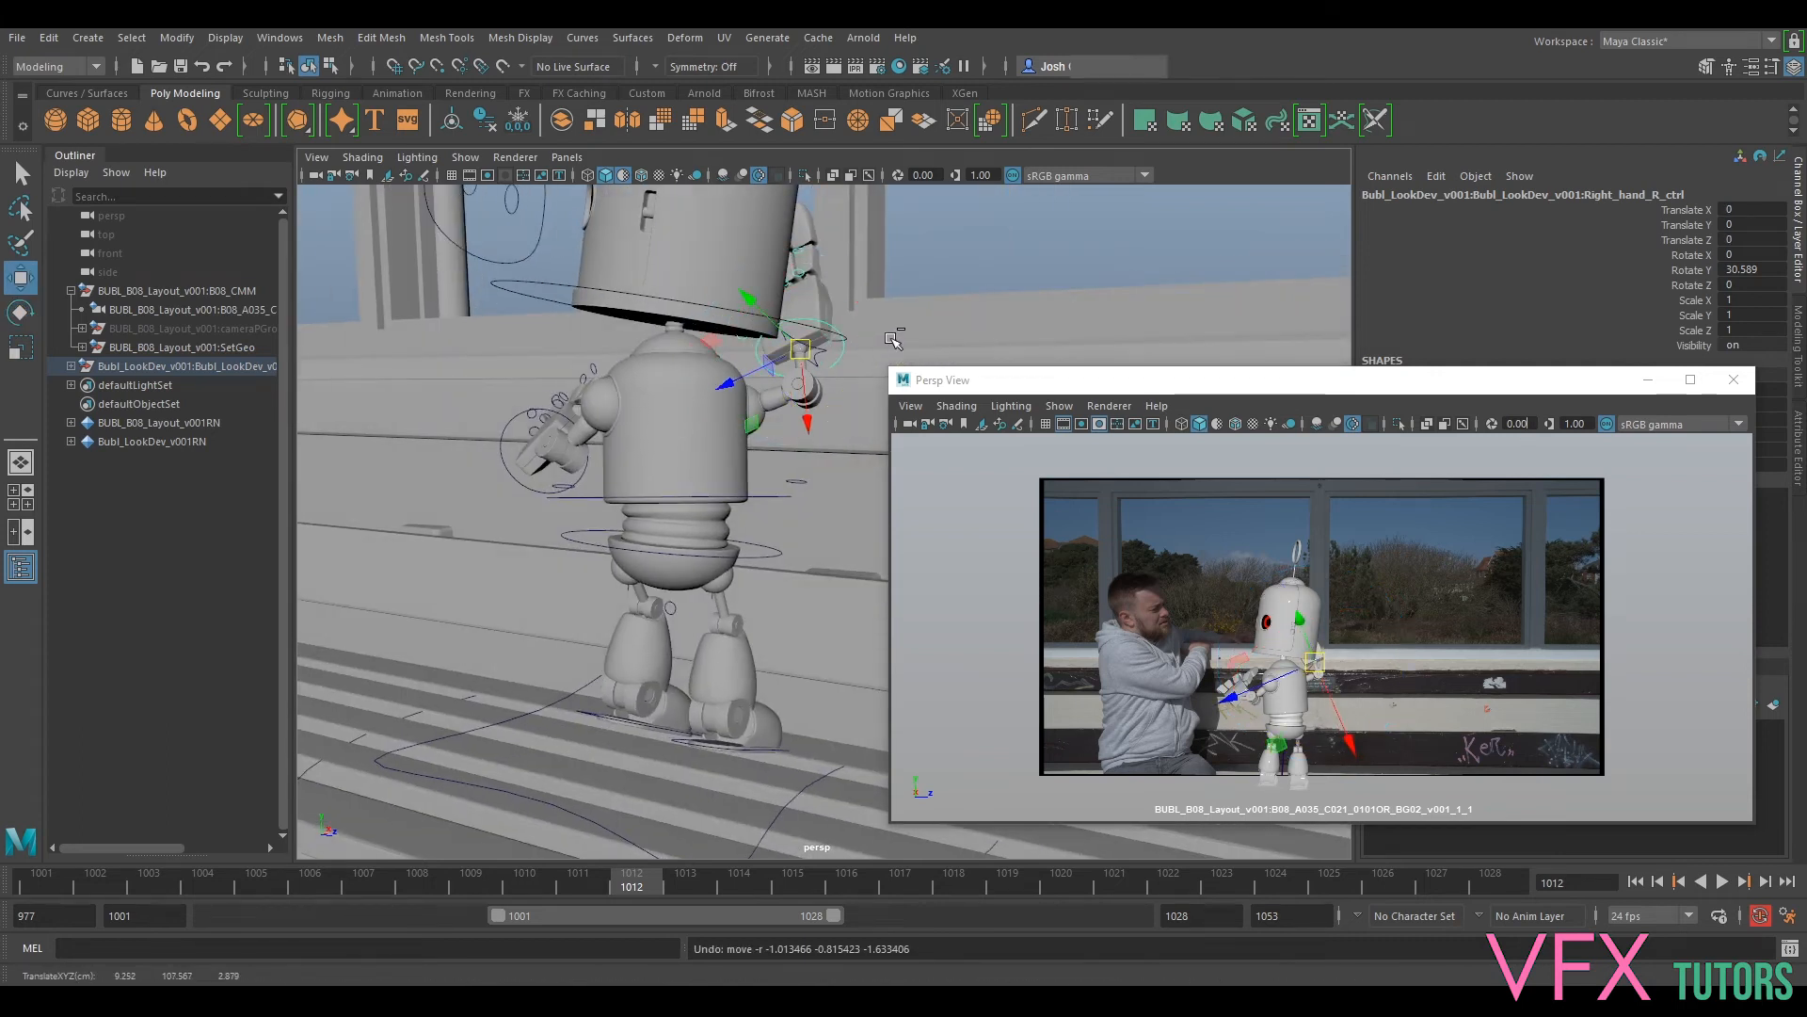
key(ctrl+z)
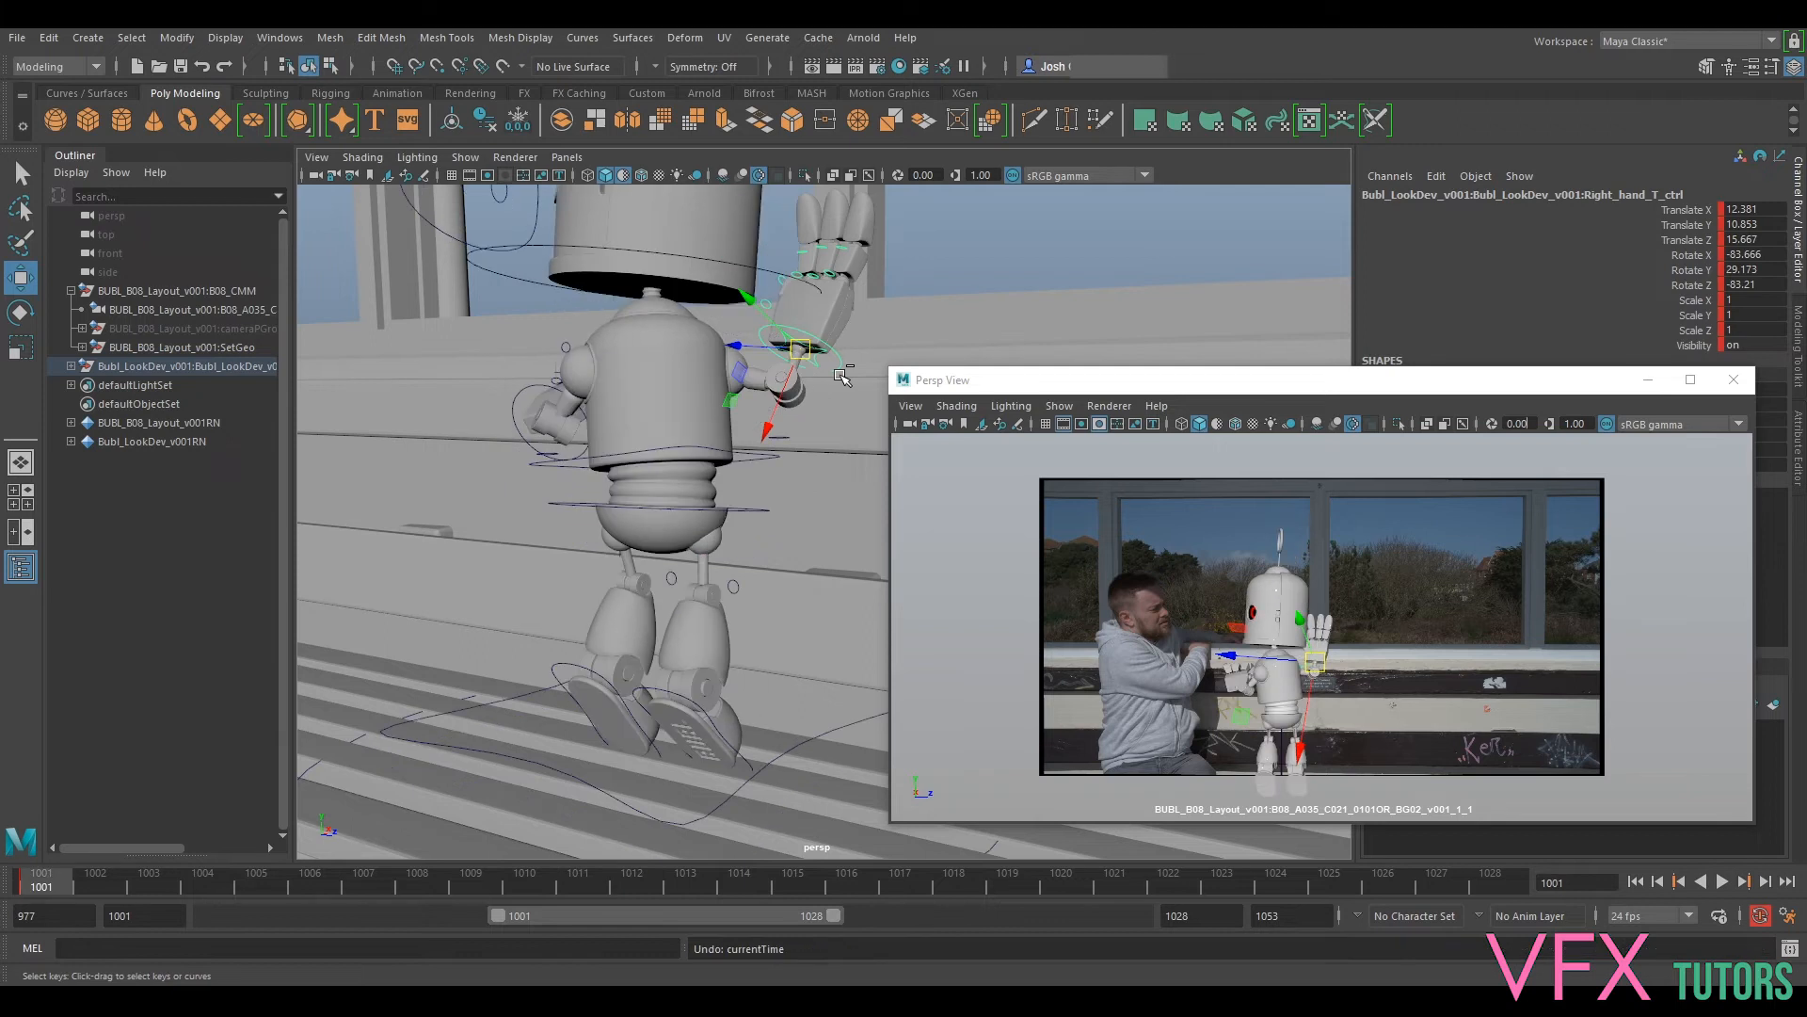
key(ctrl+z)
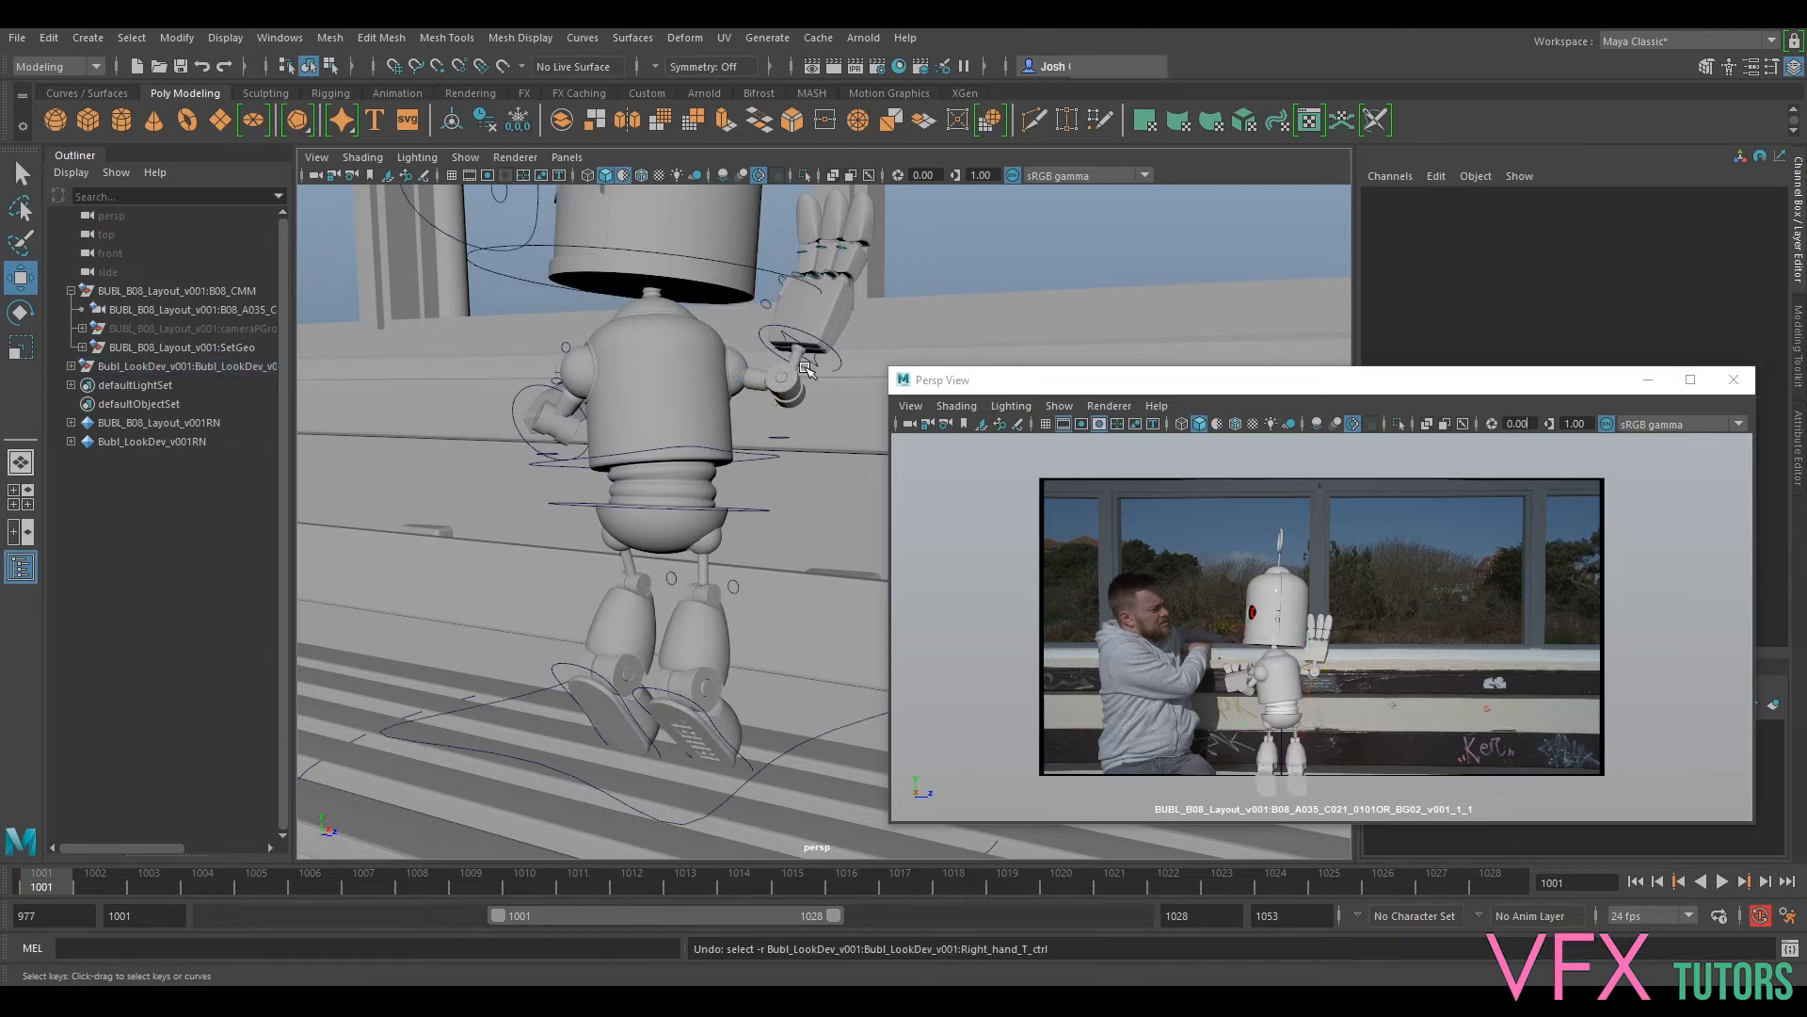
Step: Select Right_hand_T_ctrl and key its starting pose at frame 1001
click(815, 364)
key(ctrl+z)
key(ctrl+z)
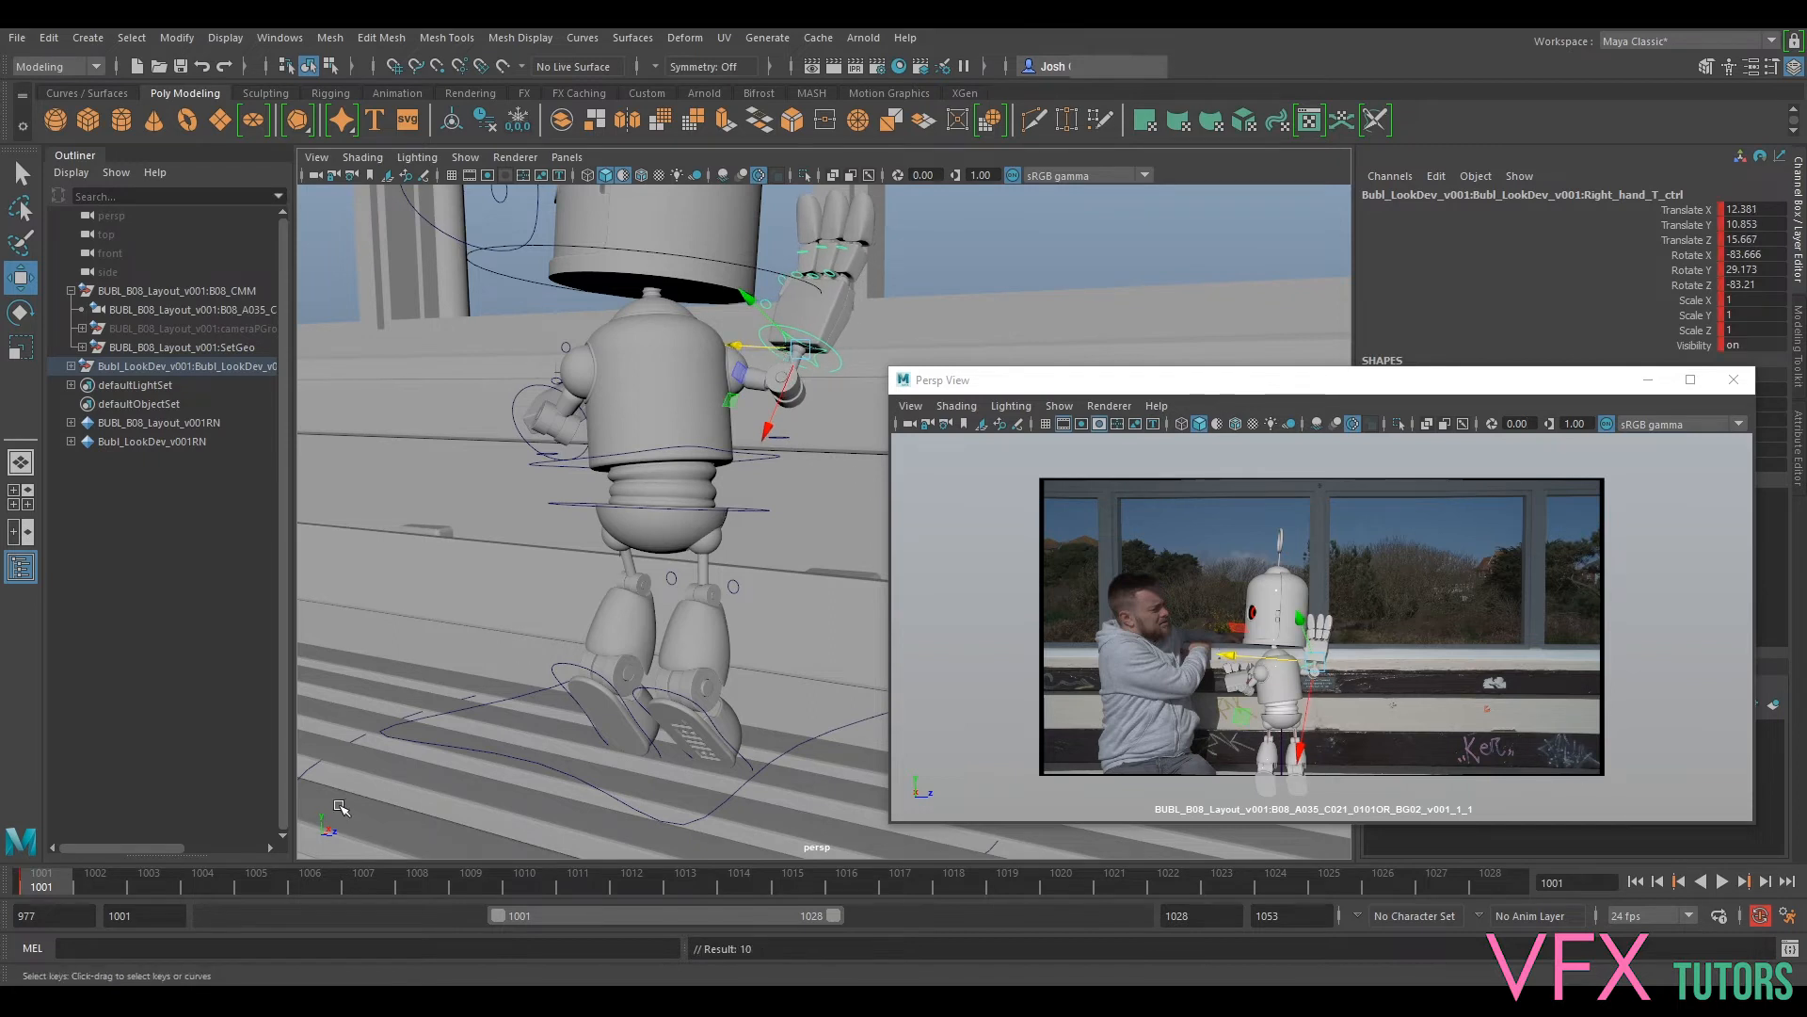
Step: At frame 1012, lower Right_hand_T_ctrl to about 9.15, 3.91, 15.22 and rotate it to about -97, 22, -84
drag(543, 883, 580, 881)
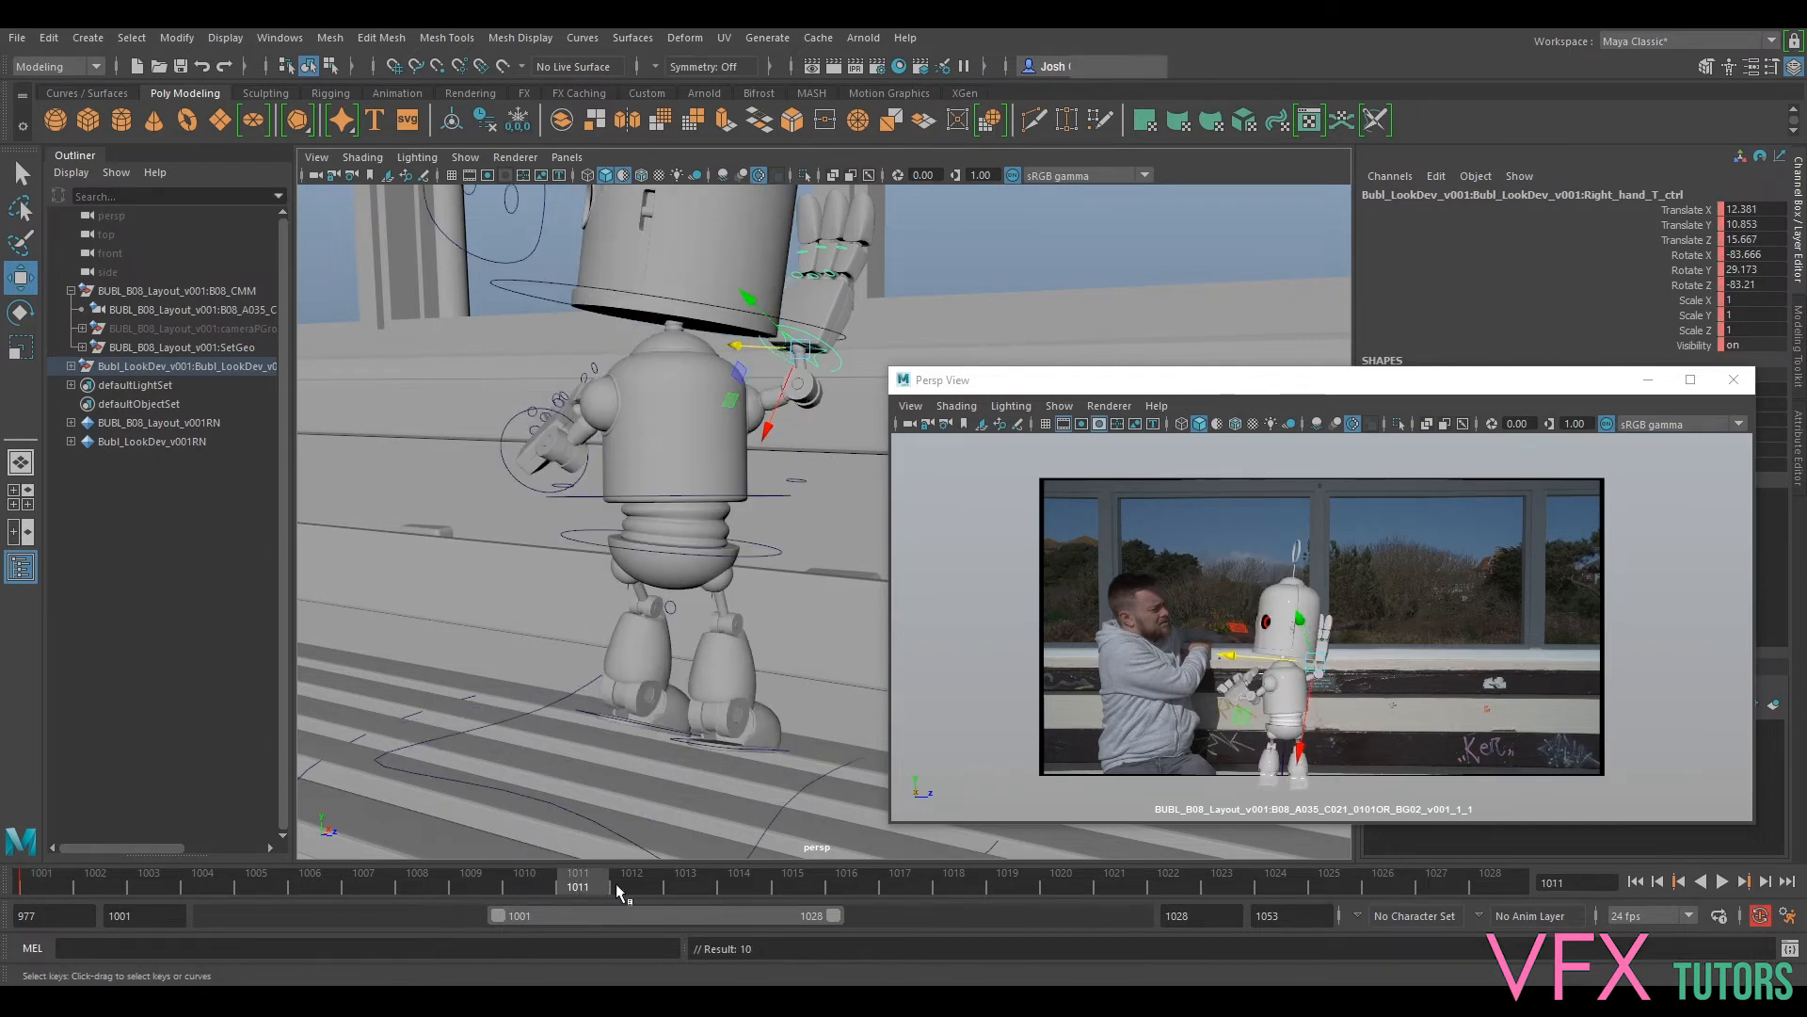
click(617, 883)
drag(795, 348, 725, 405)
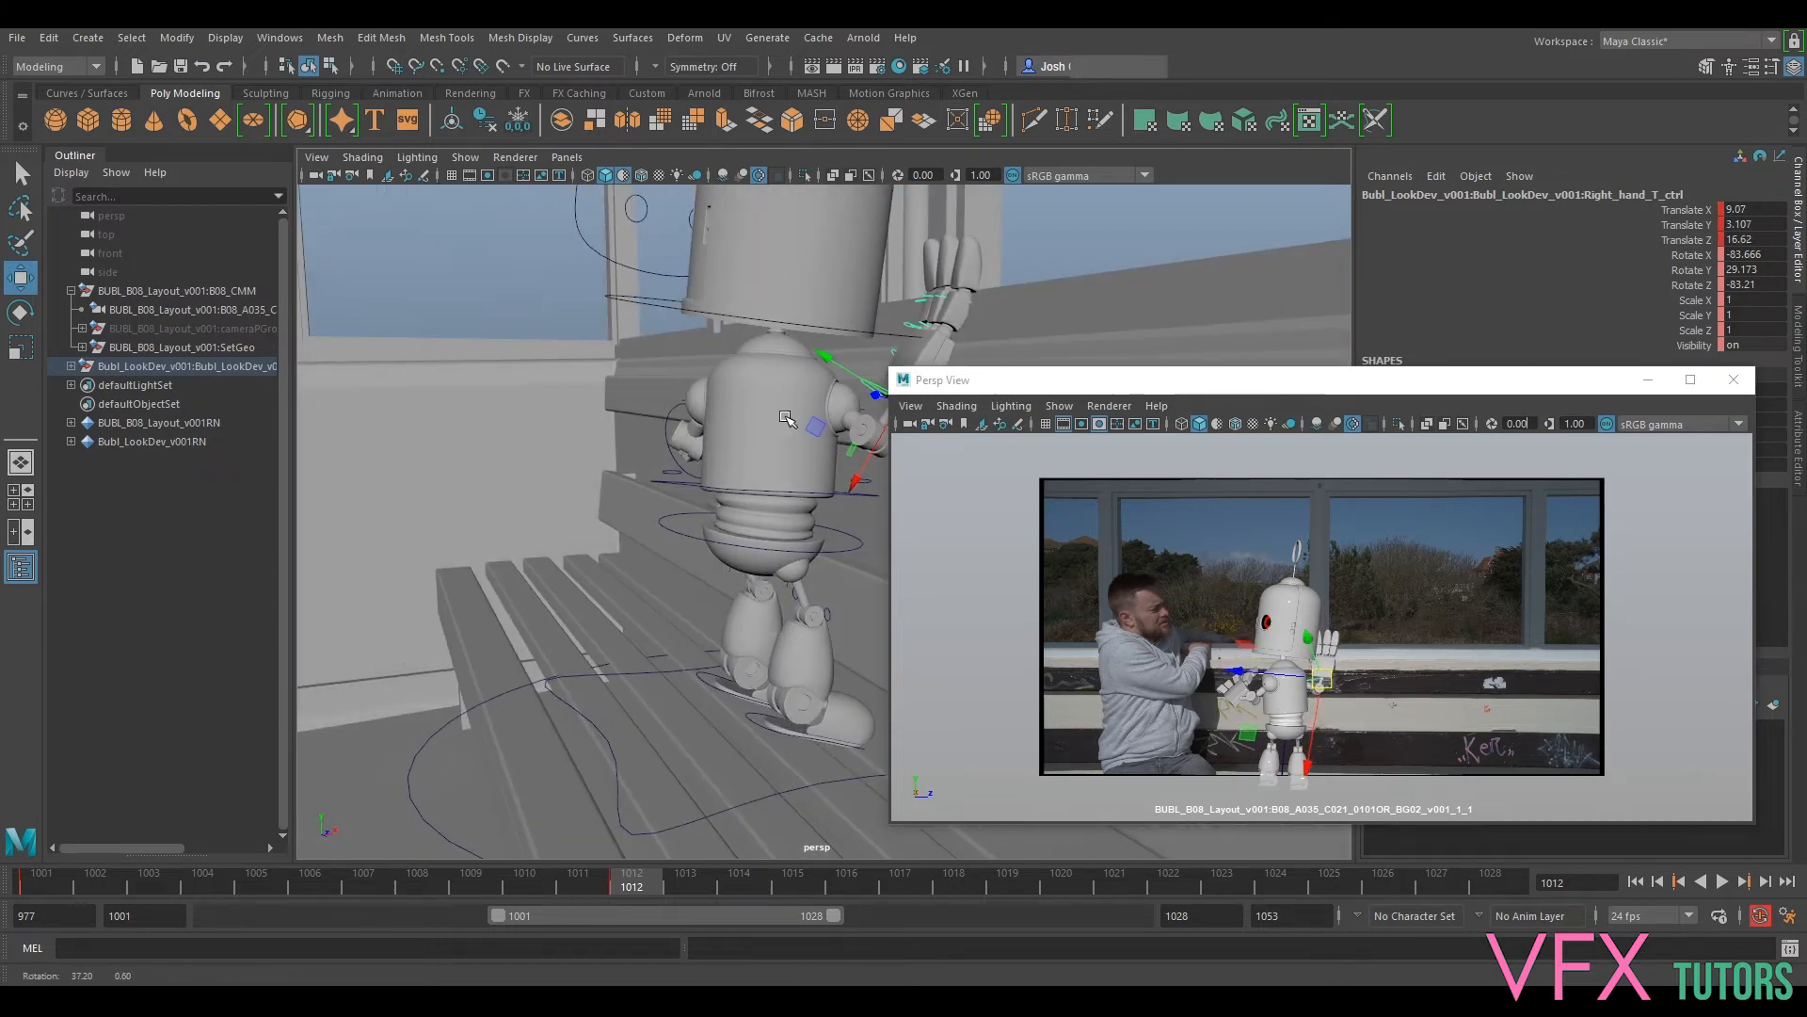
alt+middle_drag(744, 386, 631, 400)
drag(689, 415, 837, 415)
key(e)
drag(646, 429, 650, 433)
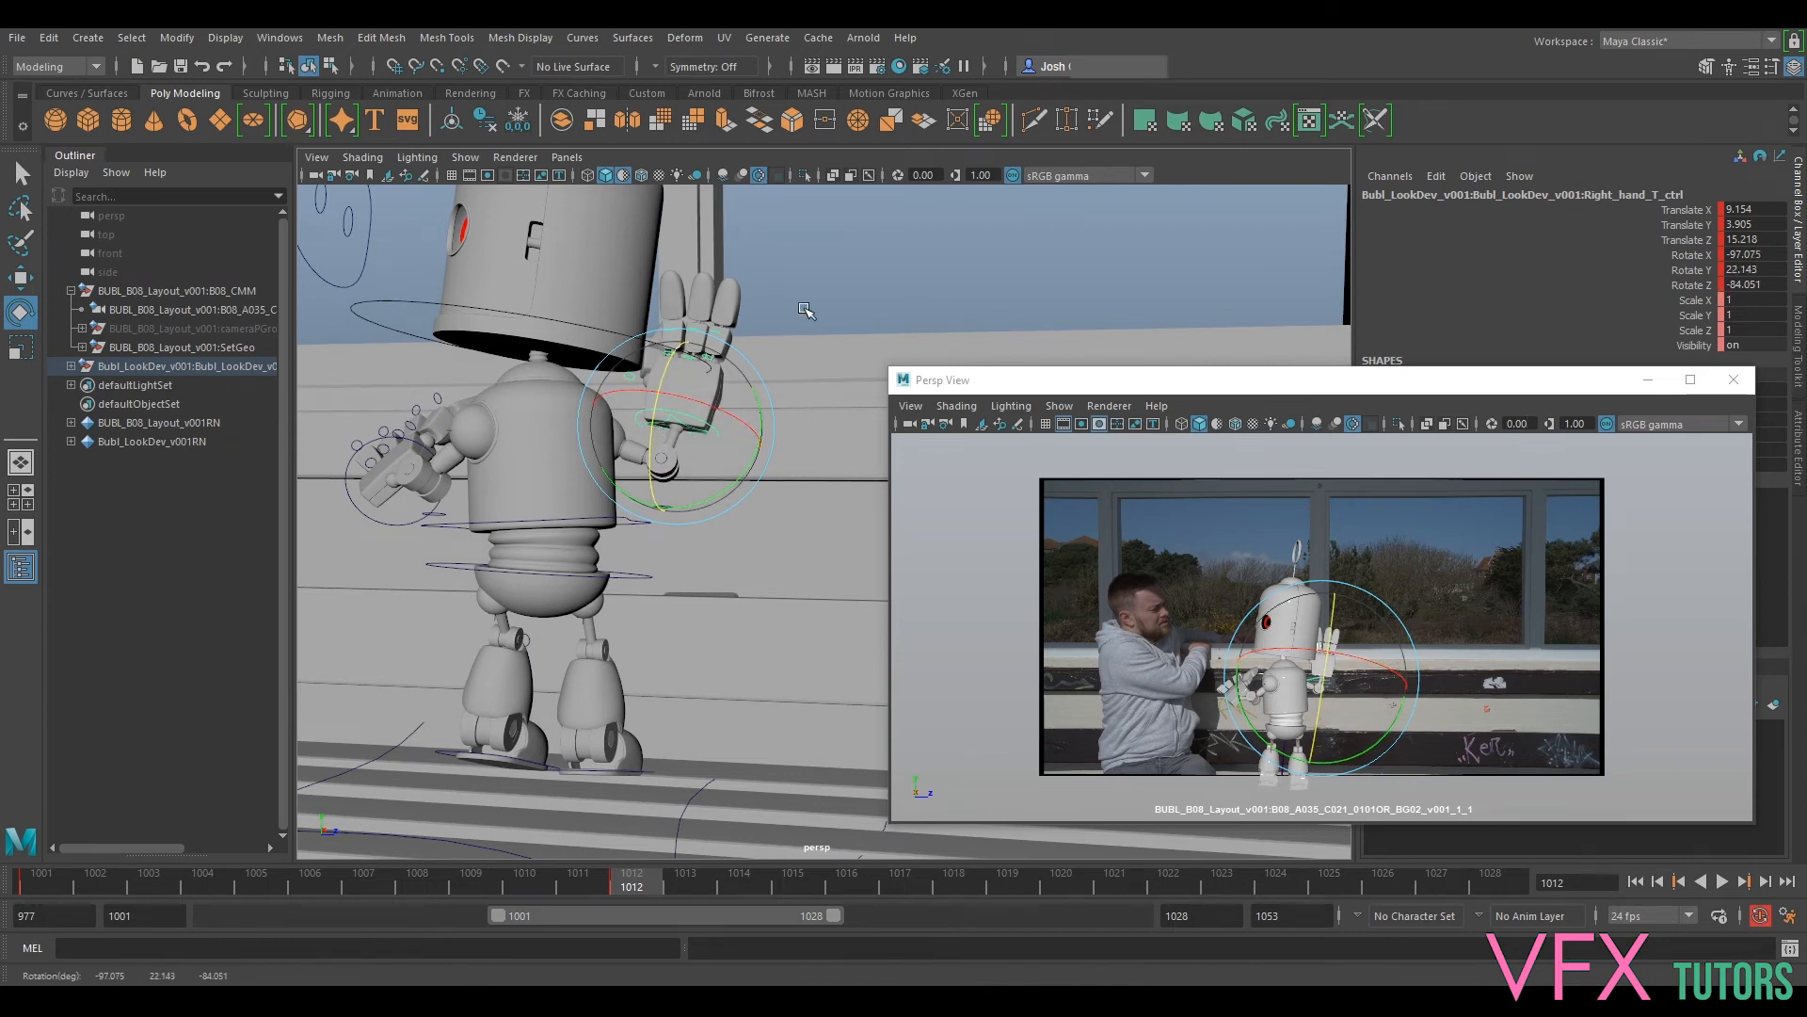
Step: Play back the animation to check the hand motion, framing the robot and selecting Root_ctrl
key(alt+v)
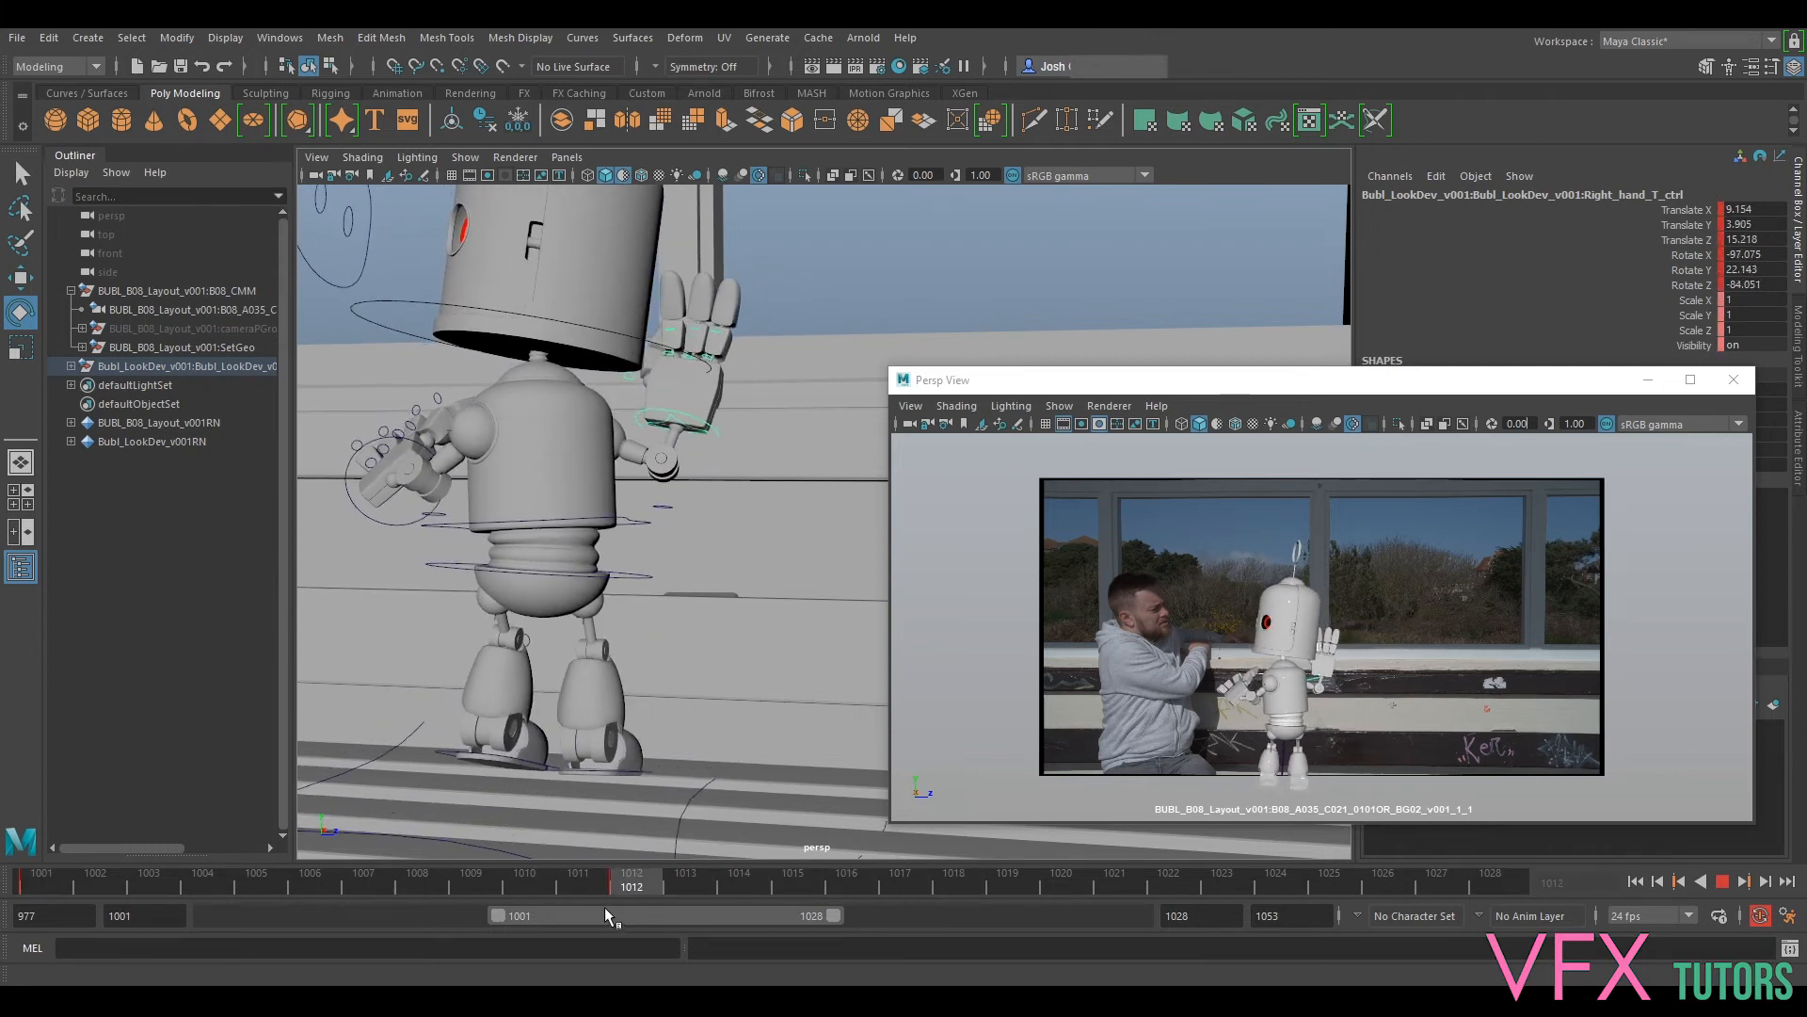
click(417, 881)
key(f)
click(768, 694)
key(alt+v)
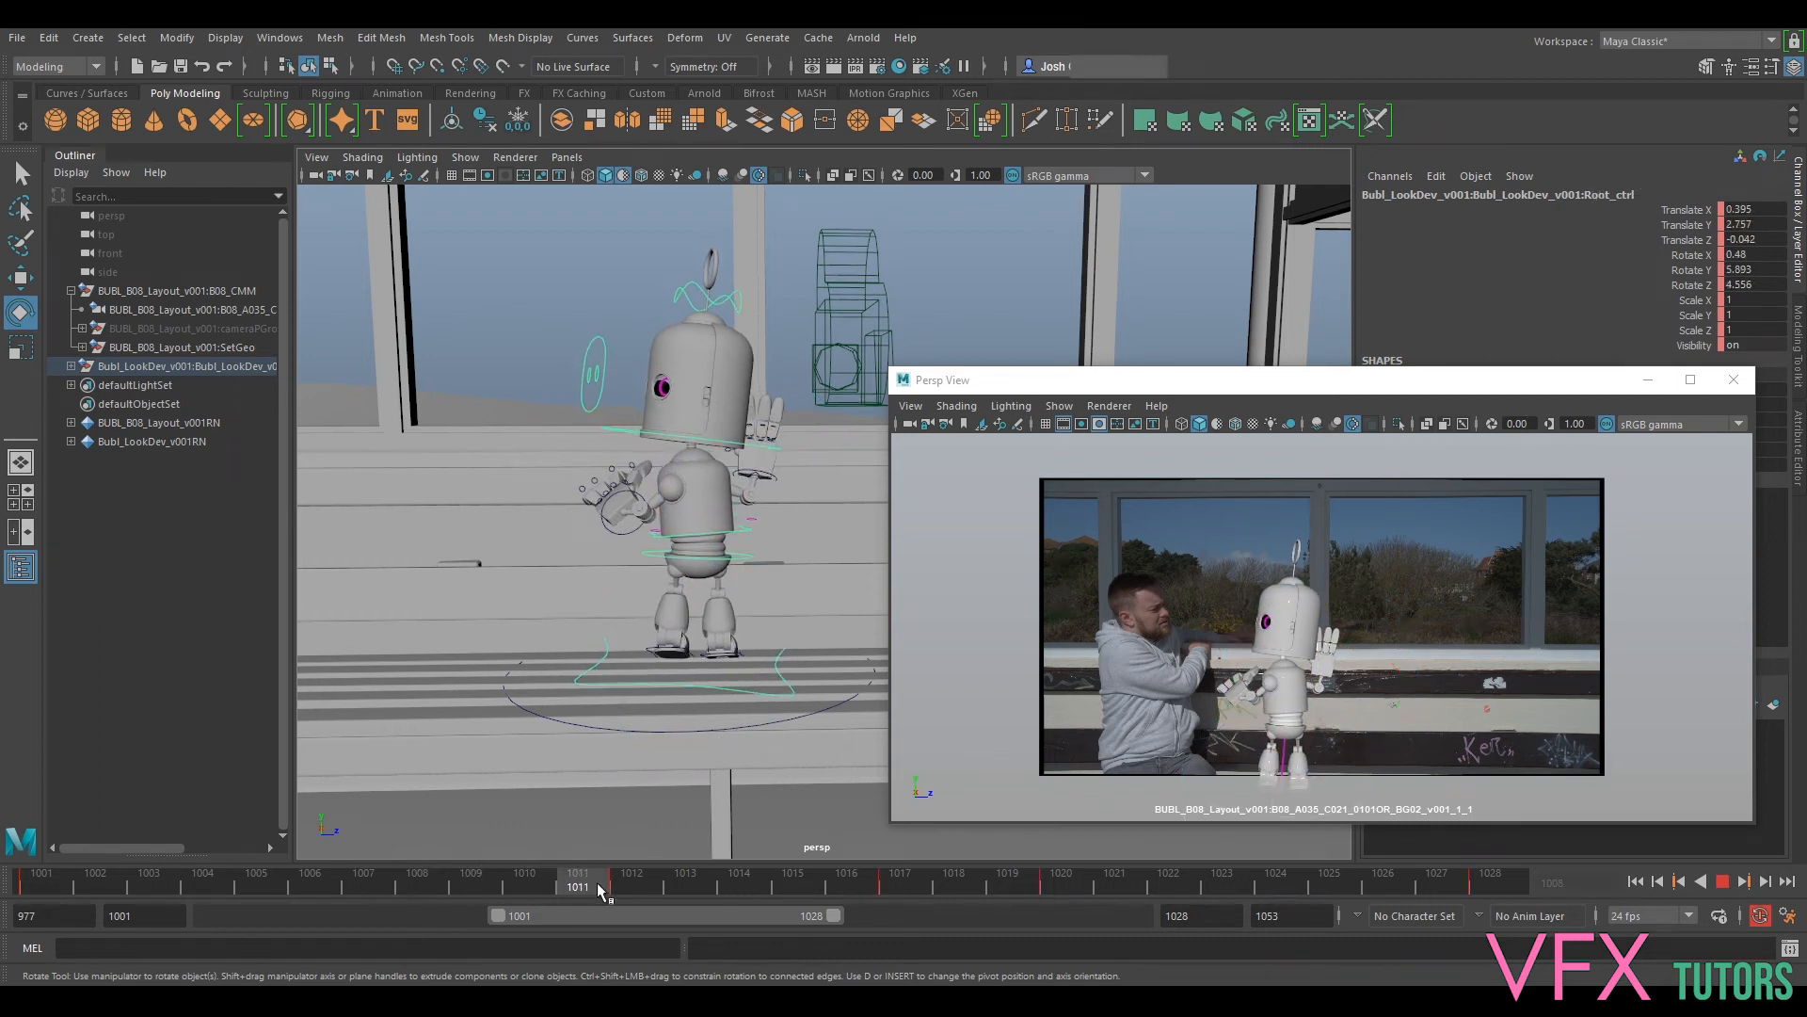
Step: At frame 1017, lower Root_ctrl to a Translate Y of about -2.25
drag(765, 885, 880, 896)
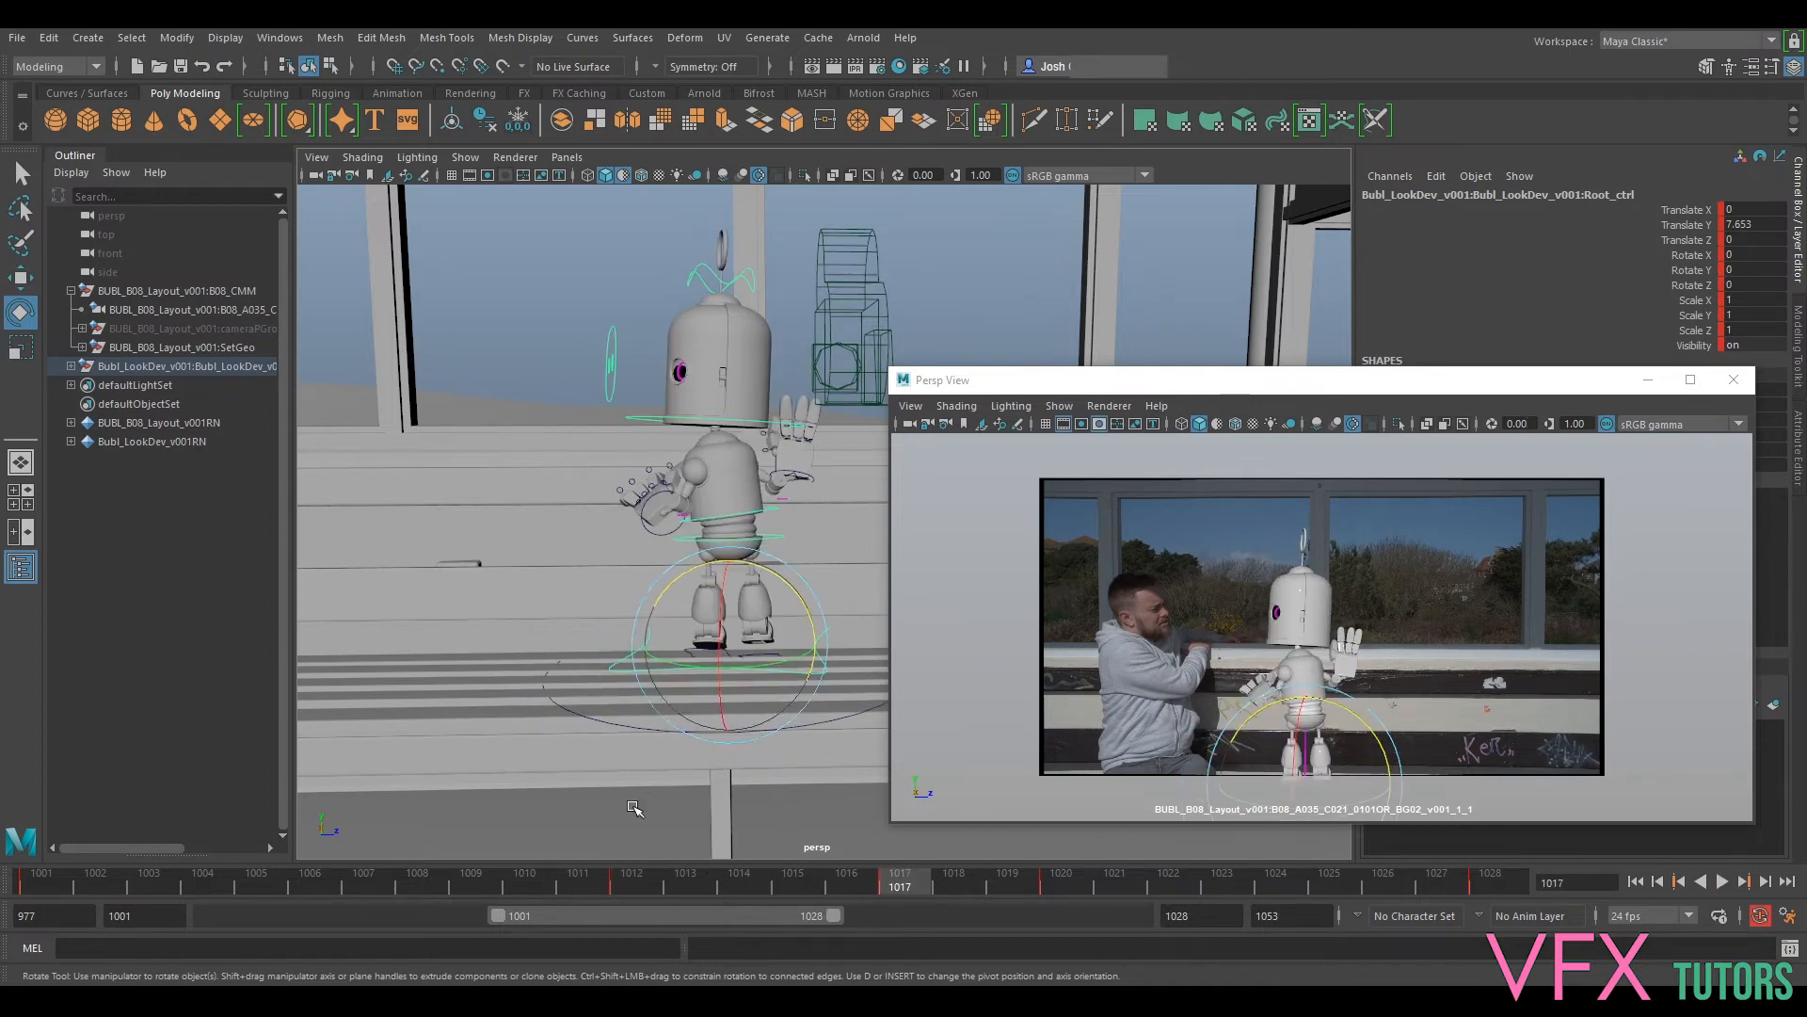
key(w)
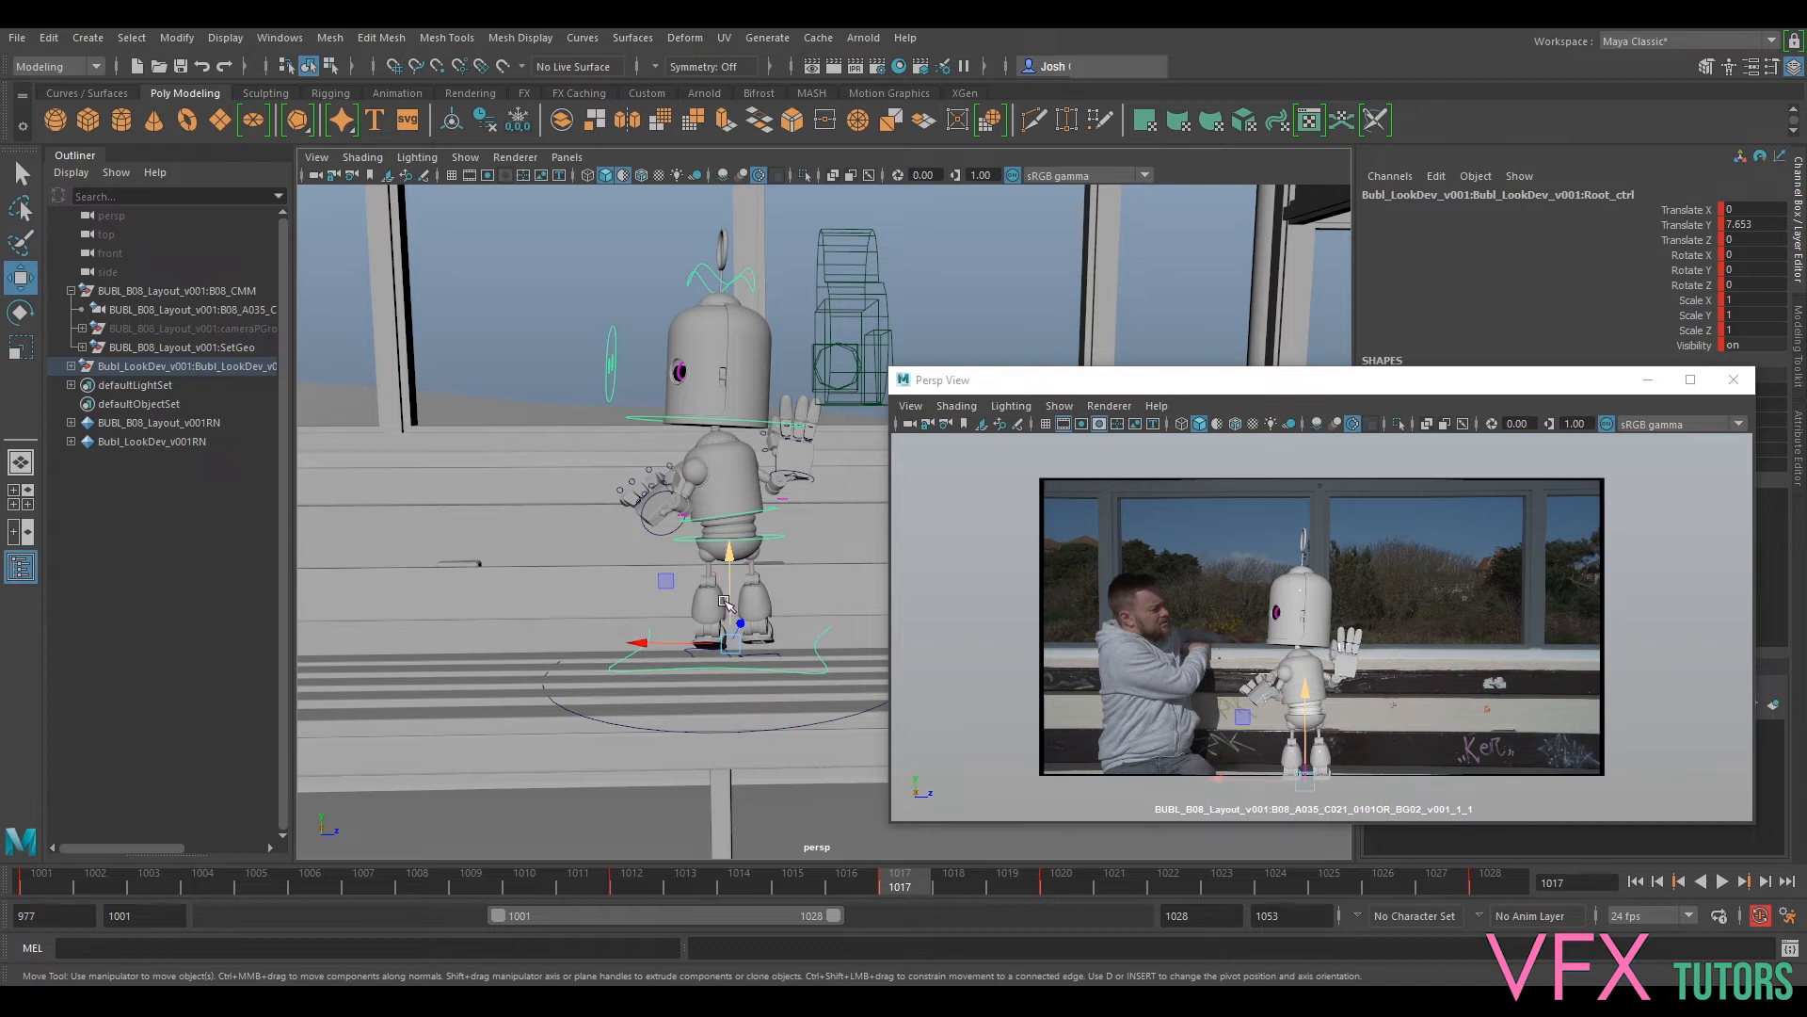
drag(740, 601, 740, 633)
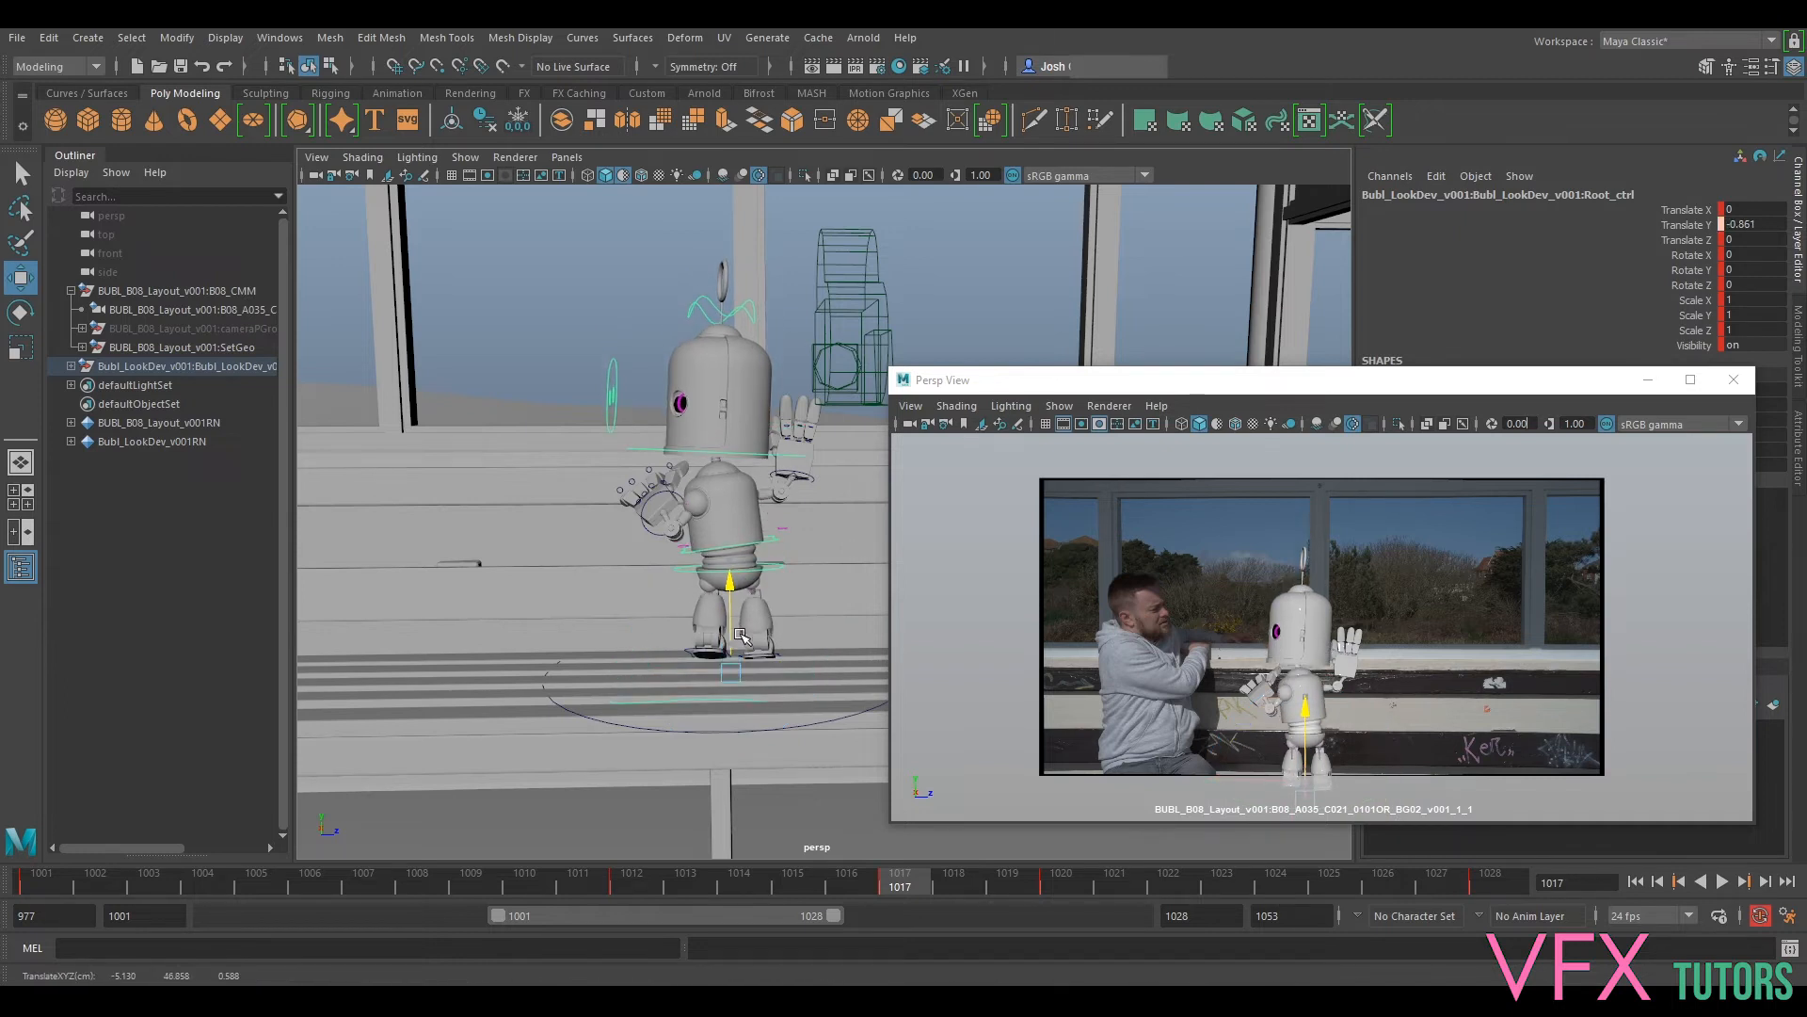
drag(741, 636, 744, 640)
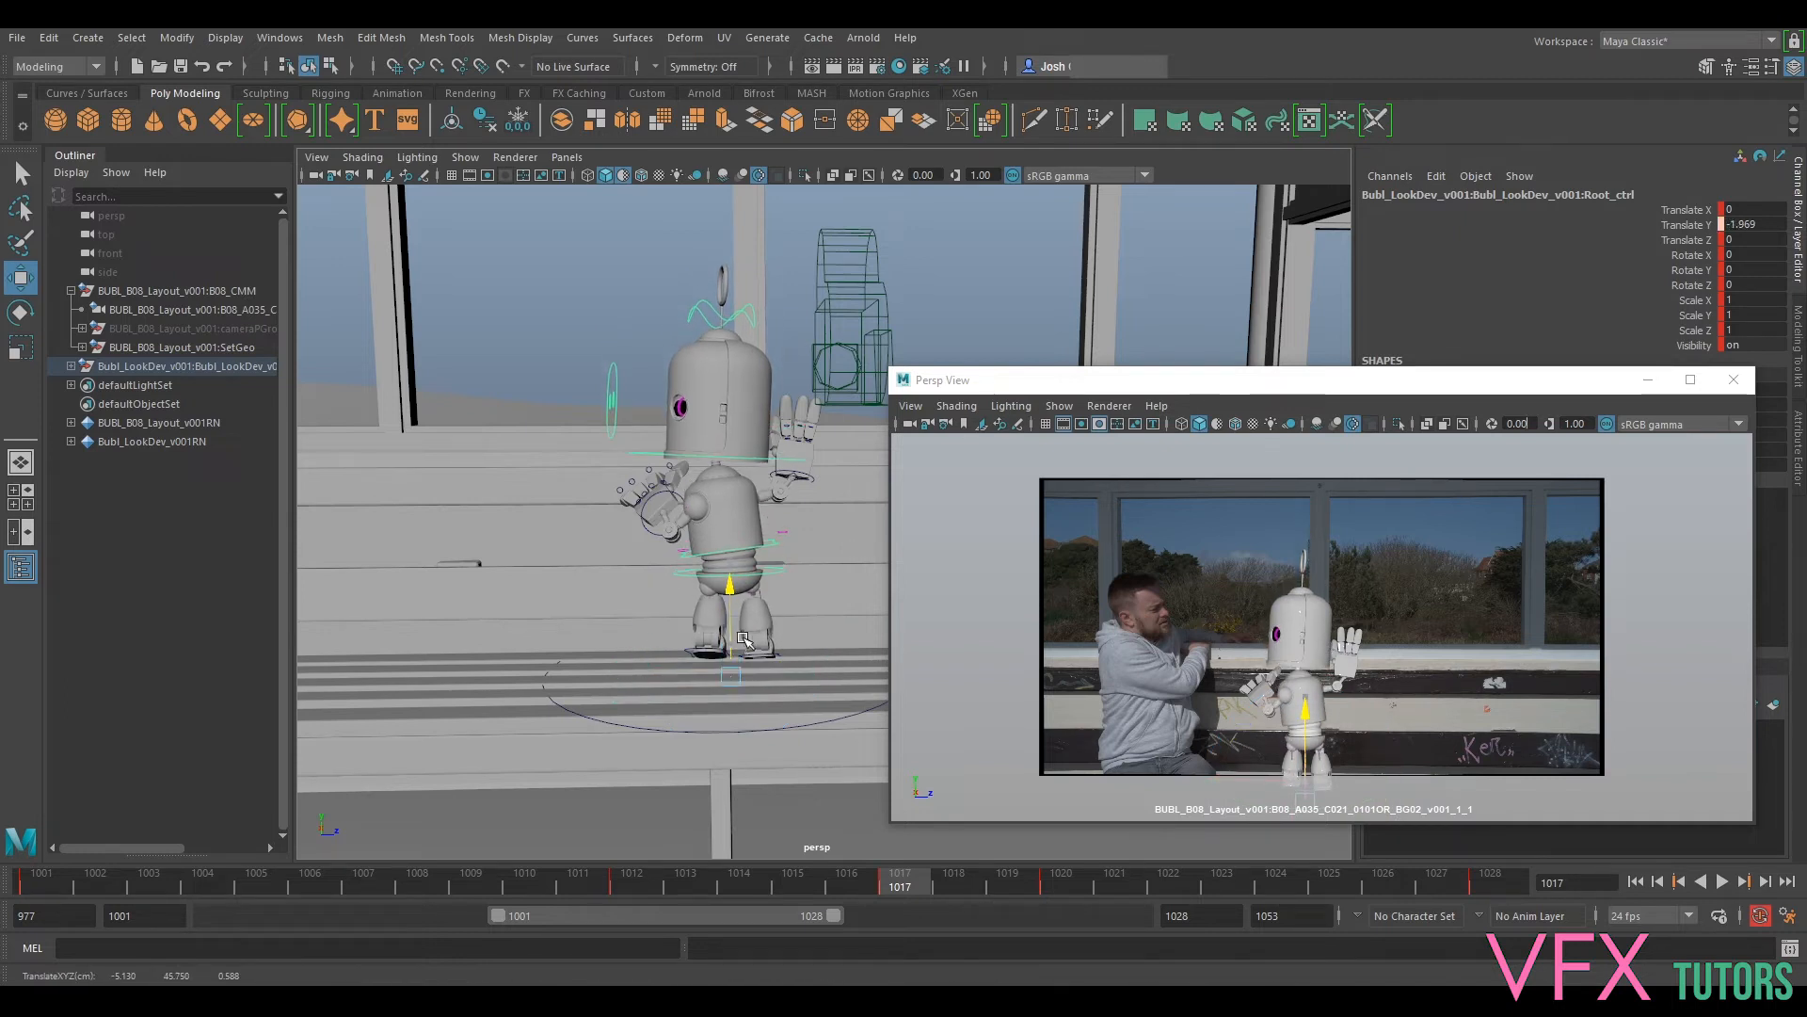
Step: Reposition Right_Foot_ctrl at frame 1017 to about -1.46, 0.78, -2.83 to suit the lowered root
alt+drag(770, 702, 706, 706)
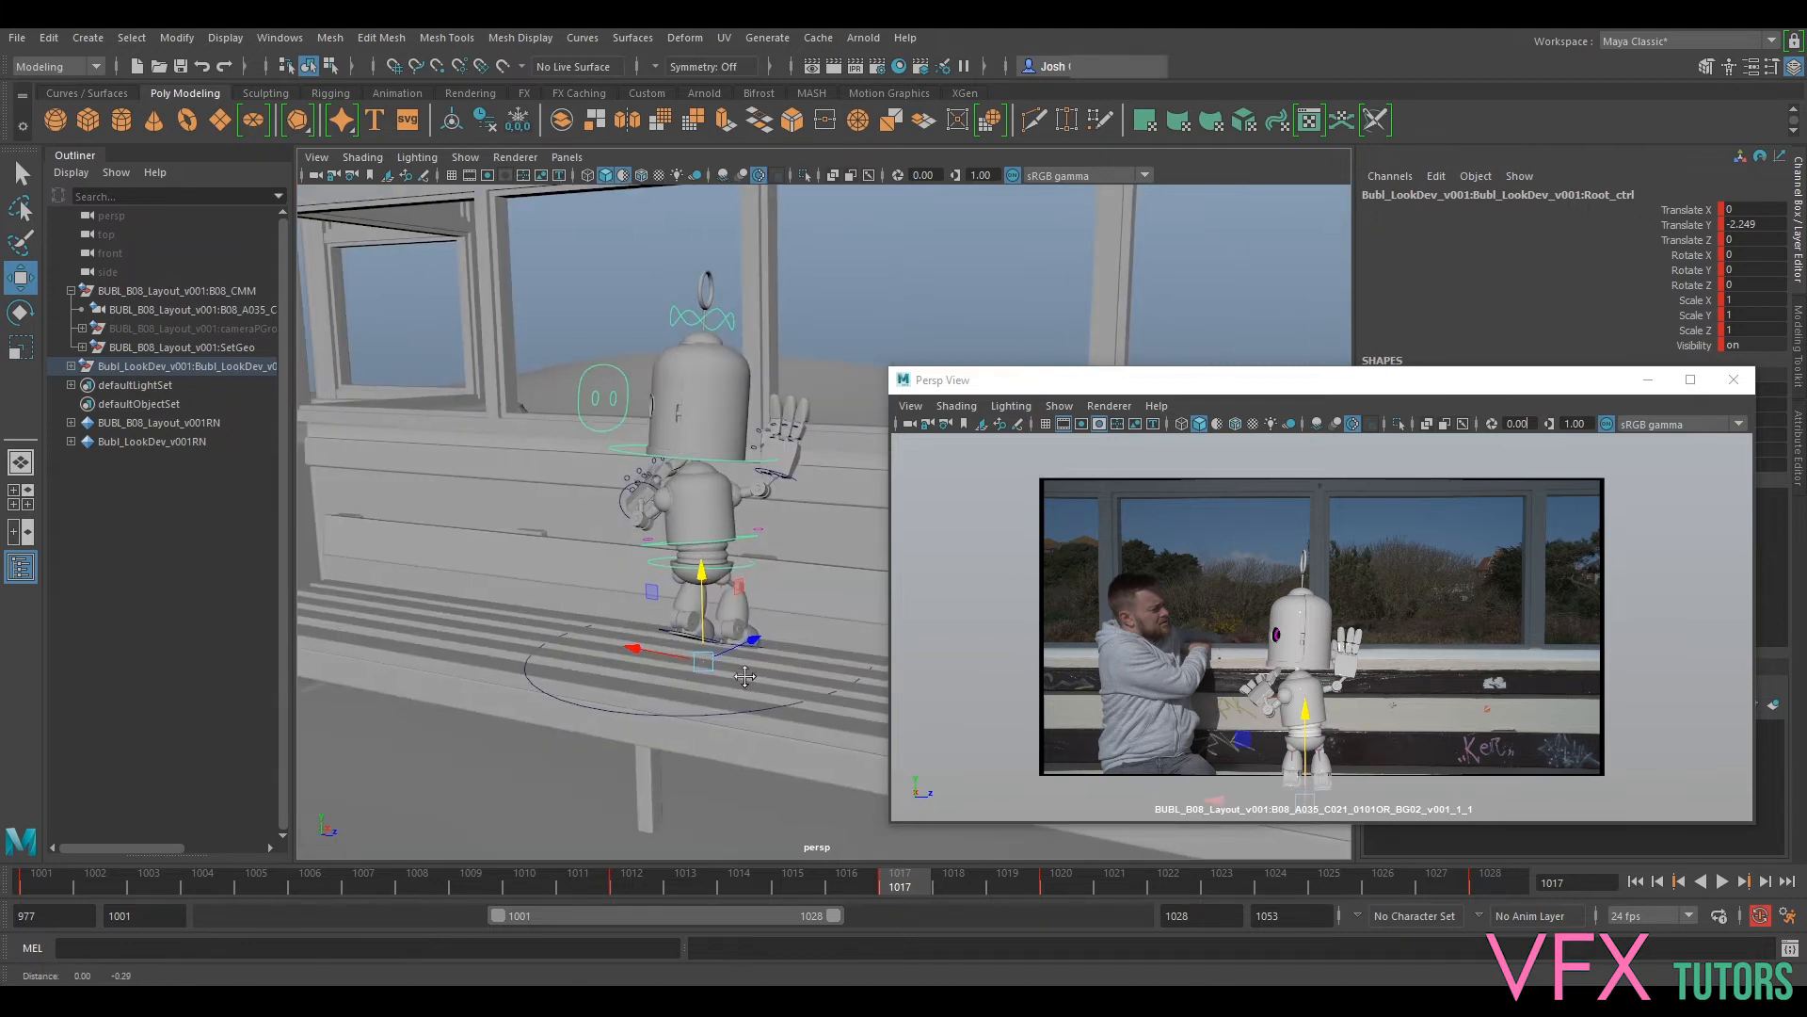
alt+right_drag(706, 706, 747, 753)
alt+middle_drag(747, 753, 621, 642)
alt+drag(621, 642, 612, 555)
key(e)
click(674, 551)
alt+middle_drag(640, 546, 682, 546)
alt+right_drag(682, 546, 739, 546)
key(w)
drag(602, 515, 556, 524)
alt+drag(565, 532, 706, 550)
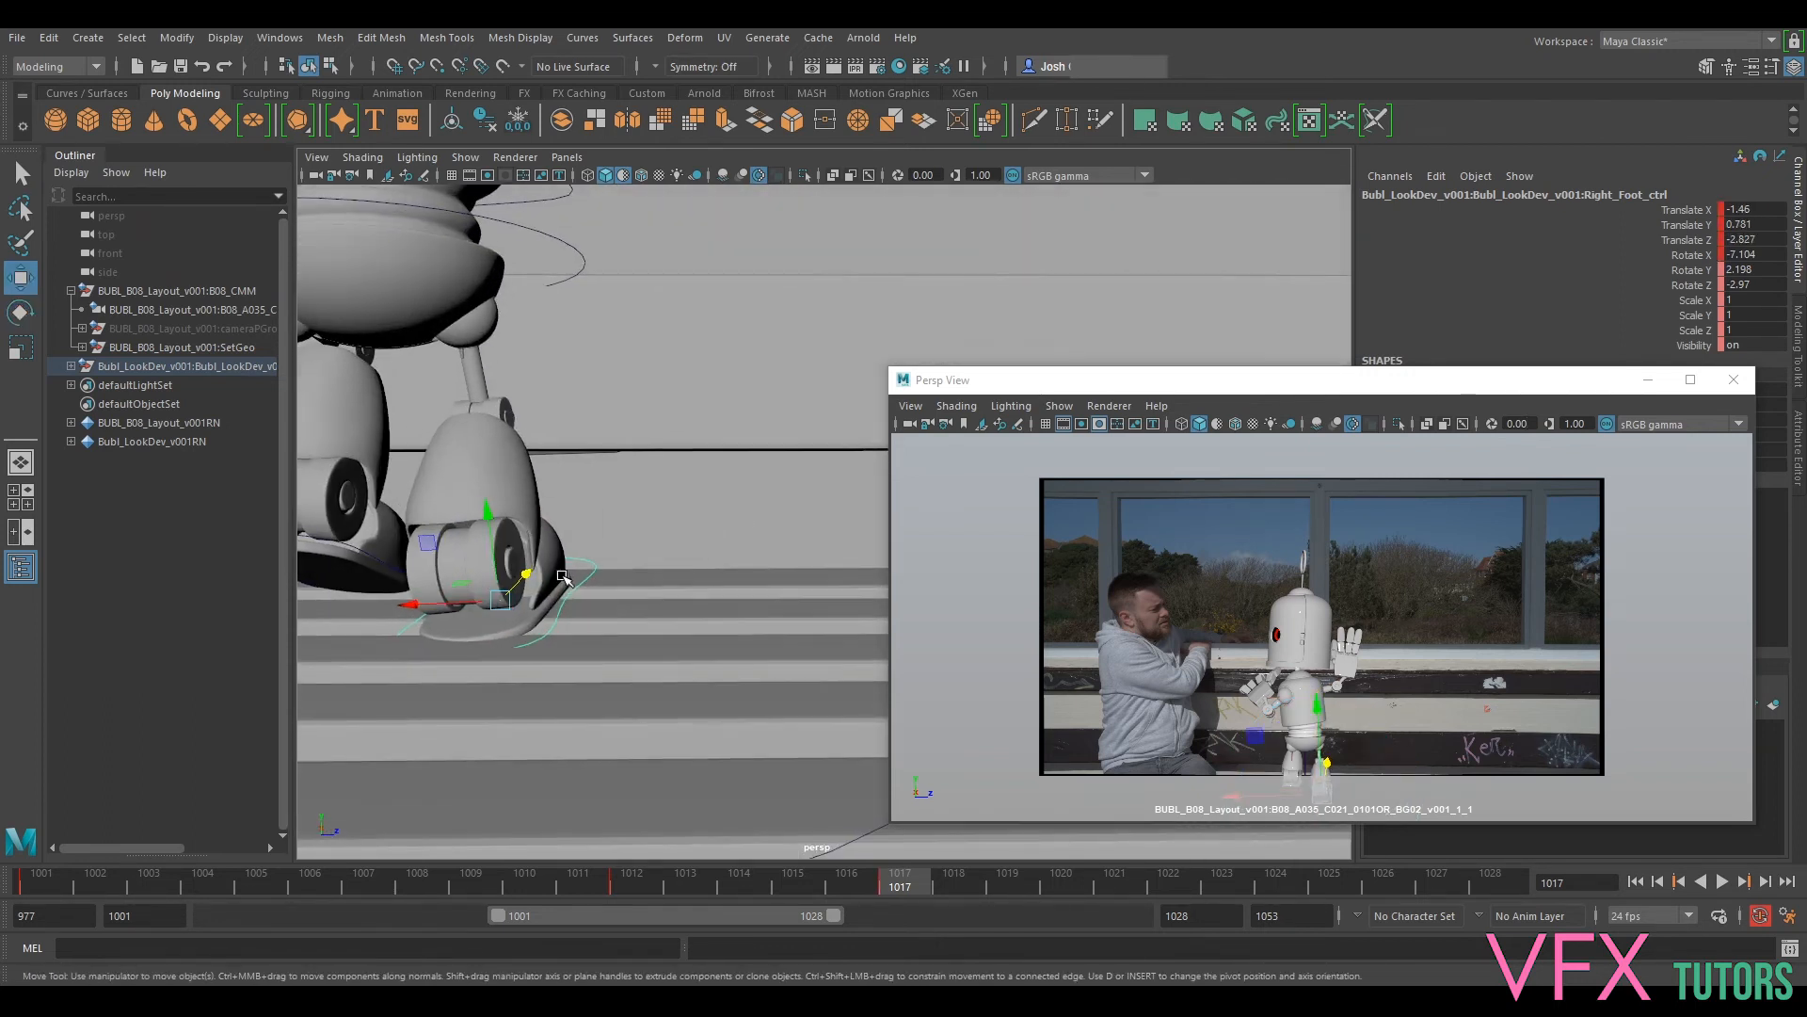
Step: Refine the foot's rotation and position at frame 1017 from another angle so it sits on the bench
alt+middle_drag(556, 551, 623, 551)
key(e)
drag(613, 551, 734, 517)
key(w)
drag(656, 457, 552, 492)
key(e)
Step: Place Left_Foot_ctrl at frame 1017 at about -0.21, 0.03, -2.68, rotated to about -0.6, -6.9, -0.5
click(536, 431)
click(540, 433)
key(w)
drag(503, 420, 590, 534)
click(517, 607)
key(e)
click(661, 482)
key(w)
scroll(713, 528, down, 6)
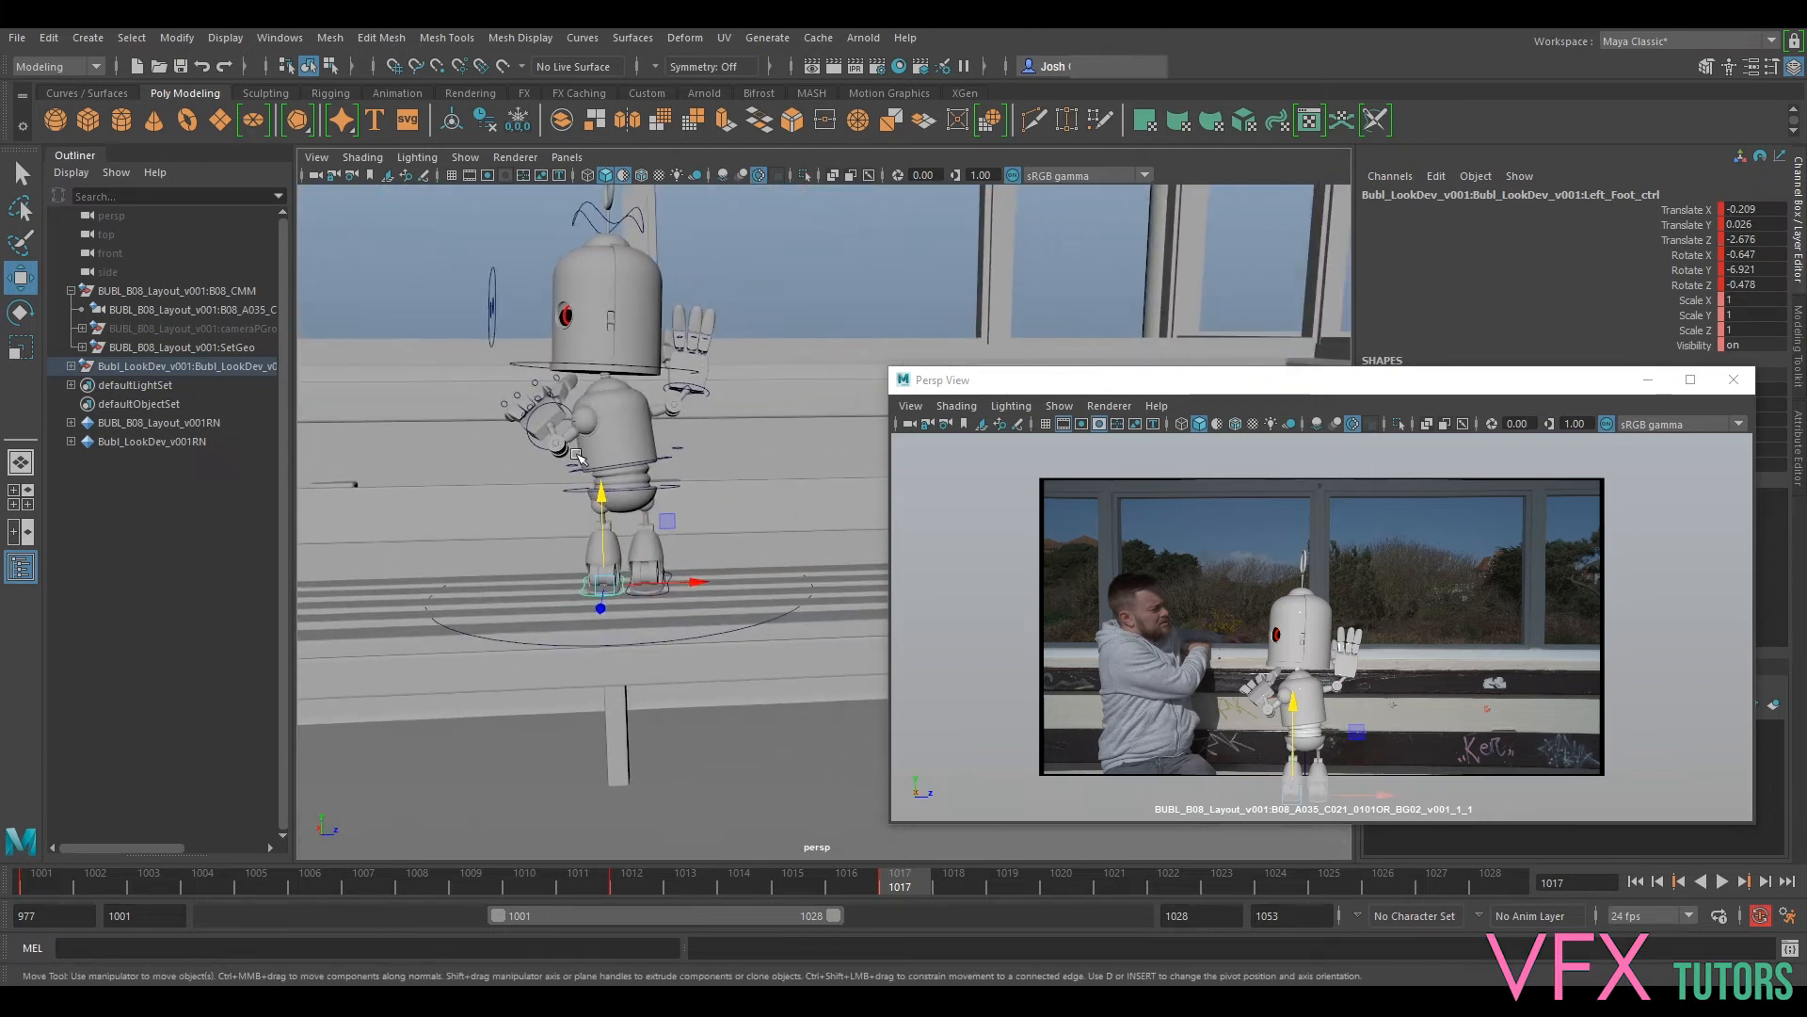
Step: Rotate the robot's right hand at frame 1017 so it tips outward, away from the body
alt+drag(576, 454, 557, 478)
click(697, 400)
alt+drag(719, 404, 730, 367)
alt+right_drag(729, 367, 823, 496)
alt+middle_drag(823, 496, 913, 626)
alt+right_drag(659, 435, 684, 437)
alt+drag(685, 436, 687, 640)
click(754, 339)
click(669, 398)
key(e)
Step: Move Root_ctrl backward along the bench at frame 1017 to a Translate Z of about -16
click(661, 624)
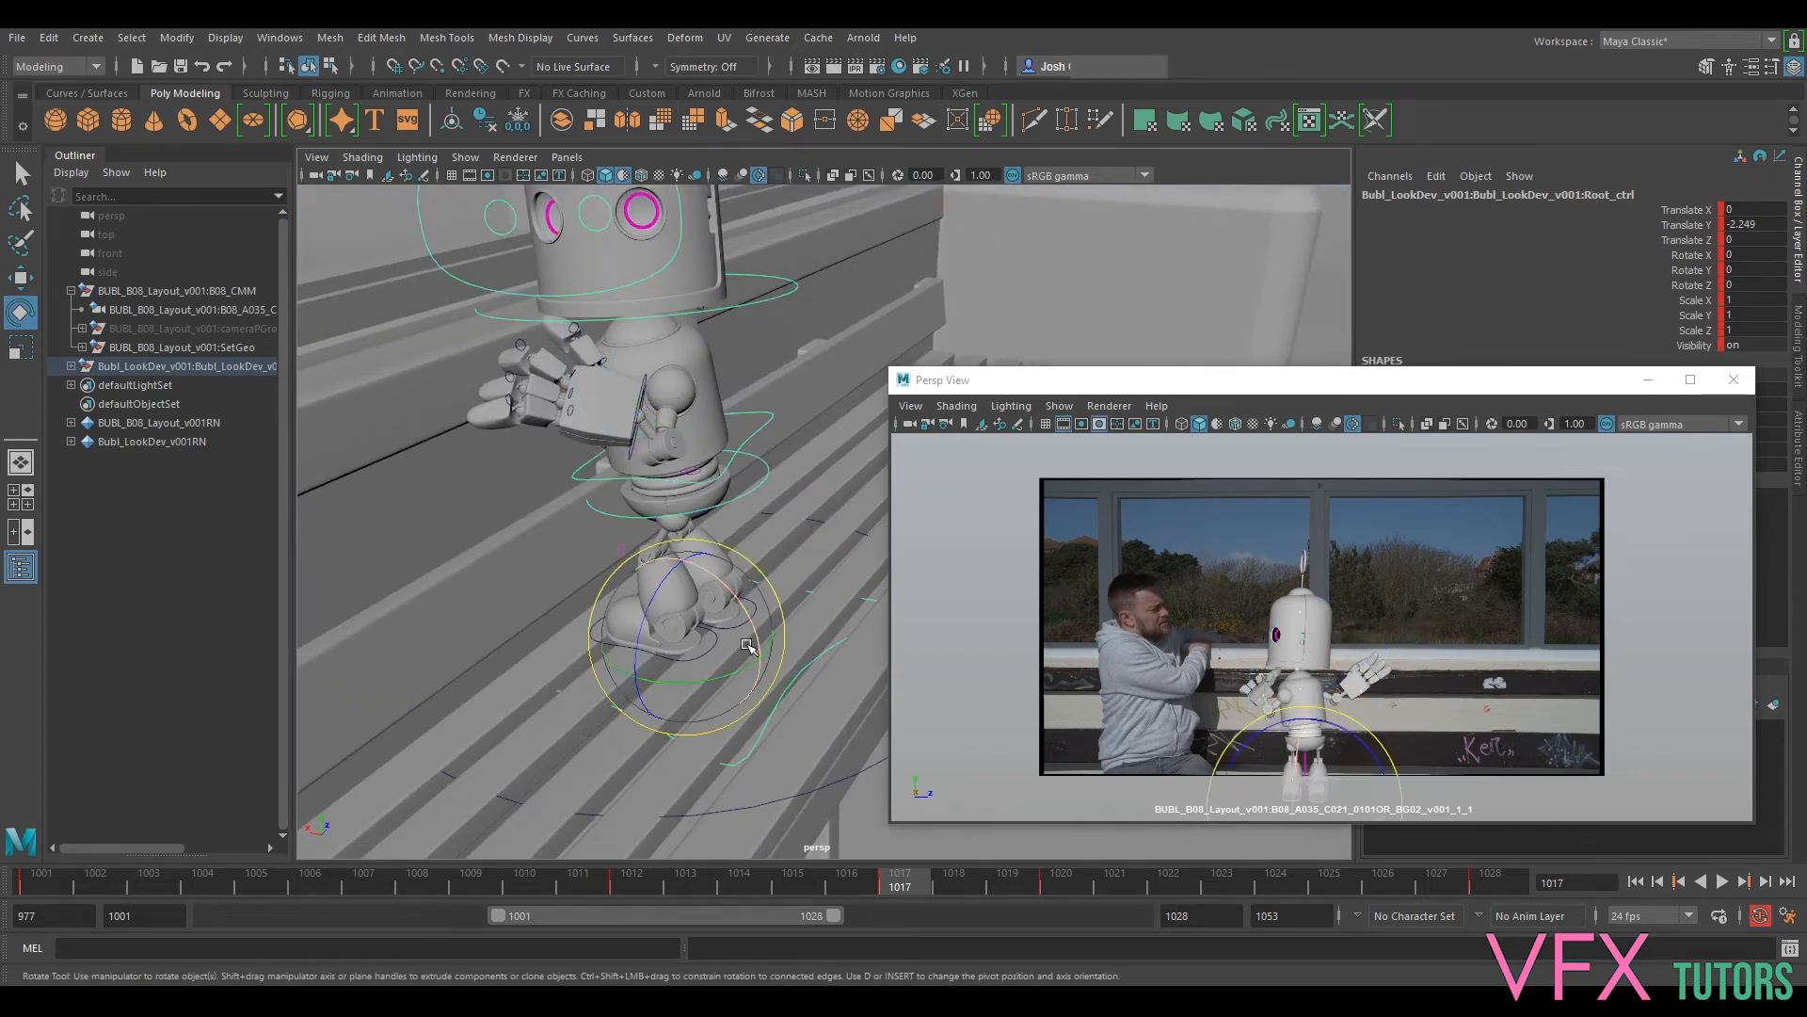
key(w)
drag(649, 625, 716, 671)
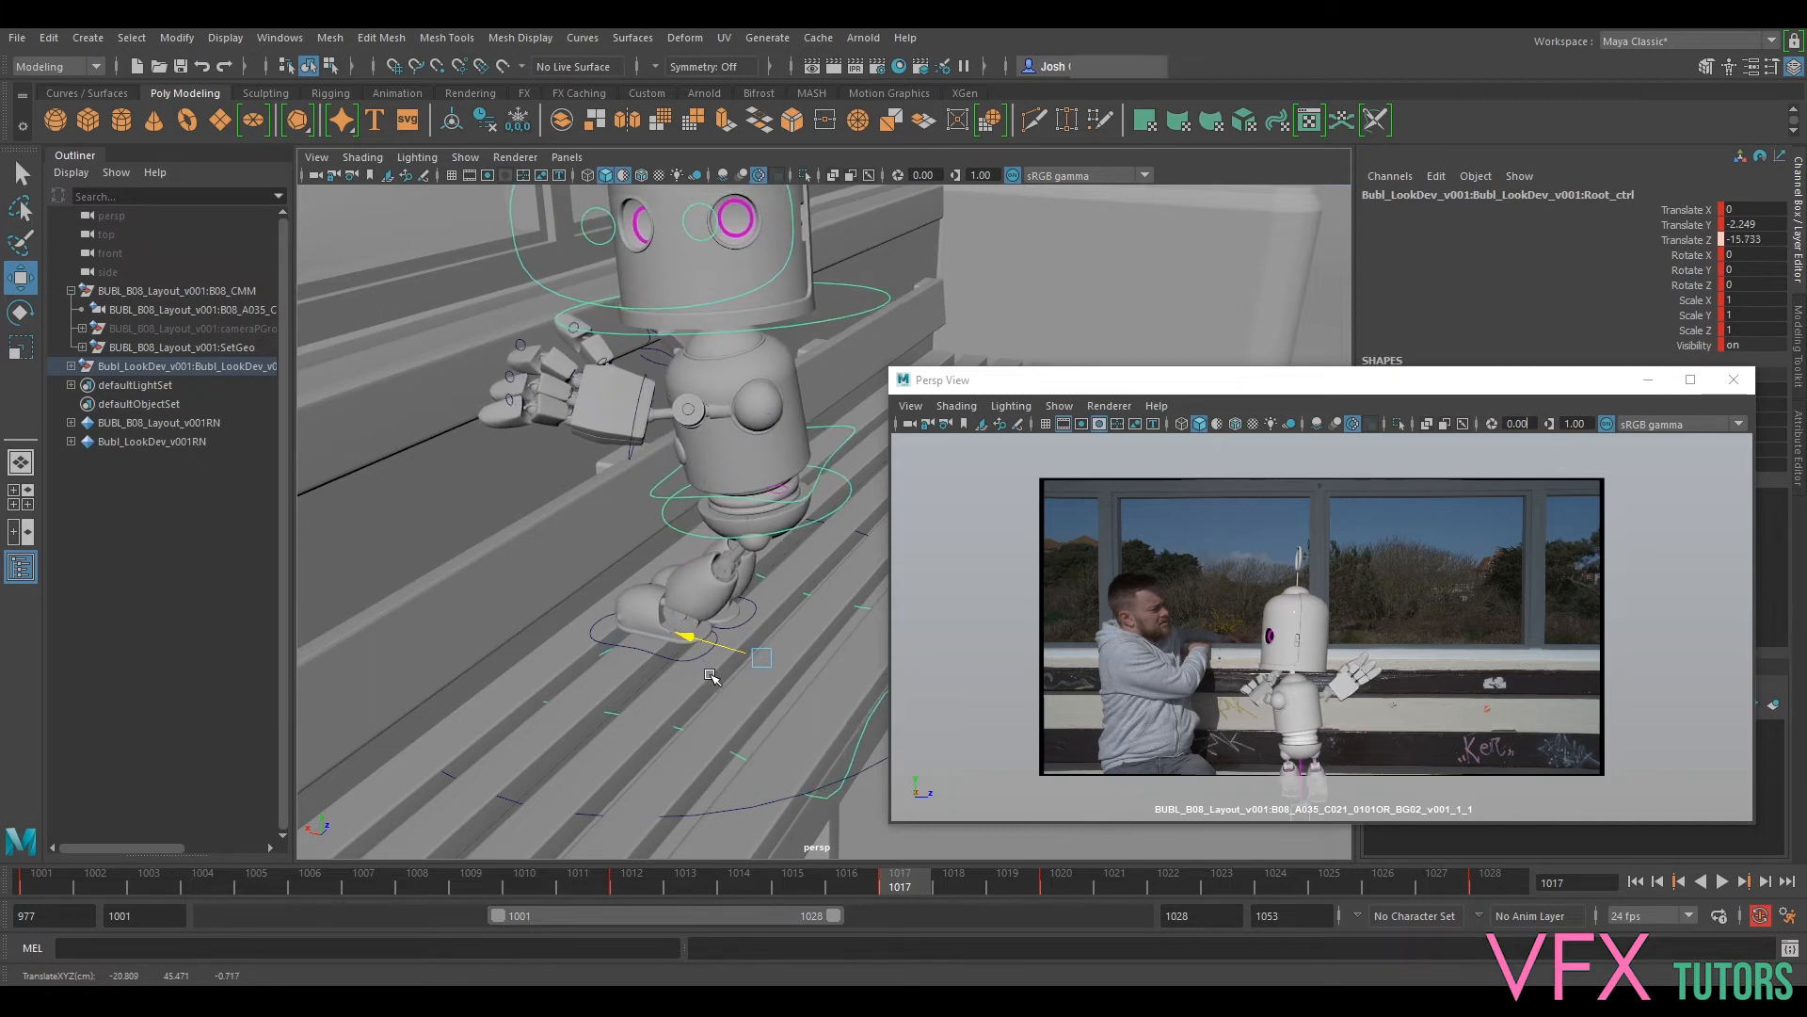
Step: Shift the robot's feet back along the bench at frame 1017 to follow the moved root
click(618, 644)
alt+drag(613, 680, 607, 616)
alt+drag(677, 555, 634, 540)
click(662, 510)
alt+middle_drag(753, 439, 526, 473)
click(540, 470)
drag(535, 467, 518, 555)
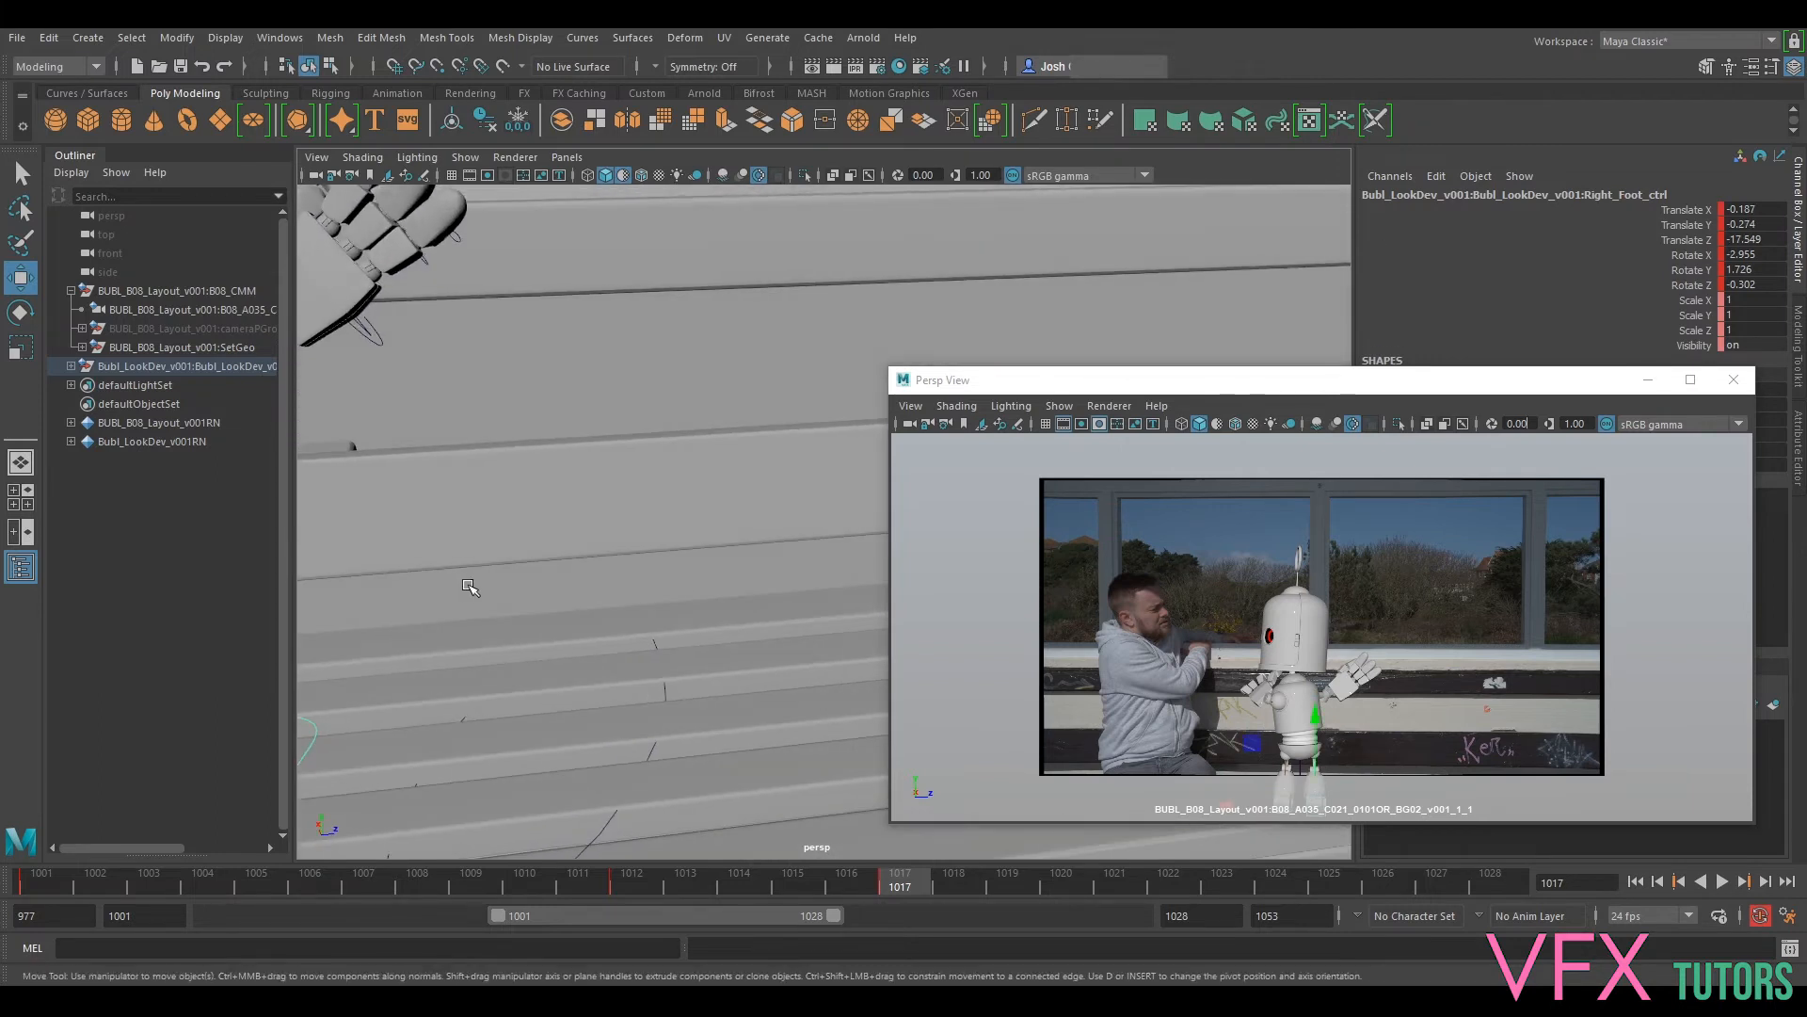
Step: Settle the feet on the bench at frame 1017: Right_Foot_ctrl at about -1.25, -0.10, -19.68 and Left_Foot_ctrl at about -1.53, 0.10, -18.62
alt+middle_drag(472, 593, 747, 464)
alt+right_drag(747, 464, 650, 527)
drag(649, 578, 537, 612)
drag(691, 476, 672, 486)
alt+drag(622, 555, 731, 528)
alt+right_drag(423, 527, 535, 522)
alt+middle_drag(535, 523, 649, 481)
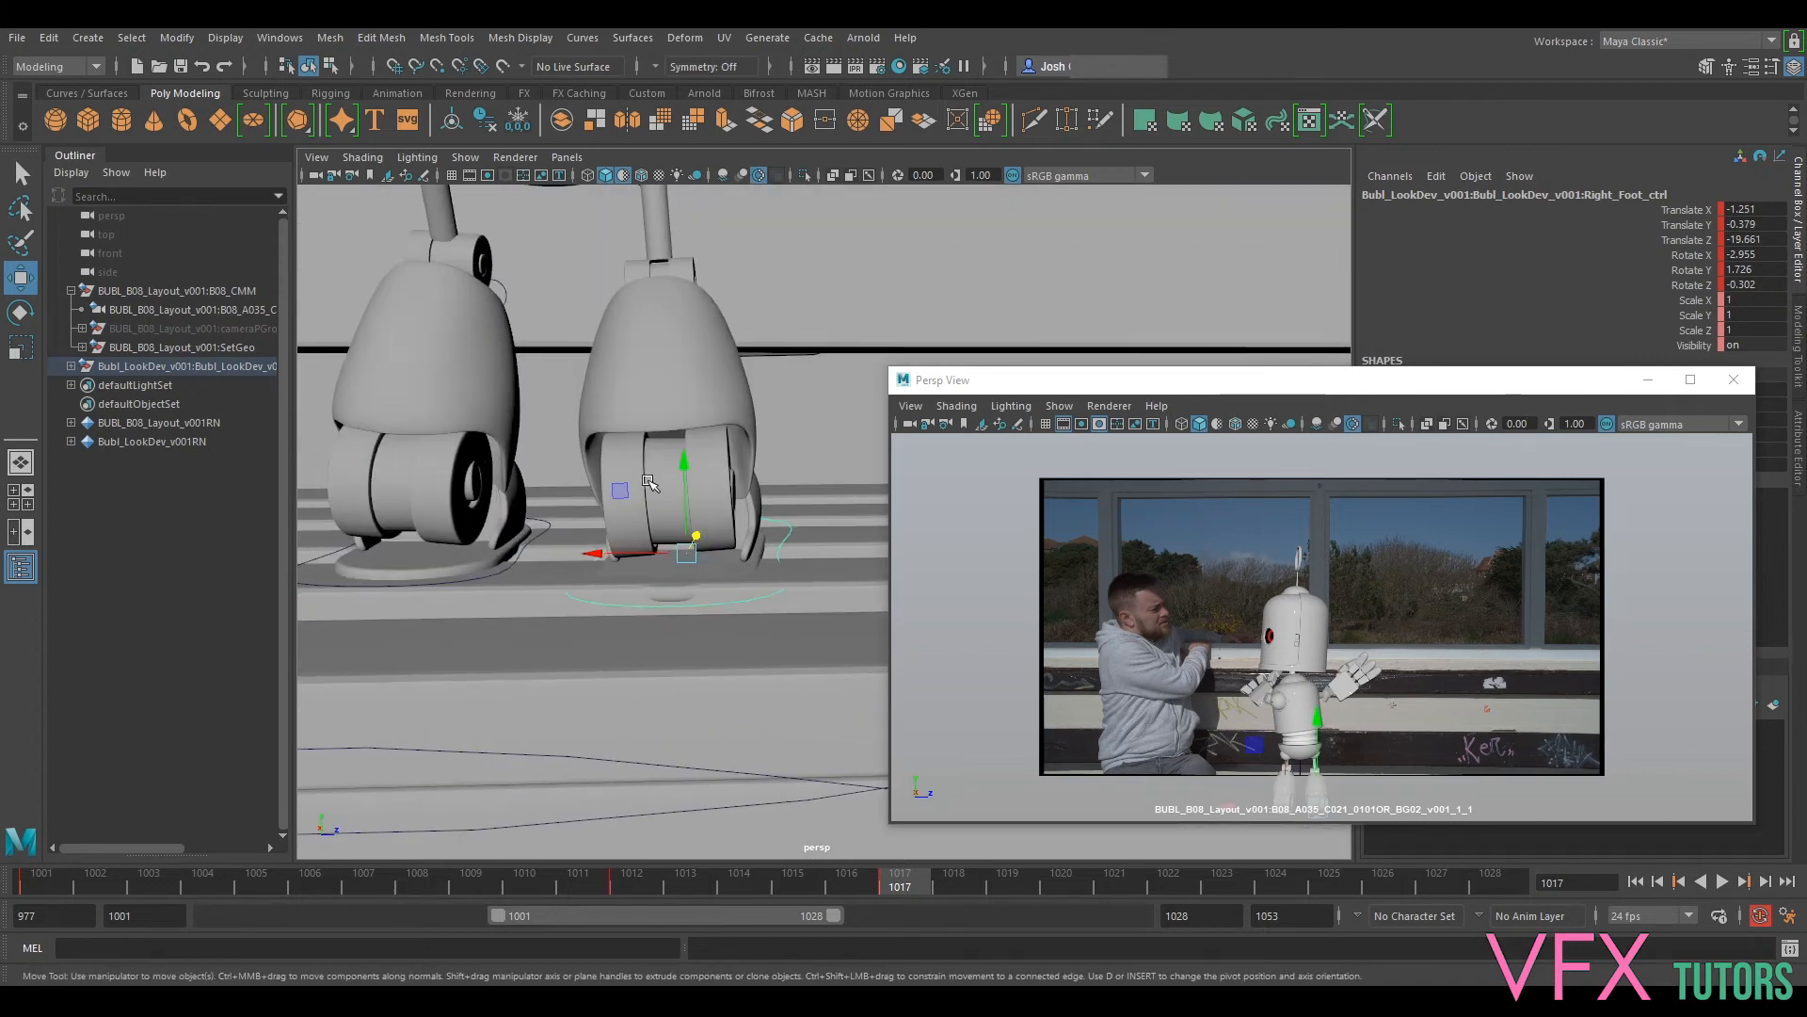
drag(684, 489, 686, 485)
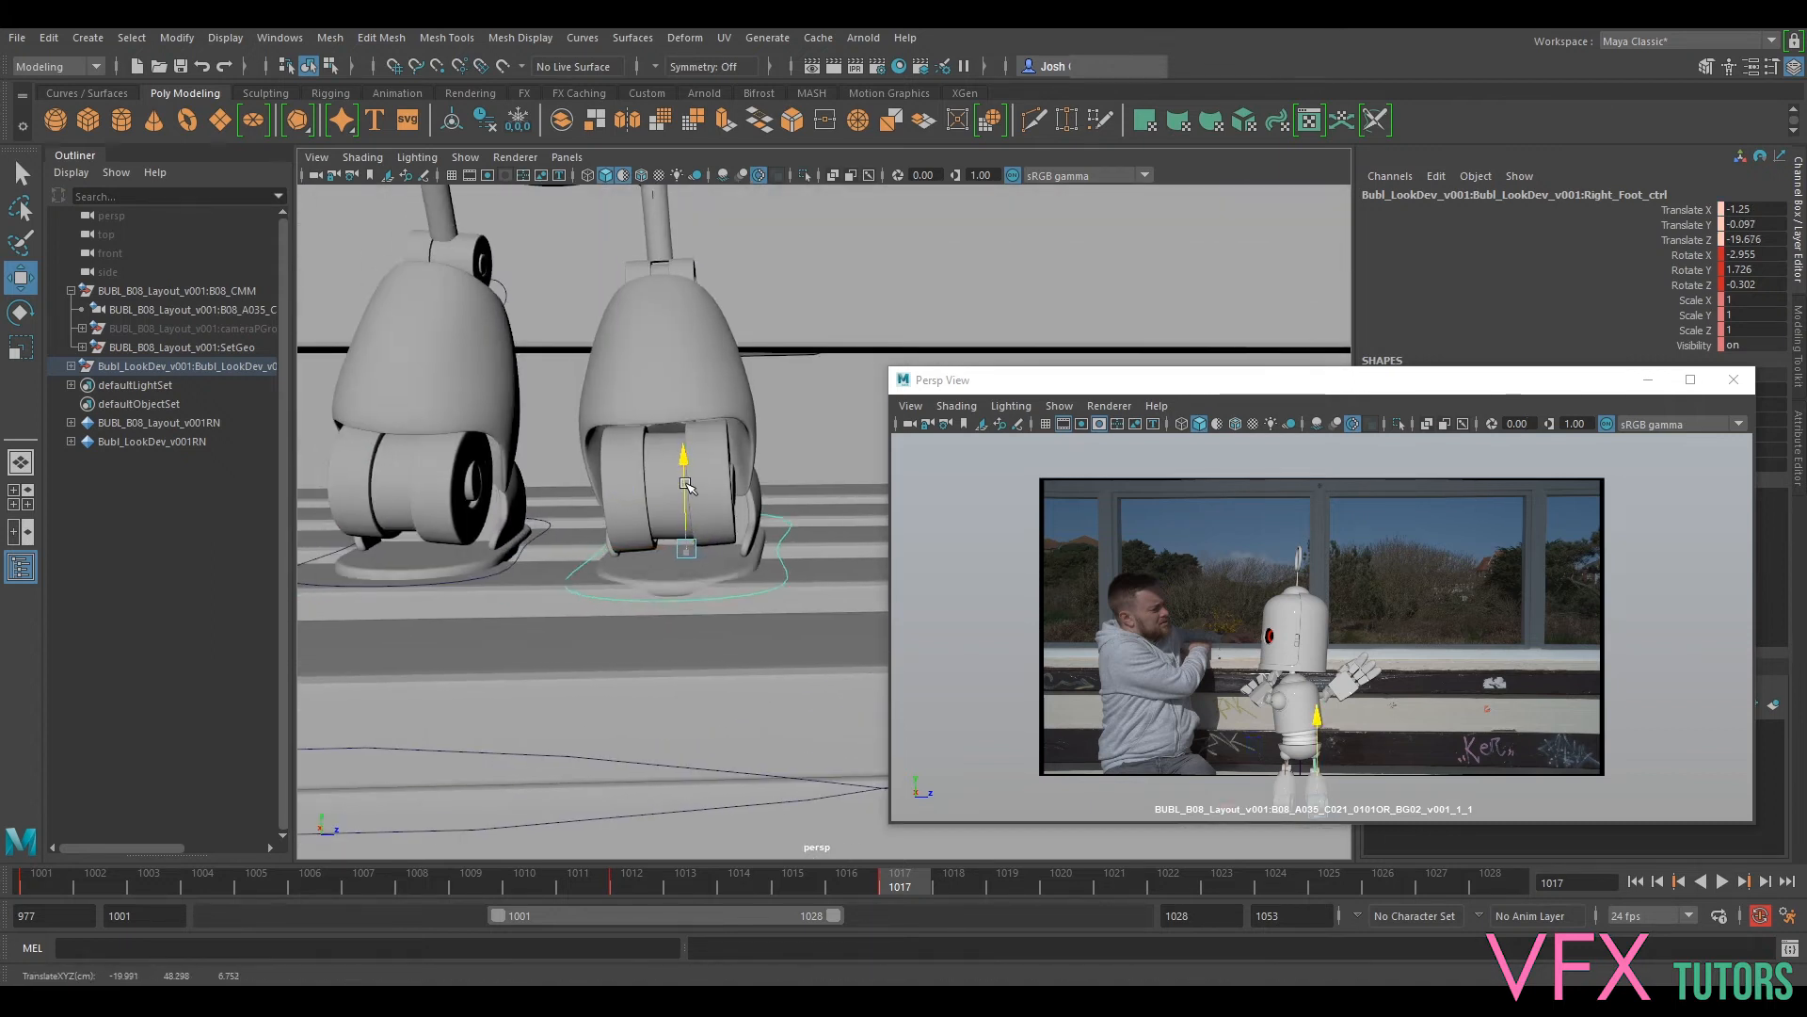
click(502, 549)
drag(442, 508, 441, 461)
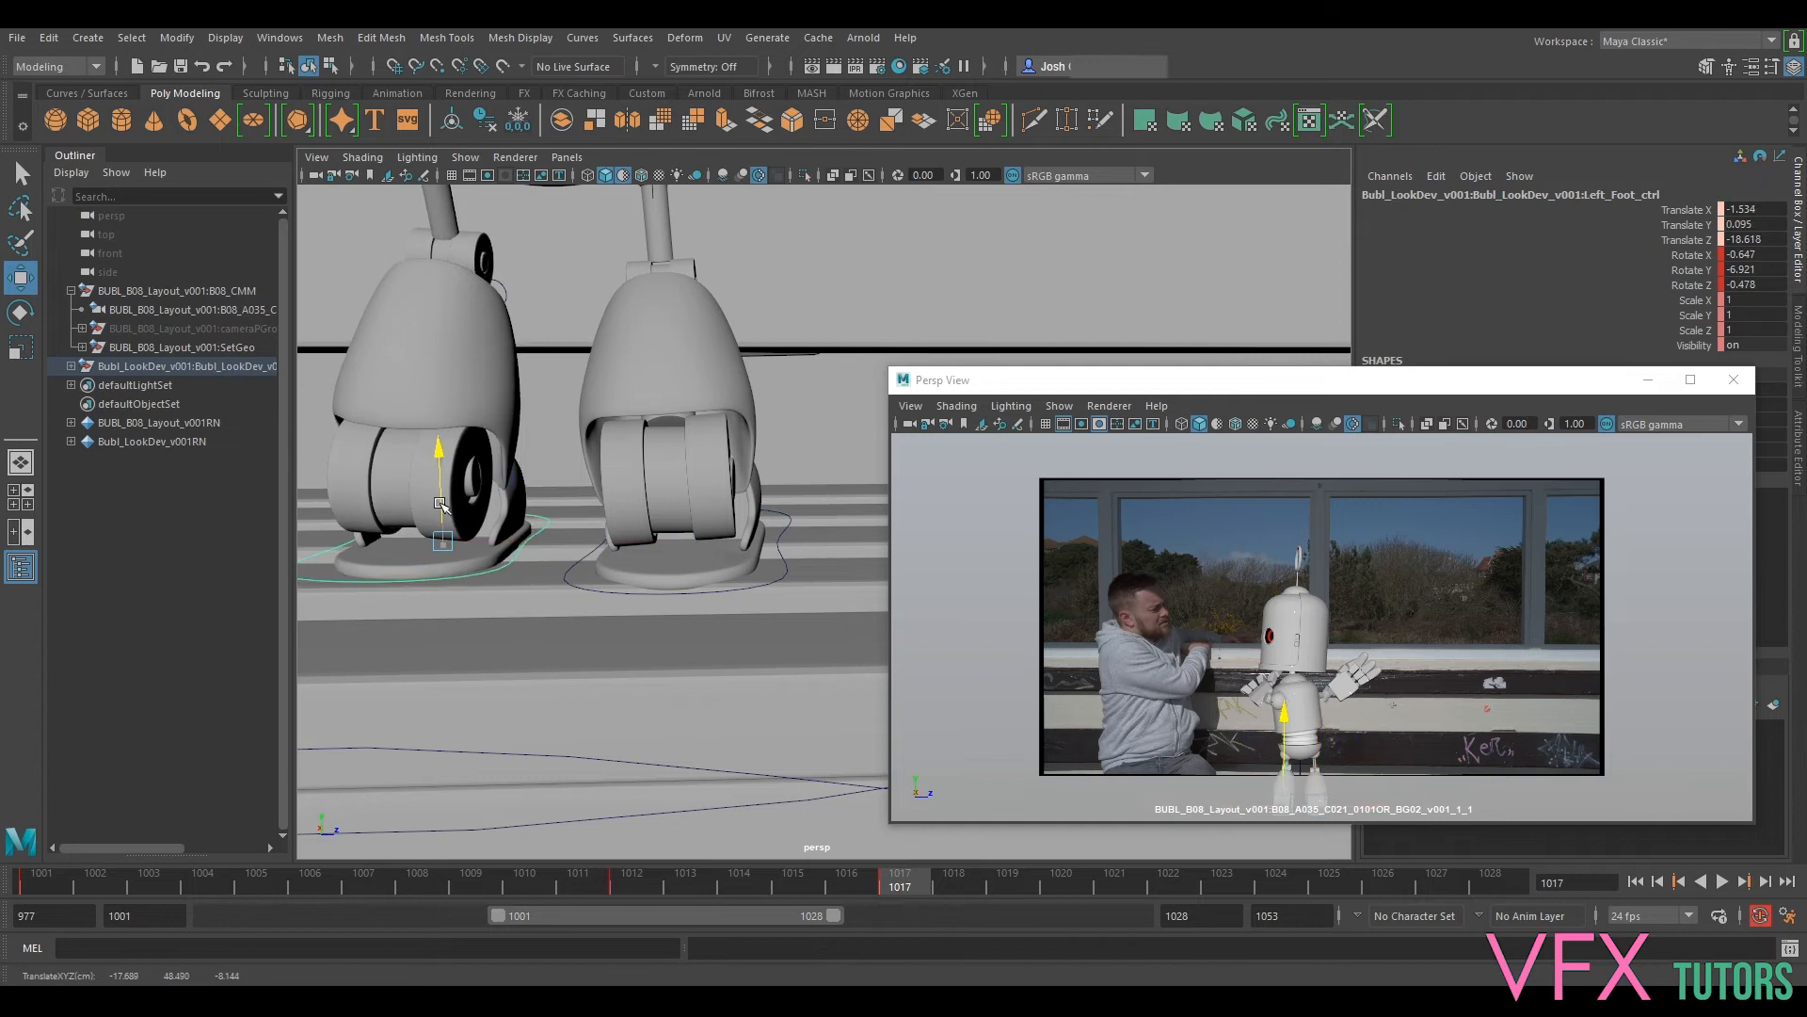
Step: Pose Right_hand_T_ctrl at frame 1017 at about 11.2, -12.6, -2.5, rotated to about -21, 79.5, 42.9
scroll(477, 517, down, 5)
alt+middle_drag(597, 506, 512, 630)
alt+drag(632, 584, 777, 441)
click(773, 405)
drag(715, 384, 740, 461)
key(e)
key(w)
alt+drag(791, 498, 689, 461)
key(e)
alt+middle_drag(689, 461, 699, 430)
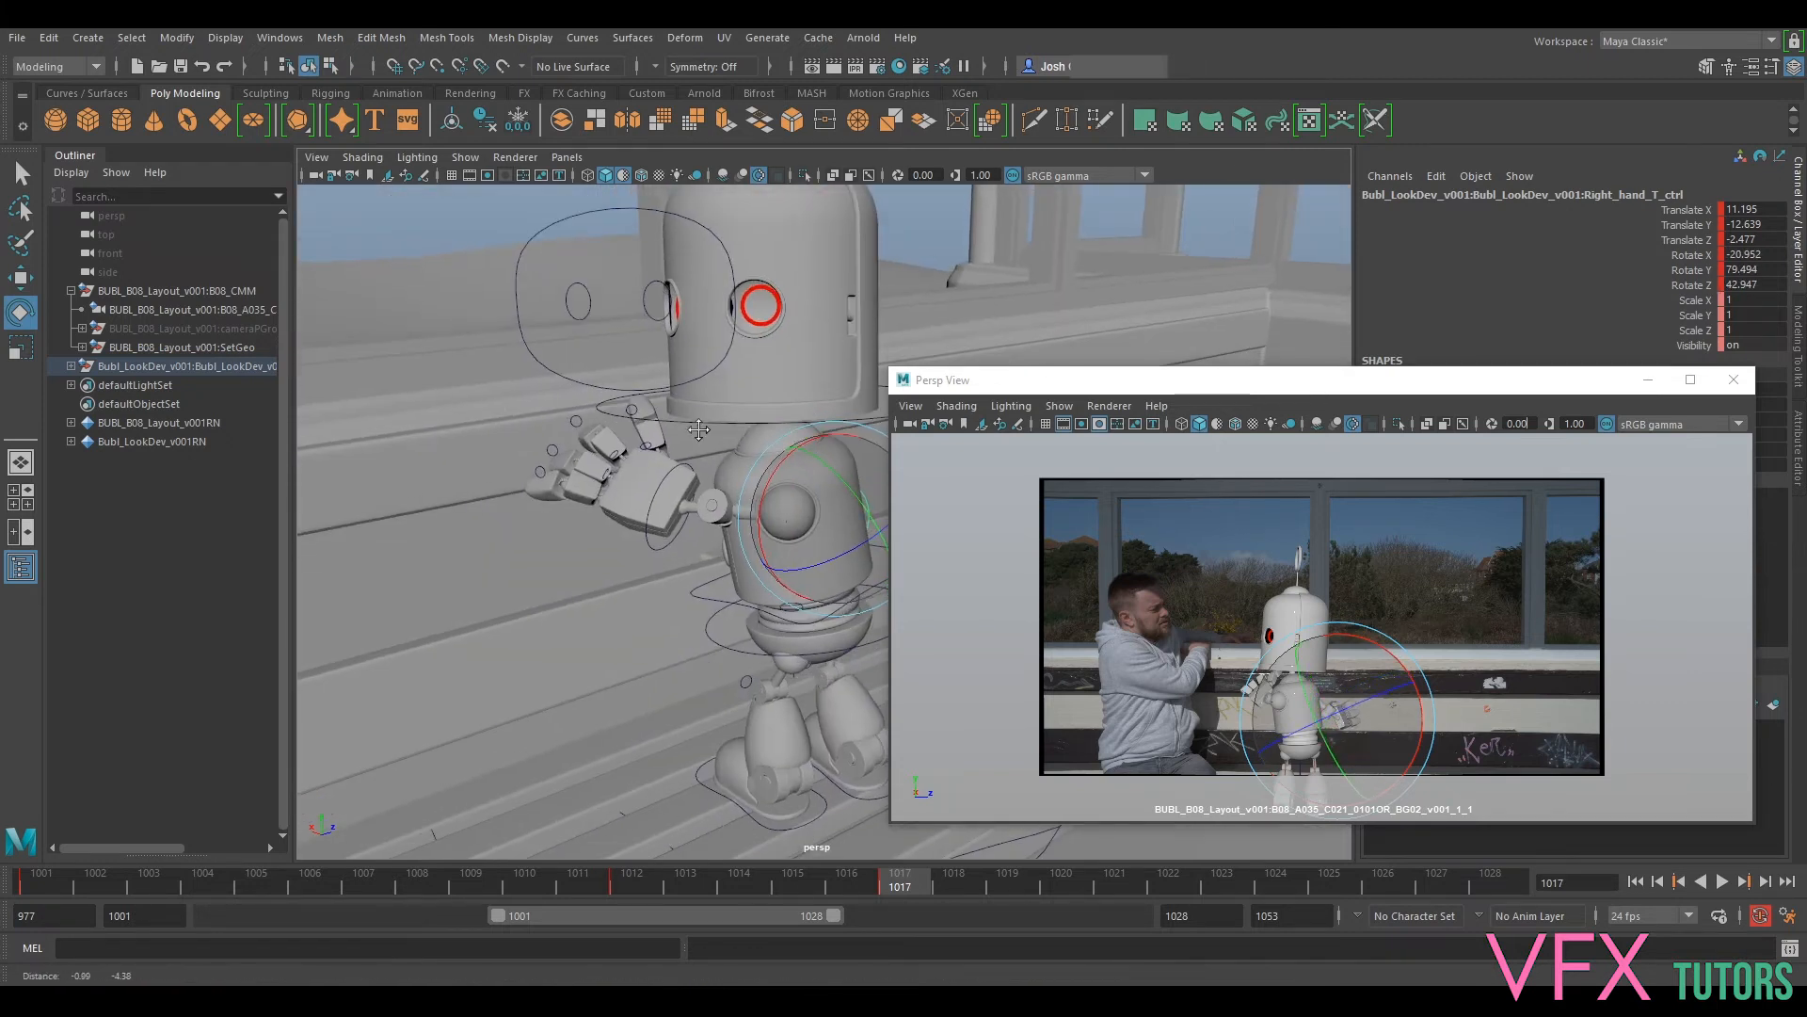
Step: Pose Left_hand_ctrl at frame 1017 at about 7.1, -13.9, -29.8, rotated to about -41.2, 28, 52.1
click(652, 514)
key(w)
drag(652, 514, 855, 597)
alt+middle_drag(856, 597, 504, 536)
alt+drag(717, 591, 633, 504)
alt+drag(734, 527, 508, 377)
alt+right_drag(565, 330, 649, 320)
alt+middle_drag(653, 315, 703, 509)
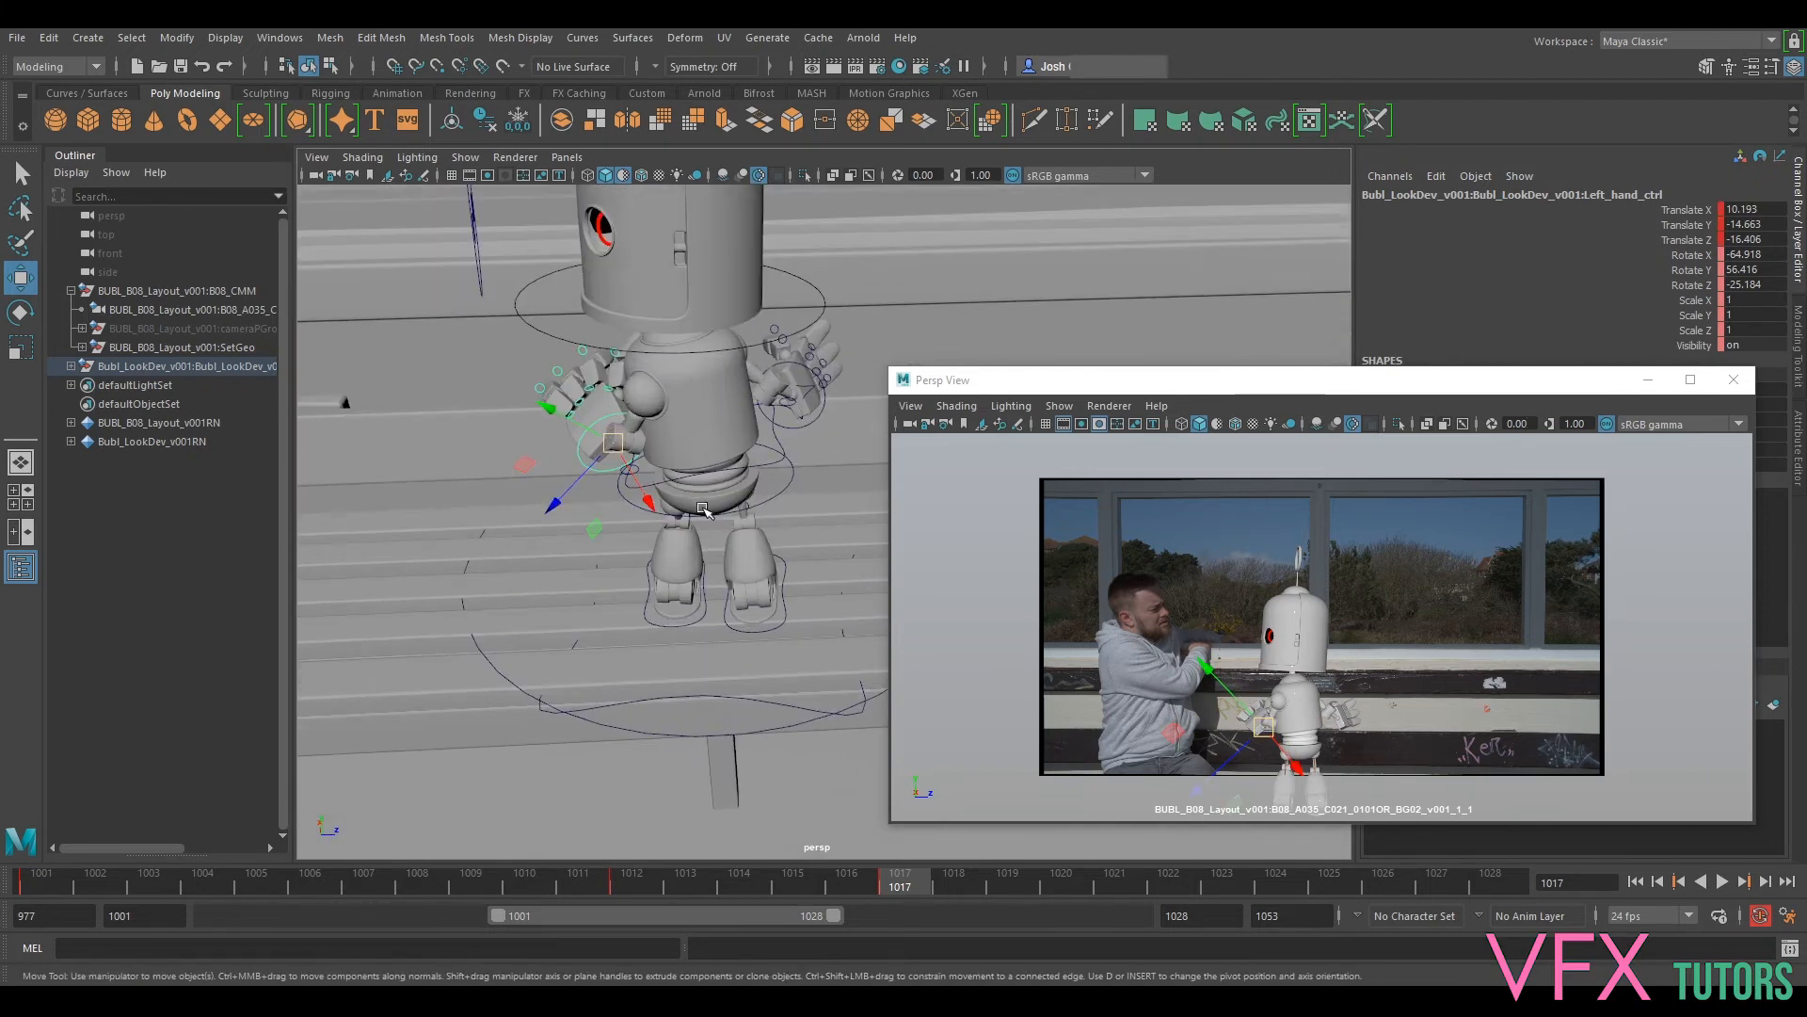
alt+drag(628, 468, 631, 599)
alt+drag(659, 605, 555, 523)
mouse_move(711, 435)
mouse_down()
mouse_move(605, 335)
mouse_move(614, 370)
mouse_move(595, 375)
mouse_move(723, 409)
mouse_up()
key(e)
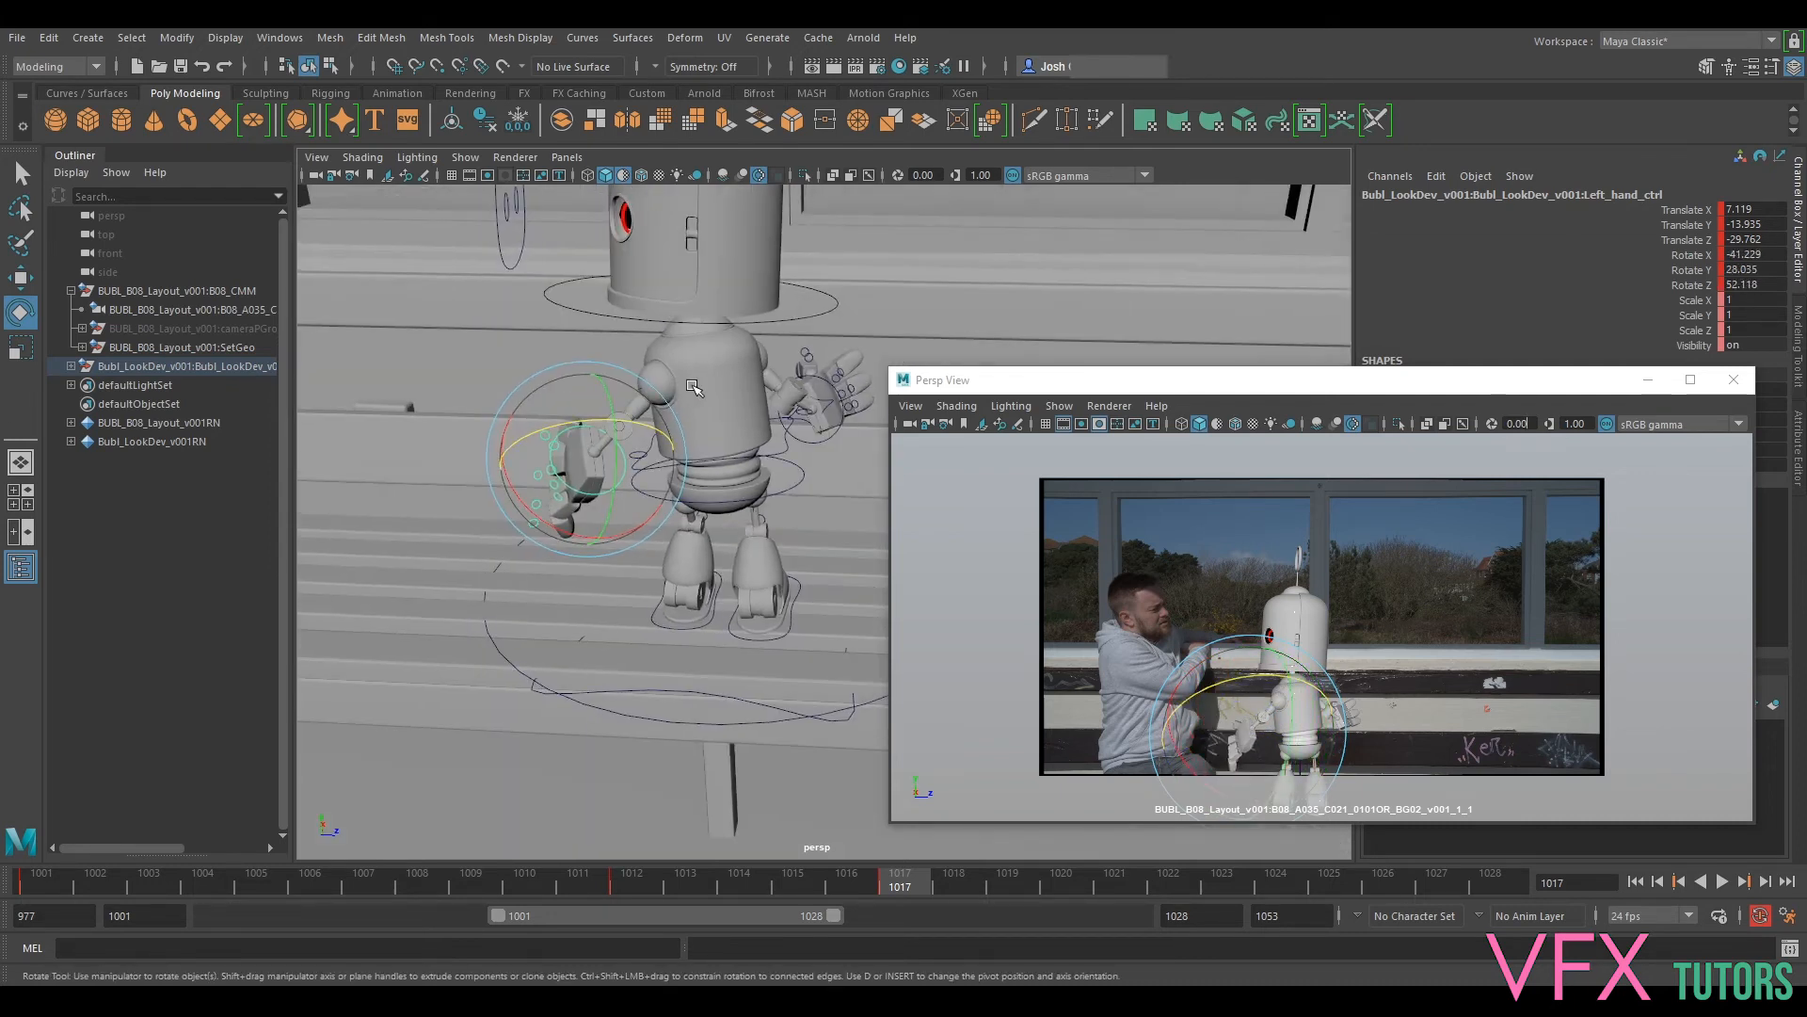
Step: Play and scrub the motion around frames 1017 and 1018, then select Root_ctrl and return to frame 1017
alt+drag(601, 399, 650, 381)
alt+middle_drag(650, 381, 711, 518)
drag(857, 885, 843, 886)
key(alt+v)
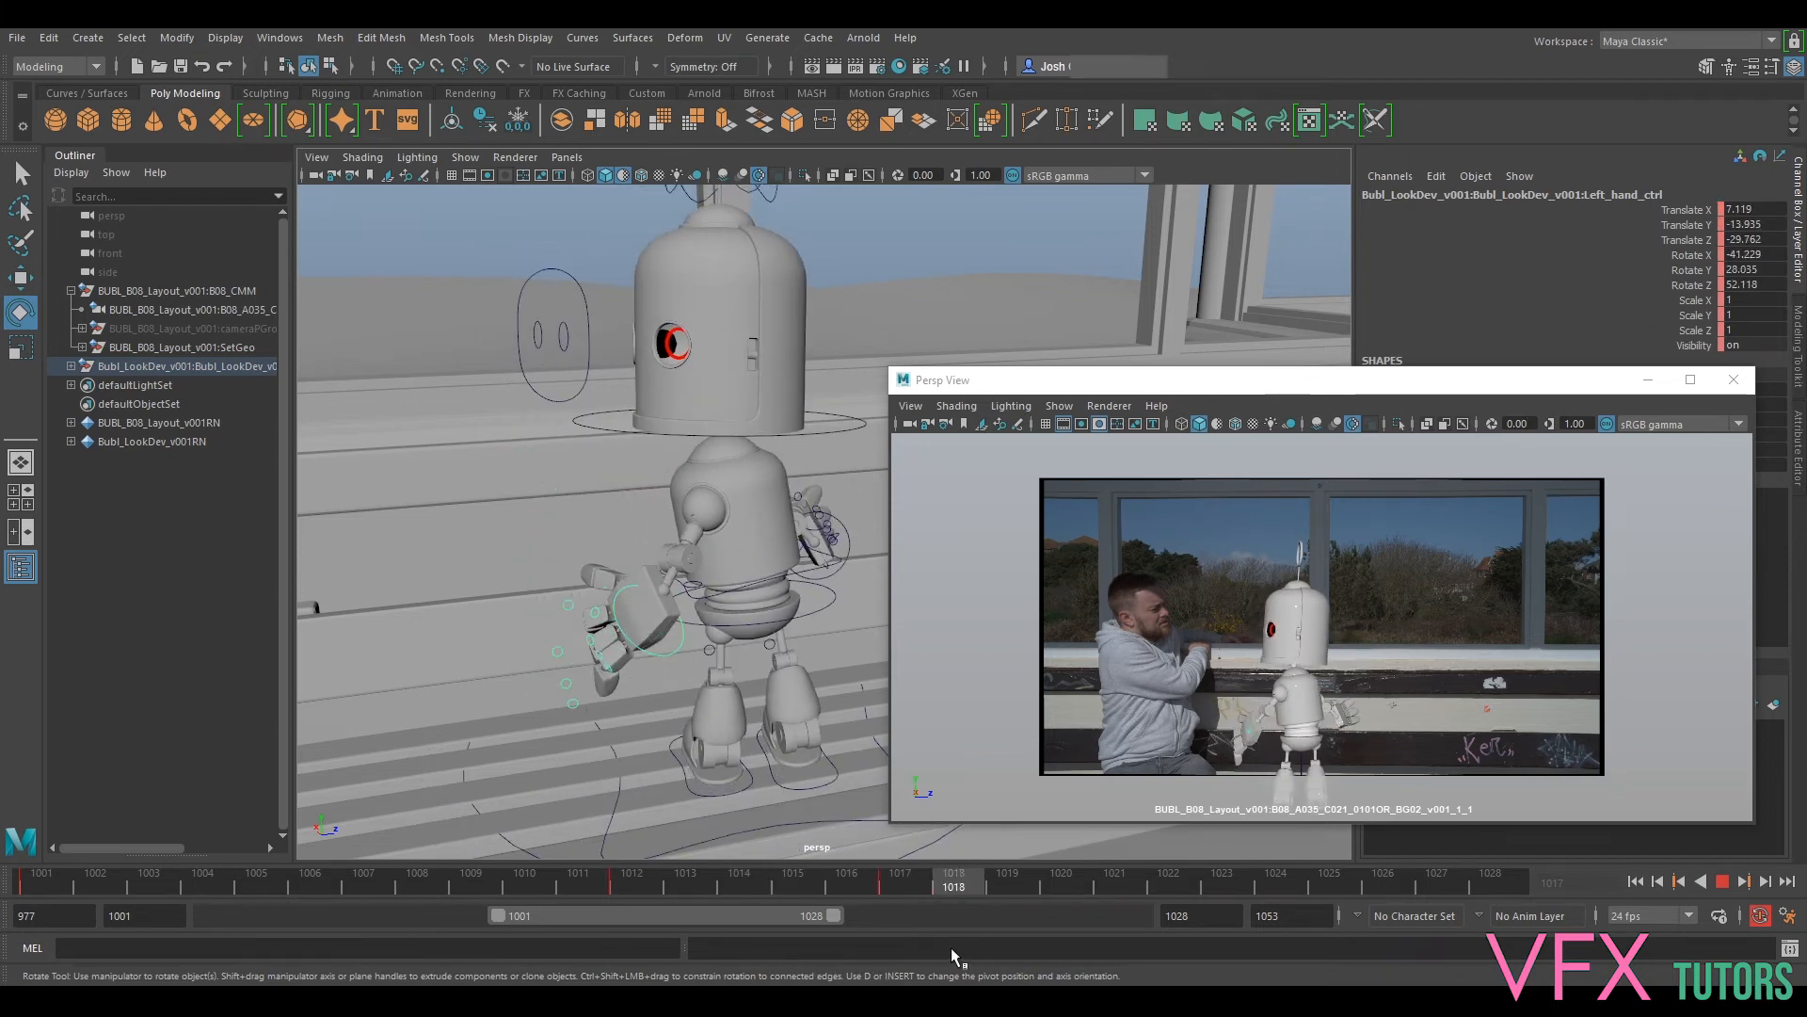
key(alt+v)
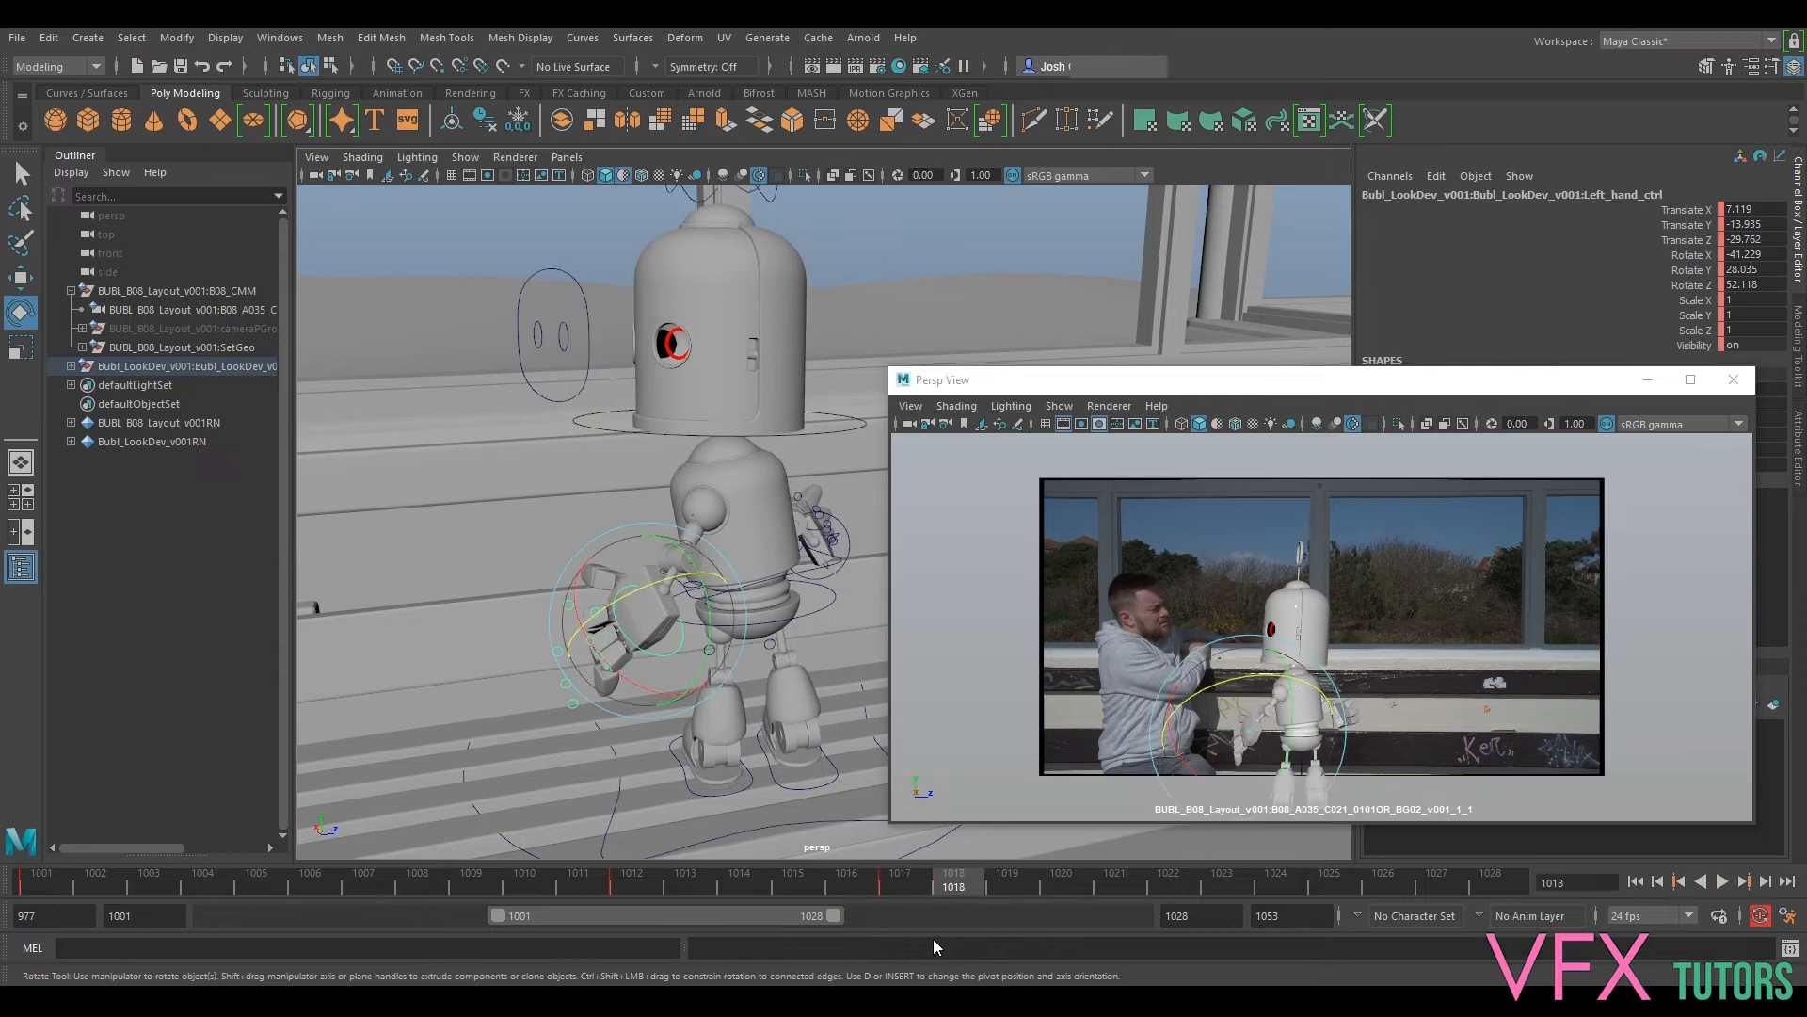
click(780, 831)
click(778, 824)
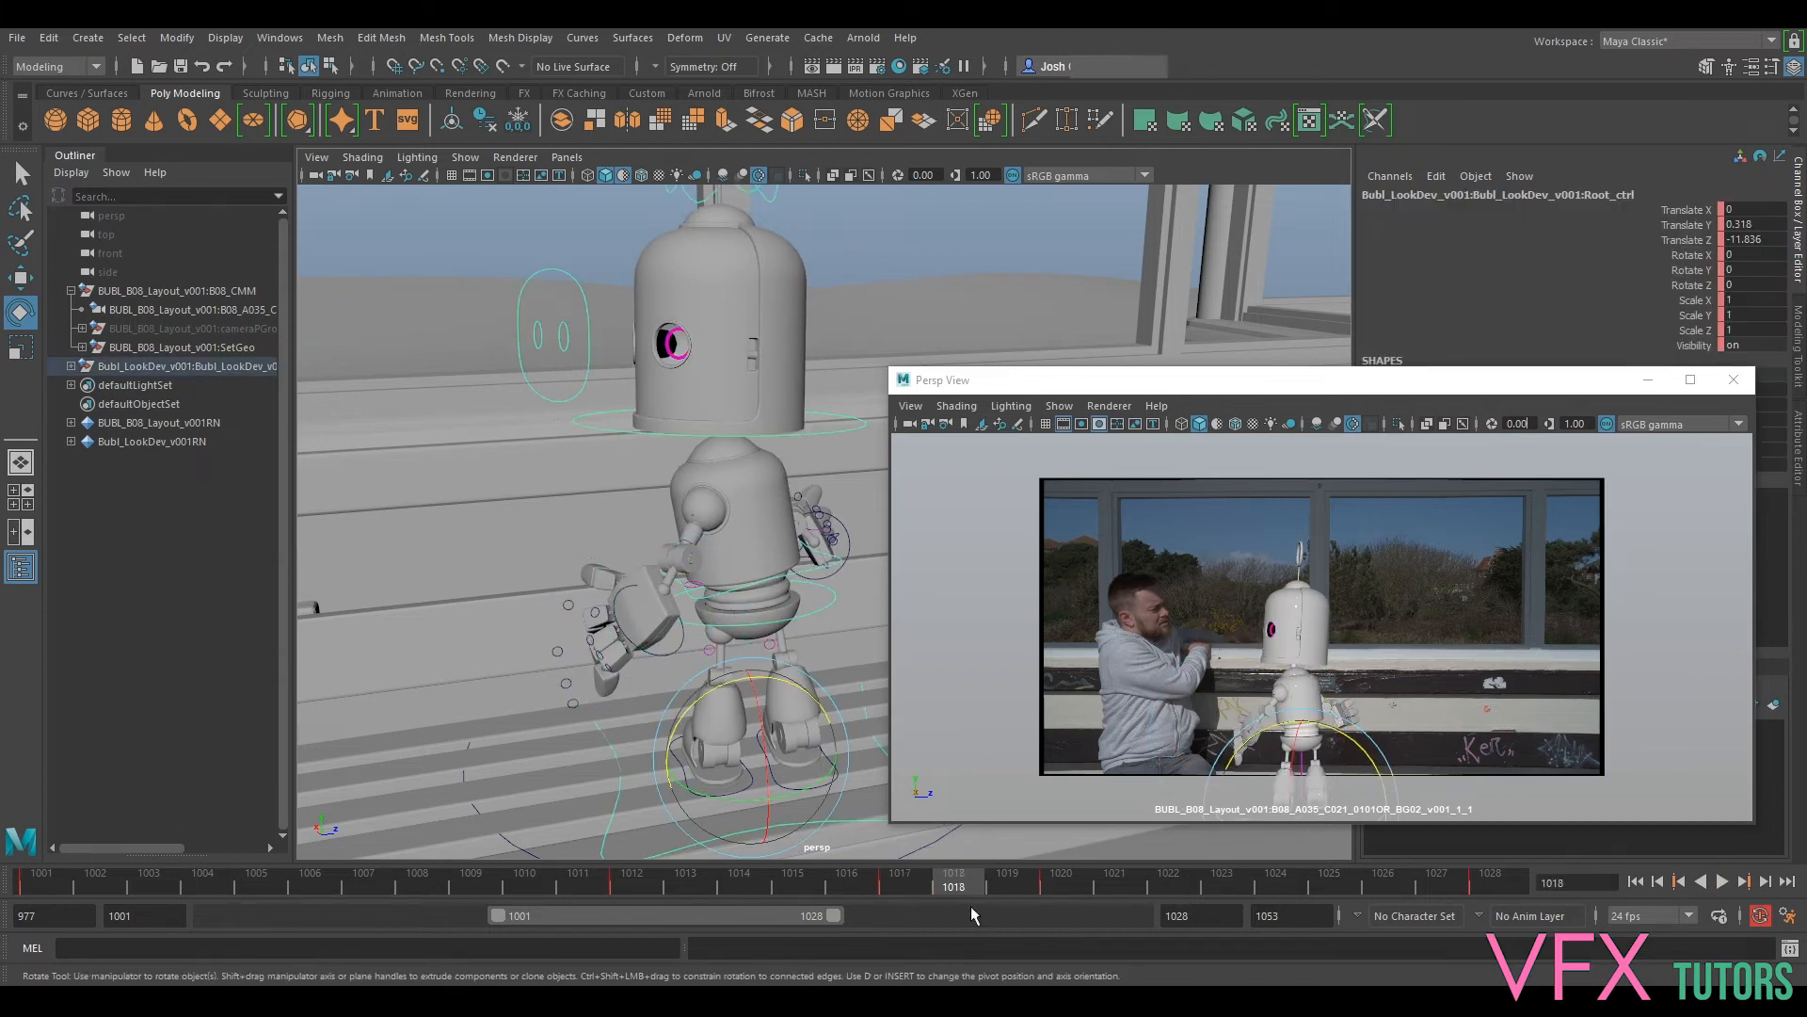
click(931, 890)
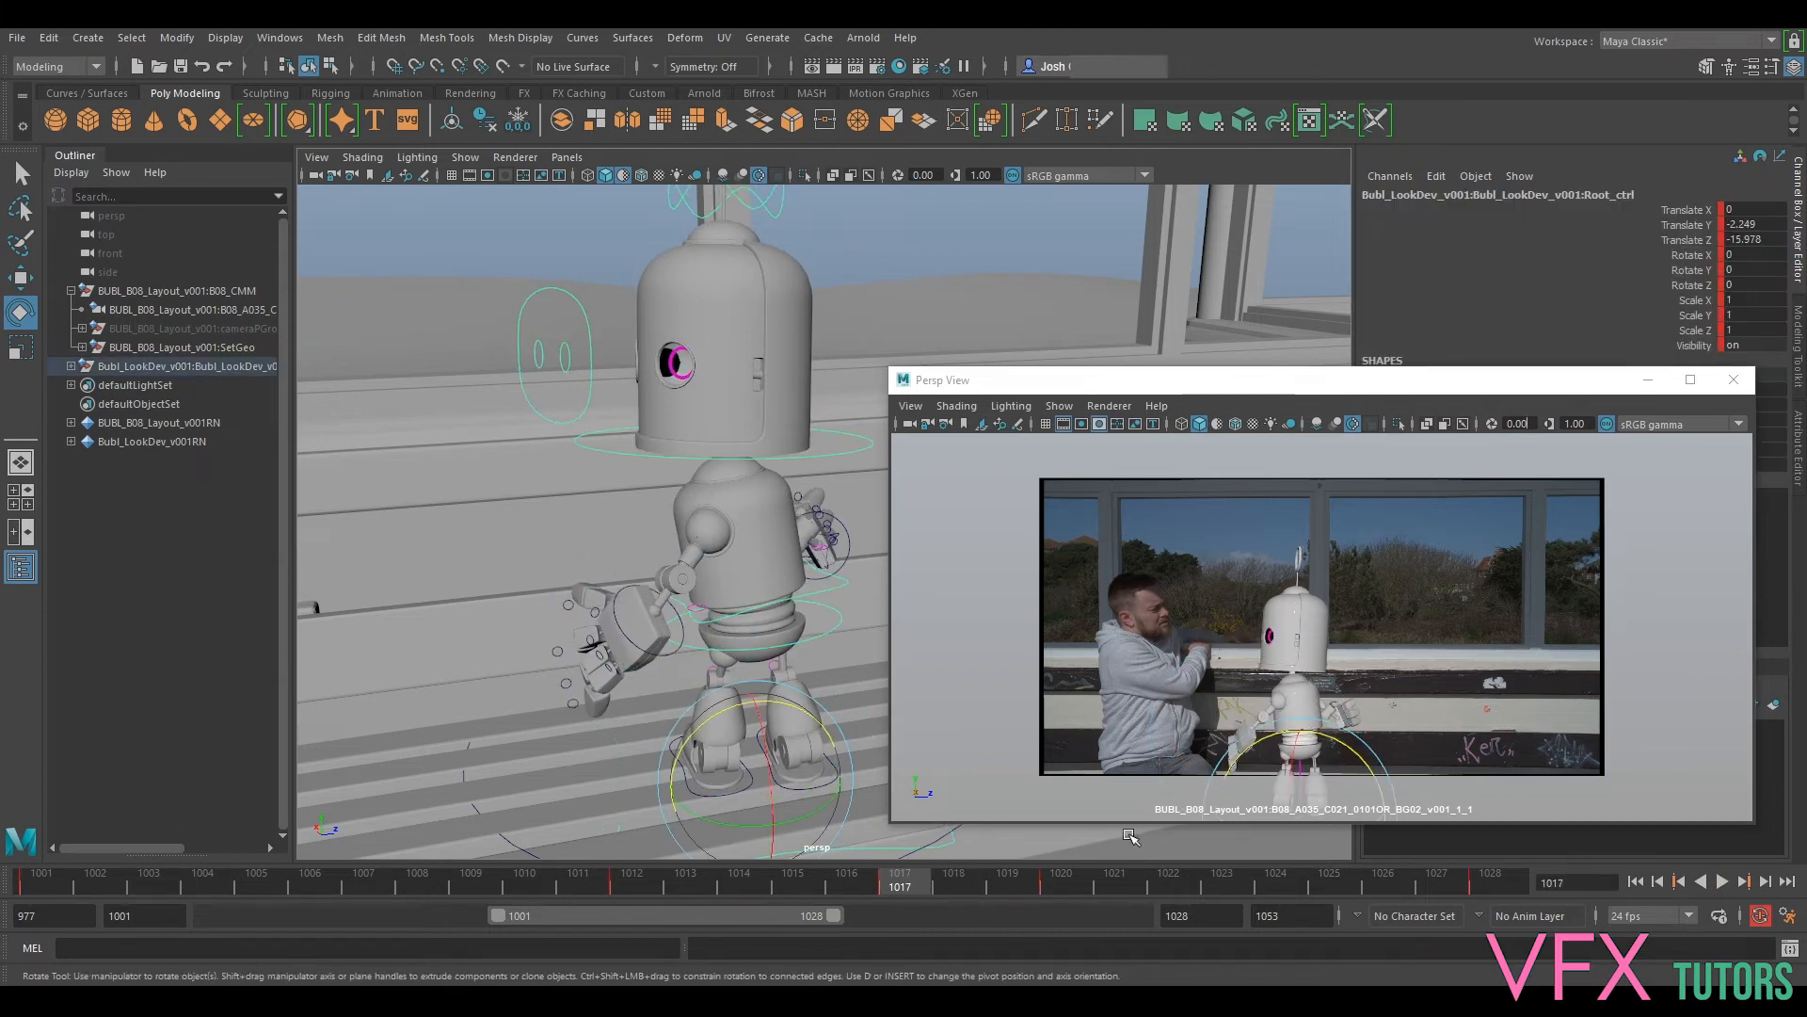
Step: Flip between the root's keyed poses at frames 1017 and 1020 from a side view to compare them
click(1029, 885)
alt+drag(674, 728, 882, 835)
key(comma)
key(period)
key(comma)
key(period)
key(comma)
key(period)
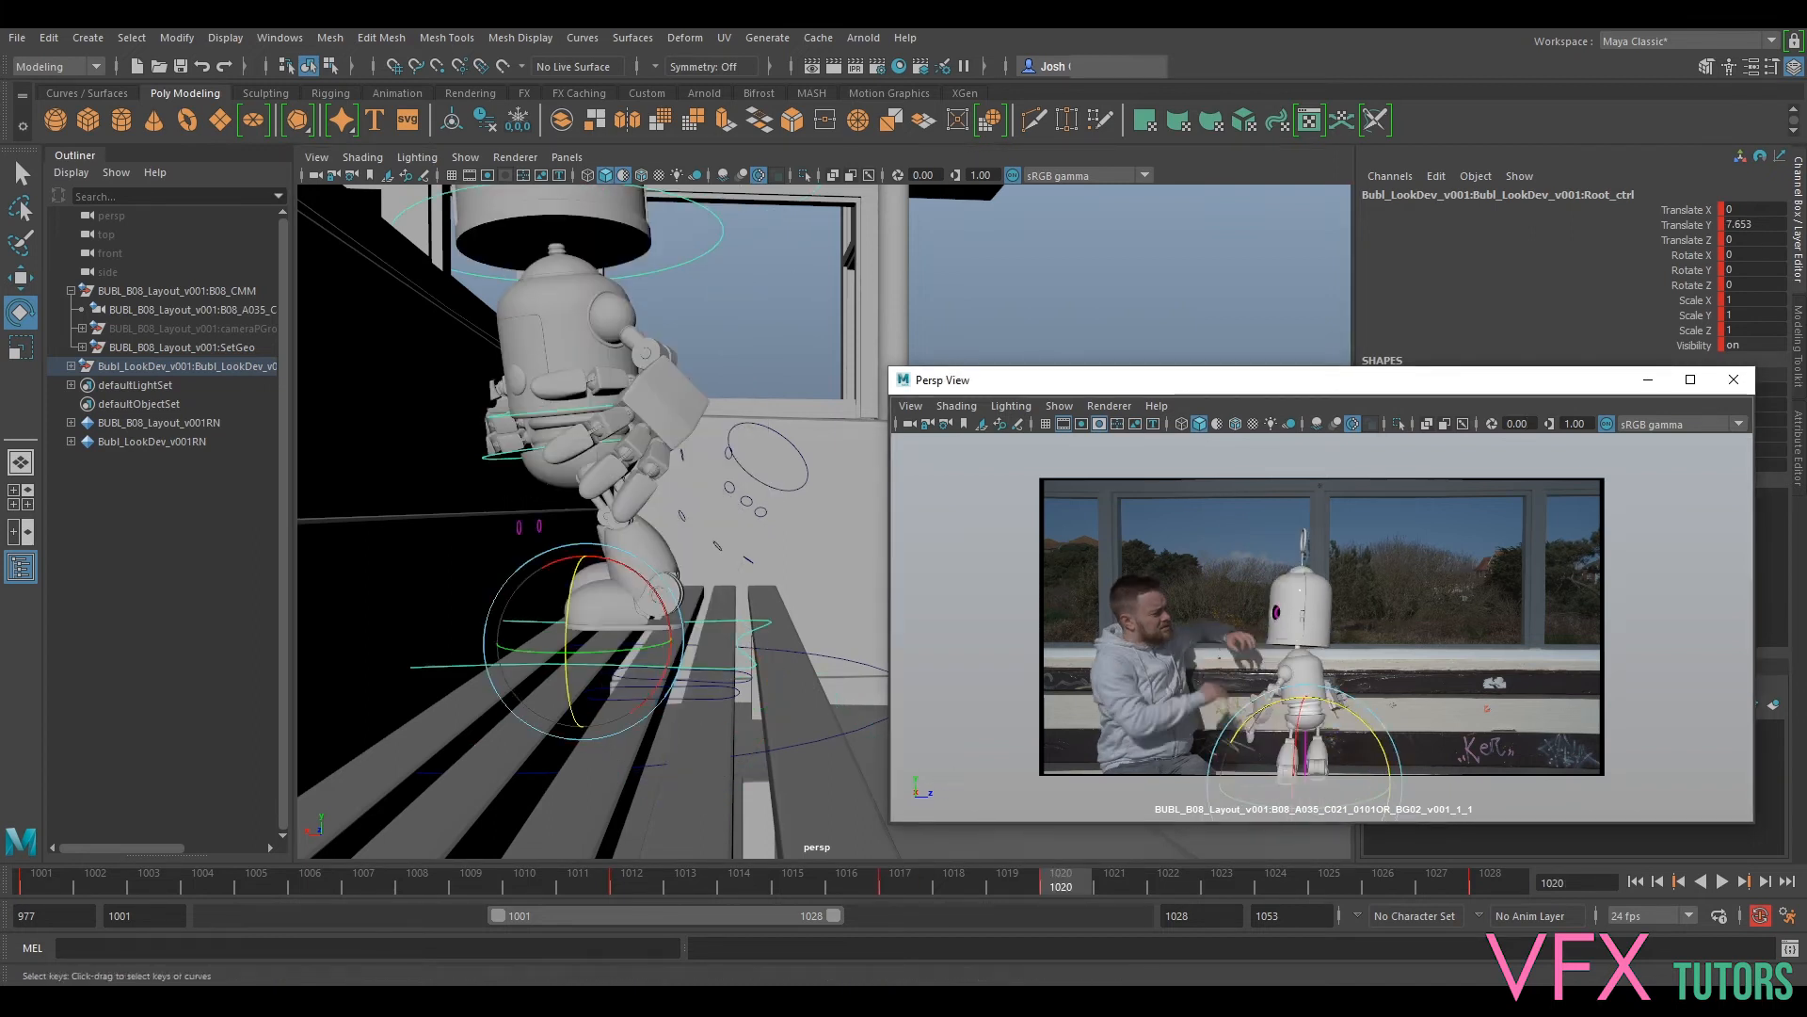
key(comma)
key(period)
key(comma)
key(period)
key(comma)
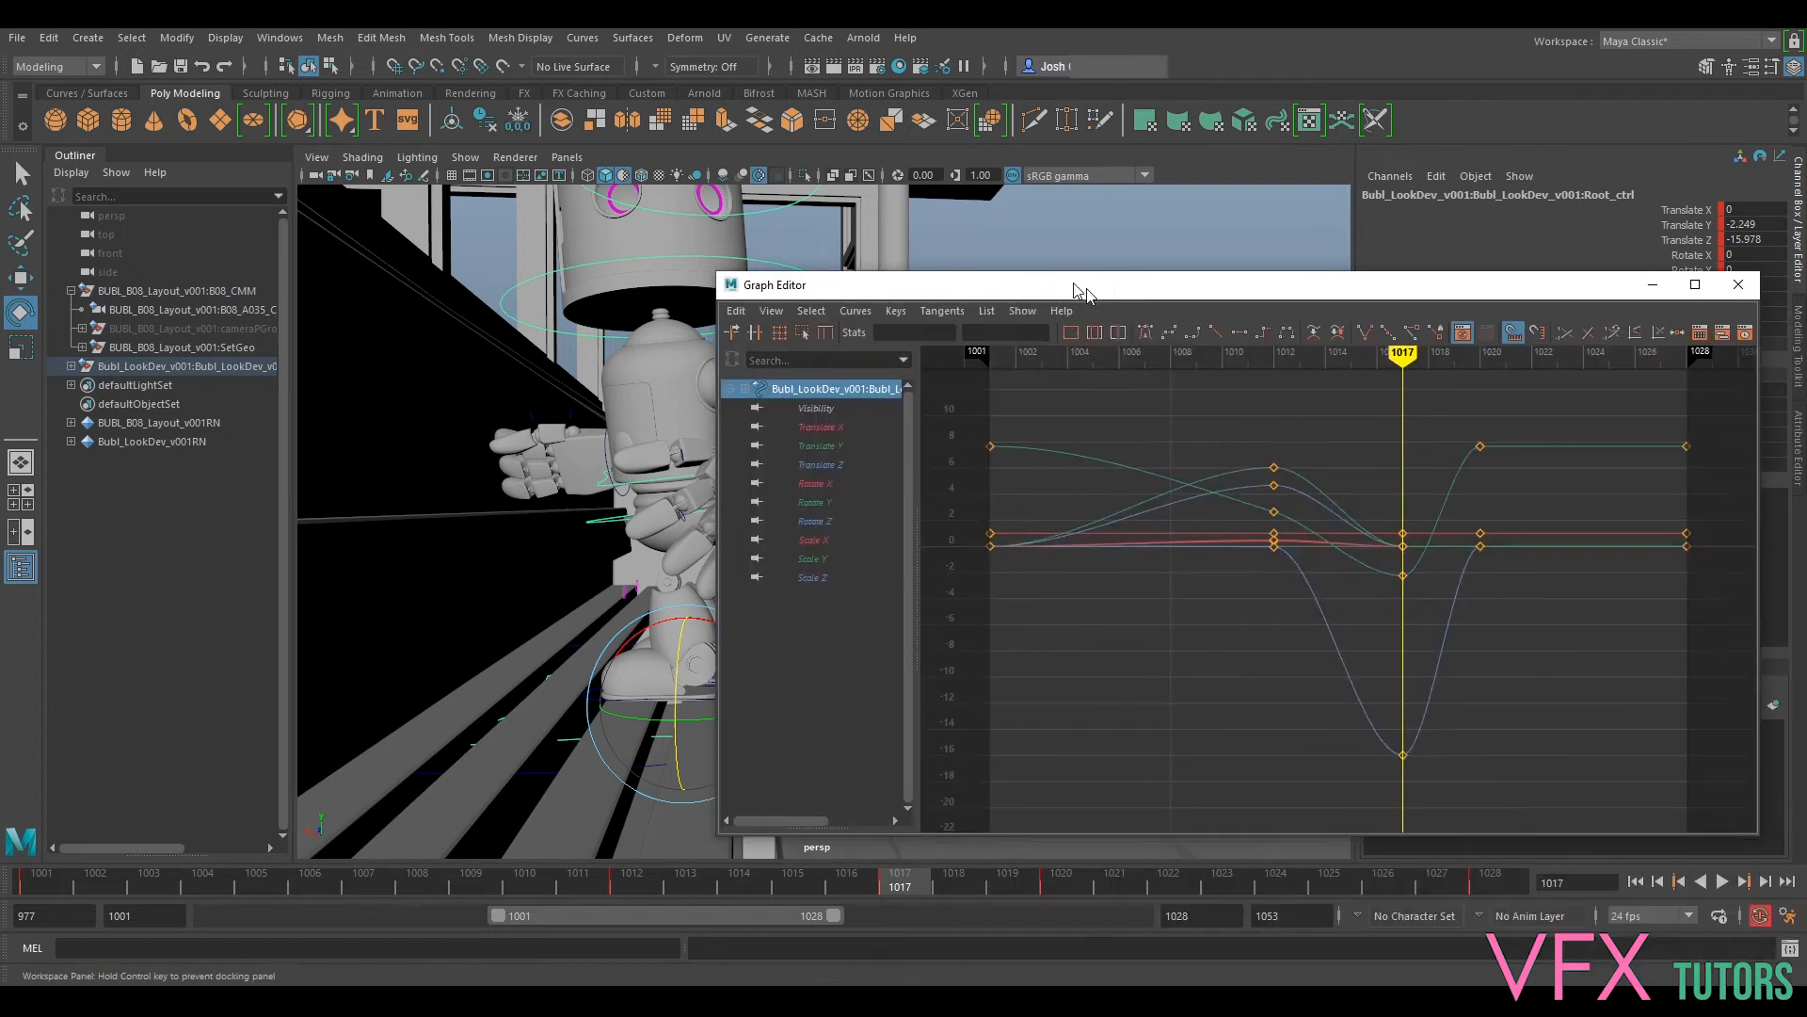
Step: In the Graph Editor, lower Root_ctrl's Translate Y keys at frames 1020 and 1028 to about -2.31
drag(1082, 291, 905, 203)
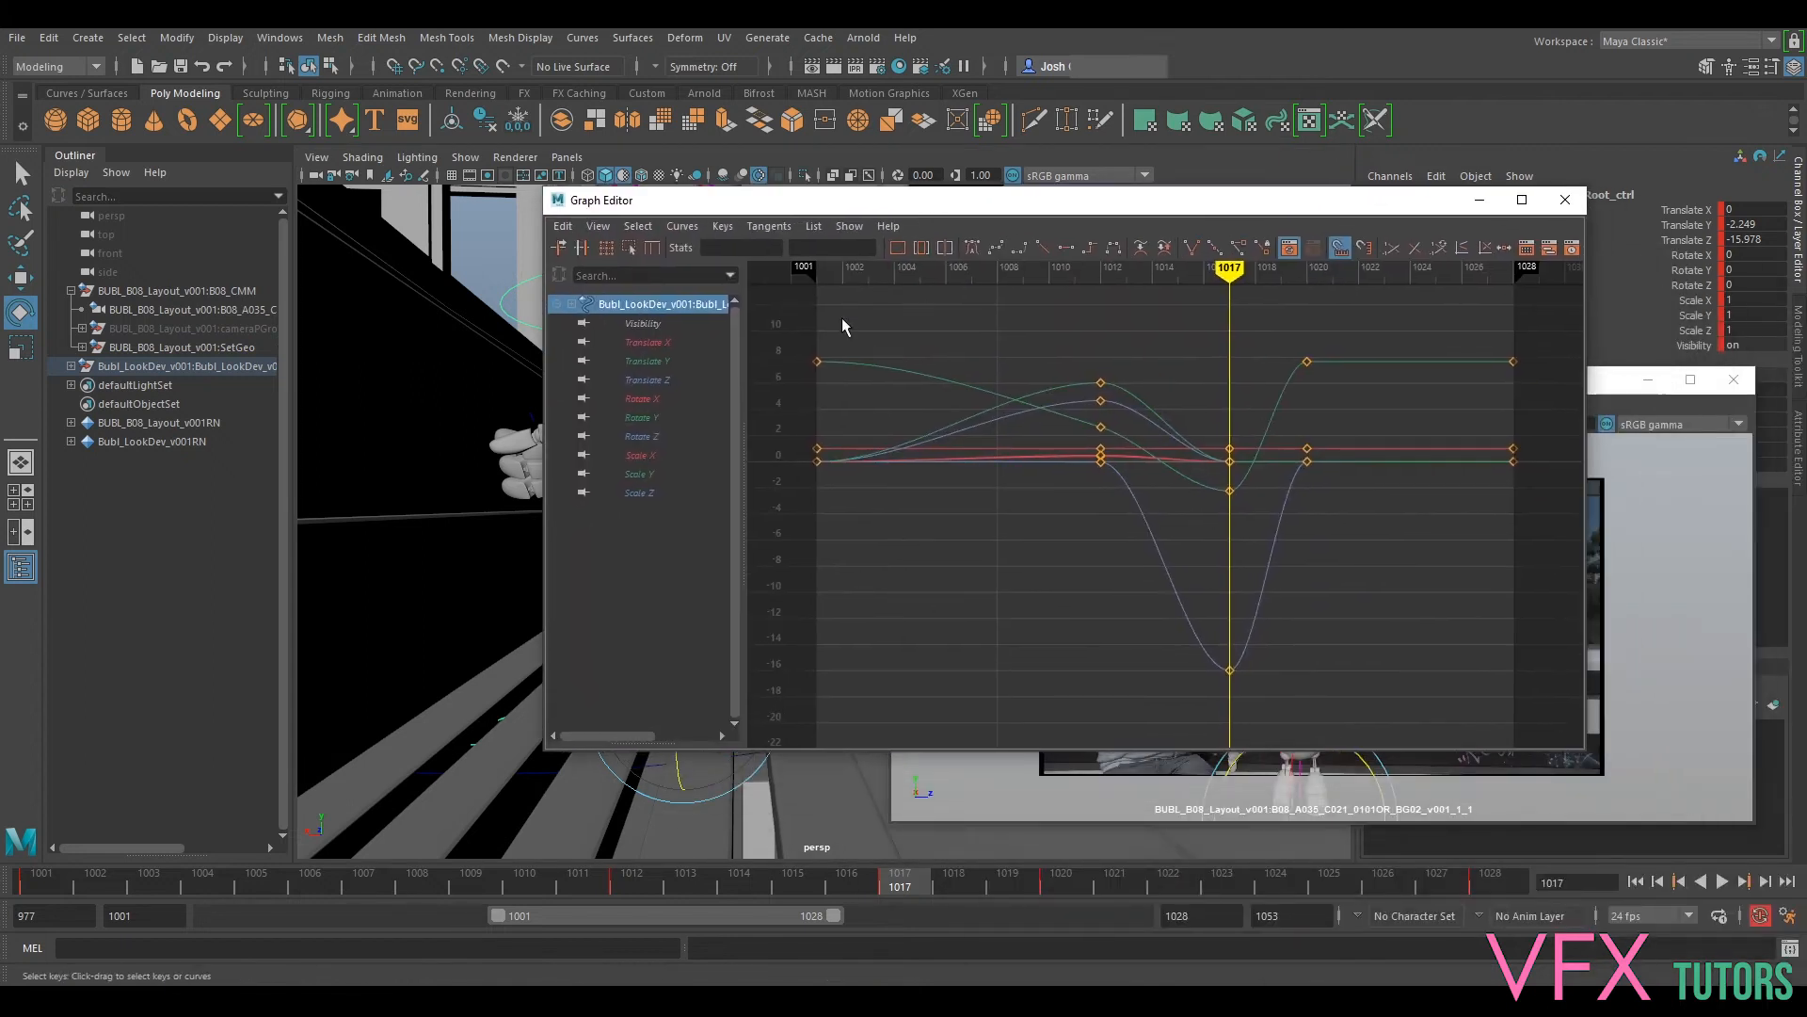
click(659, 362)
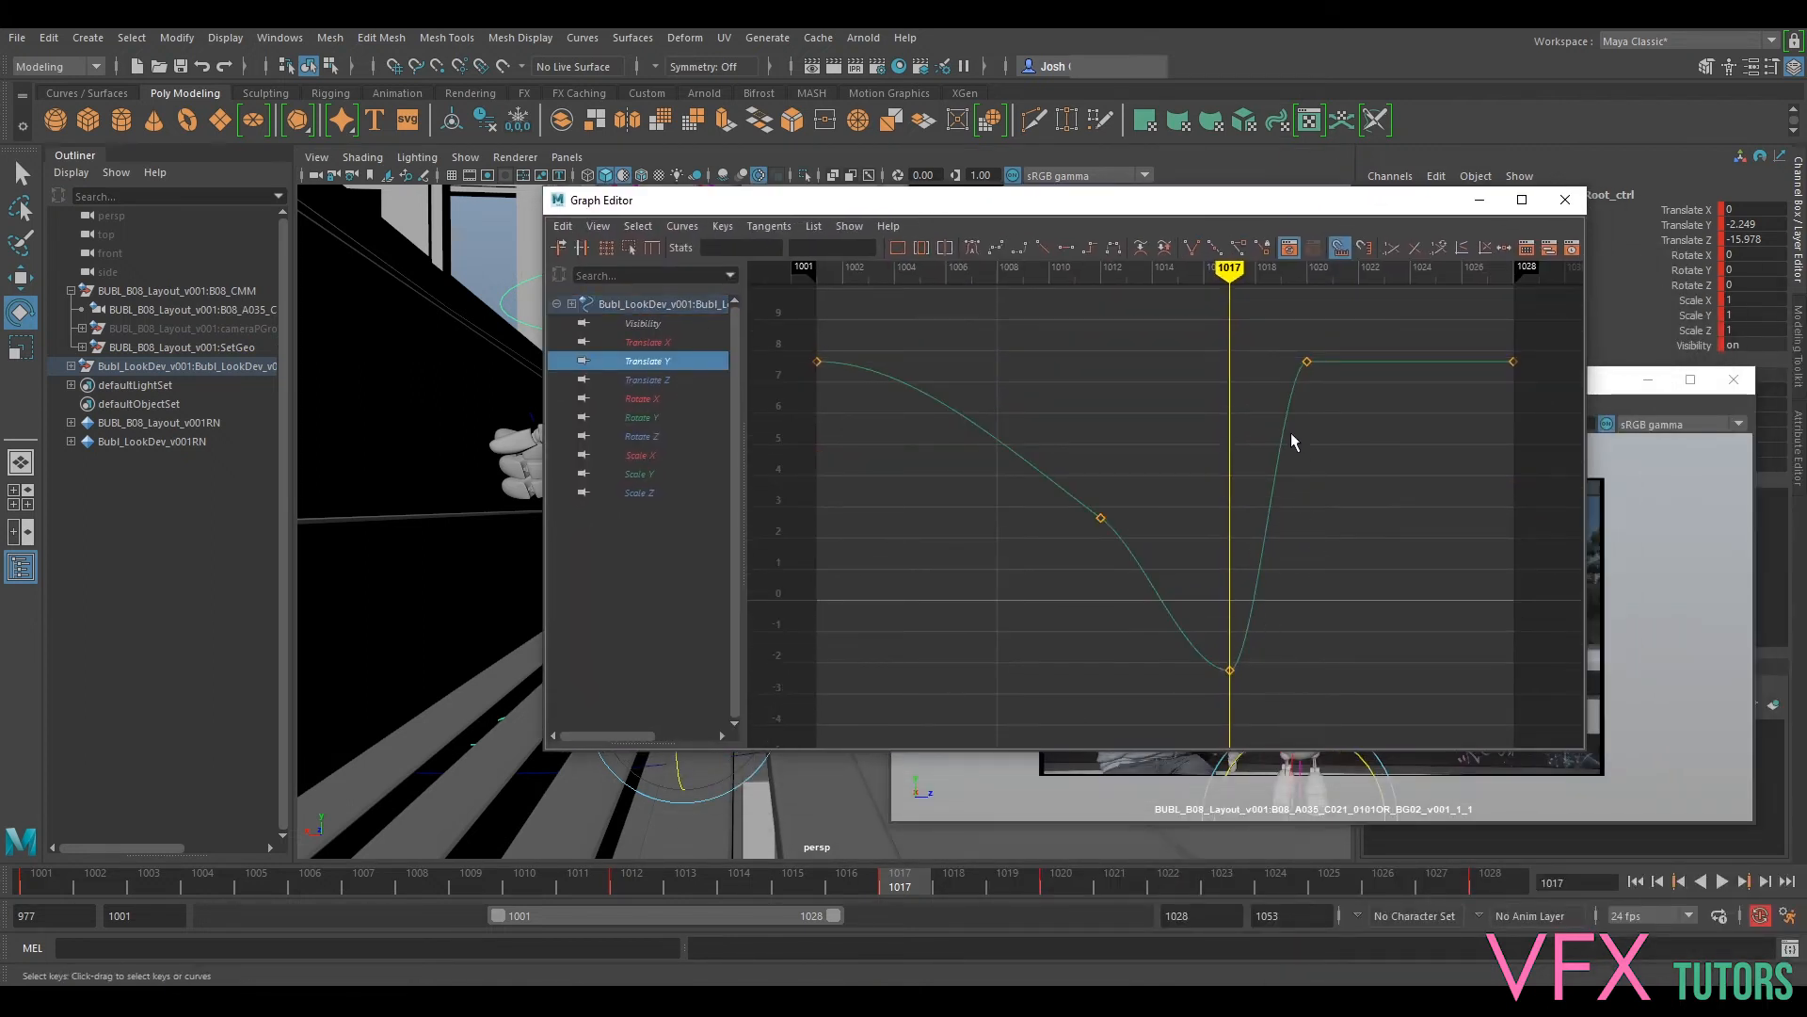
drag(1345, 373, 1544, 409)
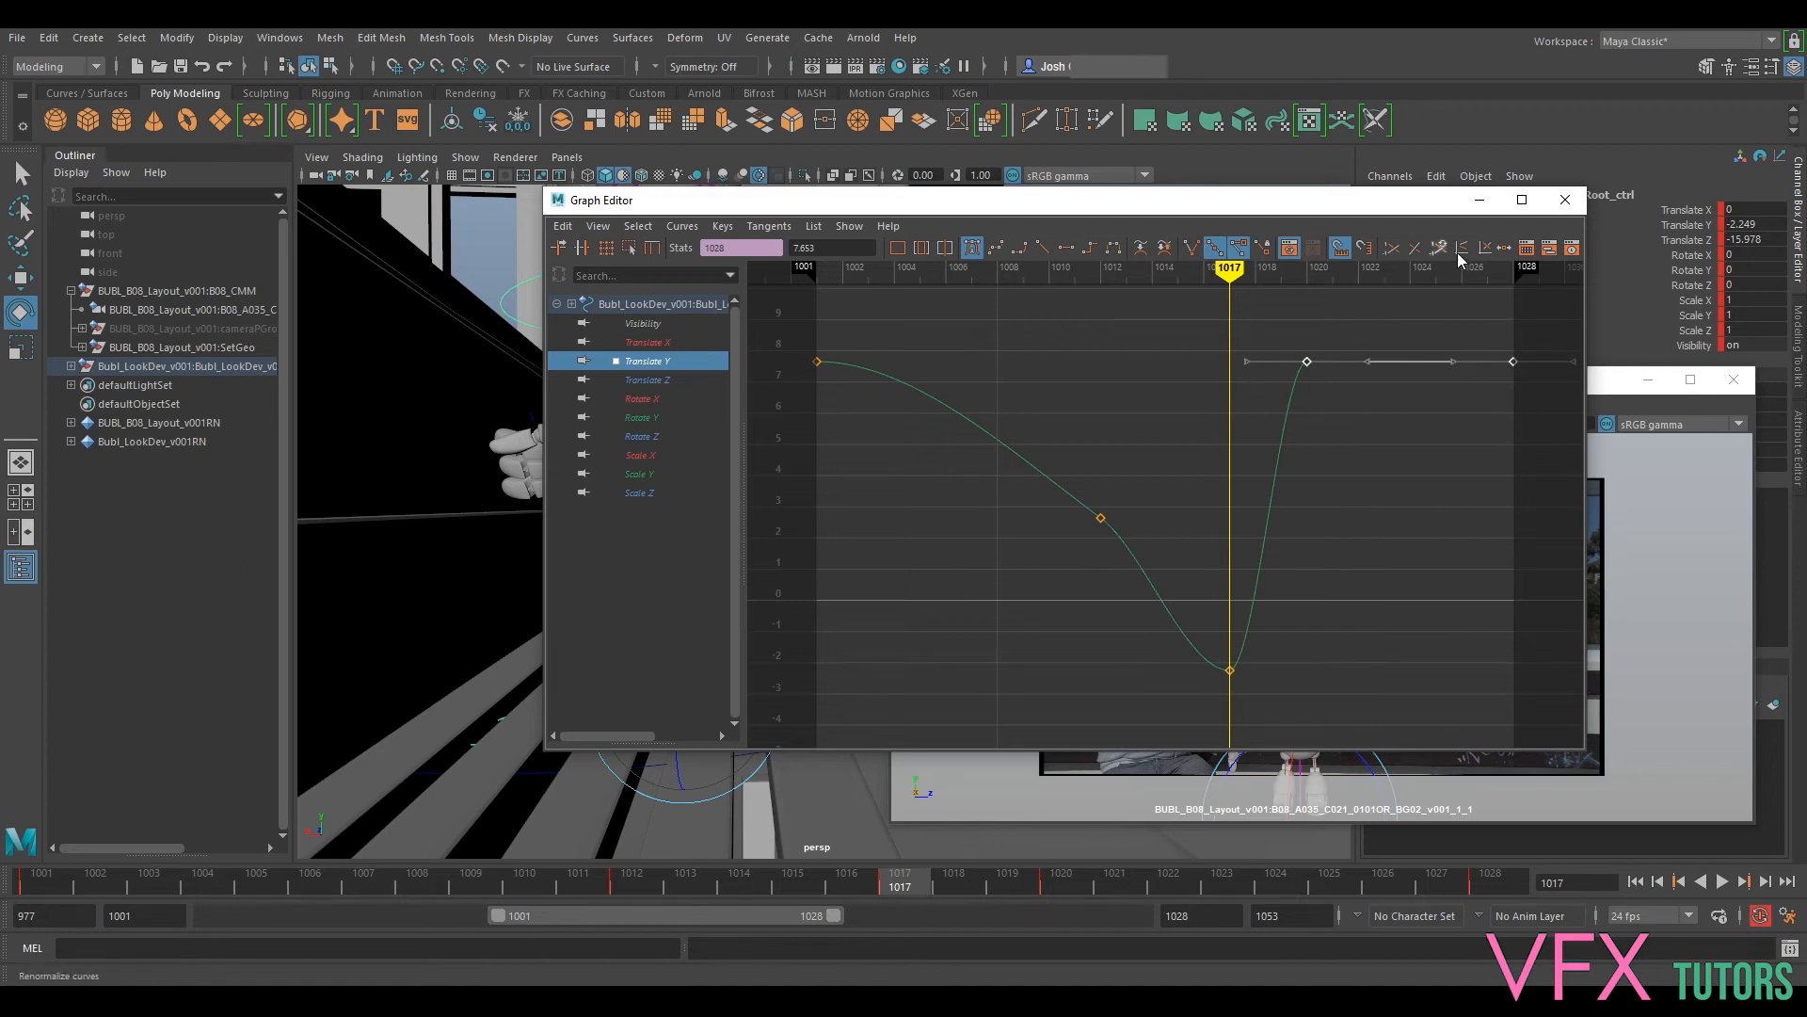
shift+middle_drag(1306, 368, 1318, 672)
drag(1179, 205, 1329, 246)
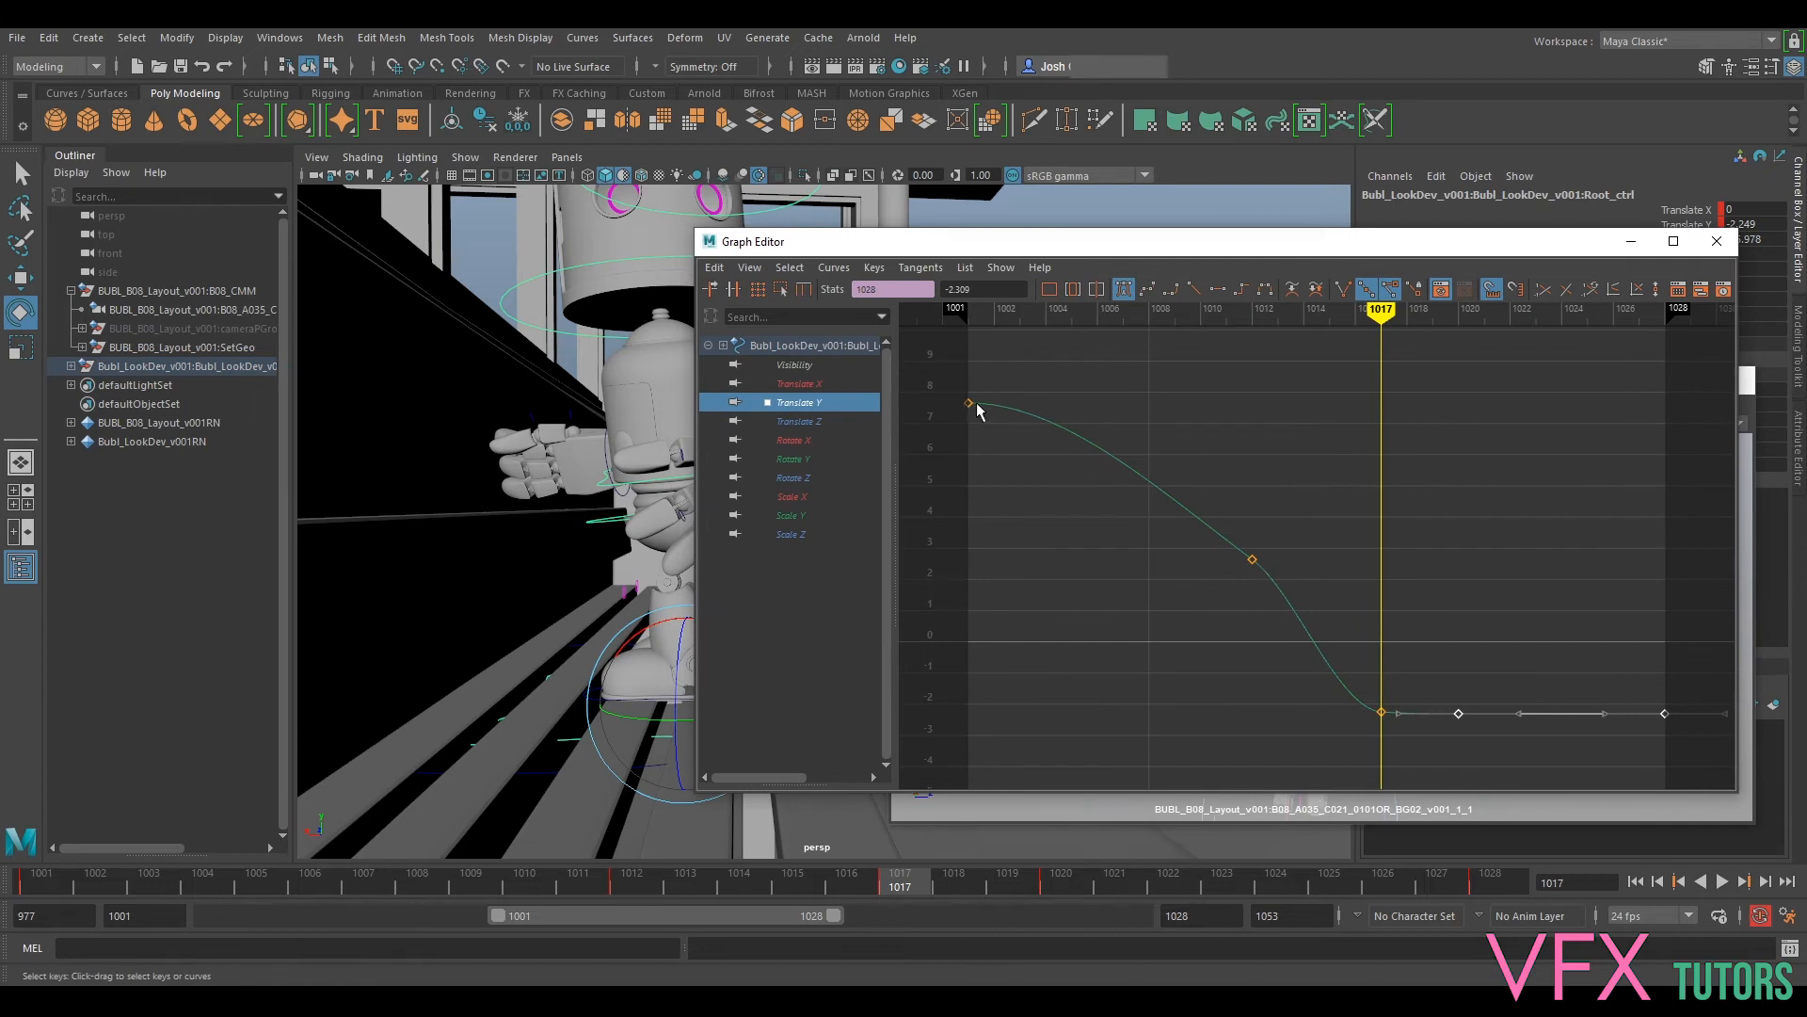
click(1251, 559)
click(1299, 597)
middle_drag(1299, 597, 1294, 598)
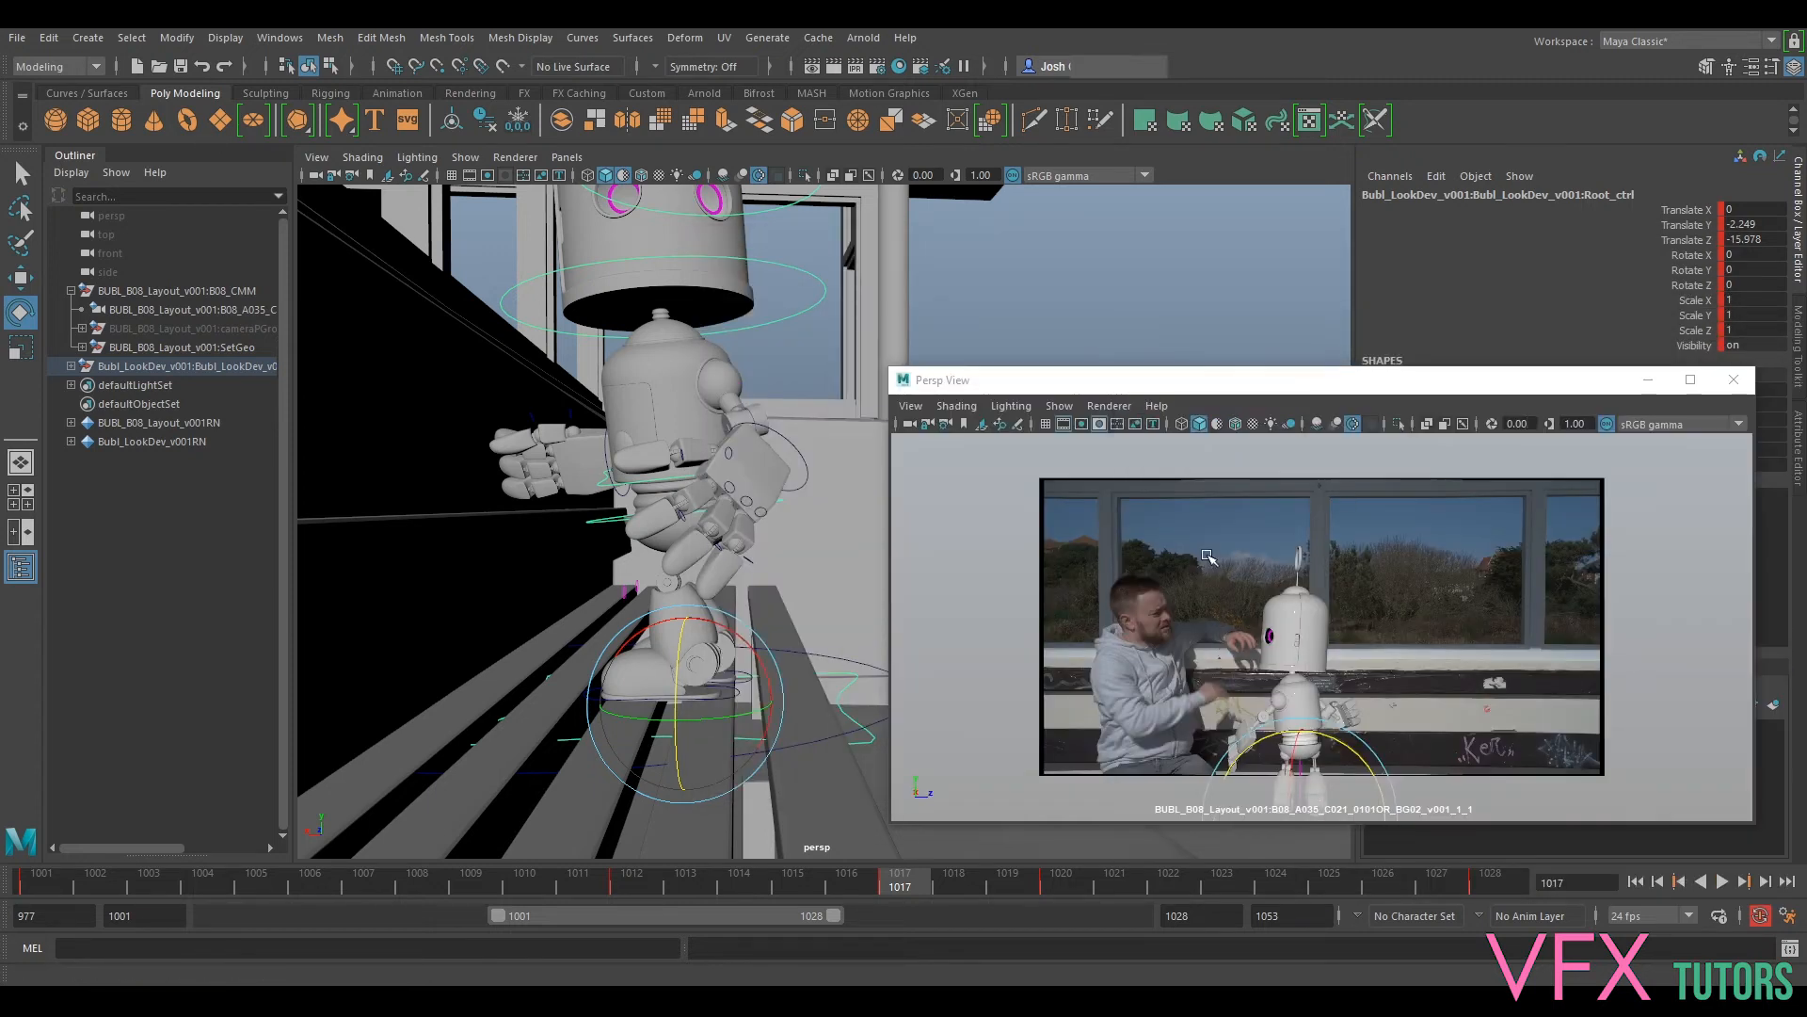
Step: Check the levelled root height by playing past frame 1017 and flipping between the 1017 and 1020 keys
mouse_move(968, 875)
mouse_down()
mouse_move(942, 887)
mouse_move(1002, 887)
mouse_move(960, 886)
mouse_up()
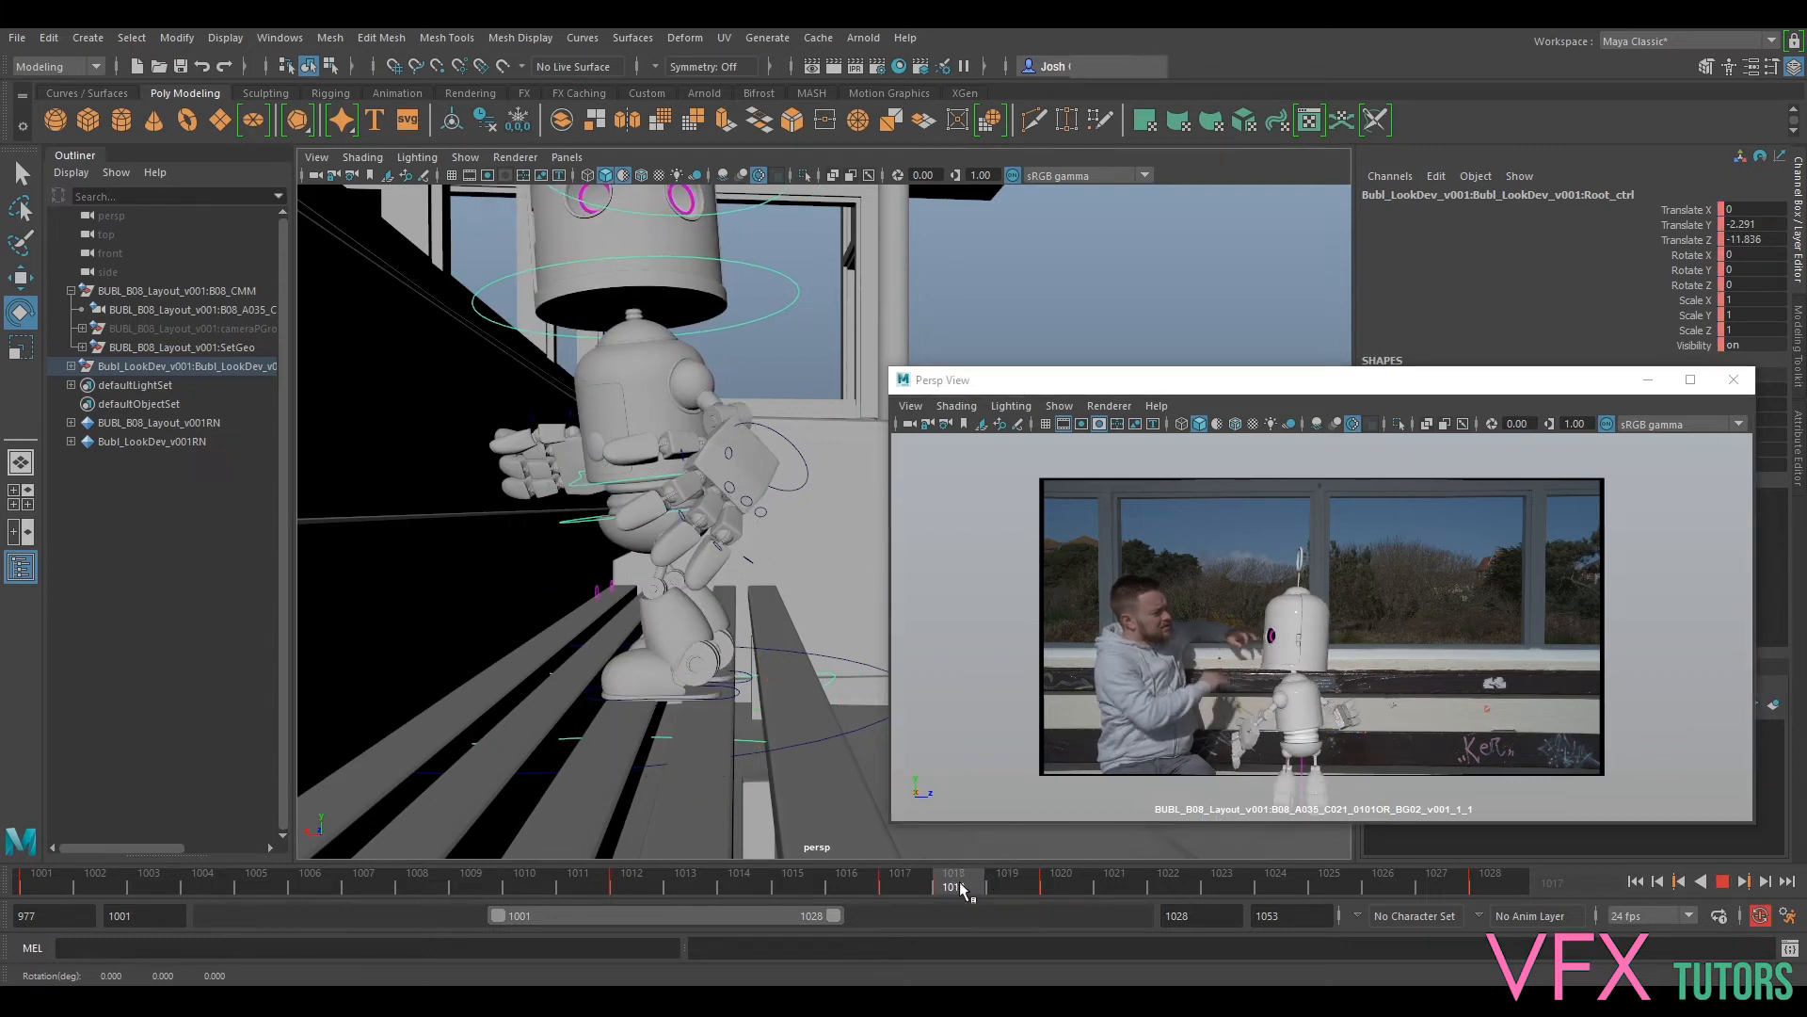
key(comma)
key(period)
key(comma)
key(period)
key(comma)
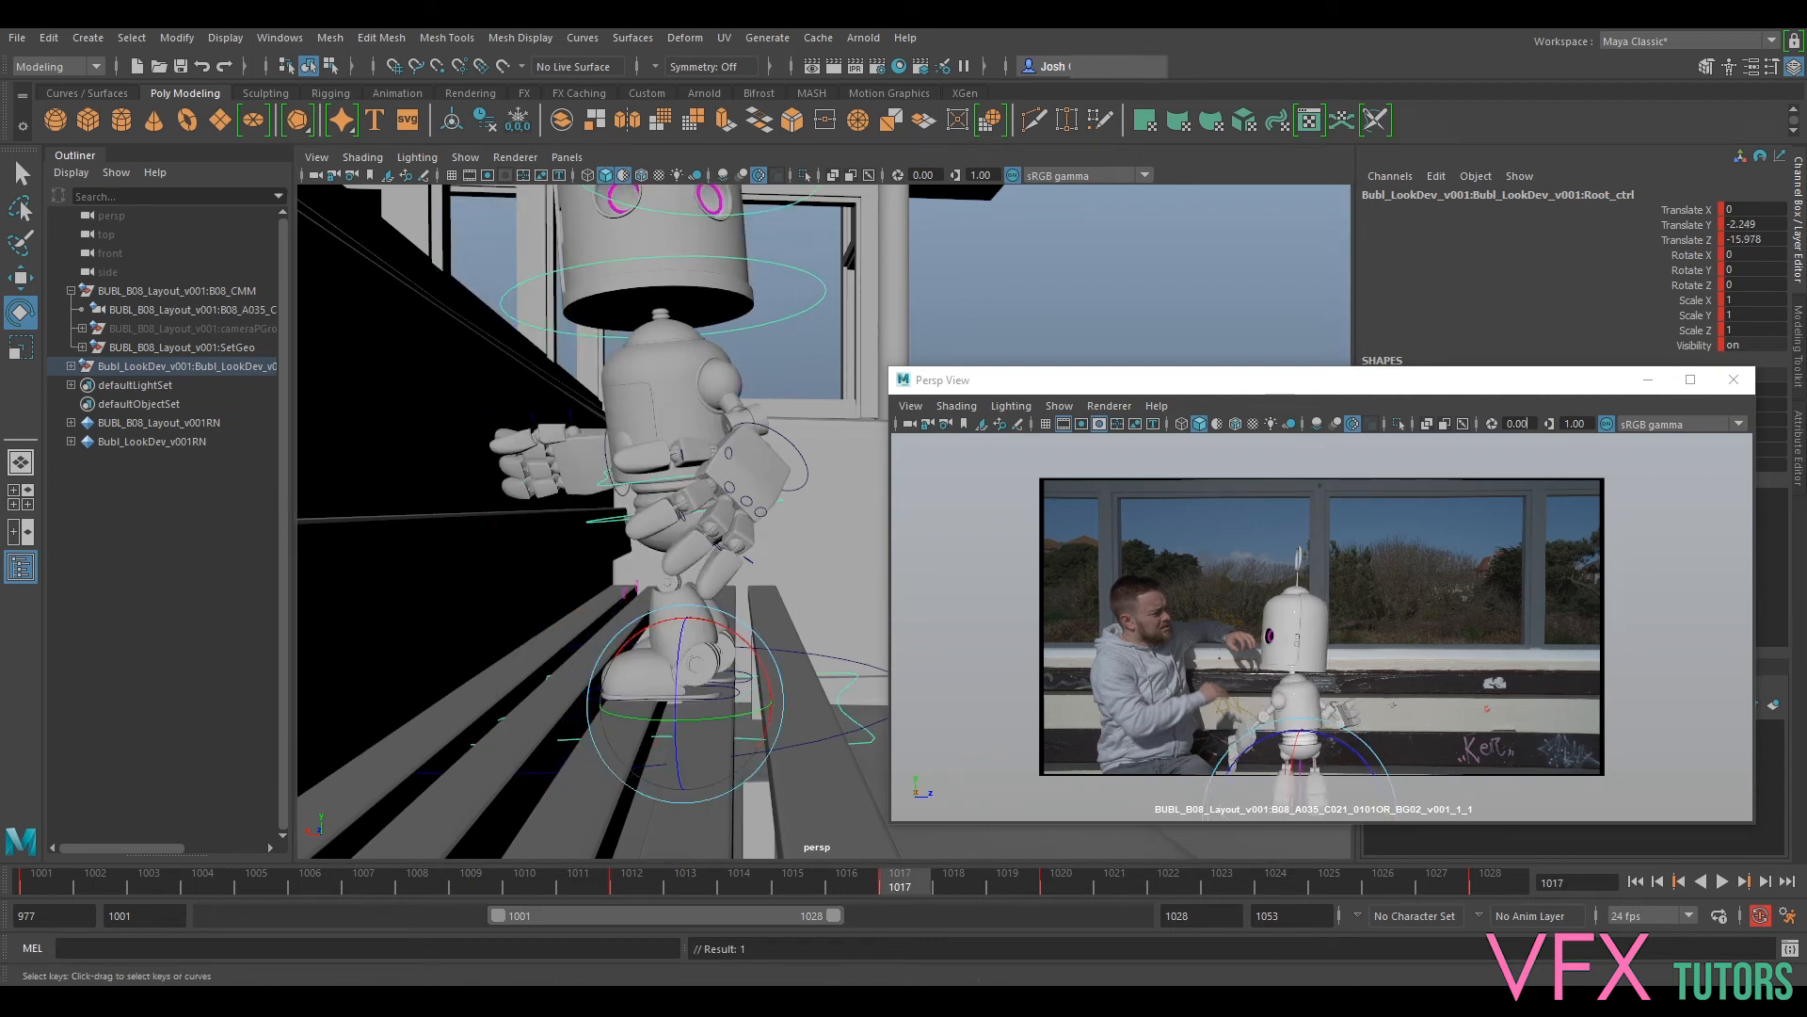
Step: In the Graph Editor, lower Root_ctrl's Translate Z keys at frames 1020 and 1028 to -15.978
drag(1806, 377, 631, 134)
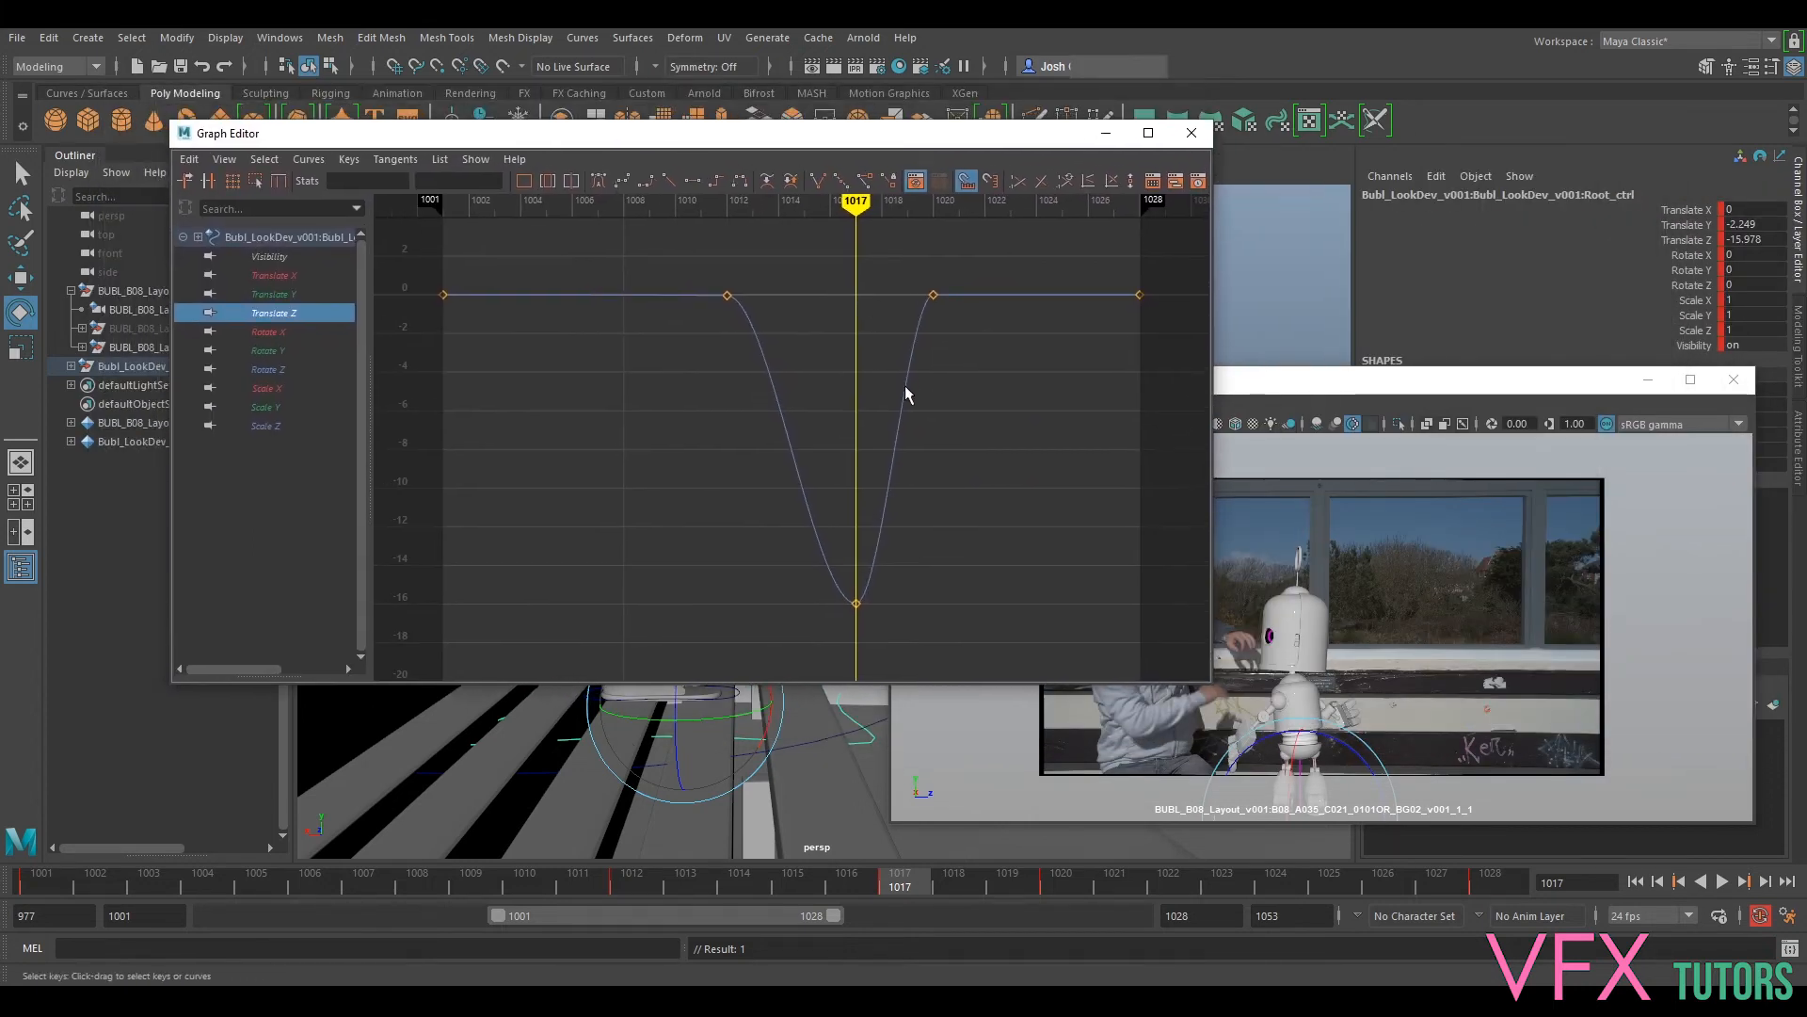
middle_click(1409, 701)
key(comma)
key(period)
key(comma)
key(period)
key(period)
key(comma)
key(period)
drag(902, 240, 1003, 307)
shift+click(1137, 295)
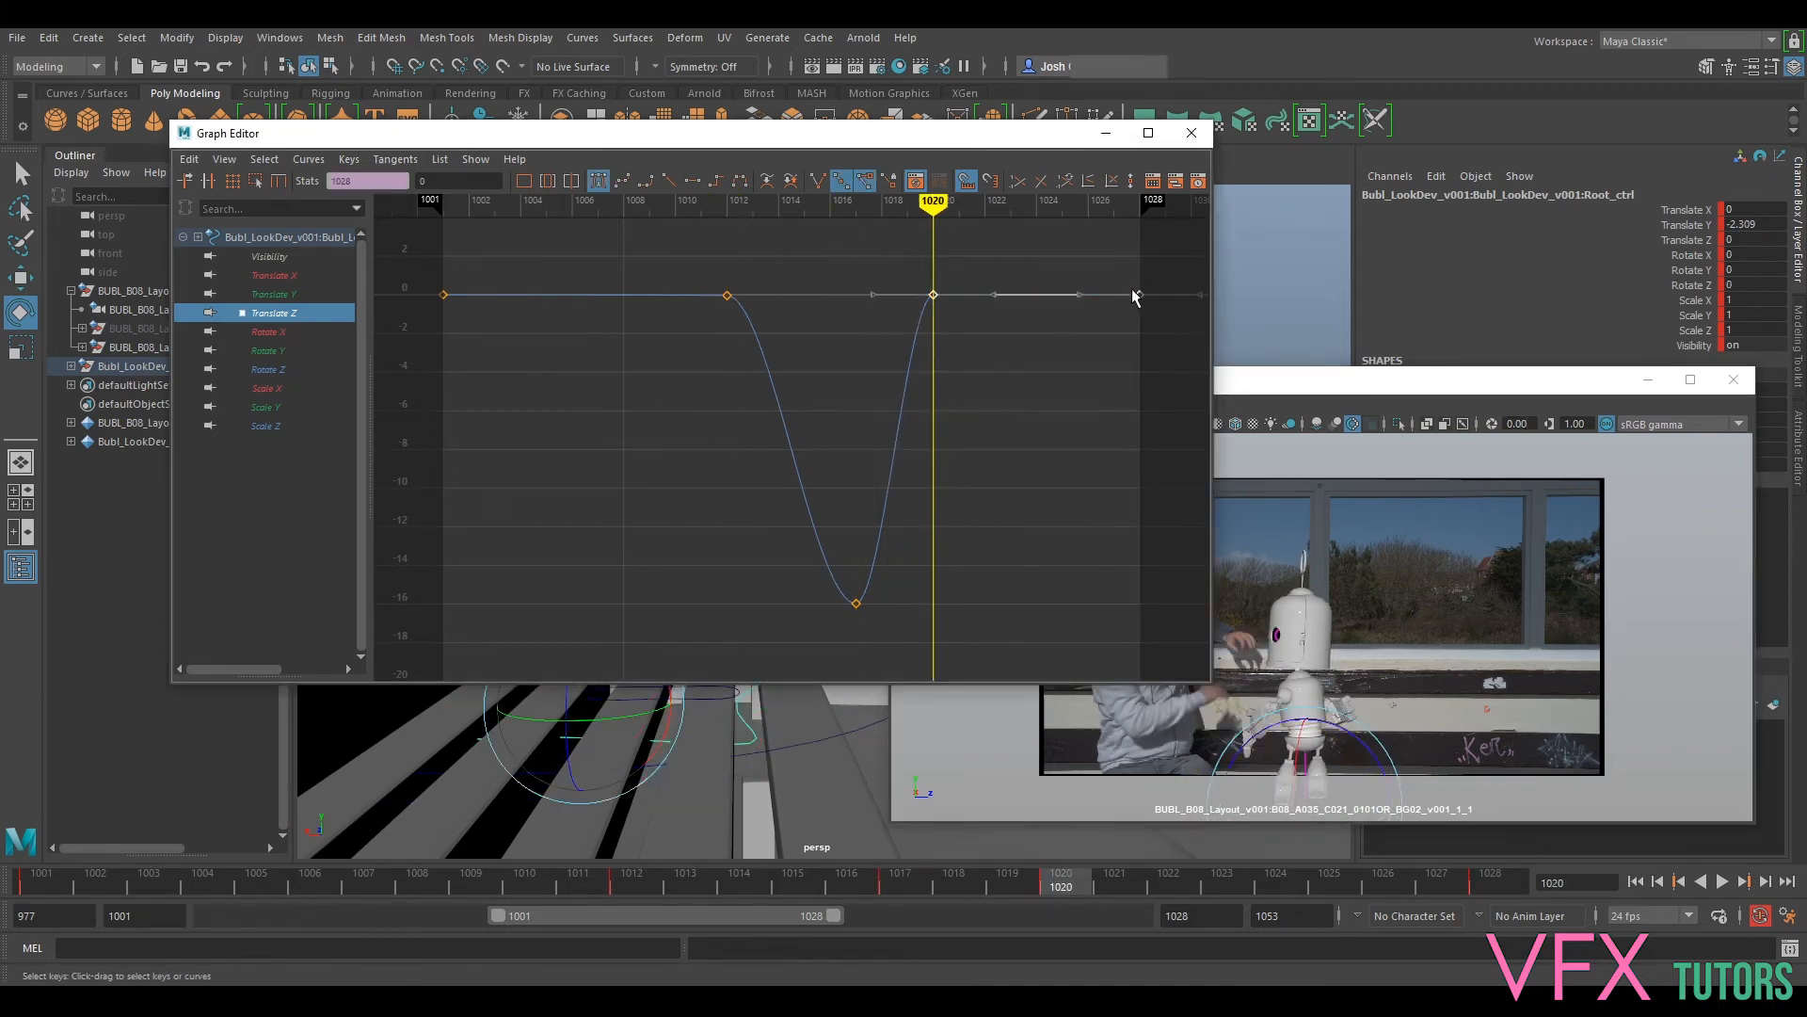
shift+middle_drag(1139, 300, 1120, 604)
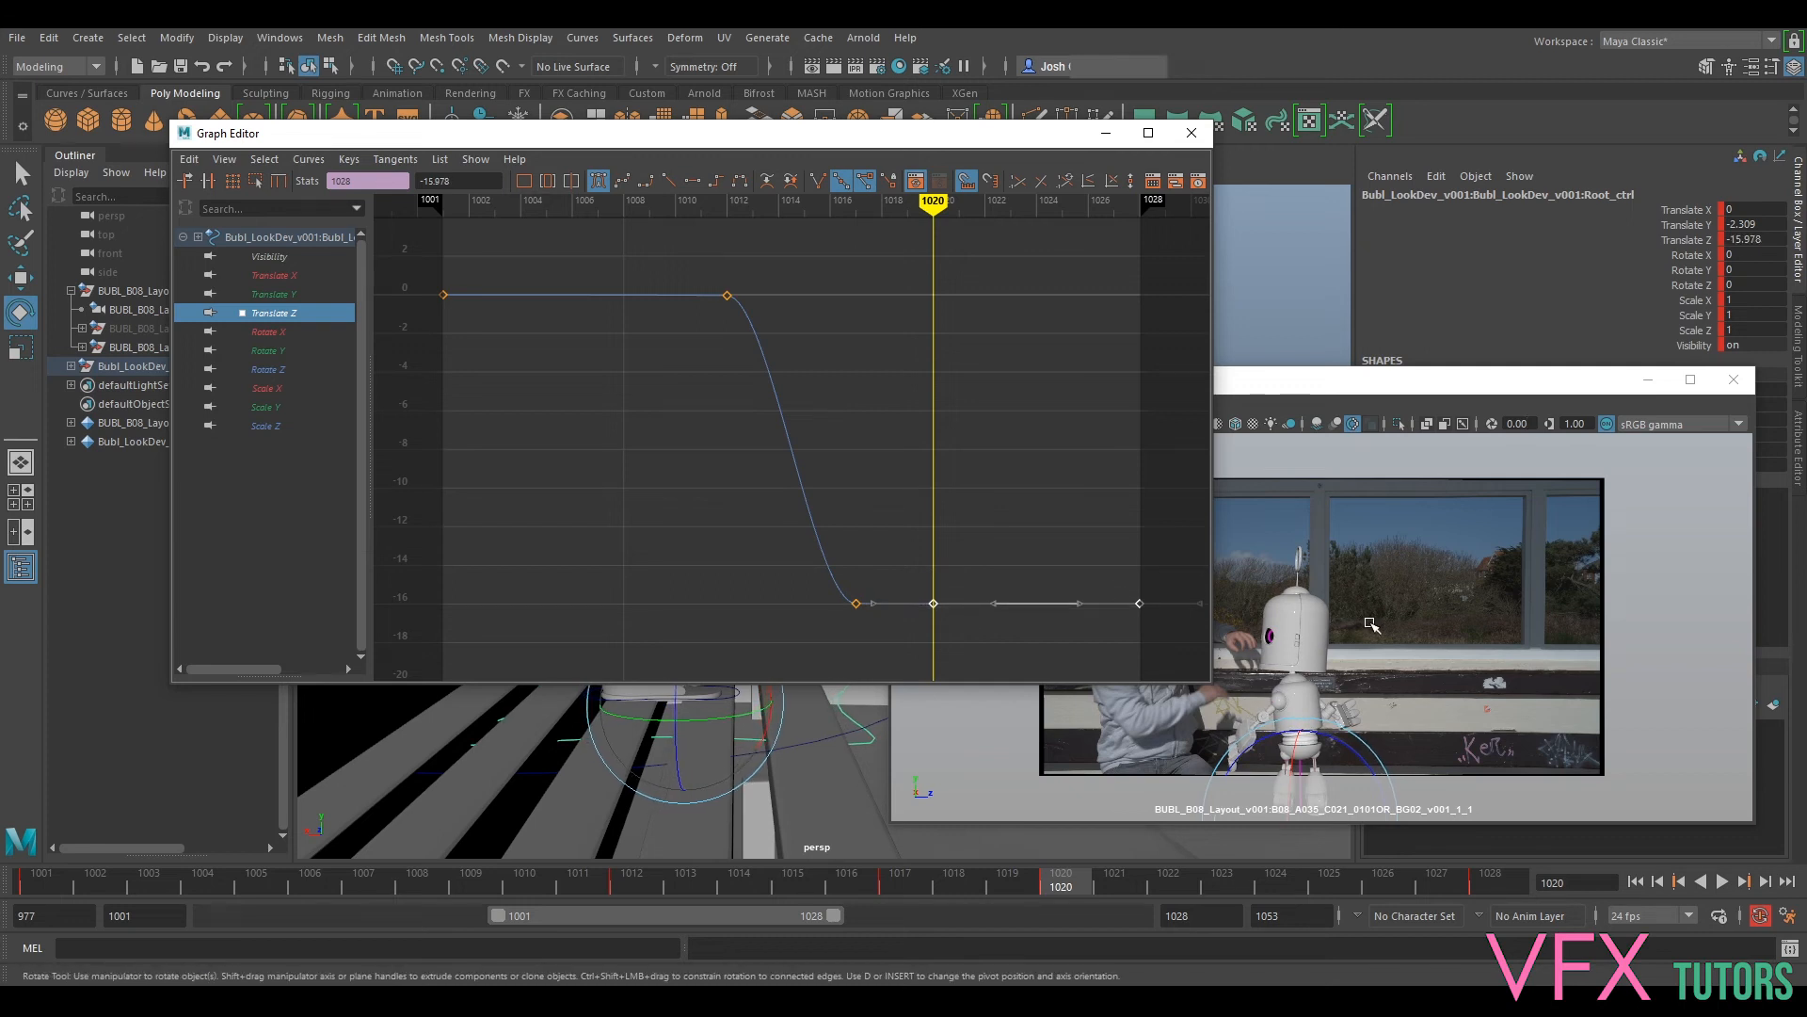
Step: Flip repeatedly through the root's neighbouring keys around frames 1017 and 1020 to compare the robot with the man's movement
click(1371, 625)
key(comma)
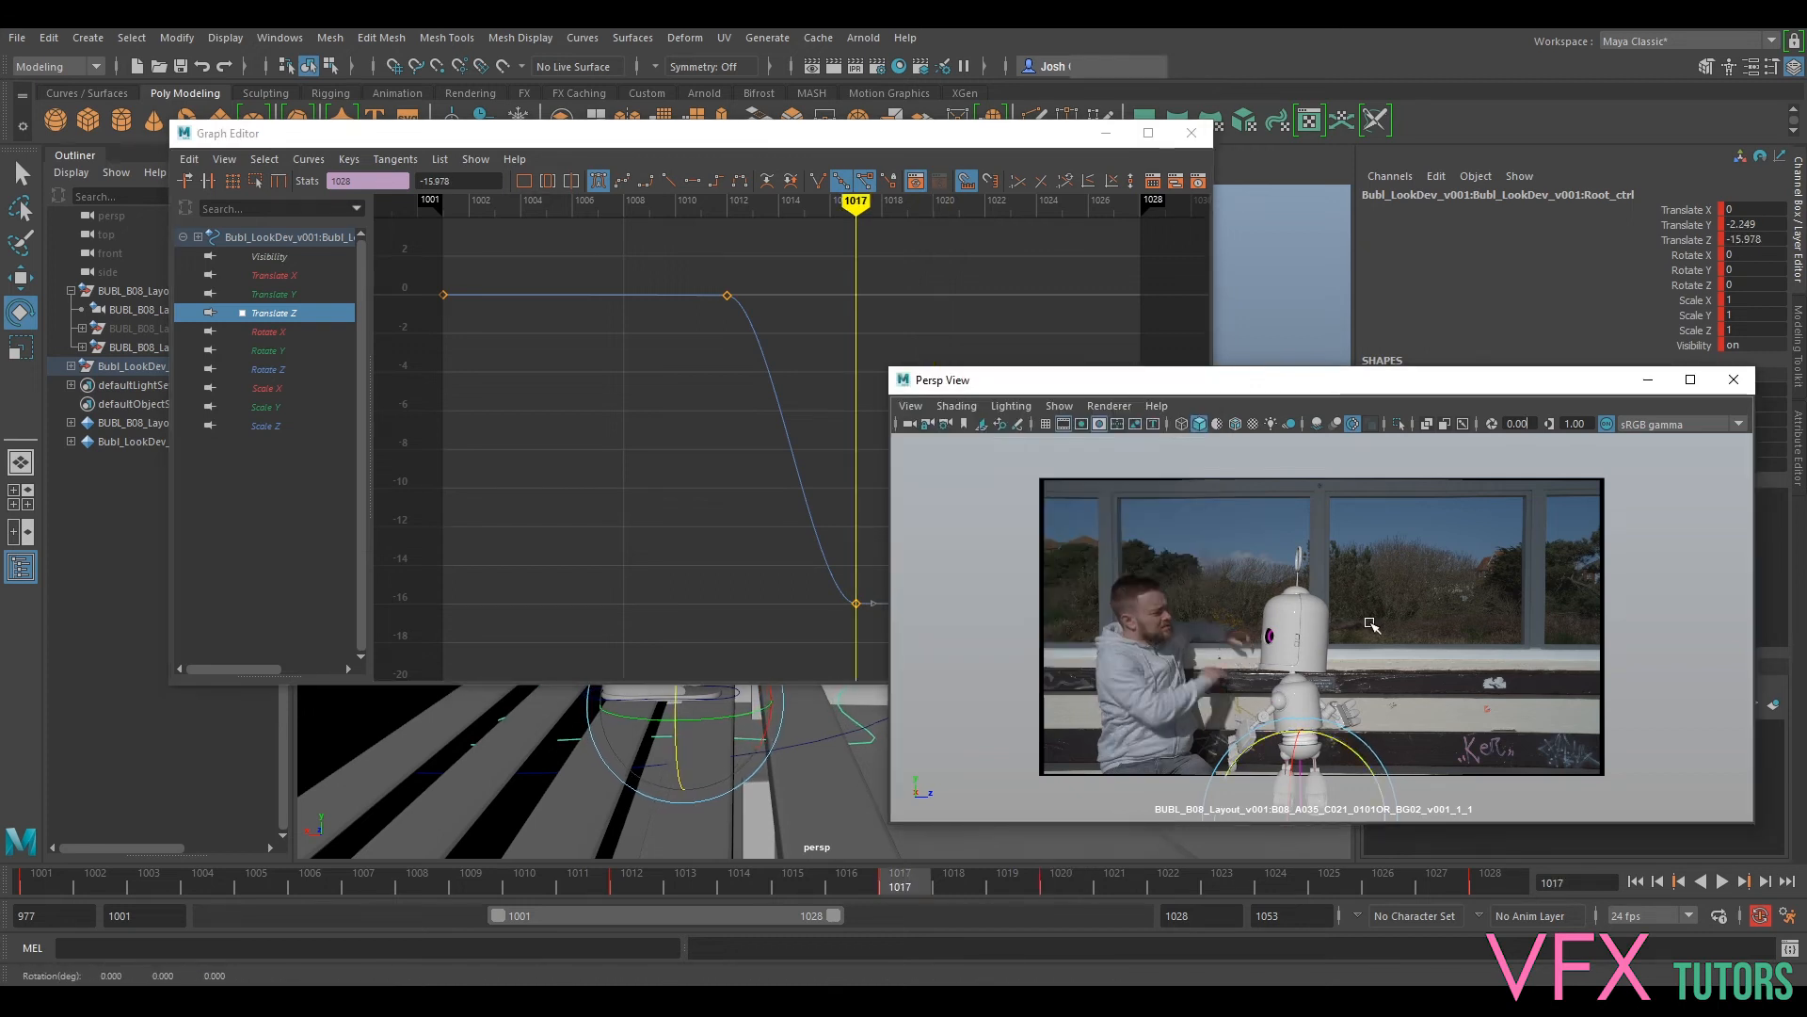
key(comma)
key(period)
key(period)
key(comma)
key(period)
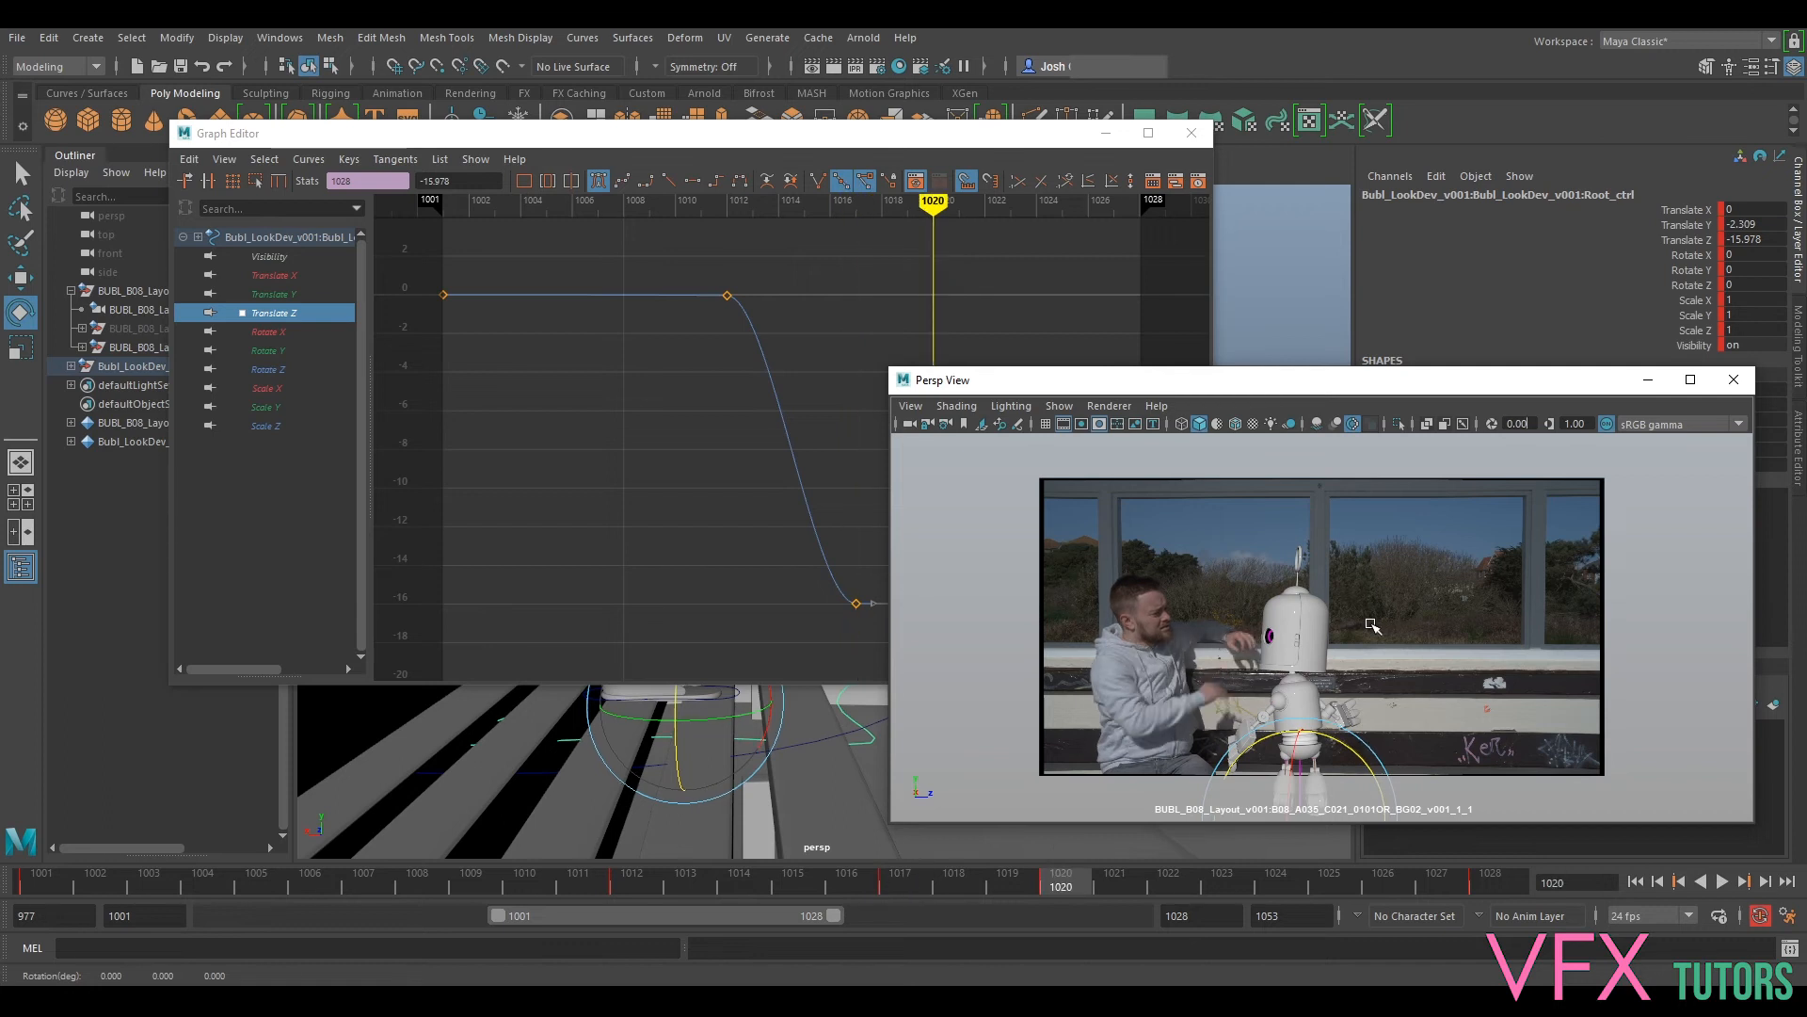
key(comma)
key(comma)
key(comma)
key(period)
key(period)
key(comma)
key(period)
key(comma)
key(comma)
key(period)
key(period)
key(comma)
key(period)
key(period)
Step: Minimise the Graph Editor, move the Persp View window up, and check the robot's pose around frames 1019 and 1020
drag(1121, 381, 1180, 261)
click(1107, 132)
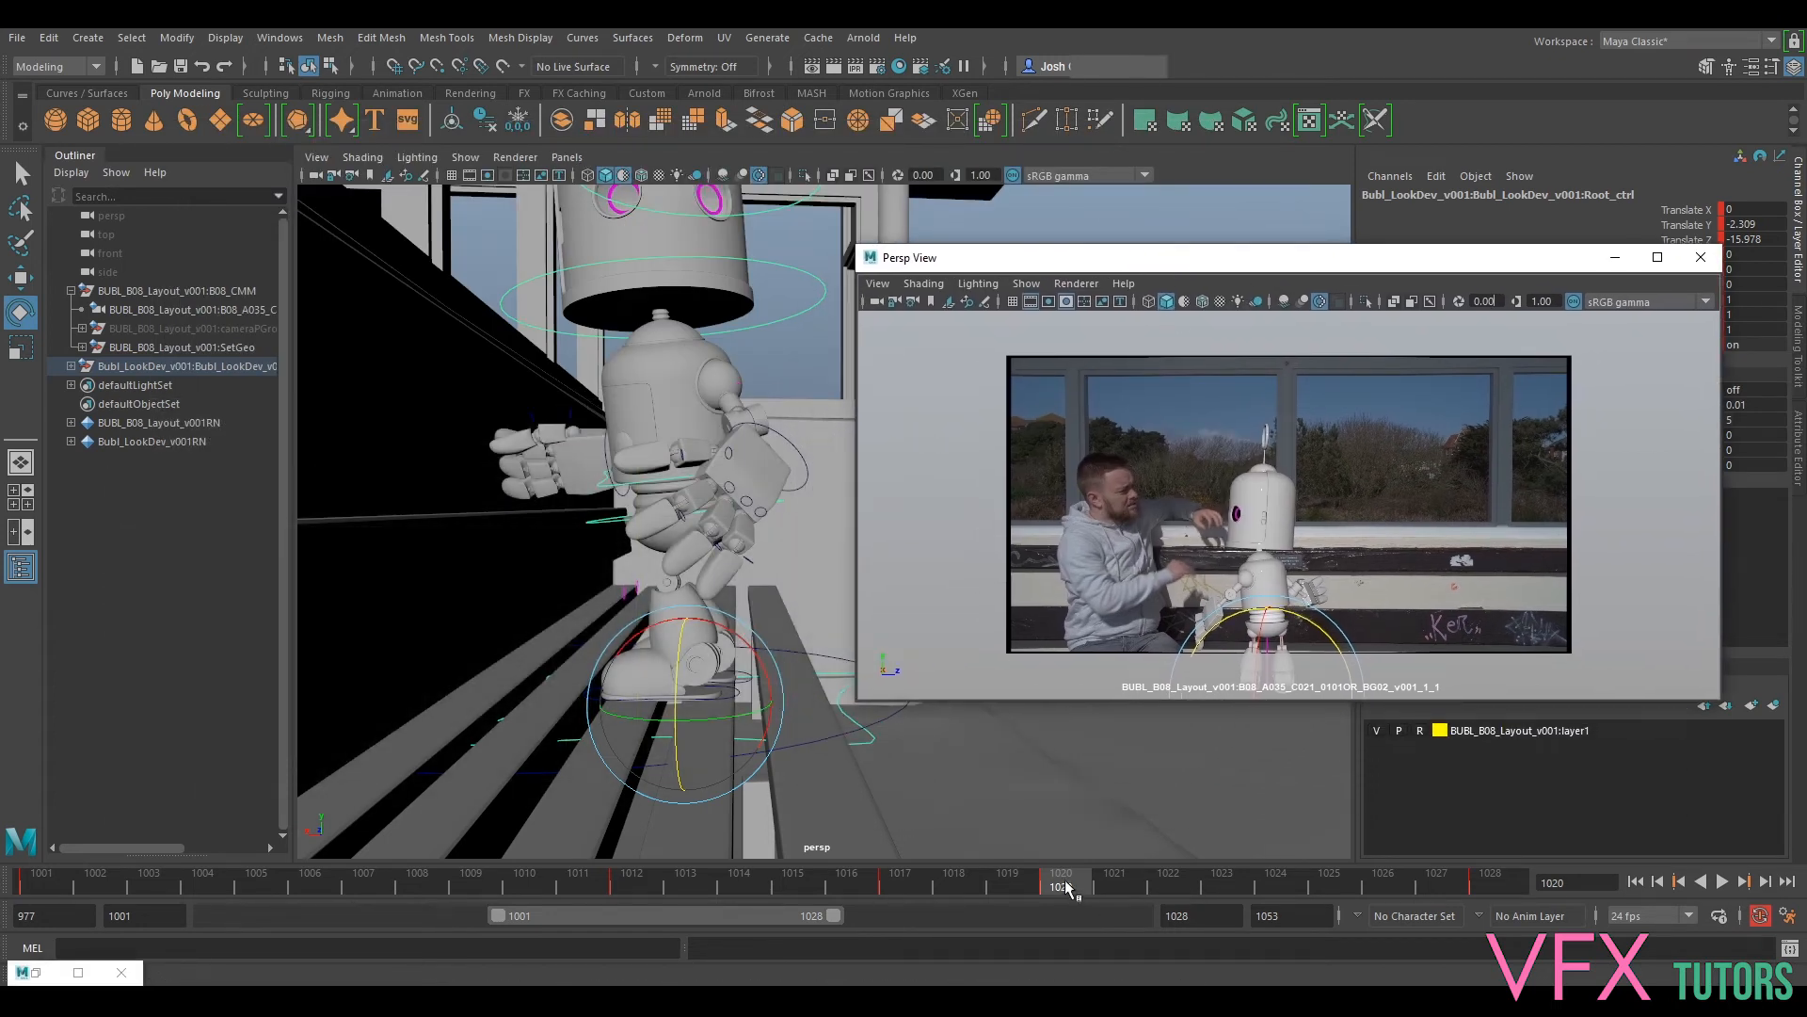
key(alt+v)
key(e)
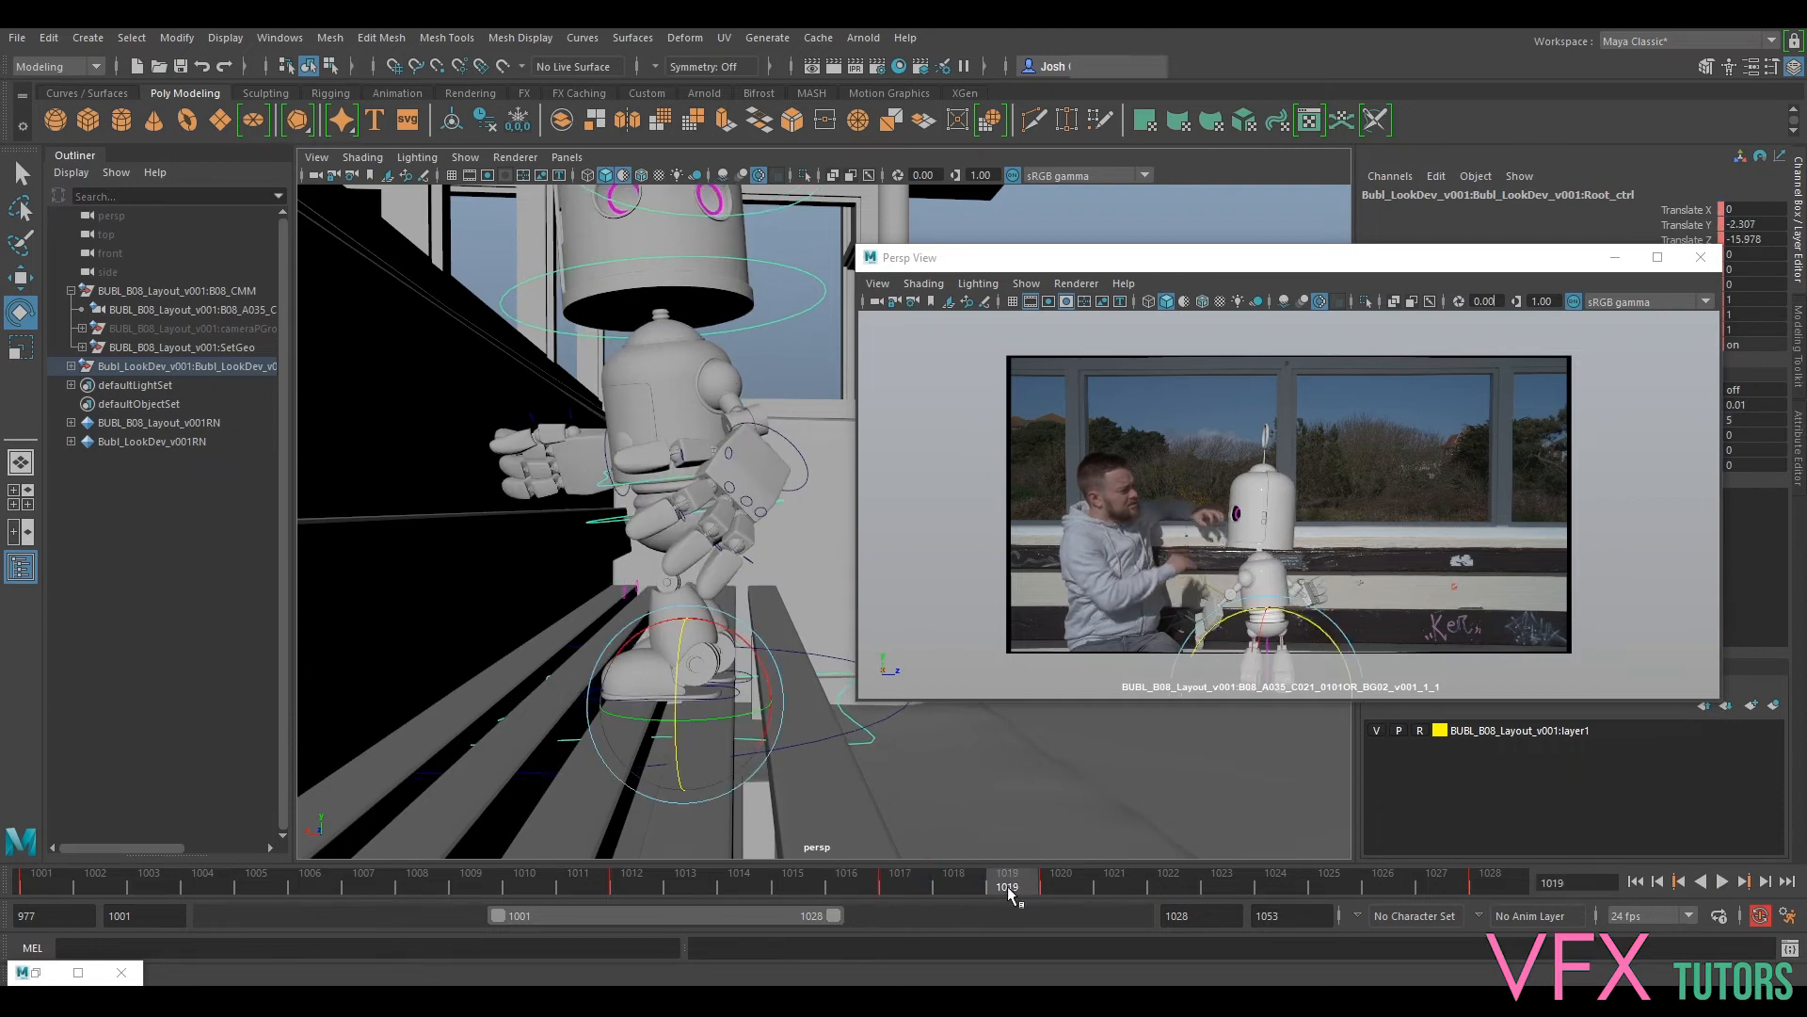
key(alt+v)
alt+drag(774, 563, 581, 563)
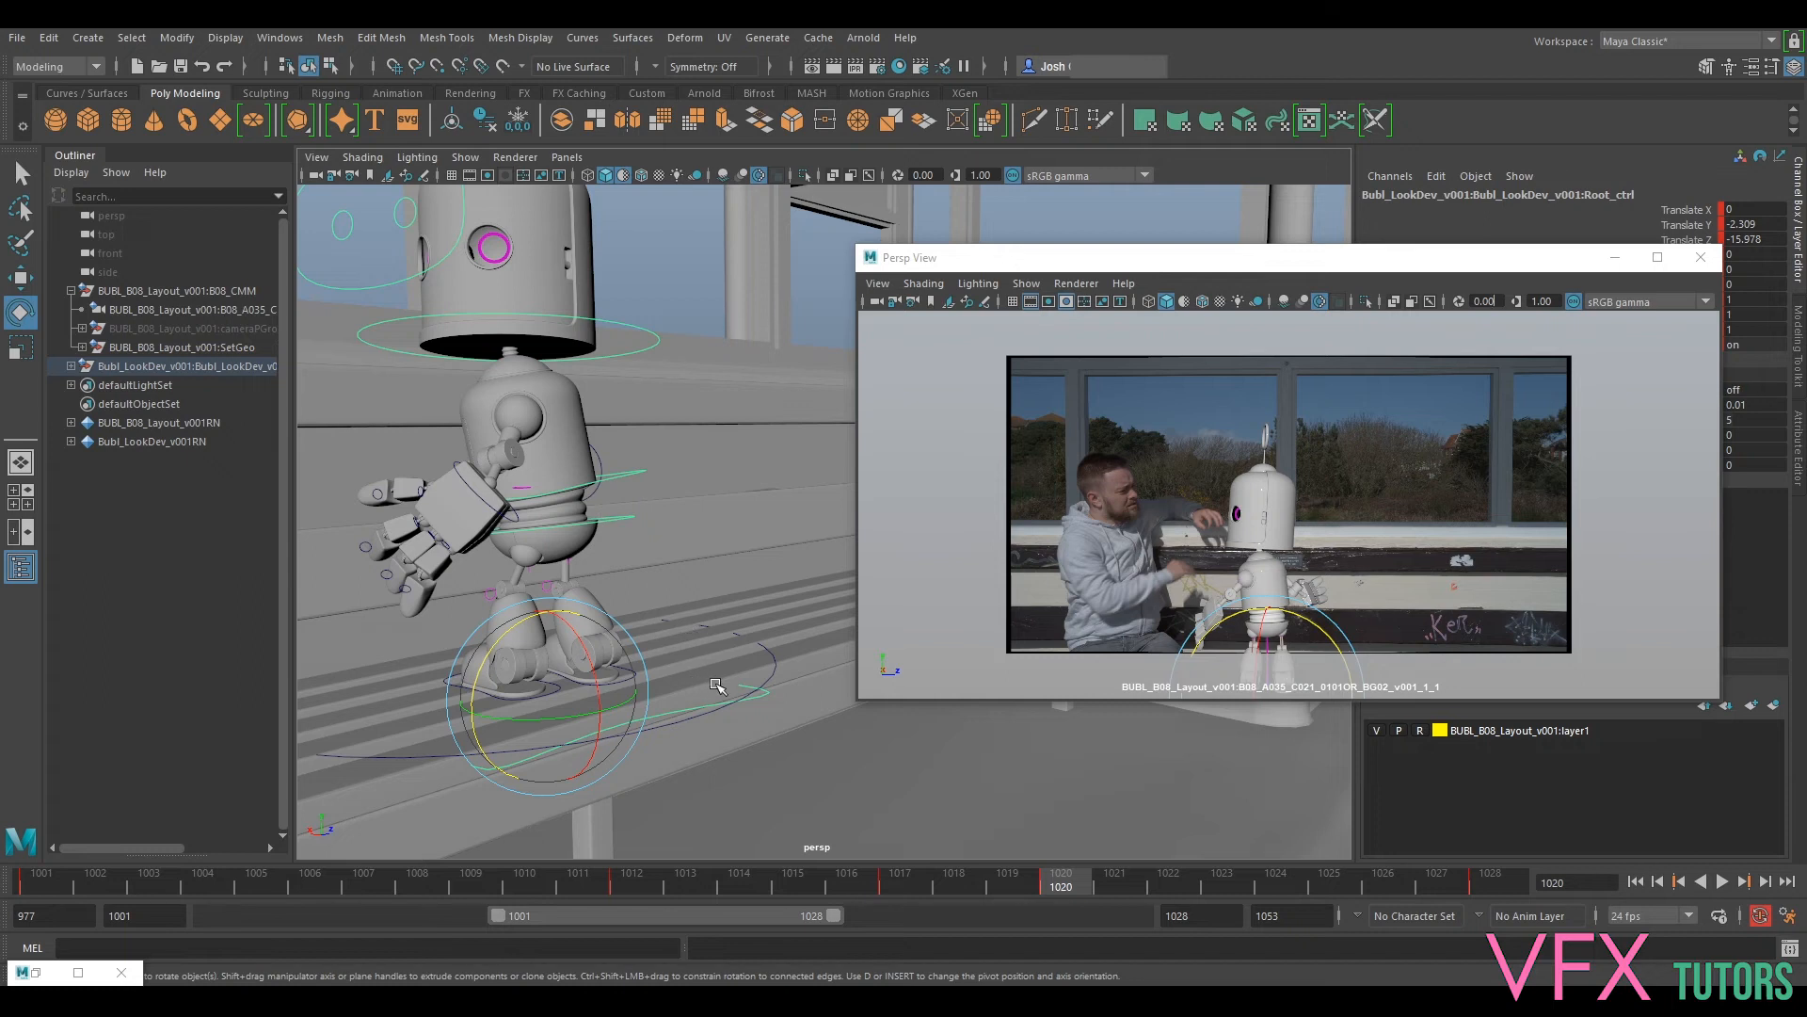
Step: Try adjusting the robot's waist control at frame 1020, and undo back through the last keyframe edit on the root
click(599, 485)
drag(599, 485, 637, 463)
key(ctrl+z)
key(ctrl+z)
key(ctrl+z)
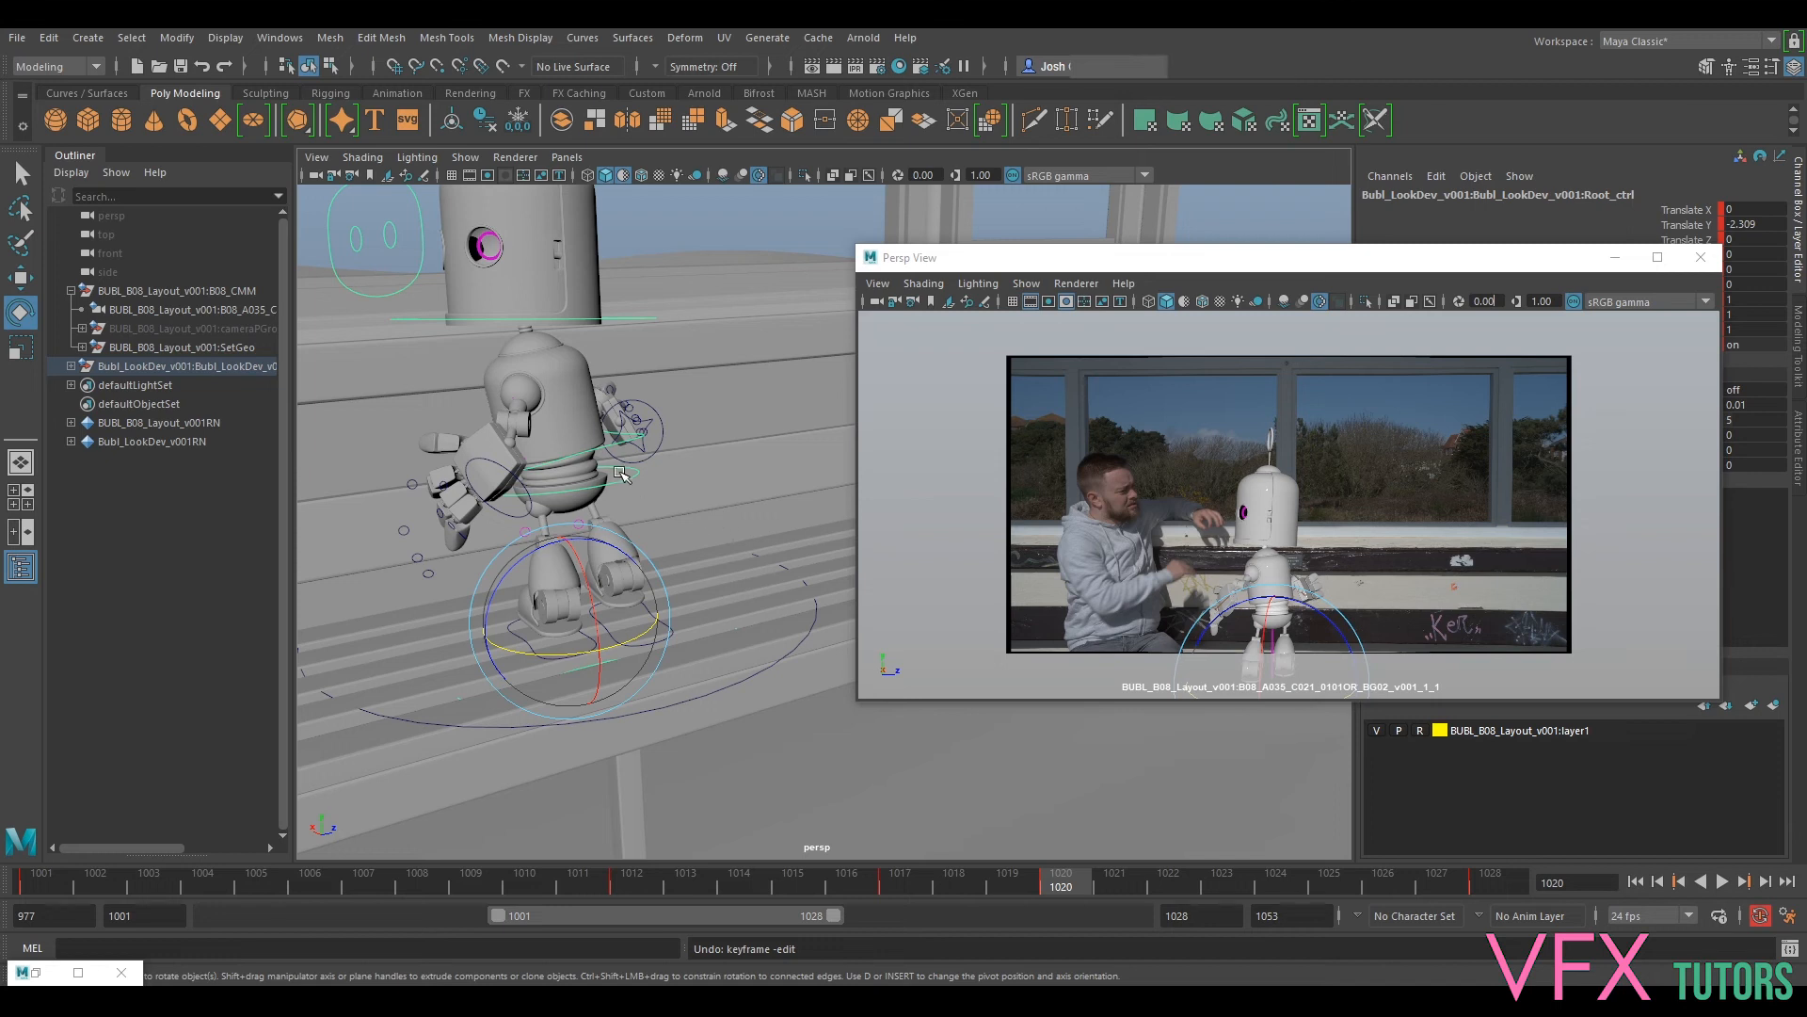
Step: Set a key on Hip_ctrl at frame 1017, keeping its existing rotation
click(631, 481)
click(881, 883)
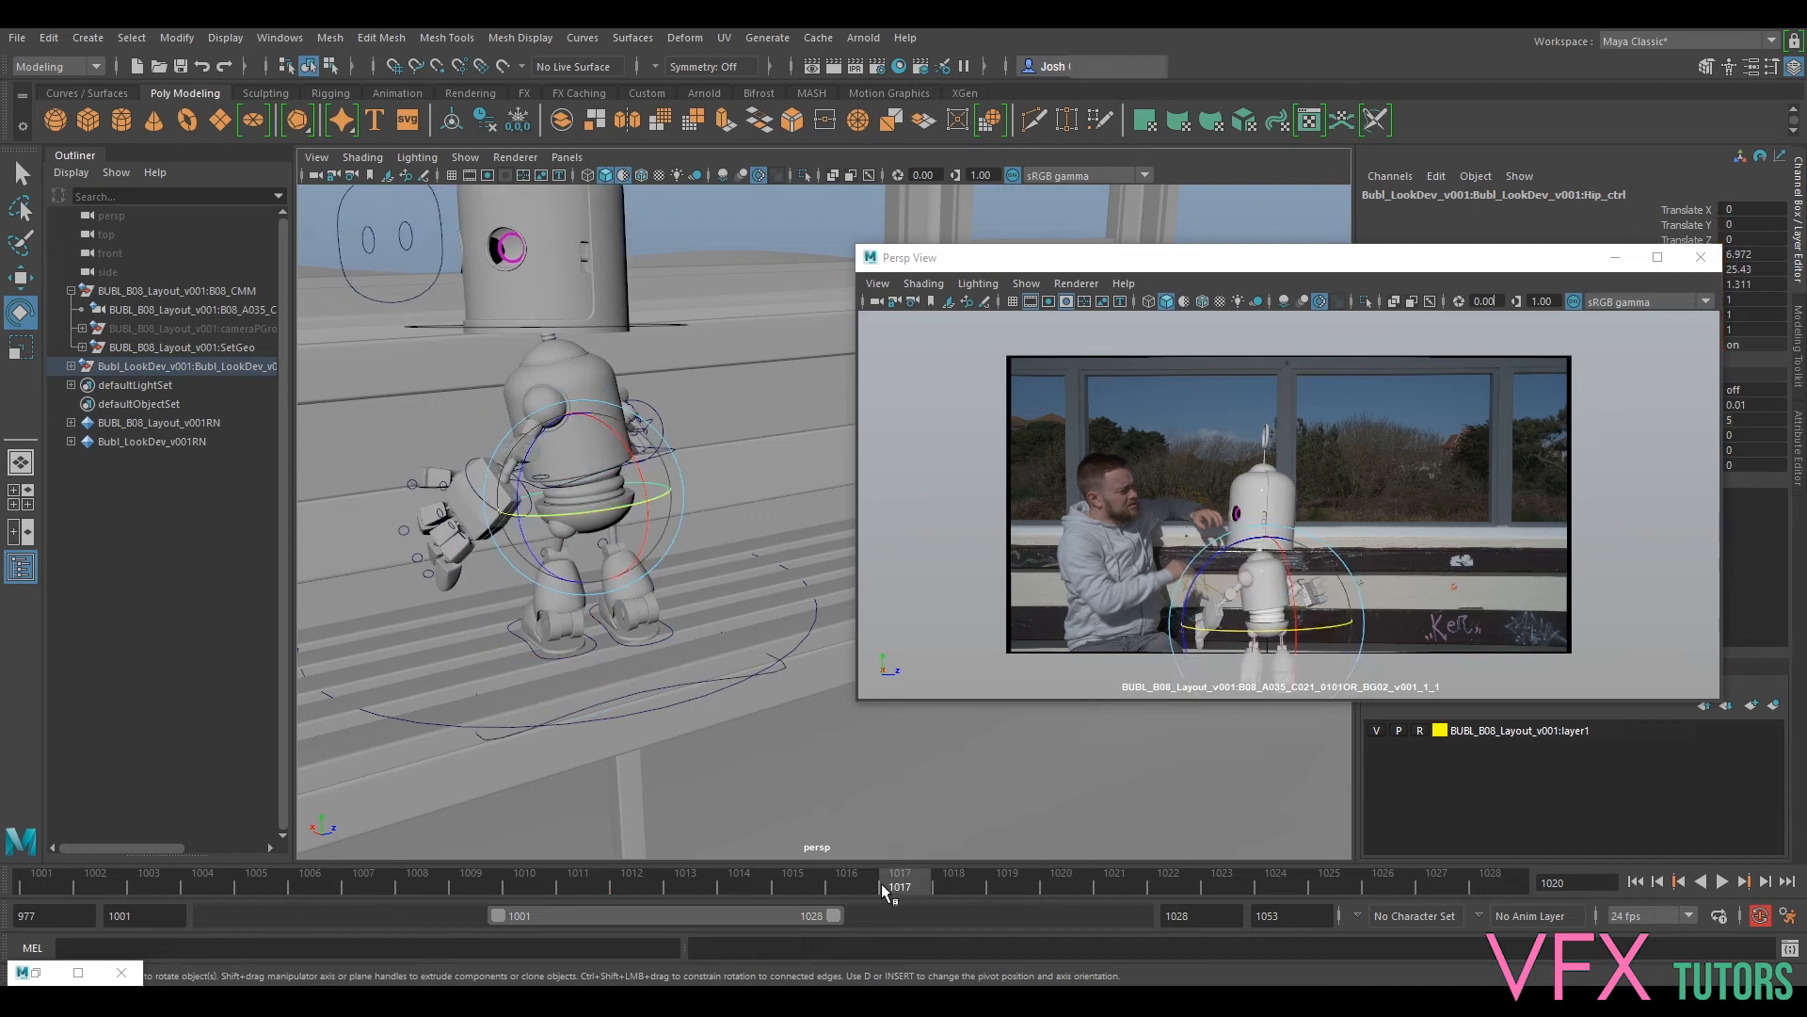
key(s)
click(918, 883)
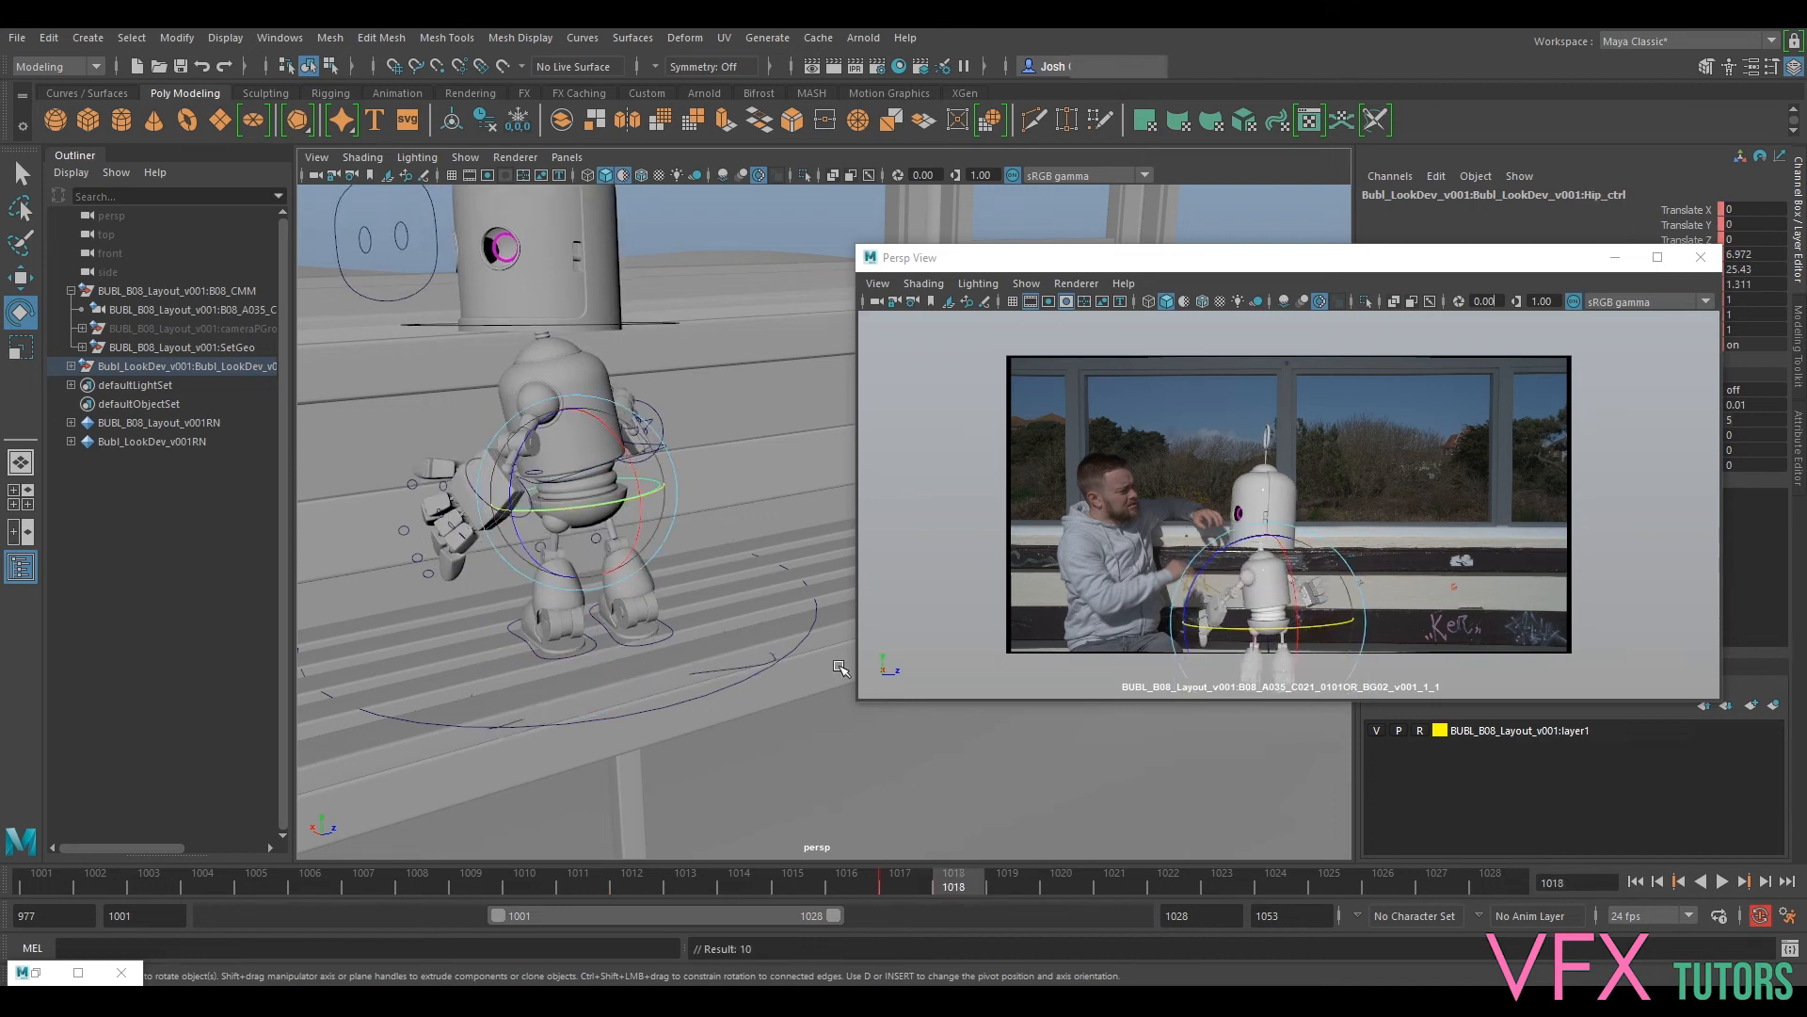
Step: Reselect Root_ctrl and compare its keyed poses at frames 1017 and 1020 from the side
click(750, 669)
mouse_move(994, 884)
mouse_down()
mouse_move(1044, 892)
mouse_move(1026, 889)
mouse_up()
key(comma)
key(period)
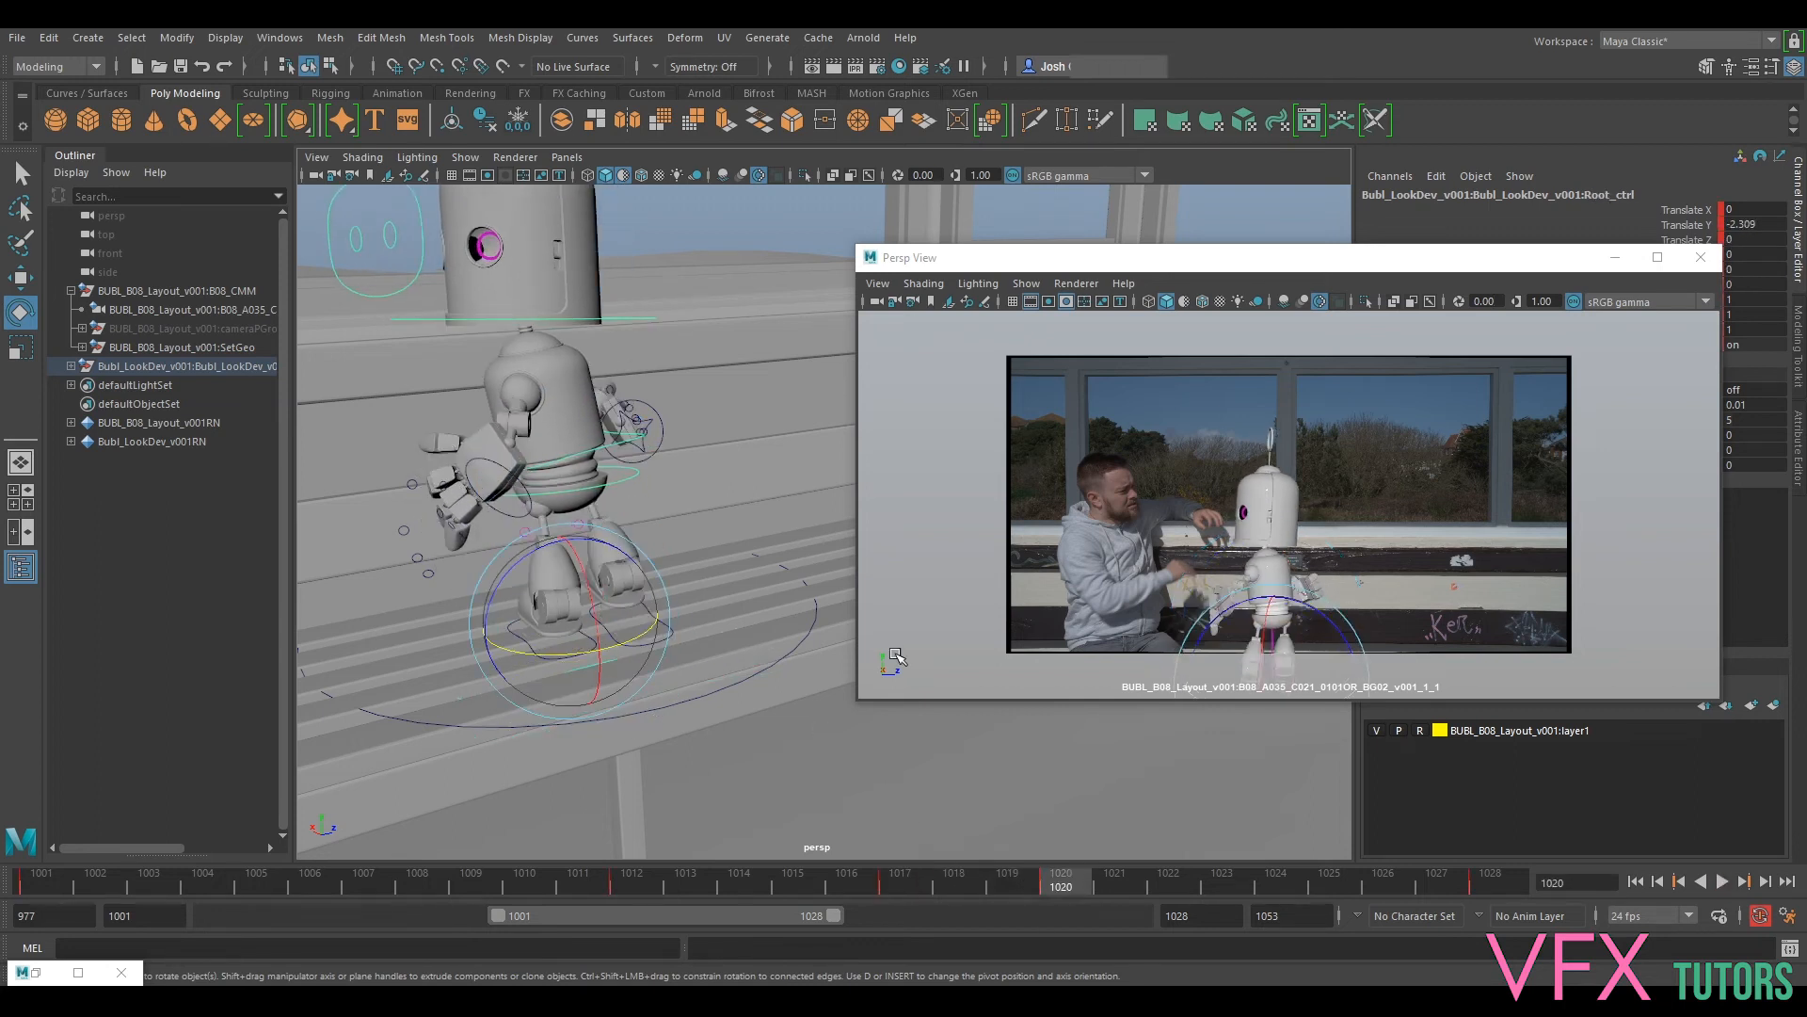
alt+drag(678, 628, 770, 617)
key(comma)
key(period)
key(comma)
key(period)
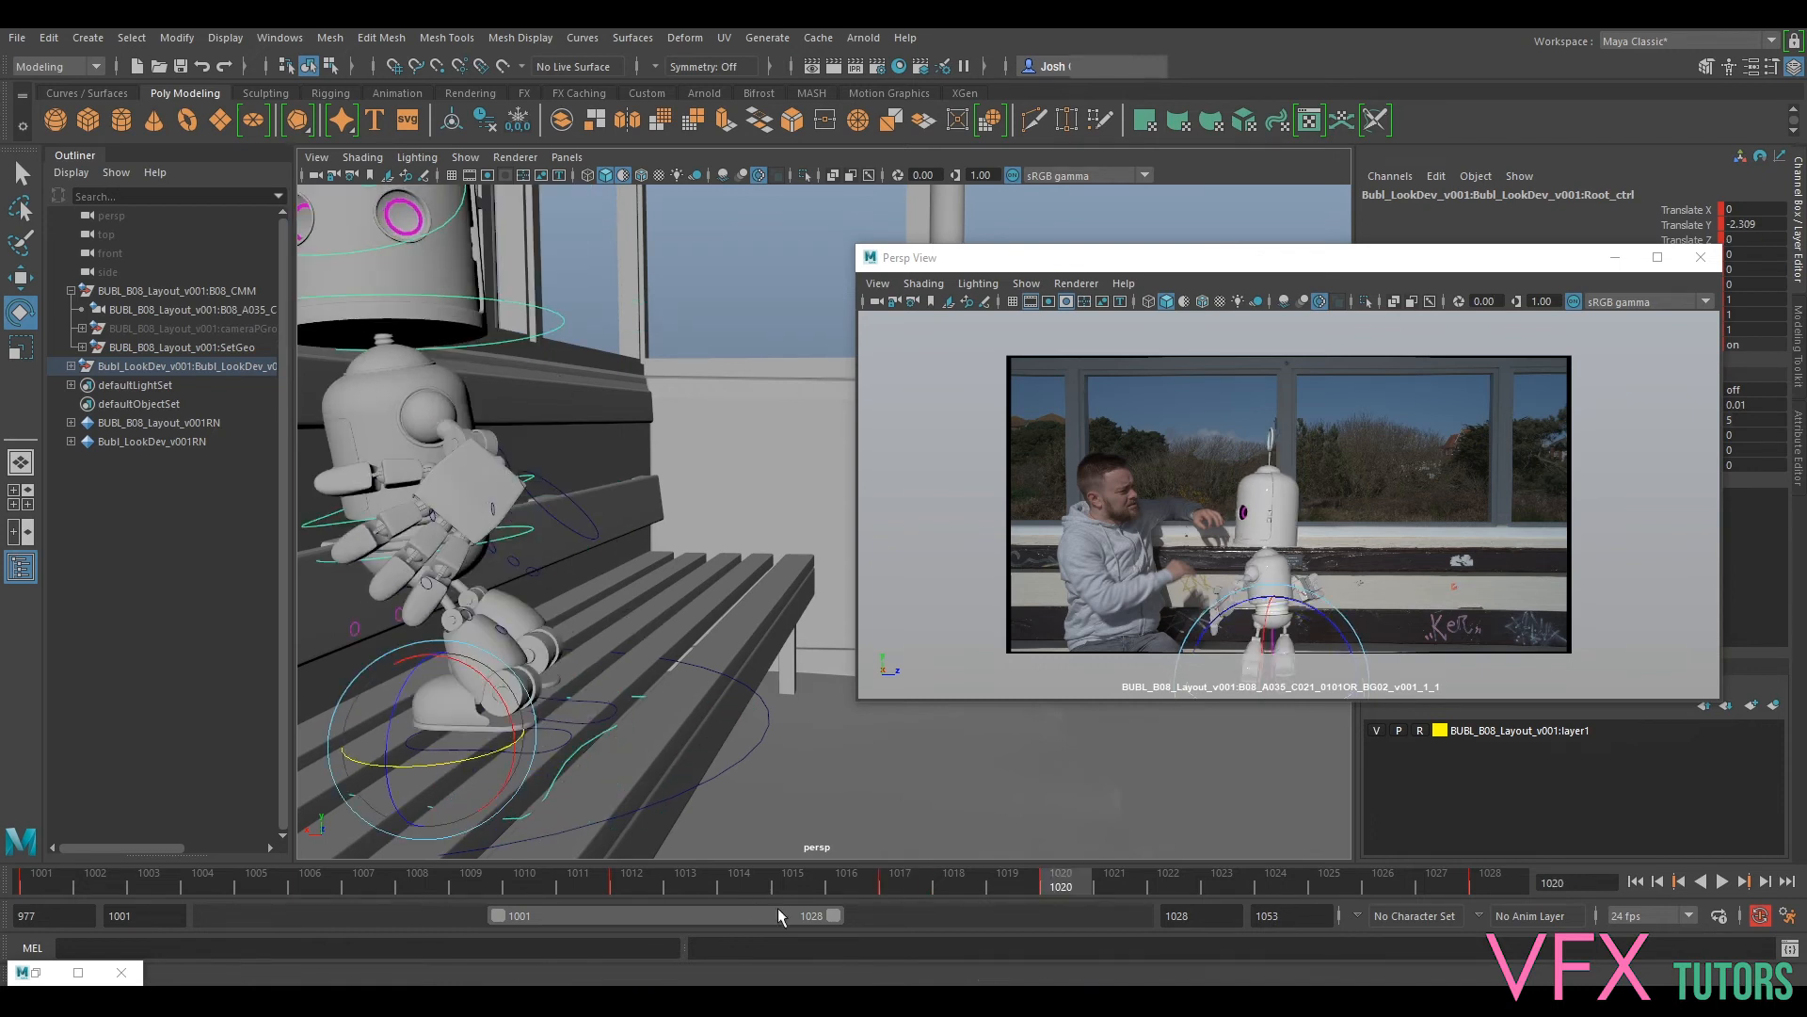
Step: Lower Root_ctrl's Translate Z keys at frames 1020 and 1028 to about -15.98 in the Graph Editor, matching the frame 1017 key
click(78, 971)
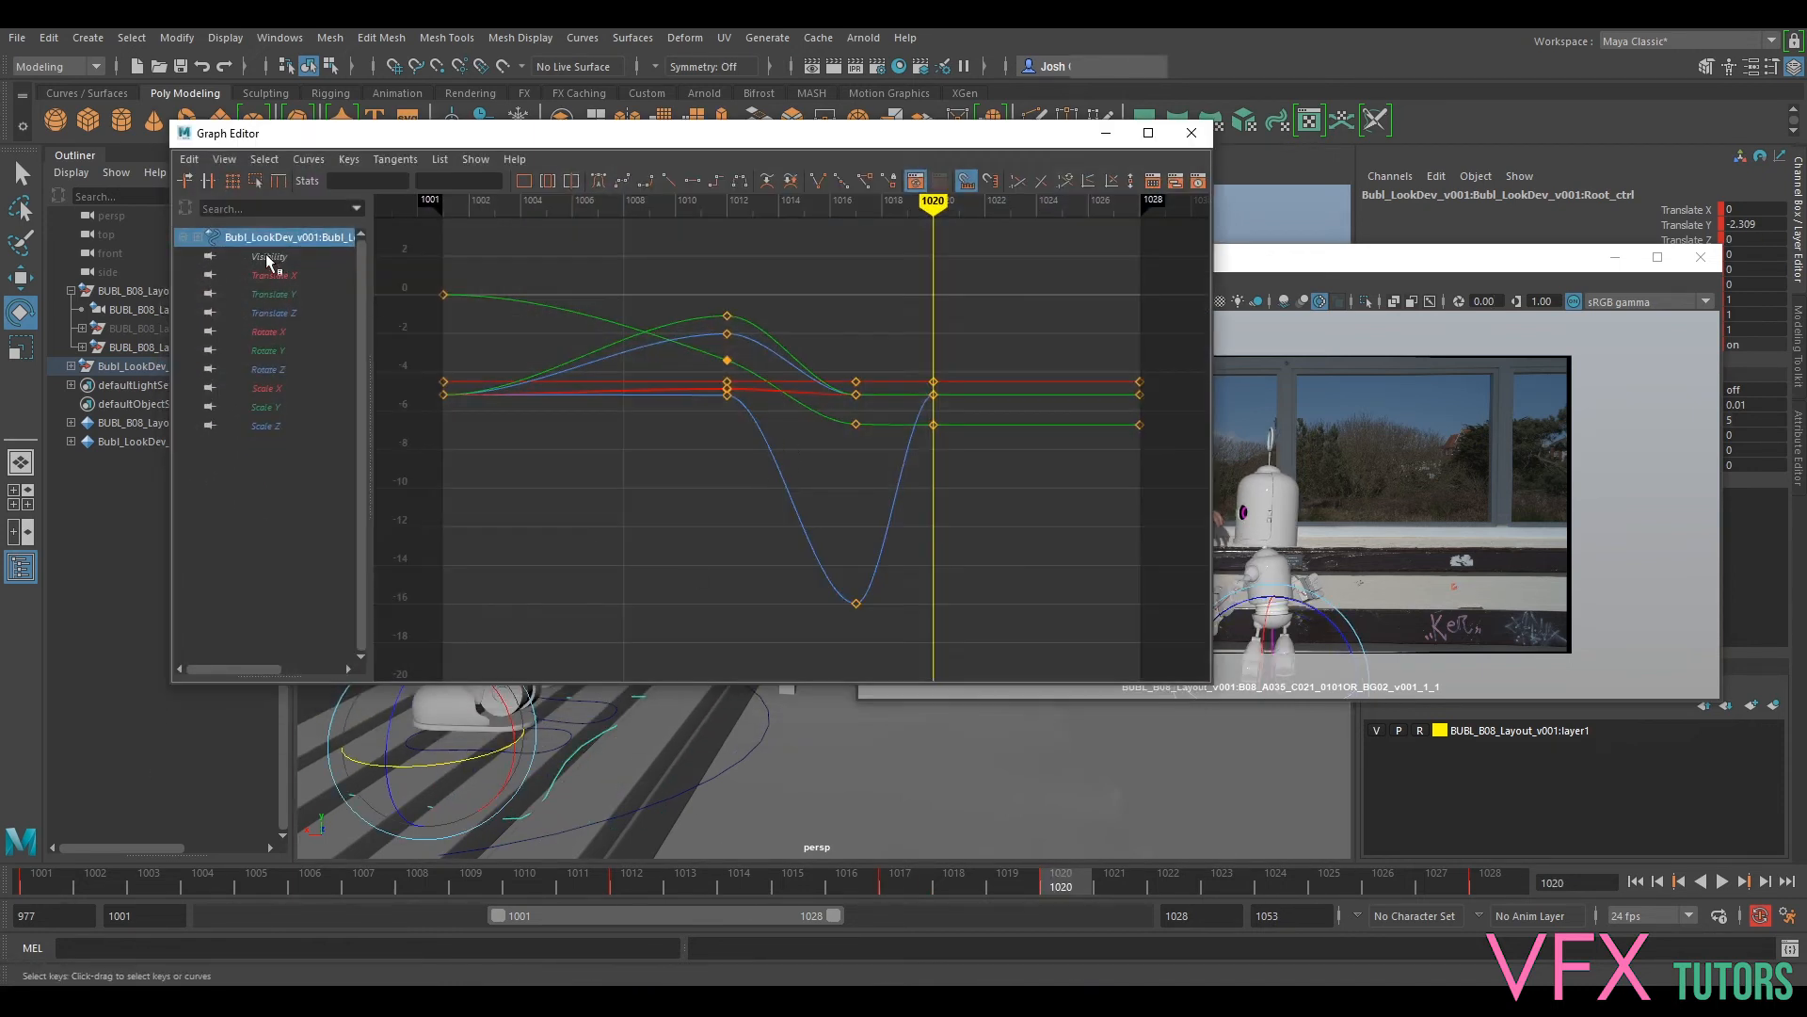
click(281, 275)
click(290, 313)
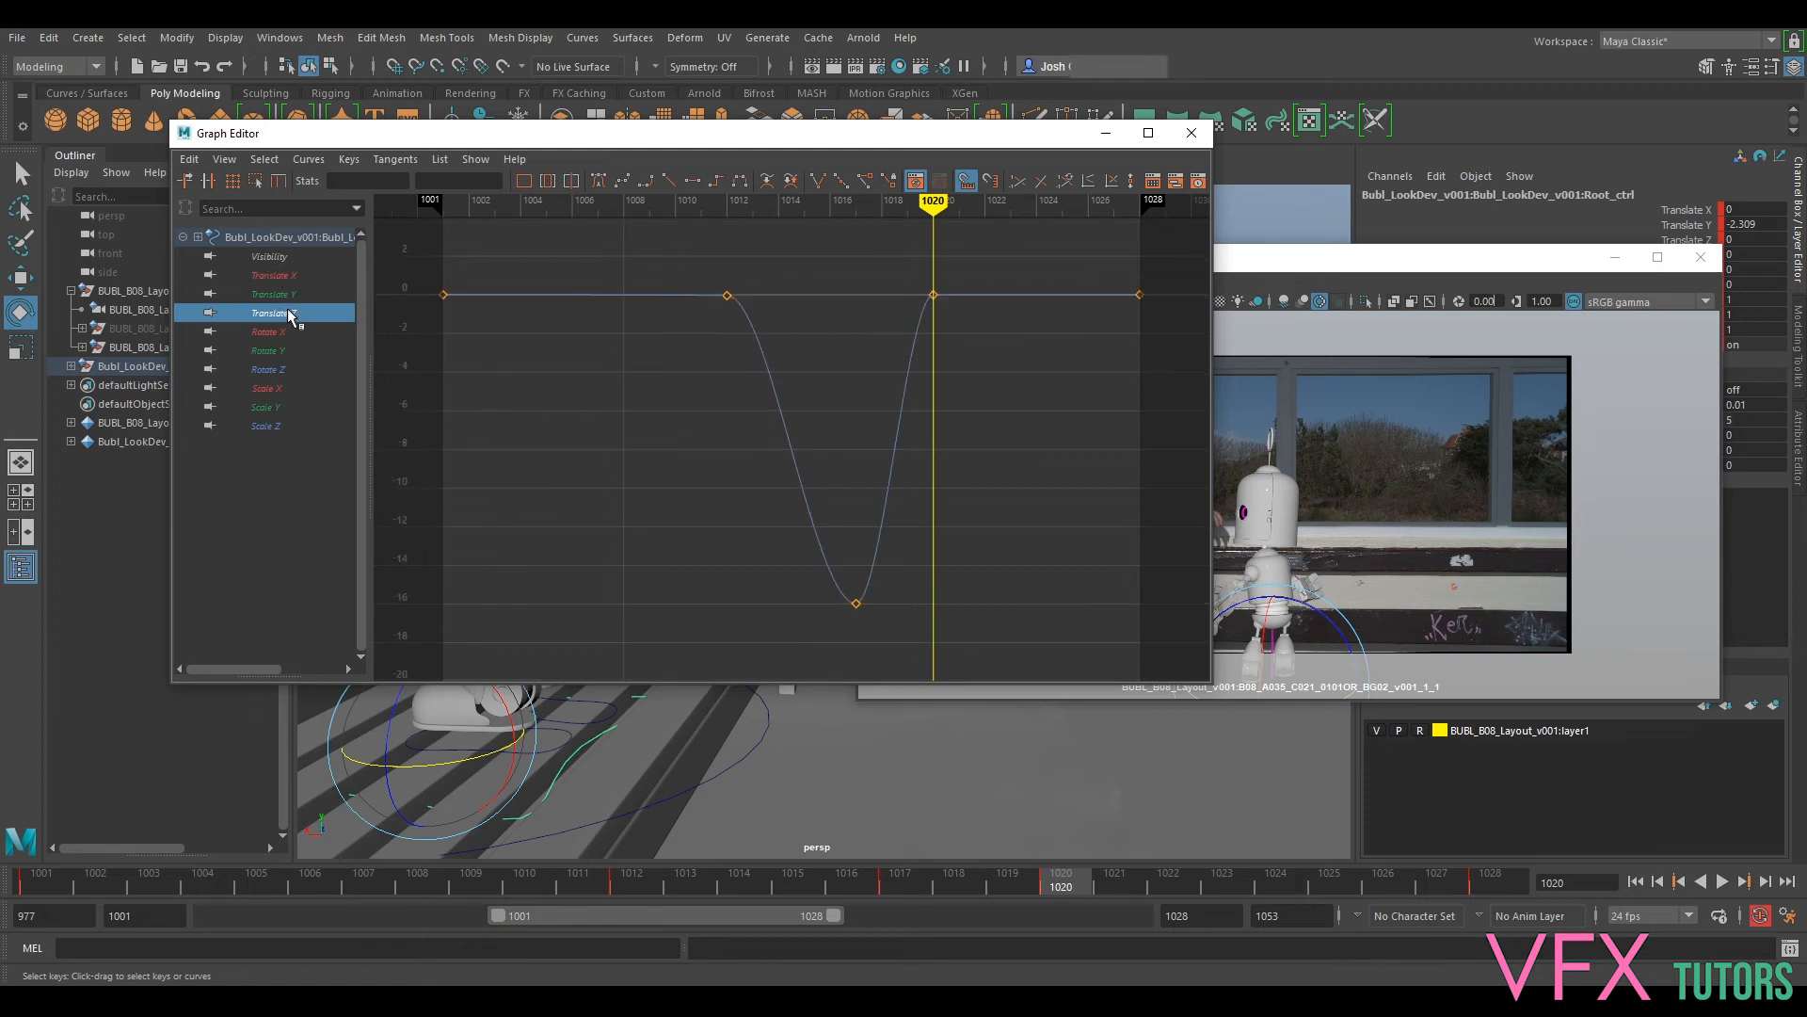
drag(903, 249, 1144, 315)
shift+middle_drag(1141, 313, 1130, 604)
click(1106, 133)
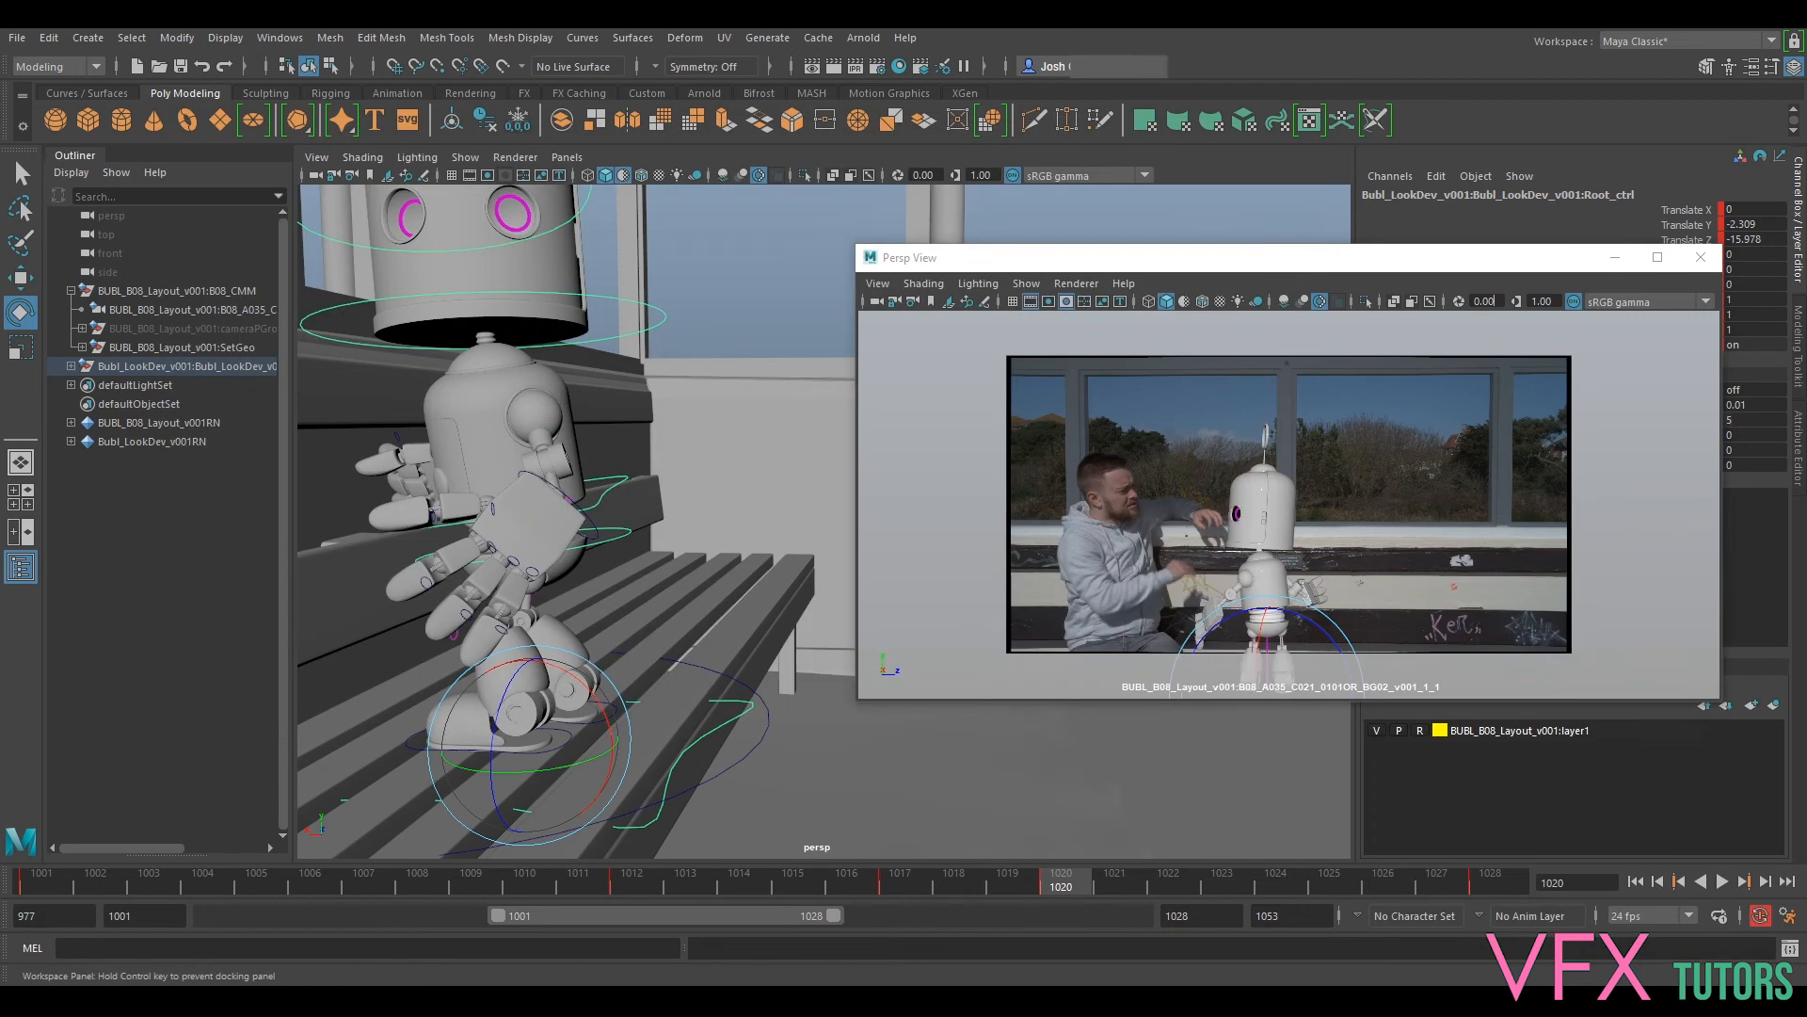
Step: Adjust Root_ctrl at frame 1020, lowering Translate Y to about -3.035 and turning Rotate Y to about 18.9
click(1020, 883)
key(comma)
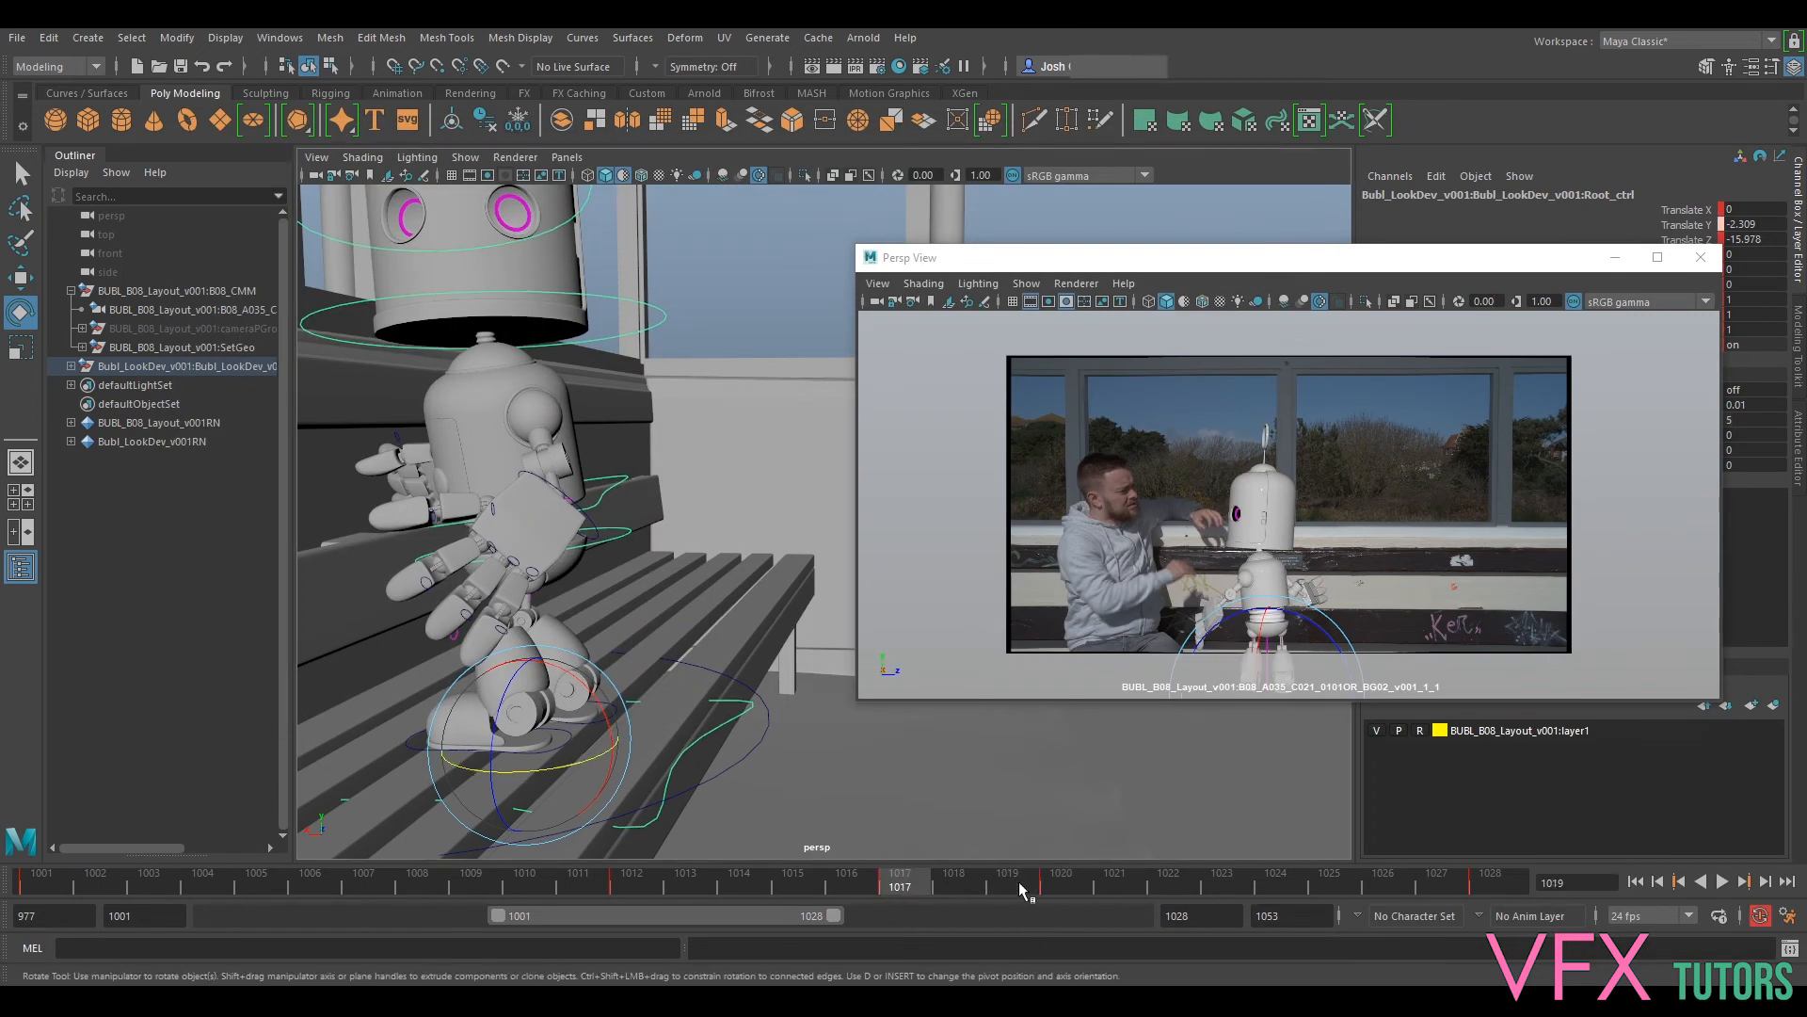
key(period)
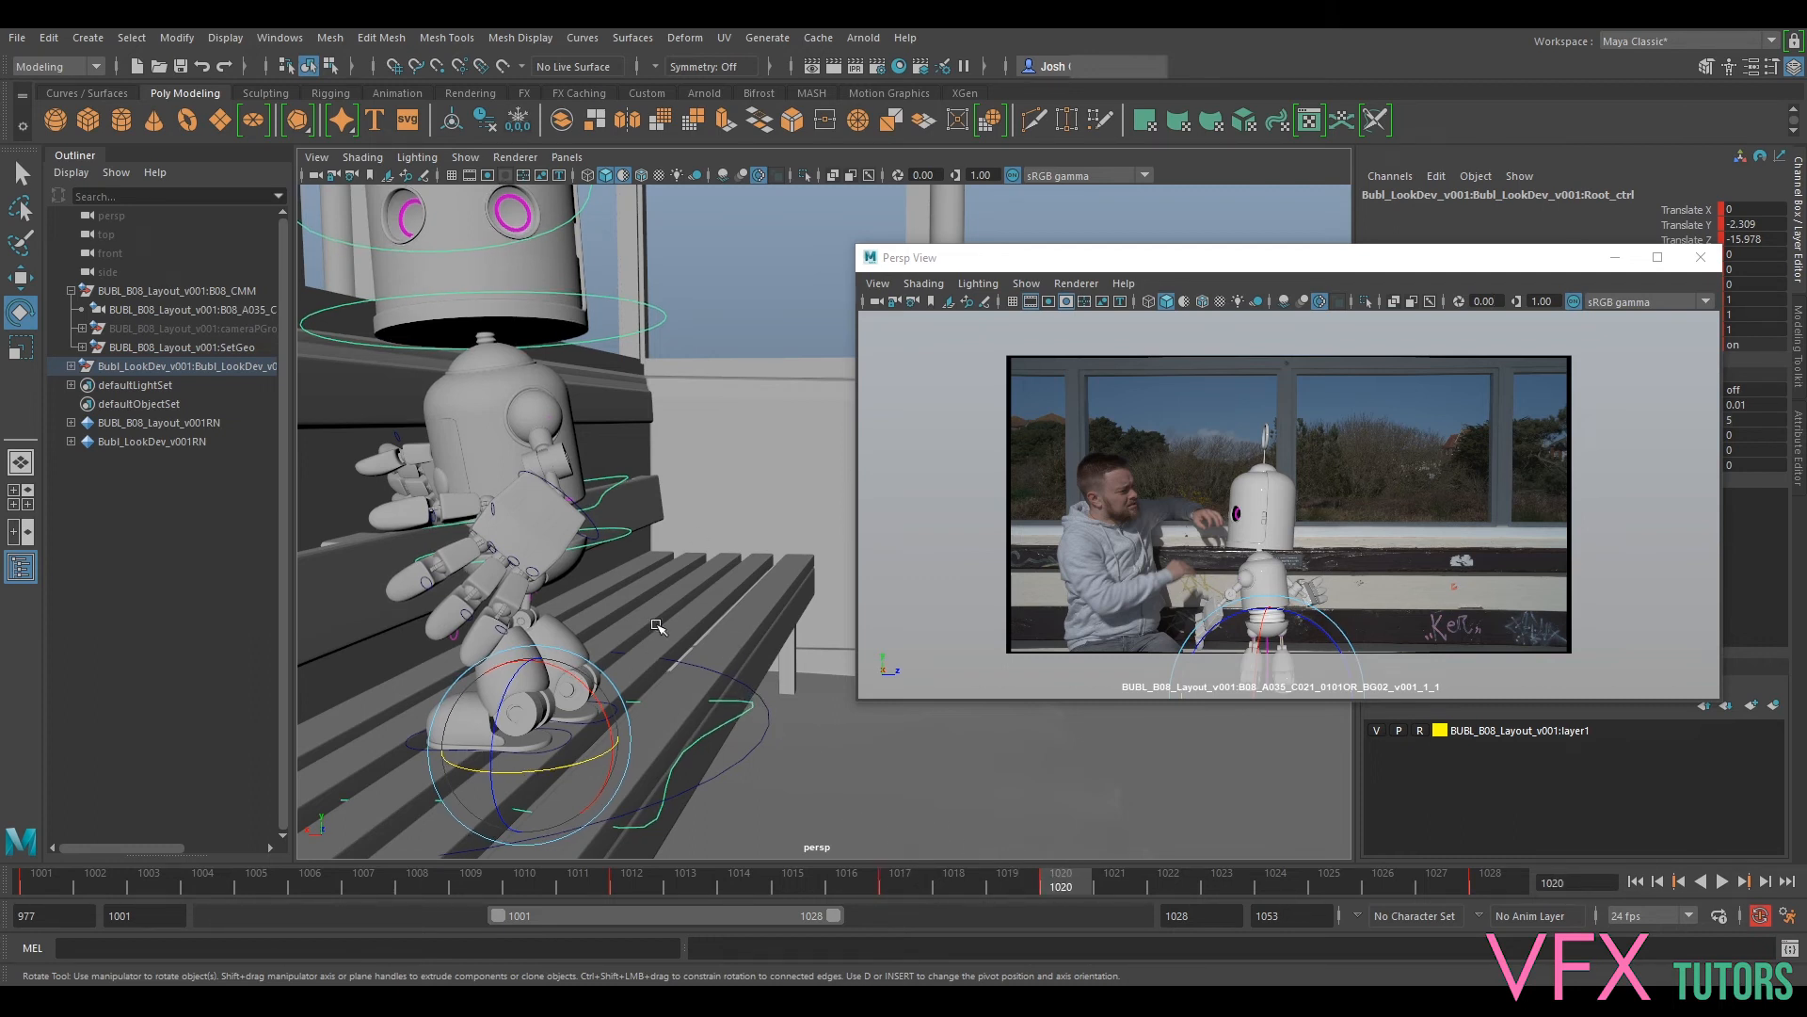
click(617, 539)
alt+drag(617, 539, 750, 516)
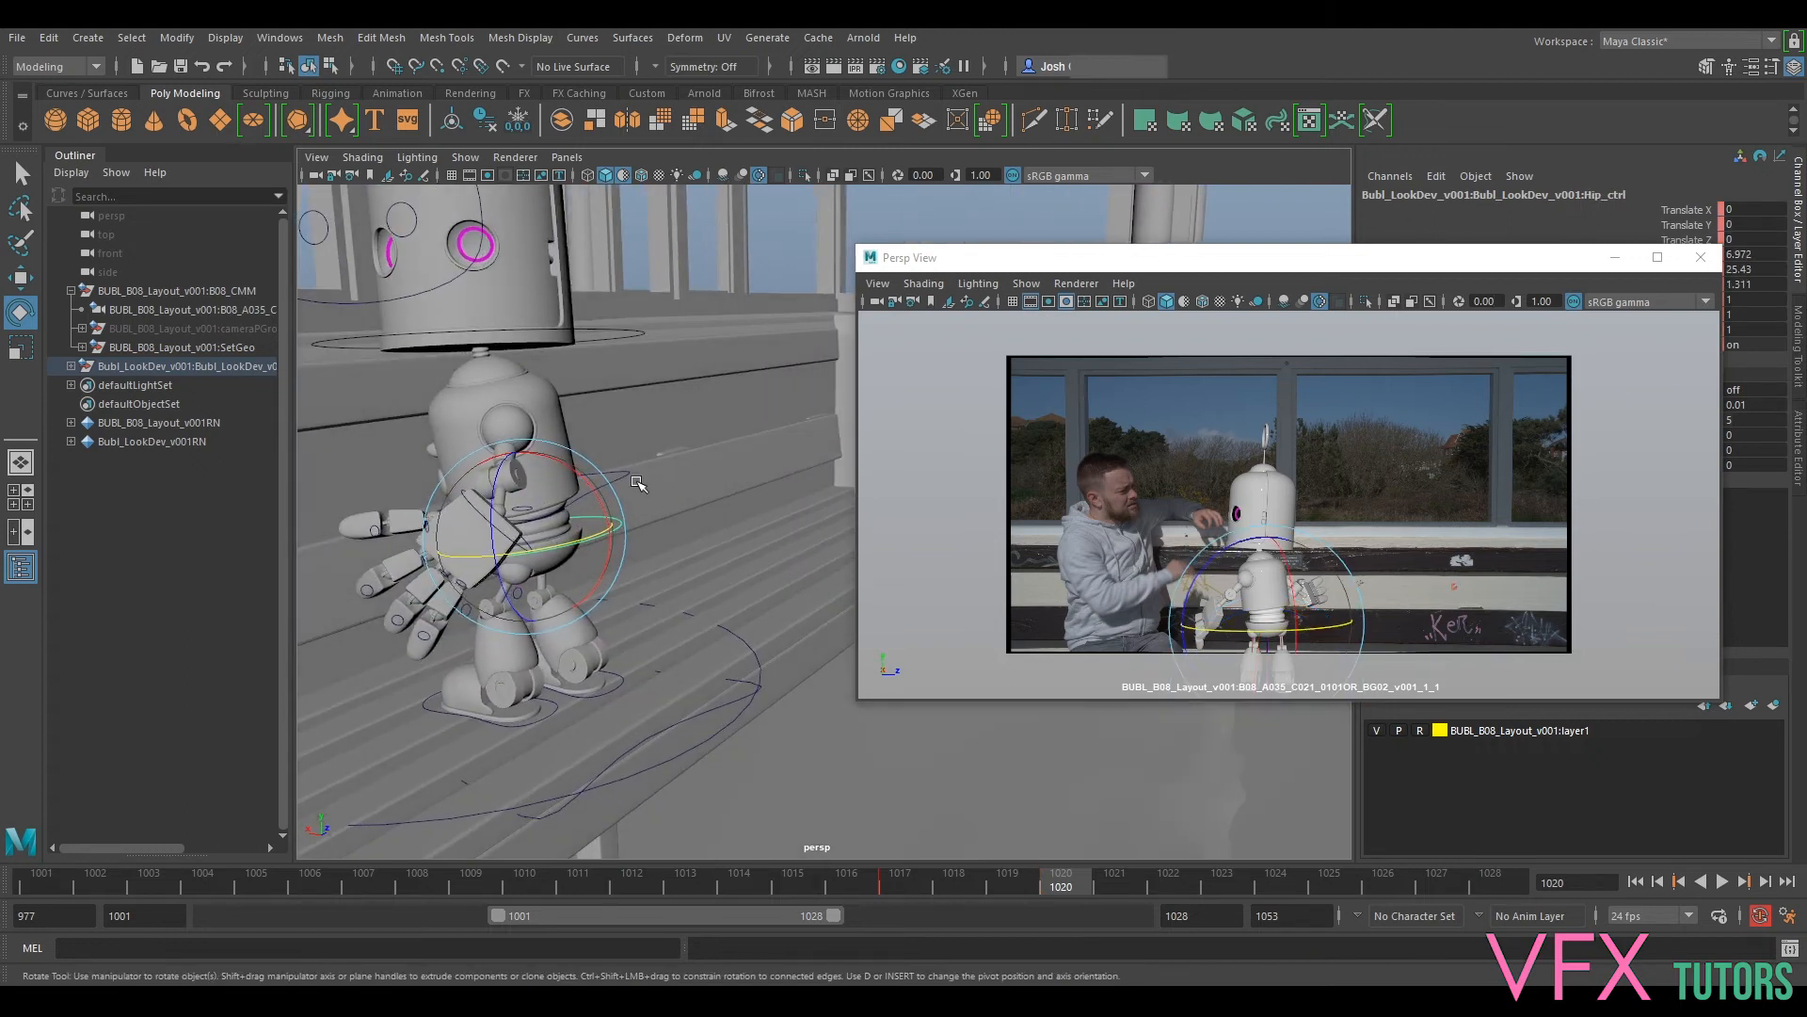
click(755, 713)
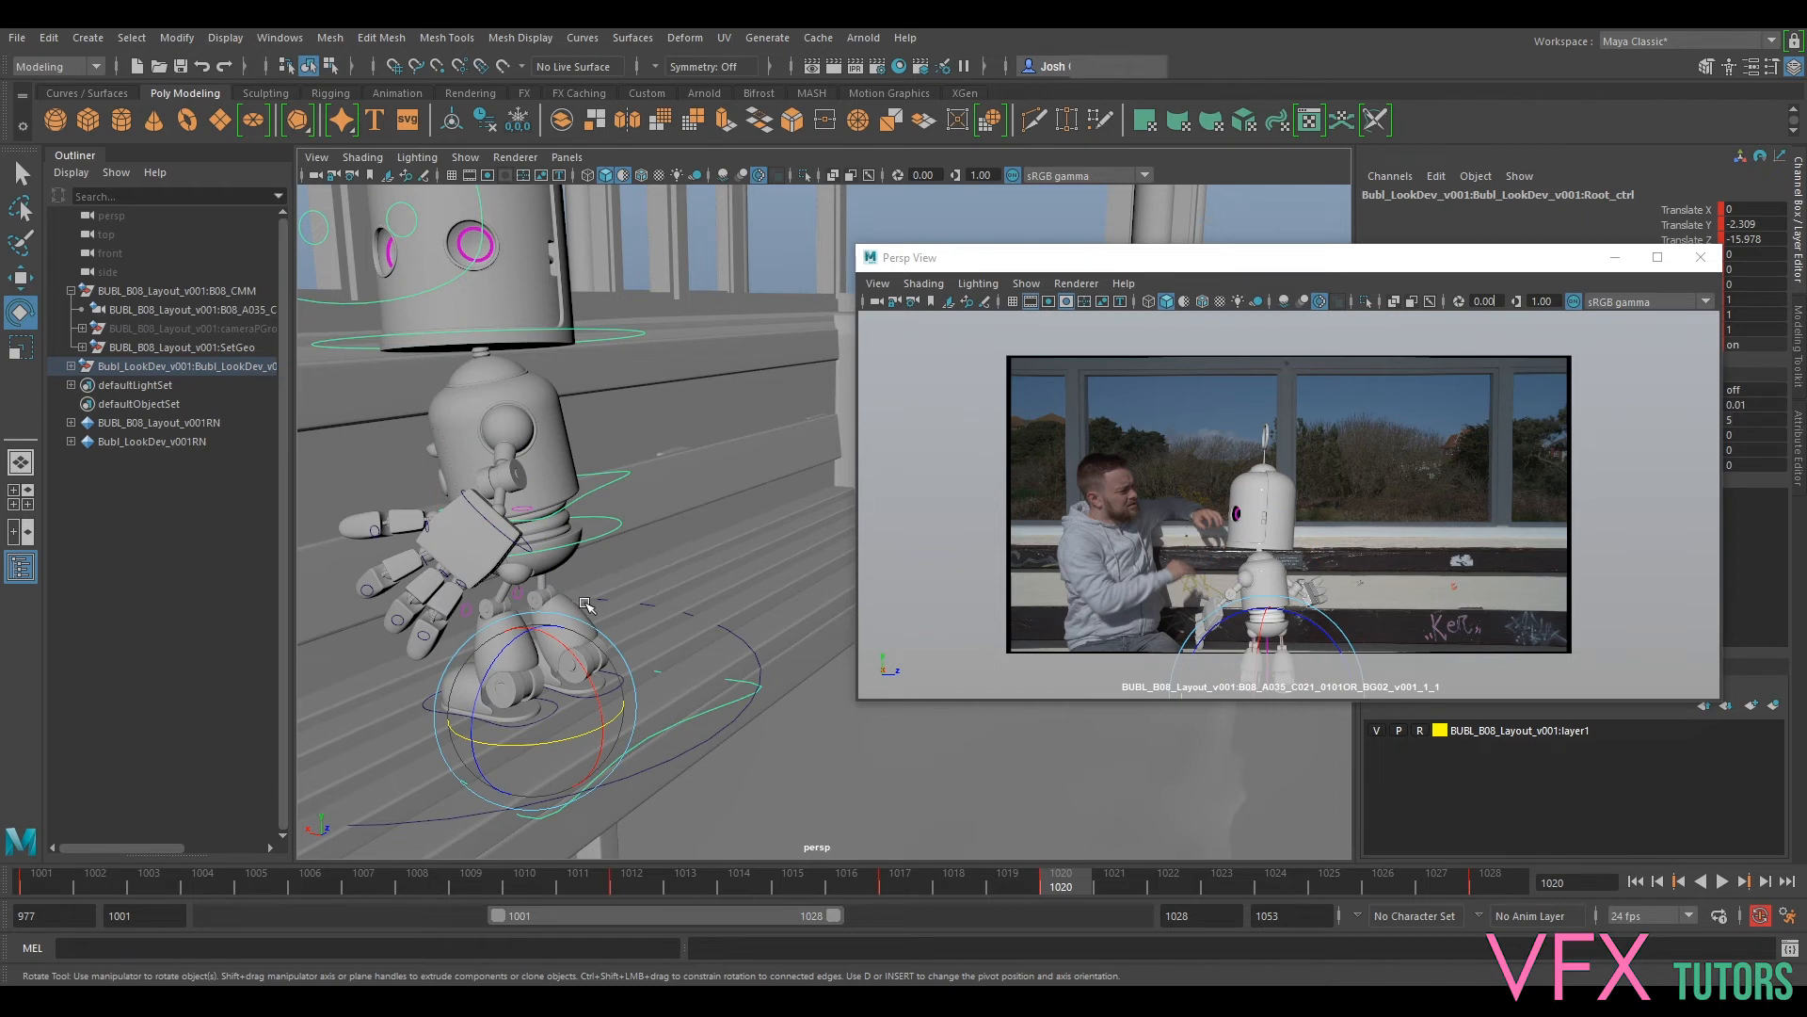
key(w)
alt+drag(533, 661, 537, 714)
alt+drag(513, 737, 563, 702)
key(e)
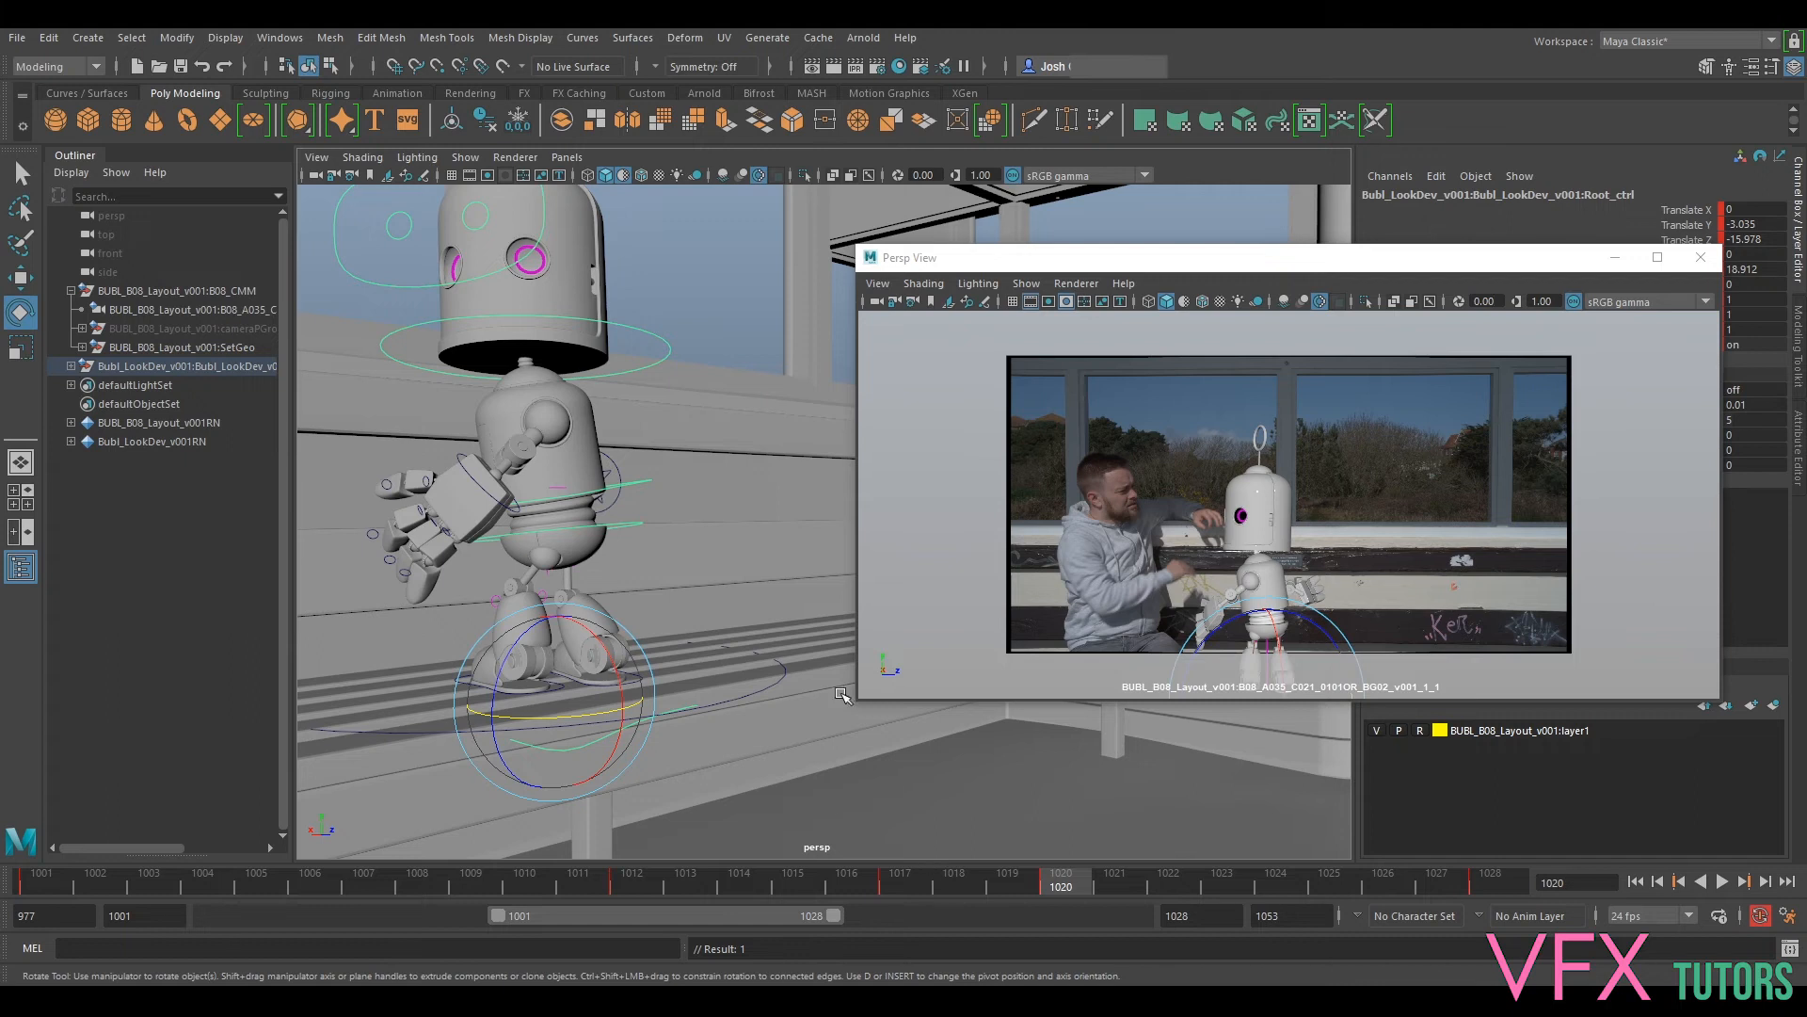
mouse_move(1004, 877)
mouse_down()
mouse_move(879, 860)
mouse_move(1009, 893)
mouse_up()
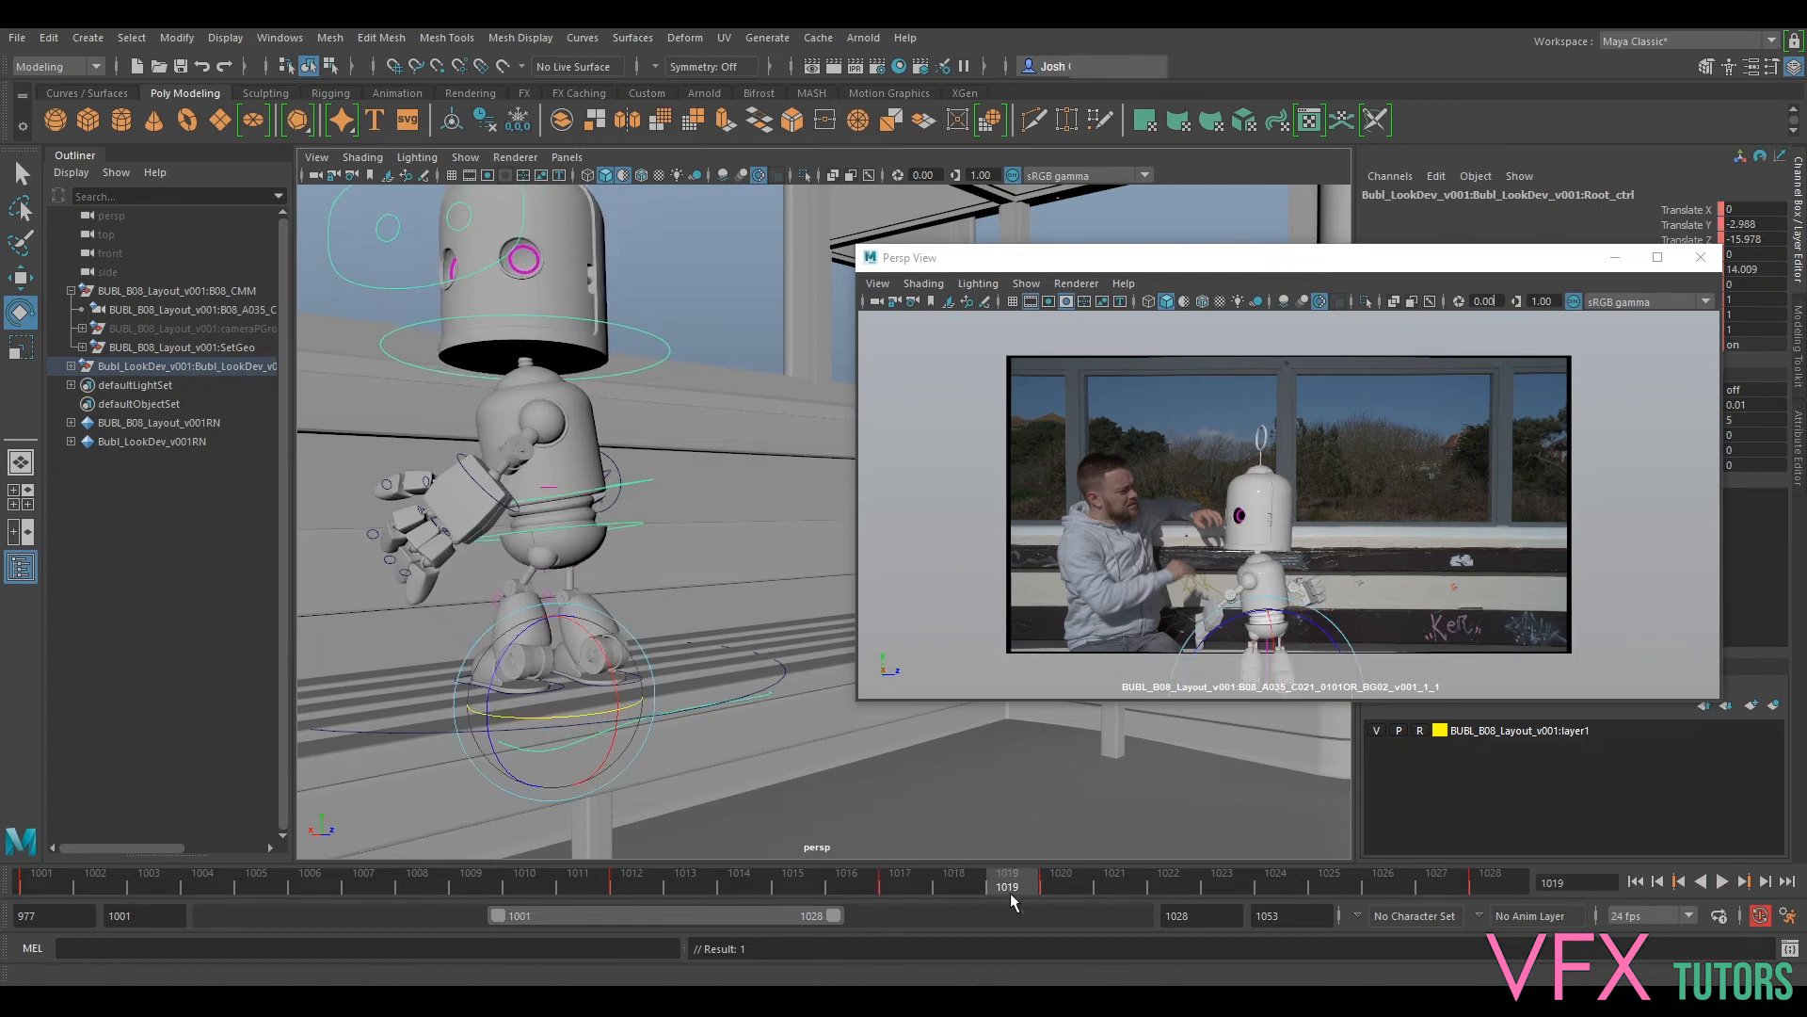
Step: Rotate Hip_ctrl at frame 1020 to about 7.1, 27.2 and 1.6 degrees and key its rotation
click(603, 520)
drag(924, 884, 1051, 891)
mouse_move(580, 528)
mouse_down()
mouse_move(566, 534)
mouse_move(581, 544)
mouse_up()
key(shift+e)
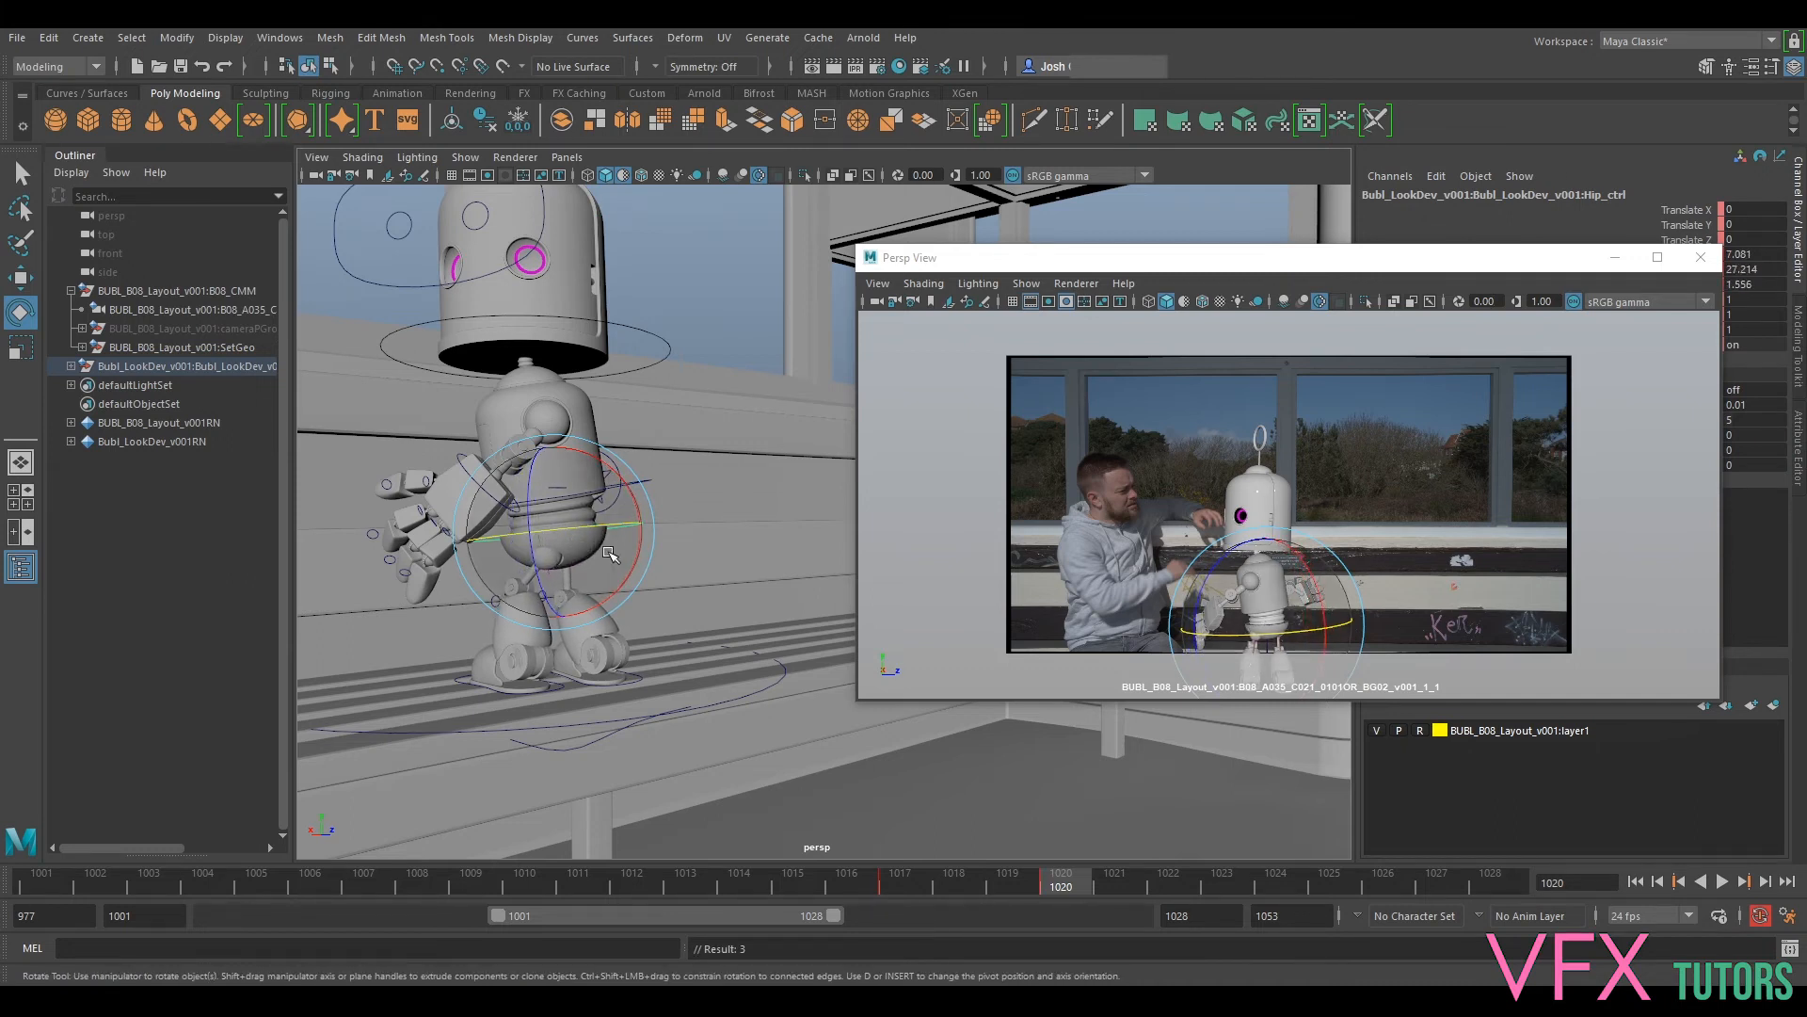
Step: Compare Torso_ctrl at frames 1017 and 1020, and adjust the torso's tilt slightly at frame 1020
key(comma)
click(653, 475)
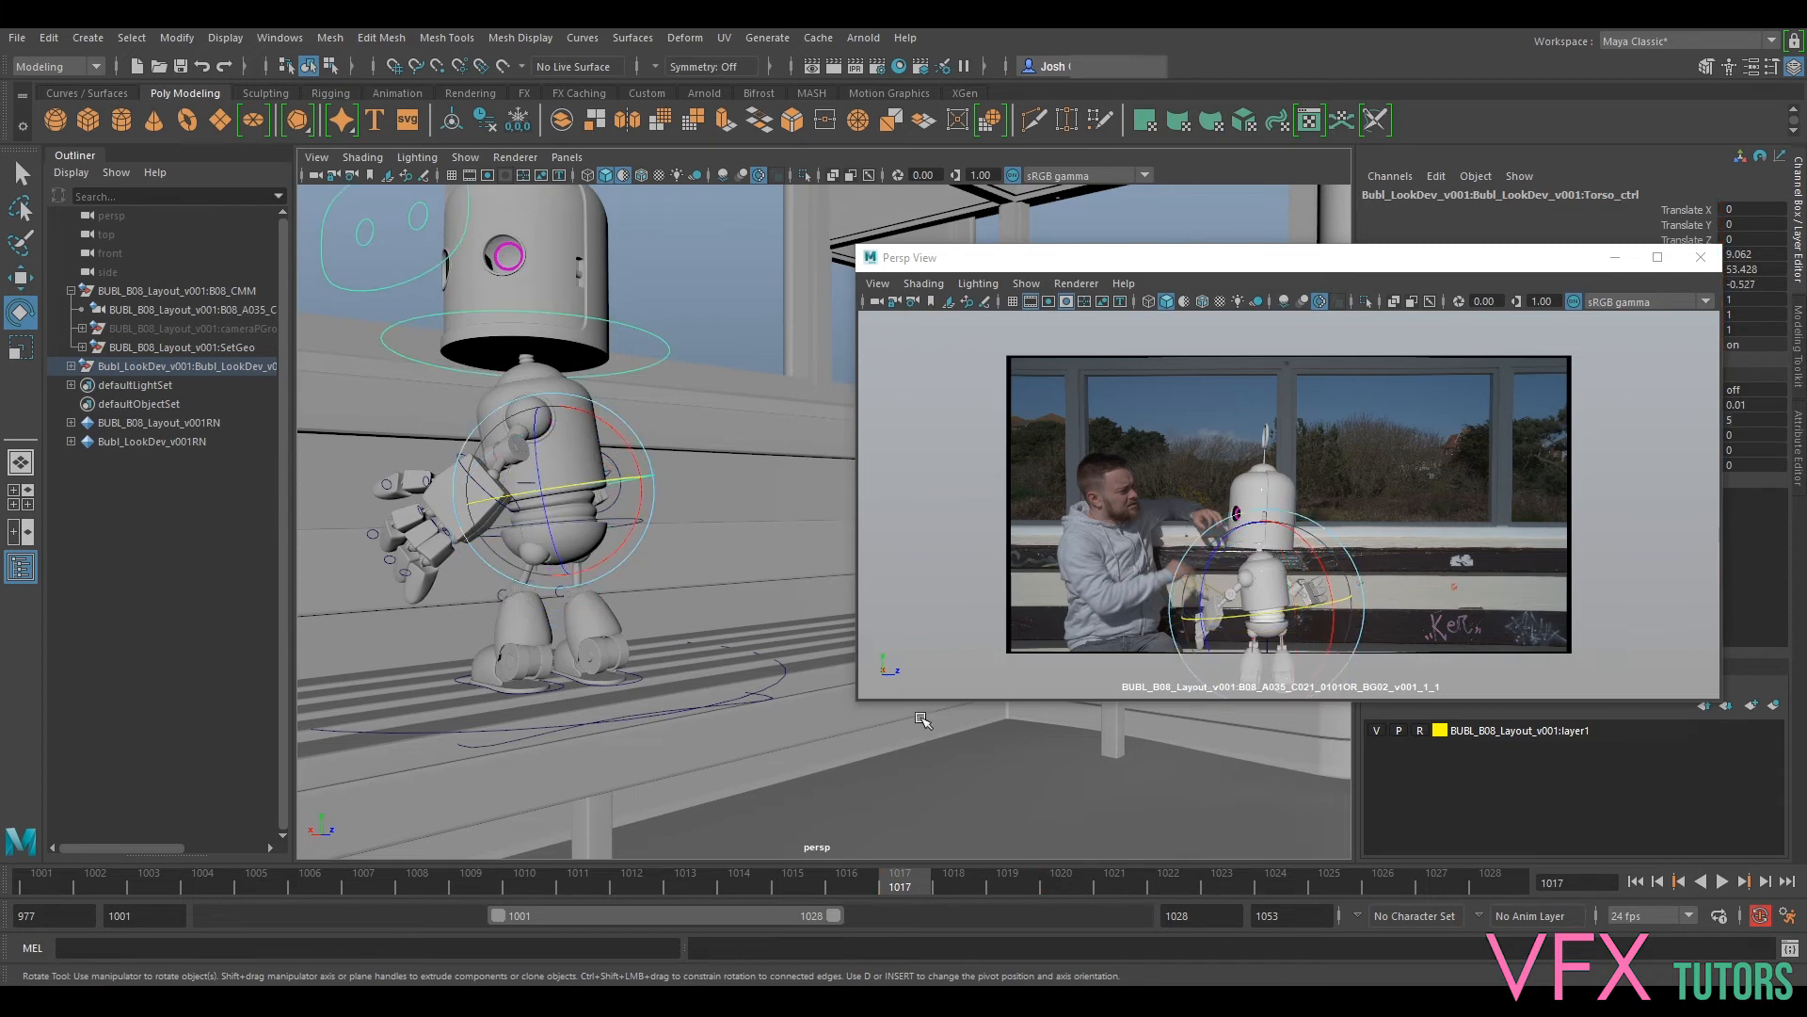
drag(927, 889, 1041, 889)
mouse_move(632, 442)
alt+mouse_down()
mouse_move(586, 499)
mouse_move(670, 375)
mouse_move(646, 424)
alt+mouse_up()
alt+middle_drag(629, 296, 609, 366)
Step: Rotate Head_ctrl at frame 1020 to about -4.9, 26.6 and 2.7 degrees so the head turns towards the man
click(705, 388)
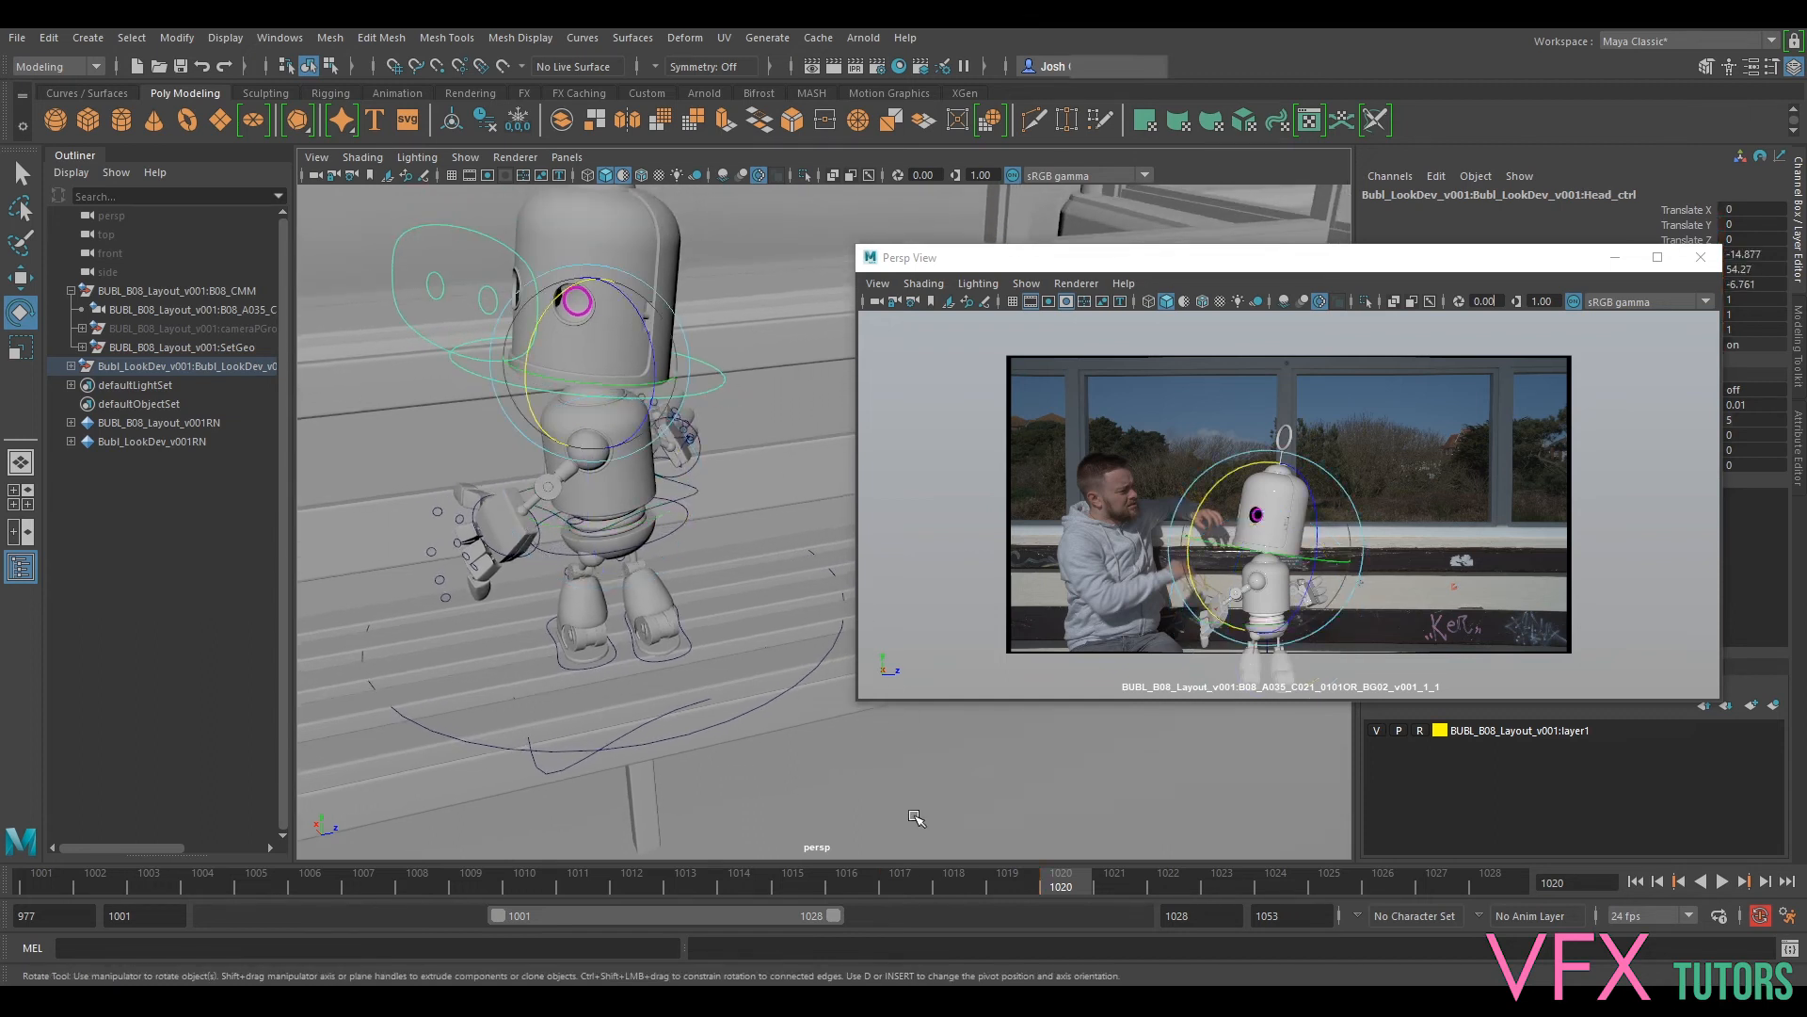
click(883, 873)
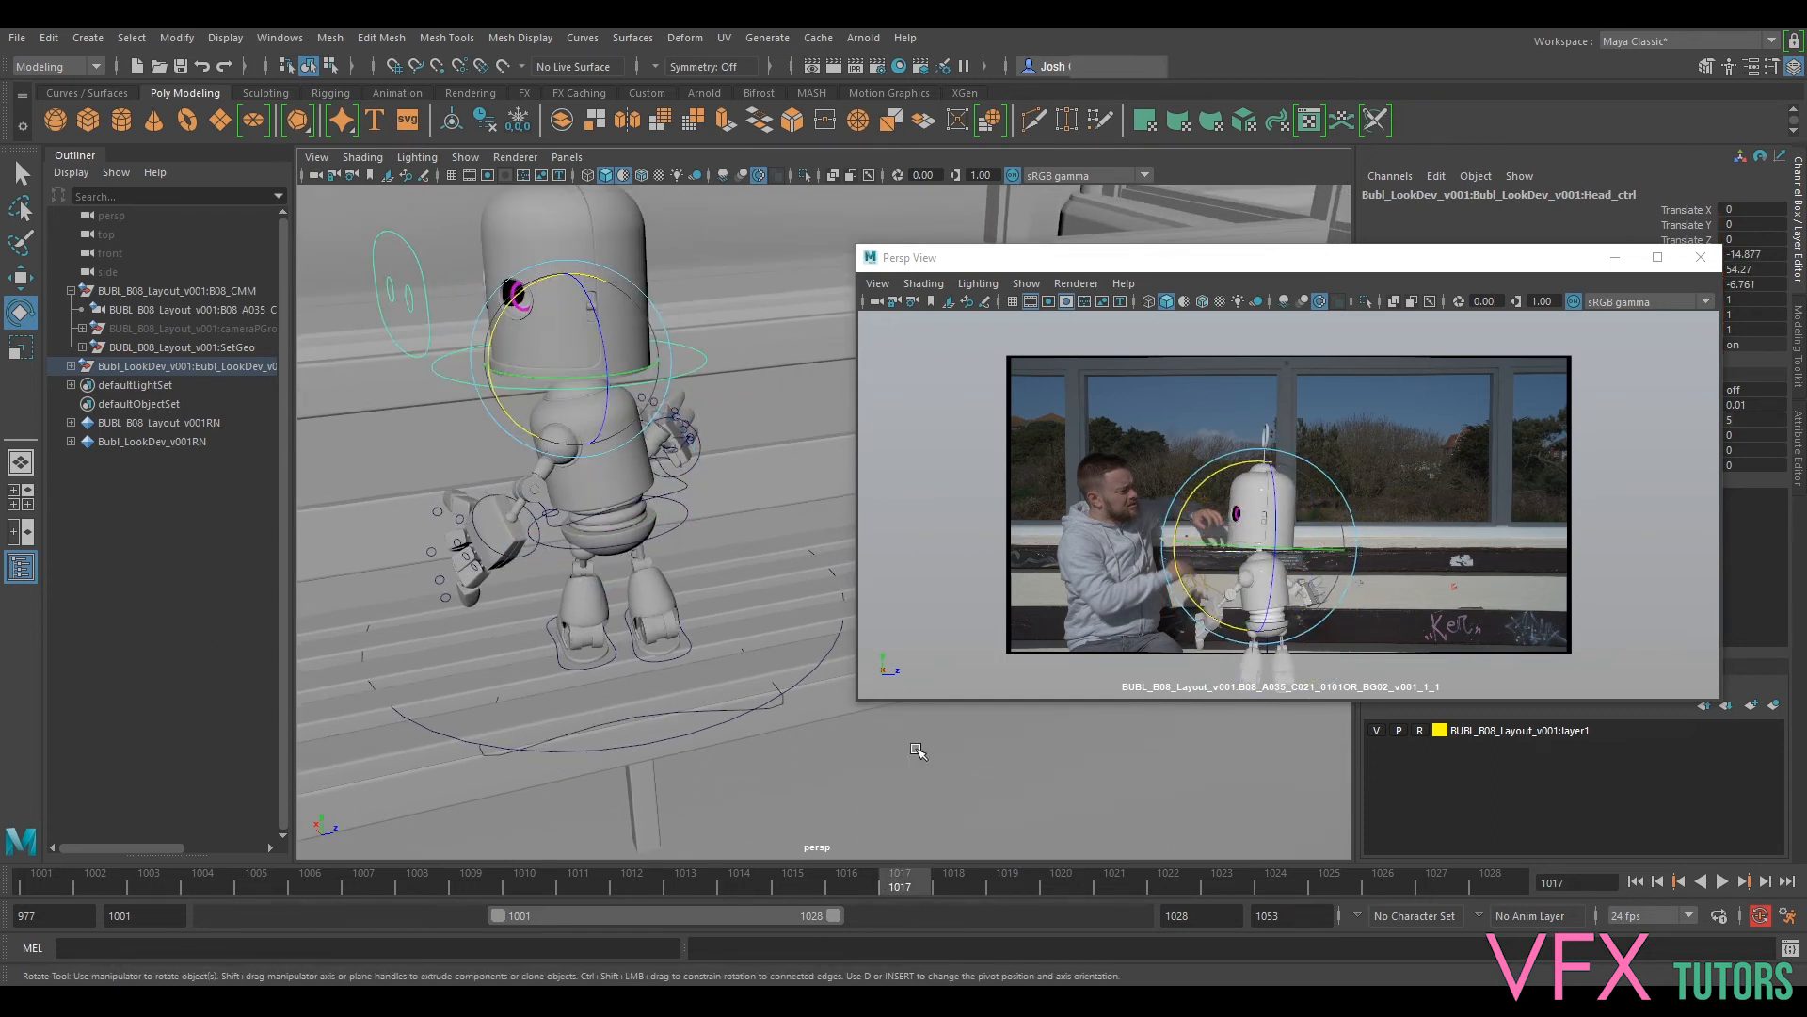
click(1038, 880)
drag(642, 406, 591, 396)
drag(1255, 465, 1229, 474)
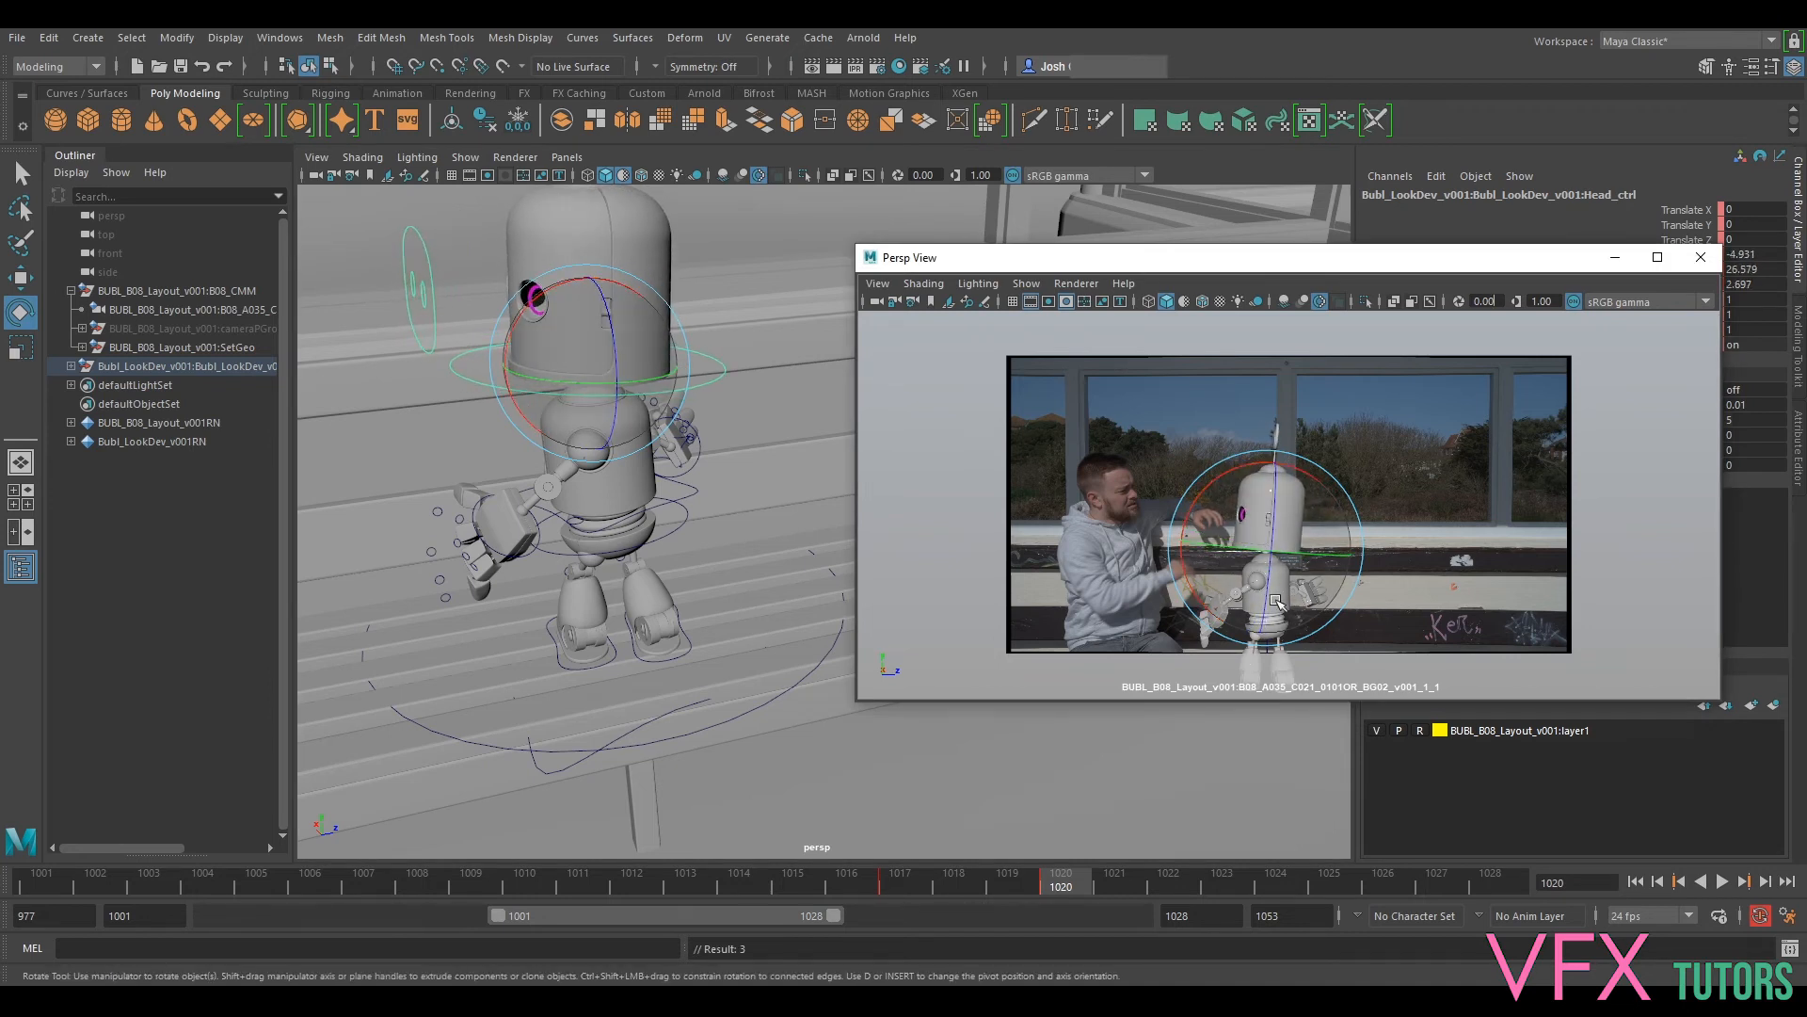
click(988, 880)
Step: Key Head_ctrl at frame 1001 with a turned and tilted rotation of about 4.9, -42.6 and -8.8 degrees
drag(947, 880, 13, 836)
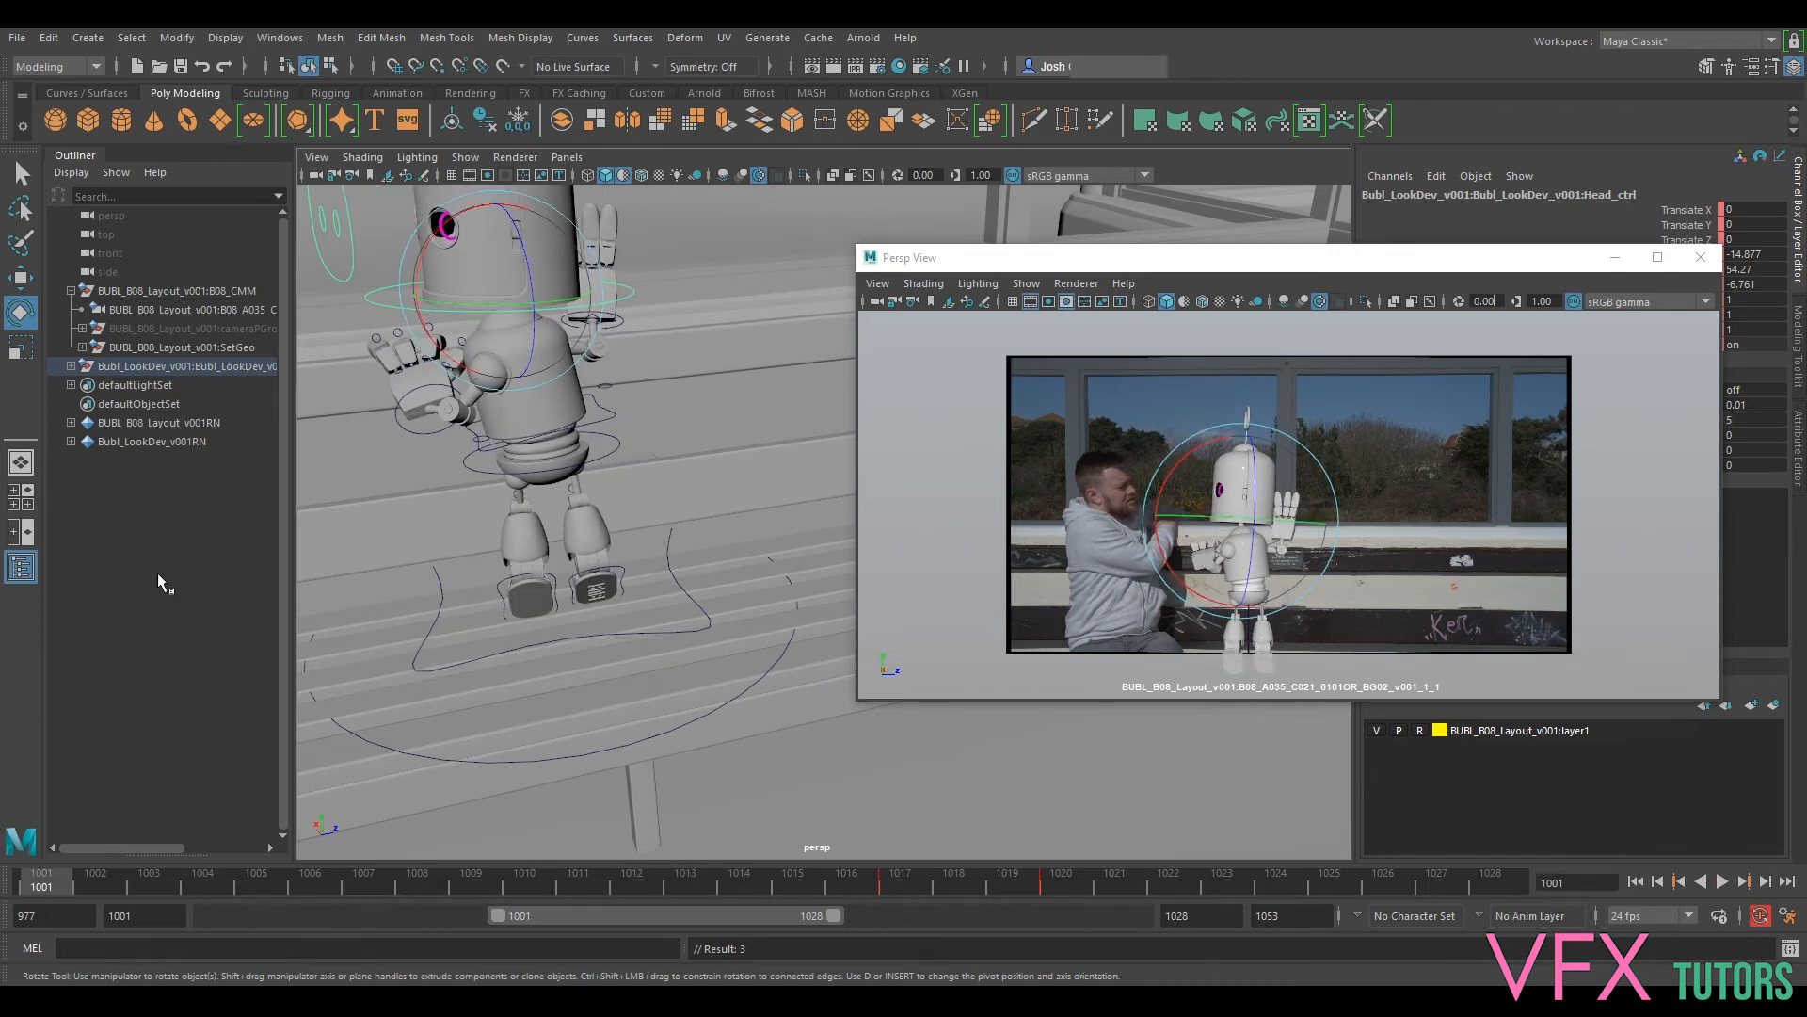
drag(490, 311, 406, 305)
key(shift+e)
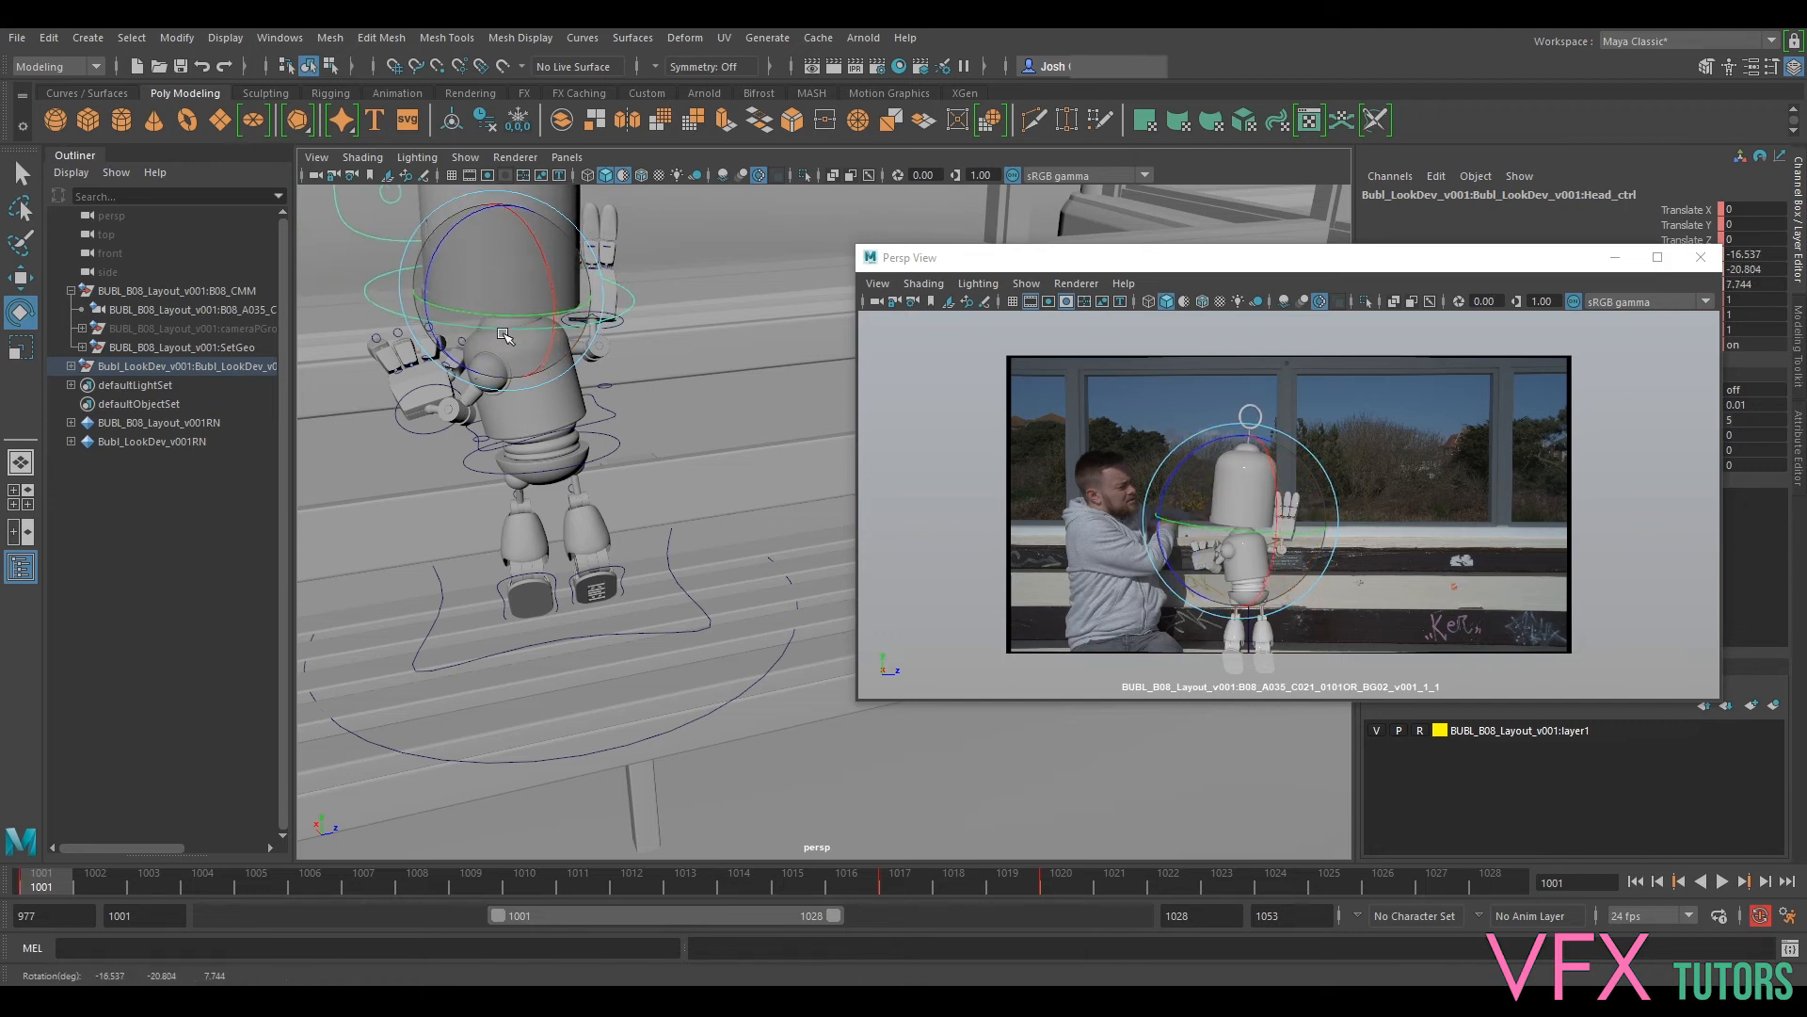
drag(565, 308, 482, 283)
Step: Rotate Head_ctrl at frame 1007 to face the man, at about -13.8, 51.7 and -12.1 degrees
drag(91, 866, 292, 880)
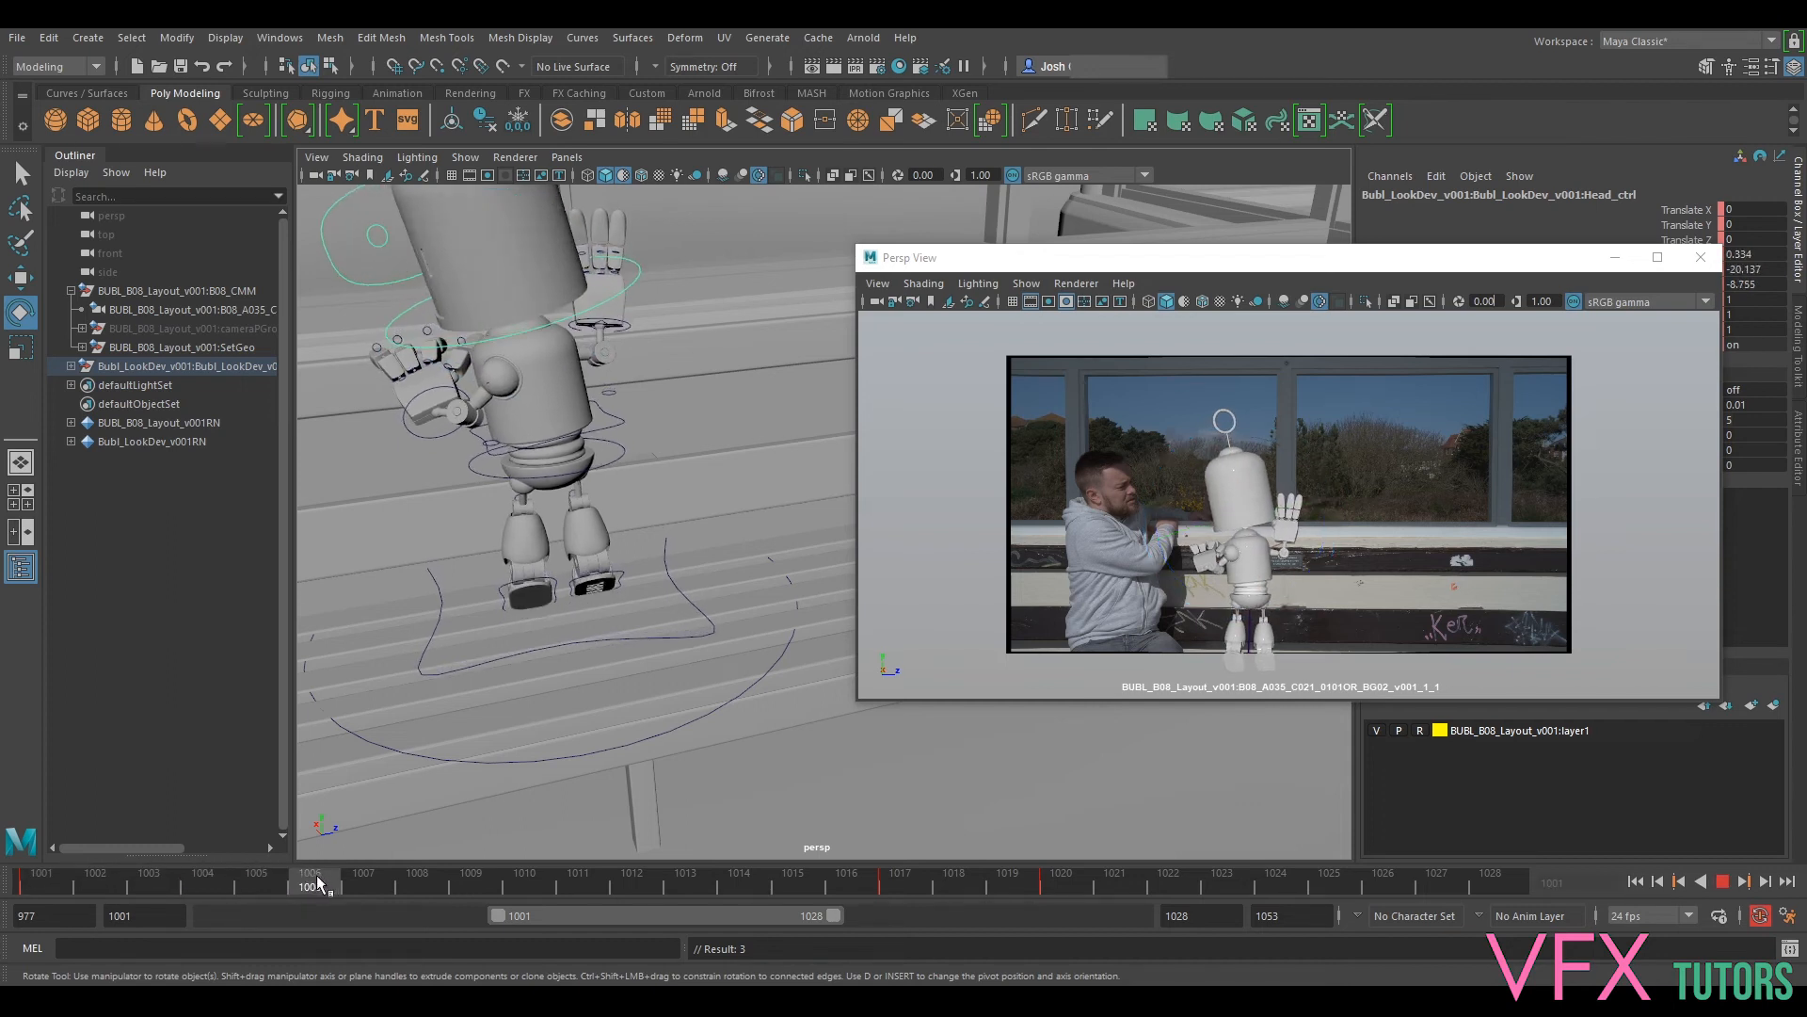
drag(303, 883, 363, 885)
drag(1214, 539, 888, 674)
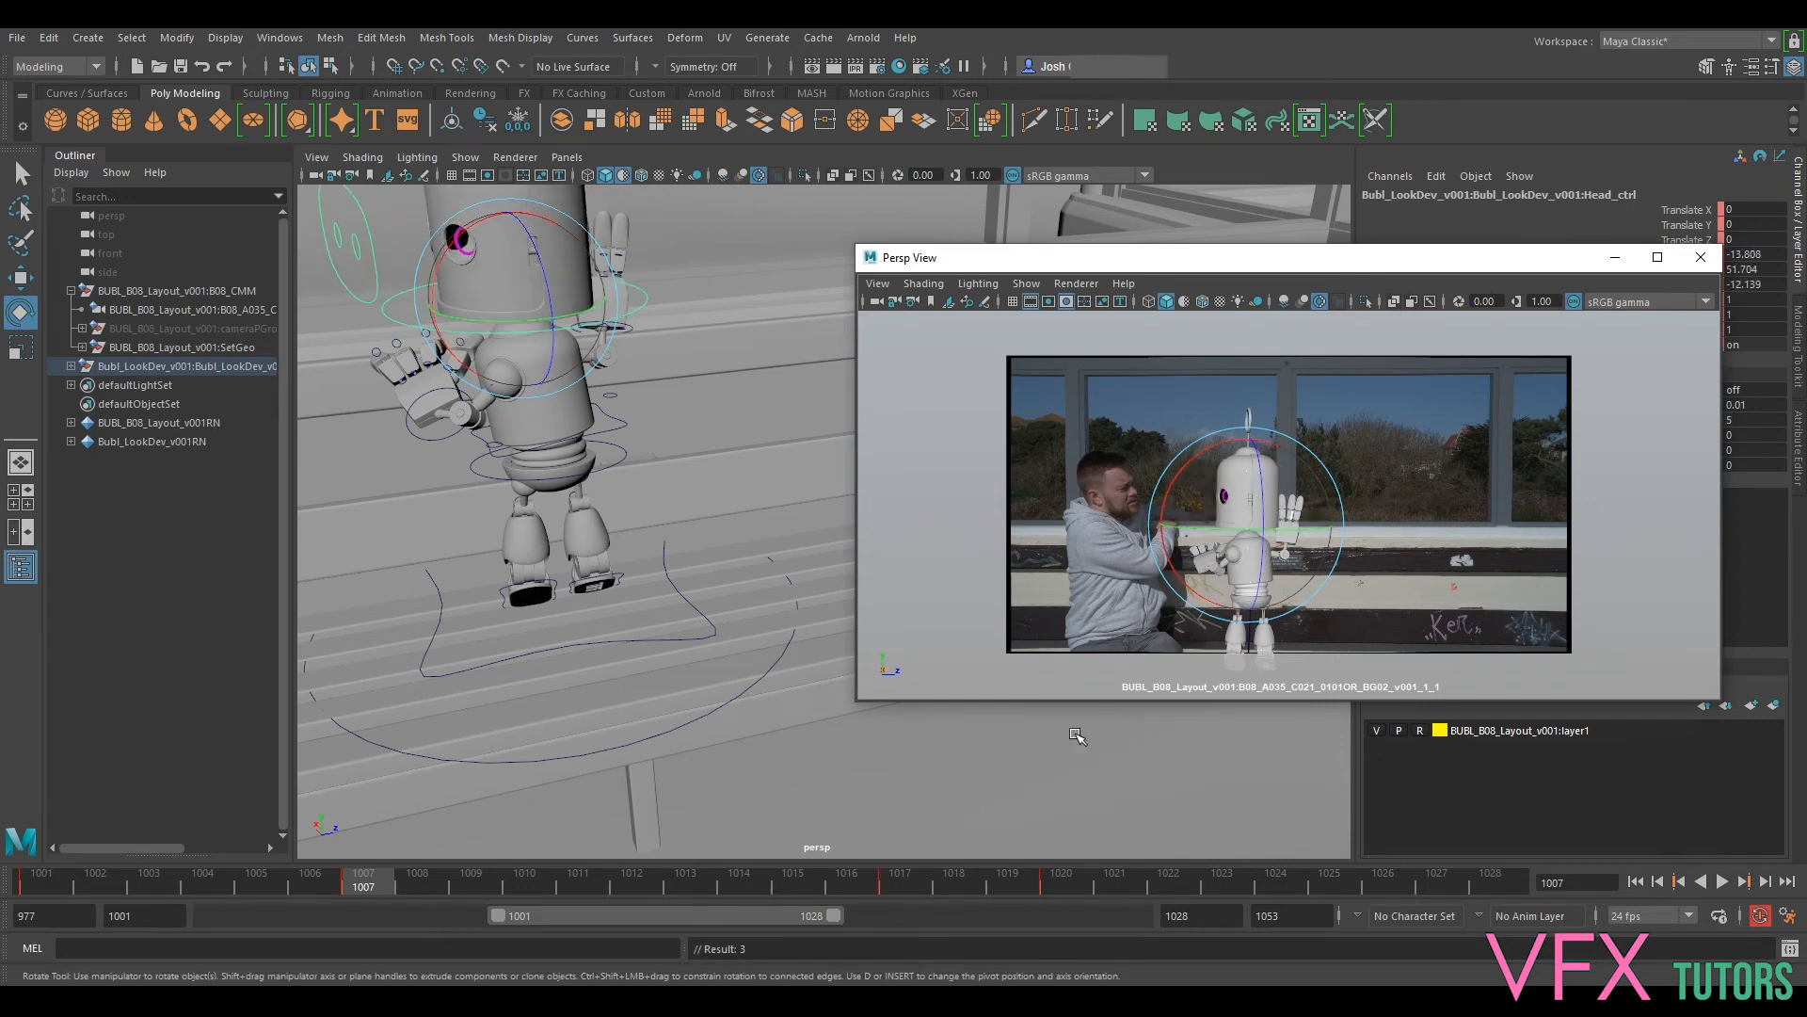
Step: Review the head turn and push reaction from frame 1001 to 1020 by scrubbing and playing the animation
drag(291, 878, 8, 877)
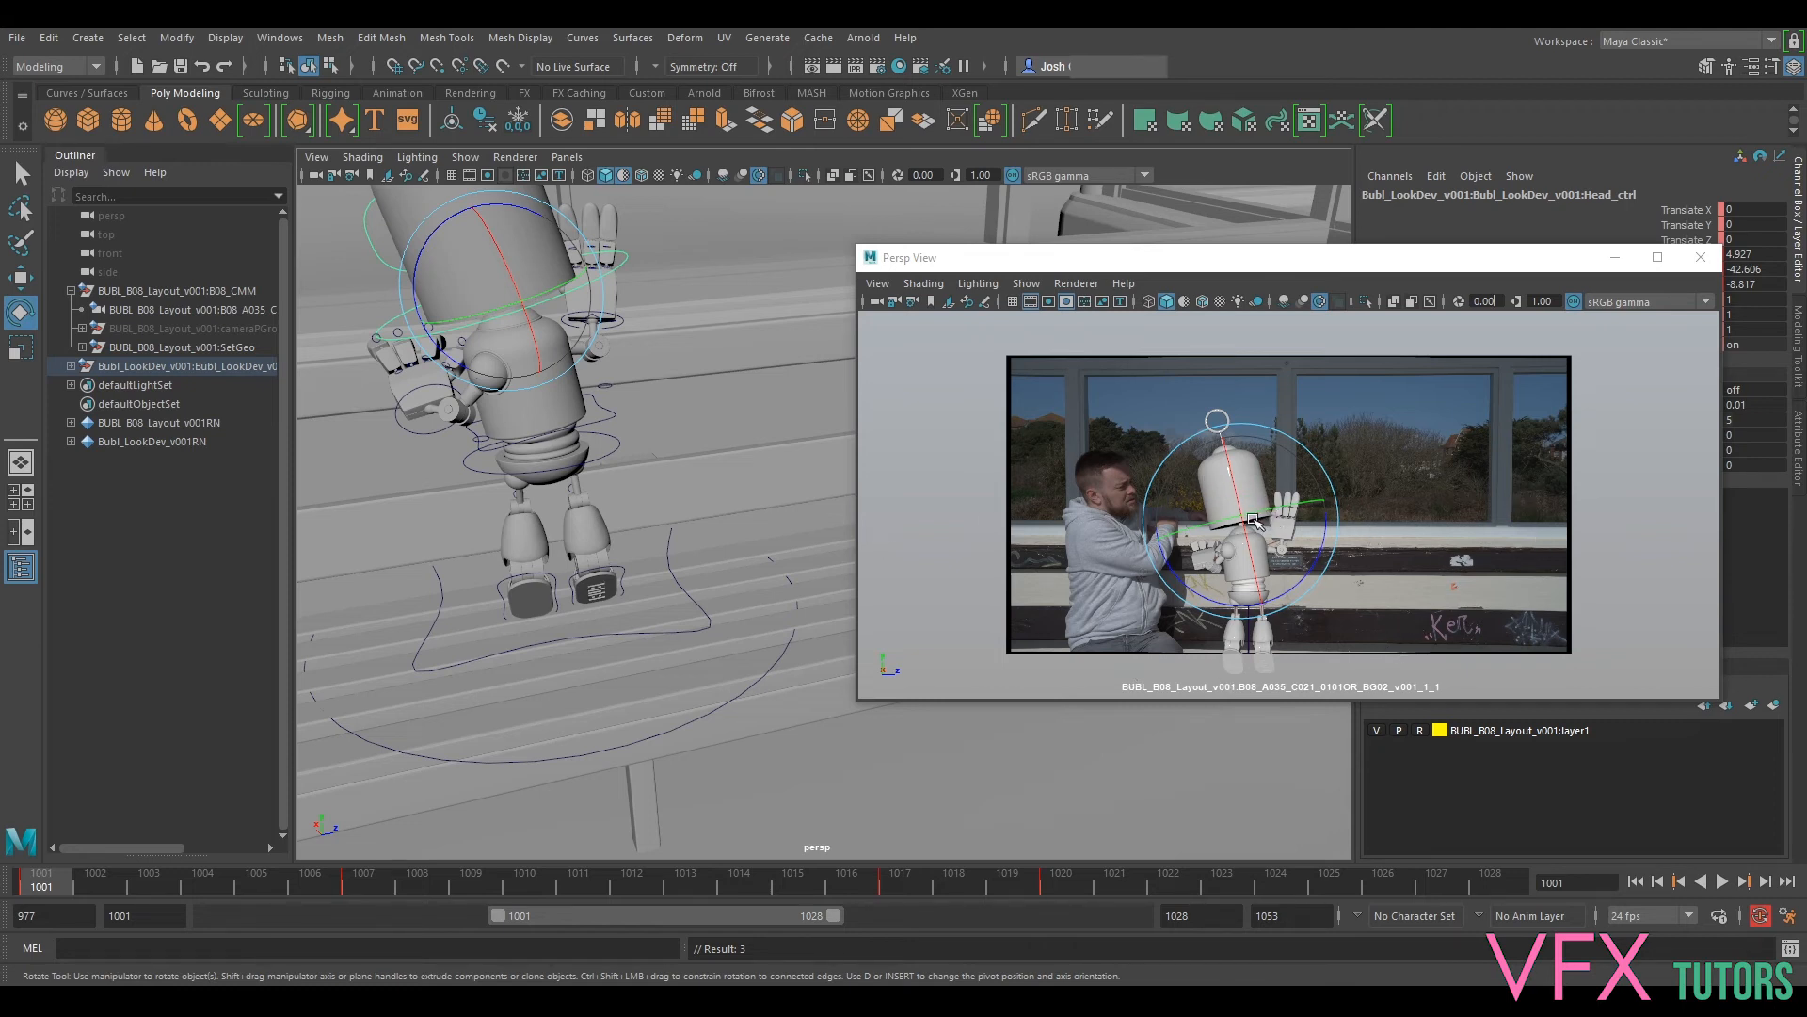
drag(42, 877, 859, 915)
alt+drag(449, 677, 810, 715)
key(alt+v)
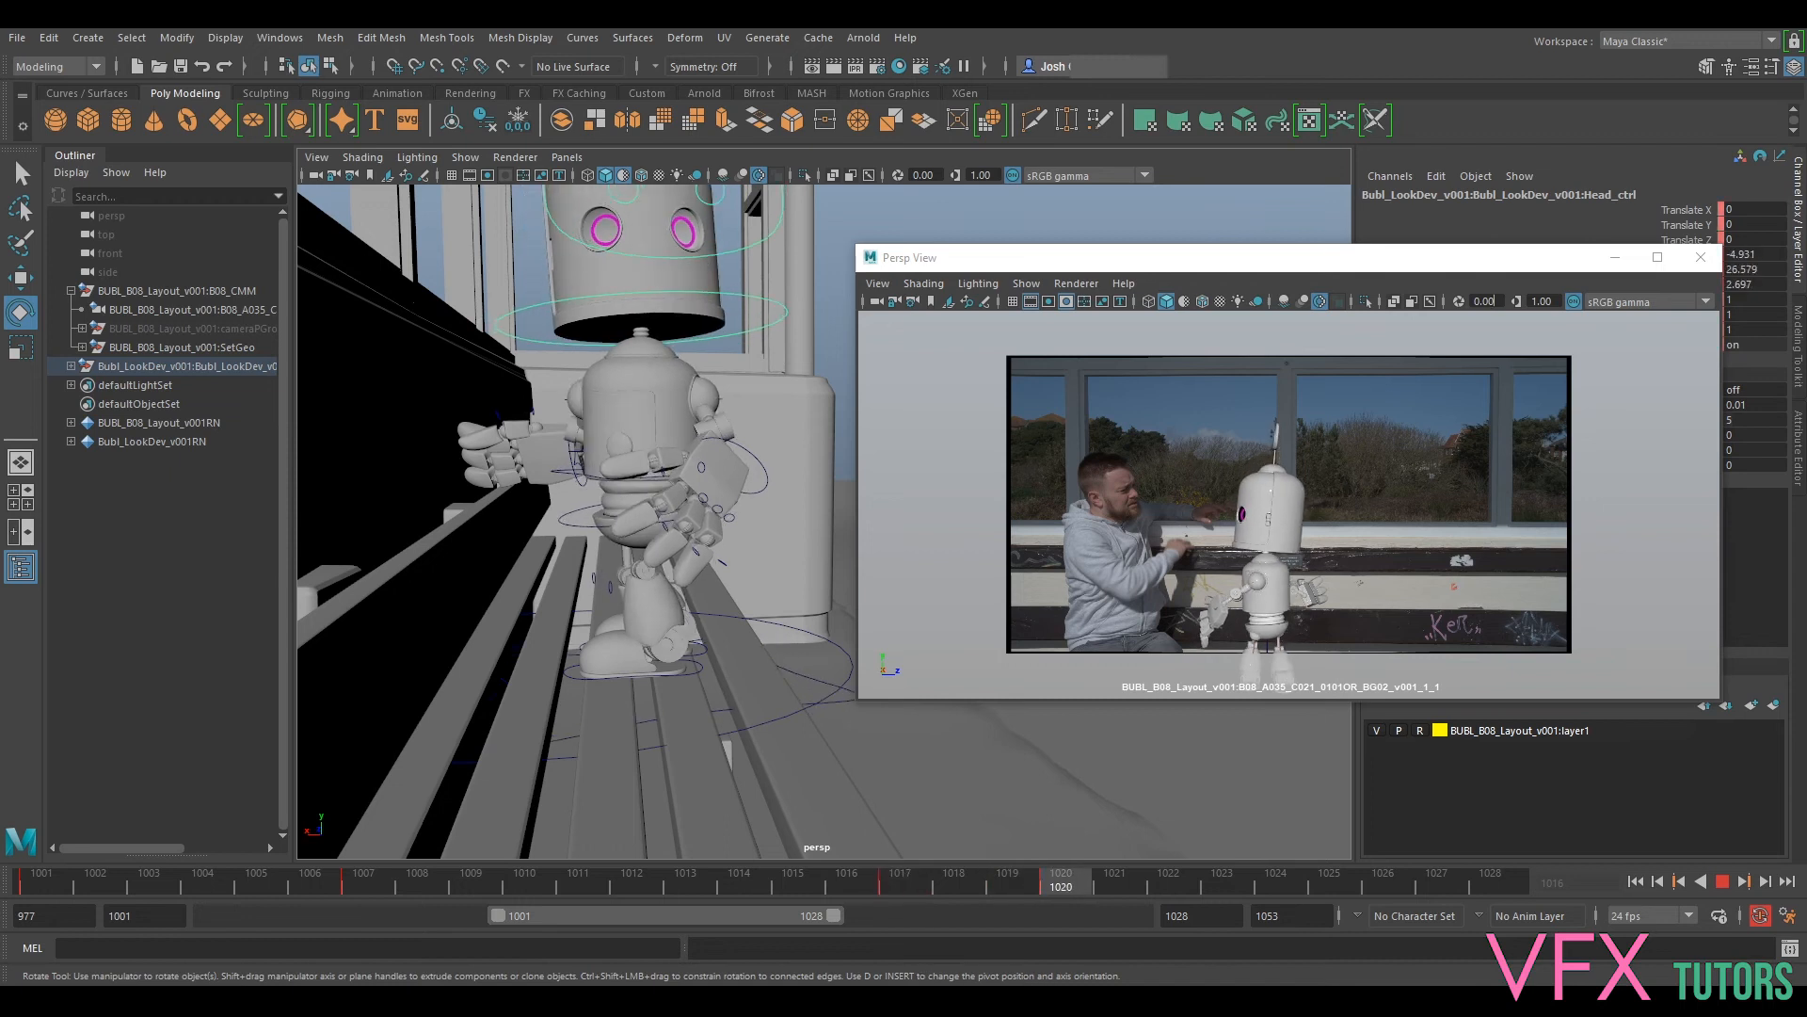
key(alt+v)
alt+drag(669, 678, 464, 678)
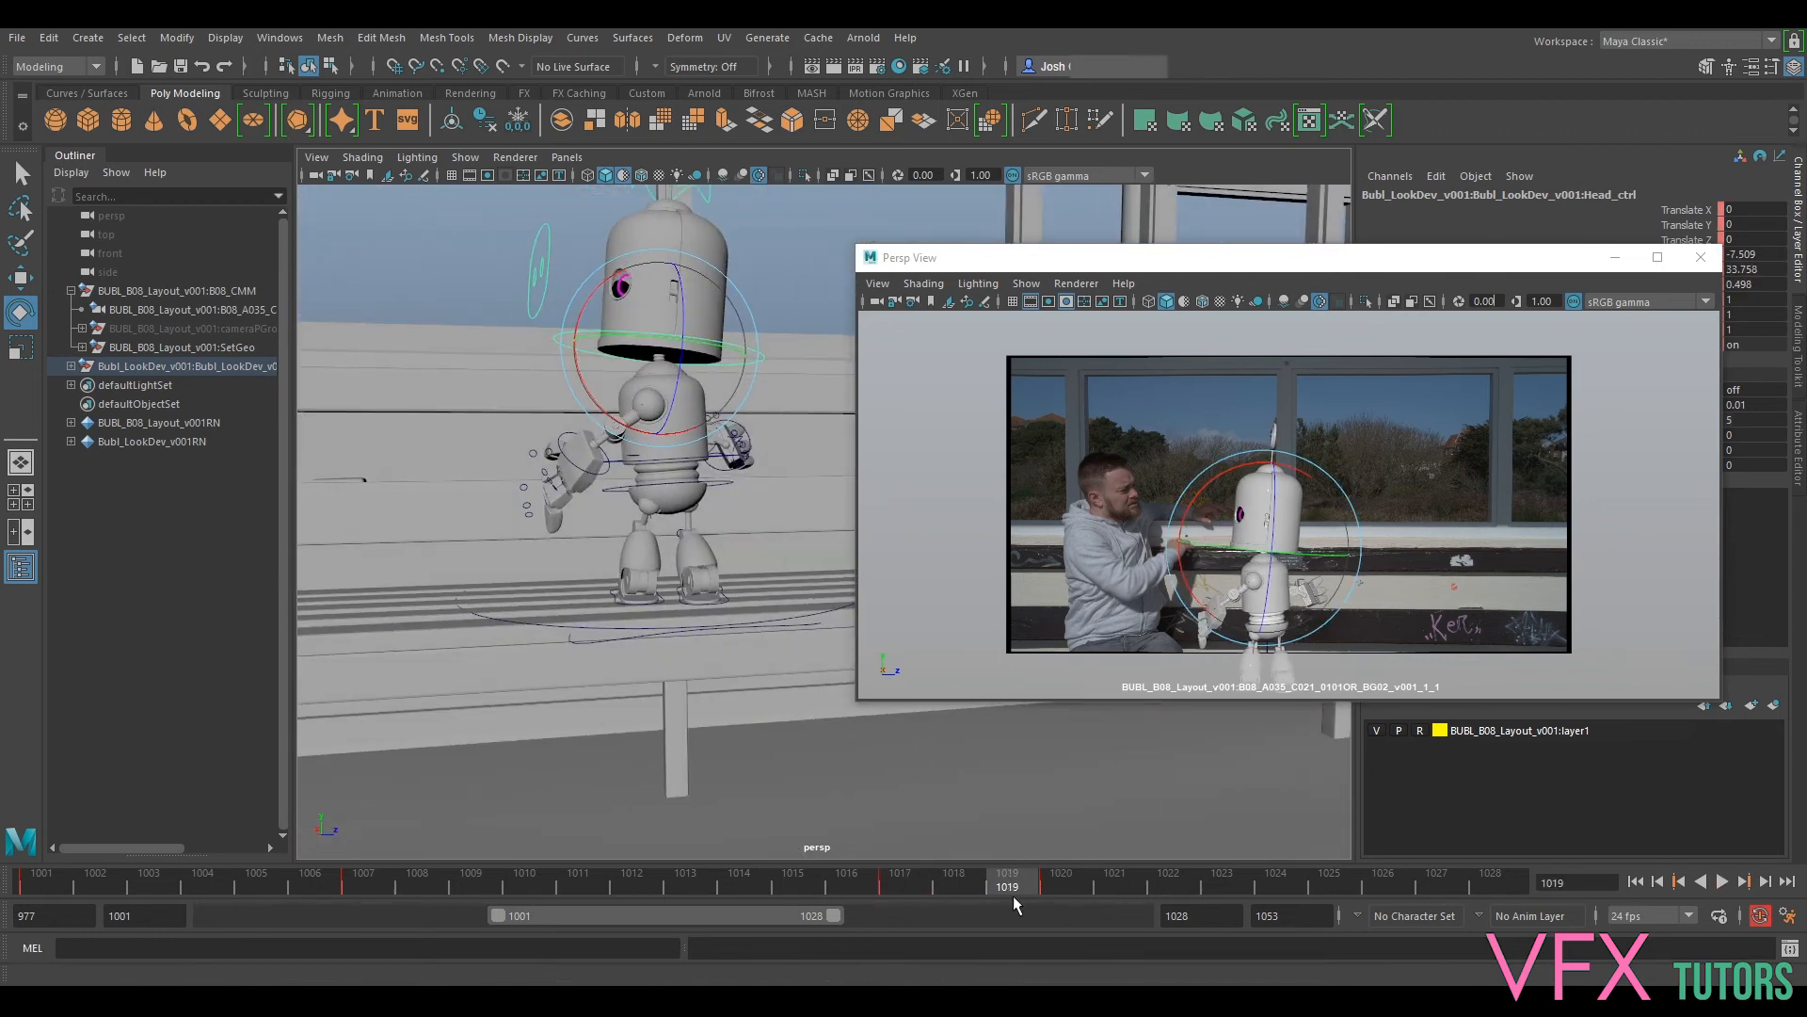
Step: Try turning the robot at frame 1028 with Root_ctrl and with Main_ctrl, undoing each rotation
drag(1017, 887, 1726, 973)
alt+drag(565, 574, 656, 602)
alt+right_drag(508, 568, 583, 567)
alt+drag(584, 568, 564, 555)
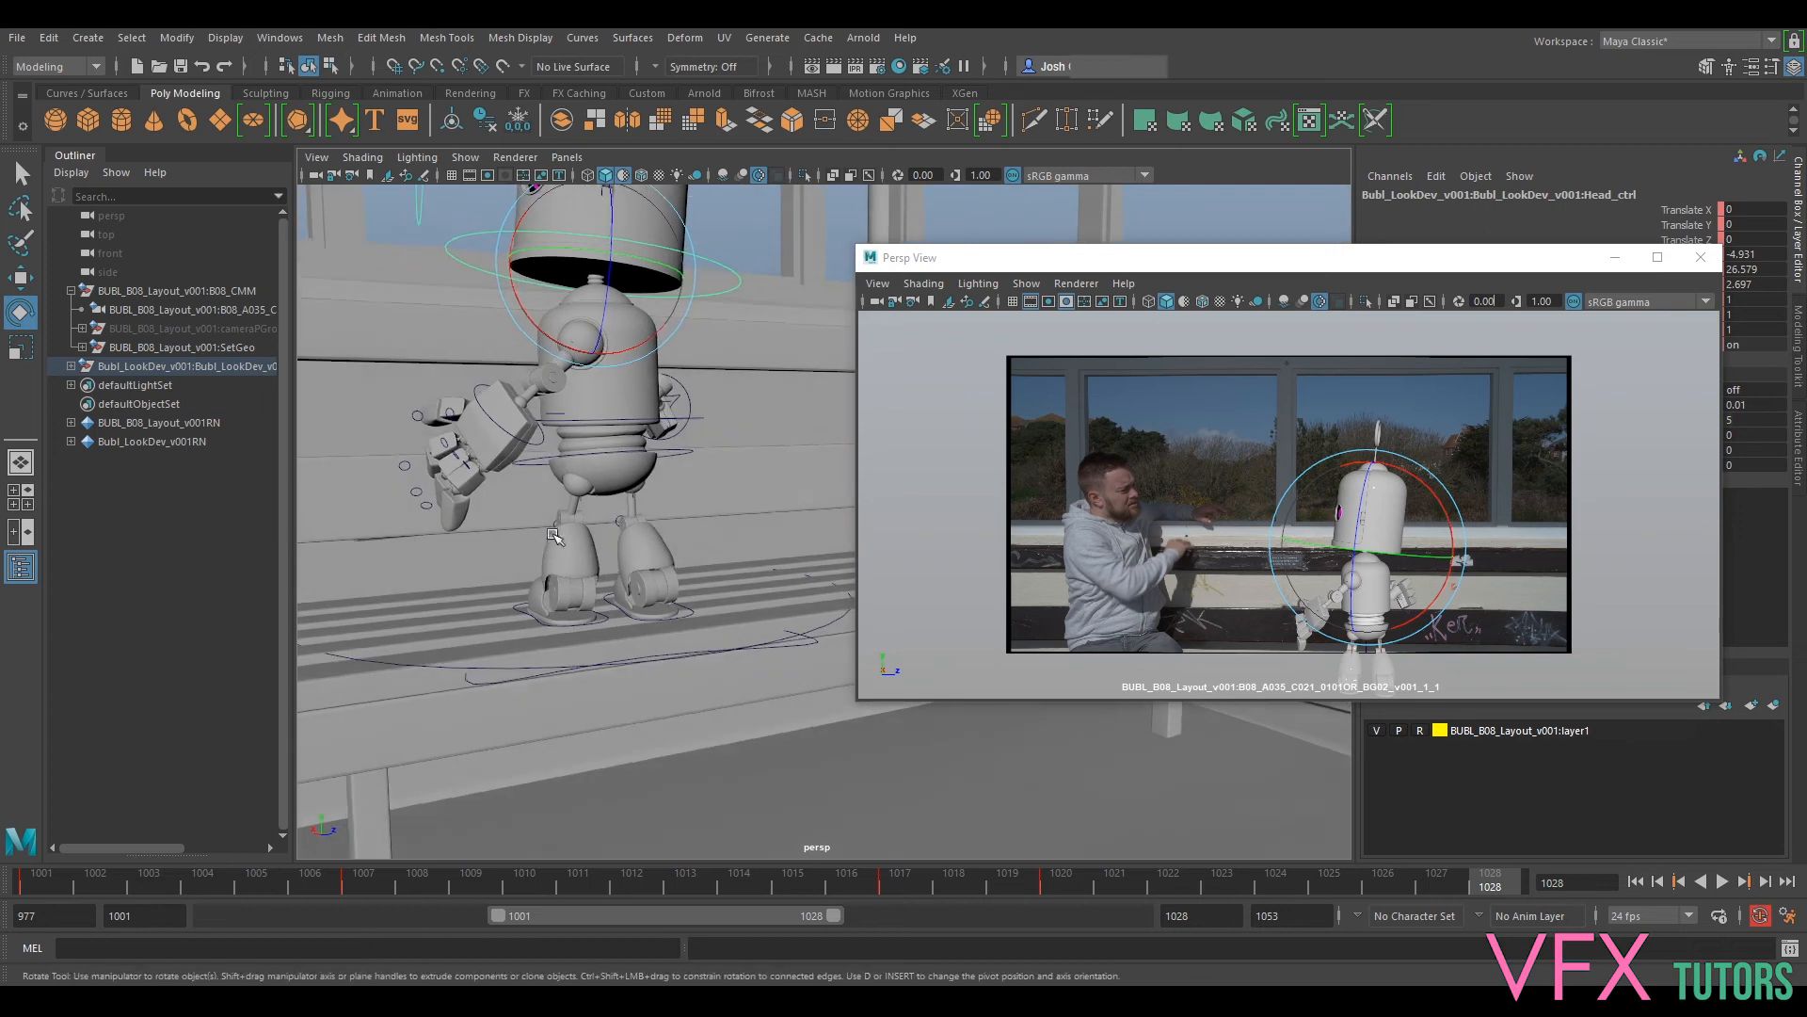
alt+middle_drag(617, 603, 706, 704)
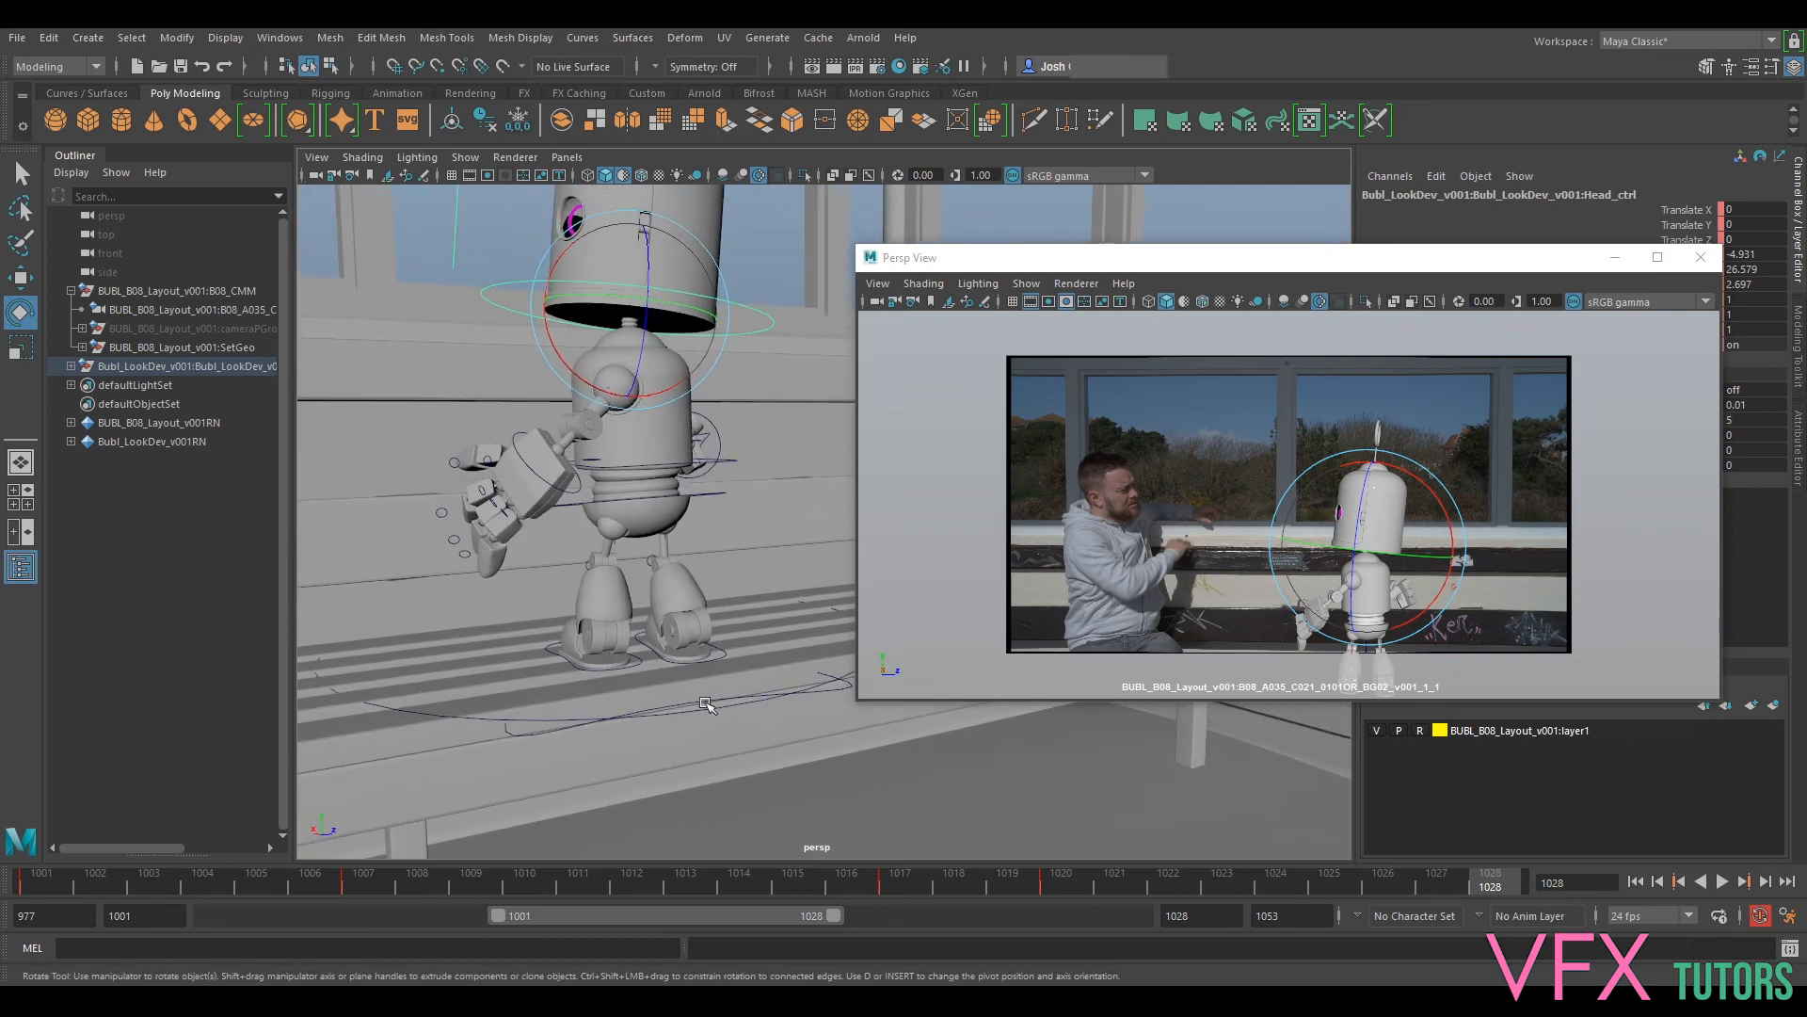
click(531, 737)
drag(626, 692, 704, 682)
key(ctrl+z)
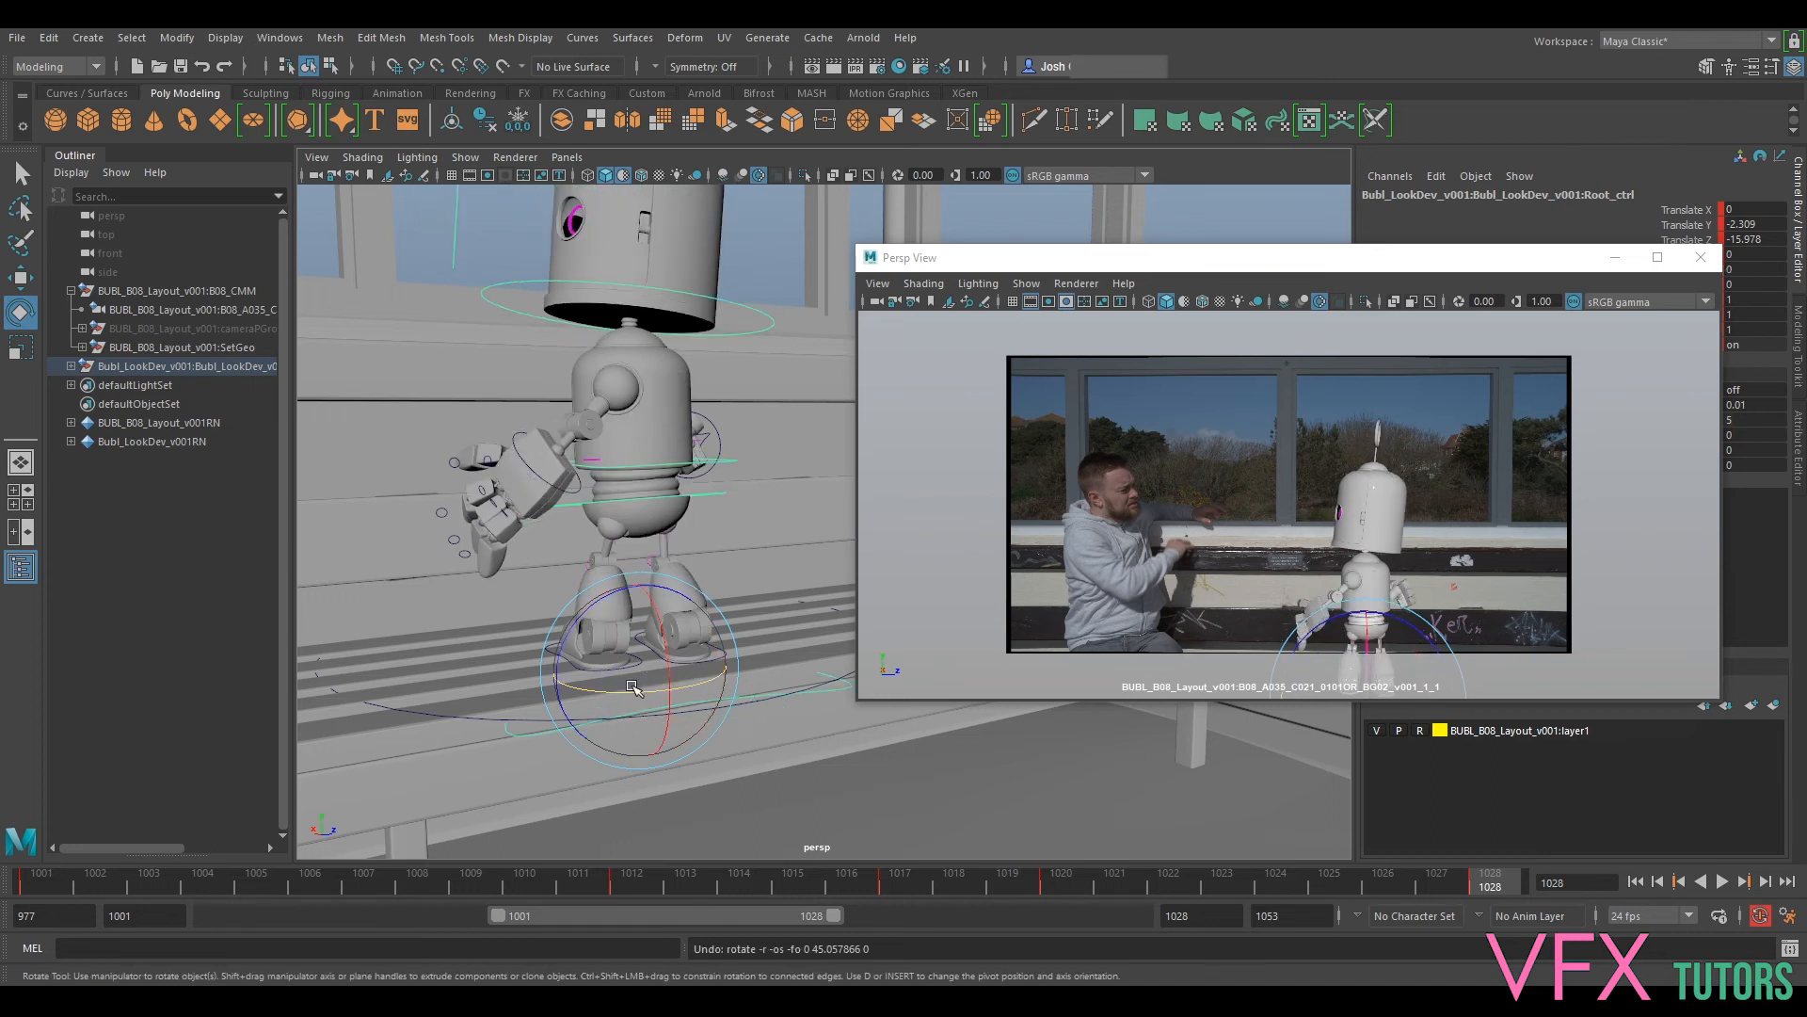
click(464, 718)
drag(578, 657, 663, 674)
key(ctrl+z)
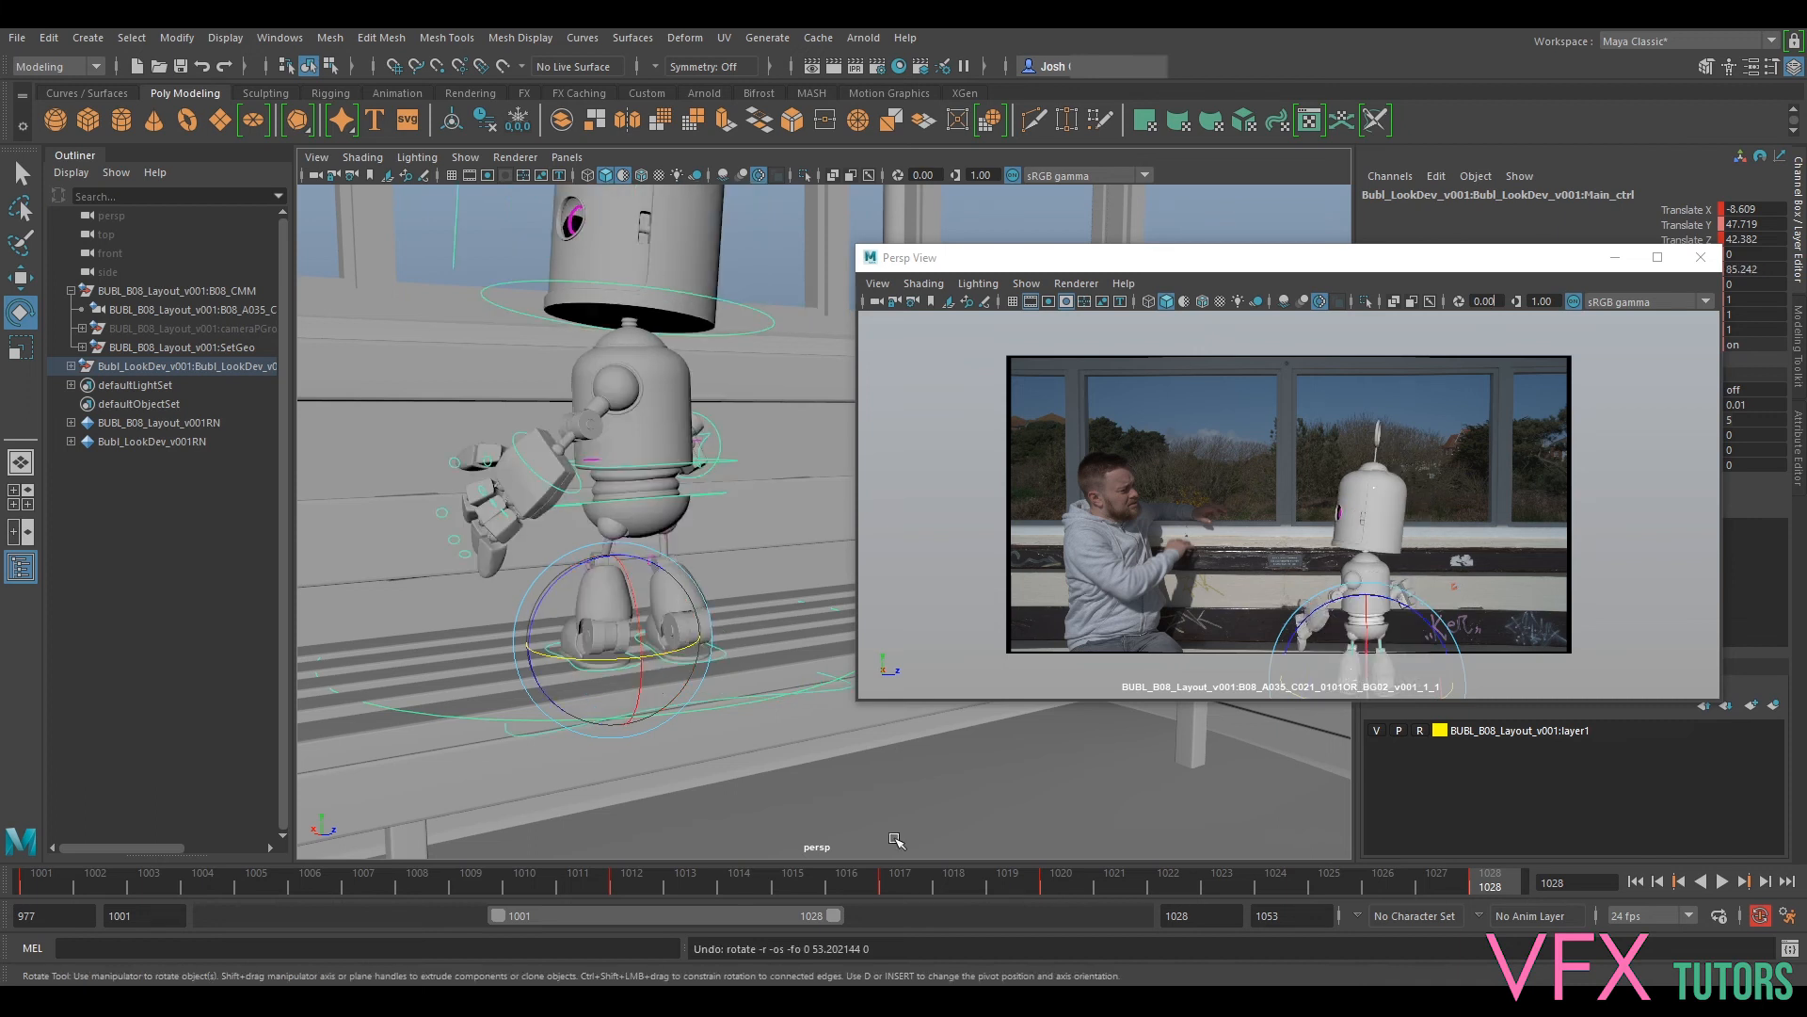
Step: Turn Right_Foot_ctrl at frame 1020 to a Rotate Y of about 31.5
drag(1042, 878, 879, 880)
key(period)
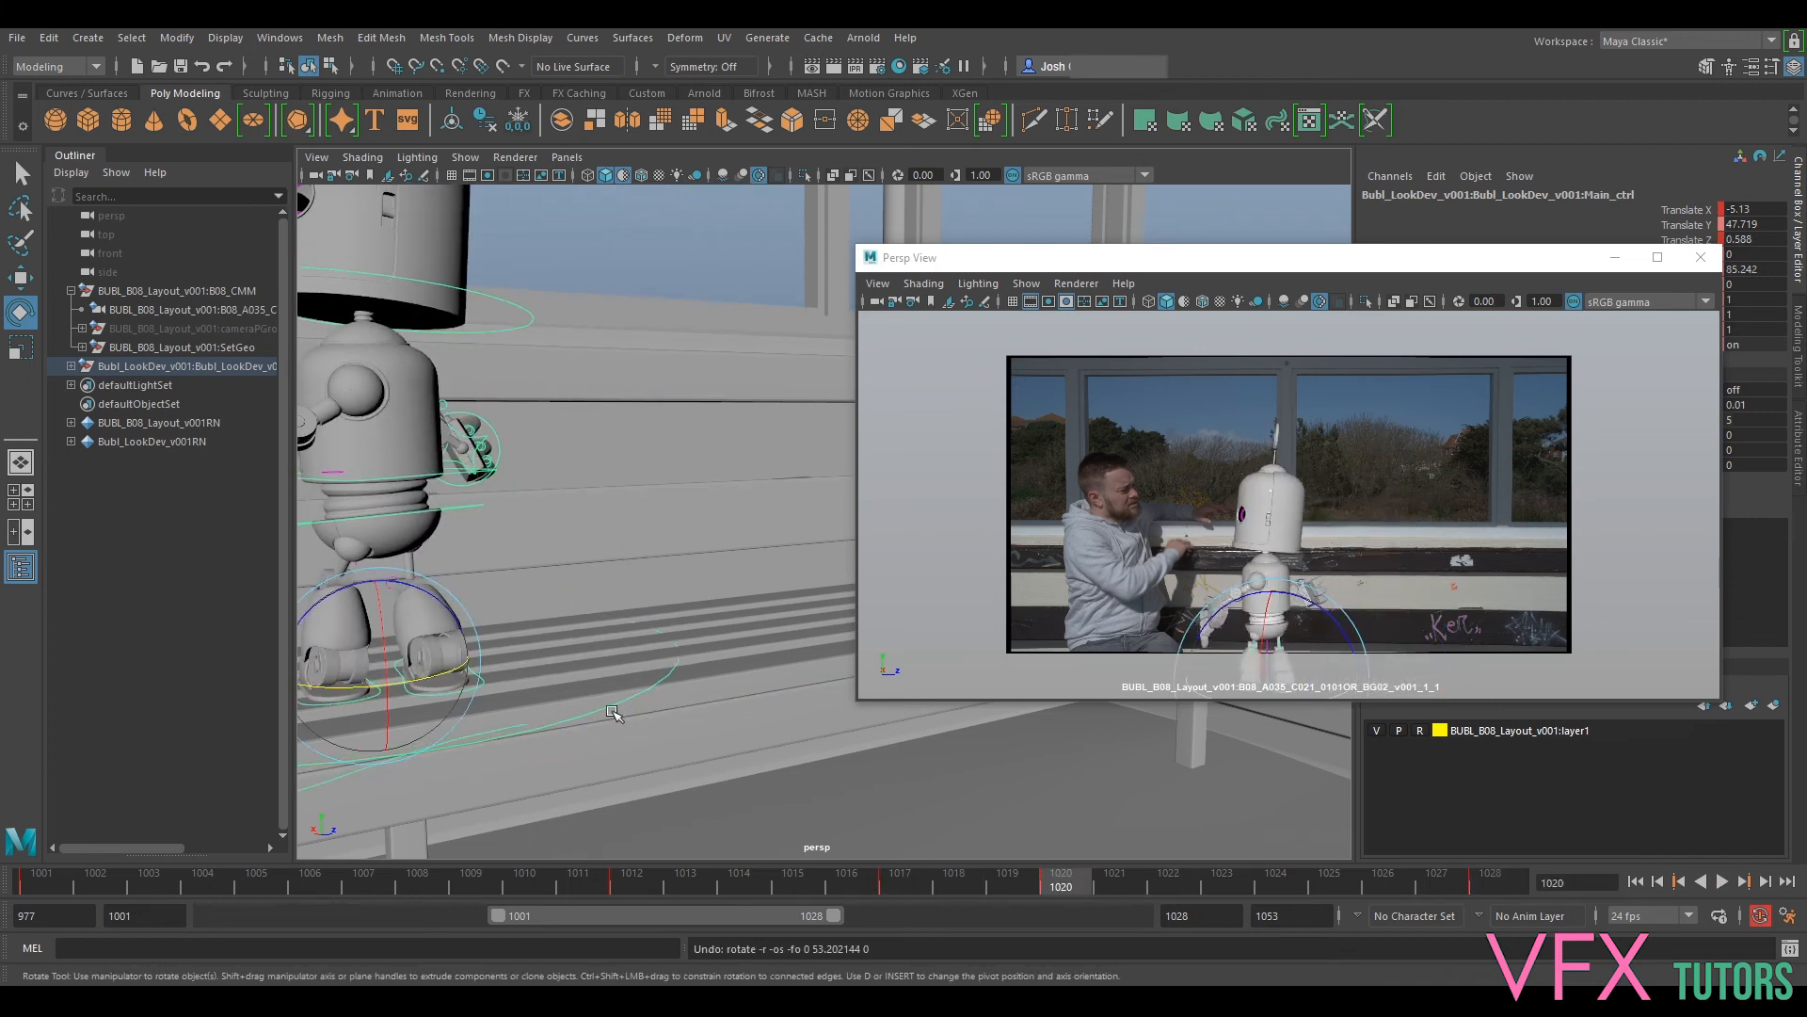
alt+drag(563, 641, 791, 594)
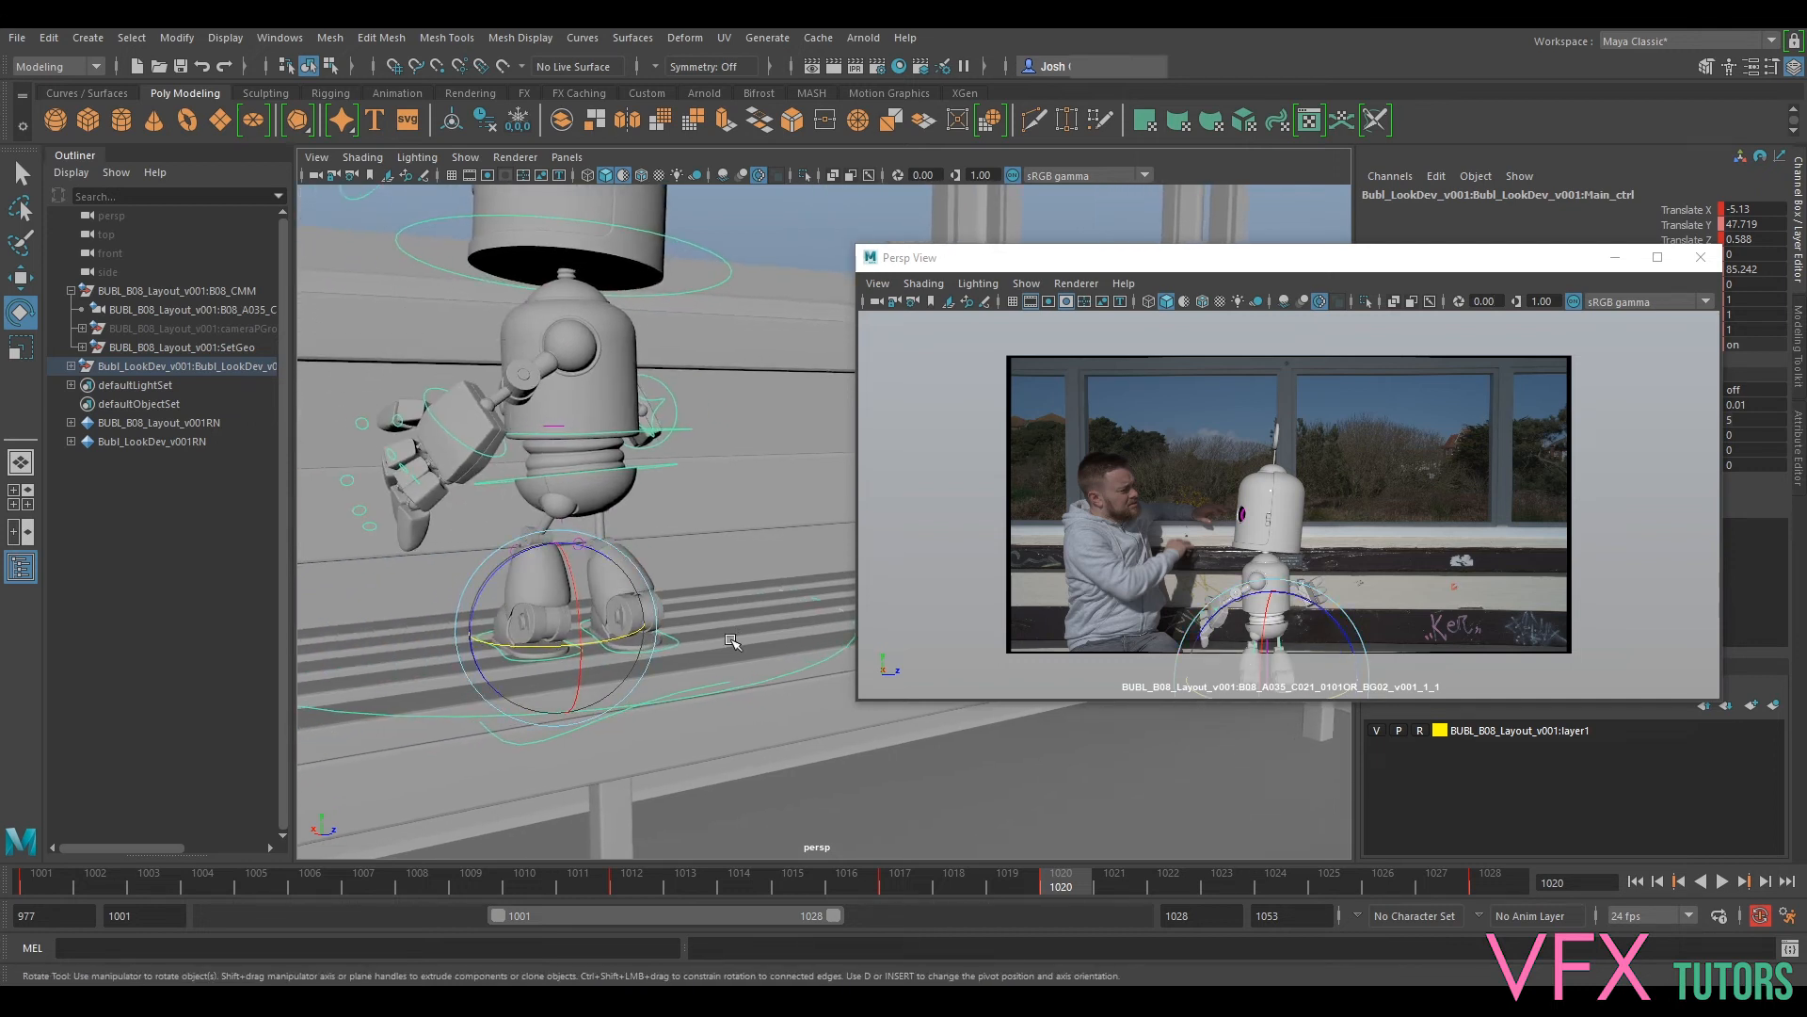
click(678, 643)
drag(637, 660, 681, 671)
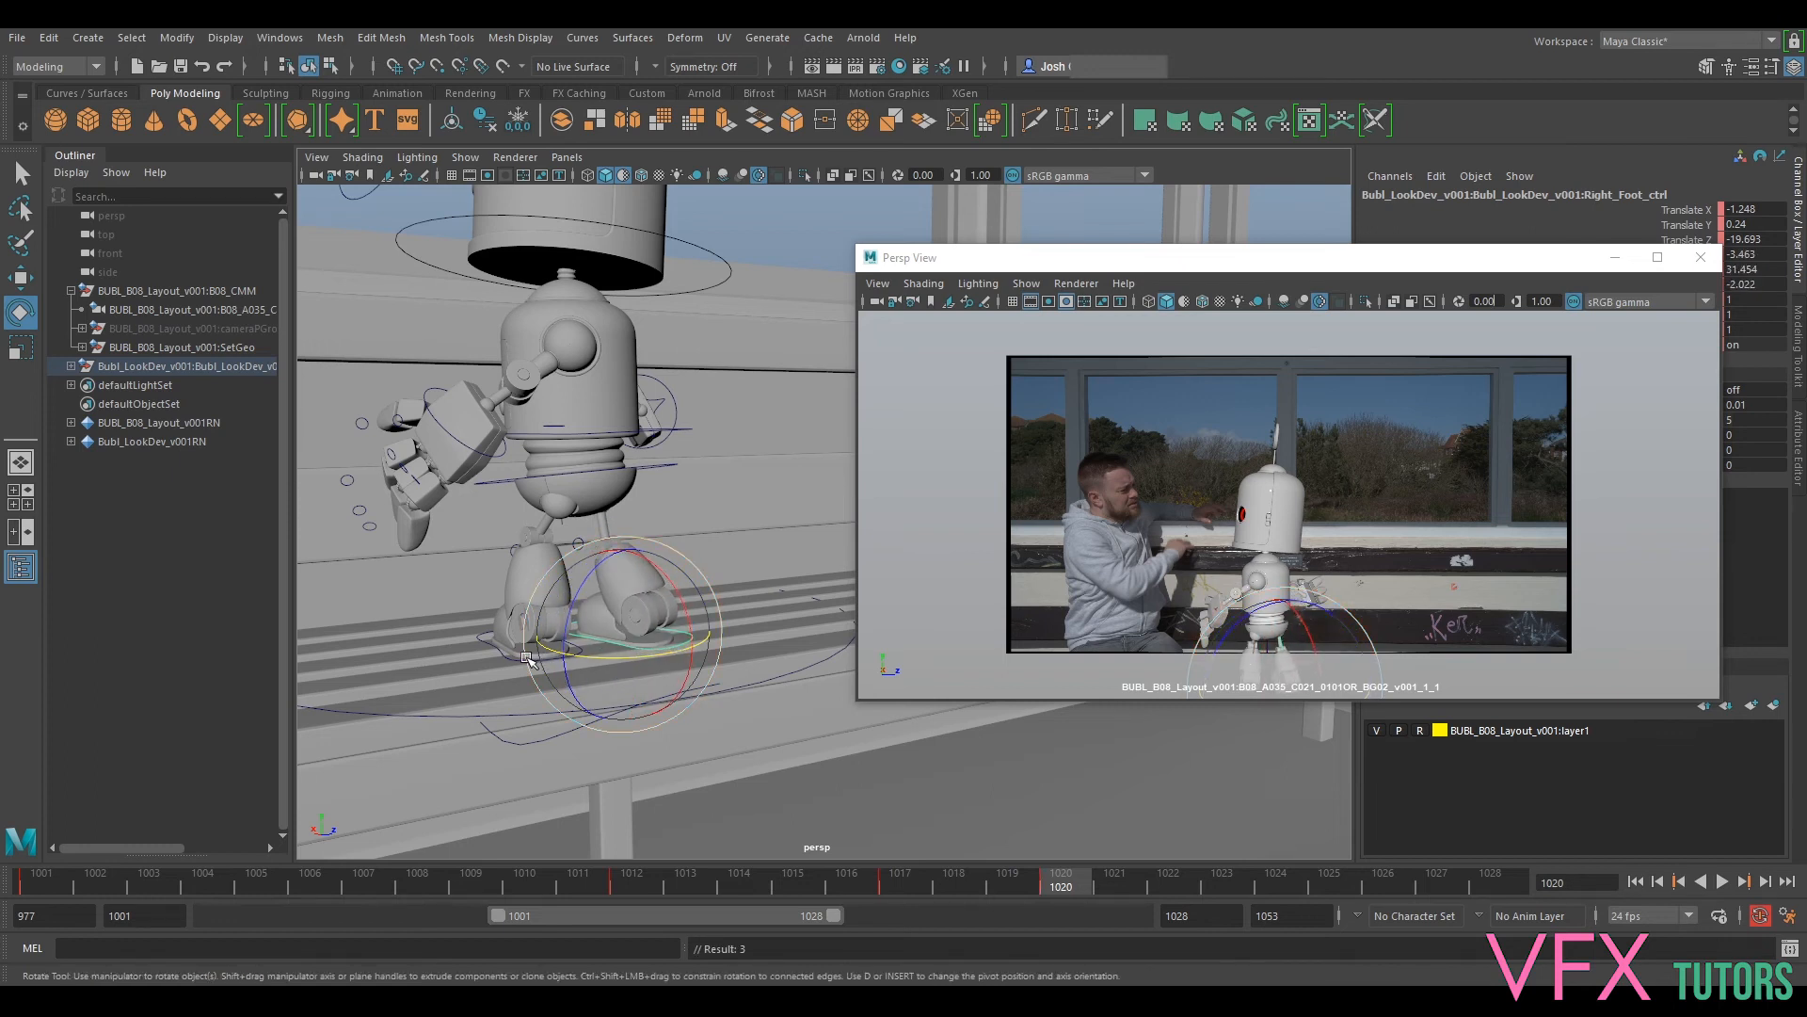
Step: Turn Left_Foot_ctrl at frame 1020 to a Rotate Y of about -26.9, key its rotation, and check the feet through frame 1028
click(515, 662)
drag(524, 665, 555, 672)
key(shift+e)
drag(1061, 885, 1107, 885)
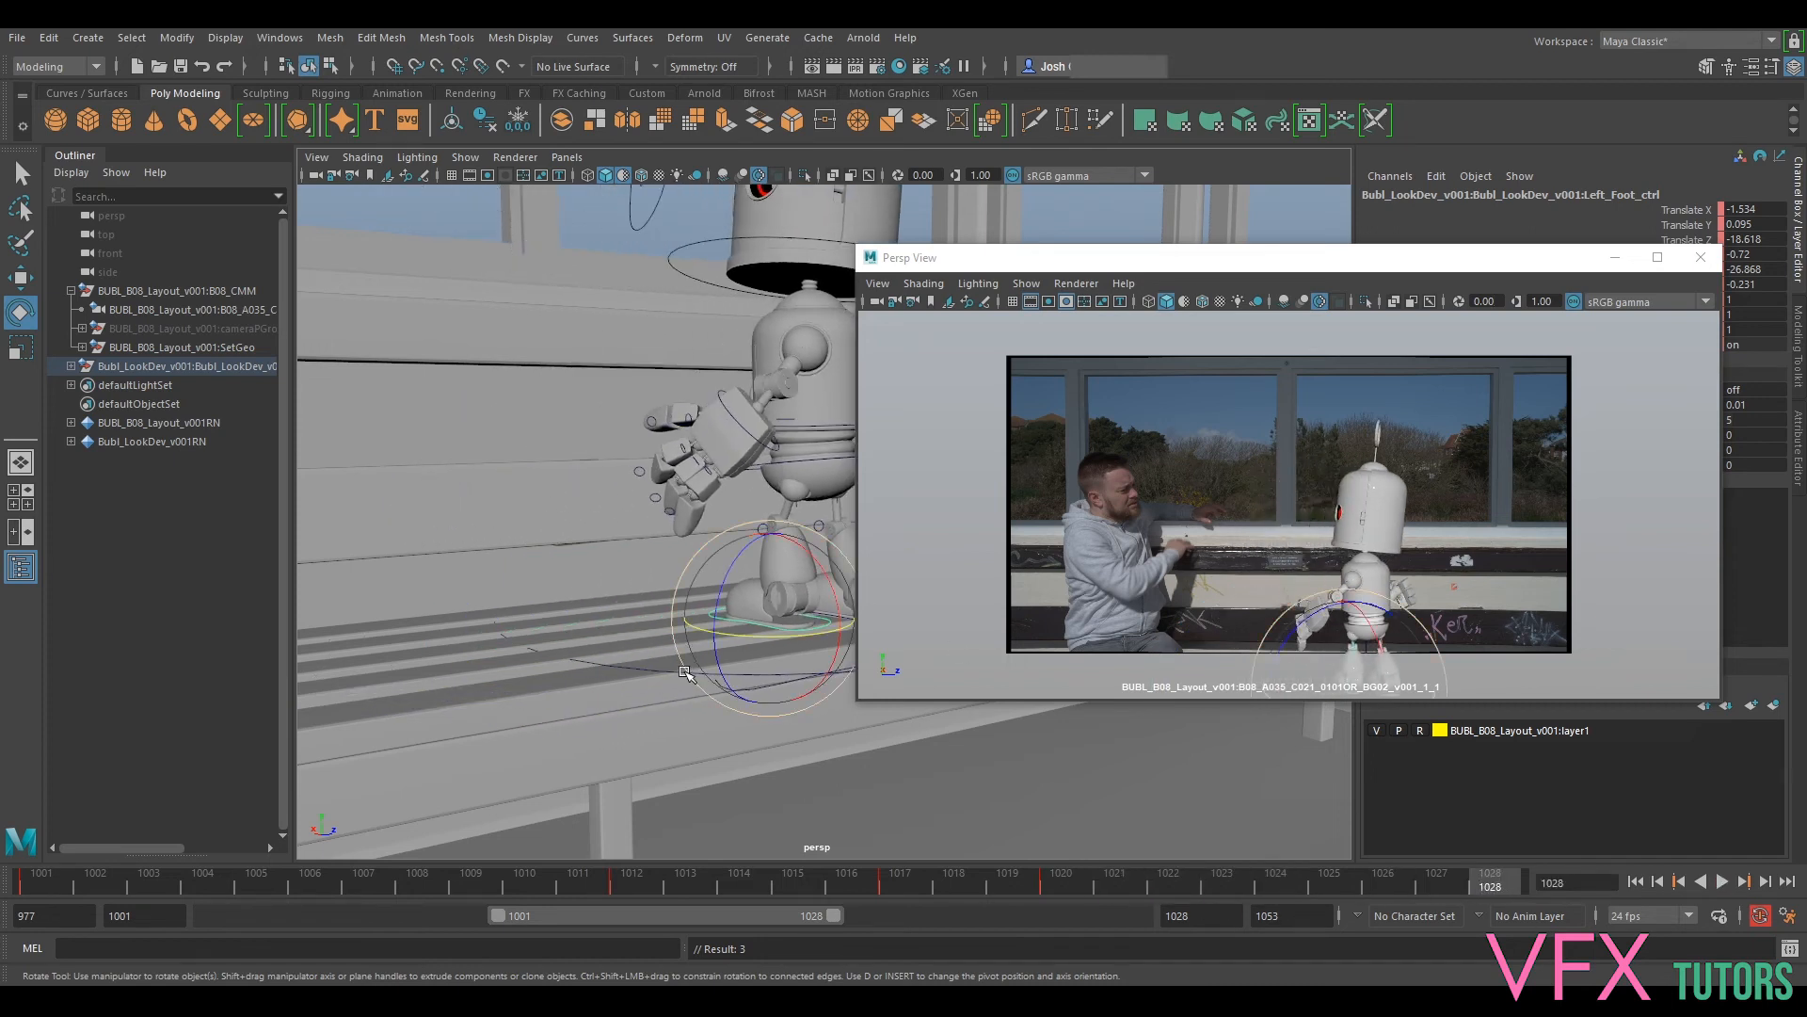
Step: Rotate Main_ctrl at frame 1028 to a Rotate Y of about 154.3 and play back the robot's turn
click(684, 672)
drag(1403, 887, 1490, 890)
key(e)
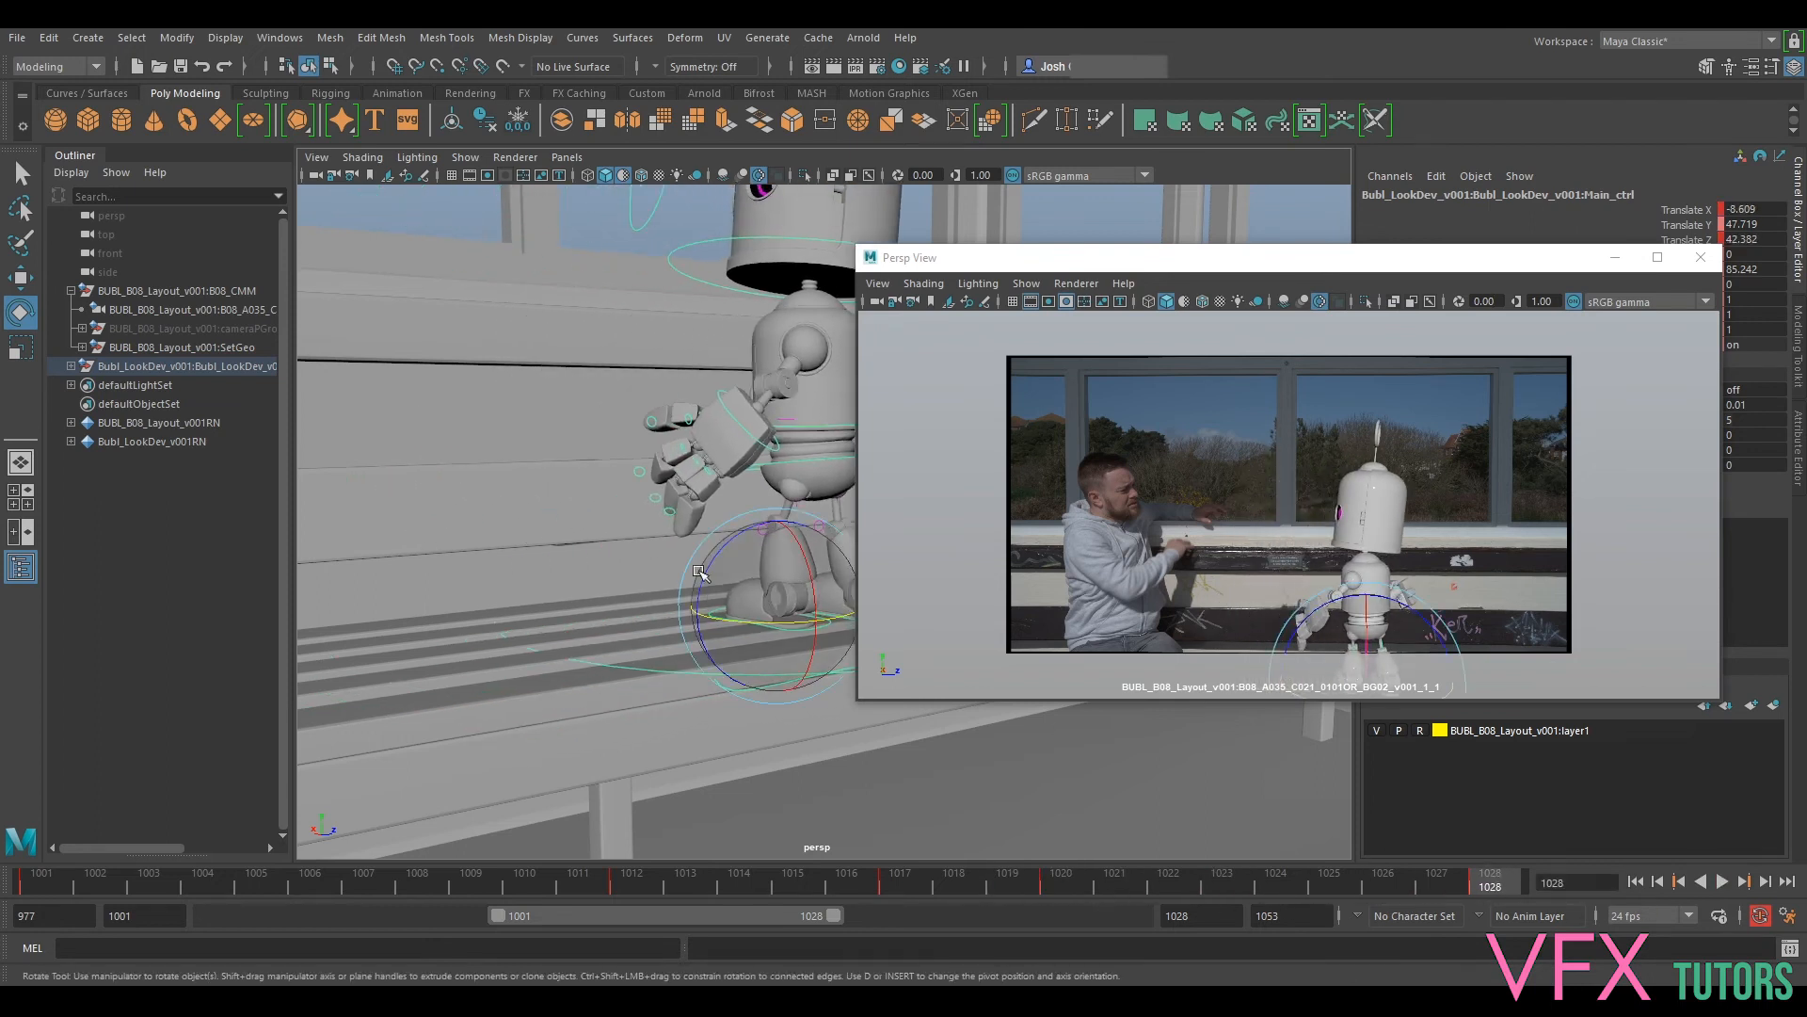
drag(696, 640, 762, 641)
key(alt+v)
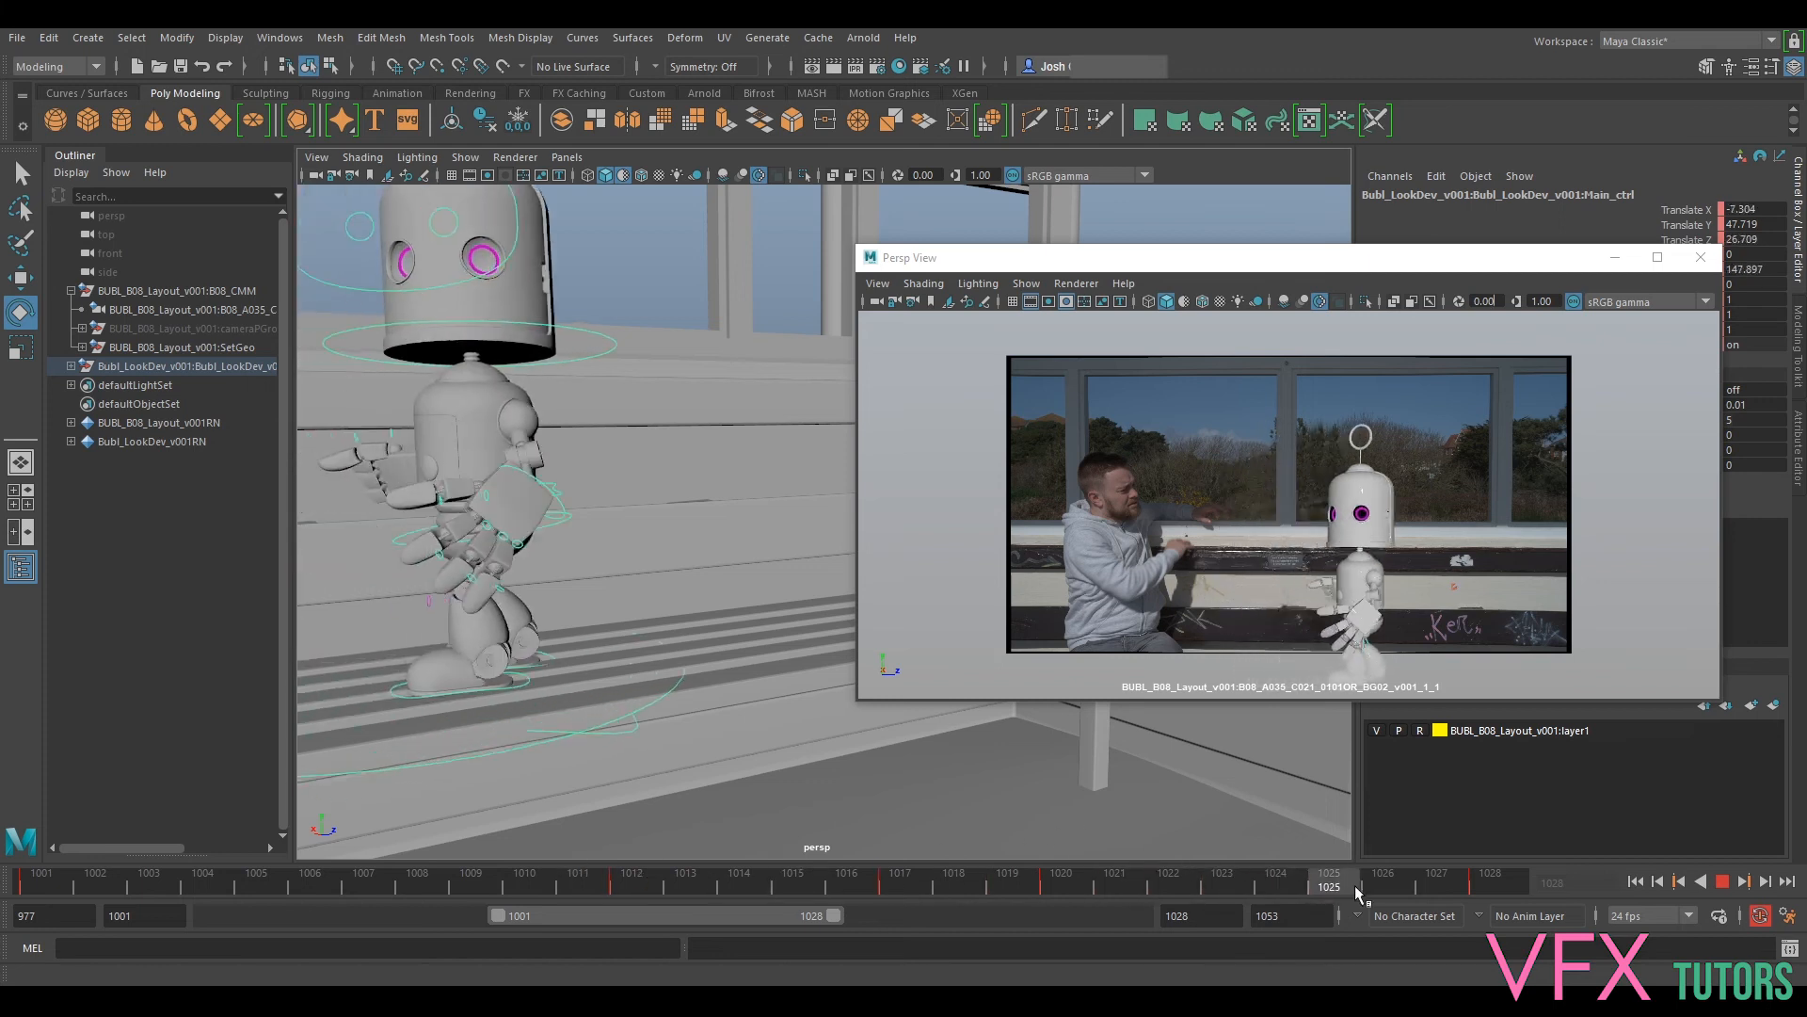
Step: Rotate Head_ctrl at frame 1028 so the robot's head faces the man again
alt+drag(832, 719, 753, 716)
click(677, 332)
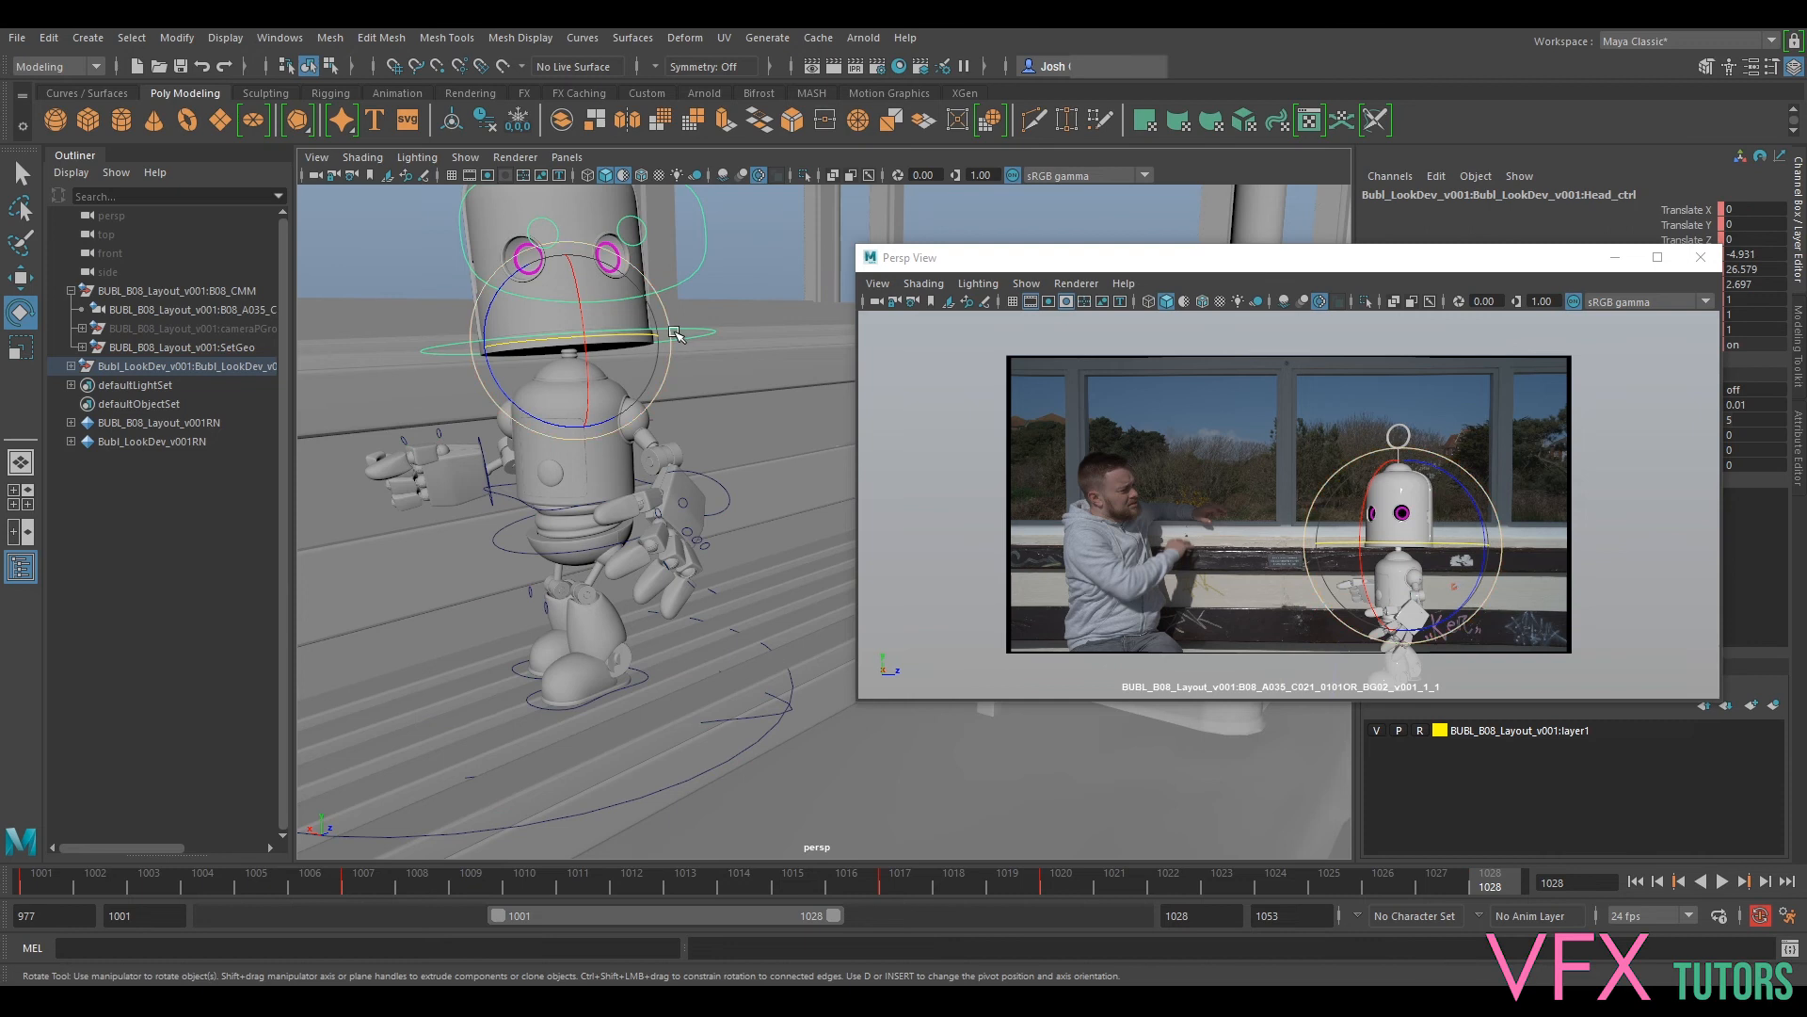
mouse_move(631, 331)
mouse_down()
mouse_move(554, 331)
mouse_move(621, 339)
mouse_up()
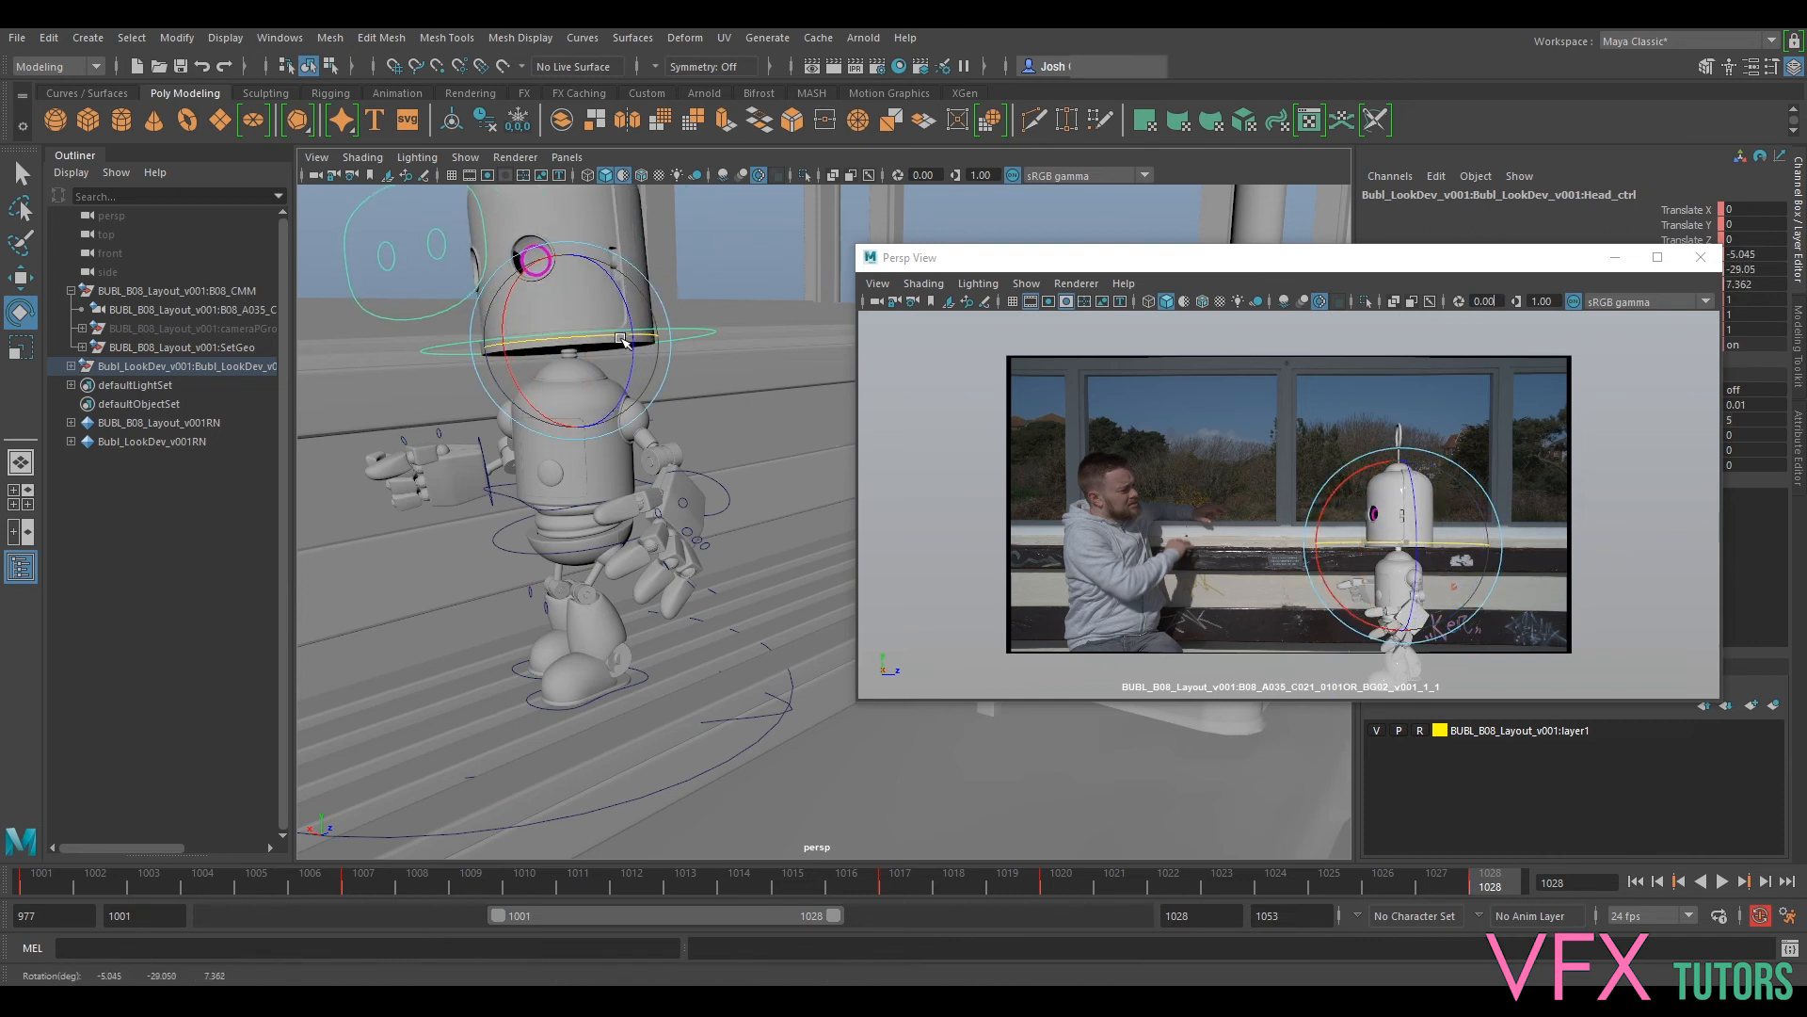
Step: Move Main_ctrl at frame 1028 to about Translate X -11.83, Y 48.02, Z 32.80 so the feet rest on the bench
click(728, 767)
key(w)
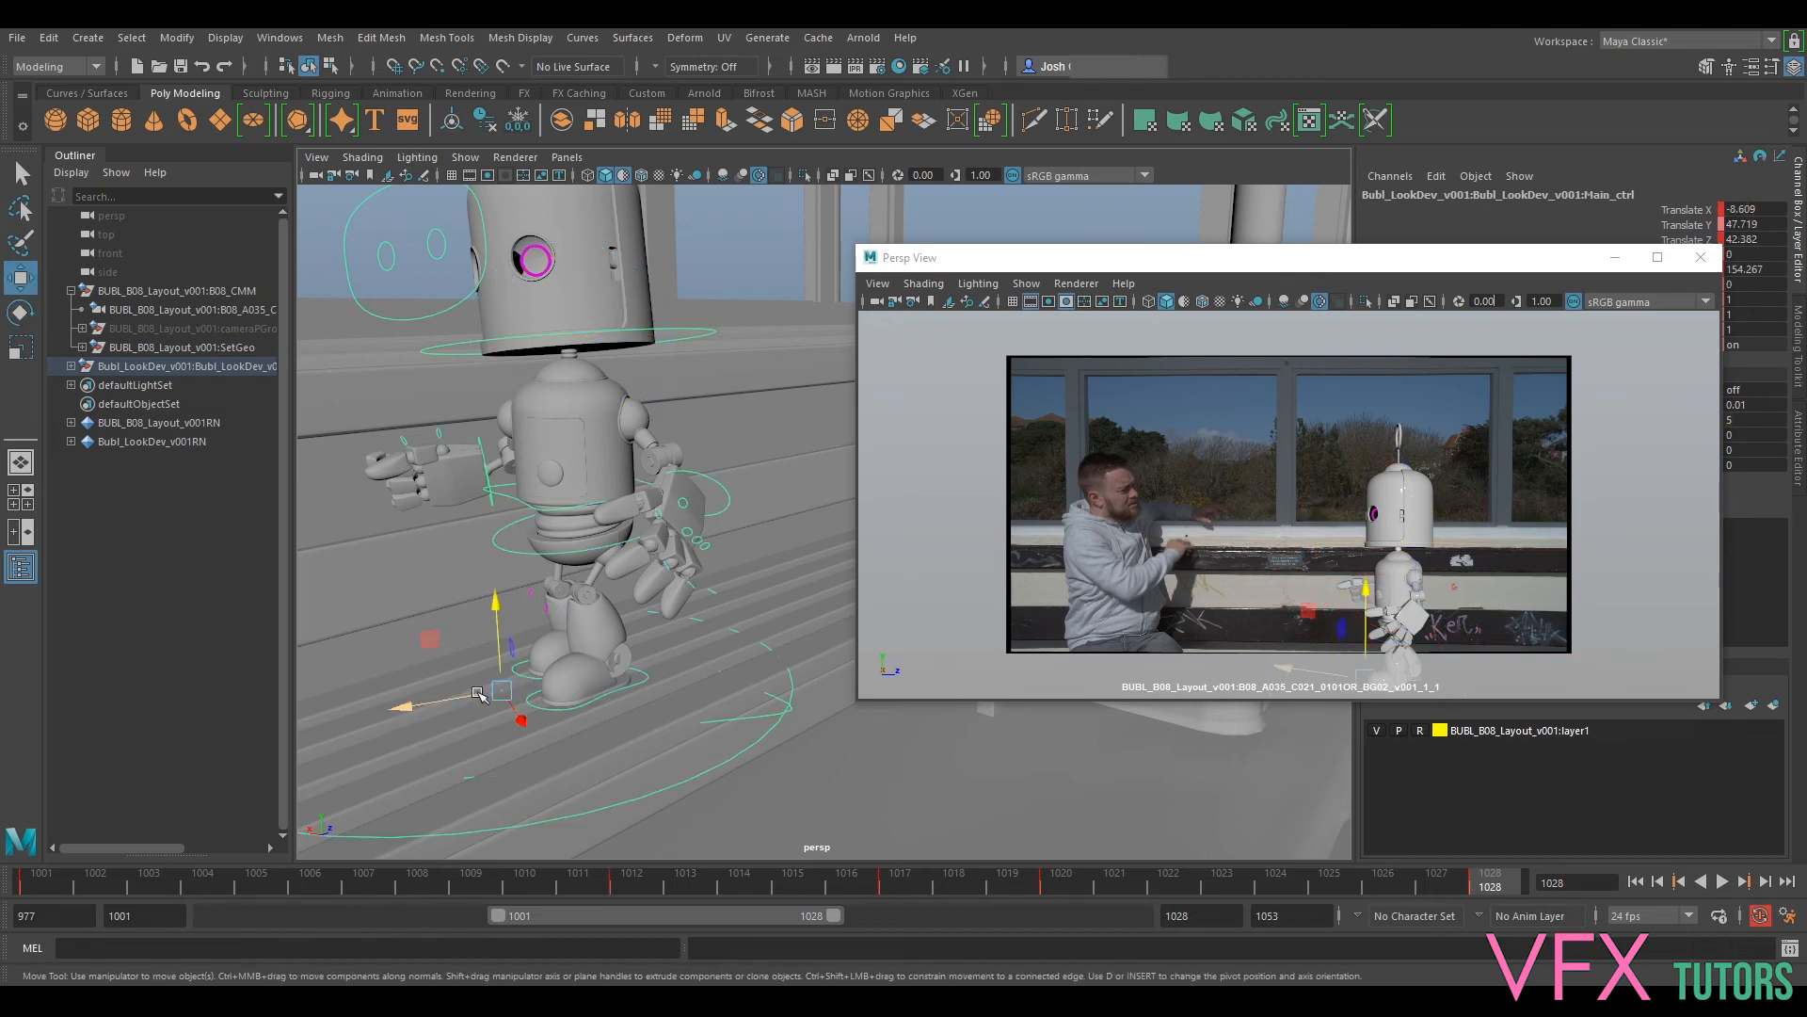
click(732, 768)
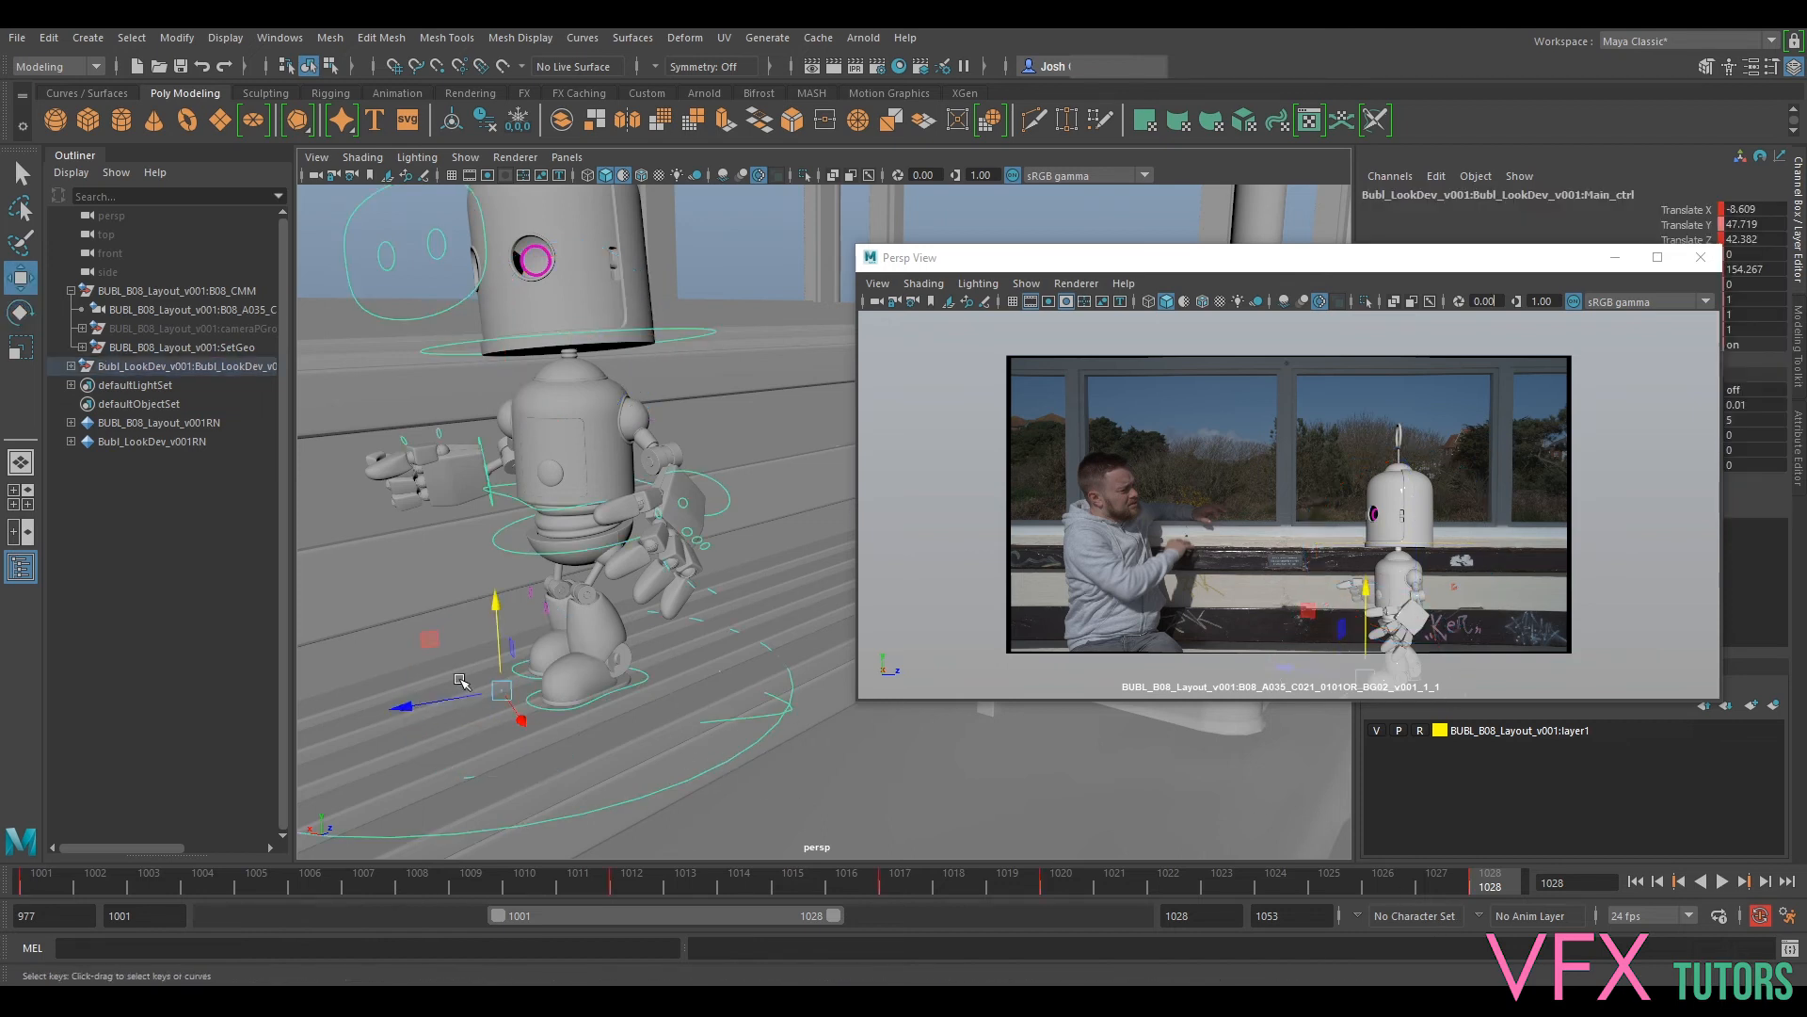
drag(453, 693, 615, 713)
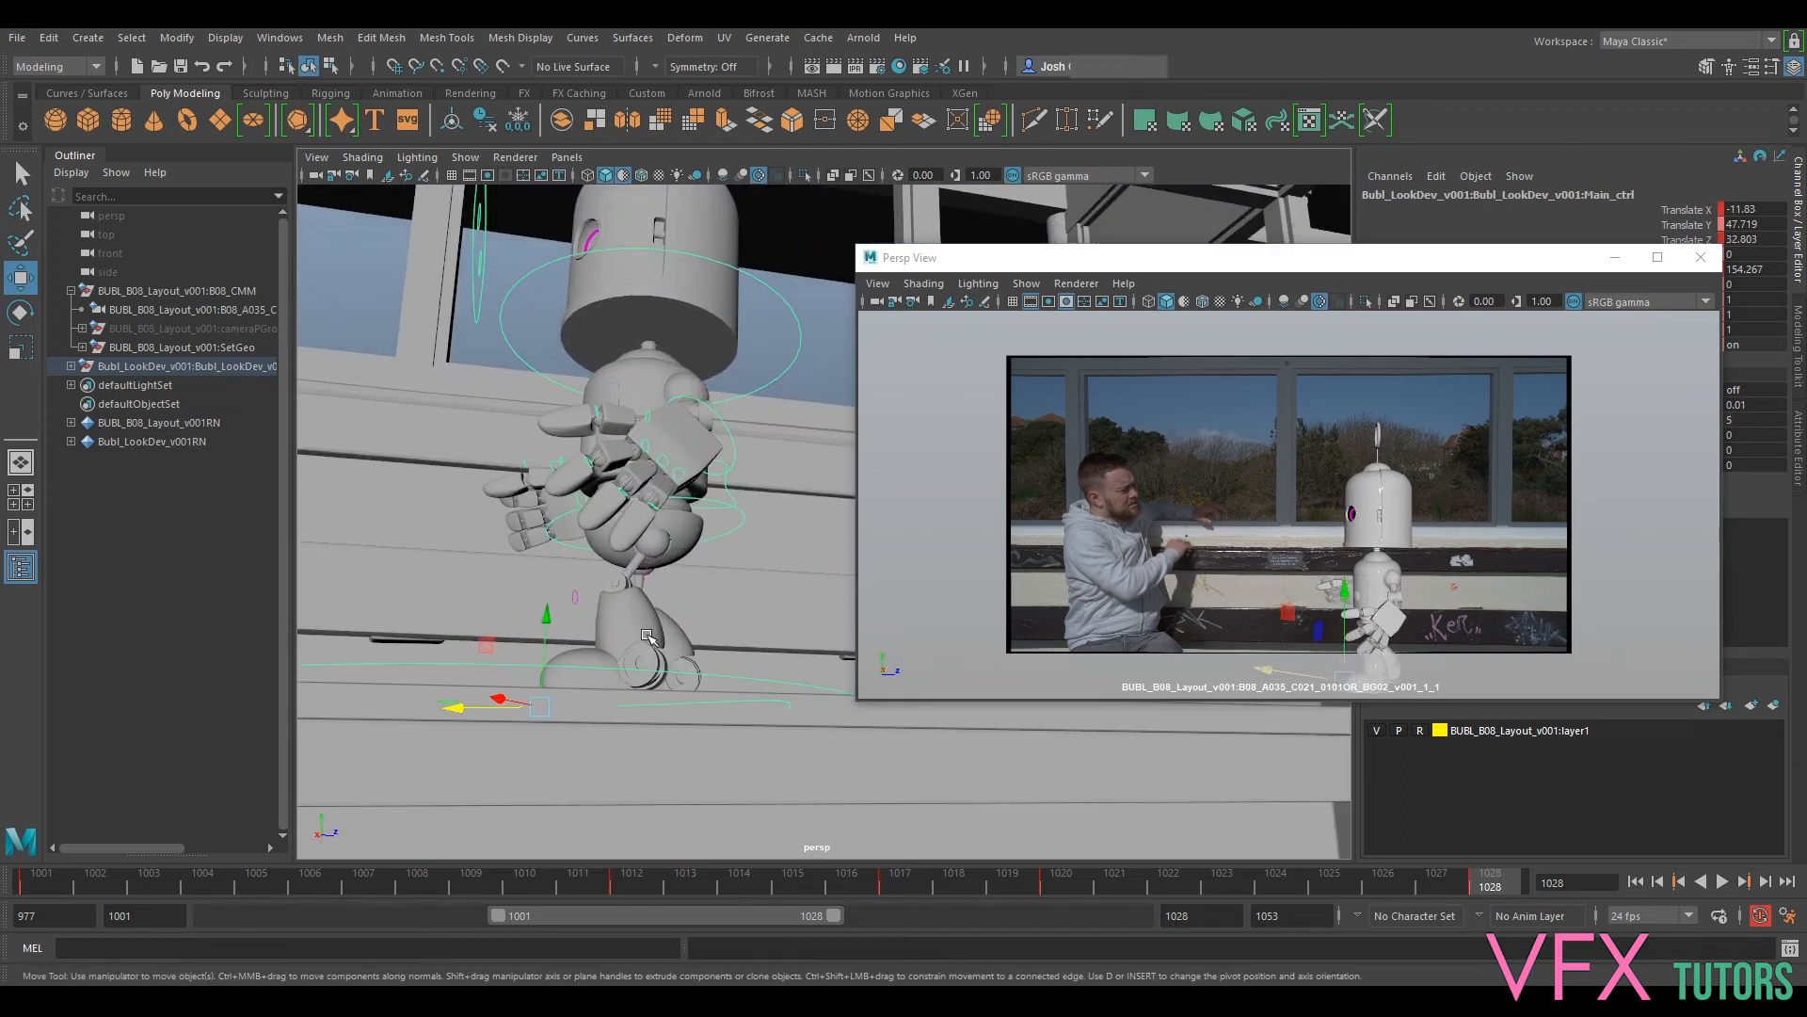
alt+middle_drag(615, 713, 618, 652)
drag(551, 590, 551, 589)
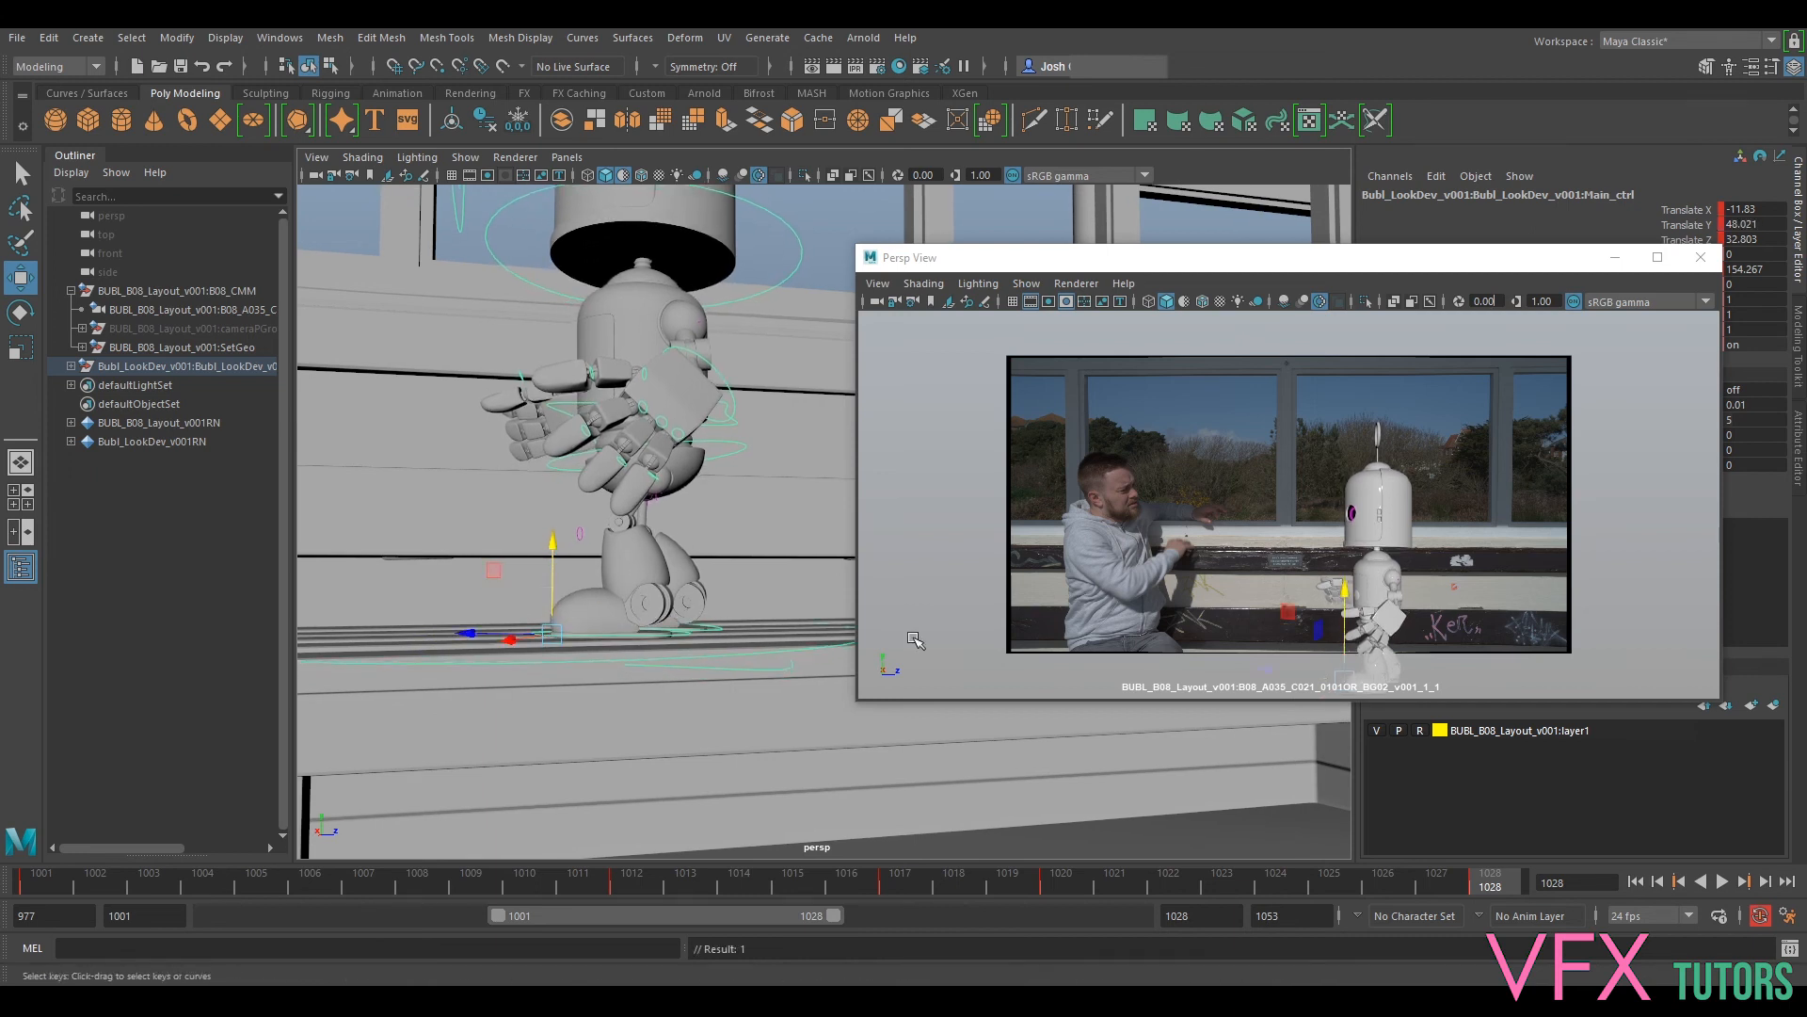
Step: Raise Root_ctrl at frame 1024 to a Translate Y of about -1.0
key(alt+v)
mouse_move(1252, 884)
mouse_down()
mouse_move(747, 872)
mouse_move(467, 895)
mouse_move(901, 924)
mouse_move(1251, 917)
mouse_up()
alt+drag(588, 459, 648, 497)
alt+middle_drag(602, 504, 748, 570)
click(643, 607)
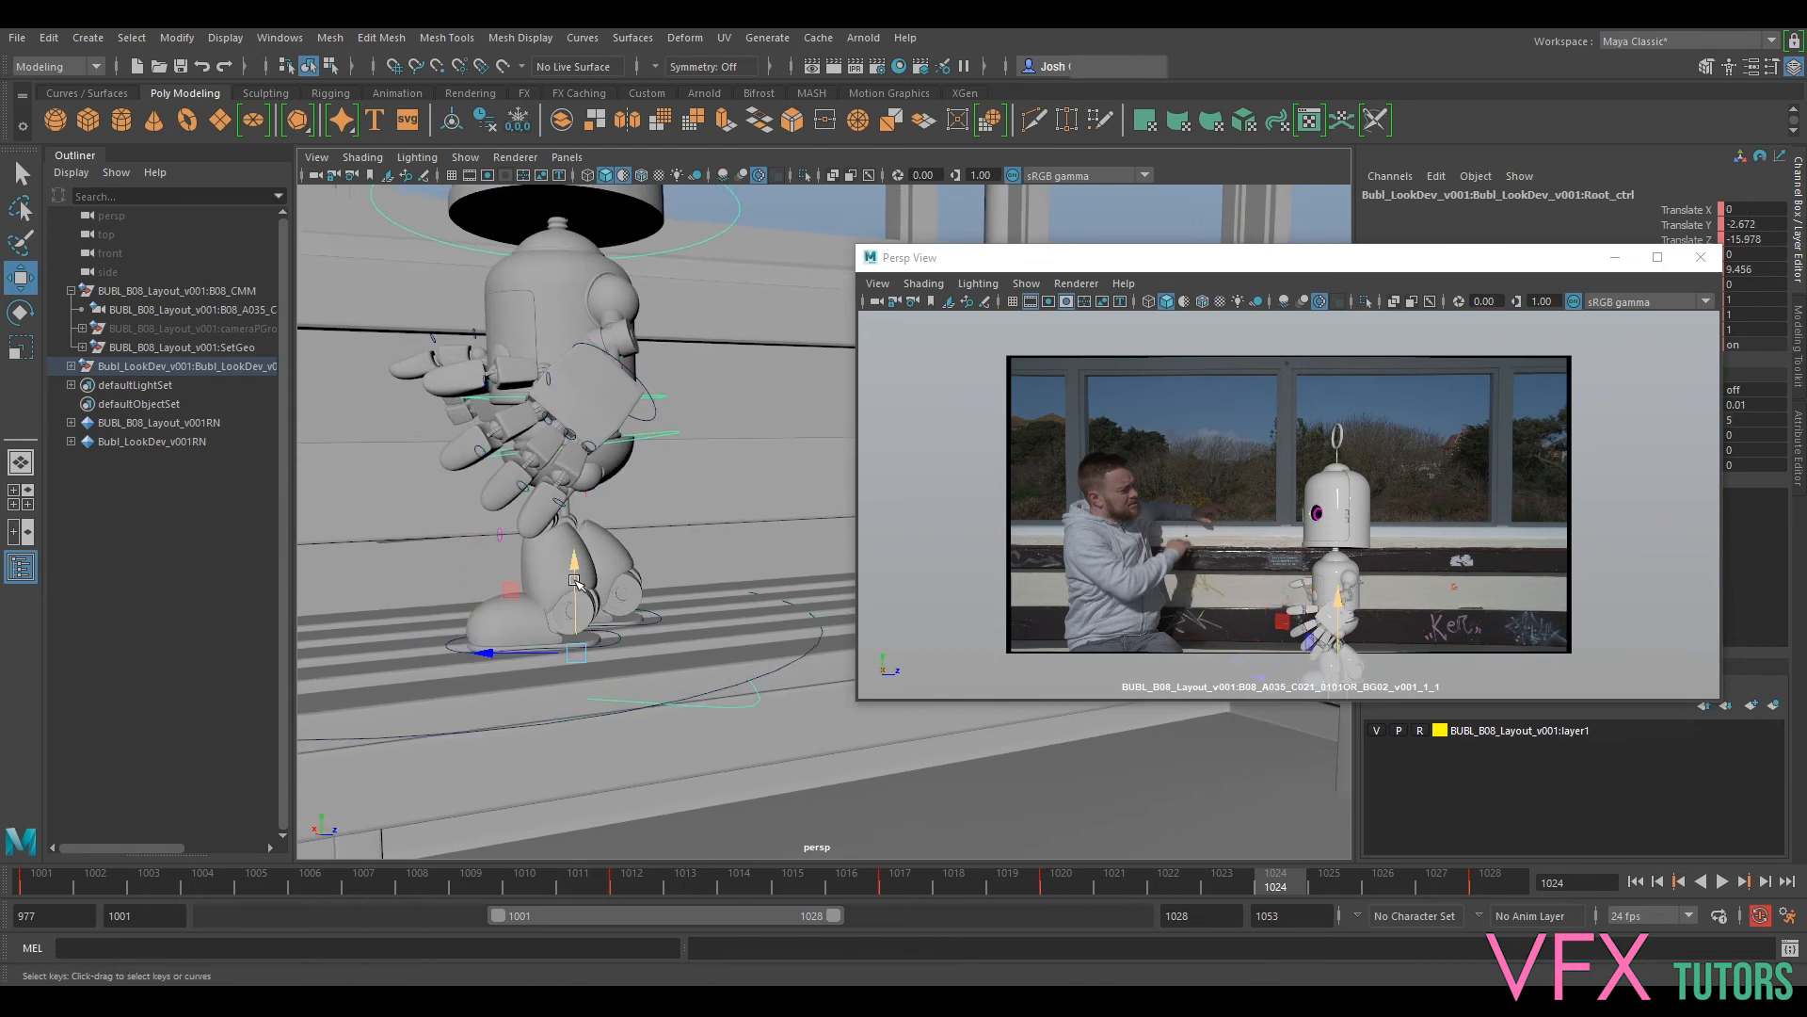
drag(580, 581, 583, 572)
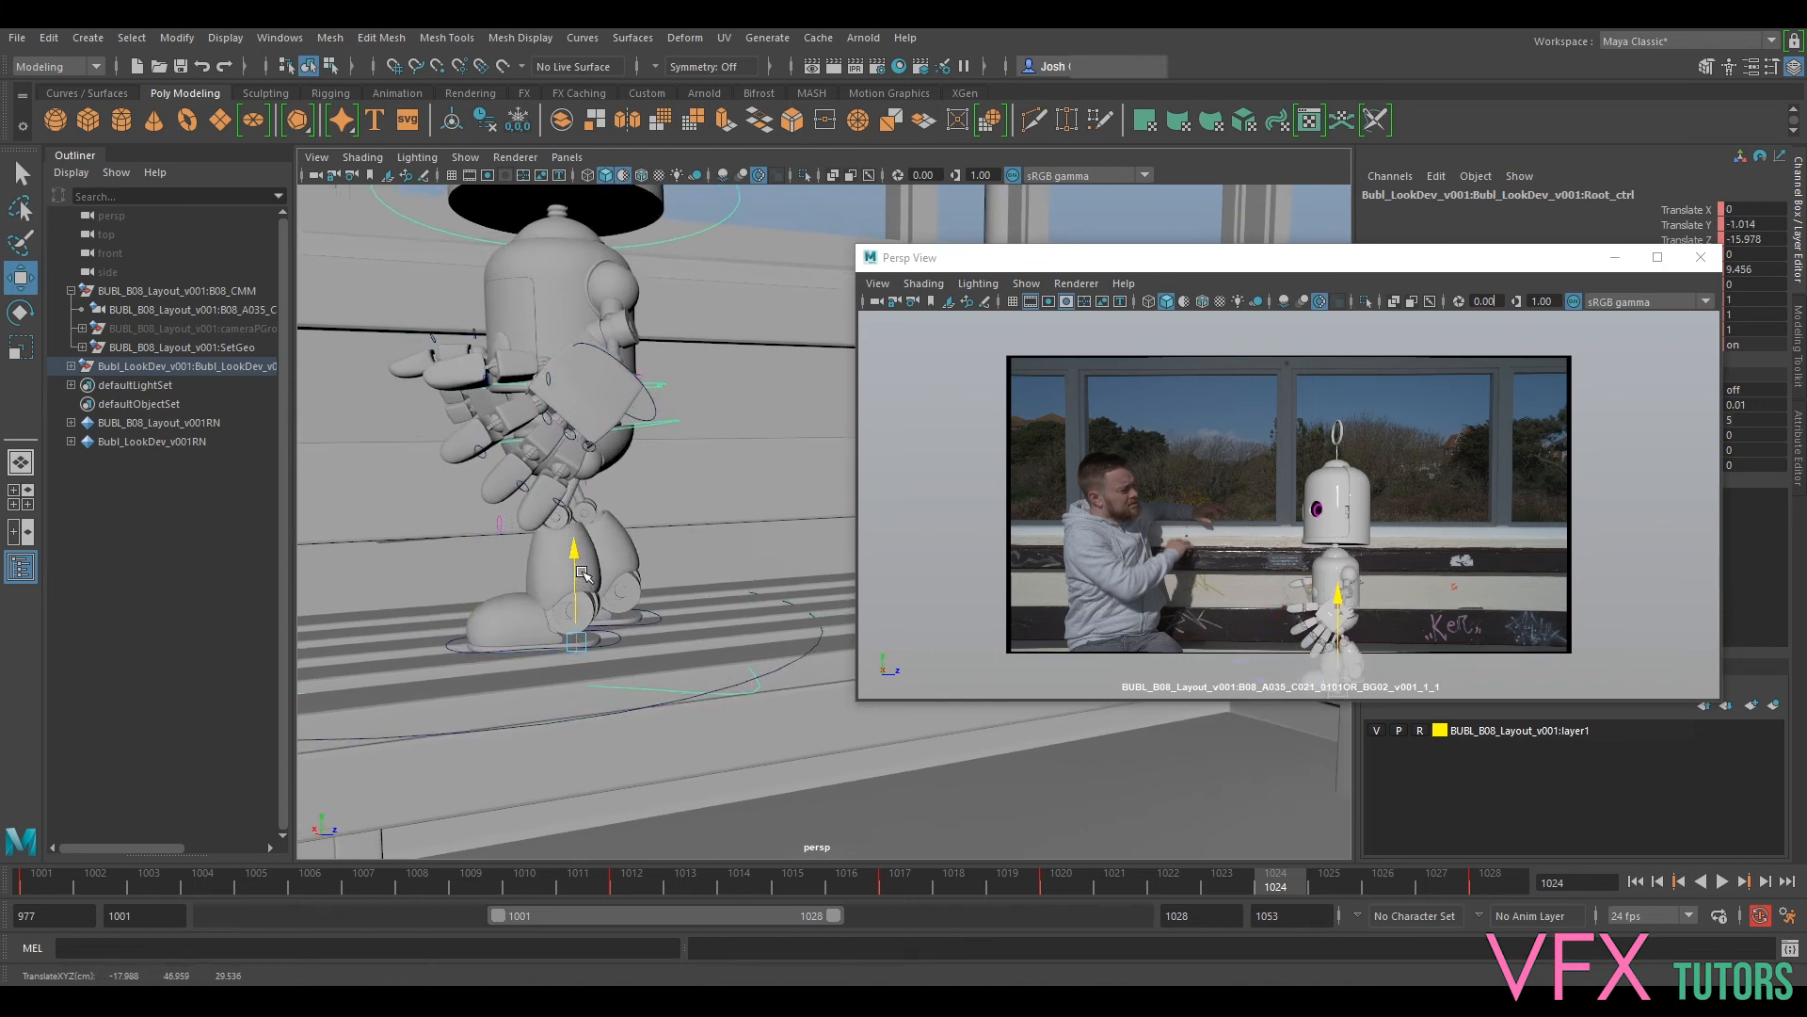
Step: Turn on looping playback and watch the robot's reaction and turn on repeat
drag(1268, 887, 790, 838)
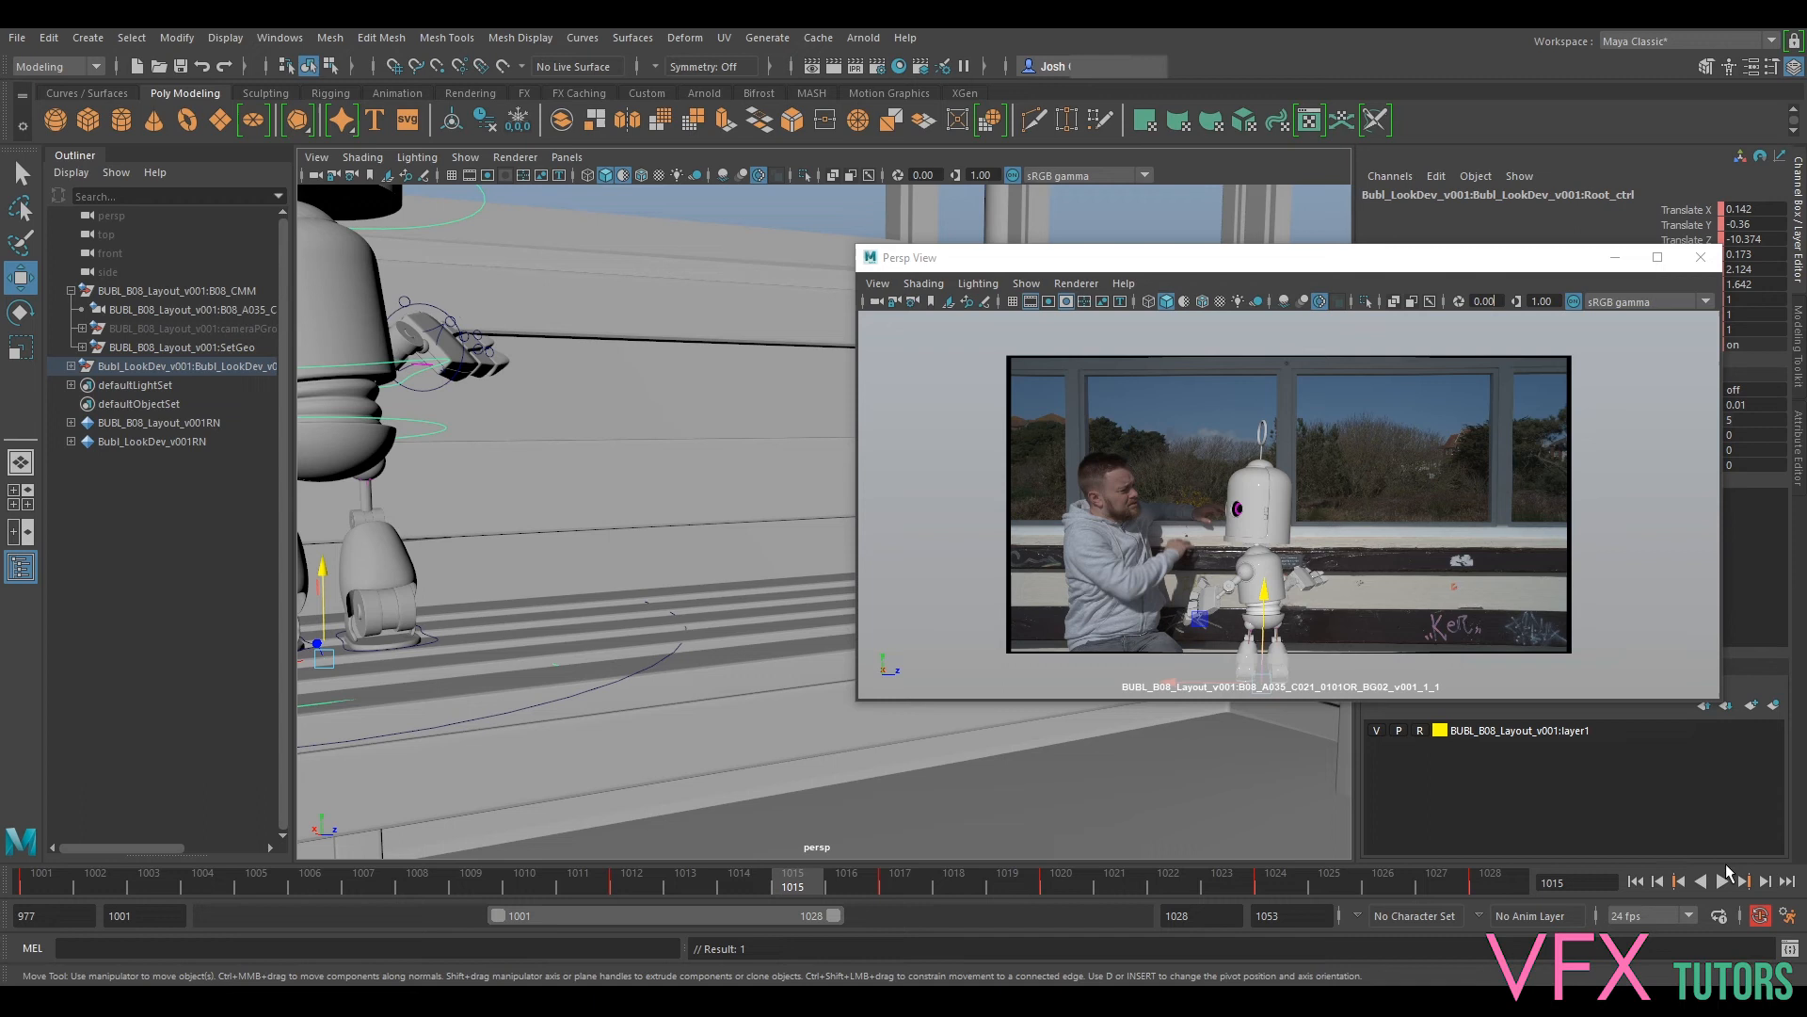
click(1724, 880)
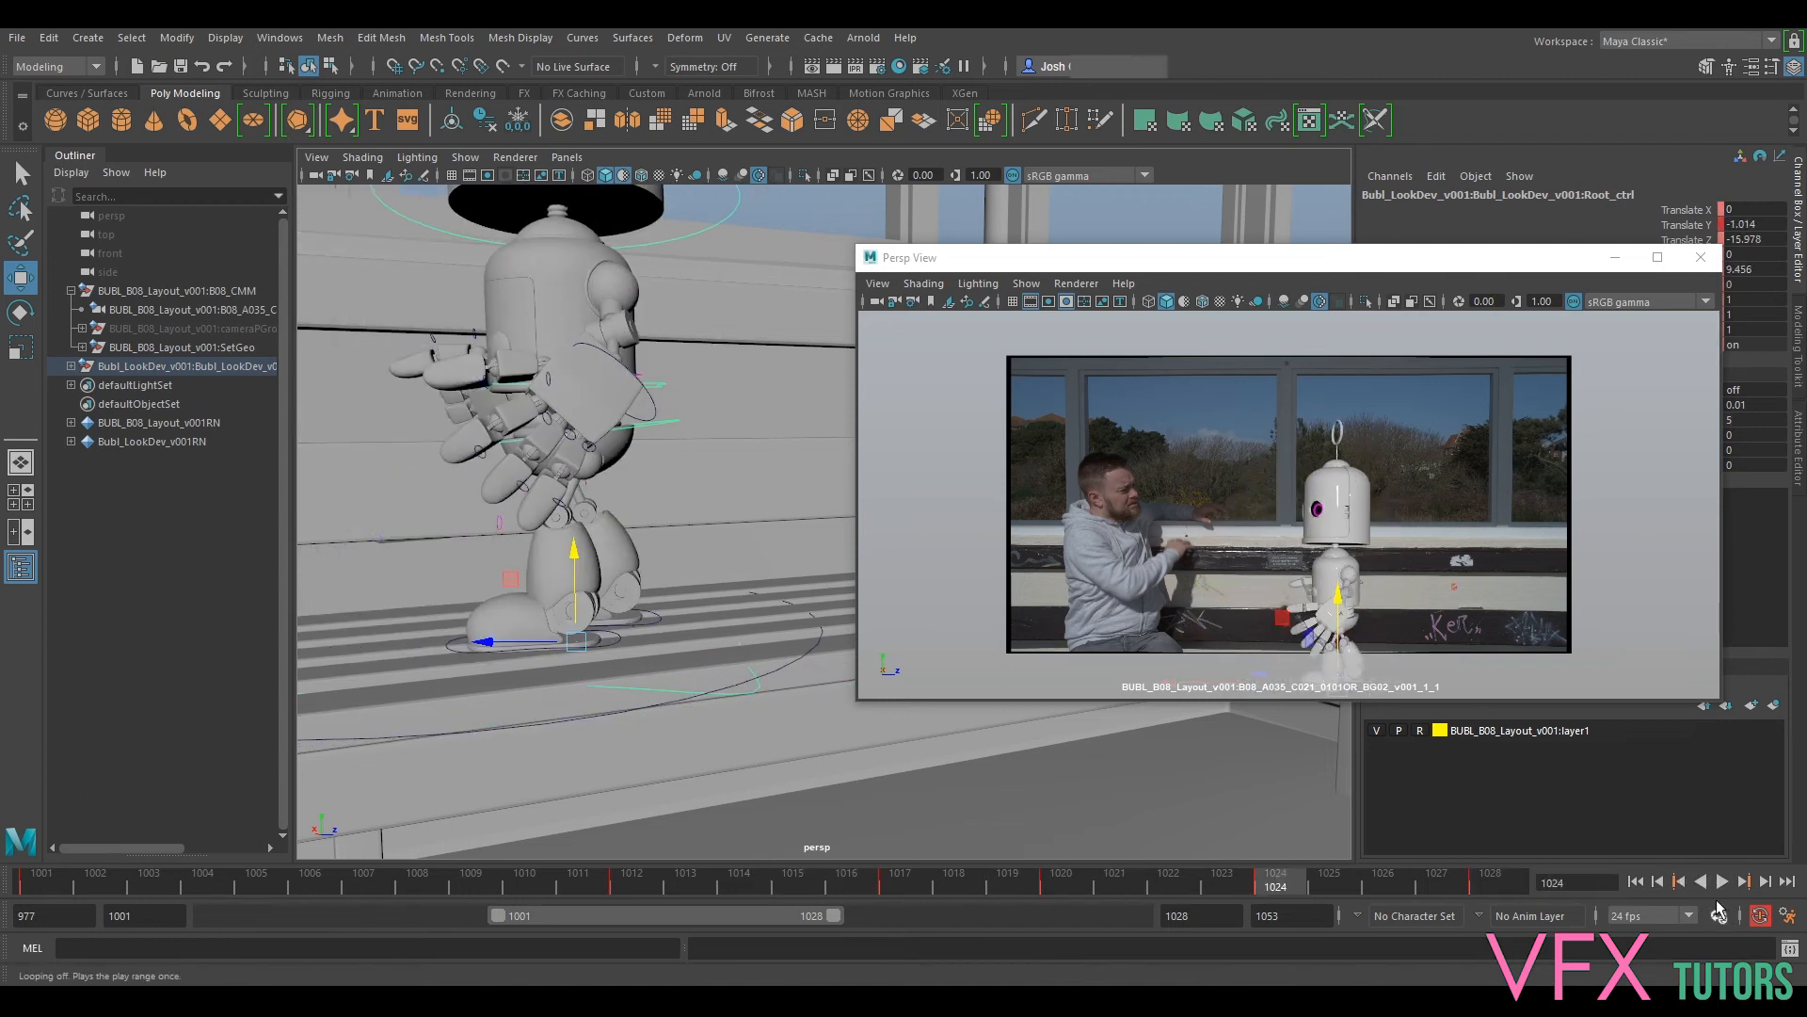
click(1725, 883)
click(1721, 914)
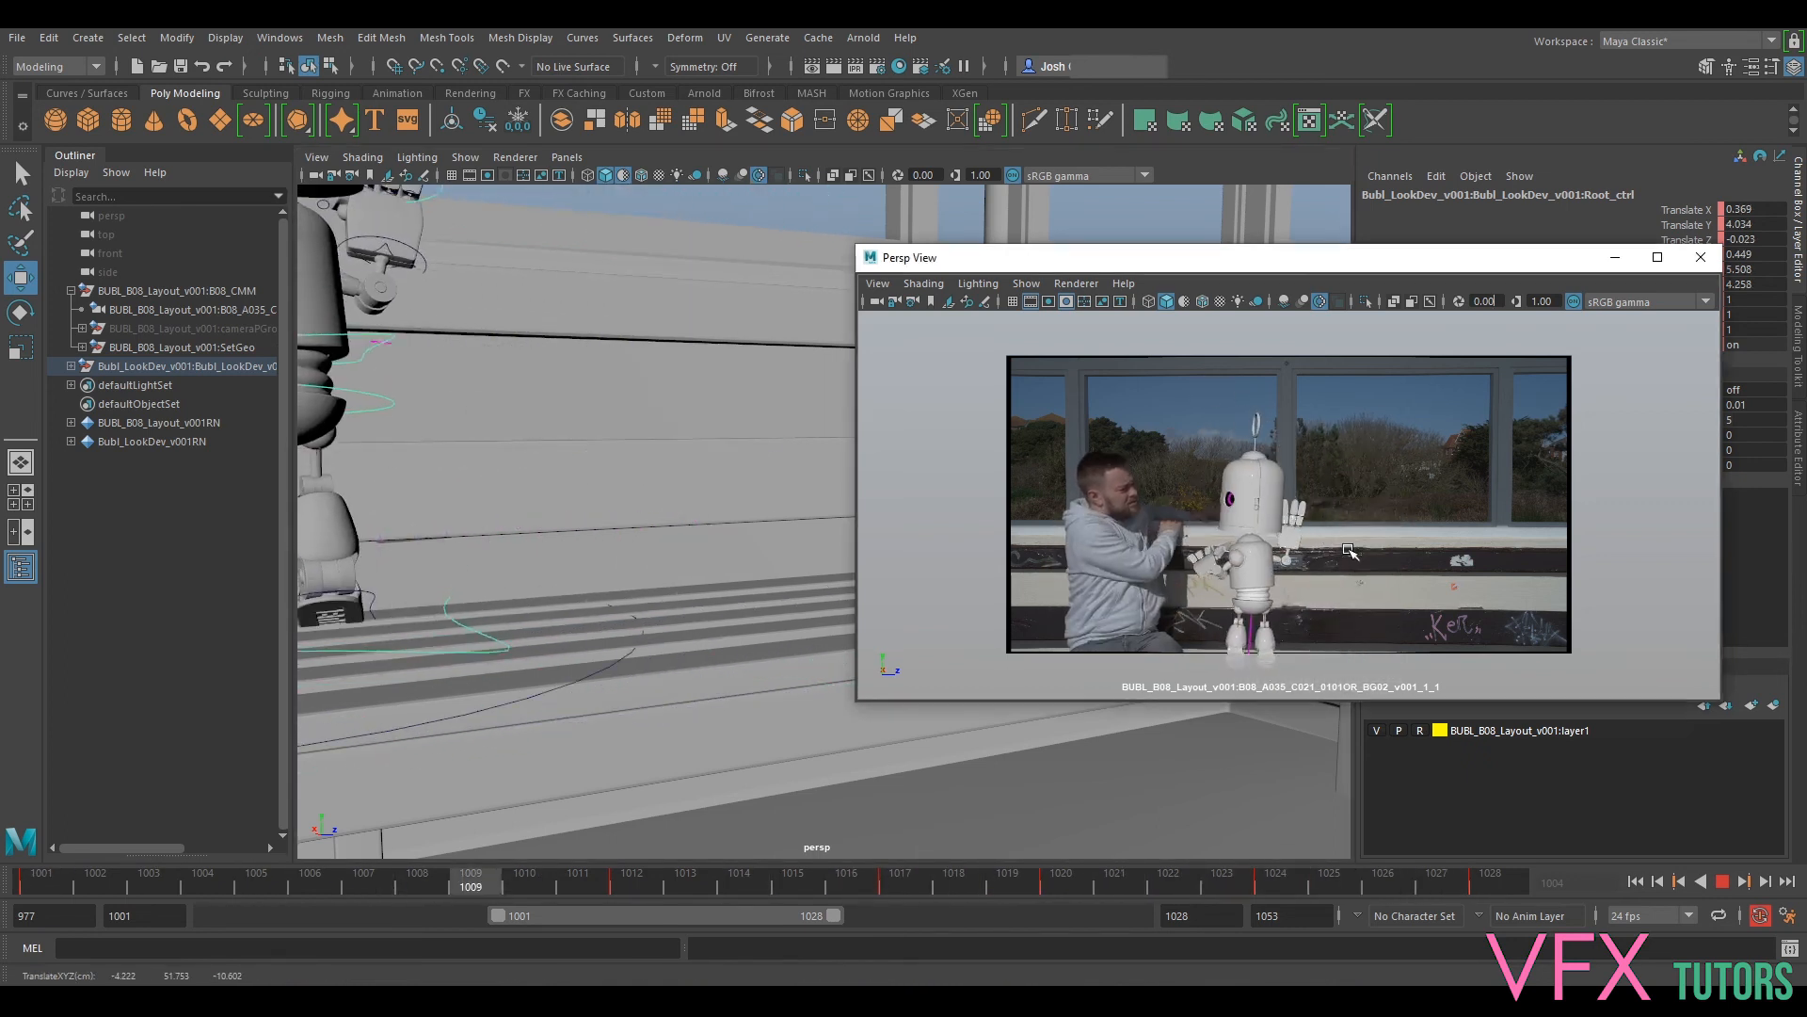
click(1722, 881)
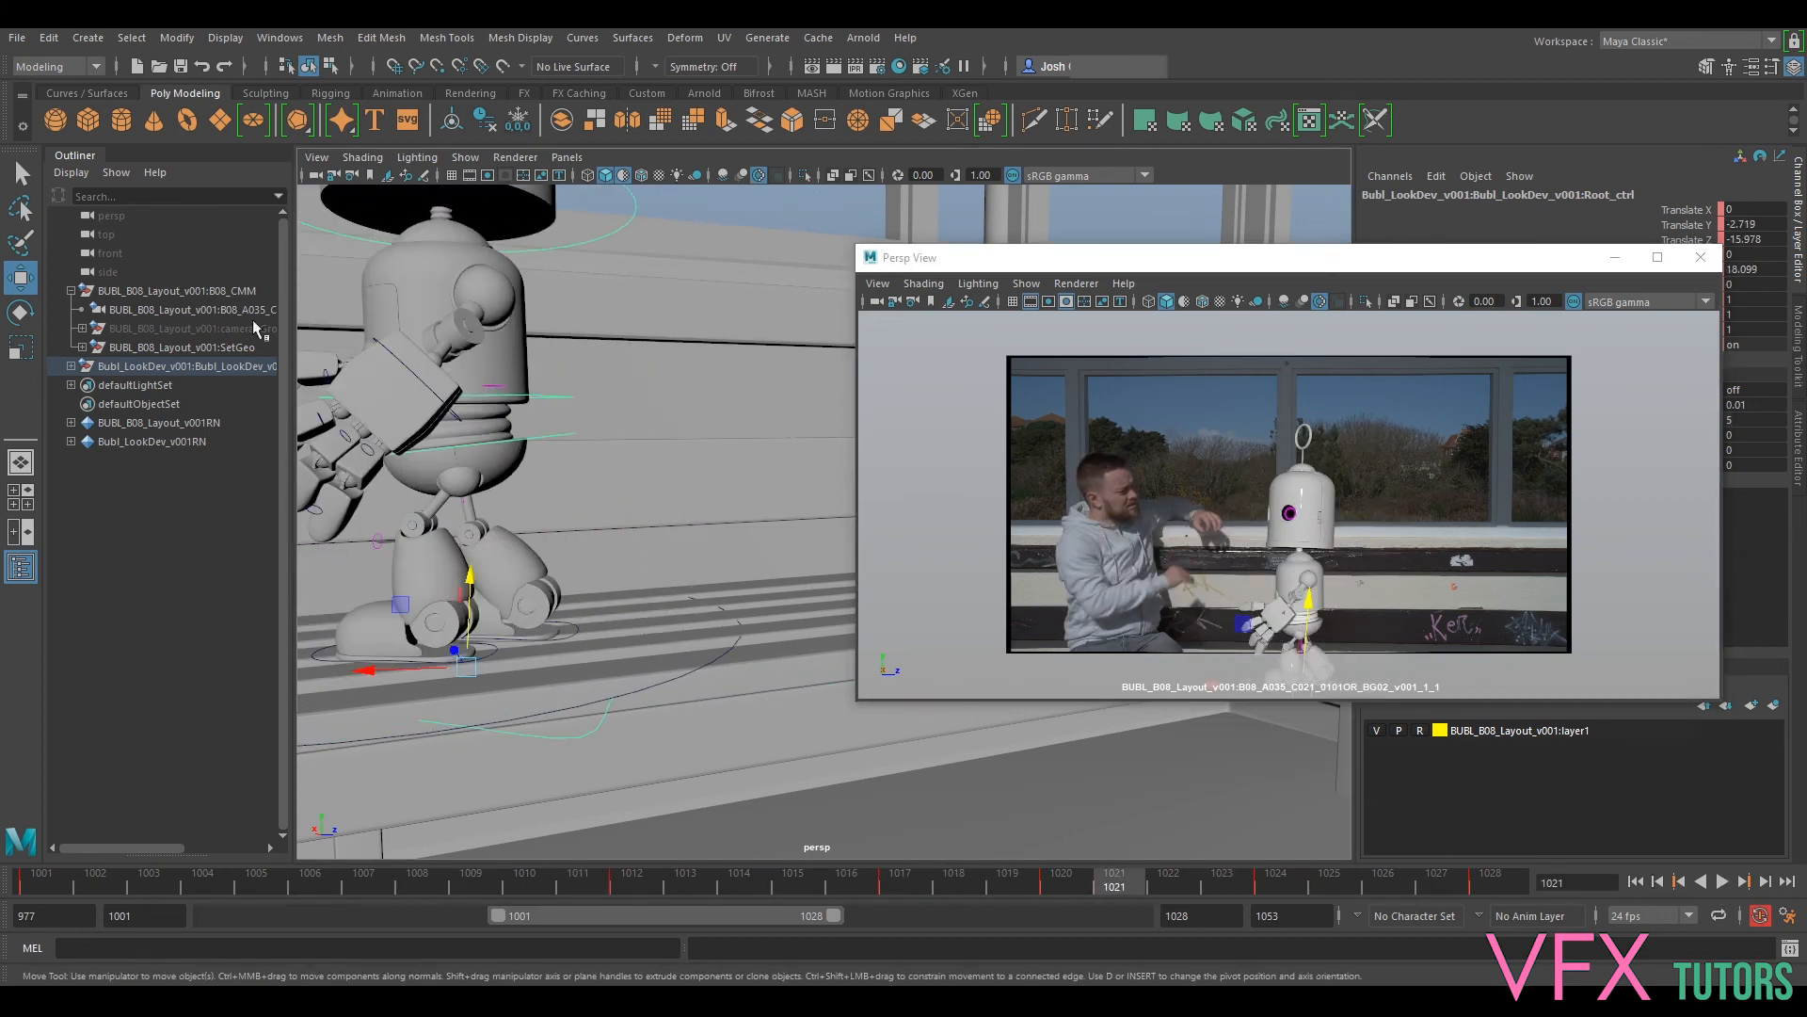
Step: Rotate Head_ctrl at frame 1020 to a Rotate Y of about -6.7 so the head keeps facing the man
click(1280, 435)
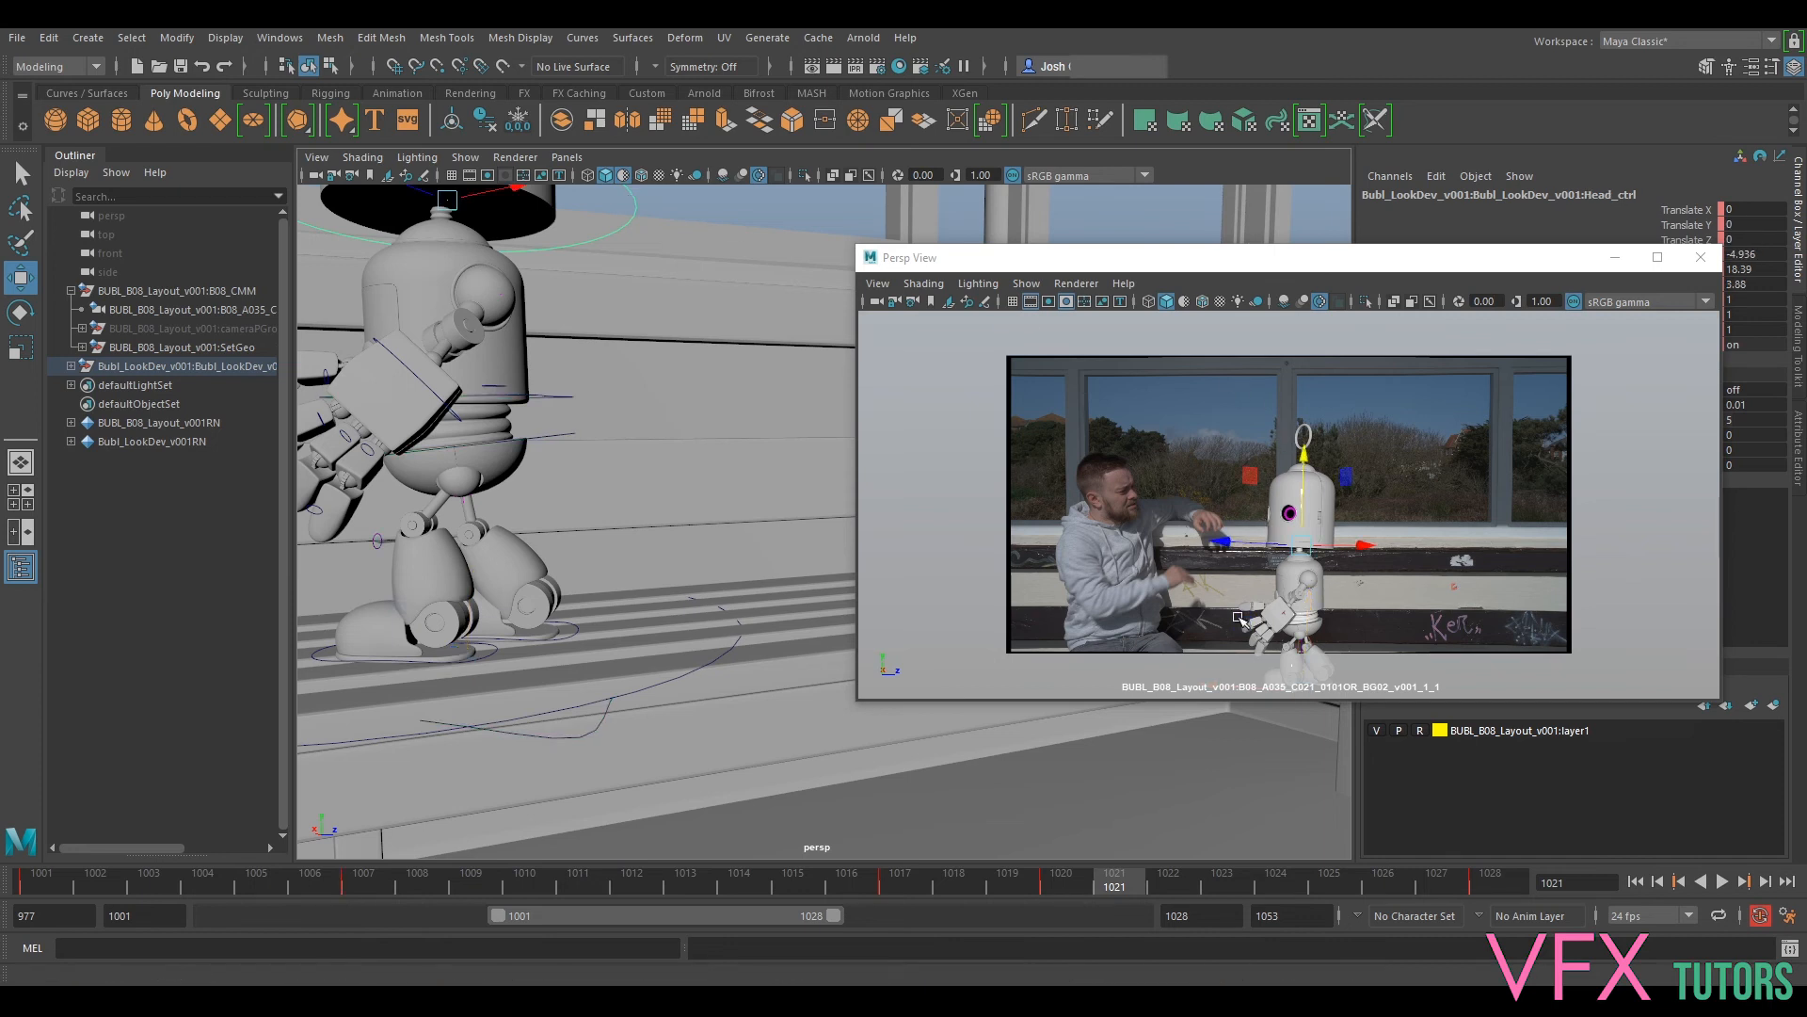
key(alt+comma)
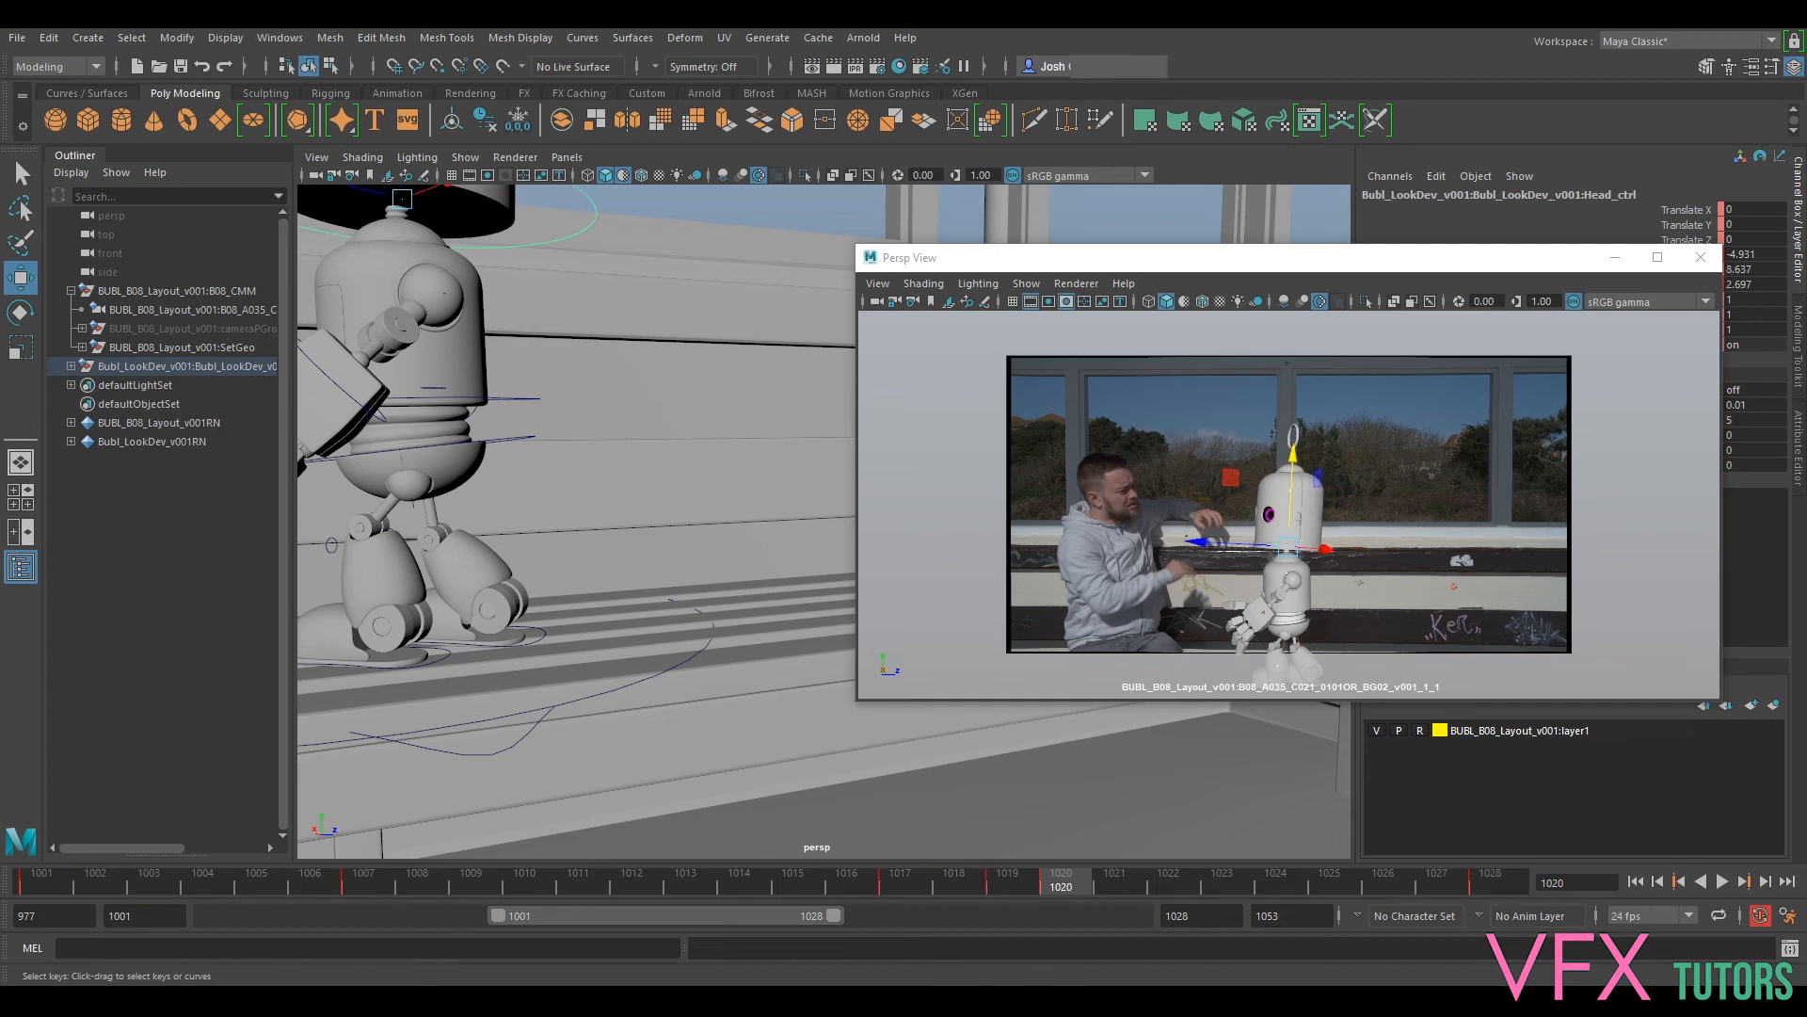
key(Delete)
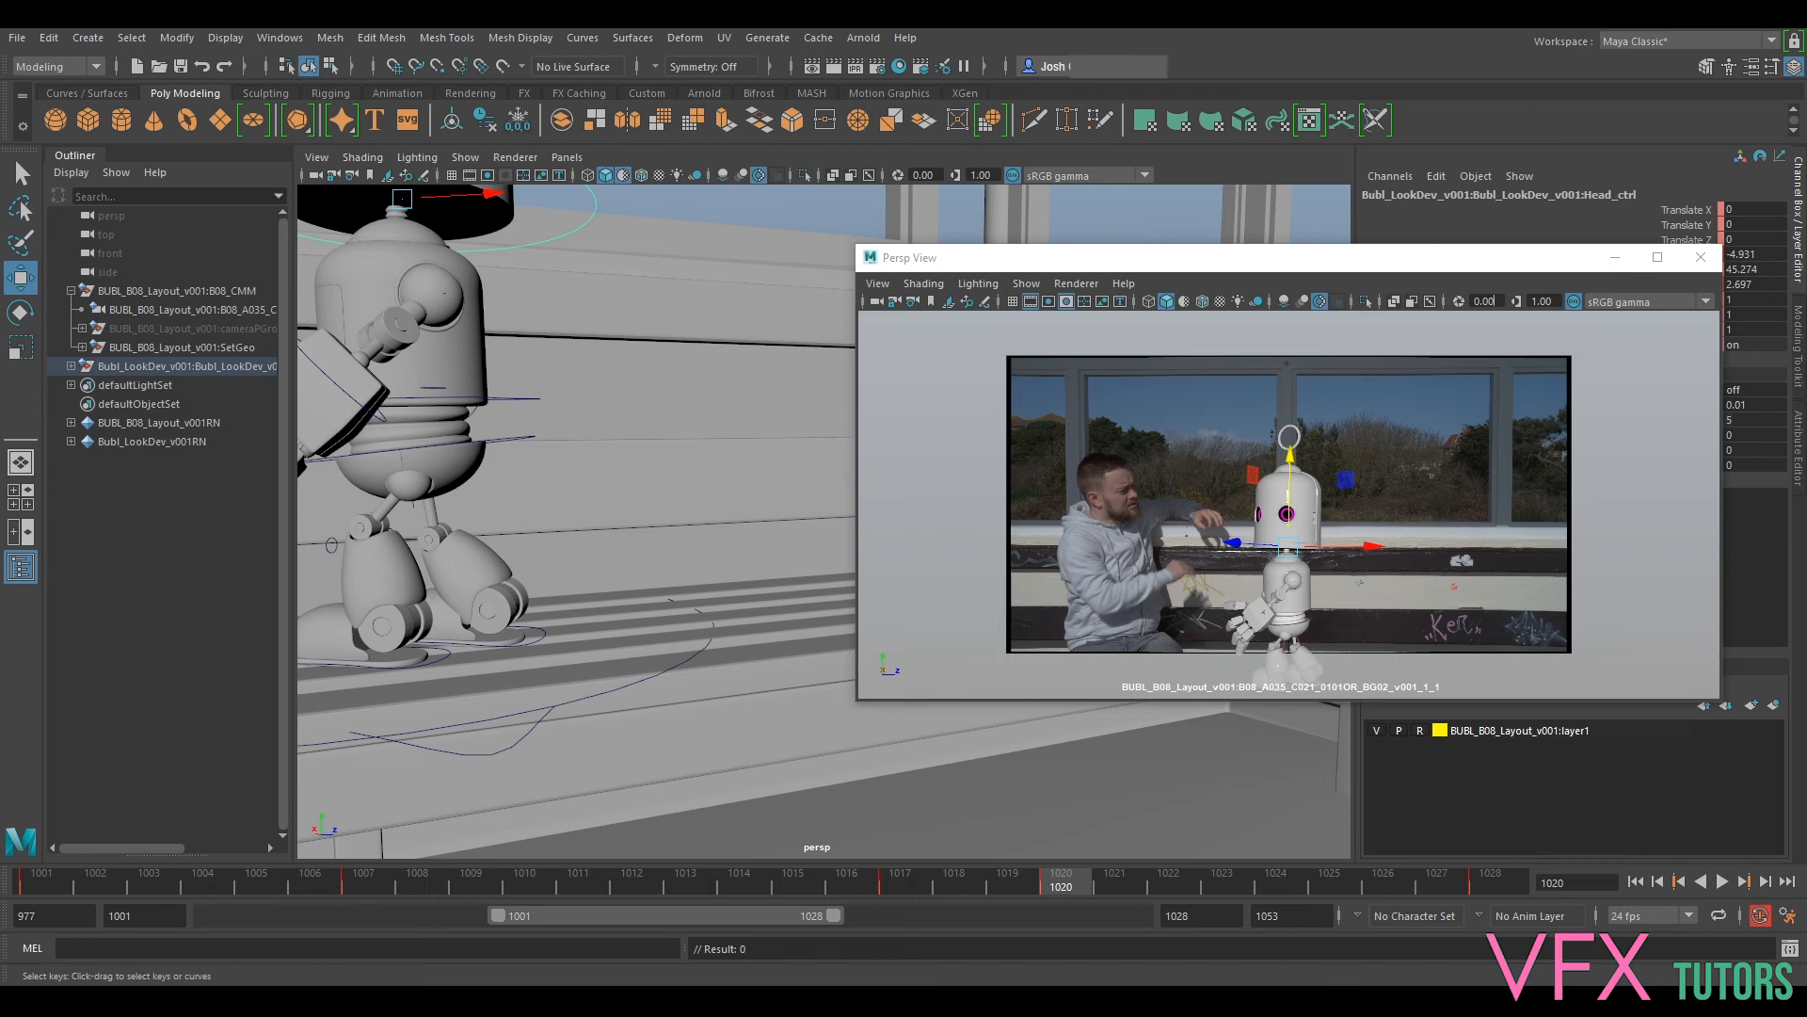
mouse_move(1061, 887)
mouse_down()
mouse_move(713, 856)
mouse_move(907, 907)
mouse_move(1062, 899)
mouse_up()
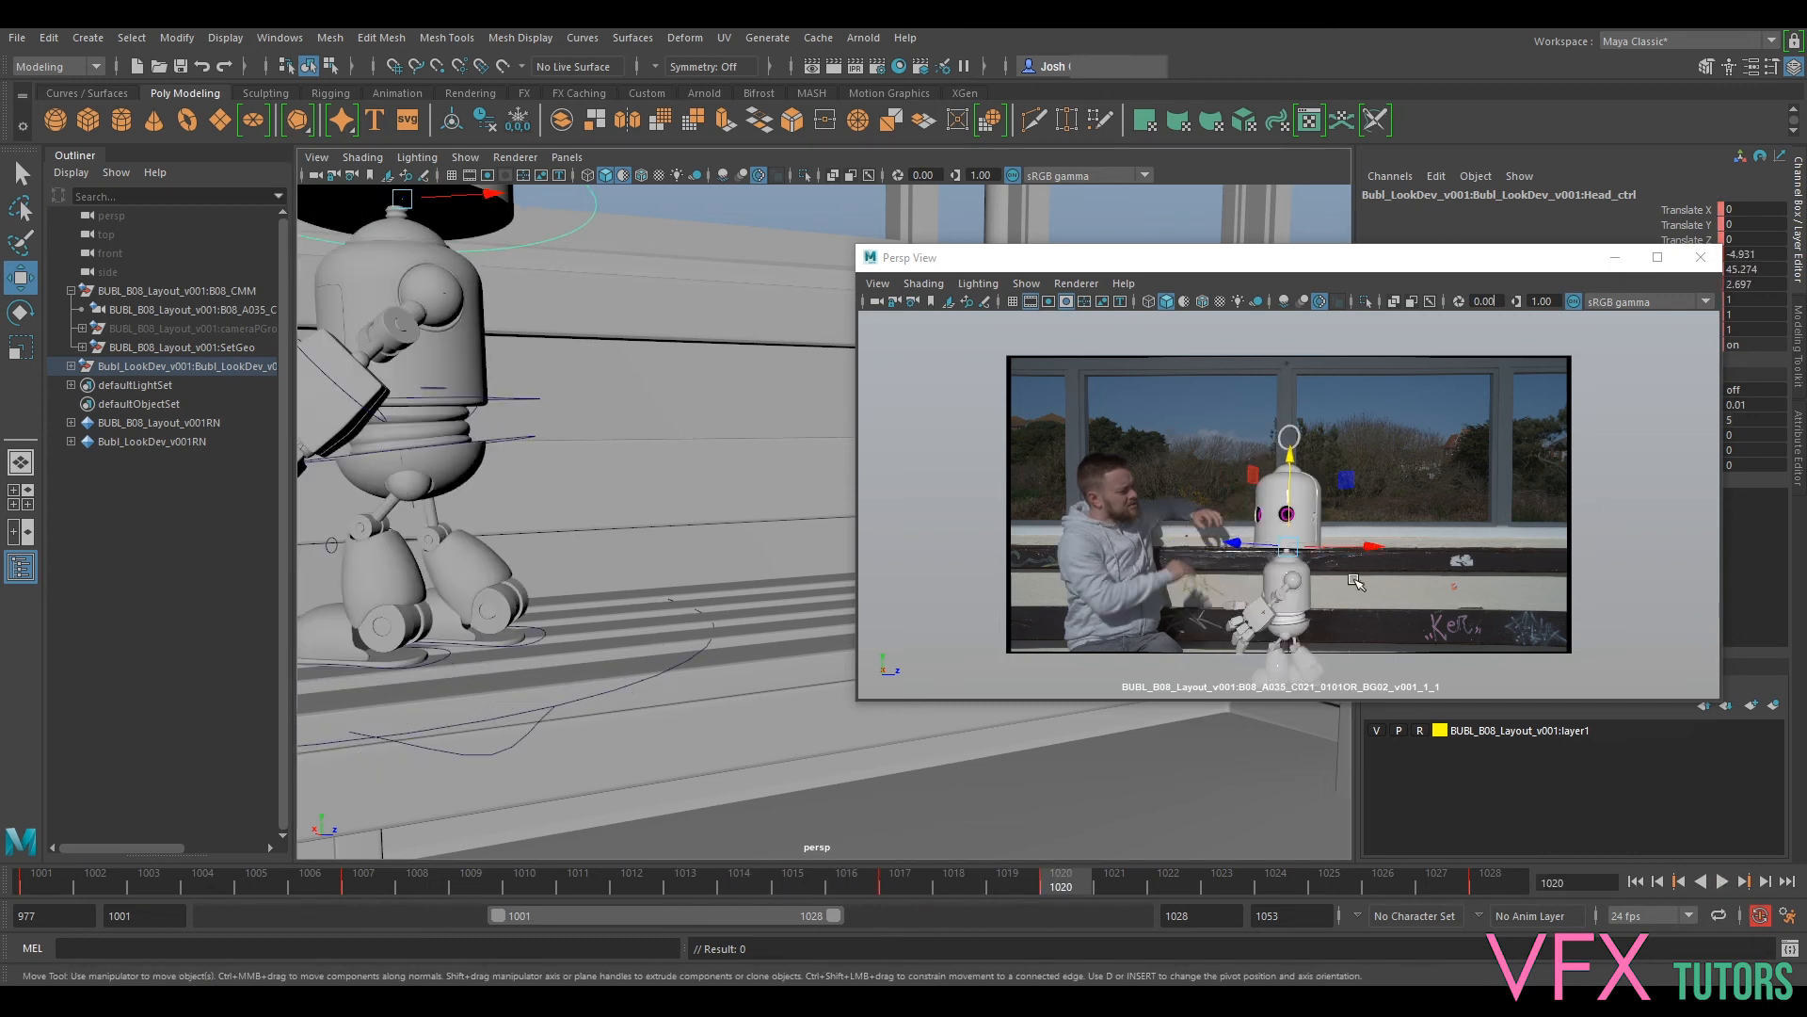
key(e)
drag(1336, 544, 1252, 549)
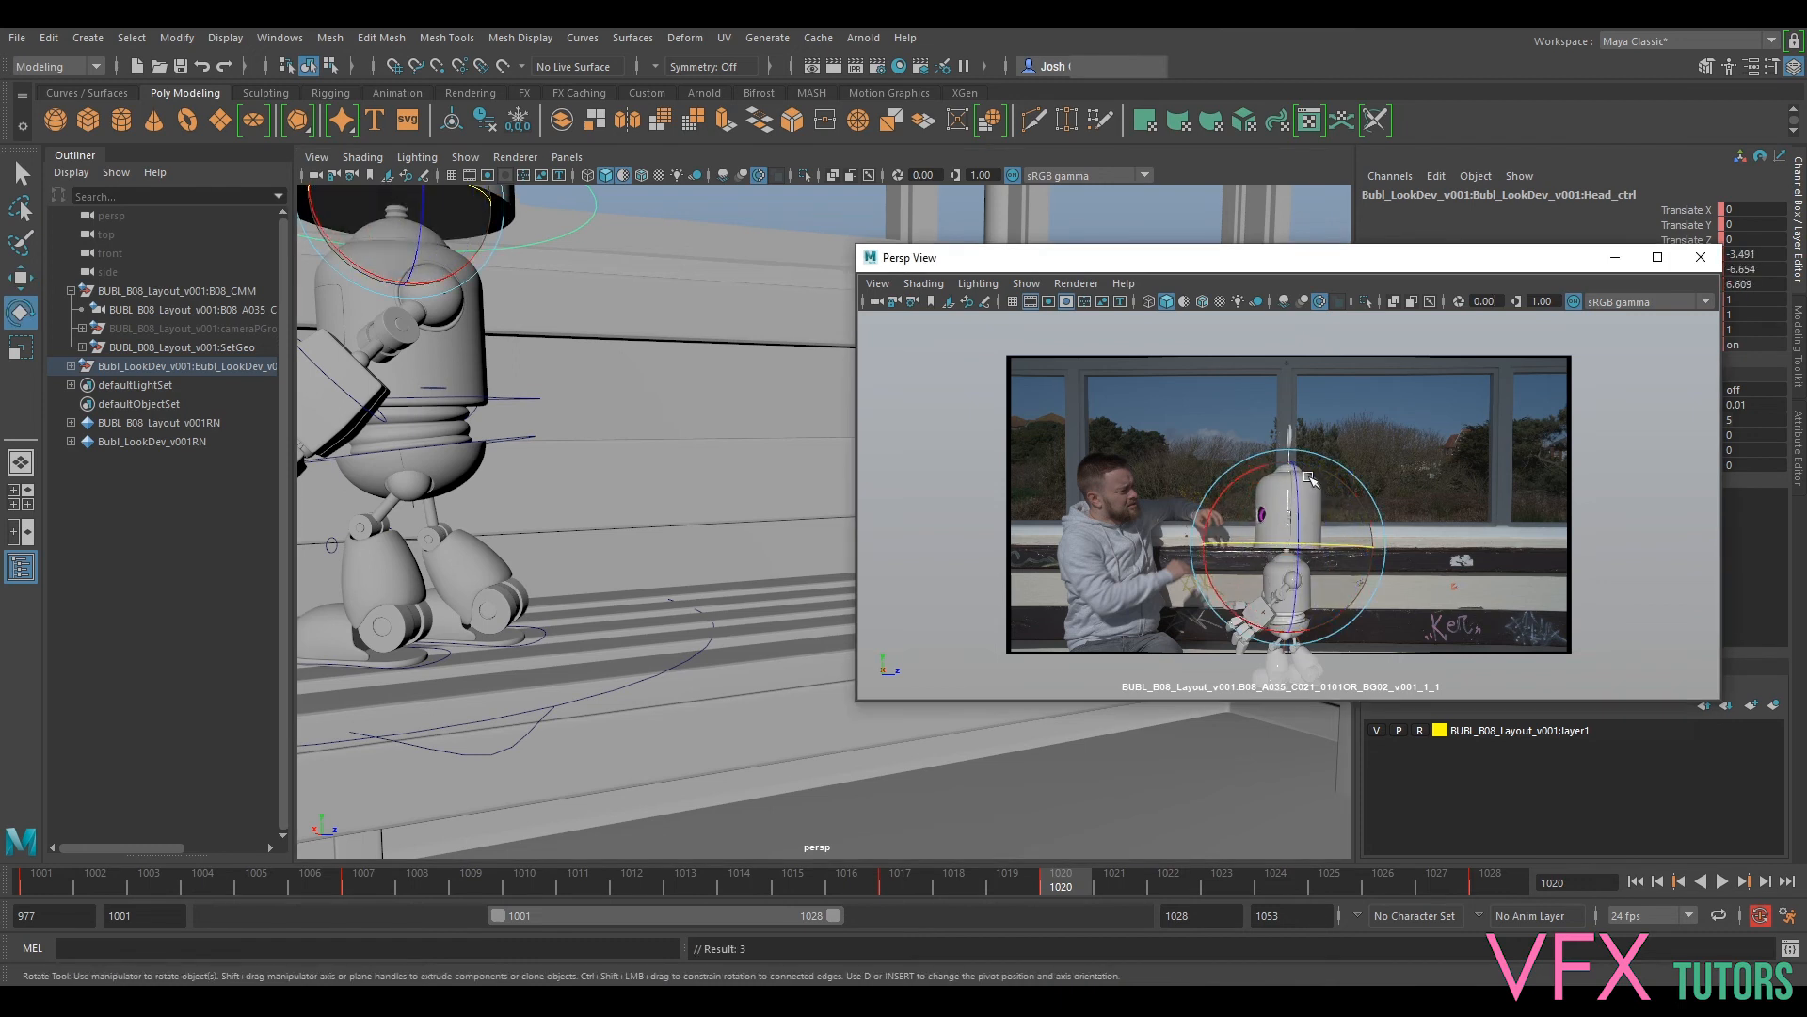
drag(1227, 490, 1236, 490)
Step: Turn and tilt Head_ctrl at frame 1017 to about Rotate X -18.4, Y 38.5, Z -1.2 and check the motion through frame 1028
drag(1068, 876, 897, 880)
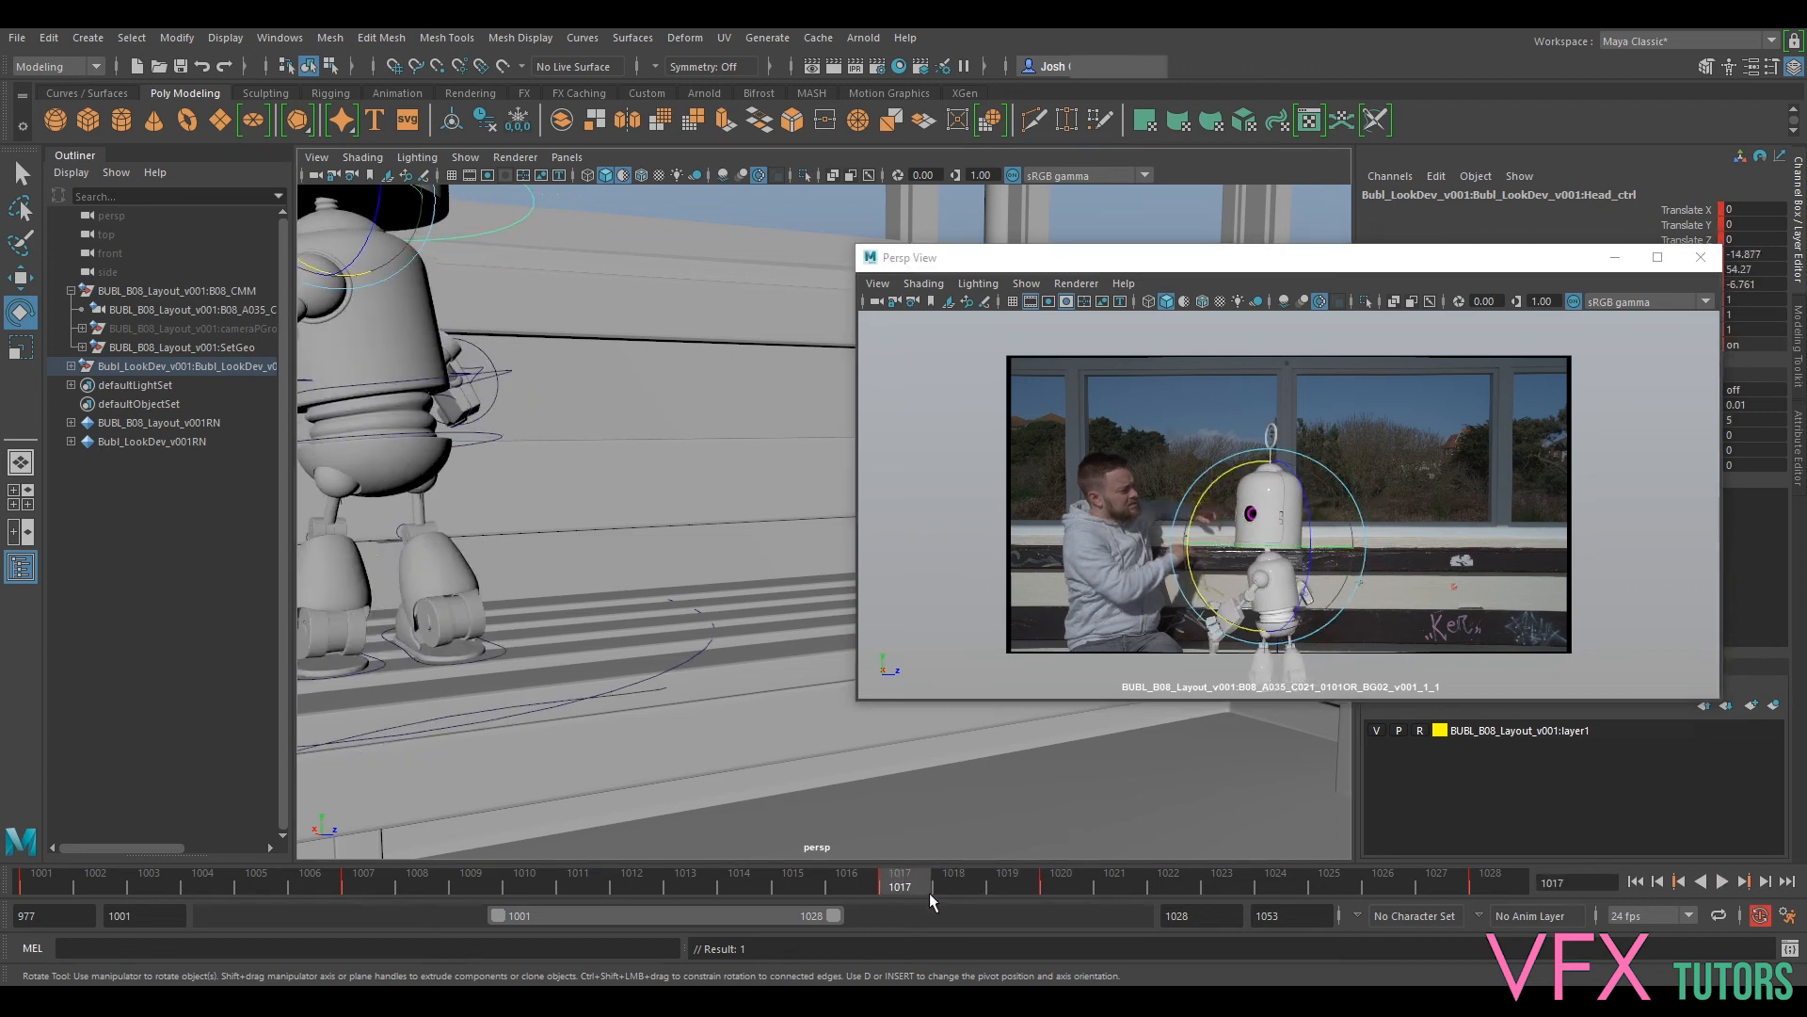
drag(1219, 548, 1229, 538)
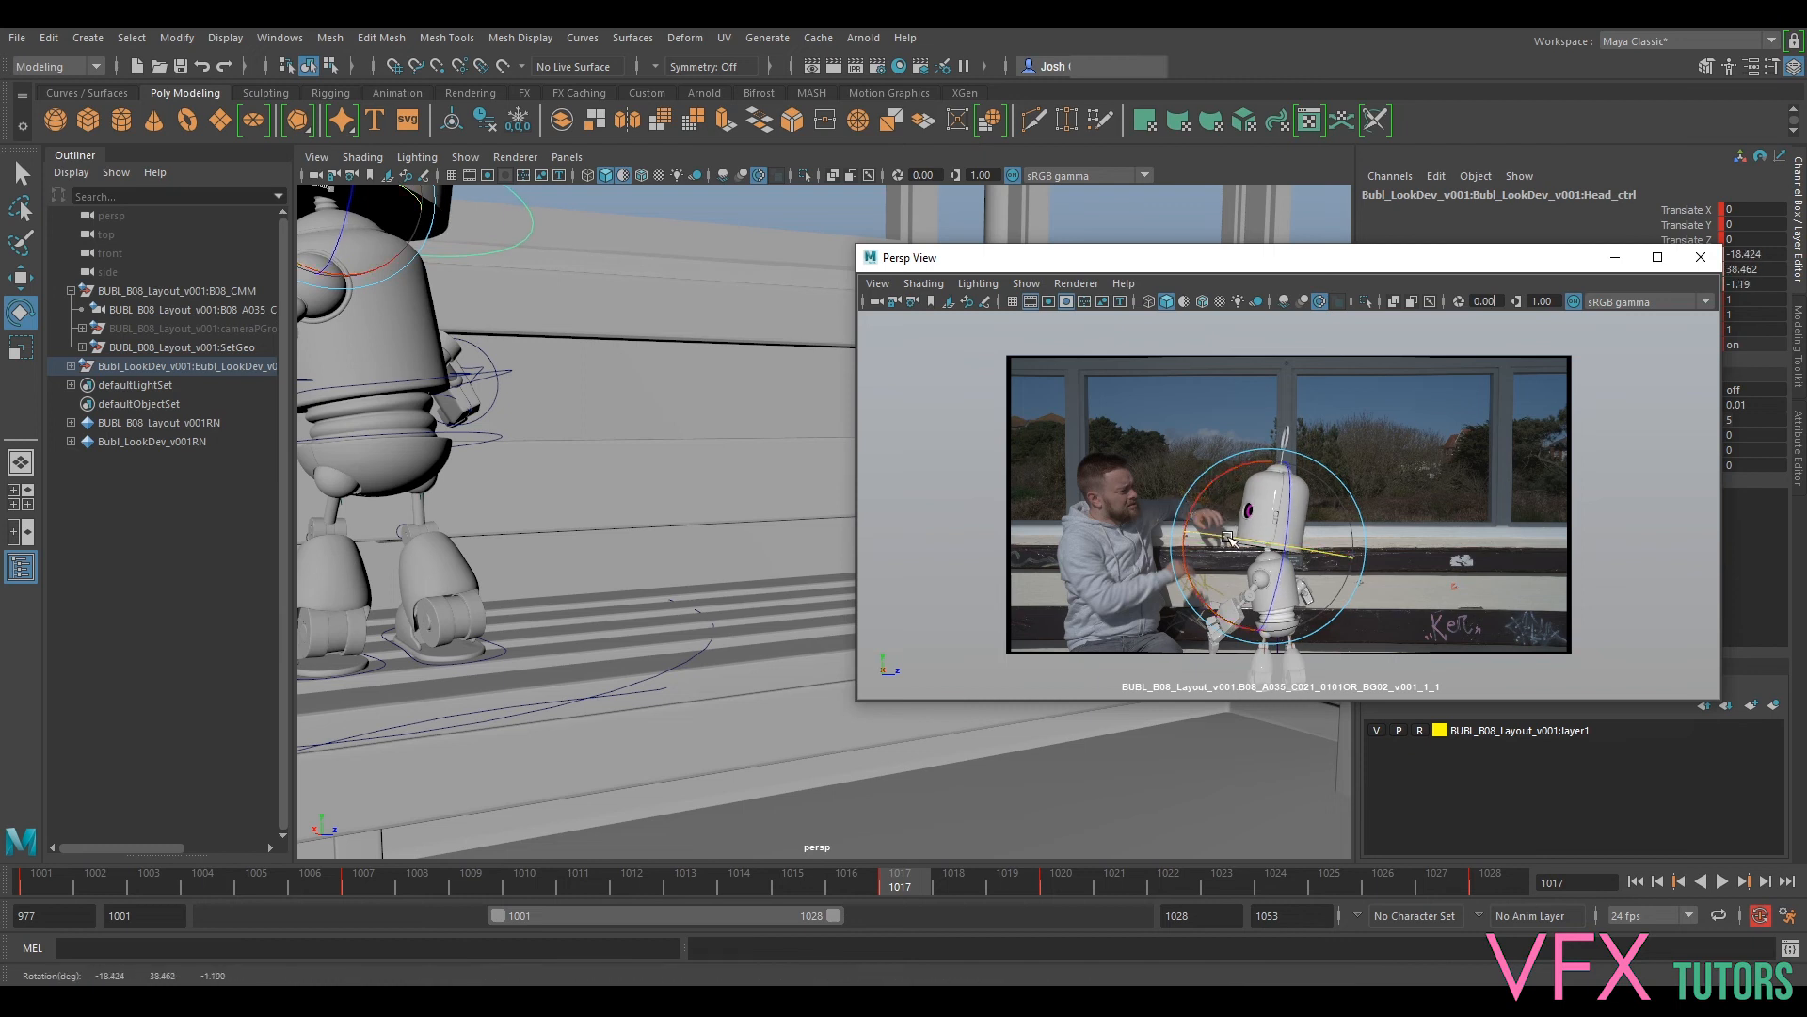
drag(917, 884, 1557, 914)
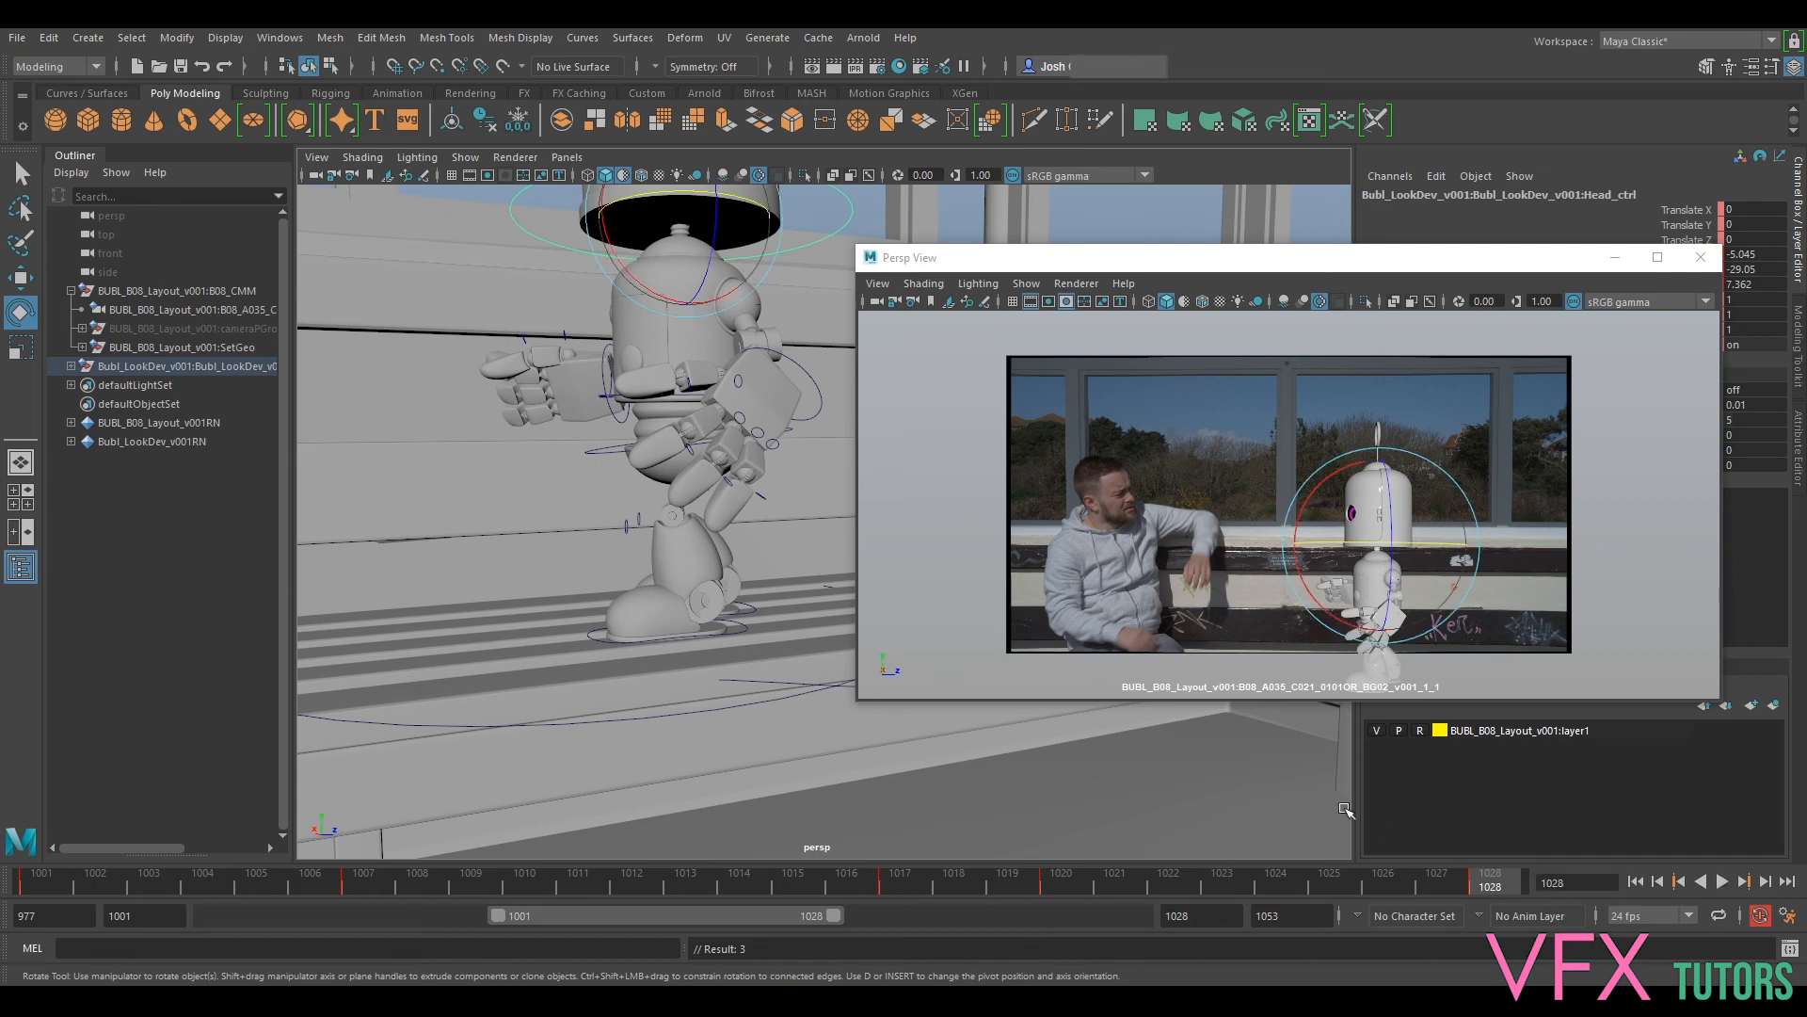
Step: Play back the turn without controls selected, then examine the robot from the front and Root_ctrl's motion through frame 1028
click(118, 237)
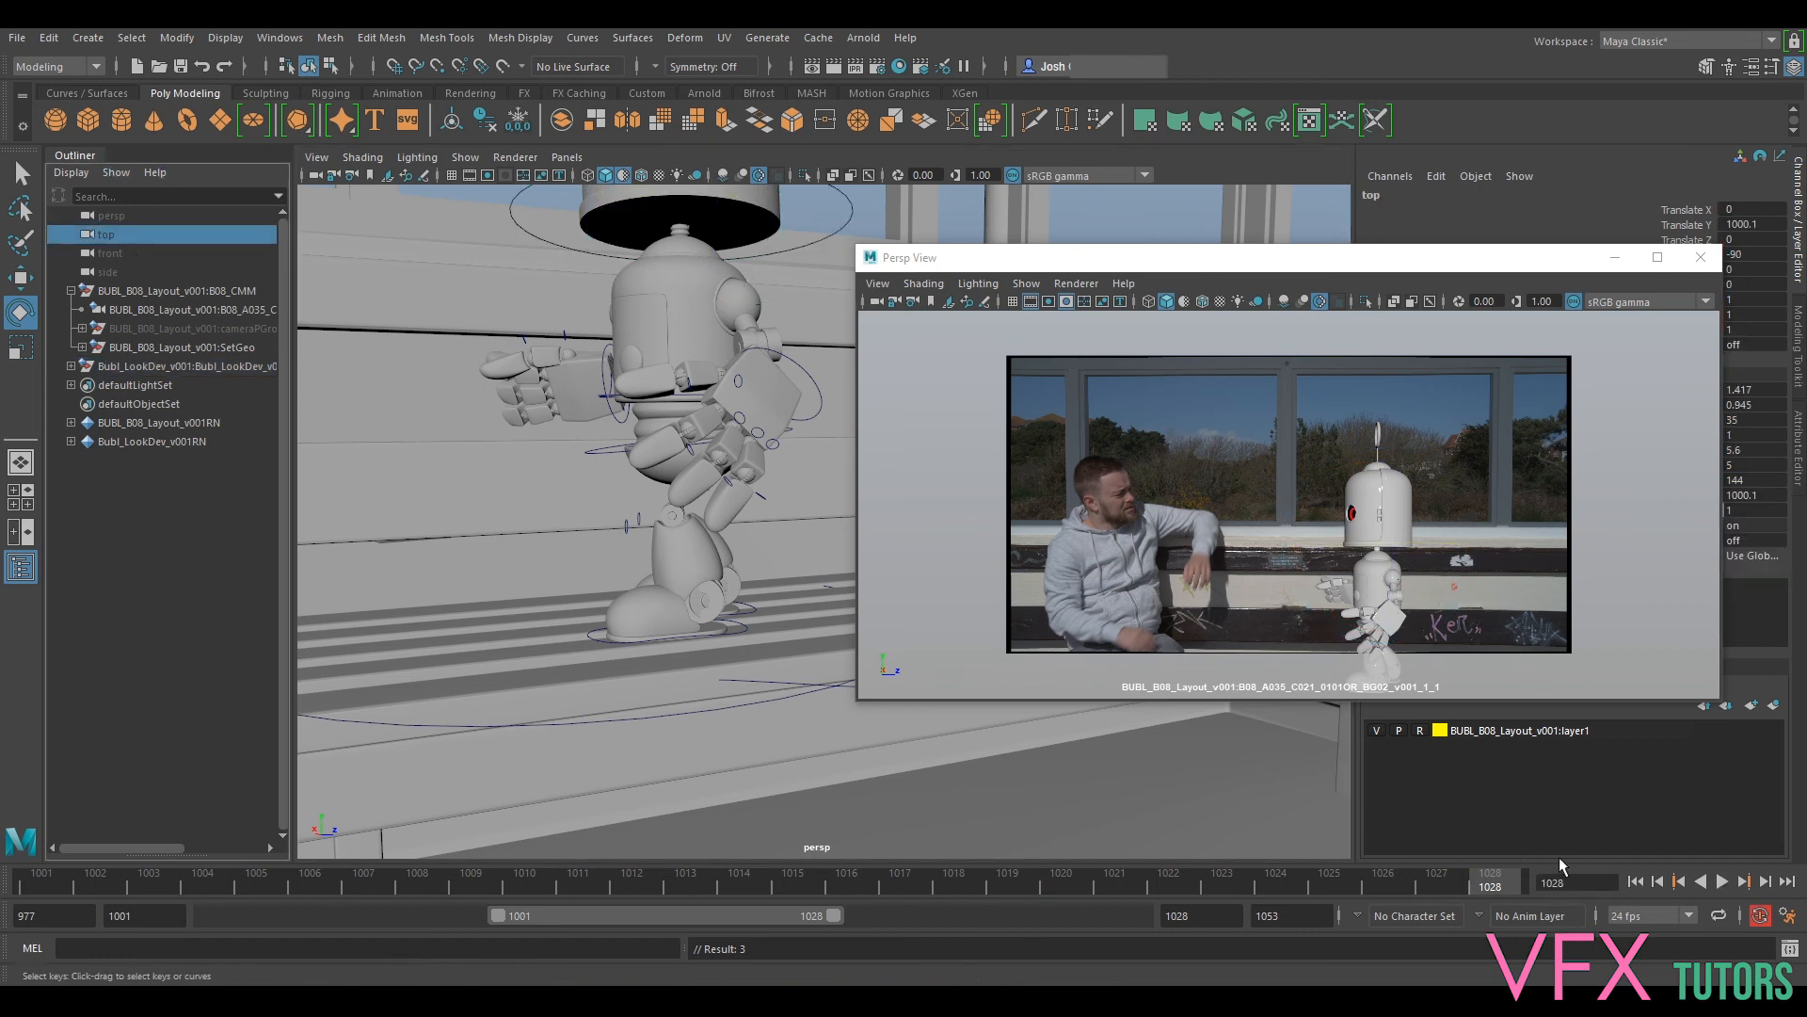
click(1723, 882)
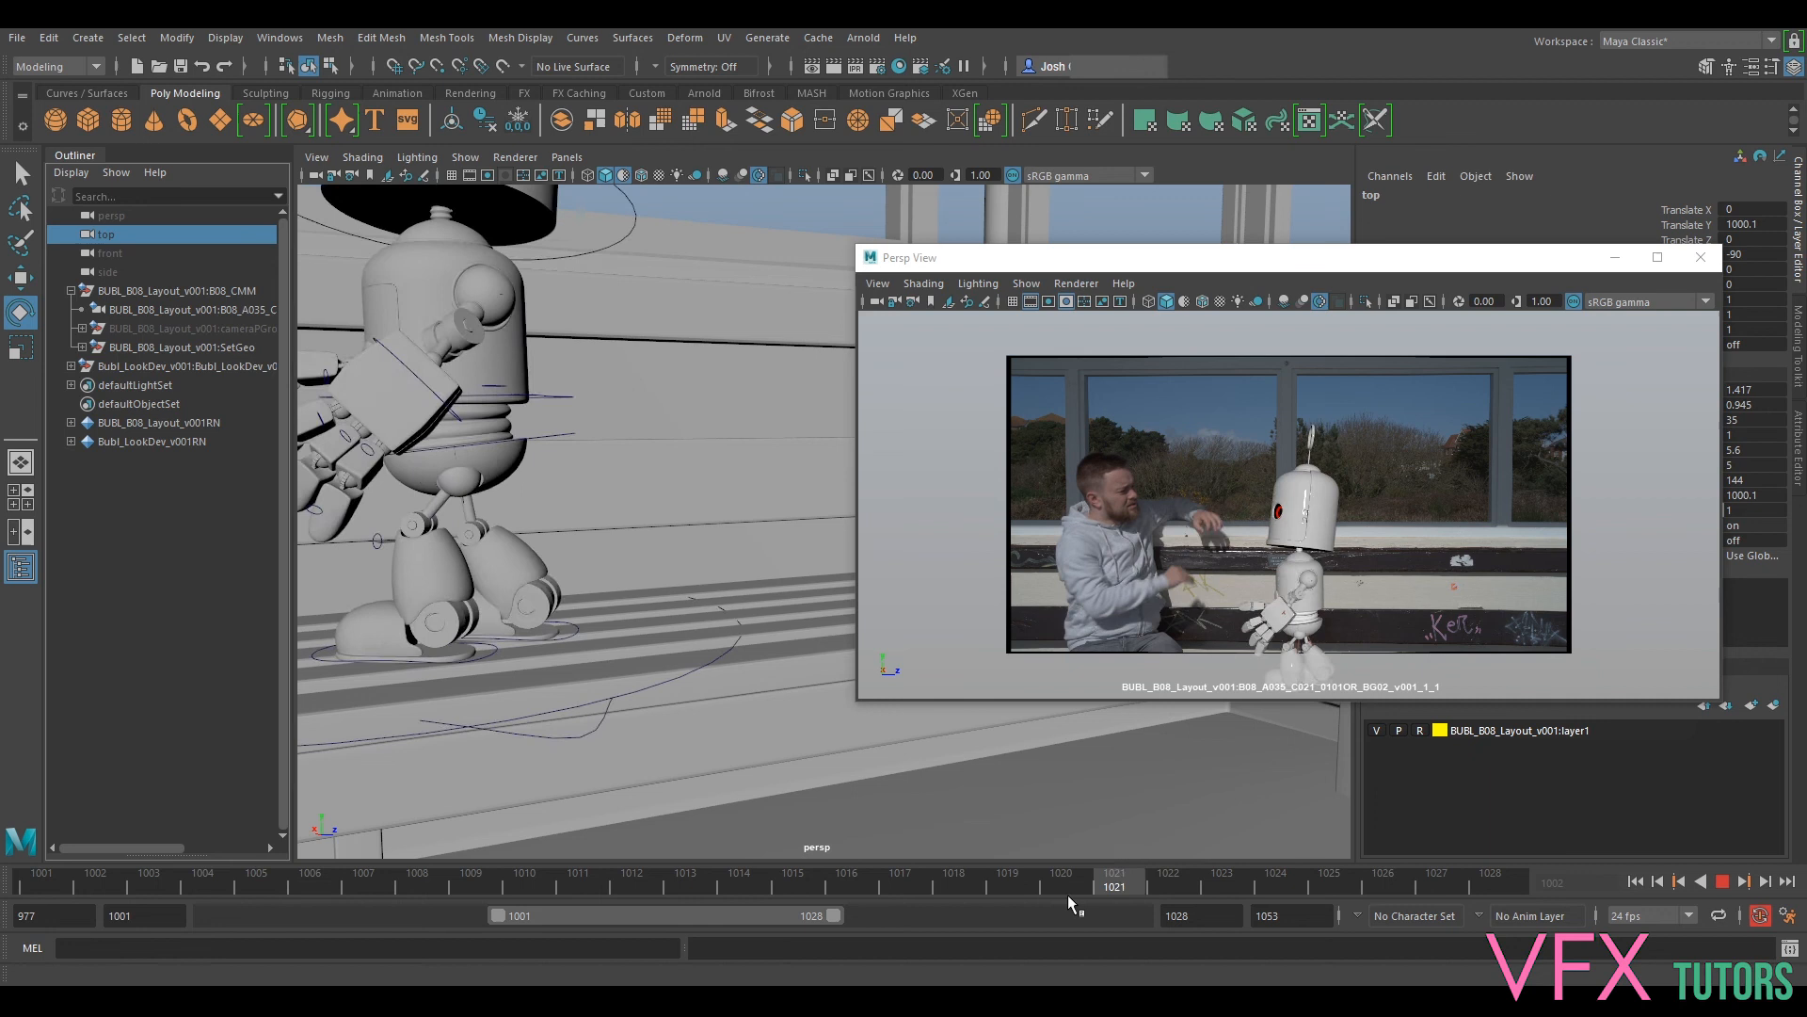
click(1161, 896)
alt+drag(673, 623, 920, 875)
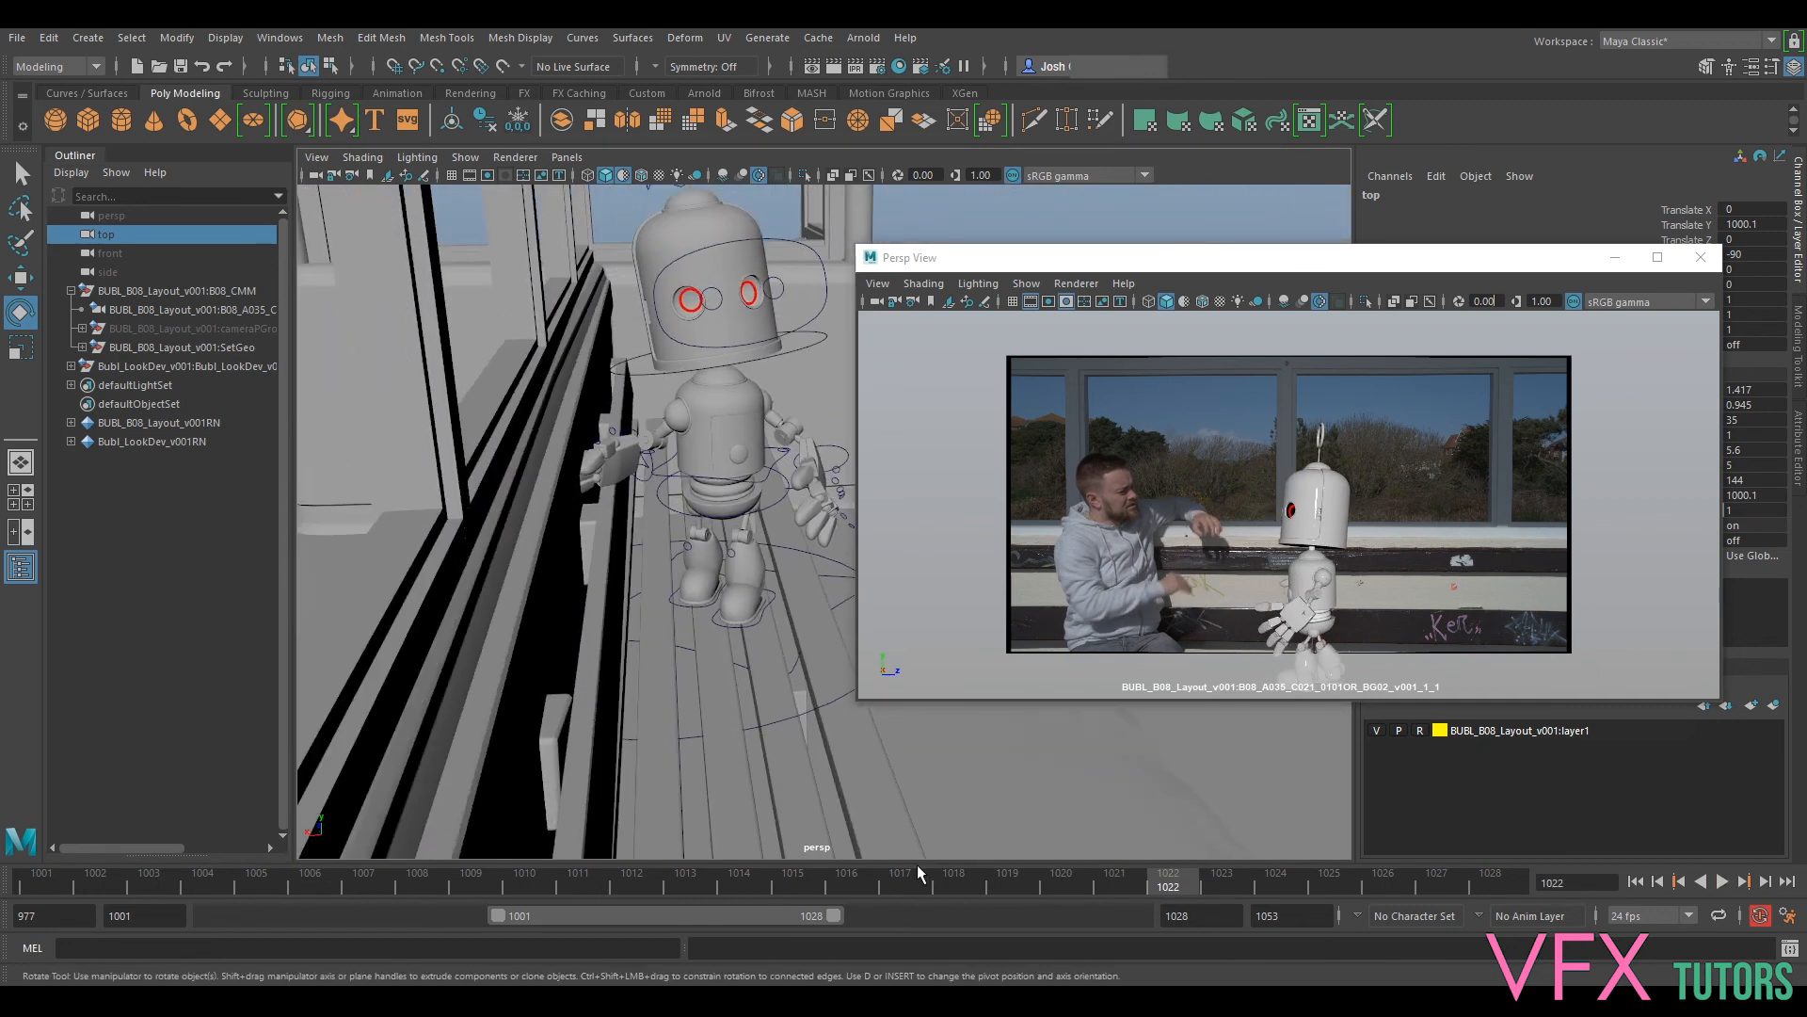
alt+drag(930, 800, 922, 796)
drag(1167, 886, 1372, 908)
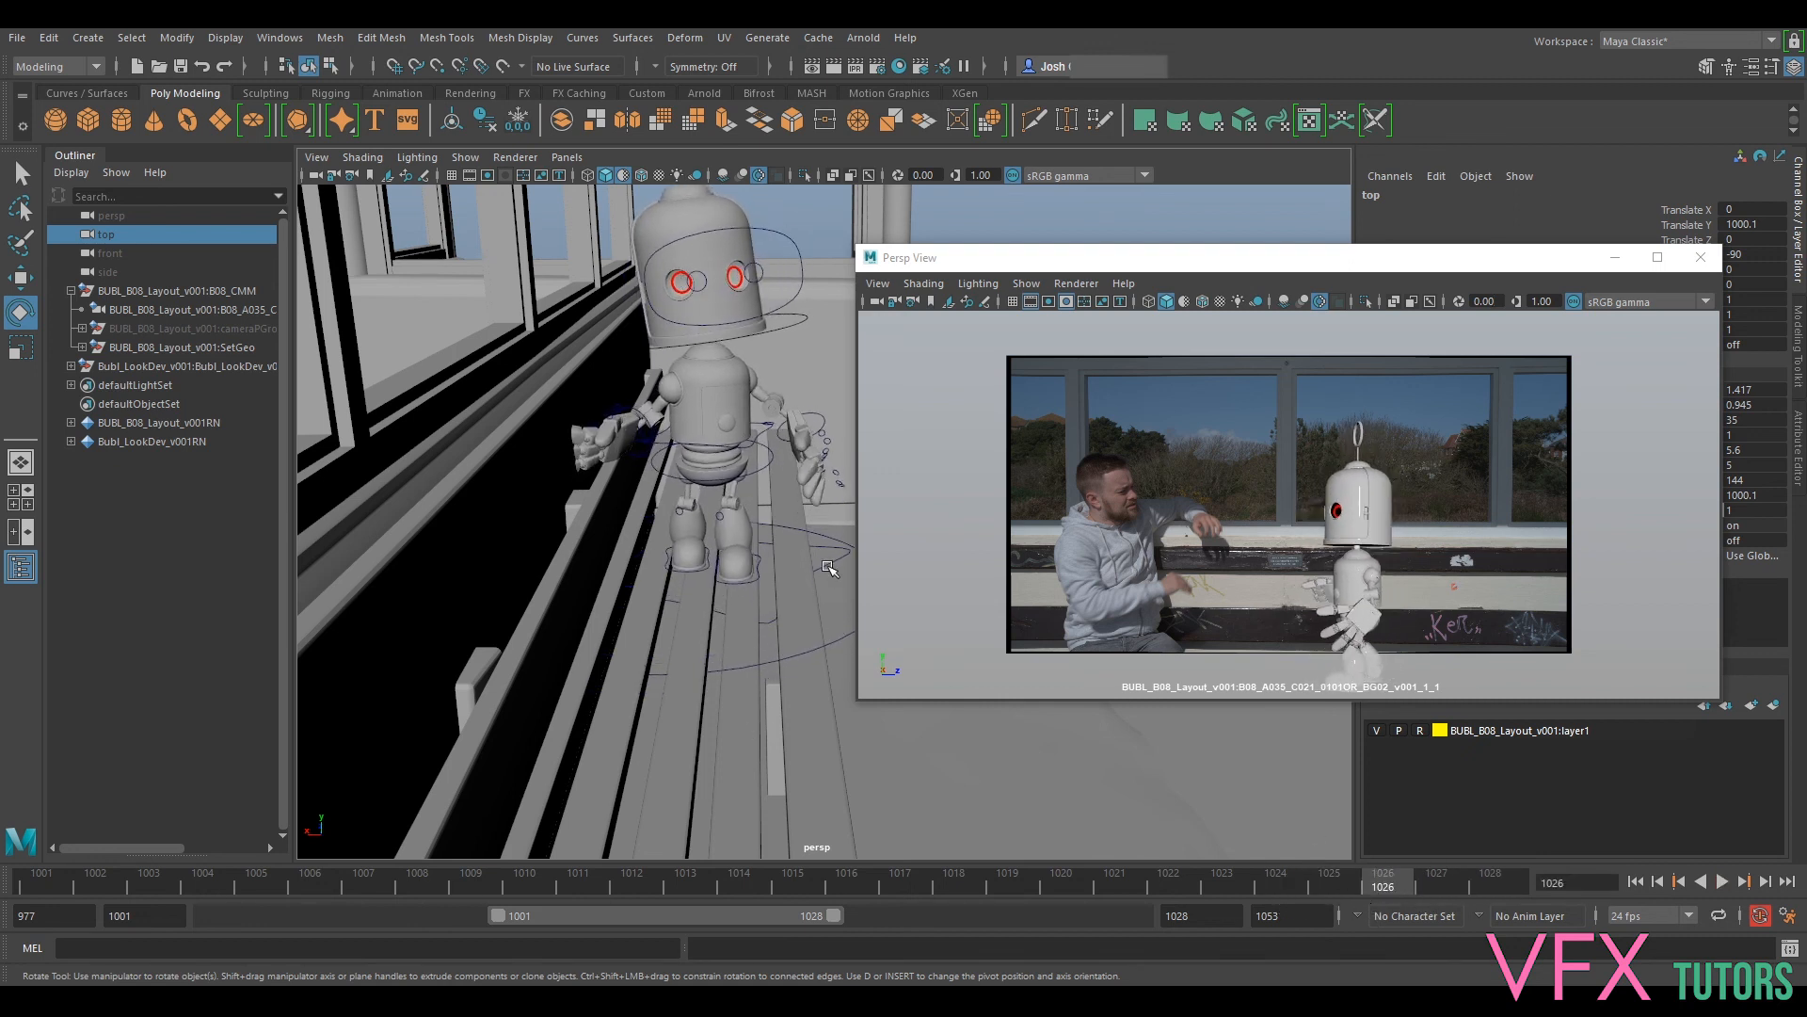
click(831, 562)
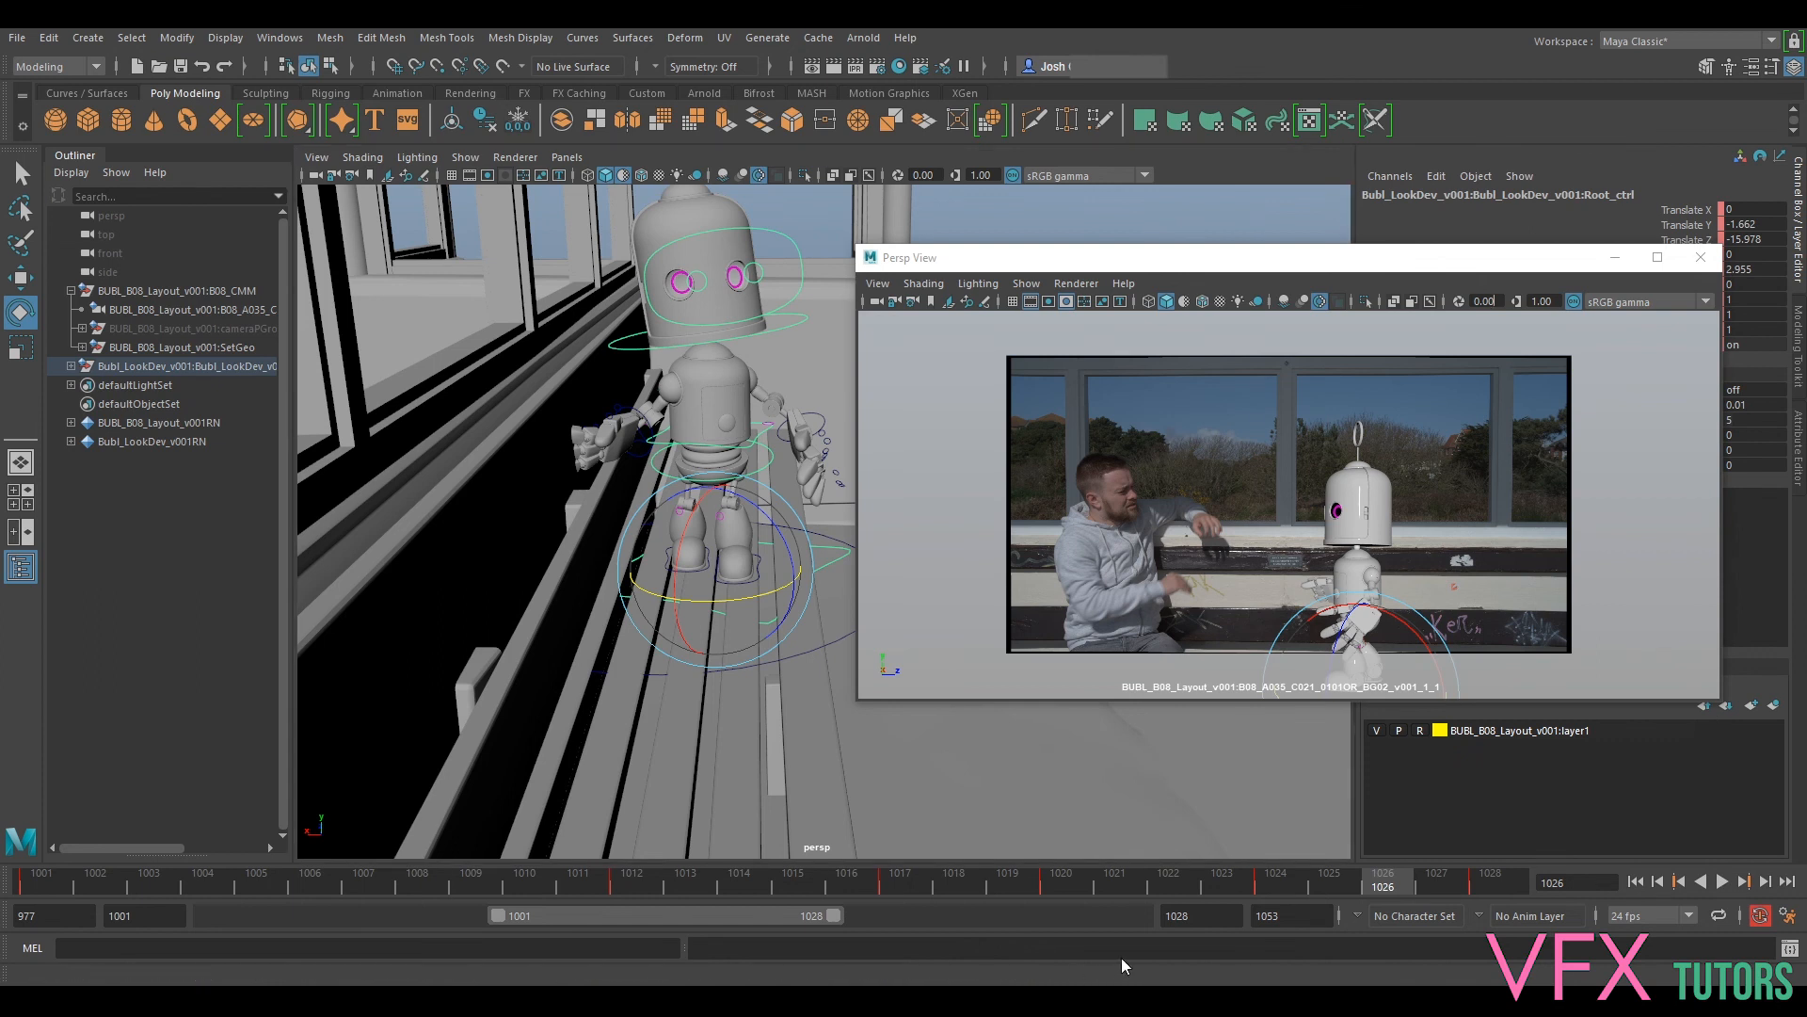
key(comma)
key(period)
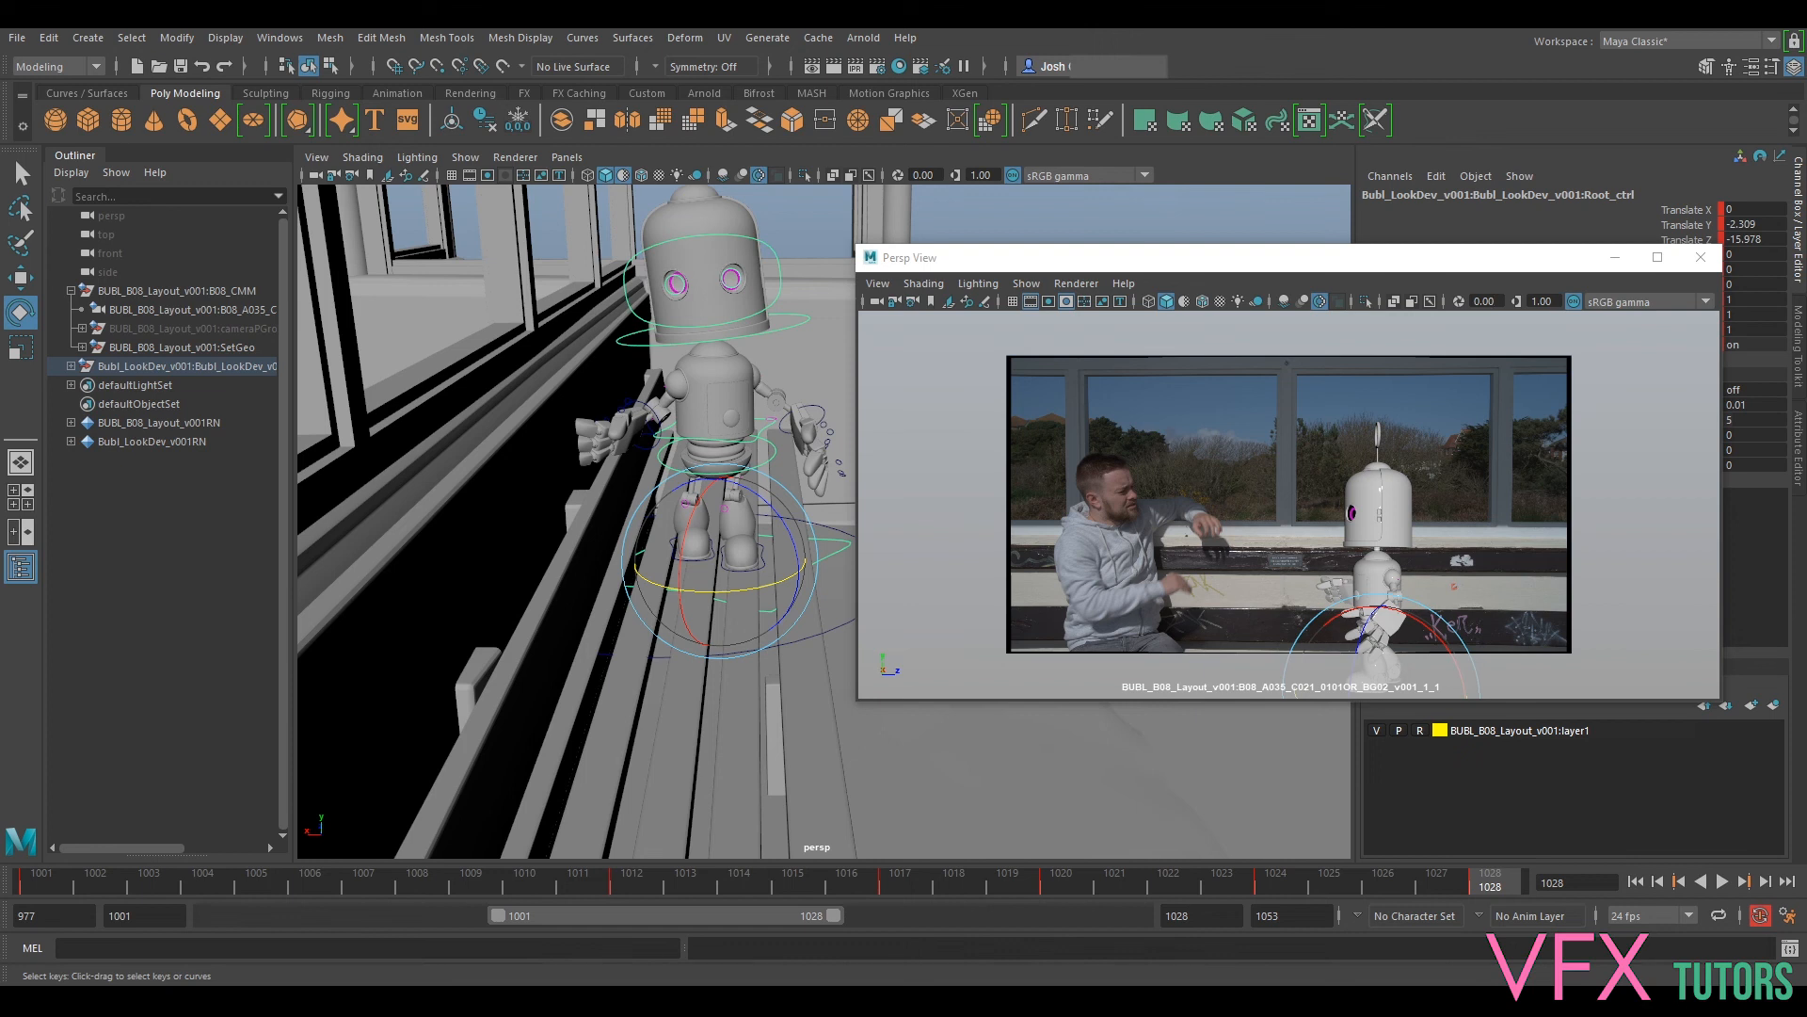
drag(1490, 877, 1436, 881)
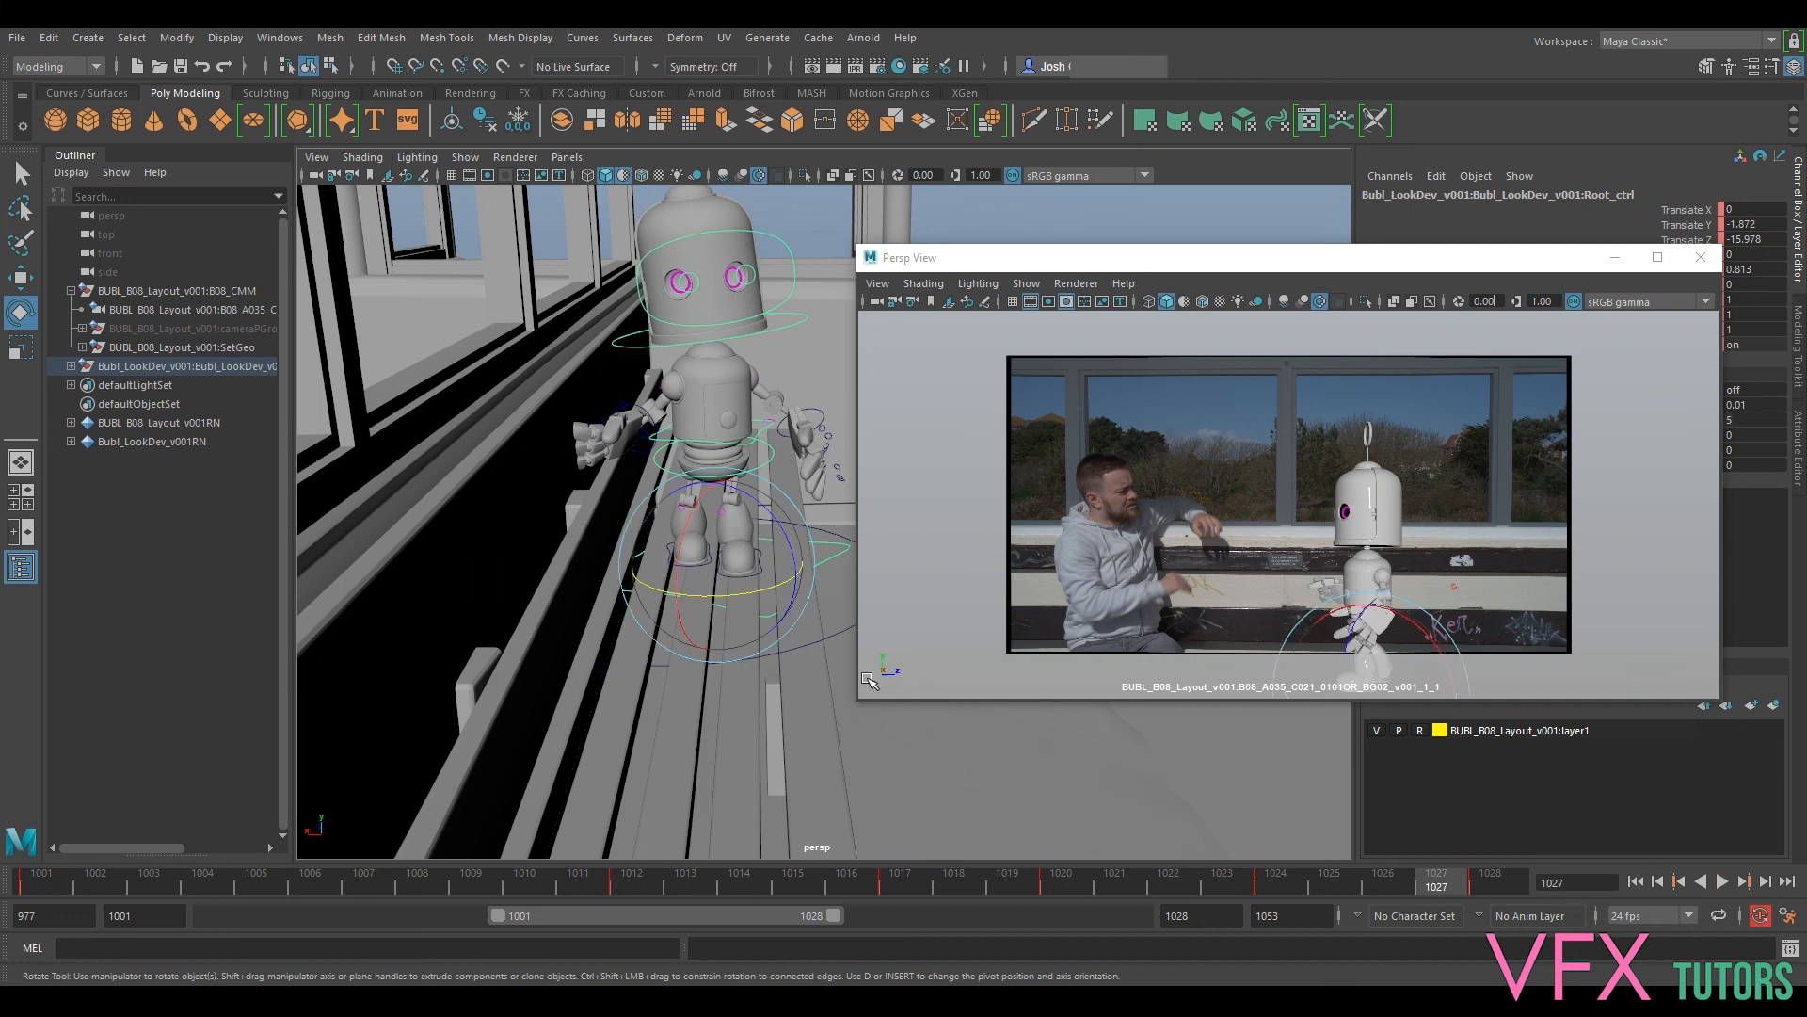
Step: Apply clamped tangents to Main_ctrl around frame 1027 and play back its motion
click(842, 641)
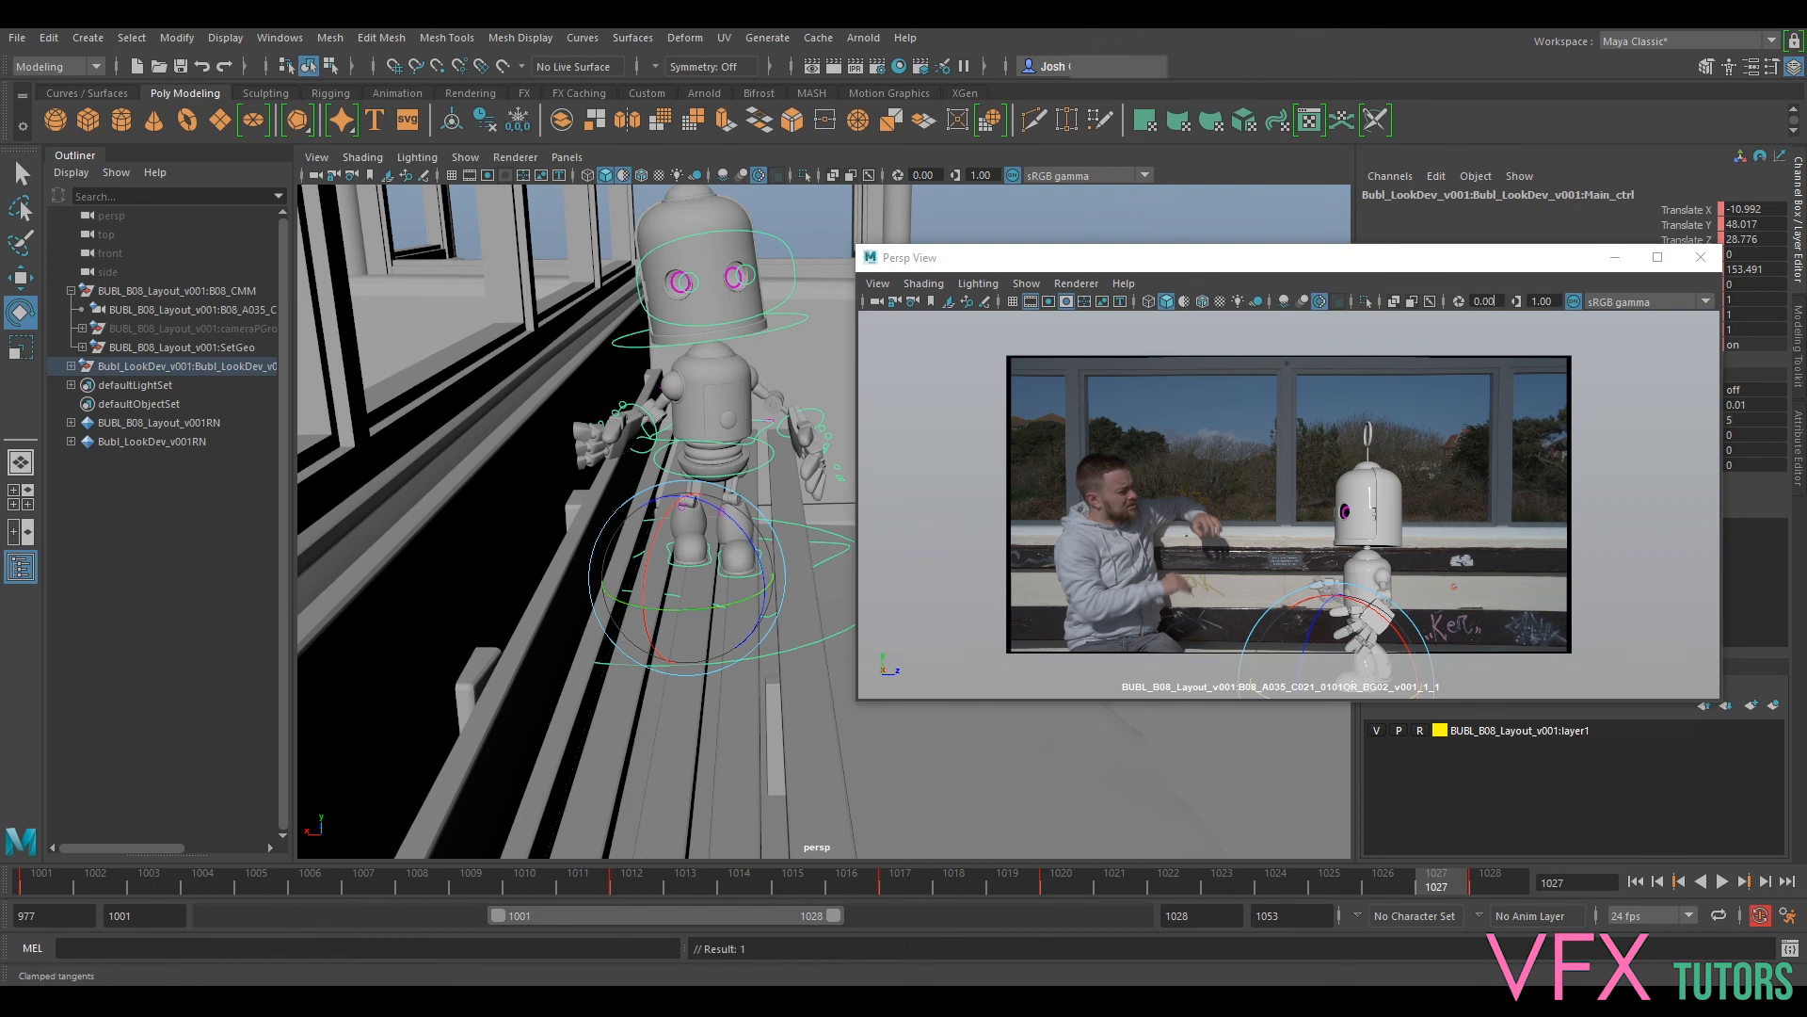
drag(1440, 890, 1191, 917)
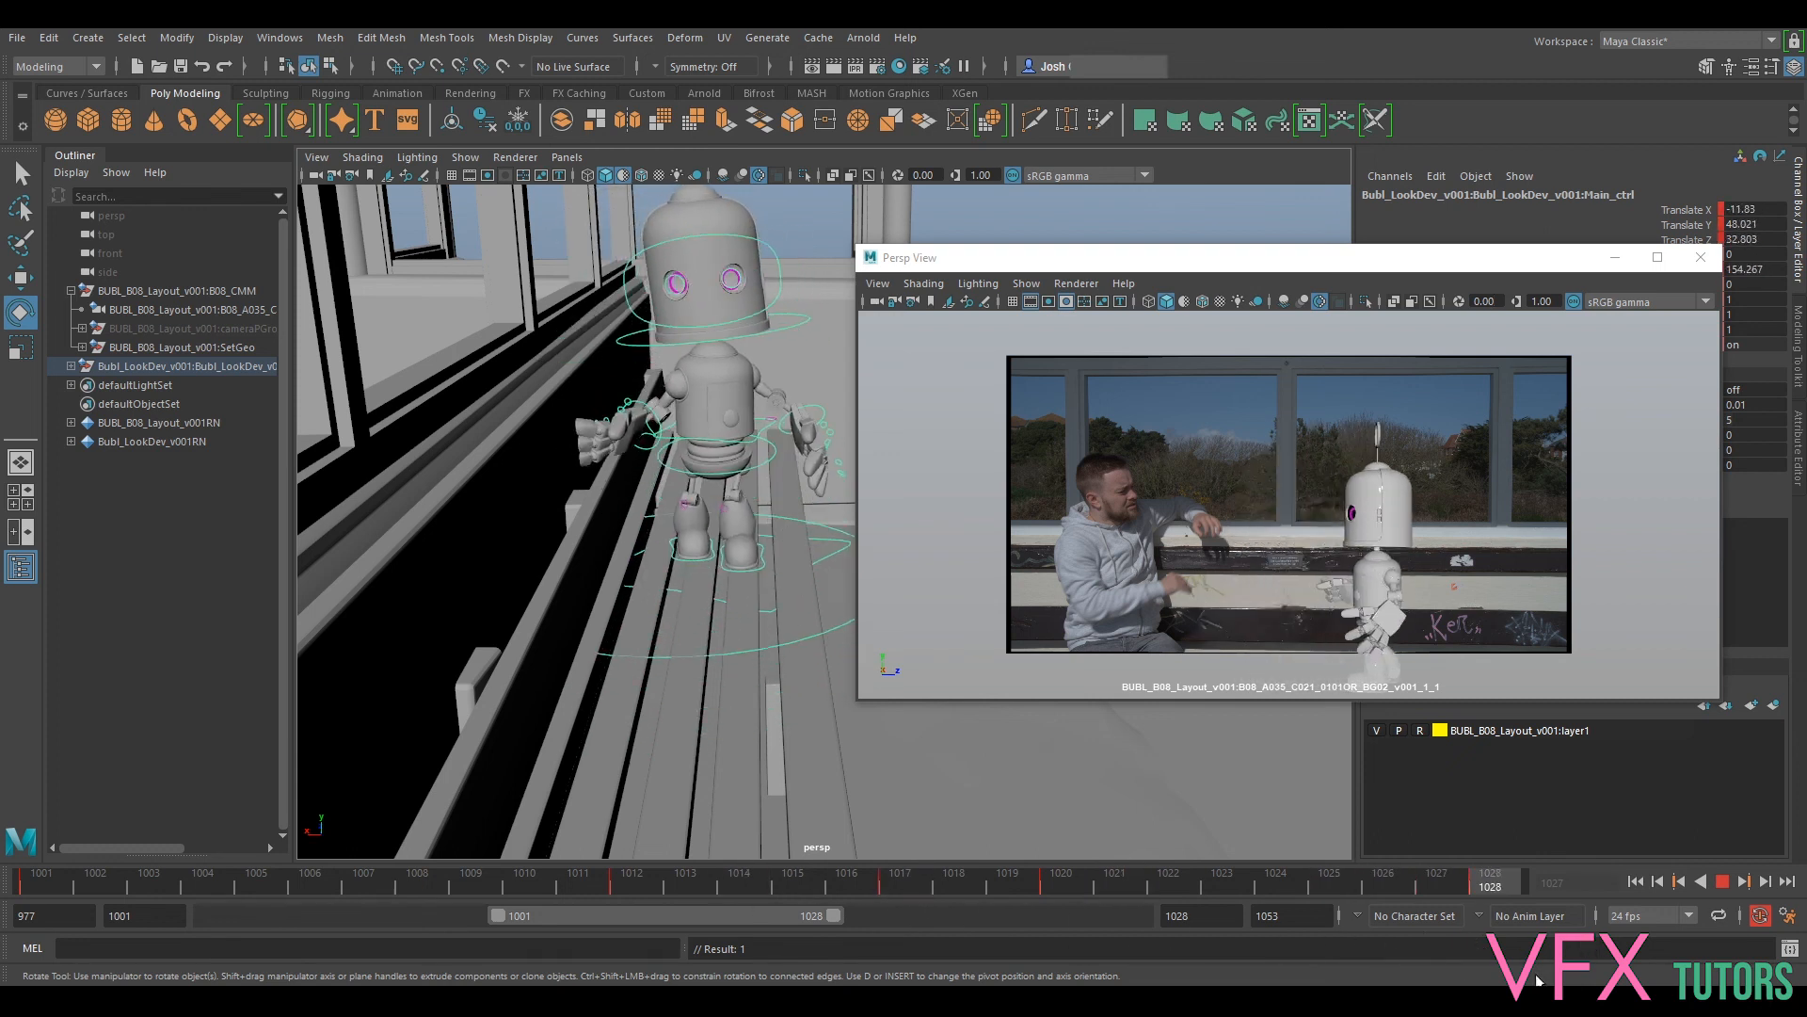
click(665, 893)
middle_click(1315, 480)
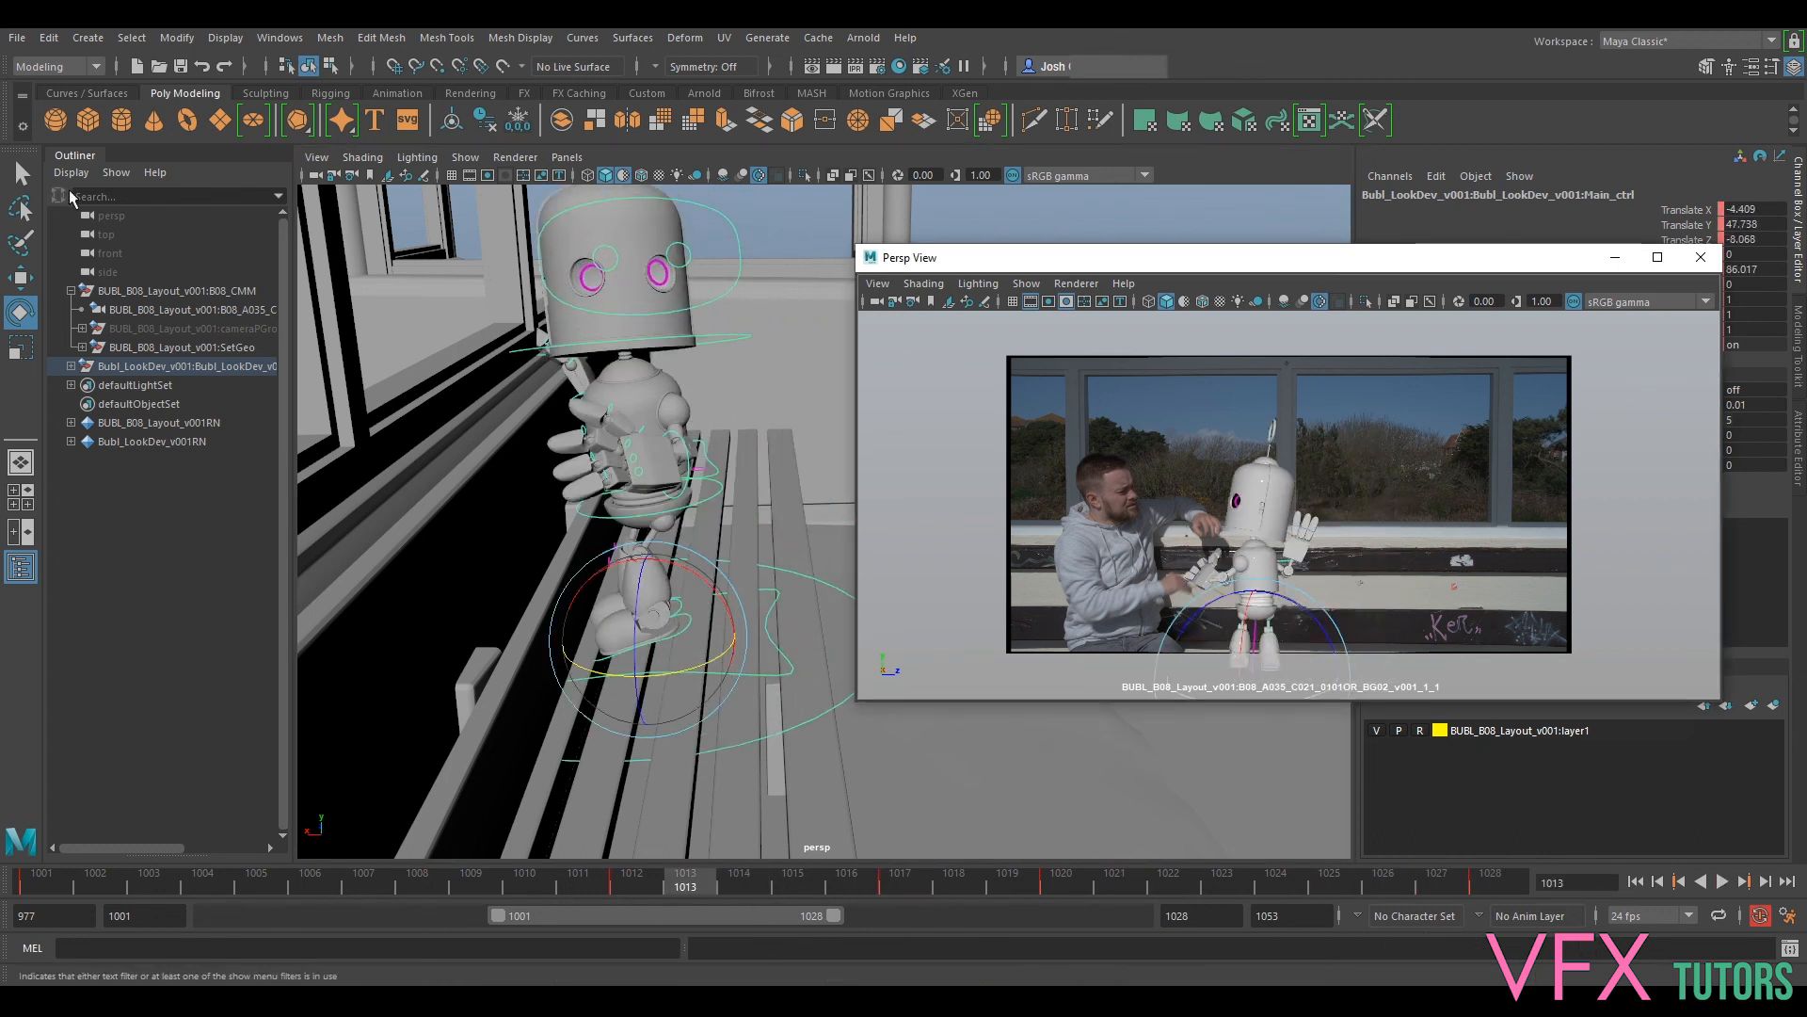
Step: Review the playback with controls deselected, then rotate Head_ctrl at frame 1022 to a Rotate Y of about -16
click(121, 231)
click(1701, 881)
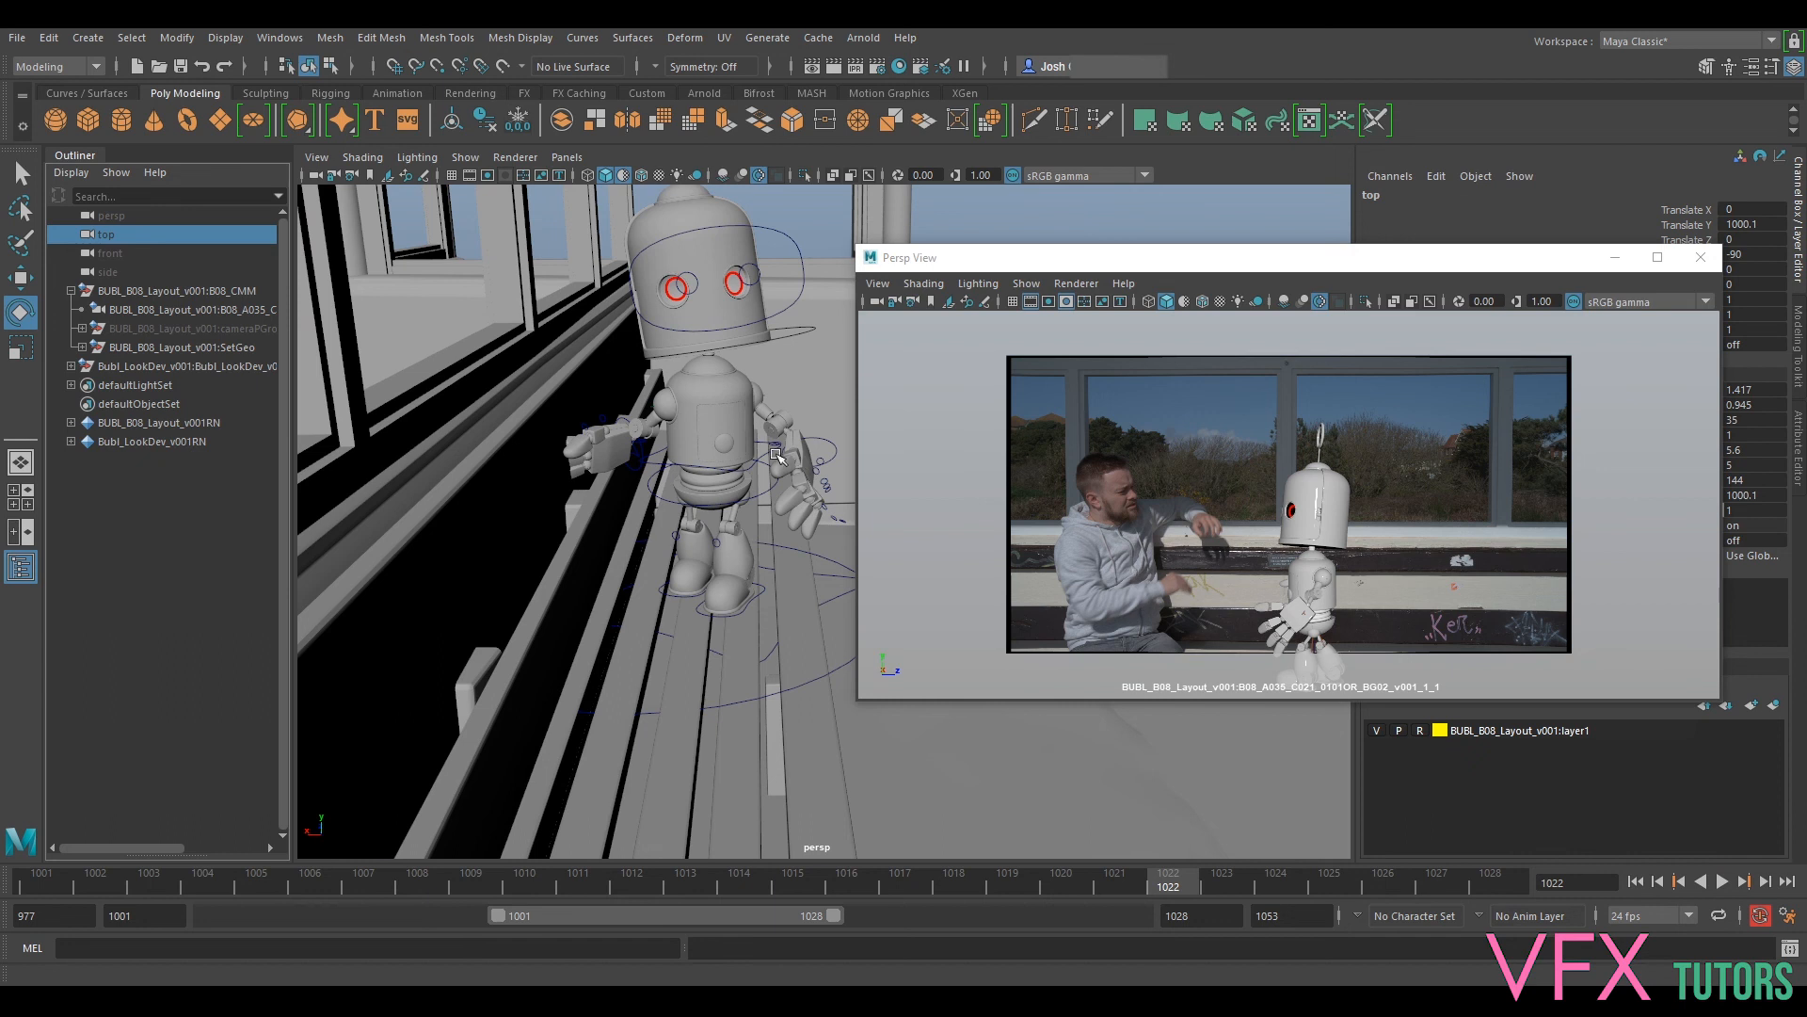
click(802, 330)
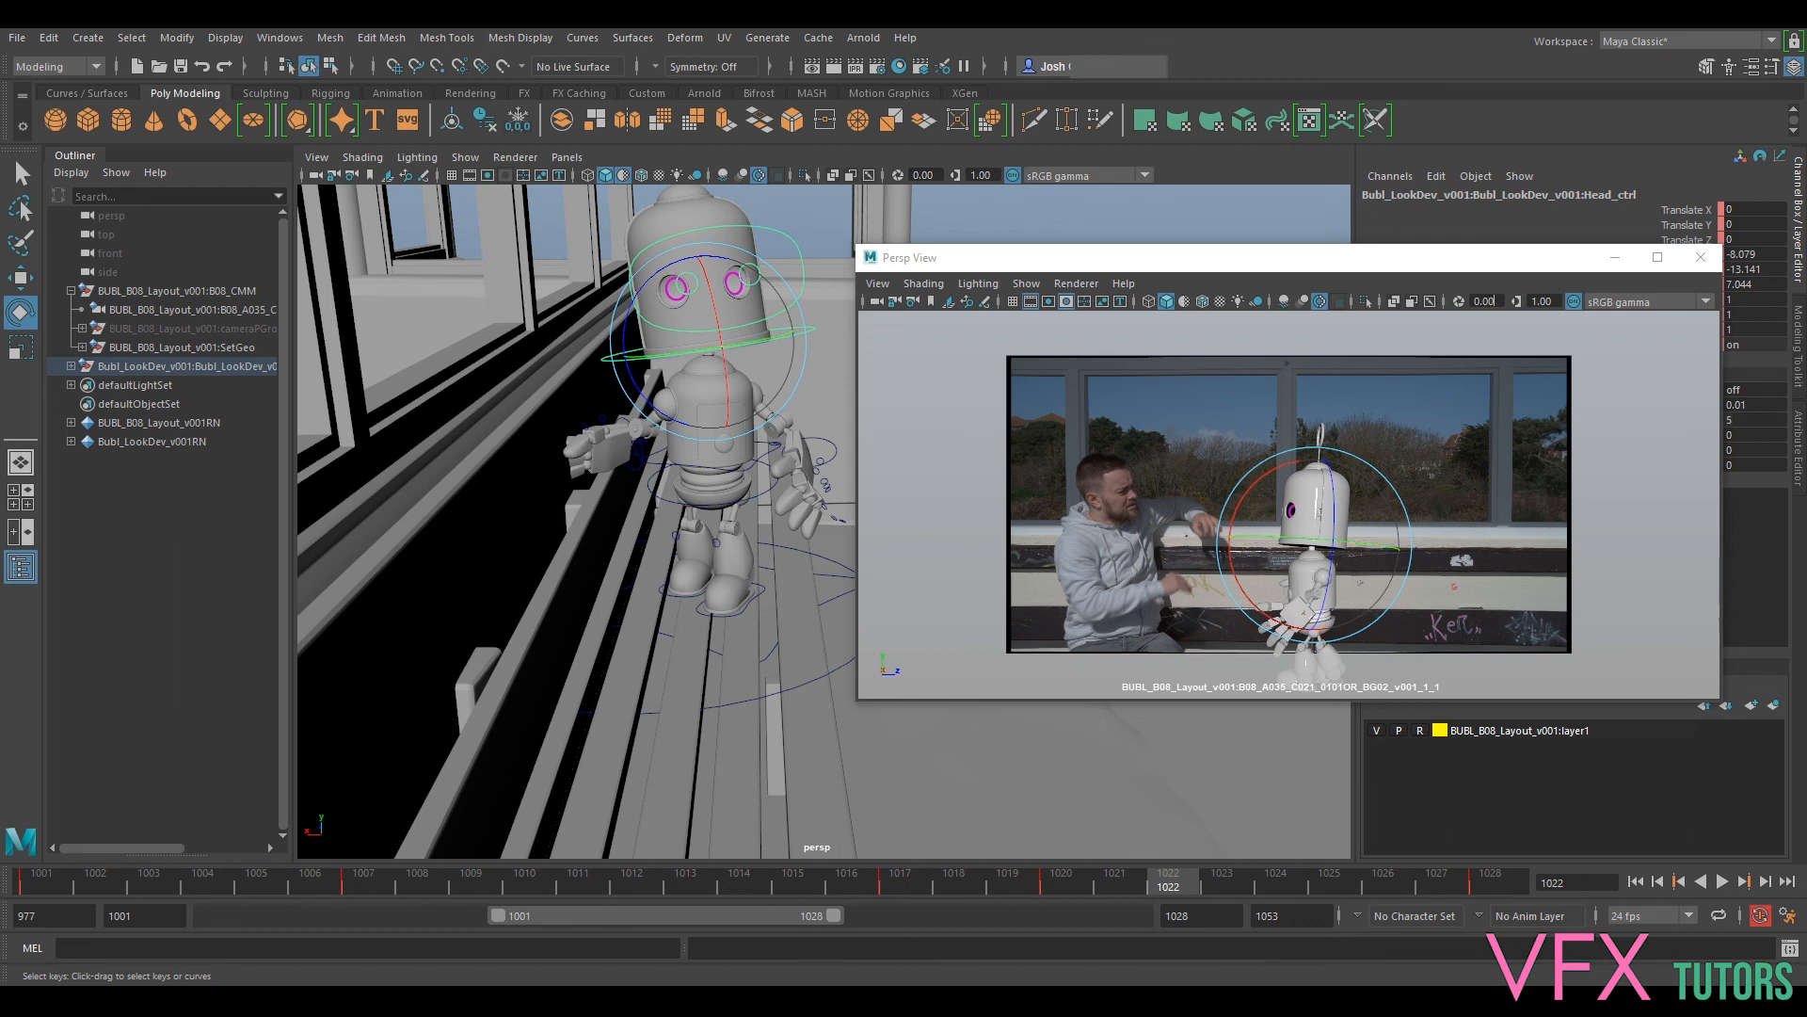
key(alt+v)
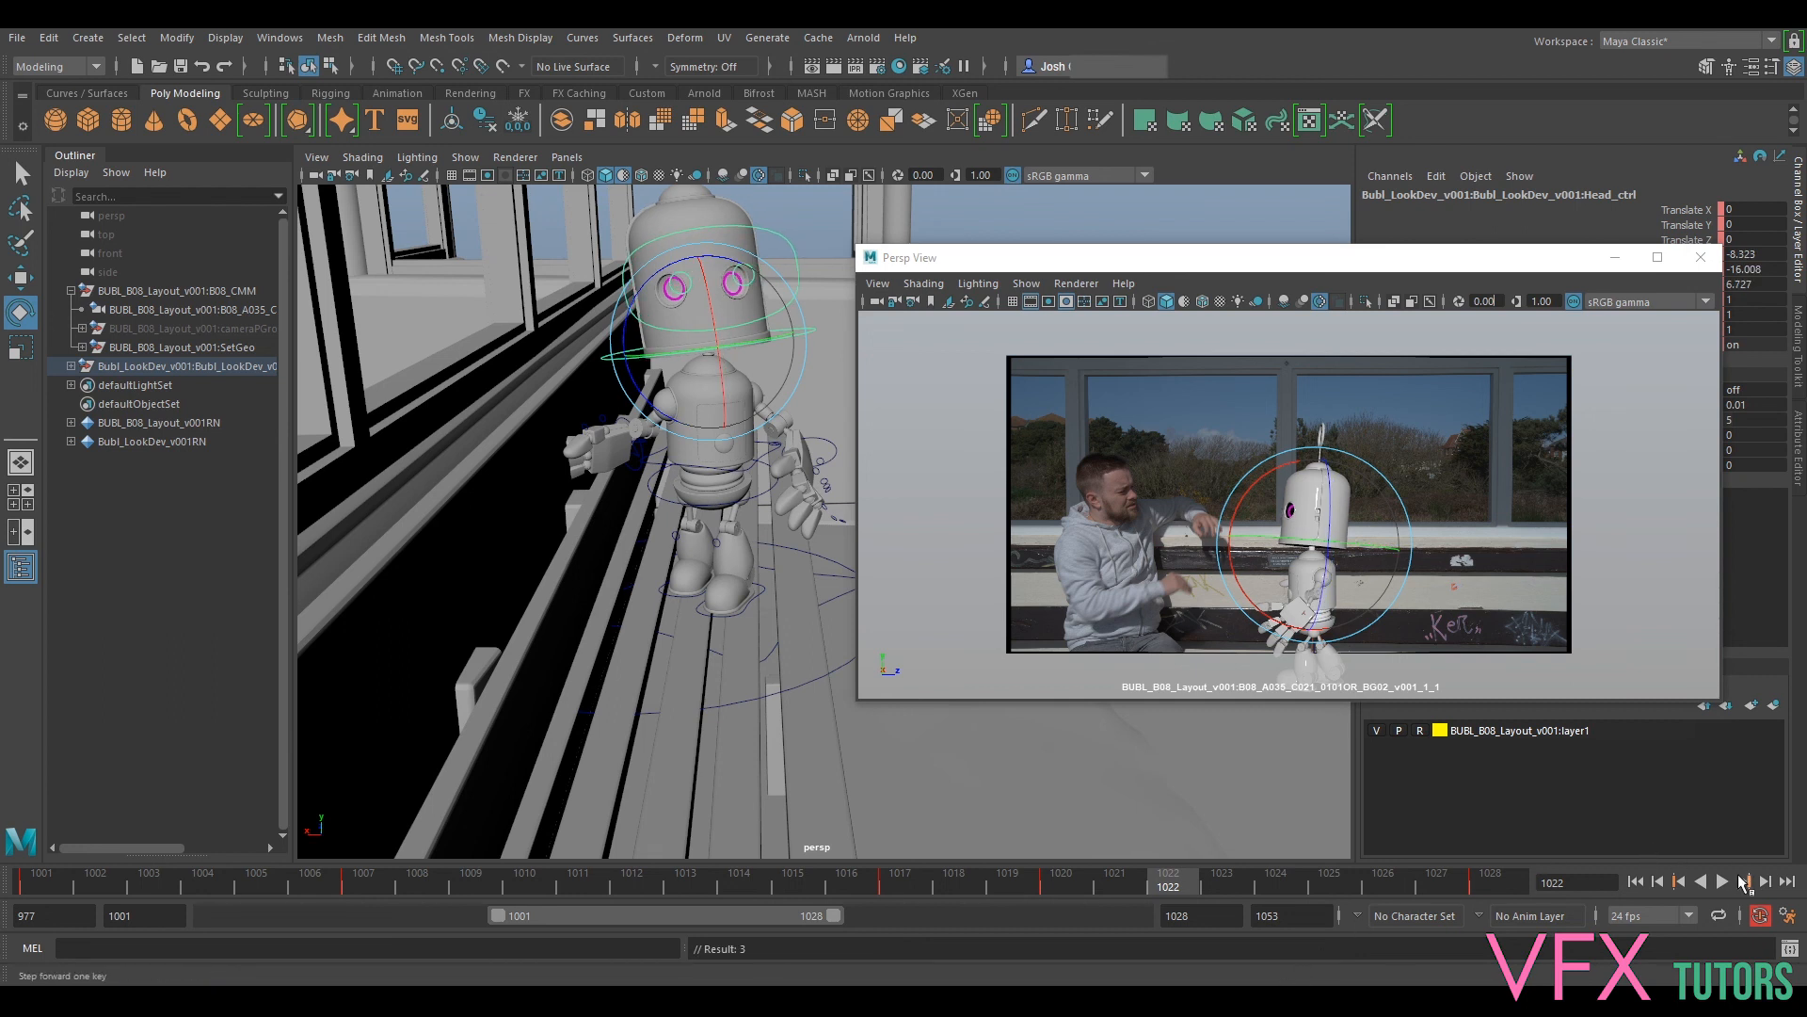